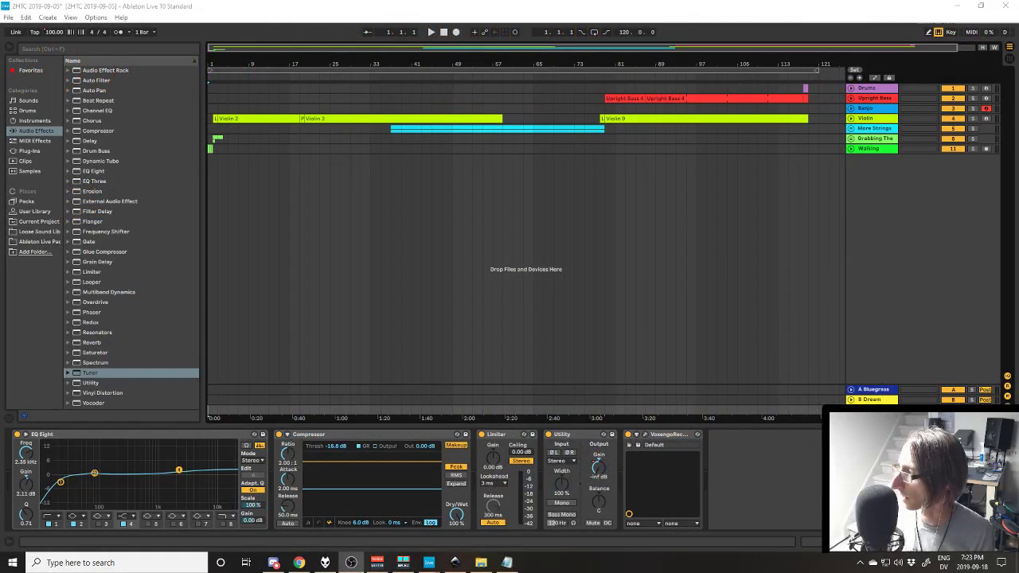
{"action": "left_click", "coordinate": [510, 5]}
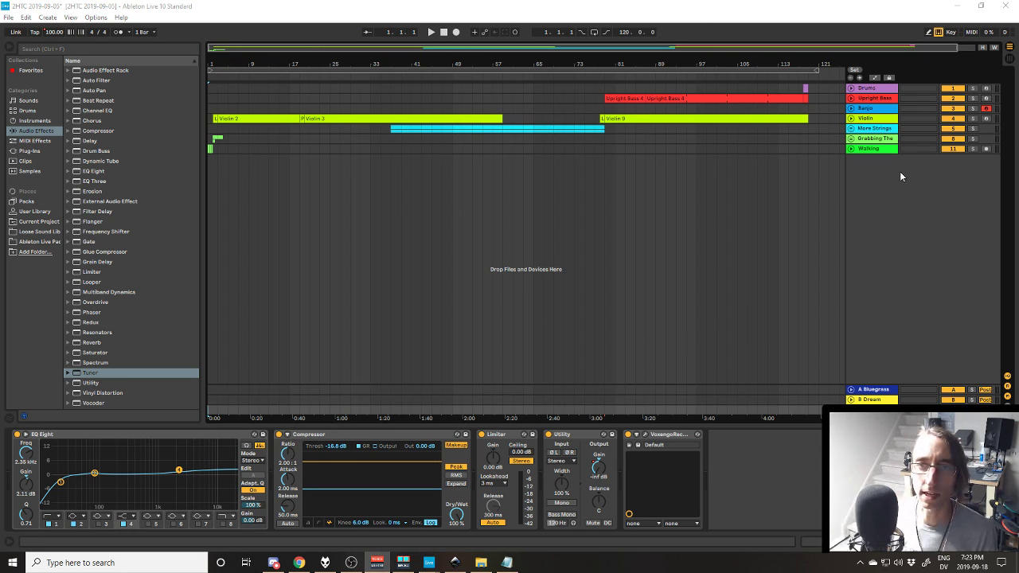
{"action": "left_click", "coordinate": [447, 5]}
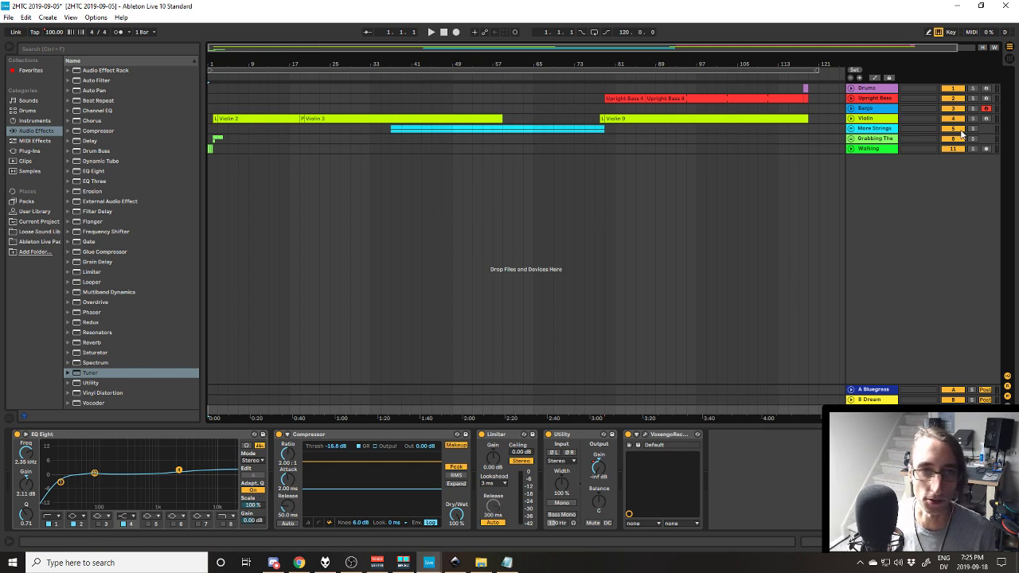
Step: Unfold the Walking track and audition it in solo from the start of the arrangement
{"action": "left_click", "coordinate": [852, 148]}
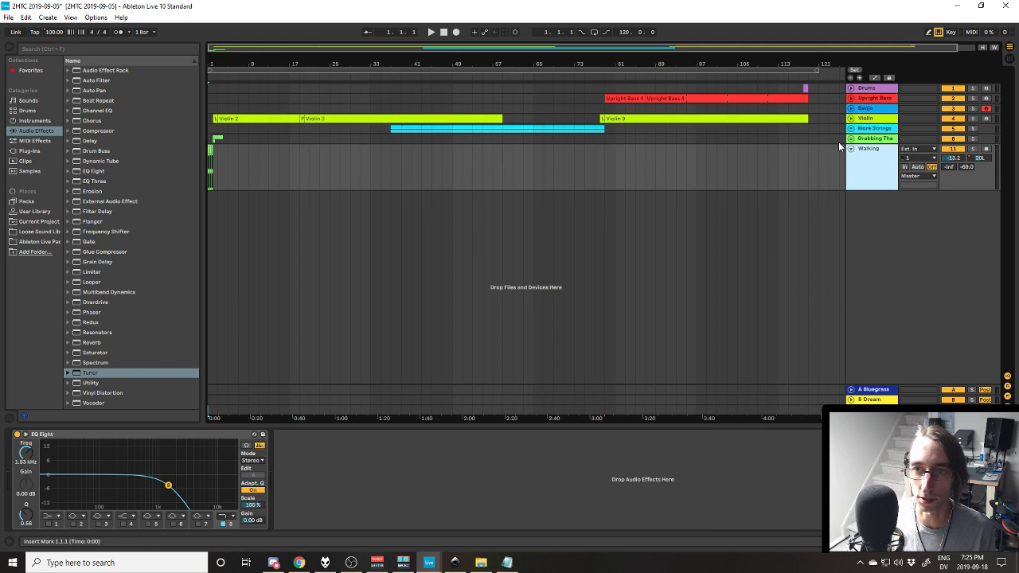
{"action": "left_click", "coordinate": [972, 149]}
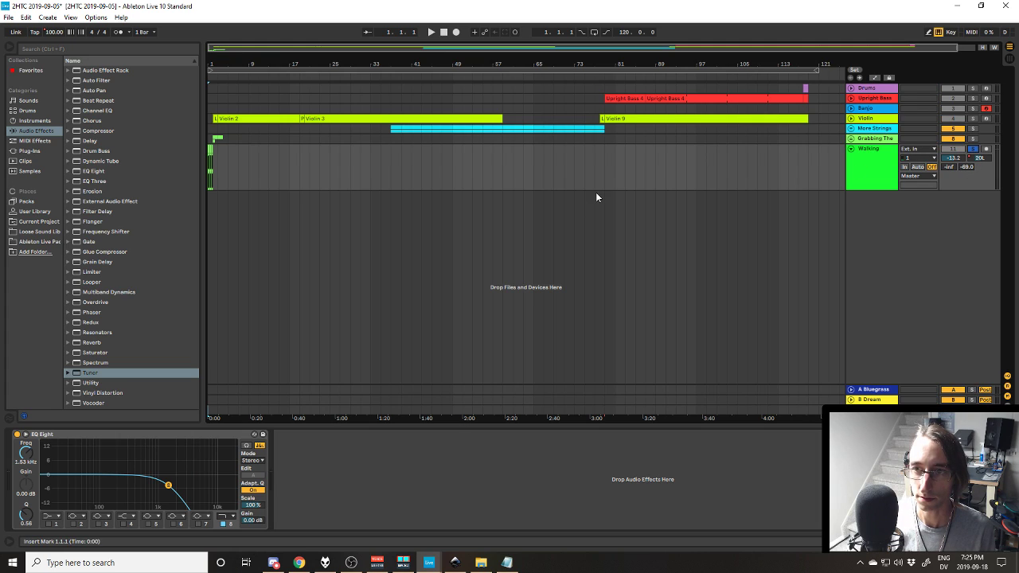
{"action": "key", "text": "space"}
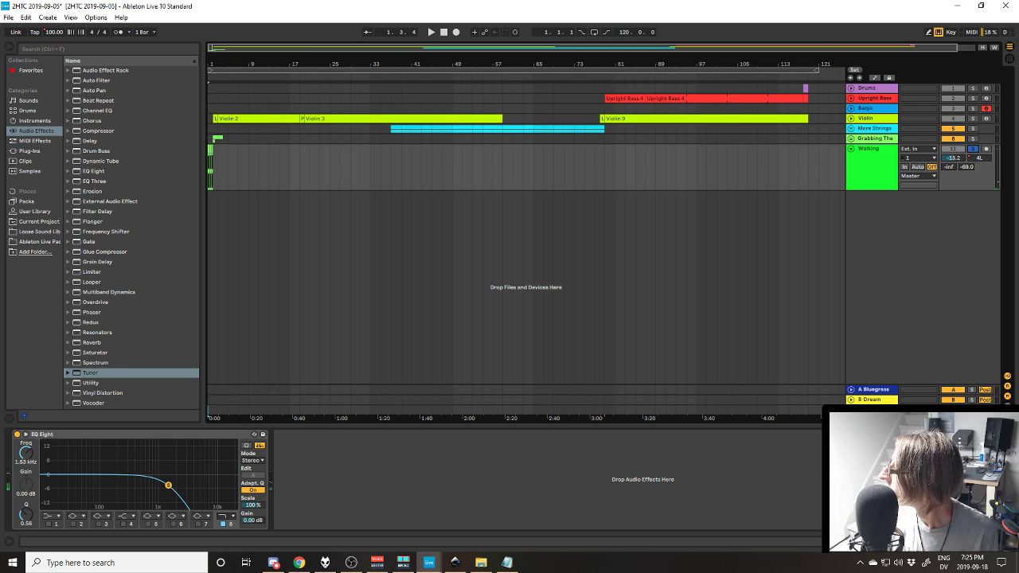
{"action": "key", "text": "space"}
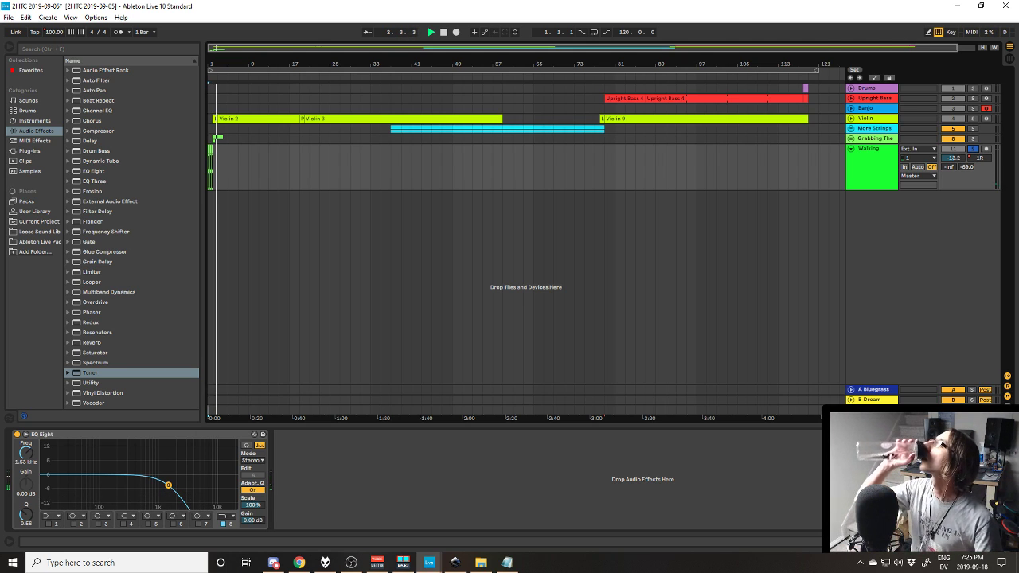
{"action": "key", "text": "space"}
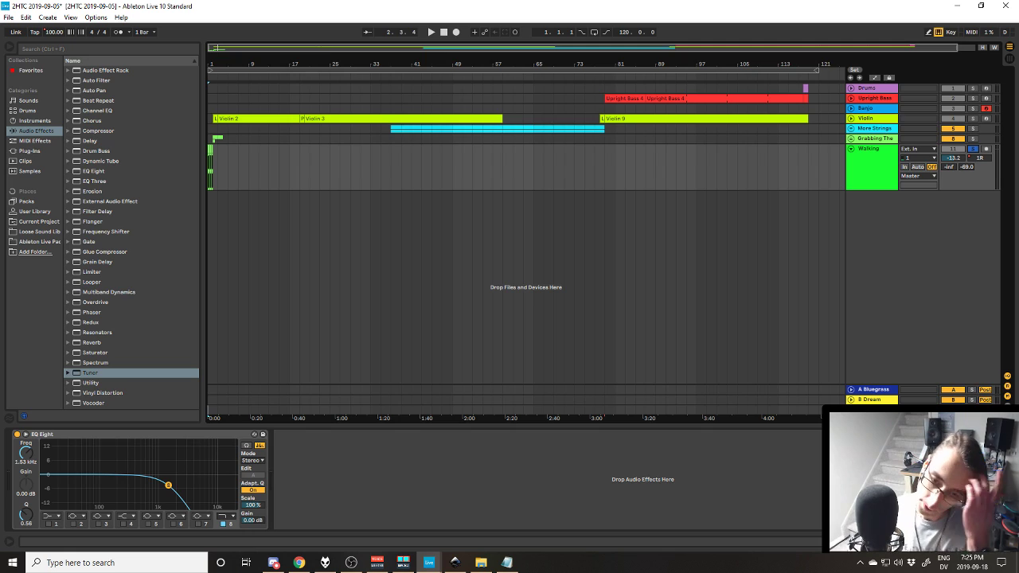
Step: Select the Walking track and turn off its solo so all tracks are active
{"action": "left_click", "coordinate": [874, 173]}
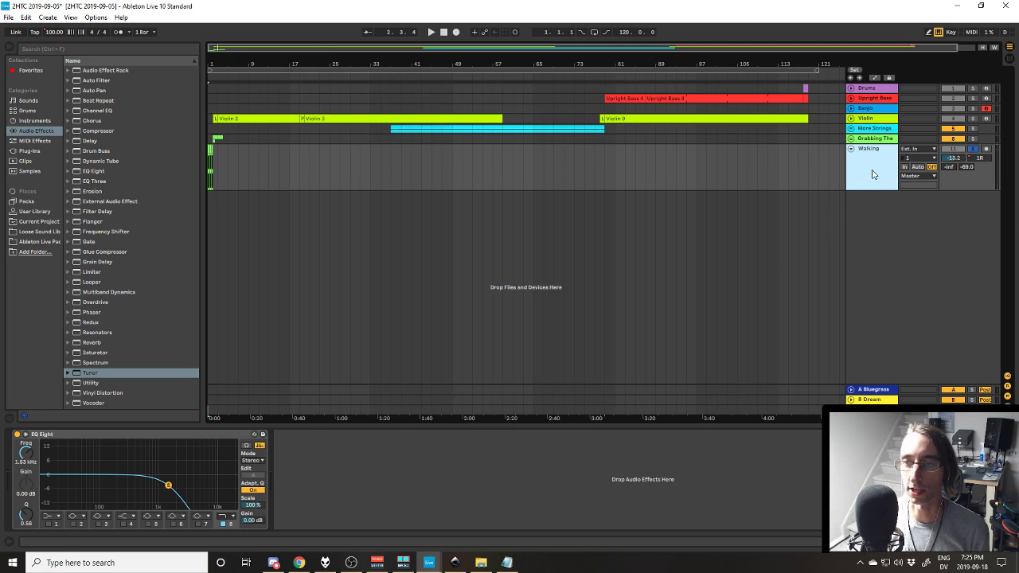
{"action": "left_click", "coordinate": [976, 149]}
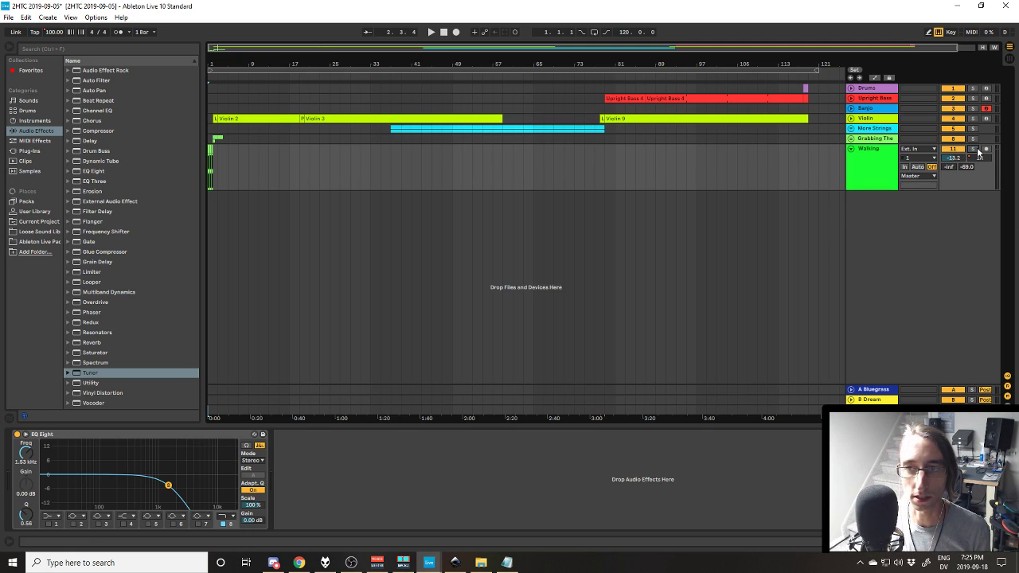
{"action": "left_click", "coordinate": [976, 150]}
{"action": "left_click", "coordinate": [976, 150]}
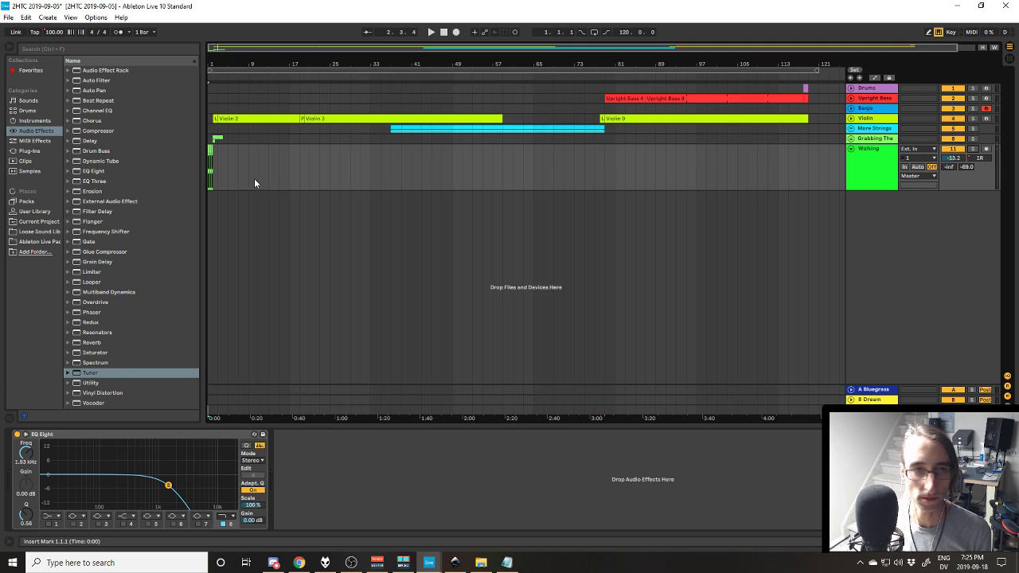
Step: Select the first MW - Click Triple 1 clip on the Walking track and show the Loose Sound Libraries folder in the browser
{"action": "scroll", "coordinate": [213, 171], "scroll_direction": "up", "scroll_amount": 10}
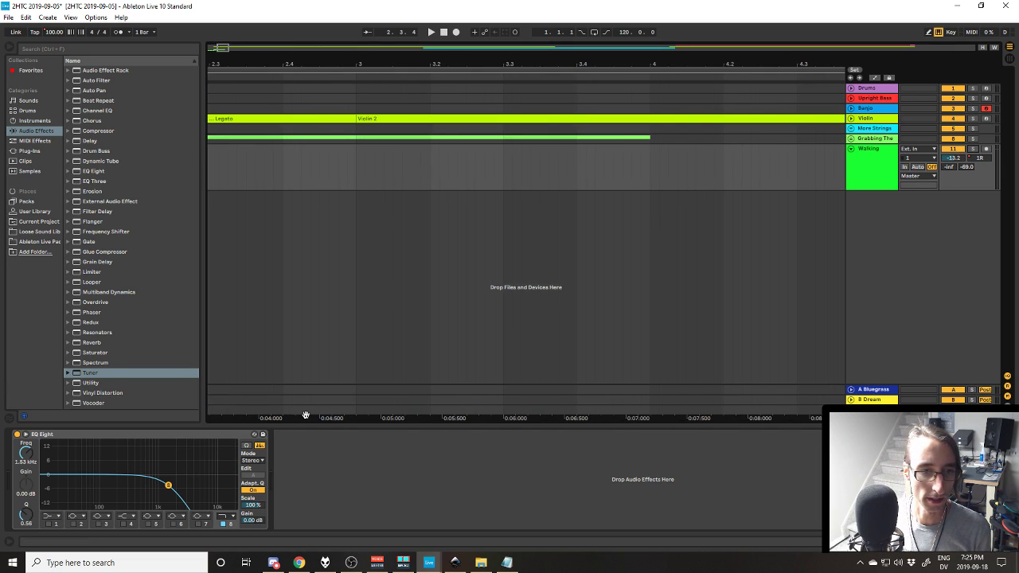
{"action": "left_click_drag", "start_coordinate": [305, 417], "coordinate": [1016, 384]}
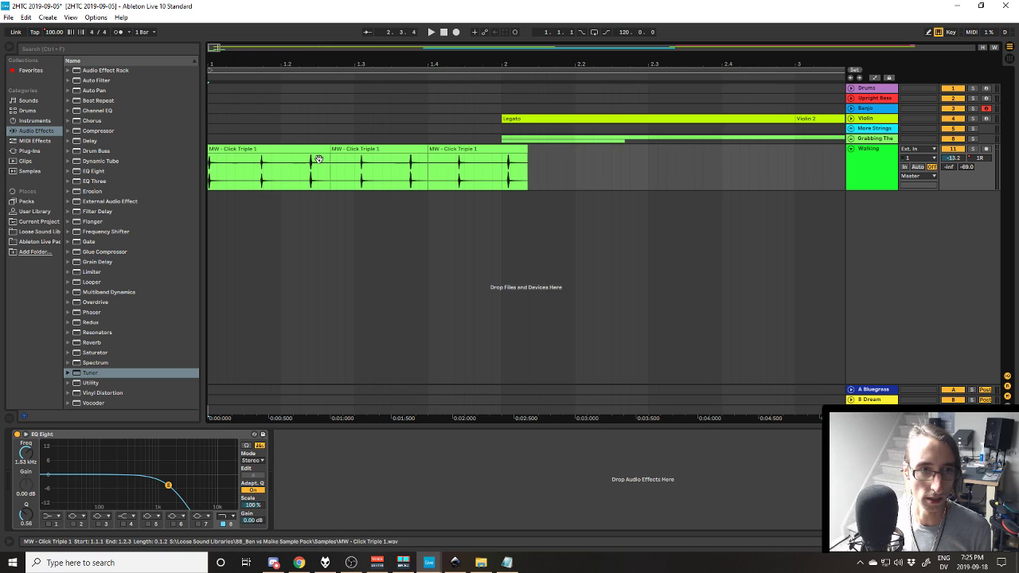
{"action": "left_click_drag", "start_coordinate": [328, 167], "coordinate": [57, 243]}
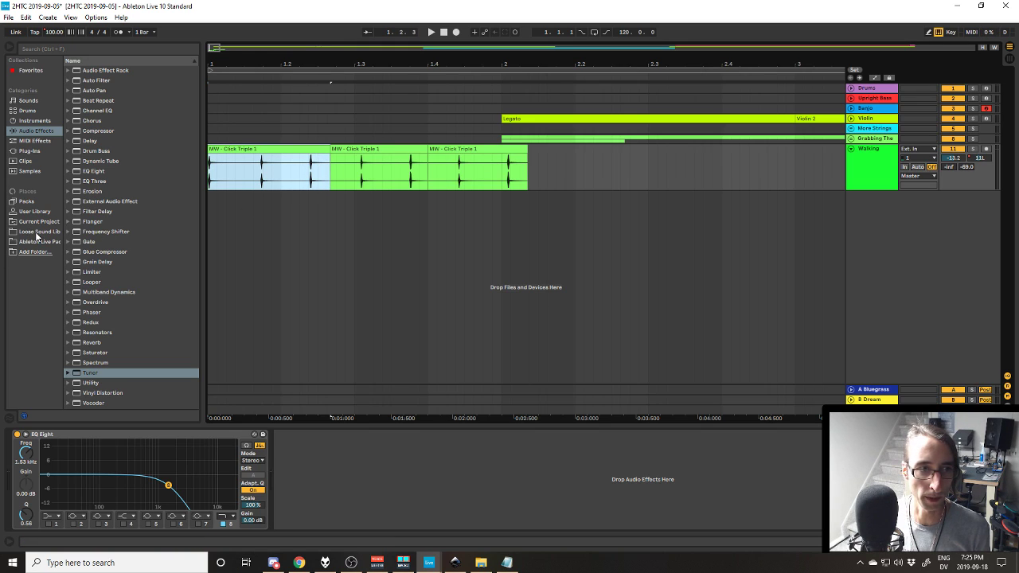
{"action": "left_click", "coordinate": [37, 233]}
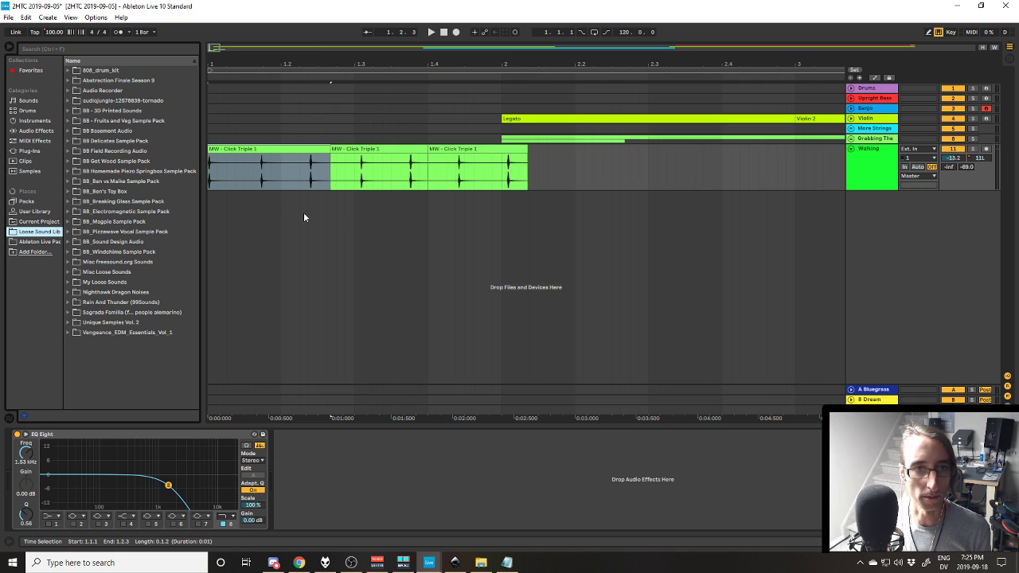
{"action": "left_click", "coordinate": [290, 147]}
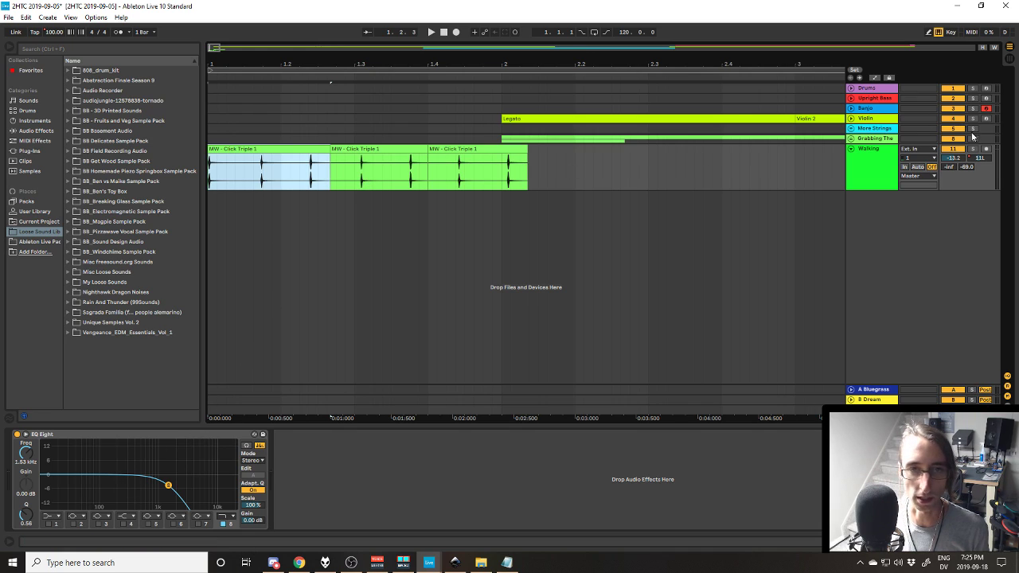
Step: Play the opening of the arrangement, and unfold the Grabbing The group with its Scrape and Rattle tracks
{"action": "key", "text": "space"}
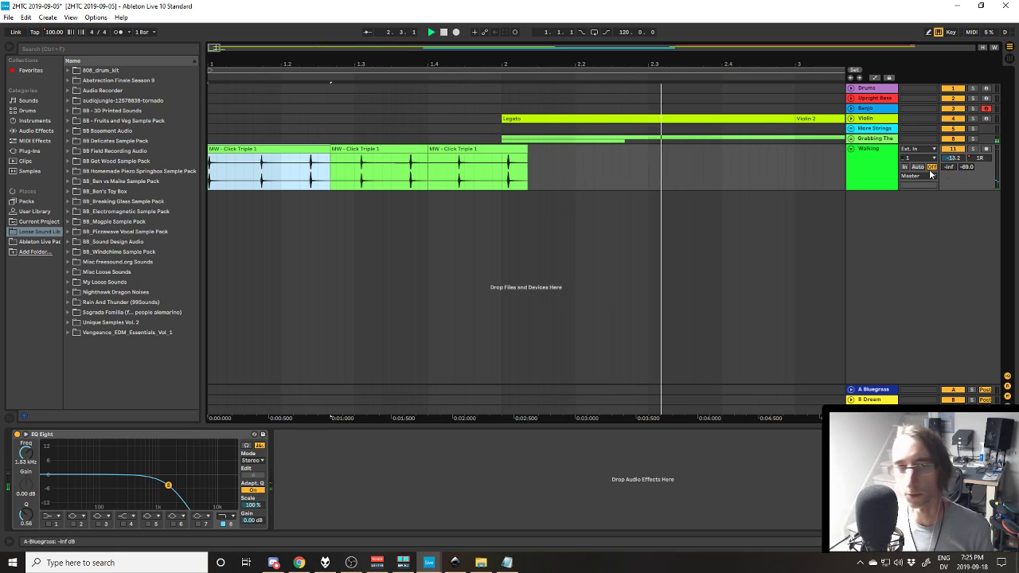
{"action": "key", "text": "space"}
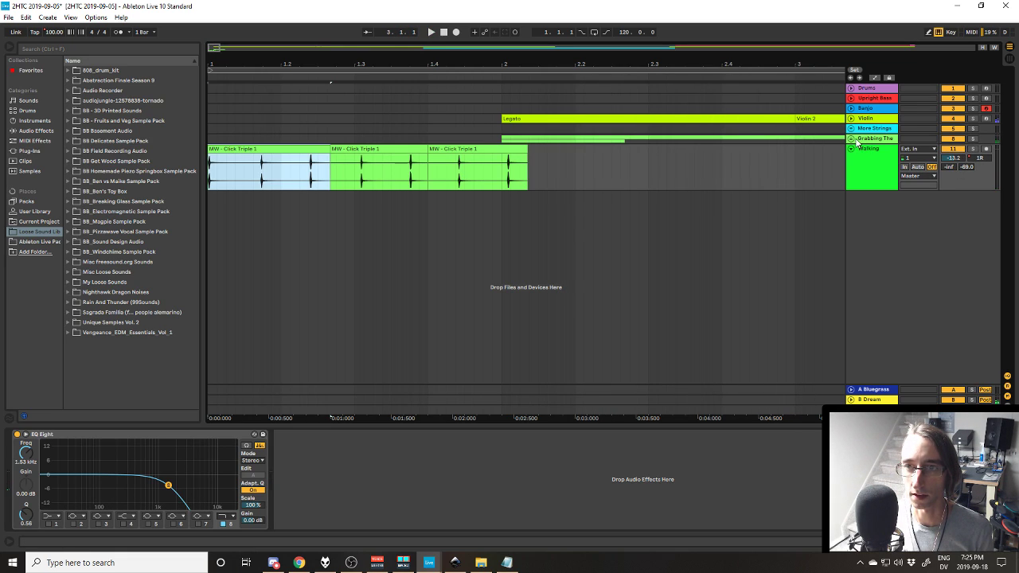
{"action": "left_click", "coordinate": [851, 138]}
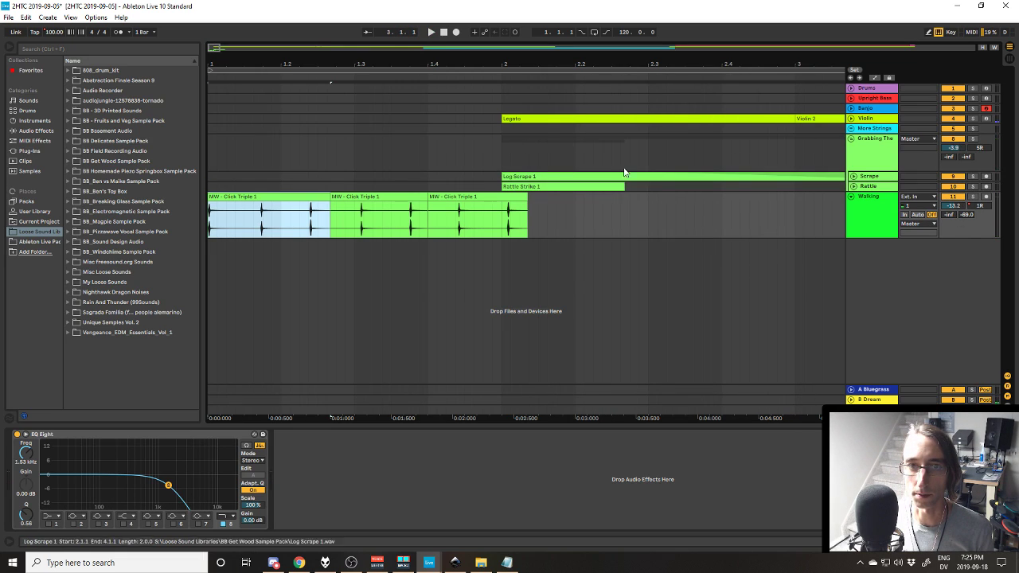
{"action": "left_click", "coordinate": [852, 186]}
{"action": "left_click", "coordinate": [853, 175]}
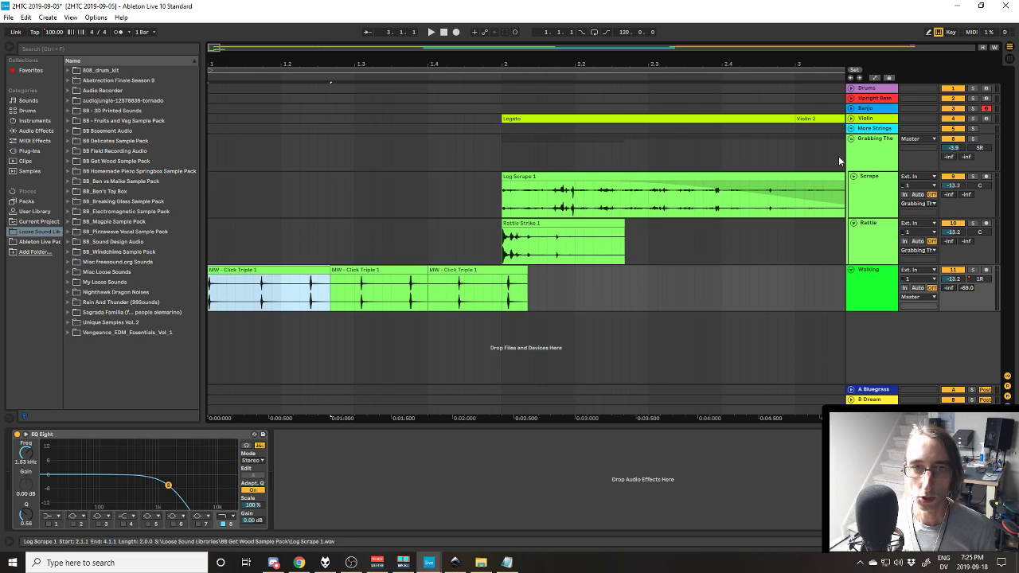
Step: Select the Rattle Strike 1 clip and audition the Rattle track in solo
{"action": "left_click", "coordinate": [560, 223]}
{"action": "left_click", "coordinate": [974, 223]}
{"action": "left_click", "coordinate": [974, 223]}
{"action": "key", "text": "space"}
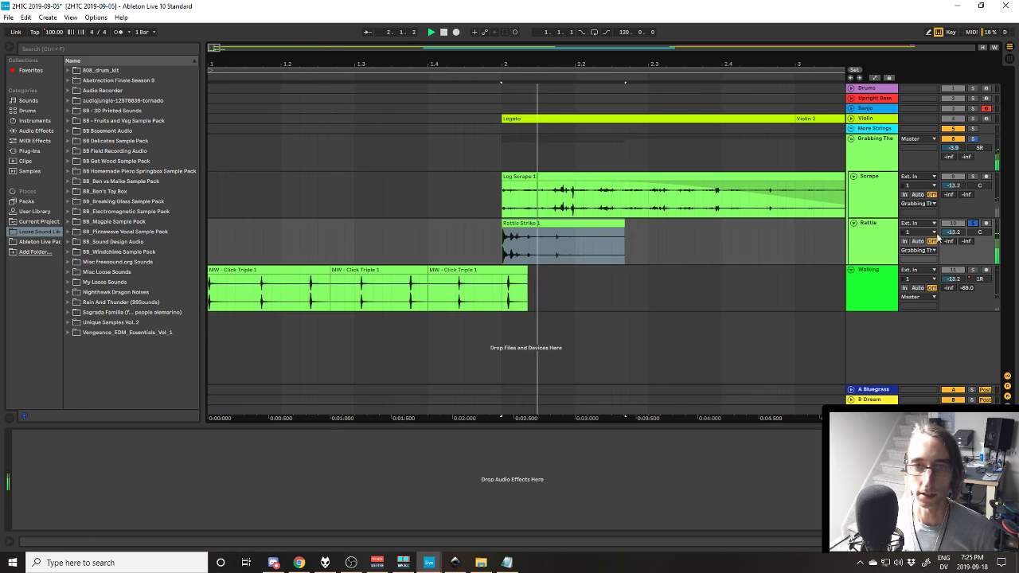
{"action": "key", "text": "space"}
Step: Solo the Scrape track and audition its Log Scrape 1 clip through to the end
{"action": "left_click", "coordinate": [973, 177]}
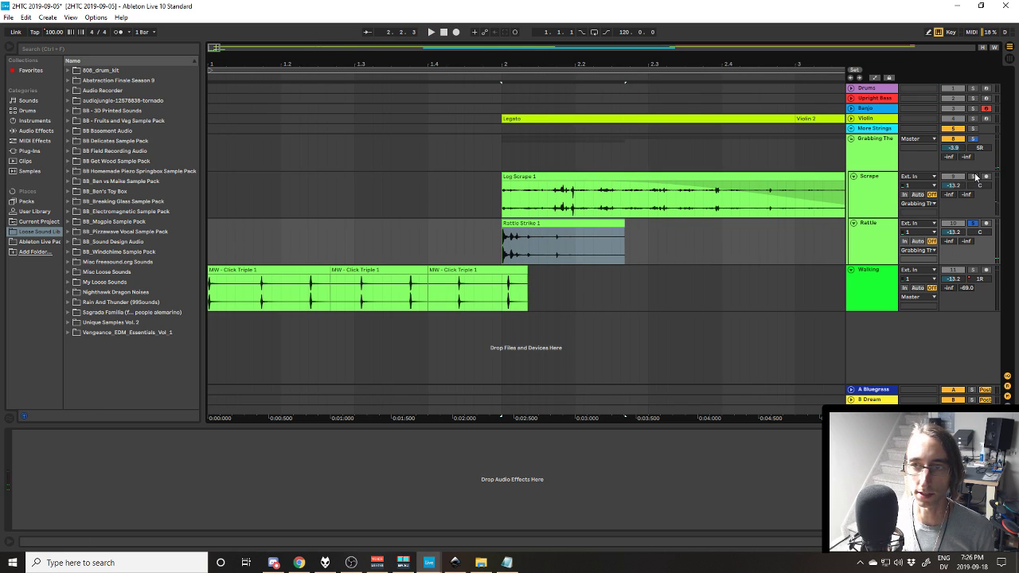
{"action": "key", "text": "space"}
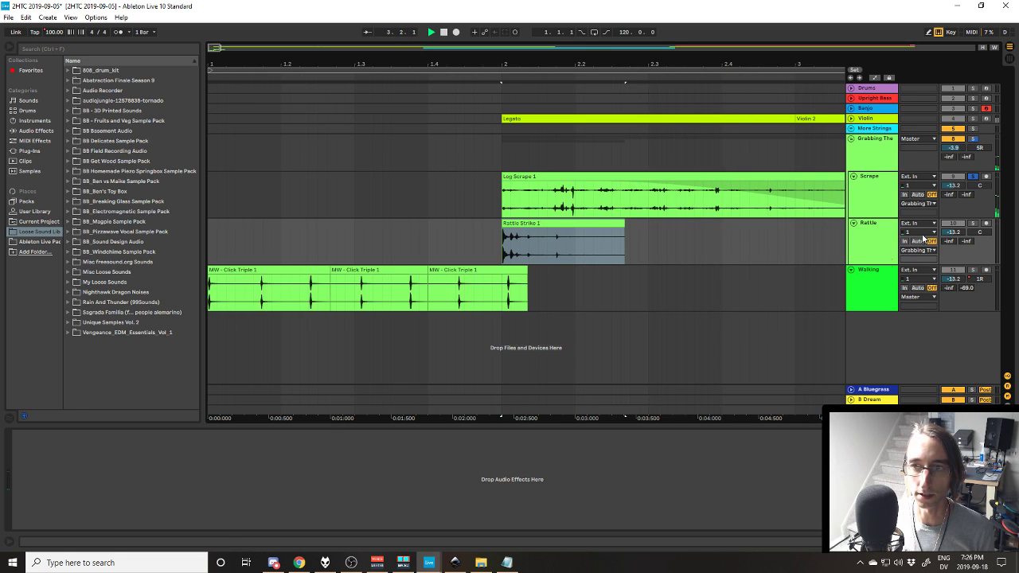
{"action": "scroll", "coordinate": [619, 305], "scroll_direction": "down", "scroll_amount": 5}
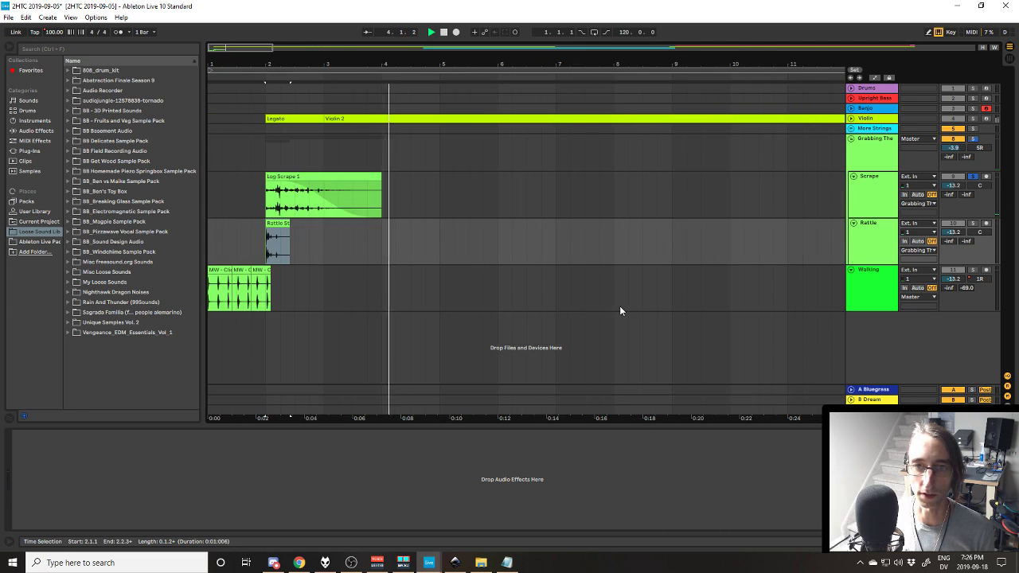
{"action": "key", "text": "space"}
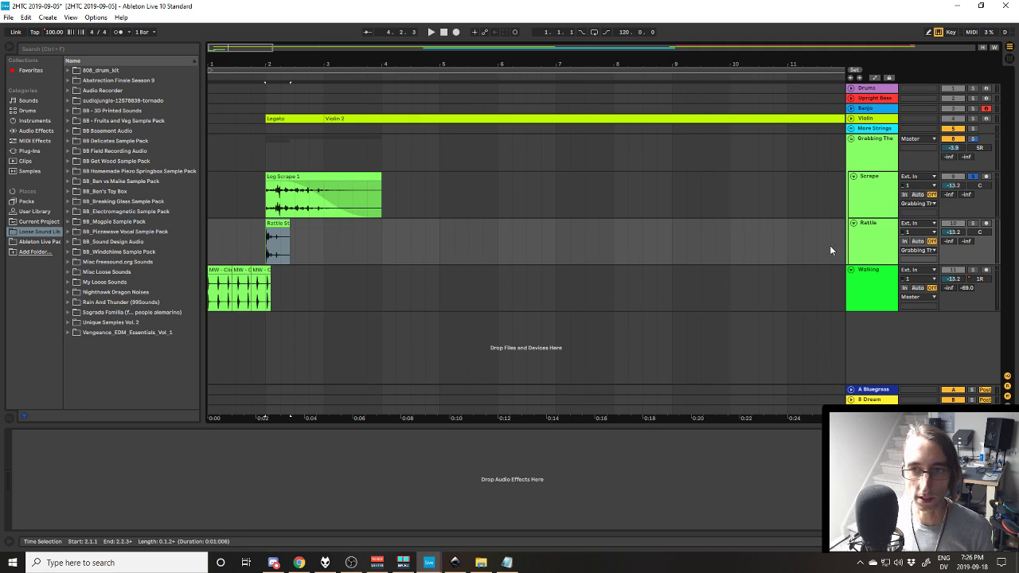
Step: Fold the Rattle, Scrape and Walking tracks
{"action": "left_click", "coordinate": [854, 224]}
{"action": "left_click", "coordinate": [853, 176]}
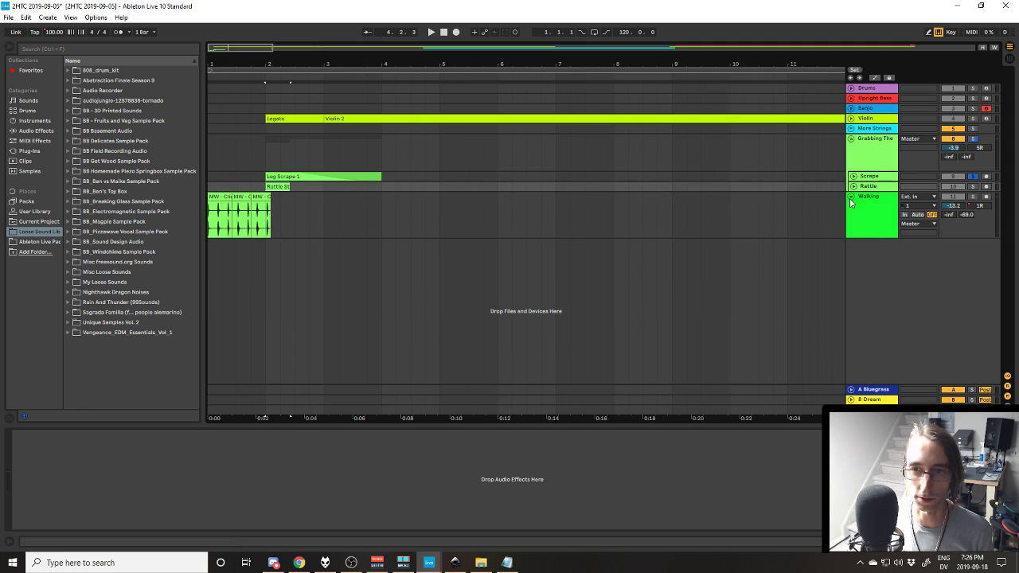
{"action": "left_click", "coordinate": [850, 197]}
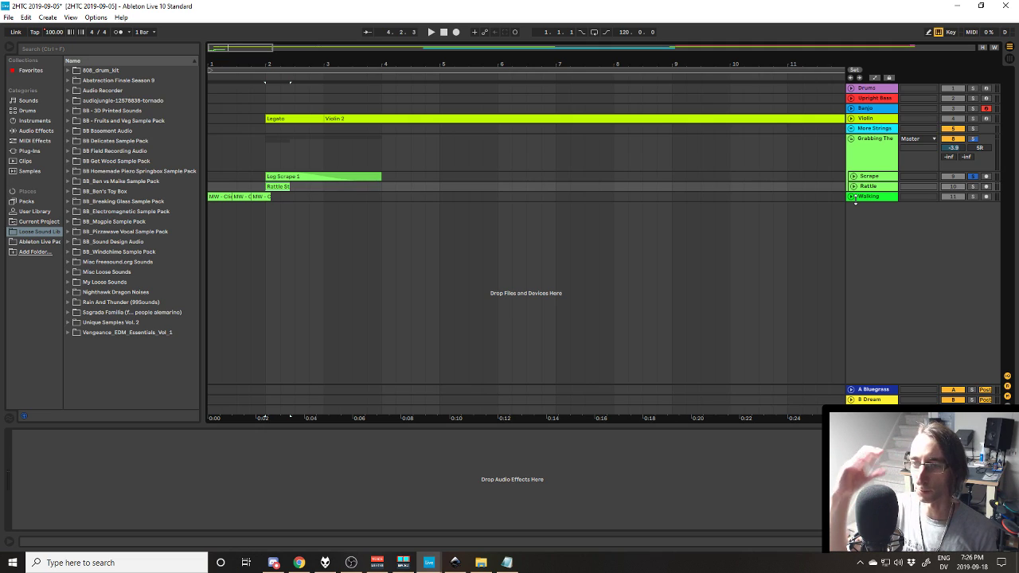
Step: Audition the Scrape, Rattle and Walking tracks soloed together, and turn off their solos
{"action": "left_click", "coordinate": [972, 196]}
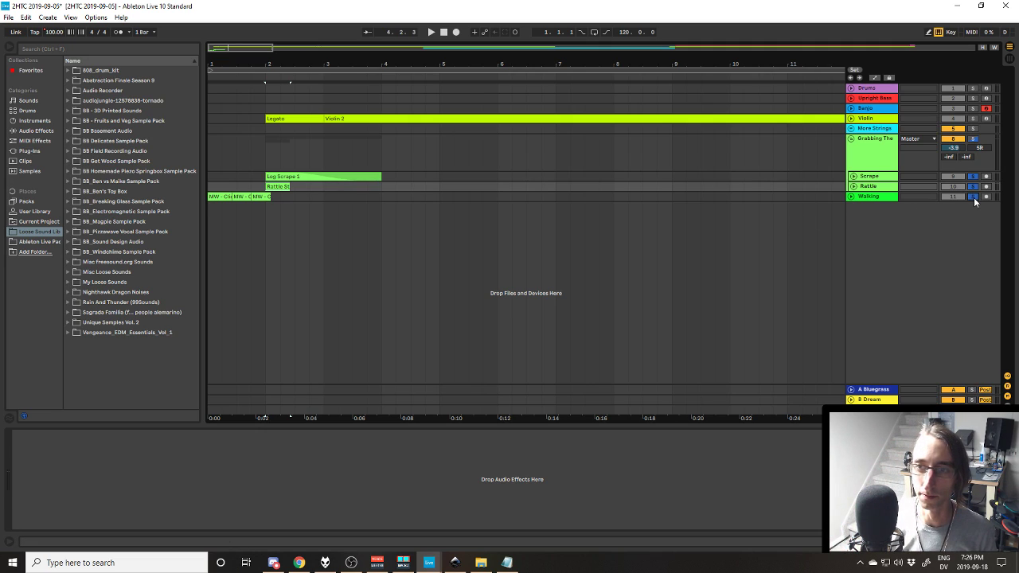
{"action": "key", "text": "space"}
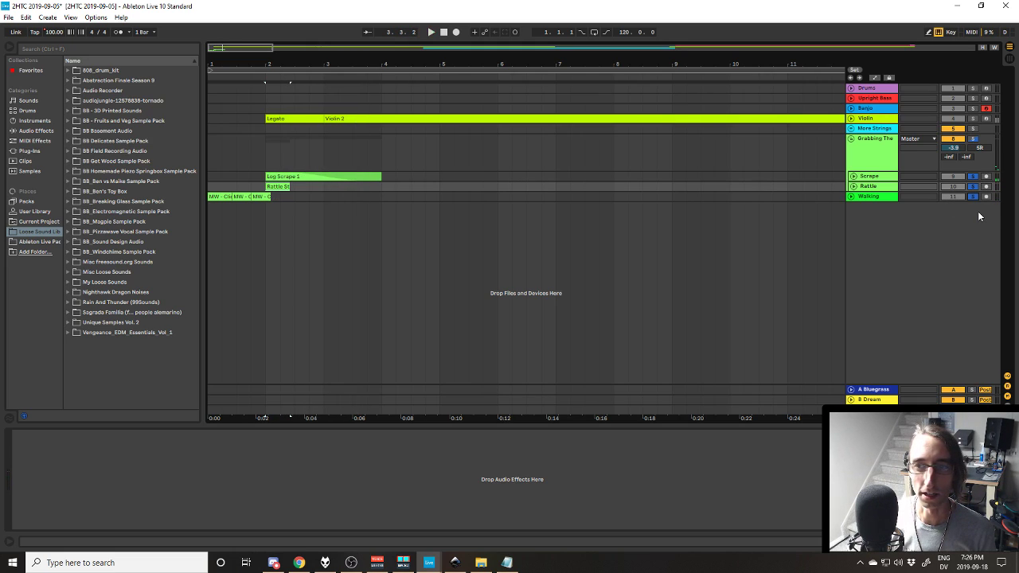
{"action": "left_click", "coordinate": [889, 177]}
{"action": "left_click", "coordinate": [889, 188]}
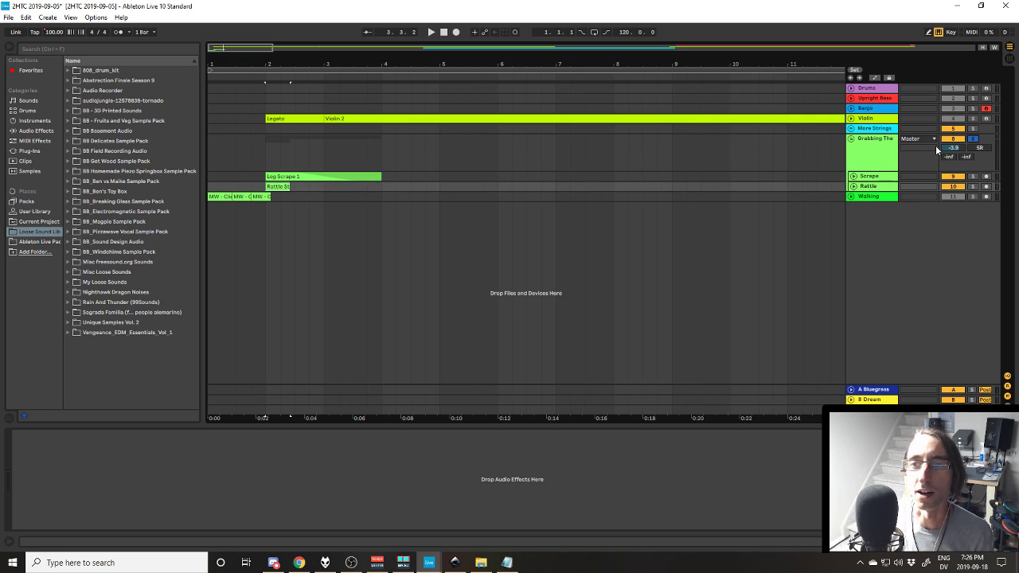
Step: Fold the Grabbing The group and unfold the Violin track to show its clips and devices
{"action": "left_click", "coordinate": [850, 148]}
{"action": "left_click", "coordinate": [850, 140]}
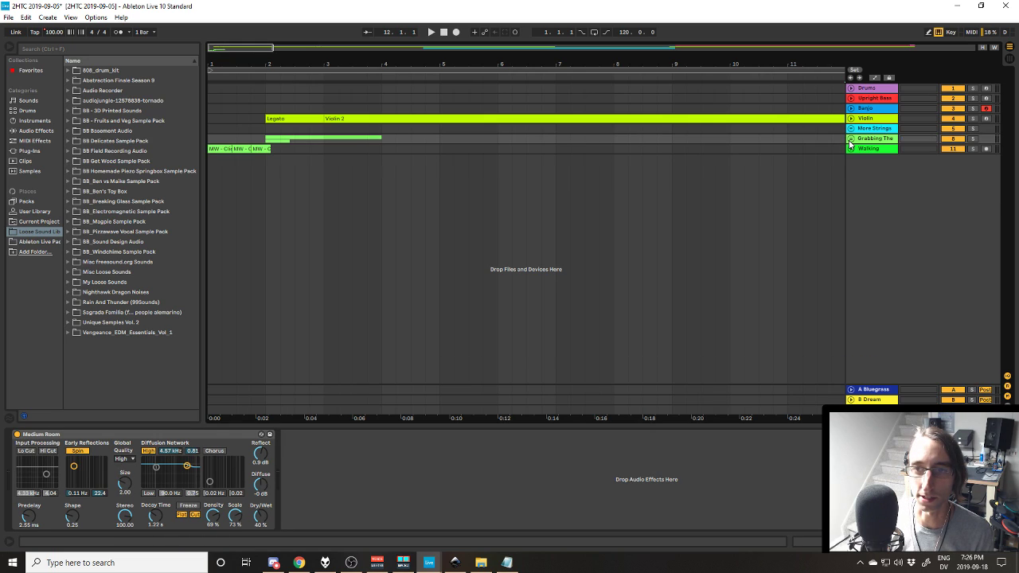
{"action": "left_click", "coordinate": [871, 132]}
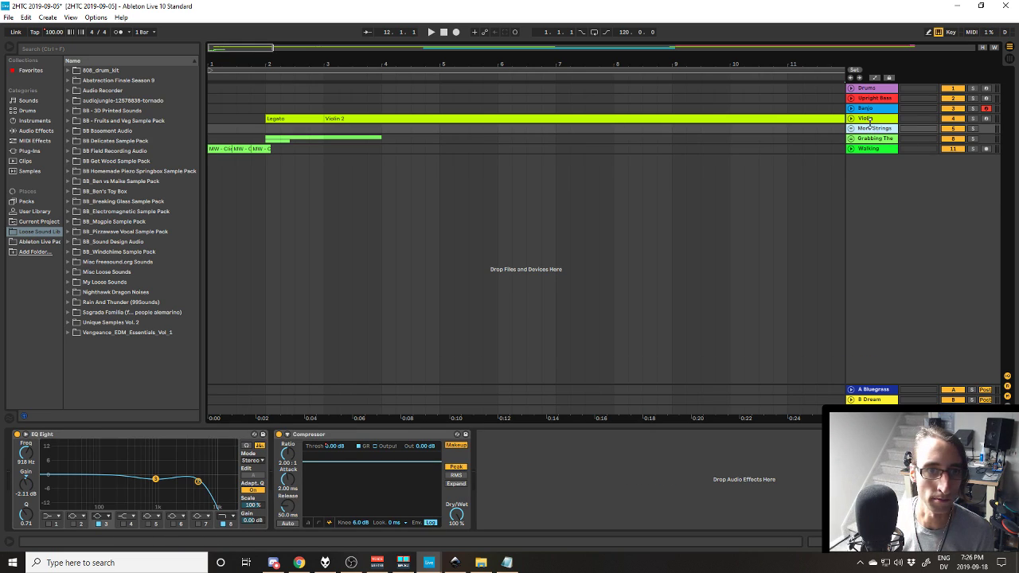
{"action": "left_click", "coordinate": [871, 119]}
{"action": "left_click", "coordinate": [851, 119]}
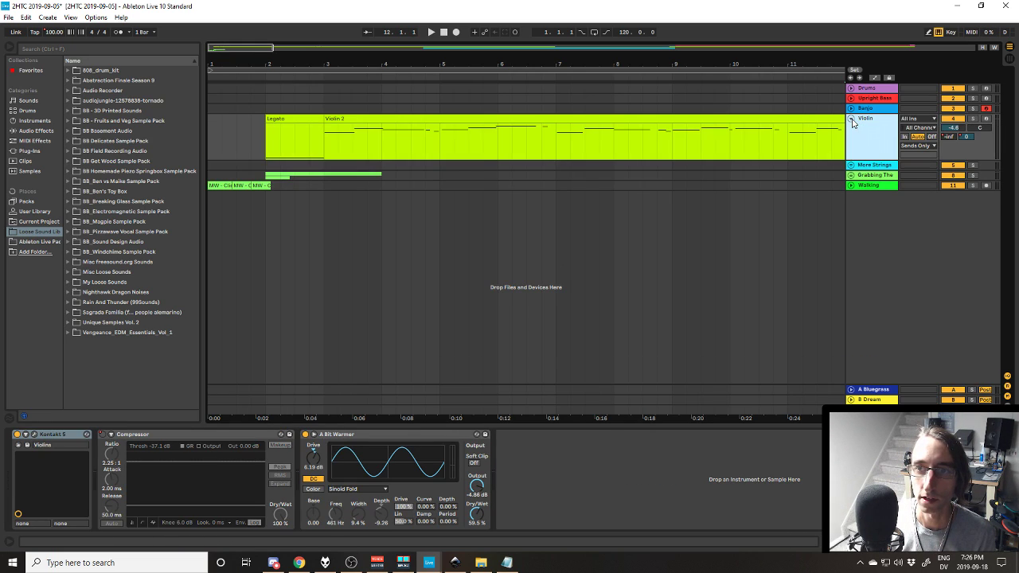
Step: Solo the Violin track and play it from the Legato clip, with the Kontakt 5 window moved clear of the Violin clips
{"action": "left_click", "coordinate": [312, 116]}
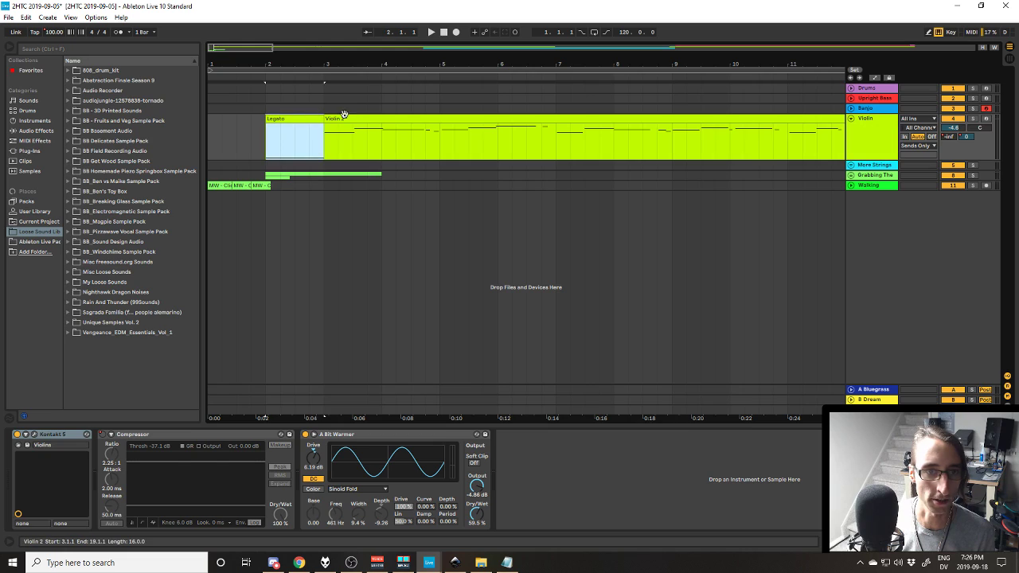
{"action": "left_click", "coordinate": [972, 117]}
{"action": "key", "text": "space"}
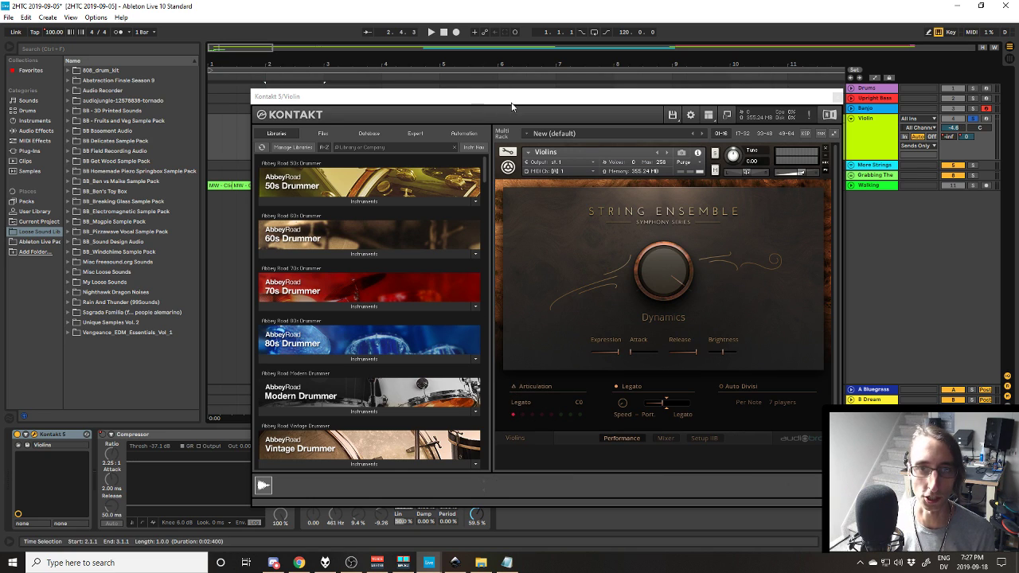
{"action": "left_click_drag", "start_coordinate": [512, 106], "coordinate": [491, 212]}
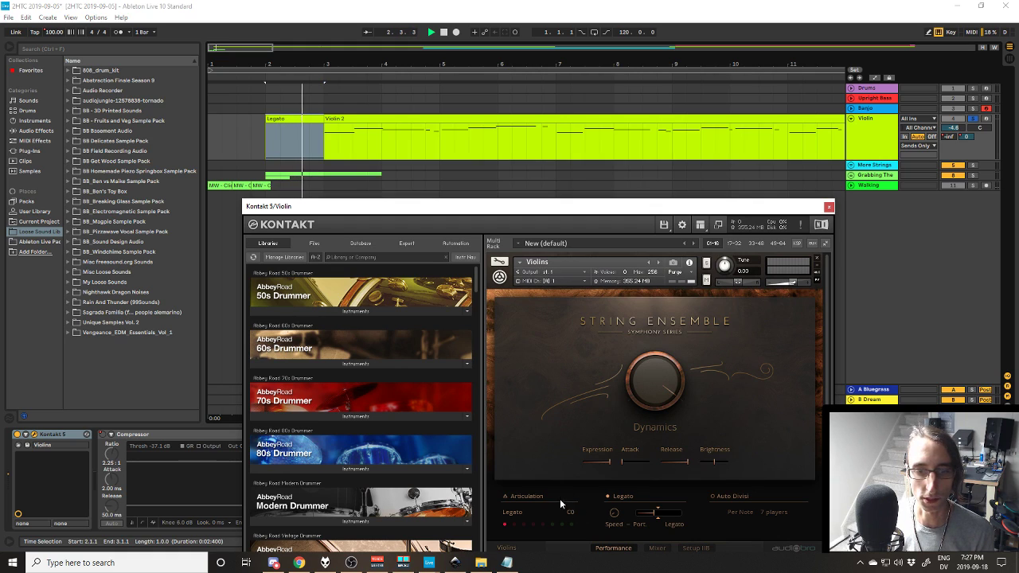
Step: Move the Violin's Kontakt 5 window aside during playback, close it, and turn off the Violin track's solo
{"action": "left_click_drag", "start_coordinate": [556, 215], "coordinate": [539, 203]}
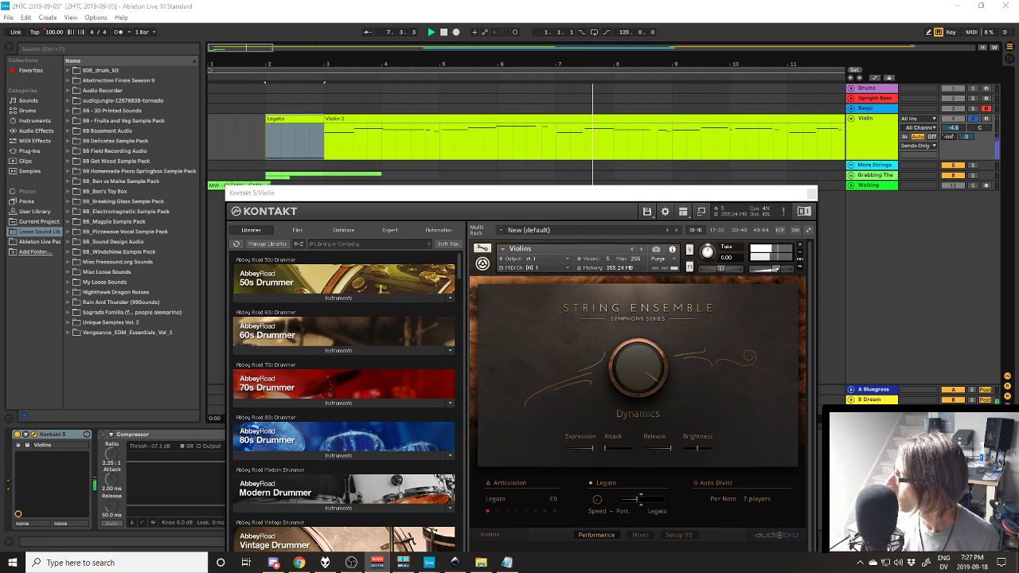
{"action": "left_click_drag", "start_coordinate": [795, 193], "coordinate": [824, 72]}
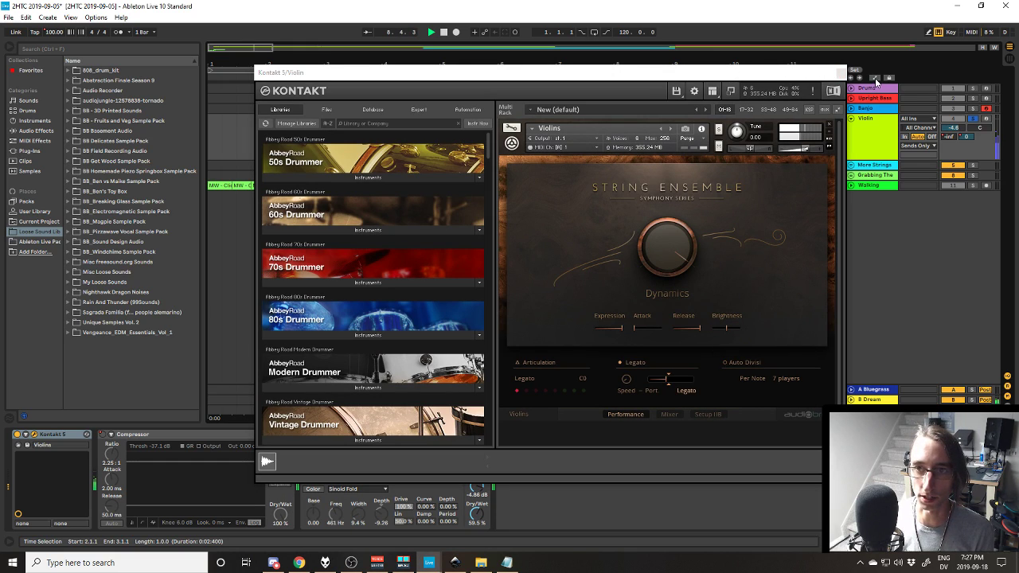
{"action": "left_click", "coordinate": [841, 72]}
{"action": "scroll", "coordinate": [780, 323], "scroll_direction": "right", "scroll_amount": 1}
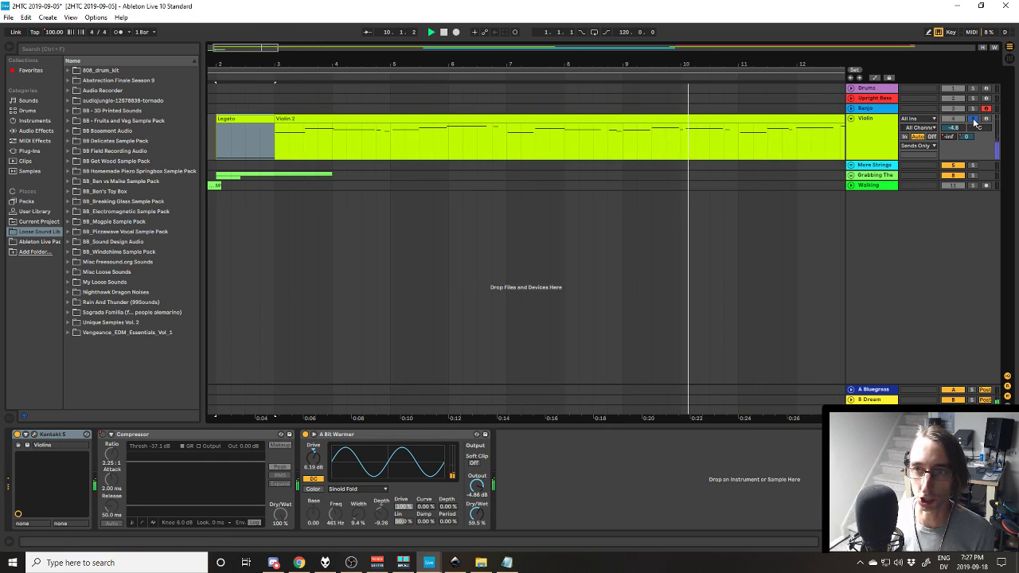
{"action": "key", "text": "minus"}
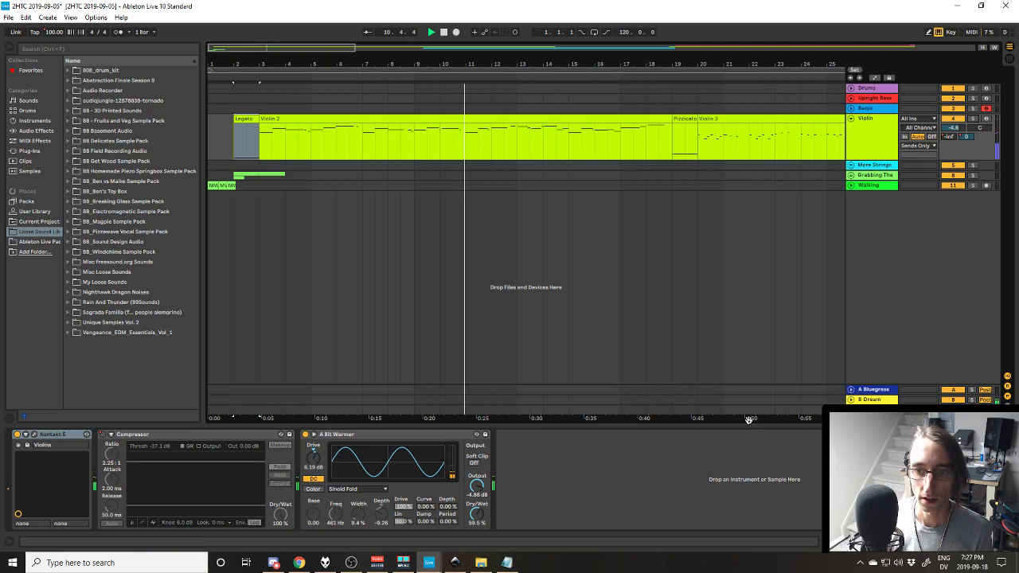
Step: Play the Violin's Pizzicato clip with the Kontakt 5 window moved below the clips to examine the articulation change, and close the window
{"action": "left_click_drag", "start_coordinate": [748, 420], "coordinate": [646, 239]}
{"action": "left_click", "coordinate": [579, 120]}
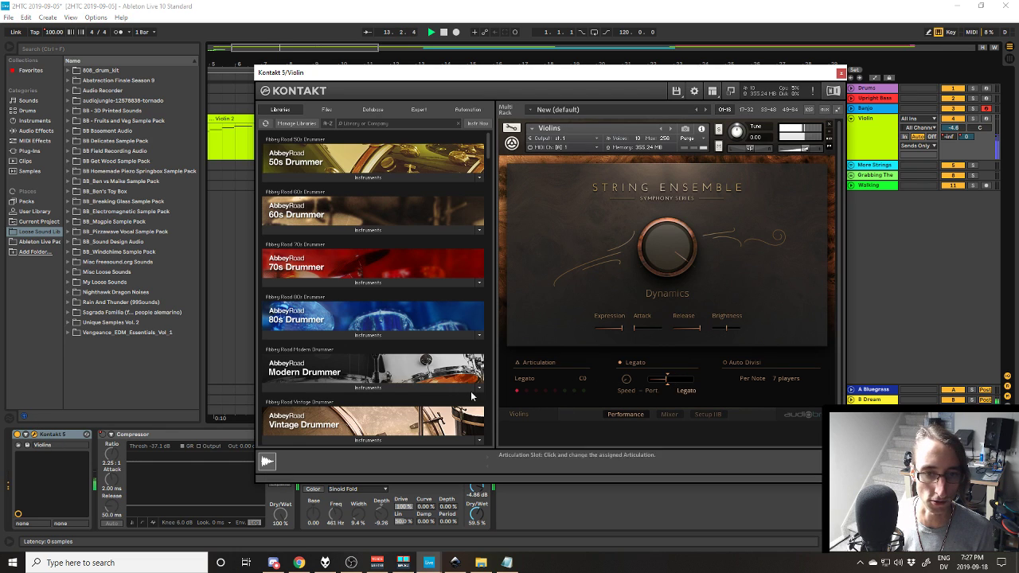
{"action": "left_click_drag", "start_coordinate": [604, 73], "coordinate": [612, 176]}
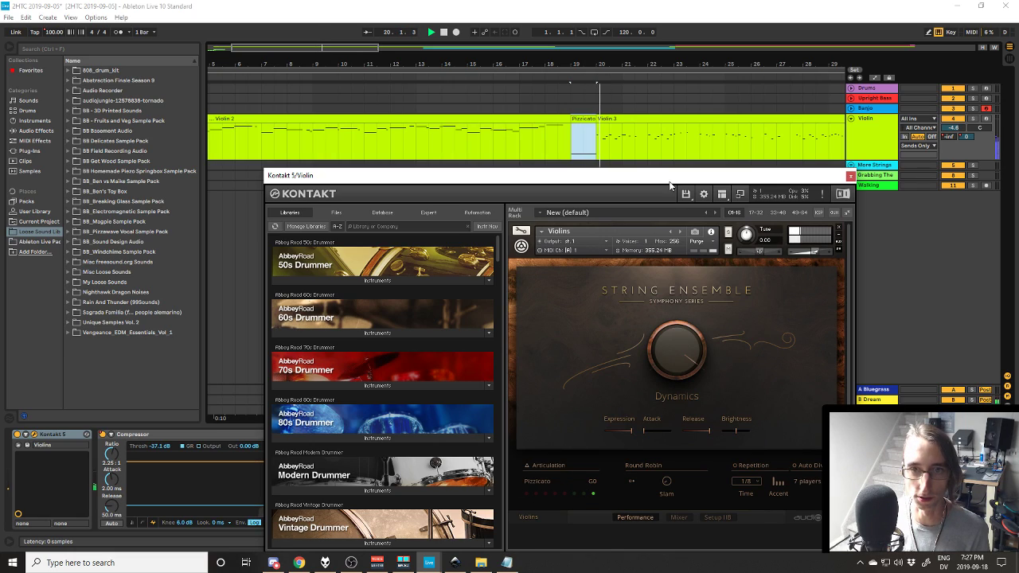
{"action": "left_click_drag", "start_coordinate": [670, 180], "coordinate": [660, 120]}
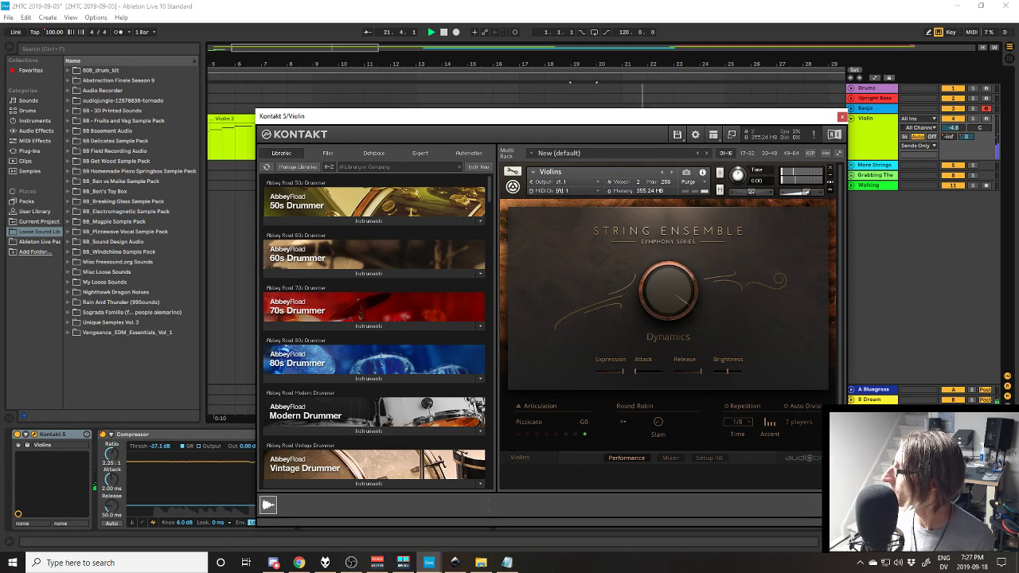
{"action": "left_click", "coordinate": [967, 243]}
{"action": "left_click_drag", "start_coordinate": [816, 118], "coordinate": [799, 90]}
{"action": "left_click", "coordinate": [826, 89]}
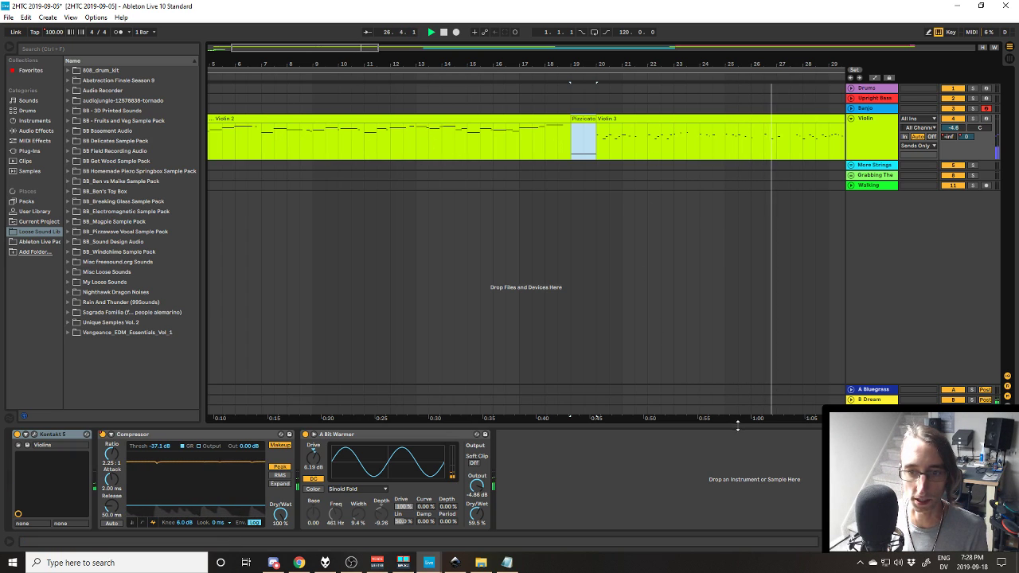
Step: Follow the Violin 3 clip to the More Strings entry at bar 37, and unfold the More Strings group with its Cellos and Basses tracks
{"action": "left_click_drag", "start_coordinate": [738, 420], "coordinate": [401, 415]}
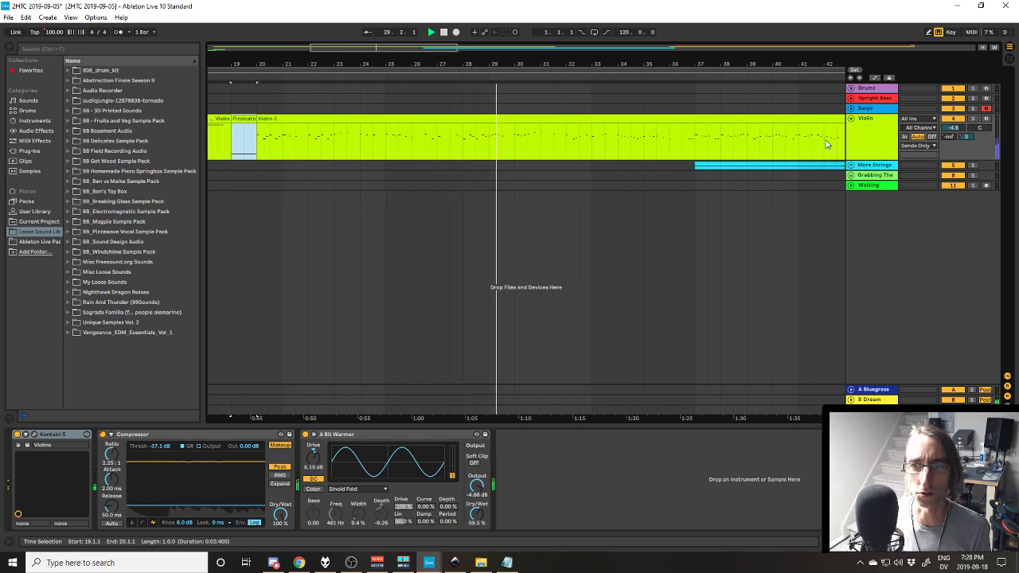
{"action": "left_click", "coordinate": [856, 138]}
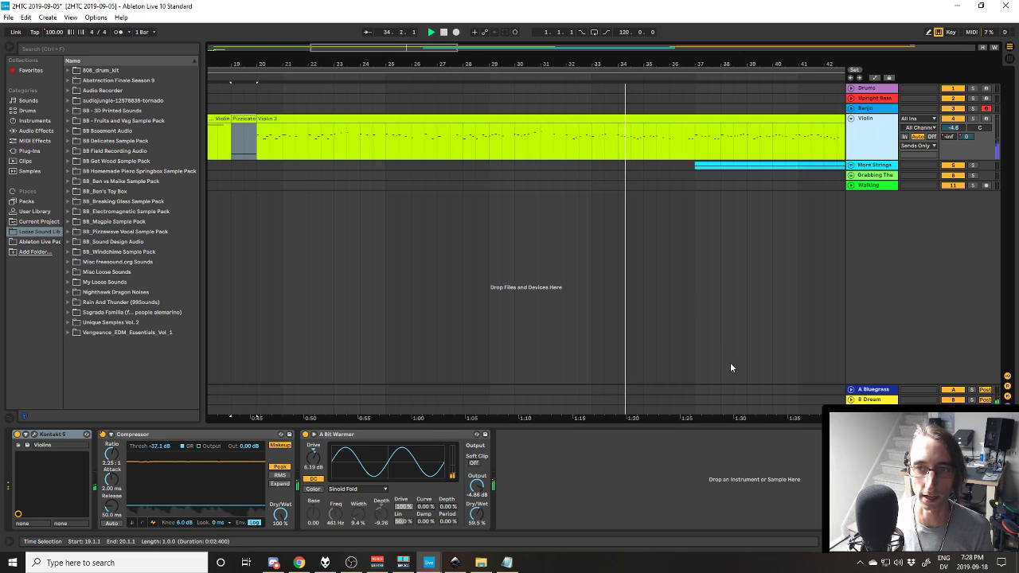
{"action": "left_click_drag", "start_coordinate": [729, 418], "coordinate": [539, 411]}
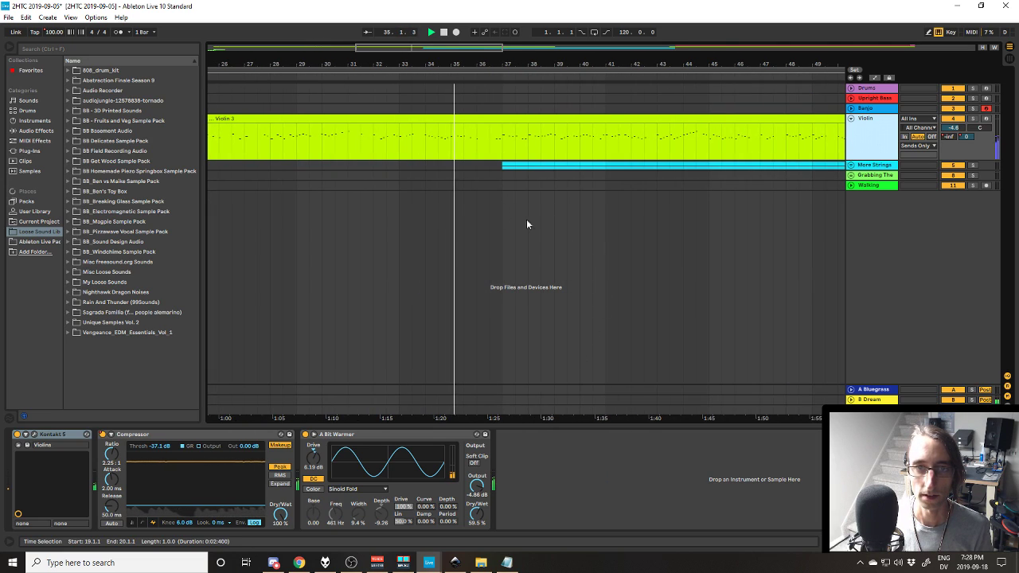
{"action": "left_click", "coordinate": [851, 164]}
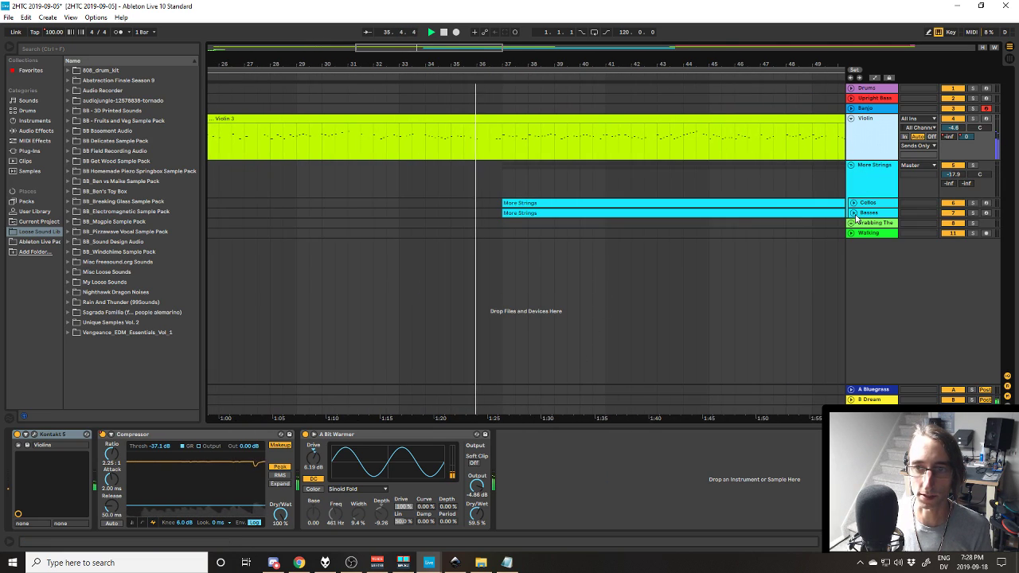
{"action": "left_click", "coordinate": [852, 202]}
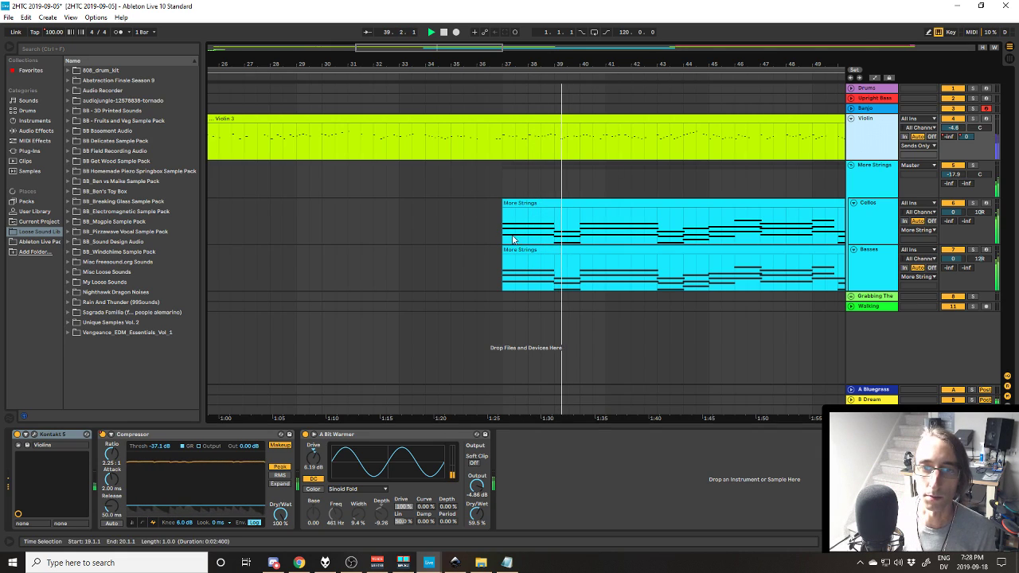
Step: Compare the devices on the Cellos and Basses tracks
{"action": "left_click", "coordinate": [871, 224]}
{"action": "left_click", "coordinate": [886, 282]}
{"action": "left_click", "coordinate": [884, 238]}
{"action": "left_click", "coordinate": [877, 283]}
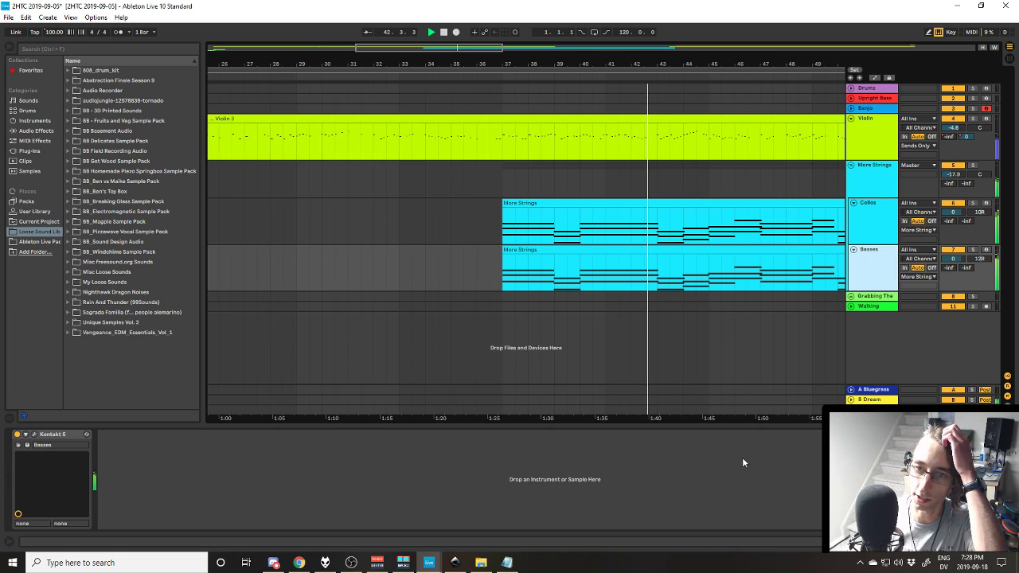
Step: Examine the Kontakt 5 String Ensemble settings of the Cellos and Basses tracks, closing each instrument window
{"action": "left_click_drag", "start_coordinate": [756, 421], "coordinate": [557, 394]}
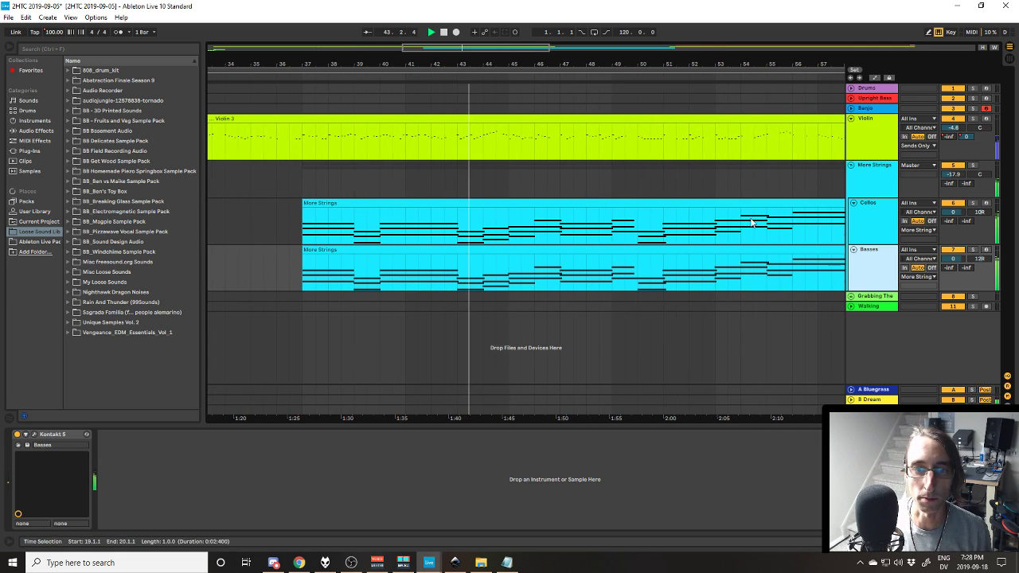
{"action": "left_click", "coordinate": [869, 226]}
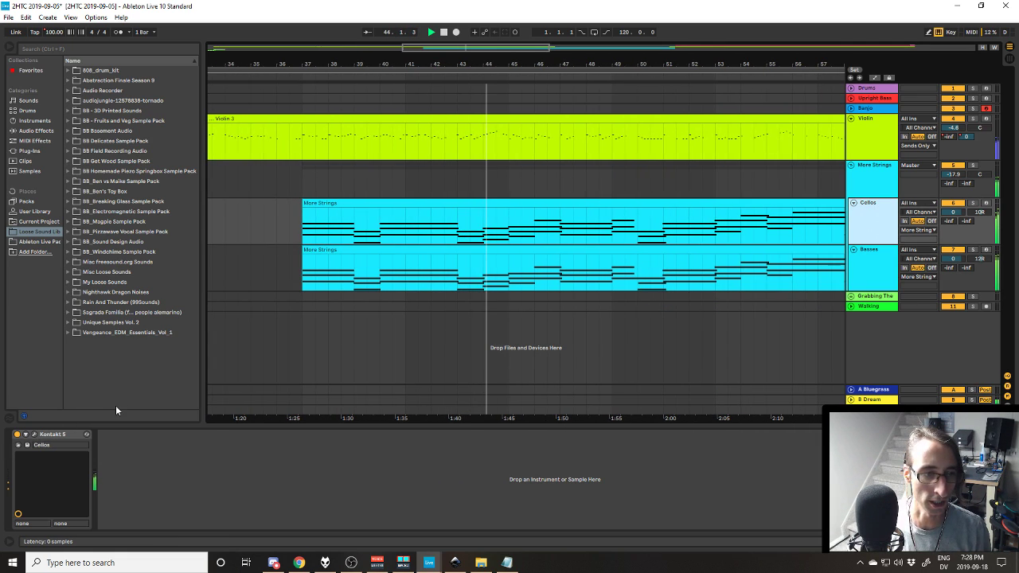
{"action": "left_click", "coordinate": [35, 434]}
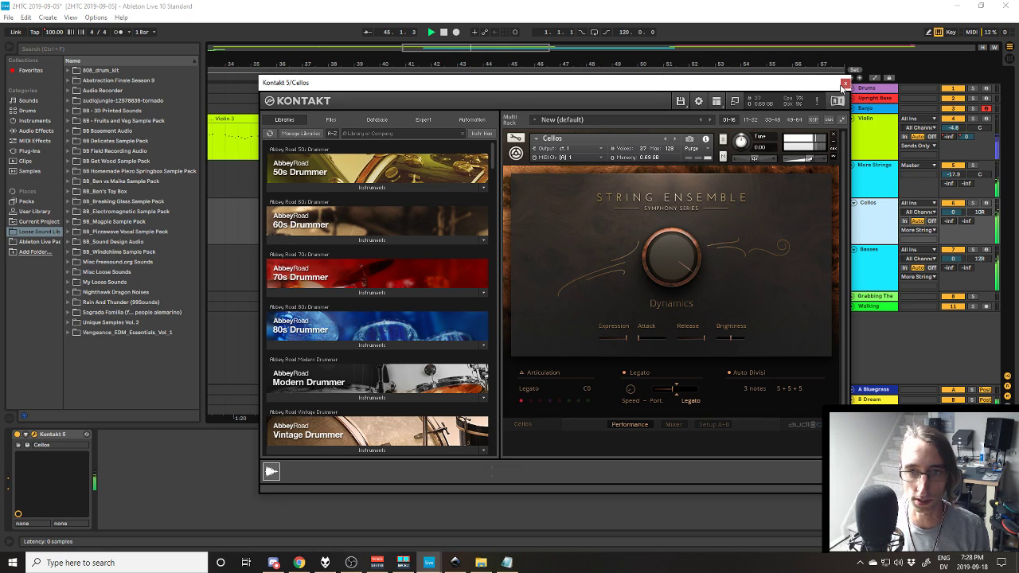
{"action": "left_click", "coordinate": [846, 83]}
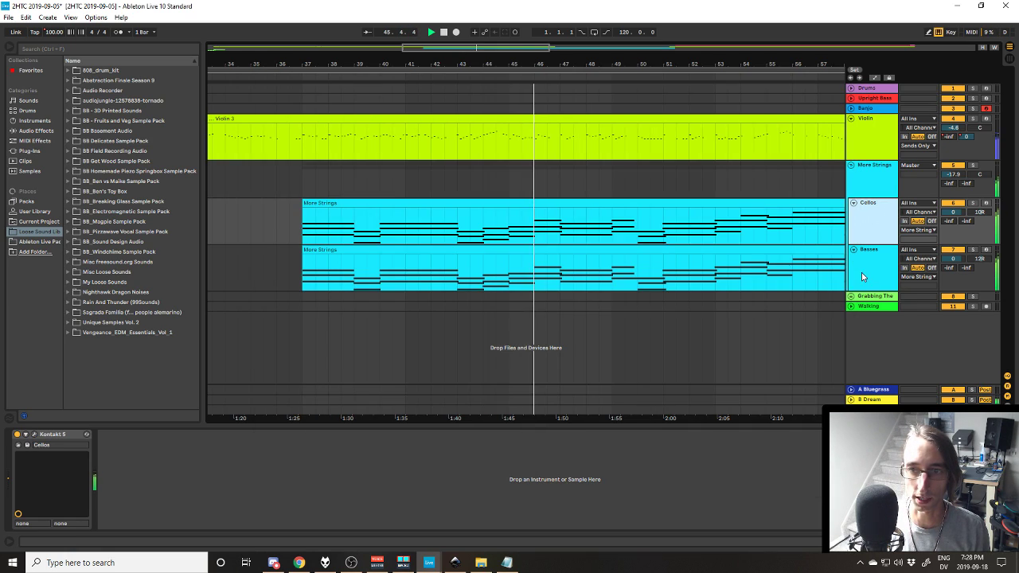
{"action": "left_click", "coordinate": [861, 272]}
{"action": "left_click", "coordinate": [34, 435]}
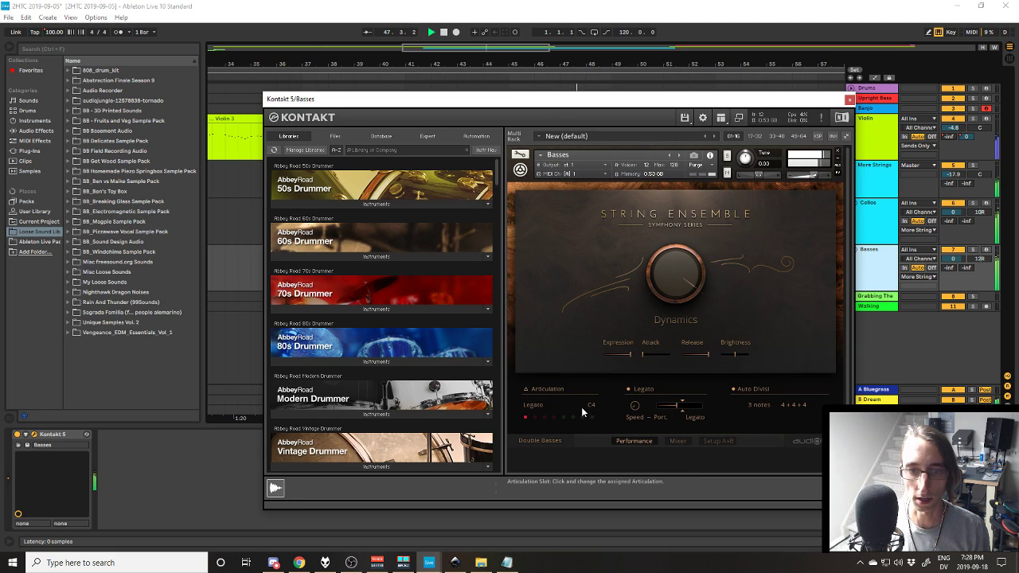
{"action": "left_click", "coordinate": [849, 100]}
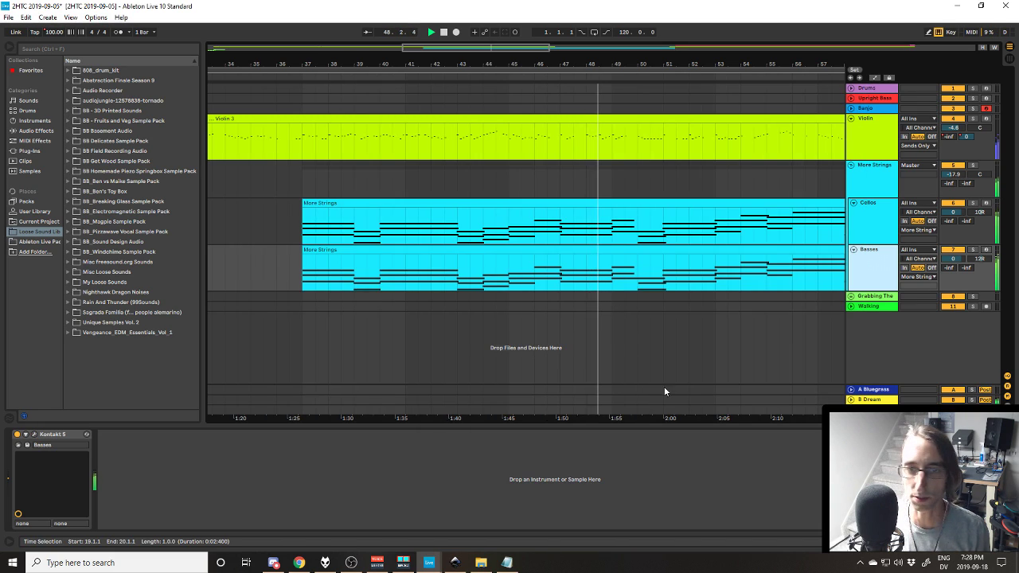
Step: Follow the playback of the Cellos and Basses clips through to their end, where the Violin 9 clip starts
{"action": "left_click_drag", "start_coordinate": [423, 428], "coordinate": [419, 426]}
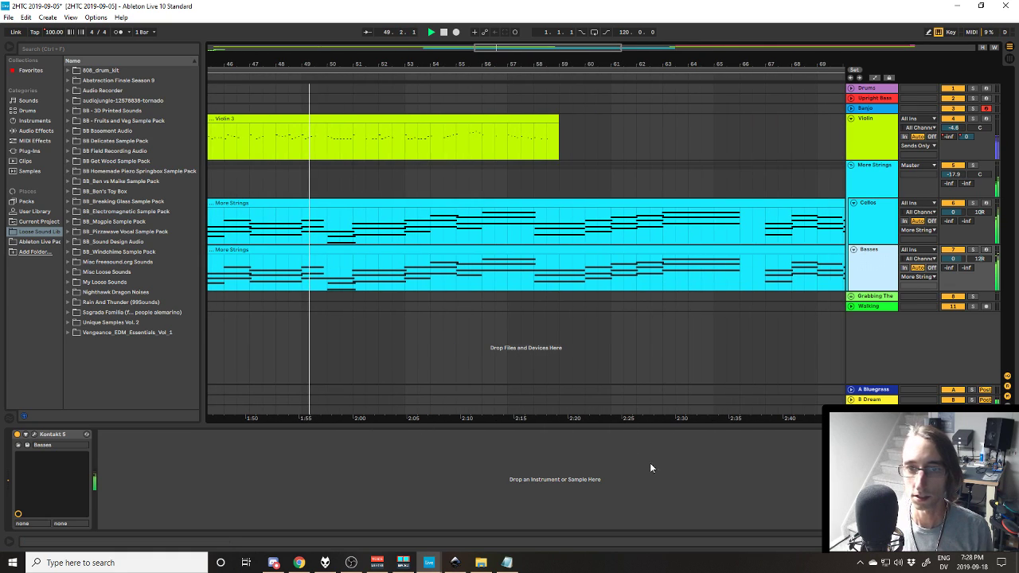
{"action": "left_click_drag", "start_coordinate": [688, 423], "coordinate": [605, 423]}
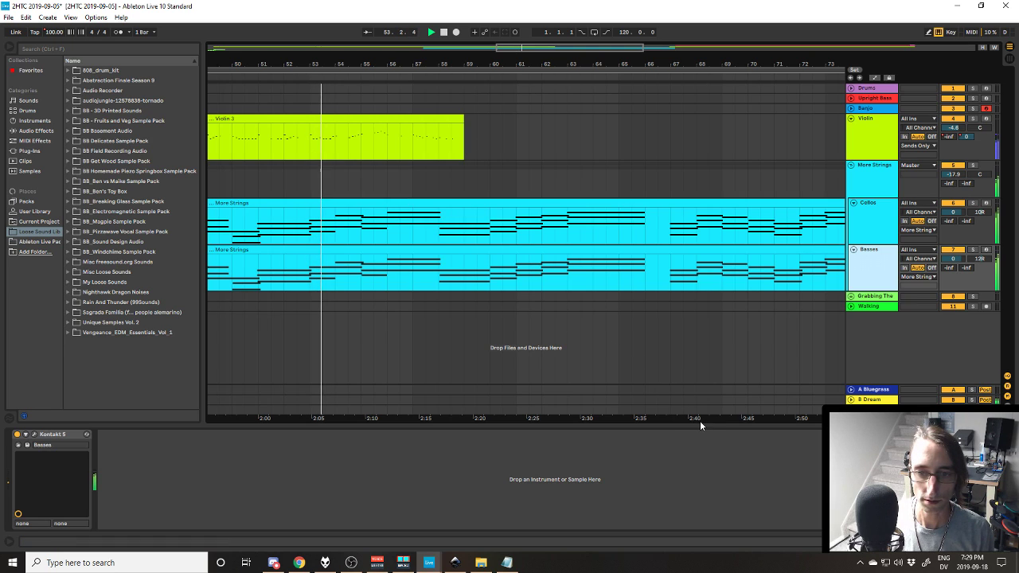
{"action": "left_click_drag", "start_coordinate": [708, 417], "coordinate": [835, 420]}
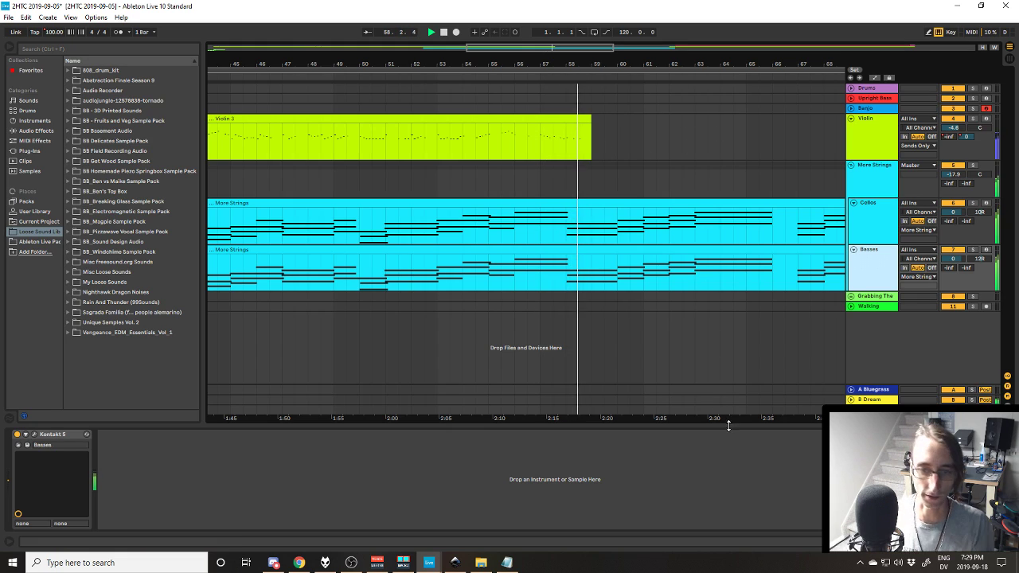
{"action": "scroll", "coordinate": [793, 307], "scroll_direction": "right", "scroll_amount": 2}
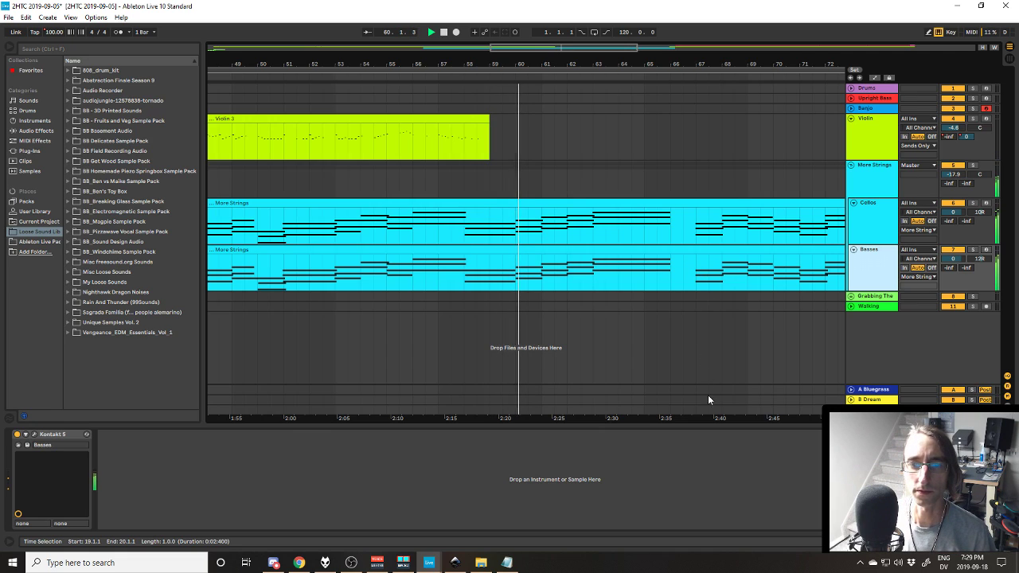
{"action": "left_click_drag", "start_coordinate": [723, 417], "coordinate": [635, 422]}
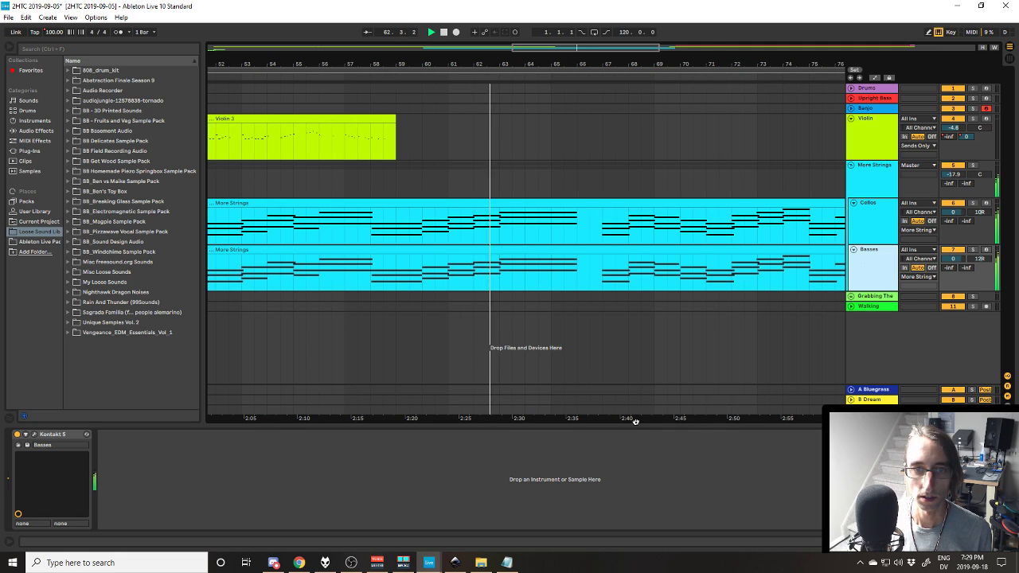
{"action": "left_click_drag", "start_coordinate": [635, 422], "coordinate": [630, 418]}
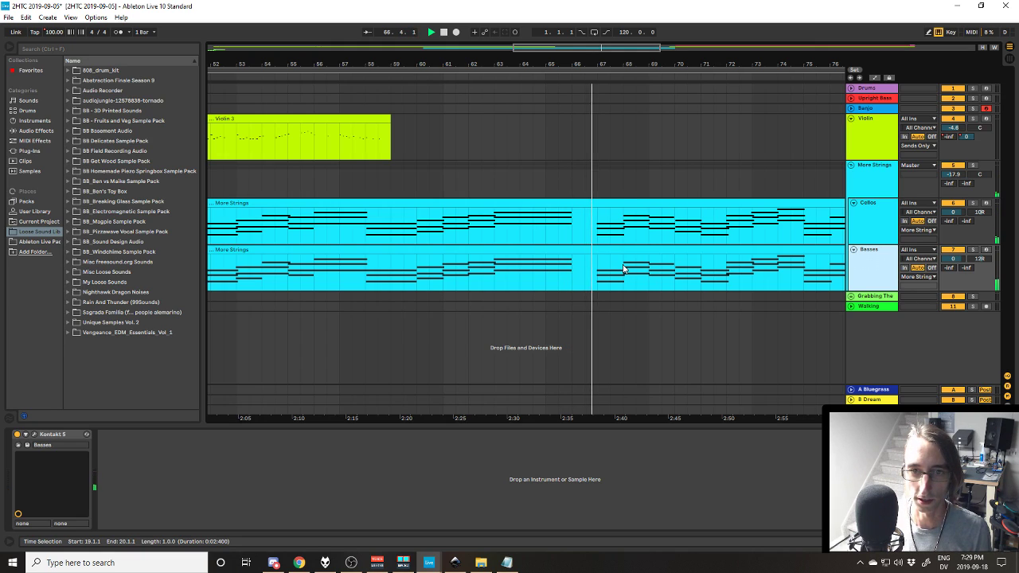
{"action": "left_click_drag", "start_coordinate": [701, 415], "coordinate": [618, 416]}
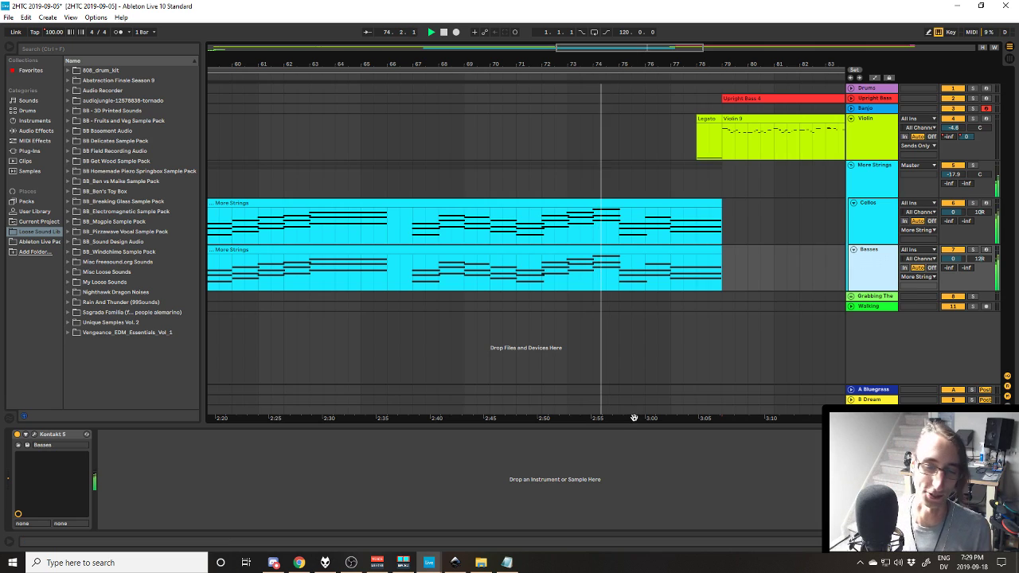
{"action": "left_click_drag", "start_coordinate": [632, 415], "coordinate": [489, 411]}
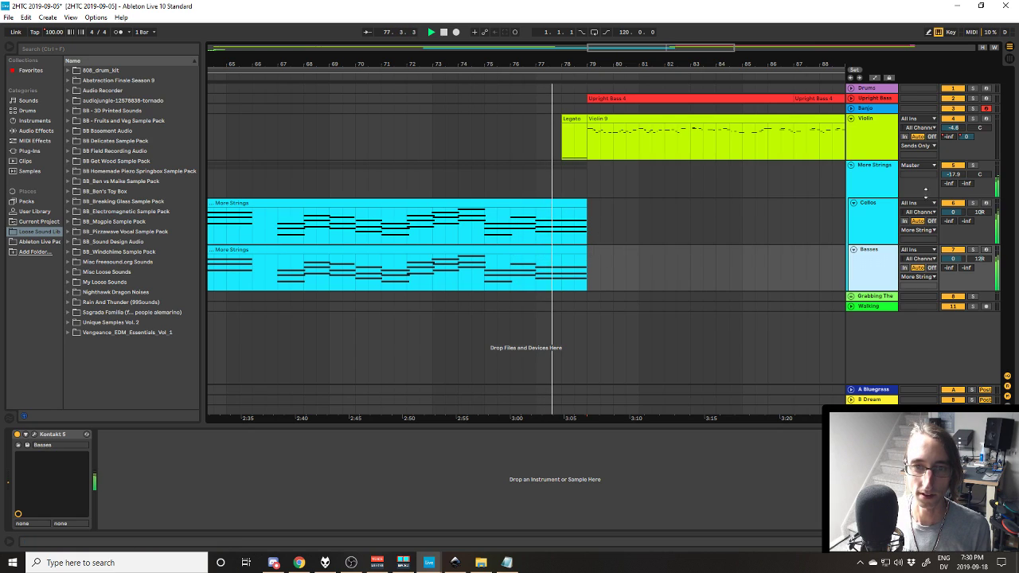
Step: Audition the More Strings group in solo, turn its solo off, and stop playback
{"action": "left_click", "coordinate": [972, 166]}
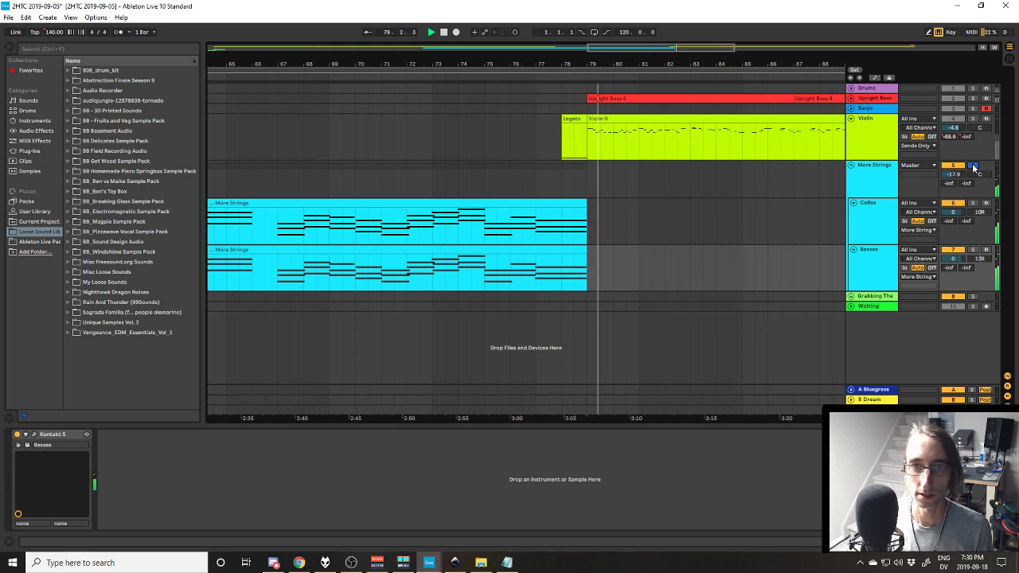
{"action": "left_click", "coordinate": [972, 166]}
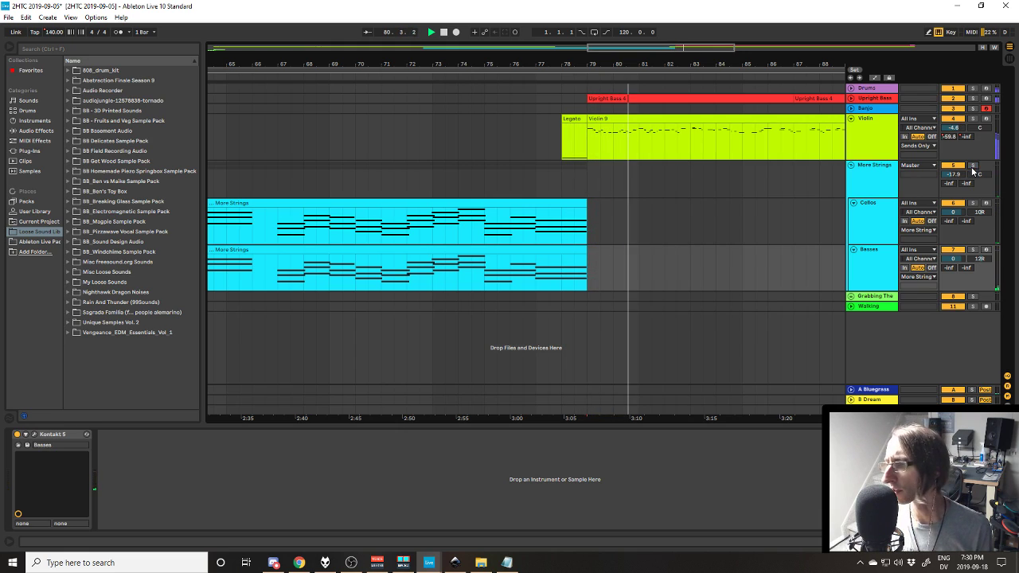
{"action": "key", "text": "space"}
Step: Play the arrangement from the start of the Violin 9 clip at bar 79, following the Violin and Upright Bass parts
{"action": "left_click", "coordinate": [614, 229]}
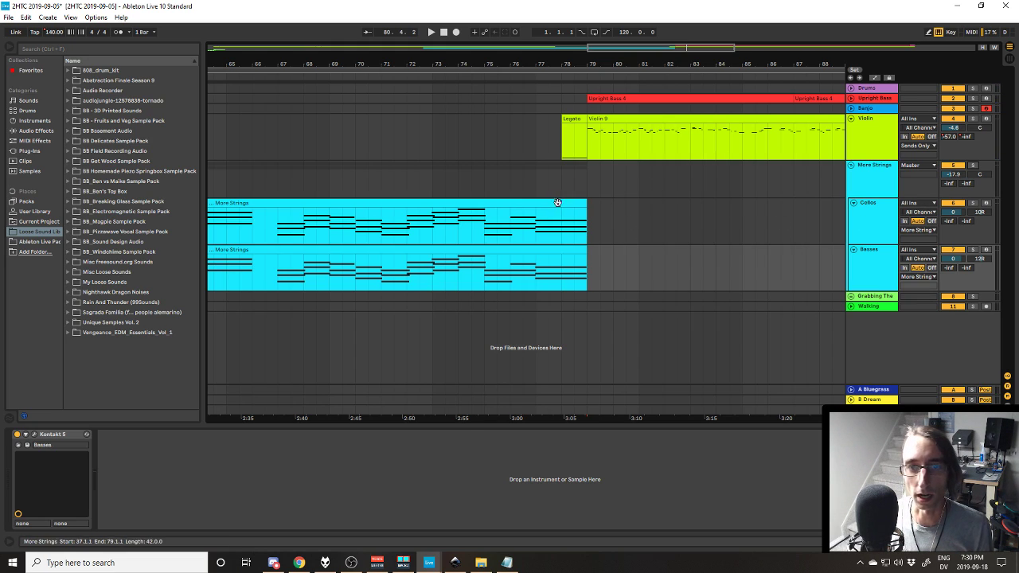
{"action": "left_click", "coordinate": [601, 117]}
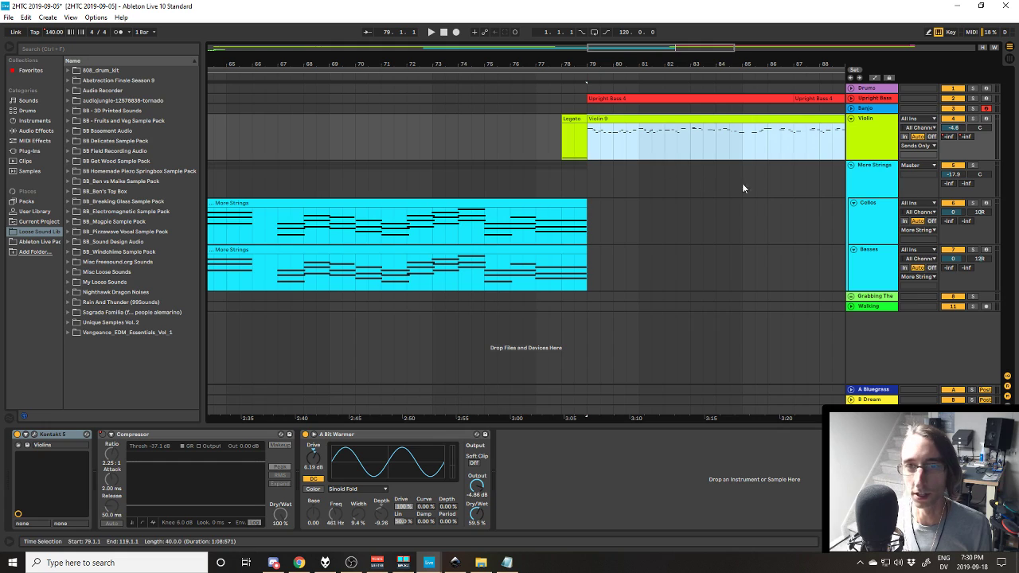
{"action": "key", "text": "space"}
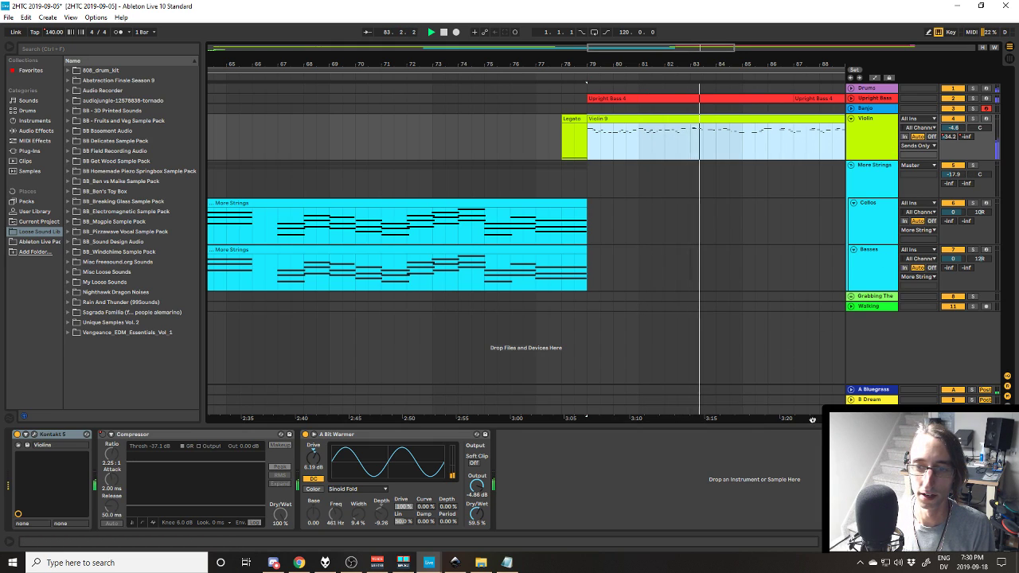
{"action": "left_click_drag", "start_coordinate": [815, 417], "coordinate": [660, 415]}
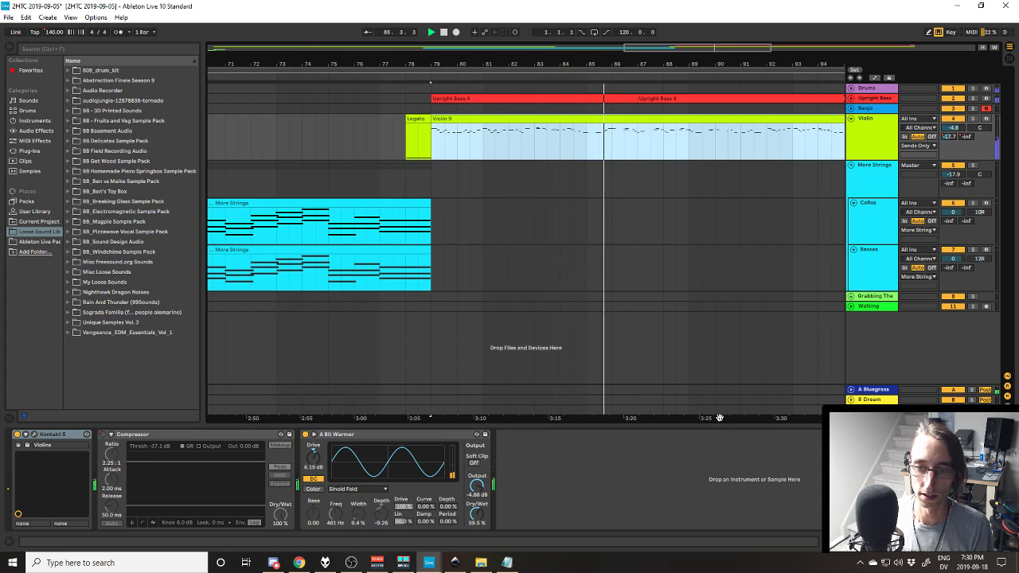
Step: Return the arrangement view to bar 1 and unfold the Master track, with playback stopped
{"action": "left_click_drag", "start_coordinate": [720, 419], "coordinate": [1010, 418]}
{"action": "left_click_drag", "start_coordinate": [500, 422], "coordinate": [747, 417]}
{"action": "left_click", "coordinate": [850, 409]}
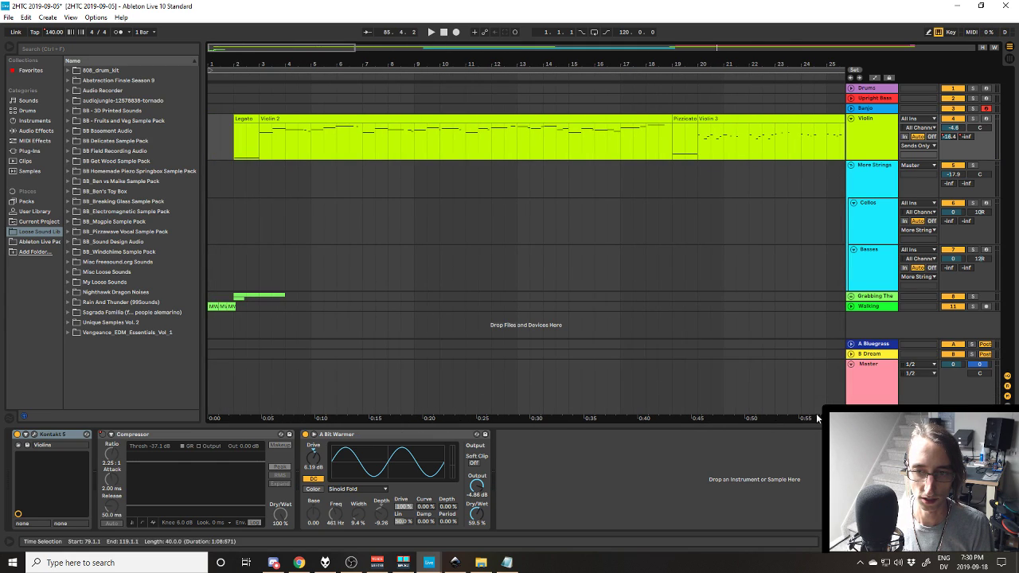
Step: Show the Utility Gain automation on the Master track, follow it along the arrangement, and hide the automation lanes
{"action": "left_click", "coordinate": [785, 394]}
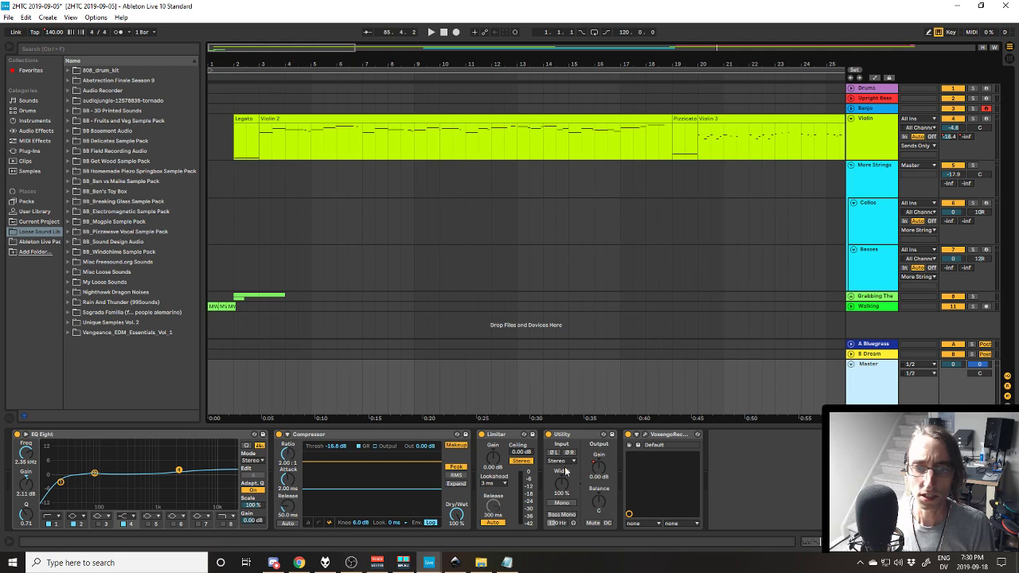
{"action": "right_click", "coordinate": [600, 468]}
{"action": "left_click", "coordinate": [664, 470]}
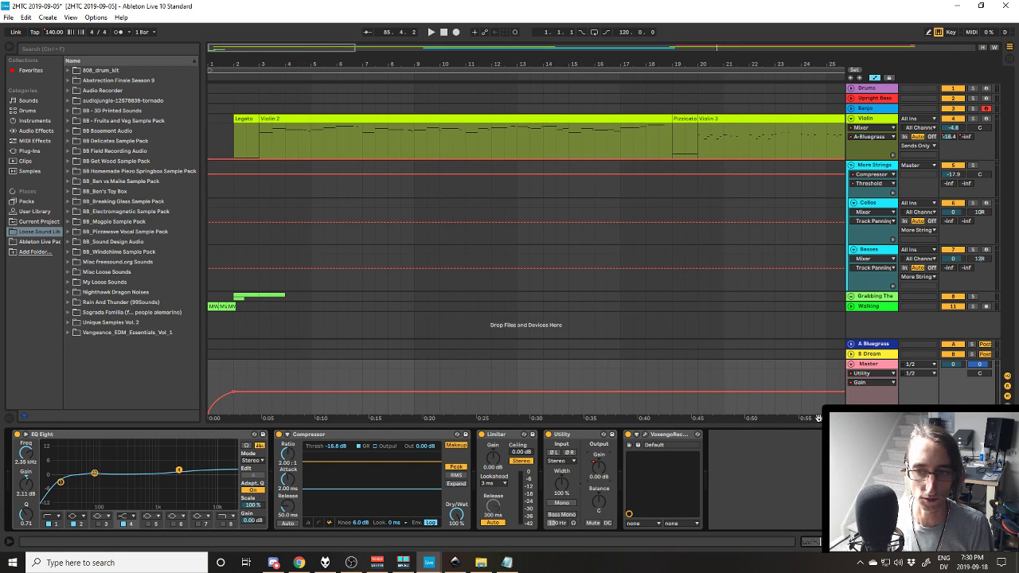
{"action": "left_click_drag", "start_coordinate": [818, 418], "coordinate": [400, 418]}
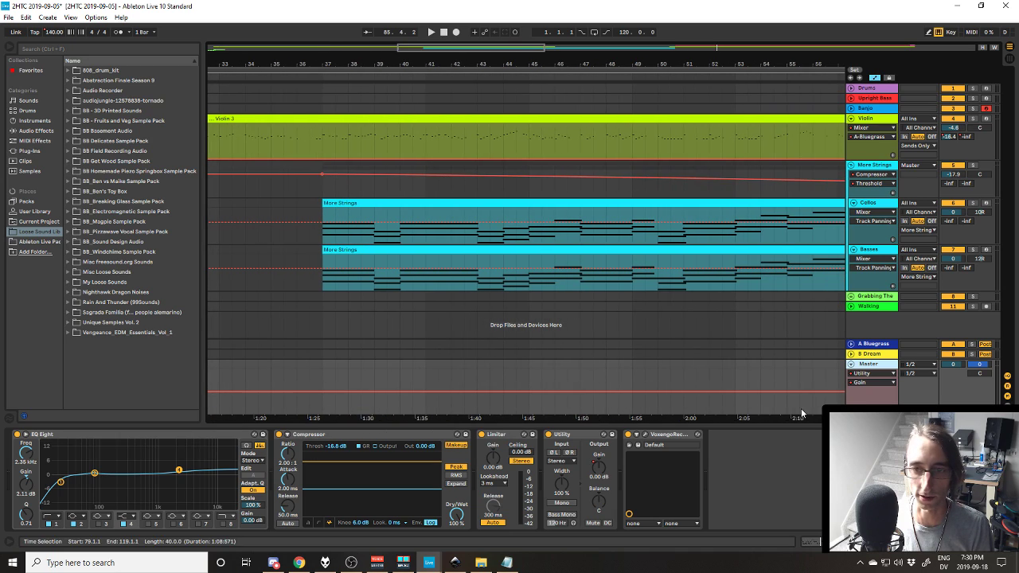
{"action": "left_click_drag", "start_coordinate": [798, 417], "coordinate": [370, 419]}
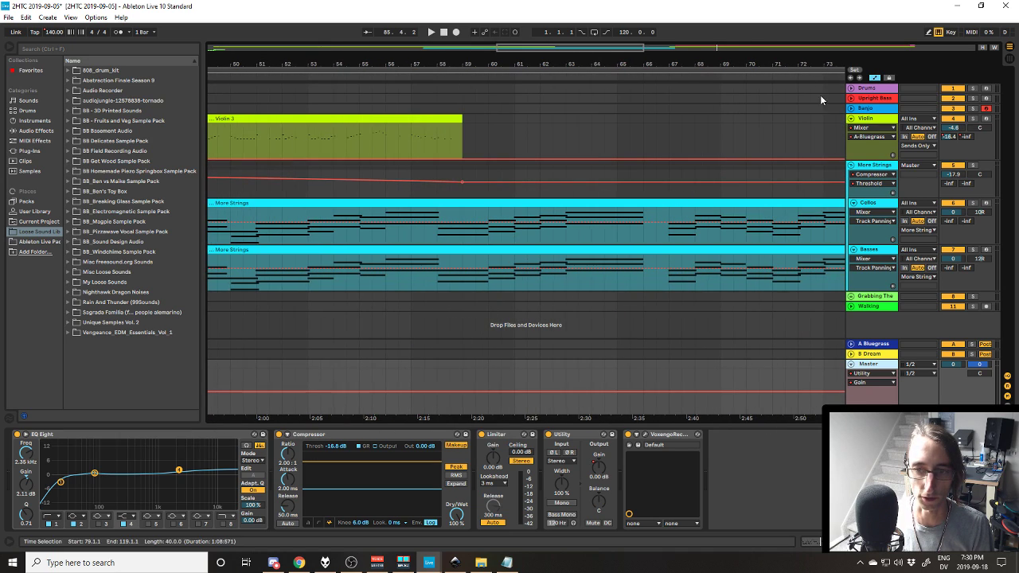
{"action": "left_click", "coordinate": [874, 78]}
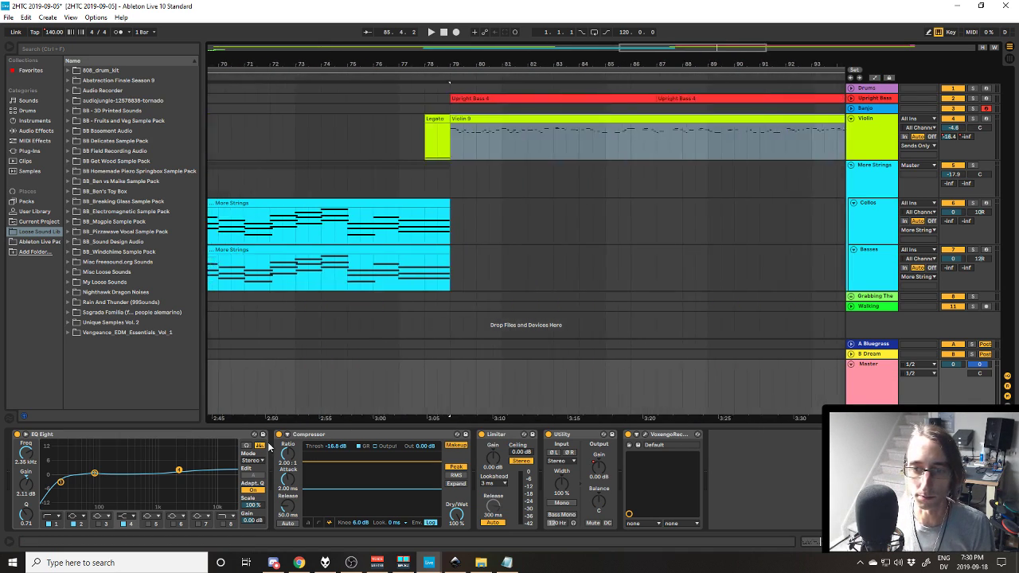
Step: Briefly play the start of the Violin 9 clip, unfolding the Upright Bass and Drums tracks and folding the Master track
{"action": "left_click", "coordinate": [486, 116]}
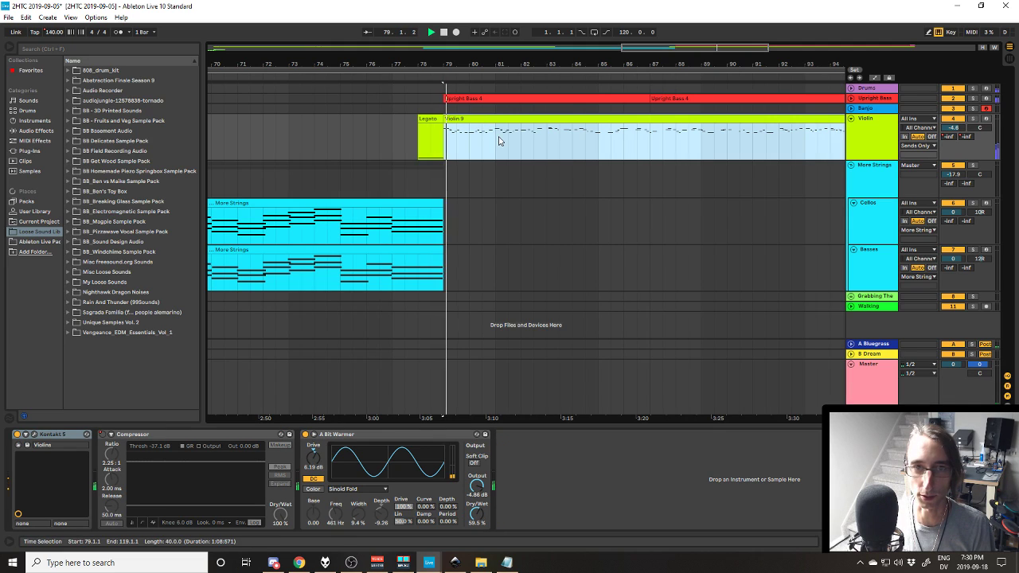
{"action": "left_click", "coordinate": [851, 98]}
{"action": "left_click", "coordinate": [869, 389]}
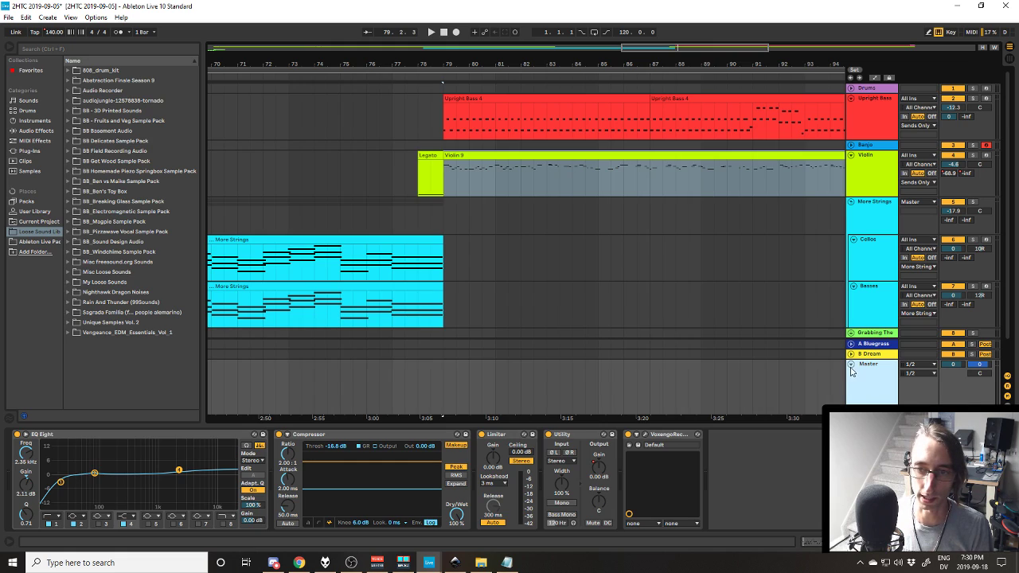
{"action": "left_click", "coordinate": [851, 363]}
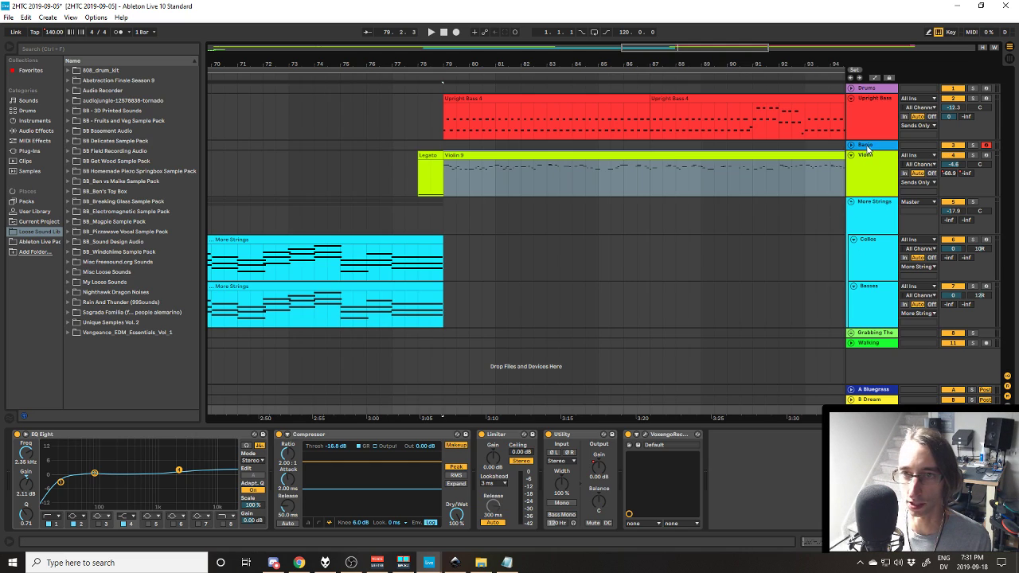
{"action": "left_click", "coordinate": [868, 97]}
{"action": "left_click", "coordinate": [849, 89]}
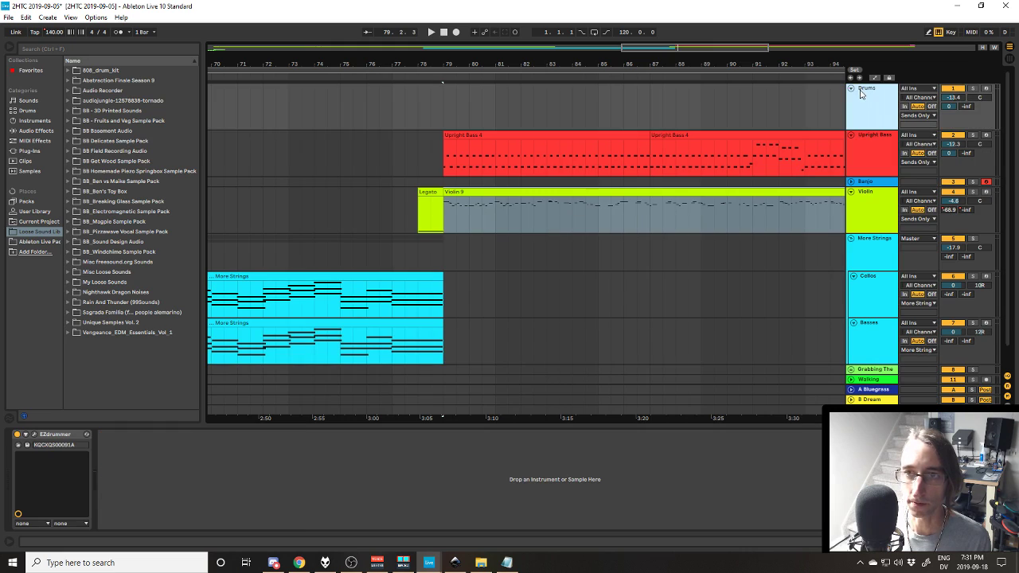
Step: Show the Violin track's devices, then play the arrangement from the Legato clip at bar 78 and stop
{"action": "left_click", "coordinate": [889, 205]}
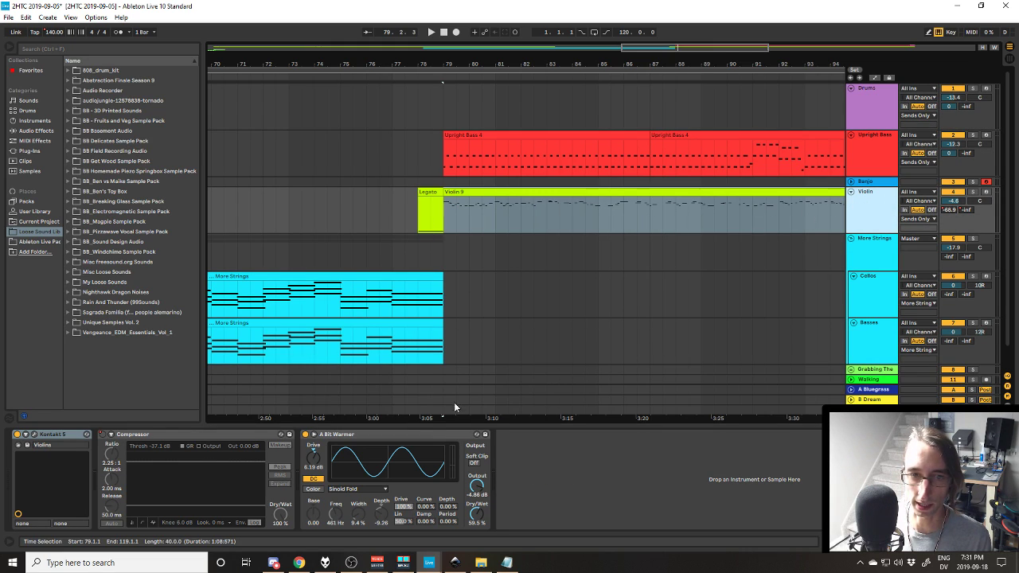
{"action": "left_click_drag", "start_coordinate": [456, 421], "coordinate": [331, 364]}
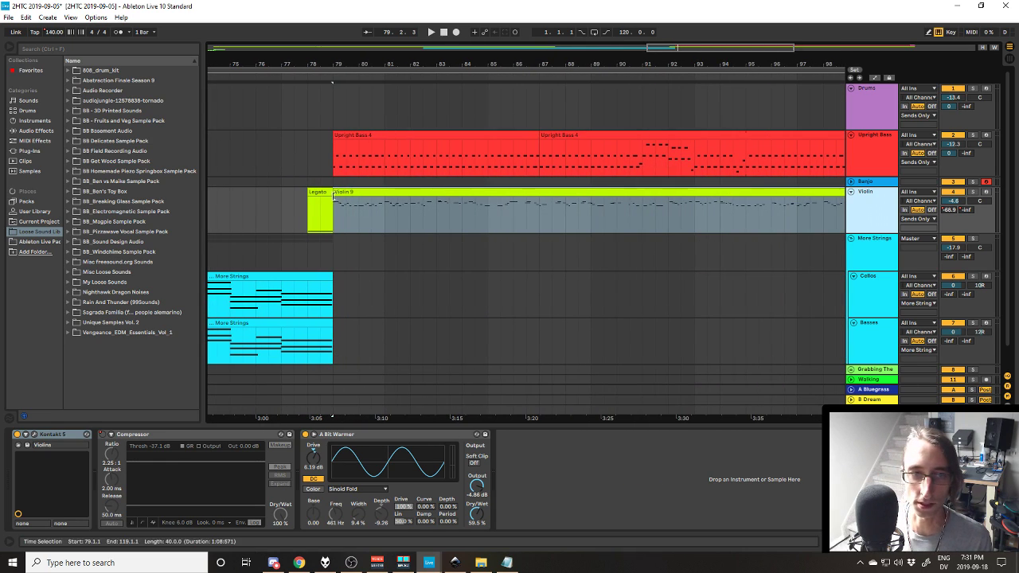
{"action": "left_click", "coordinate": [362, 193]}
{"action": "left_click", "coordinate": [324, 191]}
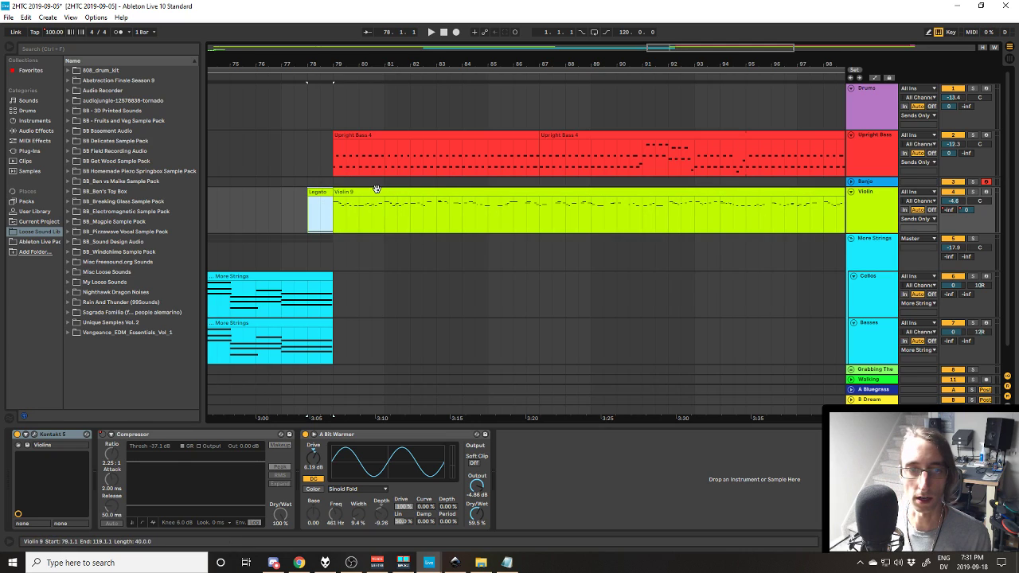
{"action": "left_click", "coordinate": [341, 195]}
{"action": "left_click", "coordinate": [319, 194]}
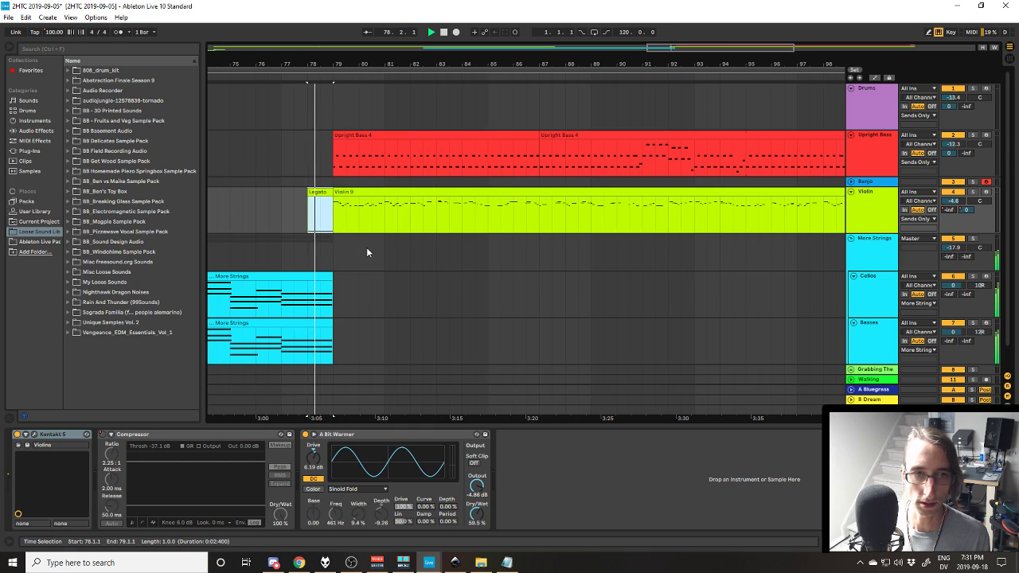
{"action": "key", "text": "space"}
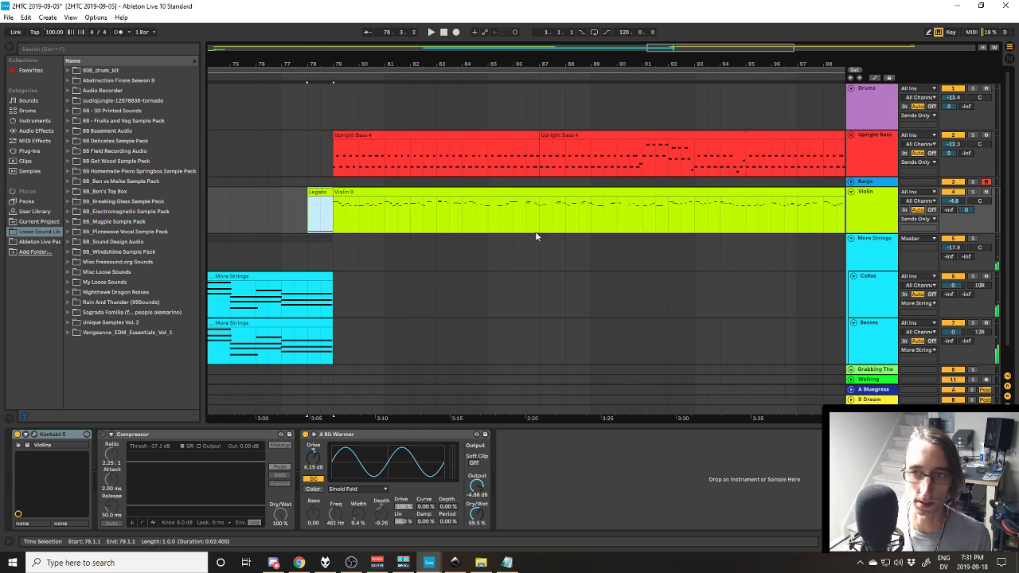
Step: Audition the Violin 9 clip in solo from bar 79, stop playback, and turn the Violin solo off
{"action": "left_click", "coordinate": [368, 191]}
{"action": "left_click", "coordinate": [974, 193]}
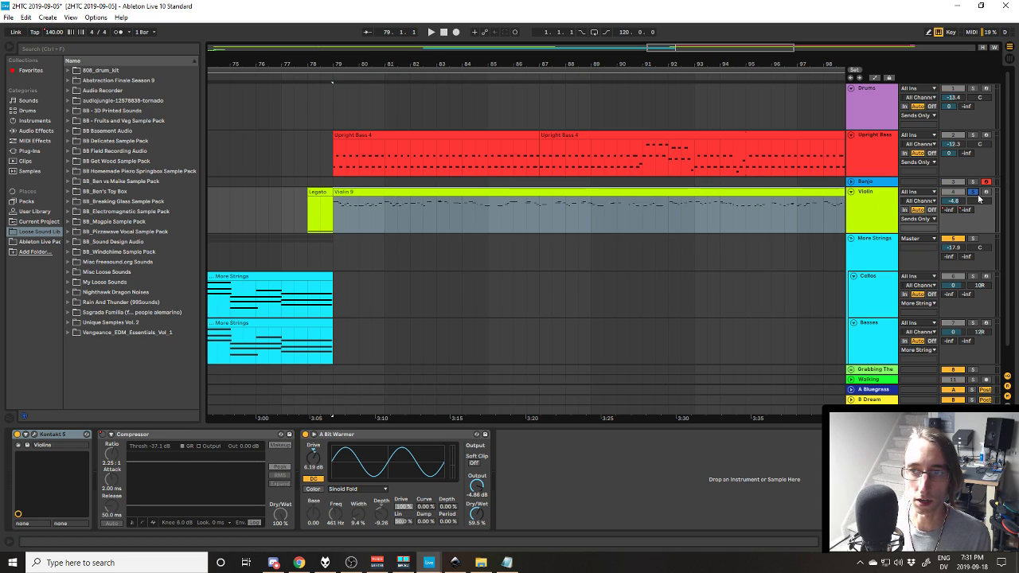
{"action": "key", "text": "space"}
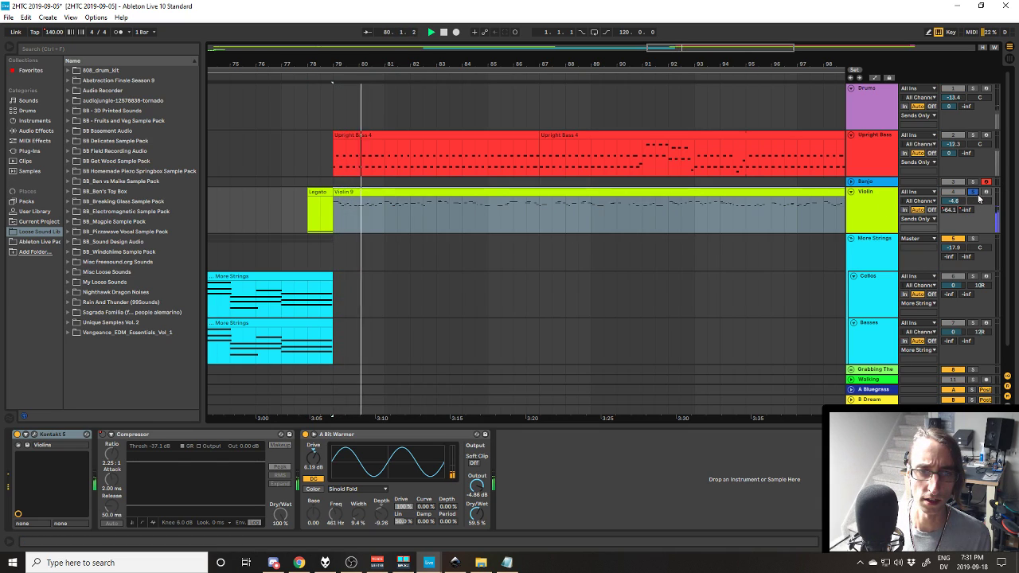
{"action": "left_click", "coordinate": [887, 201]}
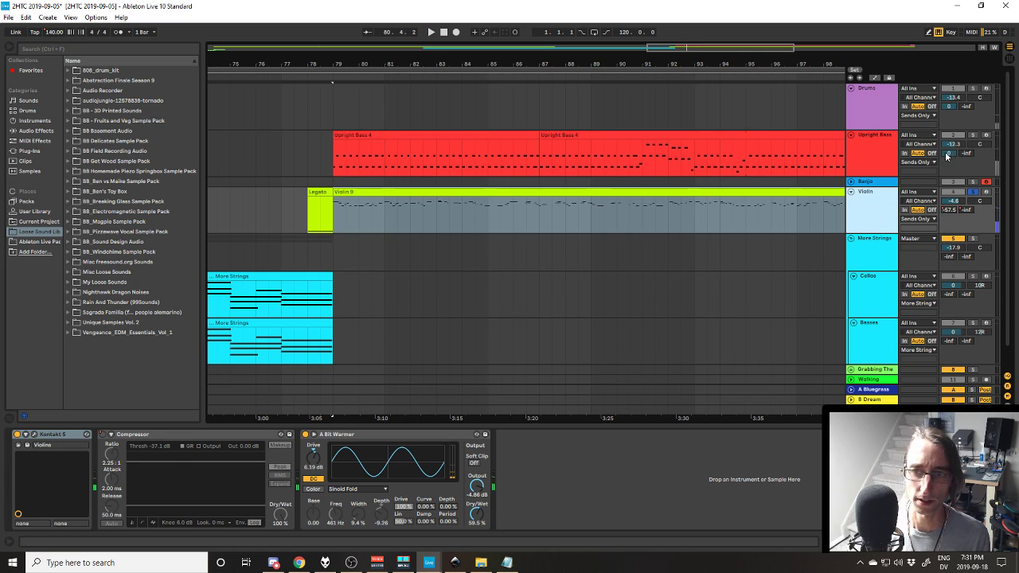
{"action": "left_click", "coordinate": [973, 193]}
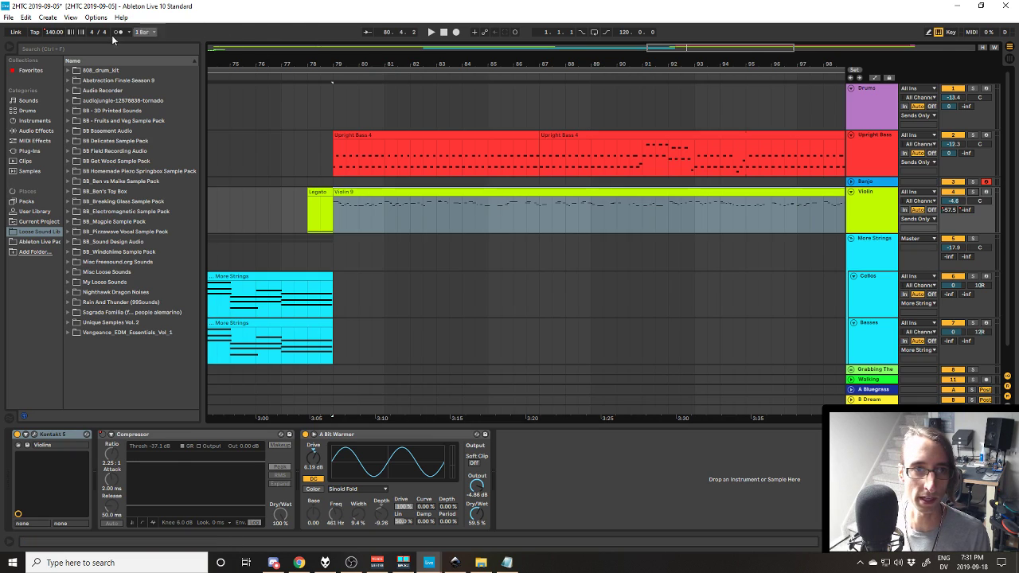
Step: Play the full arrangement from bar 77 into the Violin 9 section and stop
{"action": "left_click", "coordinate": [293, 200]}
{"action": "key", "text": "space"}
{"action": "left_click", "coordinate": [56, 33]}
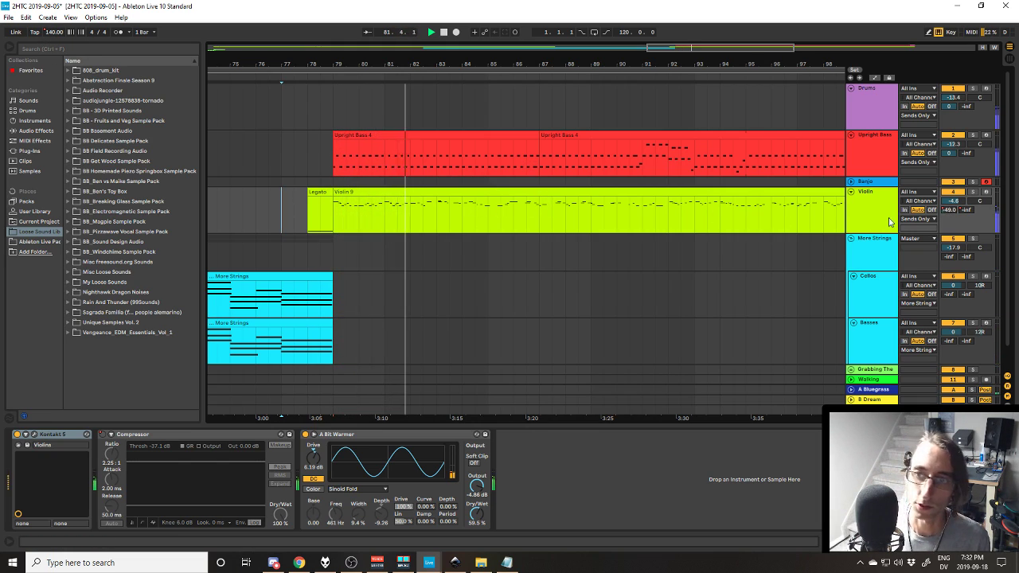
{"action": "key", "text": "space"}
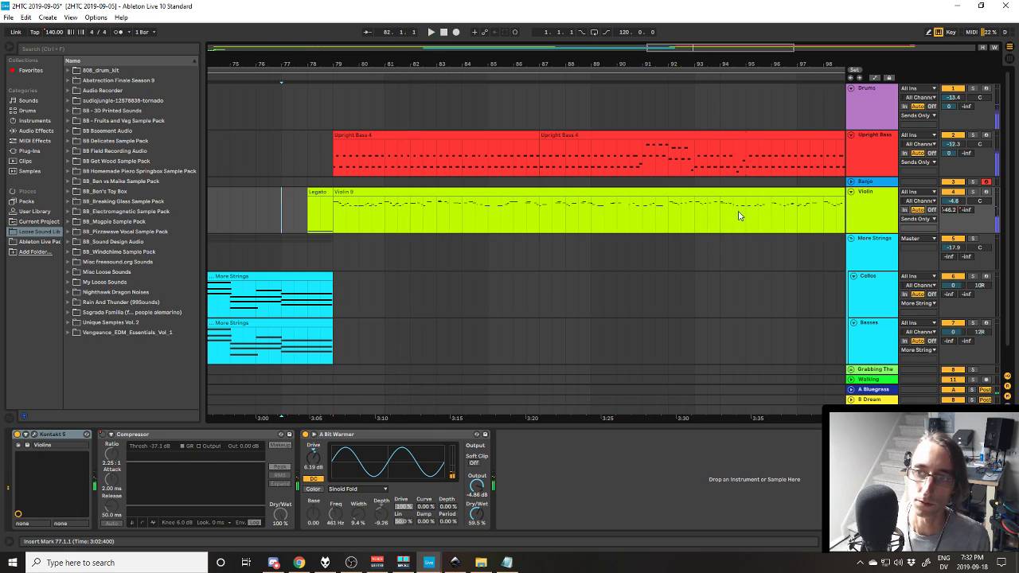
Step: Select the Violin 9 clip and show its MIDI notes in the clip view
{"action": "left_click", "coordinate": [482, 193]}
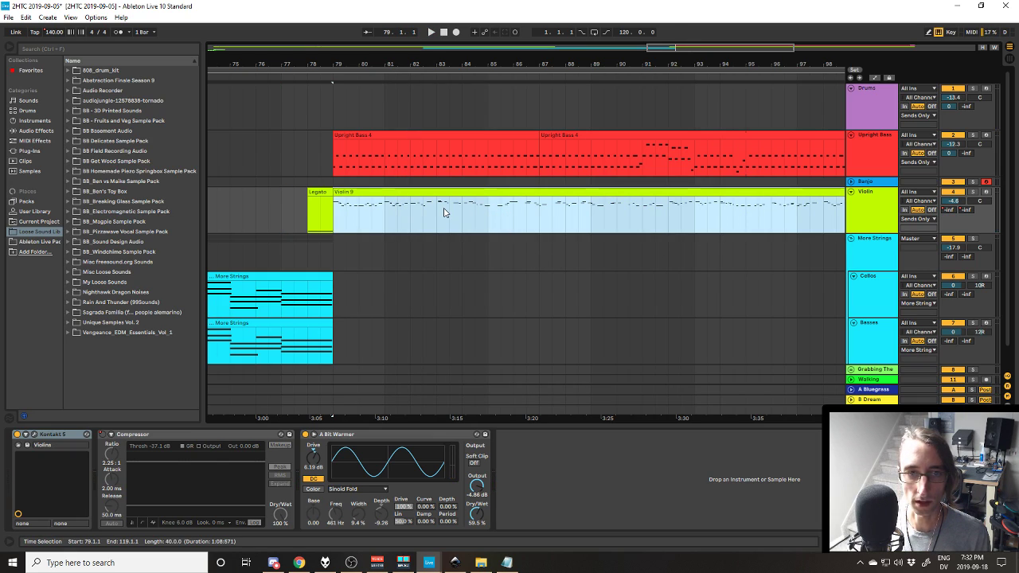
{"action": "left_click", "coordinate": [889, 208]}
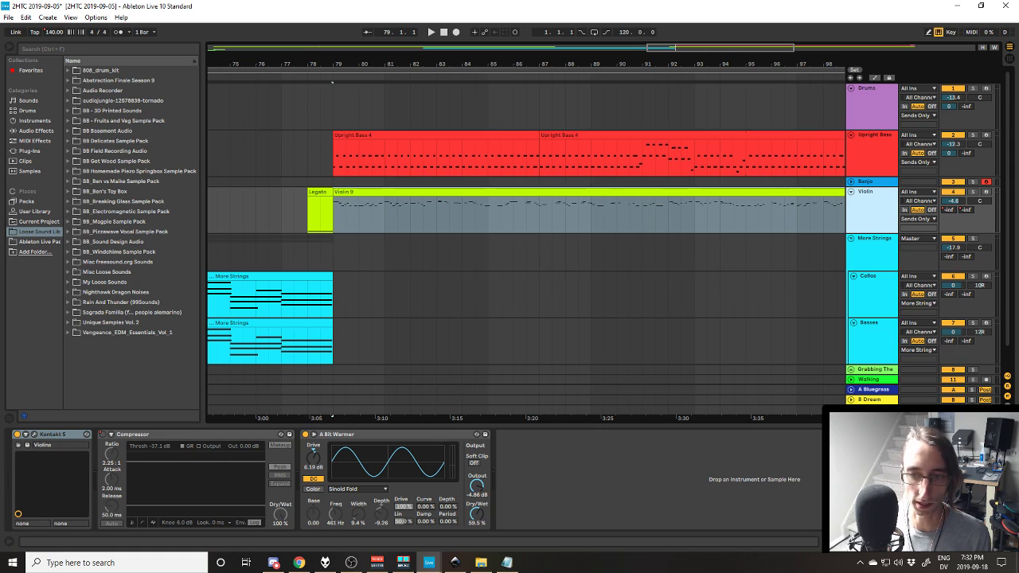
{"action": "key", "text": "shift+Tab"}
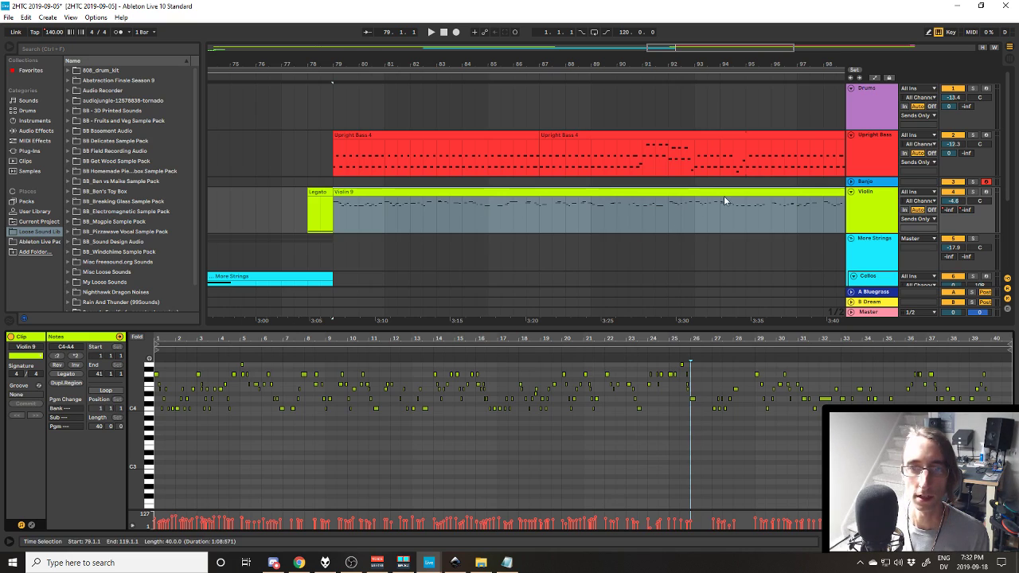
Step: Play the Violin and Upright Bass parts from bar 92 with the Violin 9 notes in view, leaving the Violin unsoloed
{"action": "left_click_drag", "start_coordinate": [740, 321], "coordinate": [712, 321]}
{"action": "left_click", "coordinate": [653, 227]}
{"action": "key", "text": "space"}
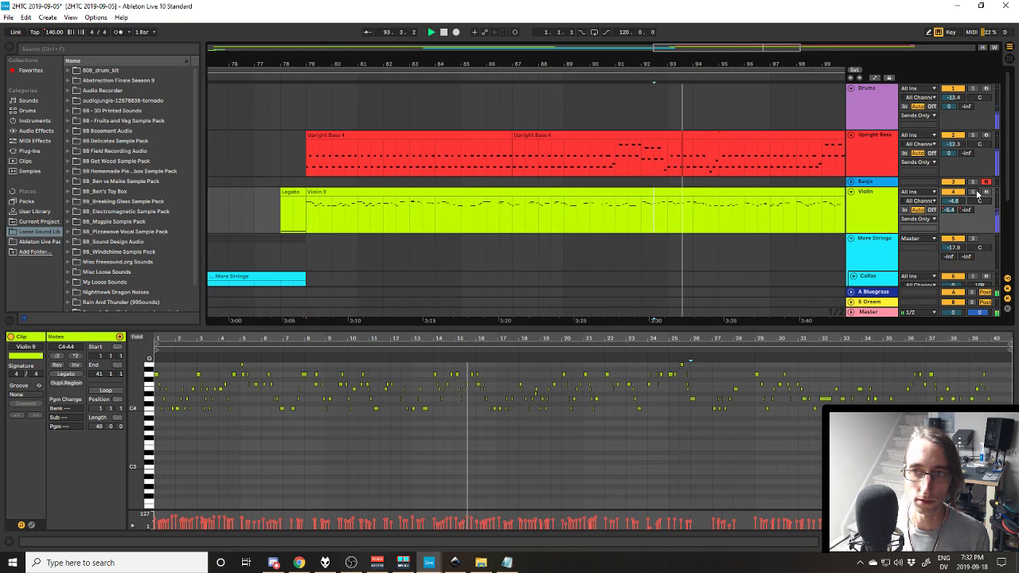
{"action": "left_click", "coordinate": [973, 192]}
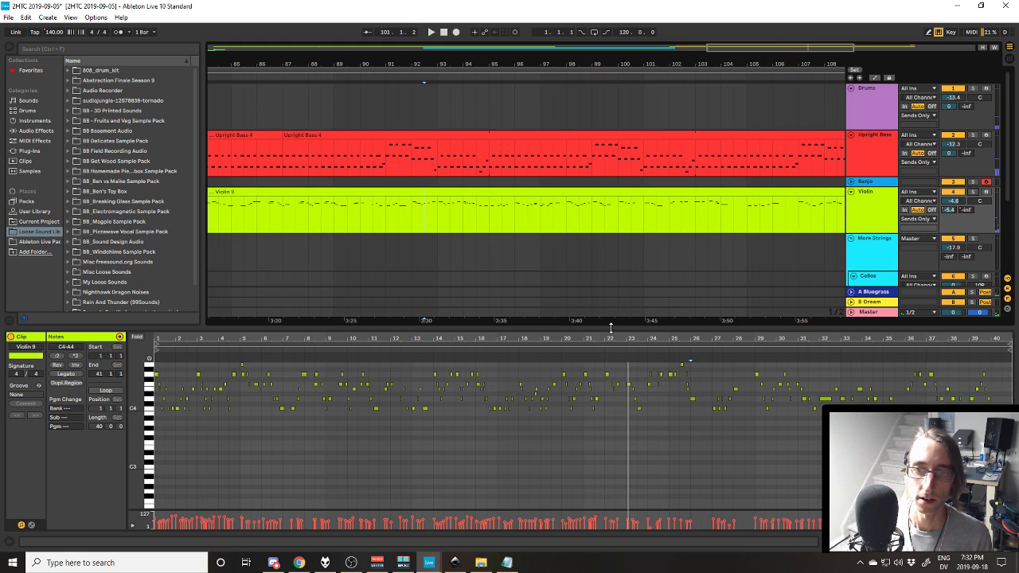
Step: Examine the notes of the Upright Bass 4 clip starting at bar 87 and place the insert marker at bar 103
{"action": "scroll", "coordinate": [572, 136], "scroll_direction": "left", "scroll_amount": 5}
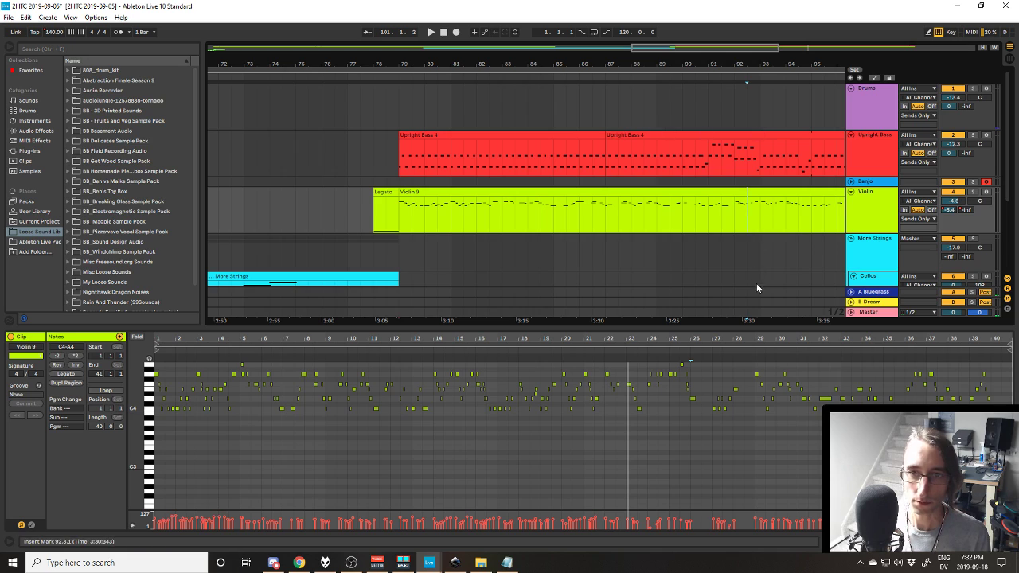
{"action": "left_click_drag", "start_coordinate": [769, 319], "coordinate": [615, 190]}
{"action": "left_click", "coordinate": [583, 130]}
{"action": "left_click", "coordinate": [679, 134]}
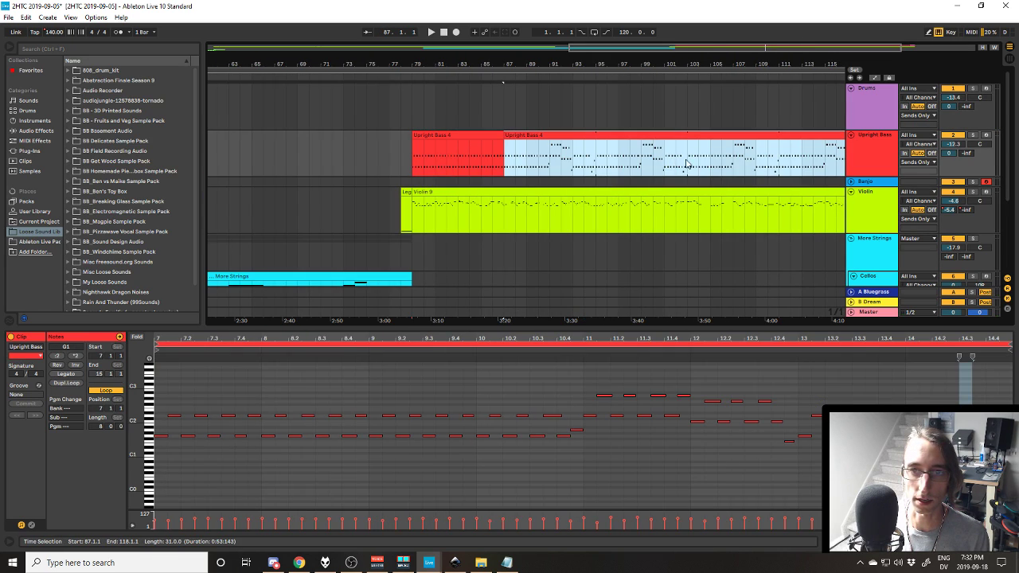
{"action": "left_click", "coordinate": [688, 164]}
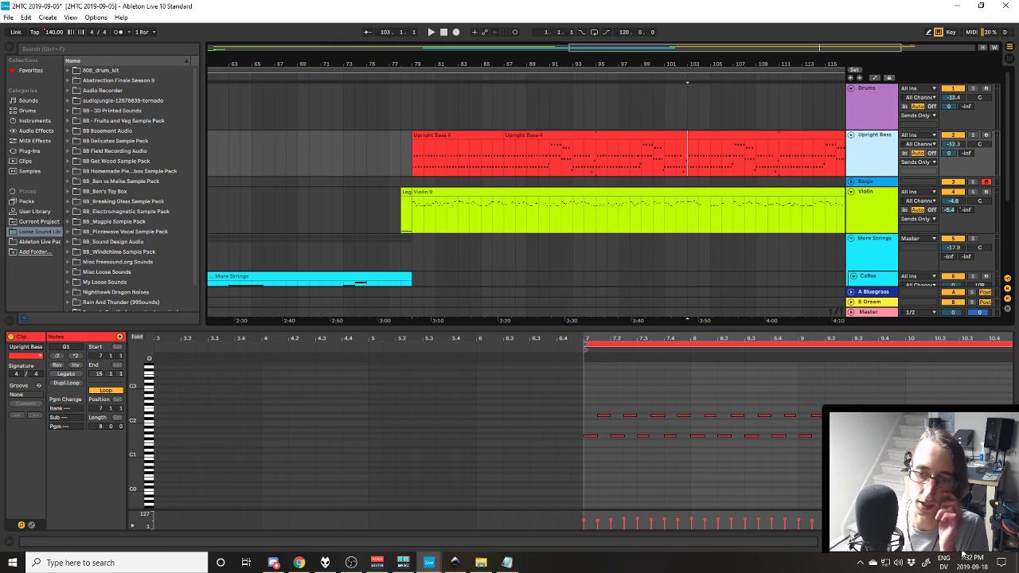
Step: In the Upright Bass track's Kontakt instrument, search the libraries for "facto", list the Kontakt Factory Library's instruments, and close the plugin window
{"action": "left_click", "coordinate": [961, 544]}
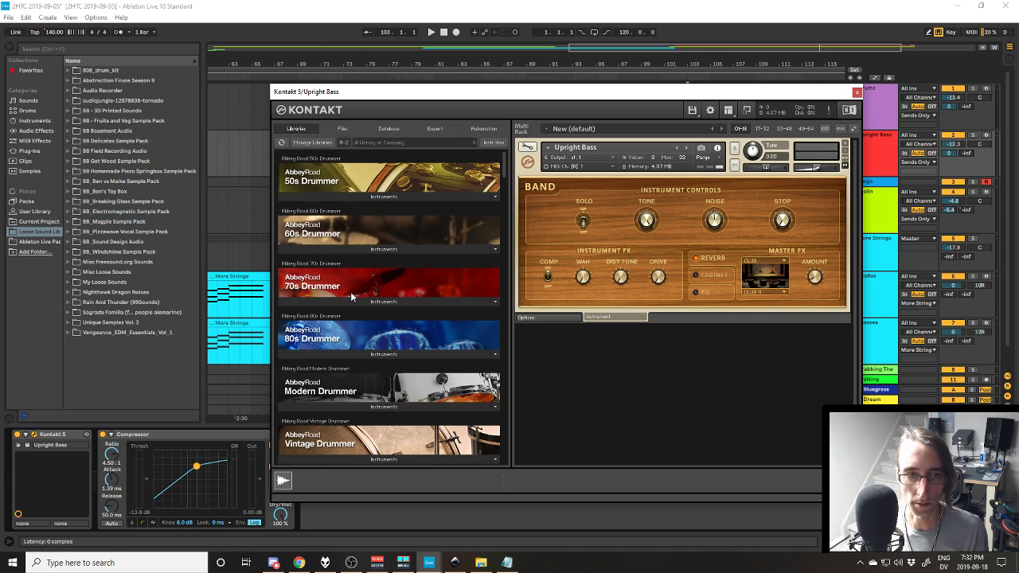
{"action": "scroll", "coordinate": [390, 303], "scroll_direction": "down", "scroll_amount": 1}
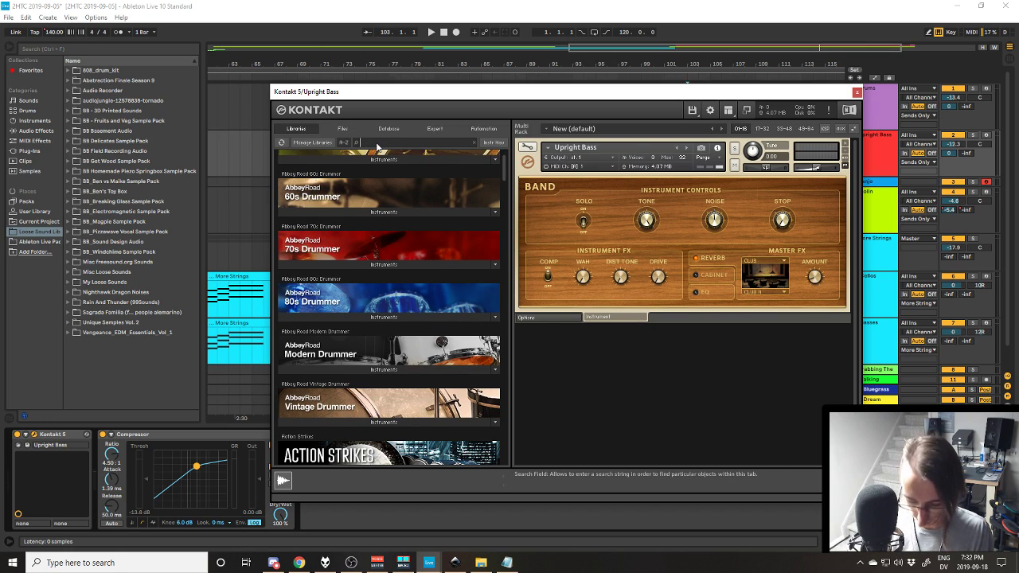
{"action": "type", "text": "facto"}
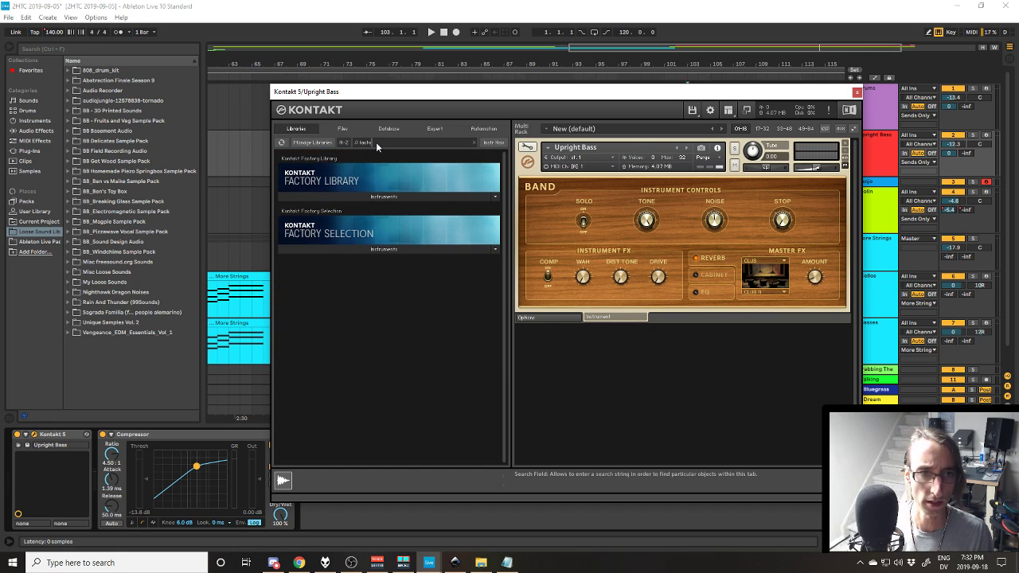
{"action": "left_click", "coordinate": [329, 197]}
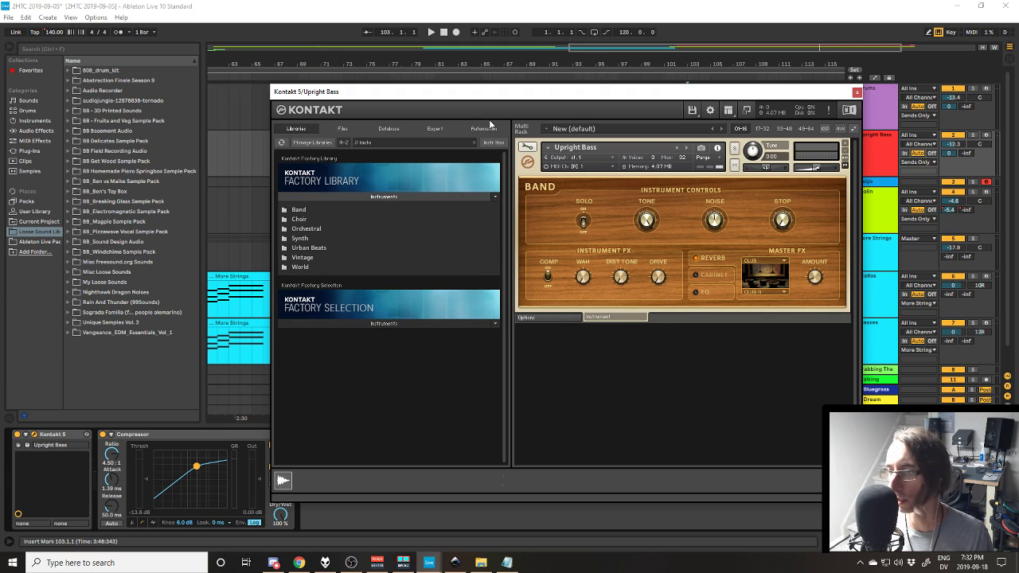
{"action": "left_click", "coordinate": [856, 94]}
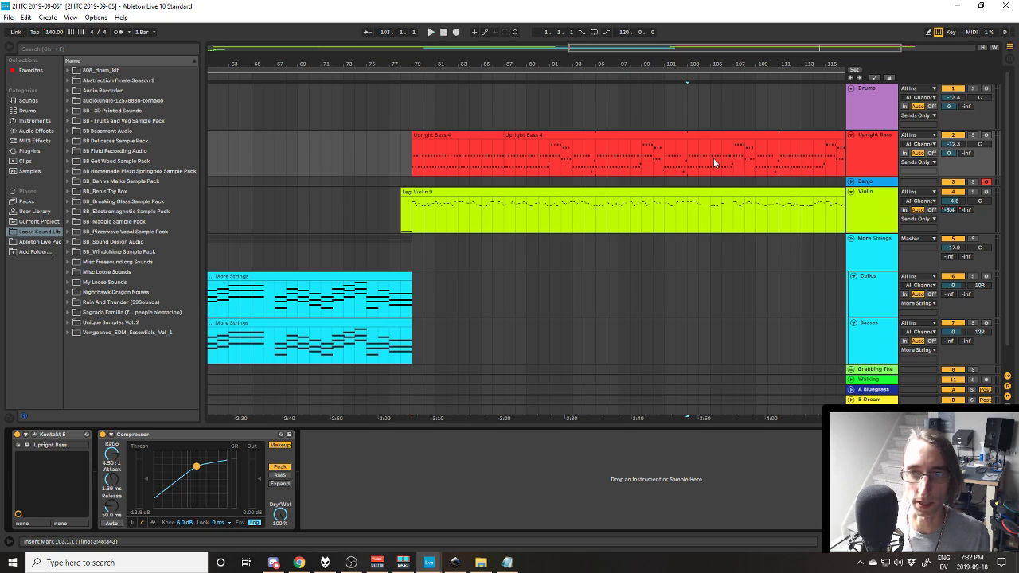
Step: Play the soloed Upright Bass from bar 103 with its clip's MIDI notes in view, and end the solo
{"action": "key", "text": "space"}
{"action": "left_click", "coordinate": [972, 134]}
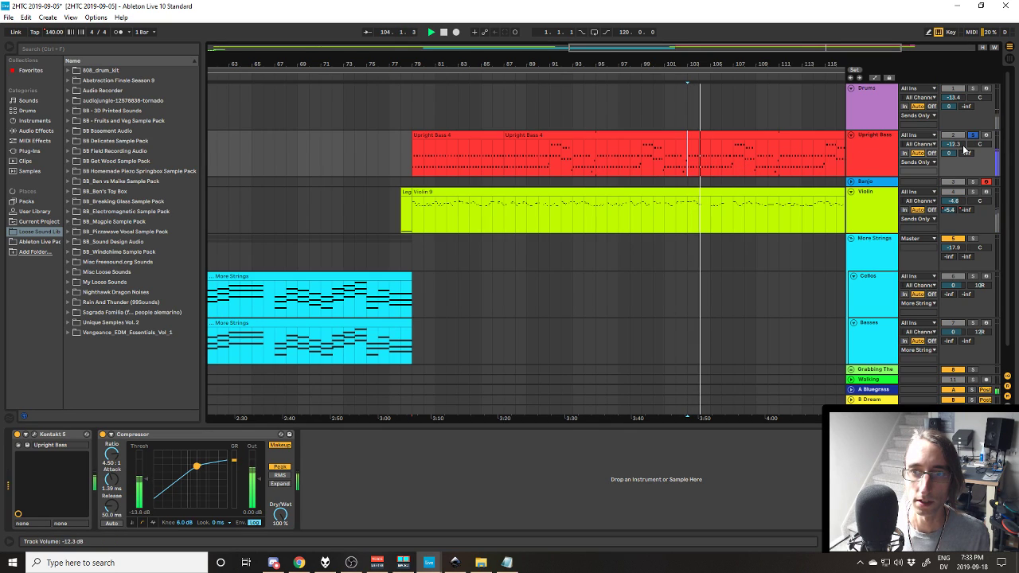
{"action": "left_click", "coordinate": [867, 541]}
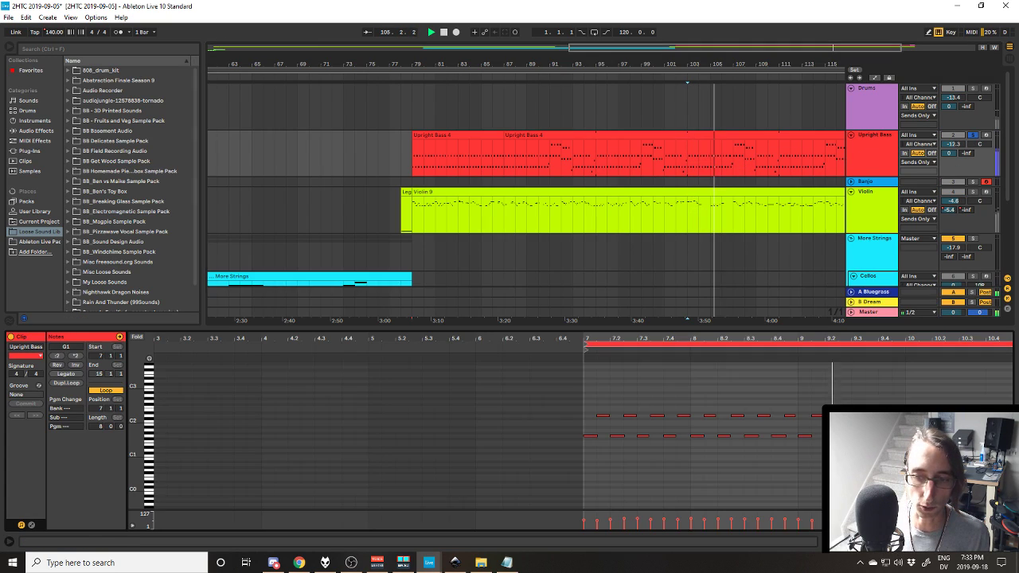
{"action": "left_click_drag", "start_coordinate": [955, 338], "coordinate": [678, 329]}
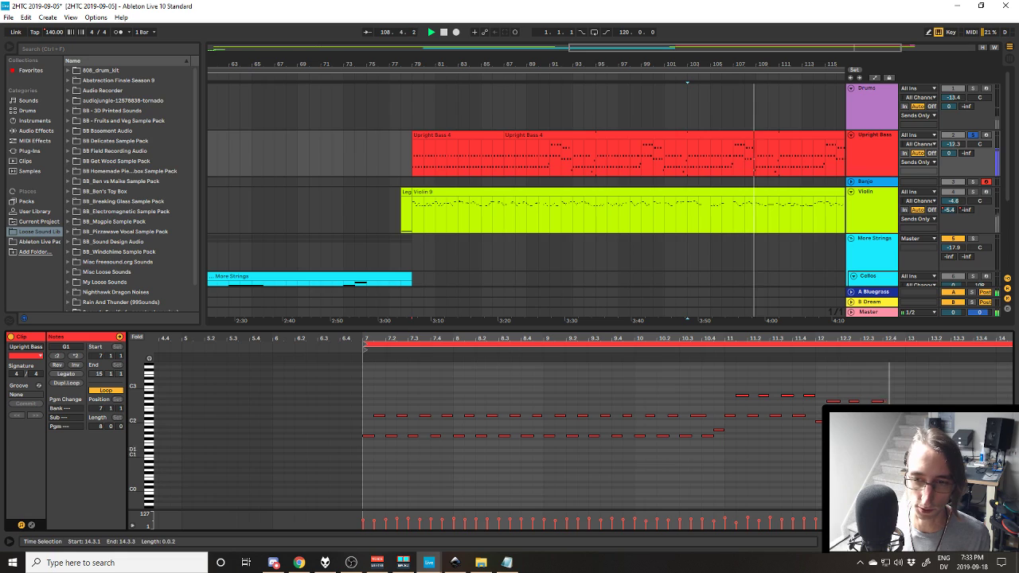
{"action": "left_click_drag", "start_coordinate": [875, 338], "coordinate": [812, 334]}
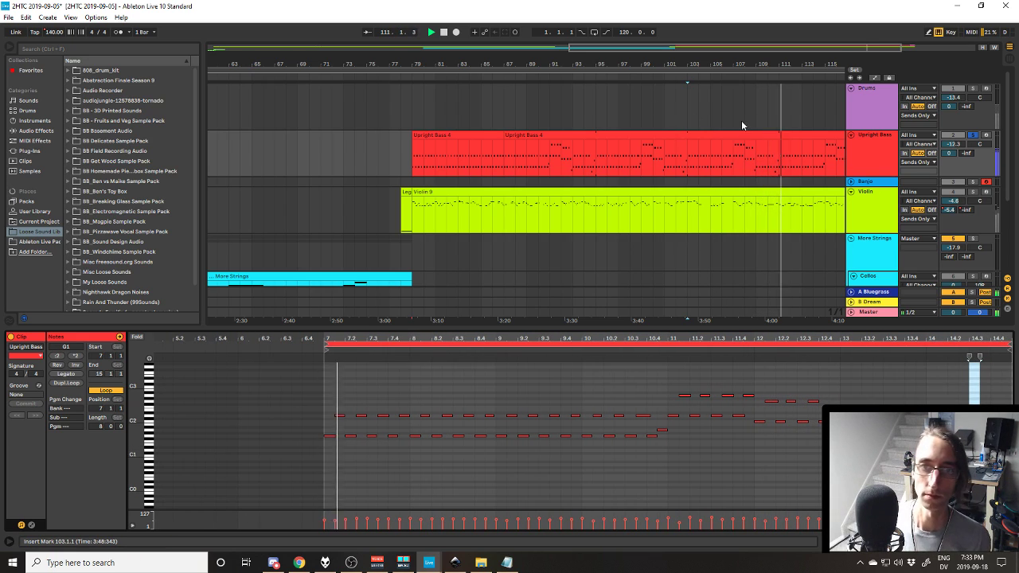
{"action": "left_click_drag", "start_coordinate": [764, 321], "coordinate": [442, 315]}
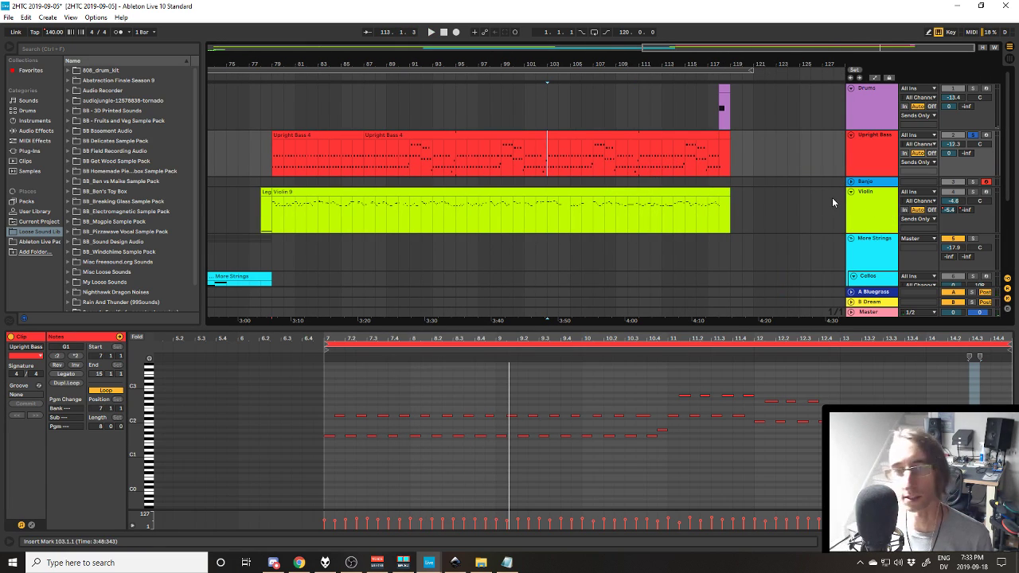
{"action": "left_click", "coordinate": [970, 134]}
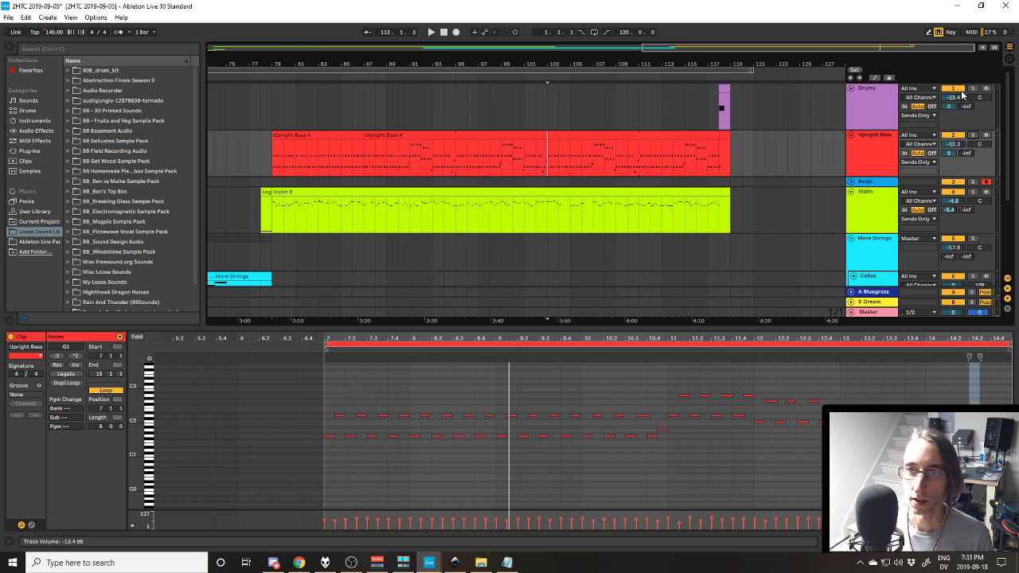
Step: Solo the Drums track and play it from bar 103 and again from bar 96
{"action": "key", "text": "space"}
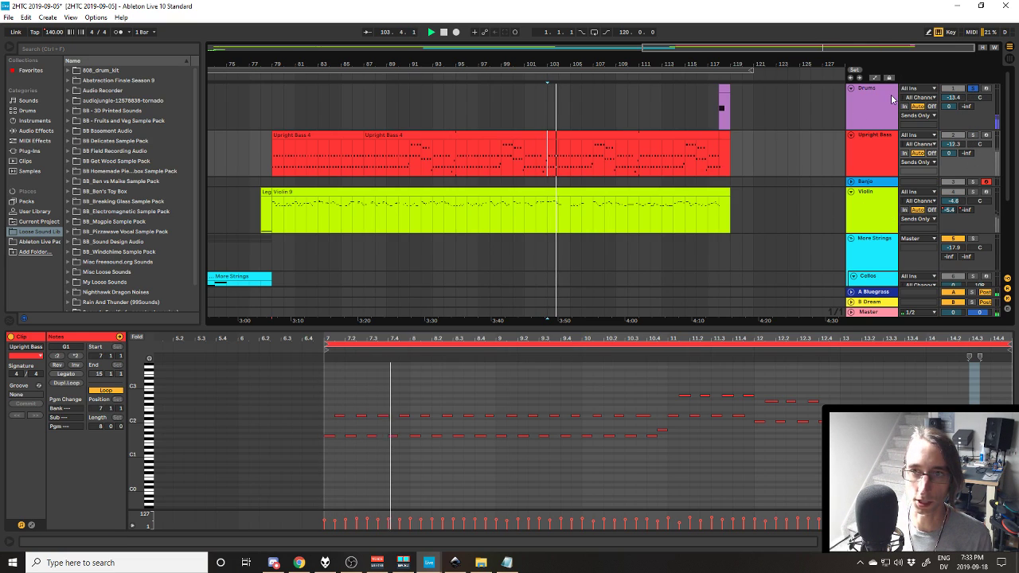
{"action": "key", "text": "space"}
{"action": "left_click", "coordinate": [465, 109]}
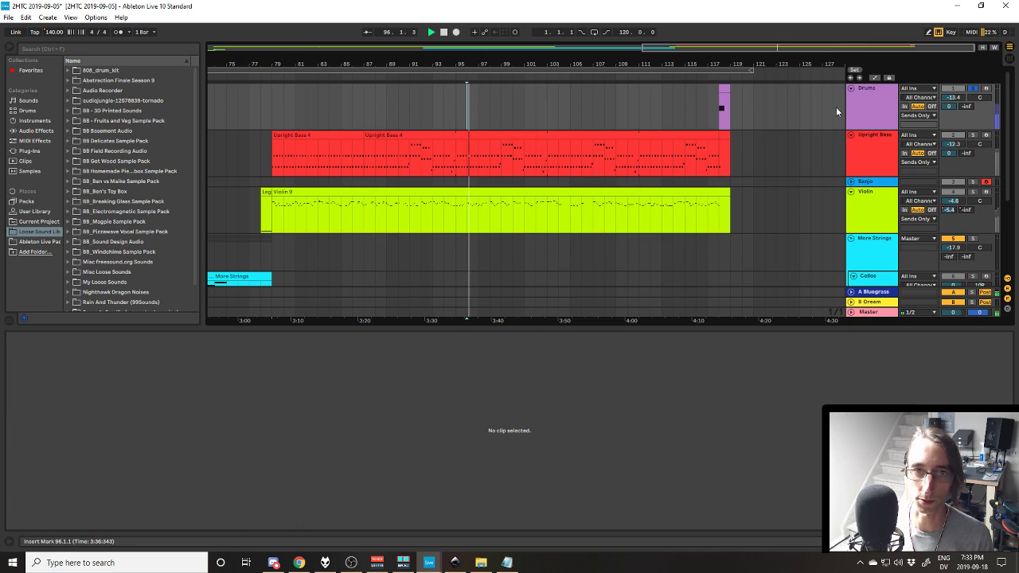
Step: Open the Drums track's EZdrummer instrument and examine the verse, chorus and bridge grooves along its song timeline during playback
{"action": "left_click", "coordinate": [876, 98]}
{"action": "left_click", "coordinate": [959, 541]}
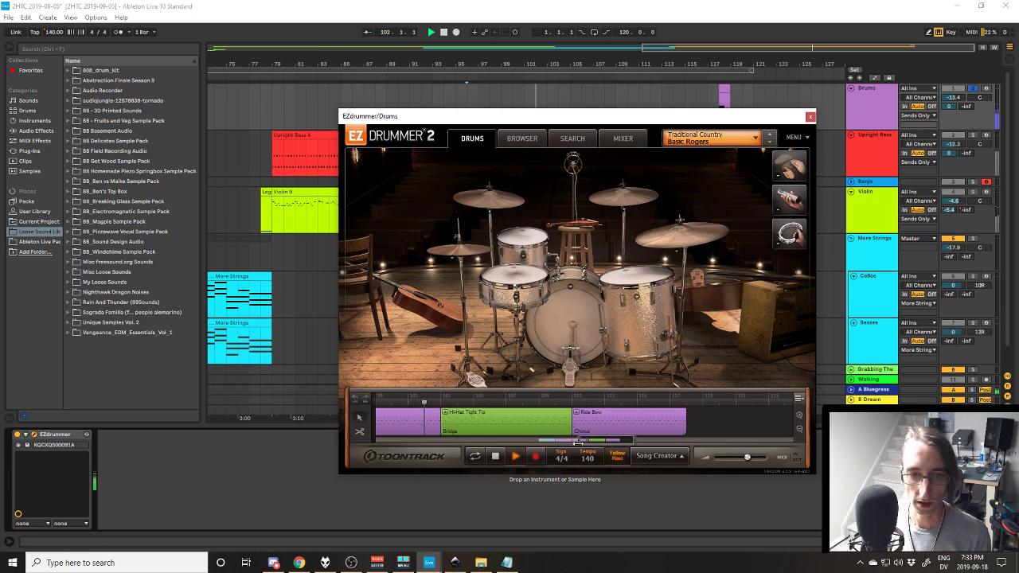
{"action": "left_click_drag", "start_coordinate": [594, 443], "coordinate": [574, 450]}
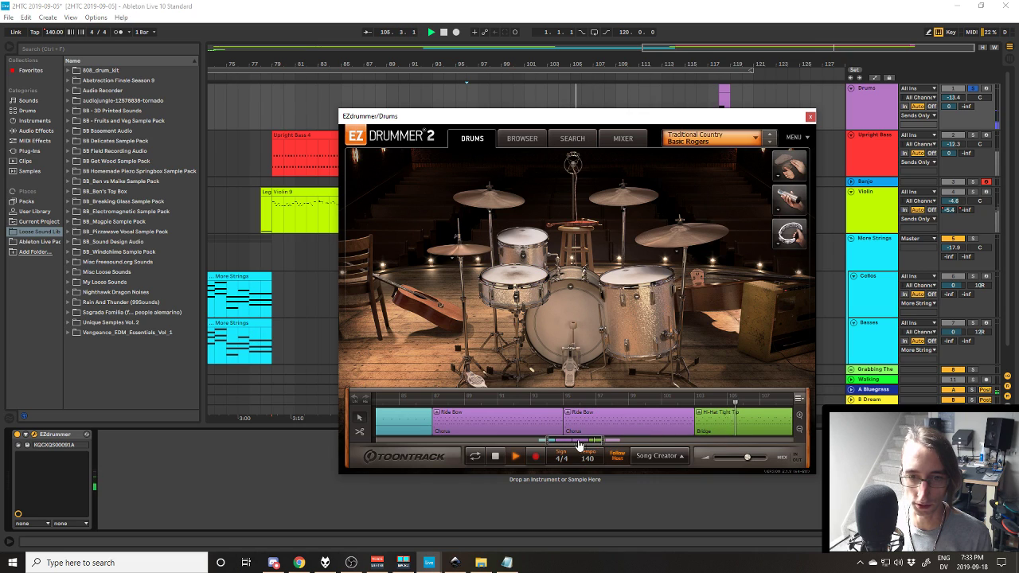
{"action": "left_click_drag", "start_coordinate": [580, 444], "coordinate": [602, 451]}
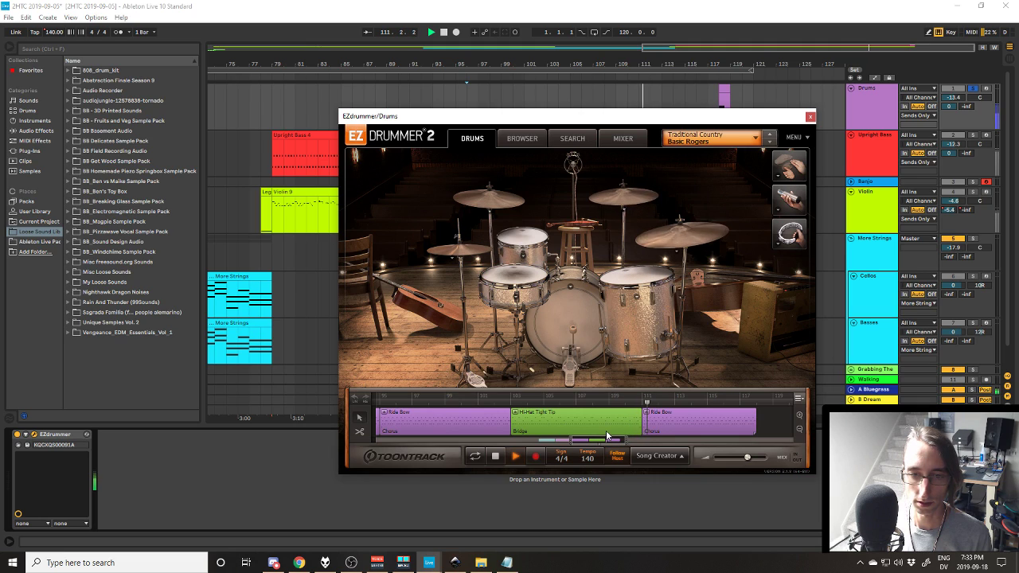
{"action": "key", "text": "space"}
{"action": "left_click_drag", "start_coordinate": [612, 442], "coordinate": [564, 446]}
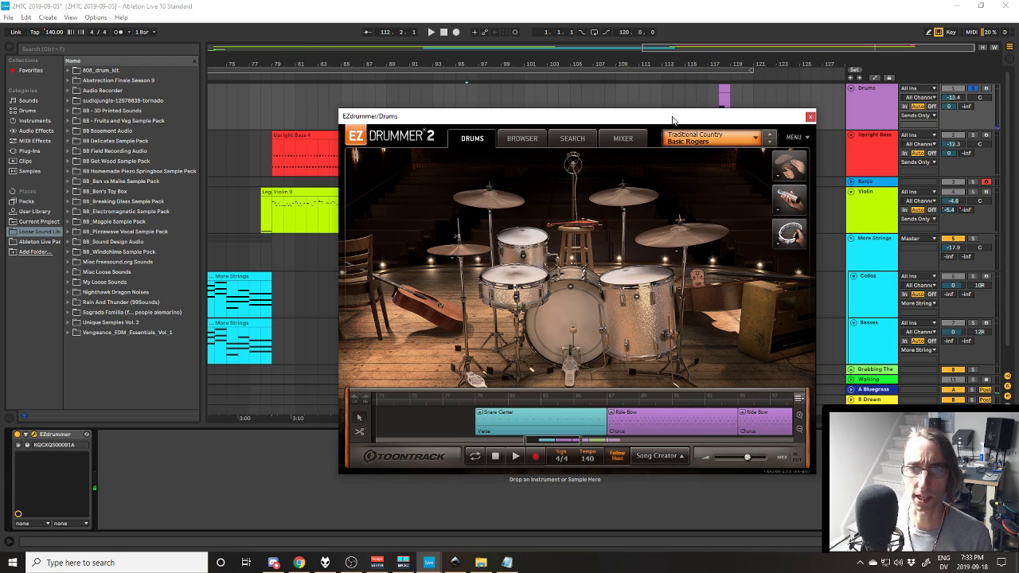
Step: Play the soloed drums from bar 79 with EZdrummer's song timeline in view, and close the plugin window
{"action": "left_click_drag", "start_coordinate": [672, 119], "coordinate": [679, 212]}
{"action": "left_click", "coordinate": [273, 96]}
{"action": "key", "text": "space"}
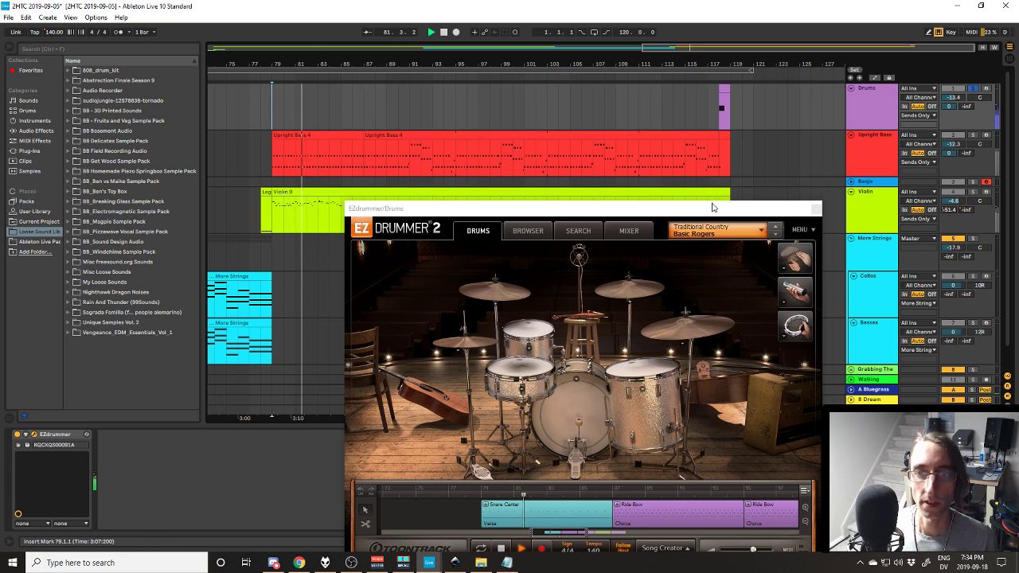
{"action": "left_click_drag", "start_coordinate": [712, 207], "coordinate": [694, 106]}
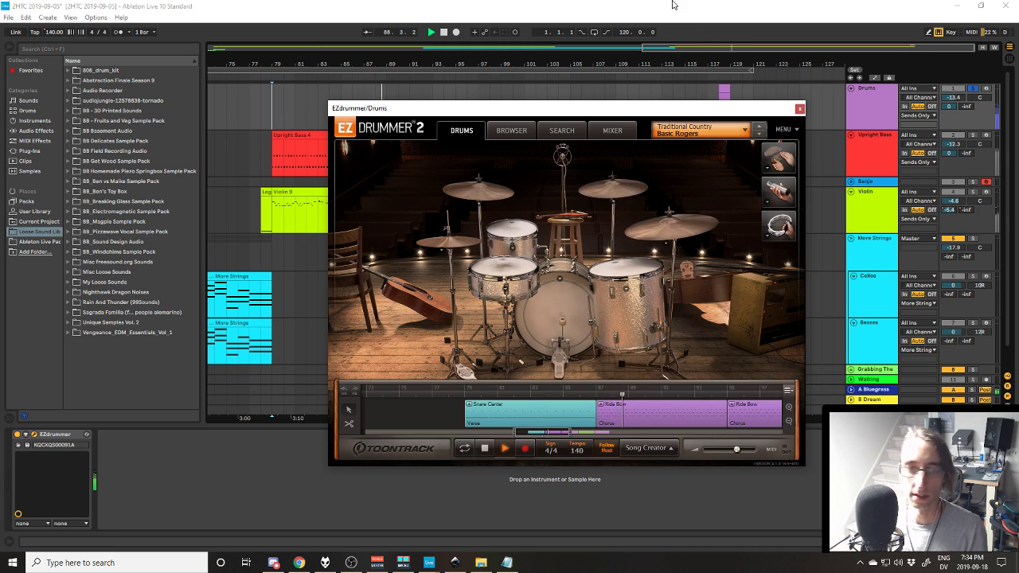
{"action": "left_click_drag", "start_coordinate": [635, 114], "coordinate": [608, 135]}
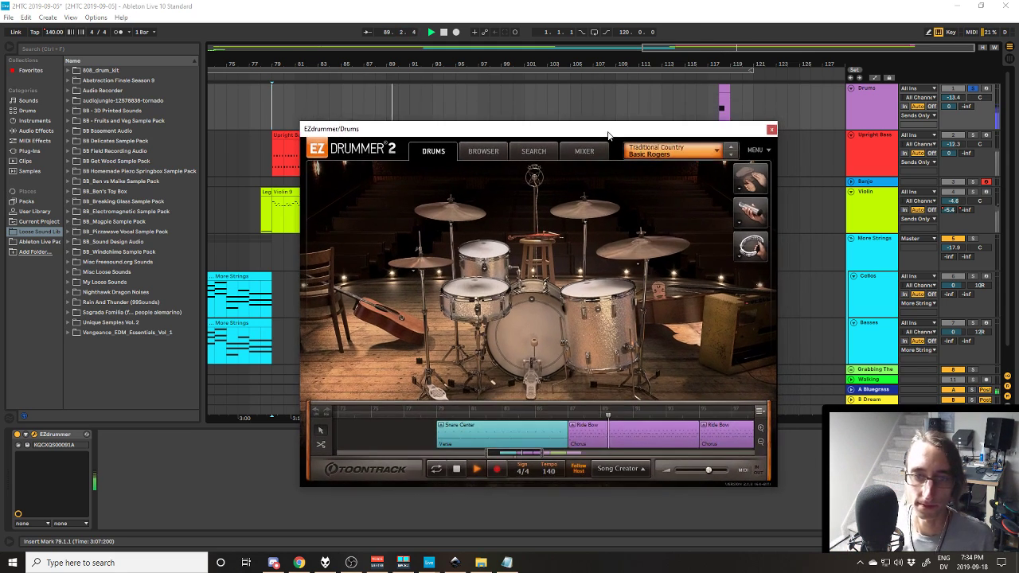
{"action": "left_click", "coordinate": [770, 129]}
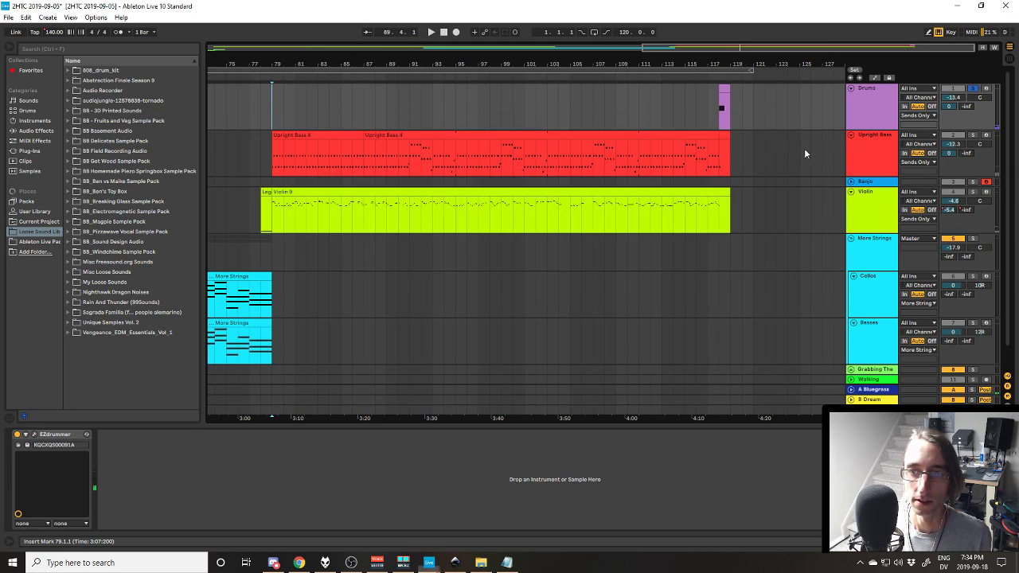
Step: Fold the Upright Bass, Drums and More Strings tracks, and briefly unfold the Banjo track to check its contents
{"action": "left_click", "coordinate": [873, 147]}
{"action": "left_click", "coordinate": [850, 135]}
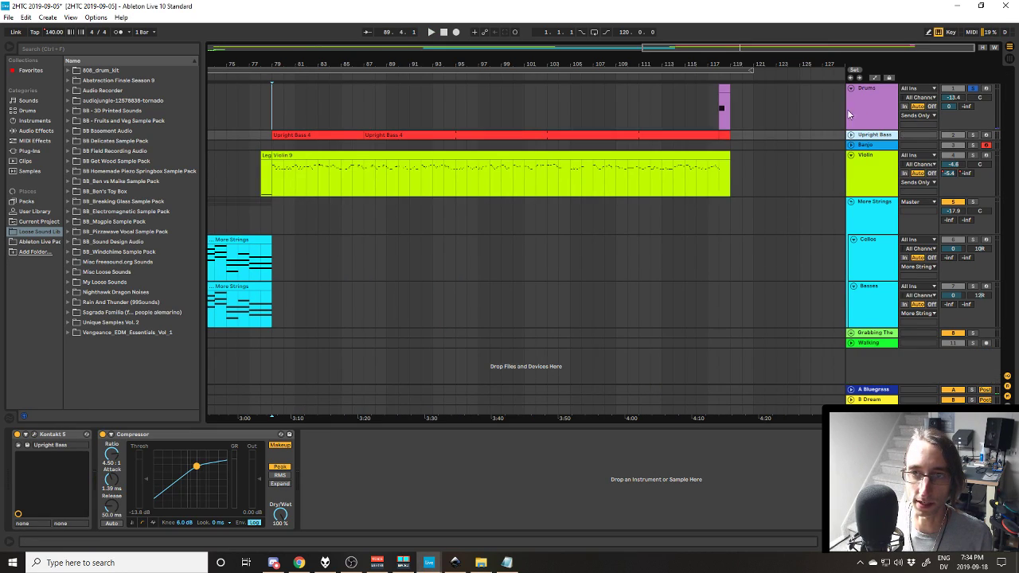
{"action": "left_click", "coordinate": [851, 88]}
{"action": "left_click", "coordinate": [868, 132]}
{"action": "left_click", "coordinate": [862, 109]}
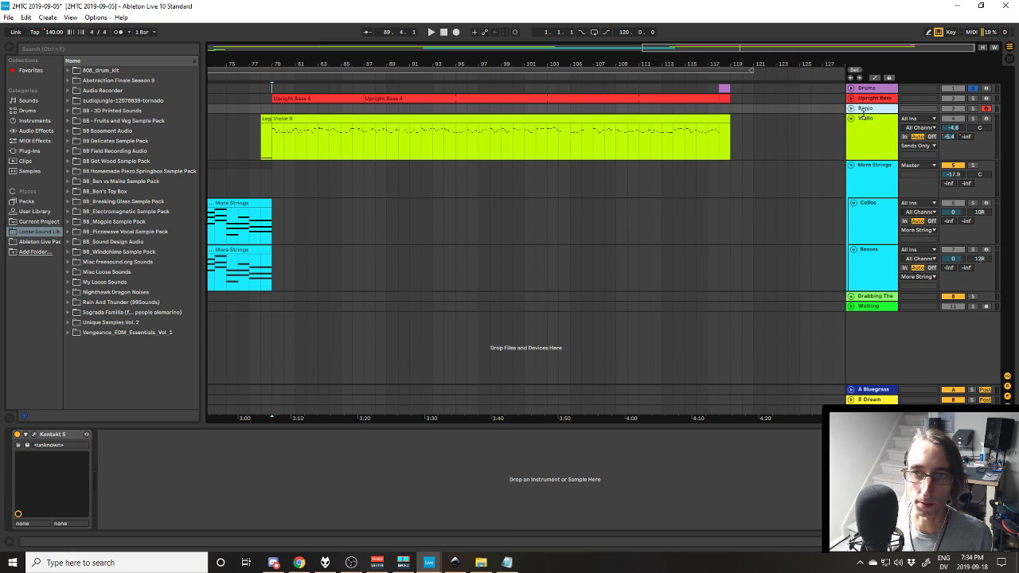
{"action": "left_click", "coordinate": [851, 109]}
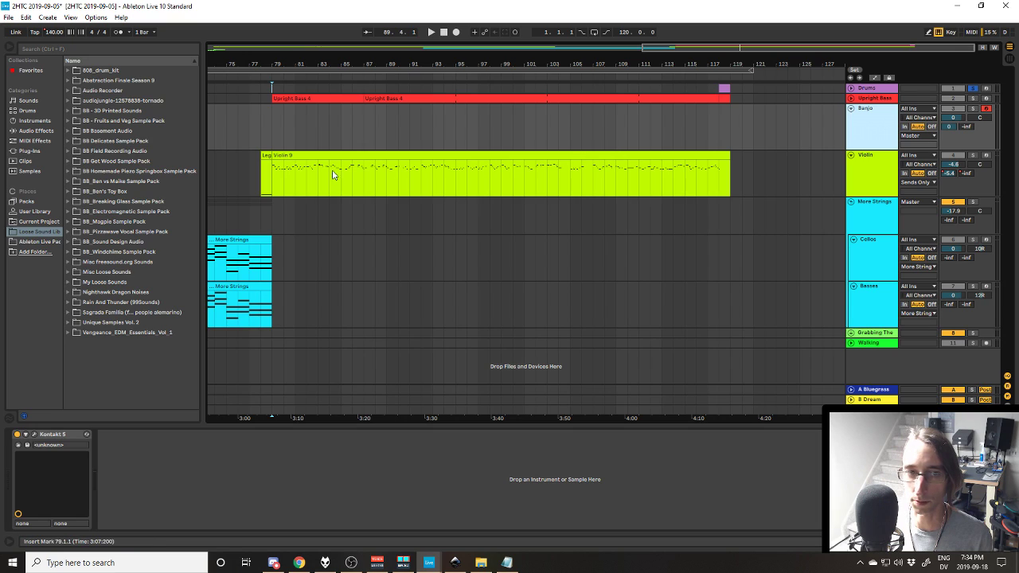
{"action": "left_click", "coordinate": [850, 109]}
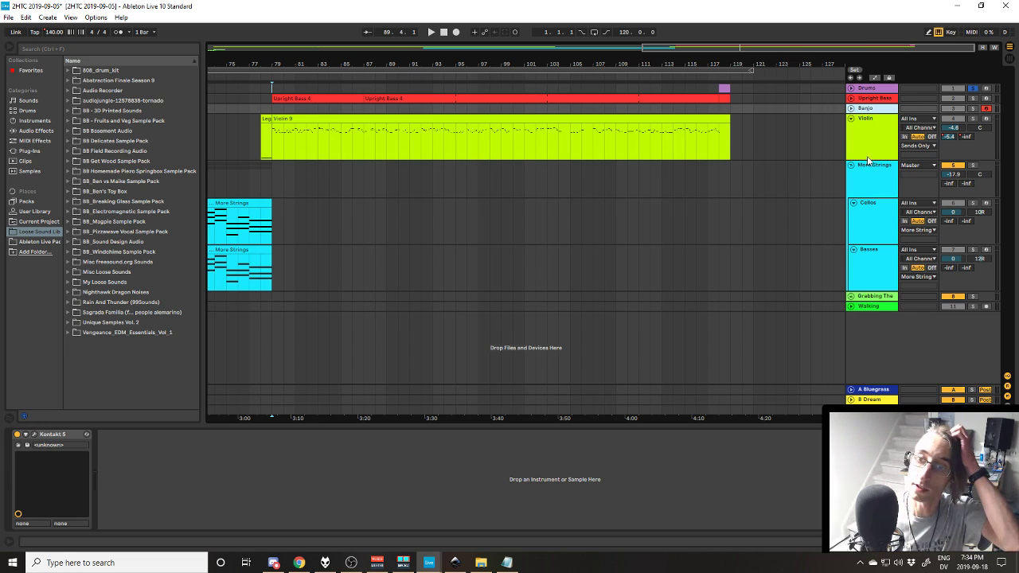
{"action": "left_click", "coordinate": [851, 166]}
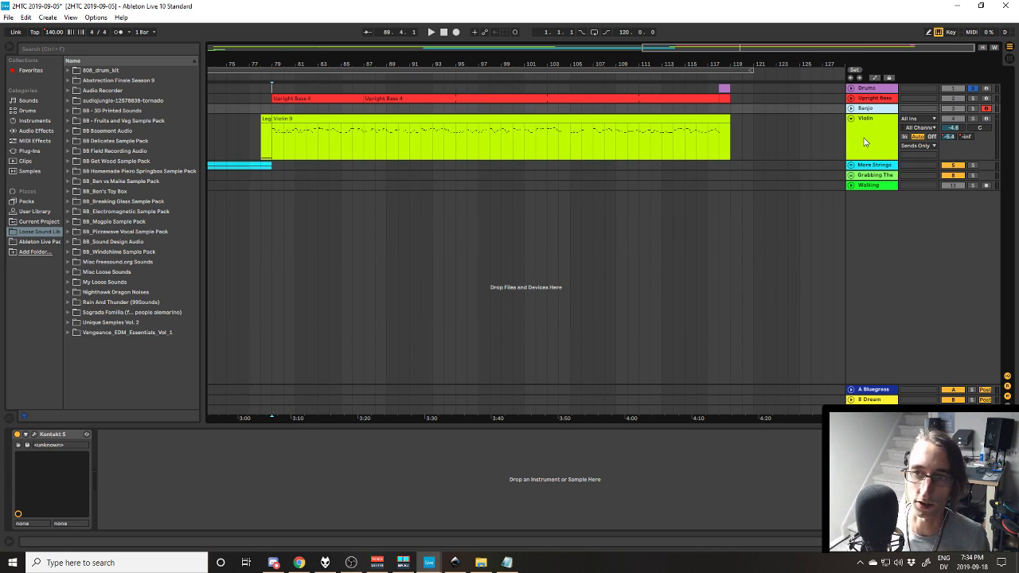
Step: Play the arrangement from bar 87 without any solo, and select the Violin track
{"action": "left_click", "coordinate": [366, 136]}
{"action": "key", "text": "space"}
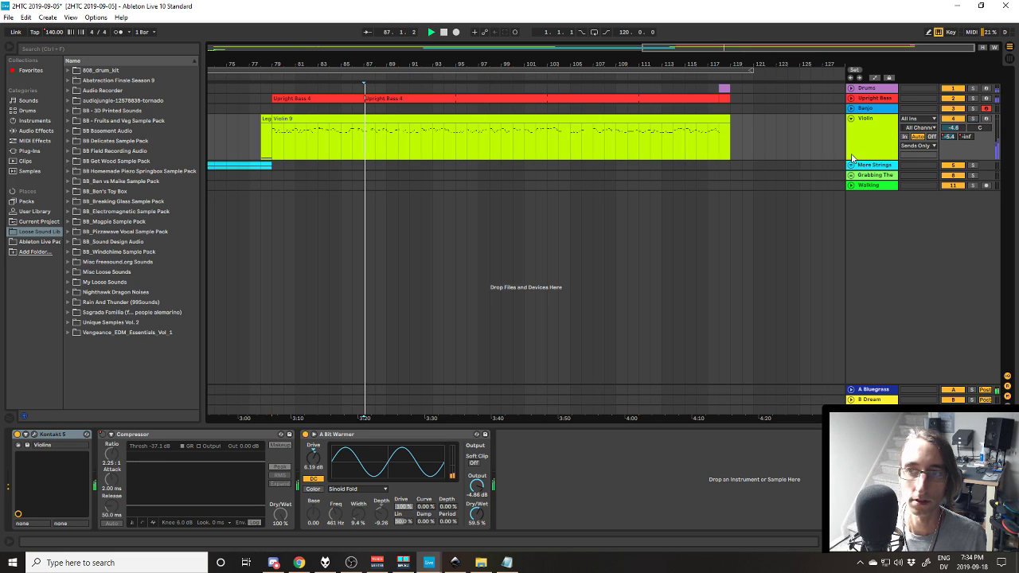
{"action": "key", "text": "space"}
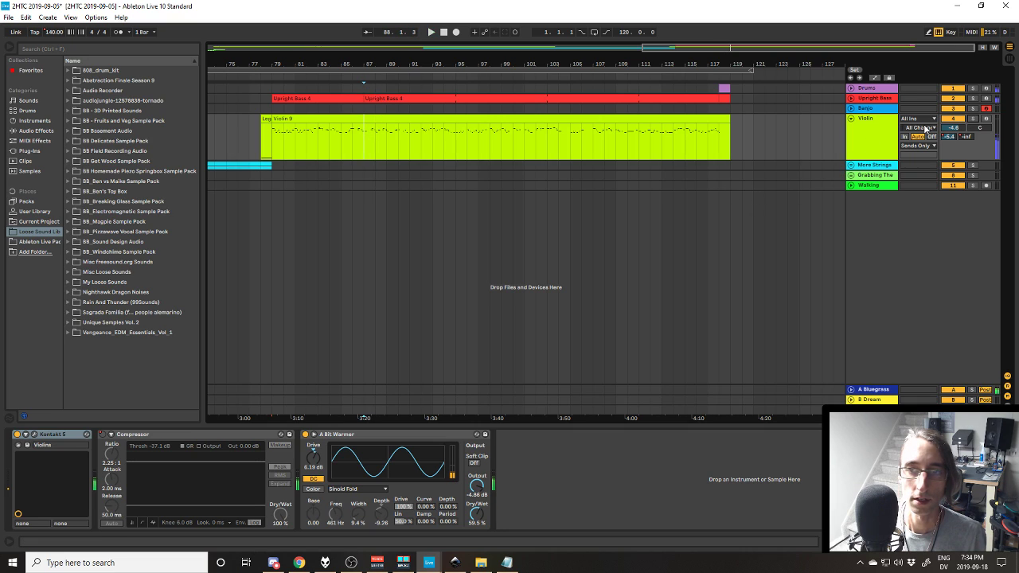
{"action": "left_click", "coordinate": [883, 151]}
{"action": "scroll", "coordinate": [764, 279], "scroll_direction": "left", "scroll_amount": 3}
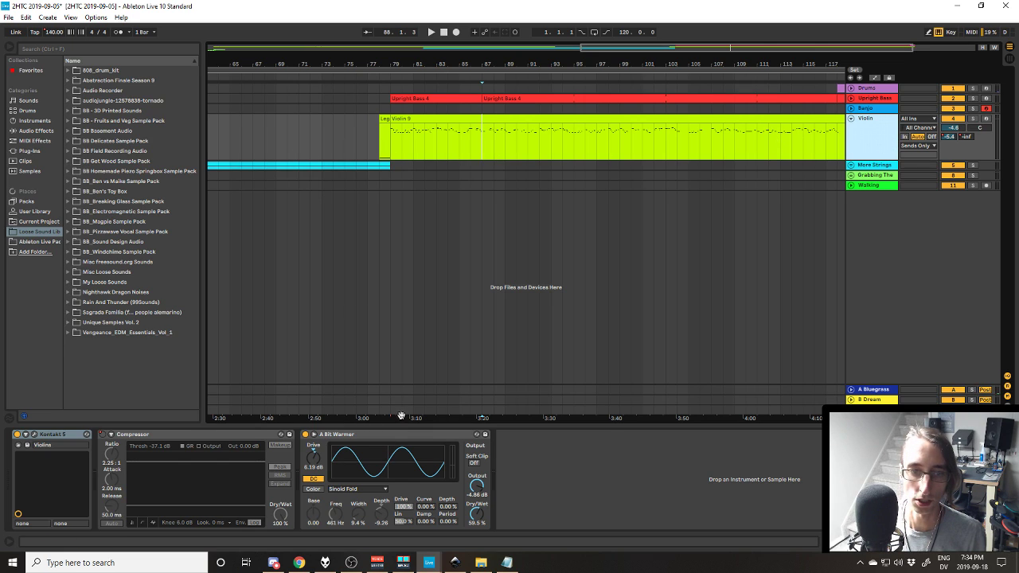
{"action": "left_click_drag", "start_coordinate": [401, 416], "coordinate": [335, 333]}
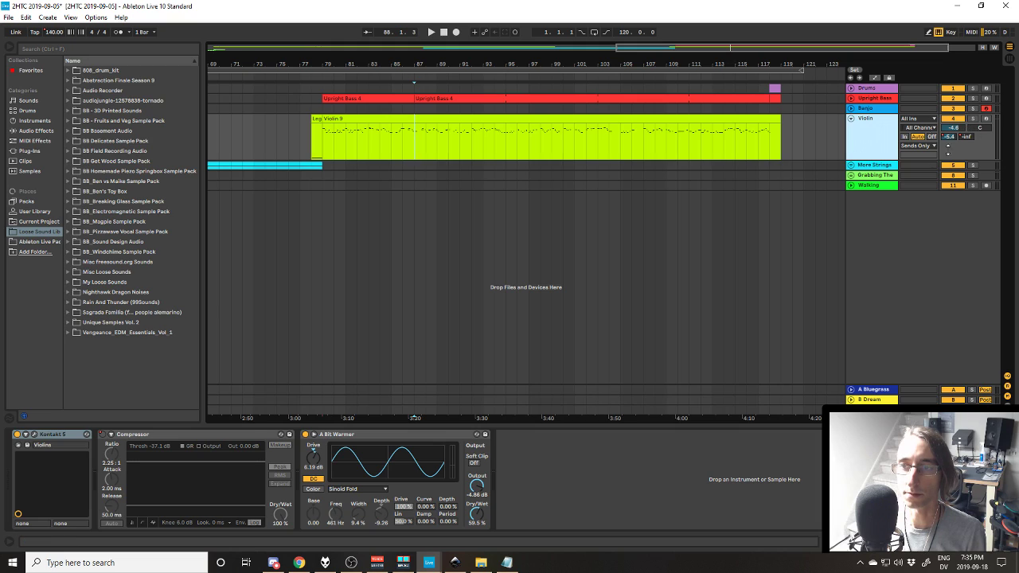
Step: Unfold the B Dream and A Bluegrass return tracks and inspect their effect chains
{"action": "left_click", "coordinate": [850, 400]}
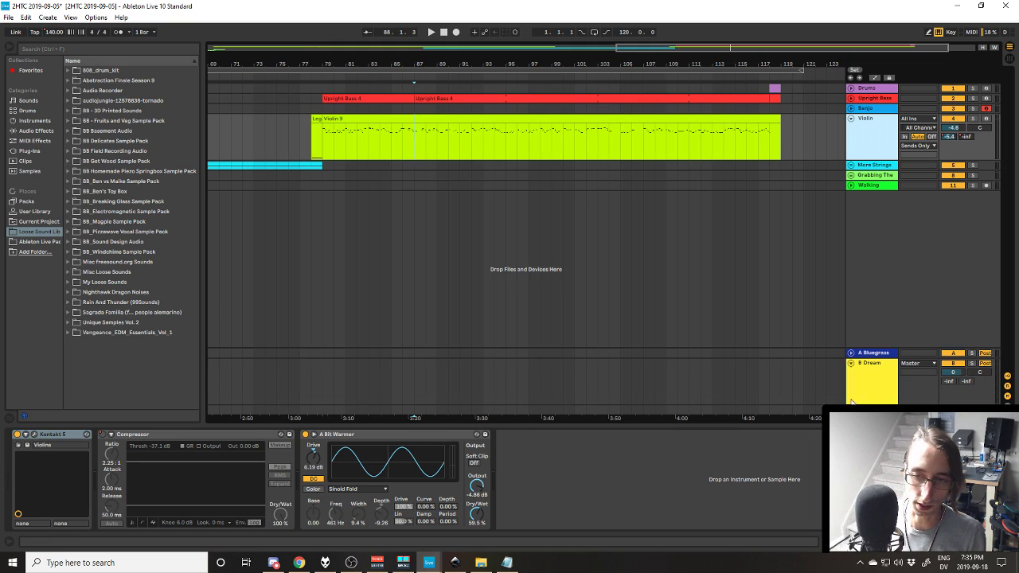
{"action": "left_click", "coordinate": [850, 354]}
{"action": "left_click", "coordinate": [883, 344]}
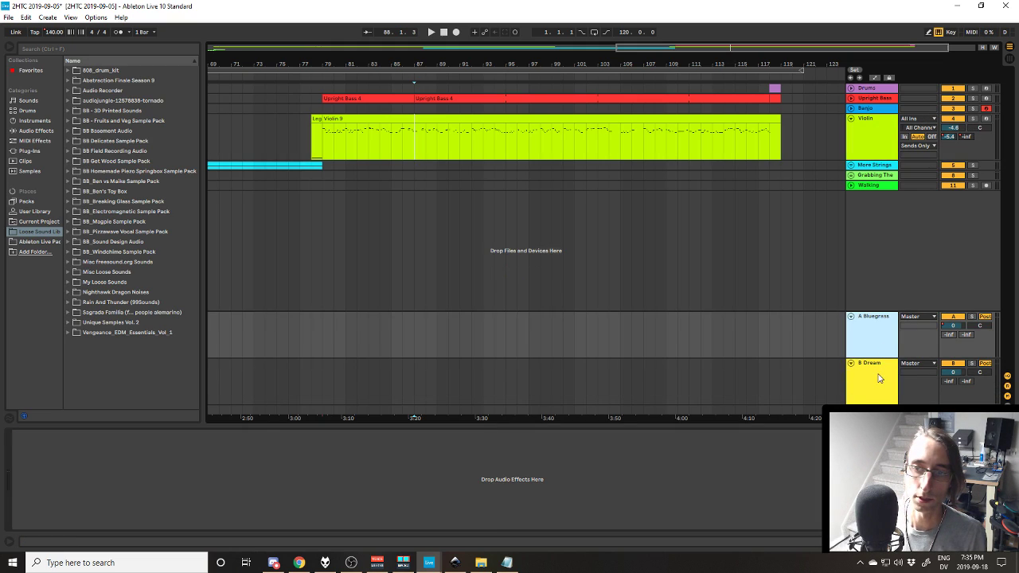
{"action": "left_click", "coordinate": [881, 379]}
{"action": "left_click", "coordinate": [878, 354]}
{"action": "left_click", "coordinate": [877, 366]}
{"action": "left_click", "coordinate": [877, 366]}
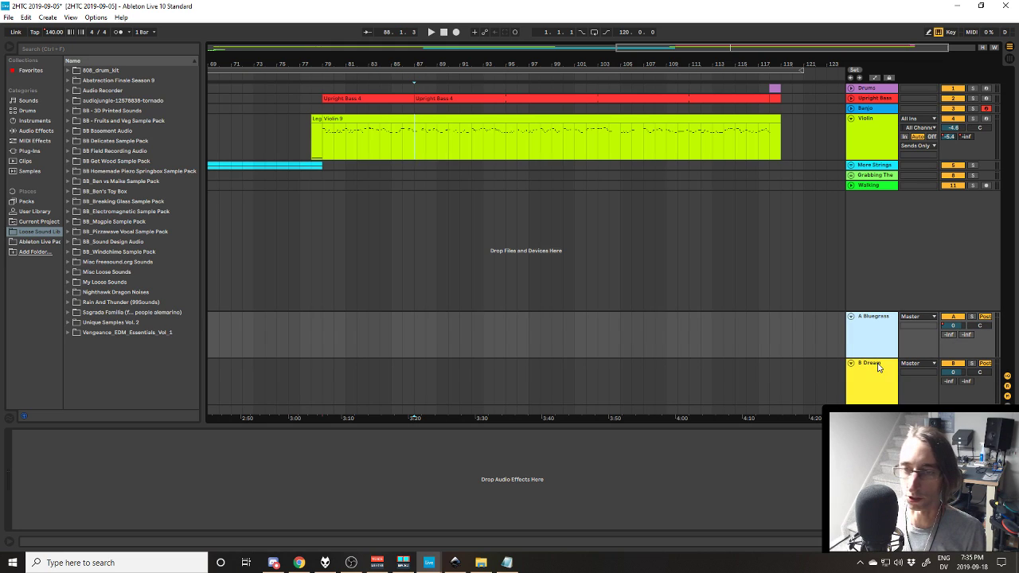
{"action": "left_click", "coordinate": [879, 383]}
{"action": "left_click", "coordinate": [874, 350]}
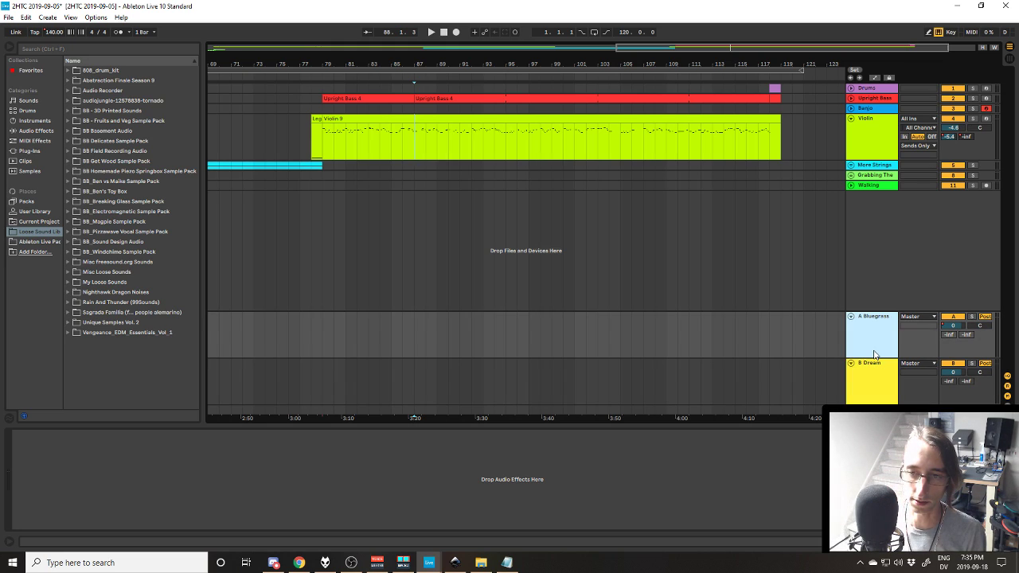
Step: Select the Violin track and view its audio output options, keeping Sends Only
{"action": "left_click", "coordinate": [873, 127]}
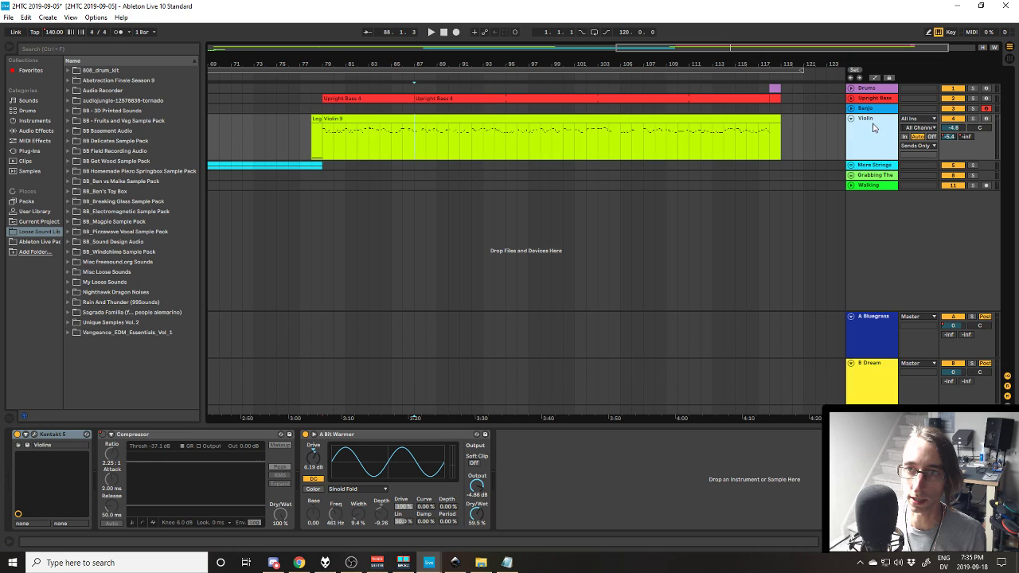
{"action": "left_click", "coordinate": [919, 146]}
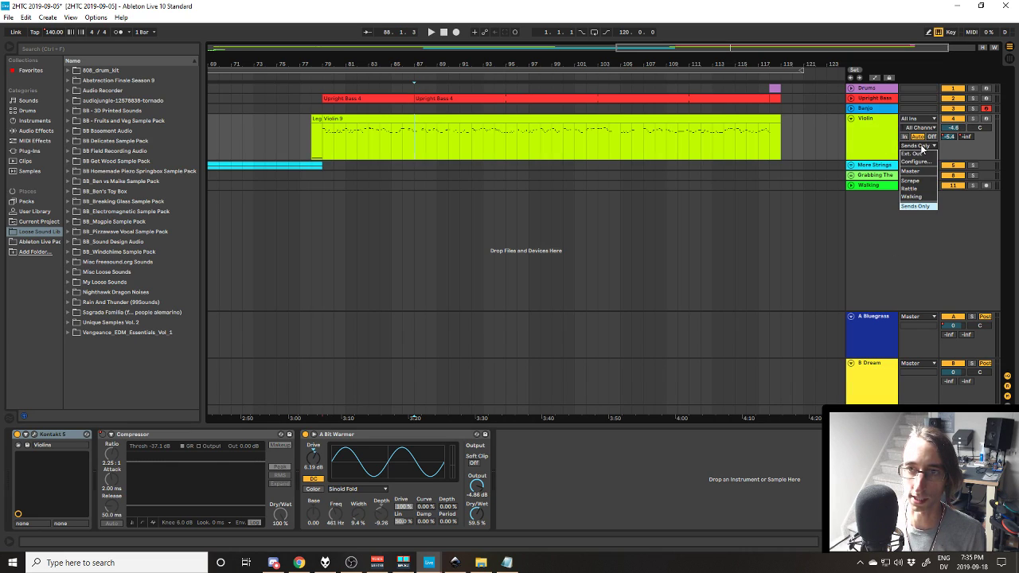
{"action": "left_click", "coordinate": [882, 146]}
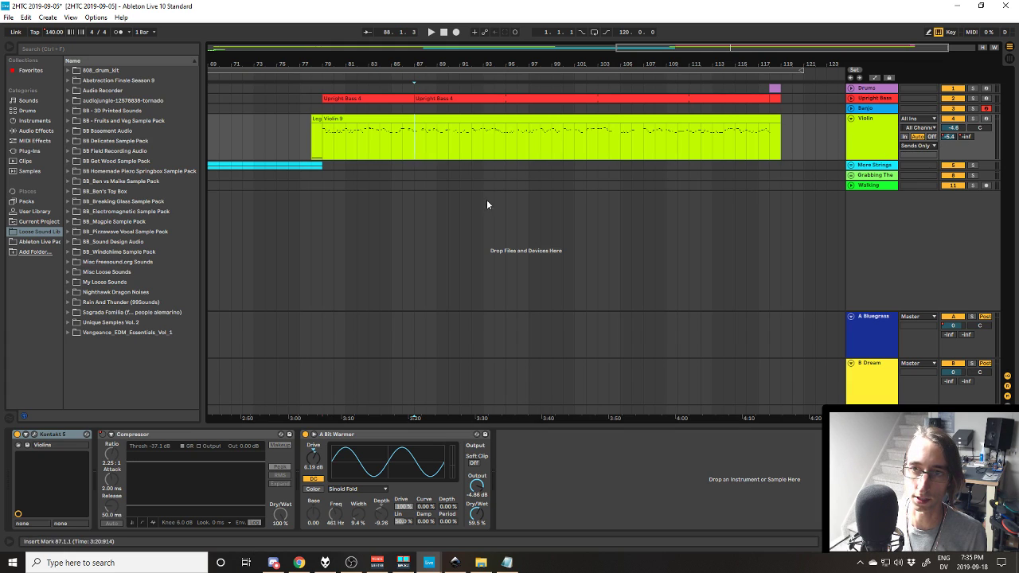
Step: Play the Violin 3 clip from bar 51 to hear the violin routed through the B Dream return
{"action": "scroll", "coordinate": [467, 417], "scroll_direction": "left", "scroll_amount": 10}
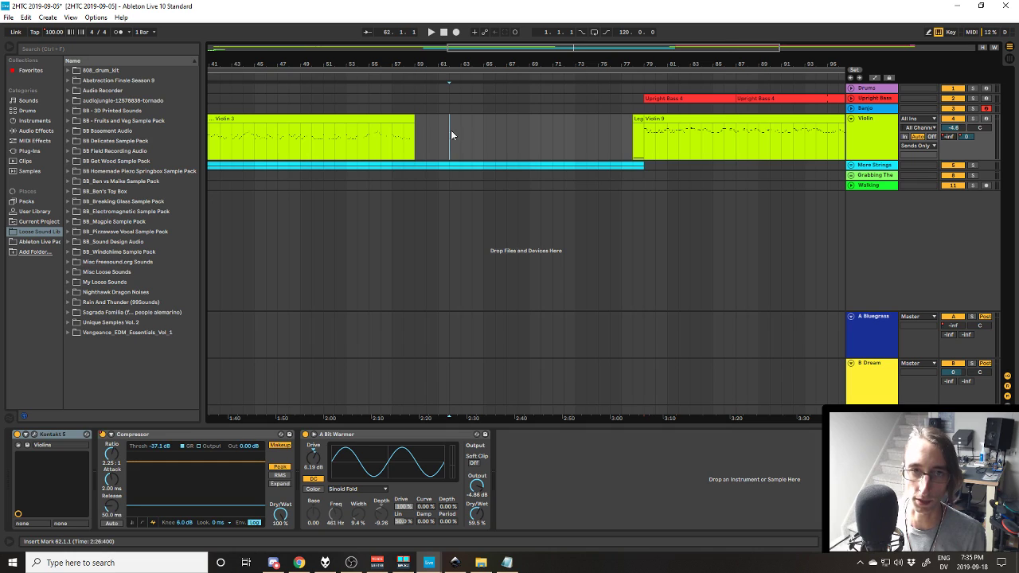
{"action": "left_click", "coordinate": [323, 137]}
{"action": "key", "text": "space"}
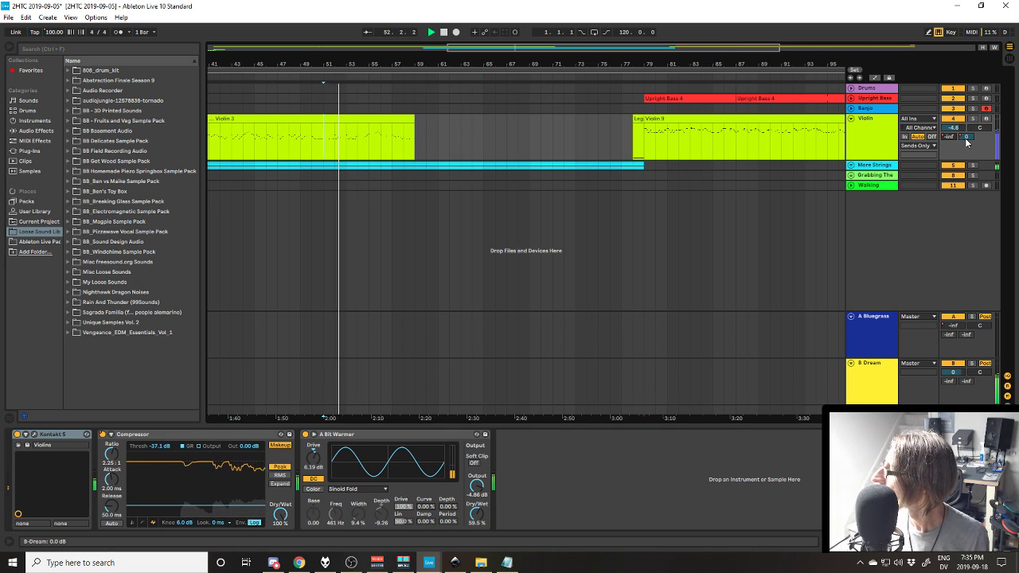
{"action": "key", "text": "space"}
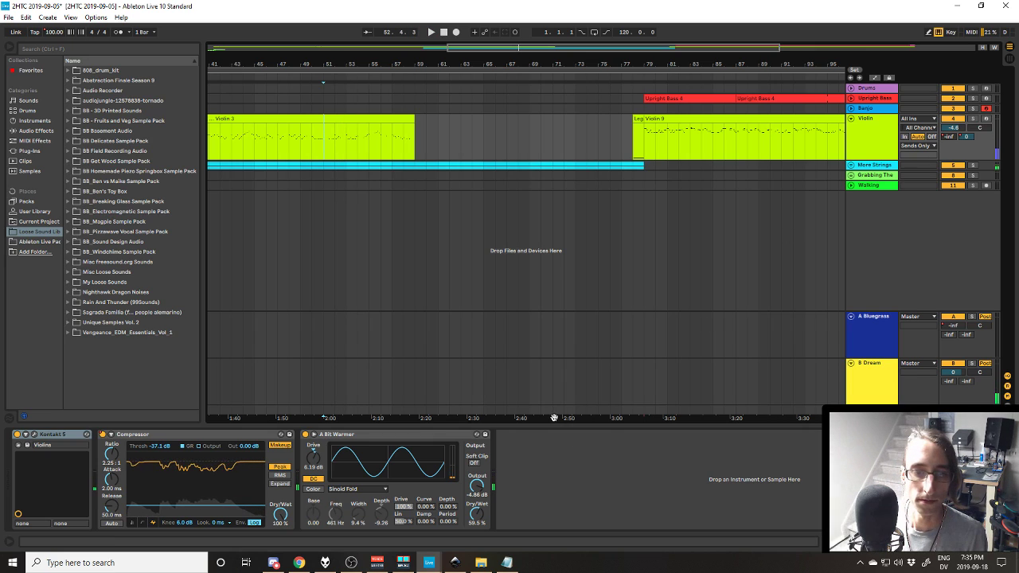
Step: Play the Violin track briefly from the short clip at bar 19, just before the Violin 3 clip
{"action": "left_click_drag", "start_coordinate": [555, 418], "coordinate": [904, 389]}
{"action": "left_click_drag", "start_coordinate": [518, 418], "coordinate": [618, 413]}
{"action": "left_click", "coordinate": [391, 118]}
{"action": "key", "text": "space"}
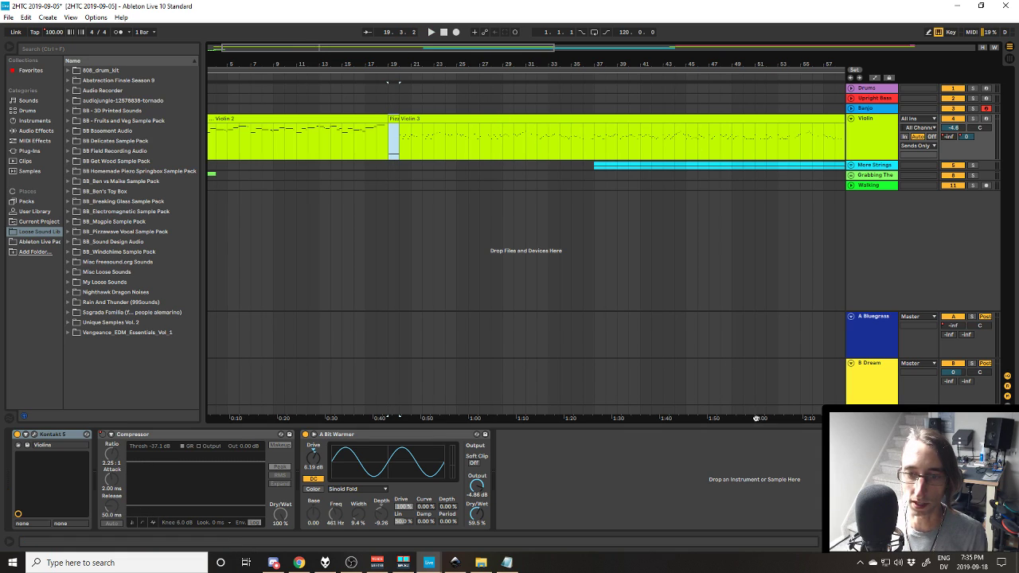
Step: Play the Violin 3 clip from bar 46 and select the B Dream return track during playback
{"action": "left_click_drag", "start_coordinate": [756, 419], "coordinate": [463, 416]}
{"action": "left_click", "coordinate": [403, 149]}
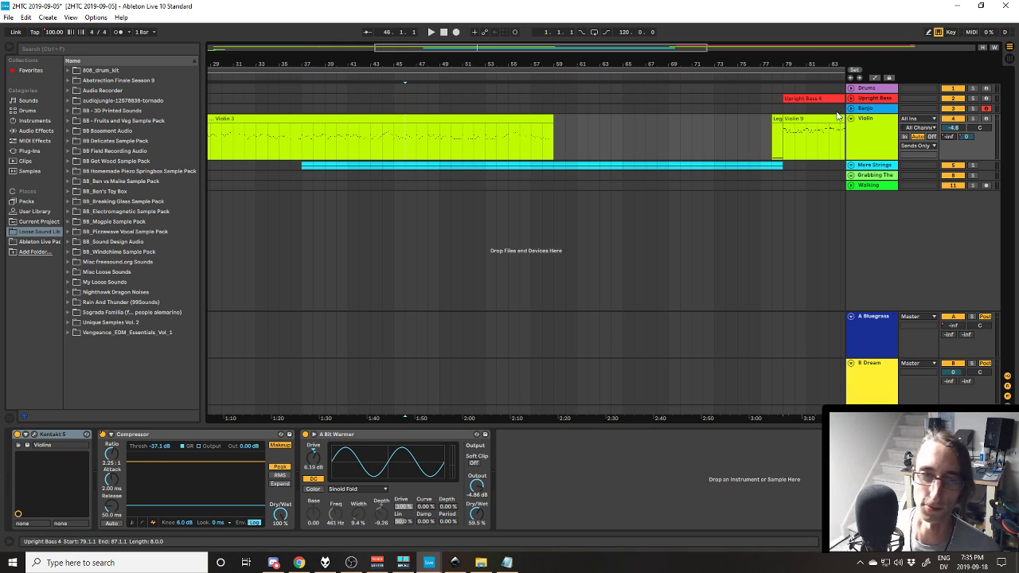
{"action": "key", "text": "space"}
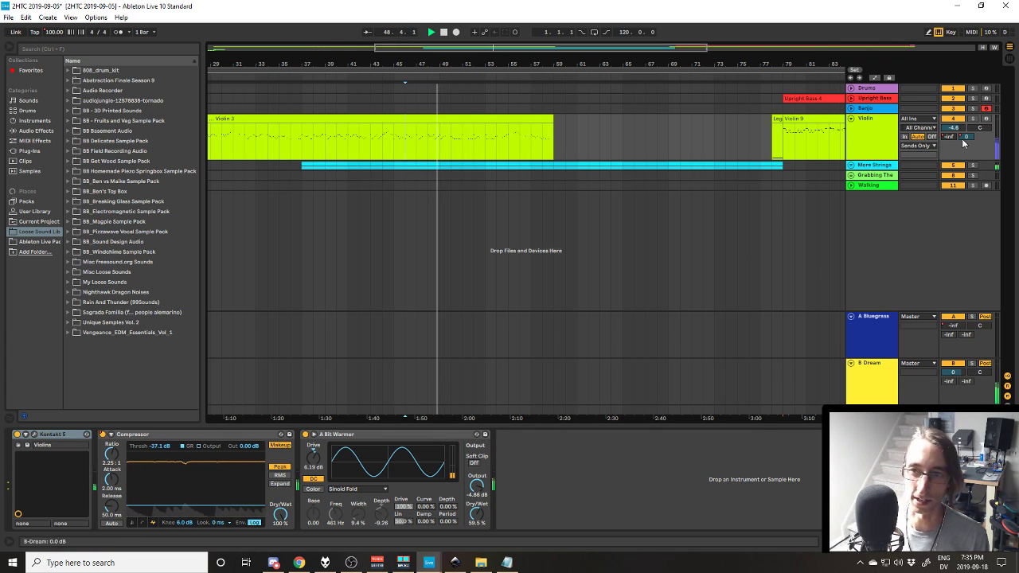
{"action": "left_click", "coordinate": [870, 384]}
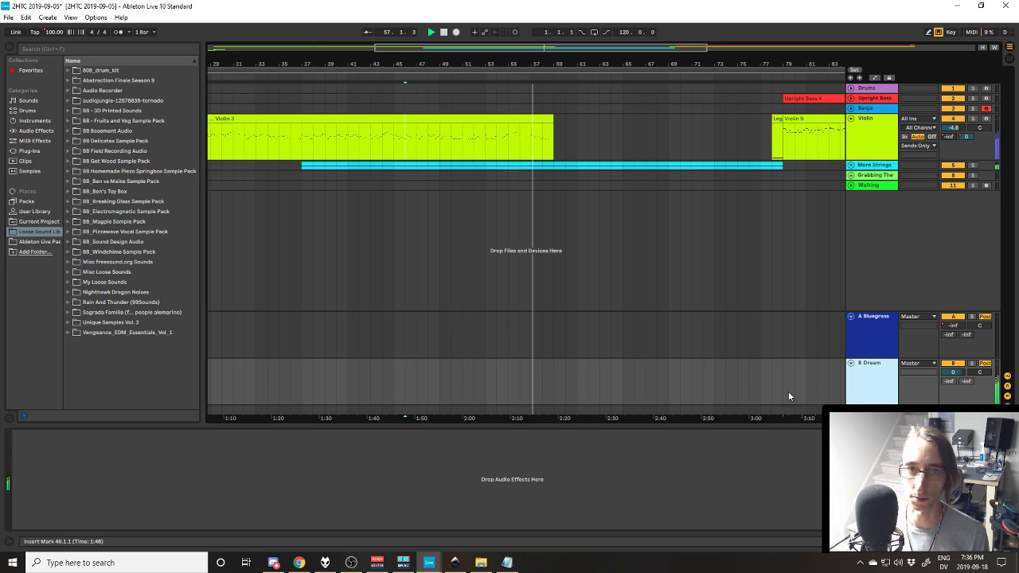
{"action": "key", "text": "space"}
Step: Show the Violin track's B-Dream send automation and select the Violin 9 clip at bar 79
{"action": "scroll", "coordinate": [647, 95], "scroll_direction": "right", "scroll_amount": 5}
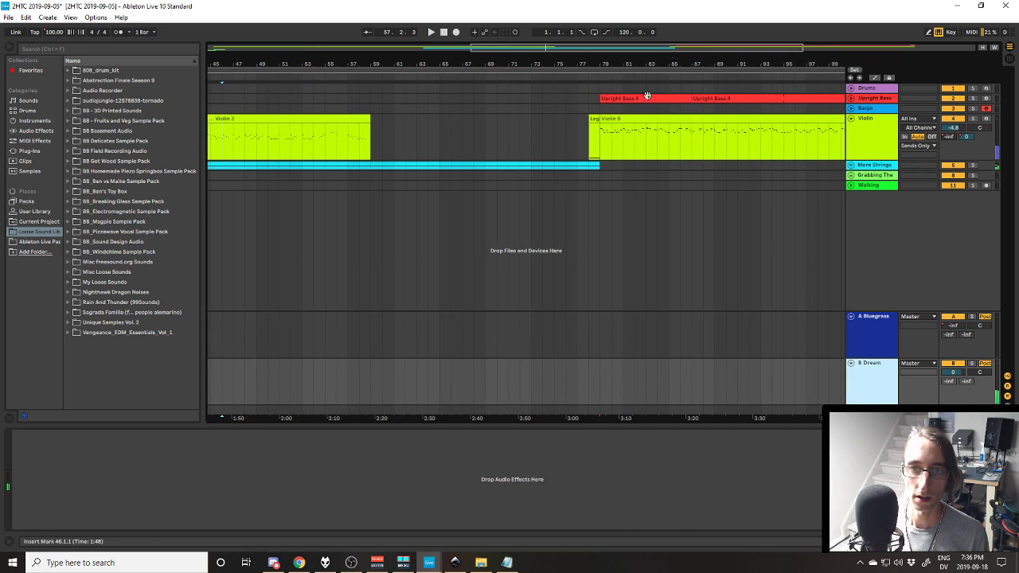
{"action": "left_click", "coordinate": [610, 119]}
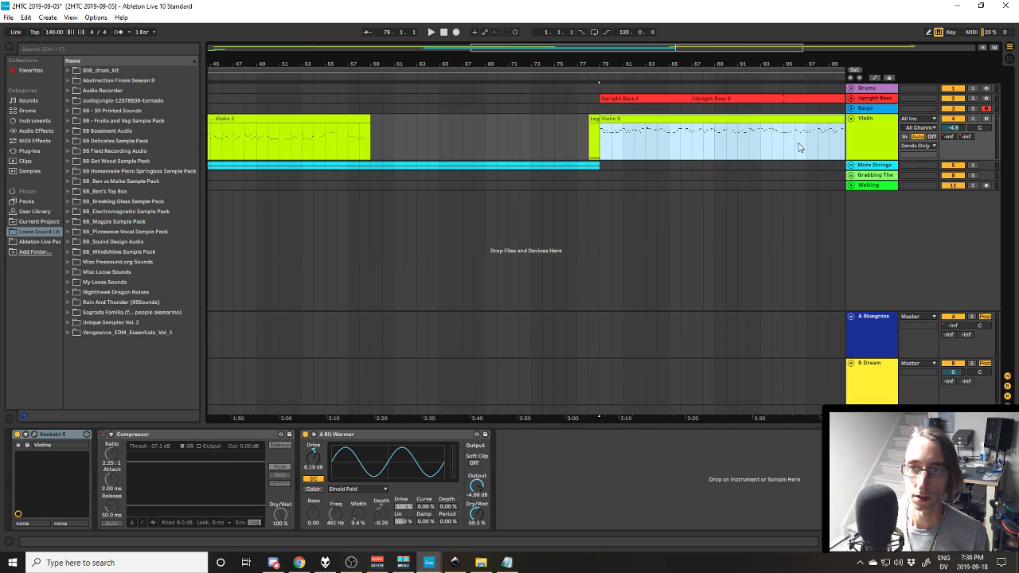
{"action": "left_click", "coordinate": [426, 135]}
{"action": "left_click", "coordinate": [496, 147]}
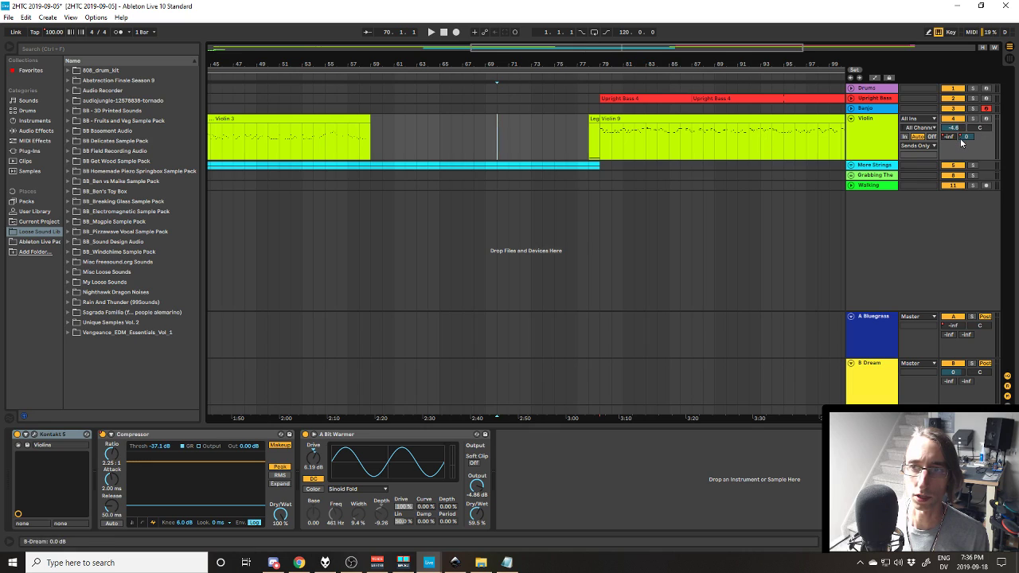
{"action": "right_click", "coordinate": [961, 142]}
{"action": "left_click", "coordinate": [907, 169]}
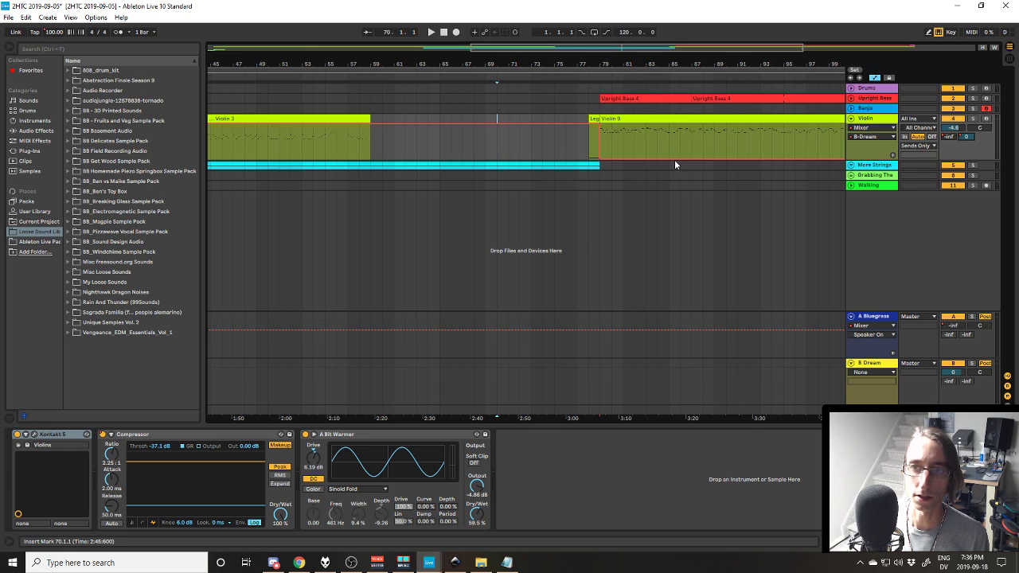
{"action": "left_click", "coordinate": [605, 122]}
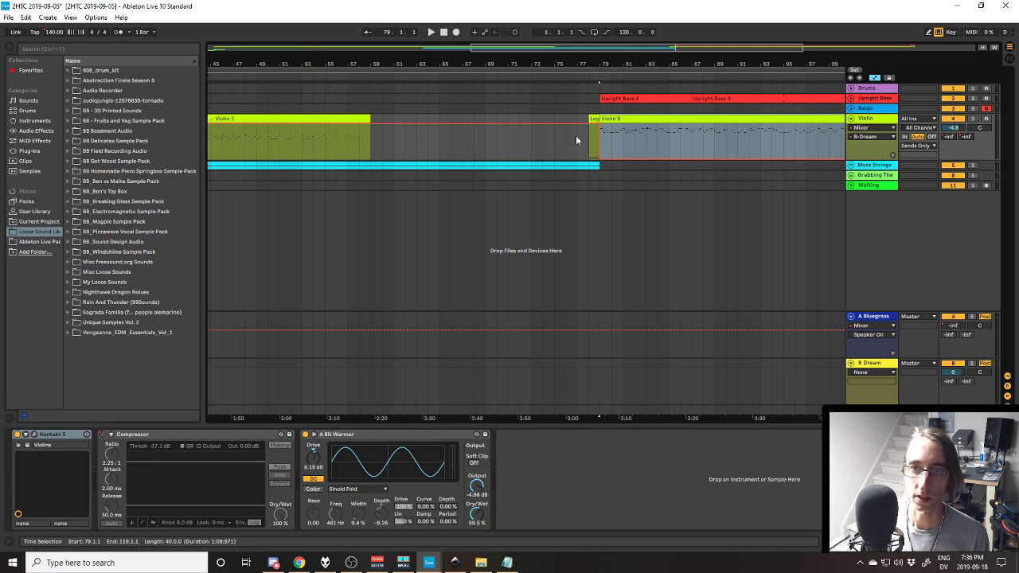
Step: Select the B Dream return and show the Violin track's A-Bluegrass send automation
{"action": "left_click", "coordinate": [892, 400]}
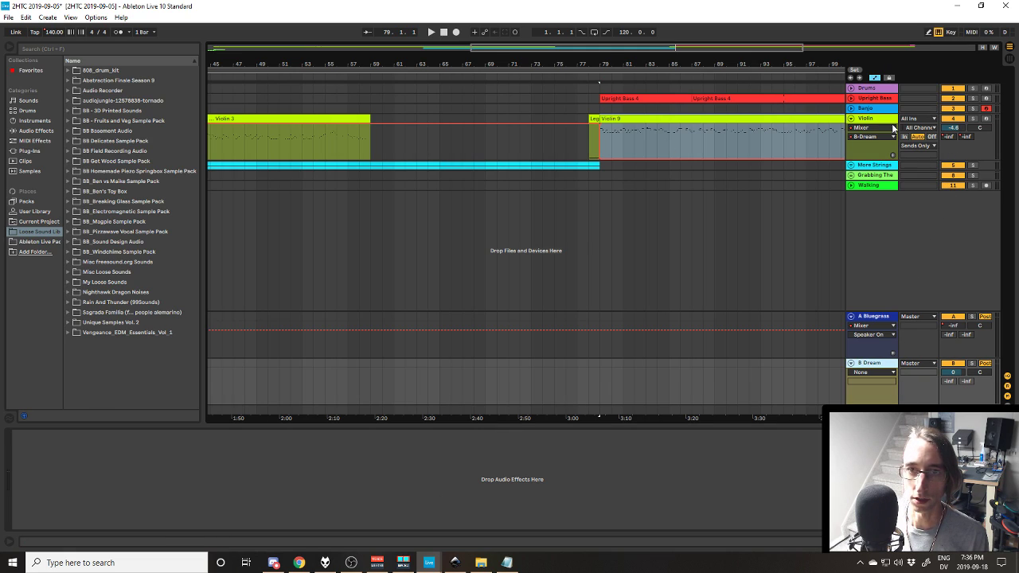
{"action": "right_click", "coordinate": [947, 136]}
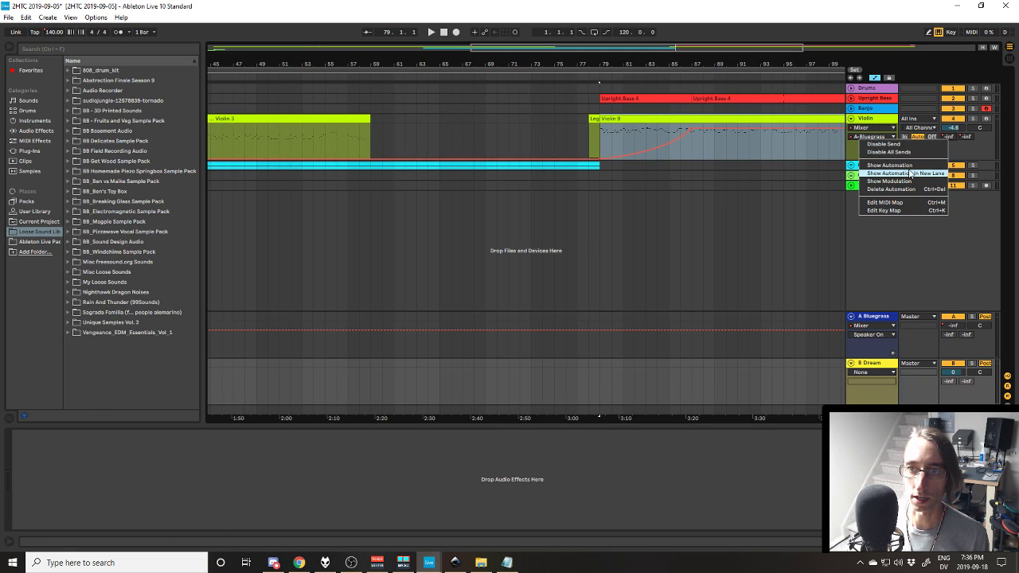
{"action": "left_click", "coordinate": [949, 136]}
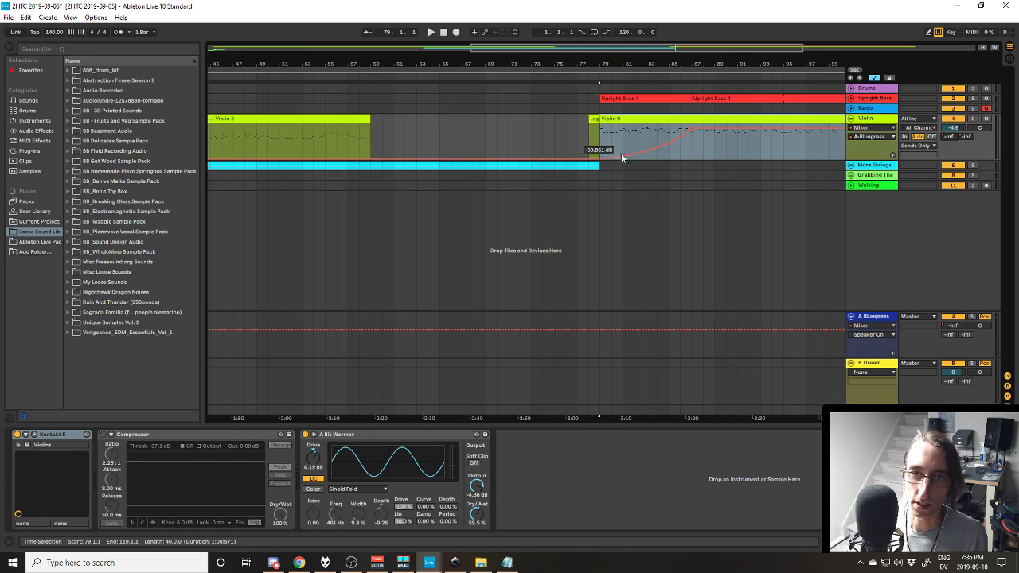
Step: Unfold the Upright Bass track and view the automation of its A-Bluegrass and B-Dream sends
{"action": "left_click", "coordinate": [851, 98]}
{"action": "left_click", "coordinate": [886, 136]}
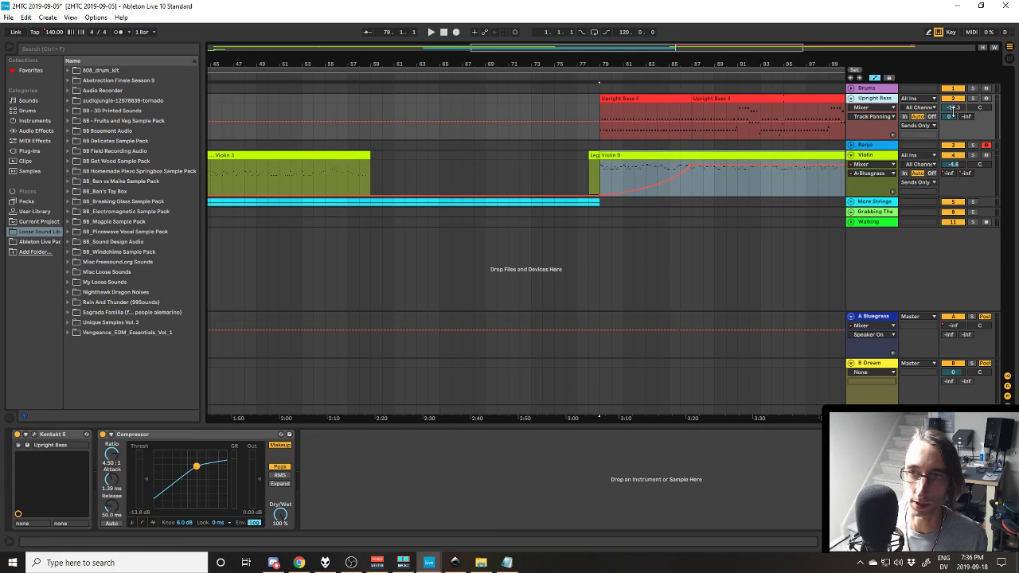
{"action": "right_click", "coordinate": [939, 117]}
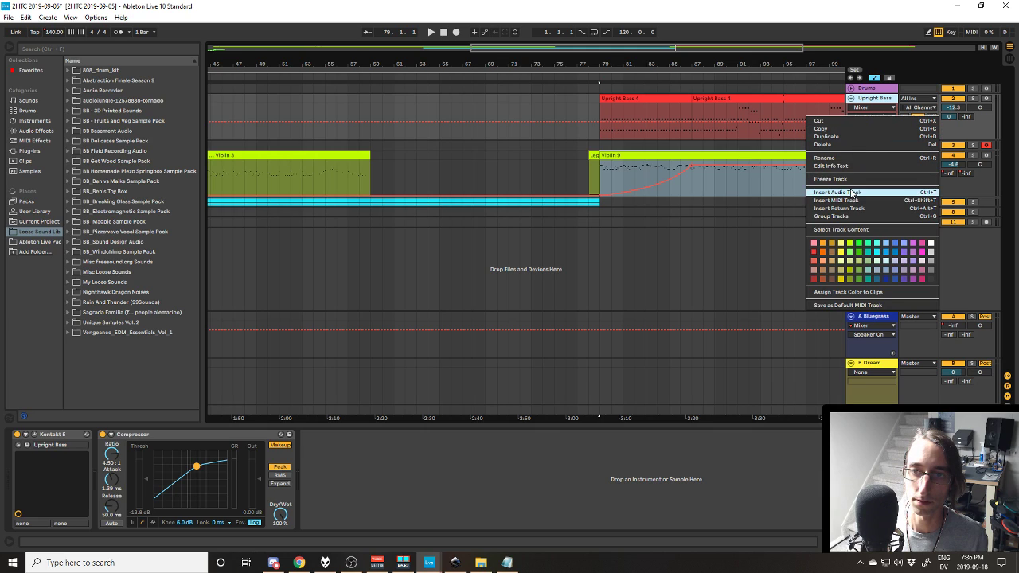
{"action": "right_click", "coordinate": [953, 118]}
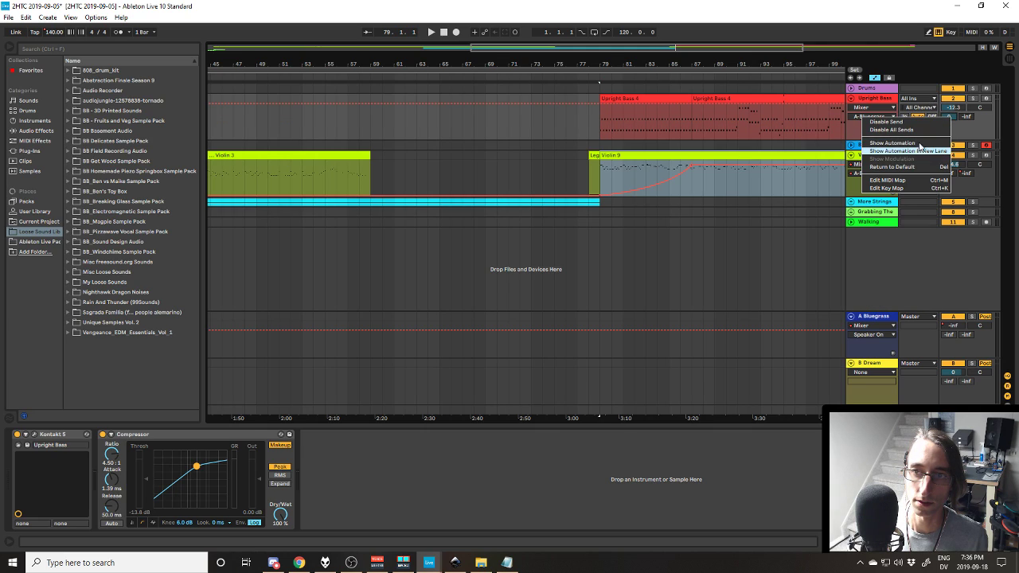
{"action": "left_click", "coordinate": [920, 144]}
{"action": "left_click", "coordinate": [870, 116]}
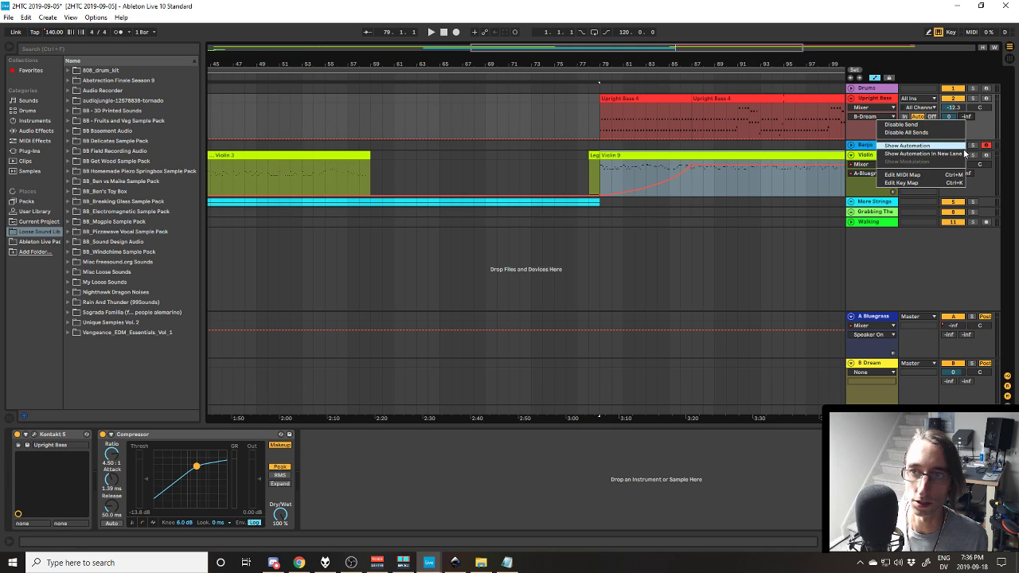
{"action": "left_click", "coordinate": [900, 153]}
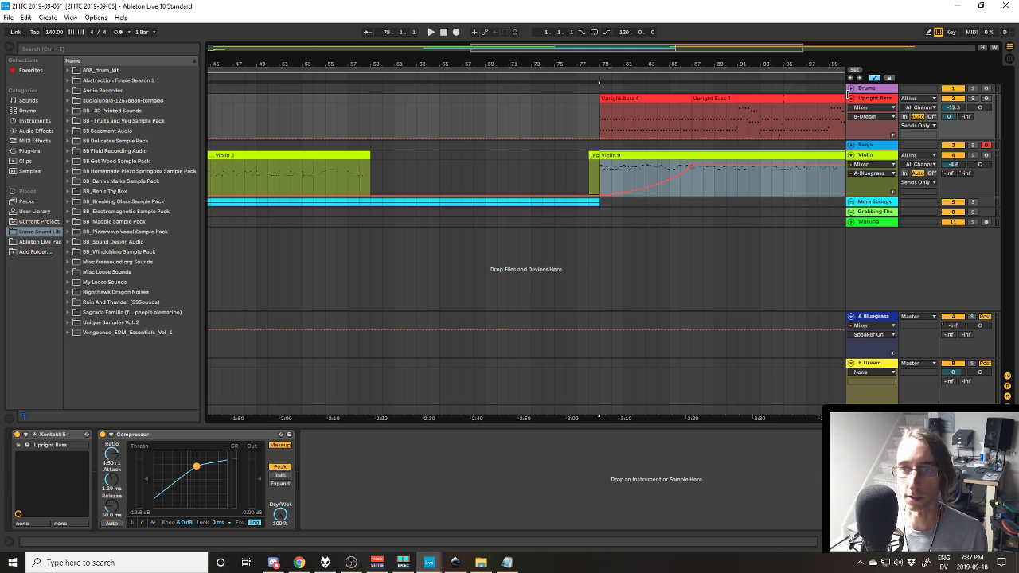
Step: Fold and reopen the Upright Bass track, and unfold the Drums track to view its send settings
{"action": "left_click", "coordinate": [850, 98]}
{"action": "left_click", "coordinate": [850, 97]}
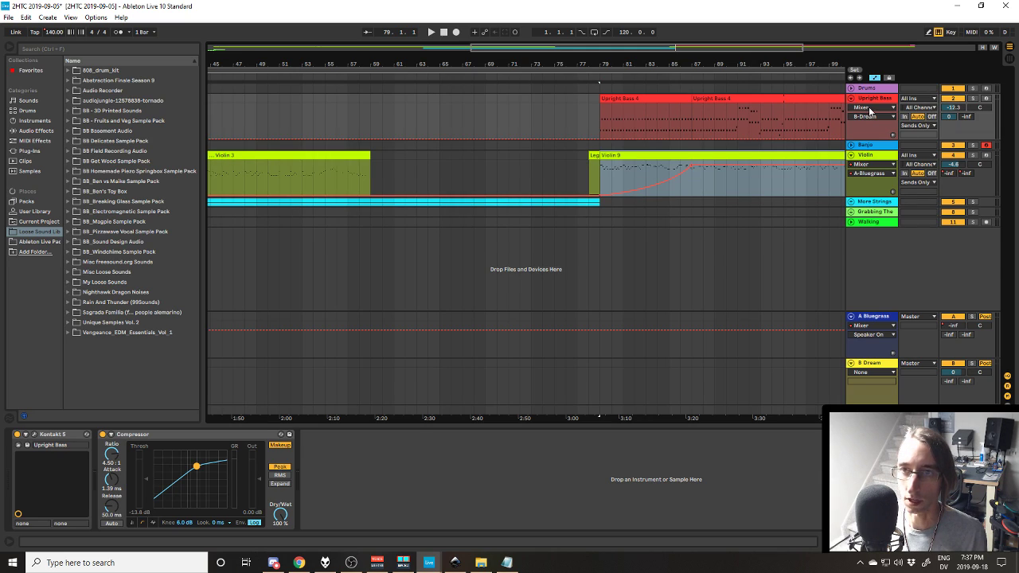
{"action": "left_click", "coordinate": [851, 88]}
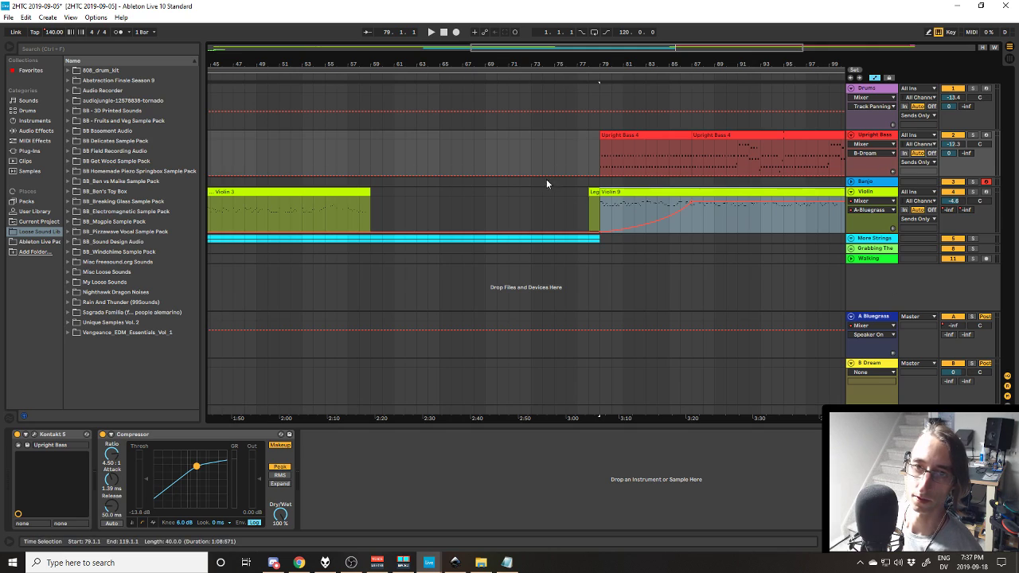
Step: Place the insert marker at bar 79 on the Upright Bass track and show the A Bluegrass return's Track Volume automation
{"action": "left_click", "coordinate": [601, 164]}
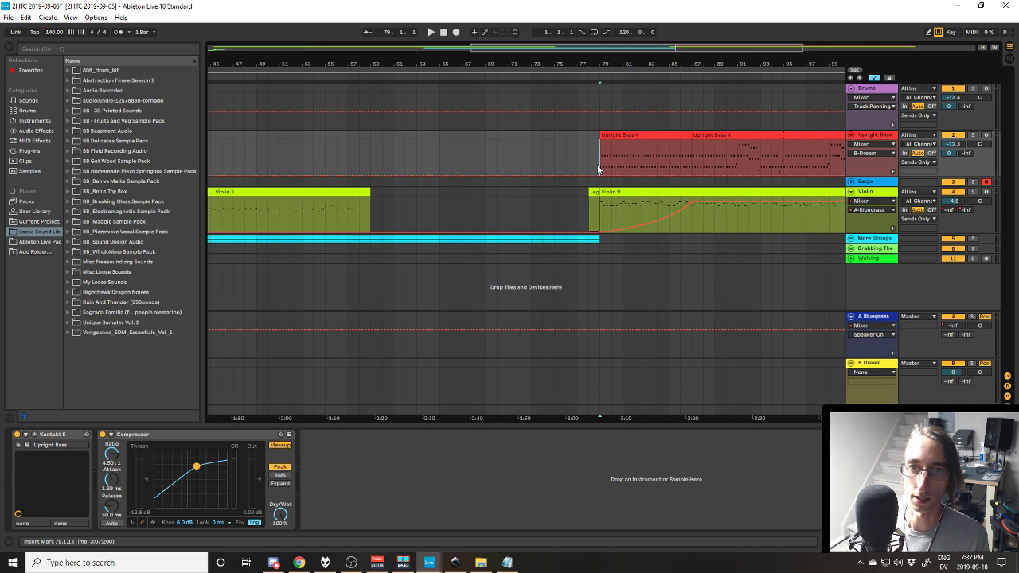
{"action": "left_click", "coordinate": [881, 388]}
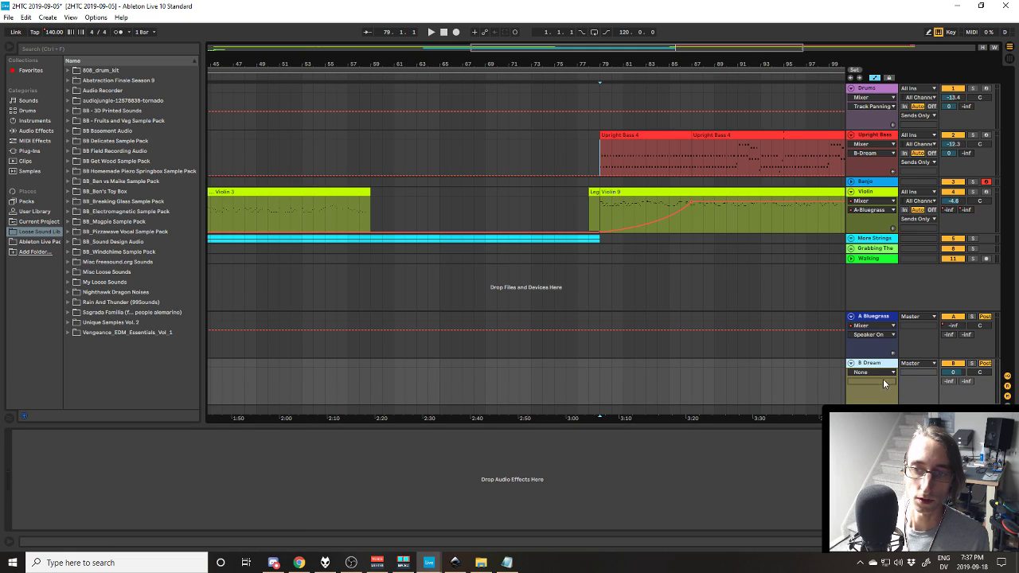
{"action": "right_click", "coordinate": [951, 326]}
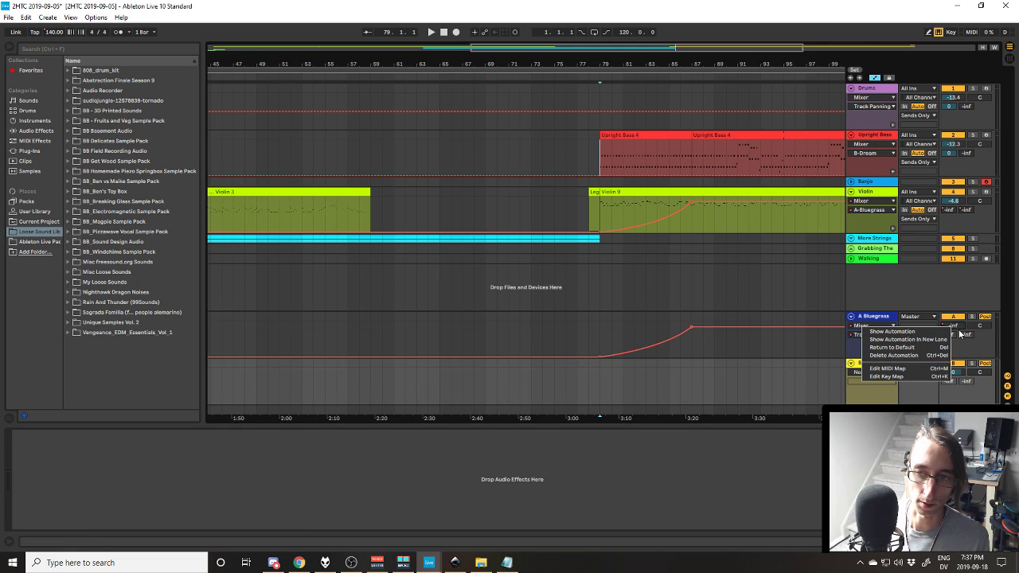
{"action": "left_click", "coordinate": [982, 350]}
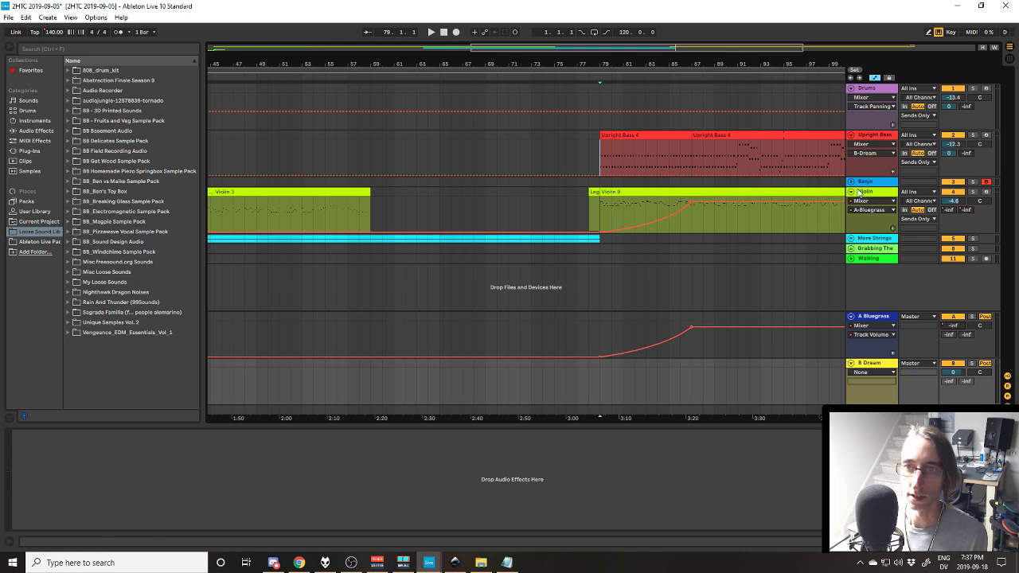
Step: Unfold the More Strings group and play it soloed from bar 76 through the end of its clips
{"action": "left_click", "coordinate": [852, 239]}
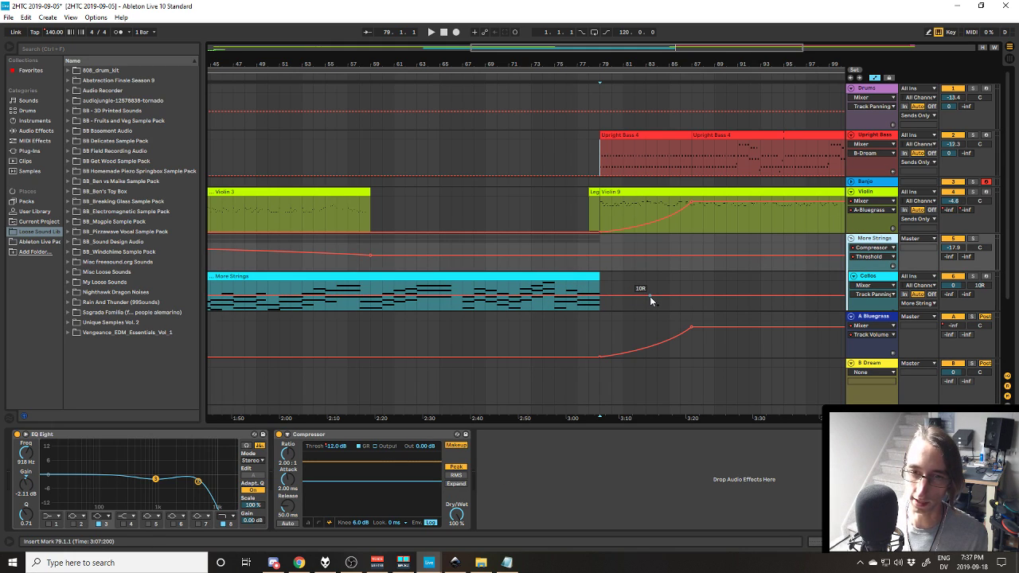
{"action": "scroll", "coordinate": [650, 296], "scroll_direction": "down", "scroll_amount": 3}
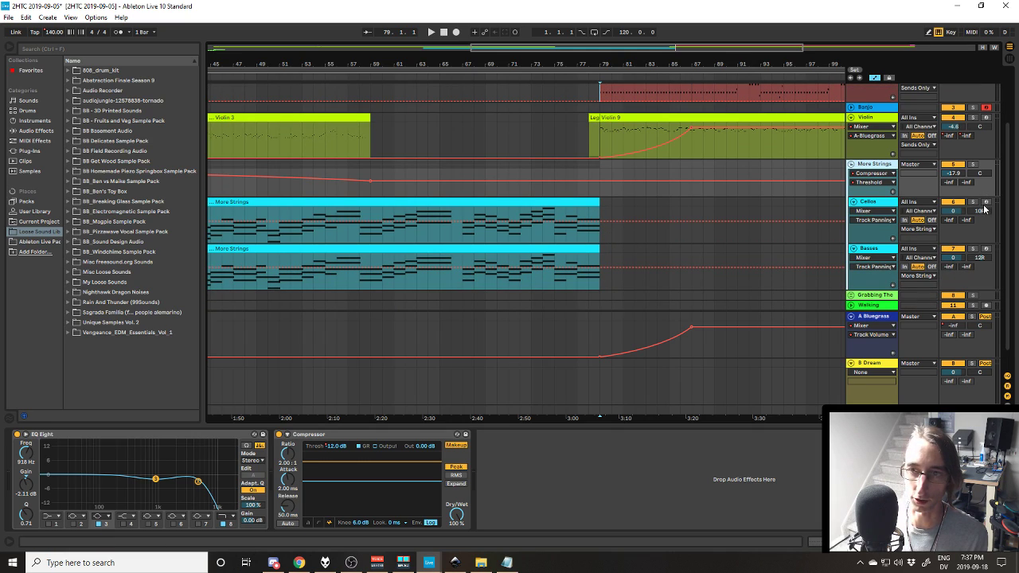
{"action": "left_click", "coordinate": [569, 232]}
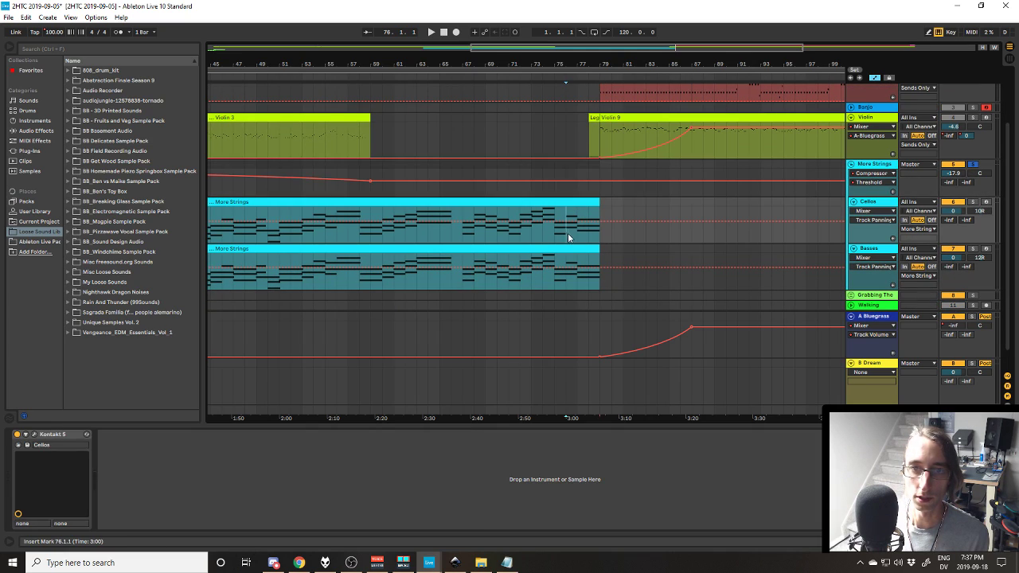
{"action": "key", "text": "space"}
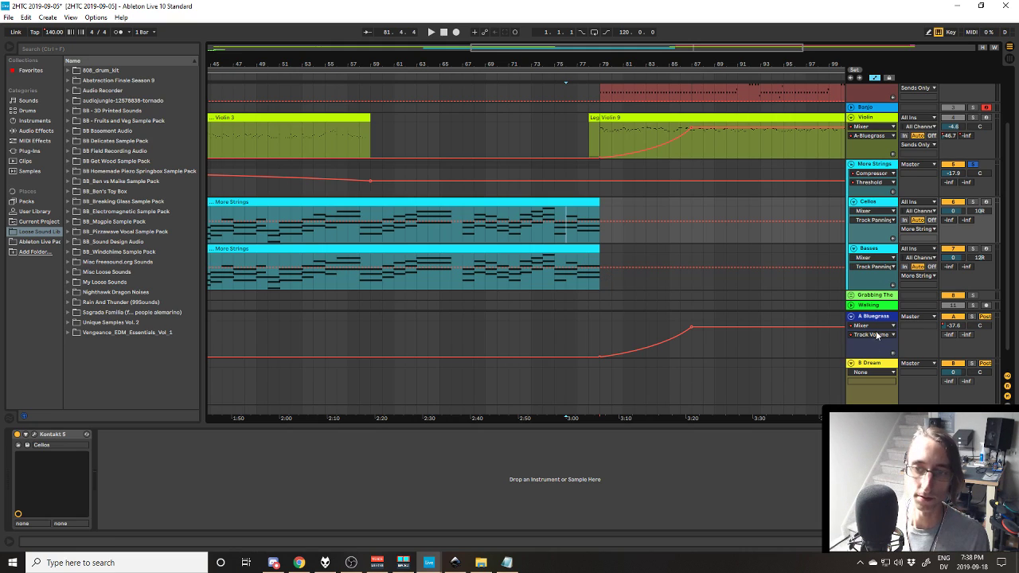
Step: Compare the Violin's A-Bluegrass send automation with the A Bluegrass return's volume curve, and select the Violin track
{"action": "scroll", "coordinate": [710, 197], "scroll_direction": "up", "scroll_amount": 3}
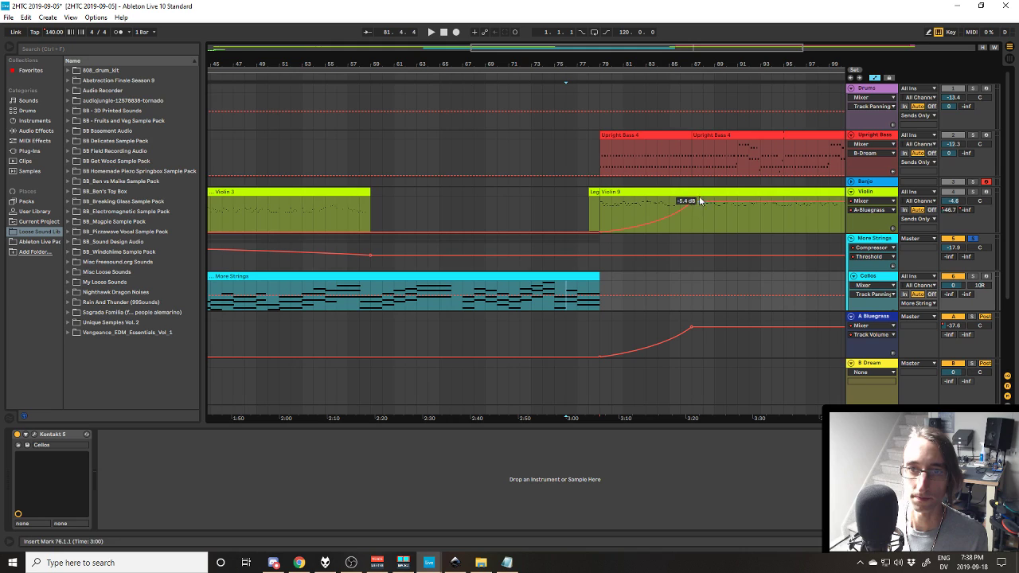
{"action": "scroll", "coordinate": [721, 174], "scroll_direction": "down", "scroll_amount": 4}
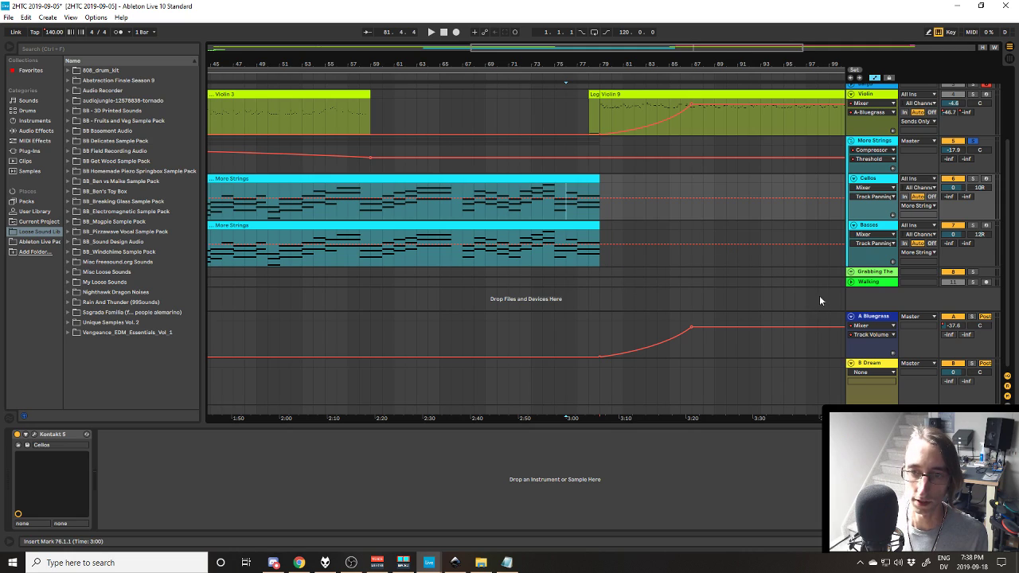
{"action": "scroll", "coordinate": [878, 128], "scroll_direction": "up", "scroll_amount": 3}
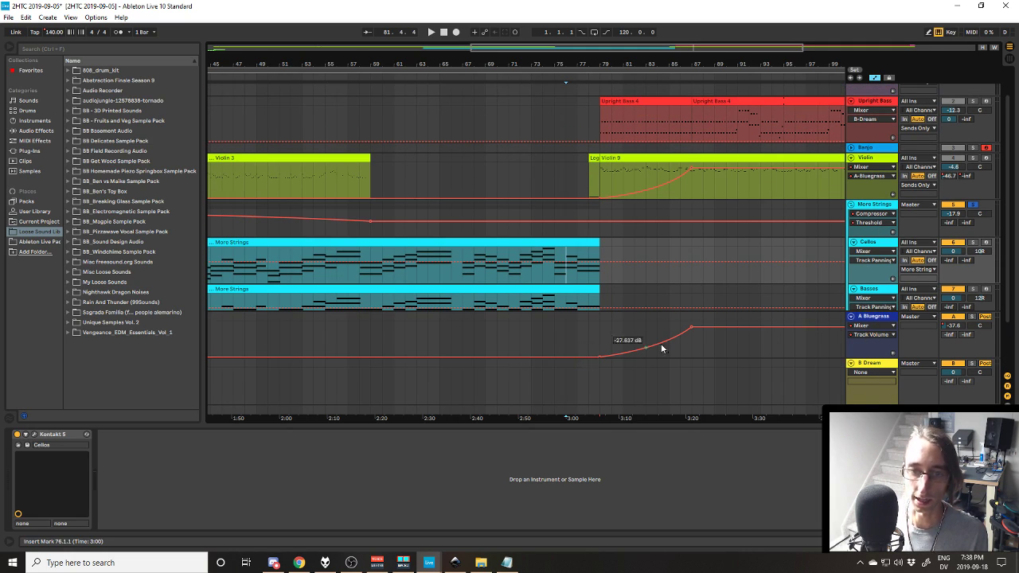
{"action": "scroll", "coordinate": [867, 200], "scroll_direction": "up", "scroll_amount": 2}
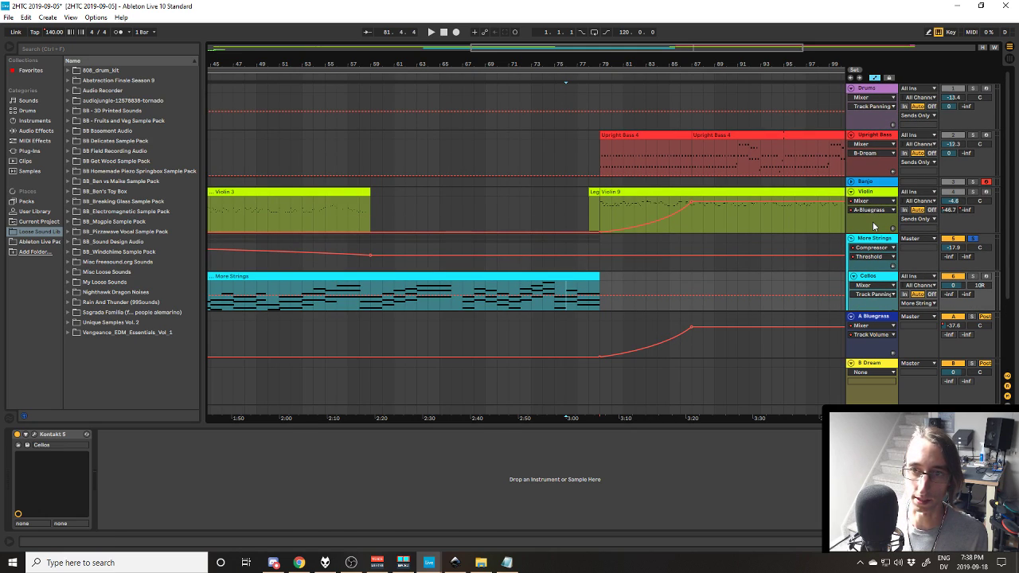
{"action": "left_click", "coordinate": [875, 191]}
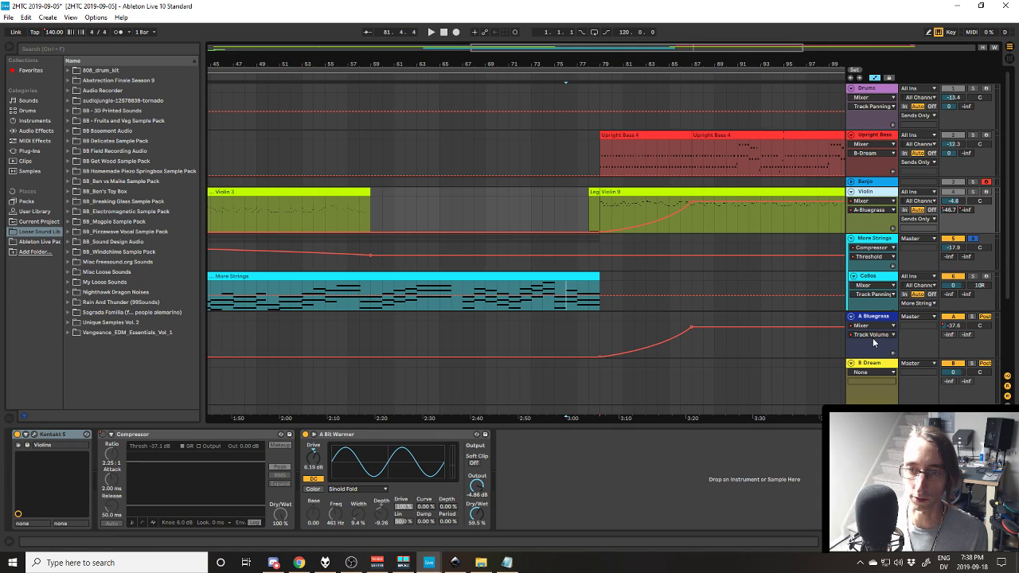
Step: Play the Violin 9 clip from bar 79 with the Violin track soloed
{"action": "left_click", "coordinate": [611, 193]}
{"action": "key", "text": "space"}
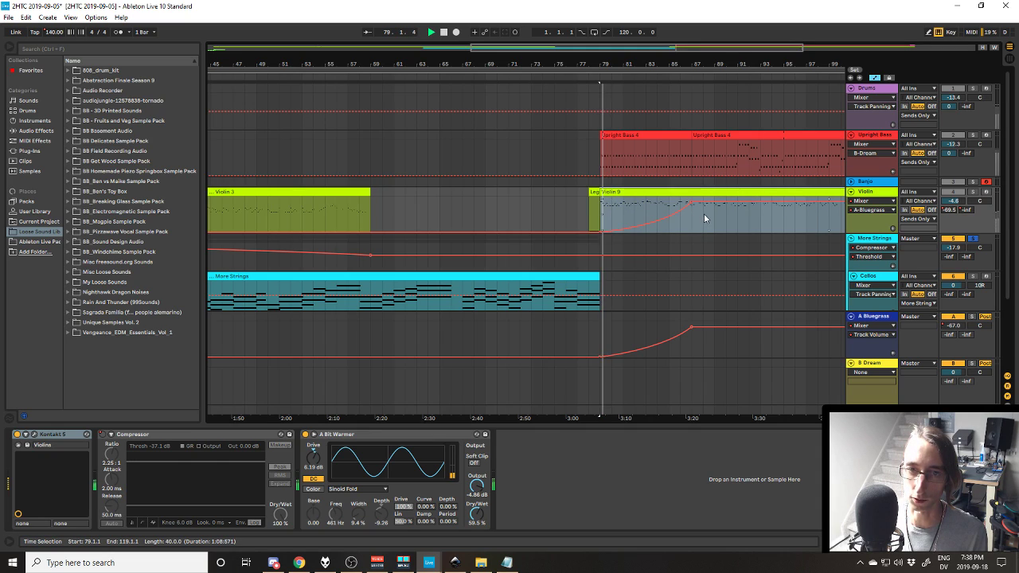
{"action": "left_click", "coordinate": [972, 182]}
{"action": "left_click", "coordinate": [973, 182]}
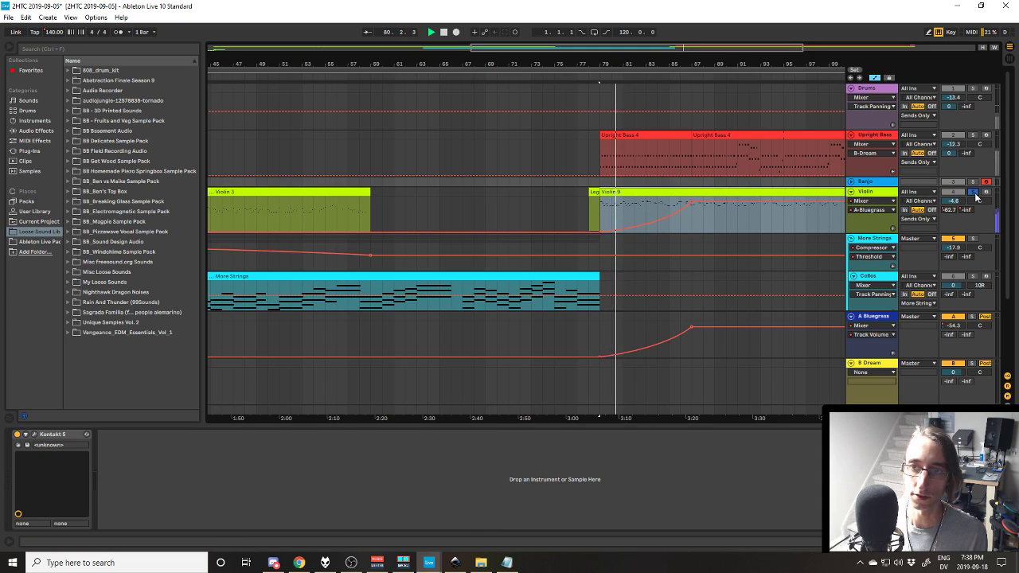
{"action": "left_click", "coordinate": [971, 192]}
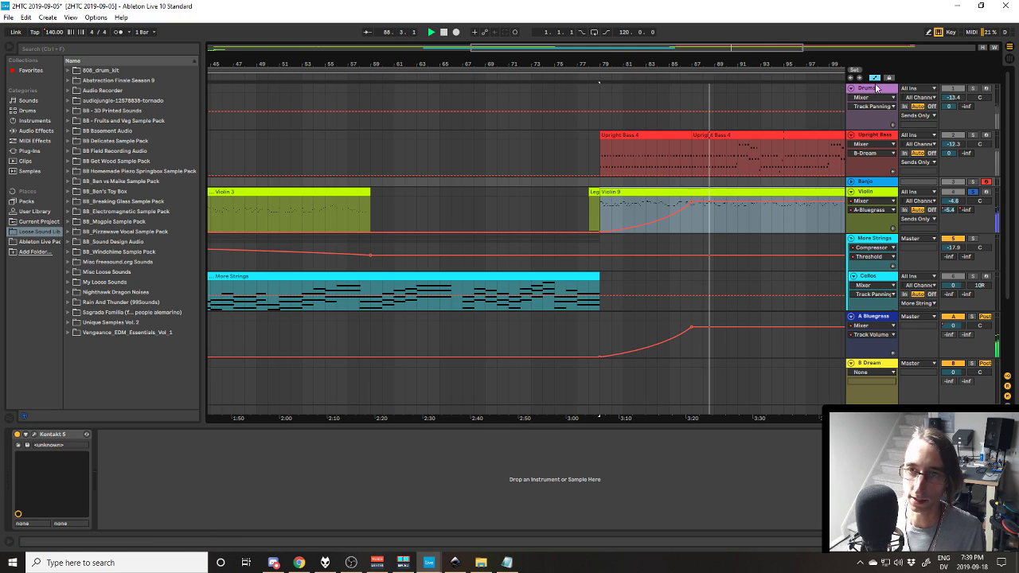
Step: Try moving the Violin's A-Bluegrass send breakpoint back from bar 87 to bar 79 and play the abrupt change
{"action": "key", "text": "space"}
{"action": "left_click", "coordinate": [691, 202]}
{"action": "left_click_drag", "start_coordinate": [692, 202], "coordinate": [600, 201]}
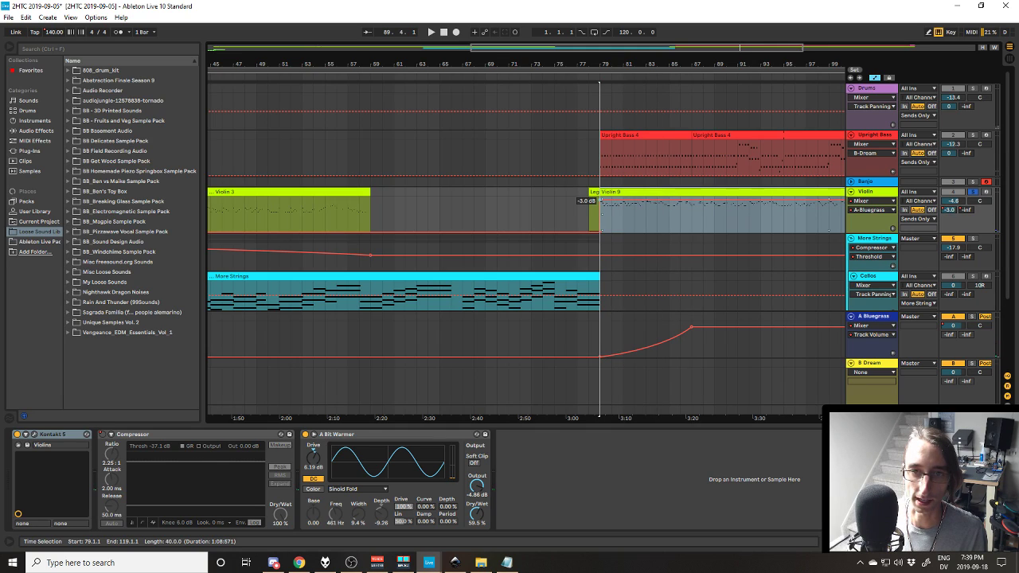
{"action": "key", "text": "space"}
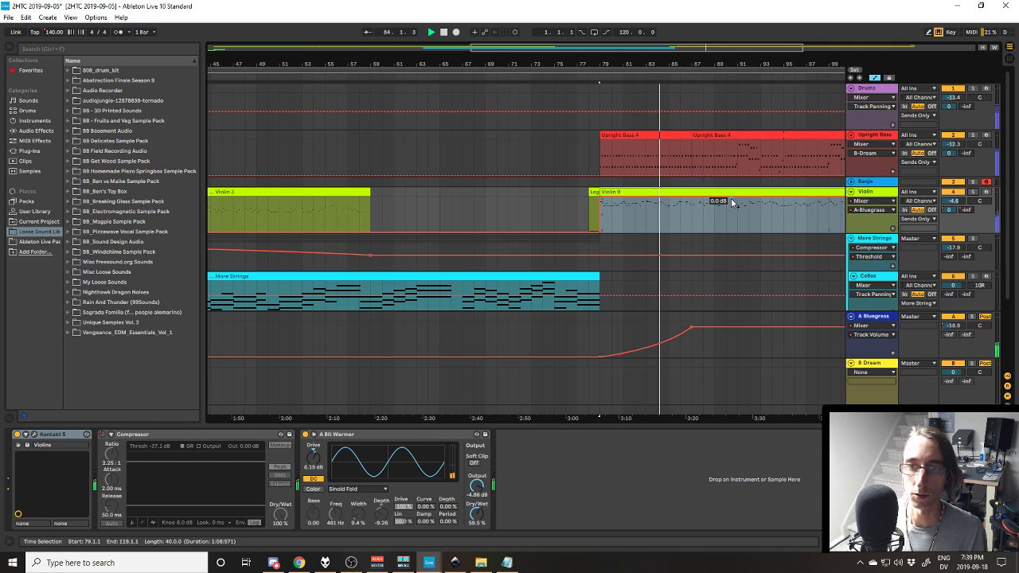
{"action": "key", "text": "space"}
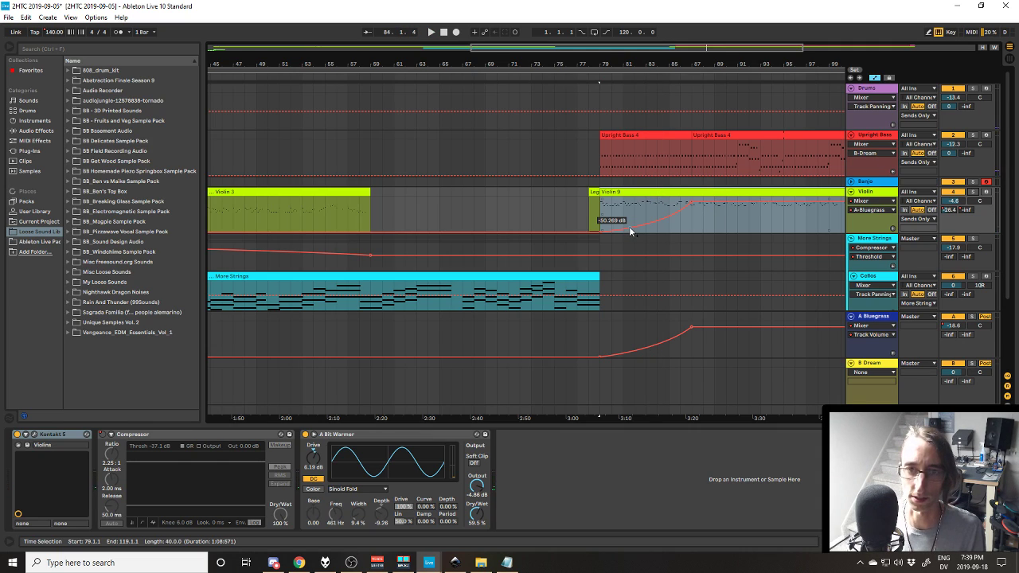
Step: Play the Violin's original A-Bluegrass send curve, hide the automation, and fold the B Dream and A Bluegrass returns
{"action": "key", "text": "space"}
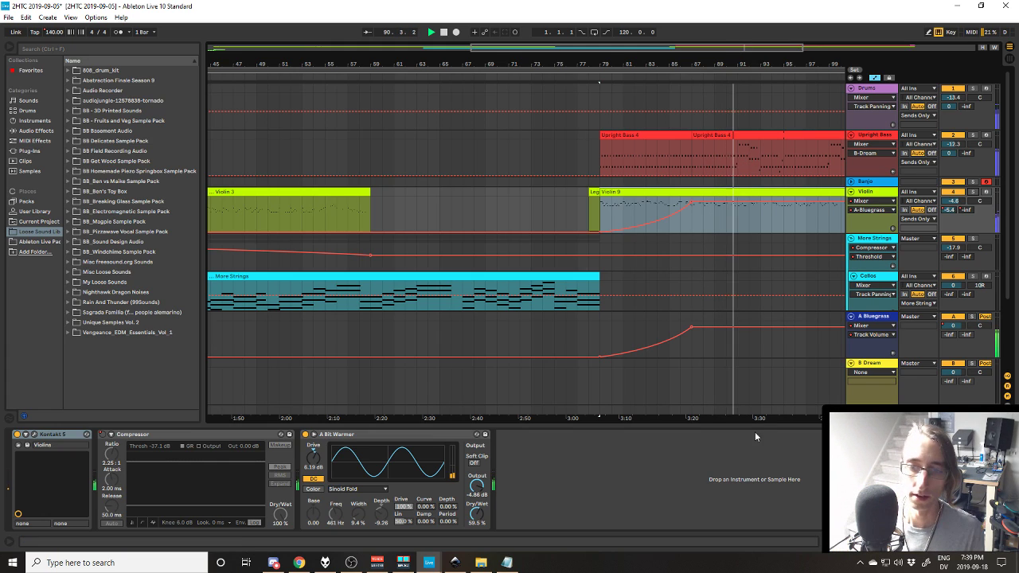
{"action": "left_click_drag", "start_coordinate": [789, 422], "coordinate": [545, 419]}
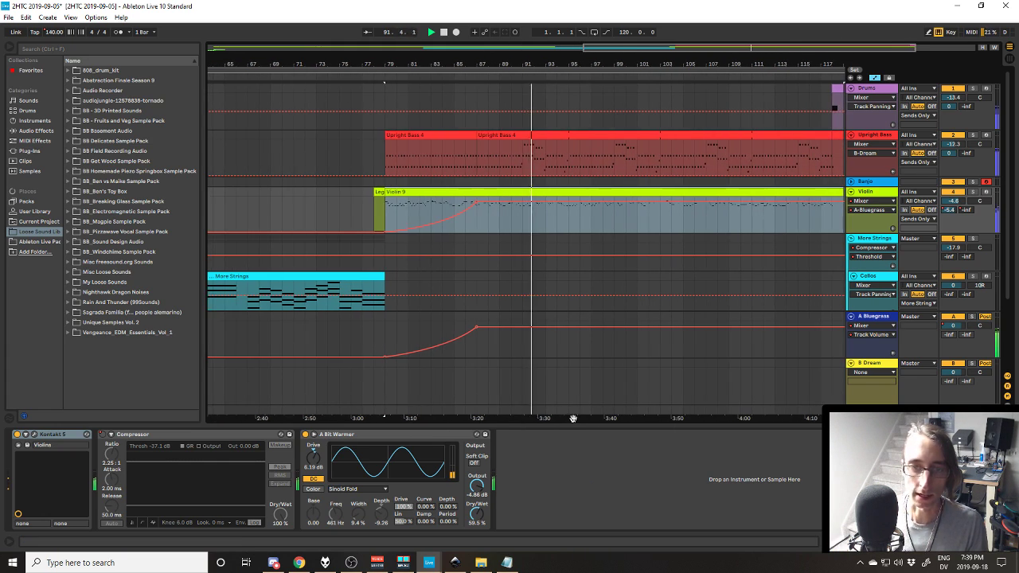
{"action": "left_click", "coordinate": [874, 78]}
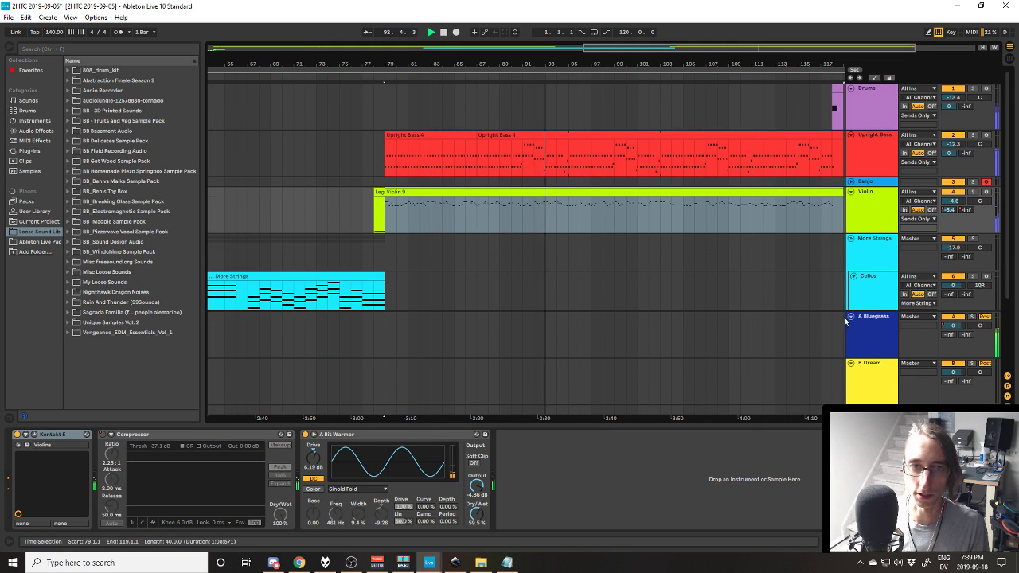
{"action": "left_click", "coordinate": [851, 363]}
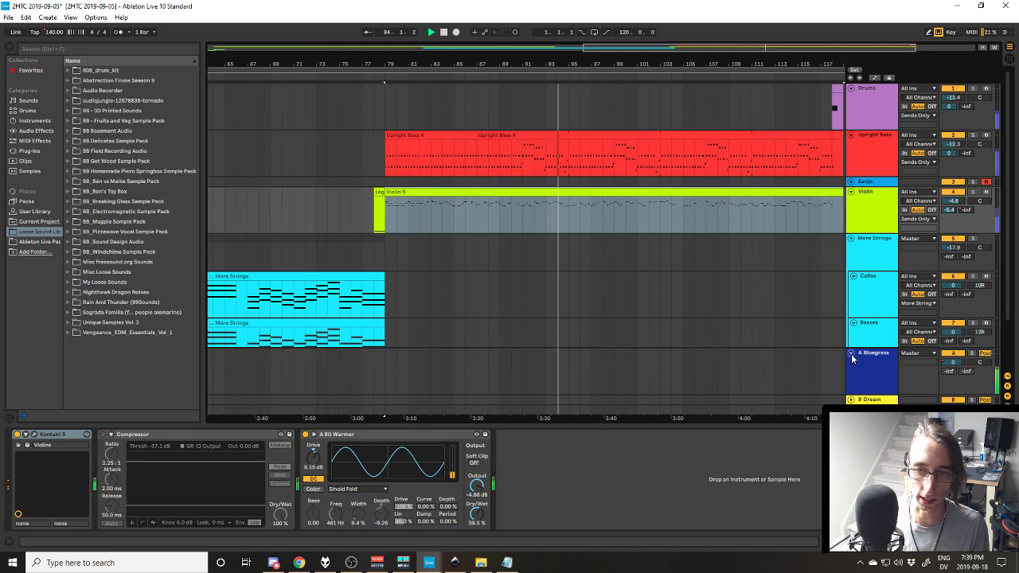
{"action": "left_click", "coordinate": [850, 353]}
Step: Play the song's ending from bar 116 through the end of the clips
{"action": "left_click_drag", "start_coordinate": [802, 416], "coordinate": [688, 416]}
{"action": "left_click", "coordinate": [697, 155]}
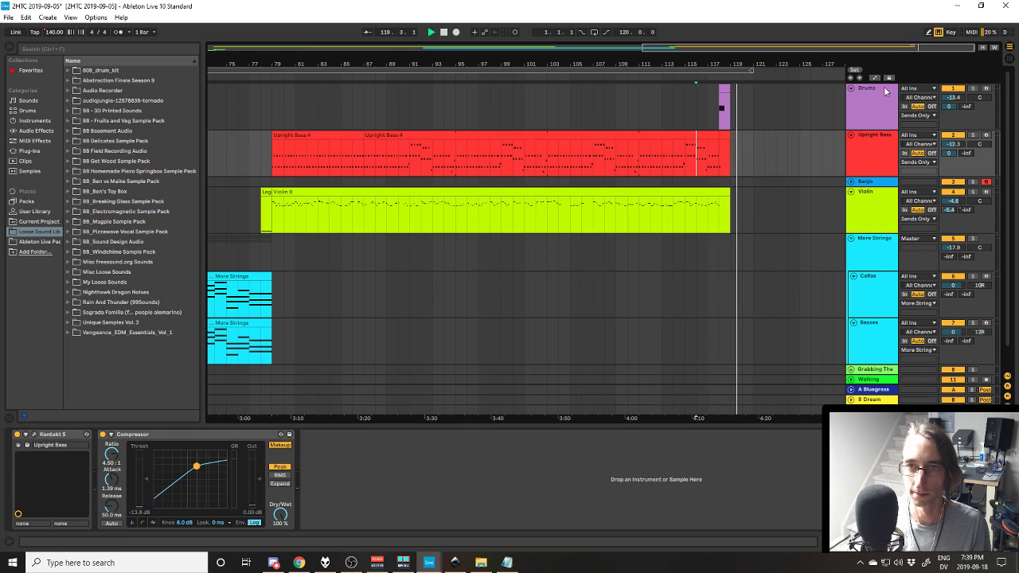
{"action": "key", "text": "space"}
Step: Open the Violin 9 clip and examine the final notes around its bar 40
{"action": "left_click", "coordinate": [725, 209]}
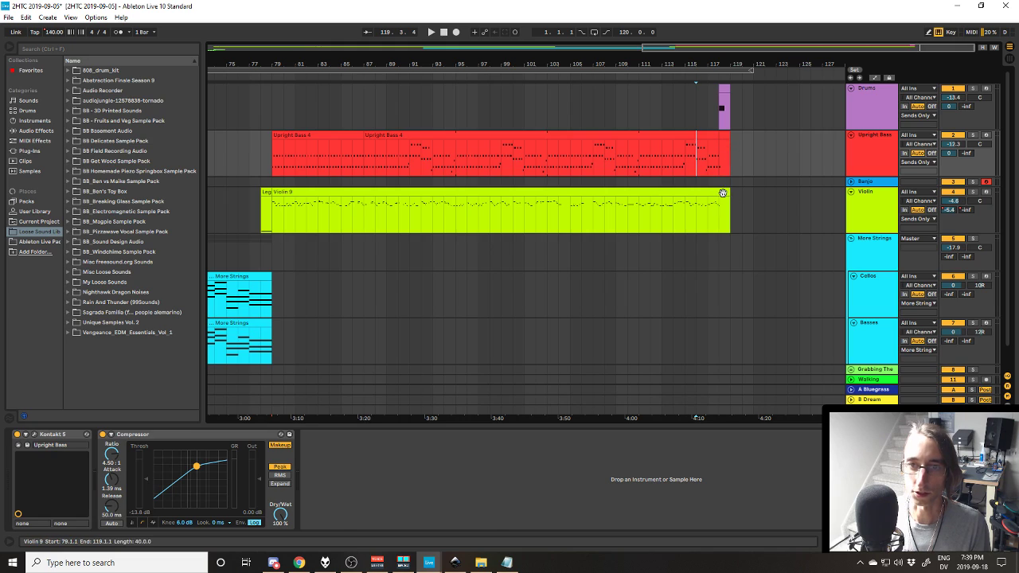
{"action": "double_click", "coordinate": [719, 215]}
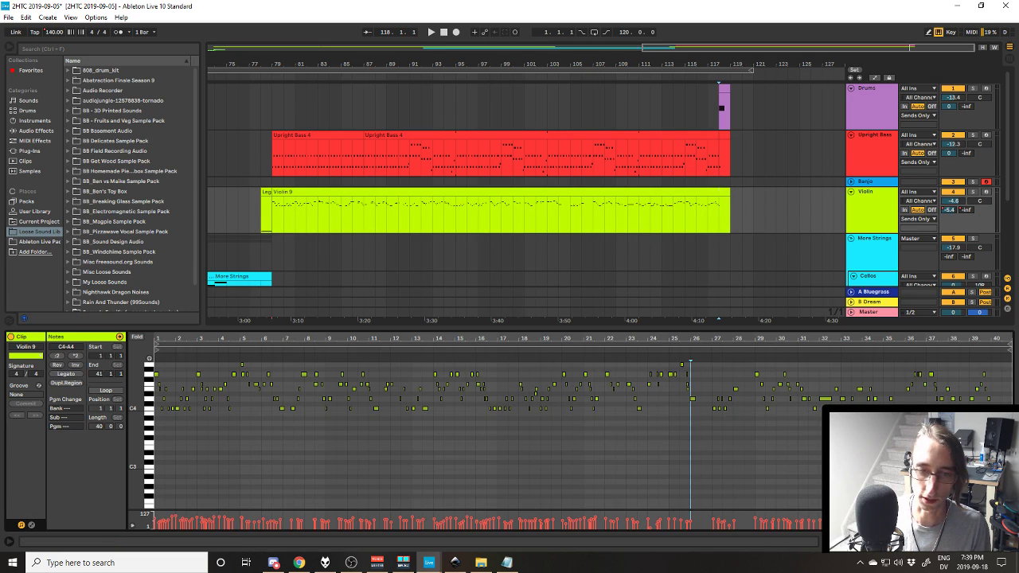
{"action": "left_click", "coordinate": [995, 398]}
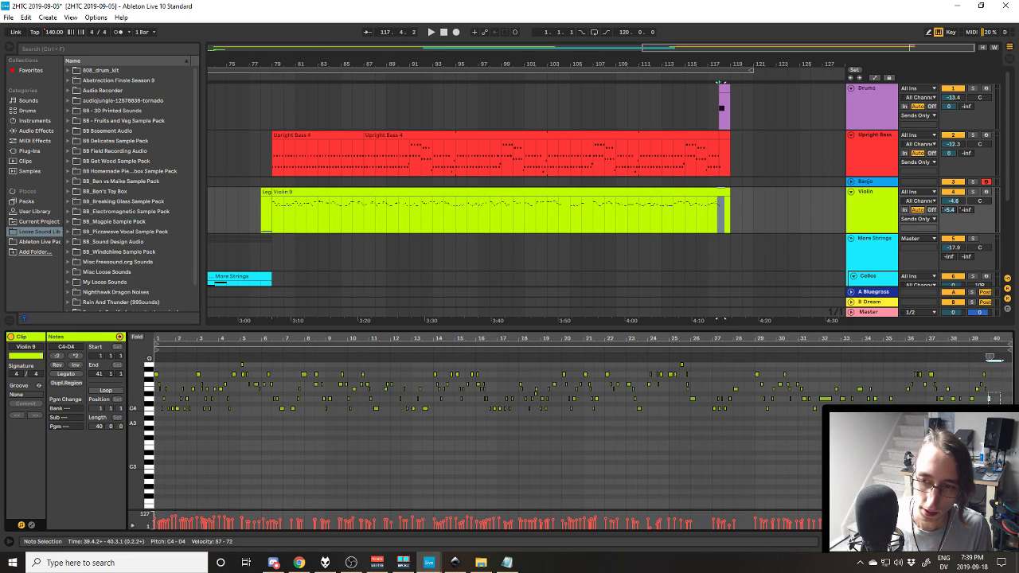
{"action": "left_click_drag", "start_coordinate": [992, 393], "coordinate": [1000, 416]}
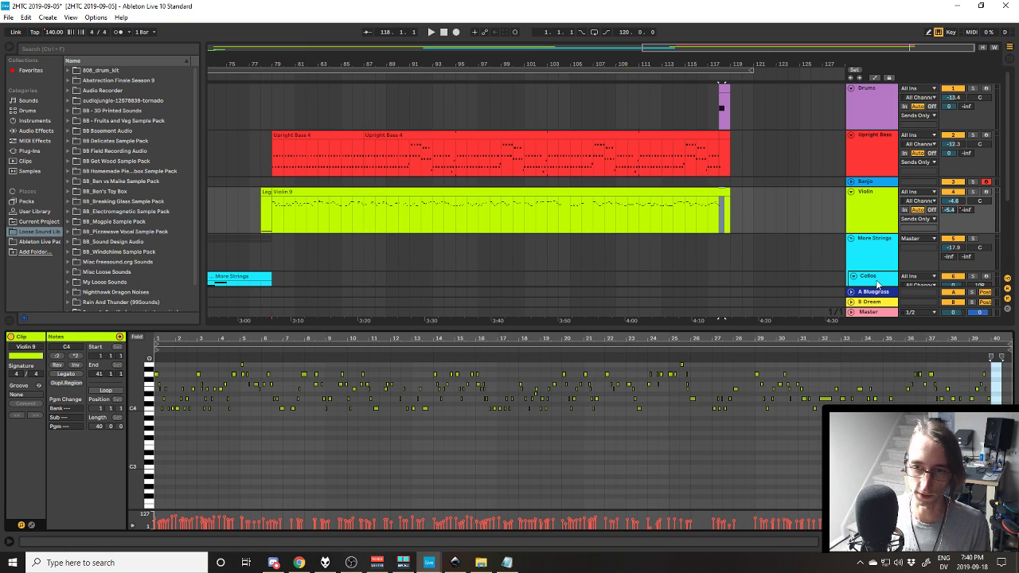
Step: Open the Upright Bass clip at bar 118, turn on note preview and audition its single G1 note
{"action": "left_click", "coordinate": [862, 150]}
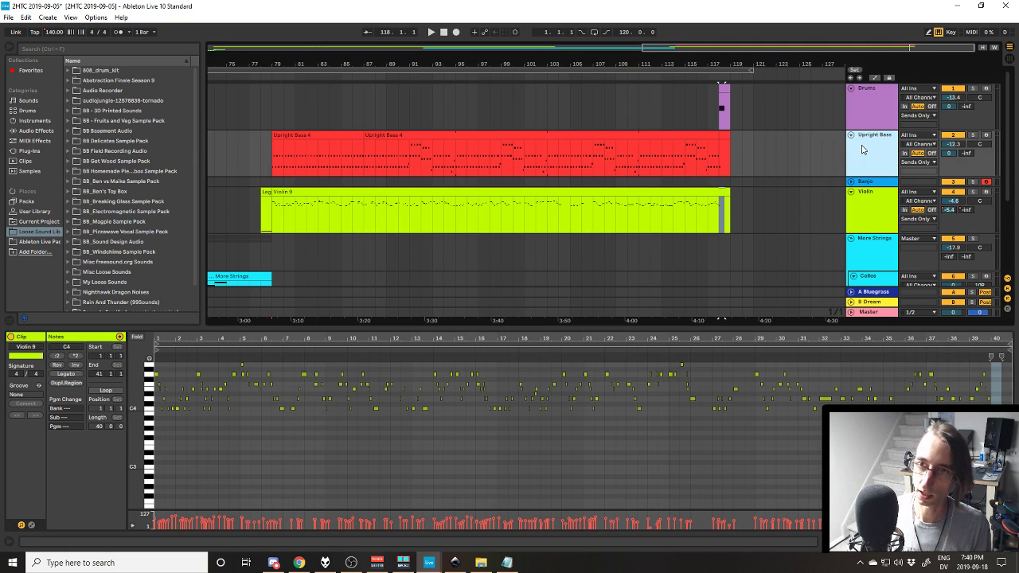
{"action": "left_click", "coordinate": [723, 136]}
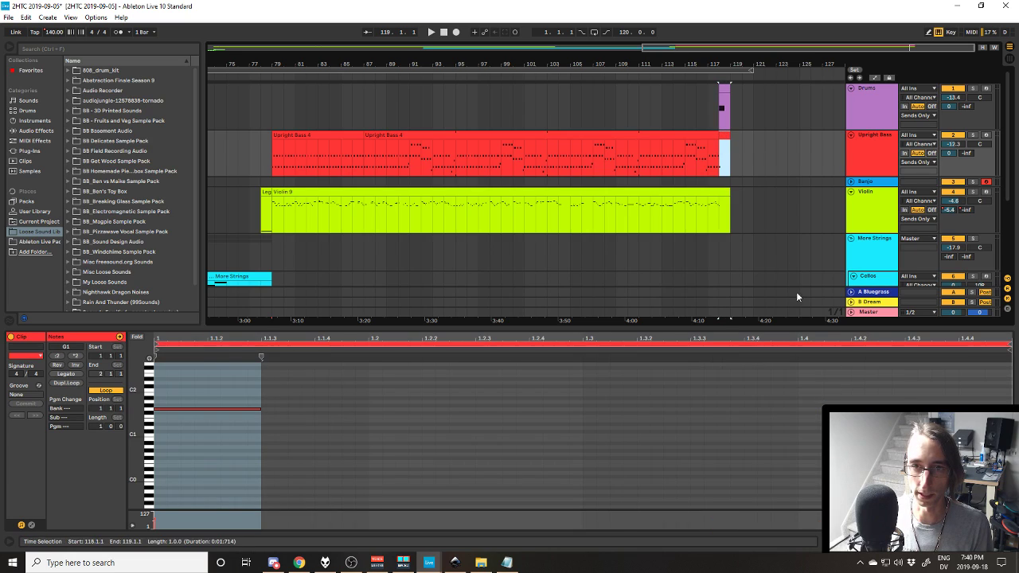
{"action": "left_click", "coordinate": [231, 389]}
{"action": "left_click", "coordinate": [149, 359]}
{"action": "left_click", "coordinate": [211, 409]}
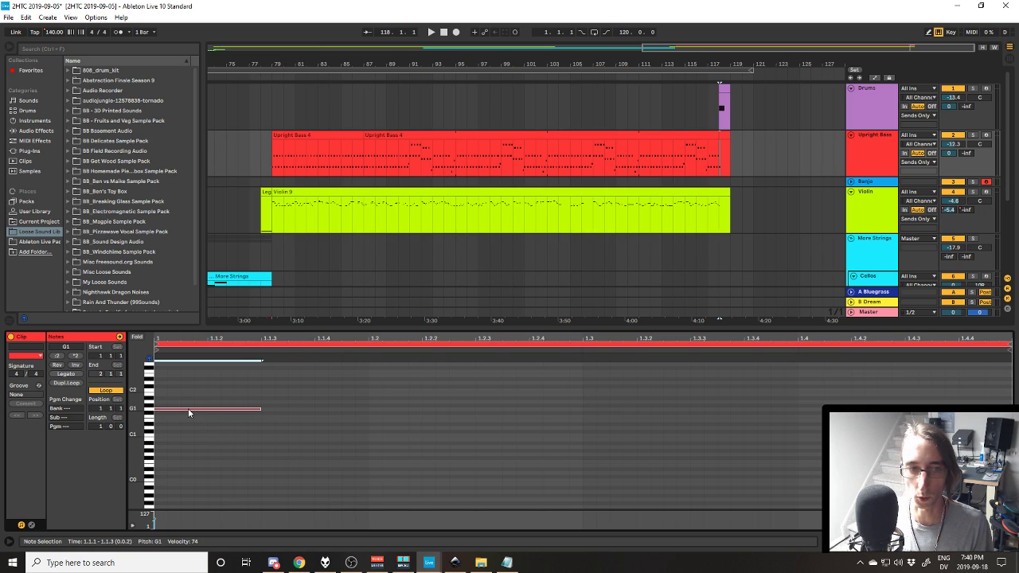
{"action": "scroll", "coordinate": [277, 370], "scroll_direction": "up", "scroll_amount": 3}
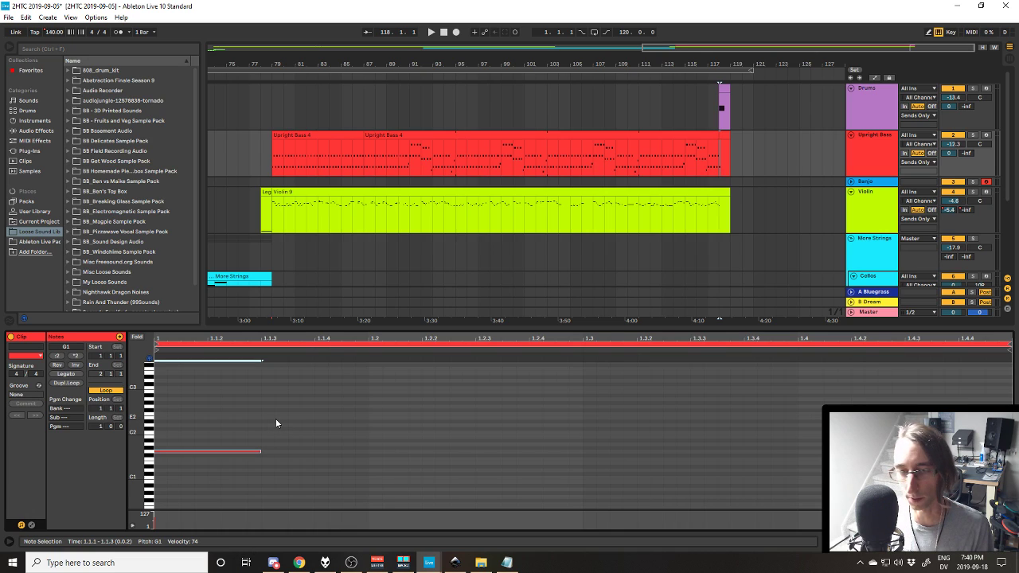
Step: Select the B4 note in the Drums clip at bar 118 and return to the track's devices
{"action": "left_click", "coordinate": [724, 86]}
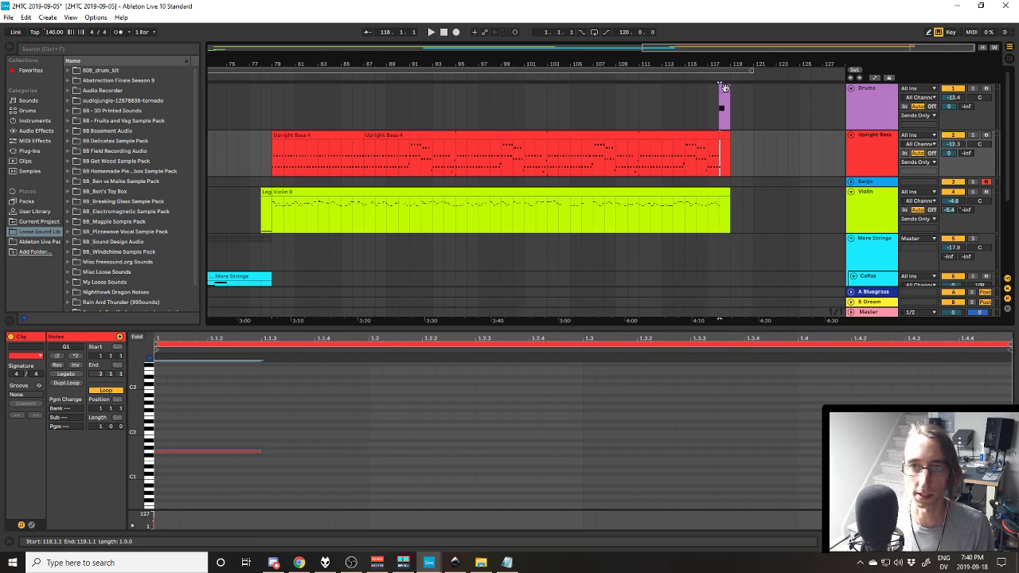
{"action": "left_click", "coordinate": [179, 383]}
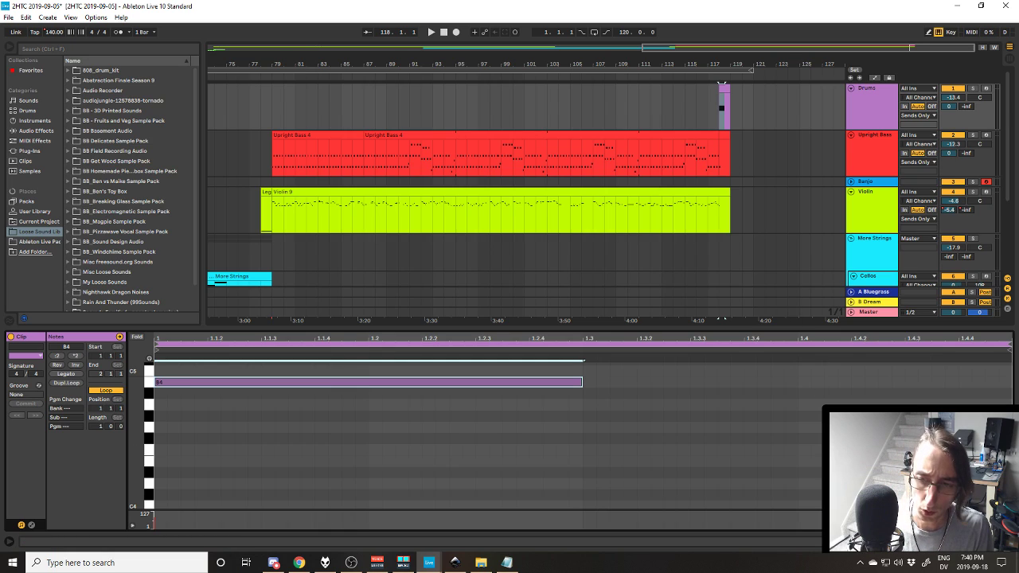
{"action": "key", "text": "shift+Tab"}
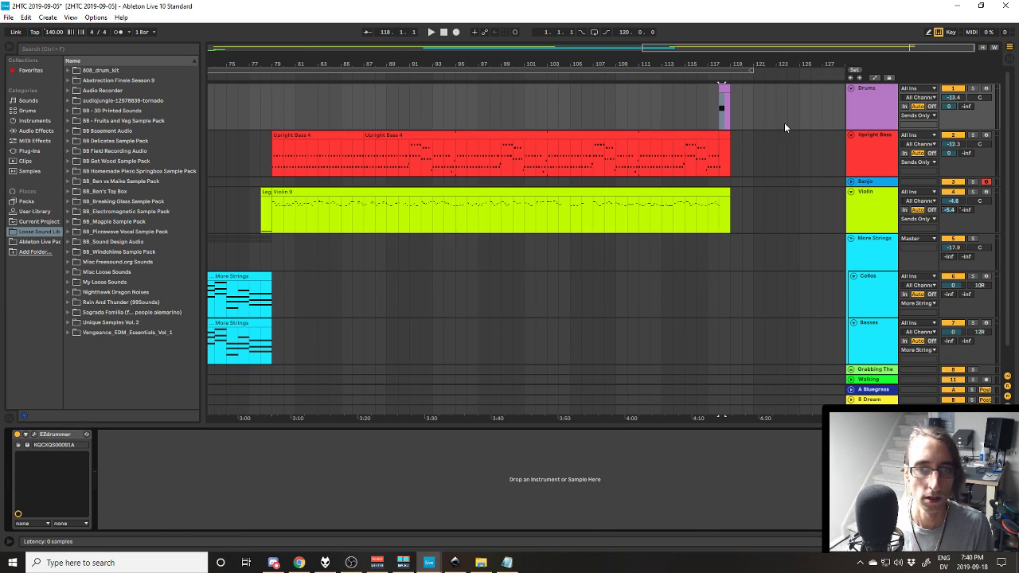
Step: Open the EZdrummer window from the Drums track and play the final hit from bar 118
{"action": "key", "text": "ctrl+alt+p"}
{"action": "key", "text": "space"}
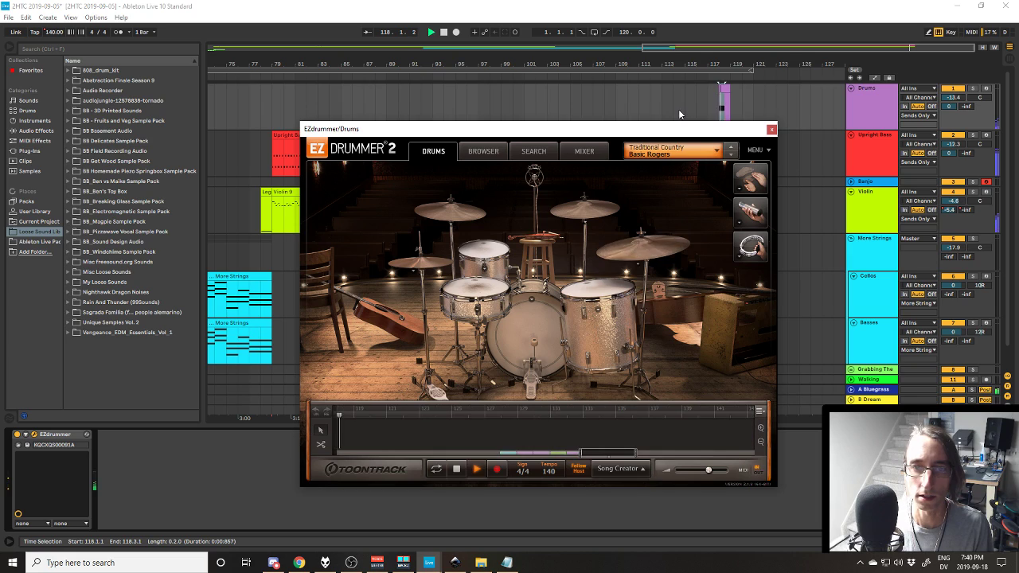
{"action": "key", "text": "space"}
{"action": "key", "text": "space"}
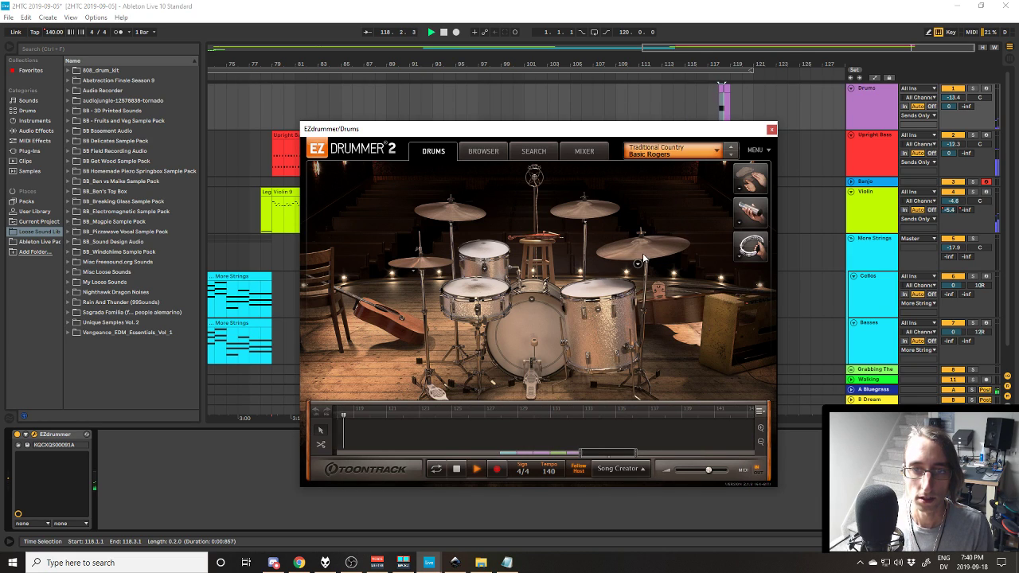
{"action": "key", "text": "space"}
Step: Inspect the ride cymbal's articulations and their note mapping in EZdrummer, and close the ride details
{"action": "left_click", "coordinate": [666, 245]}
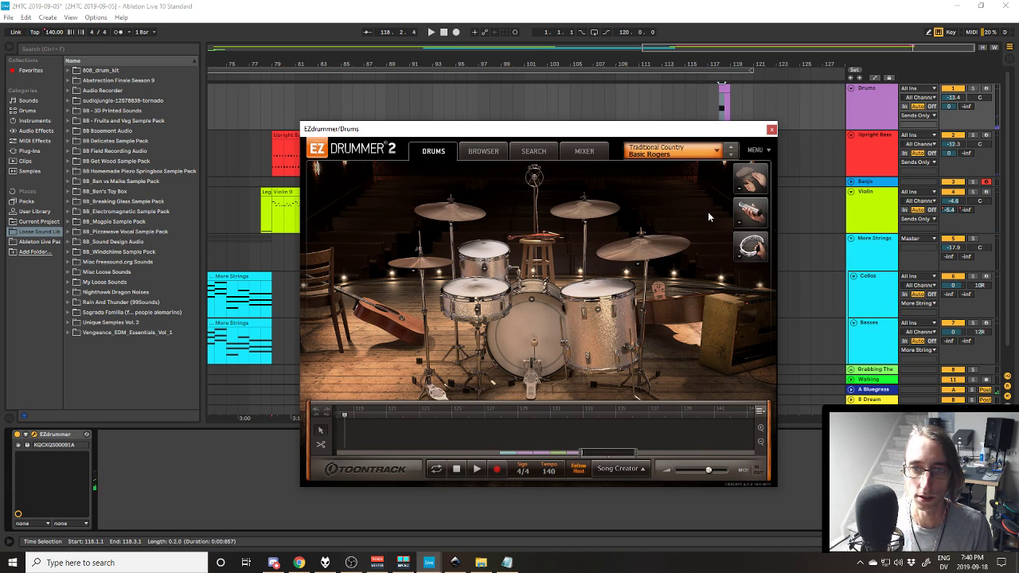
{"action": "left_click", "coordinate": [638, 264]}
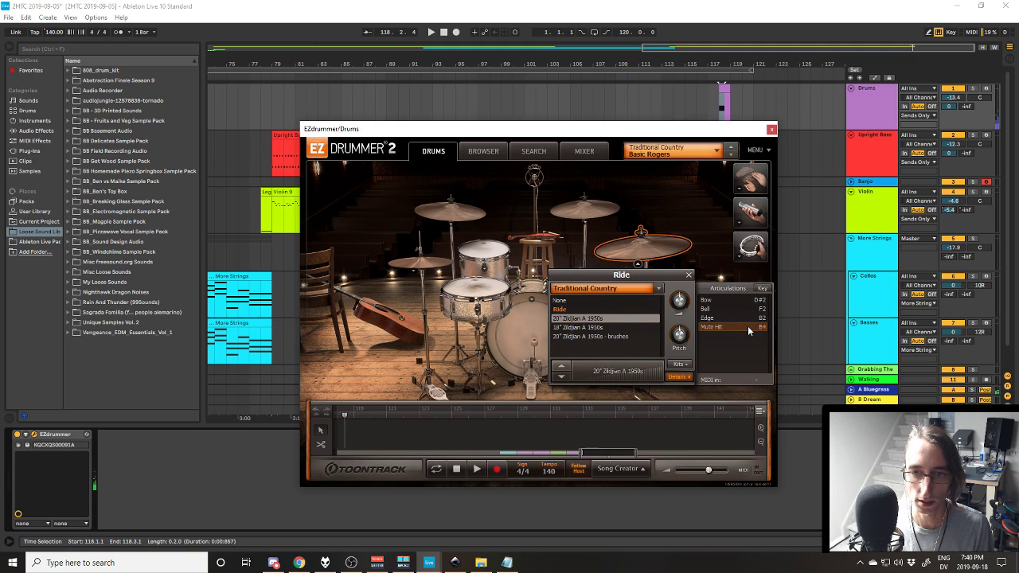
{"action": "left_click", "coordinate": [687, 275]}
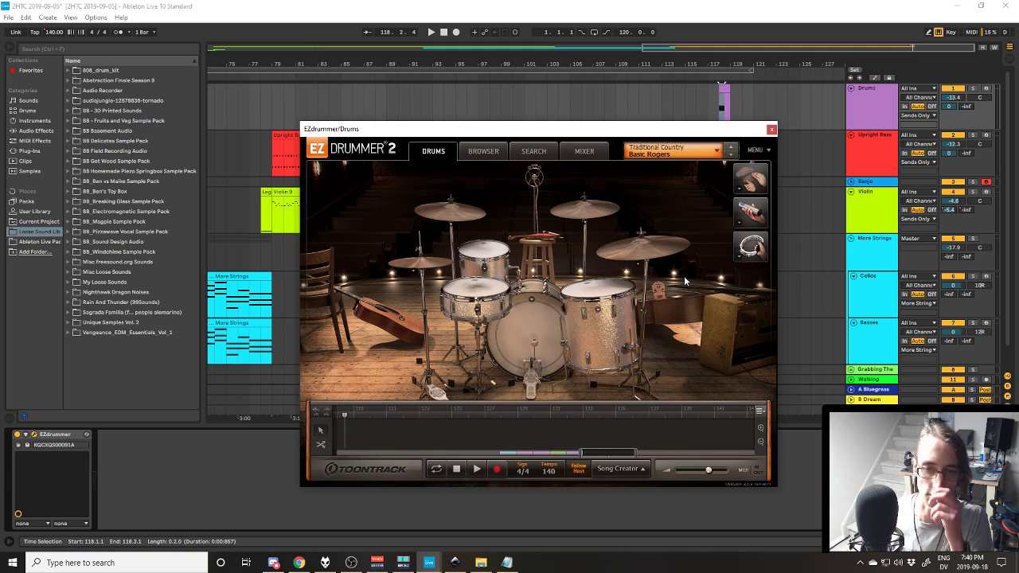
Step: Show the last blocks on EZdrummer's song timeline and play the ending from bar 117
{"action": "left_click_drag", "start_coordinate": [716, 130], "coordinate": [709, 159]}
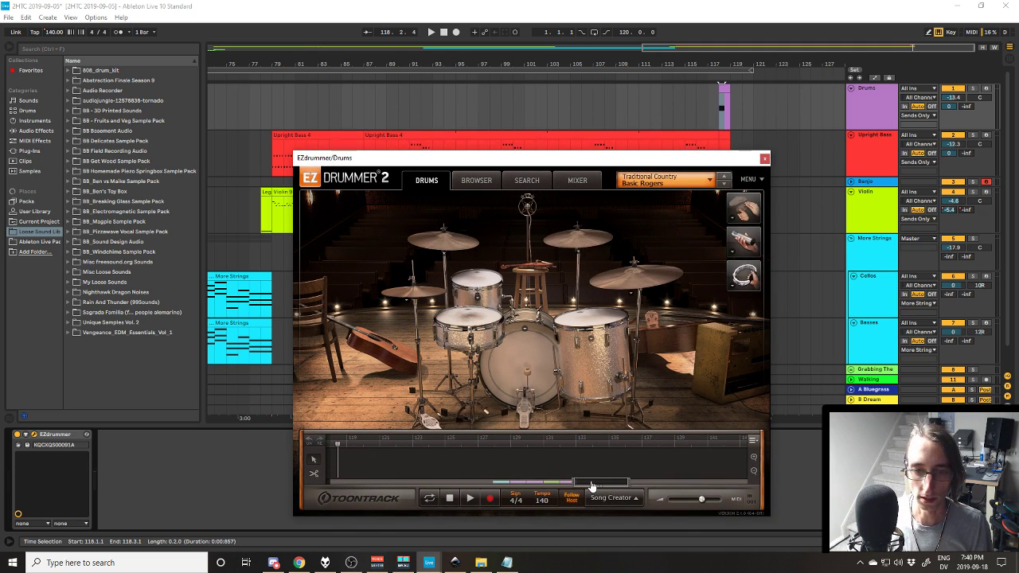
{"action": "left_click_drag", "start_coordinate": [592, 484], "coordinate": [561, 483]}
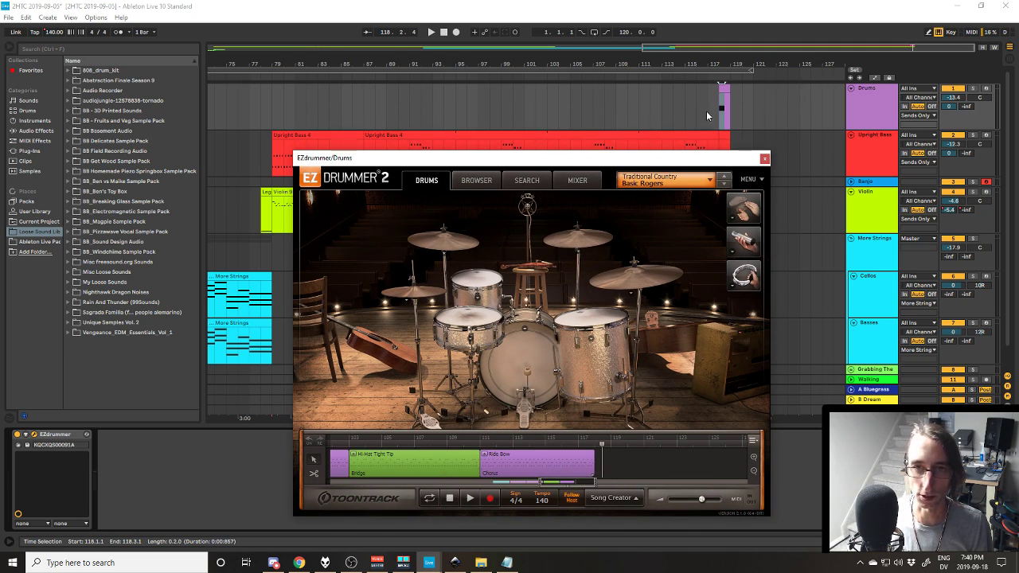
{"action": "left_click", "coordinate": [707, 117]}
{"action": "key", "text": "space"}
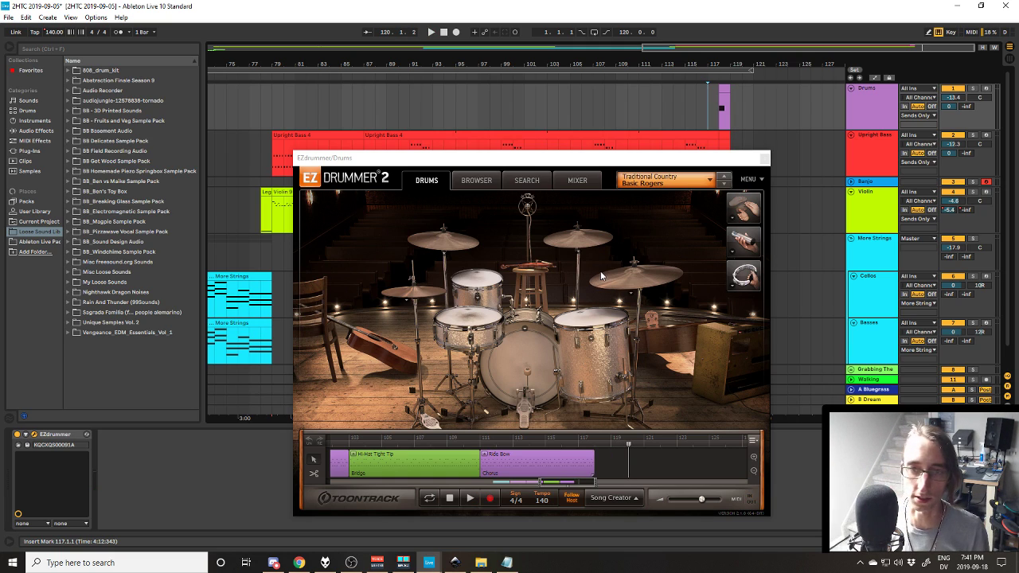
Step: Close the EZdrummer window and place the insert marker at bar 120 on the Drums track
{"action": "left_click_drag", "start_coordinate": [714, 155], "coordinate": [741, 104]}
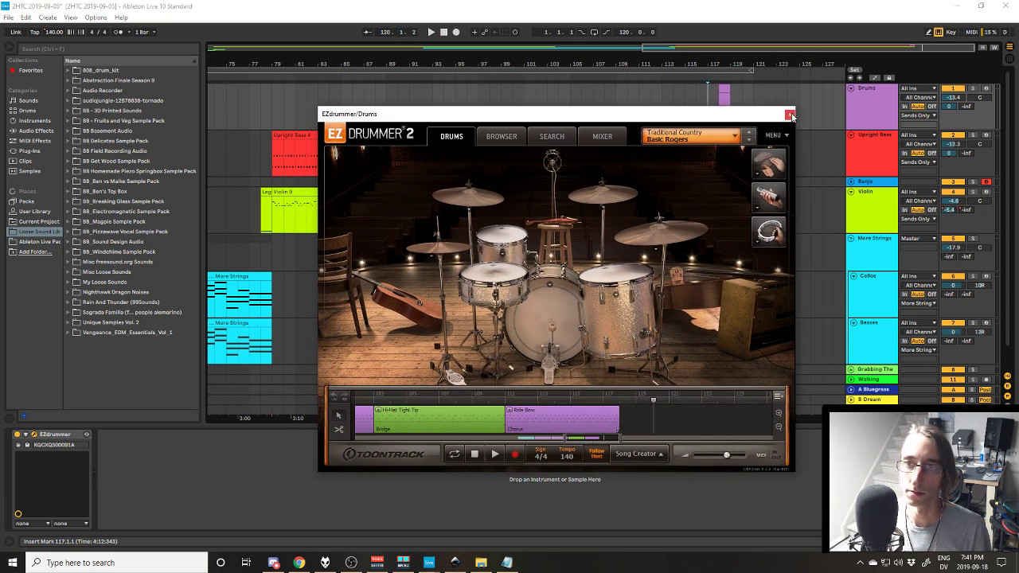
{"action": "left_click", "coordinate": [795, 108]}
{"action": "left_click", "coordinate": [742, 110]}
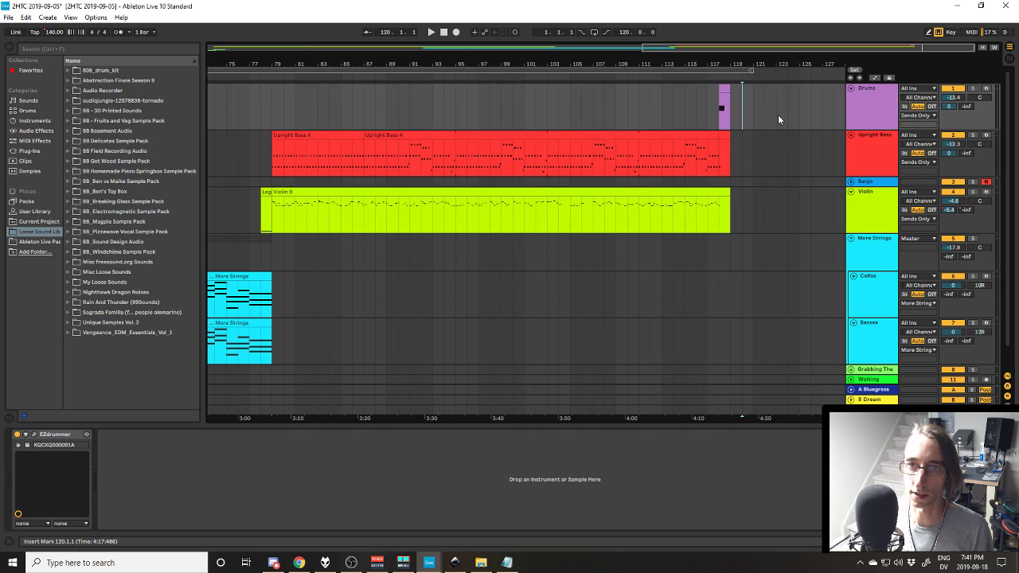
Step: Fold the Upright Bass, Violin, Cellos, Basses, More Strings and Drums tracks, and unfold the Master track
{"action": "left_click", "coordinate": [851, 135]}
{"action": "left_click", "coordinate": [850, 154]}
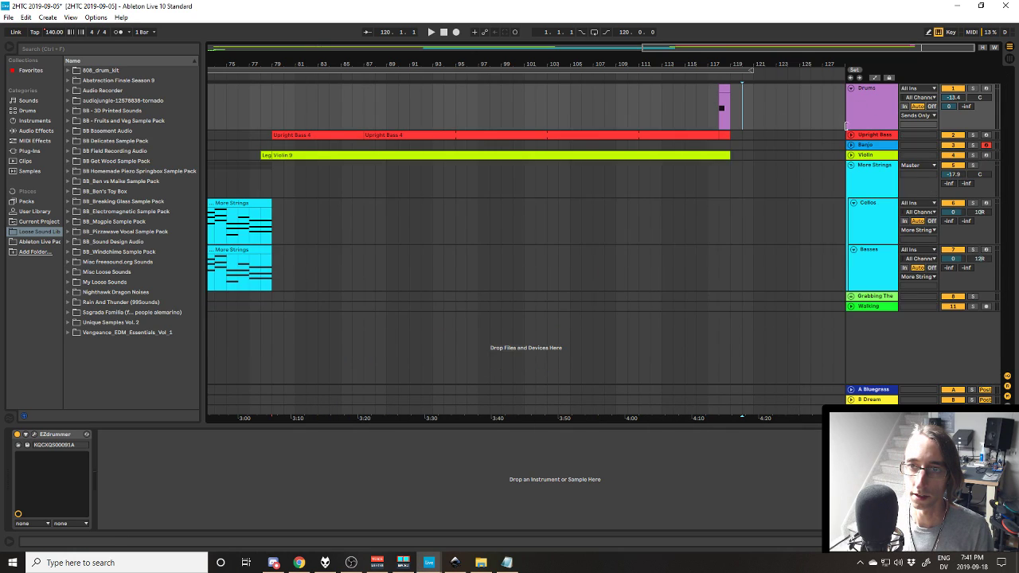
{"action": "left_click", "coordinate": [852, 203]}
{"action": "left_click", "coordinate": [852, 214]}
{"action": "left_click", "coordinate": [851, 165]}
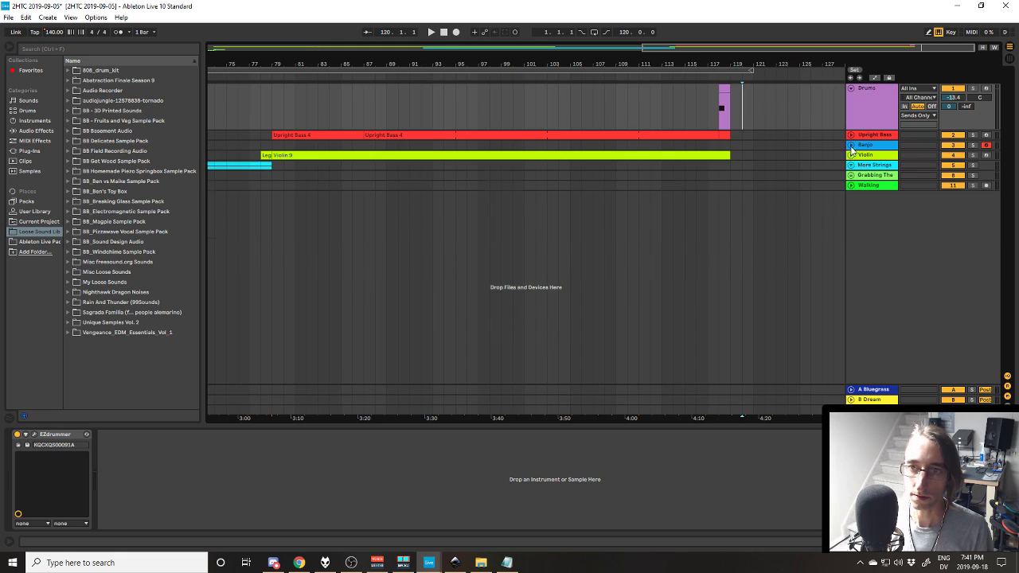
{"action": "left_click", "coordinate": [850, 88]}
{"action": "left_click", "coordinate": [851, 400]}
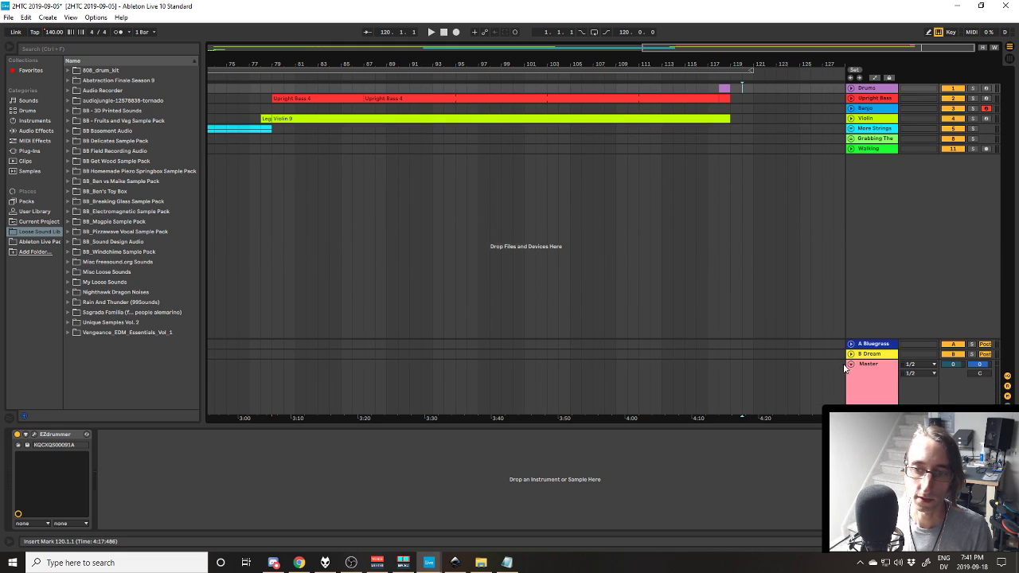
Step: Show the Master track's Utility Gain automation and play its closing fade-out from bar 119
{"action": "left_click", "coordinate": [872, 371]}
{"action": "left_click", "coordinate": [875, 77]}
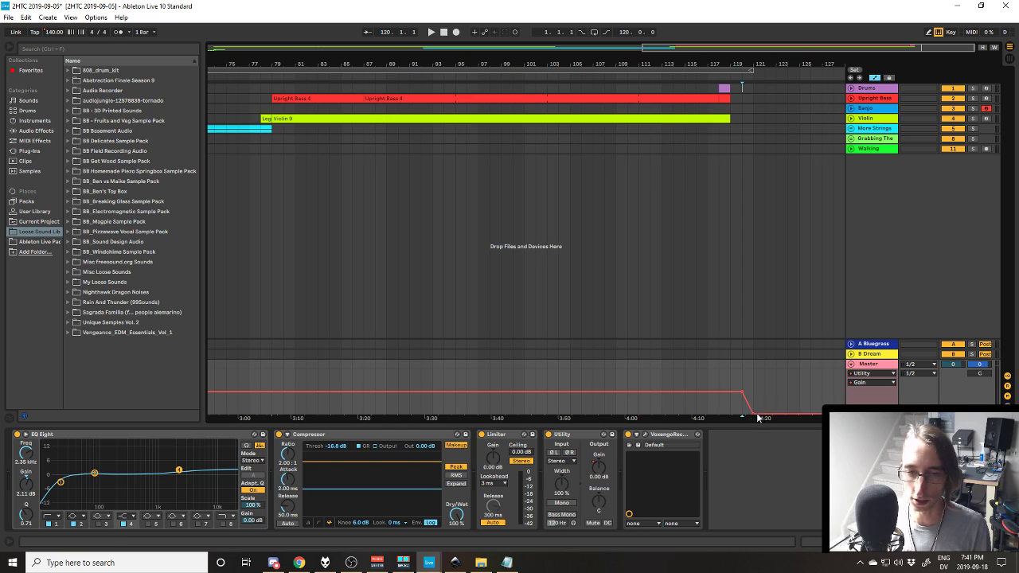
{"action": "left_click", "coordinate": [728, 417]}
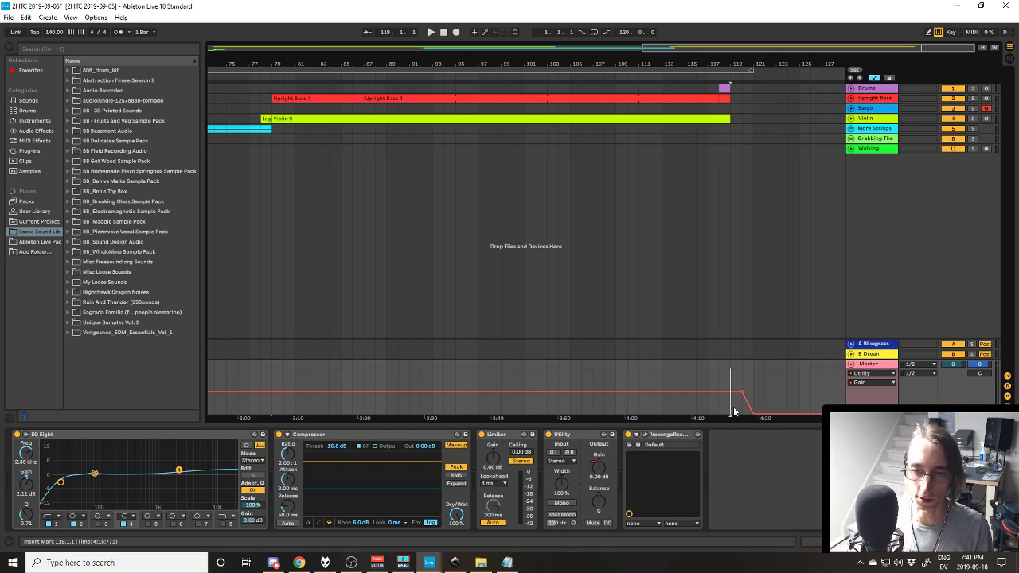
{"action": "key", "text": "space"}
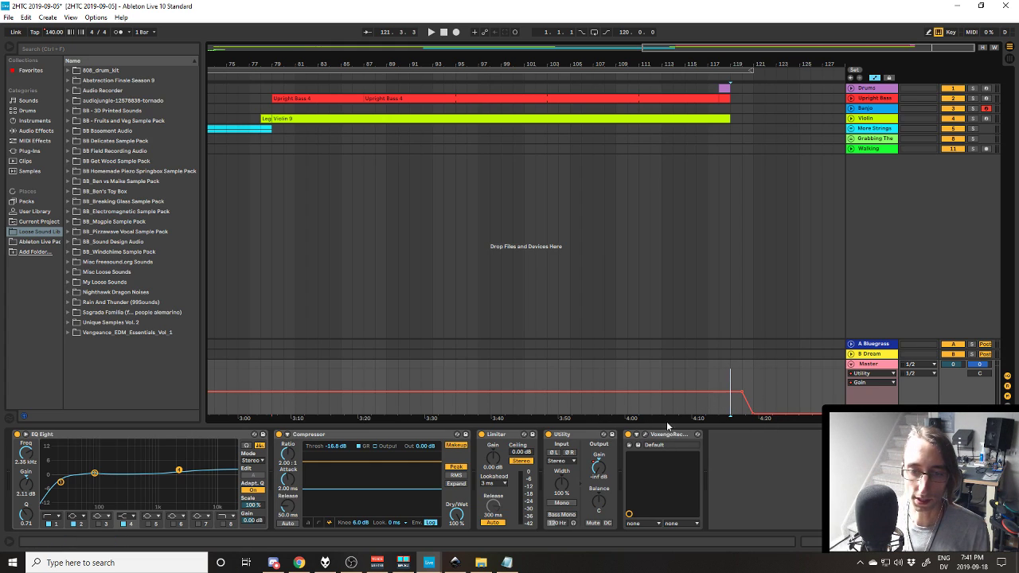
Step: Switch to Inkscape and replace the "(Name Required)" title text with "The Magical Saw Bow"
{"action": "left_click_drag", "start_coordinate": [665, 418], "coordinate": [1016, 418]}
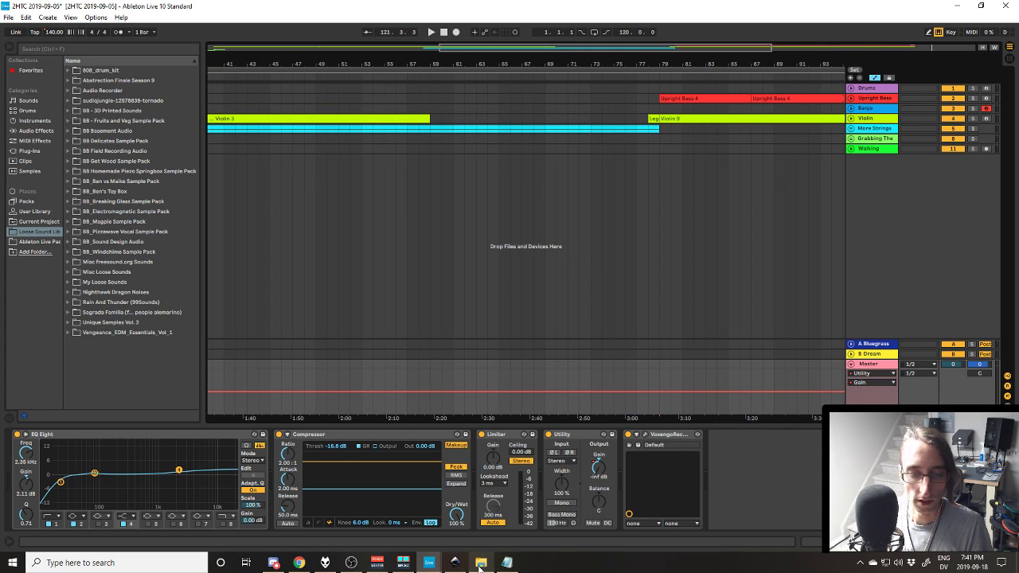
{"action": "left_click", "coordinate": [454, 562]}
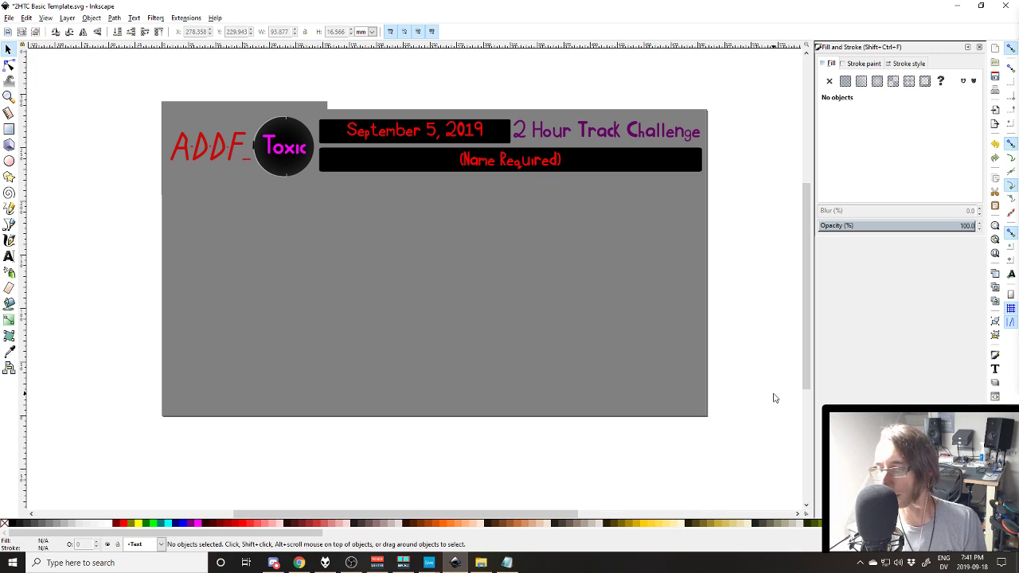
{"action": "double_click", "coordinate": [527, 164]}
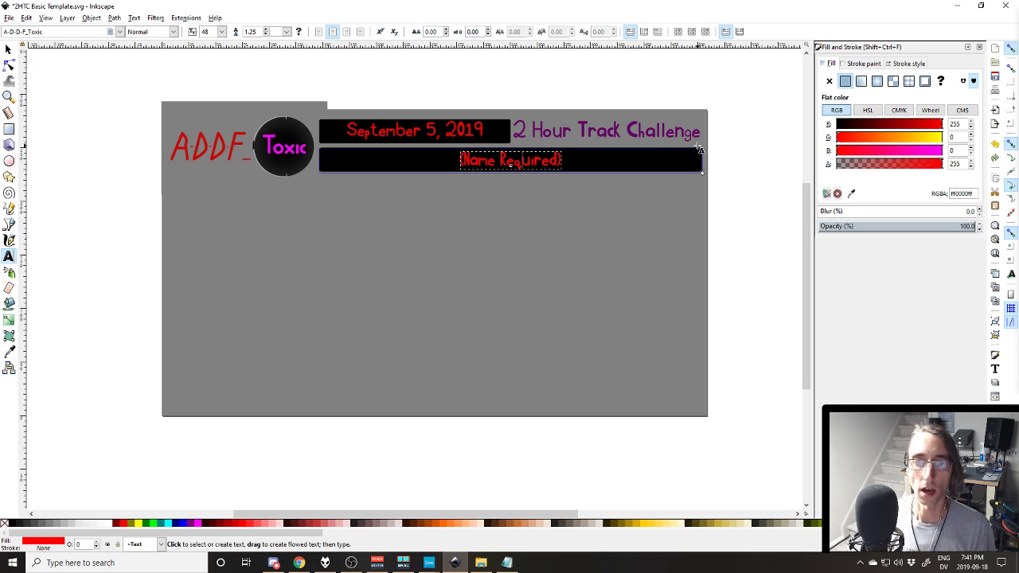
{"action": "key", "text": "ctrl+a"}
{"action": "key", "text": "BackSpace"}
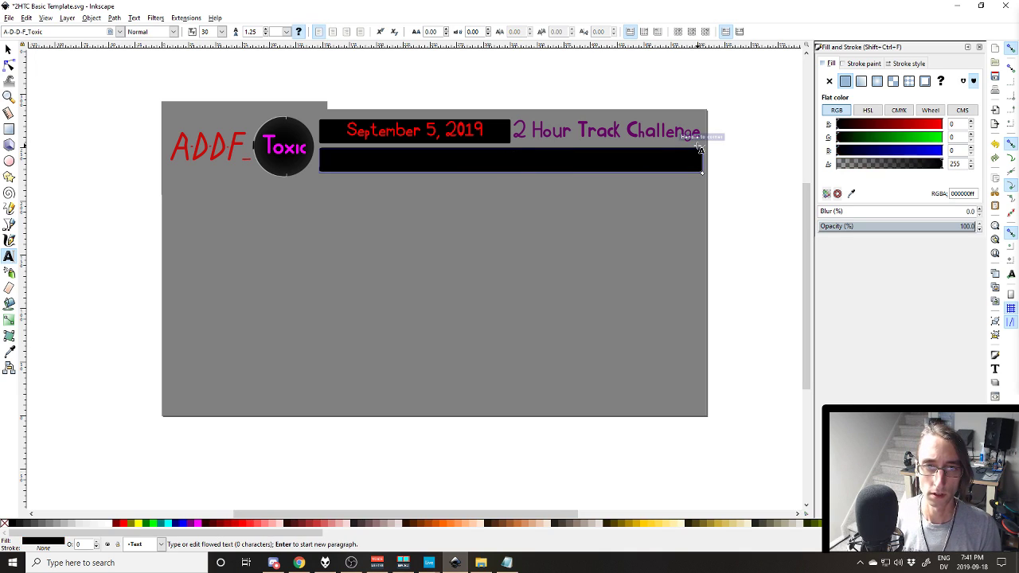
{"action": "type", "text": "THe"}
{"action": "key", "text": "BackSpace"}
{"action": "key", "text": "BackSpace"}
{"action": "key", "text": "BackSpace"}
{"action": "type", "text": "he Magi"}
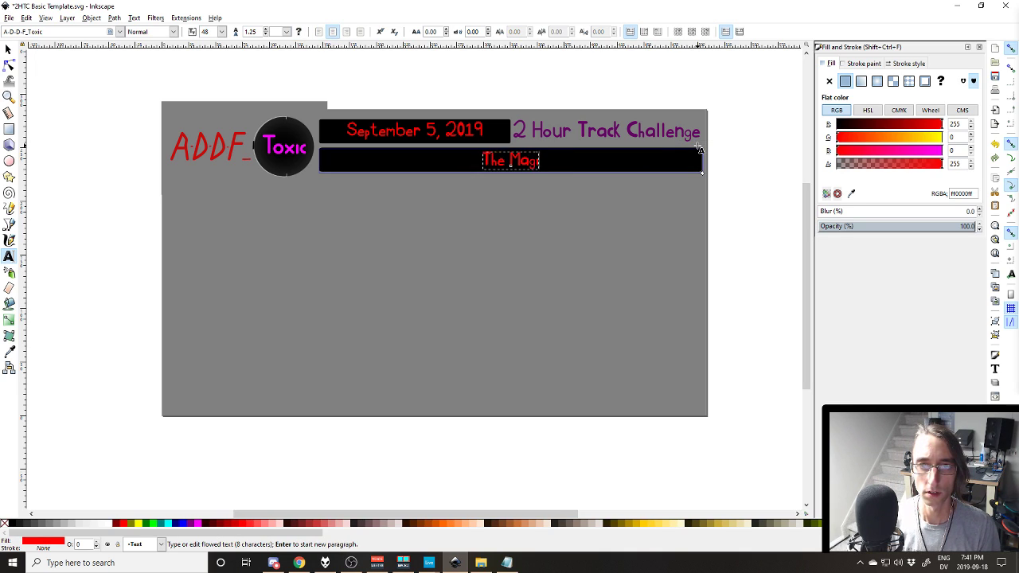
{"action": "type", "text": "cal Saw "}
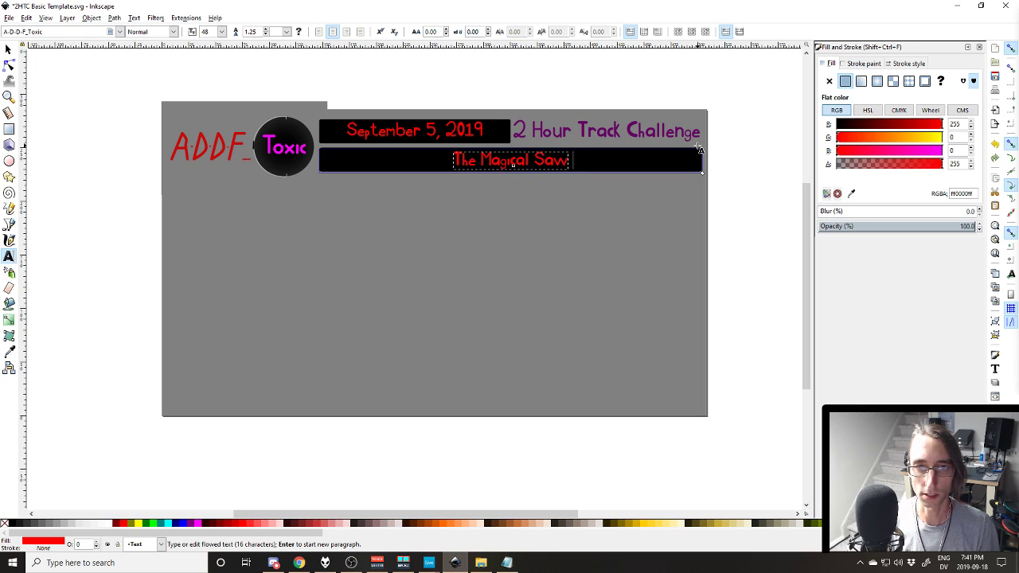
{"action": "type", "text": "bow"}
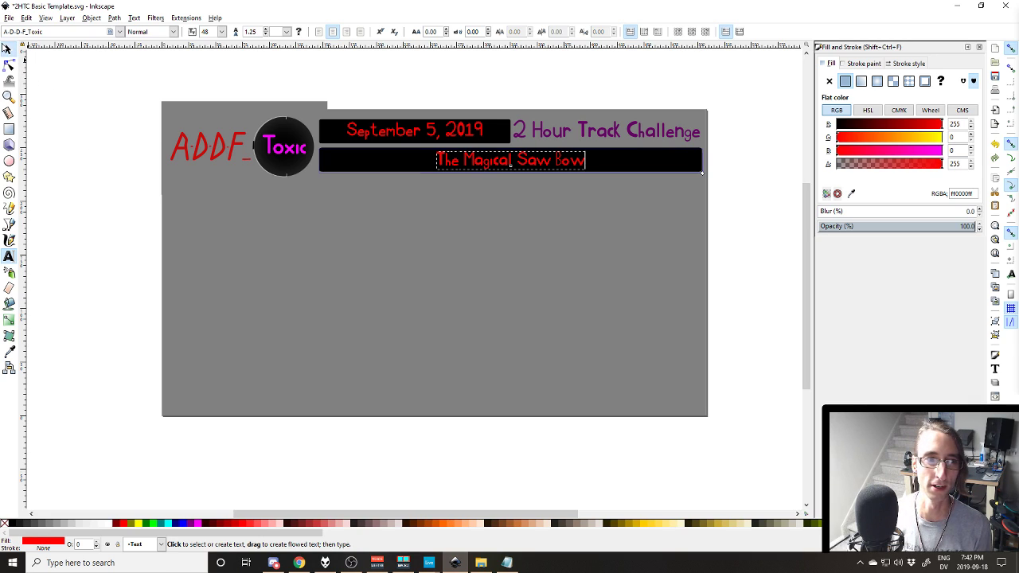
{"action": "left_click", "coordinate": [8, 49]}
{"action": "key", "text": "Escape"}
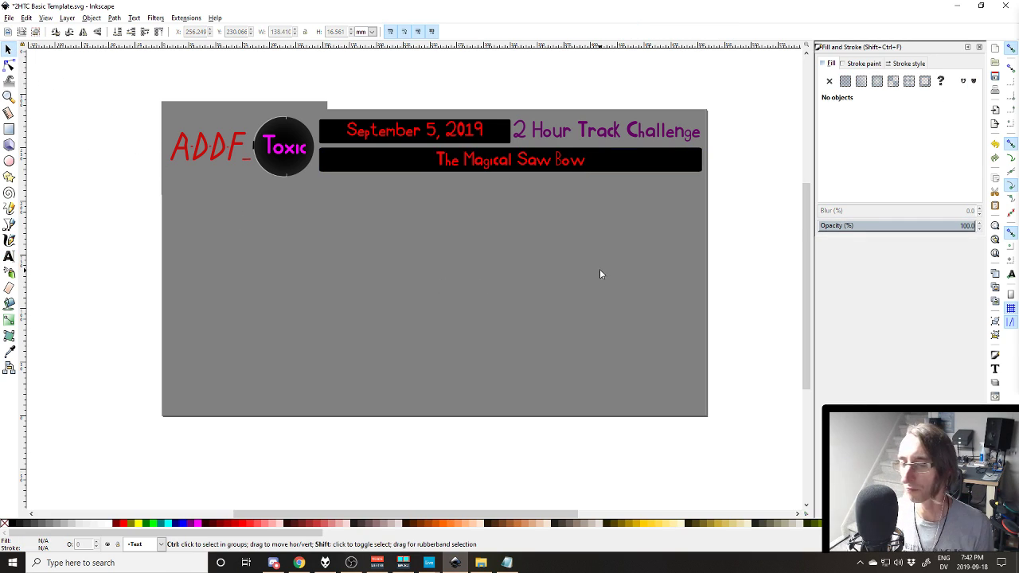
Step: Export the page as Backing.png in the 2019-09-05 Video folder, closing the export dialog when complete
{"action": "key", "text": "shift+ctrl+e"}
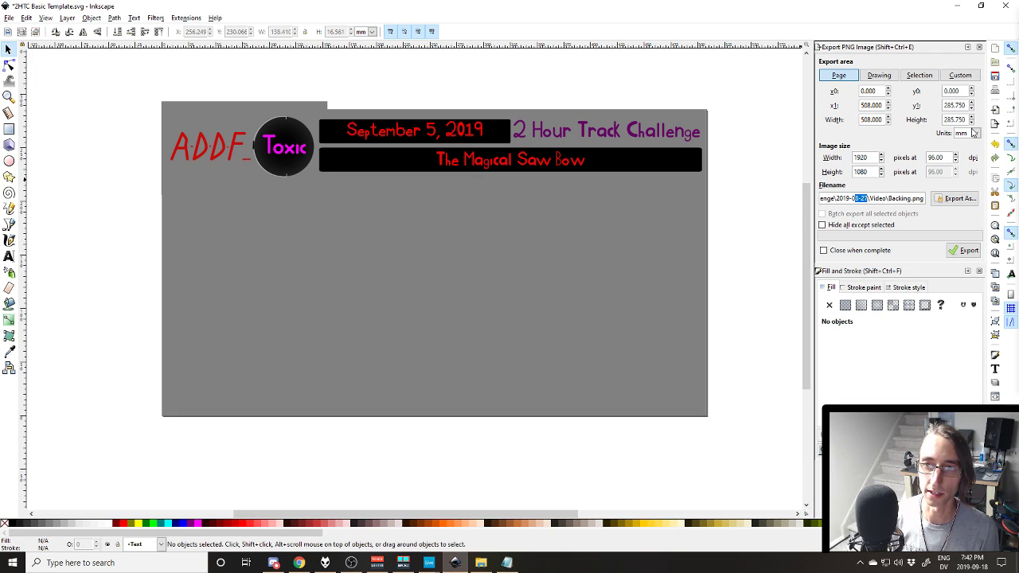
{"action": "type", "text": "9-09"}
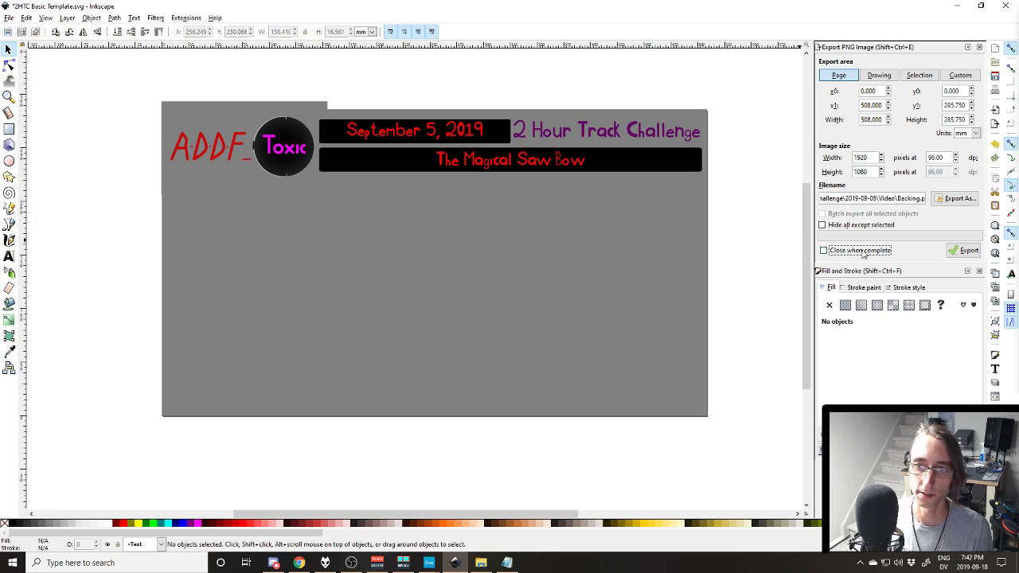
{"action": "left_click", "coordinate": [823, 250]}
{"action": "left_click", "coordinate": [962, 250]}
Step: Switch to Visualizer Script.txt in Notepad and copy the entire ffmpeg command
{"action": "left_click", "coordinate": [507, 563]}
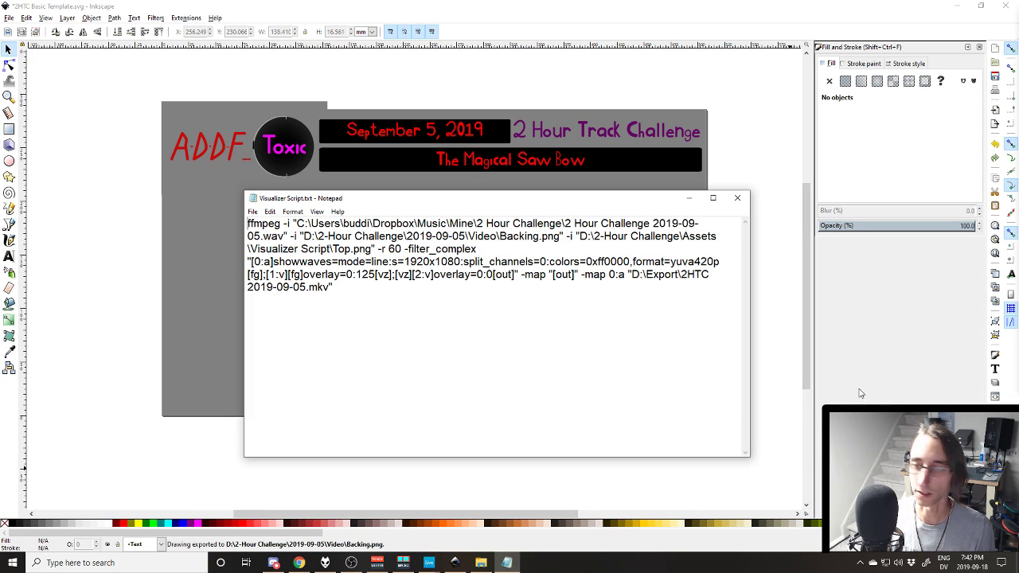
{"action": "key", "text": "ctrl+a"}
{"action": "key", "text": "ctrl+c"}
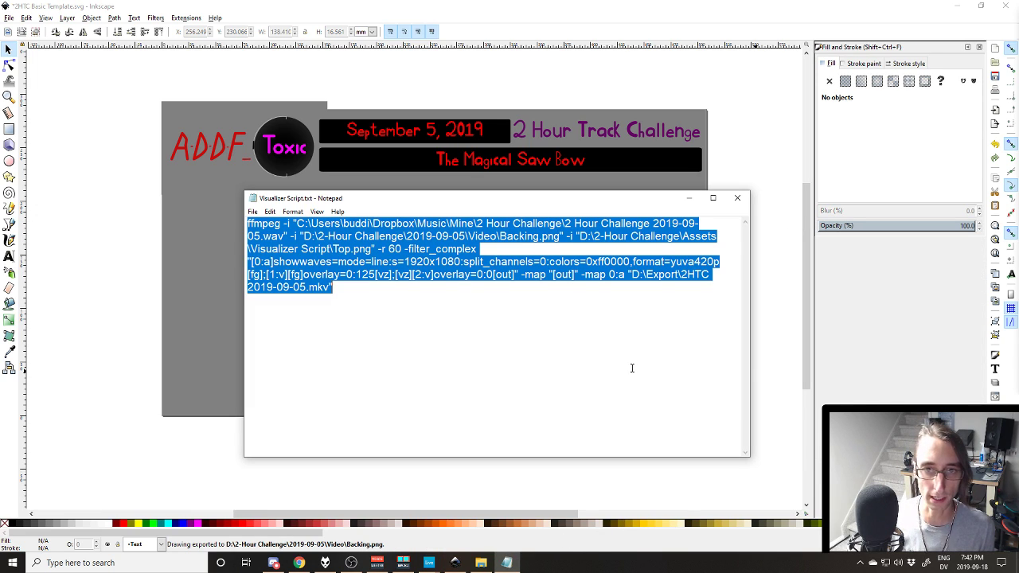
Step: Open a Command Prompt and run the copied ffmpeg command to render 2HTC 2019-09-05.mkv
{"action": "key", "text": "super"}
{"action": "type", "text": "c"}
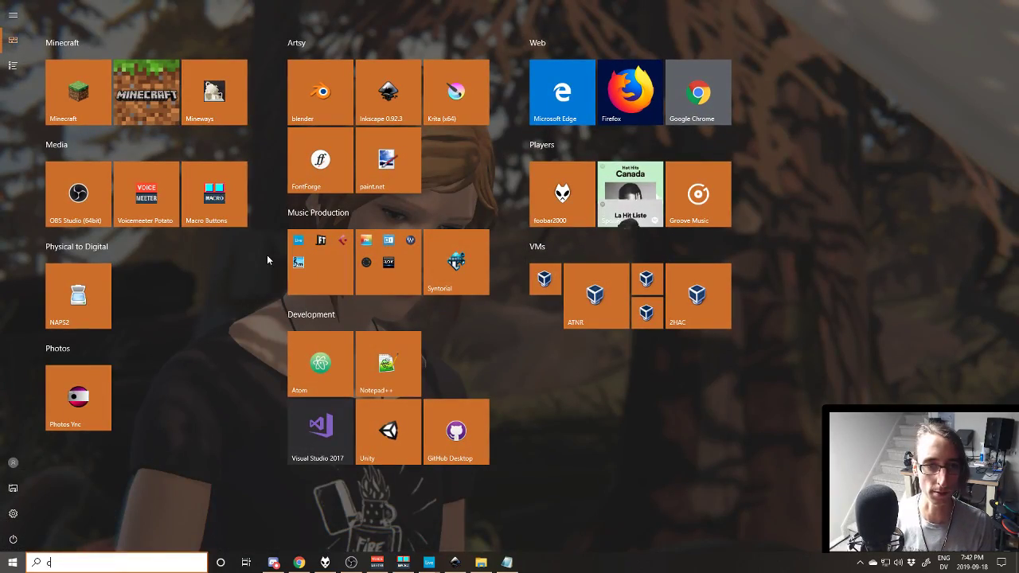
{"action": "type", "text": "md"}
{"action": "key", "text": "Return"}
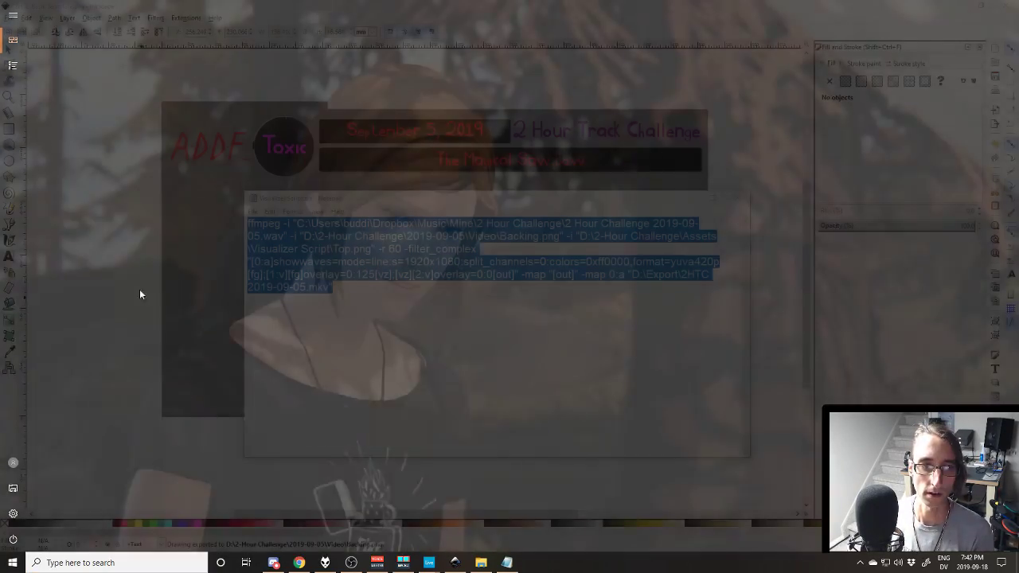
{"action": "key", "text": "ctrl+v"}
{"action": "key", "text": "Return"}
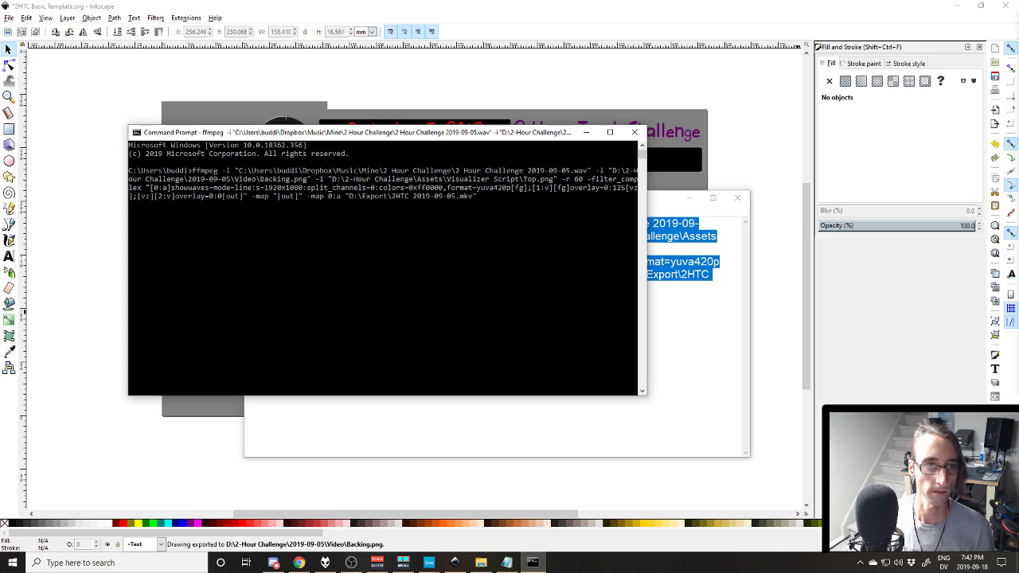
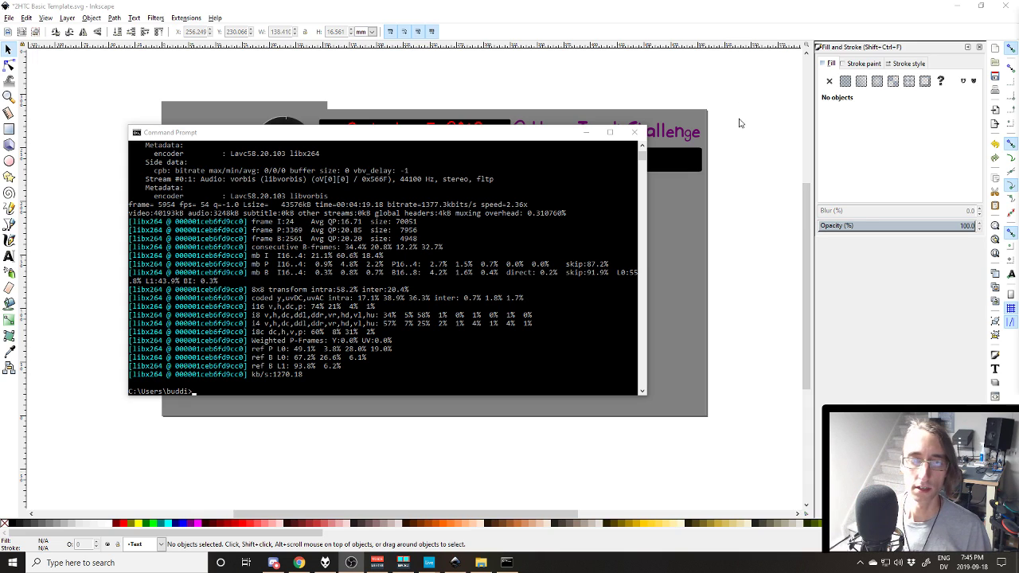
Step: Close the Command Prompt session with the exit command
{"action": "left_click", "coordinate": [500, 225]}
{"action": "type", "text": "exit"}
{"action": "key", "text": "Return"}
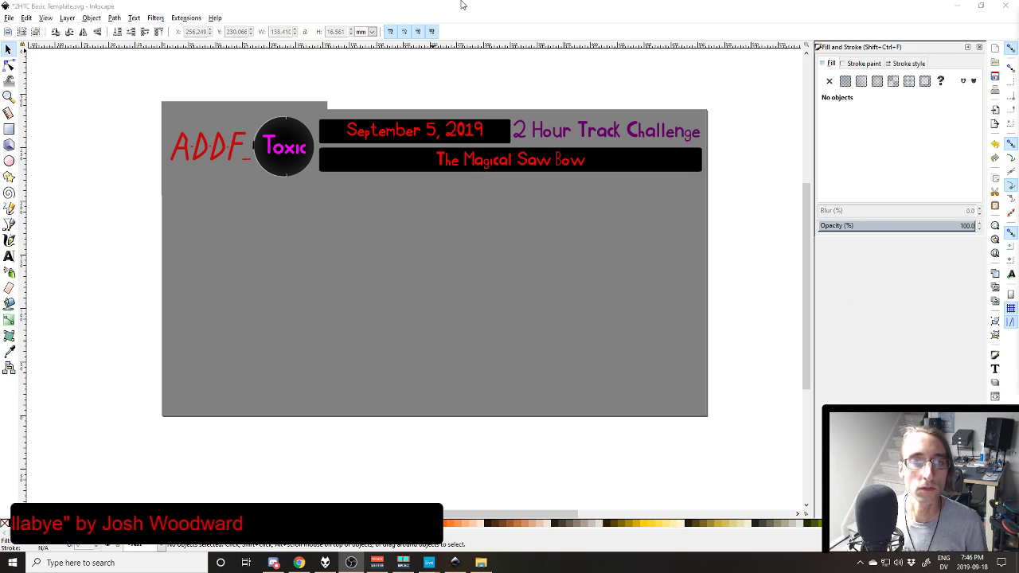
Step: Close 2HTC Basic Template.svg in Inkscape and save its changes
{"action": "left_click", "coordinate": [462, 4]}
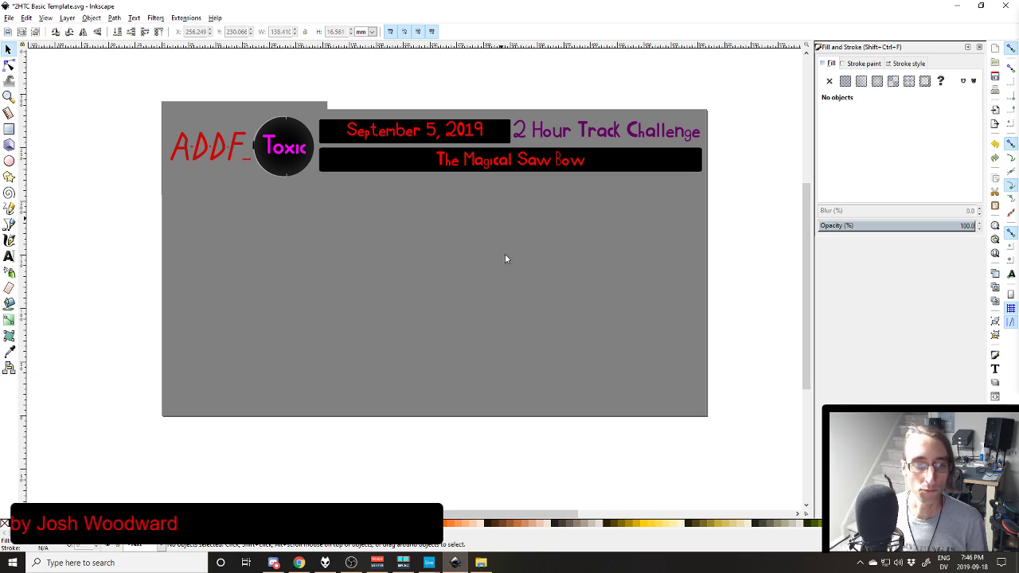
{"action": "left_click", "coordinate": [489, 562]}
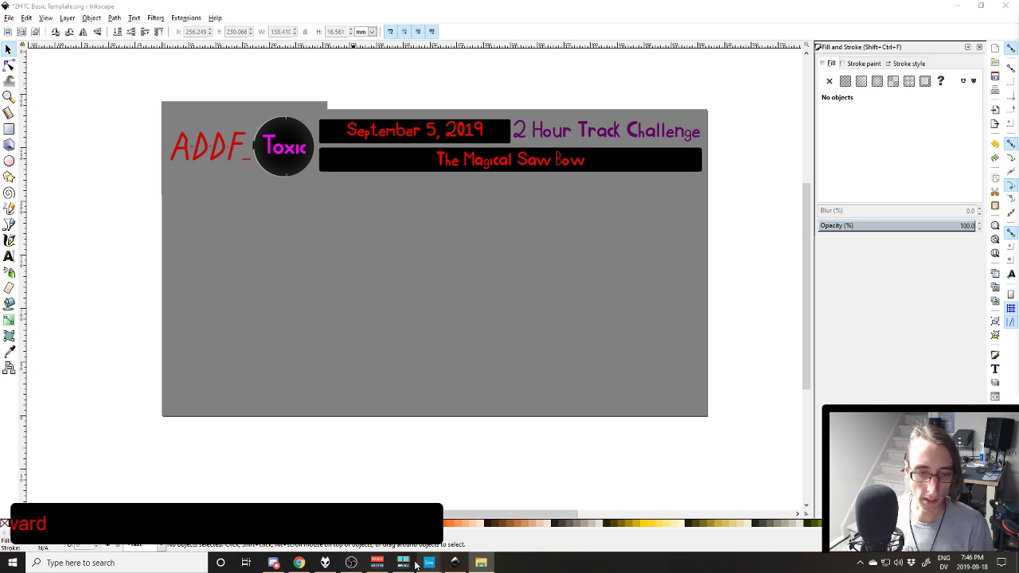
{"action": "left_click", "coordinate": [569, 6]}
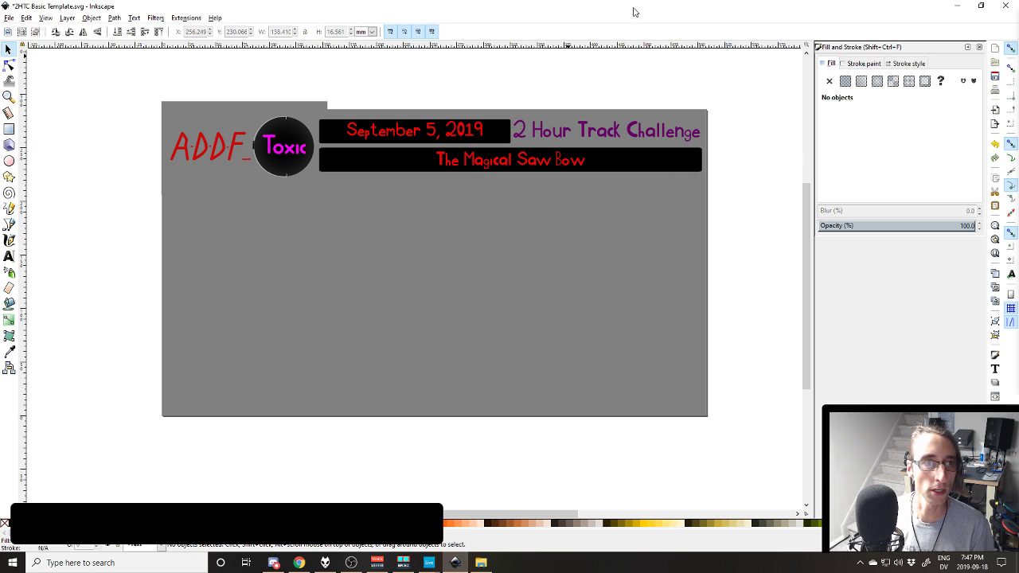
{"action": "left_click", "coordinate": [1003, 6]}
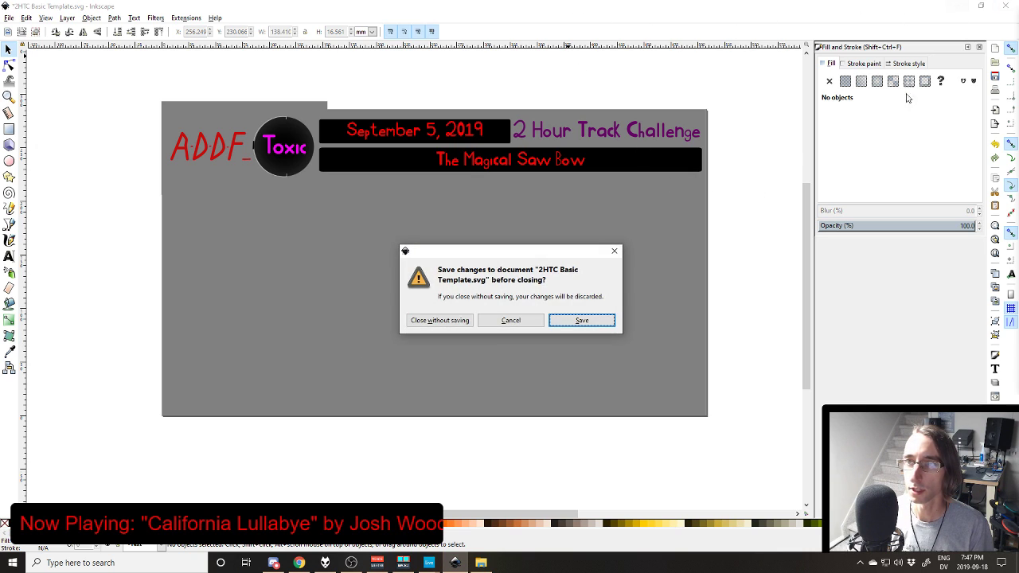
{"action": "left_click", "coordinate": [575, 320]}
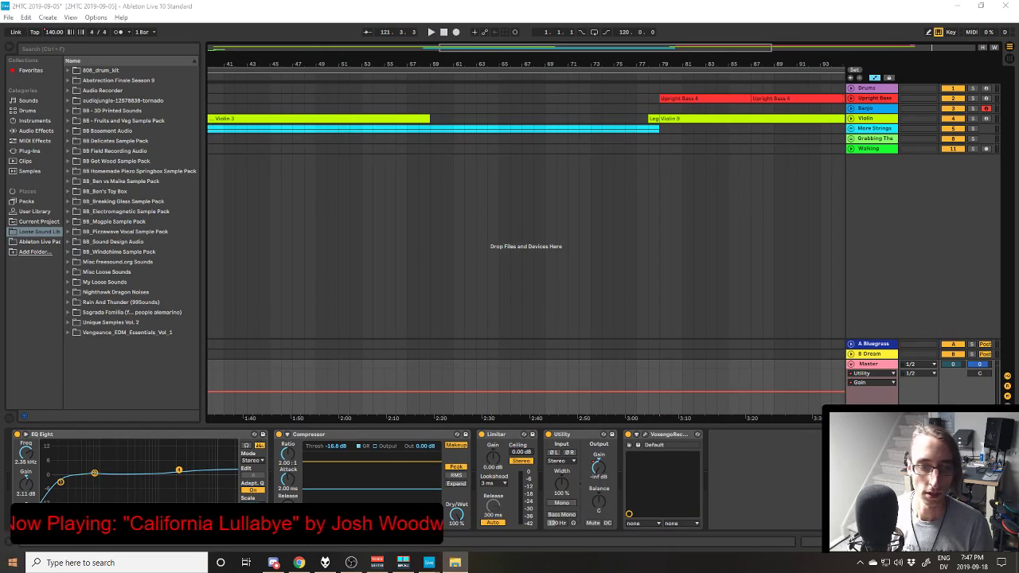
Step: Start Inkscape again and close the floating Layers dialog
{"action": "key", "text": "super"}
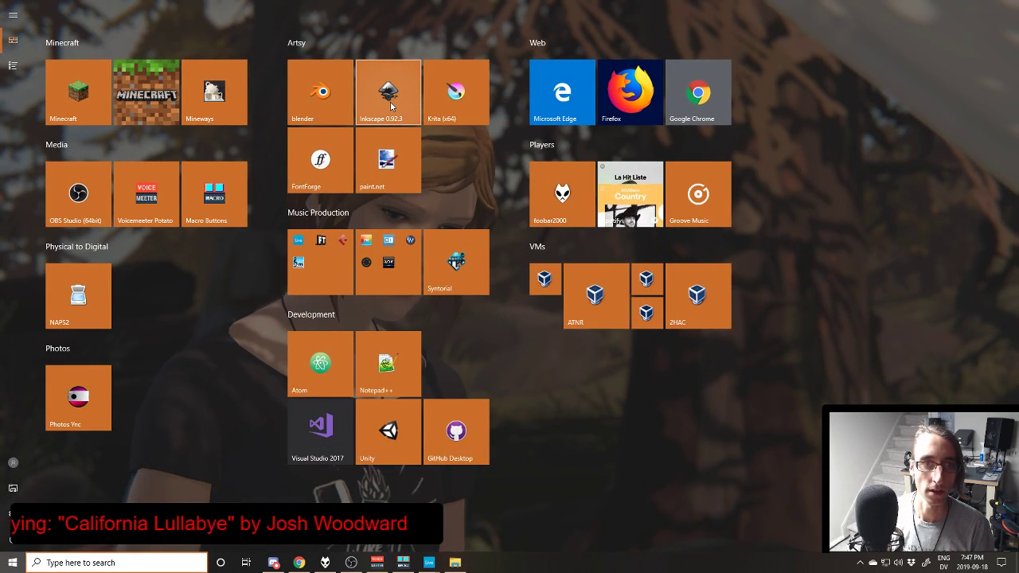
{"action": "left_click", "coordinate": [416, 97]}
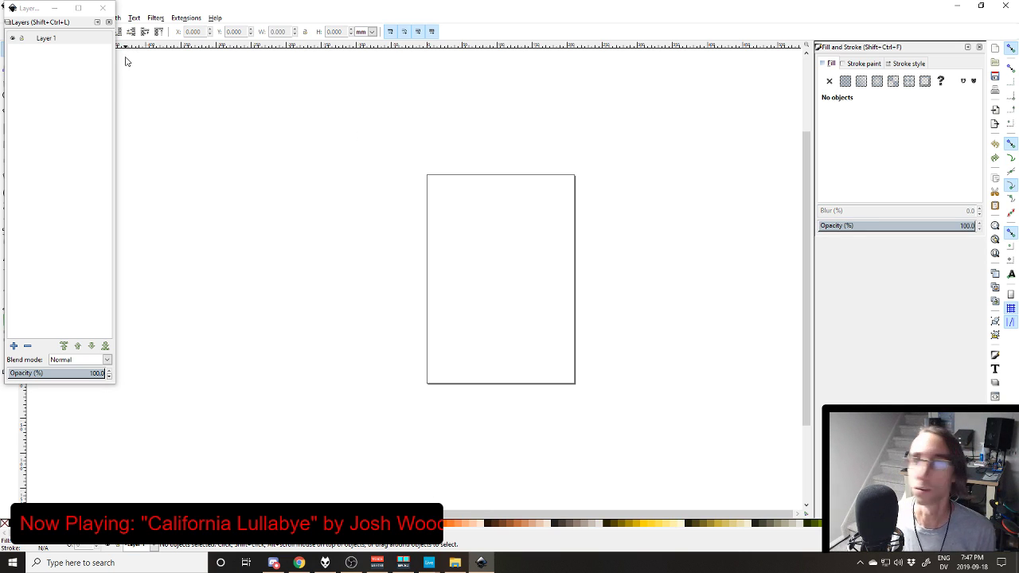
{"action": "left_click", "coordinate": [109, 21]}
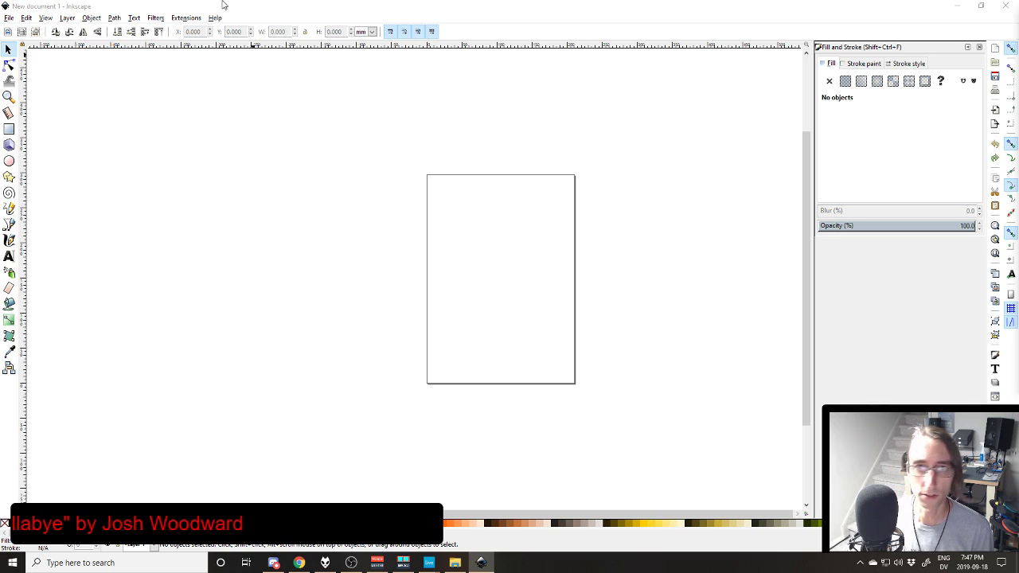
Step: Open the recent document 2HTC Premiere Thumbnail.svg
{"action": "left_click", "coordinate": [364, 4]}
{"action": "left_click", "coordinate": [9, 17]}
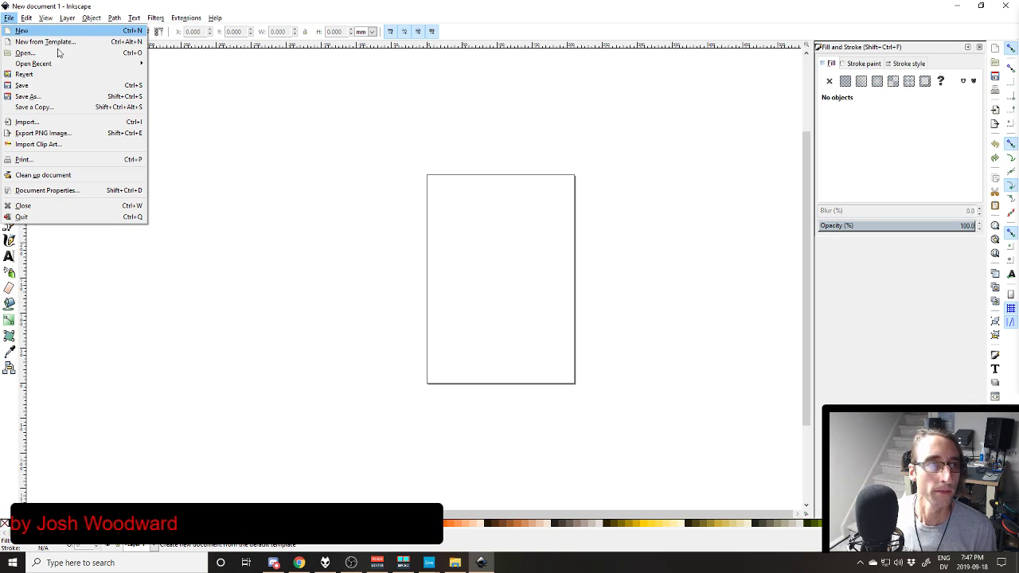
{"action": "mouse_move", "coordinate": [114, 17]}
{"action": "mouse_move", "coordinate": [155, 17]}
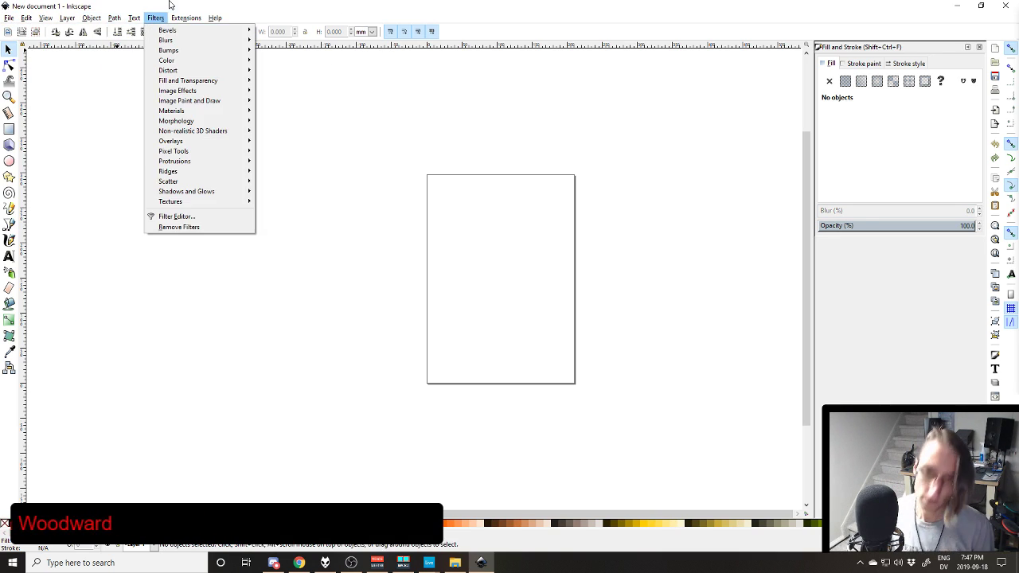
{"action": "mouse_move", "coordinate": [8, 17]}
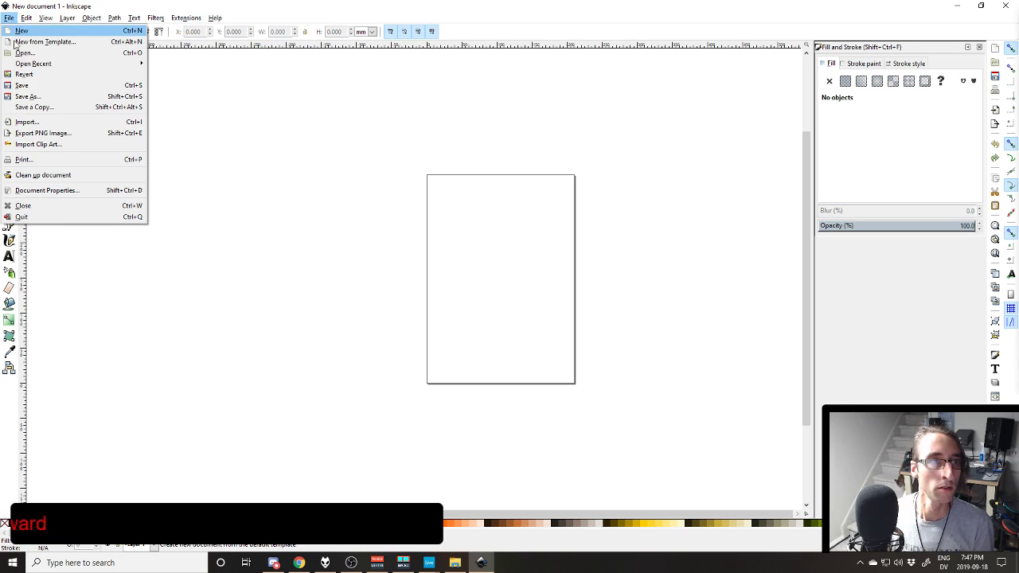
{"action": "mouse_move", "coordinate": [61, 67]}
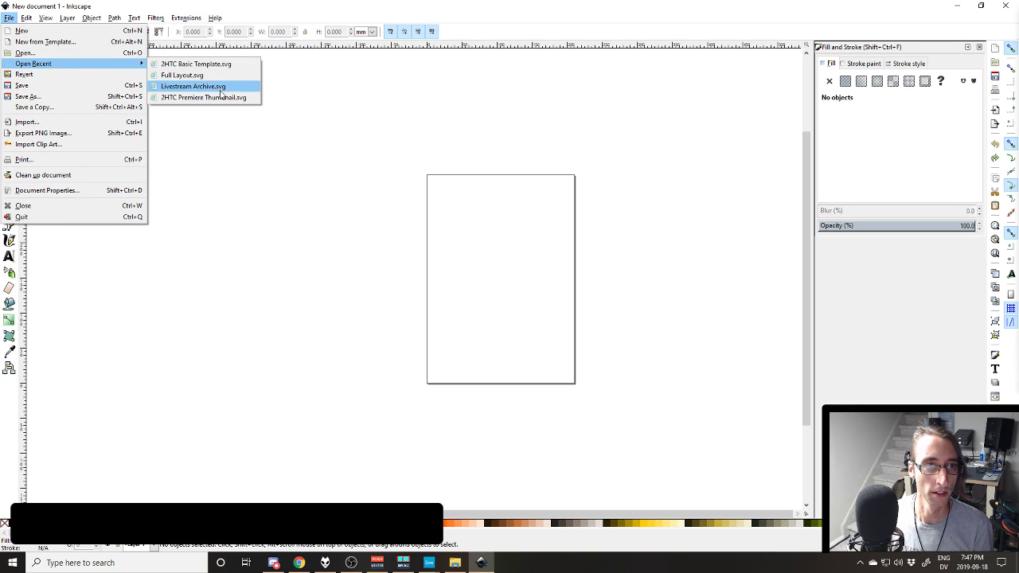
{"action": "left_click", "coordinate": [215, 97]}
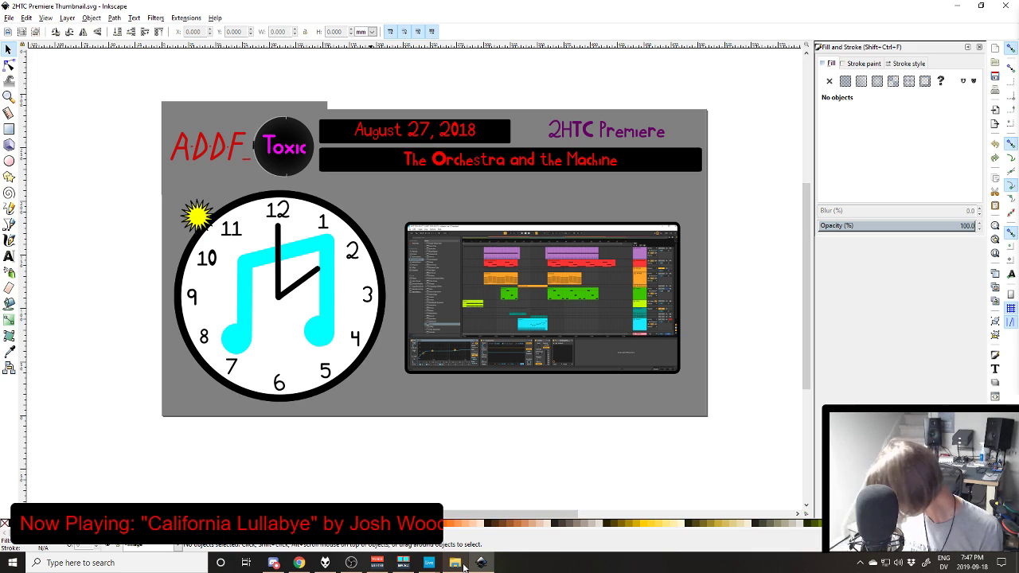
{"action": "mouse_move", "coordinate": [464, 566]}
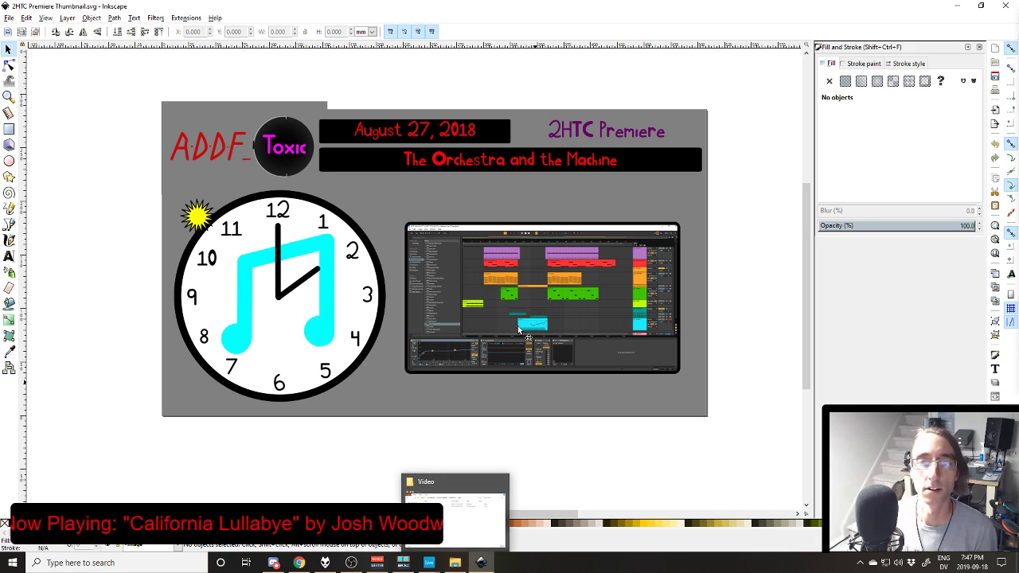
{"action": "left_click", "coordinate": [587, 159]}
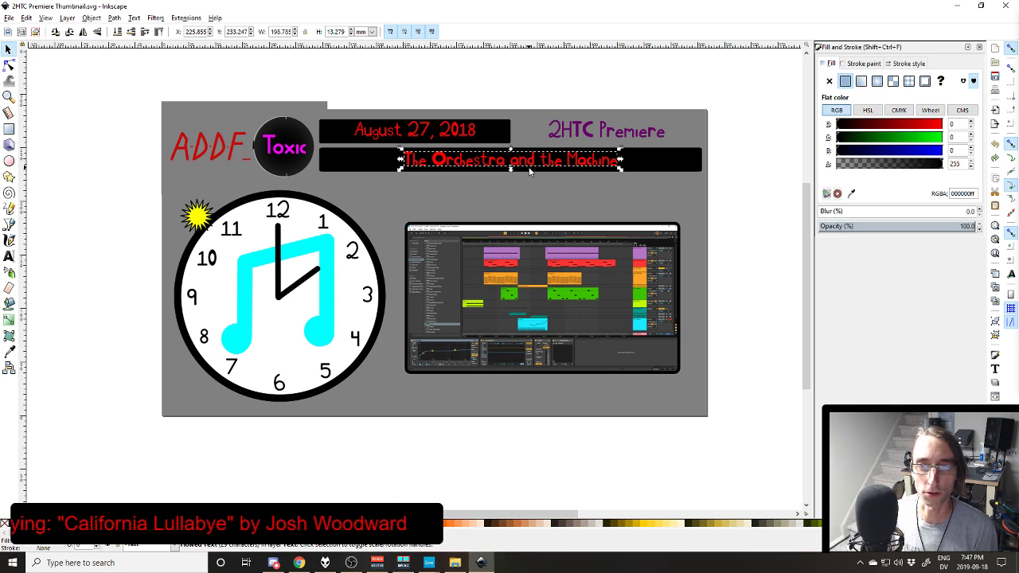
{"action": "double_click", "coordinate": [586, 159]}
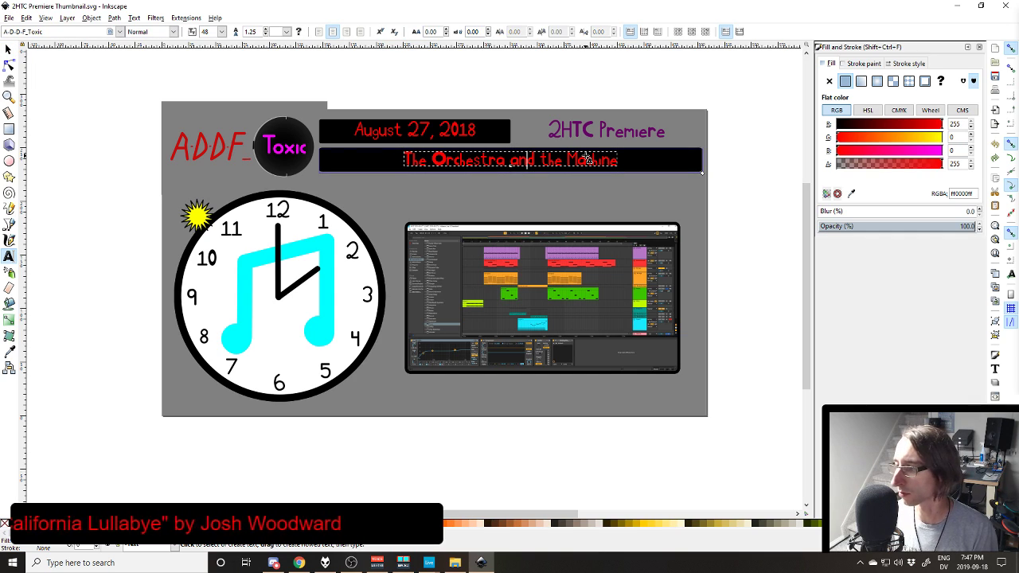
{"action": "key", "text": "ctrl+a"}
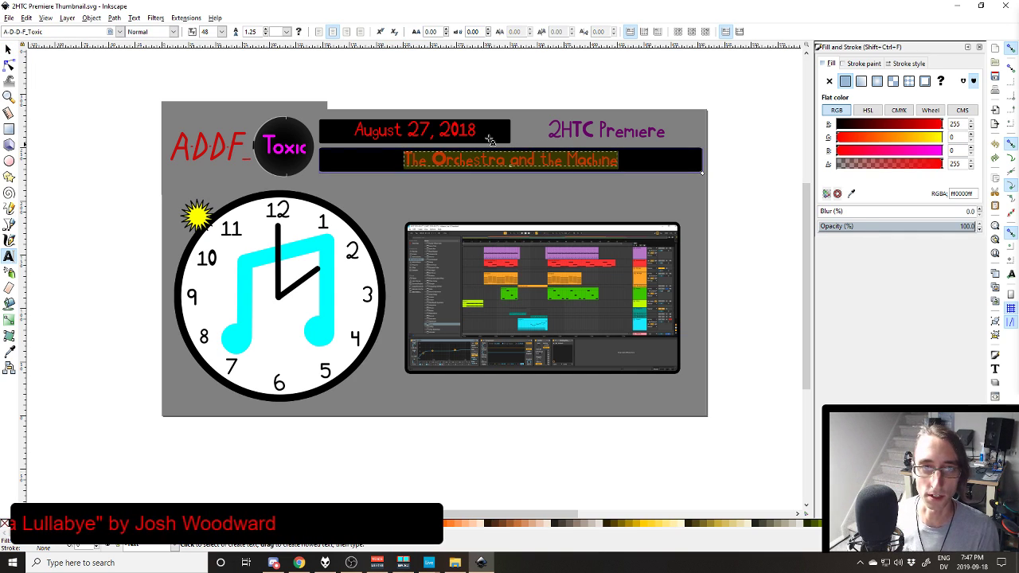
Step: Change the date text on the thumbnail to September 5, 2018
{"action": "left_click", "coordinate": [439, 128]}
{"action": "key", "text": "shift+Home"}
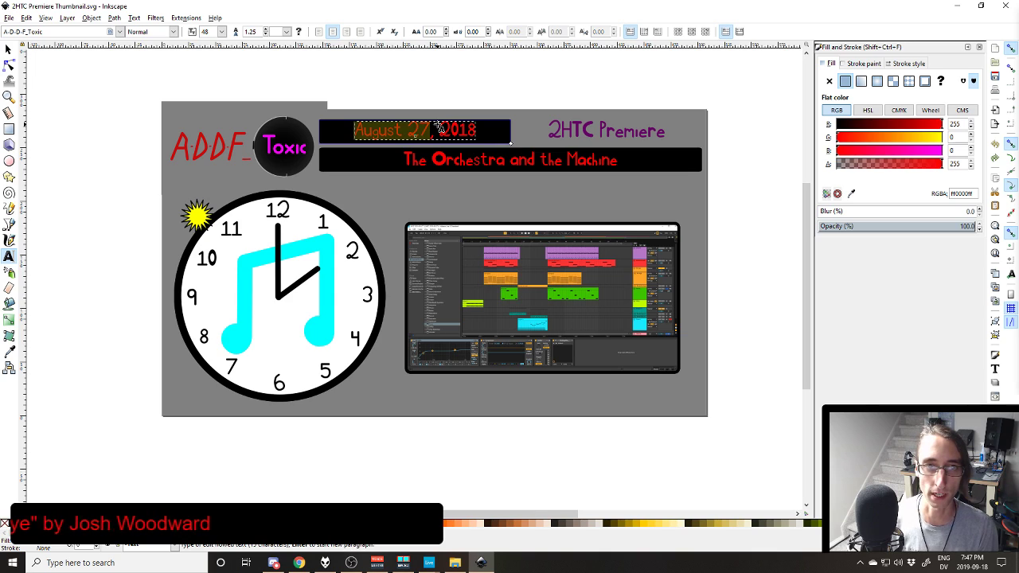
{"action": "type", "text": "September"}
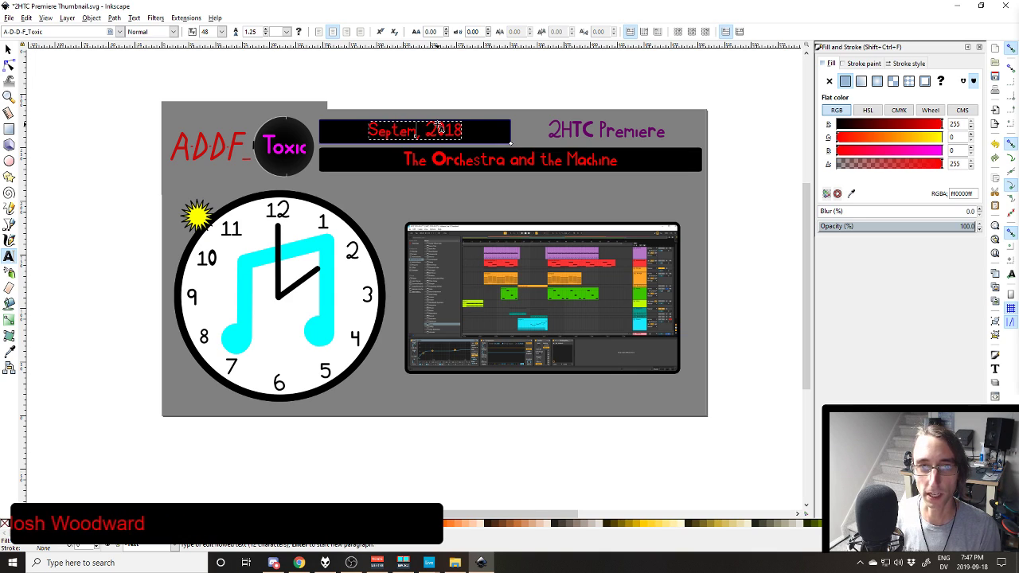
{"action": "key", "text": "Delete"}
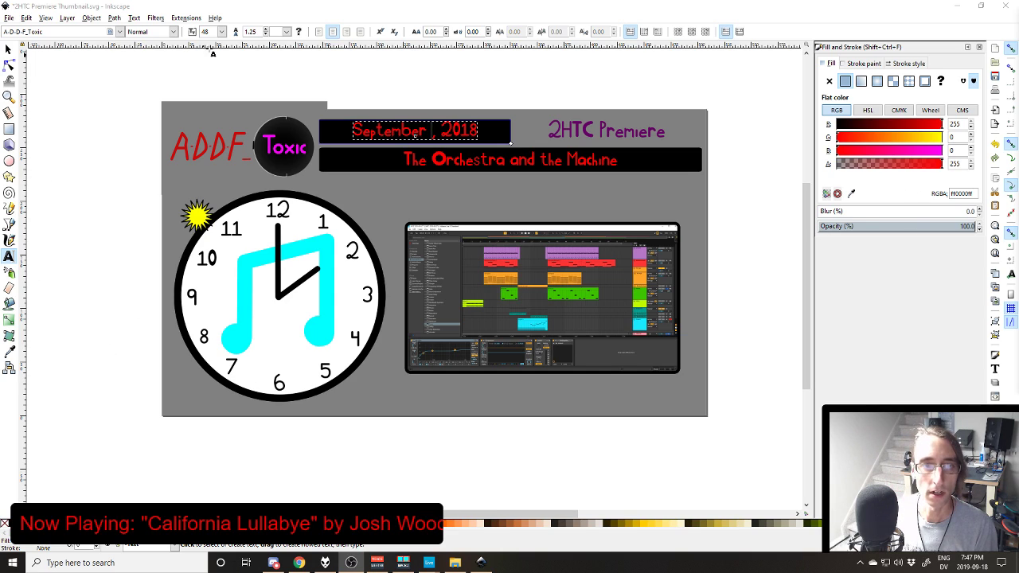
{"action": "left_click", "coordinate": [430, 133]}
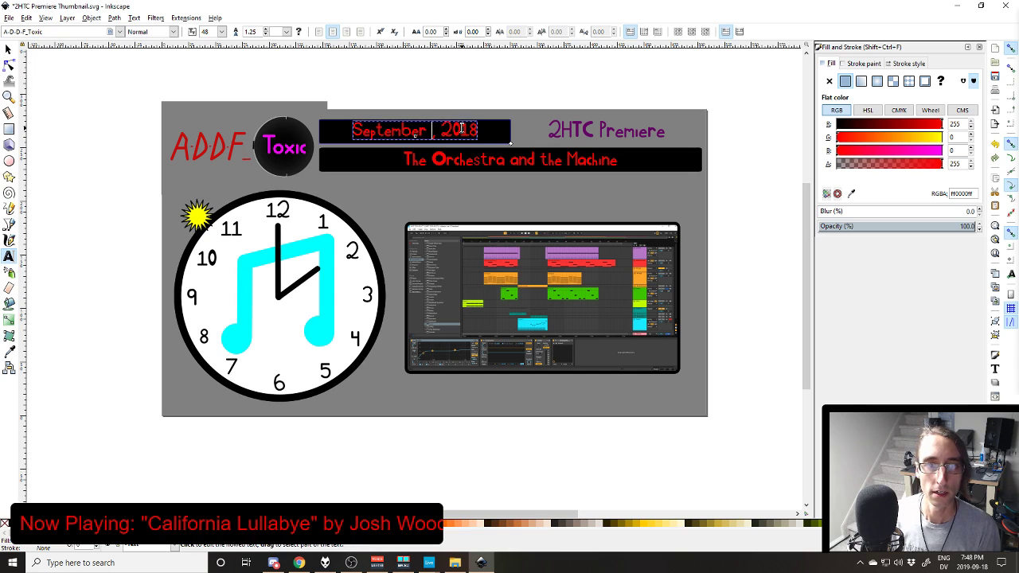
{"action": "type", "text": "5,"}
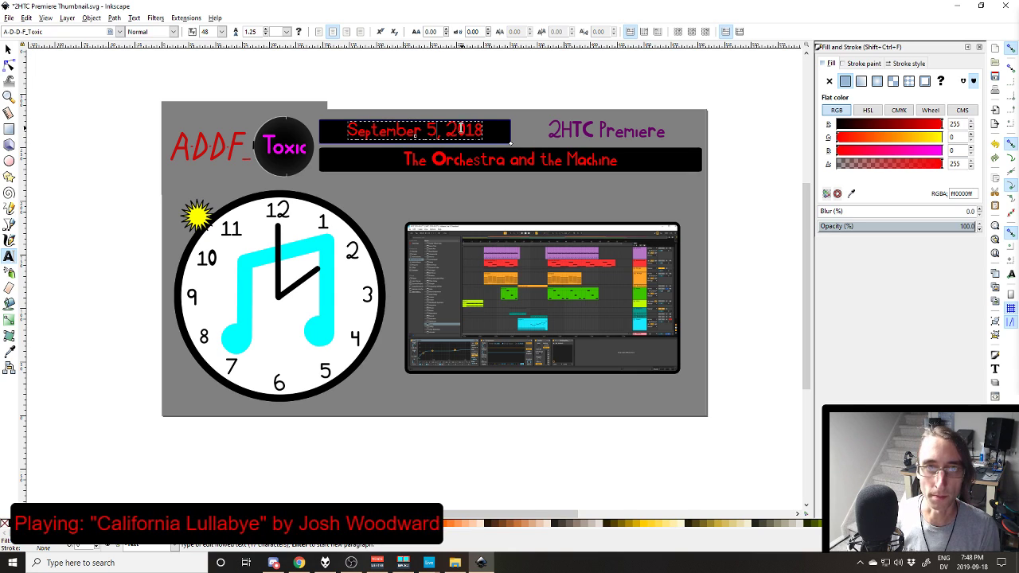
Step: Replace the track title on the thumbnail with The Magical Saw Bow and deselect the text
{"action": "triple_click", "coordinate": [482, 162]}
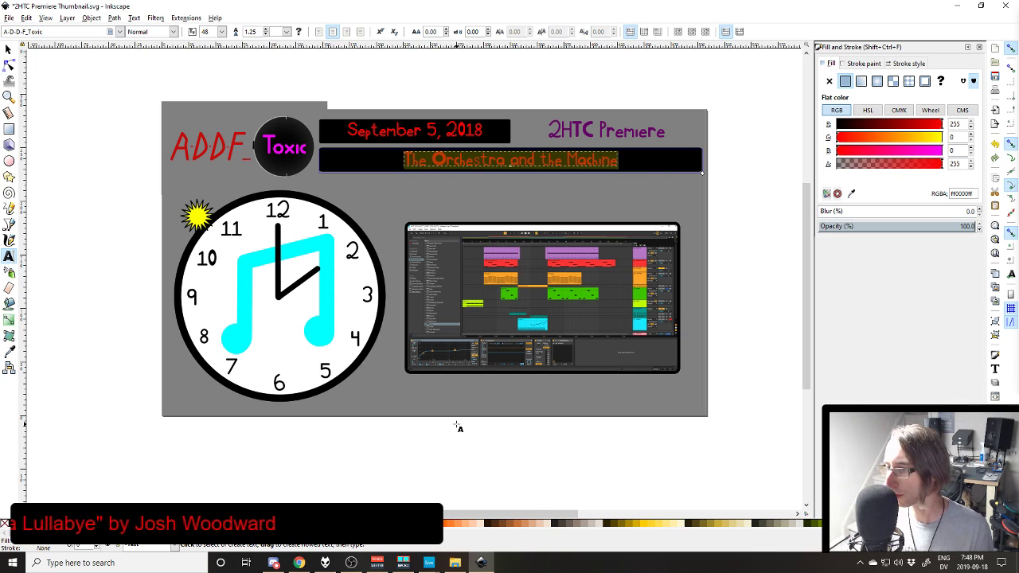
{"action": "type", "text": "Th"}
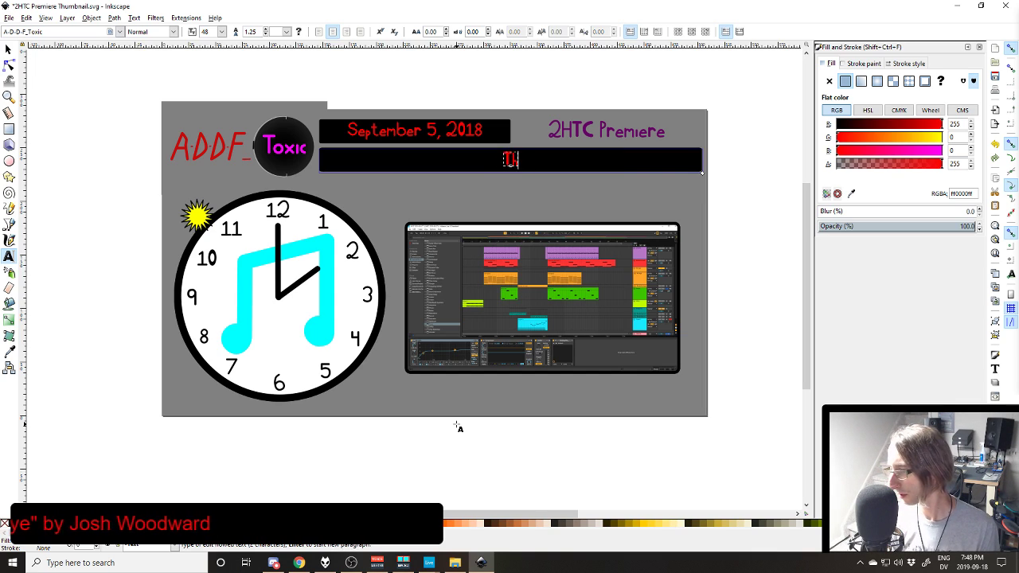
{"action": "type", "text": "e Magical Saw Bow"}
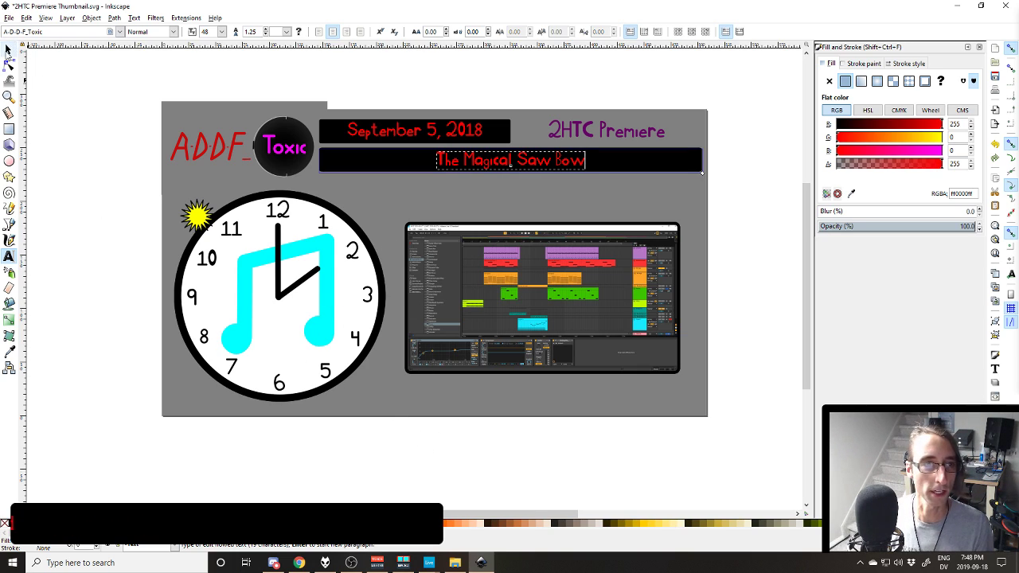
{"action": "left_click", "coordinate": [8, 49]}
{"action": "left_click", "coordinate": [114, 87]}
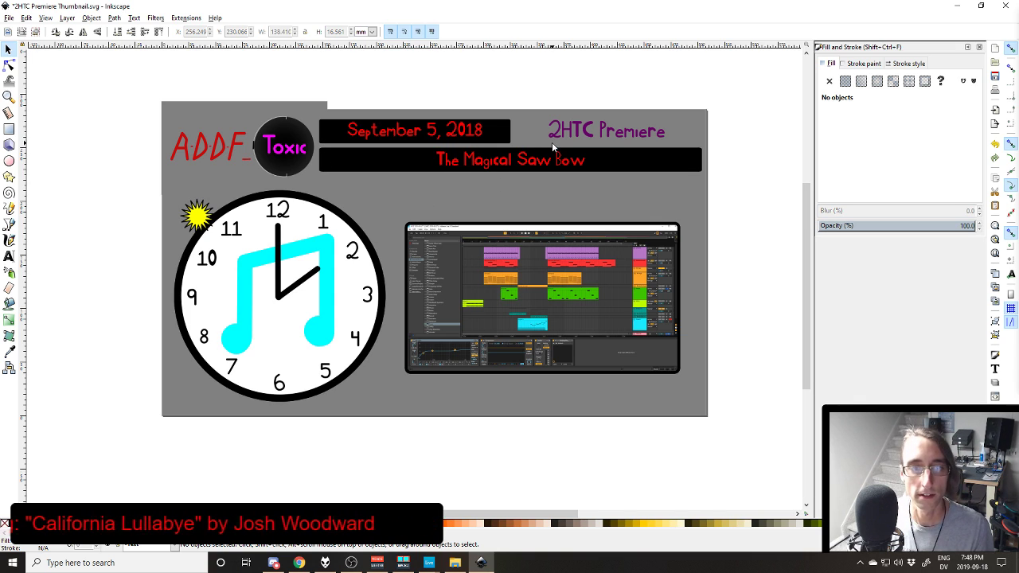
Step: Select the embedded screenshot, switch to the 2HTC 2019-09-05 set in Ableton Live, and hide automation and fold the Master track
{"action": "left_click", "coordinate": [545, 339]}
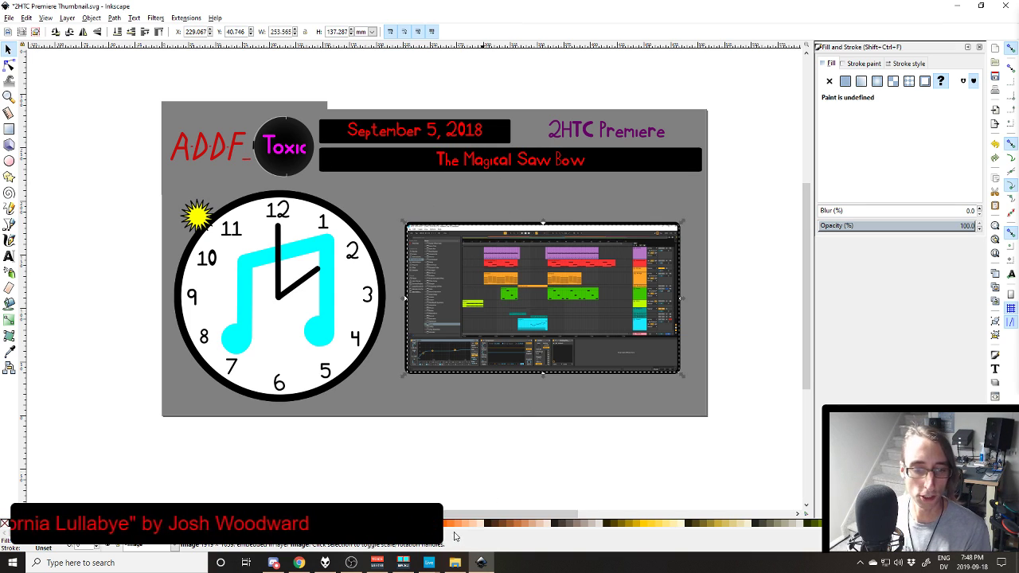
{"action": "mouse_move", "coordinate": [428, 563]}
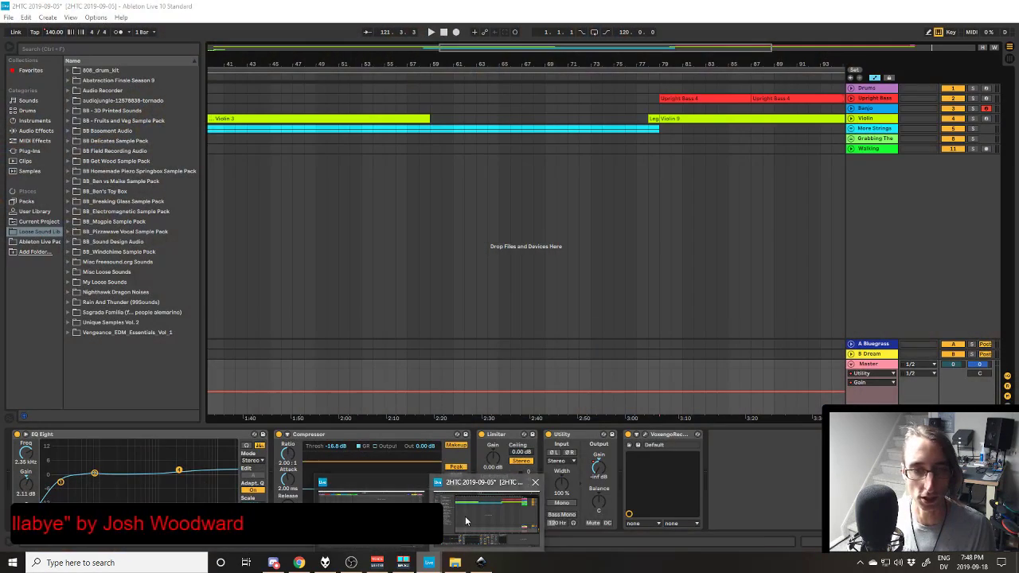
{"action": "left_click", "coordinate": [466, 521]}
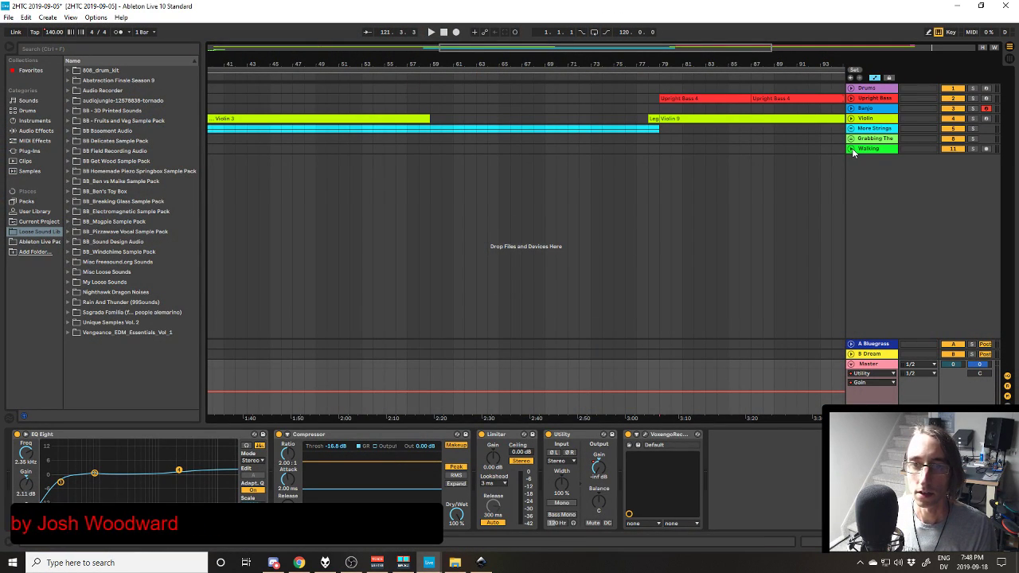
{"action": "left_click", "coordinate": [874, 77]}
{"action": "left_click", "coordinate": [851, 365]}
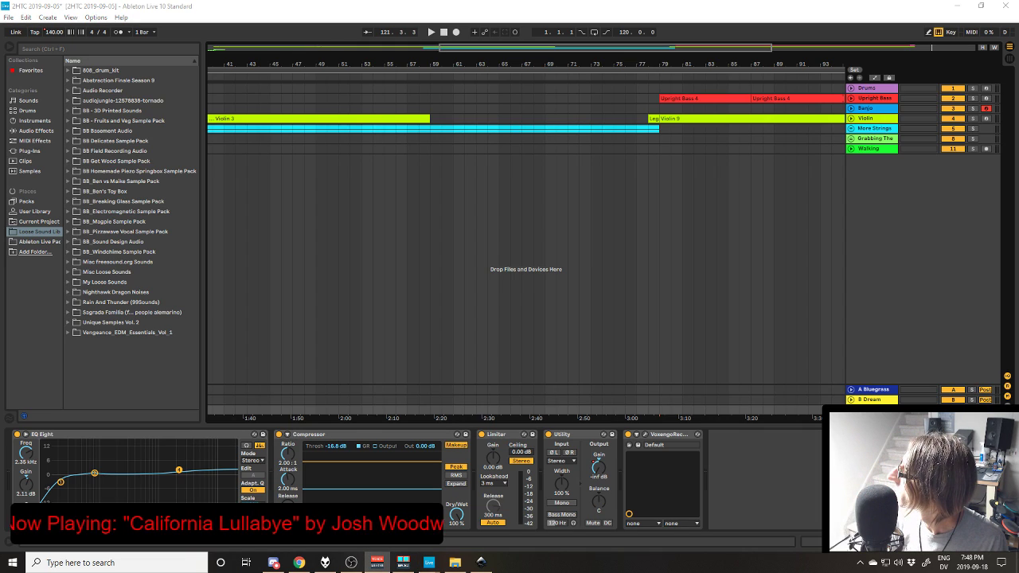
Step: Unfold the More Strings group with its Cellos and Basses, plus the Violin, Upright Bass and Walking tracks, showing the whole arrangement
{"action": "left_click", "coordinate": [851, 128]}
{"action": "left_click", "coordinate": [853, 176]}
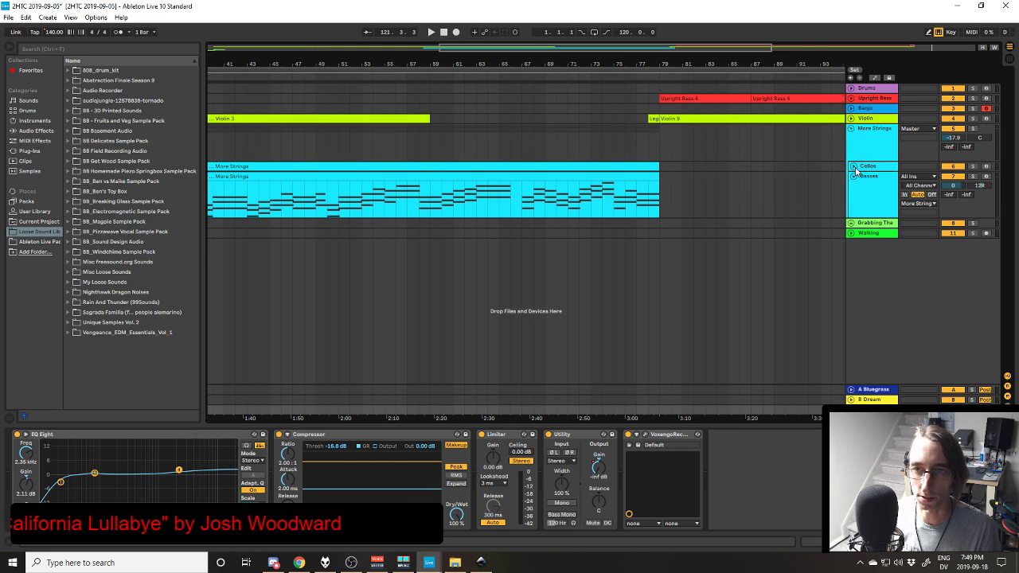
{"action": "left_click", "coordinate": [853, 166]}
{"action": "left_click", "coordinate": [850, 117]}
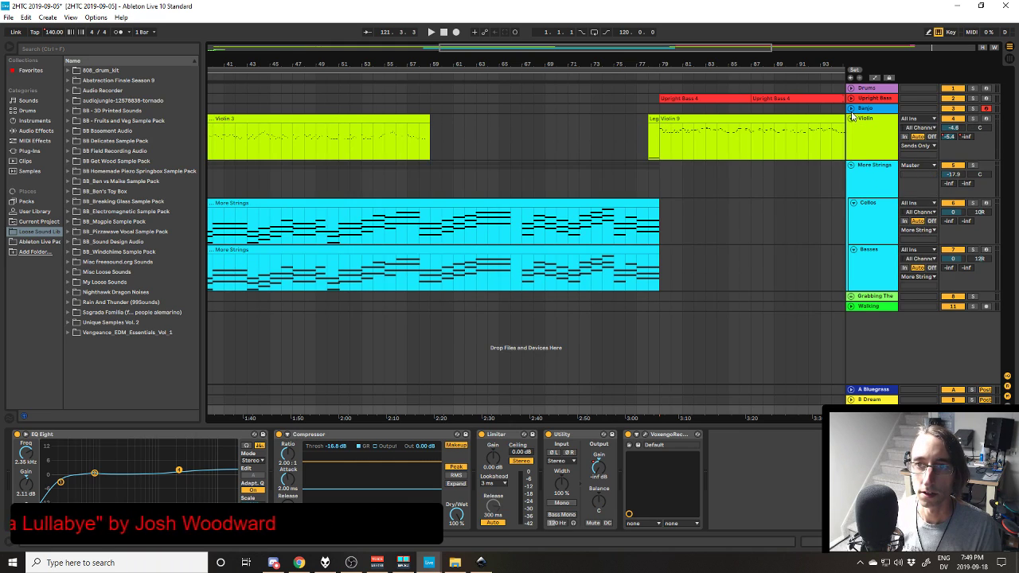
{"action": "left_click", "coordinate": [850, 98]}
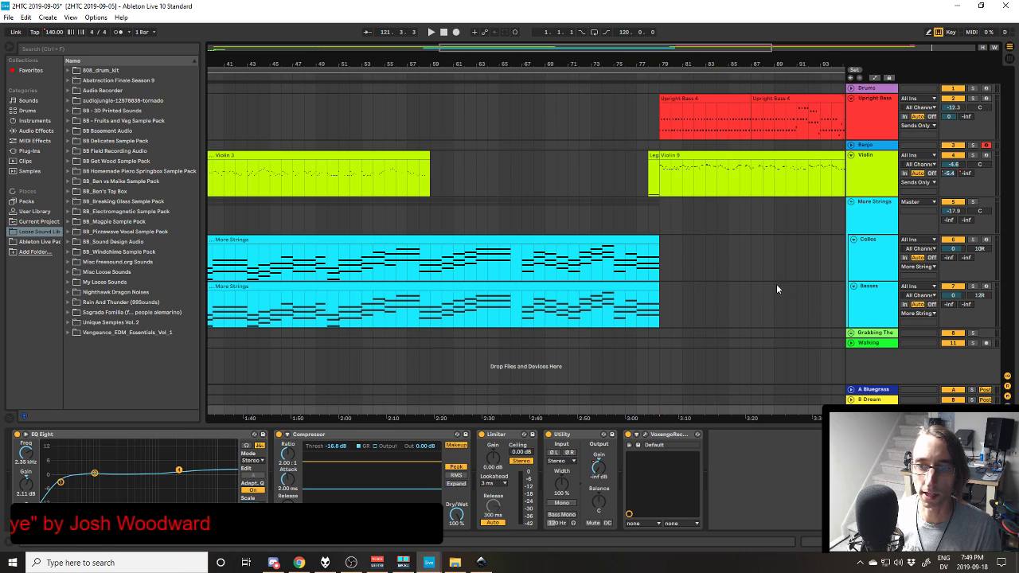
{"action": "left_click_drag", "start_coordinate": [733, 415], "coordinate": [857, 414]}
{"action": "scroll", "coordinate": [791, 275], "scroll_direction": "down", "scroll_amount": 2}
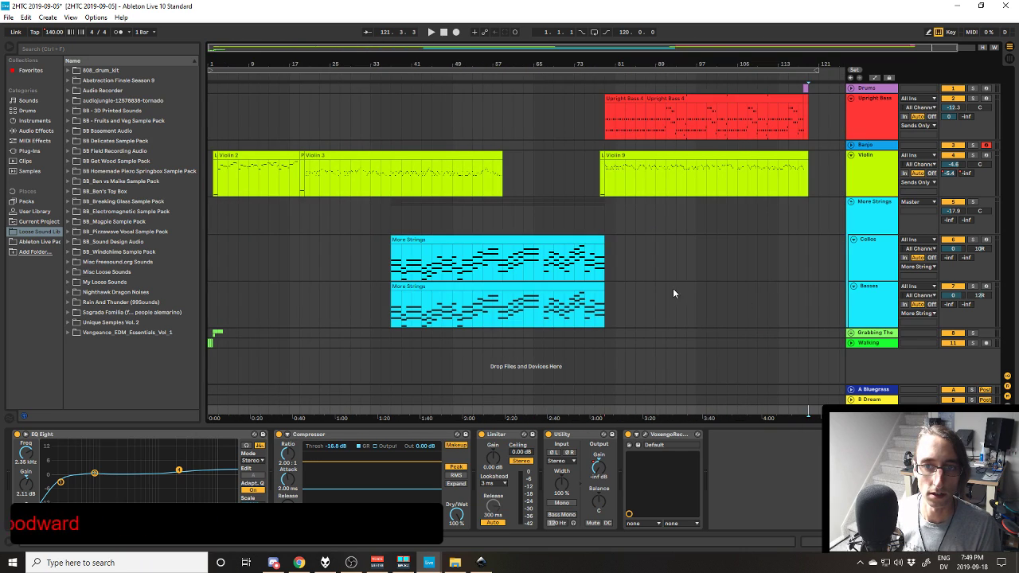
{"action": "left_click", "coordinate": [851, 344]}
{"action": "left_click", "coordinate": [851, 334]}
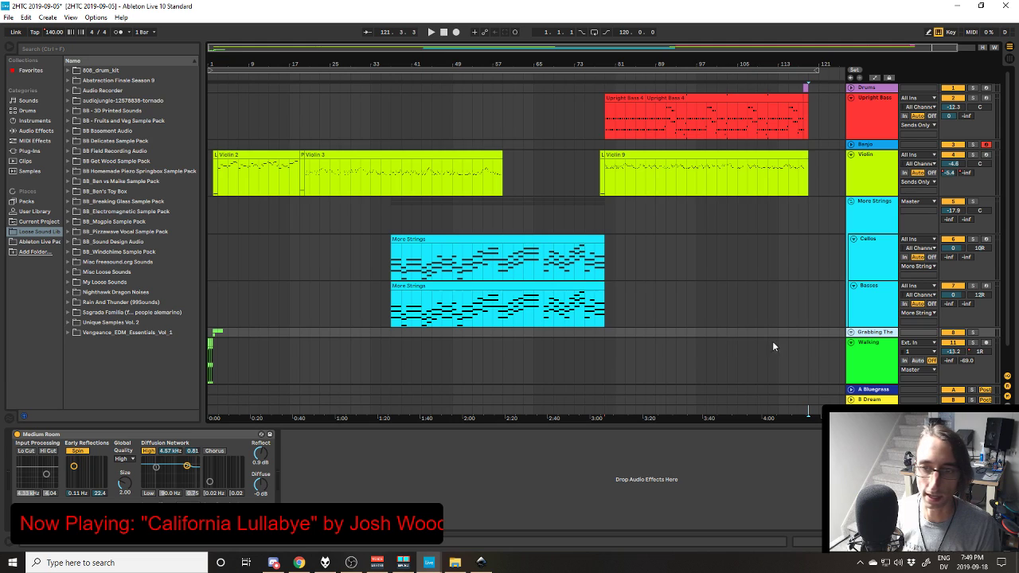
Step: Return the playhead to the start of the arrangement and capture a screenshot of the Ableton Live window
{"action": "left_click", "coordinate": [798, 406]}
{"action": "key", "text": "Home"}
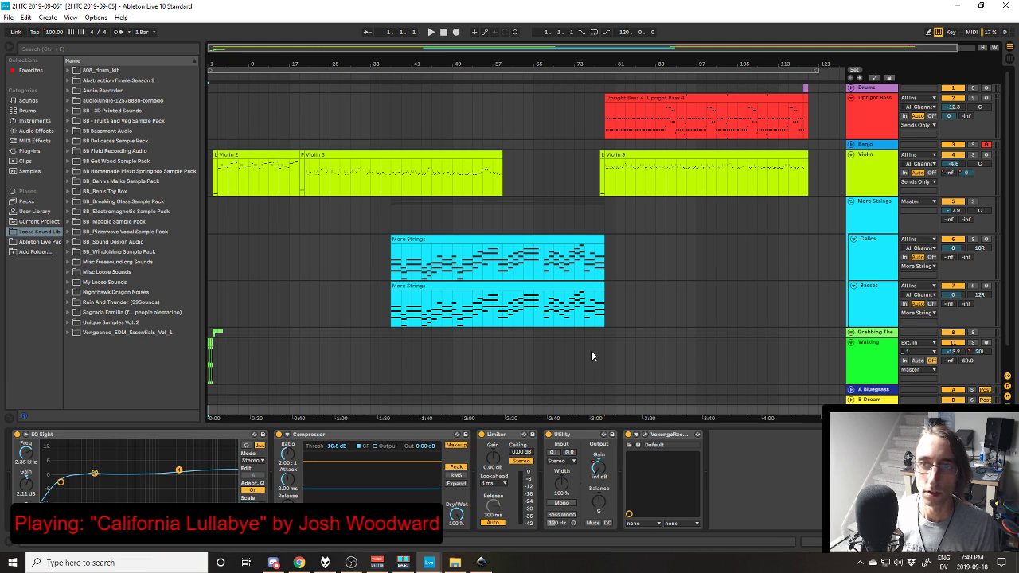
{"action": "key", "text": "Print"}
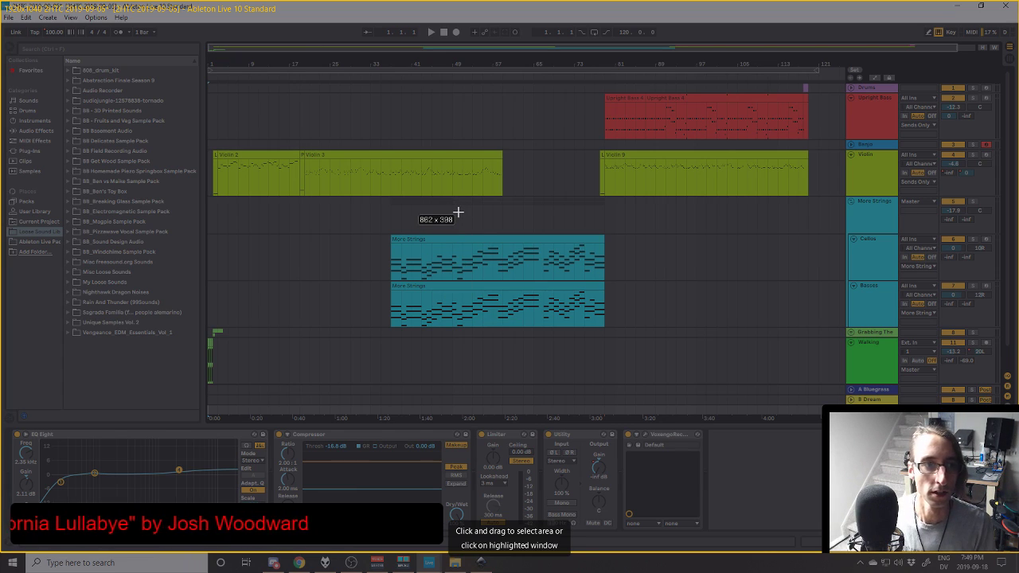
{"action": "left_click_drag", "start_coordinate": [458, 213], "coordinate": [458, 216]}
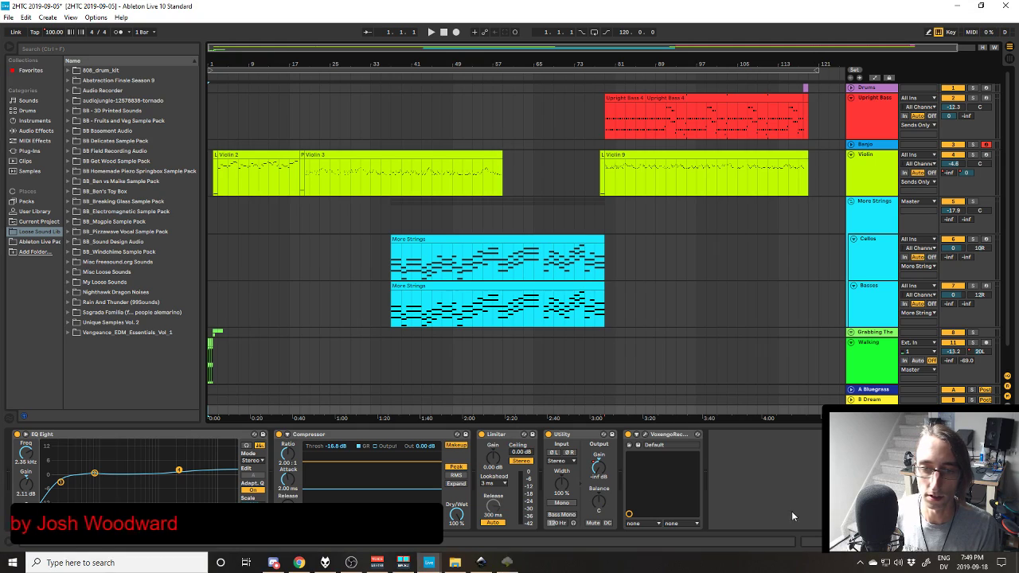
Step: Switch to Inkscape and replace the old embedded screenshot with the newly captured image
{"action": "left_click", "coordinate": [482, 562]}
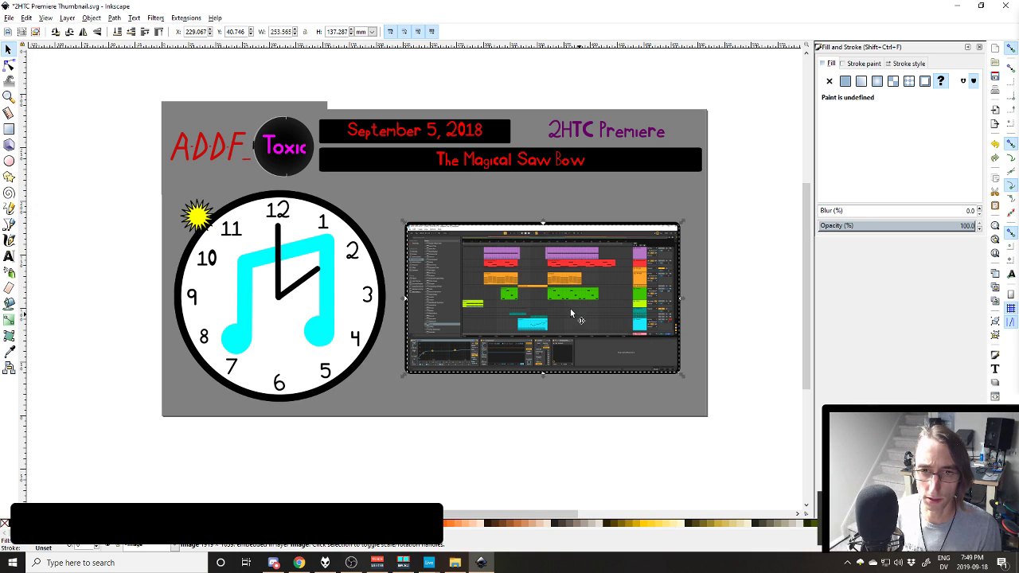
{"action": "key", "text": "Delete"}
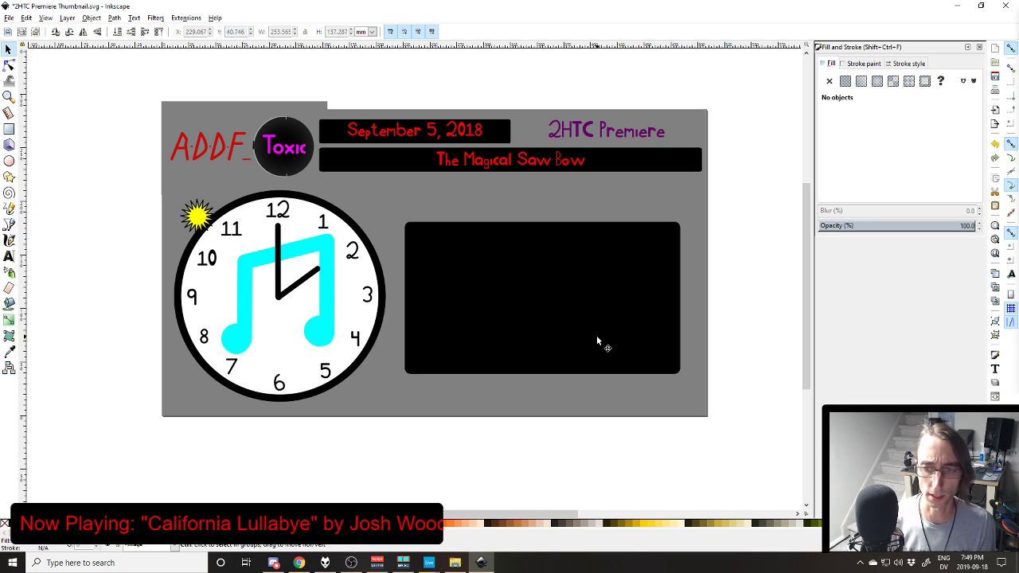
{"action": "key", "text": "ctrl+v"}
Step: Scale the pasted screenshot to about 249 × 135 mm and fit it inside the black rounded frame
{"action": "left_click_drag", "start_coordinate": [702, 340], "coordinate": [584, 311]}
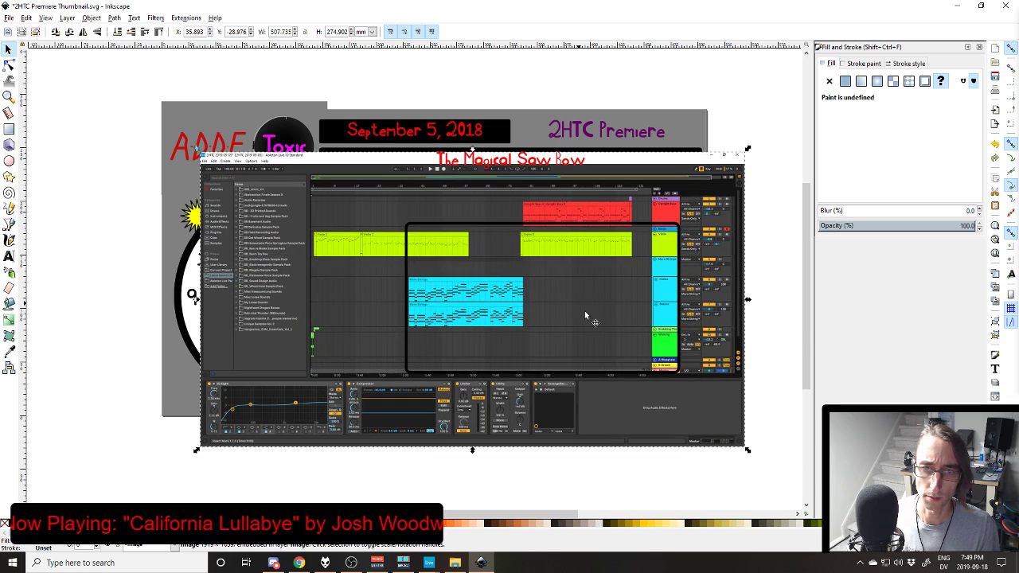
{"action": "left_click_drag", "start_coordinate": [750, 459], "coordinate": [496, 361]}
{"action": "left_click_drag", "start_coordinate": [483, 299], "coordinate": [659, 352]}
{"action": "left_click_drag", "start_coordinate": [721, 396], "coordinate": [678, 374]}
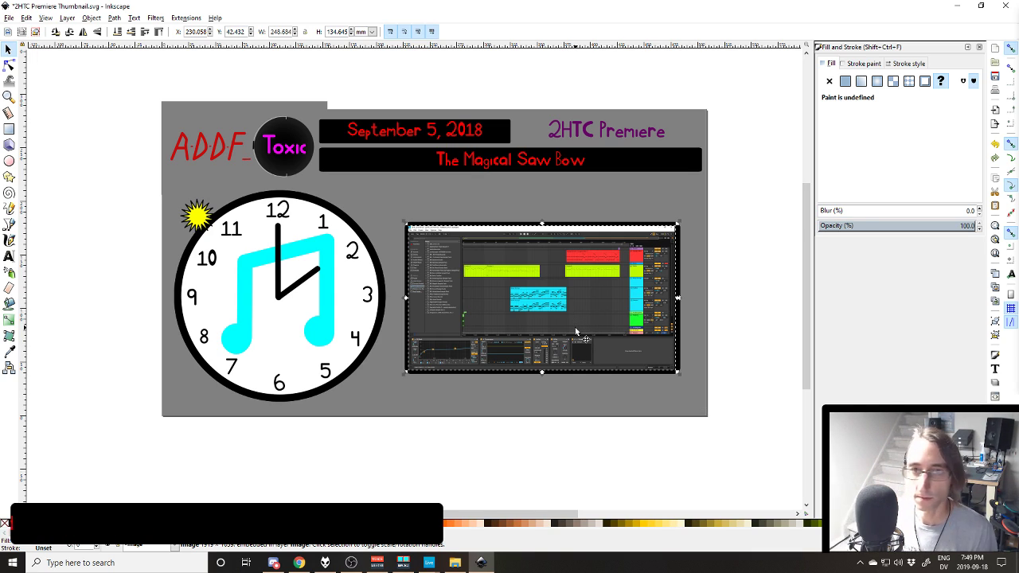
{"action": "left_click", "coordinate": [717, 184]}
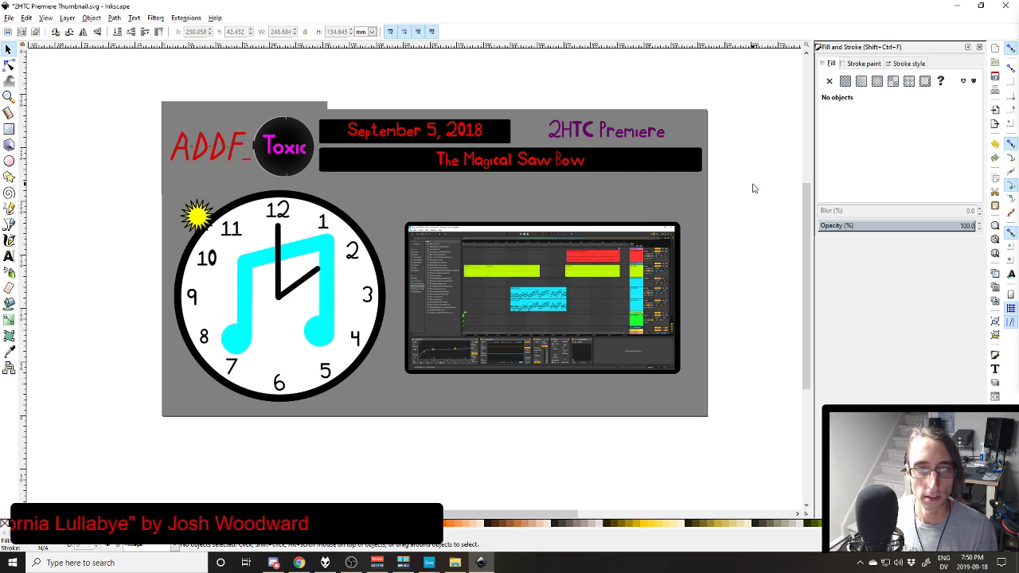
{"action": "left_click", "coordinate": [611, 330]}
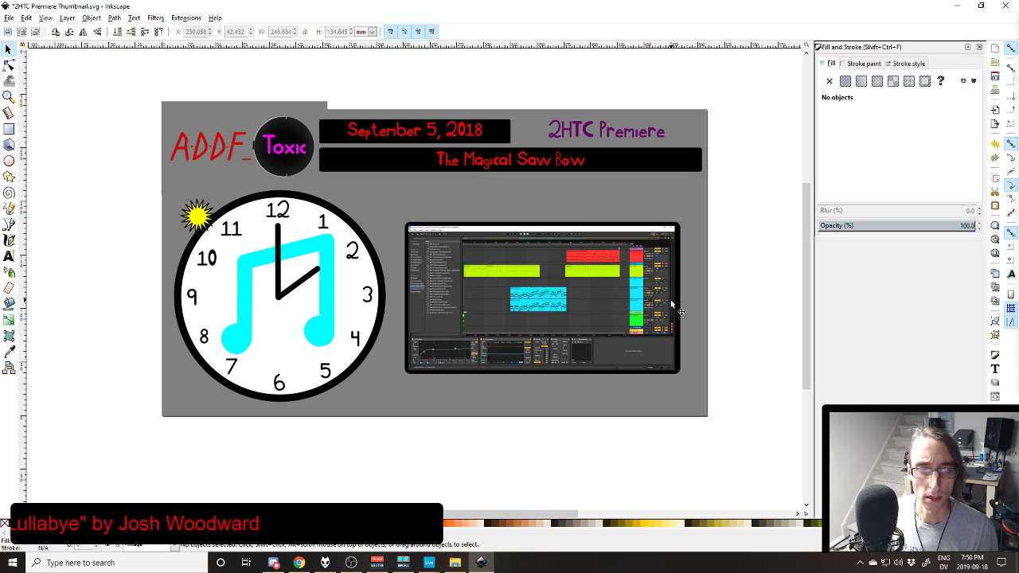
{"action": "left_click", "coordinate": [728, 294]}
Step: Export the page as Thumbnail.png at 1920 × 1080 pixels and save 2HTC Premiere Thumbnail.svg
{"action": "key", "text": "ctrl+shift+e"}
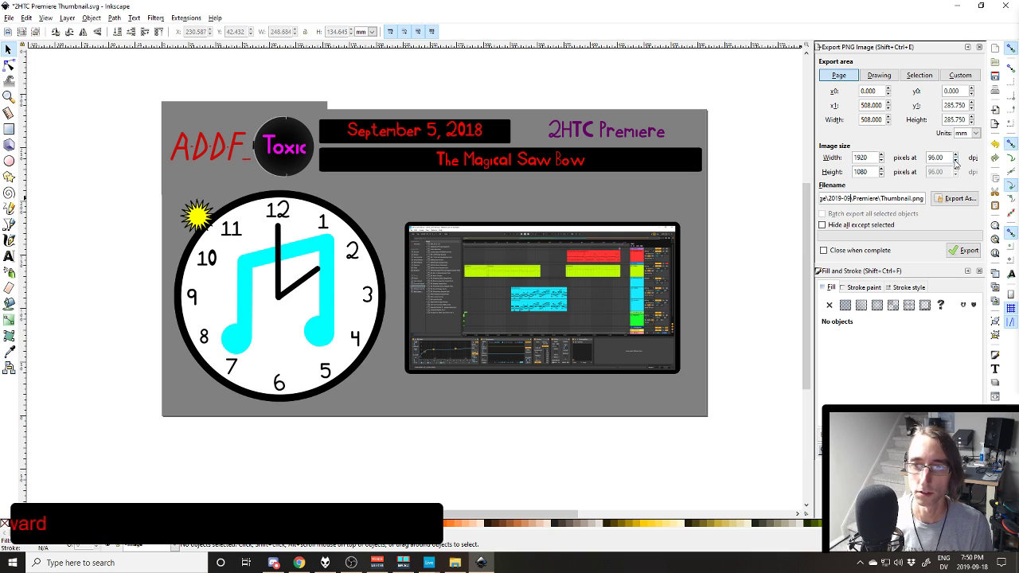
{"action": "left_click", "coordinate": [953, 250]}
{"action": "key", "text": "ctrl+s"}
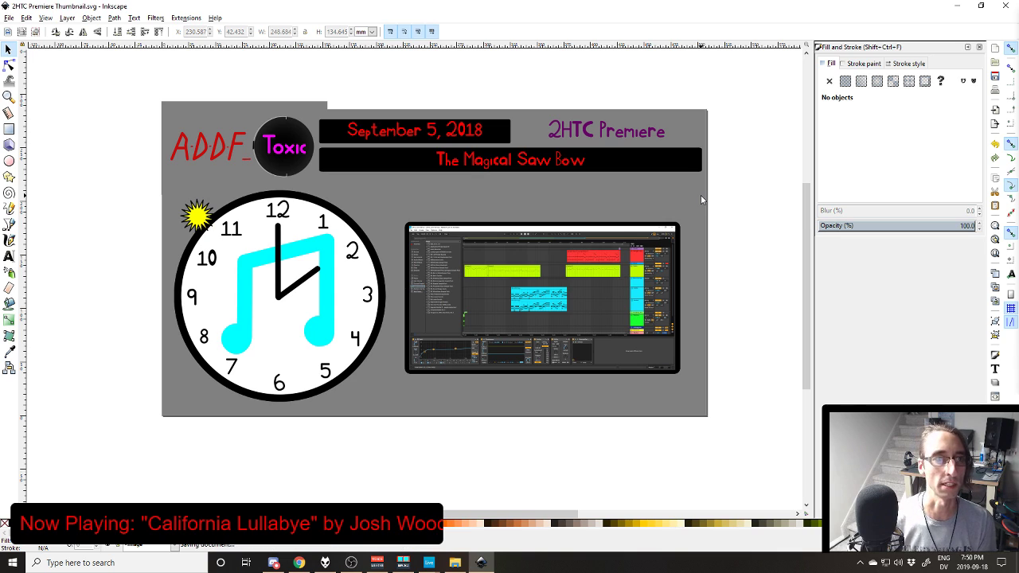
Step: Close Inkscape and Ableton Live, discarding the changes to the 2HTC 2019-09-05 set
{"action": "left_click", "coordinate": [1014, 6]}
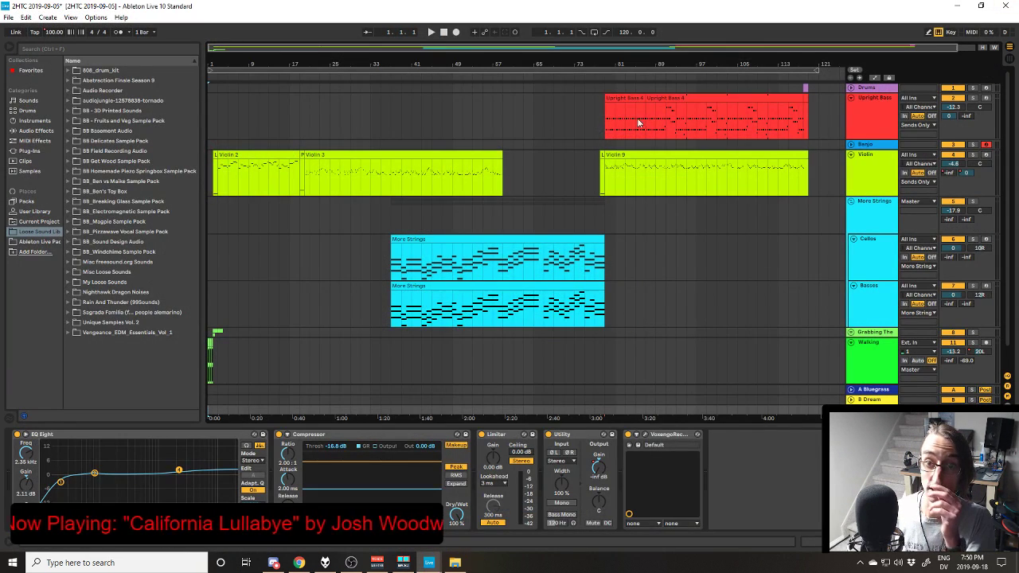
{"action": "left_click", "coordinate": [1008, 5]}
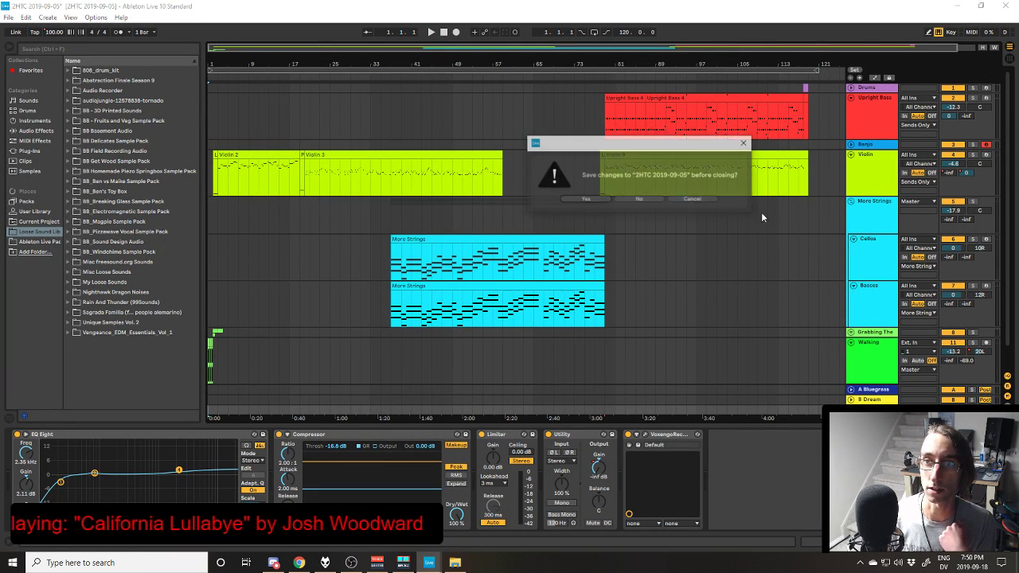
{"action": "left_click", "coordinate": [675, 199]}
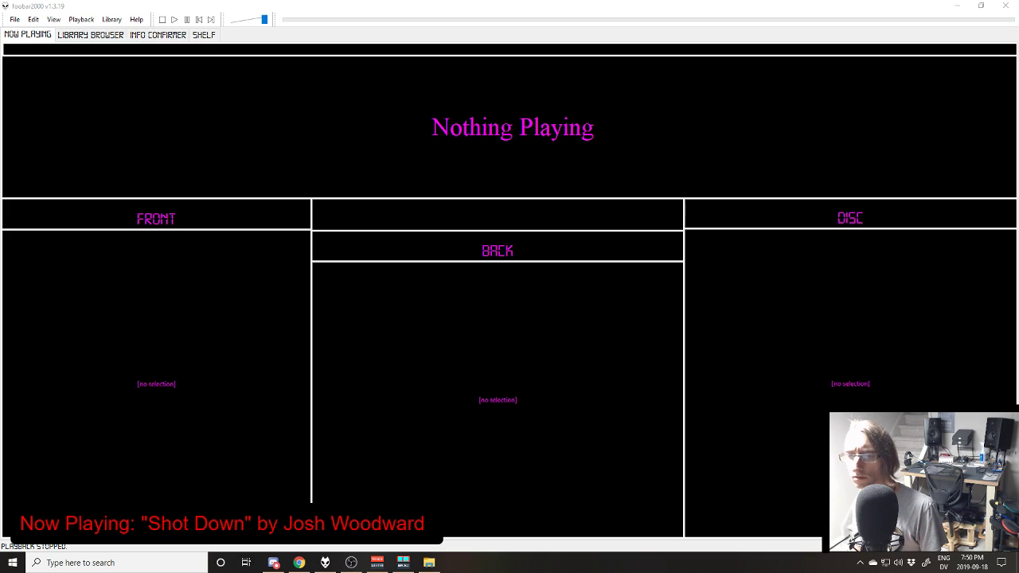
{"action": "left_click", "coordinate": [811, 437]}
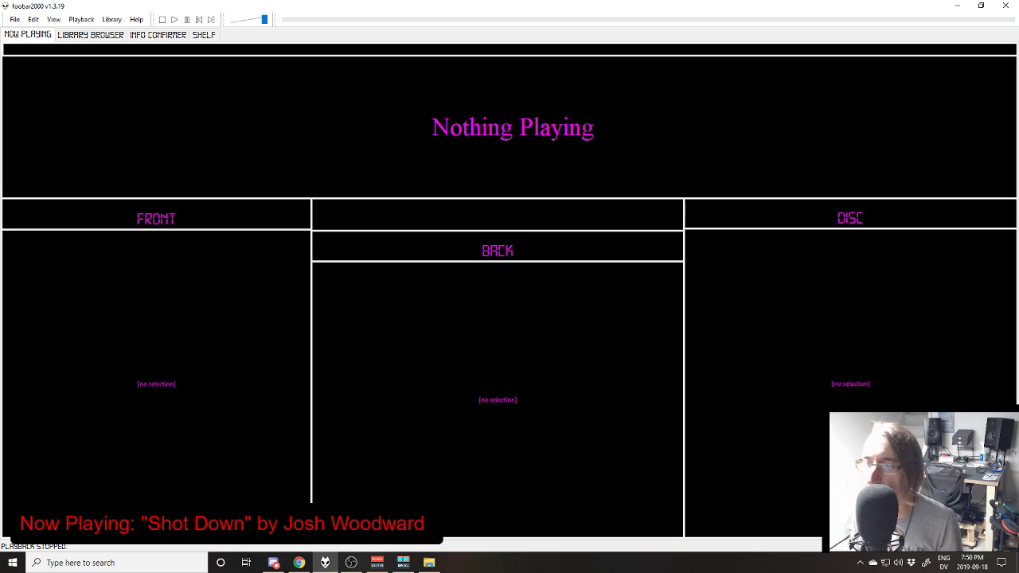
{"action": "left_click", "coordinate": [898, 562]}
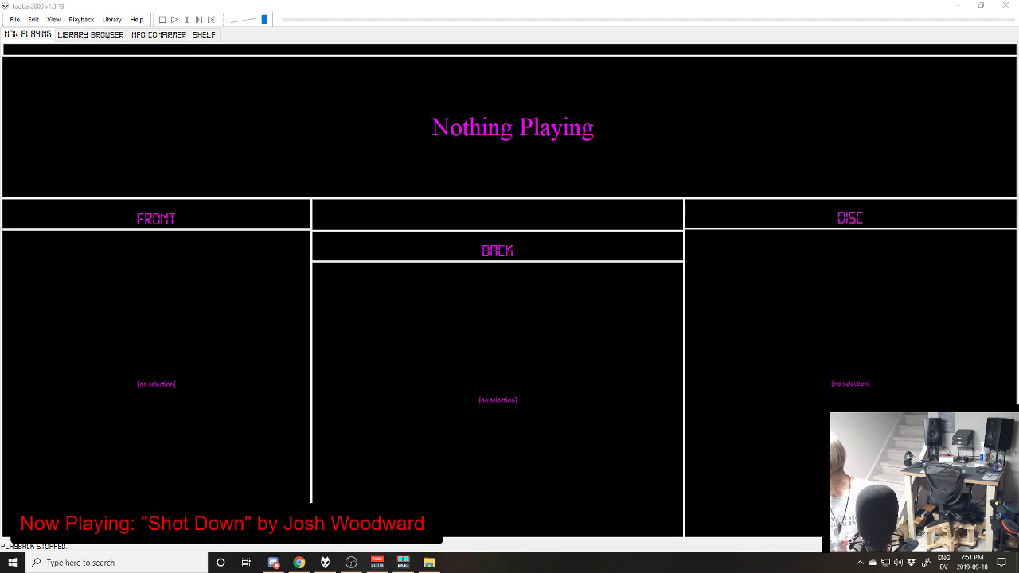
{"action": "key", "text": "alt+Tab"}
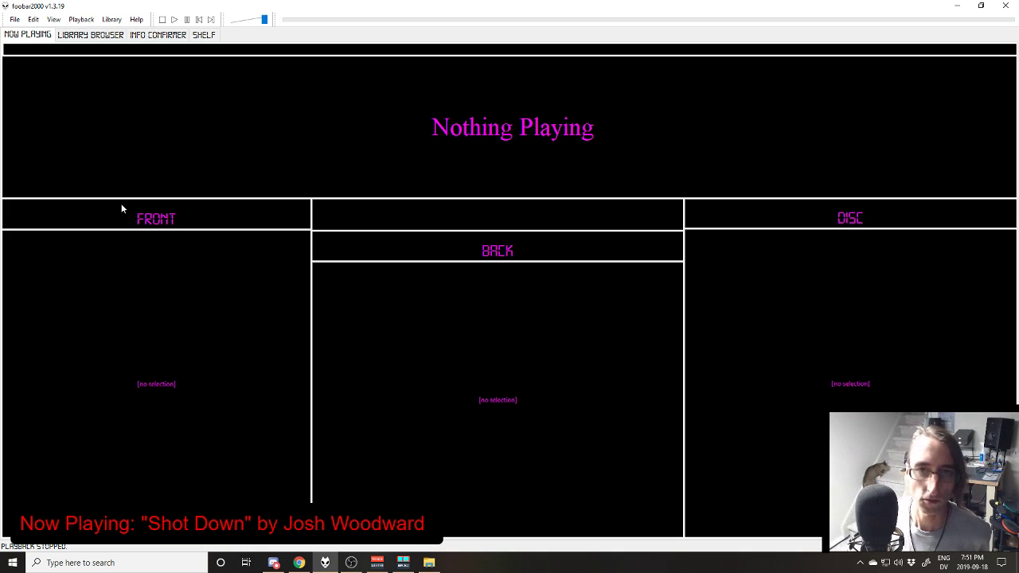
Step: In the library browser, set the track title of track 90 to "2019-09-05 (The Magical Saw Bow)"
{"action": "left_click", "coordinate": [79, 37]}
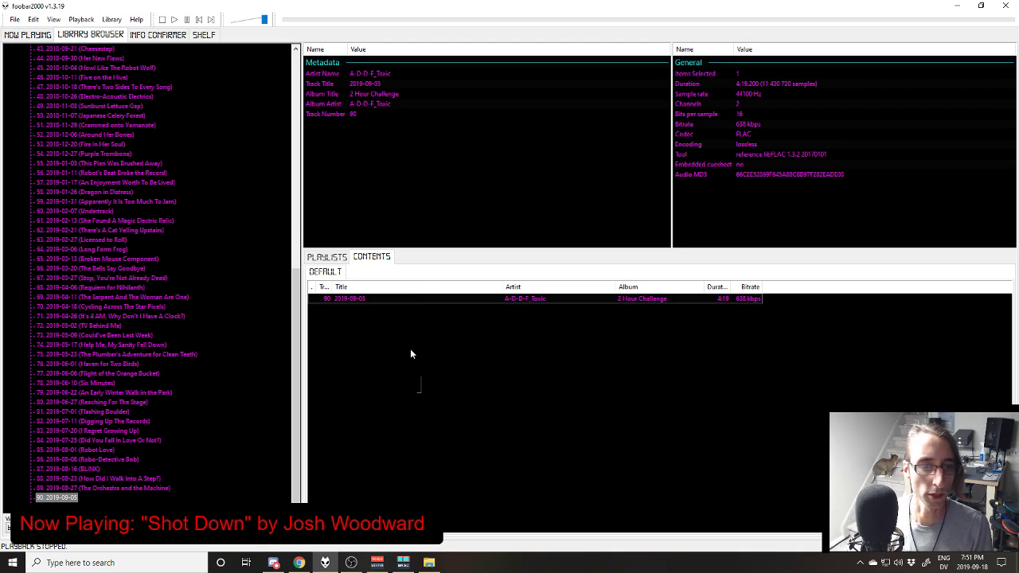
{"action": "double_click", "coordinate": [359, 299]}
{"action": "left_click", "coordinate": [418, 251]}
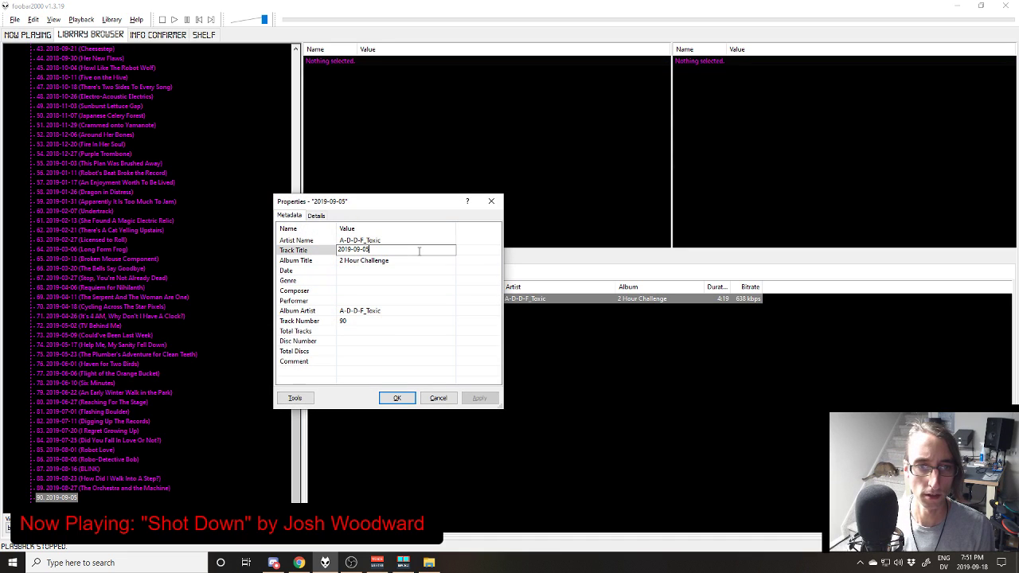
{"action": "type", "text": "(THe"}
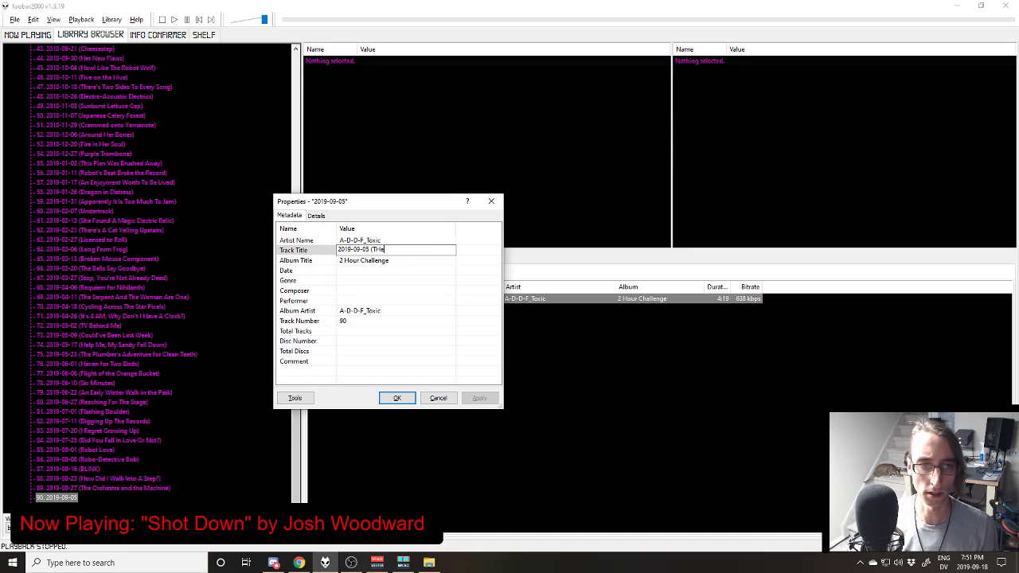
{"action": "type", "text": " Mhe Magical Saw"}
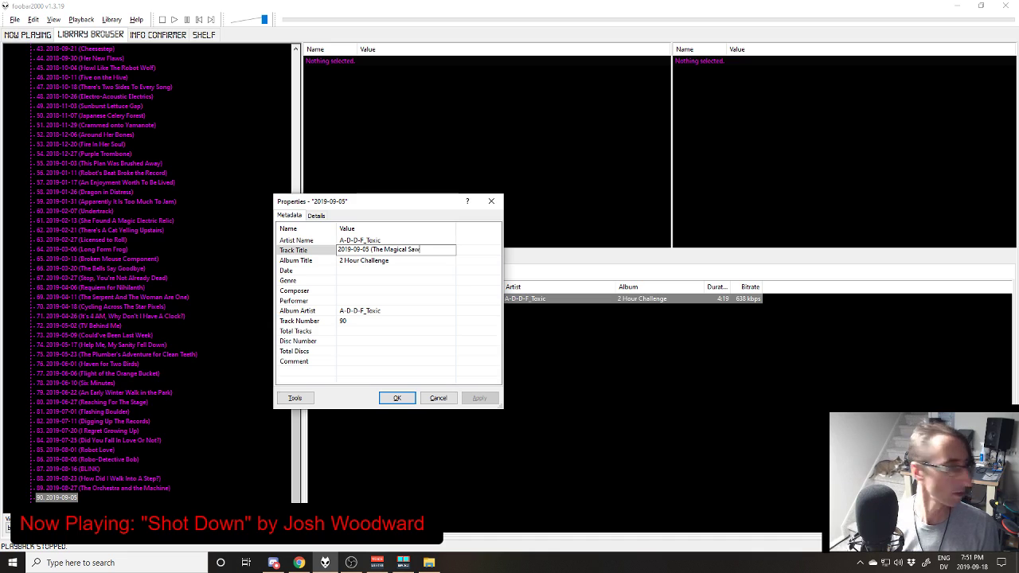
{"action": "type", "text": " Bow"}
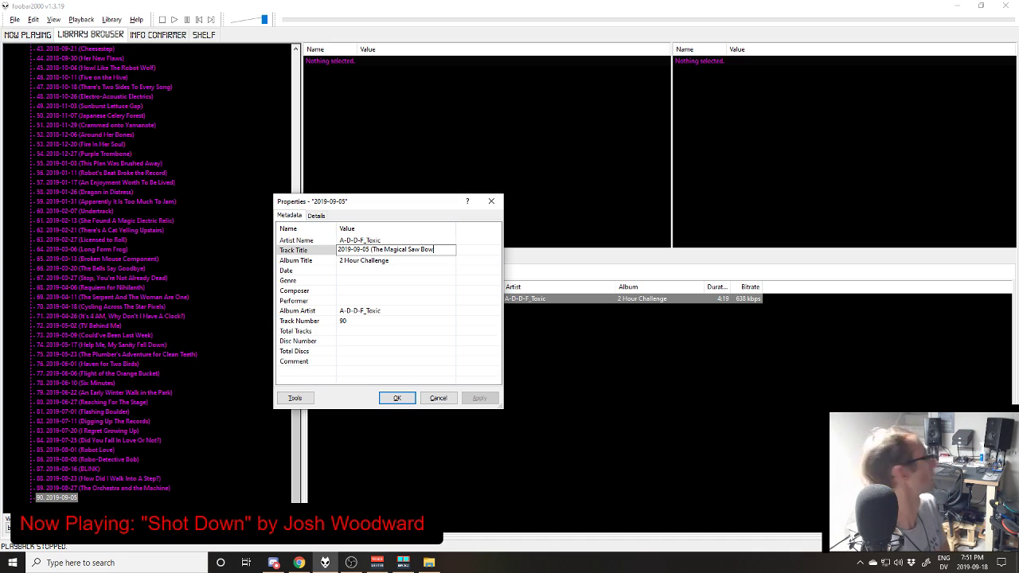
{"action": "type", "text": ")"}
{"action": "key", "text": "Return"}
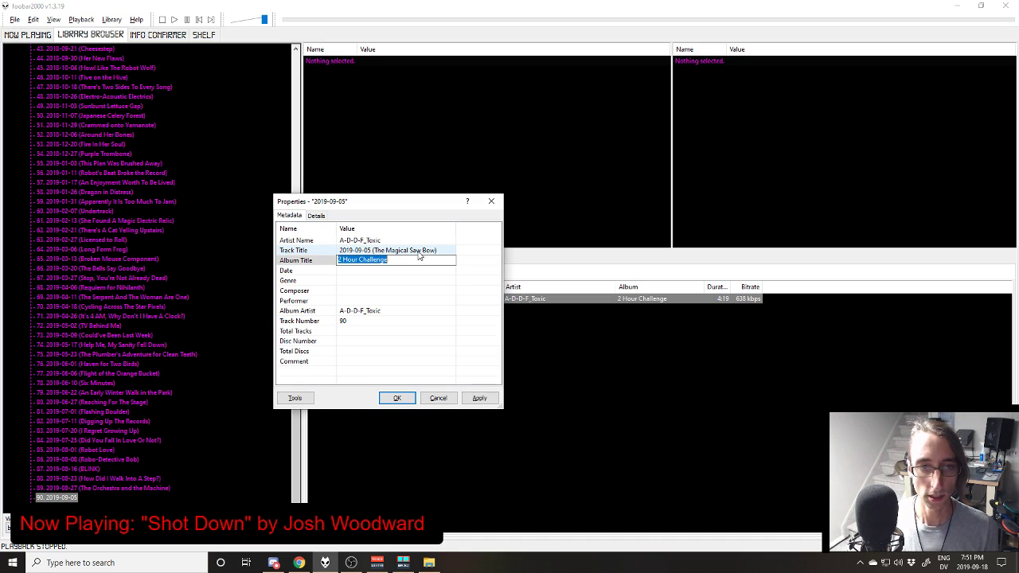
{"action": "key", "text": "Return"}
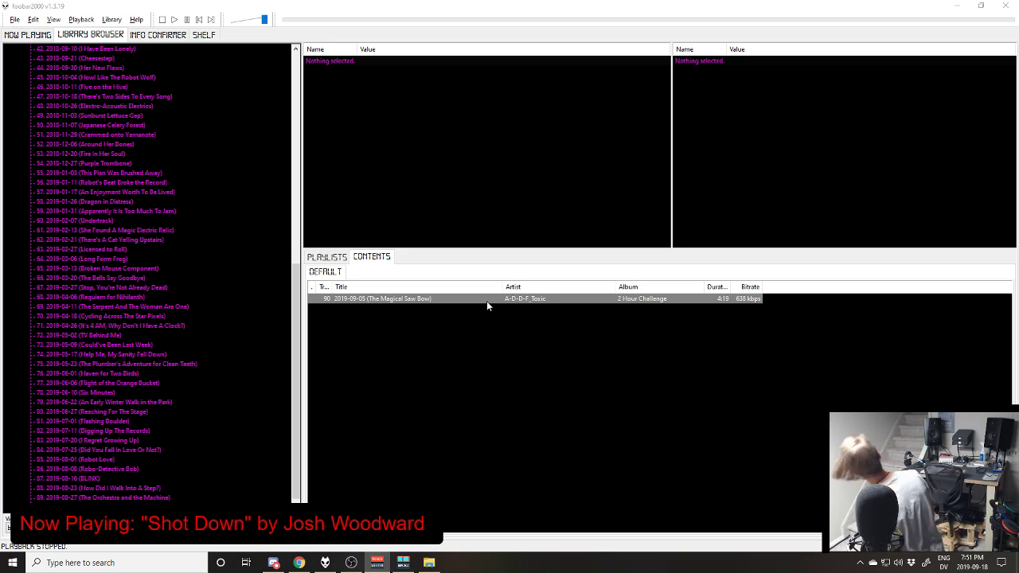
Step: Clear the Default playlist's contents and close foobar2000
{"action": "left_click", "coordinate": [398, 381]}
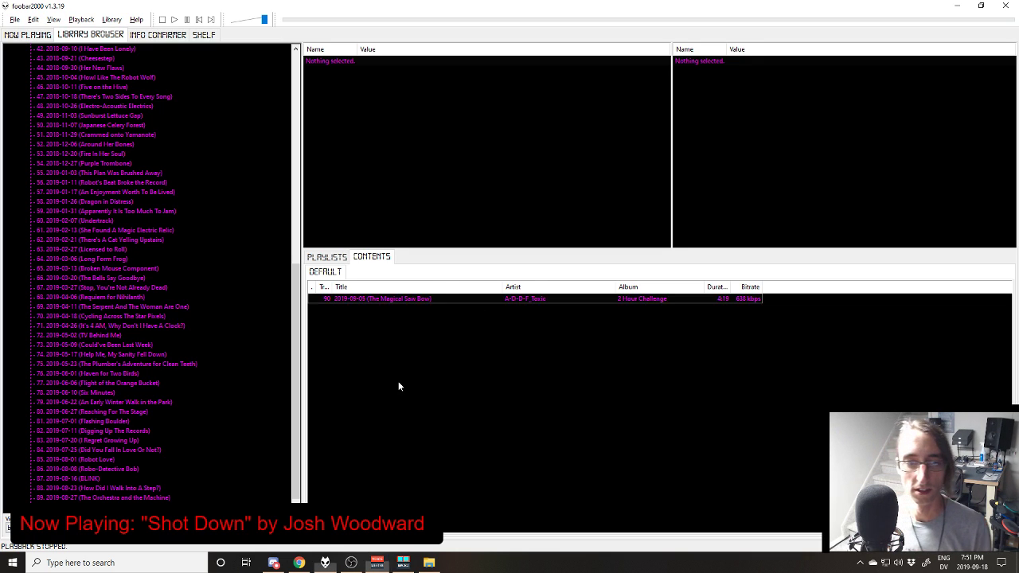
{"action": "key", "text": "ctrl+a"}
{"action": "key", "text": "Delete"}
{"action": "key", "text": "alt+F4"}
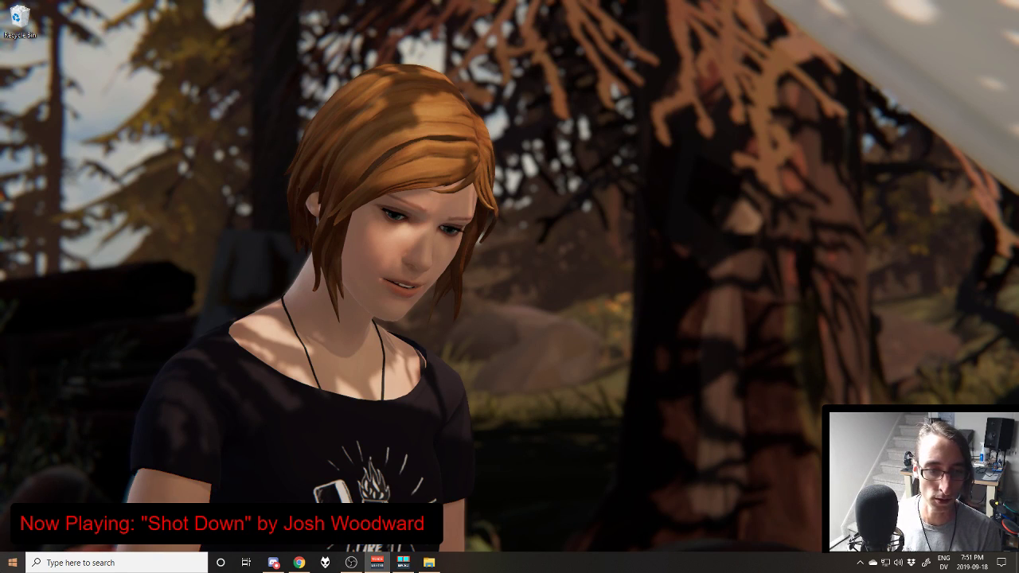
{"action": "key", "text": "super"}
{"action": "key", "text": "super"}
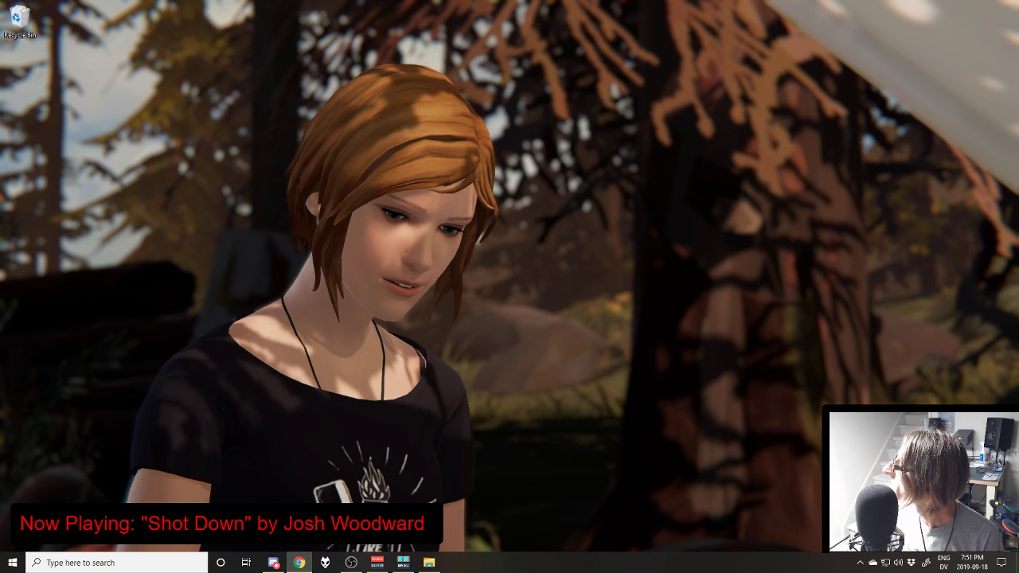
{"action": "left_click", "coordinate": [298, 562]}
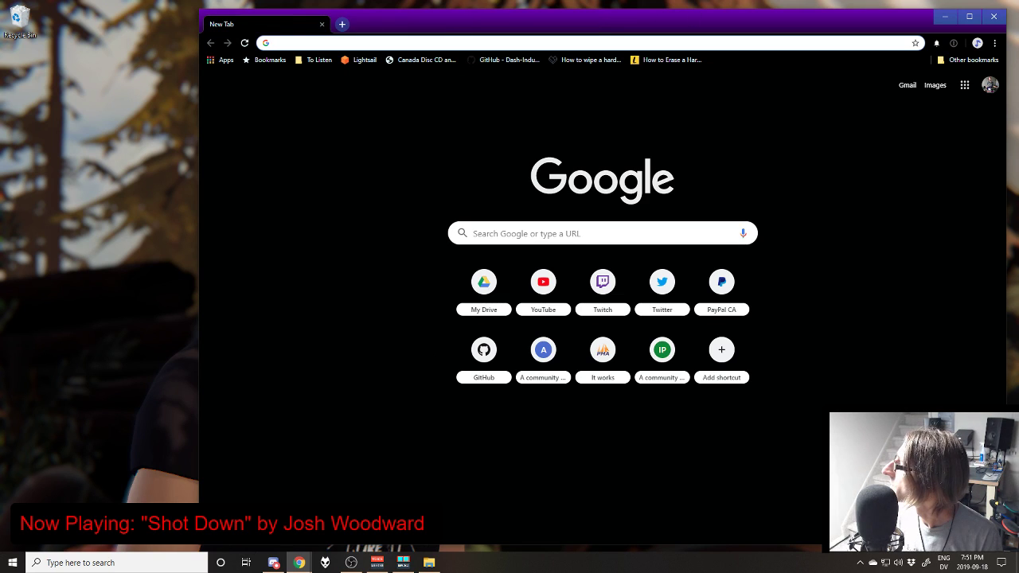
{"action": "left_click", "coordinate": [245, 30]}
{"action": "key", "text": "super+d"}
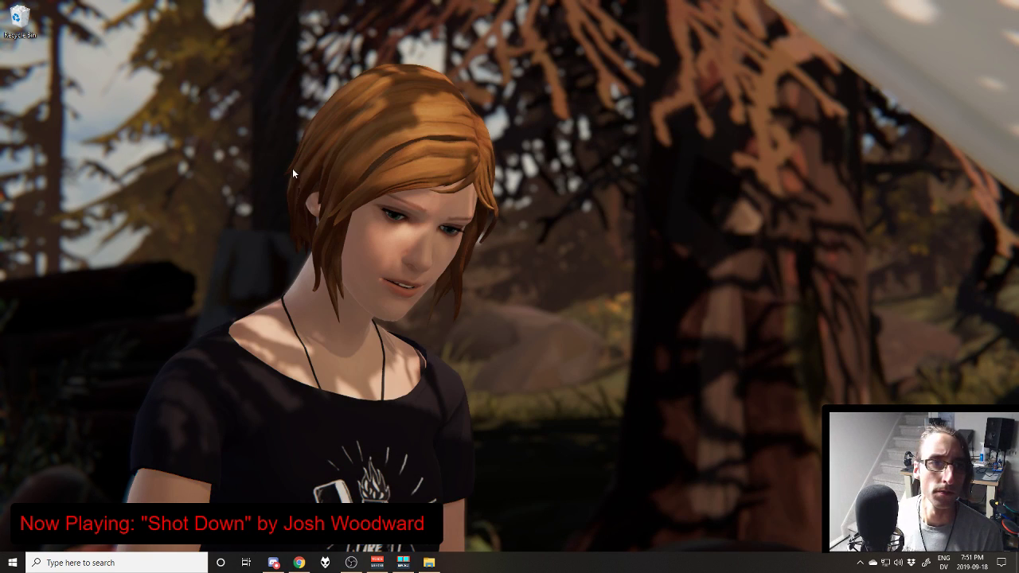
Step: Launch Blender in a maximized window, dismiss its splash screen, and switch to the Video Editing screen layout
{"action": "key", "text": "super"}
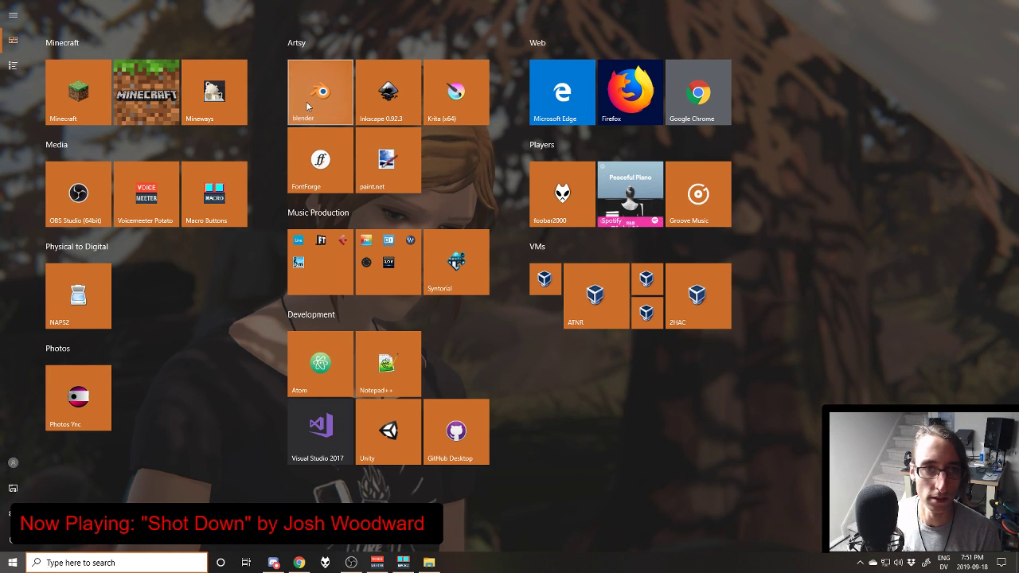
{"action": "left_click", "coordinate": [306, 103]}
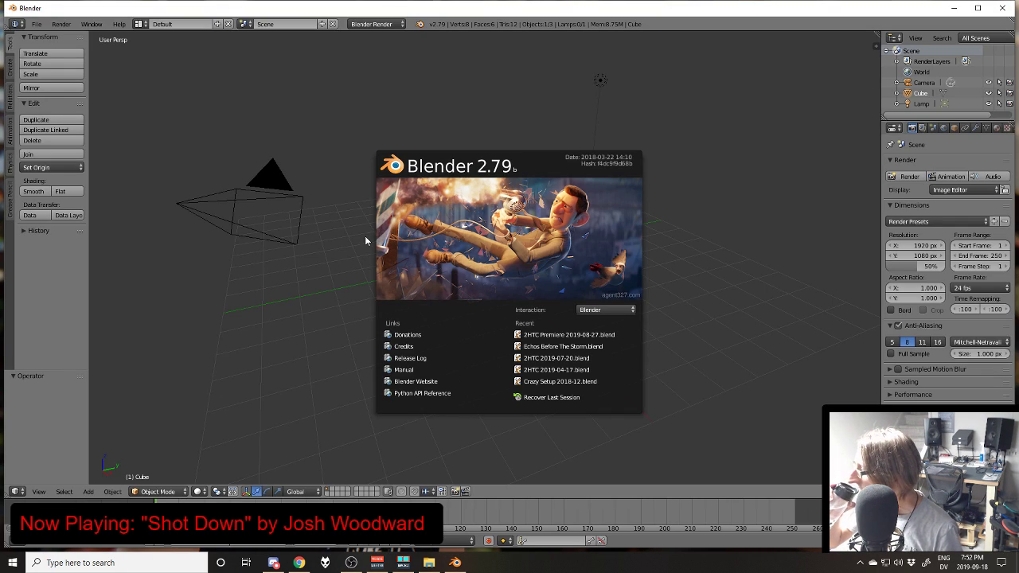
{"action": "left_click", "coordinate": [365, 240]}
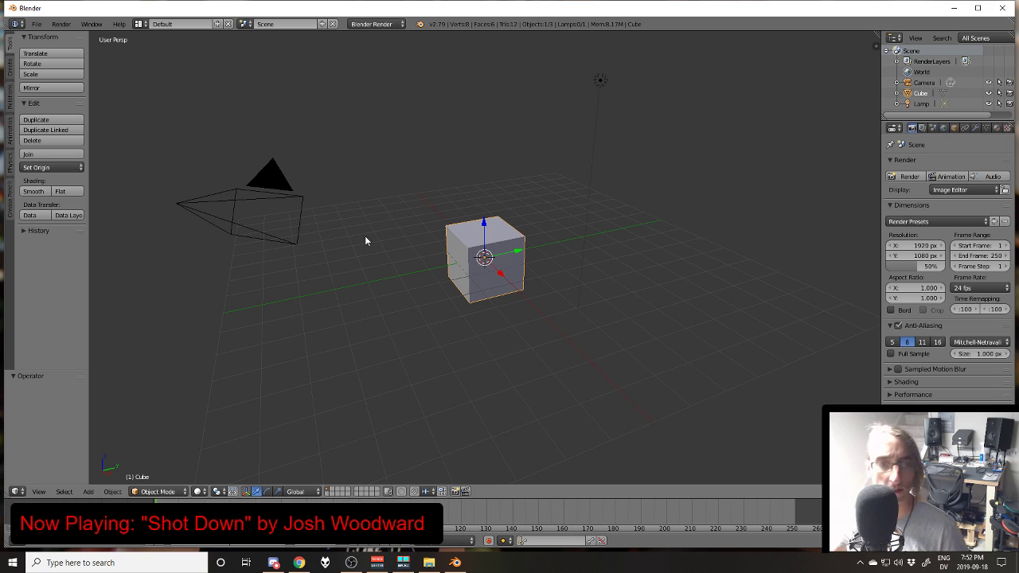
{"action": "double_click", "coordinate": [329, 6]}
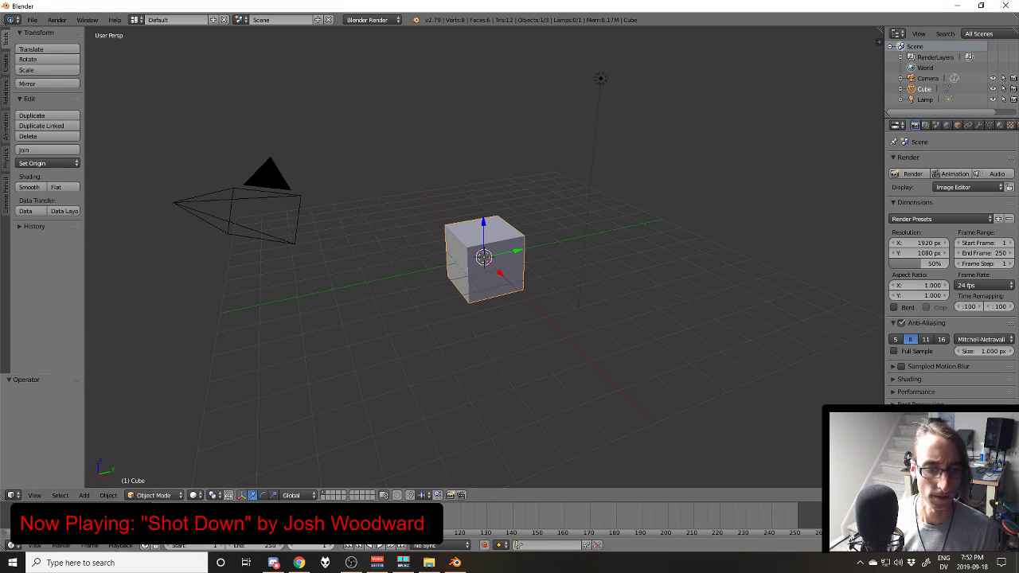
{"action": "left_click", "coordinate": [427, 563]}
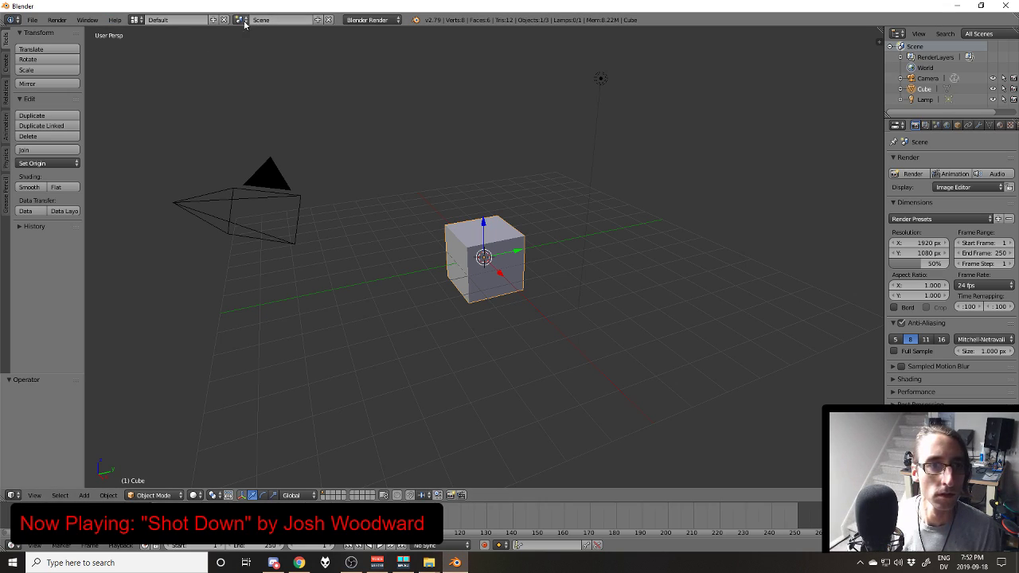
{"action": "left_click", "coordinate": [147, 21]}
{"action": "left_click", "coordinate": [153, 120]}
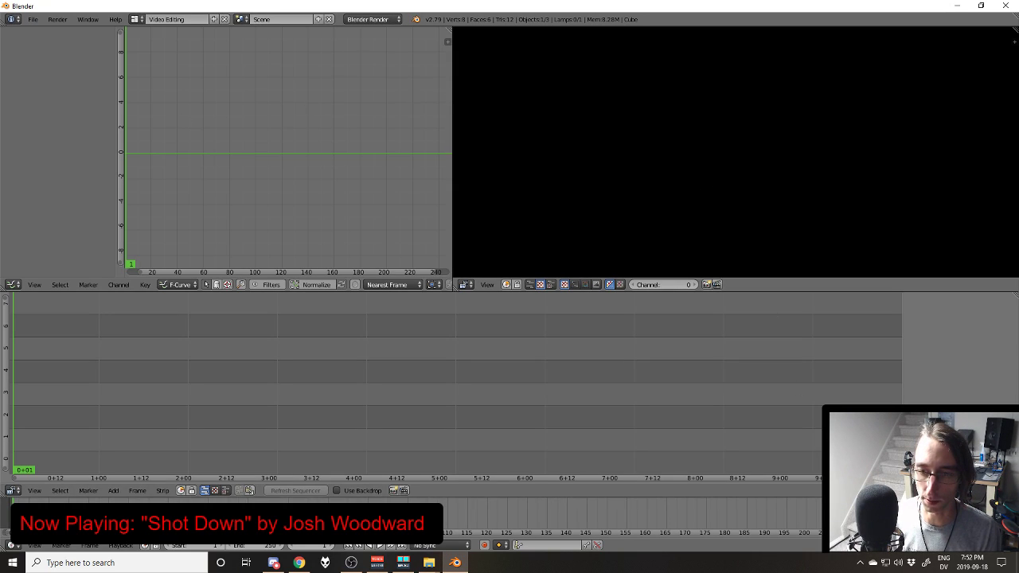
Step: Enlarge the sequencer area over the timeline and split off a narrow strip of the preview as a Properties editor
{"action": "left_click_drag", "start_coordinate": [509, 497], "coordinate": [509, 530]}
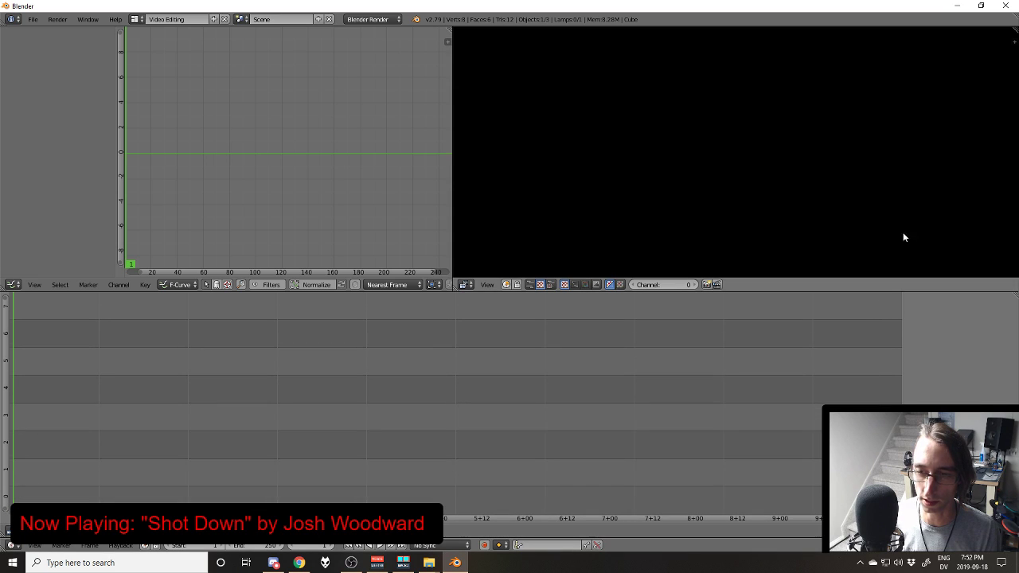
{"action": "left_click_drag", "start_coordinate": [1012, 30], "coordinate": [891, 31]}
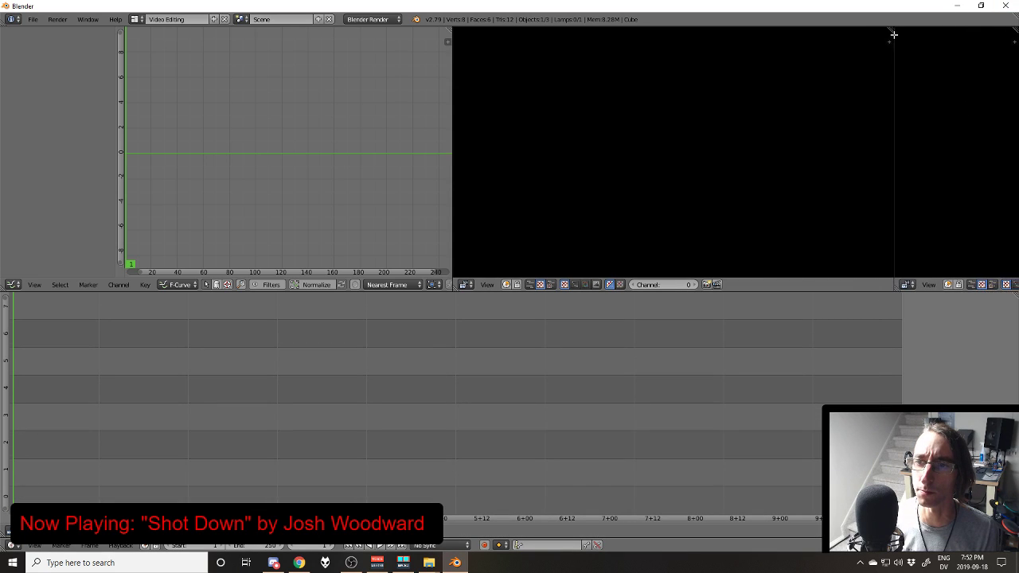
{"action": "left_click", "coordinate": [898, 284]}
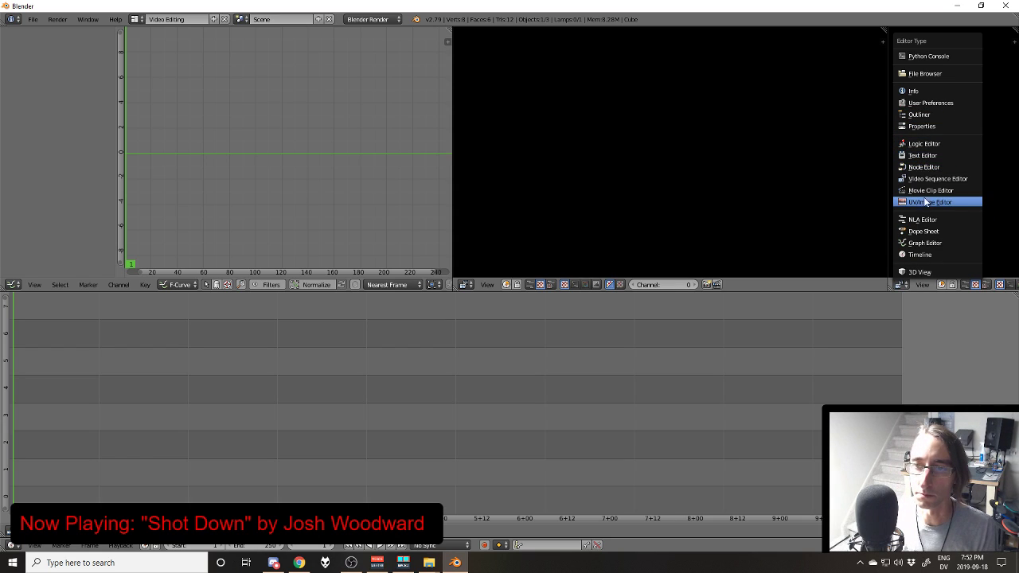
{"action": "left_click", "coordinate": [928, 125]}
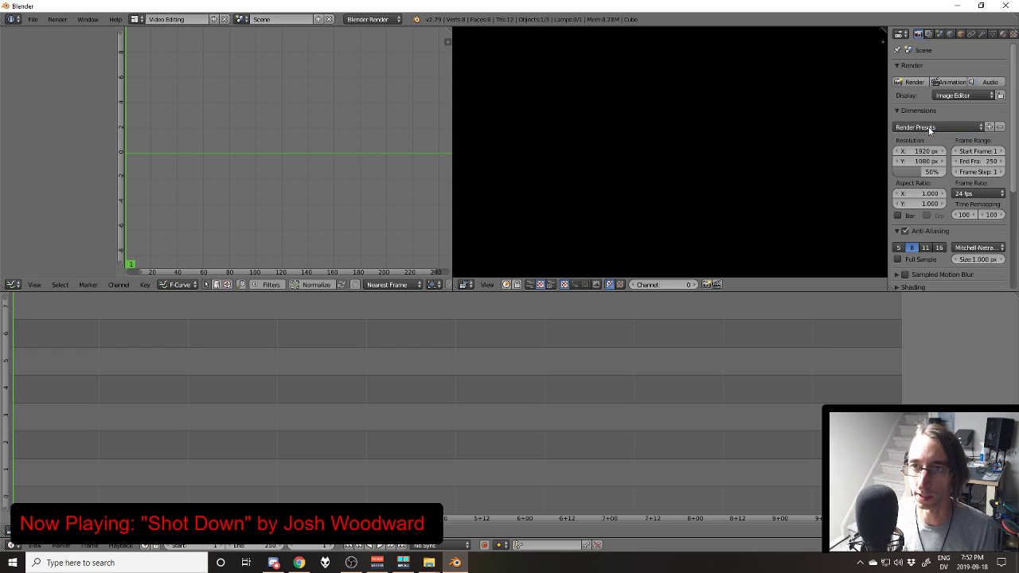
Step: Apply the HDTV 720p render preset and set the frame rate to 60 fps
{"action": "left_click", "coordinate": [985, 194]}
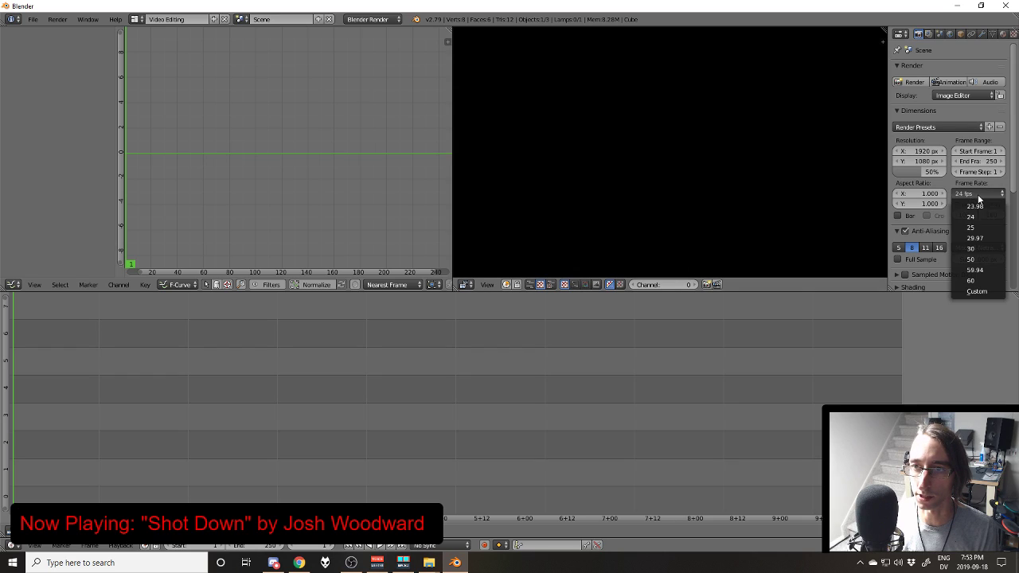
{"action": "left_click", "coordinate": [983, 274]}
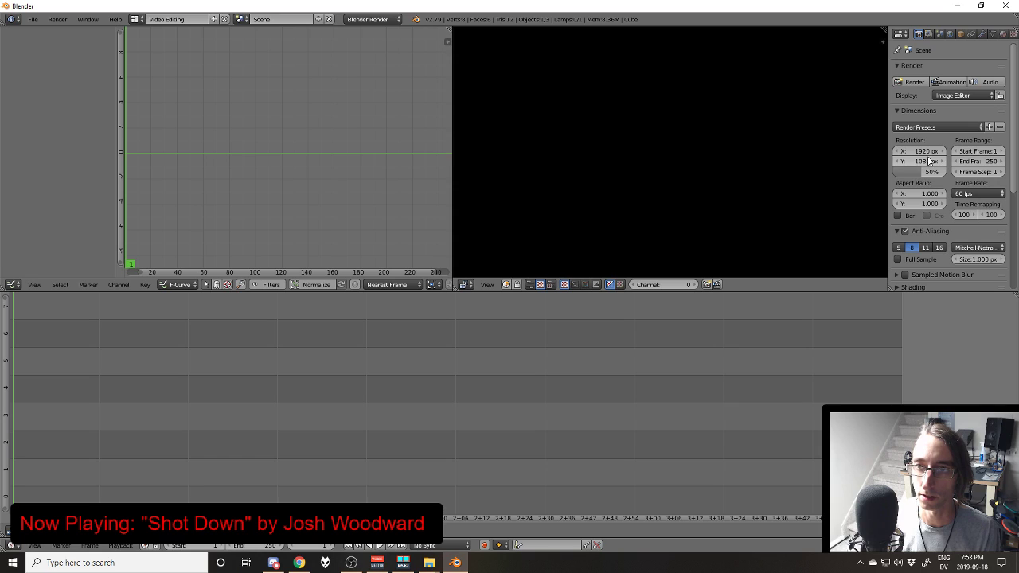
{"action": "left_click", "coordinate": [937, 126]}
{"action": "left_click", "coordinate": [933, 183]}
{"action": "left_click", "coordinate": [974, 194]}
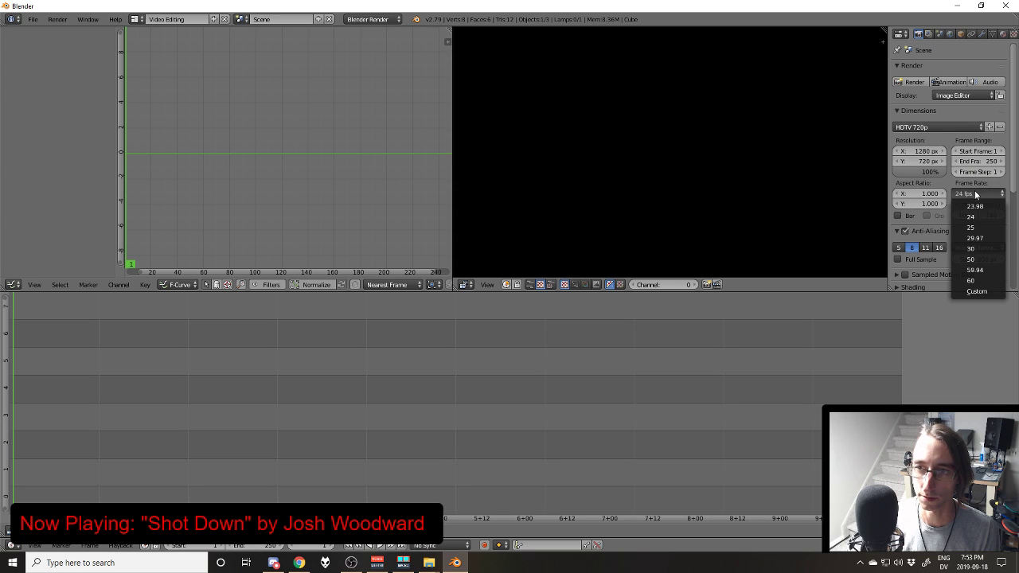
{"action": "left_click", "coordinate": [972, 280]}
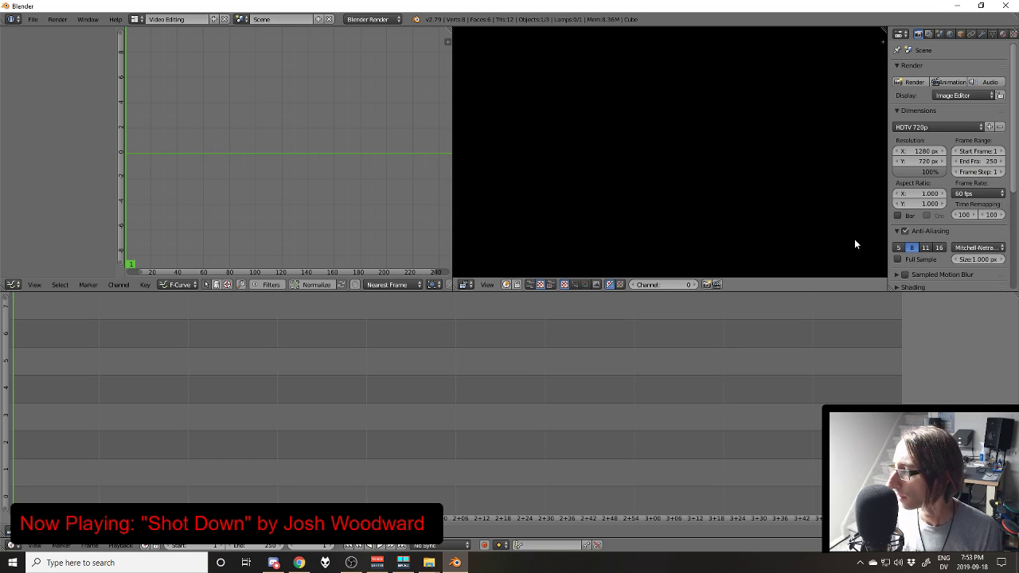
Step: Set the render output path to D:\Export\
{"action": "scroll", "coordinate": [942, 258], "scroll_direction": "down", "scroll_amount": 5}
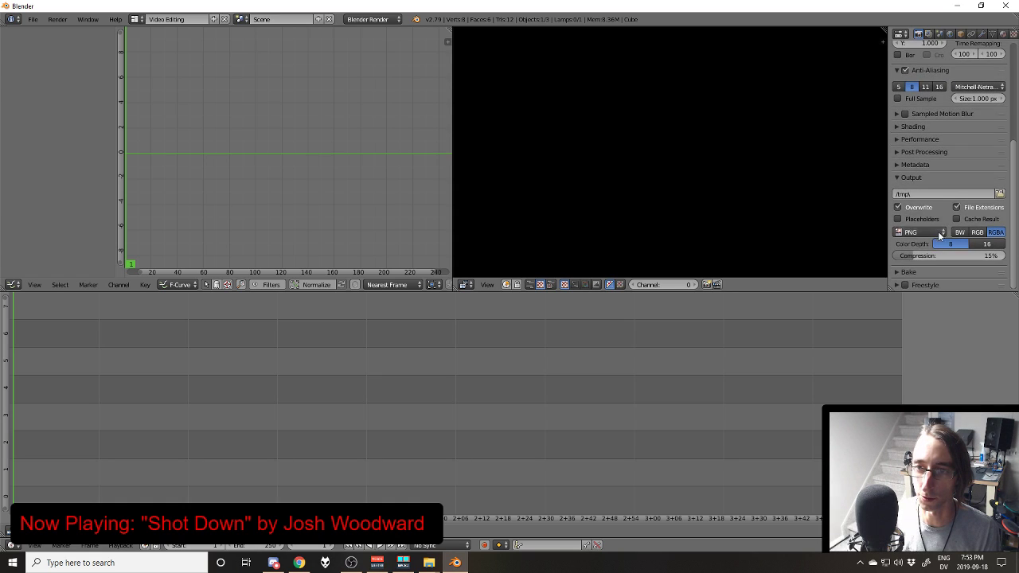
{"action": "left_click", "coordinate": [921, 194]}
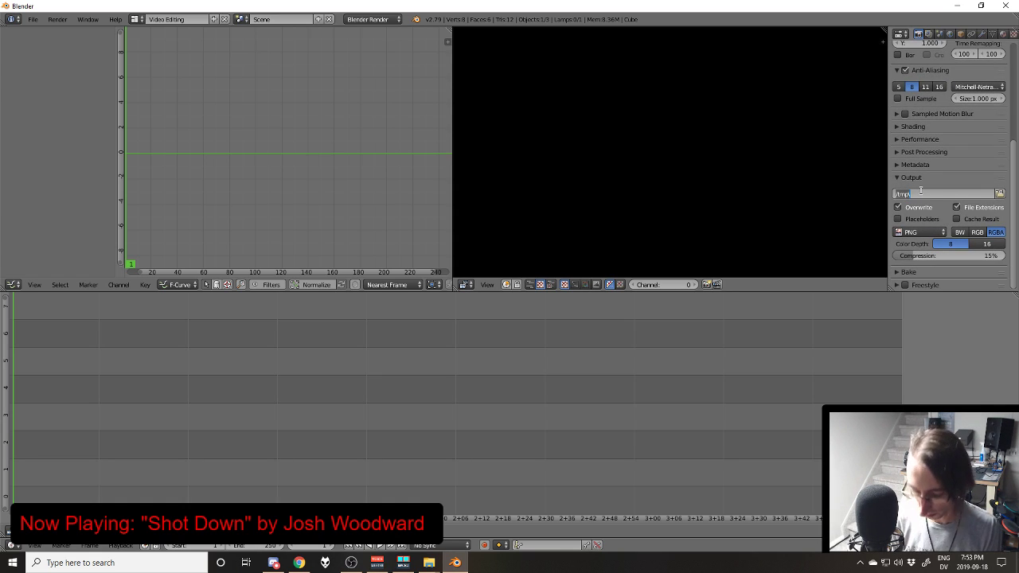
{"action": "type", "text": "D:\\"}
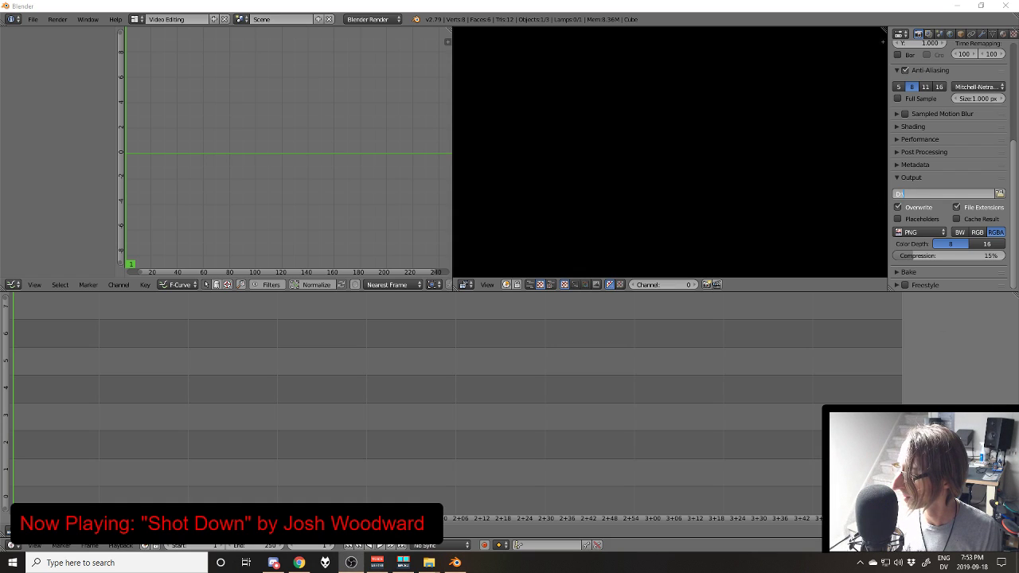
{"action": "left_click", "coordinate": [941, 193]}
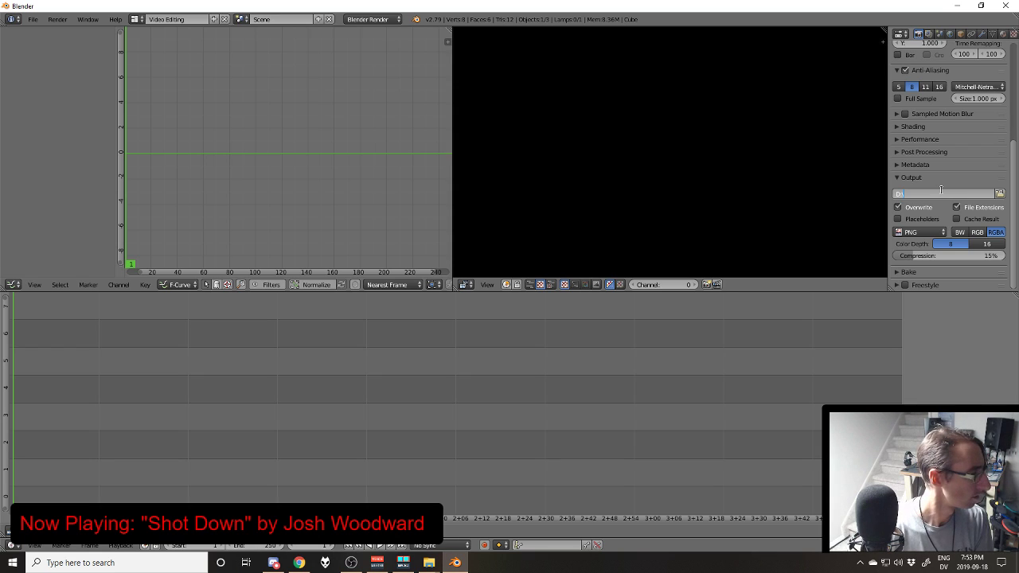
{"action": "type", "text": "Export\\"}
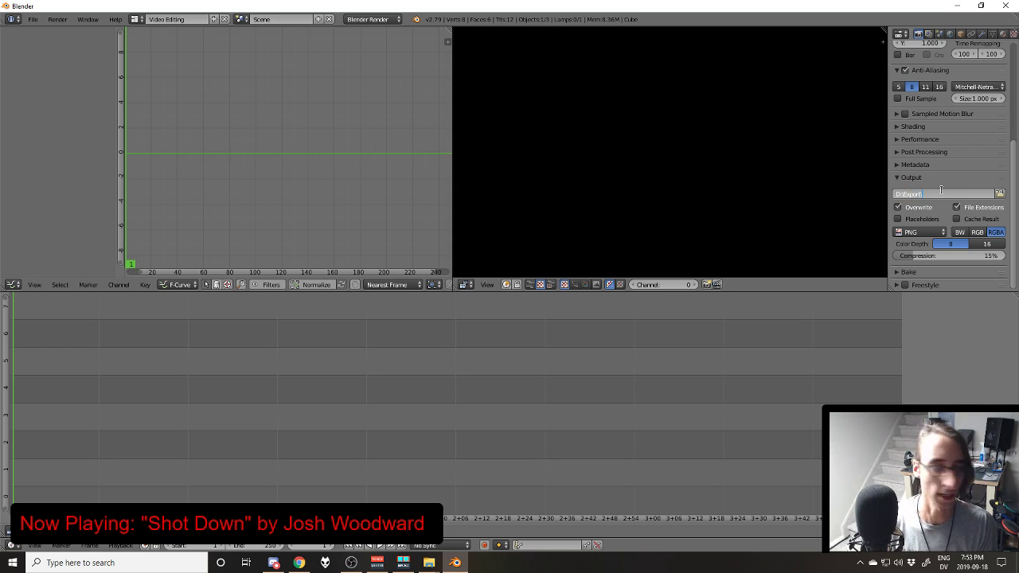
{"action": "key", "text": "Return"}
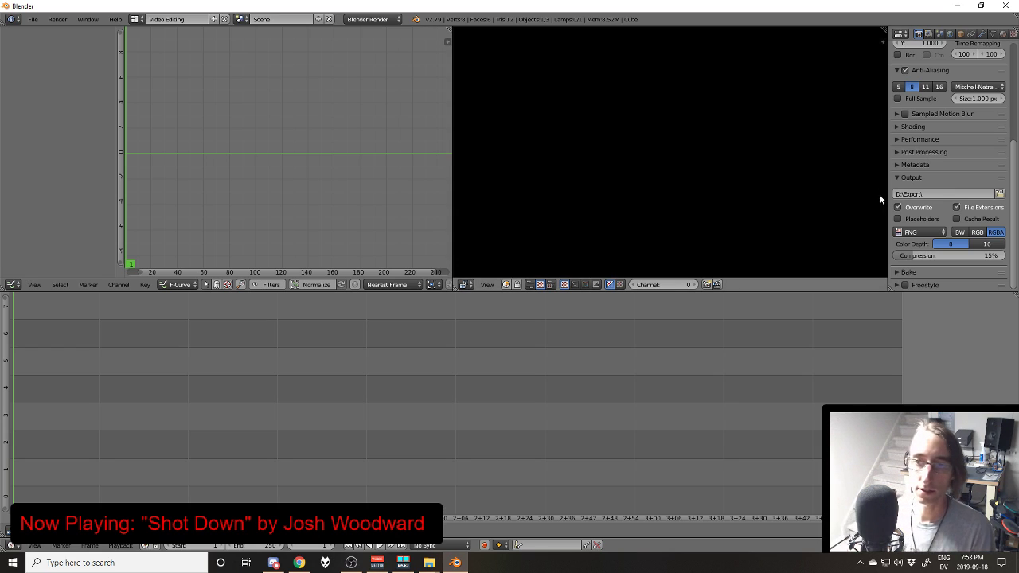
Step: Set the output file format to FFmpeg video and expand the Encoding settings
{"action": "left_click", "coordinate": [921, 232]}
{"action": "left_click", "coordinate": [908, 184]}
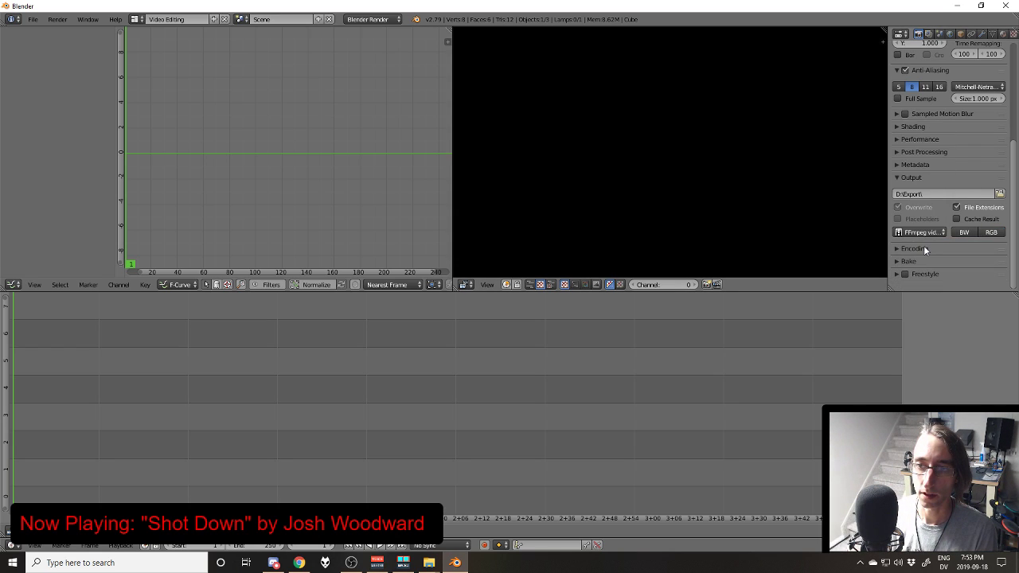
{"action": "left_click", "coordinate": [921, 249]}
{"action": "scroll", "coordinate": [929, 266], "scroll_direction": "down", "scroll_amount": 3}
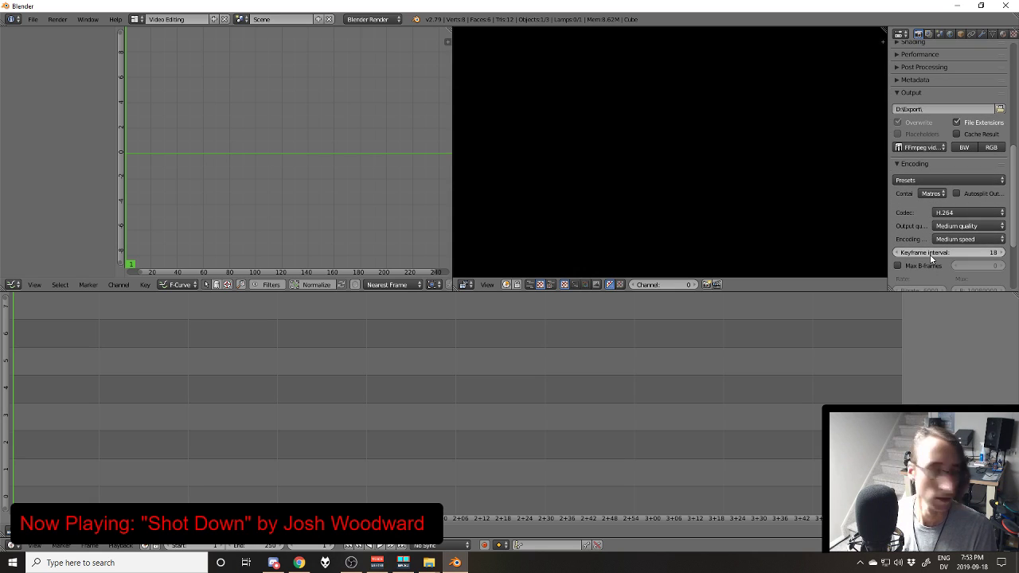
{"action": "scroll", "coordinate": [935, 243], "scroll_direction": "down", "scroll_amount": 3}
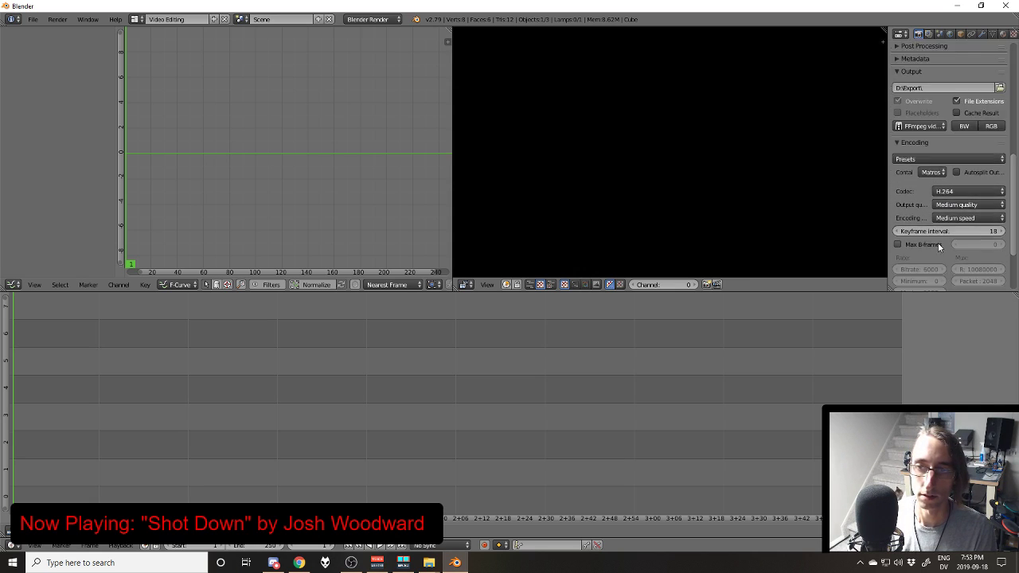
Step: Set the render's audio codec to Vorbis with a bitrate of 320
{"action": "left_click", "coordinate": [935, 263]}
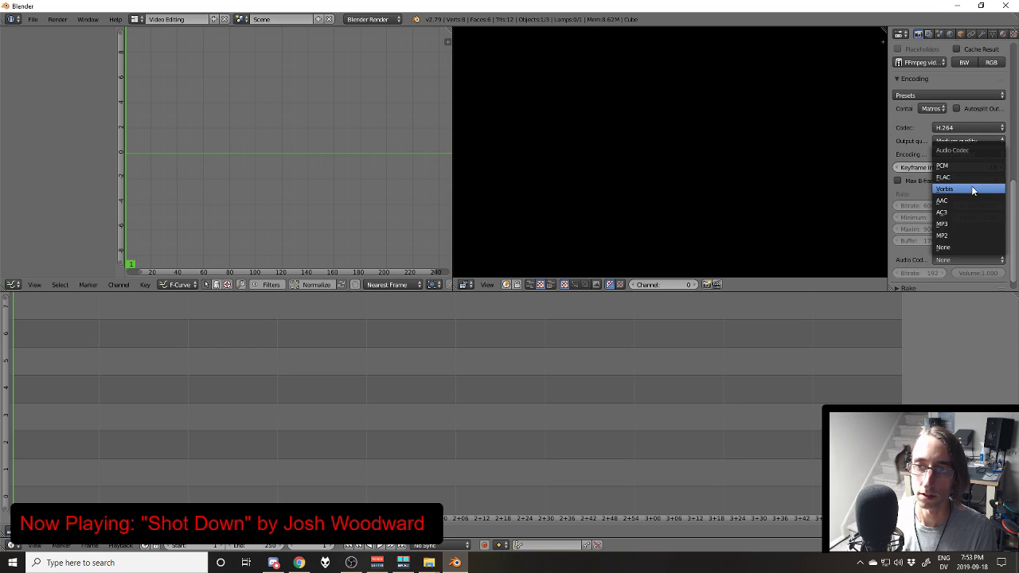
{"action": "left_click", "coordinate": [971, 186]}
{"action": "left_click", "coordinate": [922, 272]}
{"action": "type", "text": "320"}
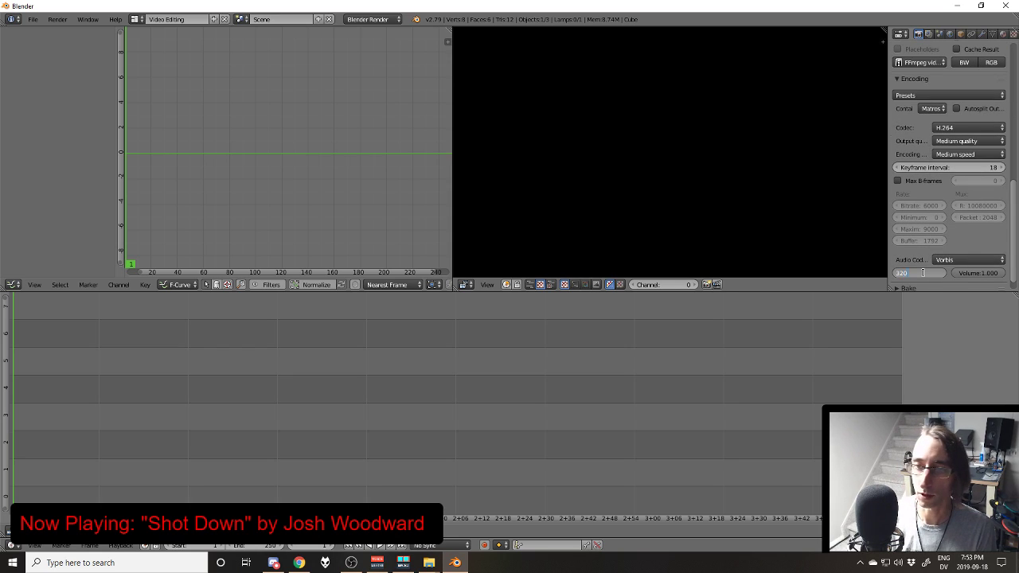
{"action": "key", "text": "Return"}
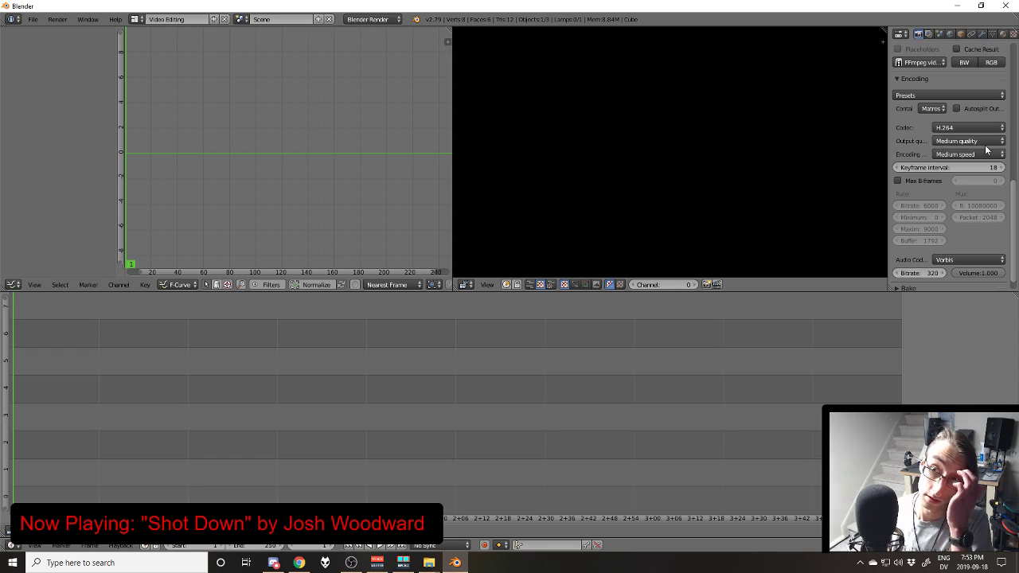
Step: Set the playback sync mode to AV-sync and raise the end frame to the maximum by entering 9999999
{"action": "scroll", "coordinate": [952, 226], "scroll_direction": "up", "scroll_amount": 10}
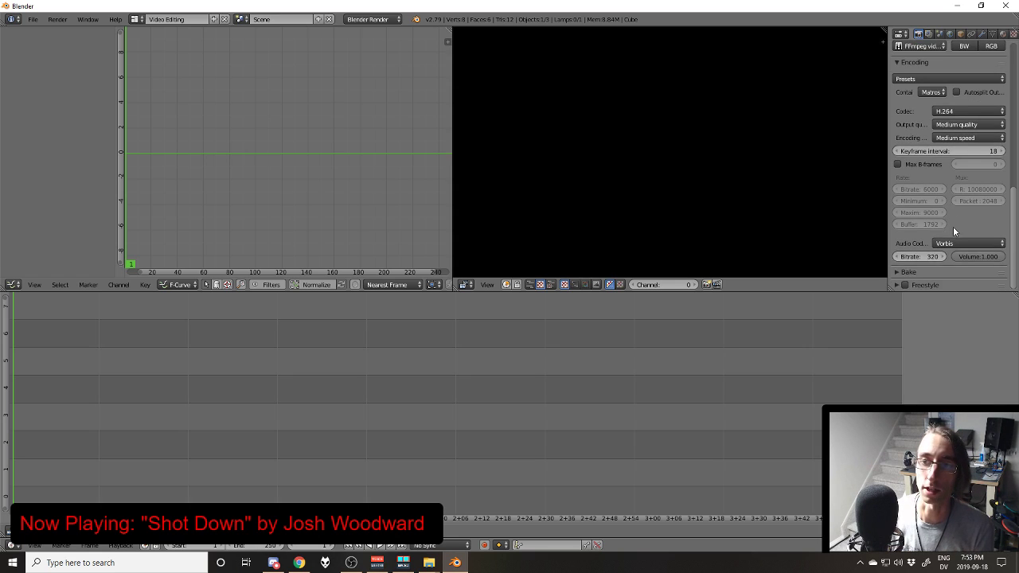
{"action": "left_click", "coordinate": [436, 546]}
{"action": "left_click", "coordinate": [445, 508]}
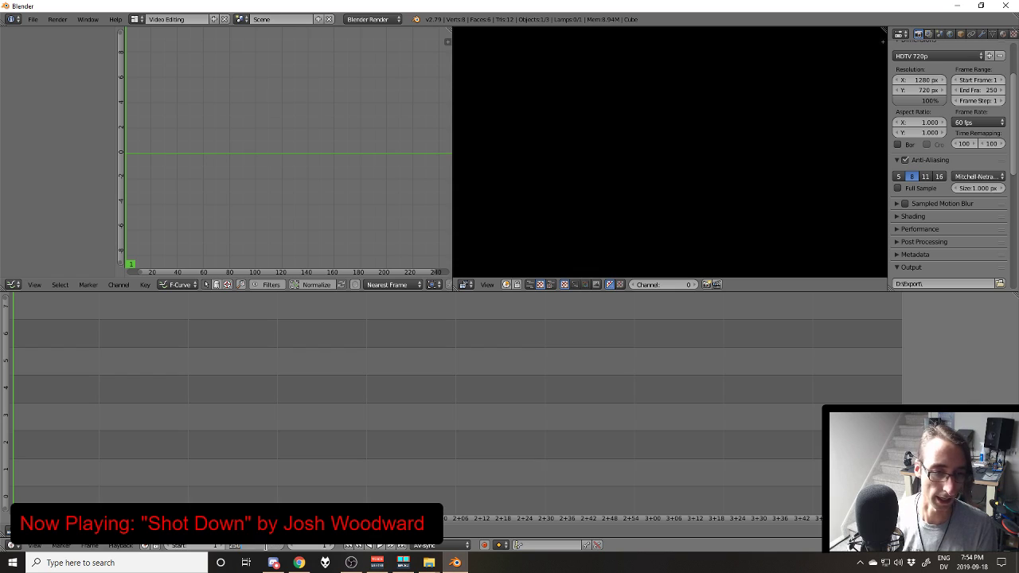
{"action": "type", "text": "99999"}
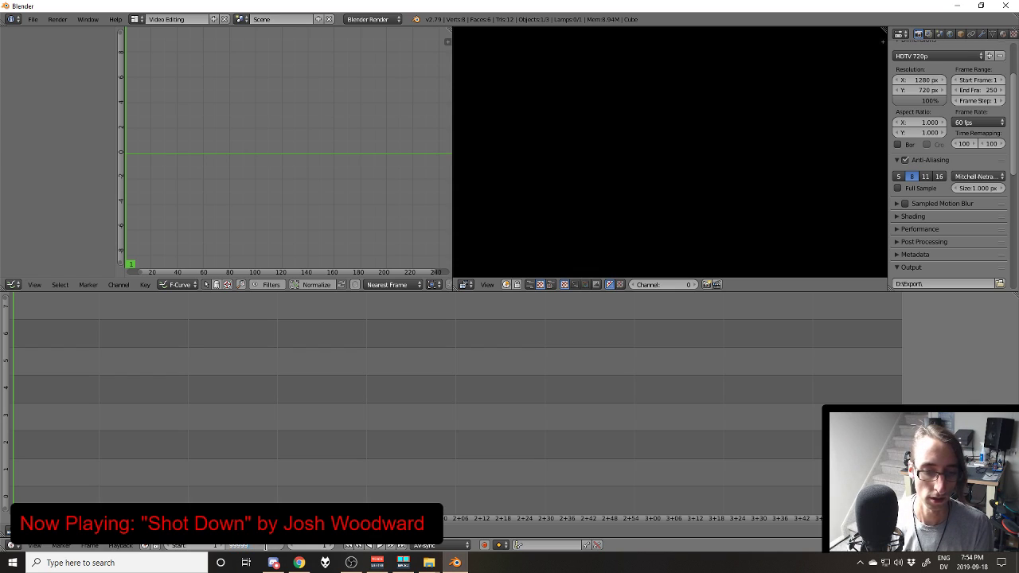
{"action": "type", "text": "99"}
{"action": "key", "text": "Return"}
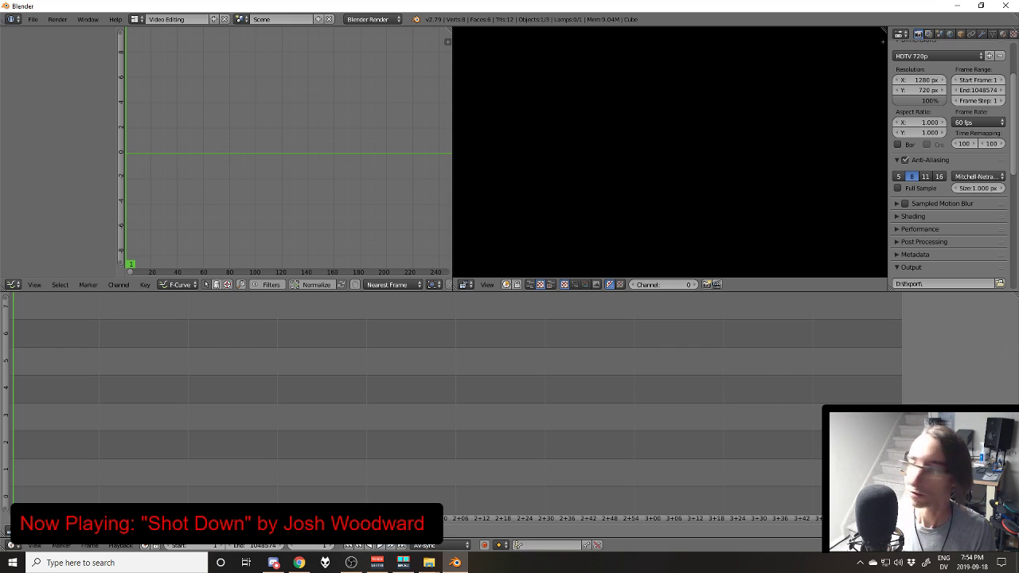
{"action": "key", "text": "super+d"}
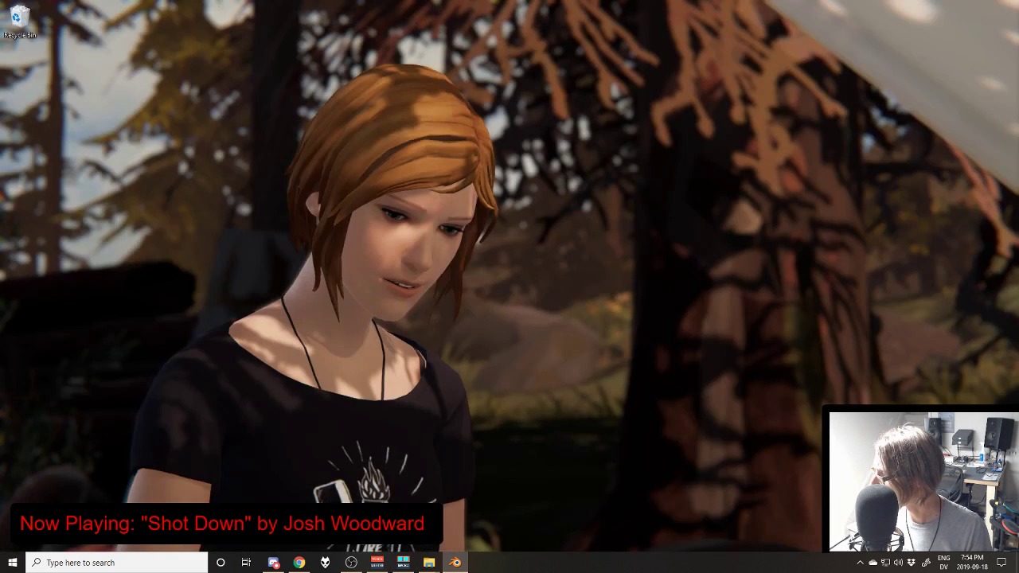
{"action": "key", "text": "super+d"}
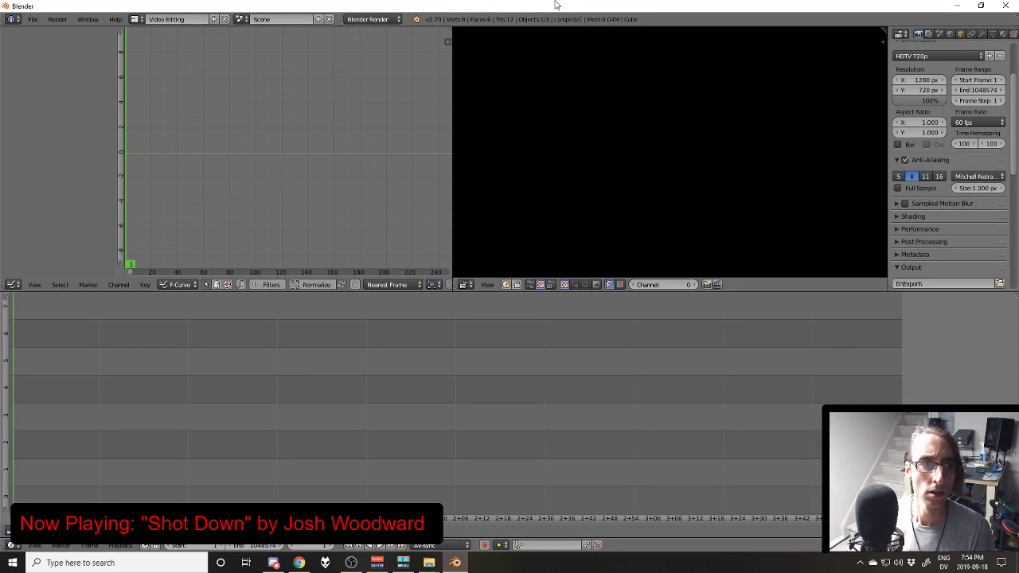
Step: Start saving the project and browse to the folder D:\2-Hour Challenge\2019-09-05\Premiere
{"action": "key", "text": "ctrl+s"}
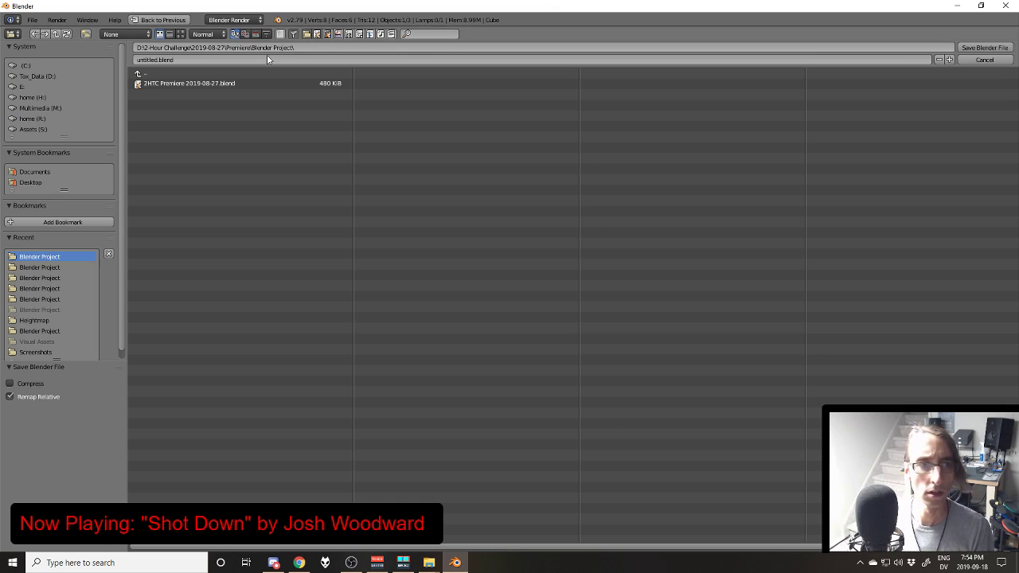
{"action": "left_click", "coordinate": [221, 73]}
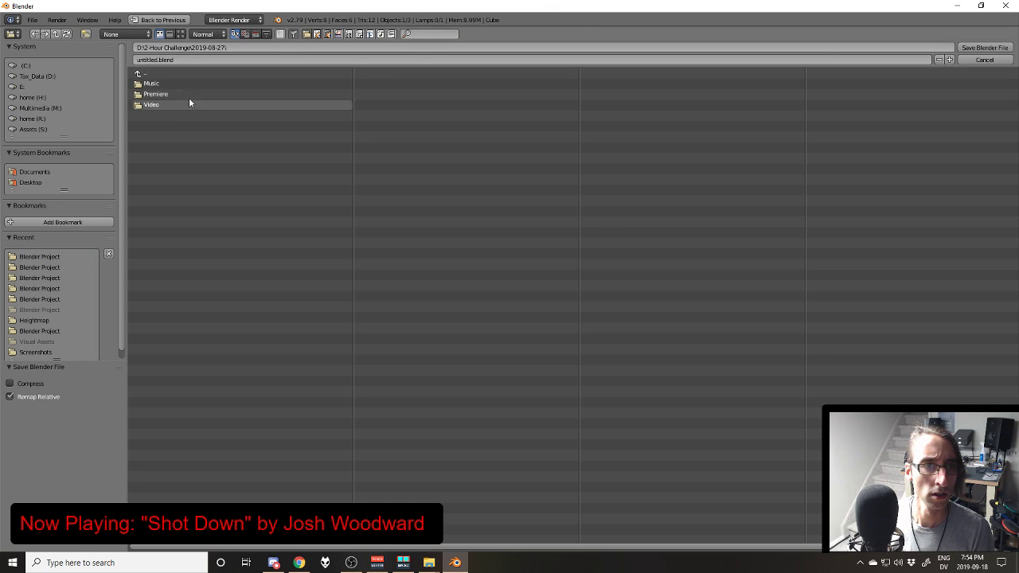
{"action": "left_click", "coordinate": [187, 82]}
{"action": "left_click", "coordinate": [186, 75]}
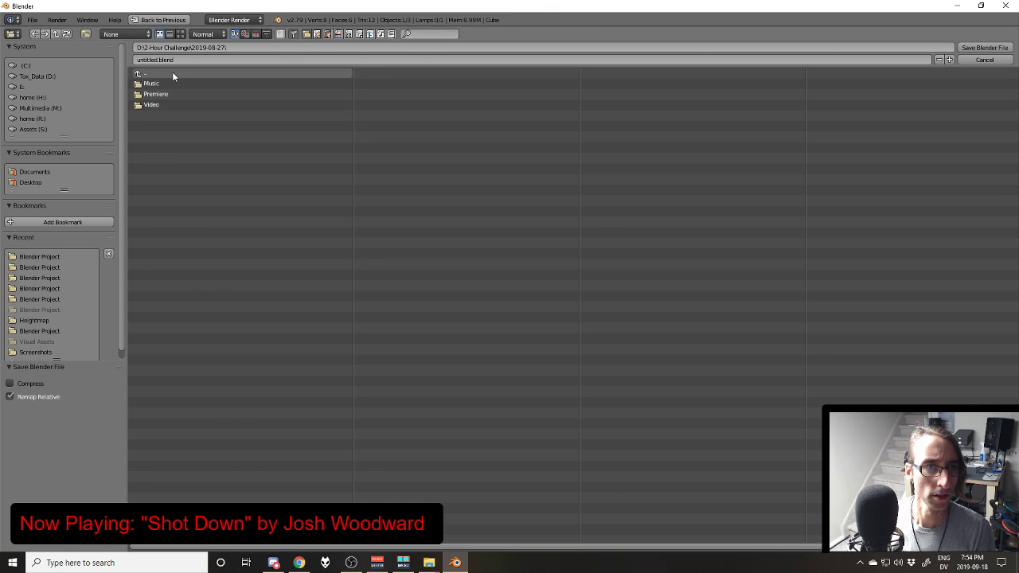
{"action": "left_click", "coordinate": [171, 73]}
{"action": "left_click", "coordinate": [613, 95]}
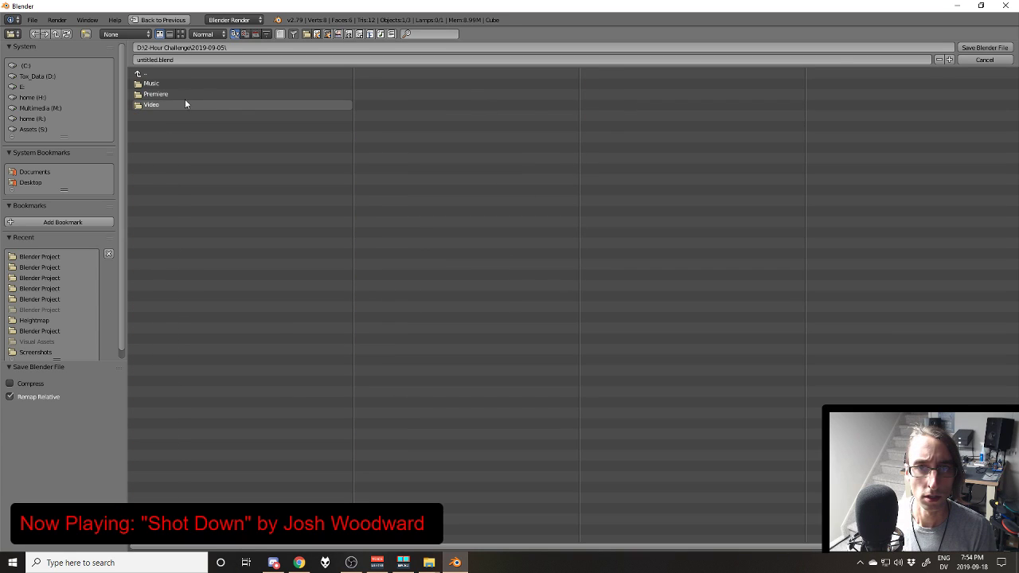
{"action": "left_click", "coordinate": [165, 102]}
{"action": "left_click", "coordinate": [144, 73]}
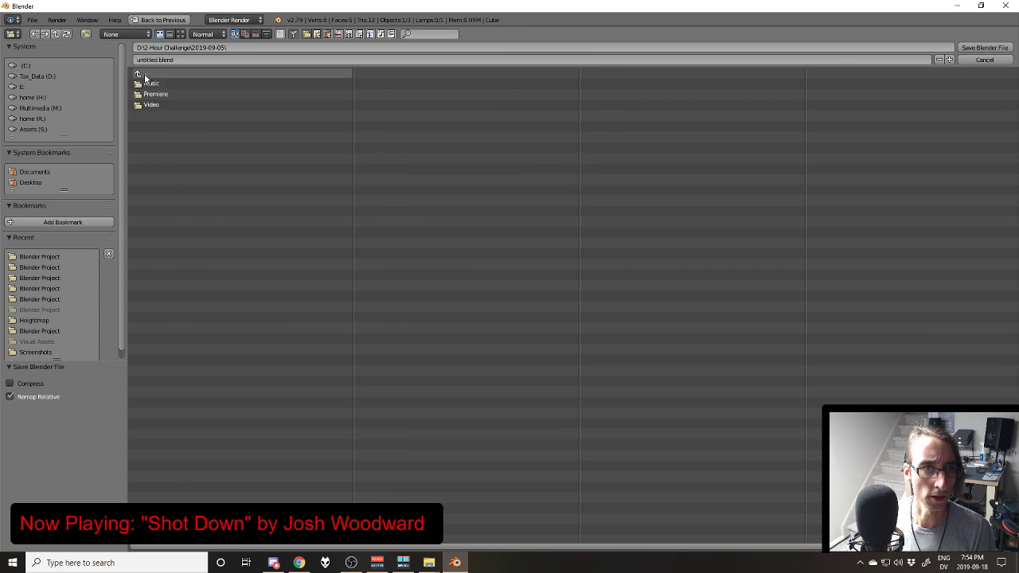
{"action": "left_click", "coordinate": [159, 94]}
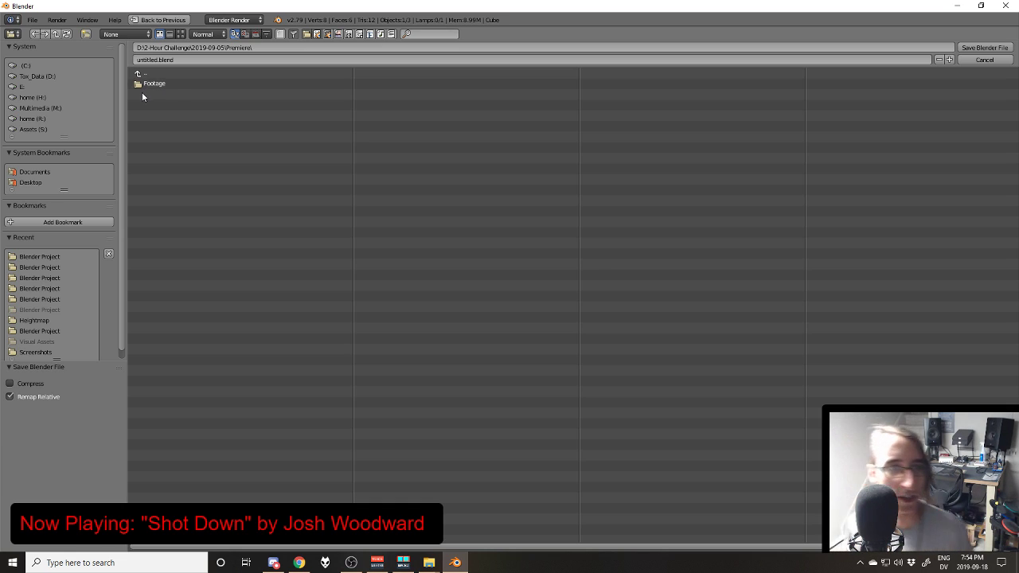
Step: Create a folder named Blender Project inside the Premiere folder and open it
{"action": "left_click", "coordinate": [85, 34]}
{"action": "type", "text": "Blend"}
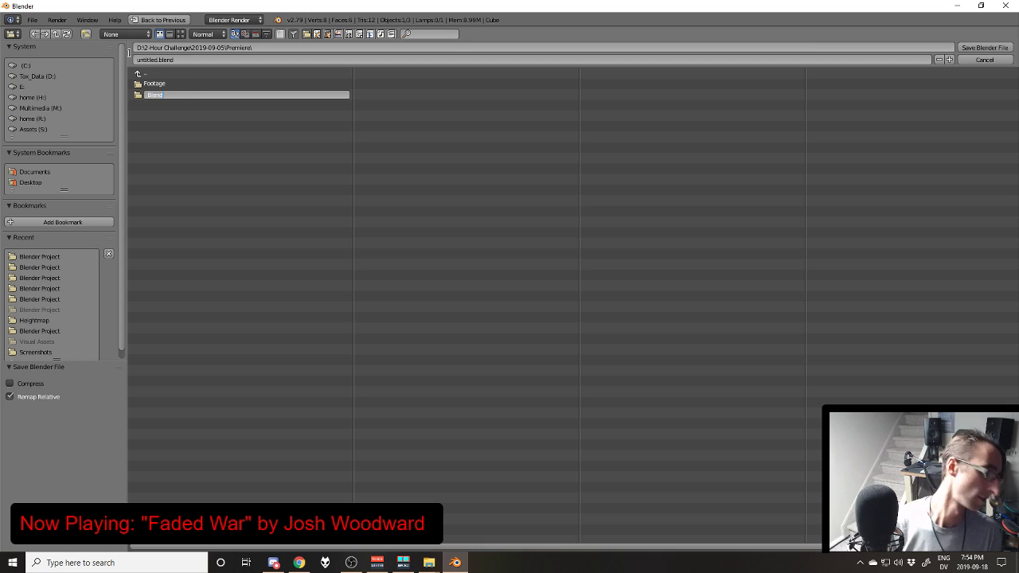
{"action": "type", "text": "er Project"}
{"action": "key", "text": "Return"}
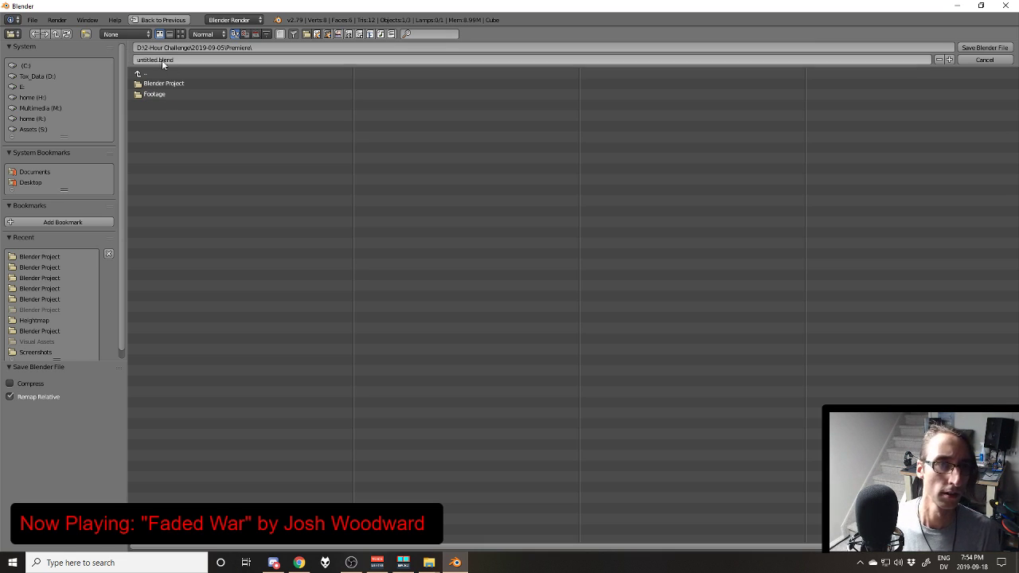
{"action": "double_click", "coordinate": [188, 84]}
Step: Save the project as 2HTC Premiere 2019-09-05.blend in the Blender Project folder
{"action": "left_click", "coordinate": [199, 60]}
{"action": "type", "text": "2"}
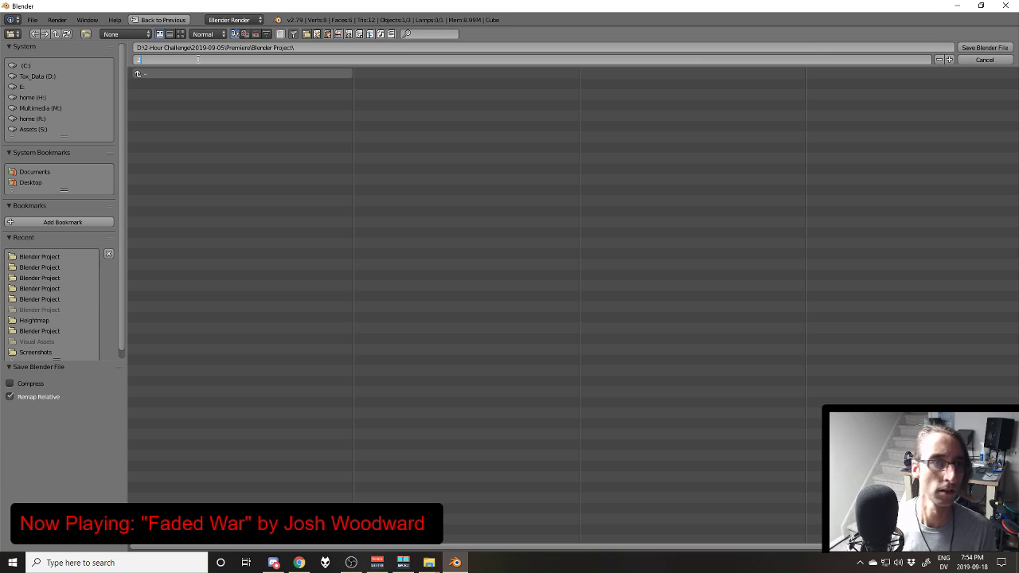
{"action": "type", "text": "HTC Premiere 2019-09"}
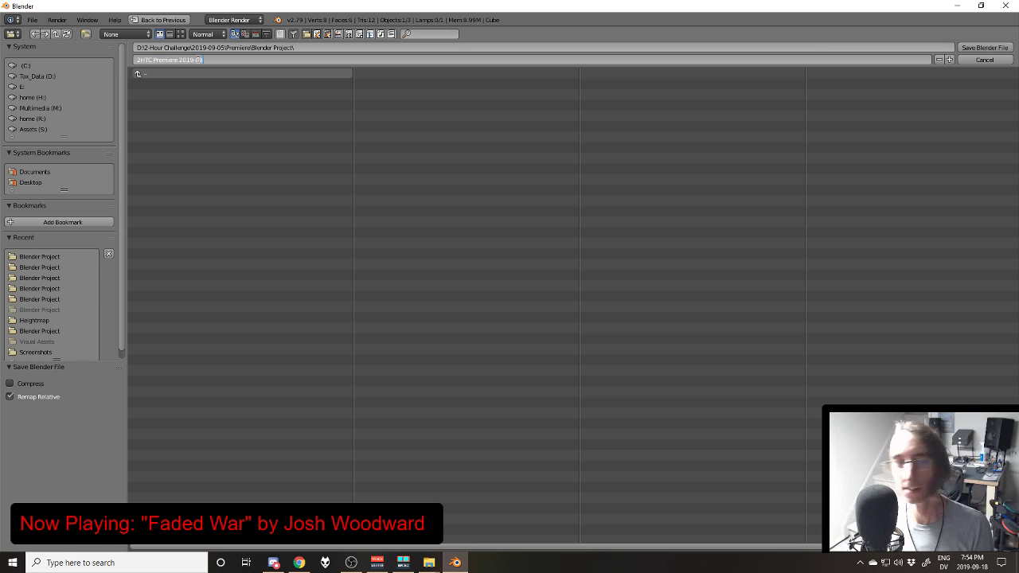
{"action": "type", "text": "-05"}
{"action": "key", "text": "Return"}
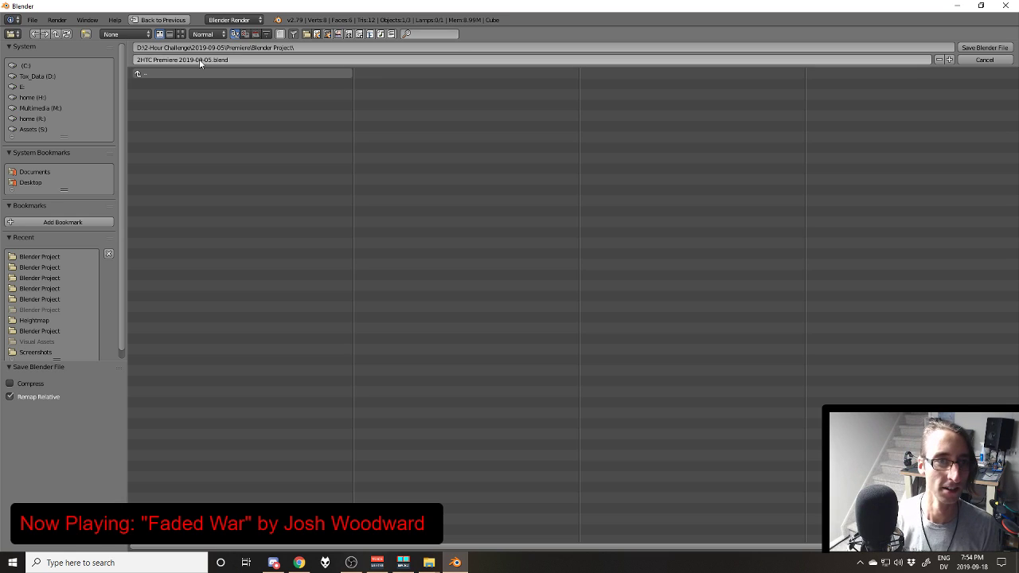
{"action": "left_click", "coordinate": [986, 49]}
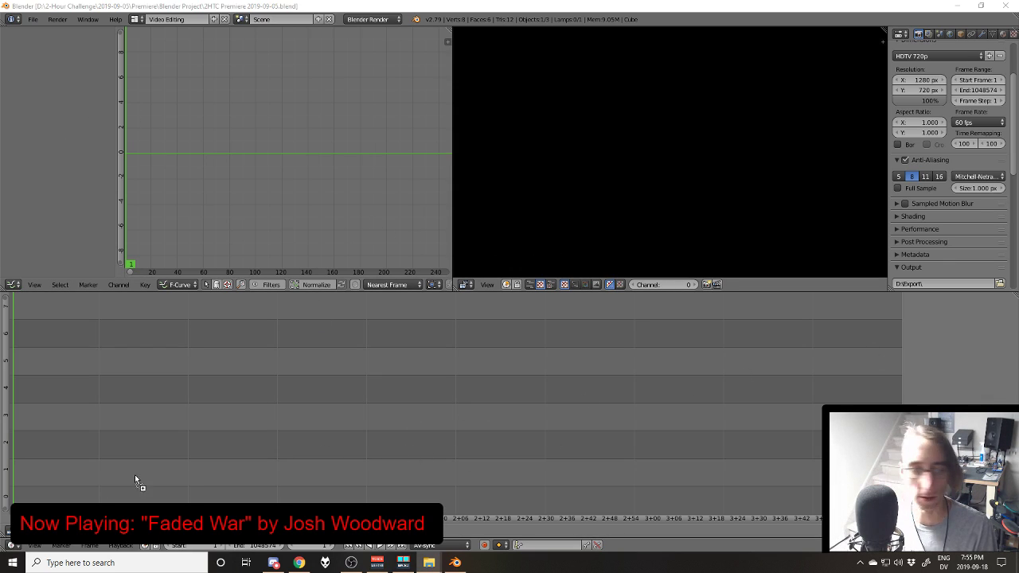
{"action": "left_click_drag", "start_coordinate": [31, 466], "coordinate": [35, 467]}
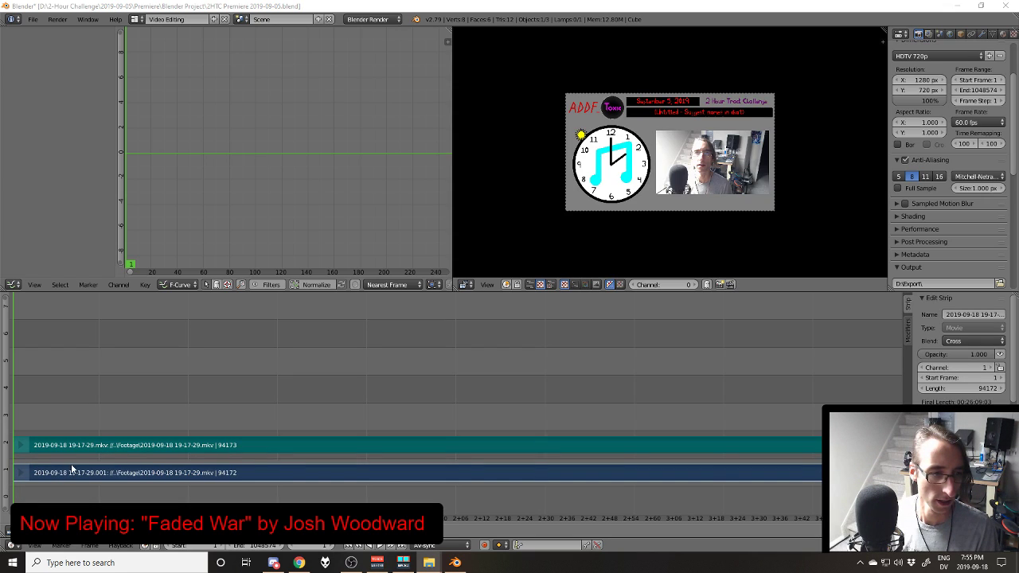
{"action": "right_click", "coordinate": [116, 448]}
{"action": "key", "text": "g"}
{"action": "left_click", "coordinate": [117, 416]}
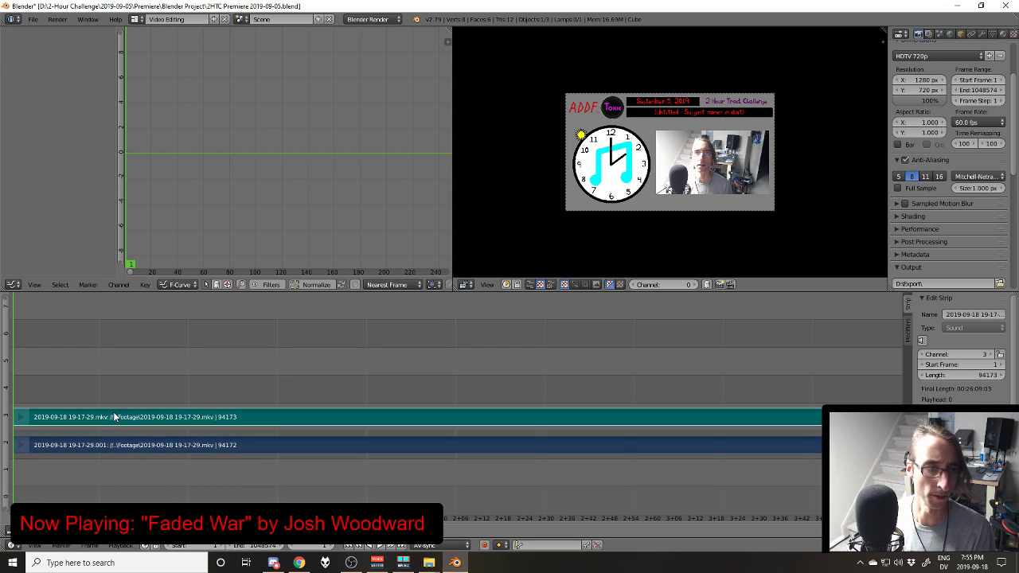
Step: Add a black color strip on channel 1 at frame 1 and set its length to 60 frames
{"action": "key", "text": "shift+a"}
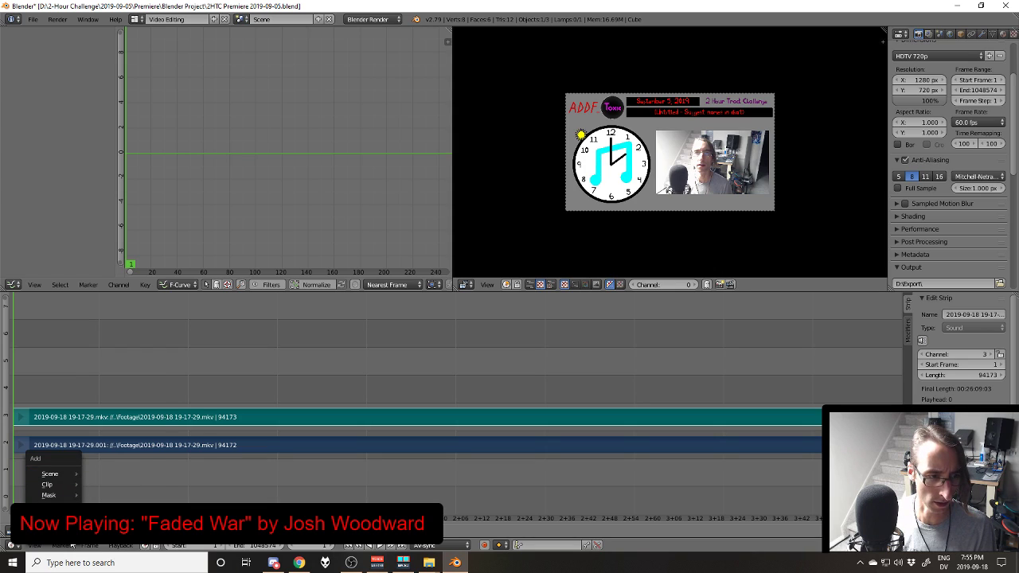
{"action": "mouse_move", "coordinate": [76, 501]}
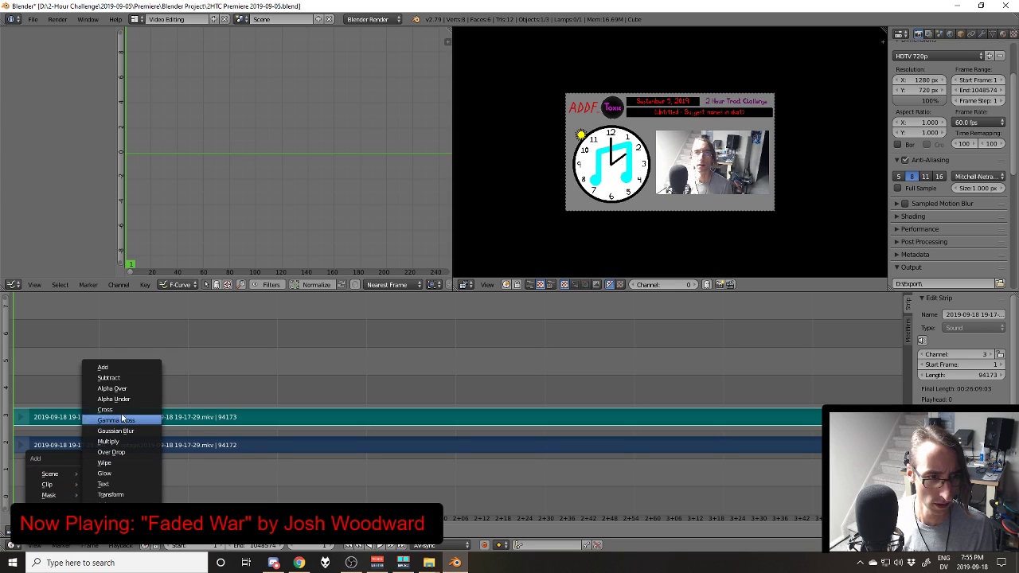
{"action": "left_click", "coordinate": [107, 504]}
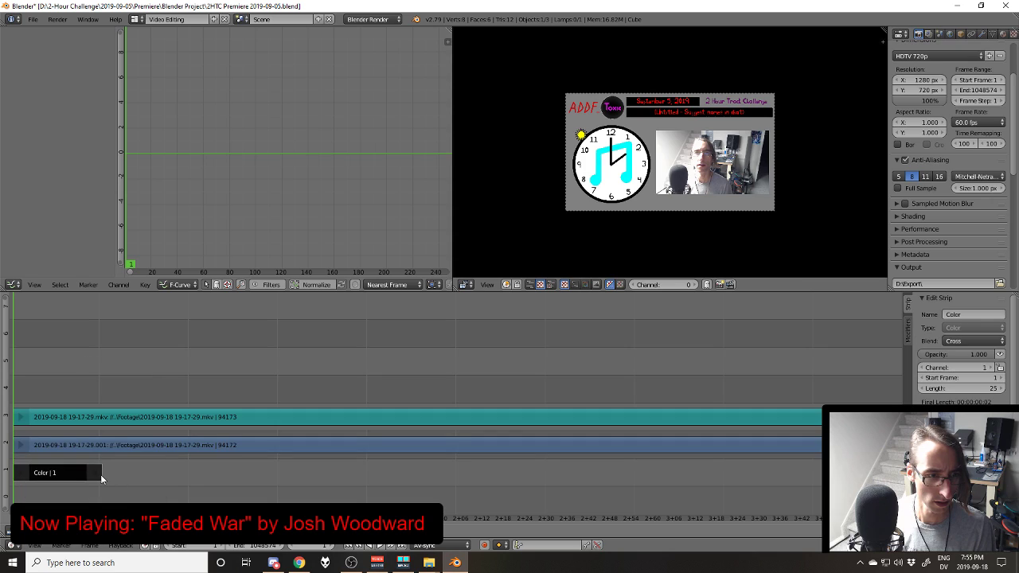
{"action": "left_click", "coordinate": [966, 389]}
{"action": "type", "text": "60"}
{"action": "key", "text": "Return"}
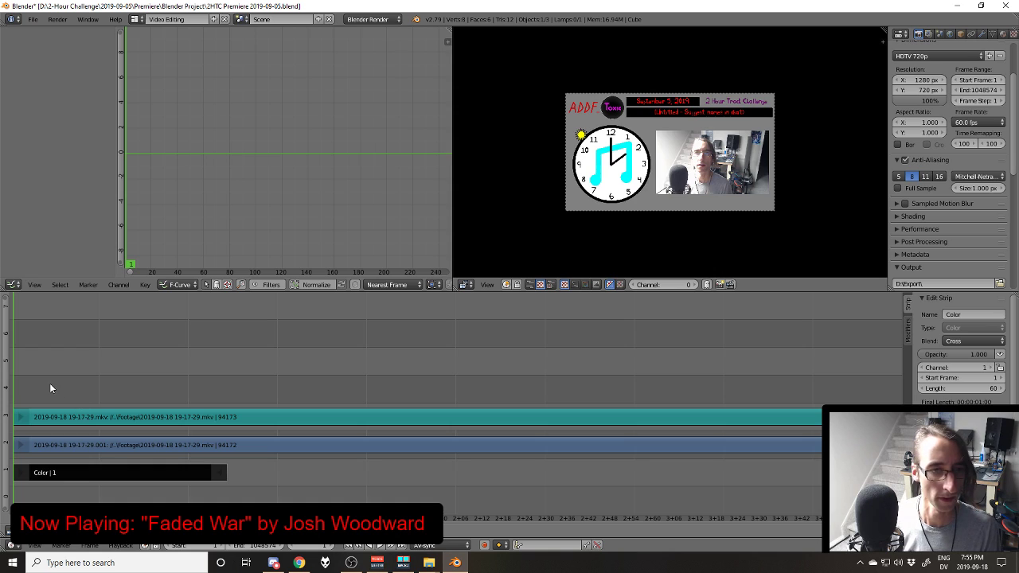
Step: Enlarge the video preview, play the footage from the start, and return the playhead to frame 68
{"action": "scroll", "coordinate": [662, 226], "scroll_direction": "up", "scroll_amount": 3}
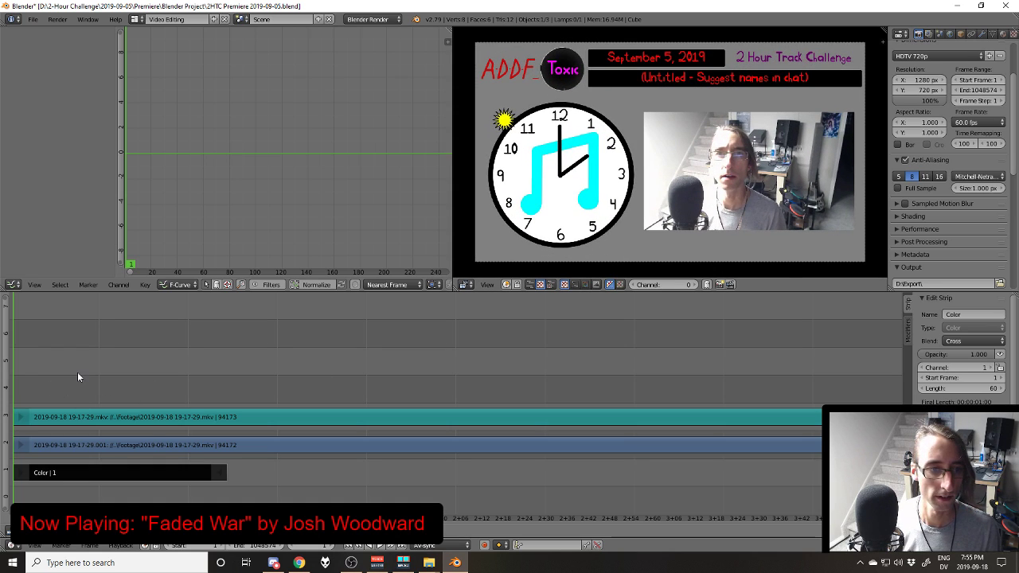
{"action": "key", "text": "alt+a"}
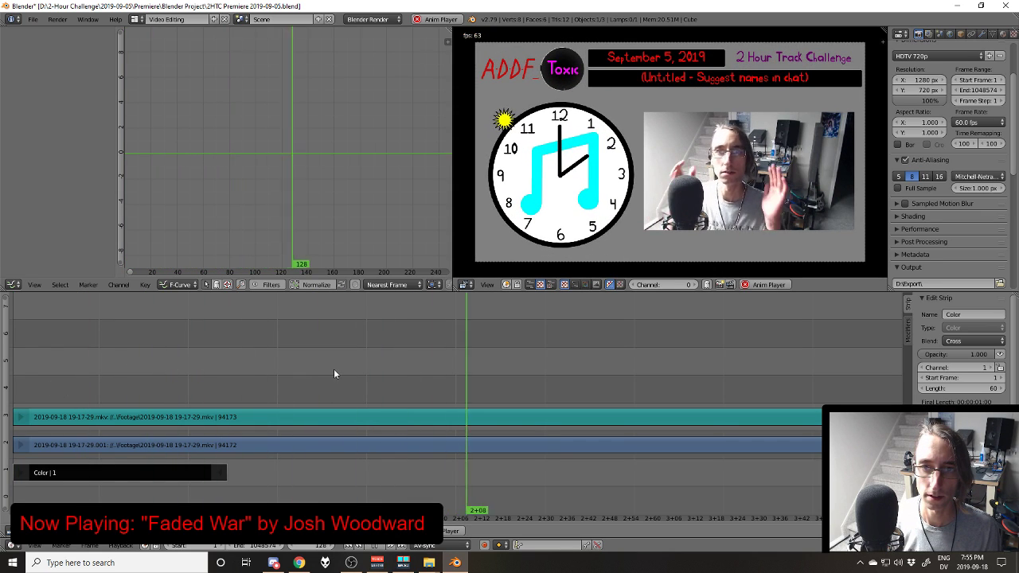
{"action": "key", "text": "alt+a"}
{"action": "left_click", "coordinate": [252, 388]}
Step: Display the waveform on the channel 3 sound strip and play the footage through the hand clap
{"action": "right_click", "coordinate": [610, 417]}
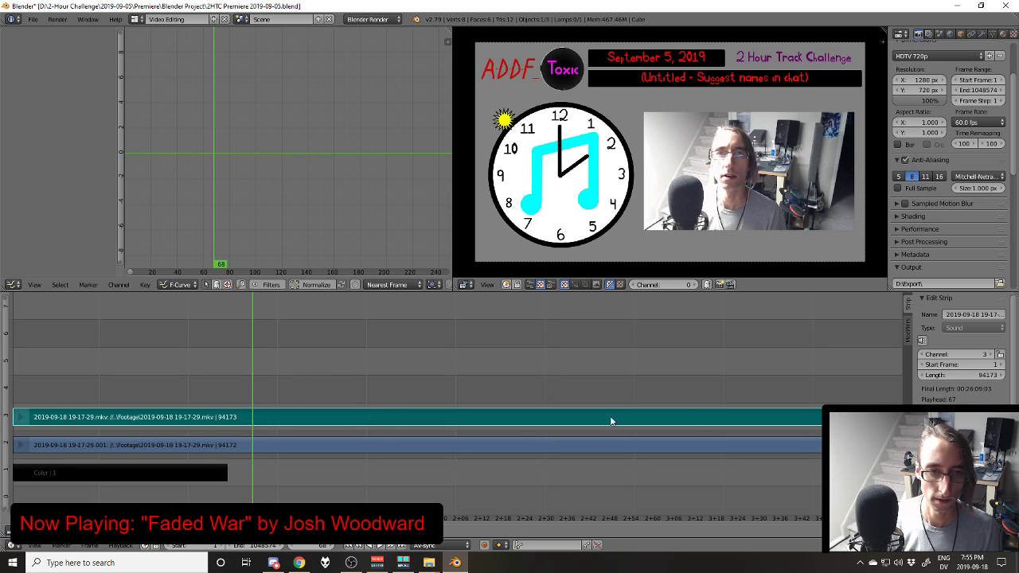
{"action": "key", "text": "alt+a"}
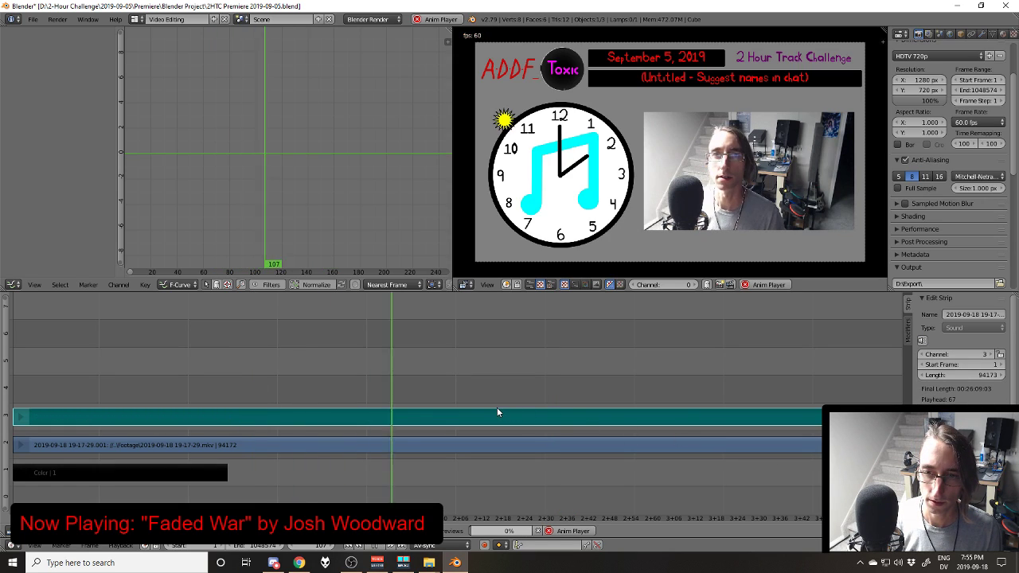
{"action": "key", "text": "alt+a"}
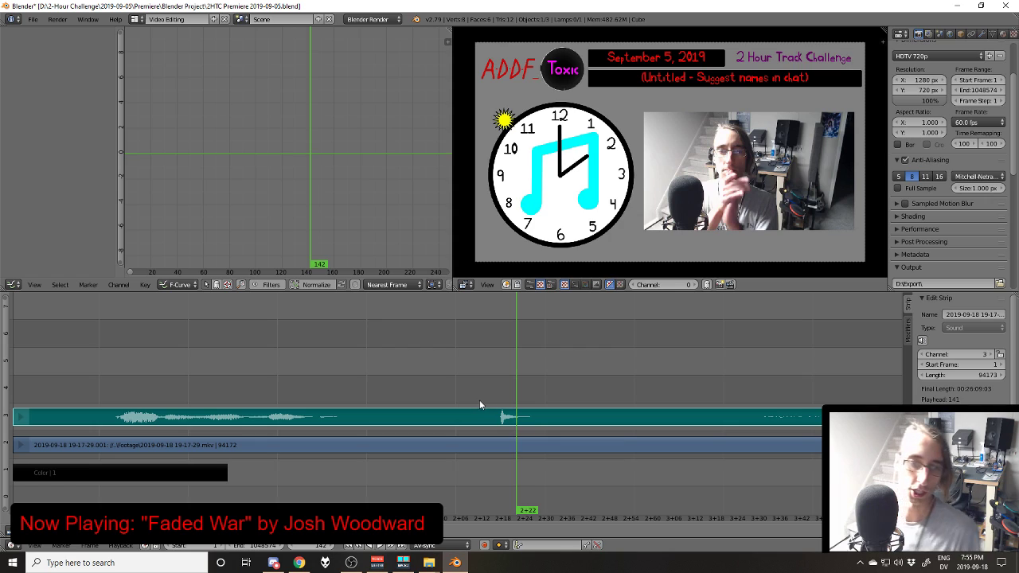
Step: Replay the hand clap around frame 137 and step through its frames to check the audio and video sync
{"action": "left_click", "coordinate": [500, 415]}
{"action": "key", "text": "alt+a"}
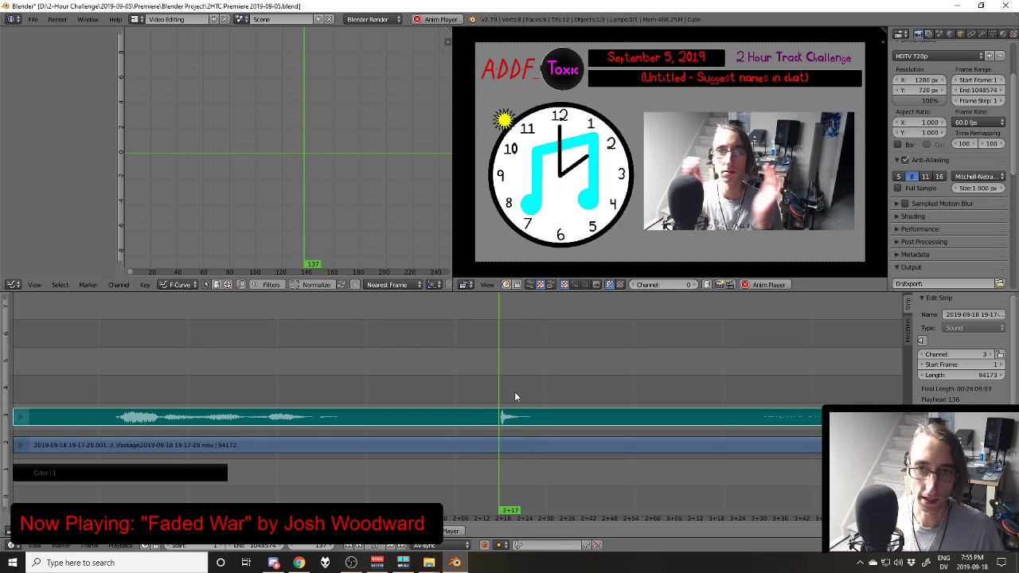
{"action": "key", "text": "alt+a"}
{"action": "key", "text": "Left"}
{"action": "key", "text": "Left"}
{"action": "key", "text": "Left"}
{"action": "key", "text": "Left"}
{"action": "key", "text": "Left"}
{"action": "key", "text": "Left"}
{"action": "key", "text": "Left"}
{"action": "key", "text": "Left"}
{"action": "key", "text": "Left"}
{"action": "key", "text": "Left"}
{"action": "key", "text": "Left"}
{"action": "key", "text": "Left"}
{"action": "key", "text": "Left"}
{"action": "key", "text": "Left"}
{"action": "key", "text": "Left"}
{"action": "key", "text": "Left"}
{"action": "key", "text": "Left"}
{"action": "key", "text": "Left"}
{"action": "key", "text": "Left"}
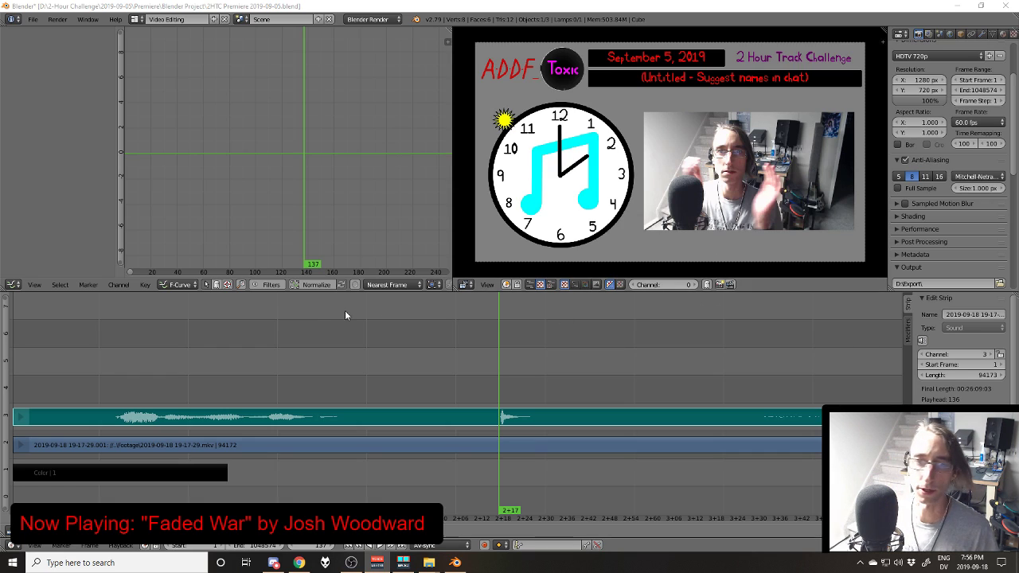
{"action": "left_click", "coordinate": [500, 414]}
{"action": "key", "text": "alt+a"}
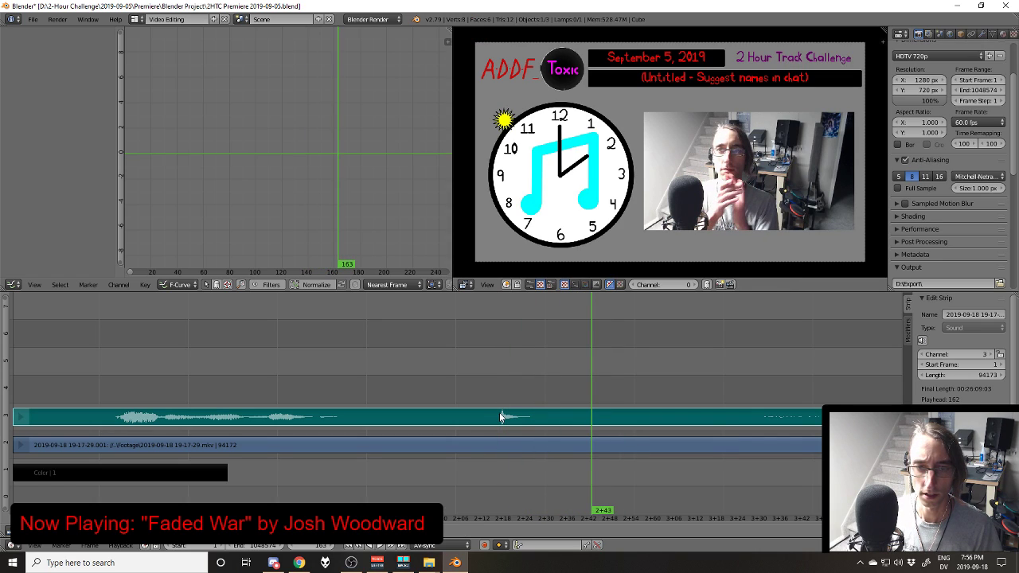
Step: Replay the opening speech from around frame 31 several times to compare the picture with the sound waveform
{"action": "left_click", "coordinate": [117, 414]}
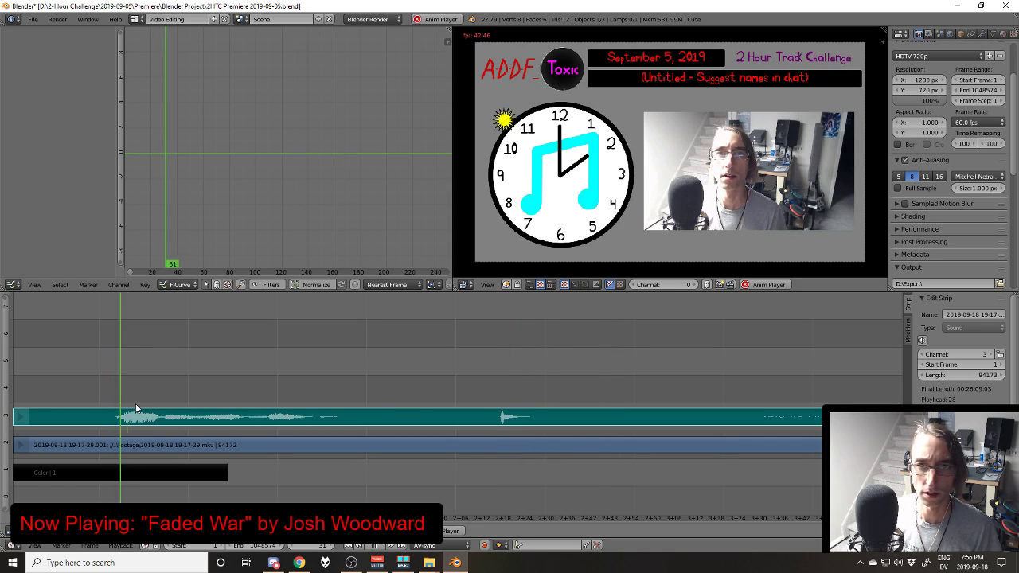
{"action": "left_click", "coordinate": [120, 407]}
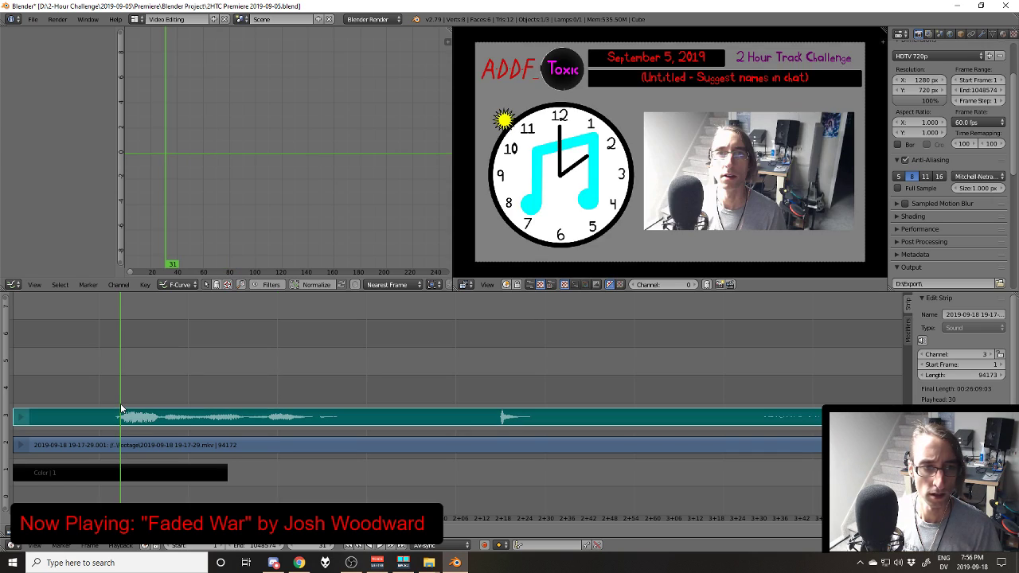
{"action": "key", "text": "alt+a"}
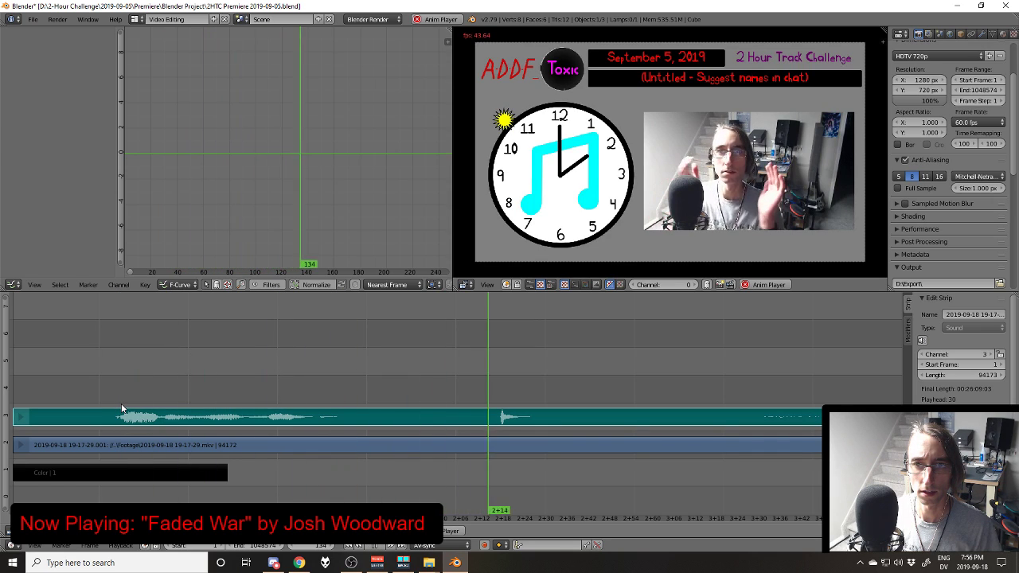
{"action": "left_click", "coordinate": [130, 407]}
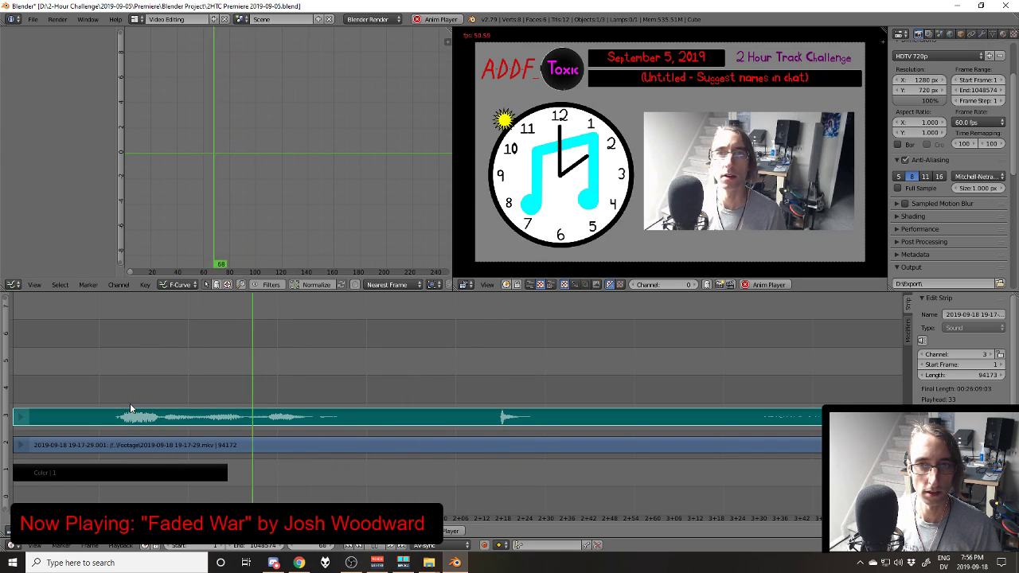
{"action": "key", "text": "alt+a"}
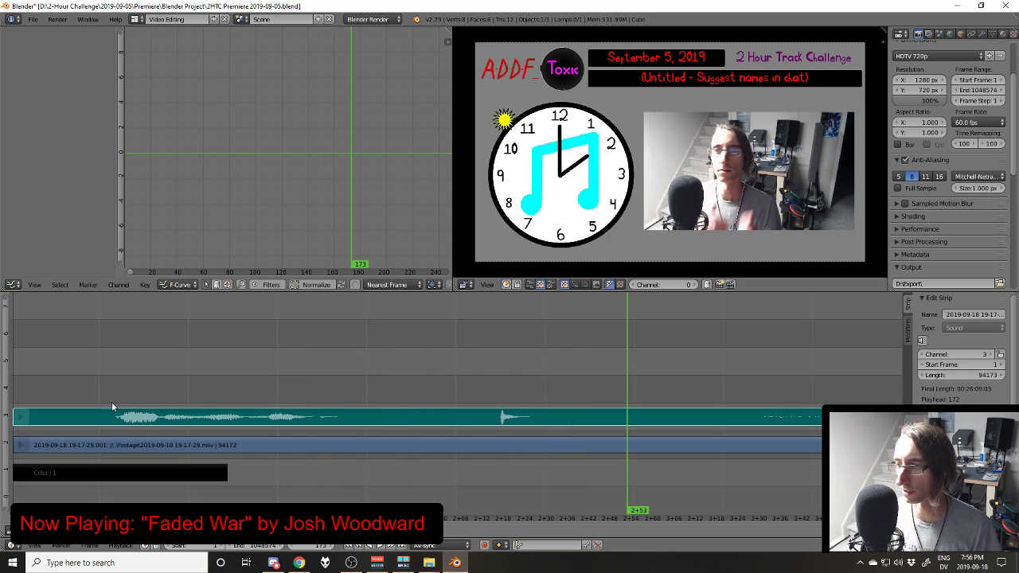
{"action": "left_click", "coordinate": [143, 398]}
{"action": "key", "text": "alt+a"}
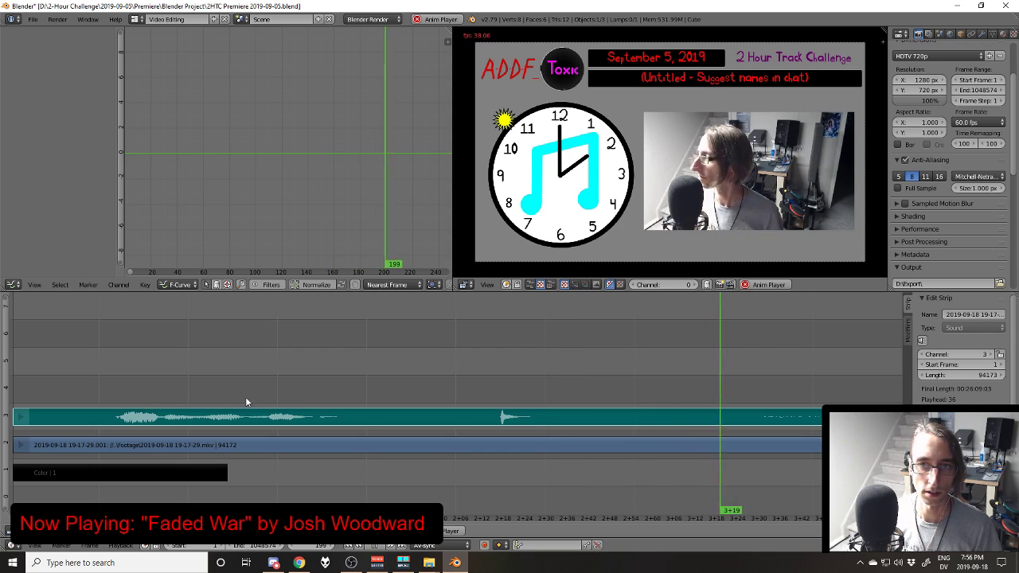
{"action": "key", "text": "alt+a"}
Step: Replay the hand clap in short bursts starting from frame 137
{"action": "left_click", "coordinate": [499, 400]}
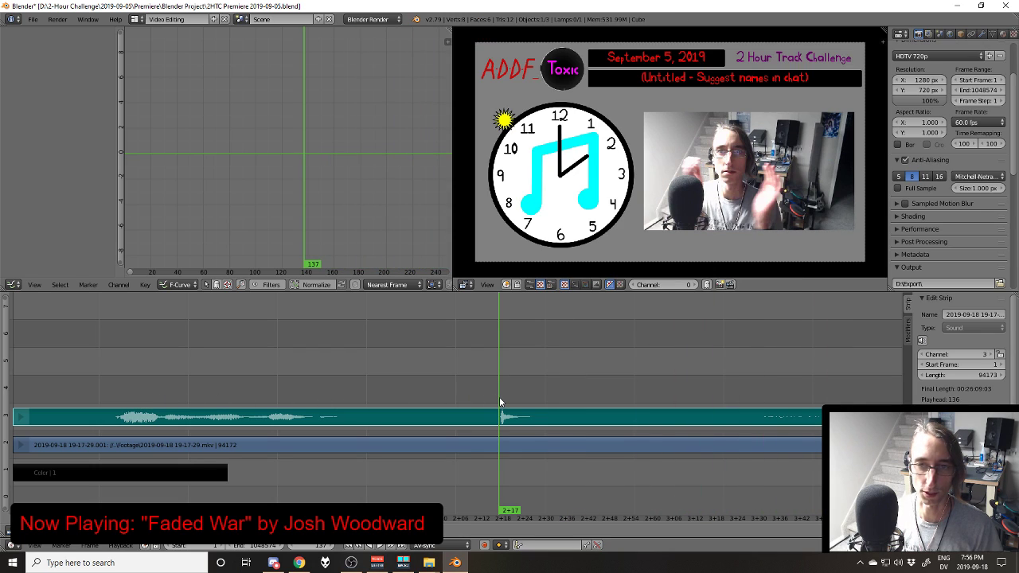
{"action": "key", "text": "alt+a"}
{"action": "key", "text": "Escape"}
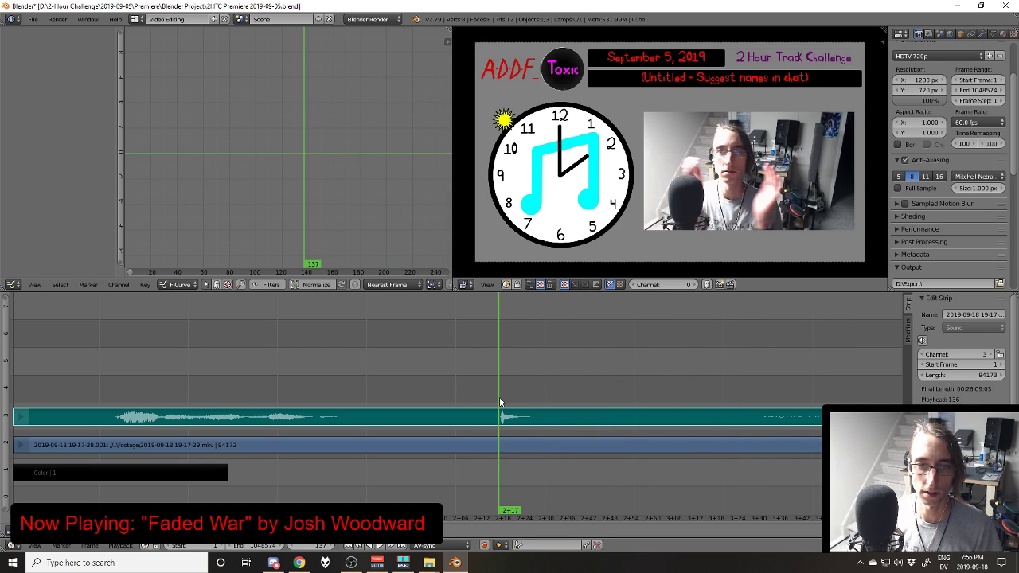
{"action": "key", "text": "alt+a"}
{"action": "key", "text": "Escape"}
{"action": "key", "text": "alt+a"}
{"action": "key", "text": "alt+a"}
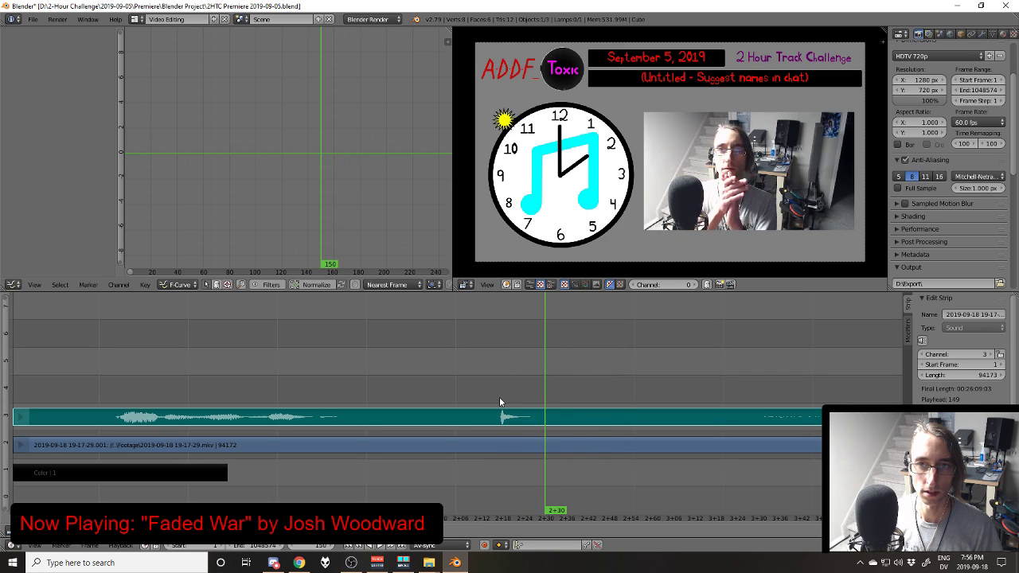
Step: Step backward and forward through the frames around the clap peak to examine when the hands meet
{"action": "key", "text": "Left"}
{"action": "key", "text": "Left"}
{"action": "key", "text": "Left"}
{"action": "key", "text": "Left"}
{"action": "key", "text": "Left"}
{"action": "key", "text": "Left"}
{"action": "key", "text": "Left"}
{"action": "key", "text": "Left"}
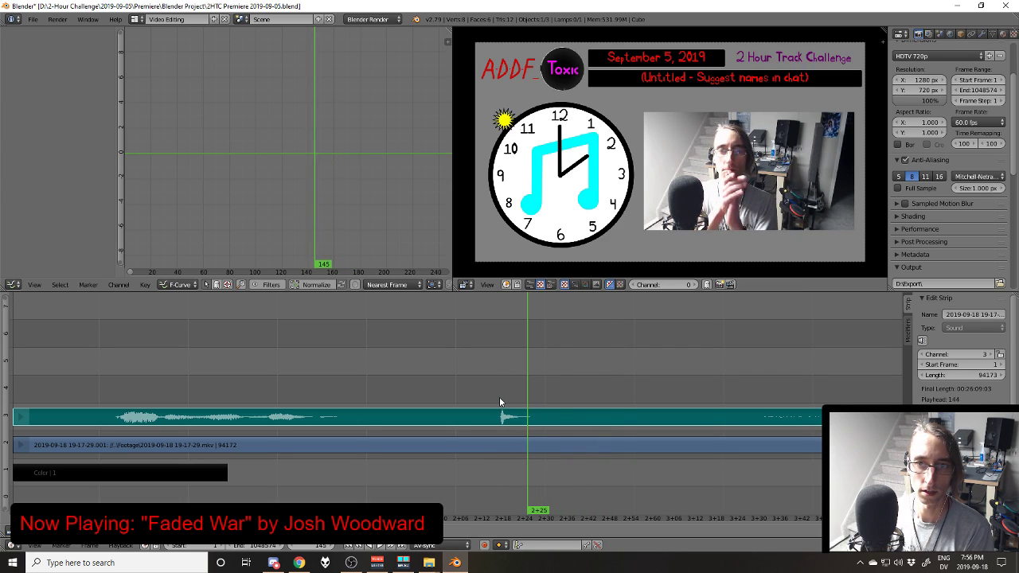
{"action": "key", "text": "Left"}
{"action": "key", "text": "Left"}
{"action": "key", "text": "Left"}
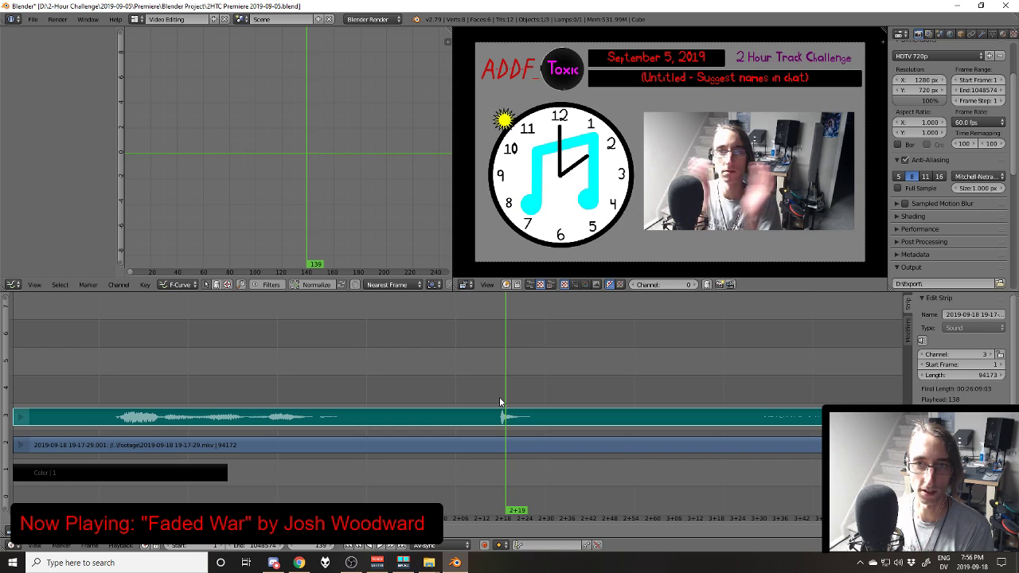
{"action": "key", "text": "Right"}
{"action": "key", "text": "Right"}
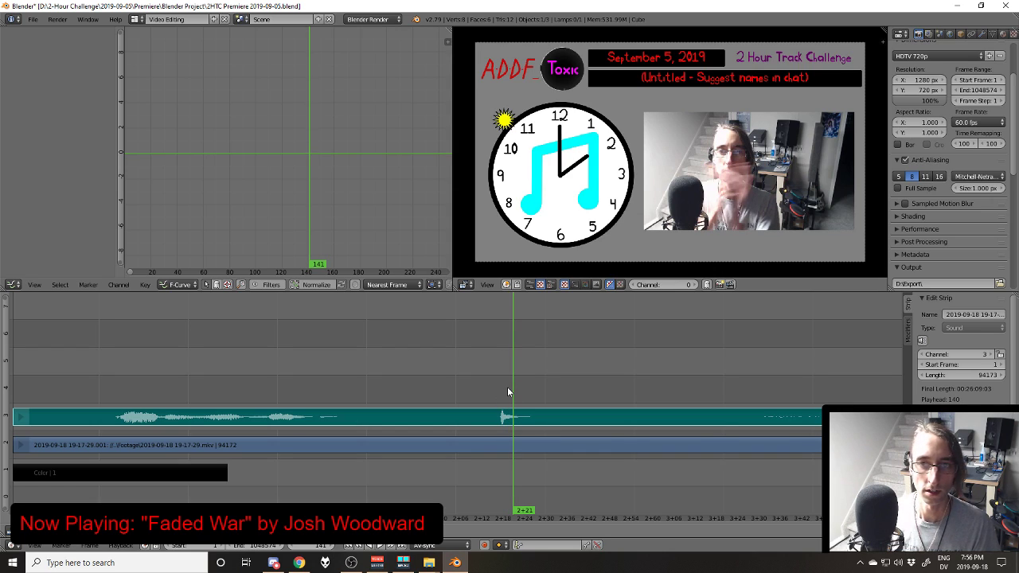
{"action": "key", "text": "Right"}
{"action": "key", "text": "Right"}
{"action": "key", "text": "Right"}
{"action": "key", "text": "Right"}
{"action": "key", "text": "Right"}
{"action": "key", "text": "Right"}
{"action": "key", "text": "Right"}
{"action": "key", "text": "Right"}
{"action": "key", "text": "Right"}
{"action": "key", "text": "Right"}
{"action": "key", "text": "Right"}
{"action": "key", "text": "Right"}
{"action": "key", "text": "Right"}
{"action": "key", "text": "Right"}
{"action": "key", "text": "Right"}
{"action": "key", "text": "Right"}
{"action": "key", "text": "Right"}
{"action": "key", "text": "Right"}
{"action": "key", "text": "Right"}
{"action": "key", "text": "Right"}
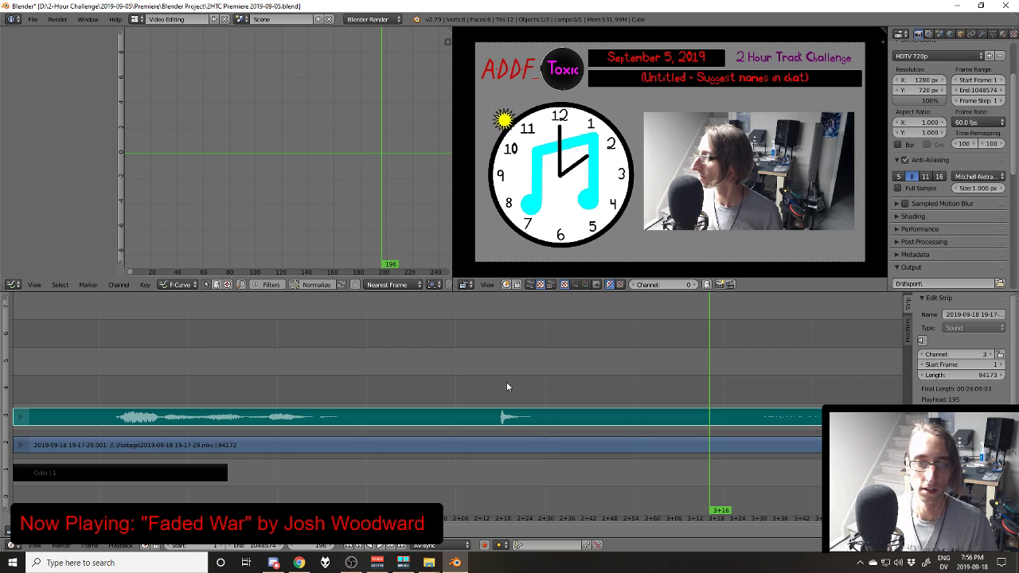
Step: Play the footage from the clap up to about 11 seconds, looking for where the introduction starts
{"action": "left_click", "coordinate": [499, 384]}
{"action": "key", "text": "alt+a"}
{"action": "scroll", "coordinate": [701, 372], "scroll_direction": "down", "scroll_amount": 2}
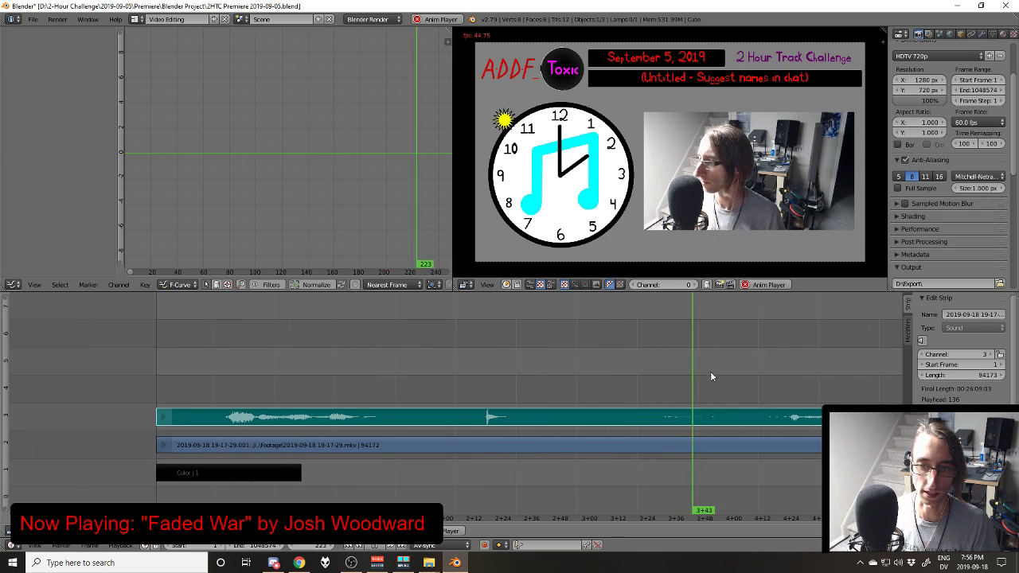
{"action": "scroll", "coordinate": [805, 398], "scroll_direction": "down", "scroll_amount": 4}
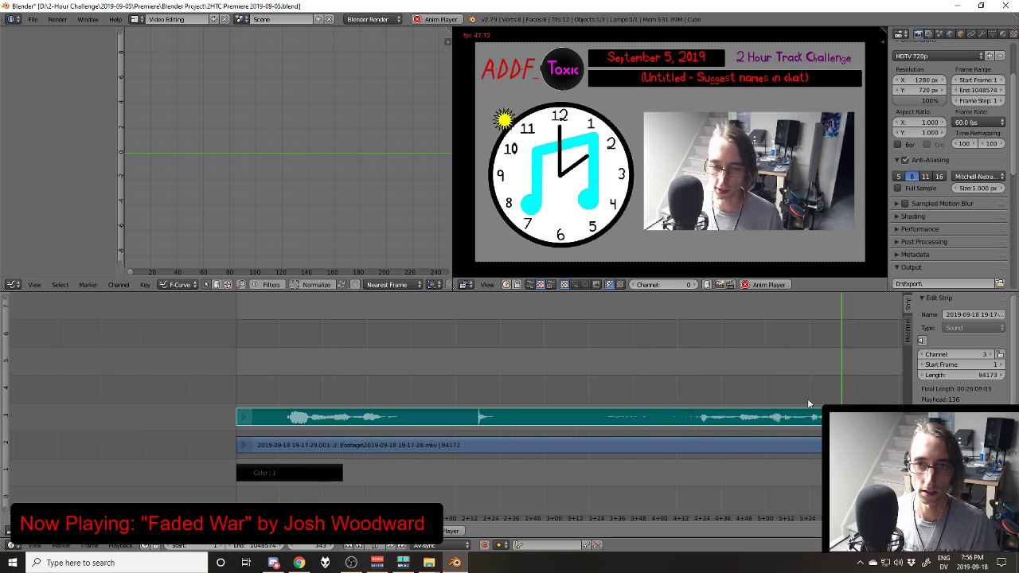
{"action": "left_click_drag", "start_coordinate": [806, 399], "coordinate": [323, 402]}
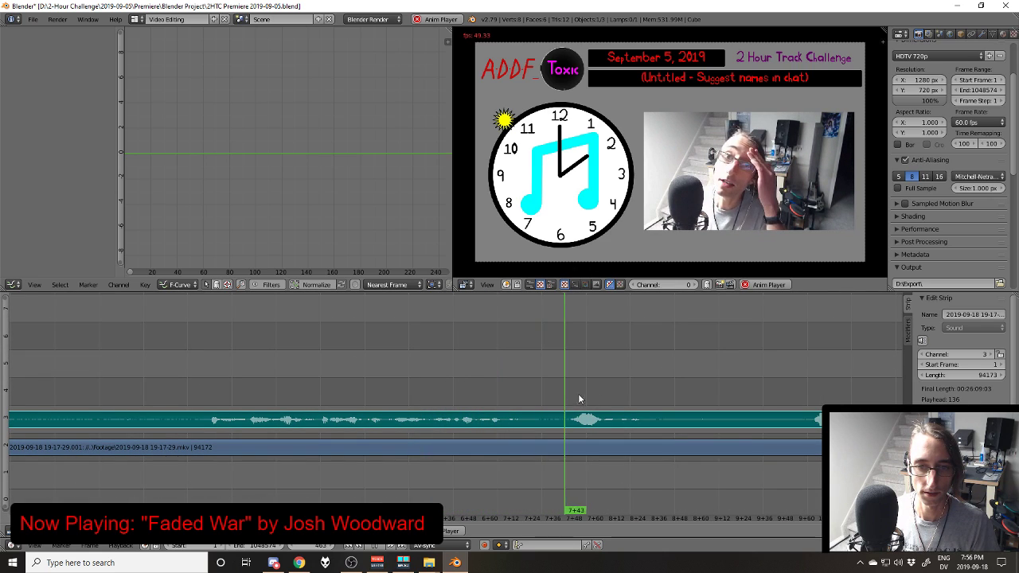
{"action": "left_click_drag", "start_coordinate": [695, 402], "coordinate": [416, 377]}
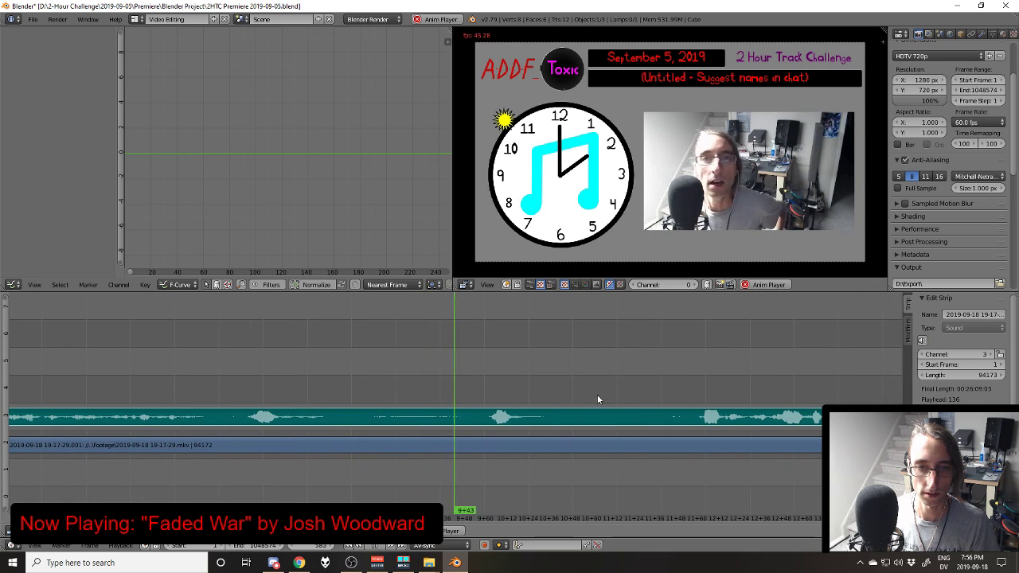
{"action": "scroll", "coordinate": [686, 394], "scroll_direction": "down", "scroll_amount": 1}
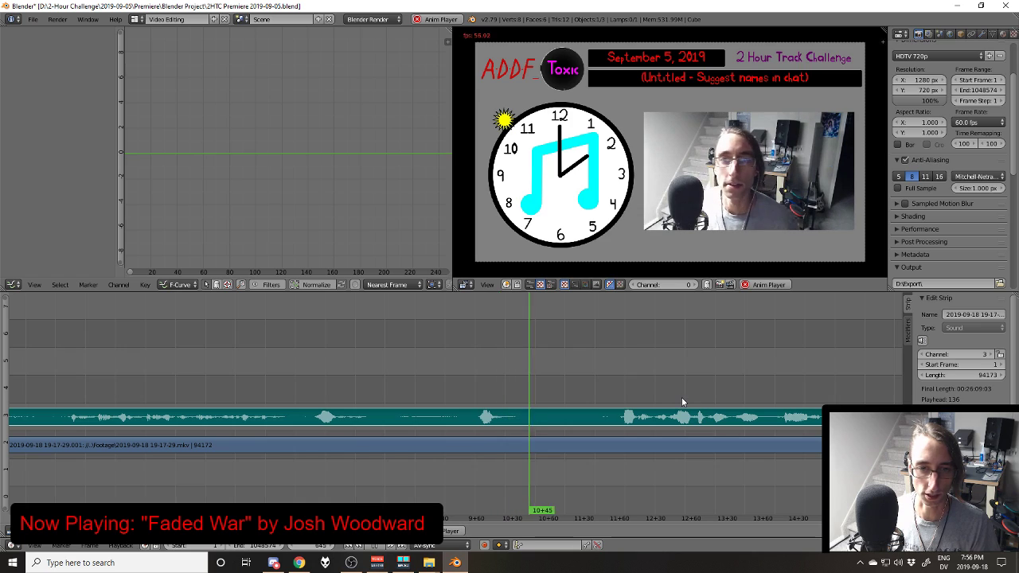
{"action": "key", "text": "alt+a"}
Step: Cut the movie and sound strips at frame 663, just before the introduction's first word, and delete the footage before the cut
{"action": "left_click", "coordinate": [622, 417]}
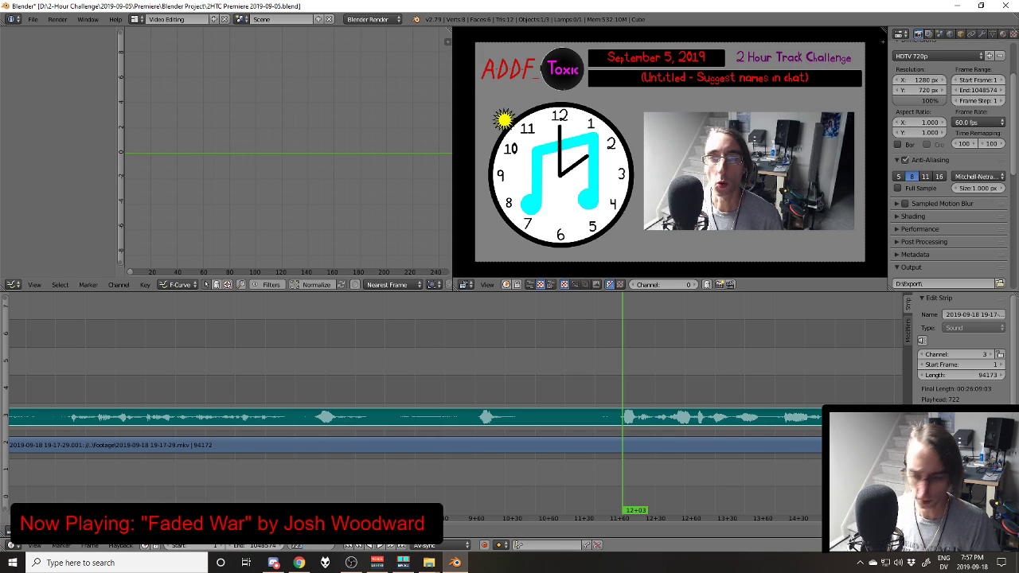
{"action": "type", "text": "663"}
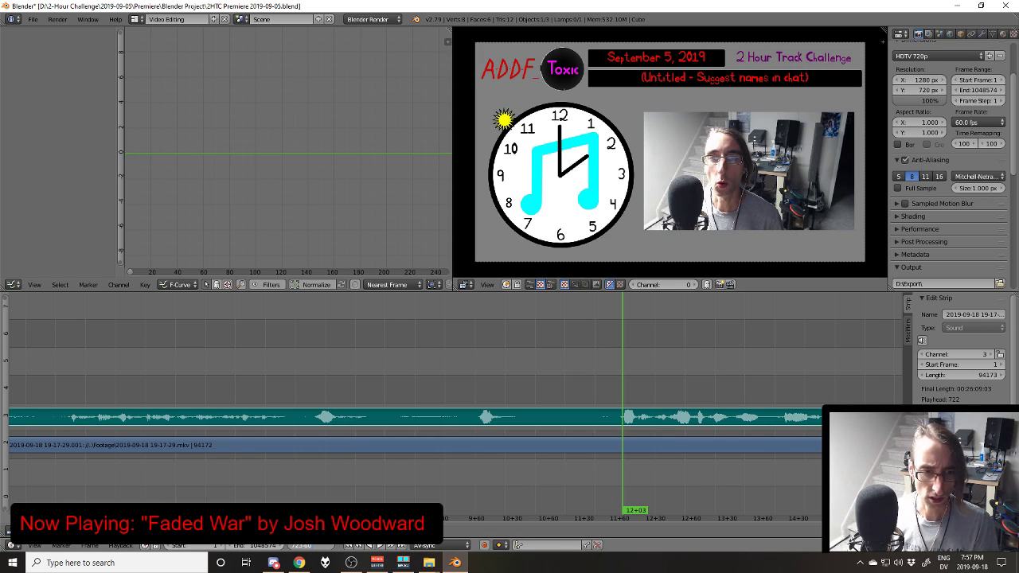
{"action": "key", "text": "Return"}
{"action": "key", "text": "k"}
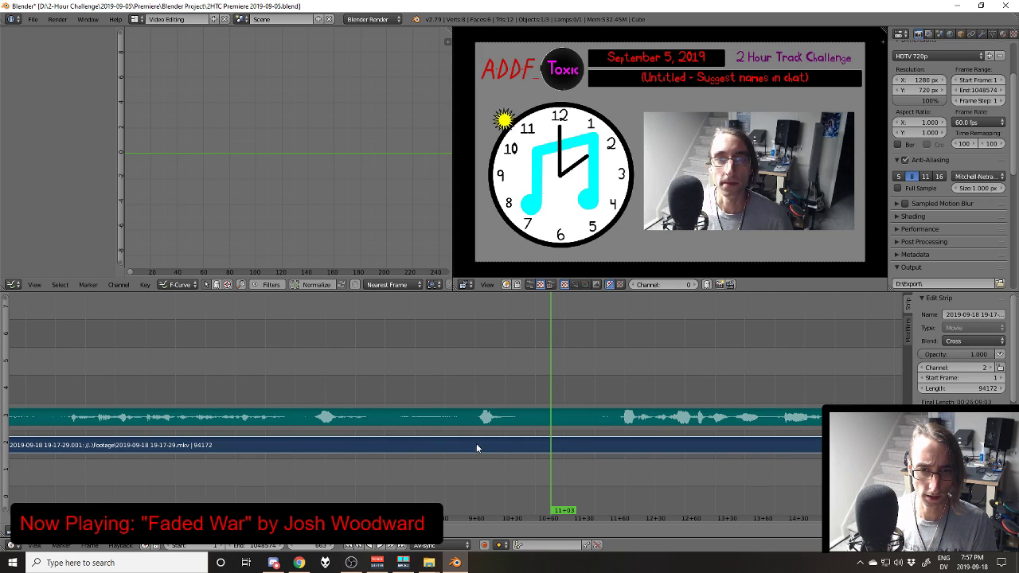
{"action": "key", "text": "Delete"}
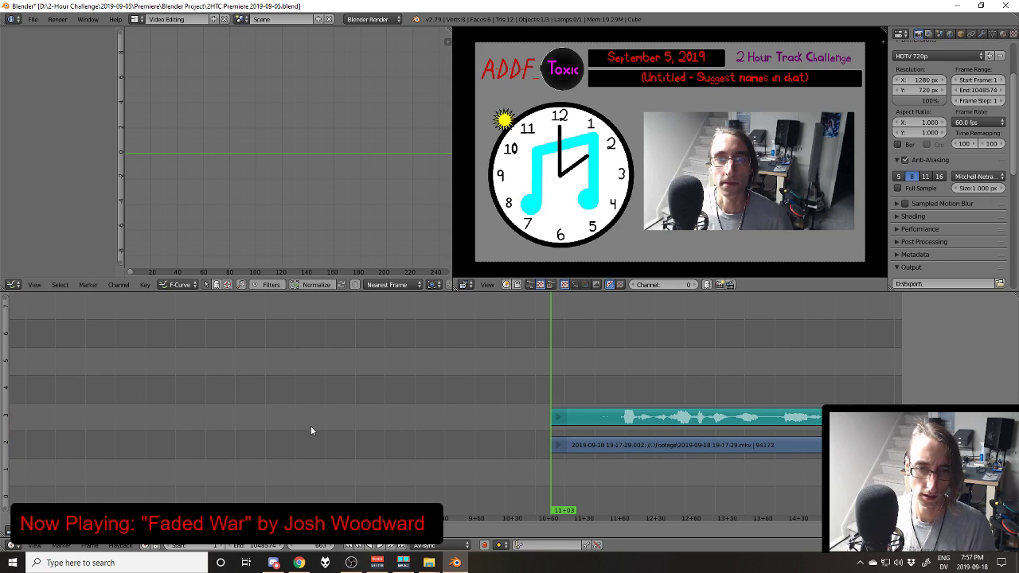
Step: Return the playhead to frame 1 and close the gap so the trimmed sound and movie strips begin there
{"action": "left_click", "coordinate": [397, 430]}
{"action": "scroll", "coordinate": [401, 429], "scroll_direction": "down", "scroll_amount": 7}
{"action": "key", "text": "Page_Down"}
{"action": "key", "text": "Page_Down"}
{"action": "right_click", "coordinate": [600, 417]}
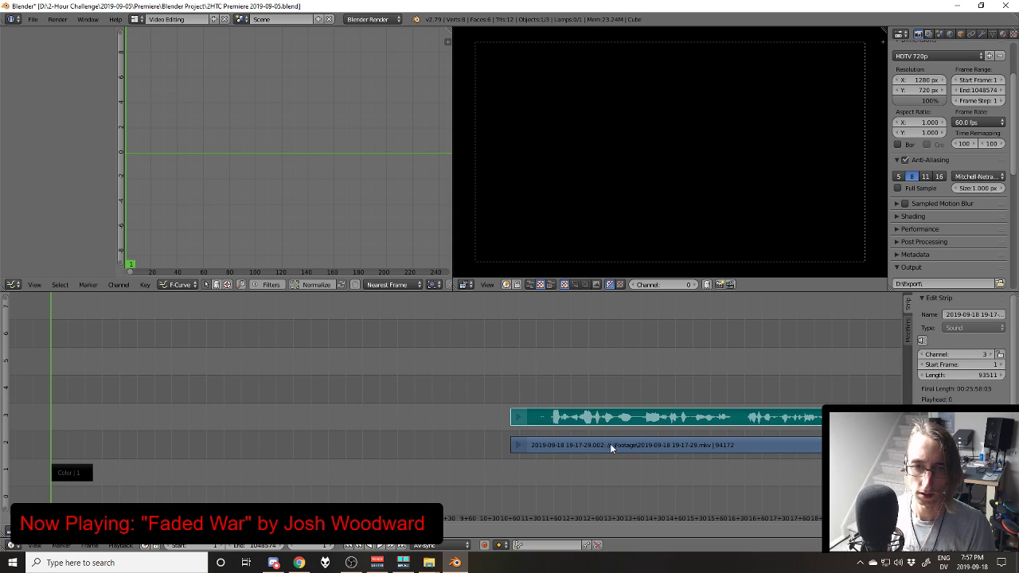
{"action": "right_click", "coordinate": [610, 445]}
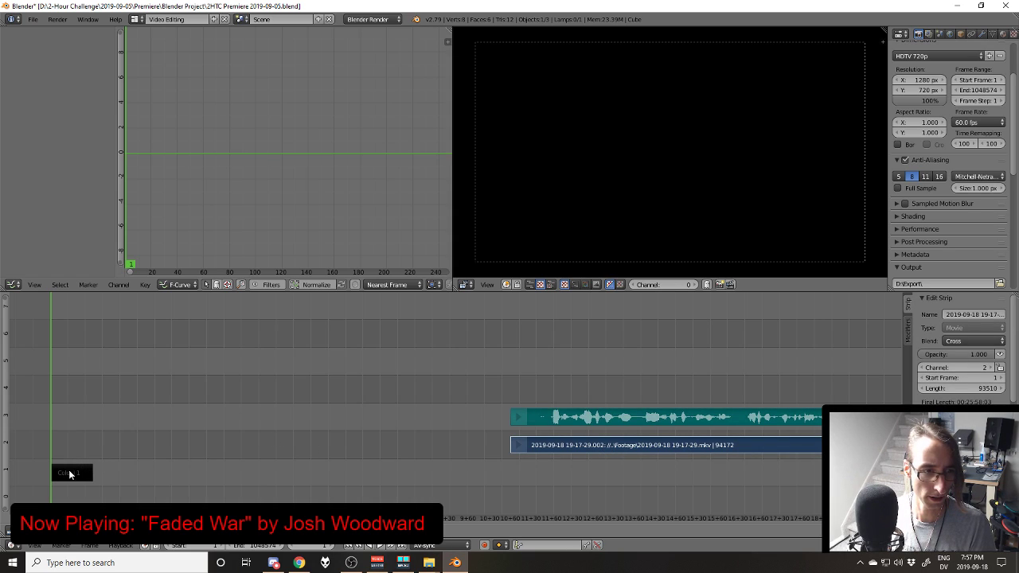
{"action": "key", "text": "BackSpace"}
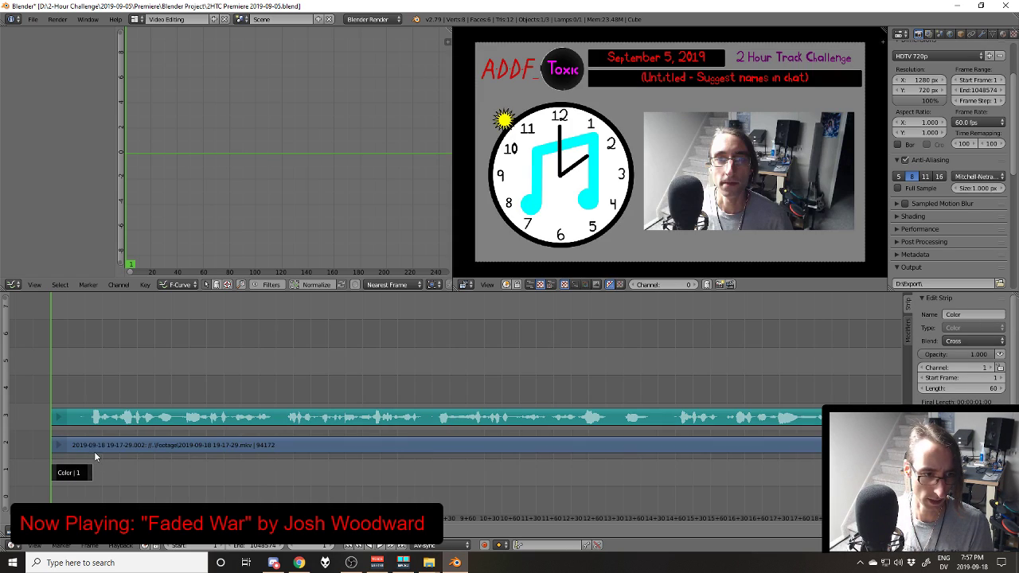
Step: Add a Cross effect strip from the black color strip to the movie strip at frame 1
{"action": "key", "text": "shift+a"}
{"action": "mouse_move", "coordinate": [125, 444]}
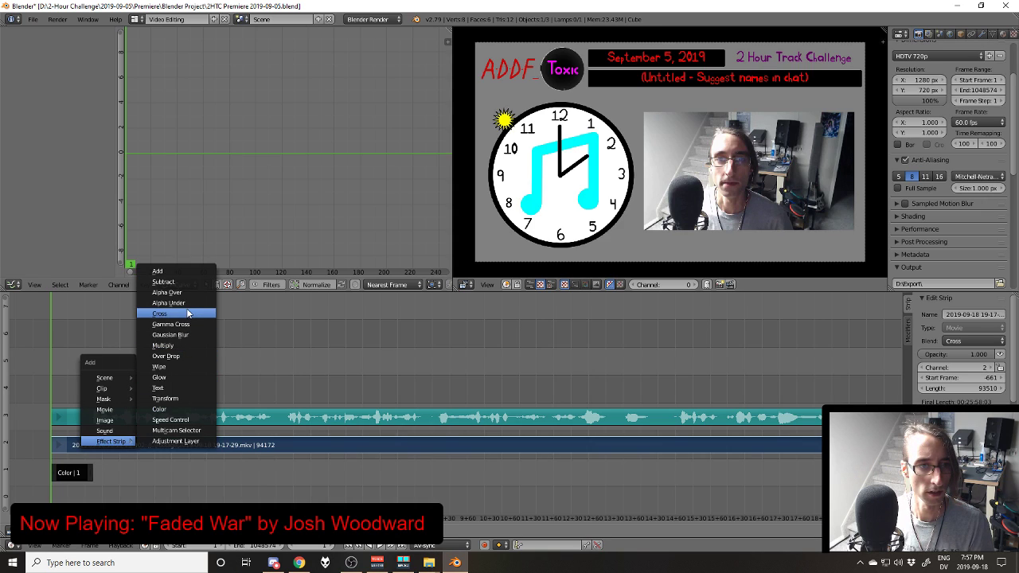
{"action": "left_click", "coordinate": [181, 314]}
Step: Play the footage from about 46 seconds and follow the sound waveform past the end of the opening speech
{"action": "scroll", "coordinate": [545, 394], "scroll_direction": "down", "scroll_amount": 3}
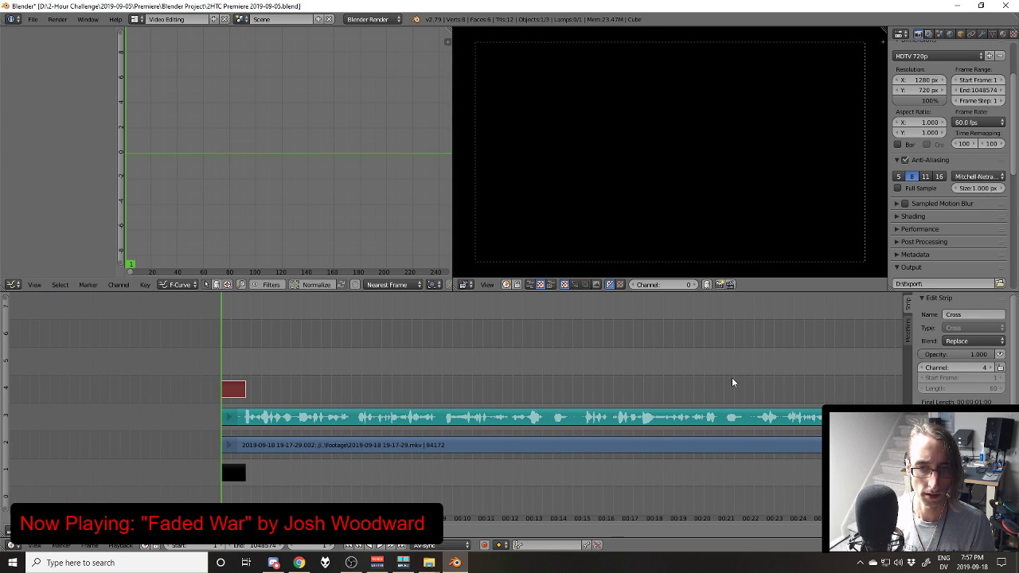
{"action": "left_click_drag", "start_coordinate": [733, 382], "coordinate": [563, 385]}
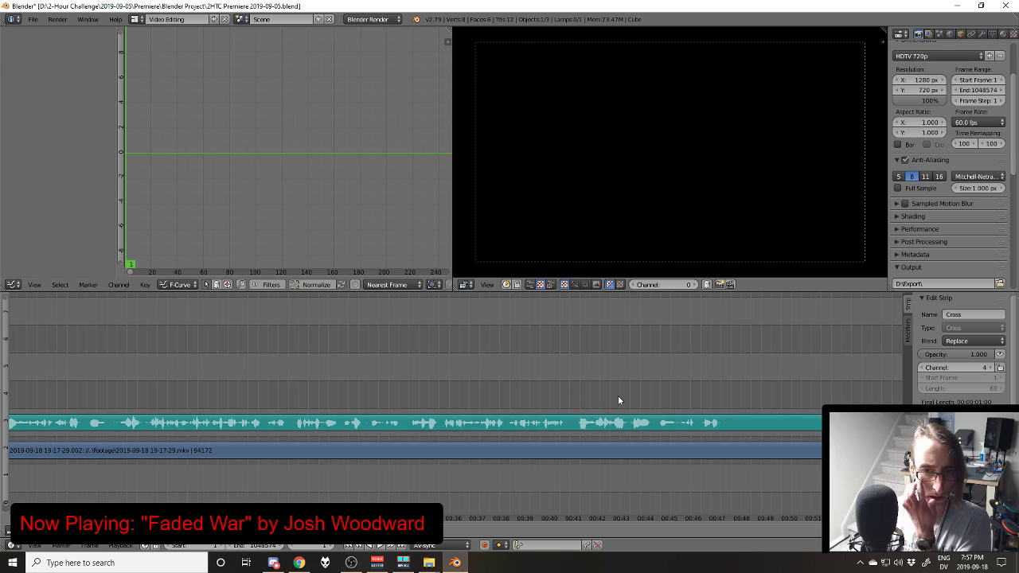
{"action": "scroll", "coordinate": [725, 404], "scroll_direction": "down", "scroll_amount": 1}
{"action": "left_click", "coordinate": [674, 406]}
{"action": "key", "text": "alt+a"}
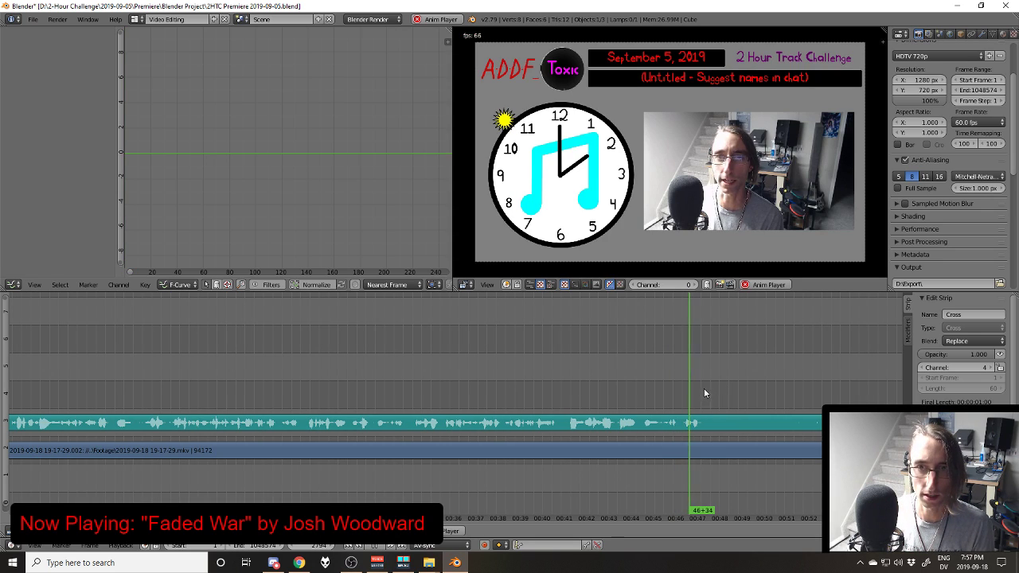
{"action": "left_click_drag", "start_coordinate": [796, 394], "coordinate": [636, 382]}
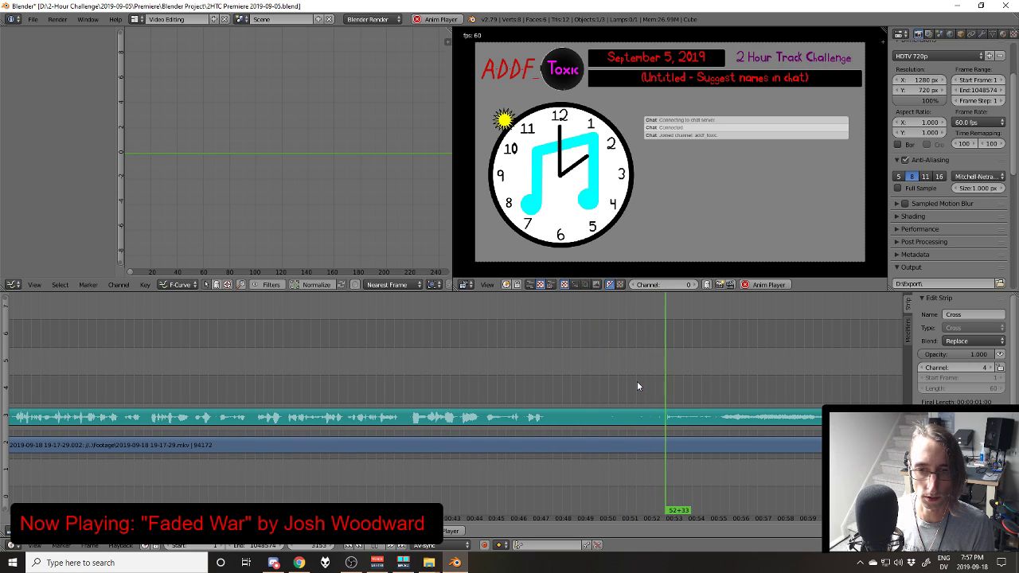
{"action": "scroll", "coordinate": [680, 364], "scroll_direction": "right", "scroll_amount": 6}
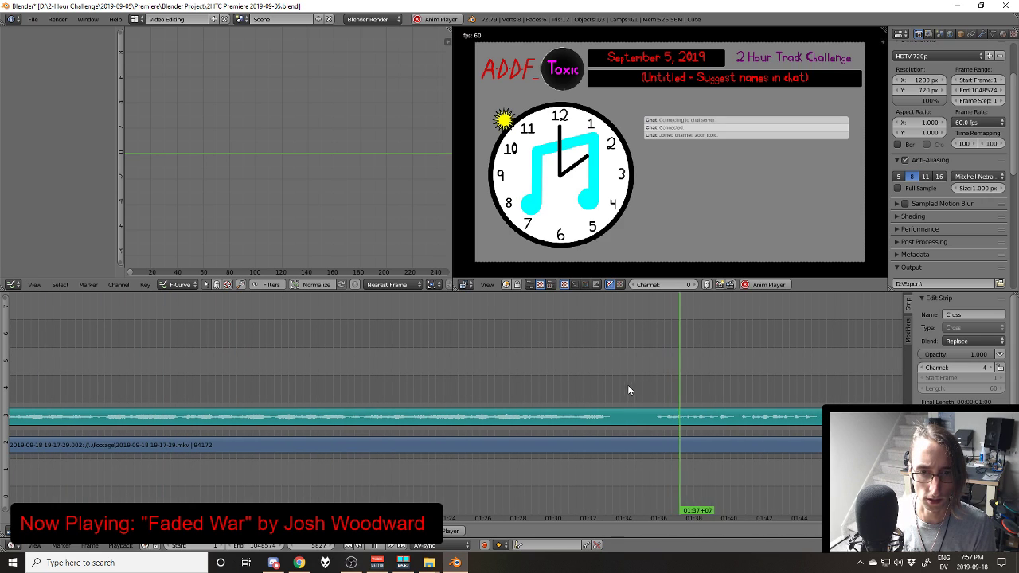
Step: Examine the footage's audio waveform and preview from about 01:34 to 04:35 for passages that need trimming
{"action": "left_click", "coordinate": [600, 387]}
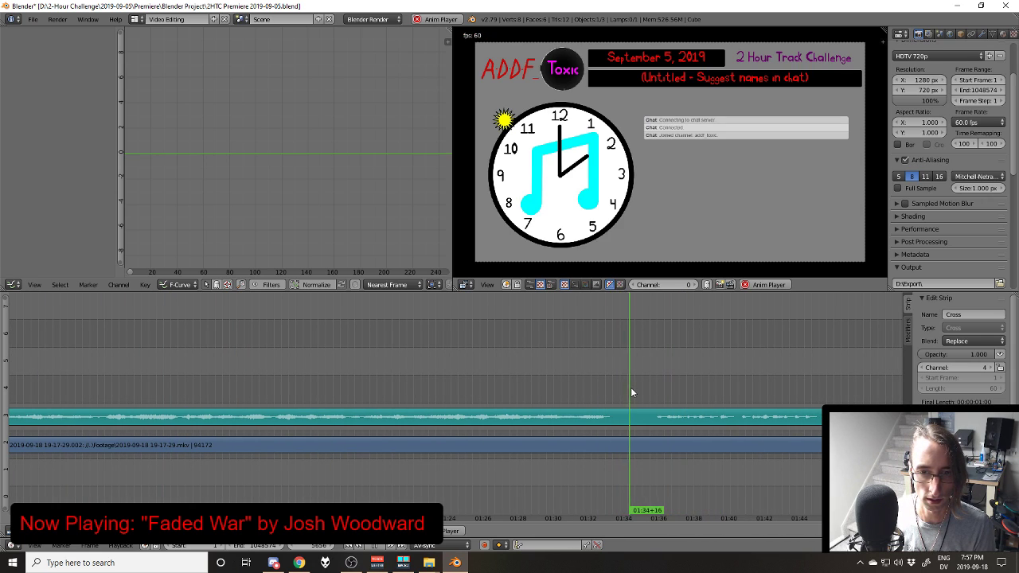
{"action": "scroll", "coordinate": [616, 397], "scroll_direction": "right", "scroll_amount": 6}
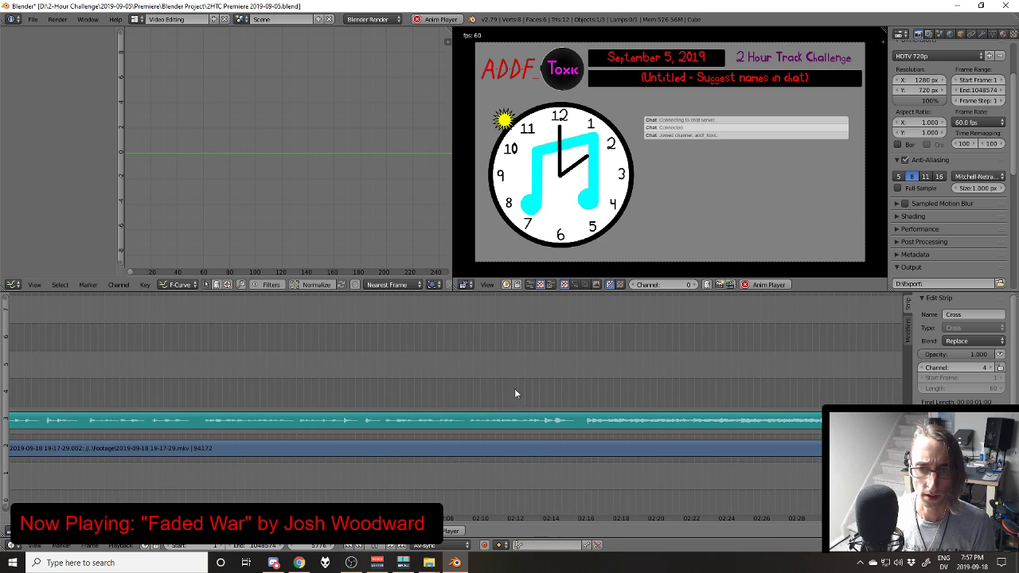
{"action": "scroll", "coordinate": [578, 402], "scroll_direction": "right", "scroll_amount": 5}
{"action": "left_click", "coordinate": [669, 398]}
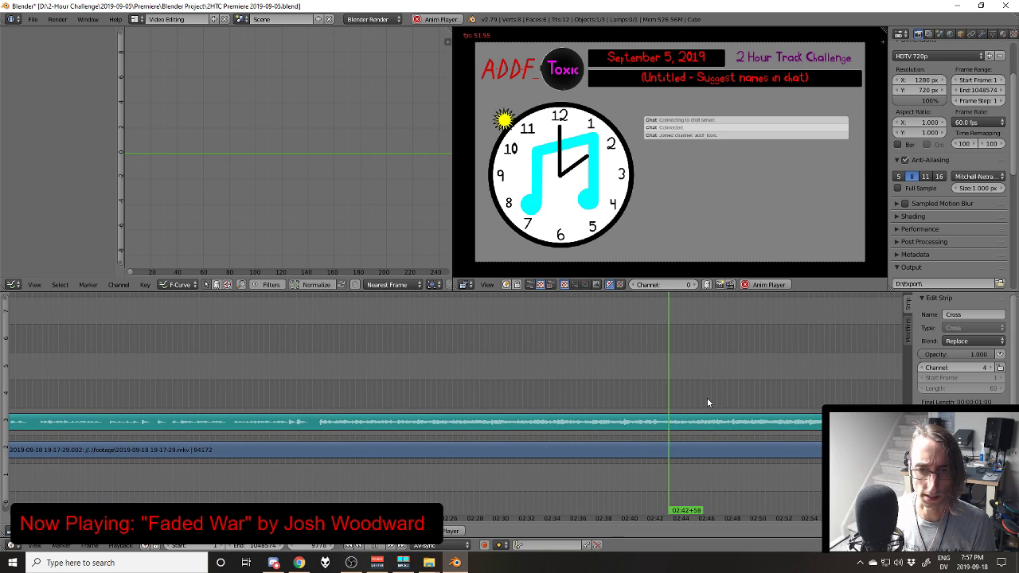
{"action": "scroll", "coordinate": [622, 390], "scroll_direction": "right", "scroll_amount": 3}
{"action": "left_click_drag", "start_coordinate": [621, 389], "coordinate": [421, 394]}
{"action": "left_click", "coordinate": [706, 406]}
{"action": "left_click_drag", "start_coordinate": [819, 410], "coordinate": [505, 400]}
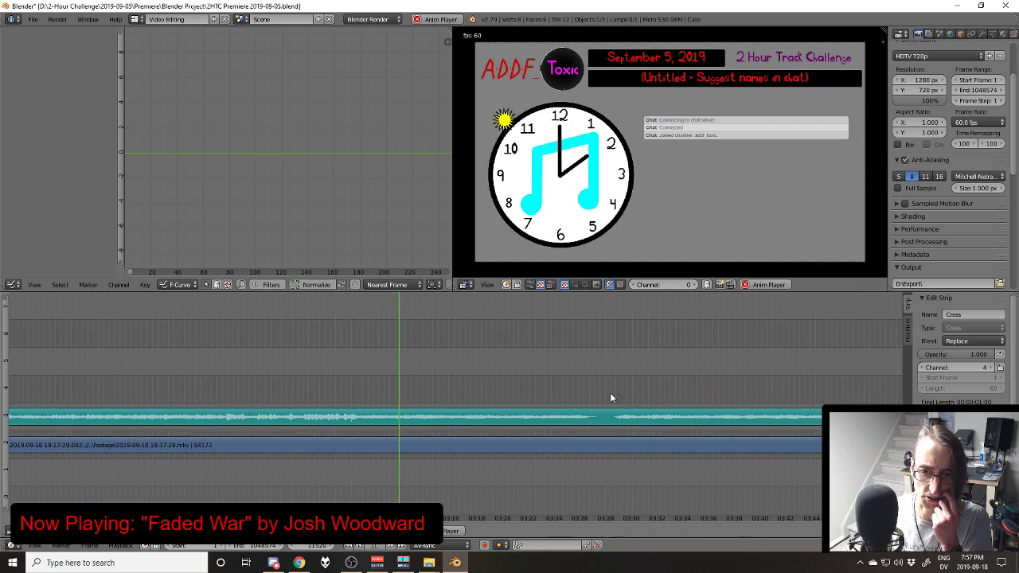
{"action": "scroll", "coordinate": [668, 402], "scroll_direction": "down", "scroll_amount": 8}
{"action": "left_click", "coordinate": [637, 385]}
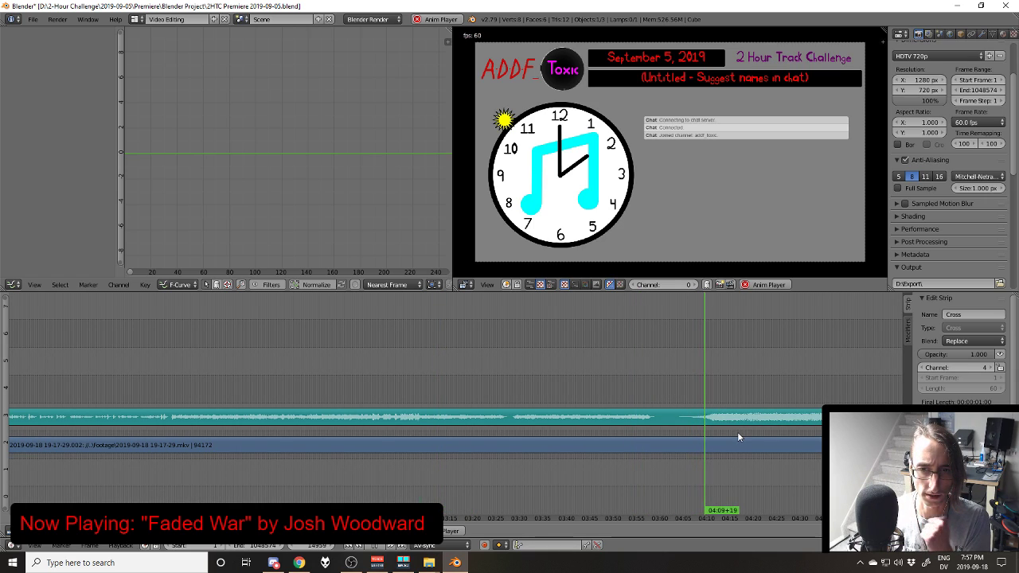
{"action": "scroll", "coordinate": [772, 401], "scroll_direction": "down", "scroll_amount": 1}
{"action": "left_click", "coordinate": [797, 391]}
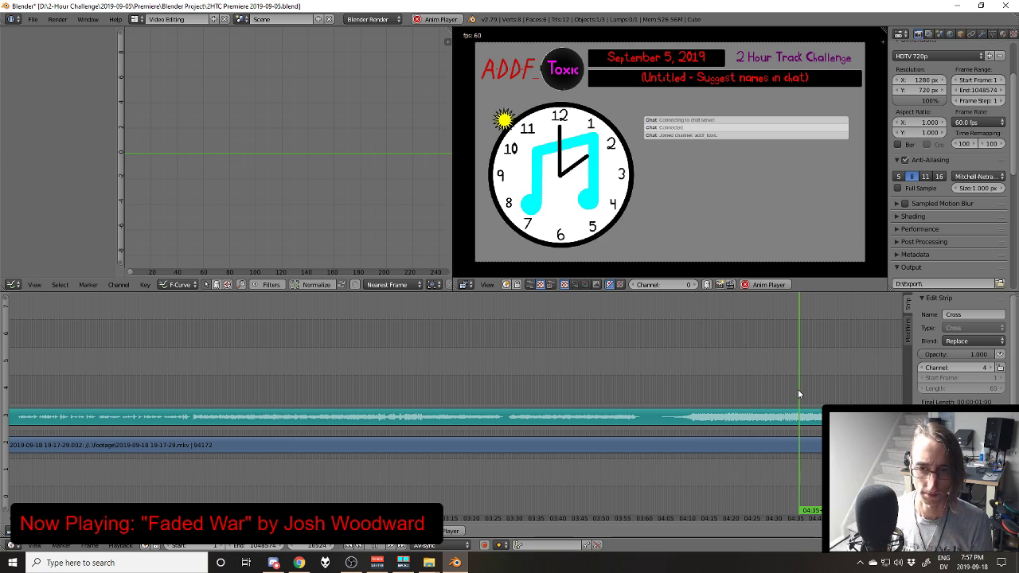
Step: Play the footage from about 05:07 and examine the waveform of the spoken section that follows
{"action": "key", "text": "alt+a"}
{"action": "left_click_drag", "start_coordinate": [797, 392], "coordinate": [410, 384]}
{"action": "scroll", "coordinate": [615, 379], "scroll_direction": "down", "scroll_amount": 3}
{"action": "left_click", "coordinate": [530, 395]}
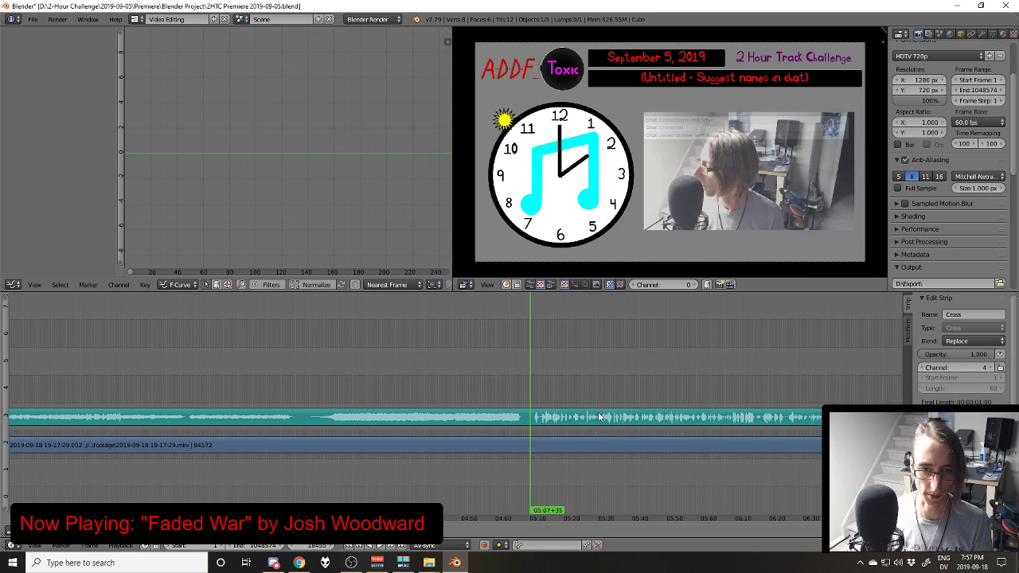
{"action": "scroll", "coordinate": [630, 421], "scroll_direction": "up", "scroll_amount": 2}
{"action": "key", "text": "alt+a"}
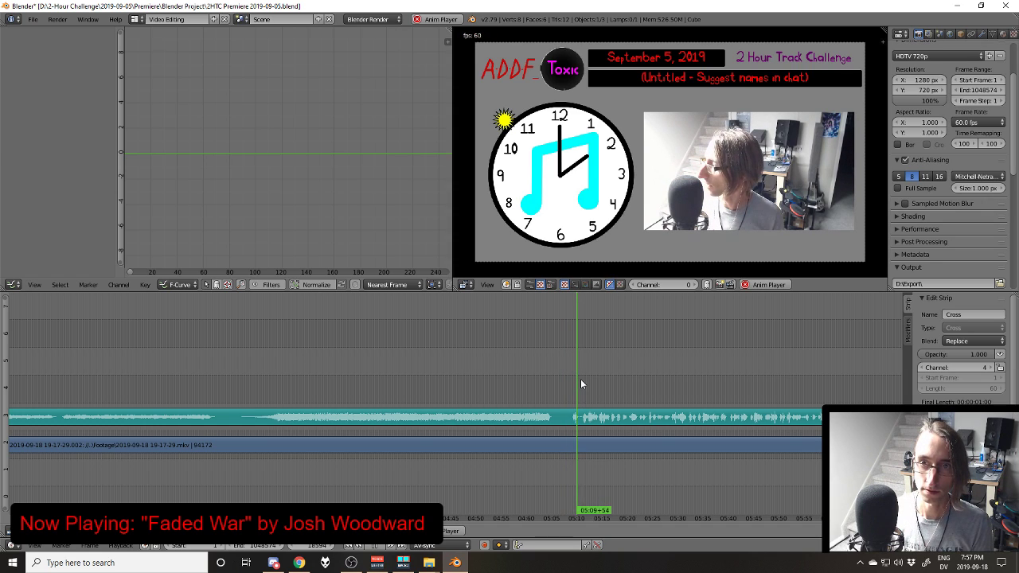
{"action": "left_click_drag", "start_coordinate": [652, 418], "coordinate": [399, 417]}
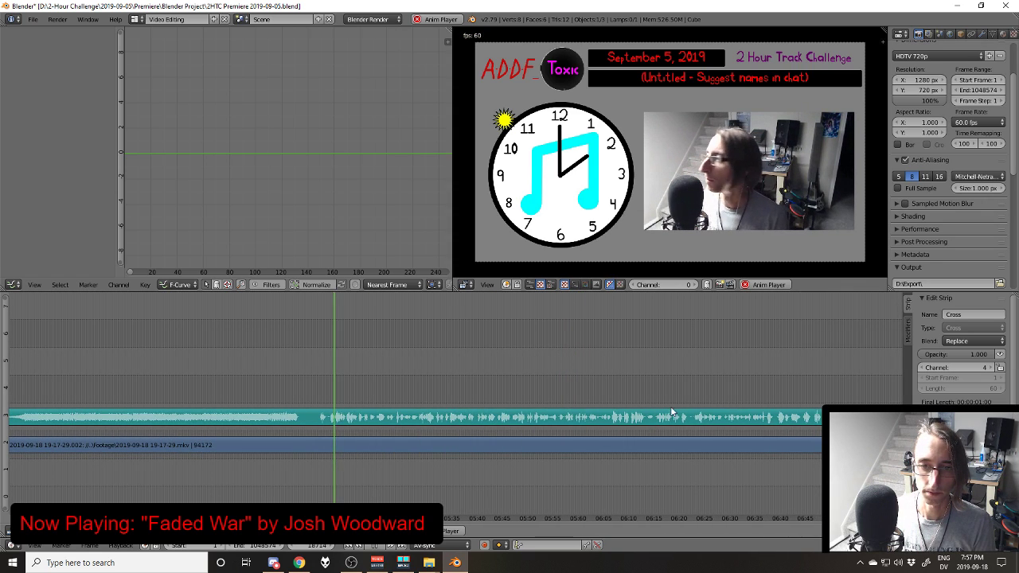
{"action": "left_click_drag", "start_coordinate": [725, 408], "coordinate": [415, 406]}
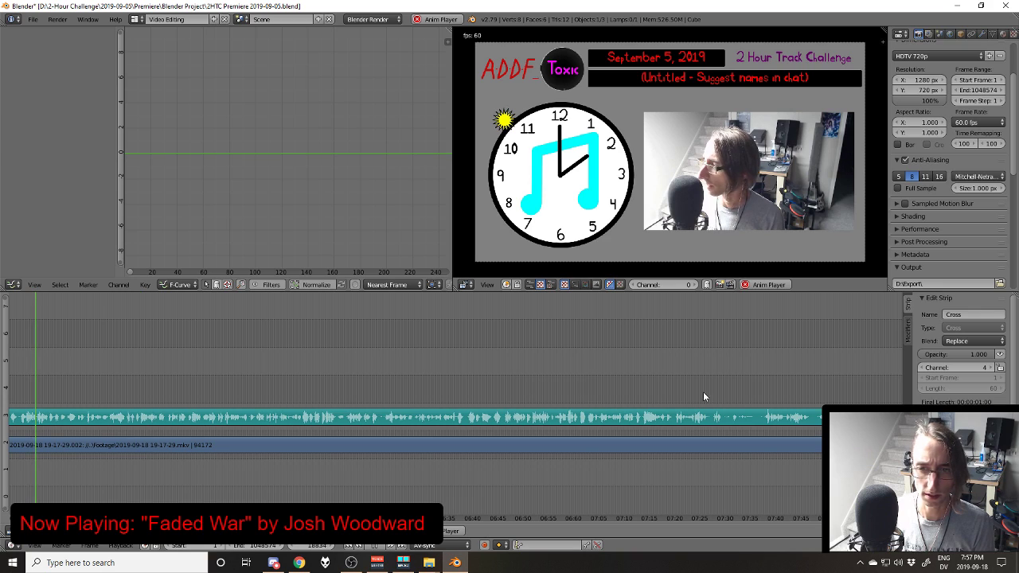
Step: Check the preview at about 07:41 and 13:13 while examining the waveform in between for pauses
{"action": "left_click", "coordinate": [714, 405]}
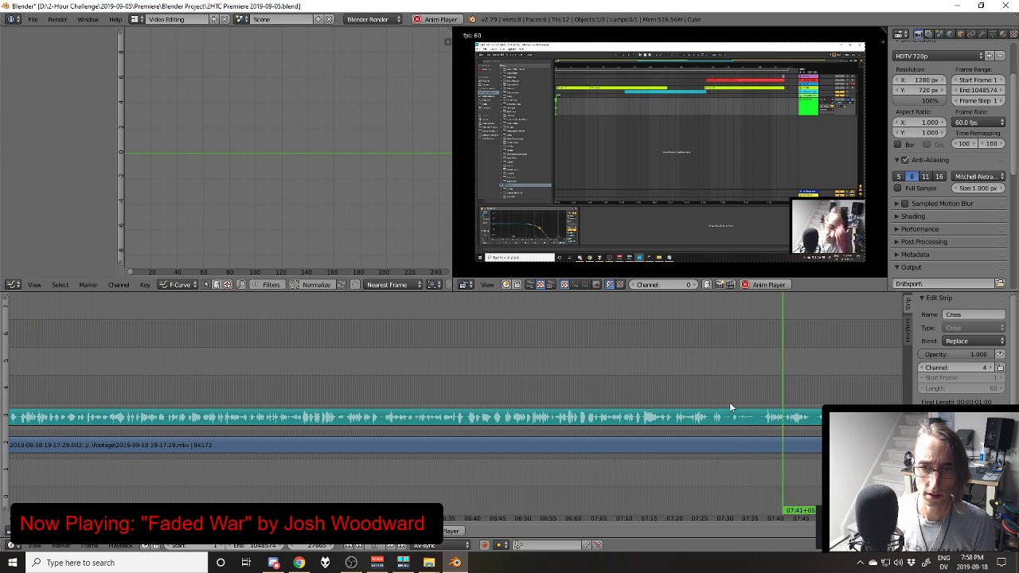
{"action": "left_click_drag", "start_coordinate": [728, 403], "coordinate": [368, 395]}
{"action": "left_click_drag", "start_coordinate": [700, 385], "coordinate": [355, 374]}
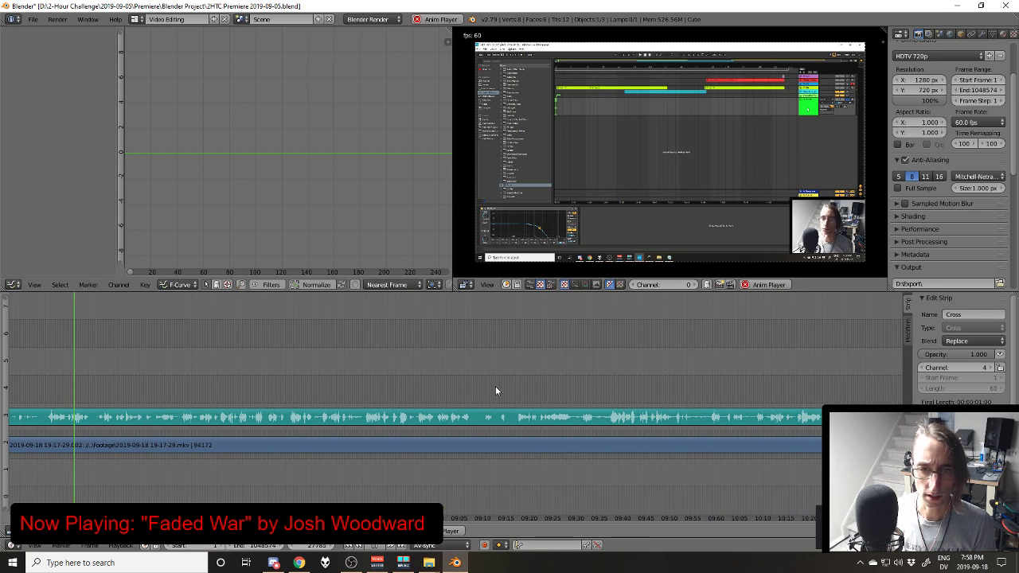
{"action": "left_click", "coordinate": [479, 388]}
{"action": "left_click_drag", "start_coordinate": [722, 395], "coordinate": [482, 383]}
{"action": "scroll", "coordinate": [741, 395], "scroll_direction": "down", "scroll_amount": 16}
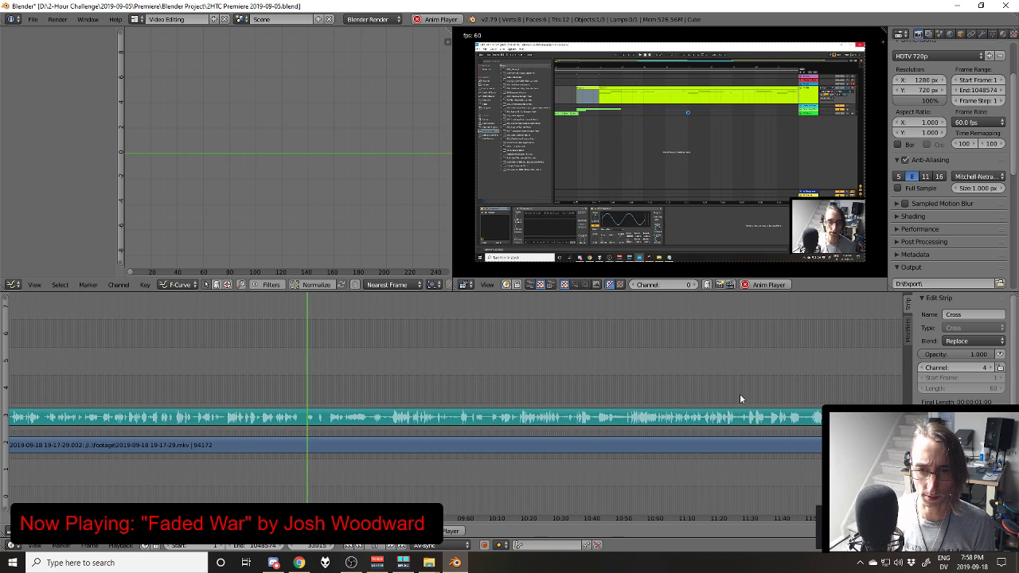
{"action": "left_click_drag", "start_coordinate": [744, 396], "coordinate": [665, 399]}
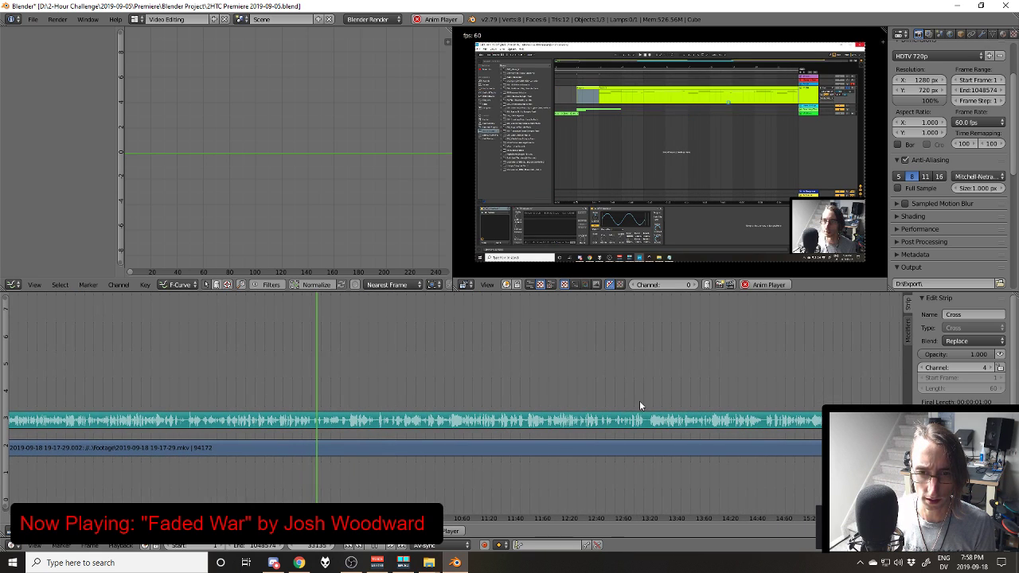
{"action": "left_click", "coordinate": [644, 406]}
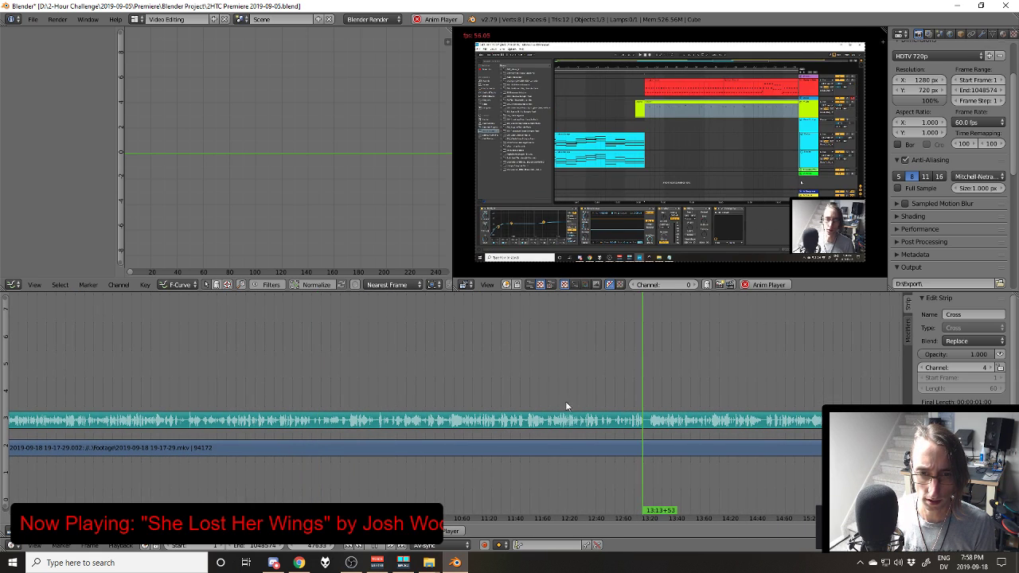
Step: Play the passage shortly before 09:17 and examine where the speech pauses in the waveform
{"action": "left_click", "coordinate": [307, 393]}
{"action": "scroll", "coordinate": [313, 420], "scroll_direction": "up", "scroll_amount": 2}
{"action": "scroll", "coordinate": [313, 421], "scroll_direction": "up", "scroll_amount": 4}
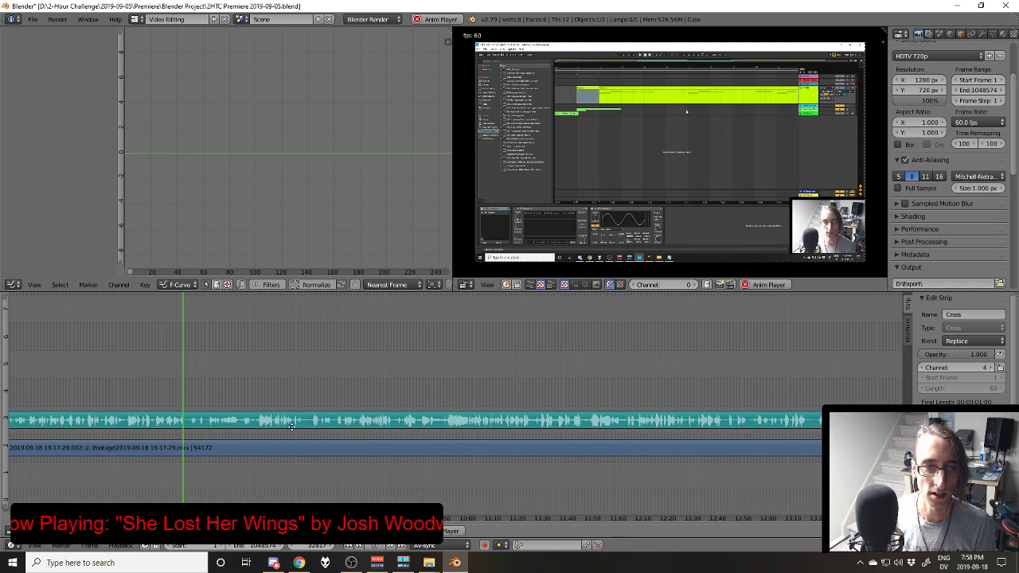
{"action": "left_click_drag", "start_coordinate": [275, 422], "coordinate": [522, 430]}
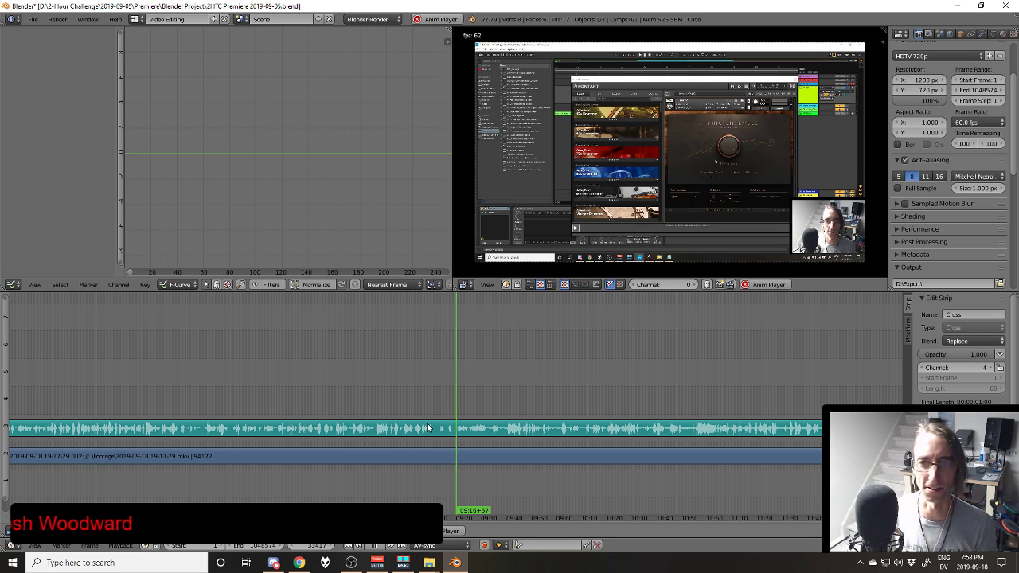
{"action": "scroll", "coordinate": [388, 426], "scroll_direction": "up", "scroll_amount": 3}
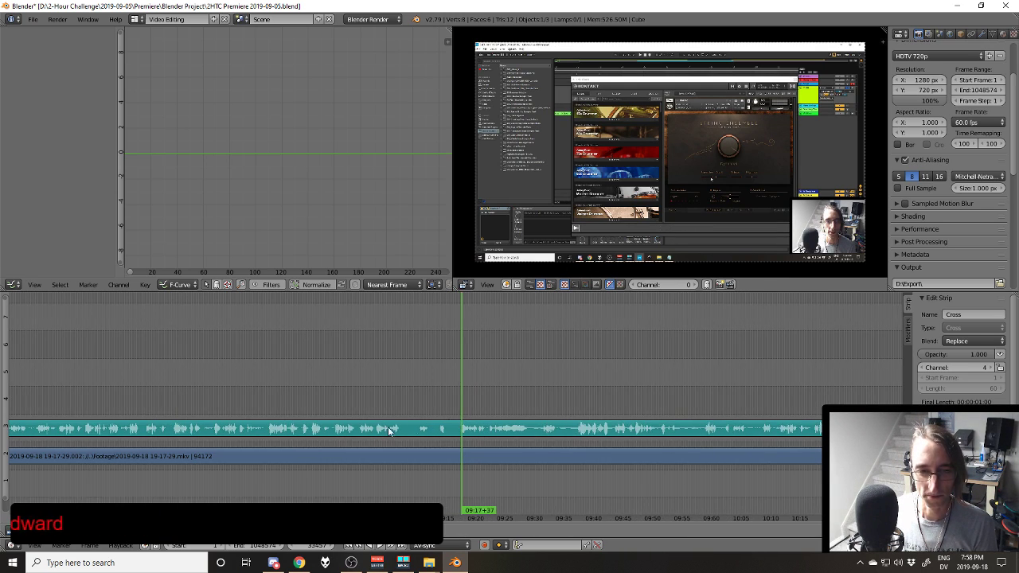
{"action": "left_click", "coordinate": [366, 396]}
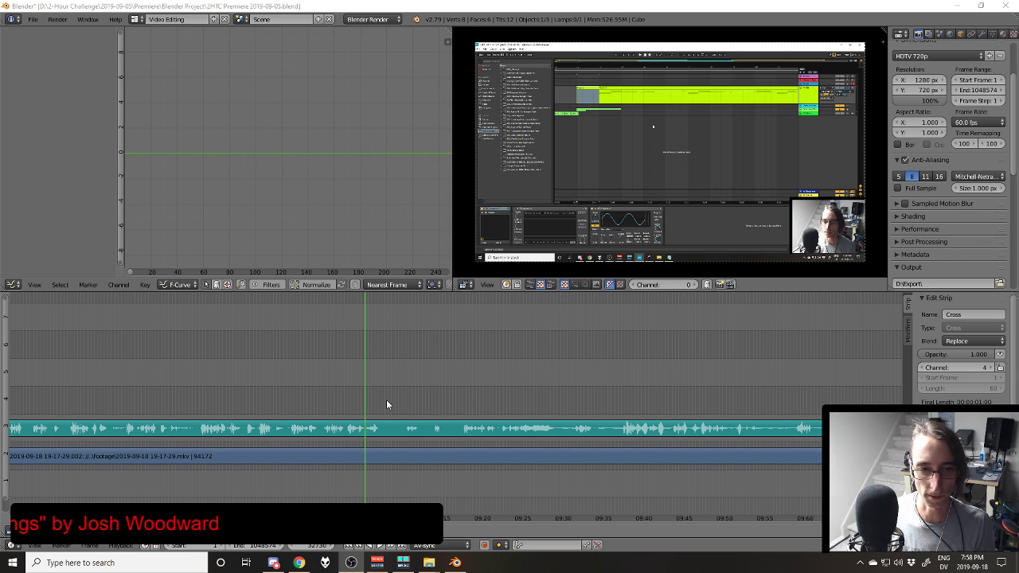
{"action": "key", "text": "super+3"}
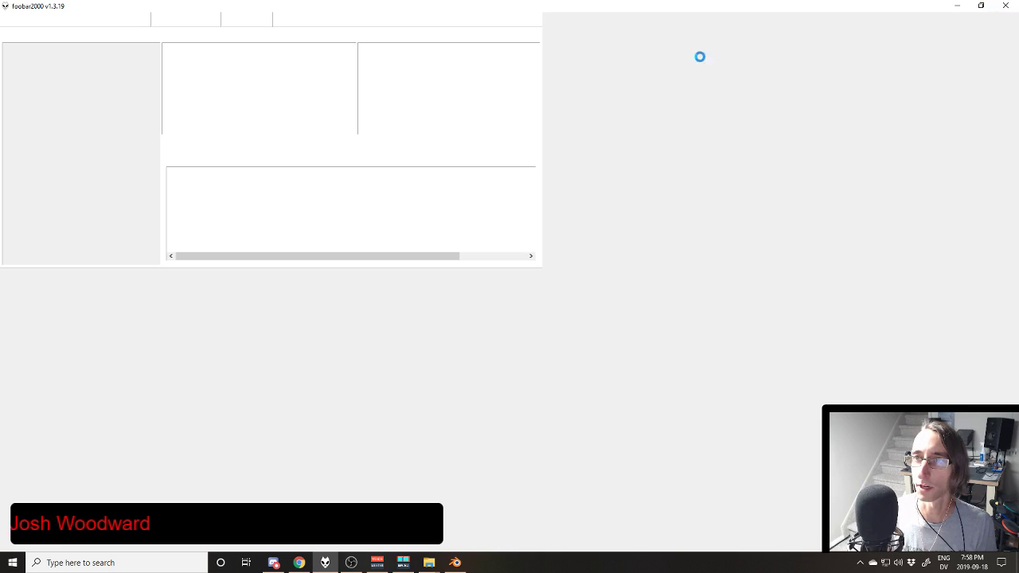
{"action": "key", "text": "alt+Tab"}
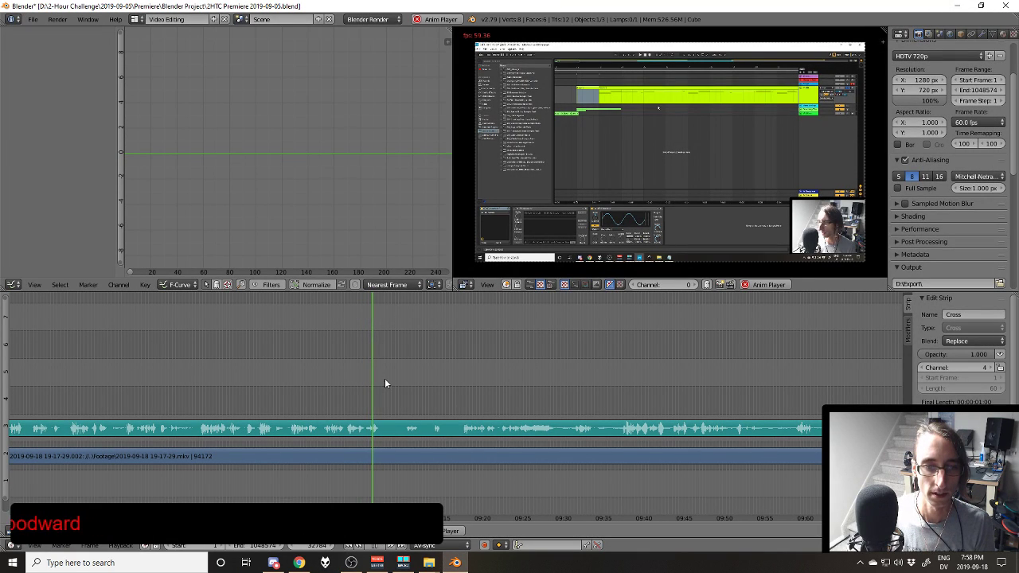
Step: Stop playback at frame 32862 and cut both the audio and video strips there
{"action": "key", "text": "alt+a"}
{"action": "right_click", "coordinate": [400, 440]}
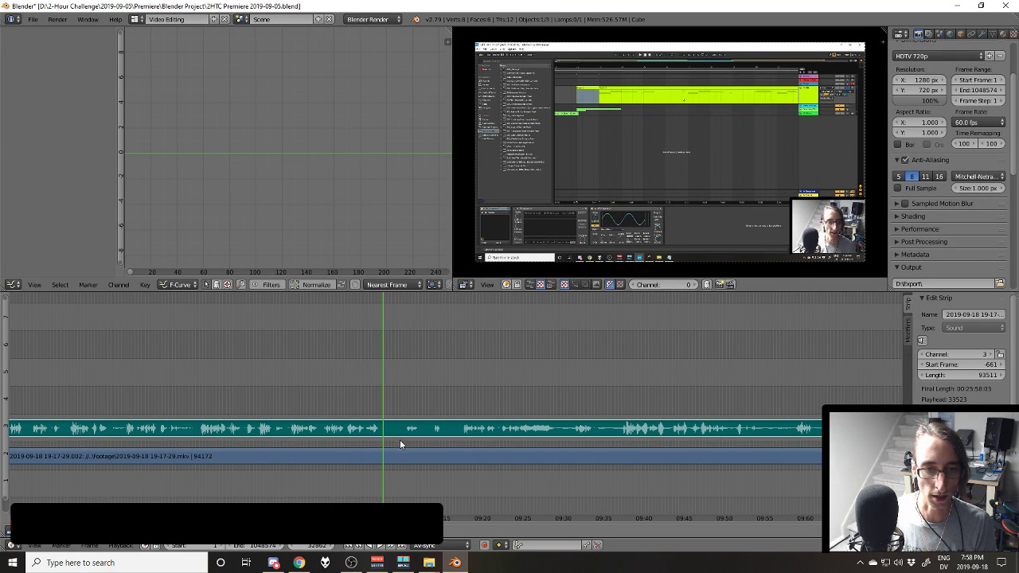
{"action": "right_click", "coordinate": [402, 458]}
{"action": "key", "text": "k"}
Step: Play past the pause and cut the audio and video strips again at 09:16+27, just before the speech resumes
{"action": "key", "text": "alt+a"}
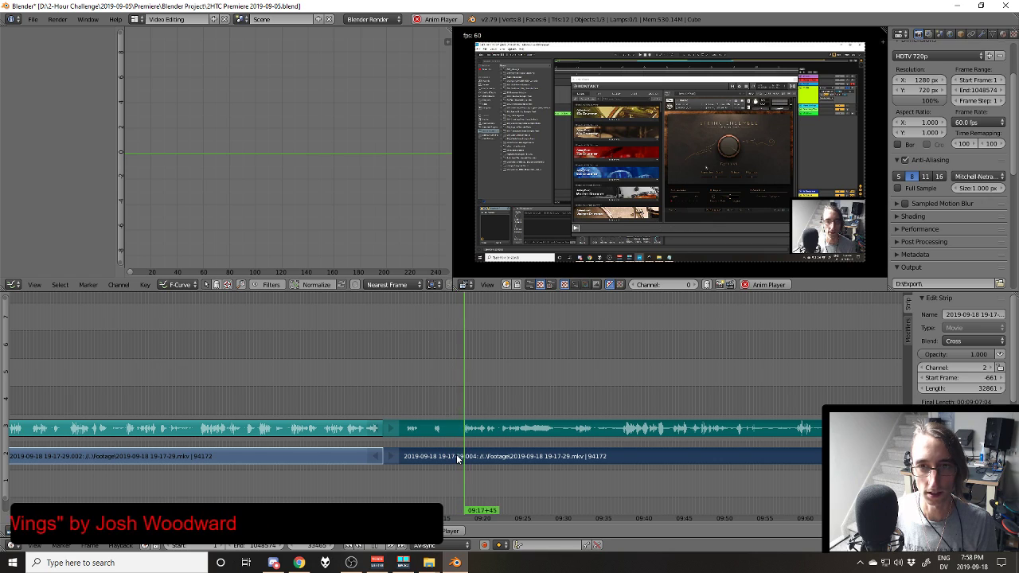
{"action": "key", "text": "alt+a"}
{"action": "left_click_drag", "start_coordinate": [456, 428], "coordinate": [455, 433]}
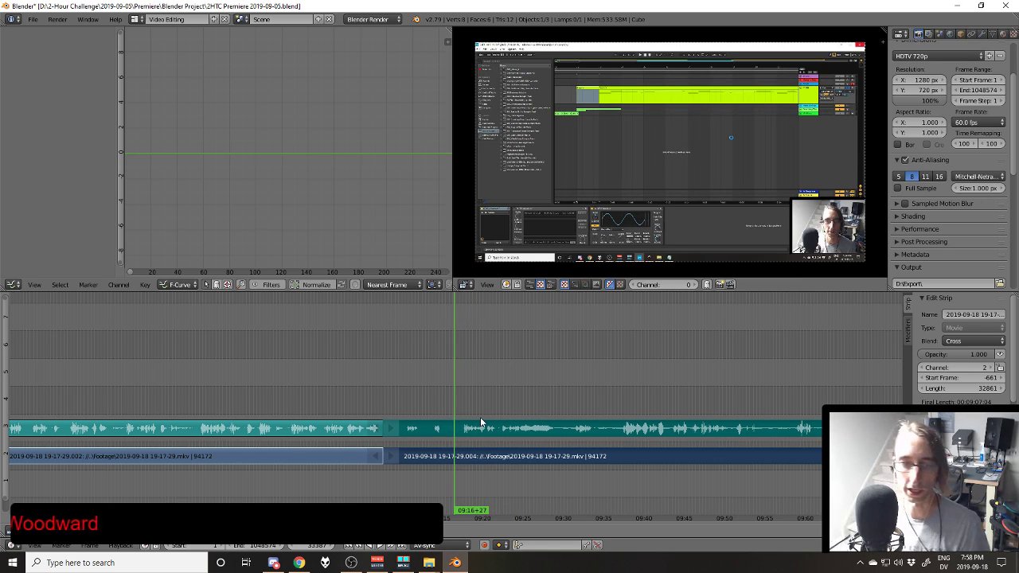
{"action": "right_click", "coordinate": [480, 423]}
{"action": "right_click", "coordinate": [482, 452], "text": "shift"}
{"action": "key", "text": "k"}
Step: Delete the audio and video segment between the two cuts and close the gap so the following strips start at frame 32862
{"action": "right_click", "coordinate": [409, 458]}
{"action": "right_click", "coordinate": [418, 427], "text": "shift"}
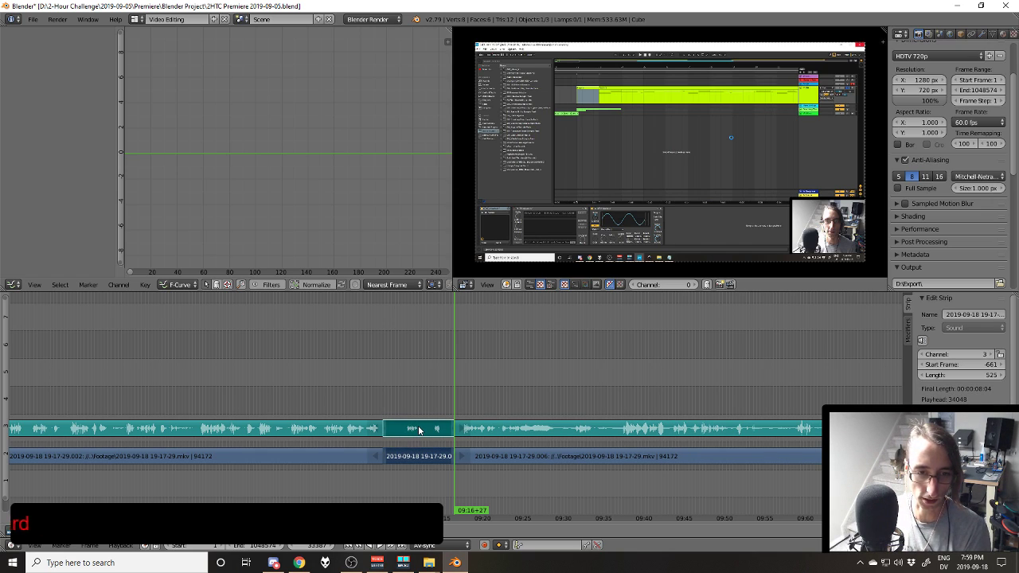
{"action": "key", "text": "Delete"}
{"action": "right_click", "coordinate": [511, 459]}
{"action": "key", "text": "Page_Down"}
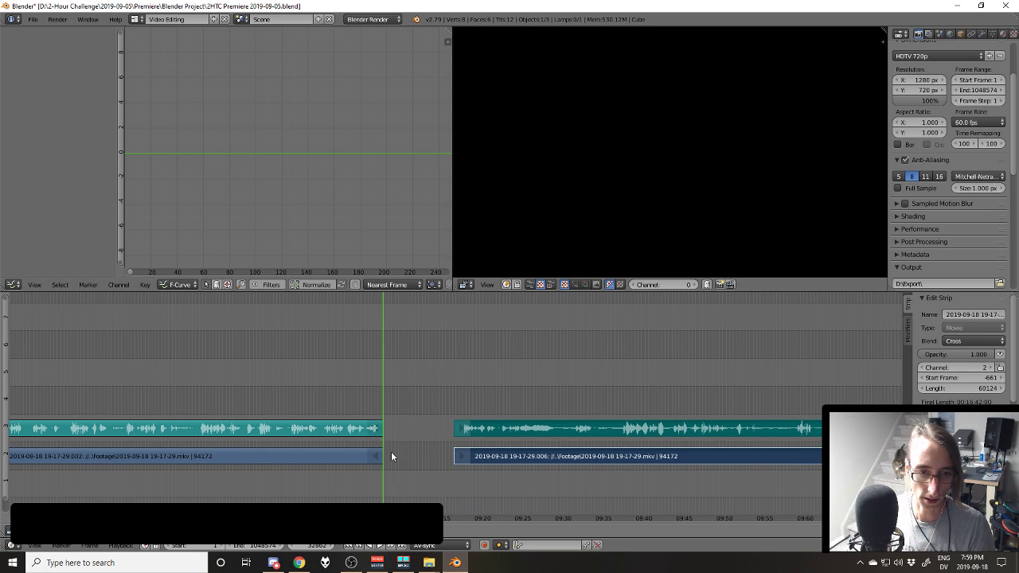
{"action": "key", "text": "BackSpace"}
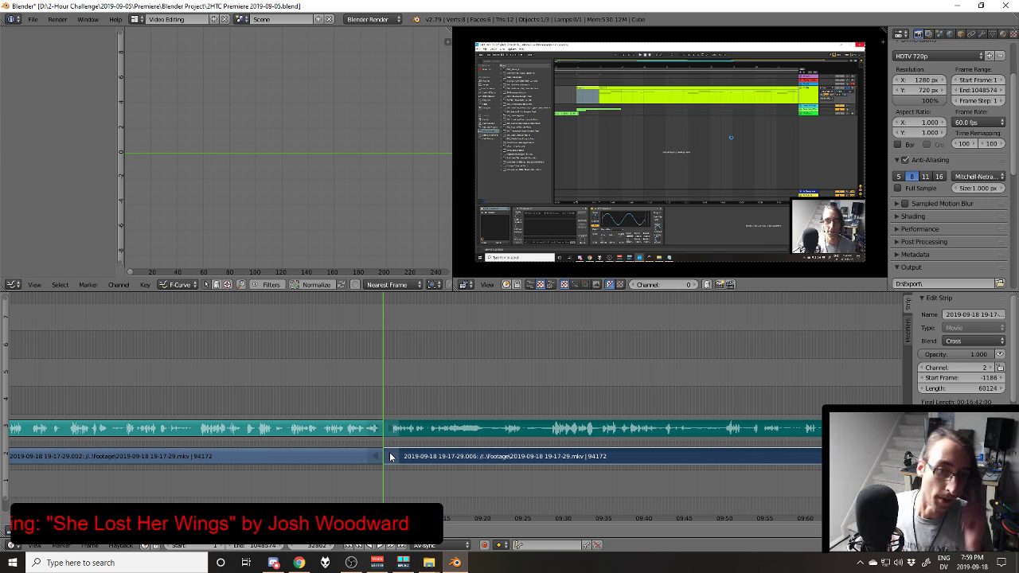
Step: Play across the new join and examine the footage from 09:43 to about 13:30 for the next pause
{"action": "left_click", "coordinate": [360, 398]}
{"action": "key", "text": "alt+a"}
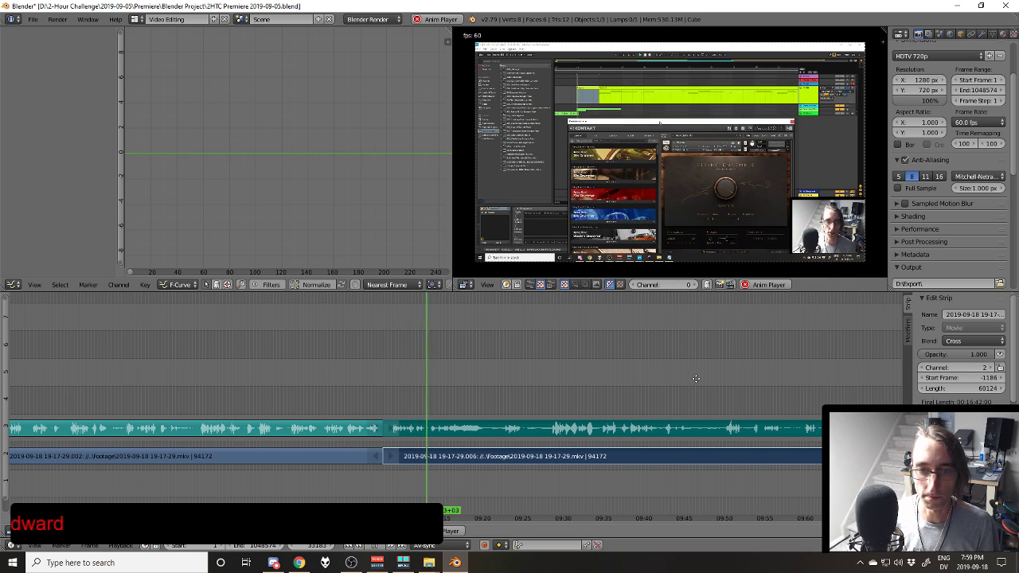
{"action": "left_click_drag", "start_coordinate": [693, 406], "coordinate": [568, 395]}
{"action": "left_click", "coordinate": [545, 393]}
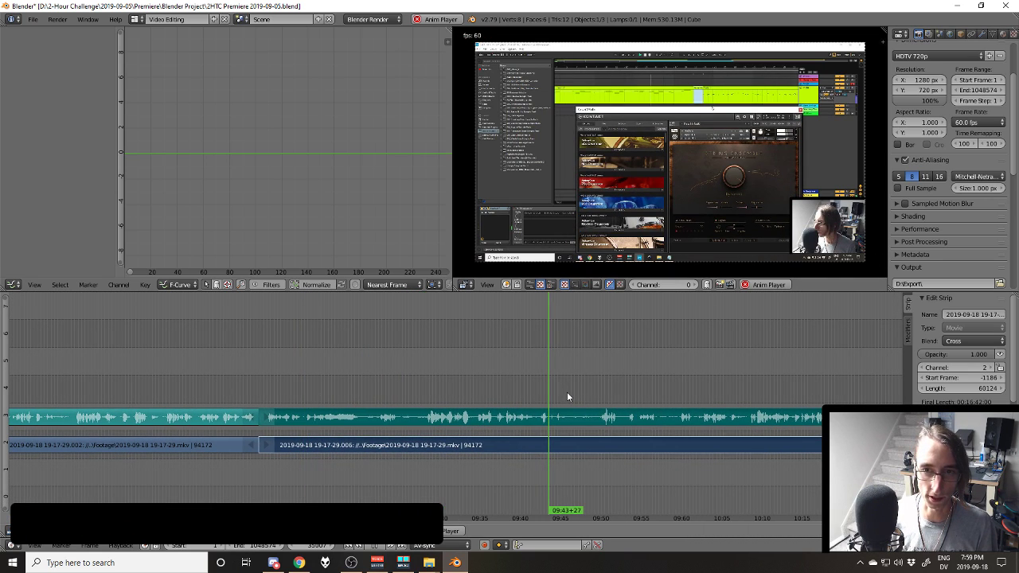
{"action": "left_click", "coordinate": [596, 401]}
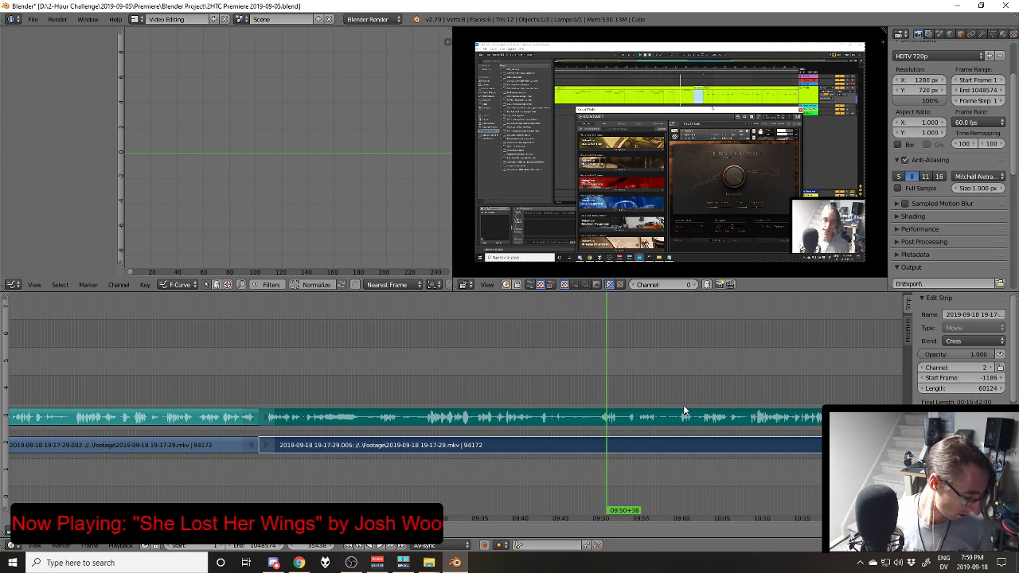
{"action": "left_click_drag", "start_coordinate": [683, 411], "coordinate": [519, 393]}
{"action": "scroll", "coordinate": [519, 392], "scroll_direction": "right", "scroll_amount": 15}
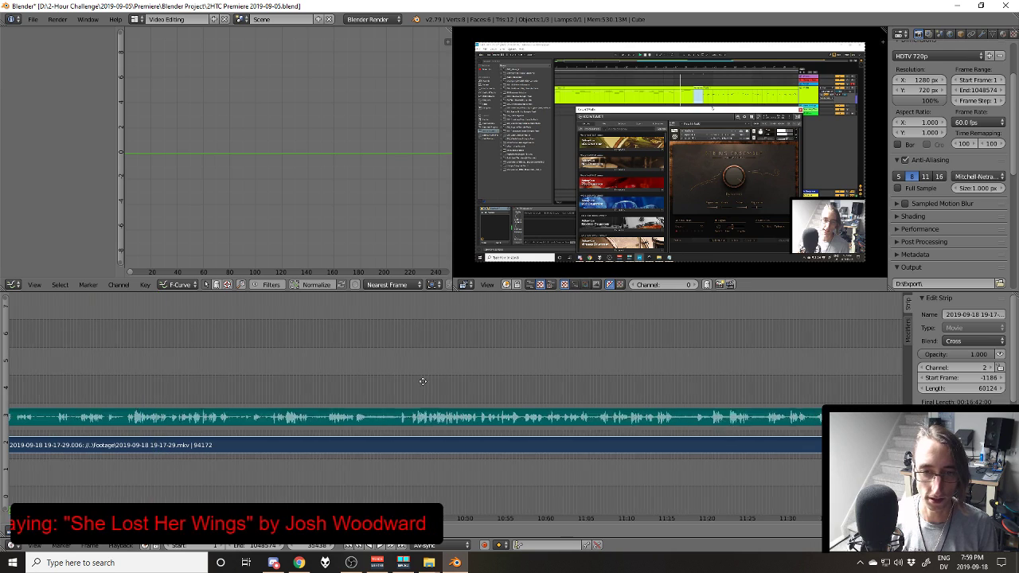
{"action": "scroll", "coordinate": [663, 403], "scroll_direction": "right", "scroll_amount": 6}
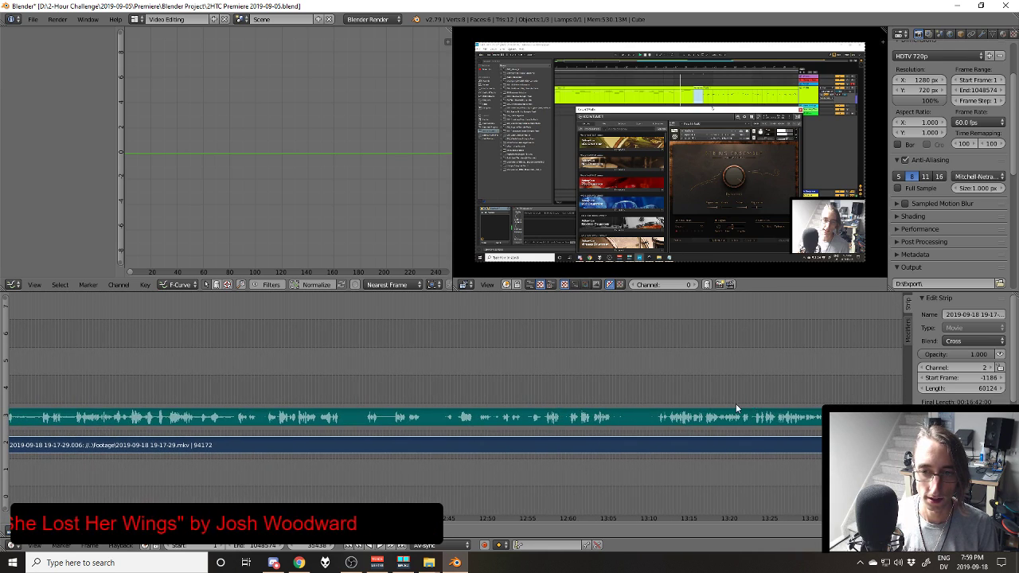
Step: Play the footage around 13:05 and cut both the audio and video strips at 13:05+07, where the speech stops
{"action": "left_click", "coordinate": [517, 398]}
{"action": "key", "text": "alt+a"}
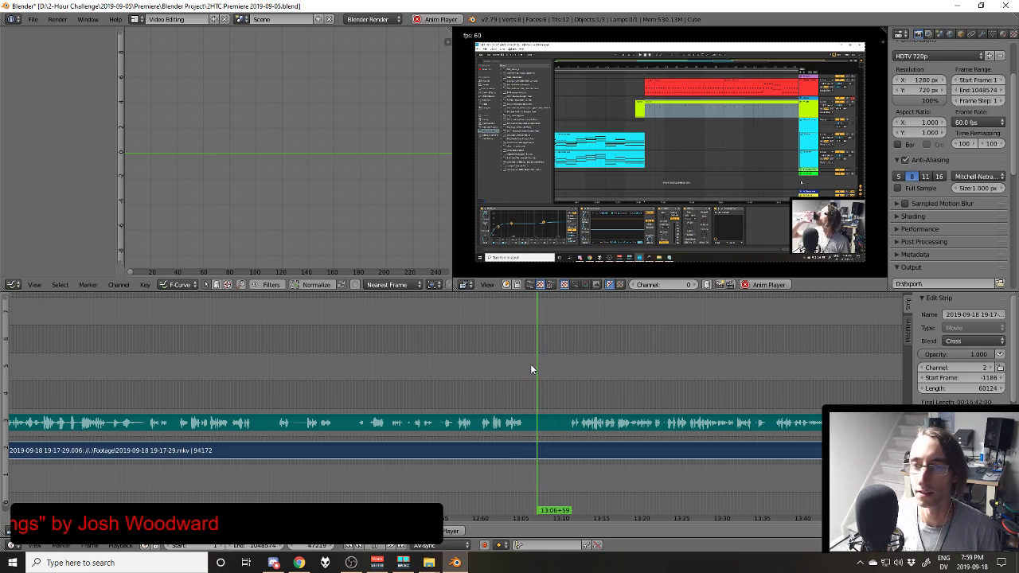
{"action": "left_click", "coordinate": [523, 402]}
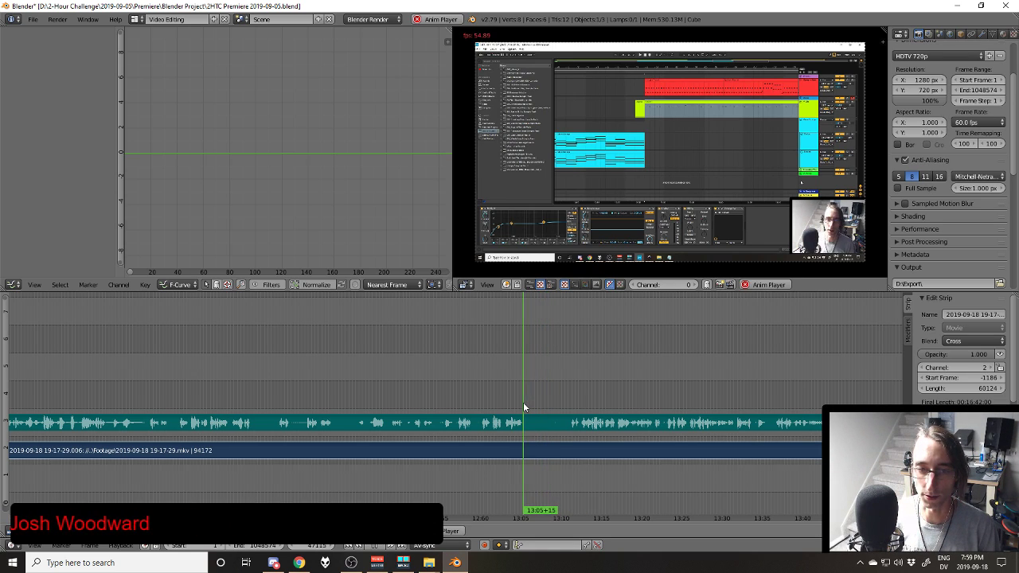
{"action": "key", "text": "alt+a"}
{"action": "left_click", "coordinate": [521, 401]}
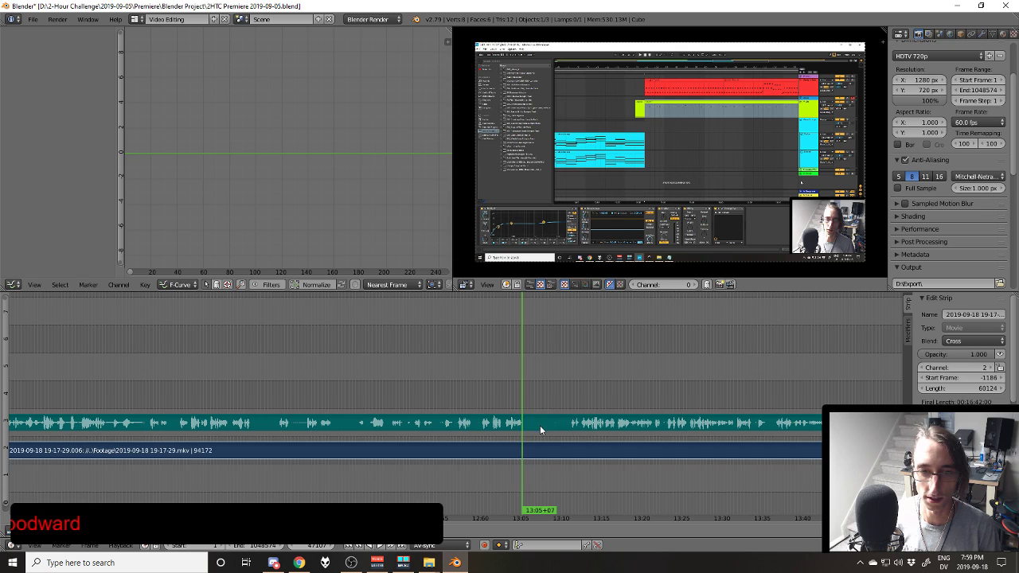
{"action": "key", "text": "k"}
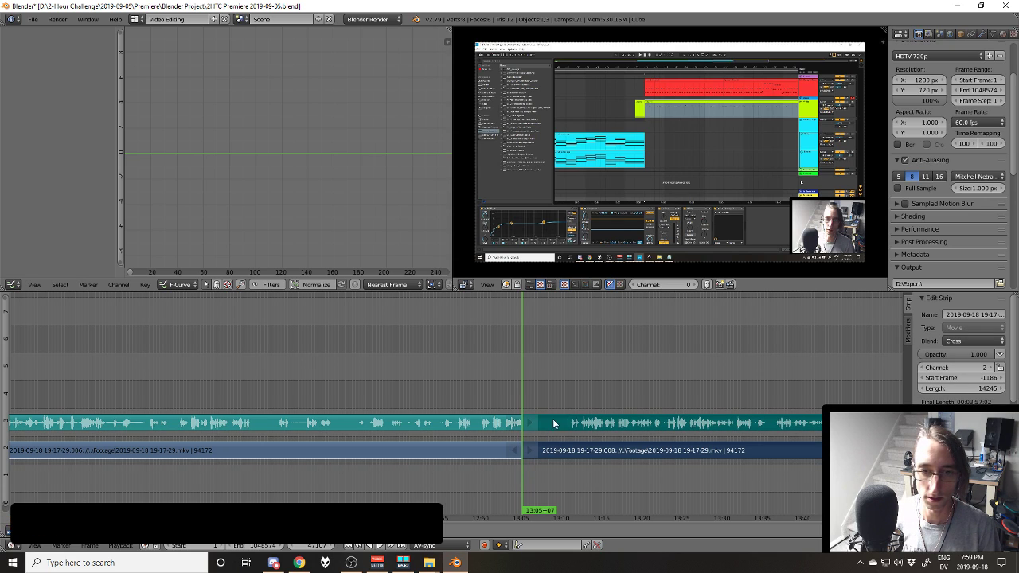
Step: Play past the pause and cut the following audio and video strips at 13:12+11
{"action": "left_click", "coordinate": [549, 419]}
{"action": "key", "text": "alt+a"}
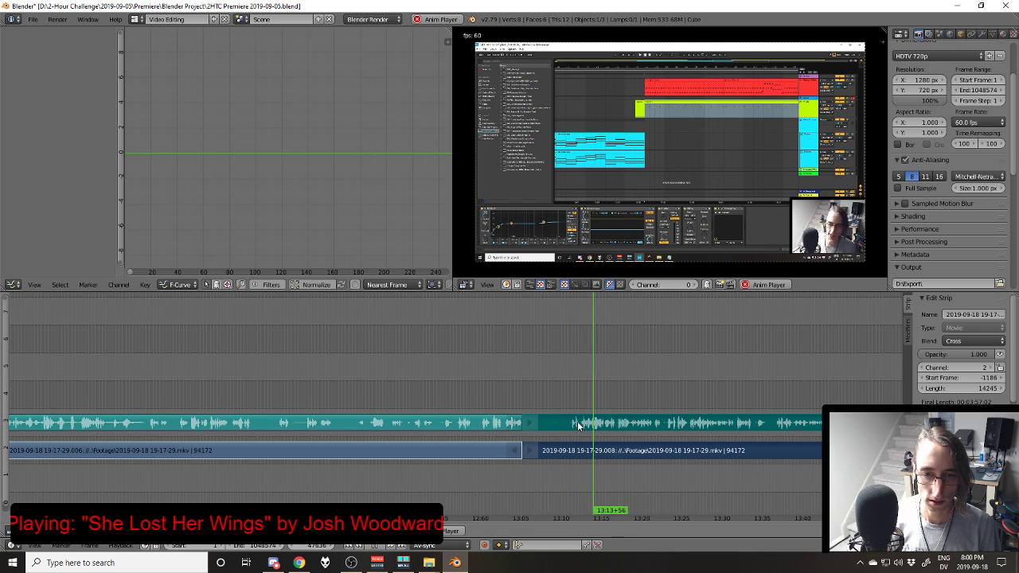
{"action": "left_click", "coordinate": [578, 421]}
{"action": "key", "text": "alt+a"}
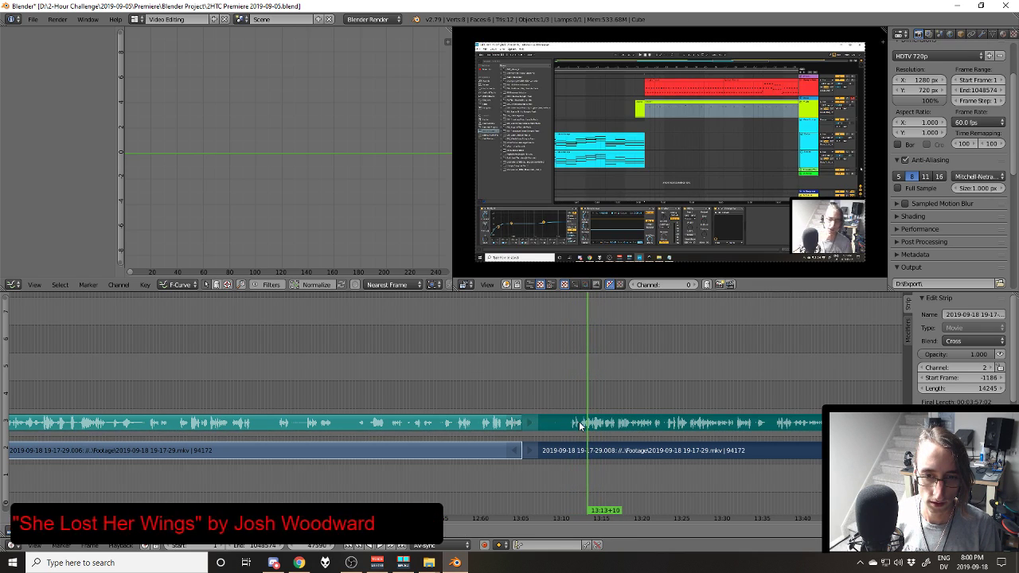
{"action": "left_click", "coordinate": [579, 424]}
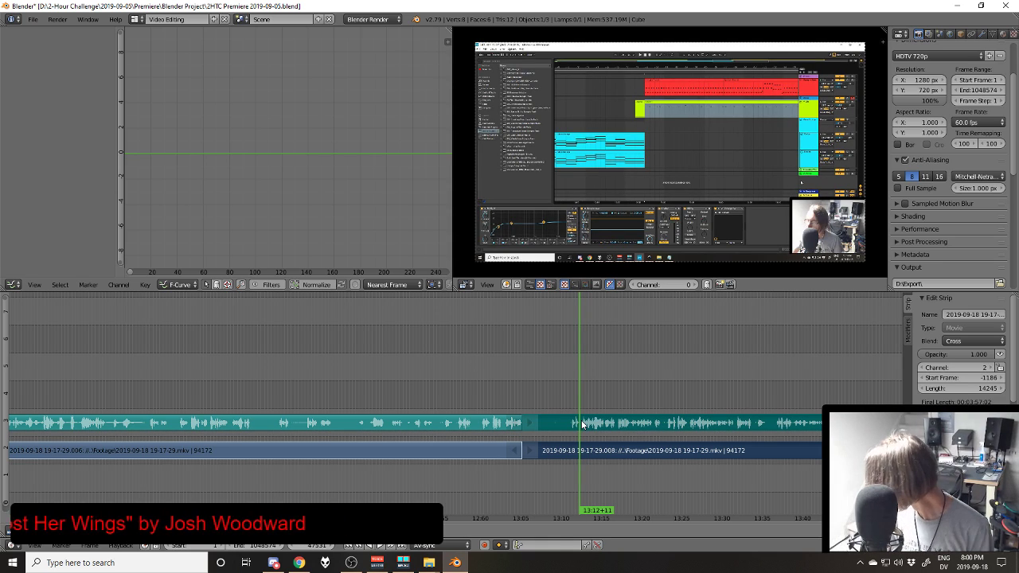
{"action": "right_click", "coordinate": [604, 422]}
{"action": "right_click", "coordinate": [611, 450], "text": "shift"}
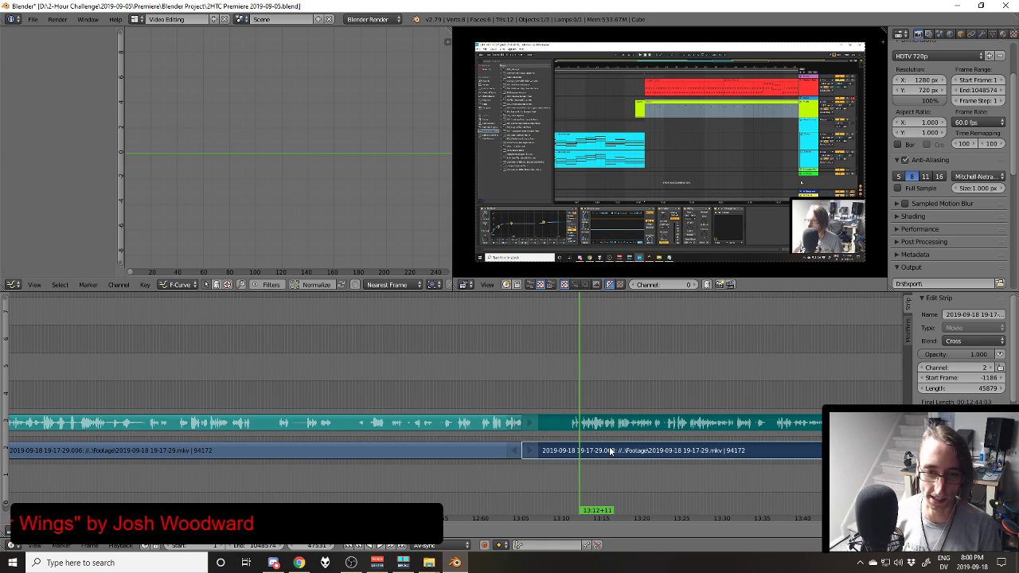
{"action": "key", "text": "k"}
Step: Delete the audio and video segment between the two cuts and snap the following strips to 13:05+07 to close the gap
{"action": "right_click", "coordinate": [553, 451]}
{"action": "right_click", "coordinate": [551, 430], "text": "shift"}
{"action": "key", "text": "x"}
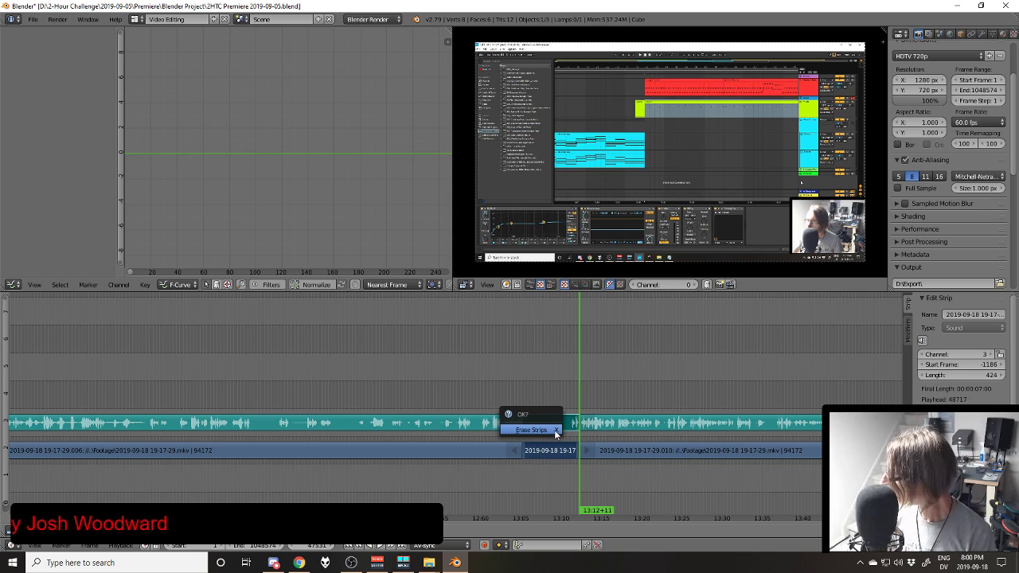
{"action": "key", "text": "Return"}
{"action": "right_click", "coordinate": [609, 419]}
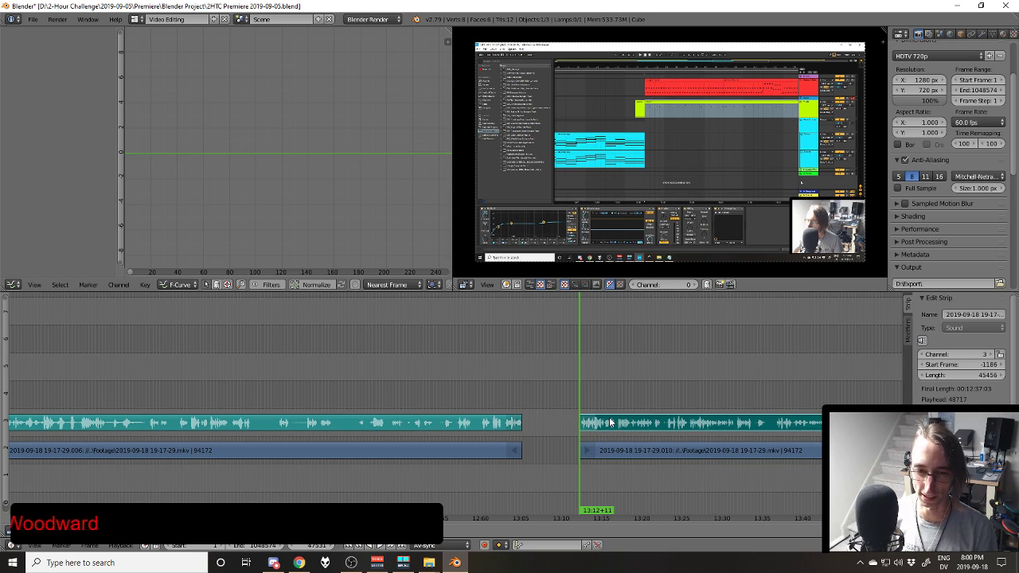
{"action": "right_click", "coordinate": [632, 452], "text": "shift"}
{"action": "key", "text": "Page_Down"}
{"action": "key", "text": "shift+a"}
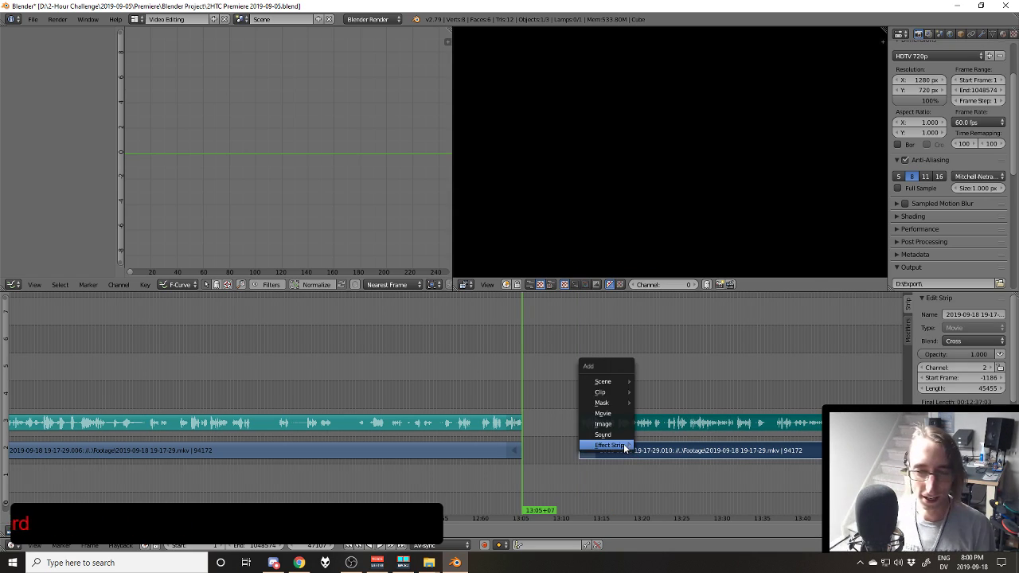
{"action": "mouse_move", "coordinate": [621, 443]}
{"action": "key", "text": "Escape"}
{"action": "key", "text": "shift+s"}
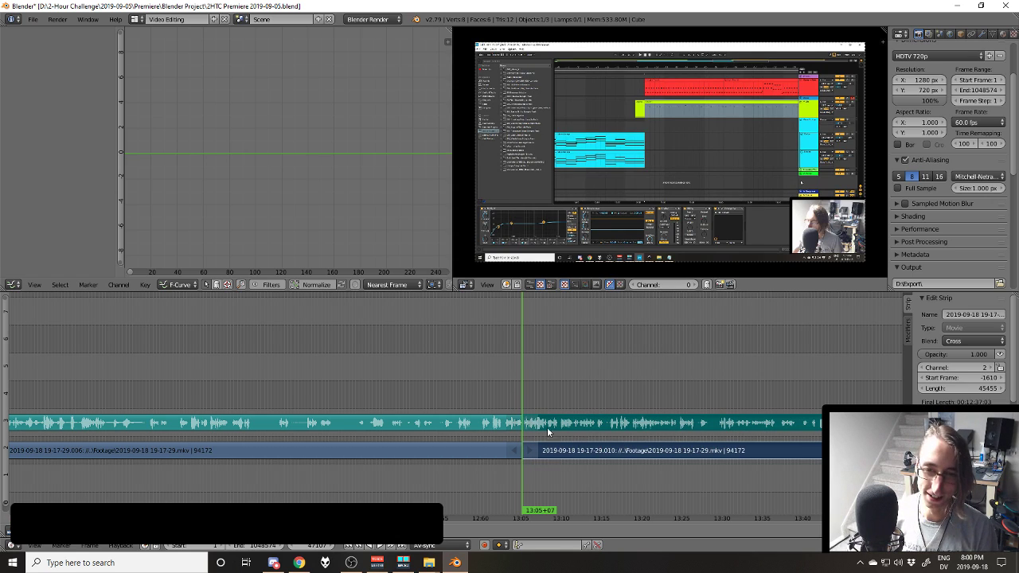
Step: Play across the new join at 13:05+07 to check the cut
{"action": "left_click", "coordinate": [506, 403]}
{"action": "key", "text": "alt+a"}
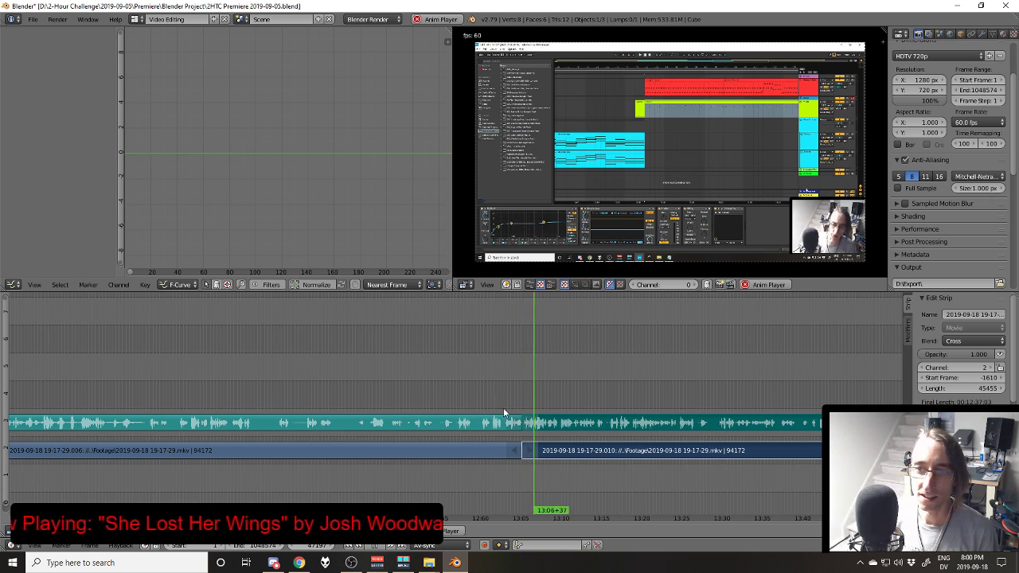
{"action": "left_click", "coordinate": [502, 395]}
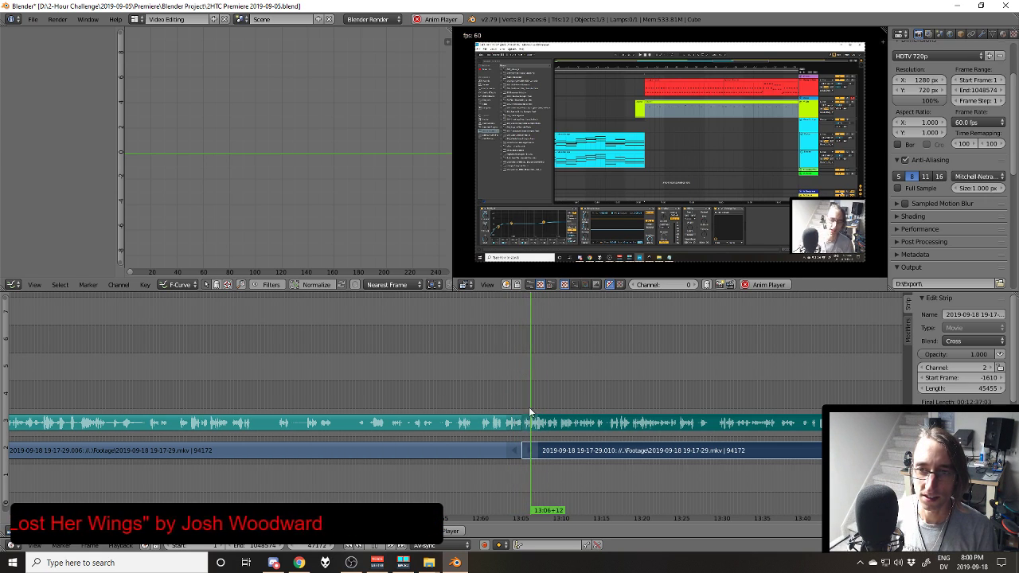
{"action": "key", "text": "alt+a"}
Step: Examine the remaining waveform up to the end of the strips for pauses, playing the quiet spot near 18:50
{"action": "left_click_drag", "start_coordinate": [815, 429], "coordinate": [379, 424]}
{"action": "left_click_drag", "start_coordinate": [669, 410], "coordinate": [373, 409]}
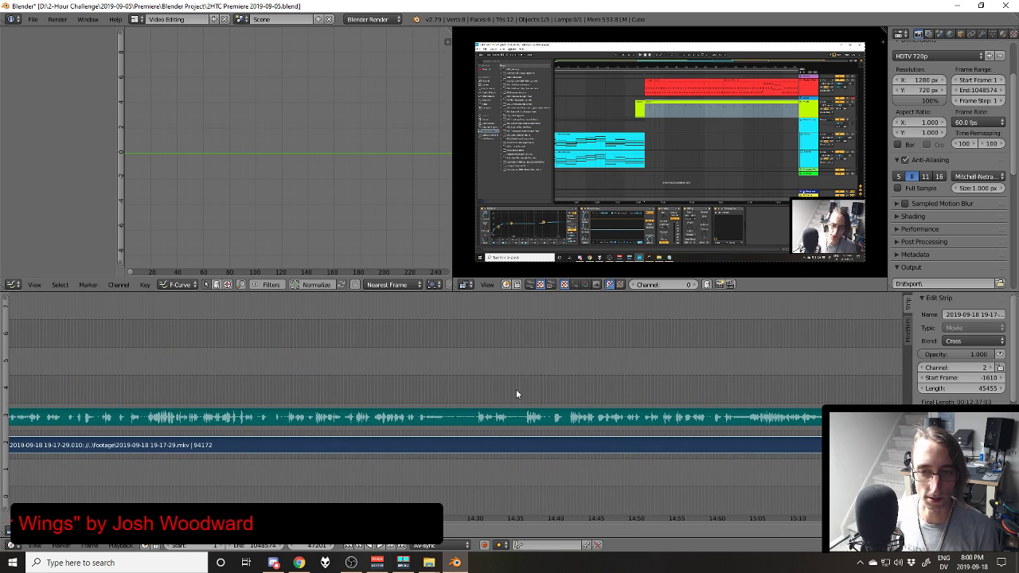
{"action": "scroll", "coordinate": [757, 417], "scroll_direction": "down", "scroll_amount": 10}
{"action": "left_click_drag", "start_coordinate": [757, 414], "coordinate": [430, 406]}
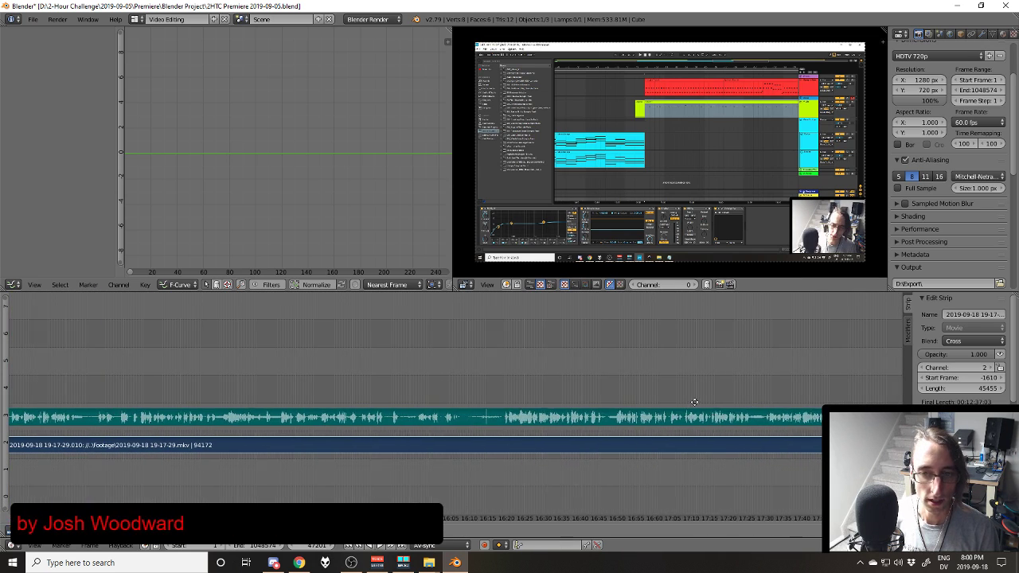
{"action": "left_click_drag", "start_coordinate": [693, 397], "coordinate": [567, 403]}
{"action": "left_click", "coordinate": [599, 408]}
{"action": "key", "text": "alt+a"}
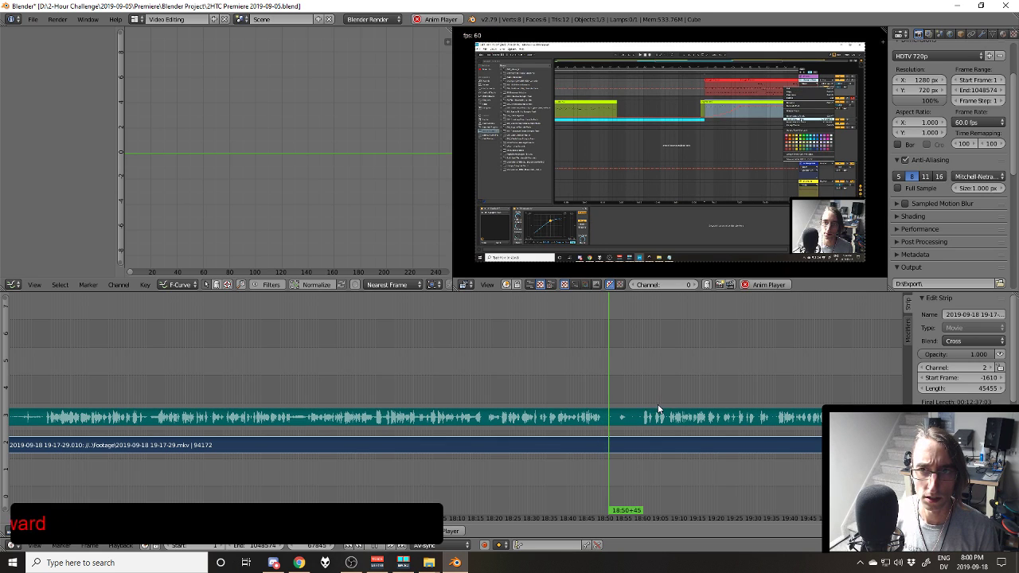
{"action": "key", "text": "alt+a"}
{"action": "left_click_drag", "start_coordinate": [720, 394], "coordinate": [382, 378]}
{"action": "left_click_drag", "start_coordinate": [740, 366], "coordinate": [382, 359]}
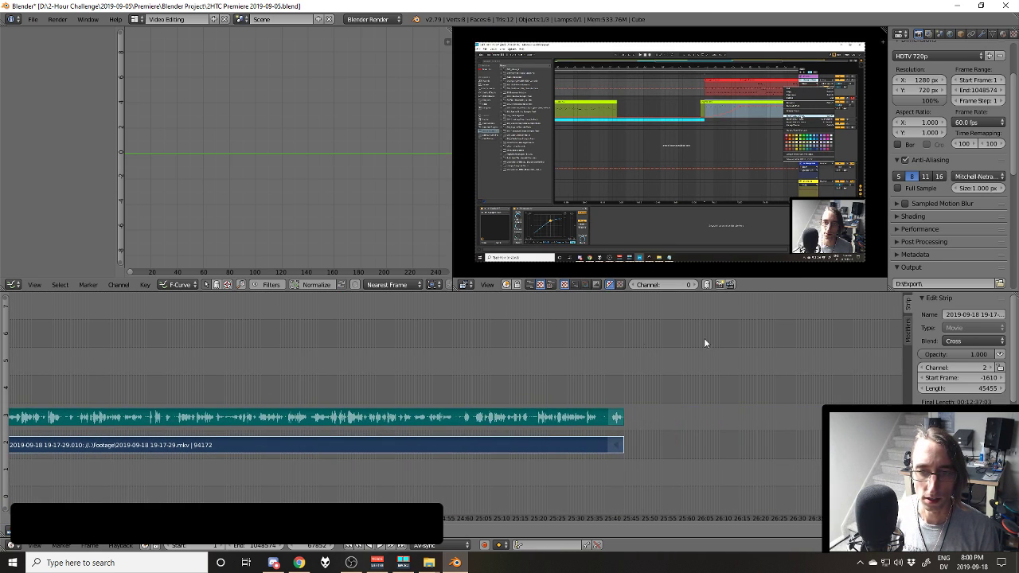
Step: Play the closing seconds of the footage and stop the playhead at frame 92162, just after the final speech
{"action": "left_click", "coordinate": [555, 366]}
{"action": "key", "text": "alt+a"}
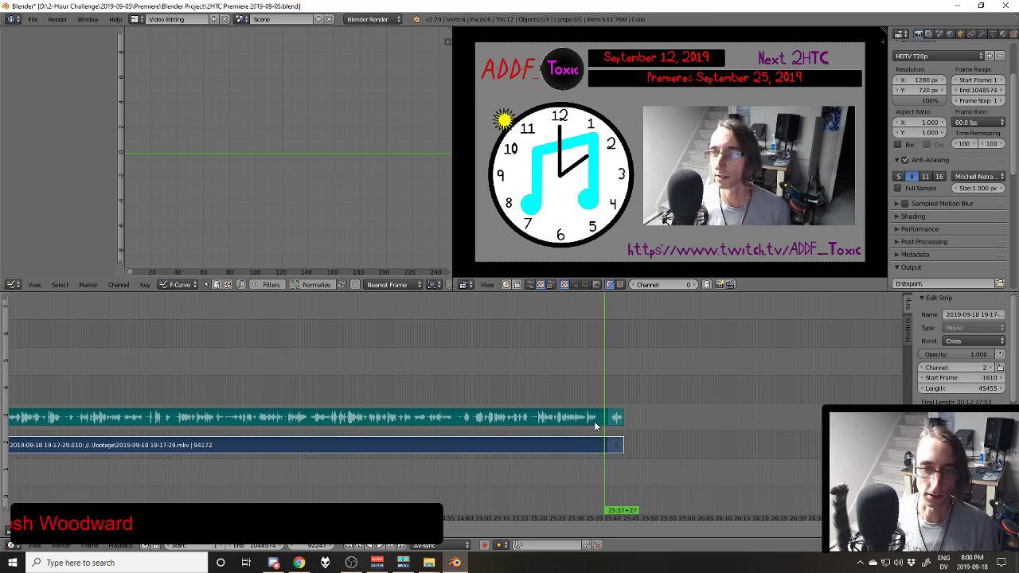
{"action": "scroll", "coordinate": [593, 421], "scroll_direction": "up", "scroll_amount": 2}
{"action": "scroll", "coordinate": [592, 420], "scroll_direction": "up", "scroll_amount": 1}
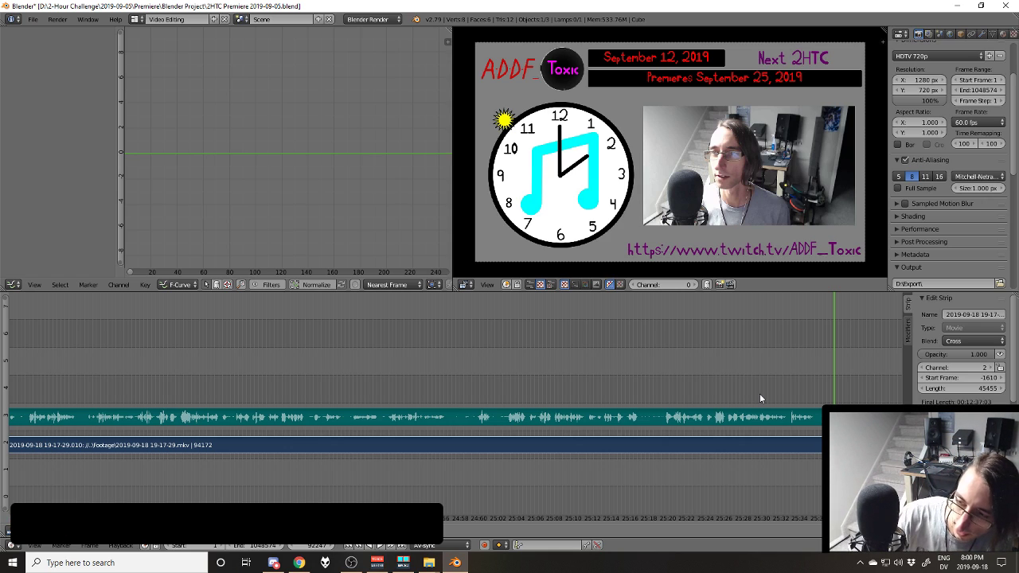
{"action": "key", "text": "b"}
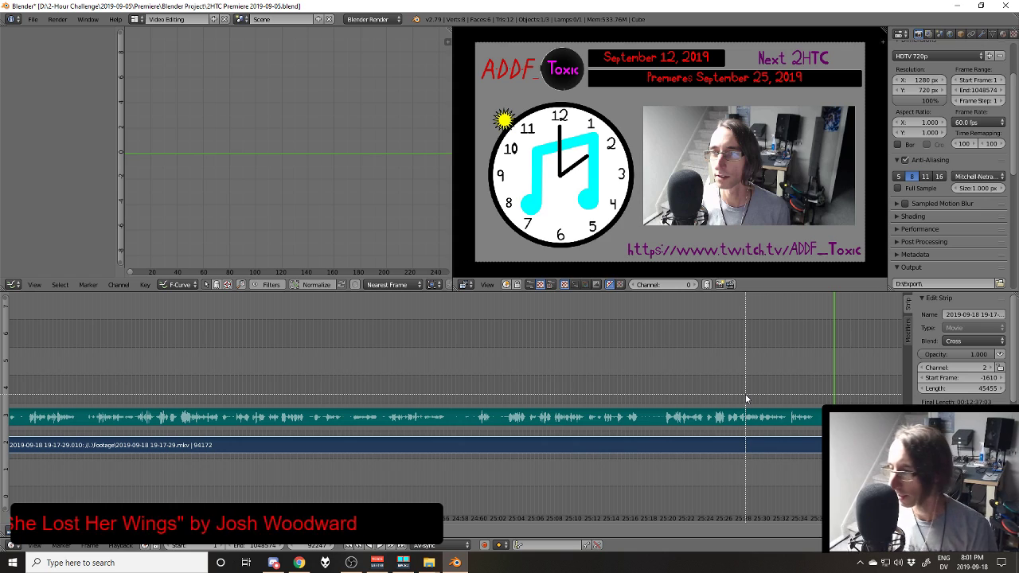
{"action": "left_click", "coordinate": [803, 401]}
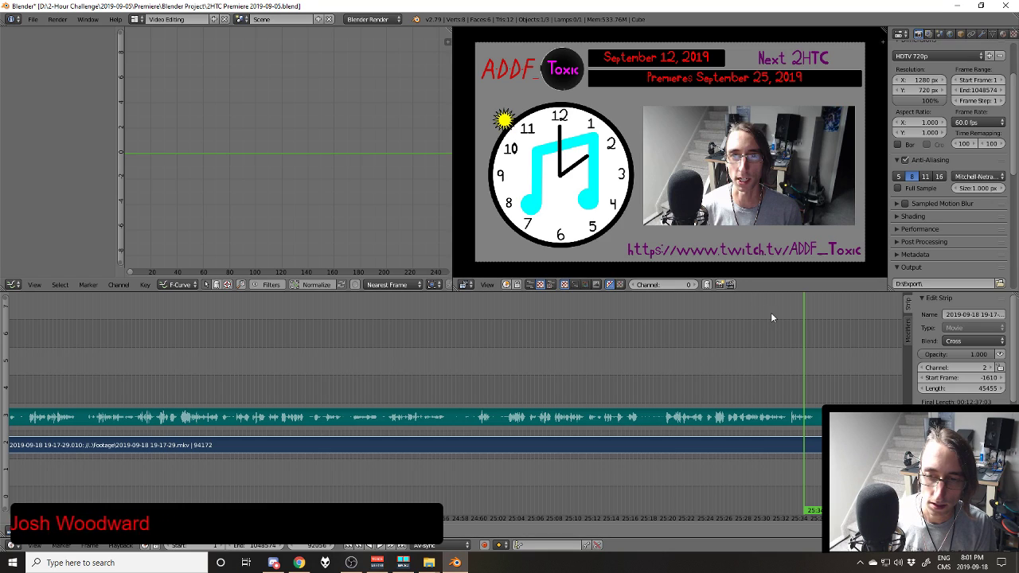
{"action": "key", "text": "alt+a"}
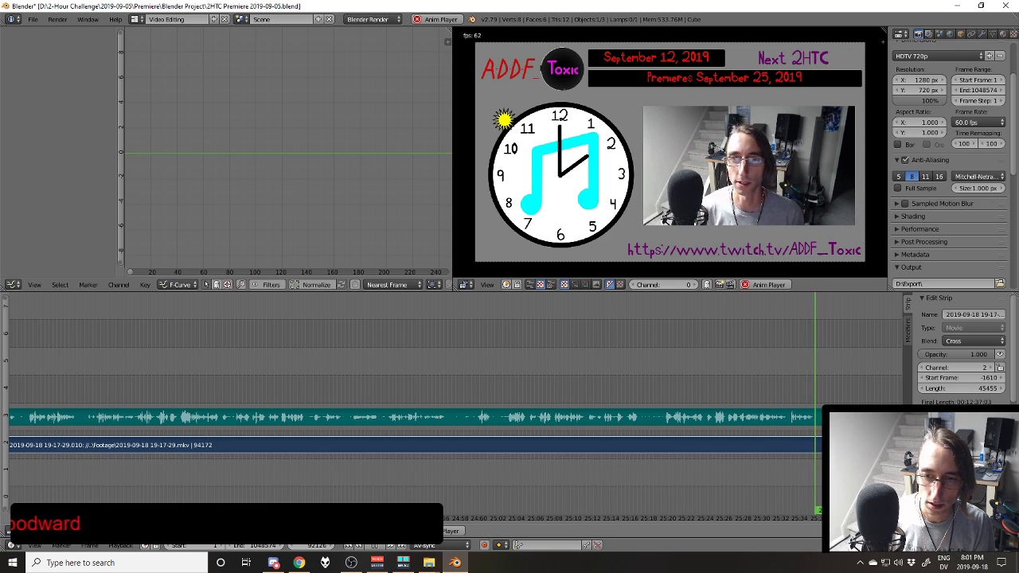
{"action": "key", "text": "alt+a"}
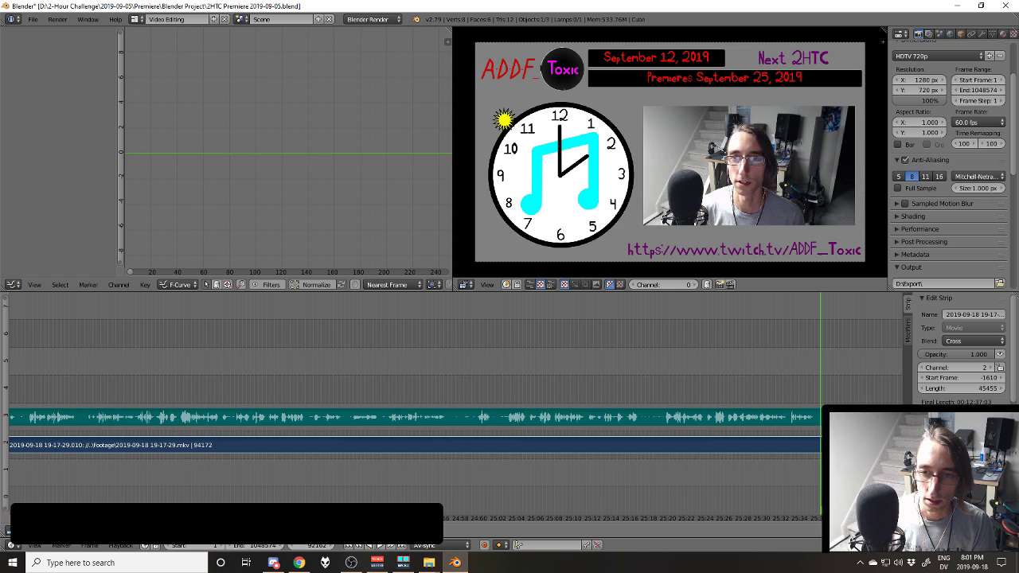
Step: Try trimming the ends of the audio and video strips to frame 92162, and undo it
{"action": "key", "text": "a"}
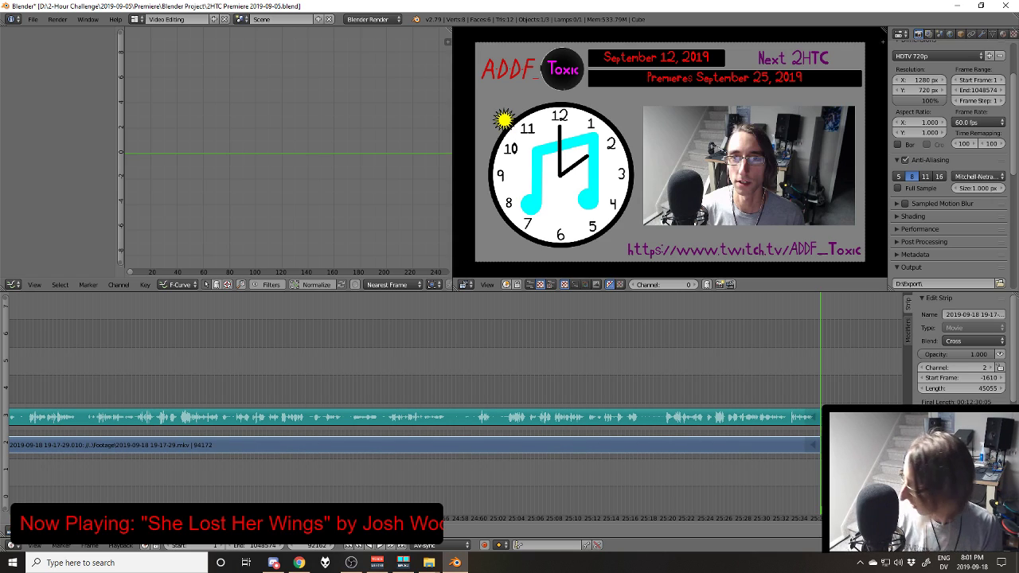
{"action": "key", "text": "ctrl+z"}
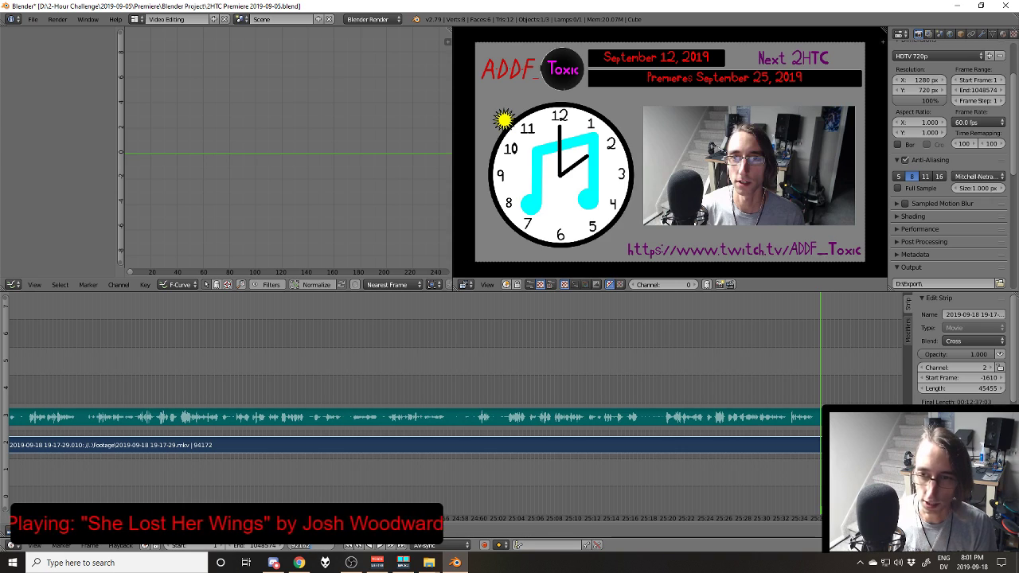
{"action": "key", "text": "Return"}
Step: Add a Color effect strip starting at frame 92162 and set its length to 60 frames
{"action": "key", "text": "shift+a"}
{"action": "mouse_move", "coordinate": [807, 476]}
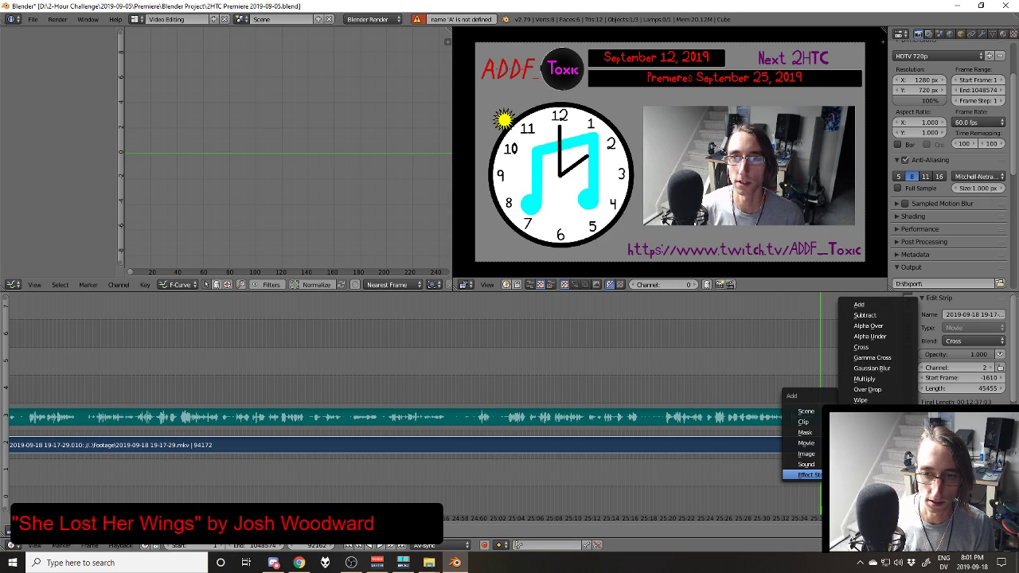
{"action": "left_click", "coordinate": [860, 442]}
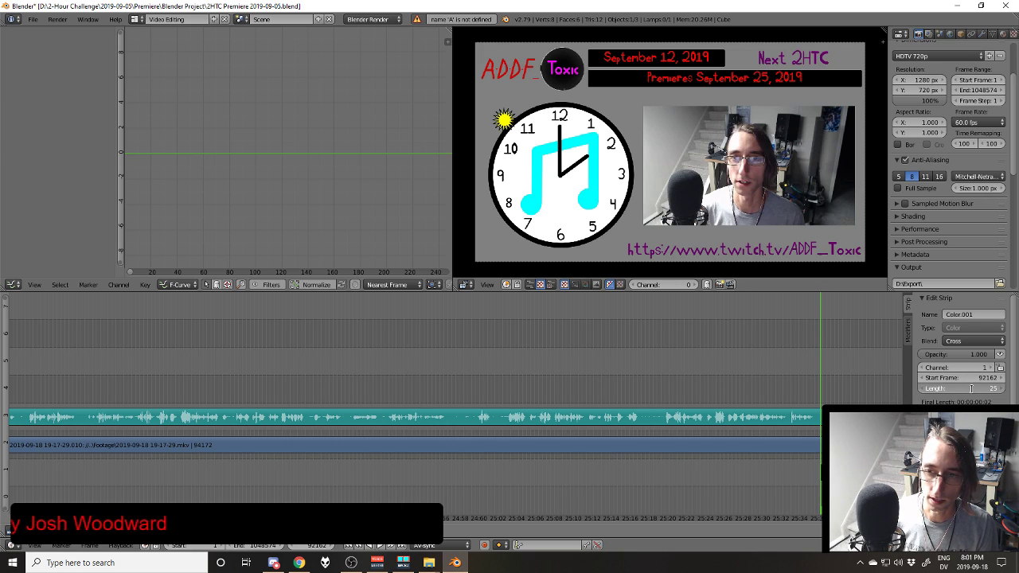
{"action": "left_click", "coordinate": [970, 388]}
{"action": "type", "text": "60"}
{"action": "key", "text": "Return"}
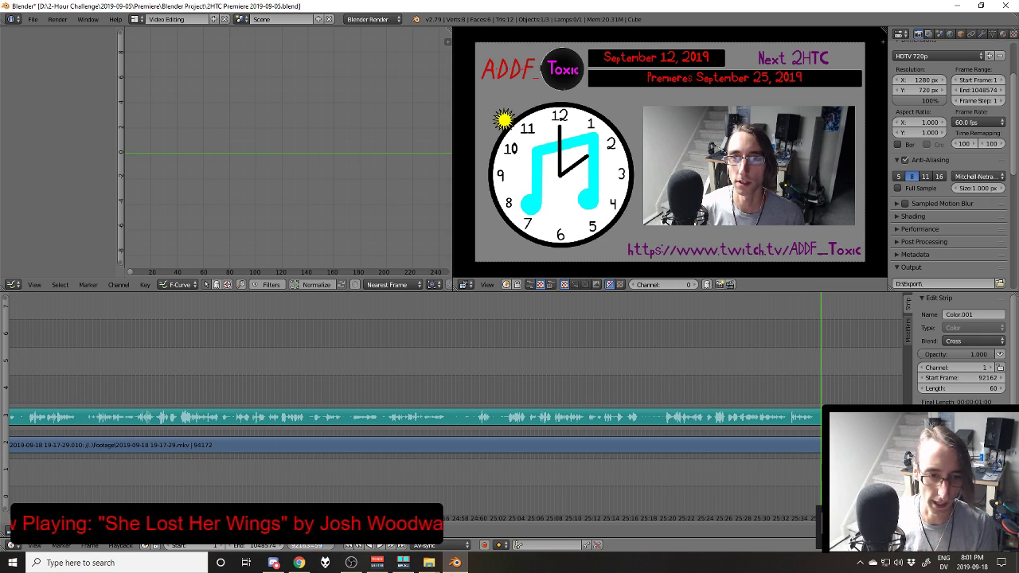
Step: Move the playhead to frame 92222 and snap the end handles of the audio and video strips to it
{"action": "key", "text": "Return"}
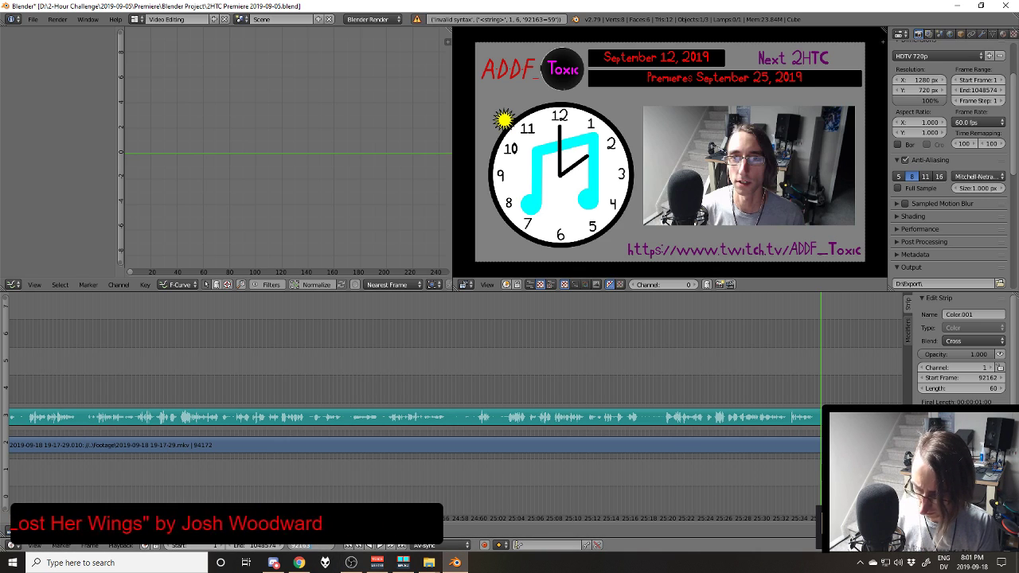
{"action": "key", "text": "Return"}
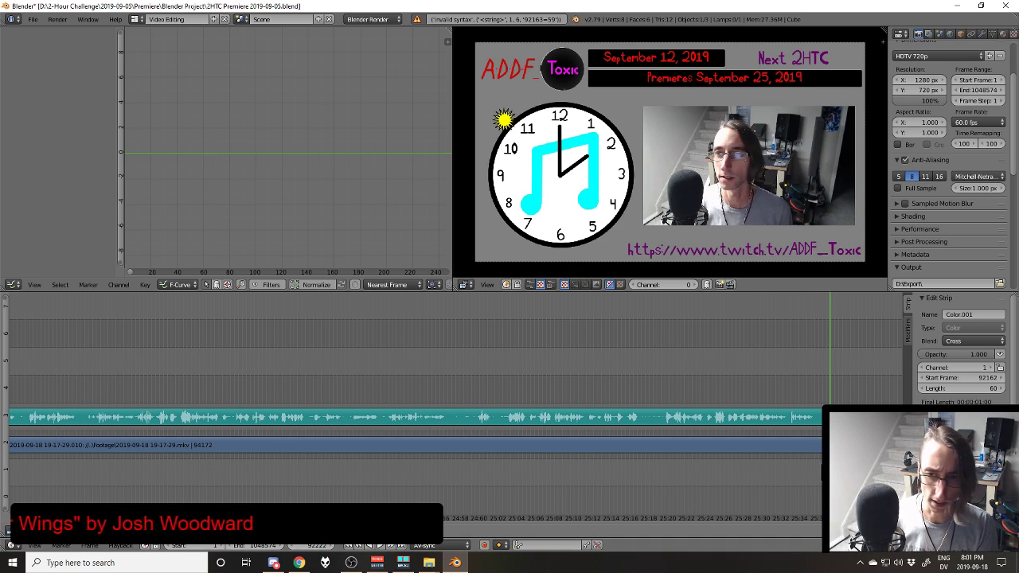
{"action": "left_click_drag", "start_coordinate": [741, 470], "coordinate": [464, 430]}
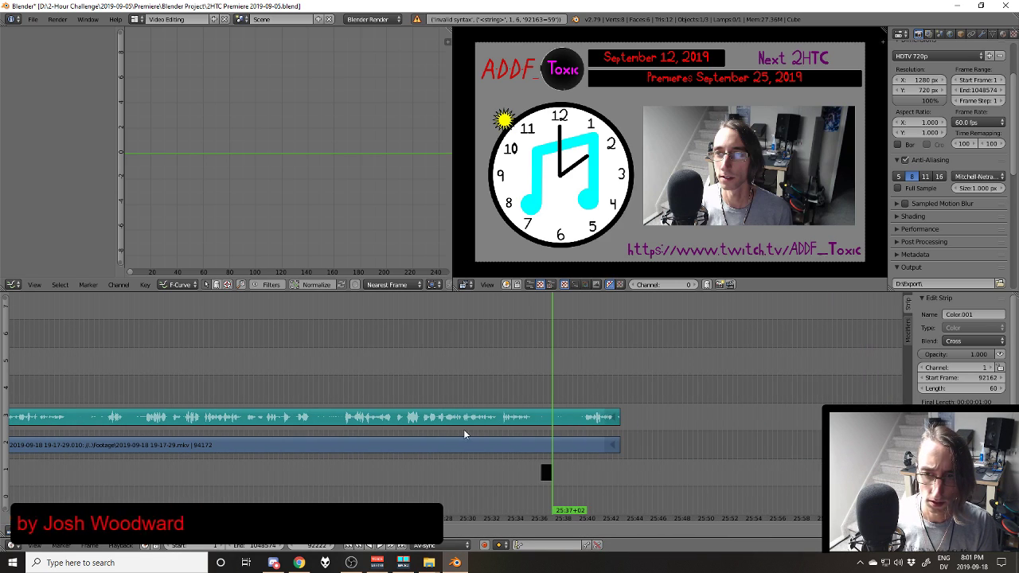
{"action": "right_click", "coordinate": [566, 445]}
{"action": "right_click", "coordinate": [611, 421]}
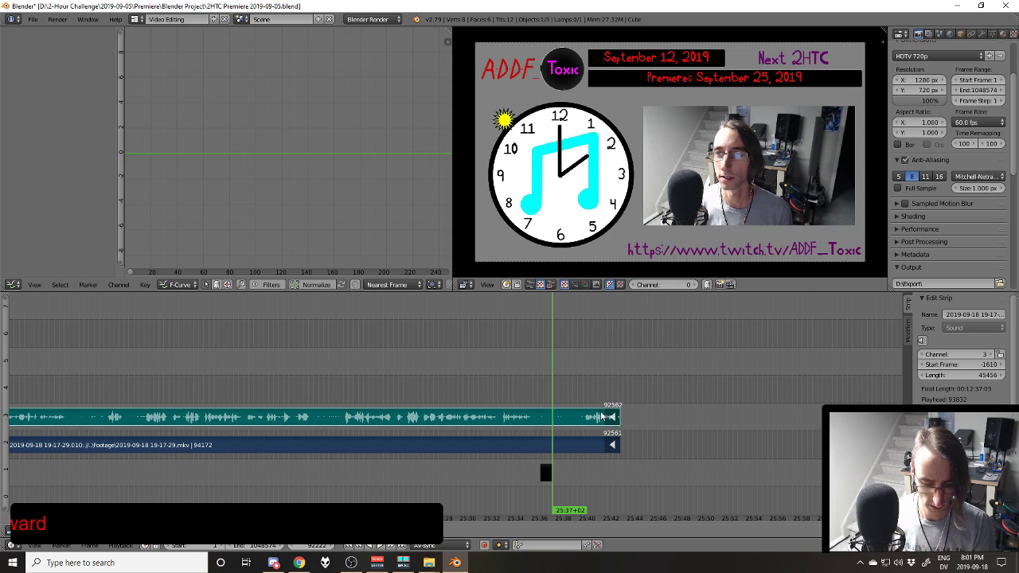
{"action": "key", "text": "shift+s"}
Step: Add a Cross effect strip between the last video strip and the closing black Color strip
{"action": "right_click", "coordinate": [512, 440]}
{"action": "right_click", "coordinate": [551, 467]}
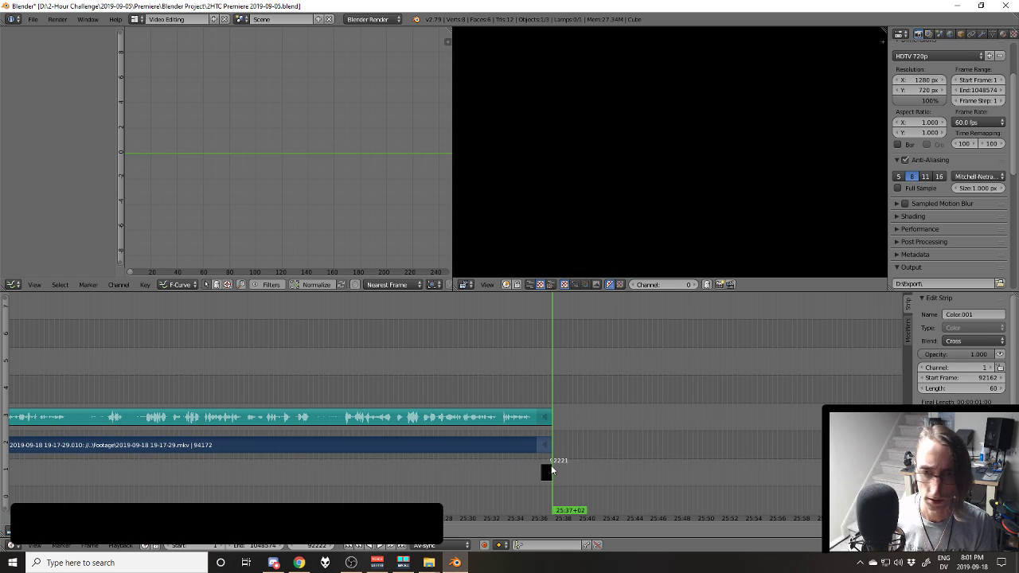
{"action": "key", "text": "shift+a"}
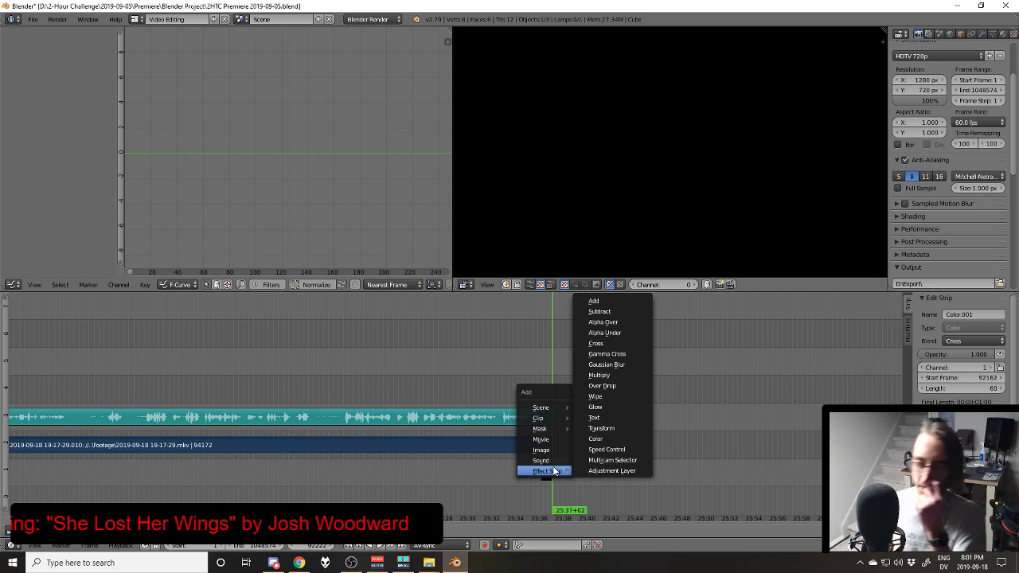
{"action": "left_click", "coordinate": [607, 347]}
Step: Turn off the waveform display on the three footage audio strips
{"action": "right_click", "coordinate": [517, 417]}
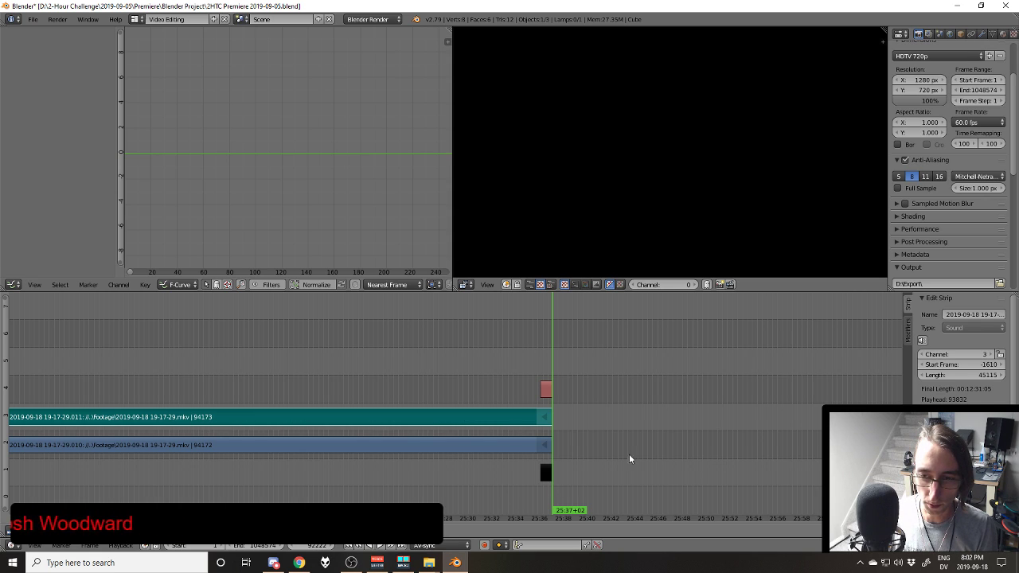
{"action": "scroll", "coordinate": [329, 415], "scroll_direction": "down", "scroll_amount": 8}
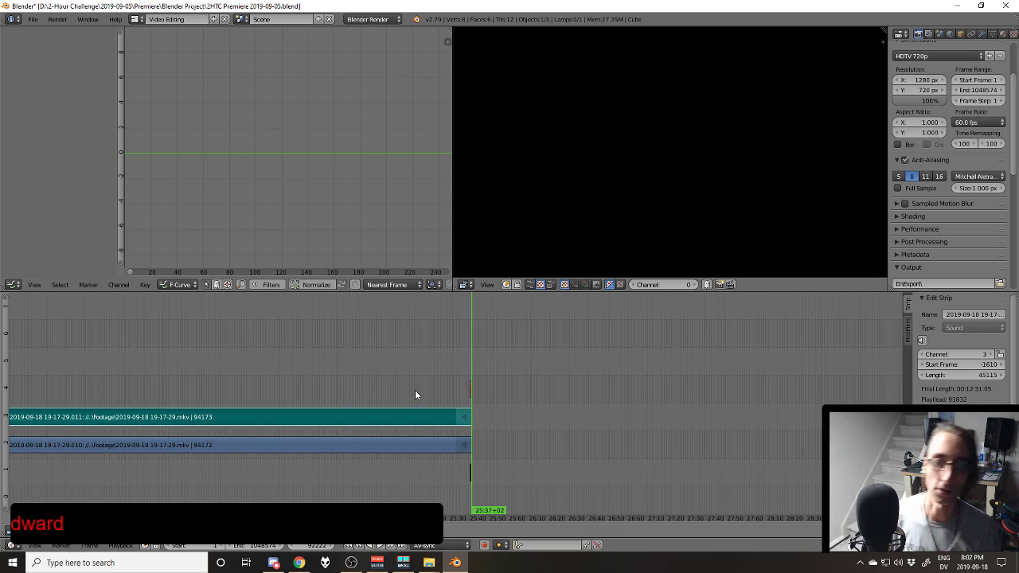
{"action": "left_click_drag", "start_coordinate": [414, 390], "coordinate": [730, 356]}
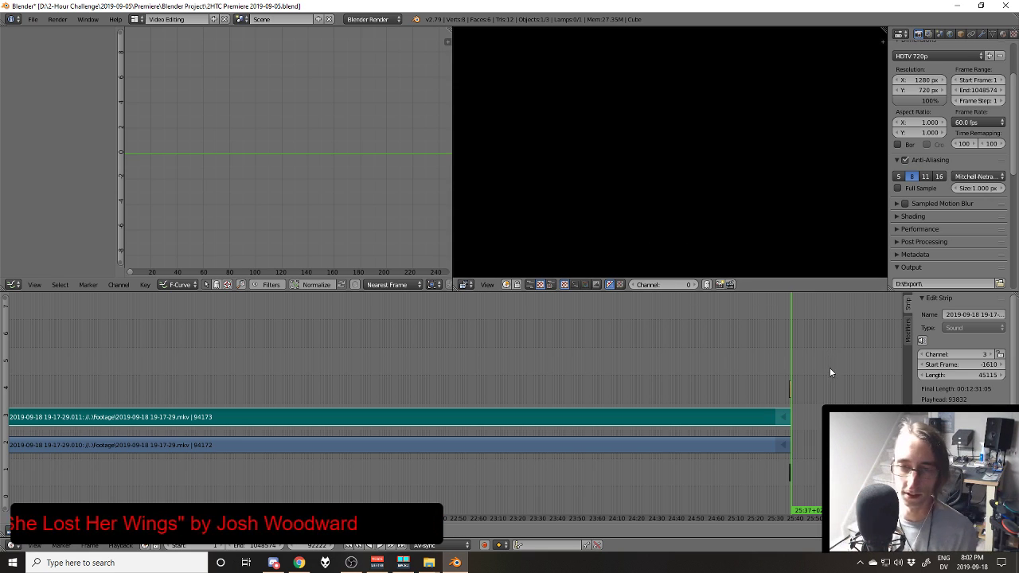
{"action": "scroll", "coordinate": [494, 389], "scroll_direction": "down", "scroll_amount": 4}
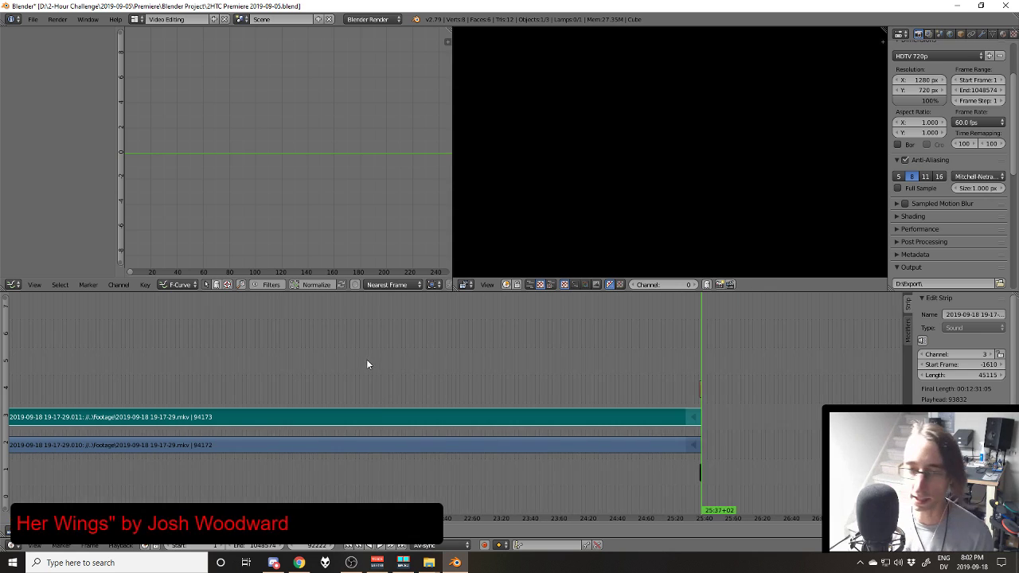
{"action": "left_click_drag", "start_coordinate": [278, 362], "coordinate": [722, 358]}
{"action": "left_click_drag", "start_coordinate": [136, 366], "coordinate": [700, 349]}
{"action": "left_click_drag", "start_coordinate": [338, 354], "coordinate": [667, 347]}
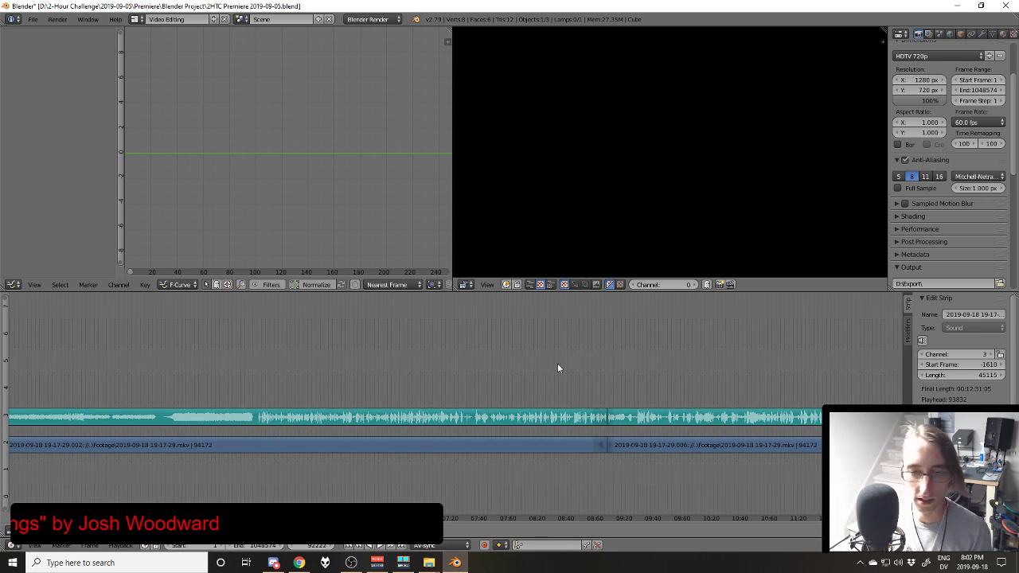
{"action": "left_click_drag", "start_coordinate": [557, 363], "coordinate": [249, 368]}
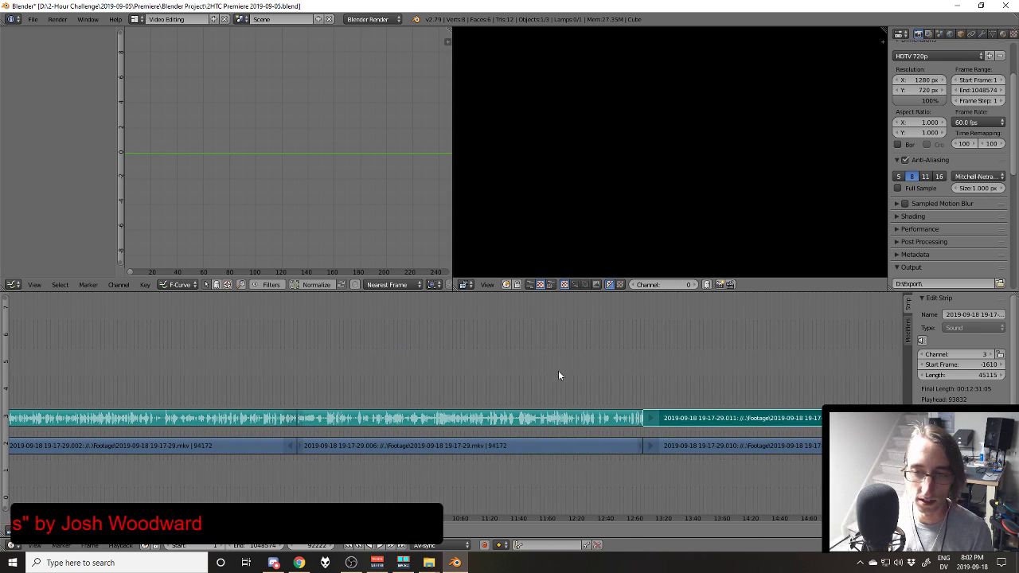
{"action": "right_click", "coordinate": [587, 412]}
{"action": "left_click", "coordinate": [922, 494]}
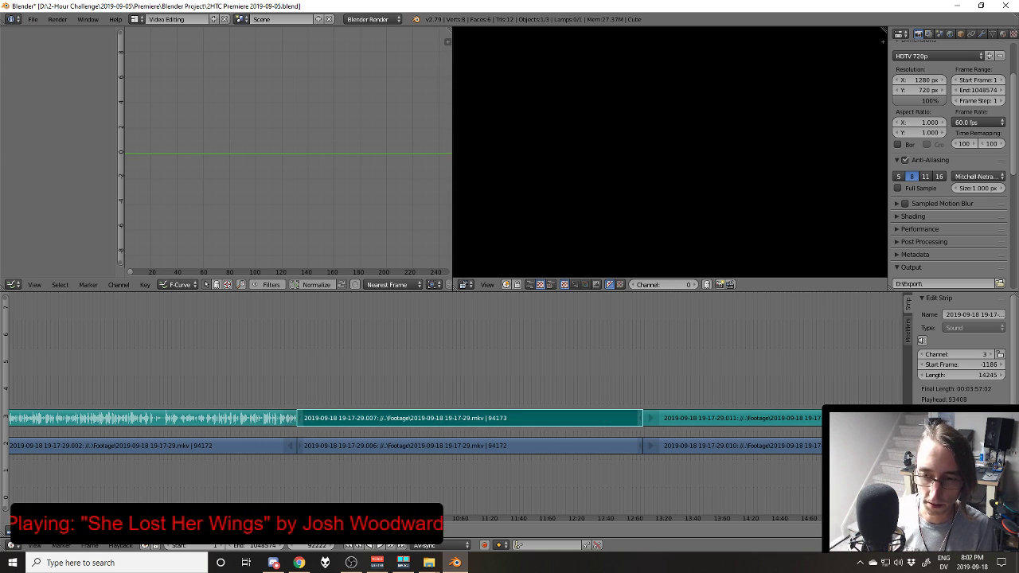
{"action": "right_click", "coordinate": [240, 423]}
{"action": "left_click", "coordinate": [922, 494]}
Step: Keyframe a volume fade-in on the first audio strip, from 0 at frame 1 to 1 at frame 61
{"action": "scroll", "coordinate": [412, 418], "scroll_direction": "left", "scroll_amount": 20}
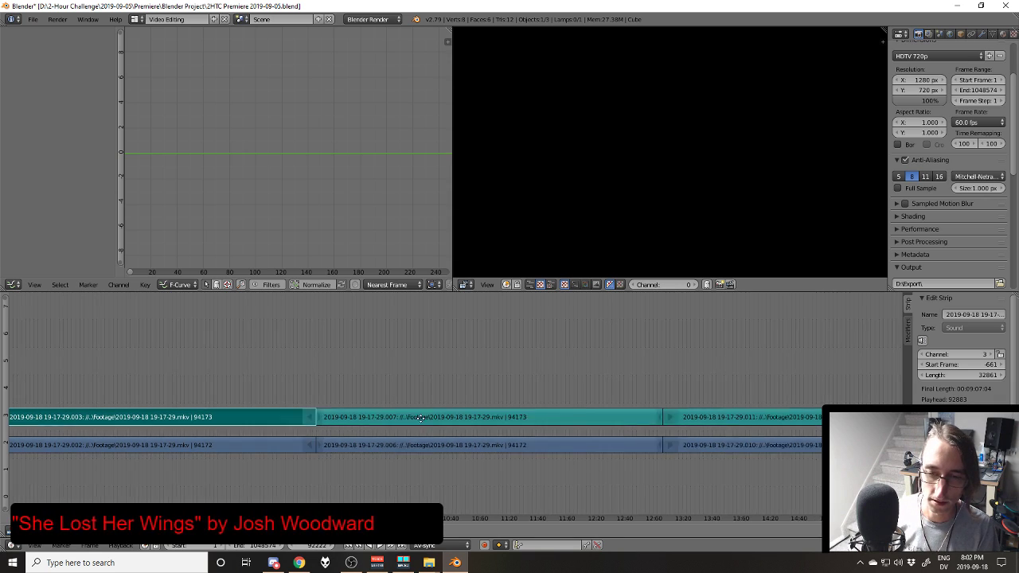
{"action": "scroll", "coordinate": [367, 420], "scroll_direction": "up", "scroll_amount": 3}
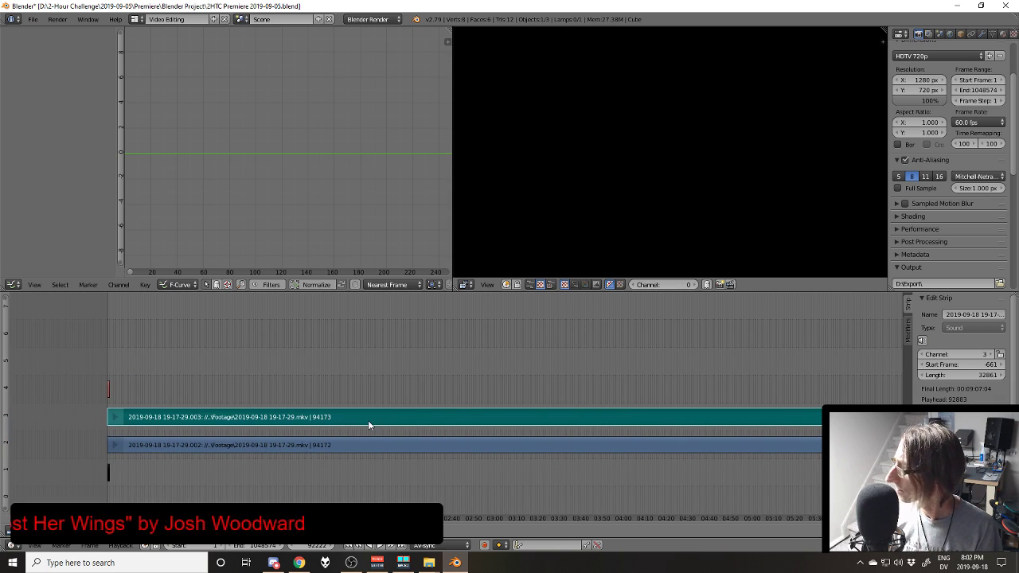
{"action": "scroll", "coordinate": [368, 421], "scroll_direction": "up", "scroll_amount": 2}
{"action": "left_click_drag", "start_coordinate": [273, 422], "coordinate": [700, 420]}
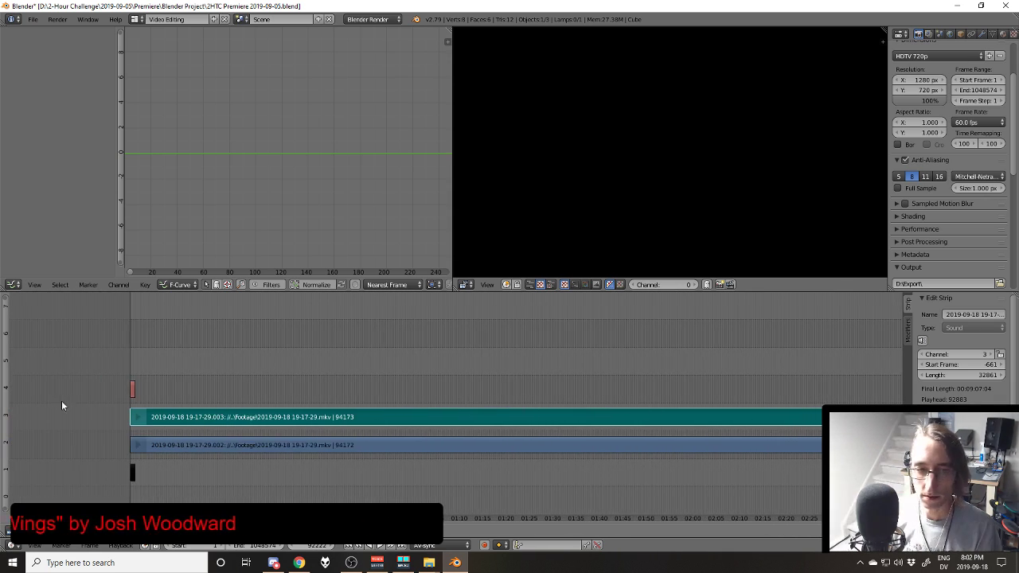
{"action": "left_click_drag", "start_coordinate": [63, 402], "coordinate": [234, 404]}
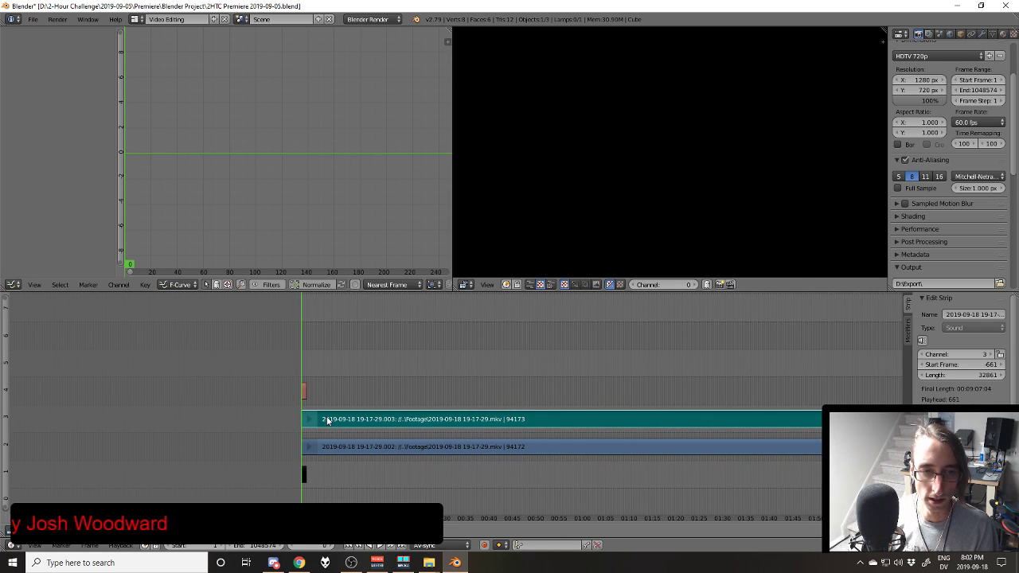
{"action": "key", "text": "Right"}
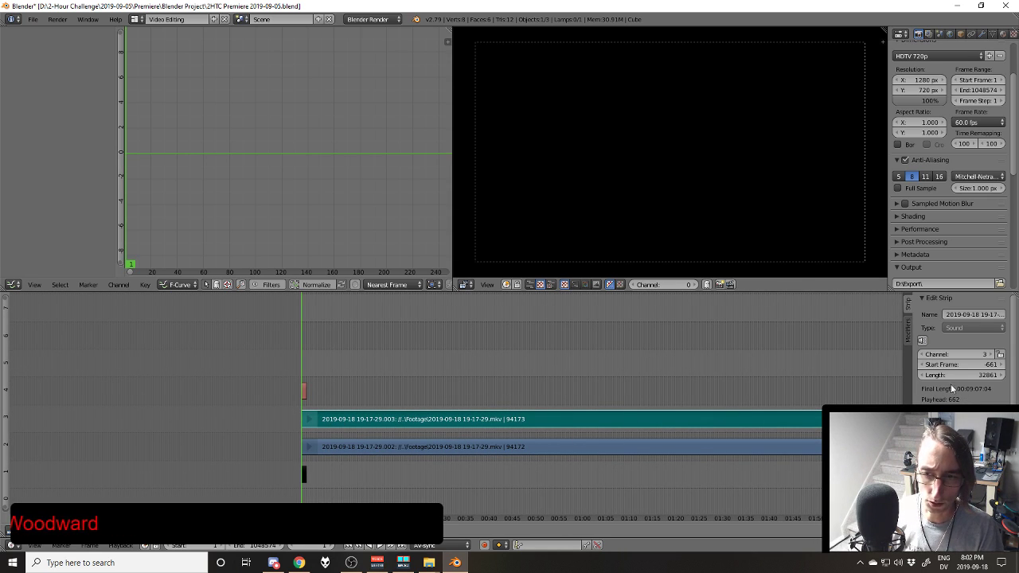
{"action": "key", "text": "Page_Up"}
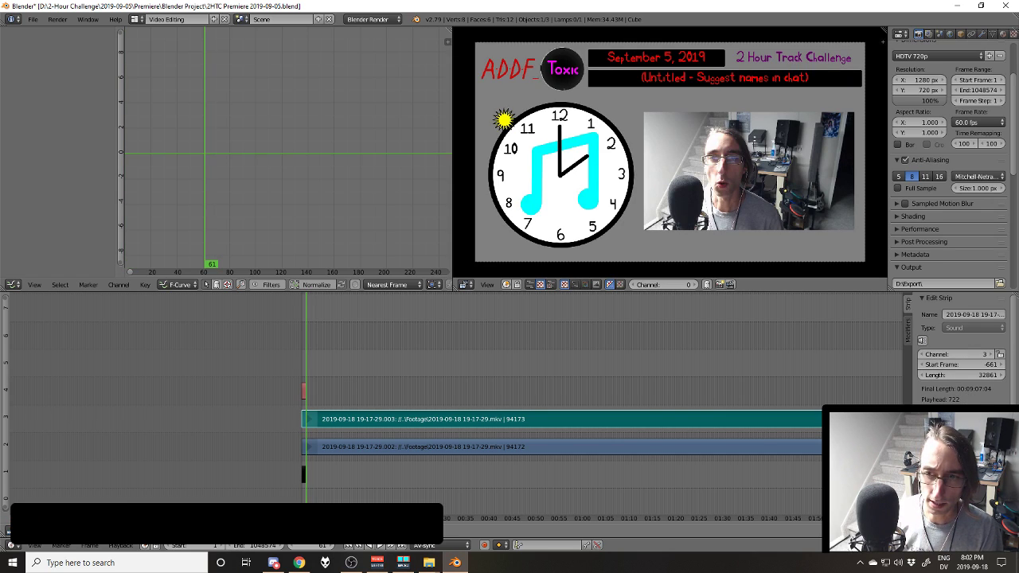
{"action": "scroll", "coordinate": [973, 380], "scroll_direction": "down", "scroll_amount": 4}
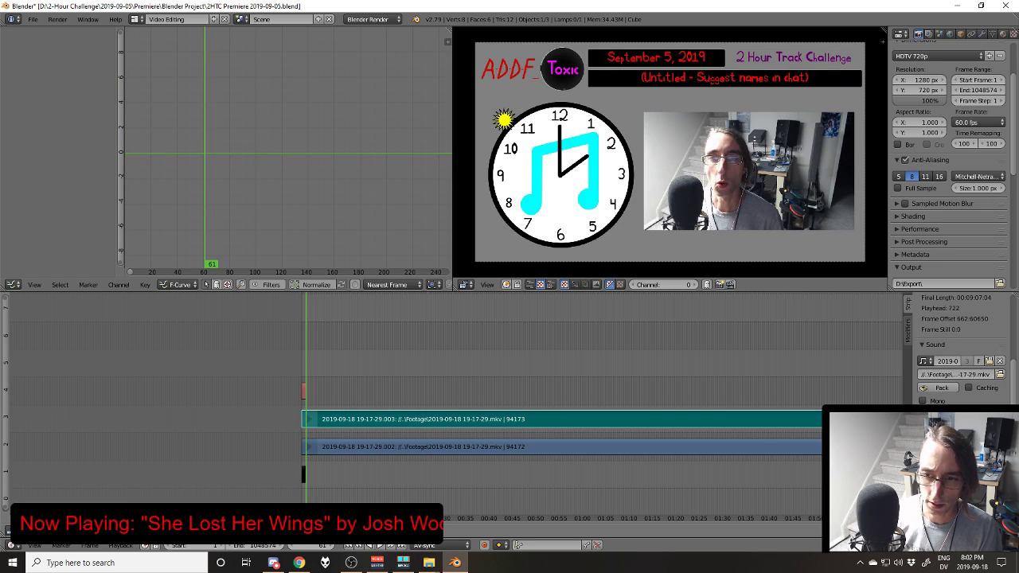
{"action": "key", "text": "i"}
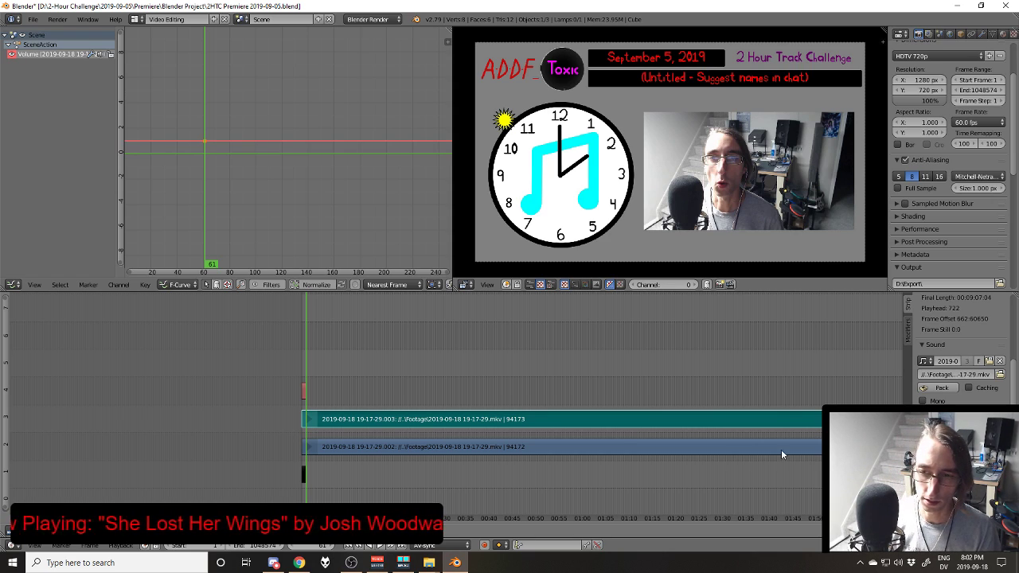
{"action": "key", "text": "shift+Left"}
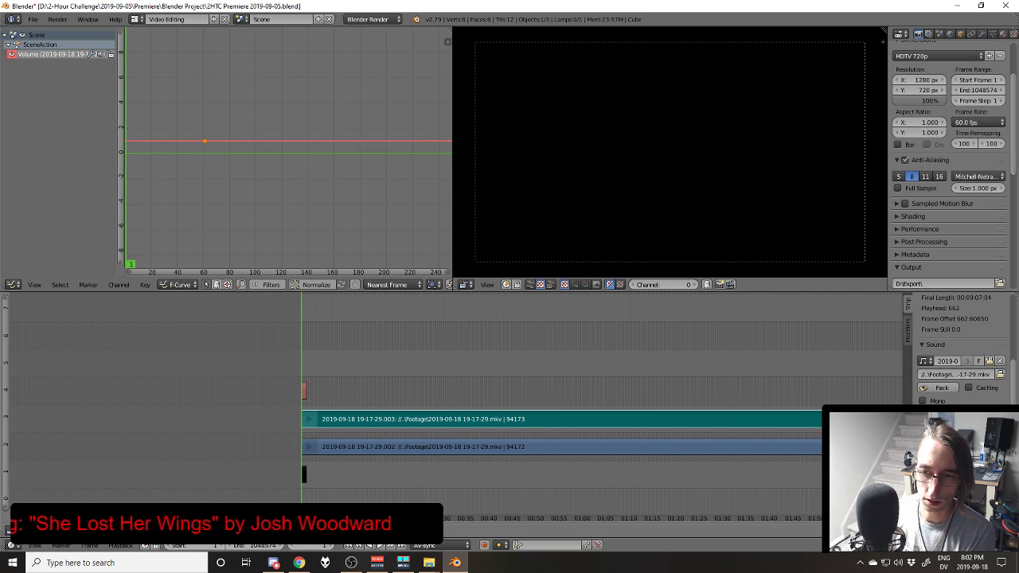
{"action": "key", "text": "i"}
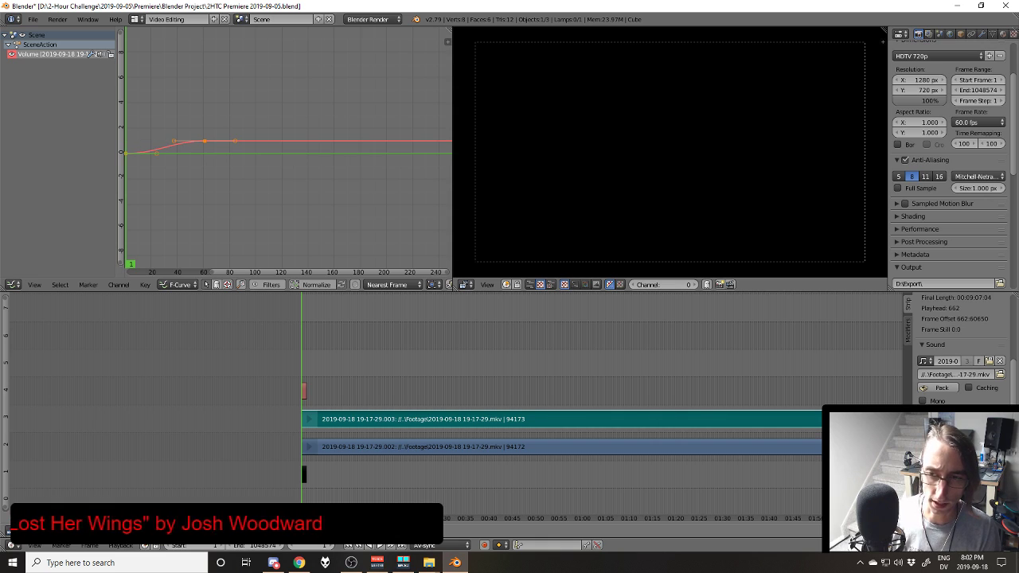
Step: Keyframe a volume fade-out on the last audio strip between frames 92162 and 92222
{"action": "scroll", "coordinate": [691, 433], "scroll_direction": "down", "scroll_amount": 5}
{"action": "left_click_drag", "start_coordinate": [697, 433], "coordinate": [350, 430]}
{"action": "left_click_drag", "start_coordinate": [716, 377], "coordinate": [393, 375]}
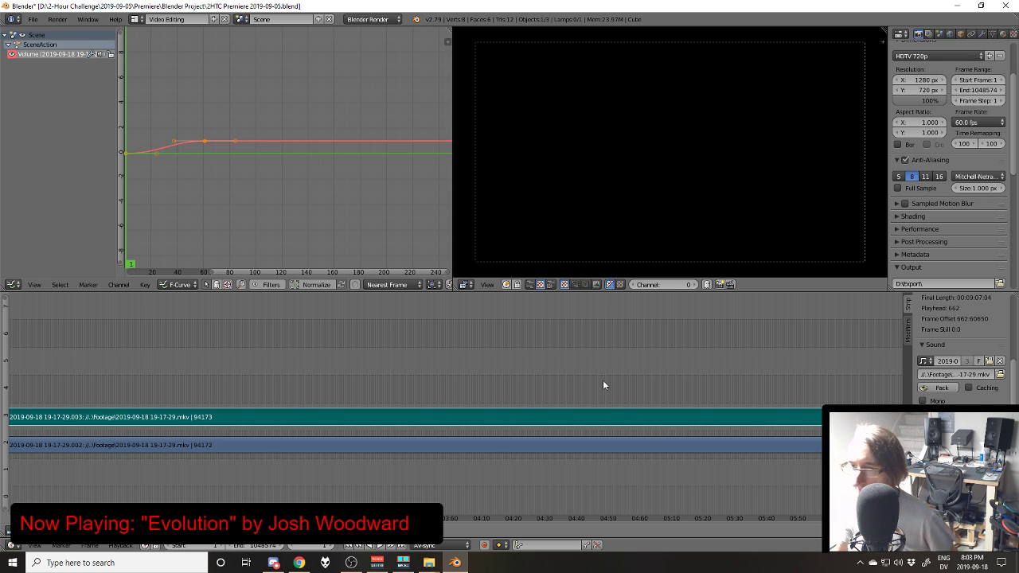
{"action": "scroll", "coordinate": [741, 425], "scroll_direction": "down", "scroll_amount": 10}
{"action": "left_click_drag", "start_coordinate": [741, 425], "coordinate": [611, 384]}
{"action": "scroll", "coordinate": [750, 406], "scroll_direction": "up", "scroll_amount": 6}
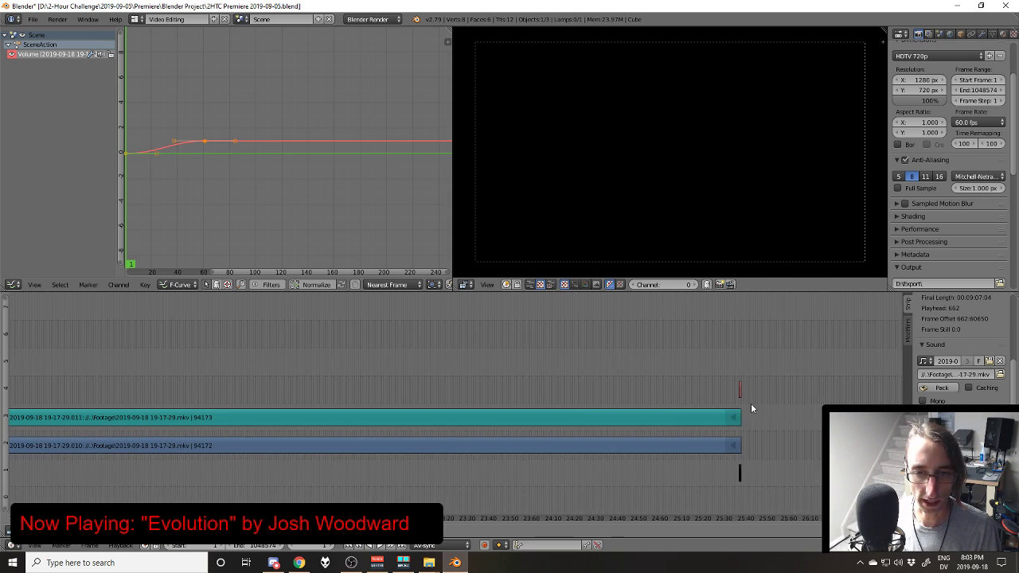
{"action": "left_click_drag", "start_coordinate": [750, 403], "coordinate": [521, 390]}
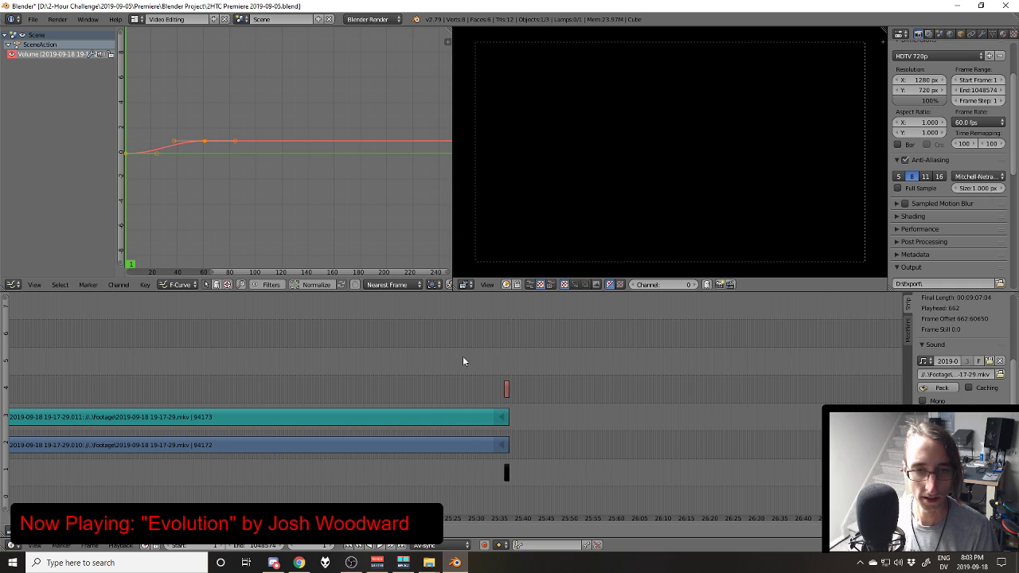
{"action": "left_click", "coordinate": [503, 362]}
{"action": "scroll", "coordinate": [511, 403], "scroll_direction": "up", "scroll_amount": 4}
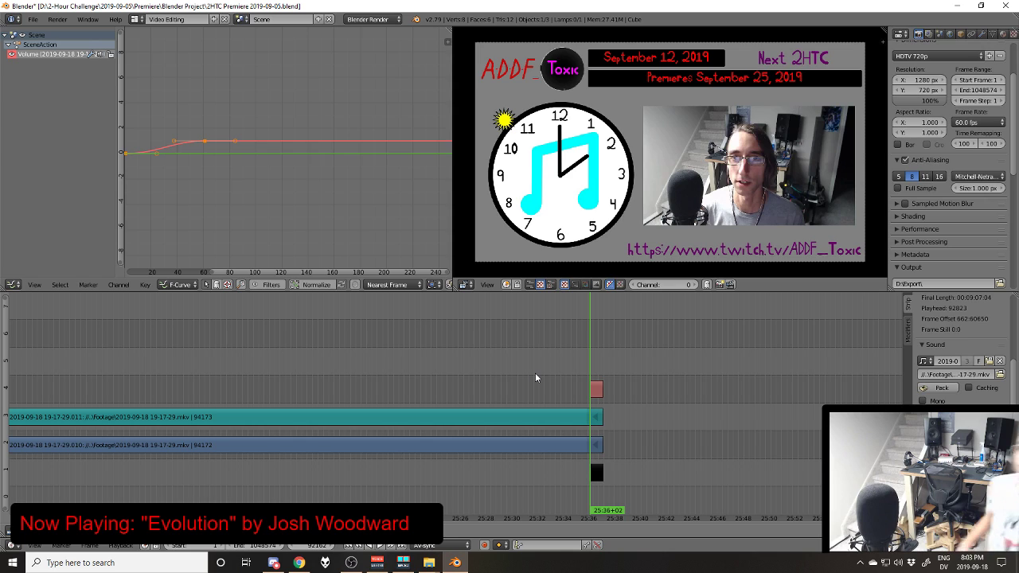
{"action": "scroll", "coordinate": [609, 378], "scroll_direction": "up", "scroll_amount": 2}
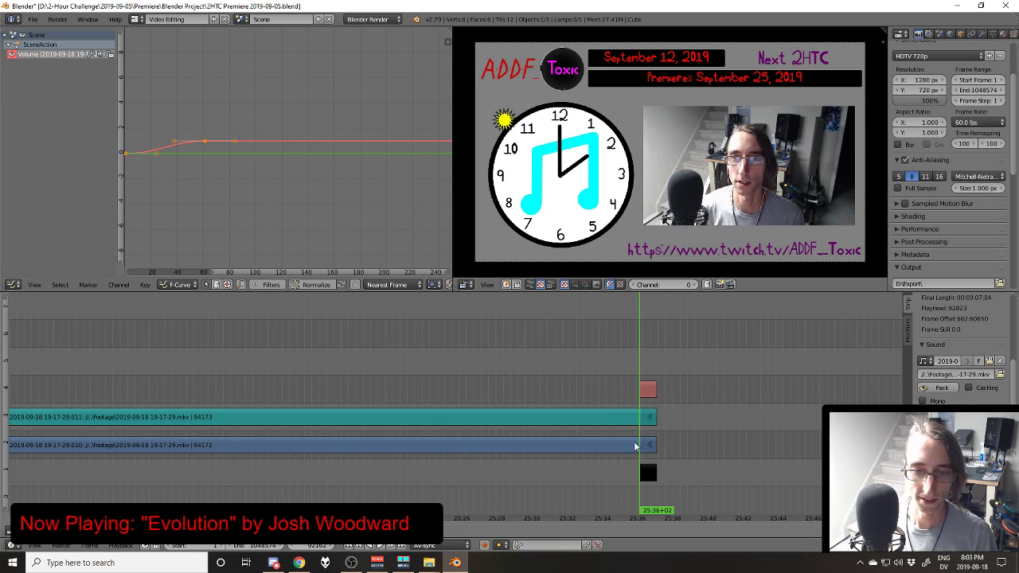
{"action": "right_click", "coordinate": [634, 447]}
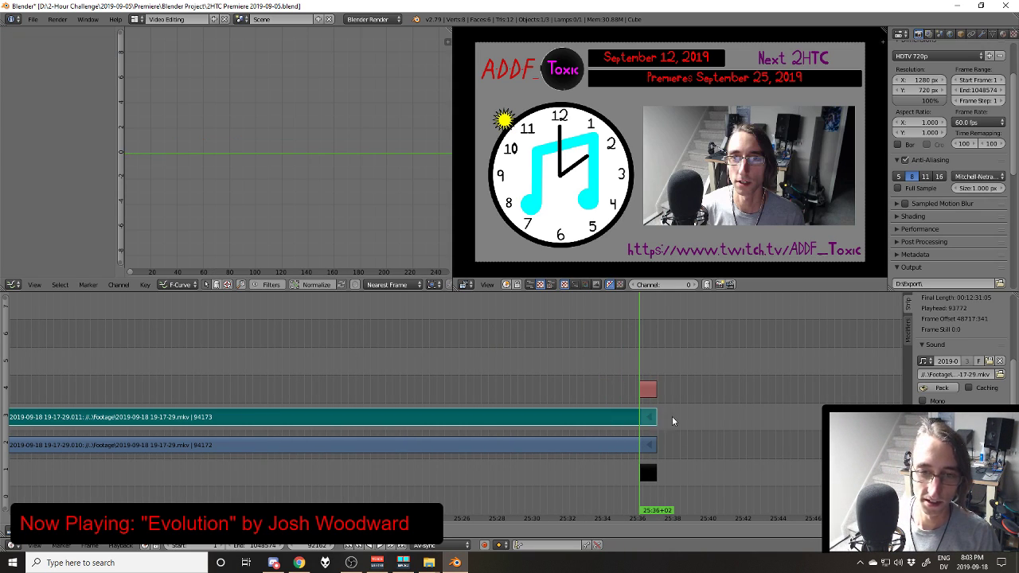
{"action": "key", "text": "i"}
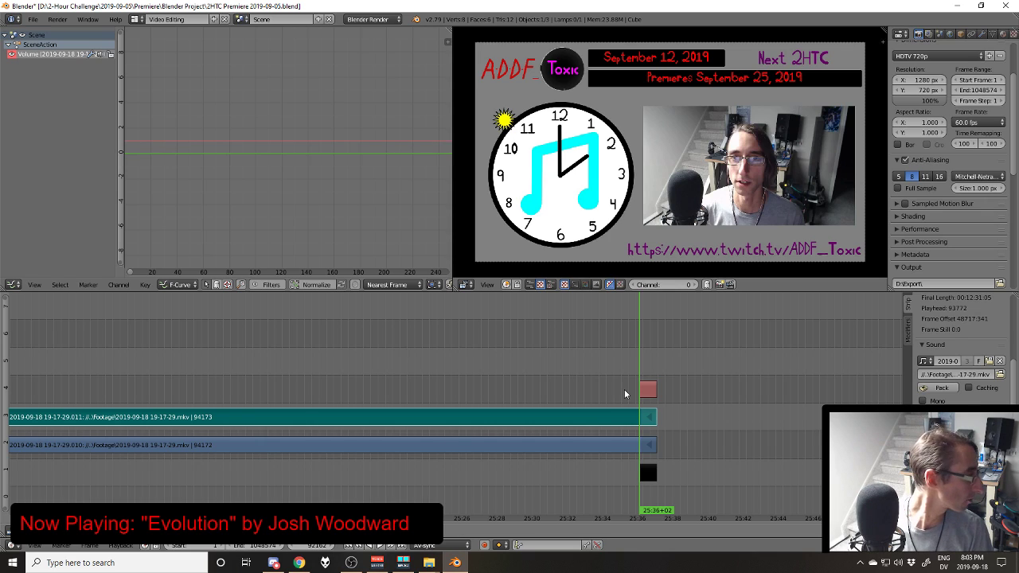
{"action": "key", "text": "Page_Up"}
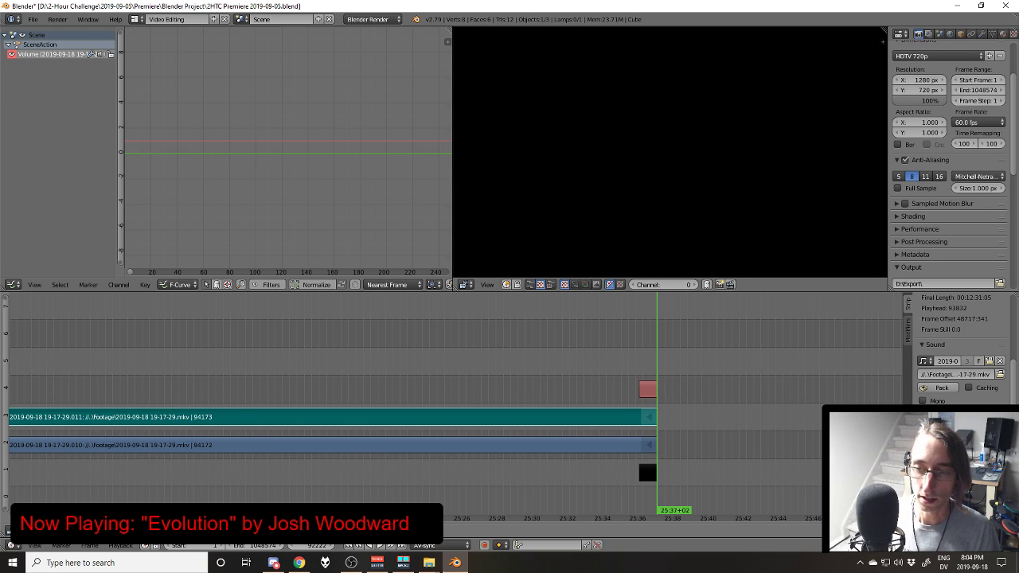
Step: Play back the closing transition from the start of the final Cross strip to check the fade-out
{"action": "left_click", "coordinate": [640, 367]}
{"action": "key", "text": "alt+a"}
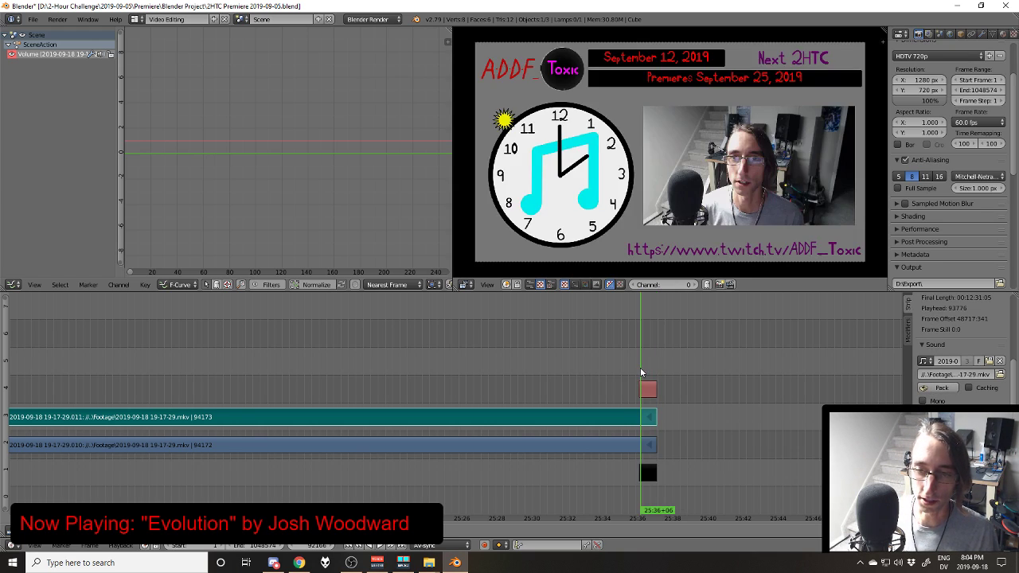
{"action": "key", "text": "alt+a"}
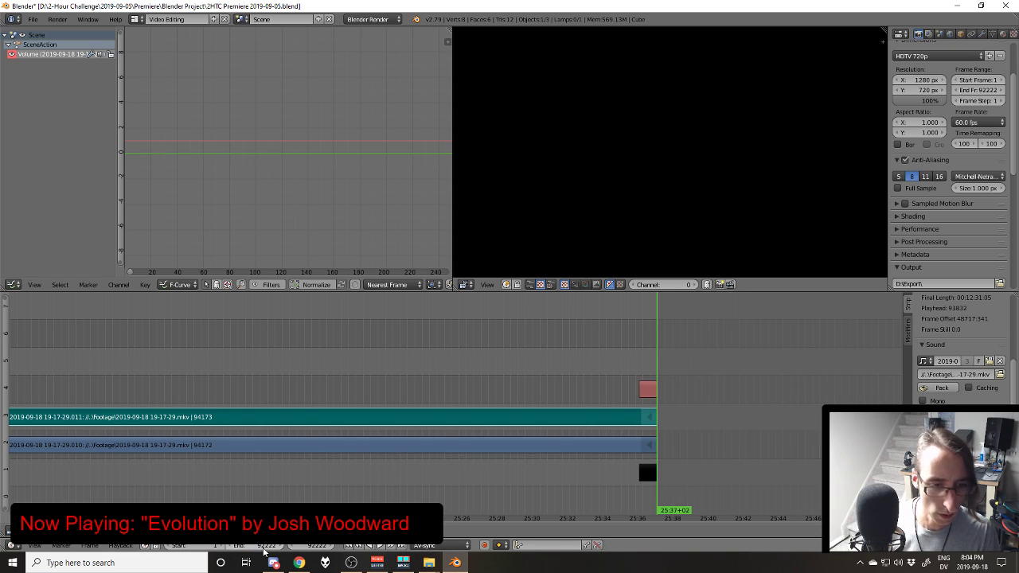
Step: Set the scene's end frame to 92222 and the render display to Full Screen
{"action": "scroll", "coordinate": [966, 125], "scroll_direction": "up", "scroll_amount": 3}
{"action": "left_click", "coordinate": [965, 96]}
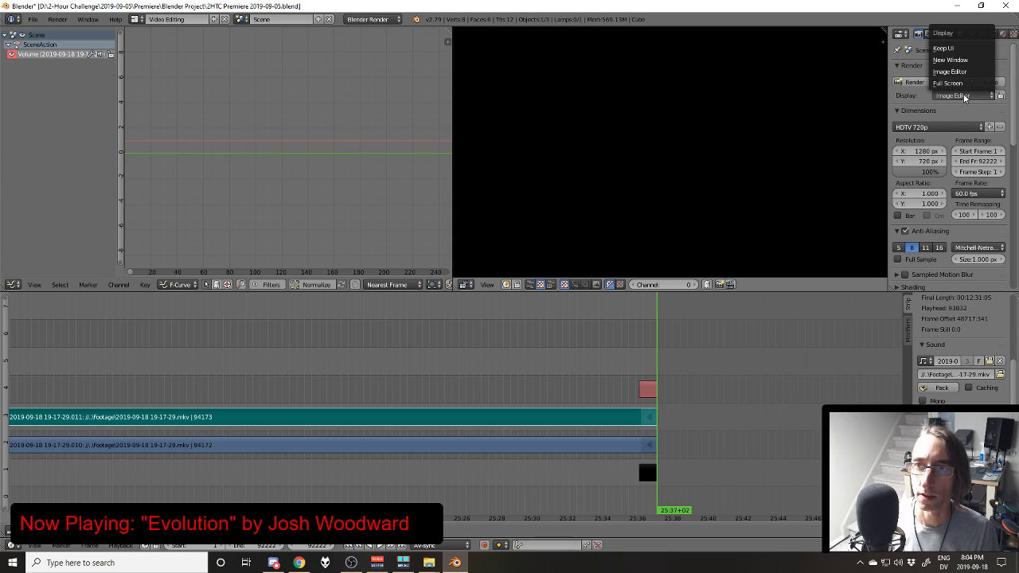
{"action": "left_click", "coordinate": [966, 83]}
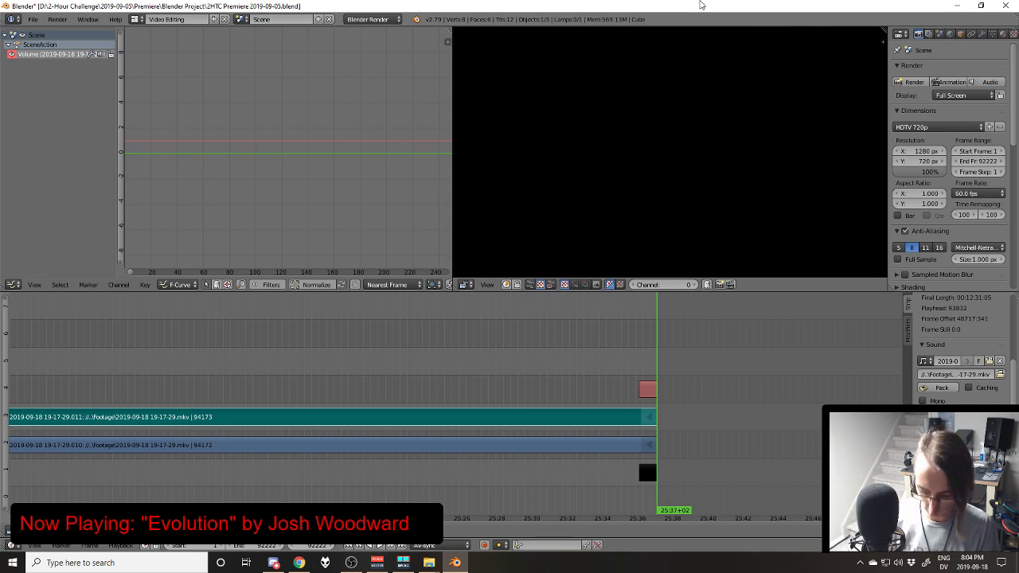
Step: Save the project over the existing file 2HTC Premiere 2019-09-05.blend and start rendering the animation
{"action": "key", "text": "ctrl+s"}
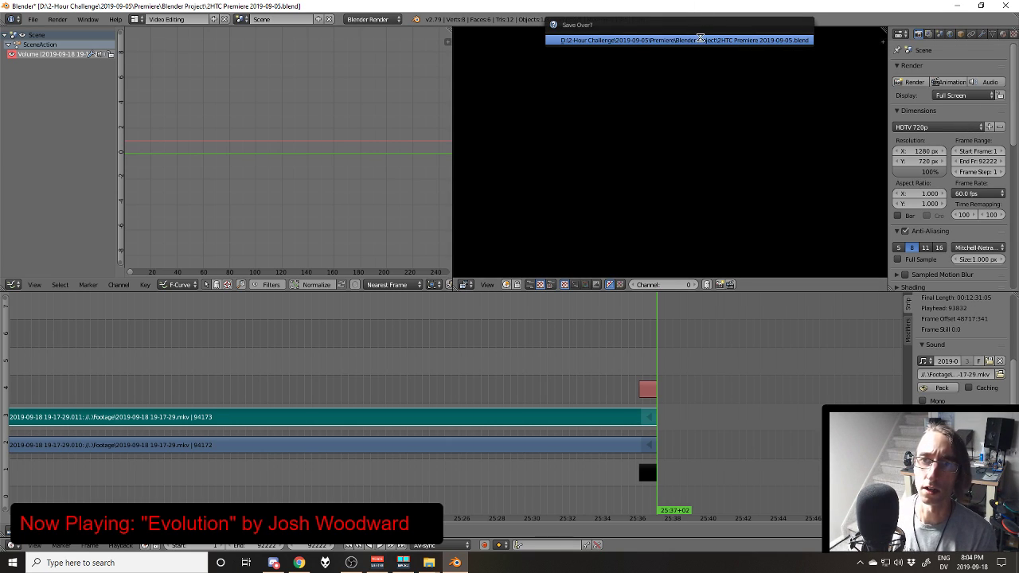
{"action": "left_click", "coordinate": [699, 39]}
{"action": "key", "text": "ctrl+F12"}
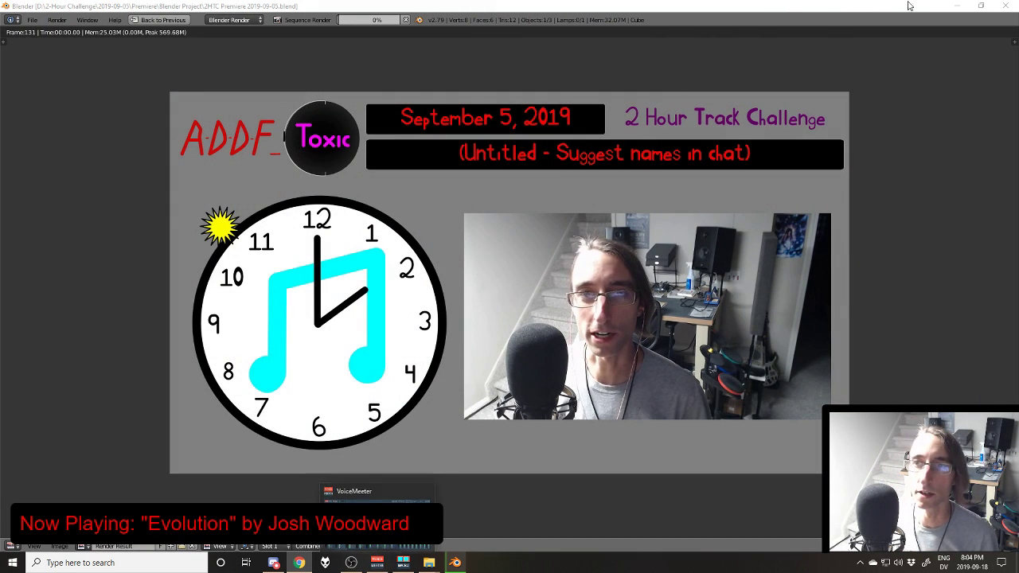
Step: Minimize the rendering Blender window and switch to Chrome
{"action": "left_click", "coordinate": [958, 6]}
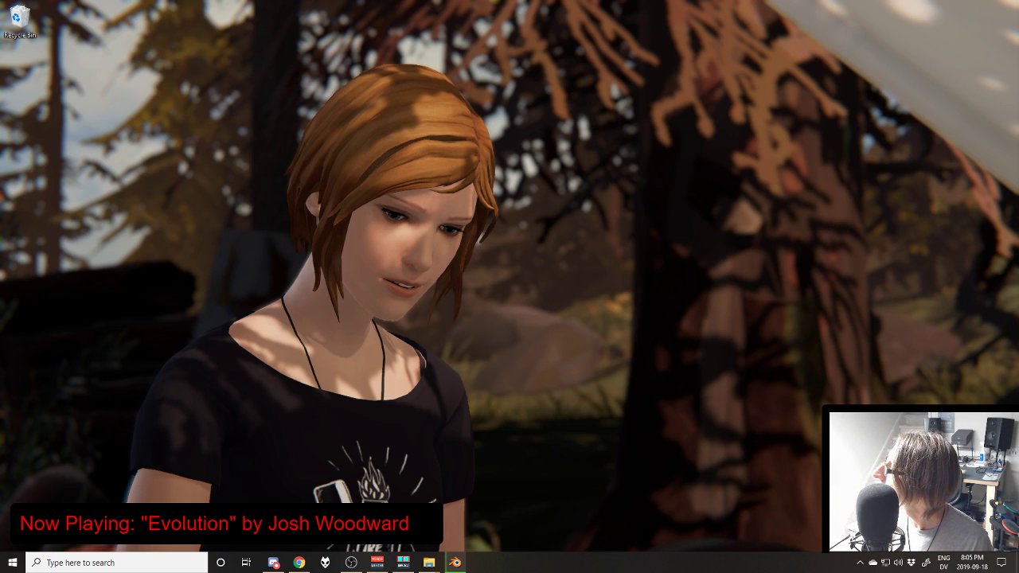
{"action": "left_click", "coordinate": [298, 563]}
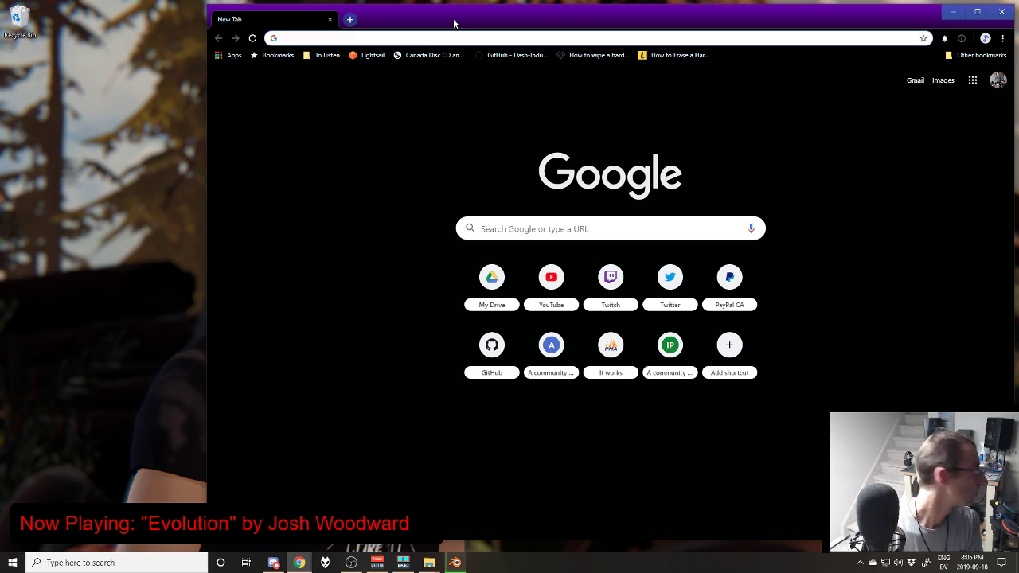
Step: Open the Twitch channel page twitch.tv/addf_toxic and pause the live stream player
{"action": "type", "text": "twitch.tv/a"}
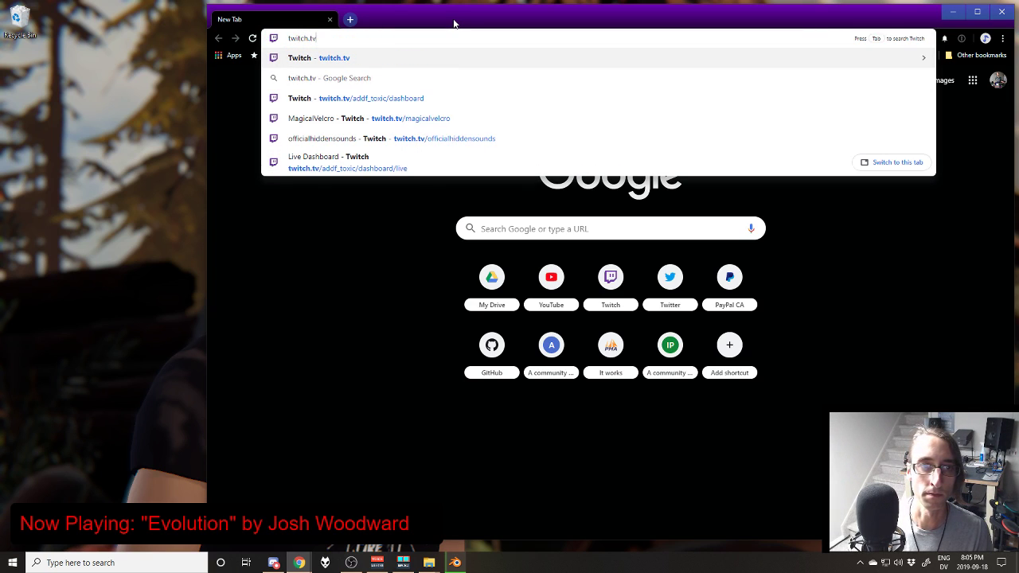
{"action": "type", "text": "ddf_toxic/"}
{"action": "key", "text": "Delete"}
{"action": "key", "text": "Return"}
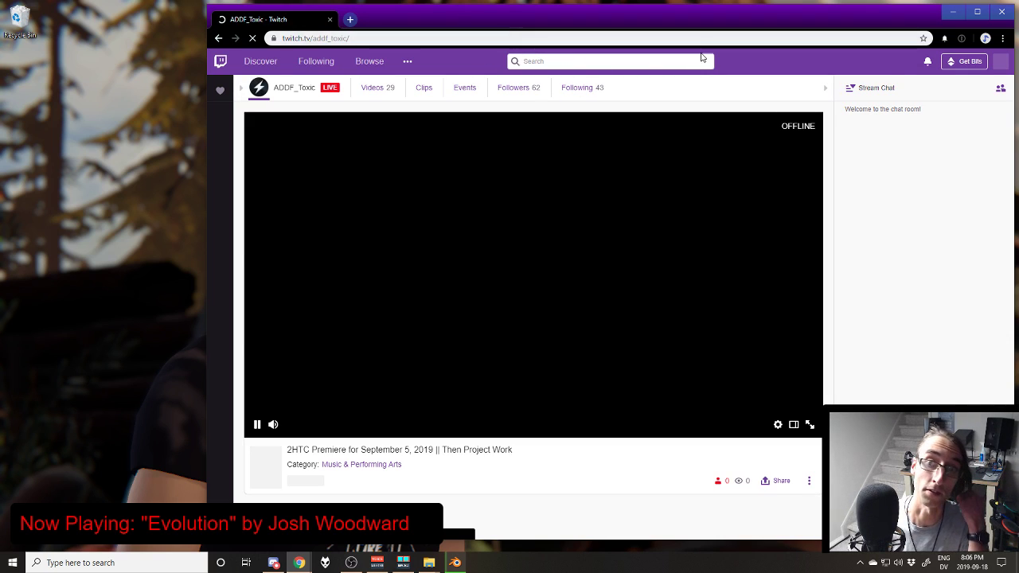
{"action": "left_click", "coordinate": [256, 426]}
Step: Look over the channel's Discord, Twitter, YouTube and schedule panels, closing the mini player that covers them
{"action": "scroll", "coordinate": [662, 293], "scroll_direction": "down", "scroll_amount": 6}
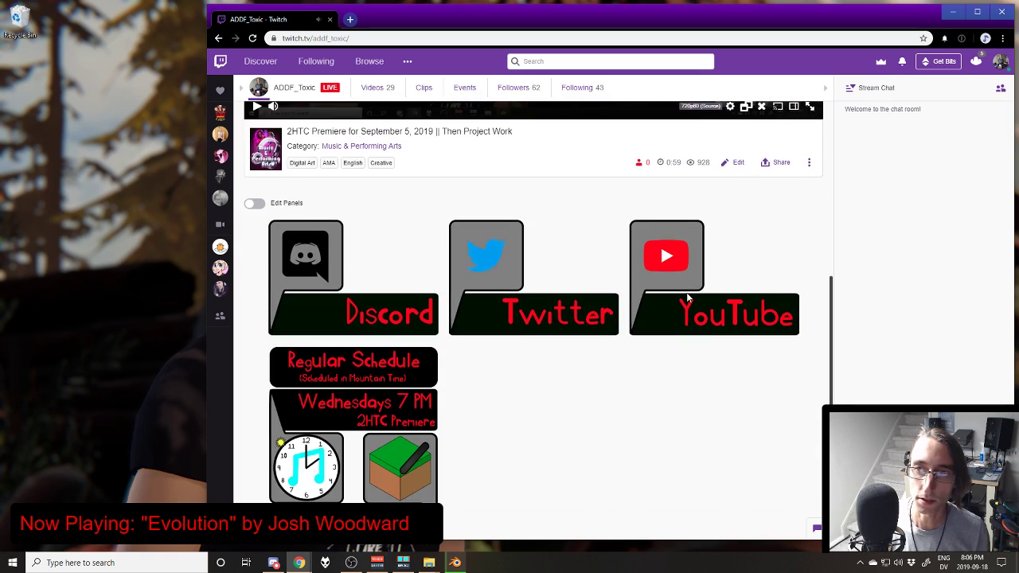
{"action": "scroll", "coordinate": [537, 300], "scroll_direction": "up", "scroll_amount": 2}
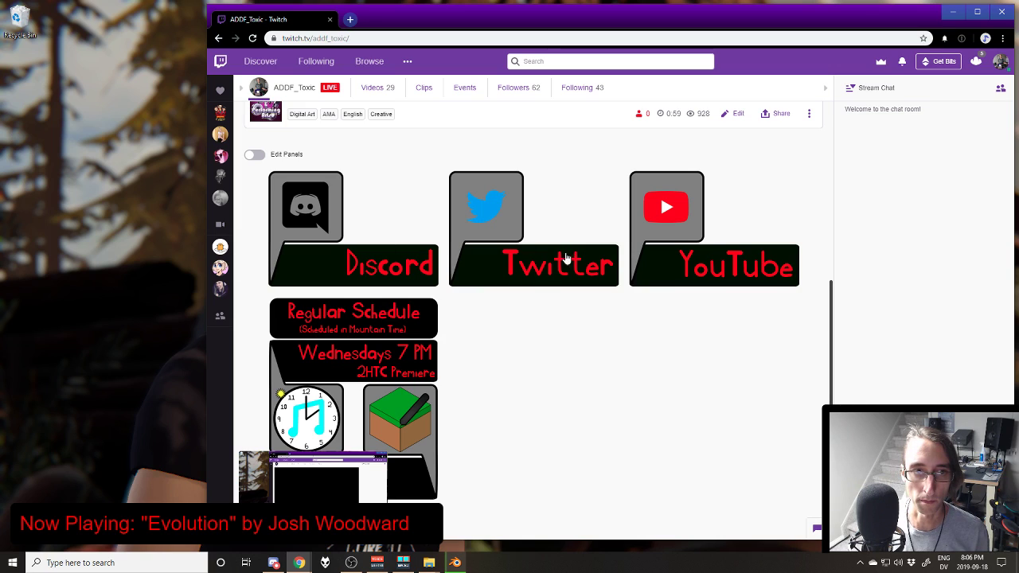
{"action": "scroll", "coordinate": [368, 256], "scroll_direction": "down", "scroll_amount": 2}
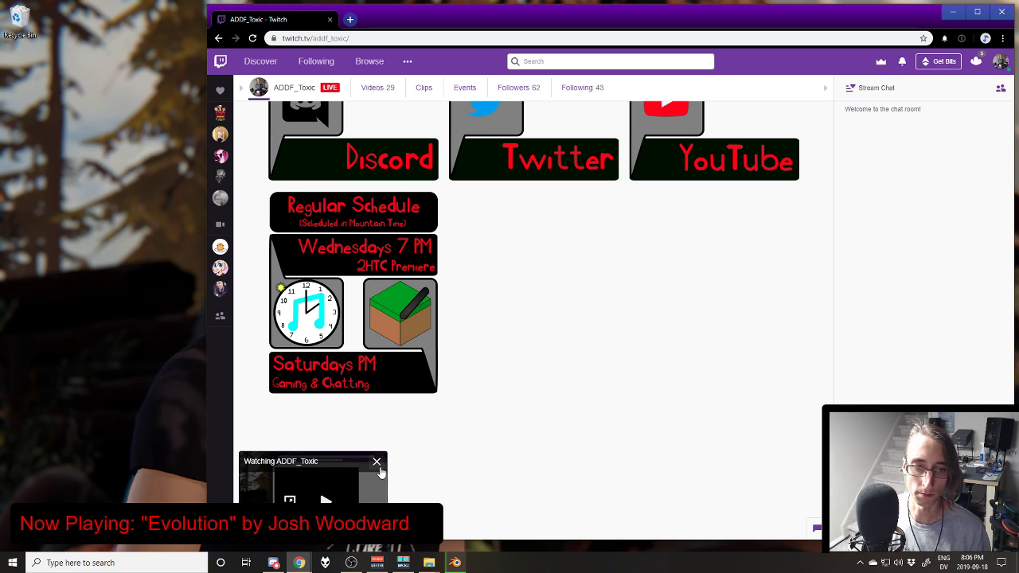
{"action": "left_click", "coordinate": [378, 465]}
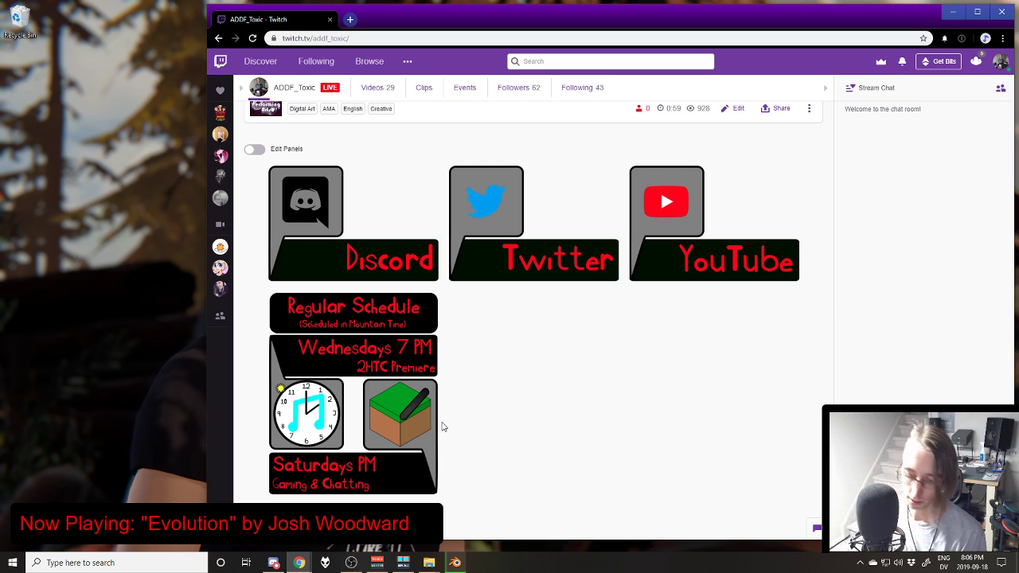
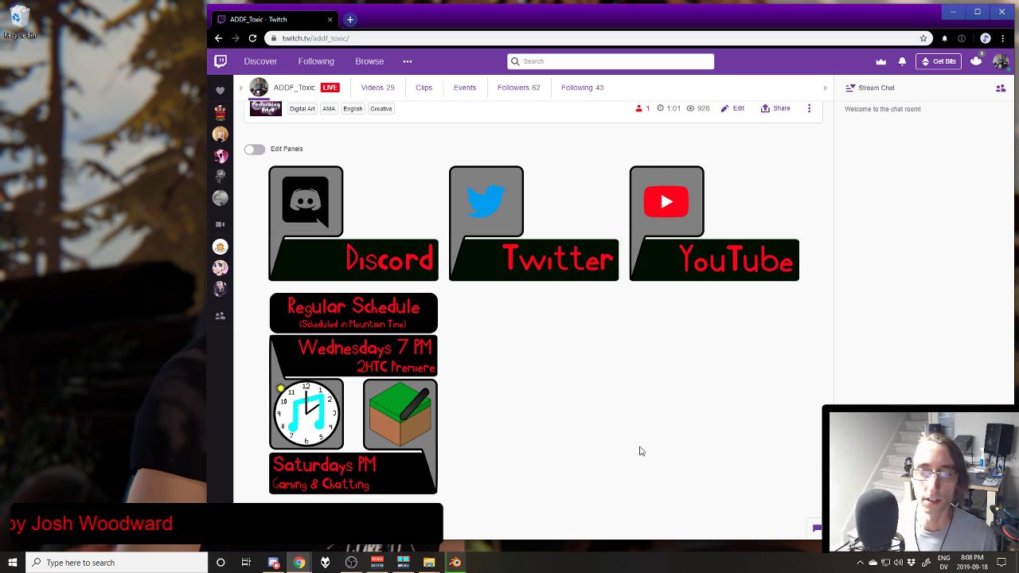
{"action": "scroll", "coordinate": [639, 451], "scroll_direction": "up", "scroll_amount": 5}
{"action": "scroll", "coordinate": [636, 448], "scroll_direction": "down", "scroll_amount": 3}
{"action": "scroll", "coordinate": [613, 452], "scroll_direction": "down", "scroll_amount": 3}
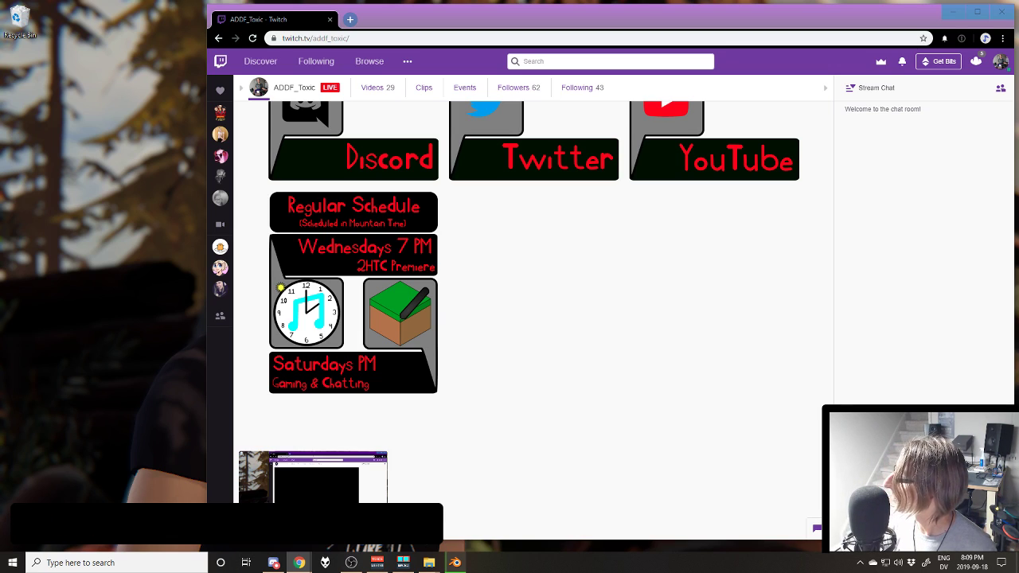
{"action": "left_click", "coordinate": [578, 366]}
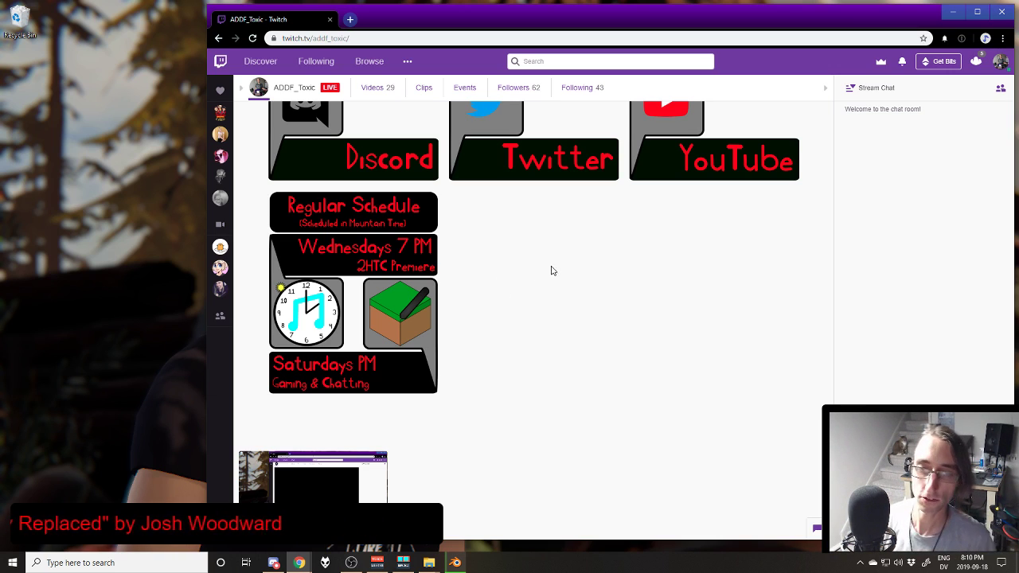
{"action": "scroll", "coordinate": [532, 379], "scroll_direction": "up", "scroll_amount": 4}
{"action": "scroll", "coordinate": [536, 357], "scroll_direction": "down", "scroll_amount": 3}
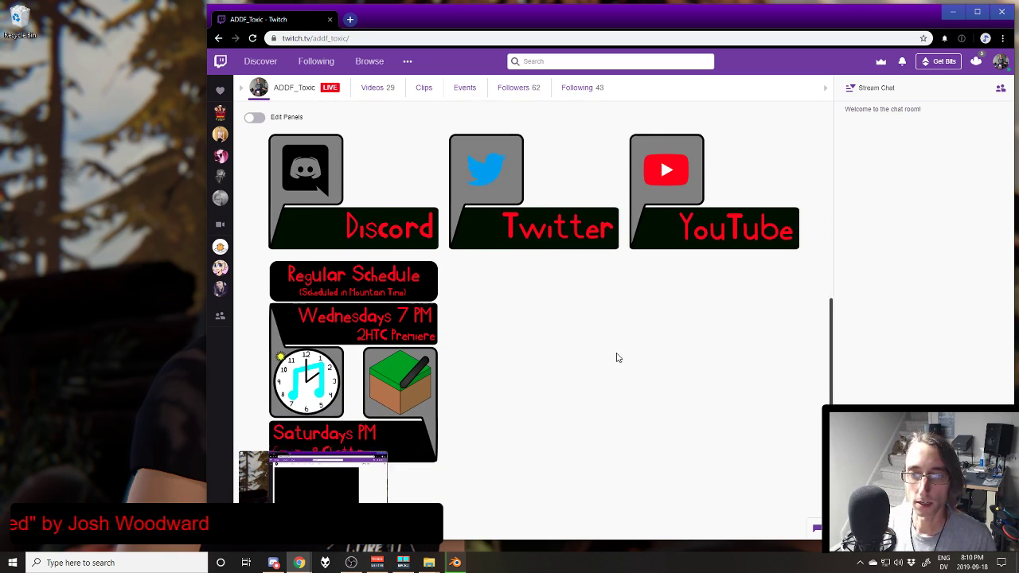
{"action": "scroll", "coordinate": [618, 359], "scroll_direction": "down", "scroll_amount": 1}
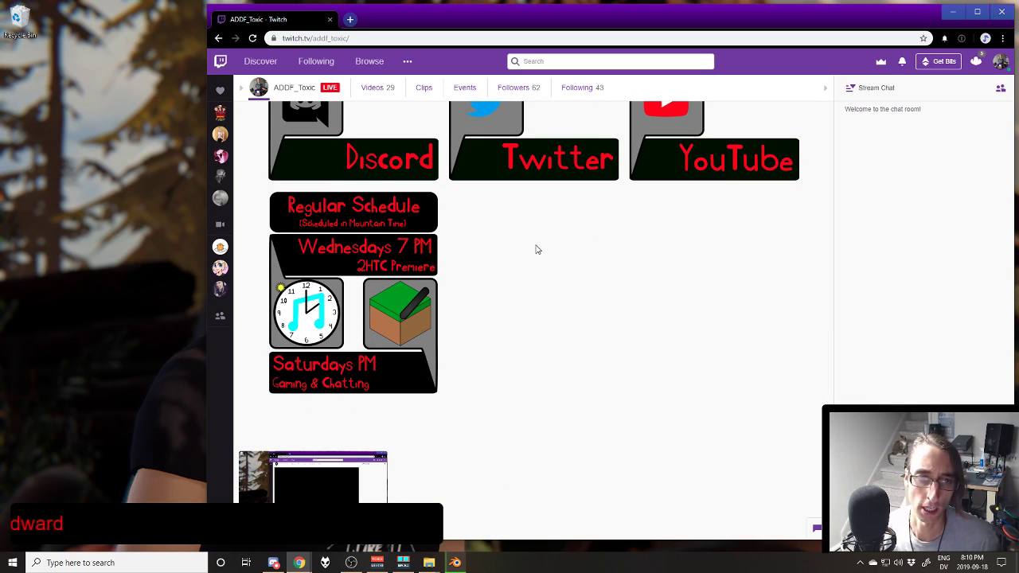
Step: Launch Inkscape and bring its new document window to the front
{"action": "key", "text": "super"}
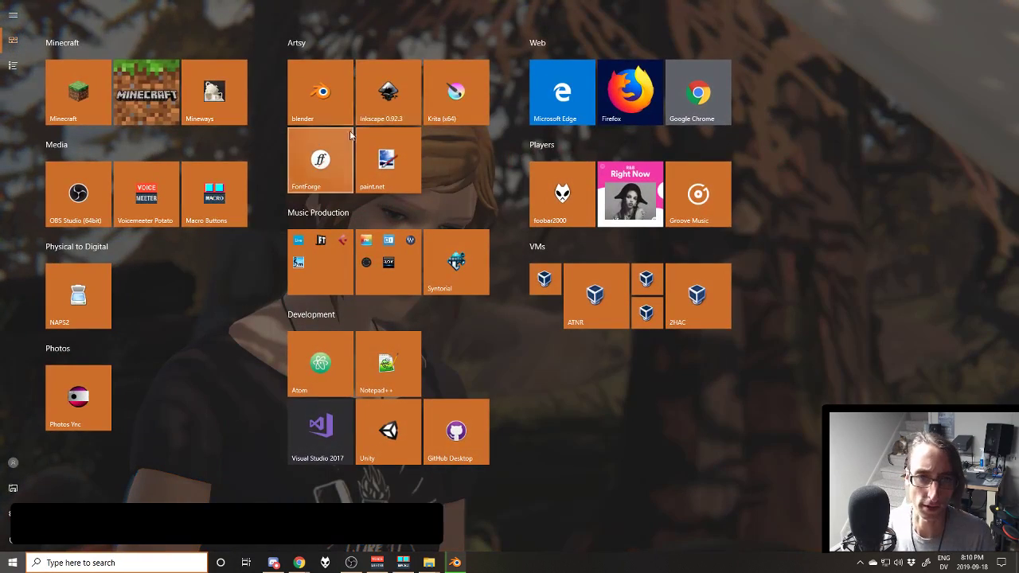
{"action": "key", "text": "super"}
{"action": "scroll", "coordinate": [536, 236], "scroll_direction": "up", "scroll_amount": 1}
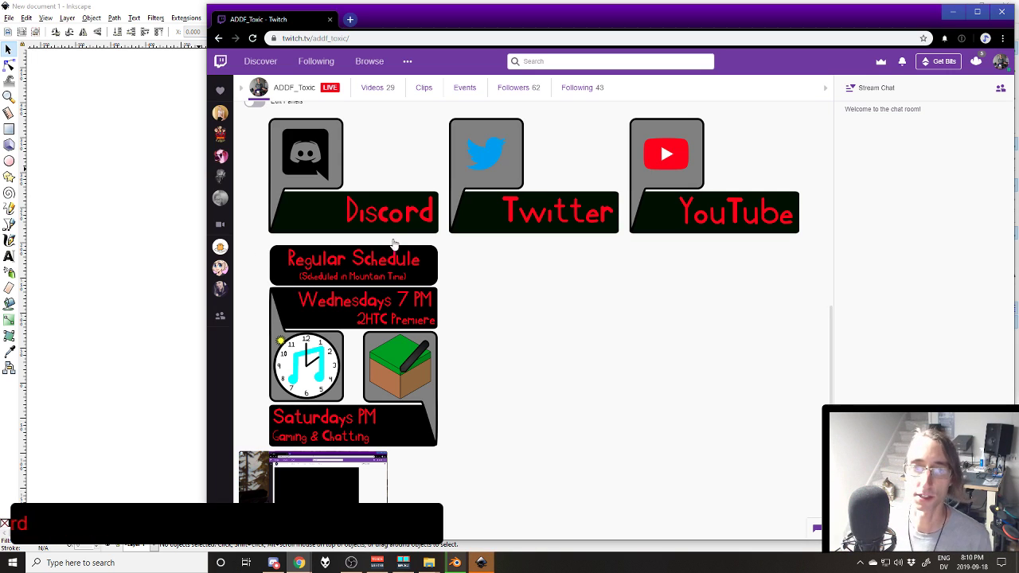
{"action": "scroll", "coordinate": [654, 300], "scroll_direction": "up", "scroll_amount": 3}
{"action": "scroll", "coordinate": [652, 317], "scroll_direction": "down", "scroll_amount": 1}
{"action": "scroll", "coordinate": [653, 319], "scroll_direction": "up", "scroll_amount": 4}
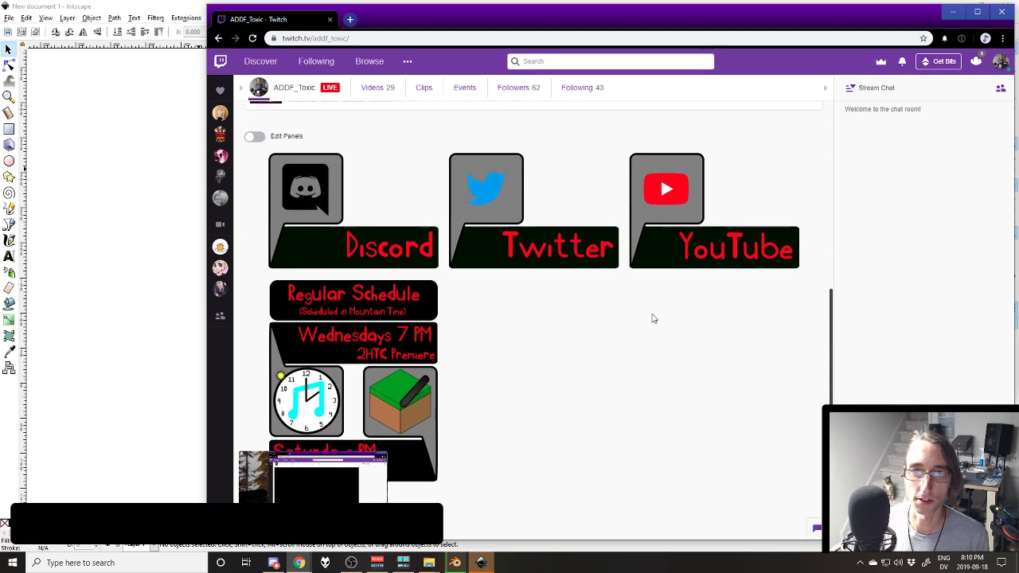
{"action": "scroll", "coordinate": [652, 319], "scroll_direction": "down", "scroll_amount": 4}
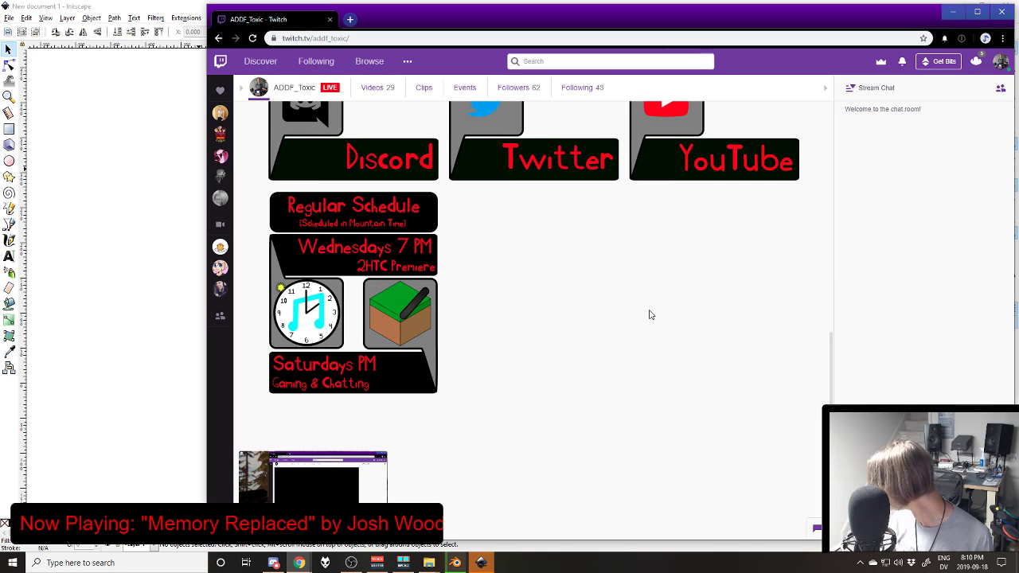
{"action": "left_click", "coordinate": [147, 135]}
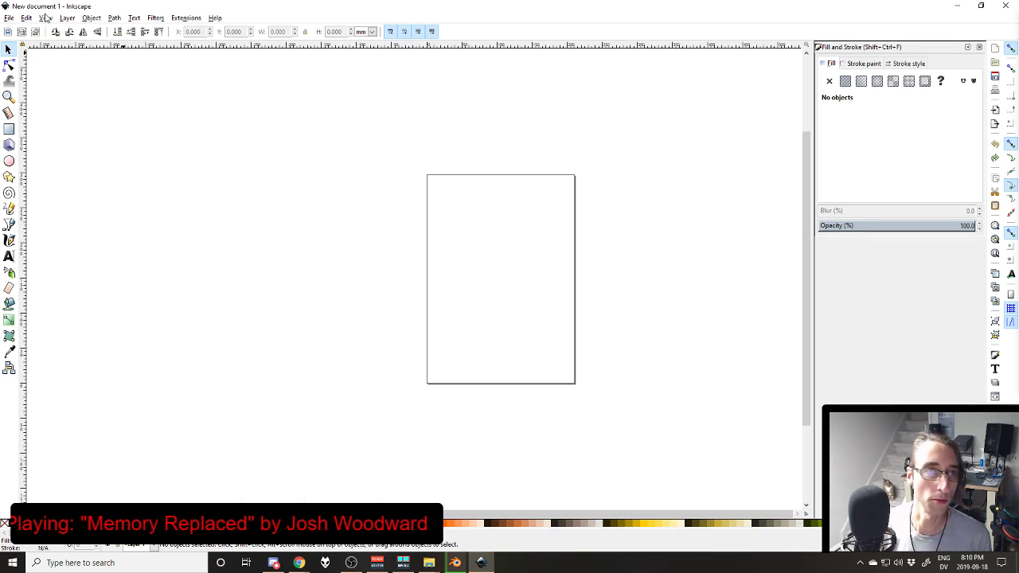
Step: Switch back to Chrome, turn on Edit Panels for the channel and check the panels' image width requirement
{"action": "key", "text": "alt+Tab"}
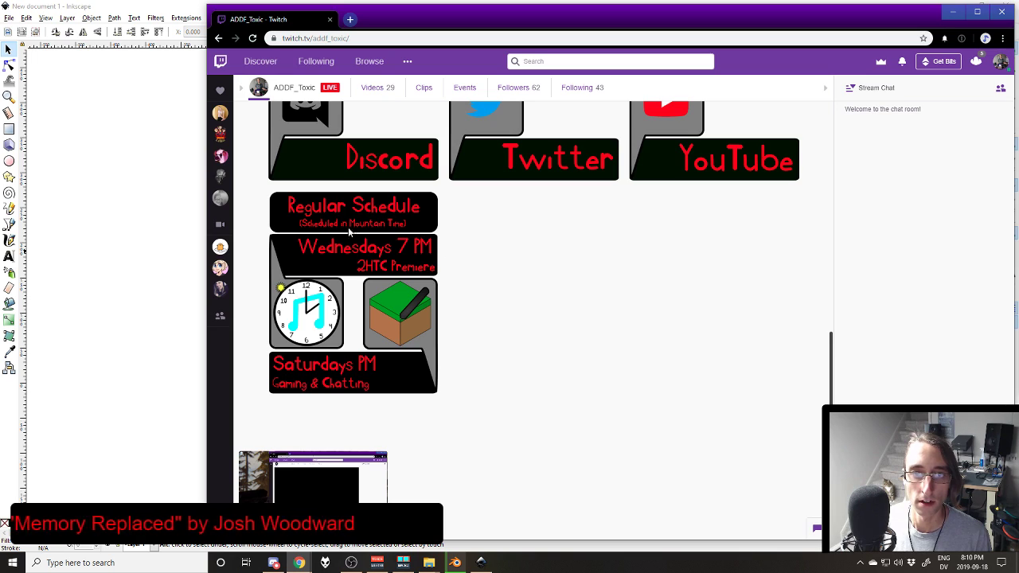
{"action": "scroll", "coordinate": [344, 223], "scroll_direction": "up", "scroll_amount": 2}
{"action": "left_click", "coordinate": [254, 155]}
{"action": "scroll", "coordinate": [522, 261], "scroll_direction": "down", "scroll_amount": 4}
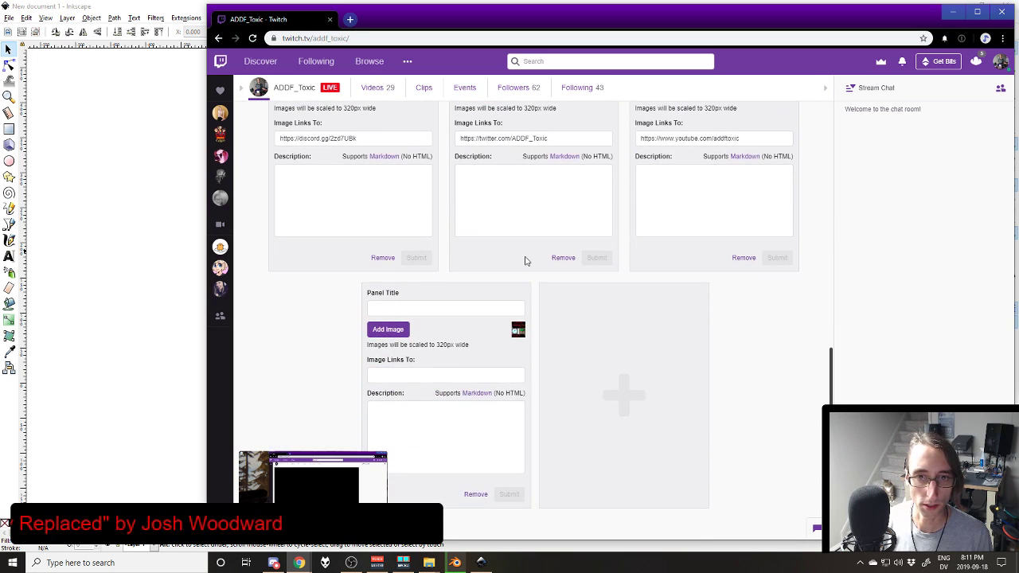
{"action": "scroll", "coordinate": [557, 231], "scroll_direction": "up", "scroll_amount": 1}
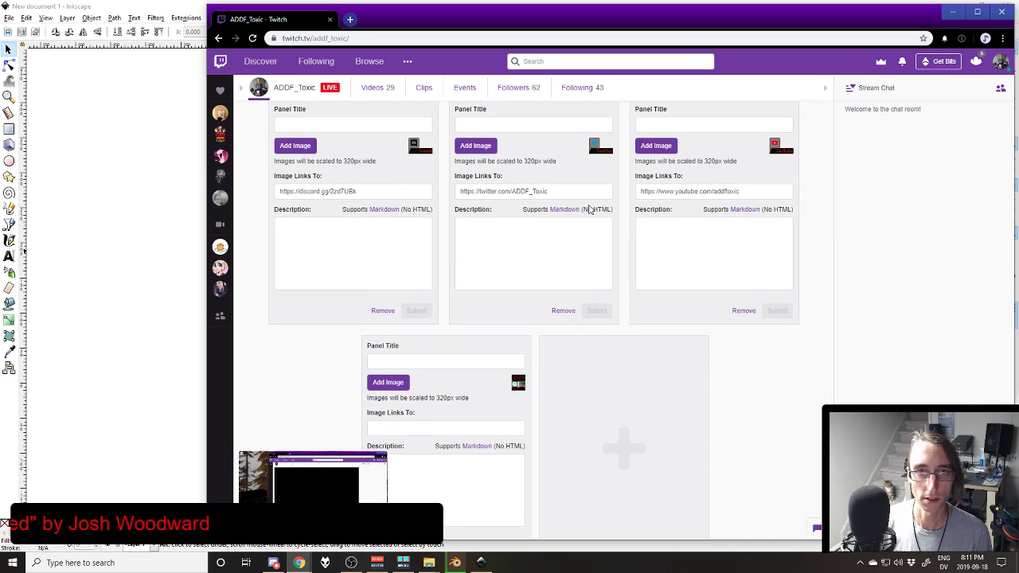
{"action": "scroll", "coordinate": [541, 239], "scroll_direction": "down", "scroll_amount": 2}
{"action": "scroll", "coordinate": [541, 267], "scroll_direction": "up", "scroll_amount": 2}
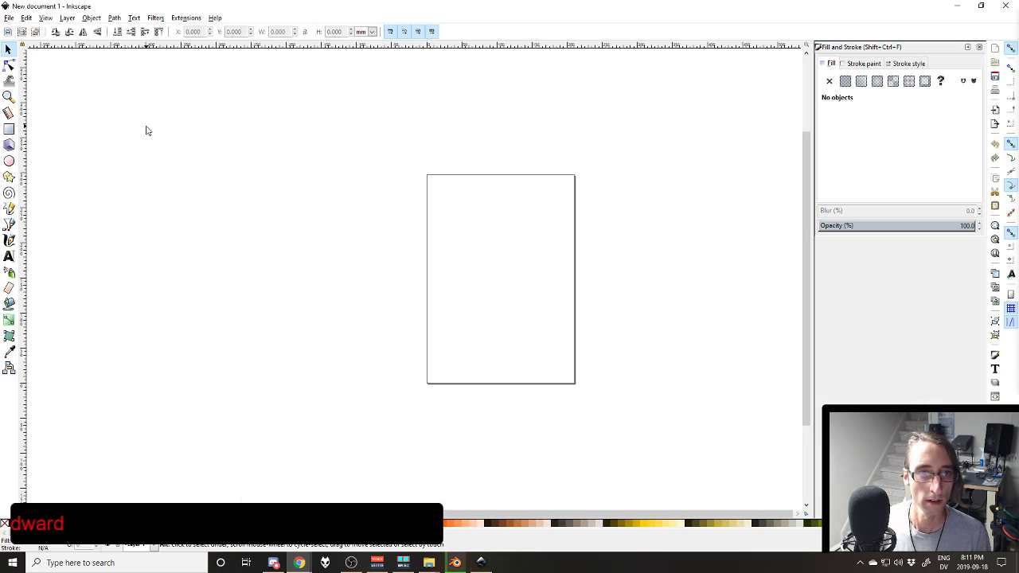
Step: In Inkscape, open Document Properties and set both the display units and the custom page size units to px
{"action": "left_click", "coordinate": [145, 130]}
{"action": "key", "text": "shift+ctrl+d"}
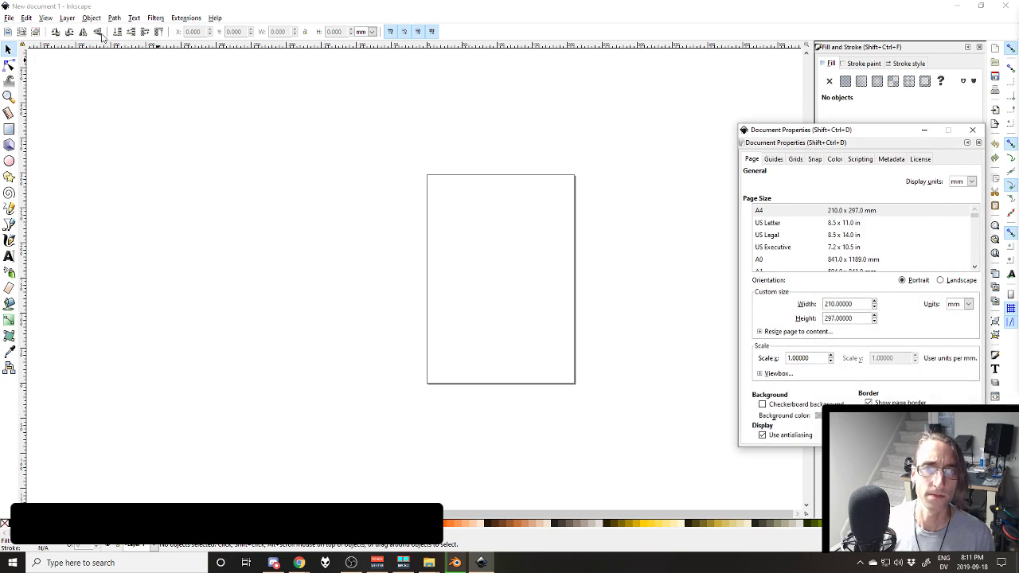
{"action": "left_click_drag", "start_coordinate": [865, 130], "coordinate": [627, 145]}
{"action": "left_click", "coordinate": [732, 196]}
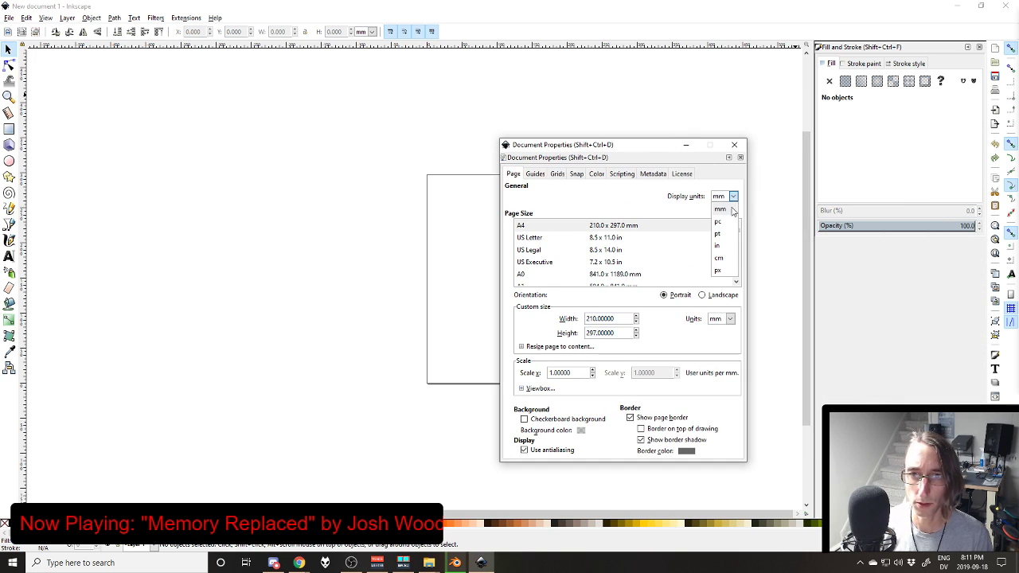
{"action": "left_click", "coordinate": [726, 271]}
{"action": "left_click", "coordinate": [720, 319]}
{"action": "left_click", "coordinate": [716, 393]}
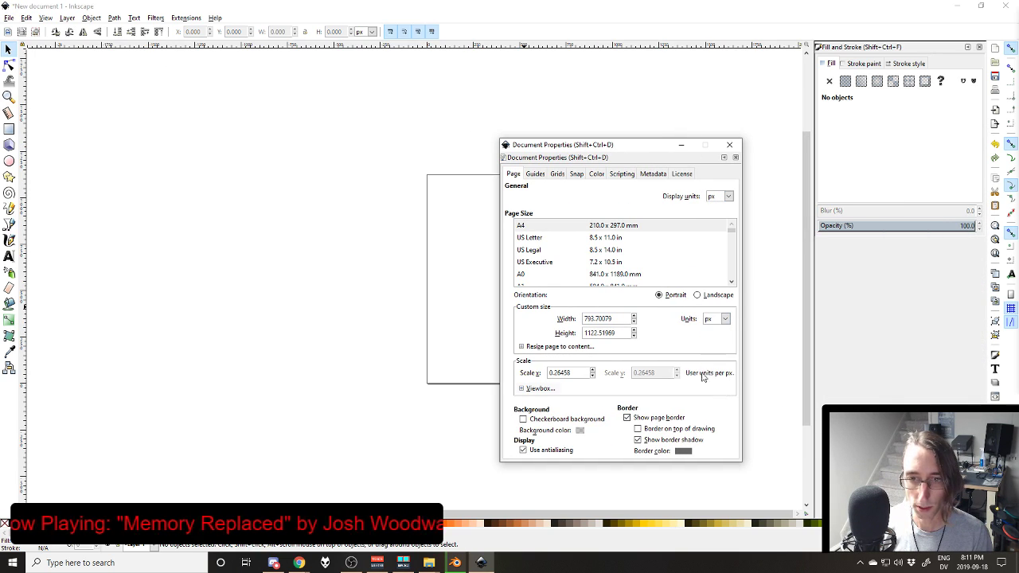
Step: Set the page width to 320 px, try heights of 200 and 150 px, settle on 125 px, and close Document Properties
{"action": "triple_click", "coordinate": [612, 318]}
{"action": "type", "text": "320"}
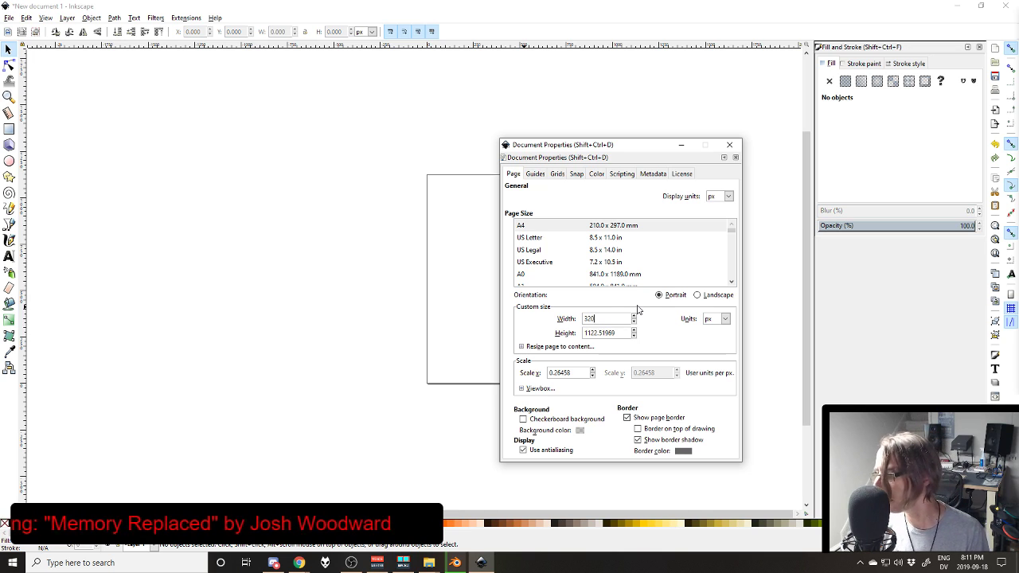
{"action": "key", "text": "Tab"}
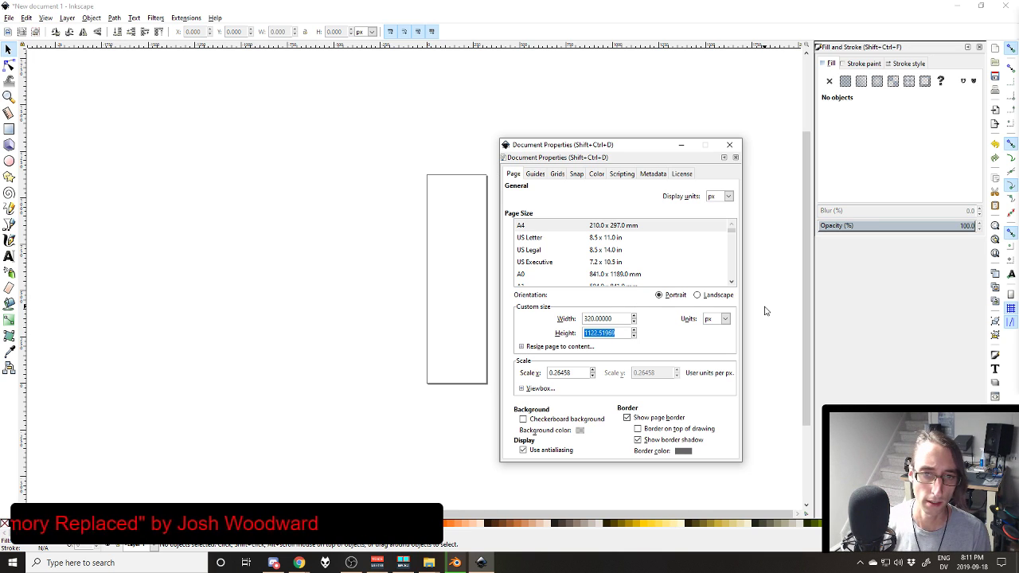
{"action": "type", "text": "200"}
{"action": "key", "text": "Return"}
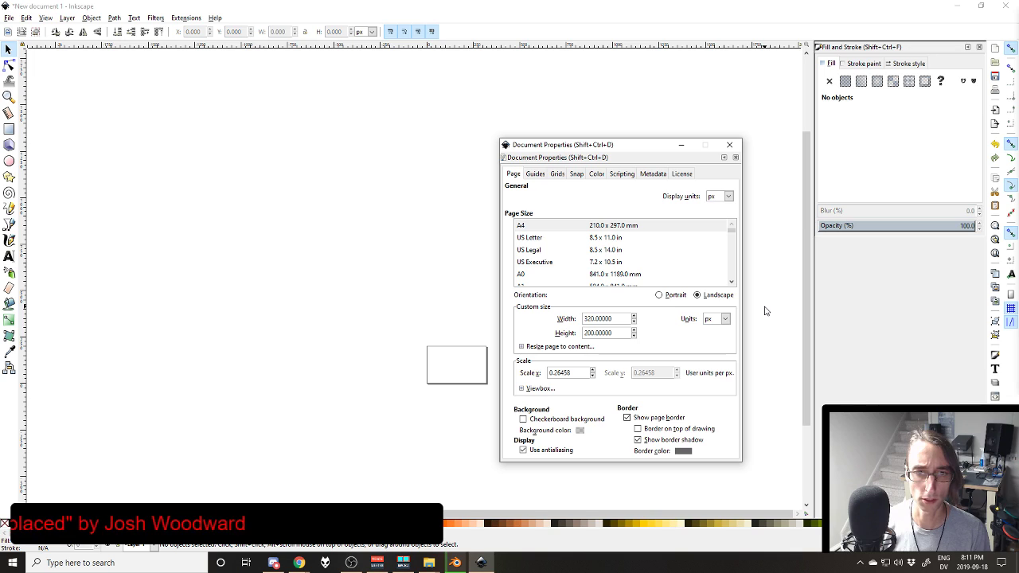
{"action": "type", "text": "150"}
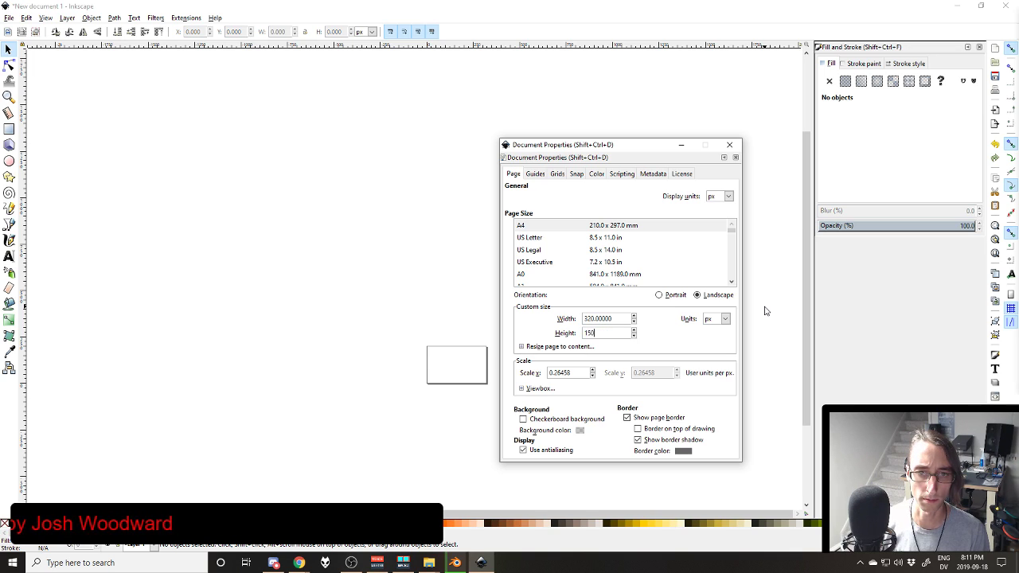
{"action": "key", "text": "Return"}
{"action": "type", "text": "125"}
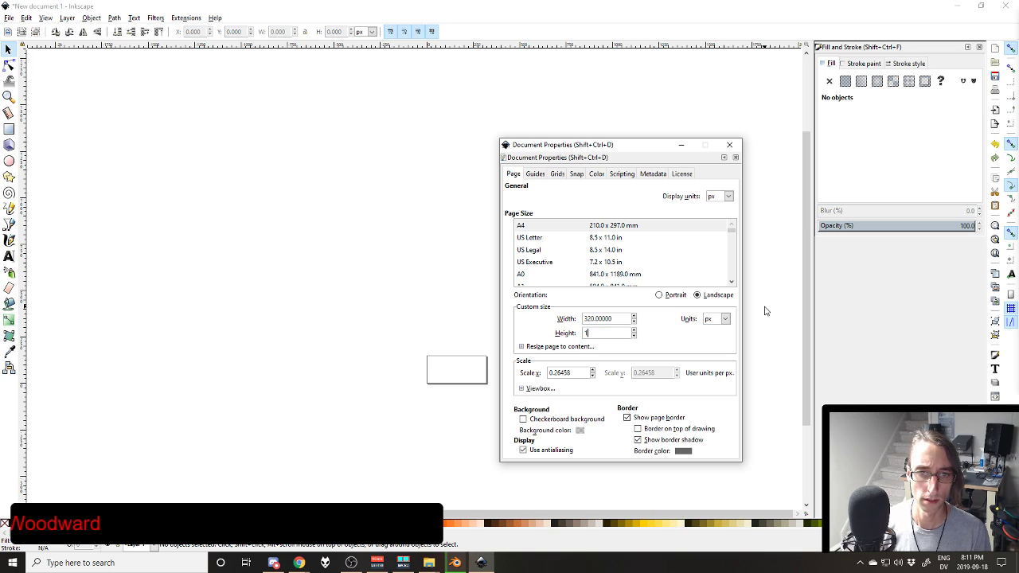
{"action": "key", "text": "Return"}
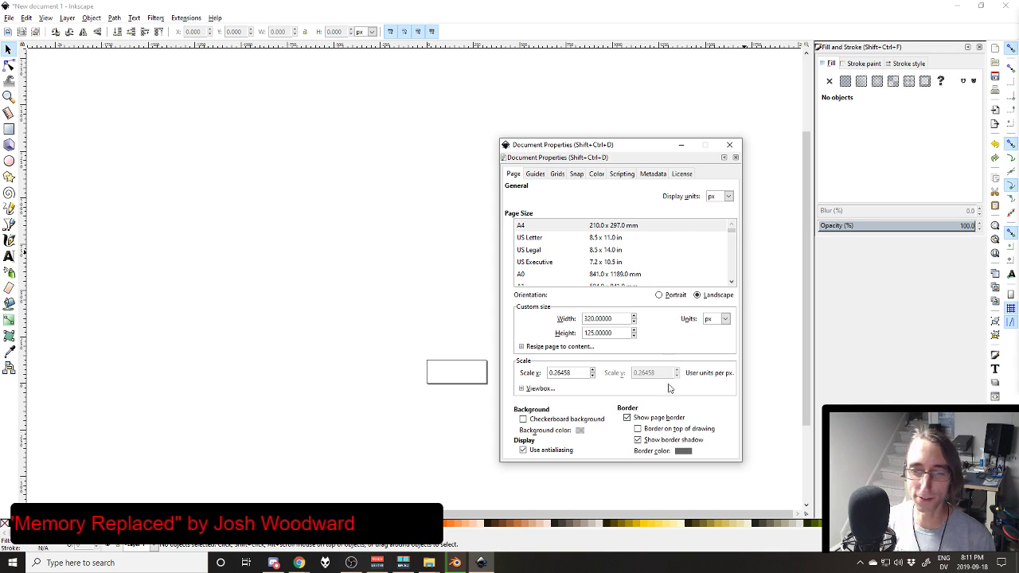
{"action": "left_click", "coordinate": [729, 144]}
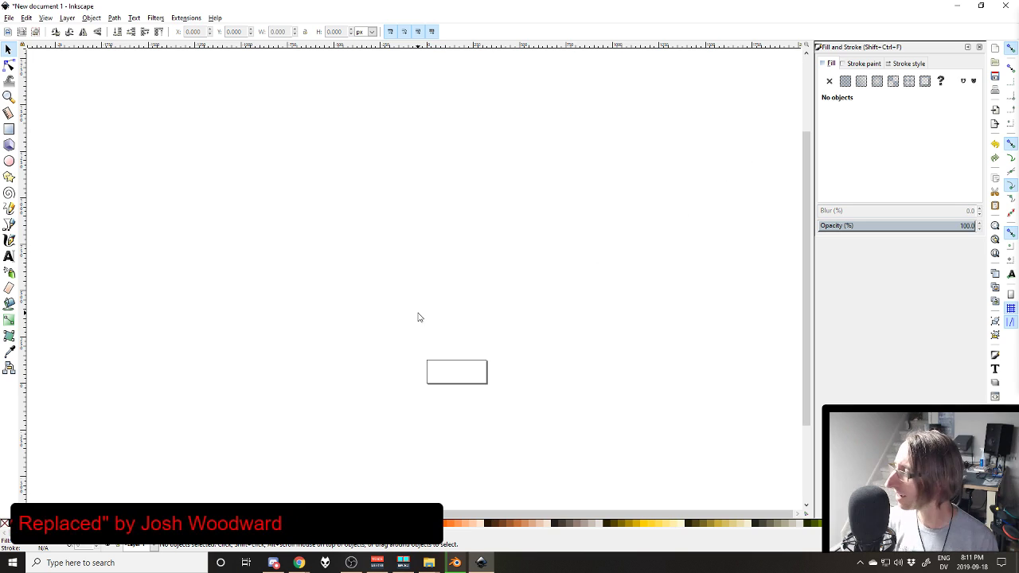
{"action": "scroll", "coordinate": [504, 407], "scroll_direction": "up", "scroll_amount": 6, "text": "ctrl"}
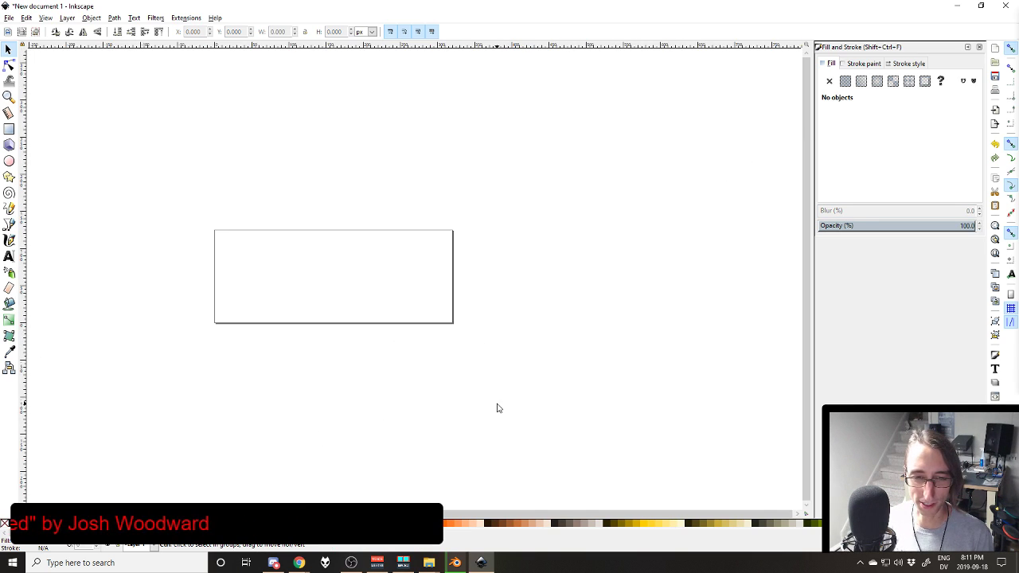
{"action": "left_click_drag", "start_coordinate": [504, 307], "coordinate": [505, 331]}
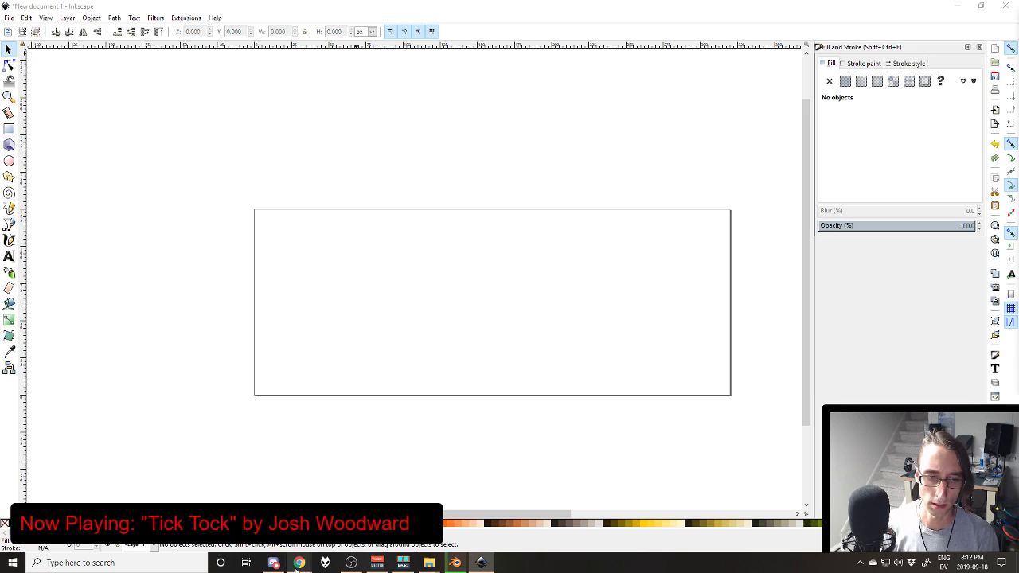
Step: Switch to the Twitch window in Chrome to recheck the panel image settings, and return to Inkscape
{"action": "mouse_move", "coordinate": [299, 562]}
{"action": "left_click", "coordinate": [347, 495]}
{"action": "scroll", "coordinate": [677, 266], "scroll_direction": "up", "scroll_amount": 2}
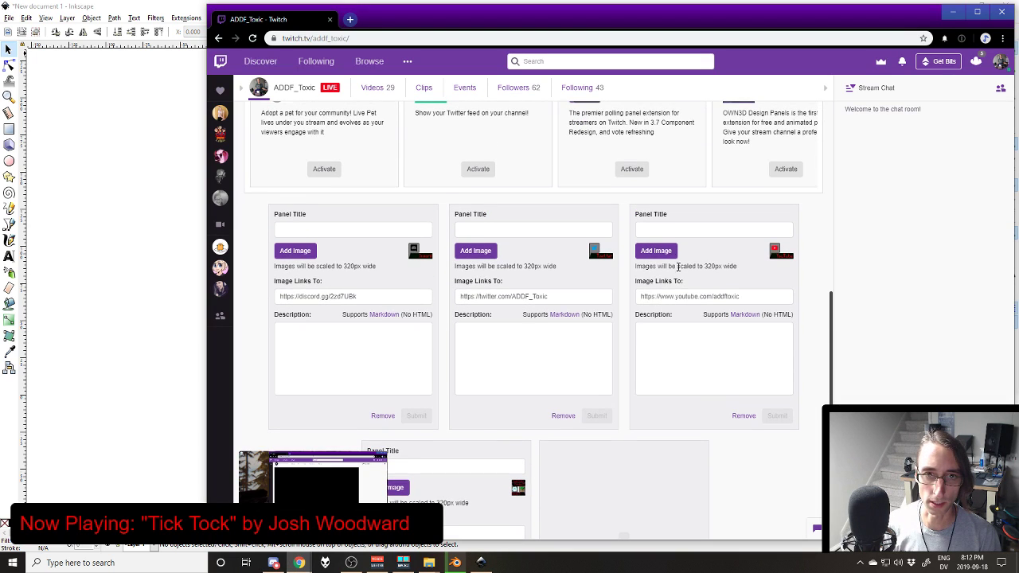
{"action": "scroll", "coordinate": [493, 293], "scroll_direction": "down", "scroll_amount": 1}
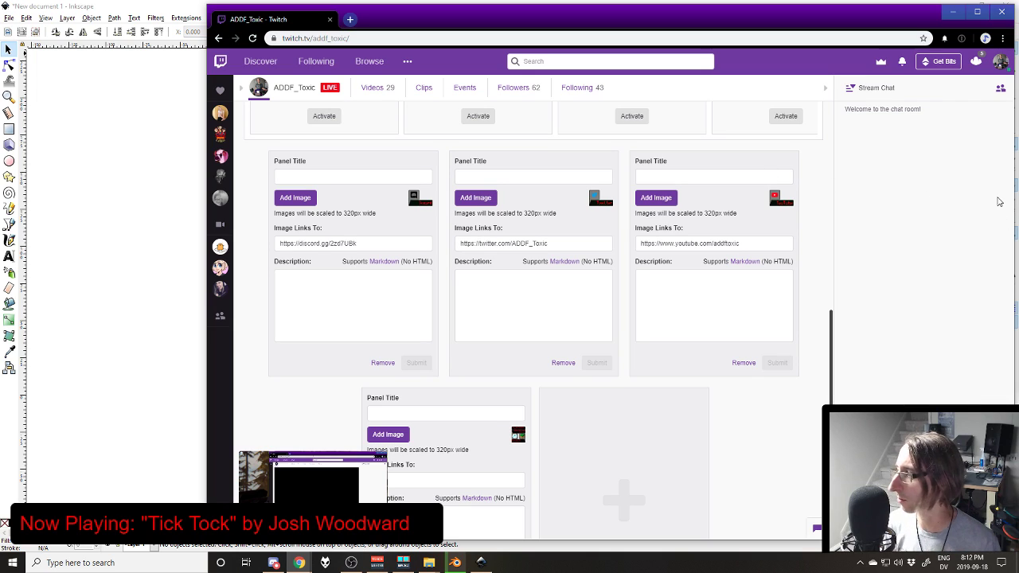
{"action": "left_click", "coordinate": [435, 2]}
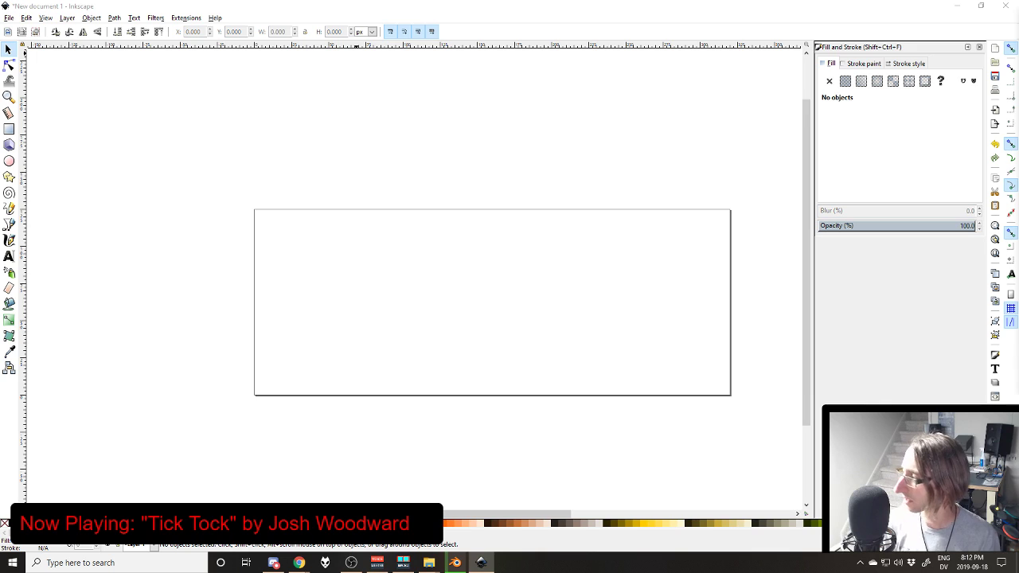
Step: Save the document as About.svg and draw a rounded rectangle about 125 by 61 px on the page
{"action": "key", "text": "ctrl+s"}
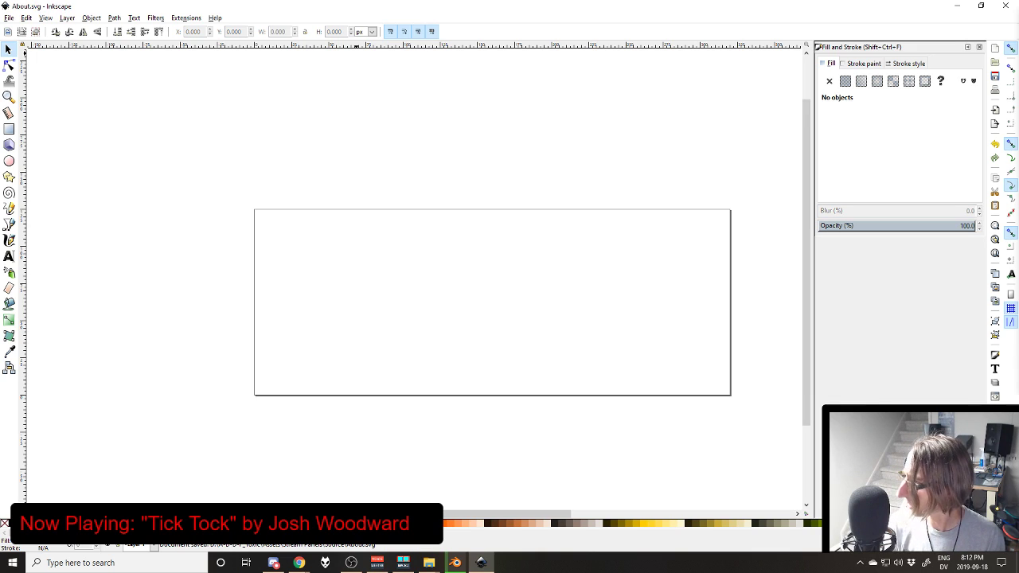
{"action": "left_click", "coordinate": [8, 129]}
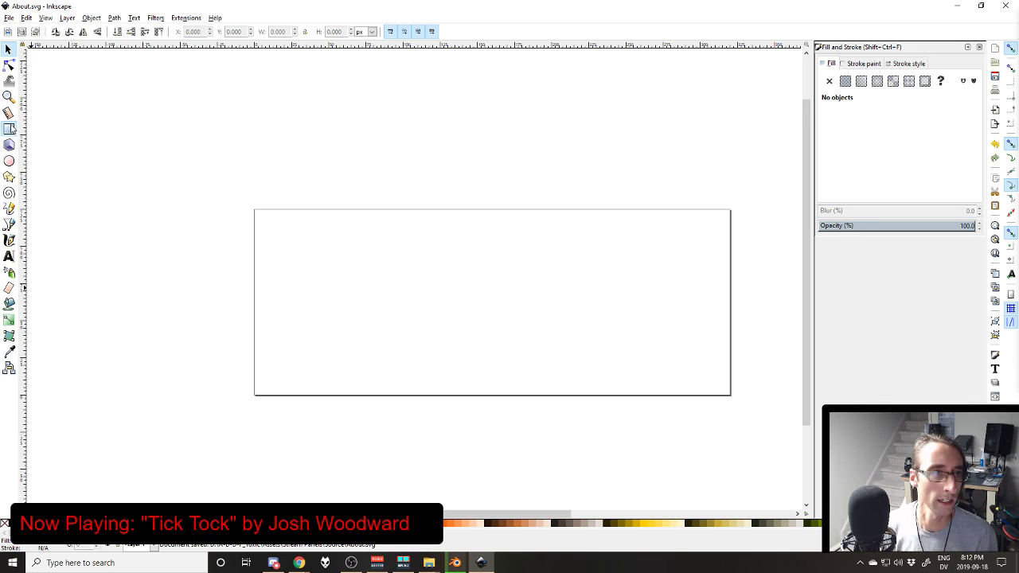
{"action": "left_click_drag", "start_coordinate": [453, 313], "coordinate": [510, 336]}
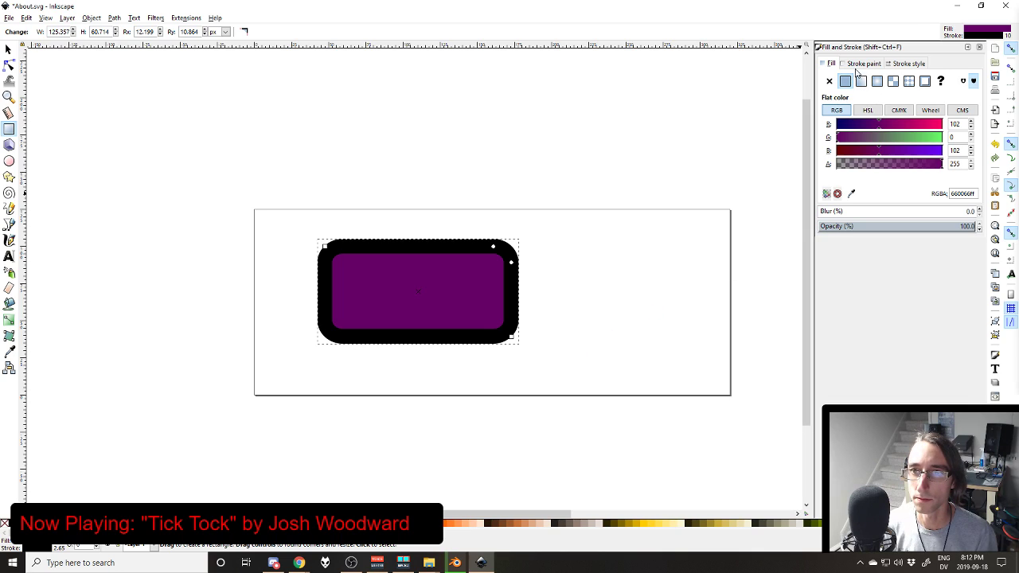
Step: Remove the stroke paint from the rounded rectangle
{"action": "left_click", "coordinate": [893, 66]}
{"action": "left_click", "coordinate": [864, 63]}
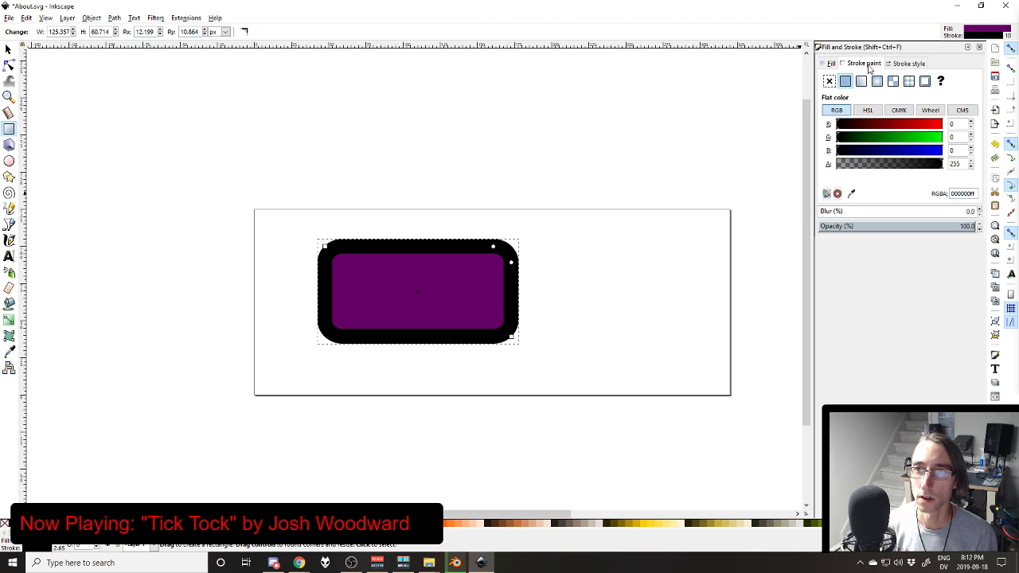
{"action": "left_click", "coordinate": [828, 81]}
Step: Set the rectangle's fill to opaque black, with red, green and blue all at 0
{"action": "left_click", "coordinate": [831, 64]}
{"action": "left_click_drag", "start_coordinate": [893, 124], "coordinate": [1016, 136]}
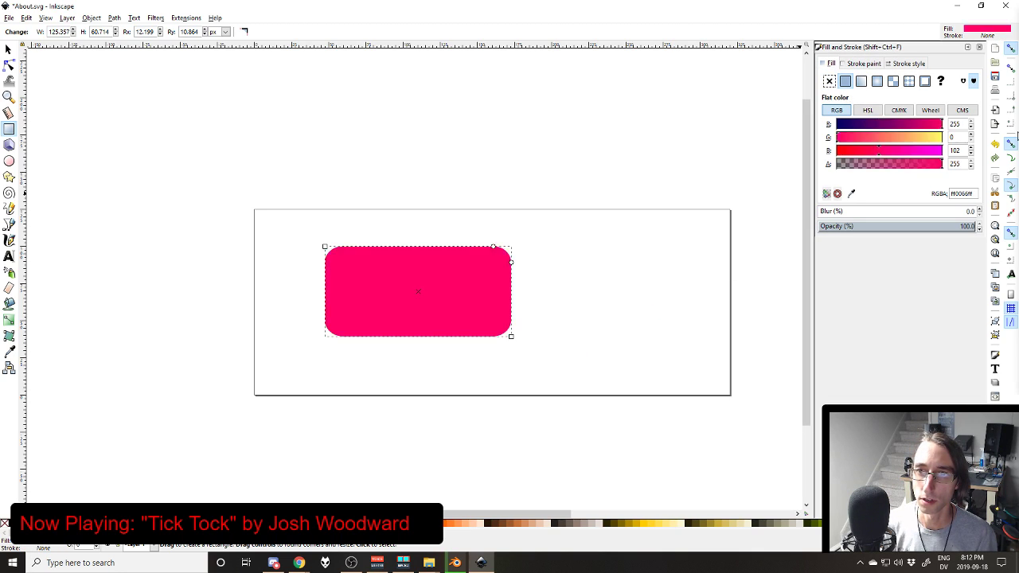
{"action": "left_click_drag", "start_coordinate": [937, 152], "coordinate": [947, 150]}
{"action": "left_click_drag", "start_coordinate": [941, 137], "coordinate": [682, 147]}
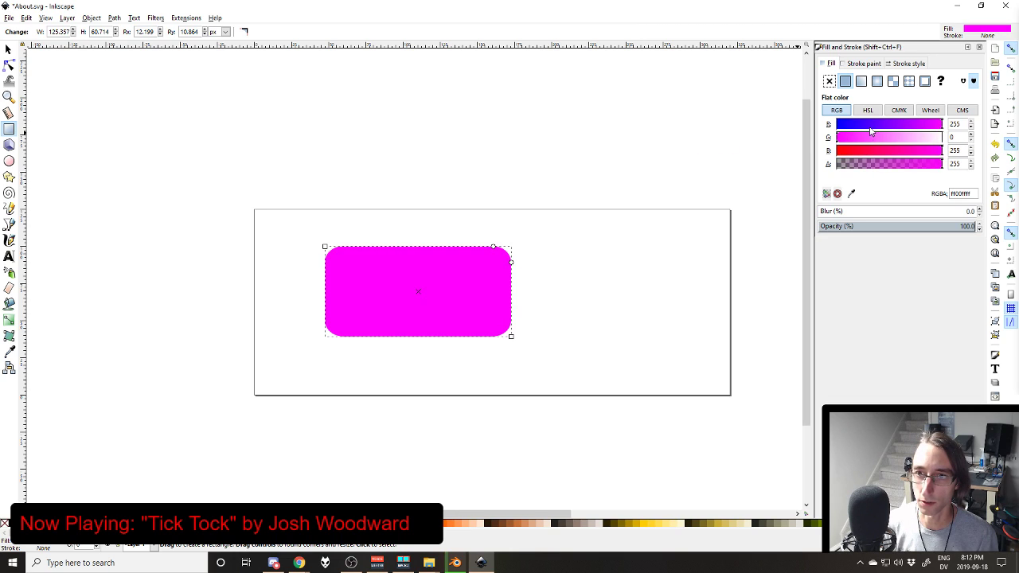
{"action": "left_click_drag", "start_coordinate": [871, 127], "coordinate": [774, 130]}
{"action": "left_click_drag", "start_coordinate": [856, 151], "coordinate": [650, 135]}
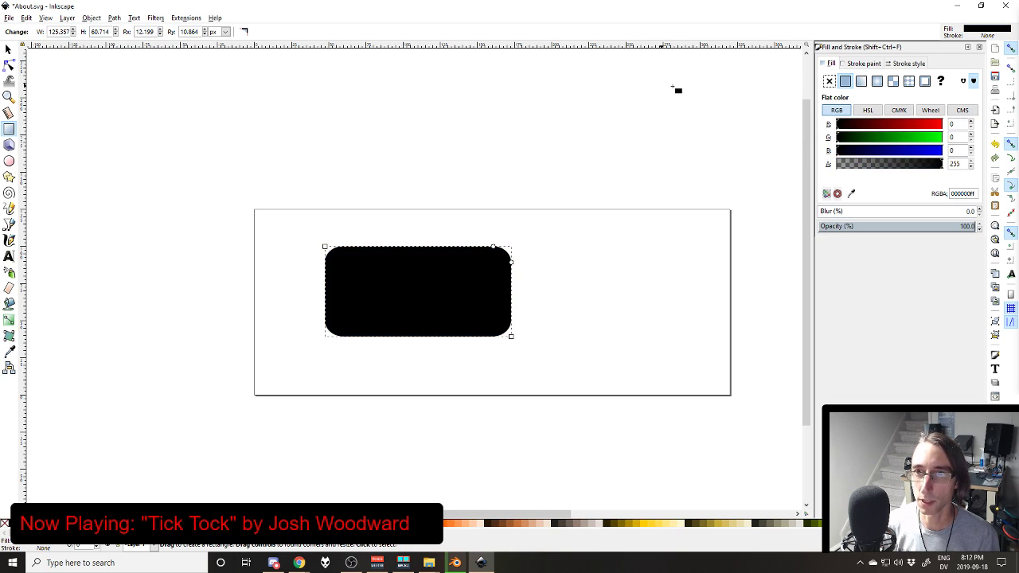
{"action": "left_click", "coordinate": [900, 65]}
{"action": "left_click", "coordinate": [830, 64]}
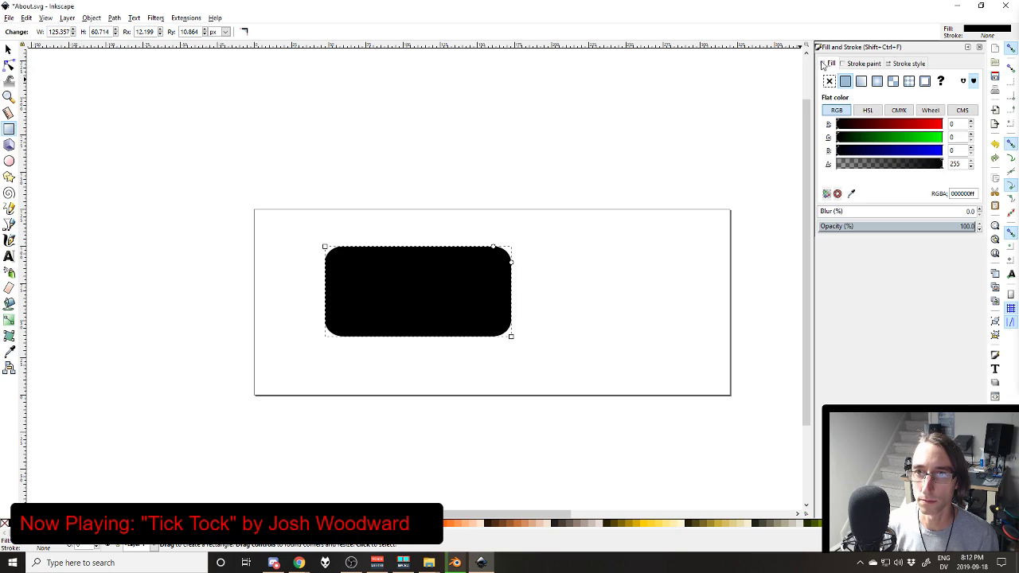
Step: Set the rectangle's horizontal and vertical corner radii, Rx and Ry, to 15 px
{"action": "double_click", "coordinate": [145, 32]}
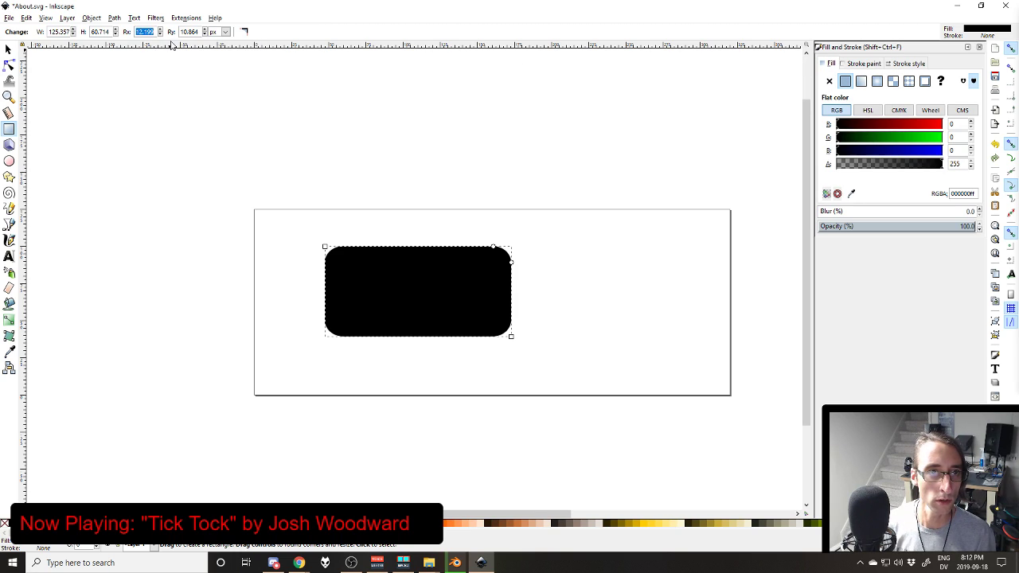
{"action": "type", "text": "0"}
{"action": "key", "text": "Tab"}
{"action": "type", "text": "15"}
{"action": "key", "text": "Return"}
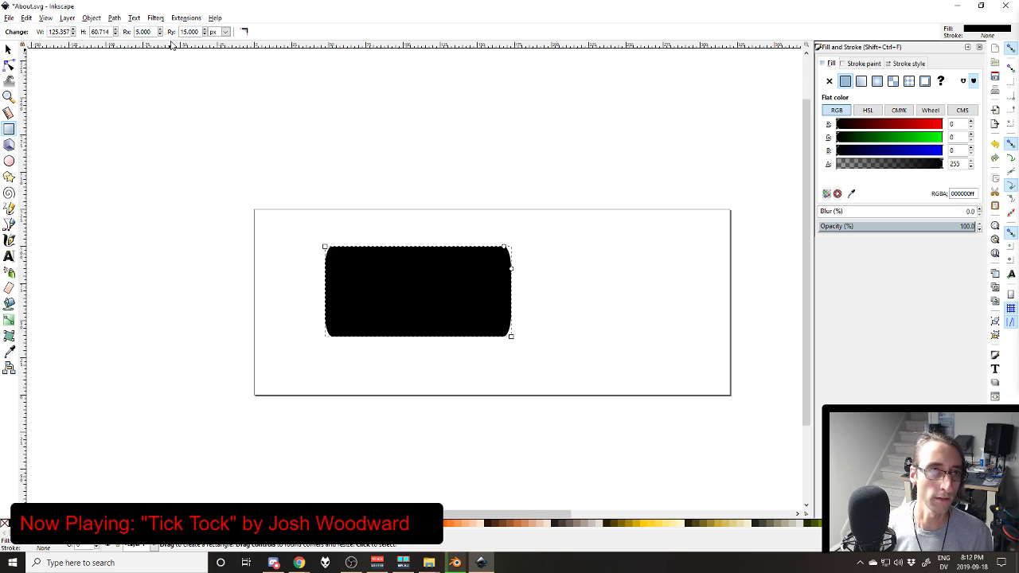
{"action": "key", "text": "5"}
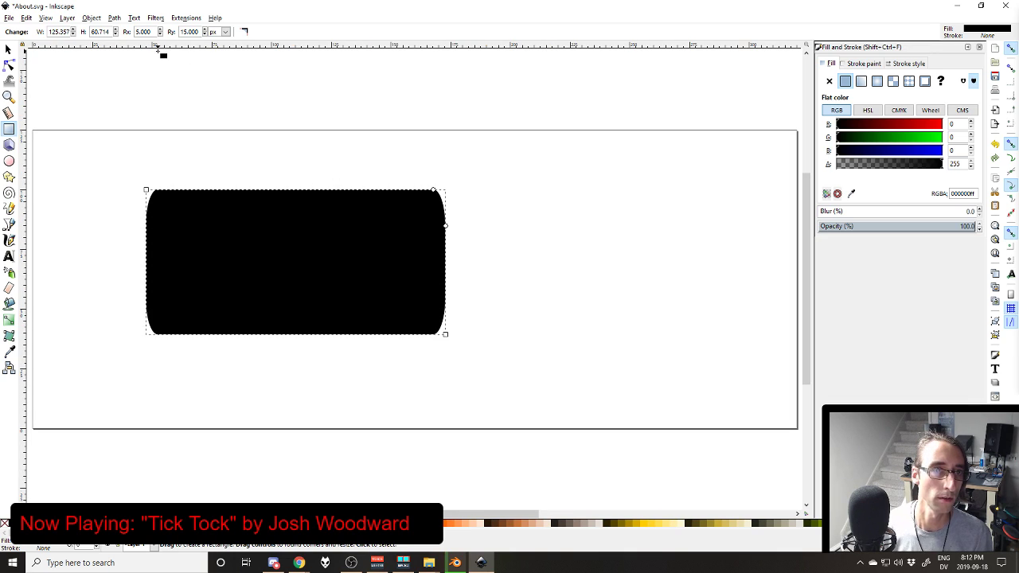
{"action": "double_click", "coordinate": [144, 31]}
{"action": "type", "text": "15"}
{"action": "key", "text": "Tab"}
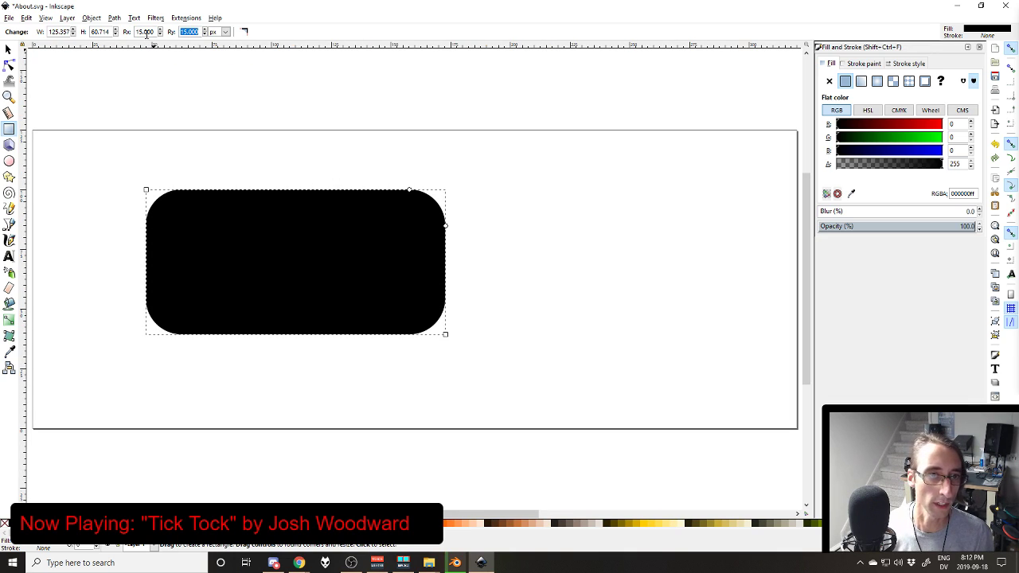
Step: Move the rectangle to the page origin at X 0 and Y 0
{"action": "left_click", "coordinate": [8, 50]}
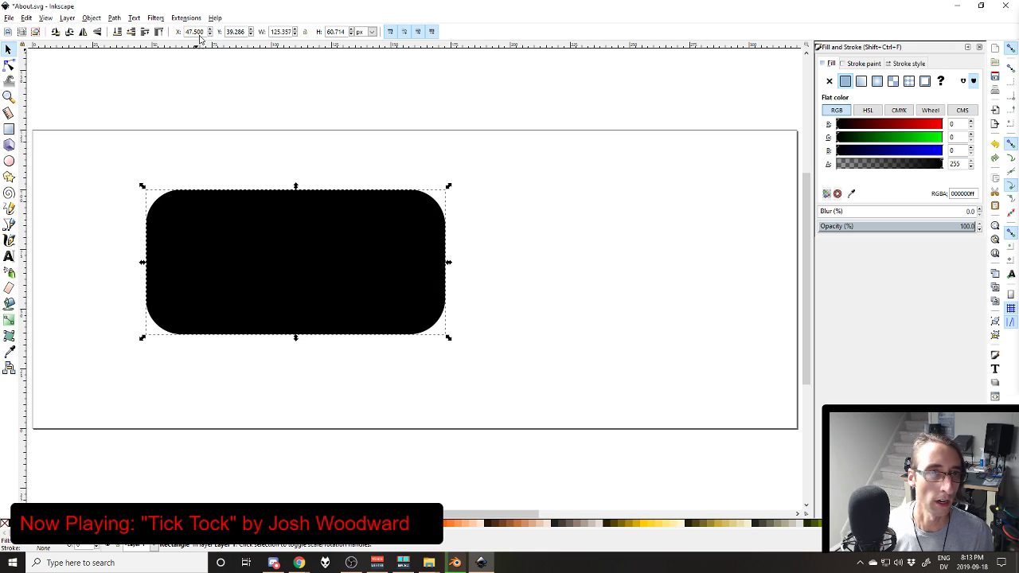
{"action": "double_click", "coordinate": [198, 33]}
{"action": "type", "text": "0"}
{"action": "key", "text": "Tab"}
{"action": "type", "text": "0"}
{"action": "key", "text": "Tab"}
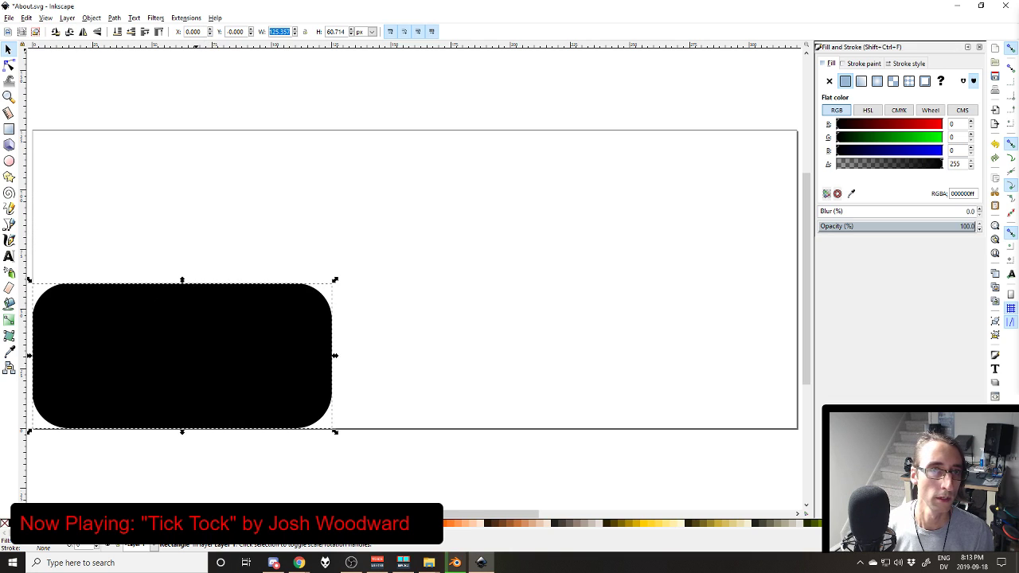
Step: Set the rectangle's width to 320 px, try a height of 250 px, settle on 125 px and deselect it
{"action": "type", "text": "320"}
{"action": "key", "text": "Tab"}
{"action": "type", "text": "2"}
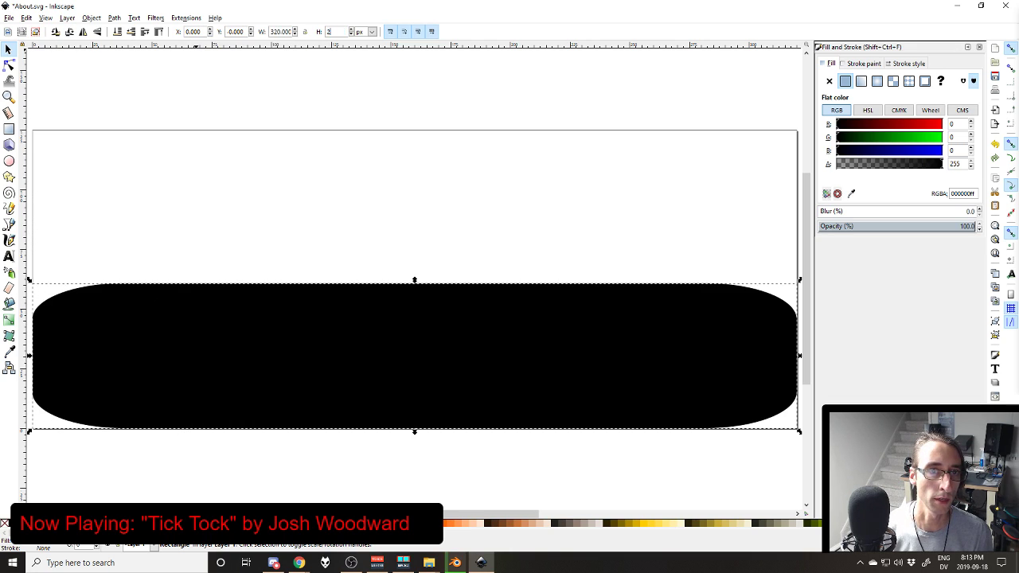
{"action": "type", "text": "50"}
{"action": "key", "text": "Return"}
{"action": "scroll", "coordinate": [363, 200], "scroll_direction": "down", "scroll_amount": 2}
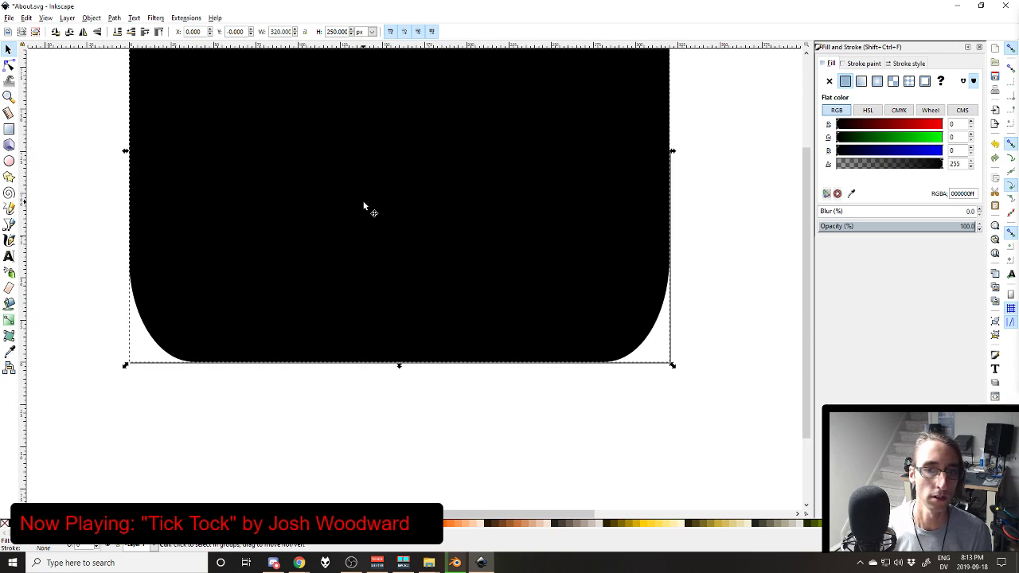
{"action": "left_click_drag", "start_coordinate": [371, 140], "coordinate": [374, 246]}
{"action": "triple_click", "coordinate": [338, 32]}
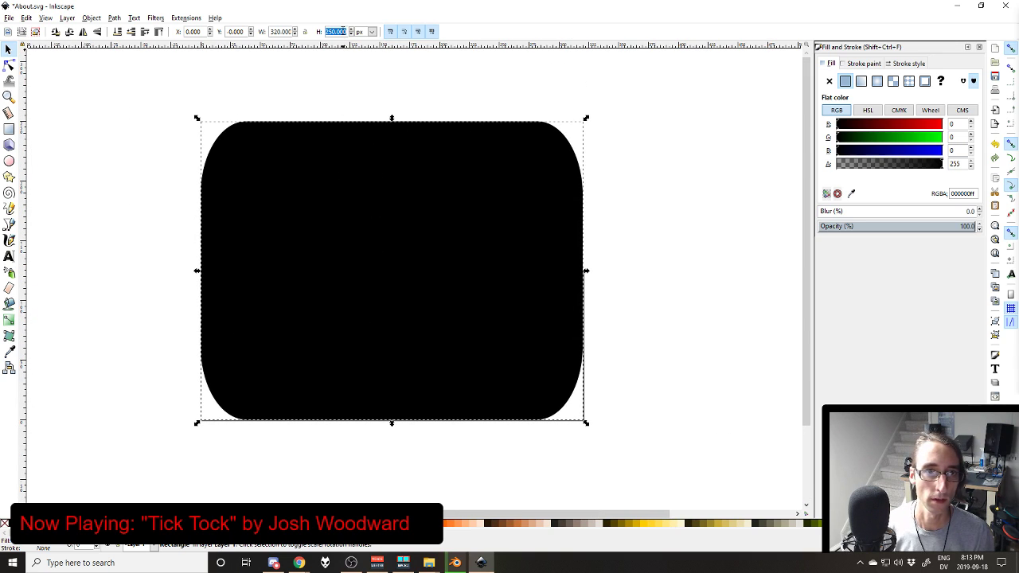
{"action": "type", "text": "125"}
{"action": "key", "text": "Return"}
{"action": "left_click", "coordinate": [485, 136]}
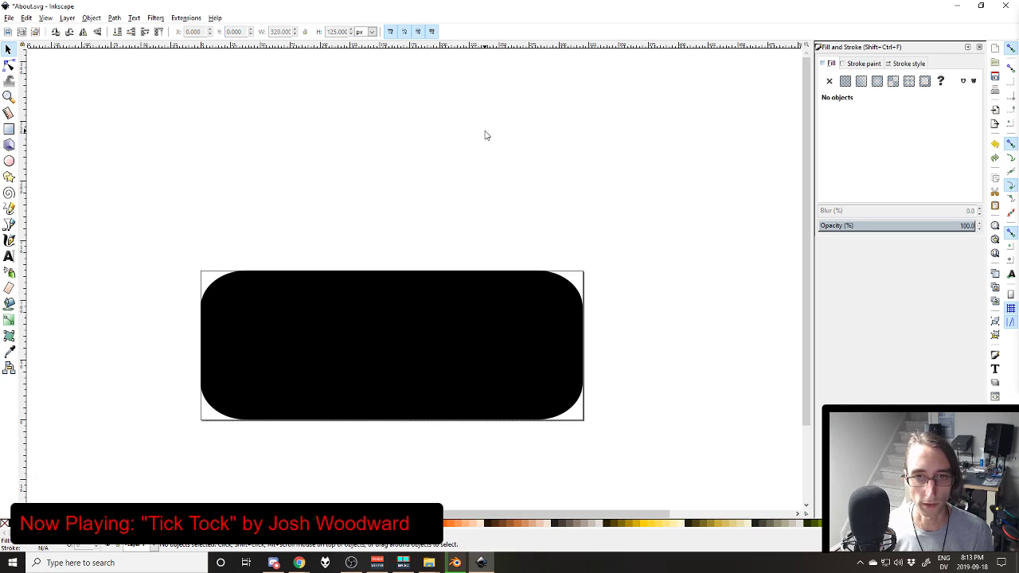
Step: Select the black rectangle with the Rectangle tool and try corner radii of 2 px for both Rx and Ry
{"action": "left_click", "coordinate": [425, 293]}
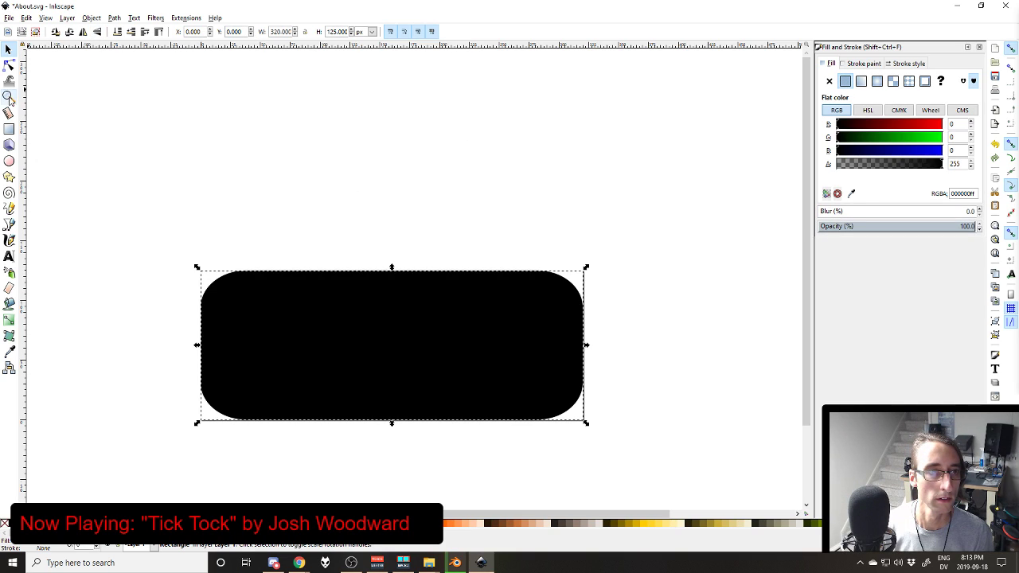
{"action": "left_click", "coordinate": [8, 128]}
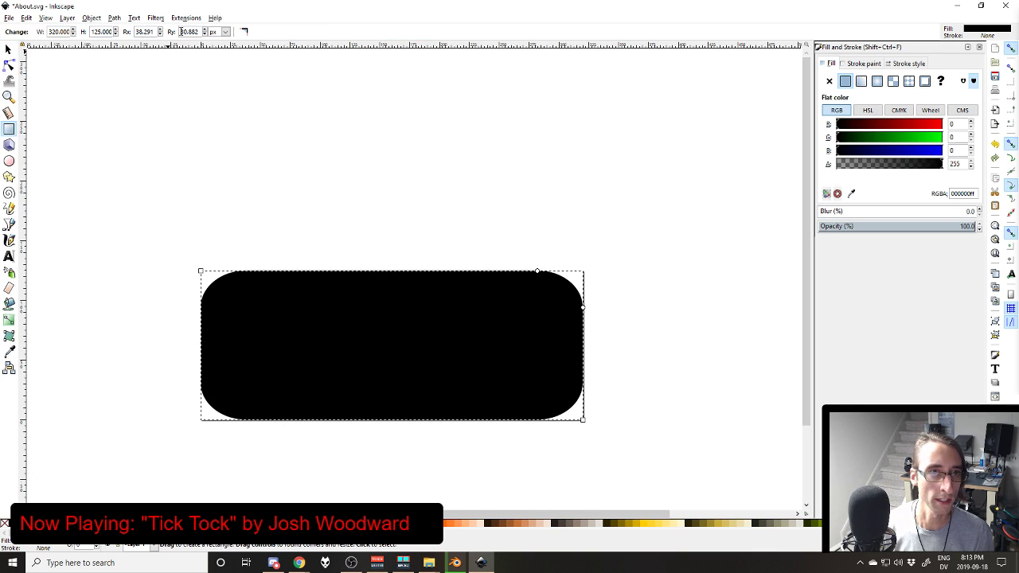
{"action": "double_click", "coordinate": [155, 30]}
{"action": "type", "text": "2"}
{"action": "key", "text": "Tab"}
{"action": "type", "text": "2"}
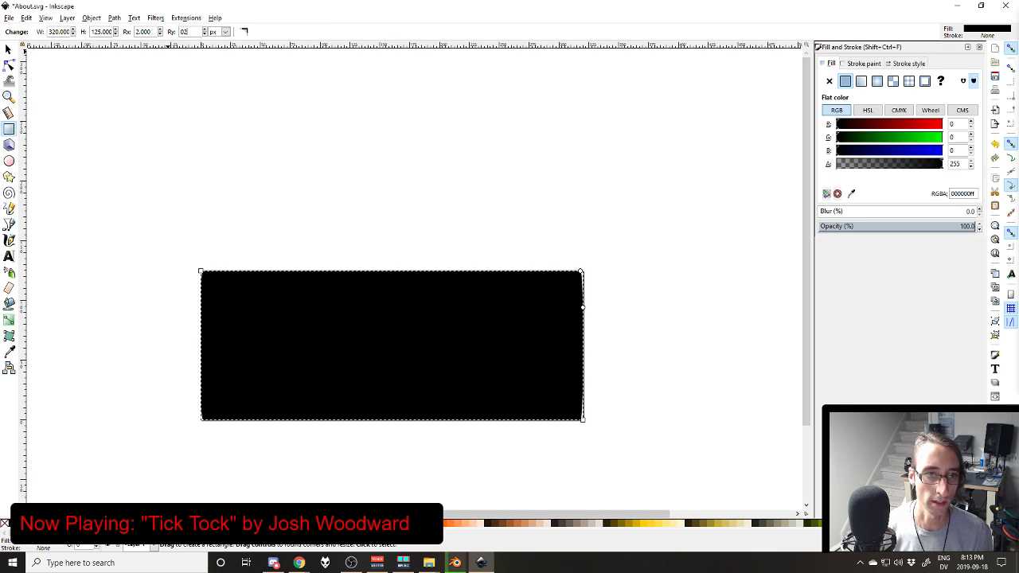
{"action": "key", "text": "Return"}
Step: Set both corner radii of the page-sized black rectangle to 15 px and deselect it
{"action": "left_click", "coordinate": [150, 32]}
{"action": "key", "text": "shift+Tab"}
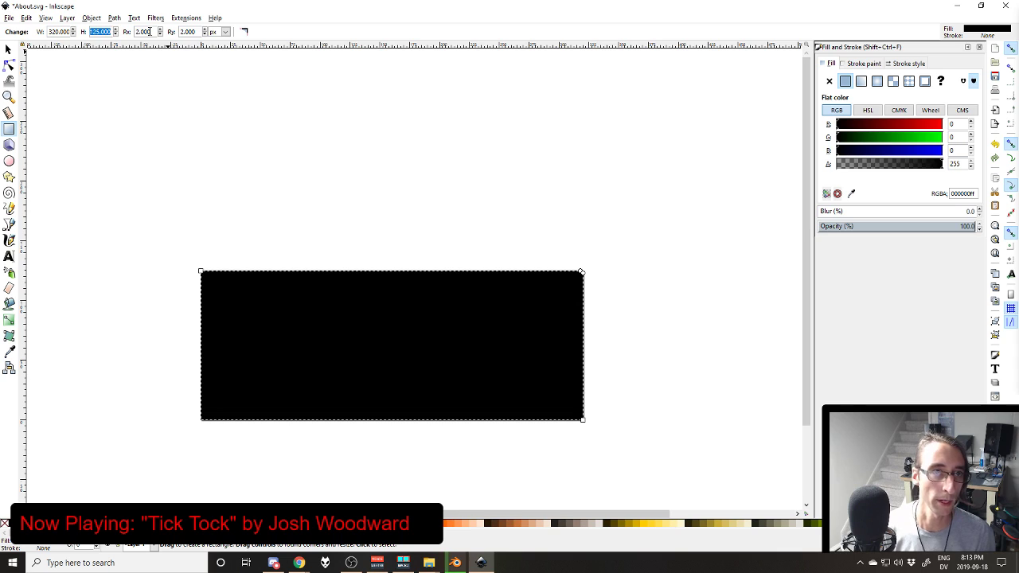
{"action": "double_click", "coordinate": [150, 31]}
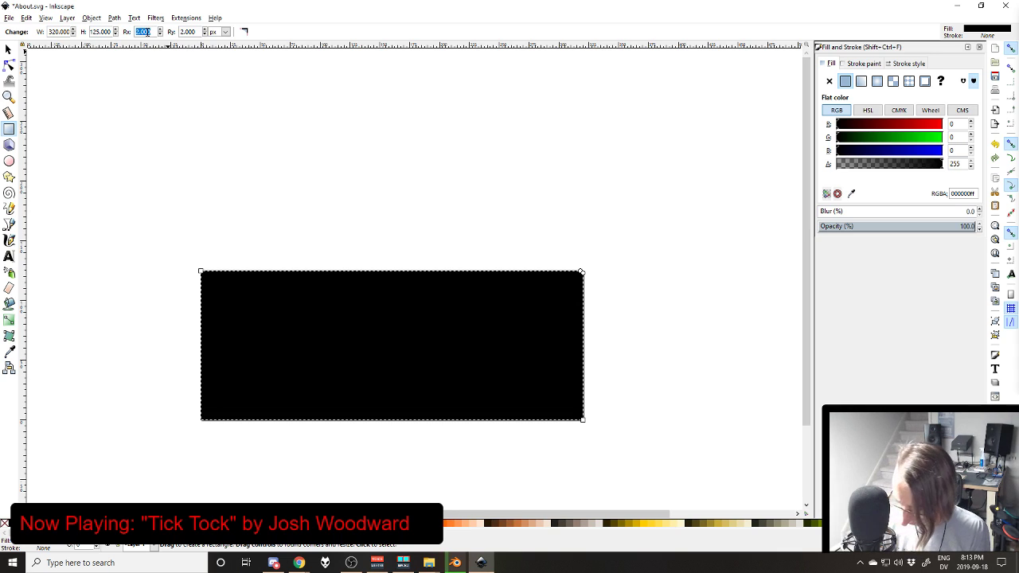
{"action": "type", "text": "15"}
{"action": "key", "text": "Return"}
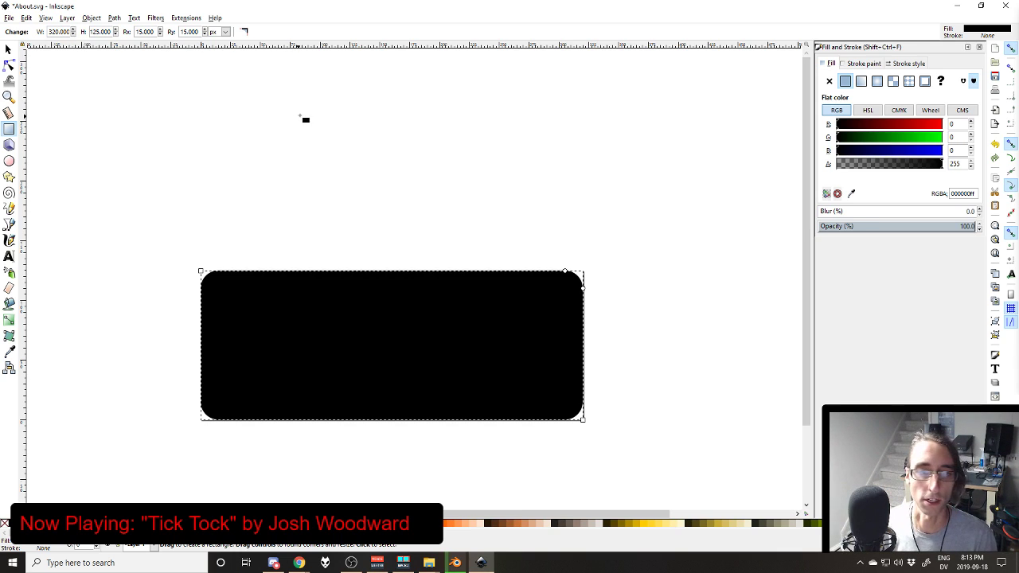
{"action": "left_click", "coordinate": [8, 49]}
{"action": "left_click", "coordinate": [340, 159]}
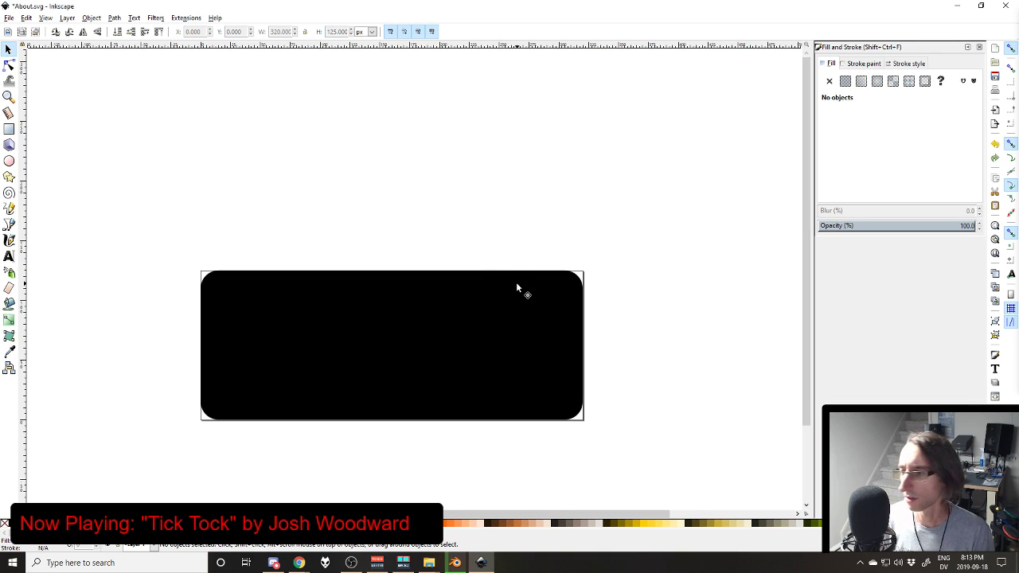
Step: Add a new layer named Text above the current layer
{"action": "left_click", "coordinate": [9, 256]}
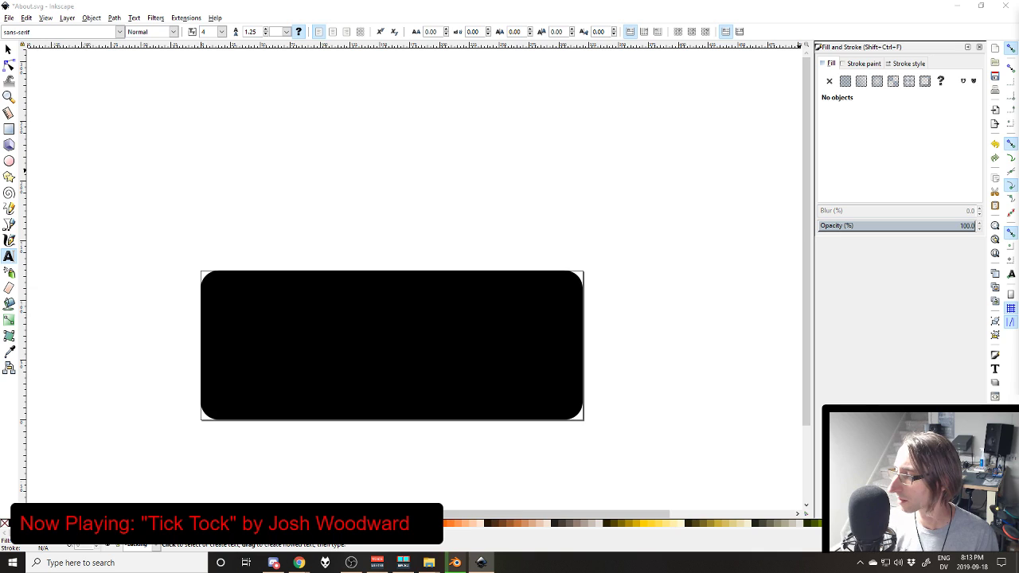
{"action": "key", "text": "ctrl+shift+n"}
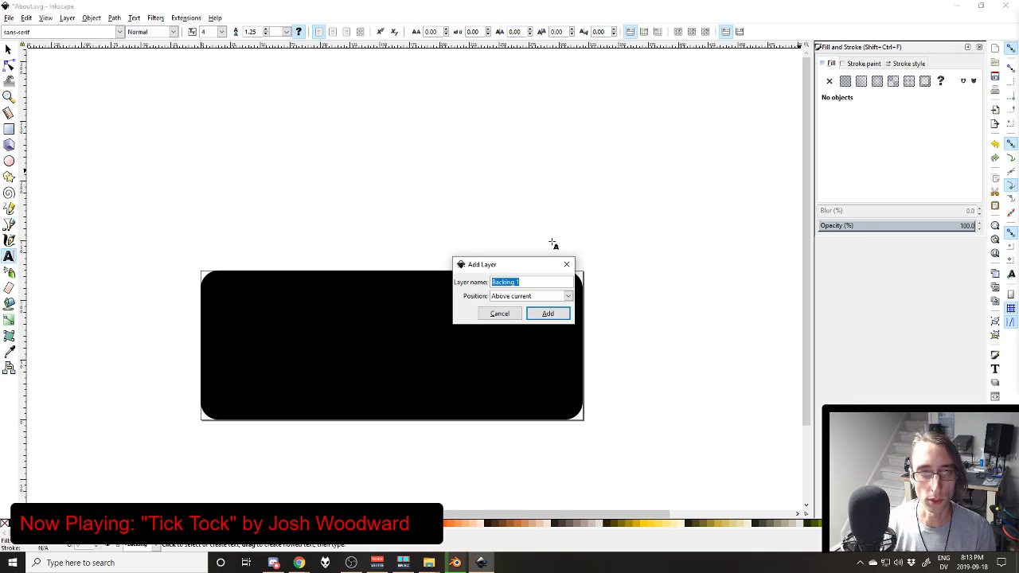
{"action": "type", "text": "Text"}
{"action": "key", "text": "Return"}
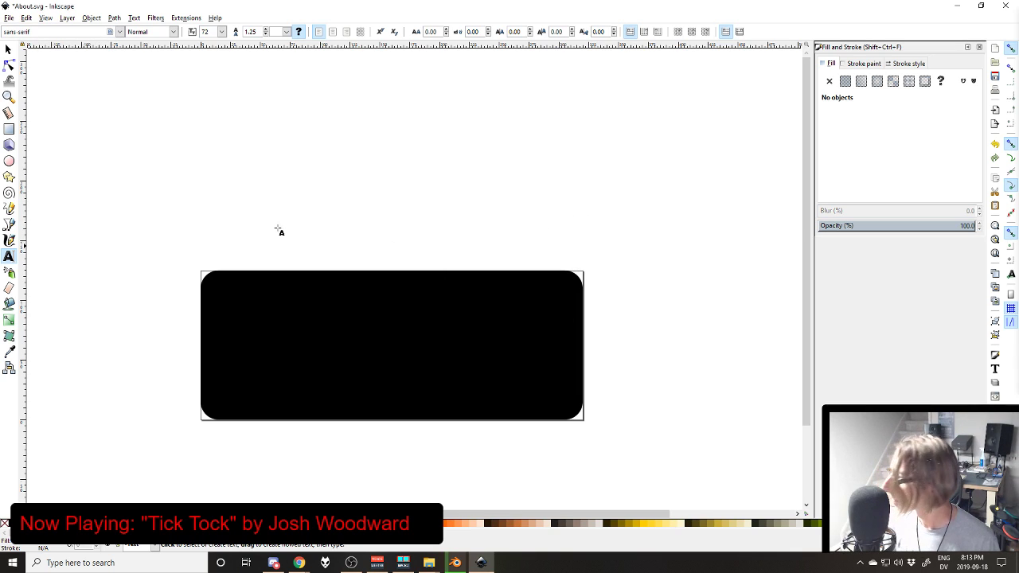
Step: Add the text "About" at size 72 over the black rectangle and set its fill to pure red, ff0000ff
{"action": "left_click", "coordinate": [229, 376]}
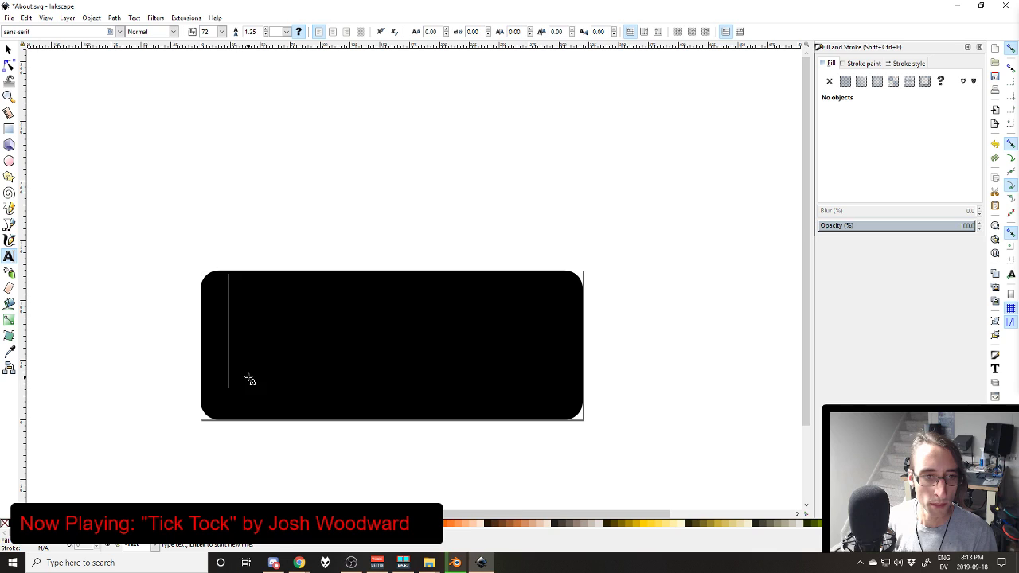
{"action": "type", "text": "About"}
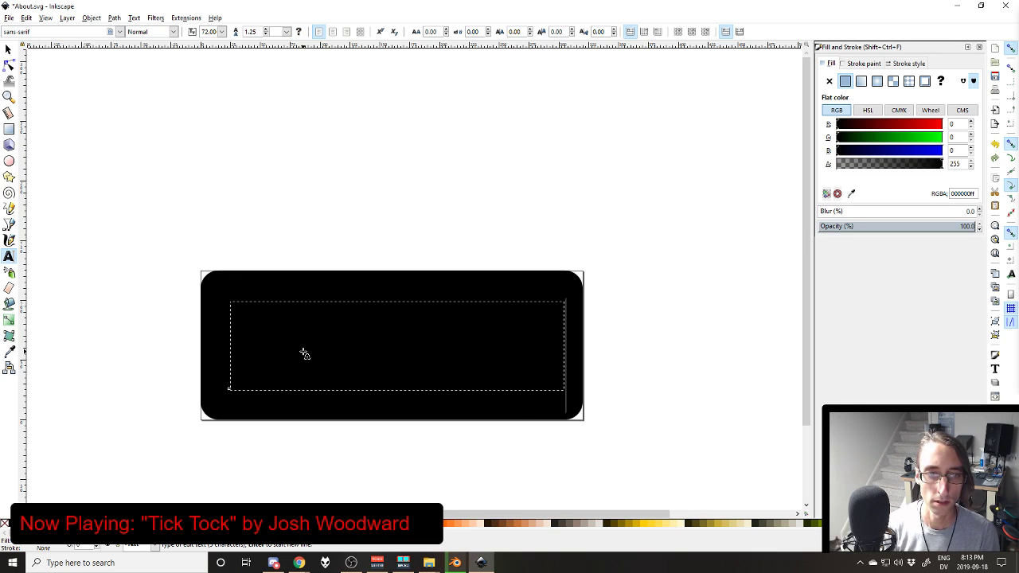
{"action": "key", "text": "ctrl+a"}
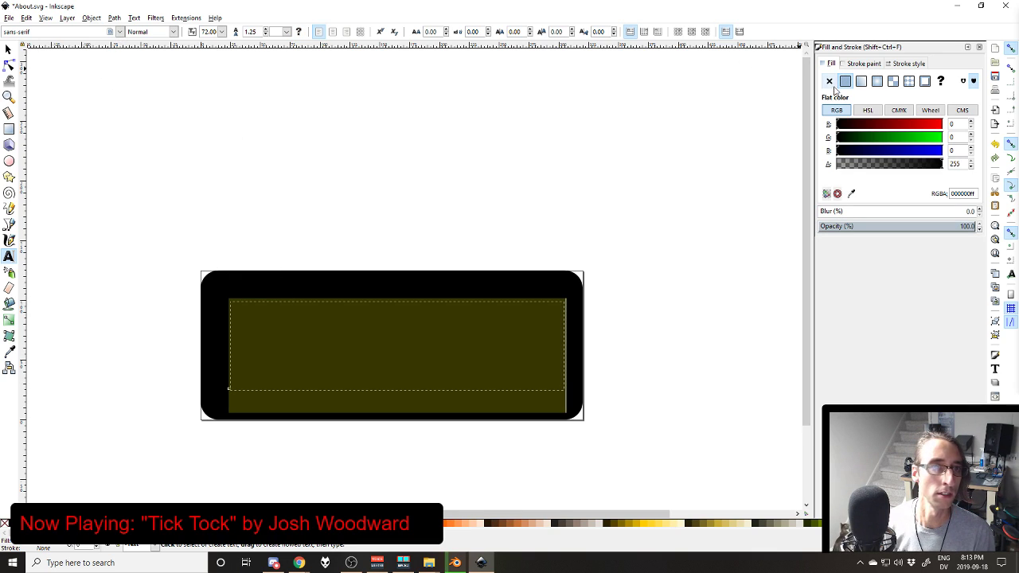
{"action": "left_click", "coordinate": [938, 125]}
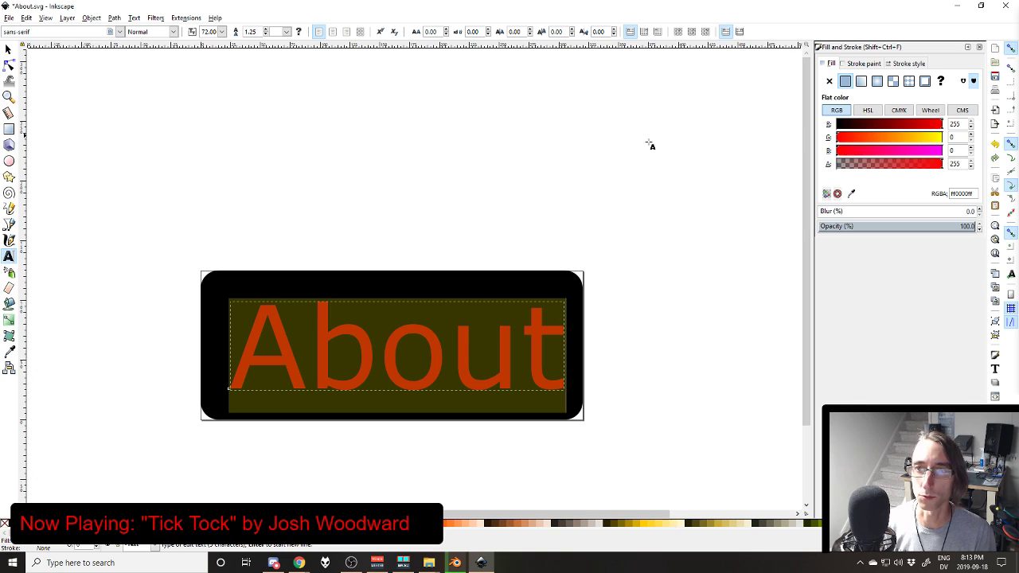
Step: Change the "About" text's font to A-D-D-F_Toxic and reposition it roughly at the centre of the black rectangle
{"action": "left_click", "coordinate": [120, 31]}
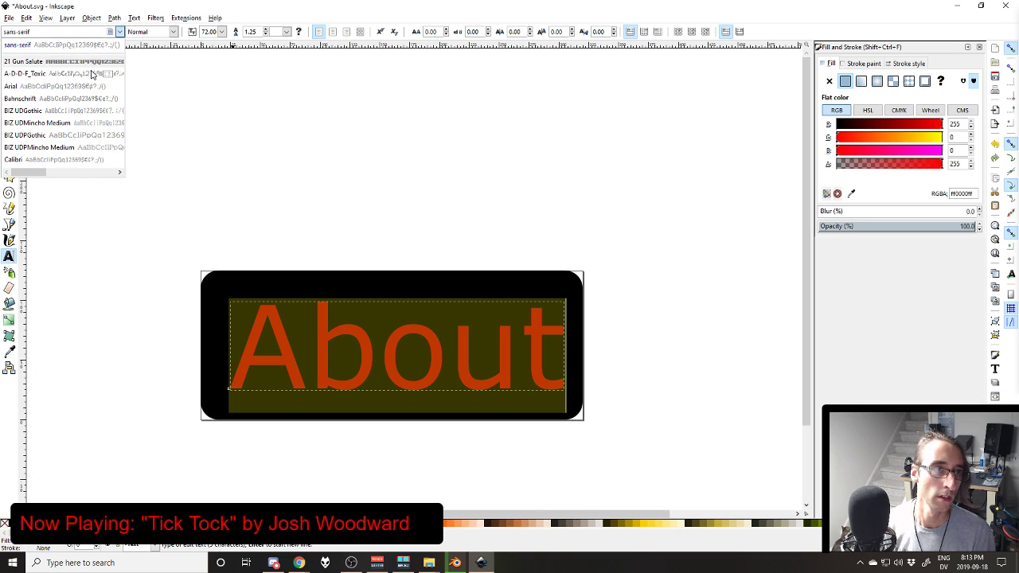
{"action": "left_click", "coordinate": [64, 74]}
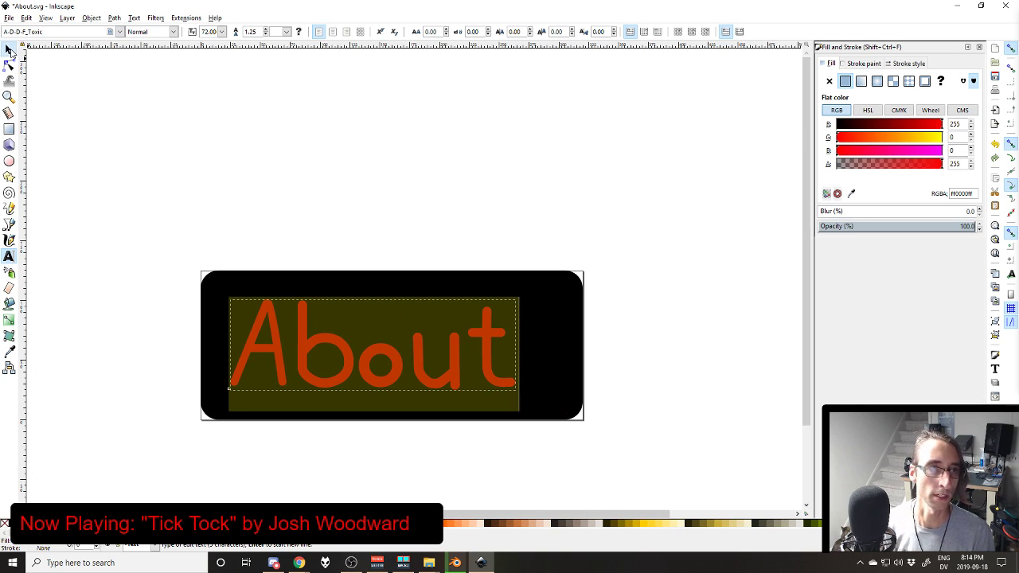
{"action": "left_click", "coordinate": [8, 49]}
{"action": "left_click_drag", "start_coordinate": [427, 355], "coordinate": [448, 364]}
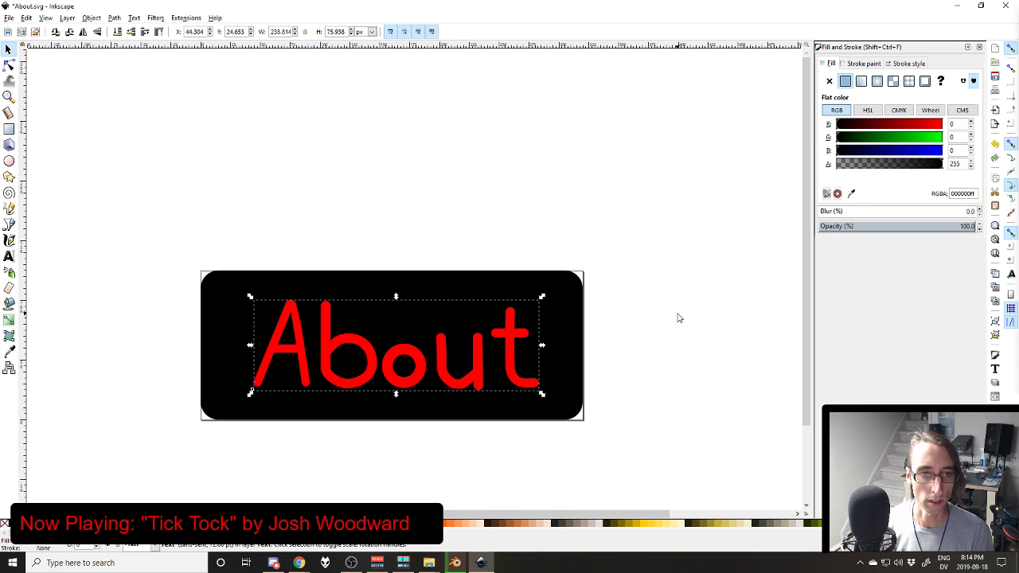
Step: Nudge the "About" text slightly left to centre it within the black rectangle and deselect it
{"action": "left_click", "coordinate": [677, 316]}
{"action": "left_click", "coordinate": [483, 359]}
{"action": "key", "text": "Left"}
{"action": "key", "text": "Left"}
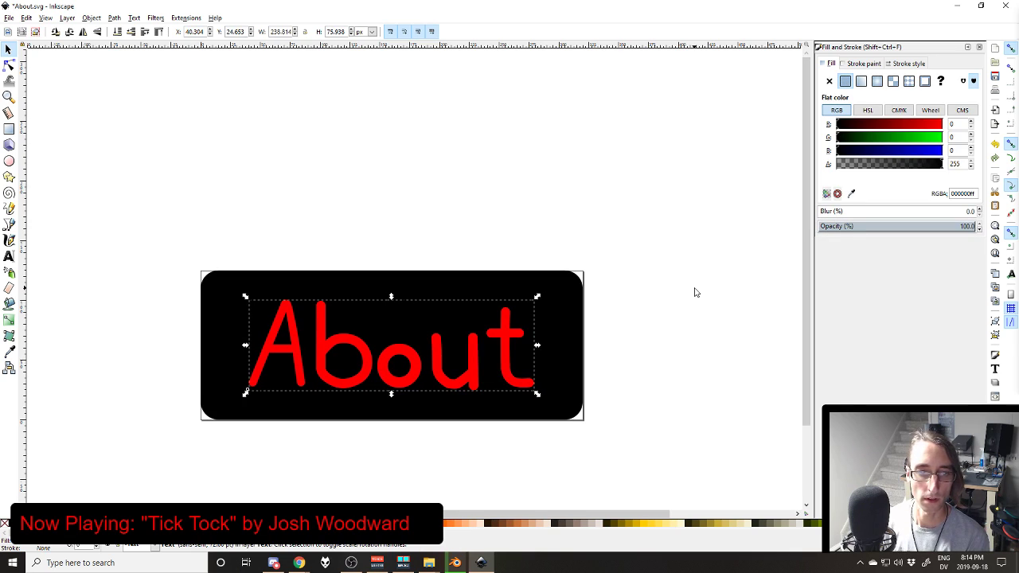
{"action": "key", "text": "Right"}
{"action": "key", "text": "Left"}
{"action": "left_click", "coordinate": [694, 293]}
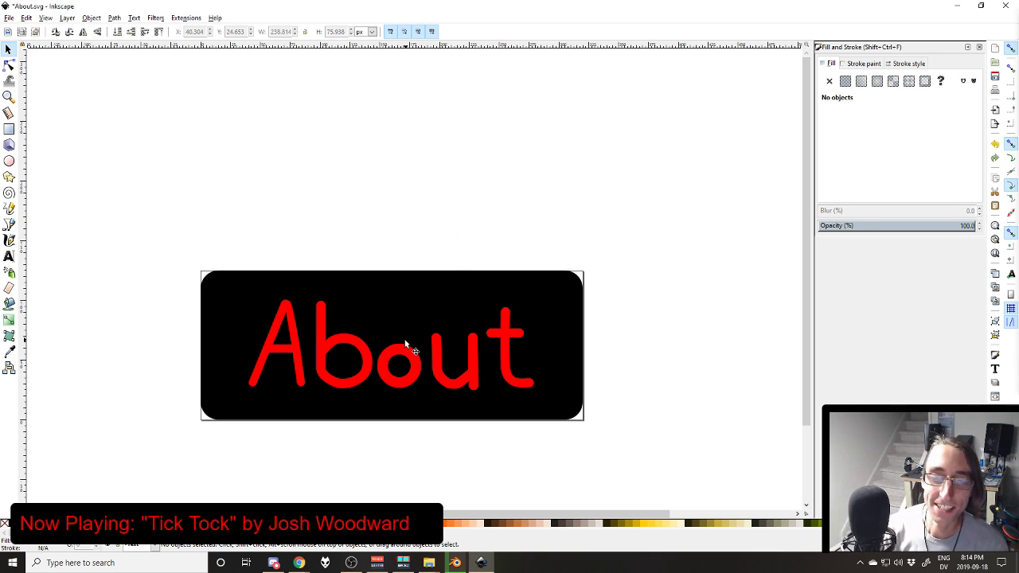
{"action": "left_click", "coordinate": [366, 372]}
{"action": "left_click", "coordinate": [478, 237]}
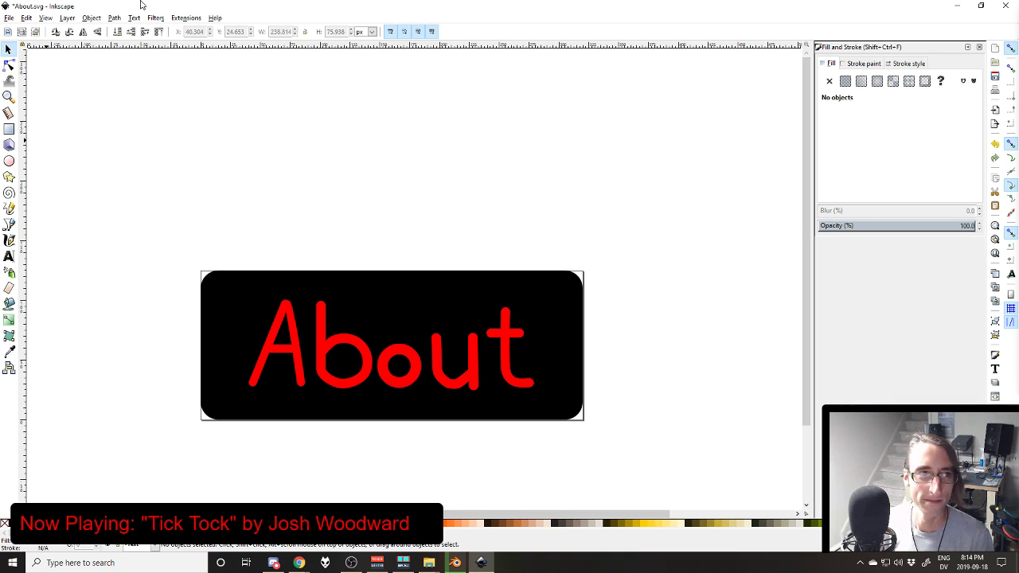
Step: Export the whole page as About.png into the Stream Panels folder instead of its Source subfolder, and save the SVG document
{"action": "key", "text": "ctrl+s"}
{"action": "key", "text": "shift+ctrl+e"}
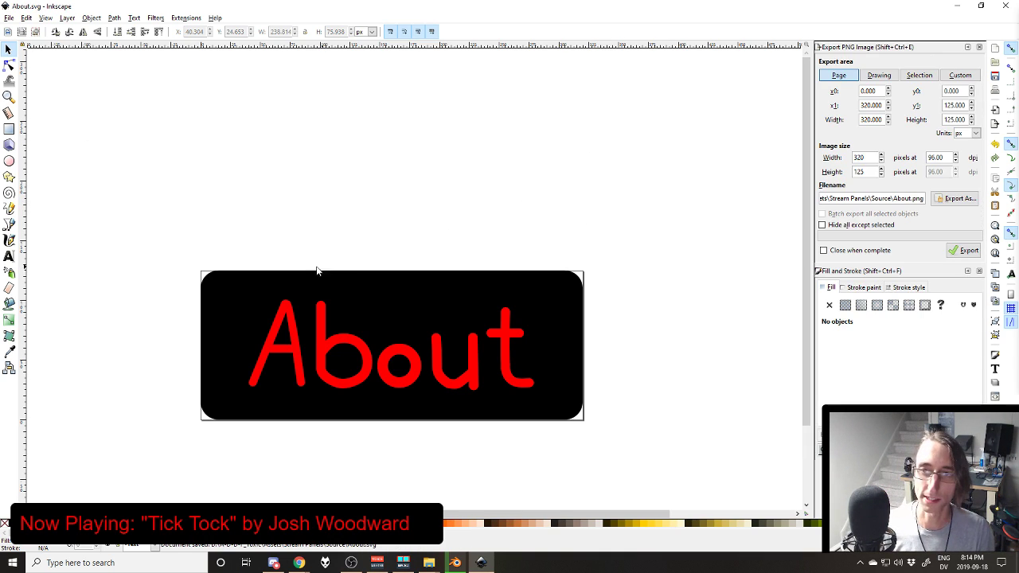
{"action": "double_click", "coordinate": [879, 199]}
{"action": "key", "text": "BackSpace"}
{"action": "key", "text": "BackSpace"}
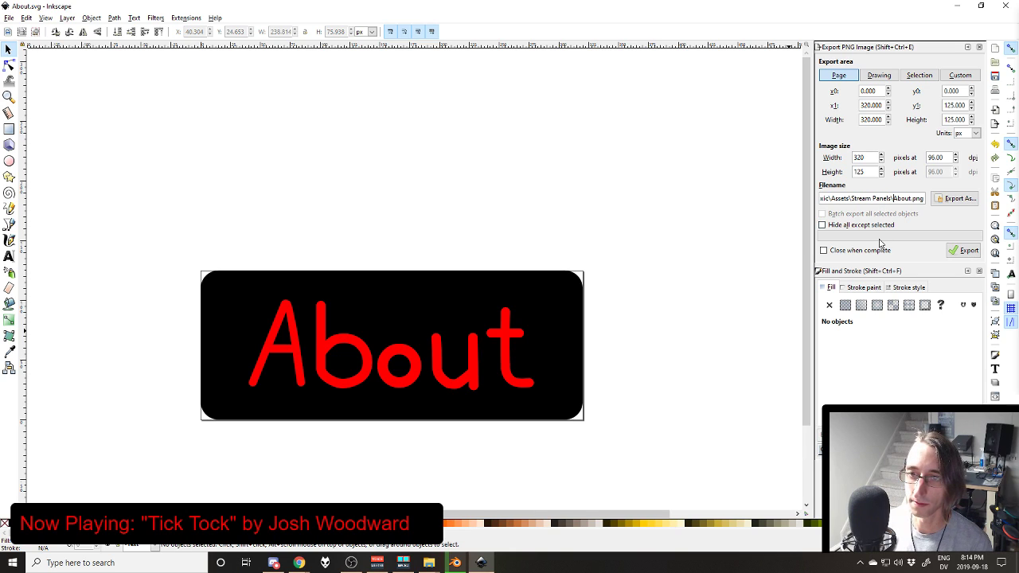
{"action": "left_click", "coordinate": [878, 248]}
{"action": "left_click", "coordinate": [970, 253]}
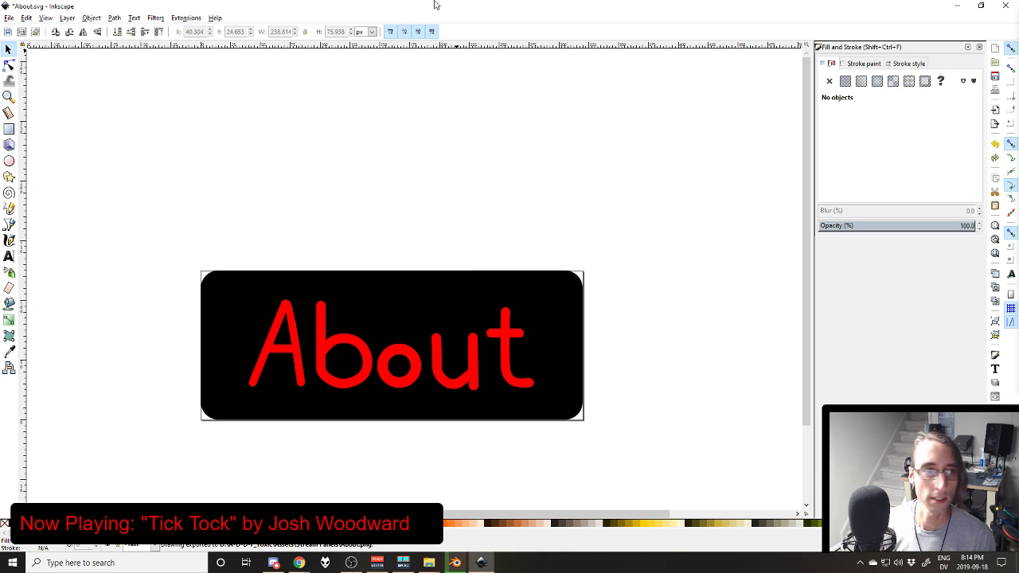
{"action": "key", "text": "ctrl+s"}
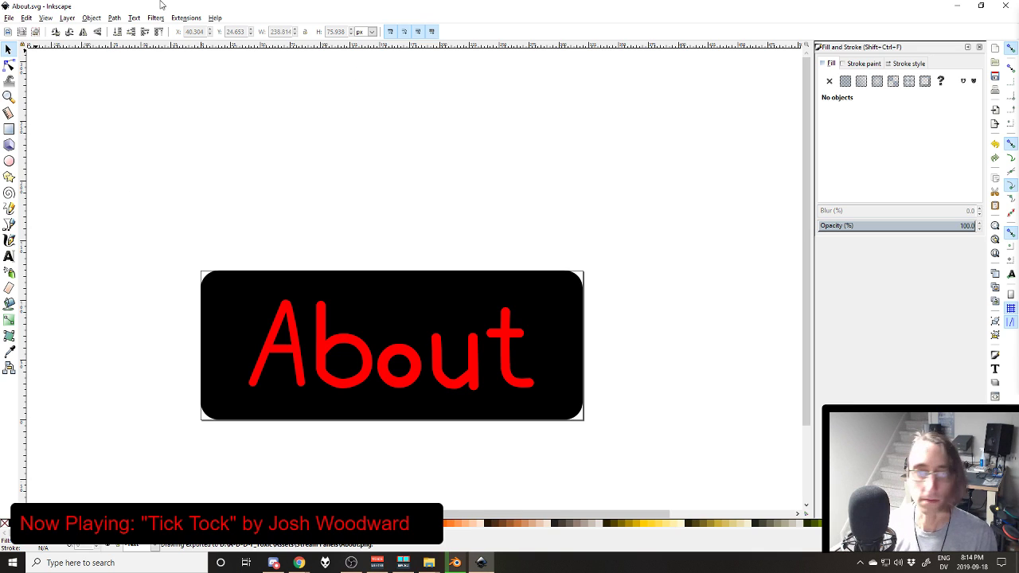
Step: Switch to the Twitch channel page in Chrome and add a new blank panel after the last existing one
{"action": "left_click", "coordinate": [299, 562]}
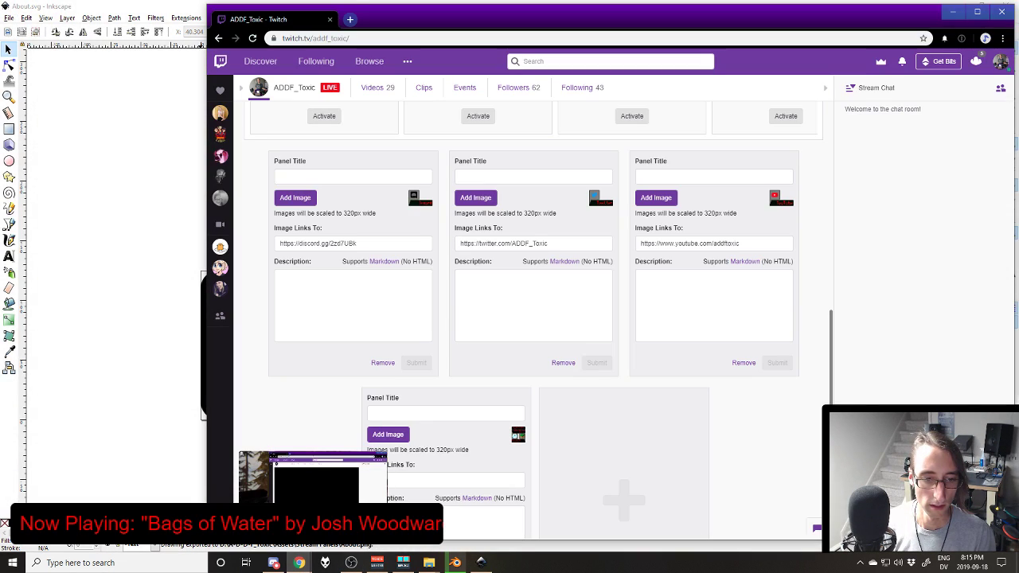
{"action": "scroll", "coordinate": [422, 291], "scroll_direction": "down", "scroll_amount": 3}
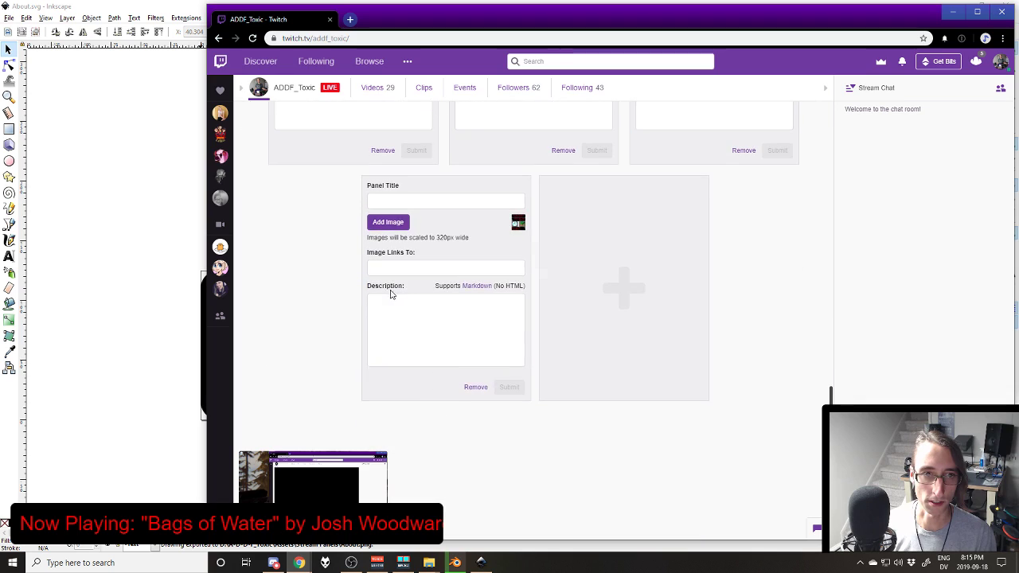
{"action": "left_click", "coordinate": [674, 269]}
{"action": "left_click", "coordinate": [670, 204]}
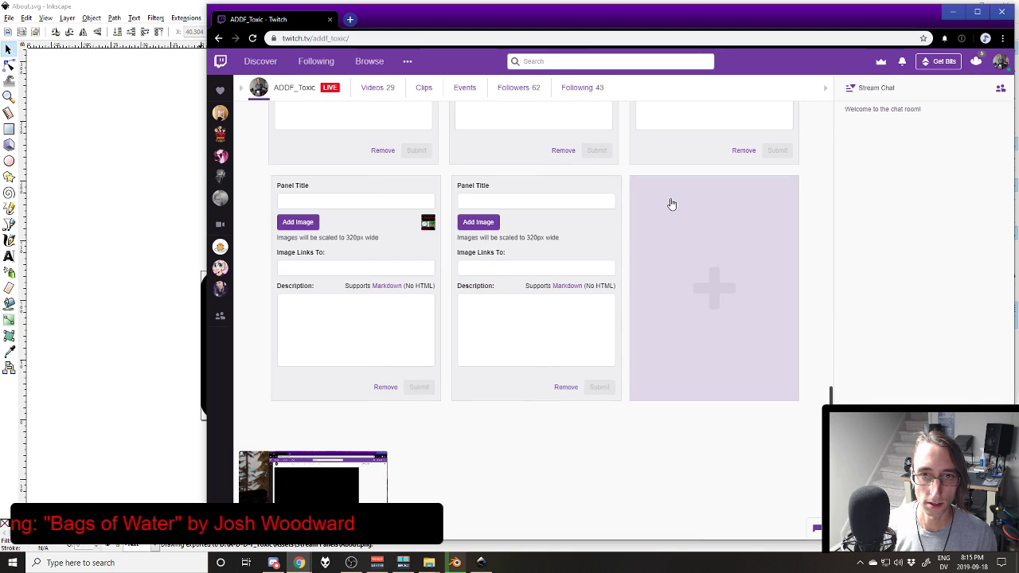
Step: Upload the exported About.png from the file explorer as the new panel's image and accept the full crop
{"action": "left_click", "coordinate": [478, 222]}
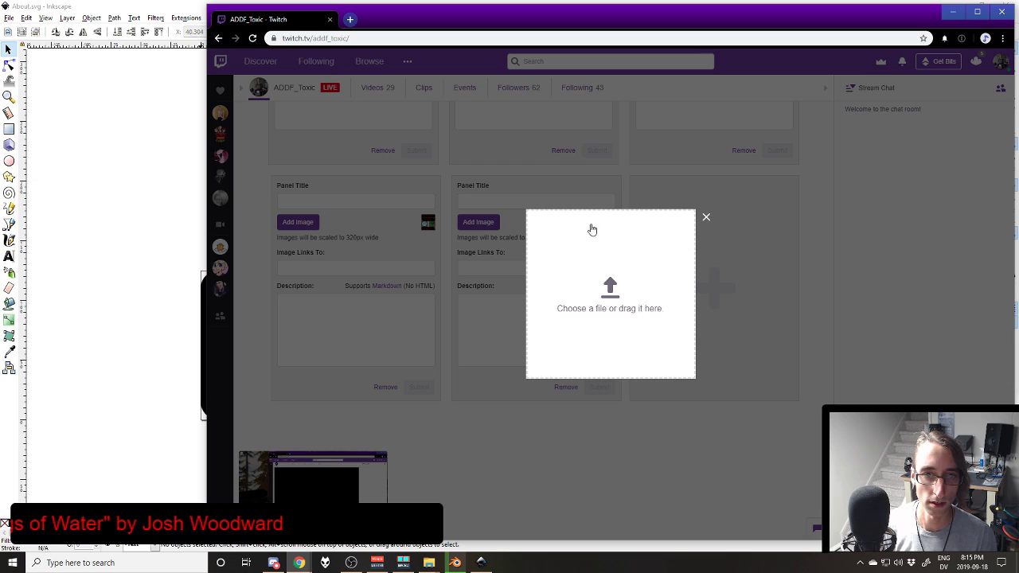
{"action": "left_click", "coordinate": [429, 562]}
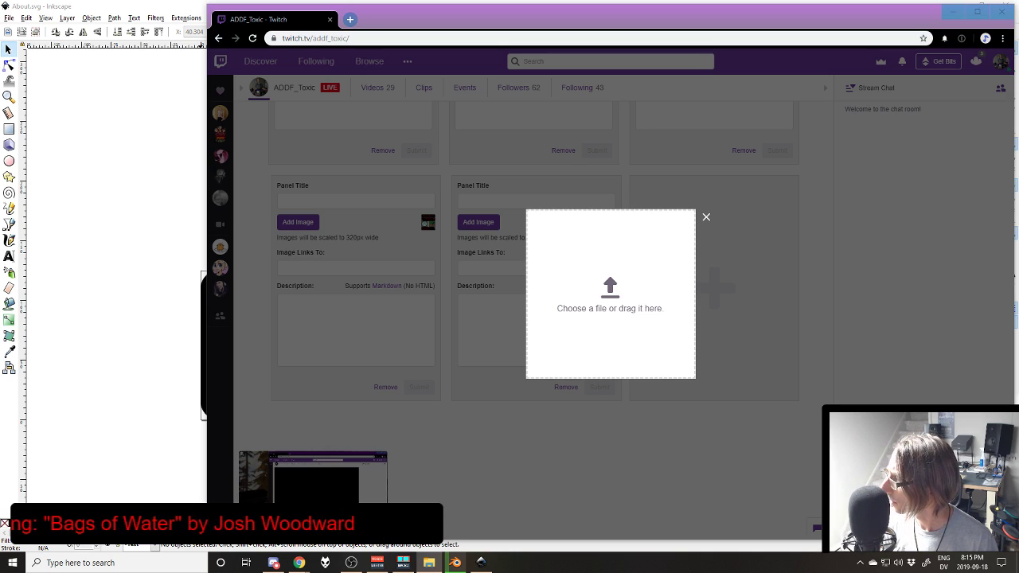
{"action": "key", "text": "alt+Tab"}
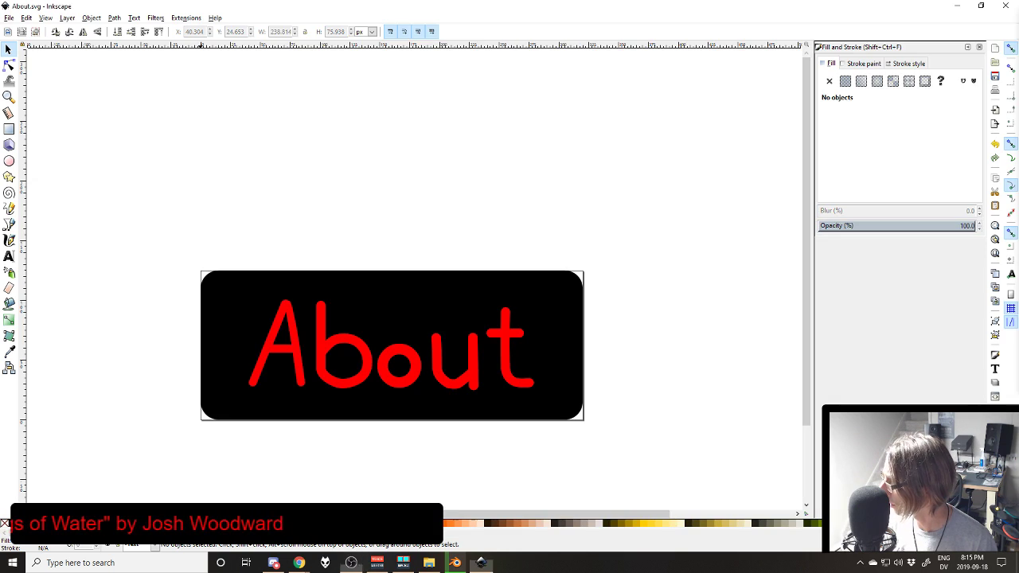
{"action": "key", "text": "alt+Tab"}
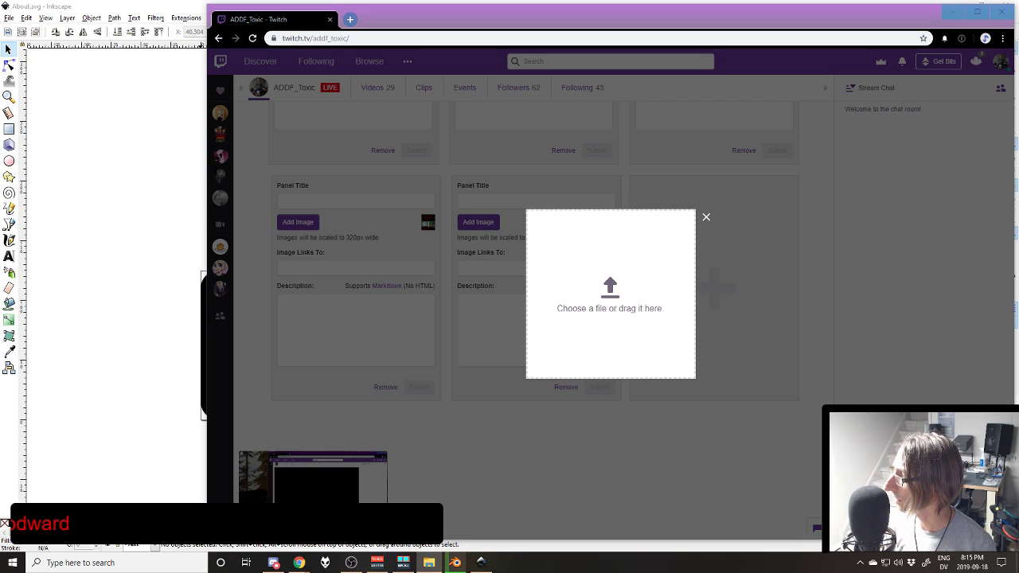
{"action": "left_click_drag", "start_coordinate": [1018, 271], "coordinate": [625, 259]}
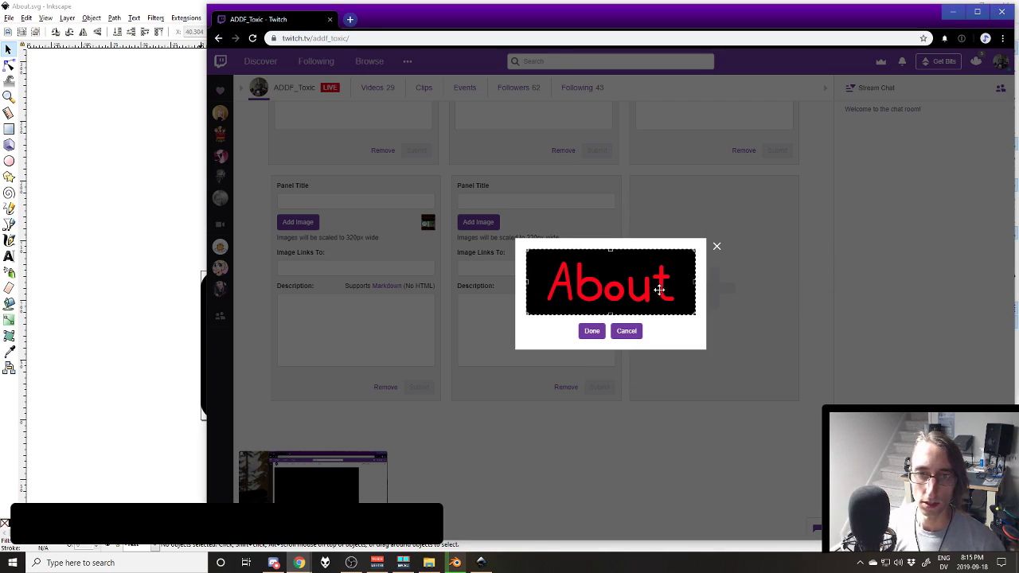
{"action": "left_click", "coordinate": [592, 331]}
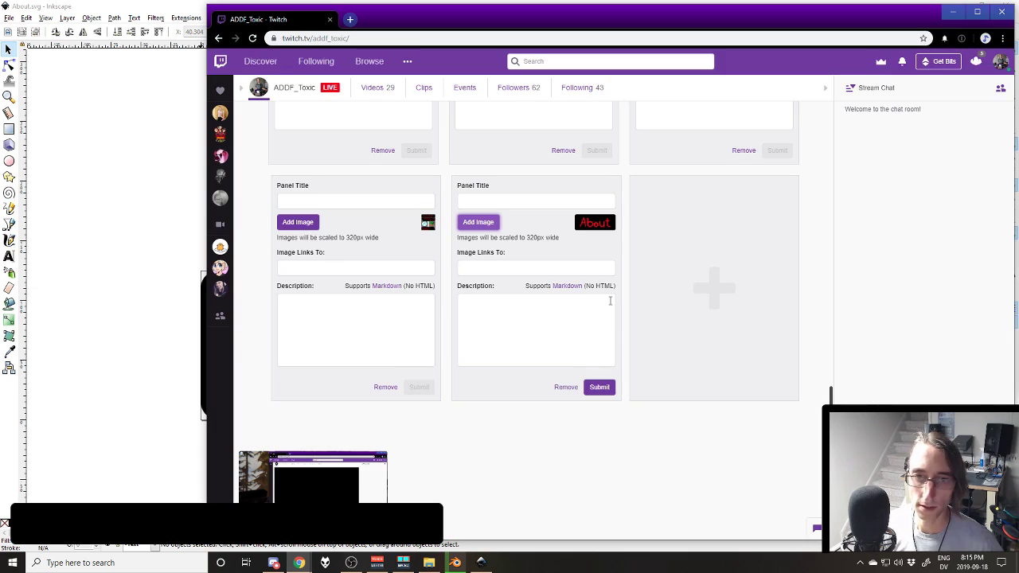
Step: Set the new panel's title to "About"
{"action": "left_click", "coordinate": [518, 202]}
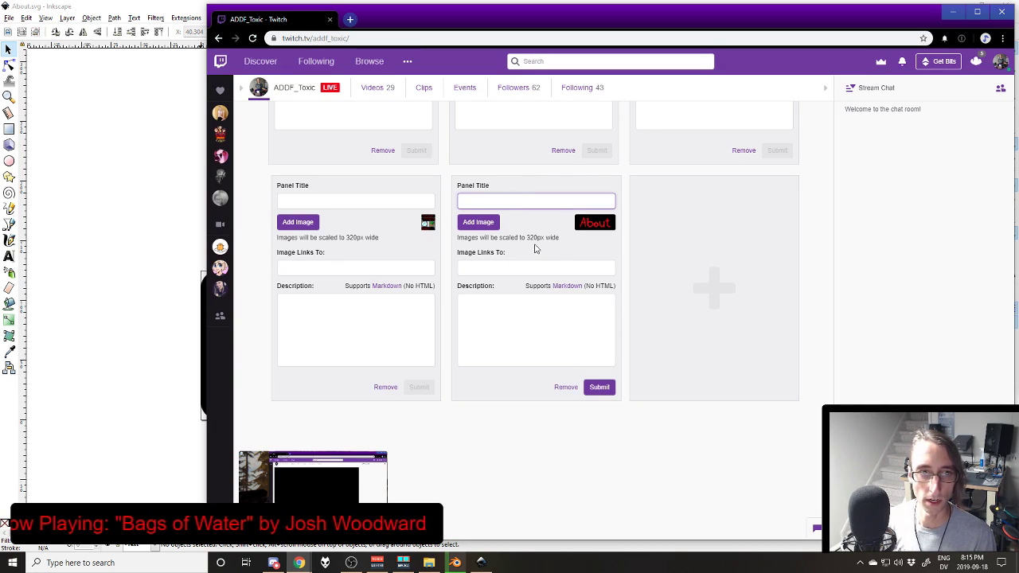
{"action": "type", "text": "About"}
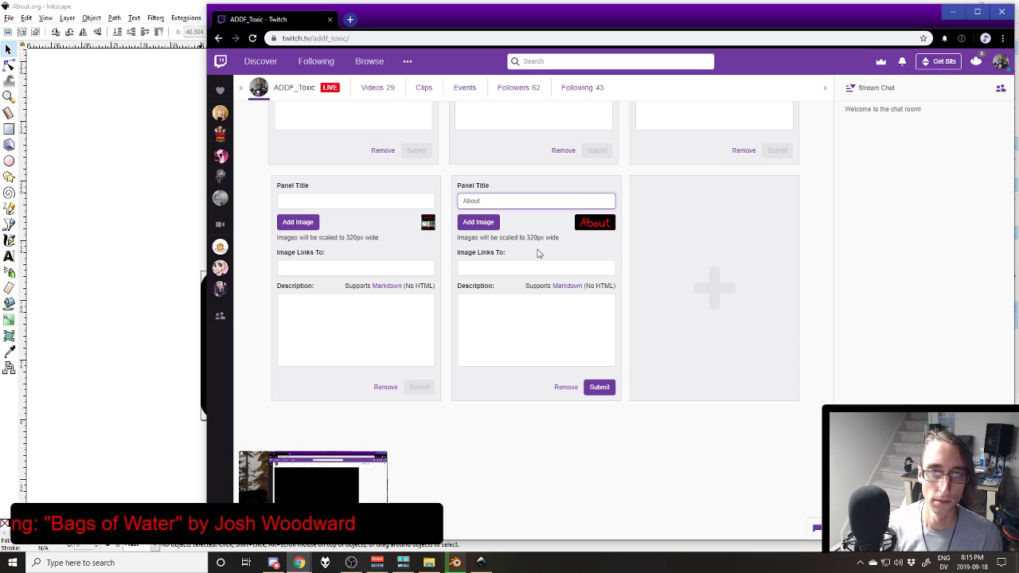
{"action": "left_click", "coordinate": [533, 296]}
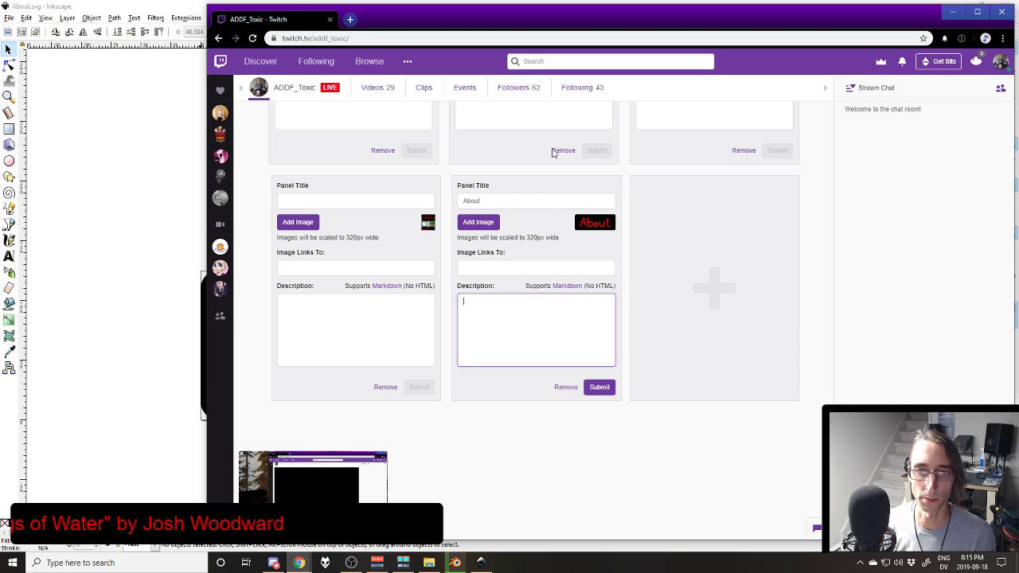
{"action": "double_click", "coordinate": [481, 200]}
Step: Begin the About panel's description with "Hell, my name is", the streamer's first name, and "otherwise known as A-D-D-F_Toxic."
{"action": "left_click", "coordinate": [496, 325]}
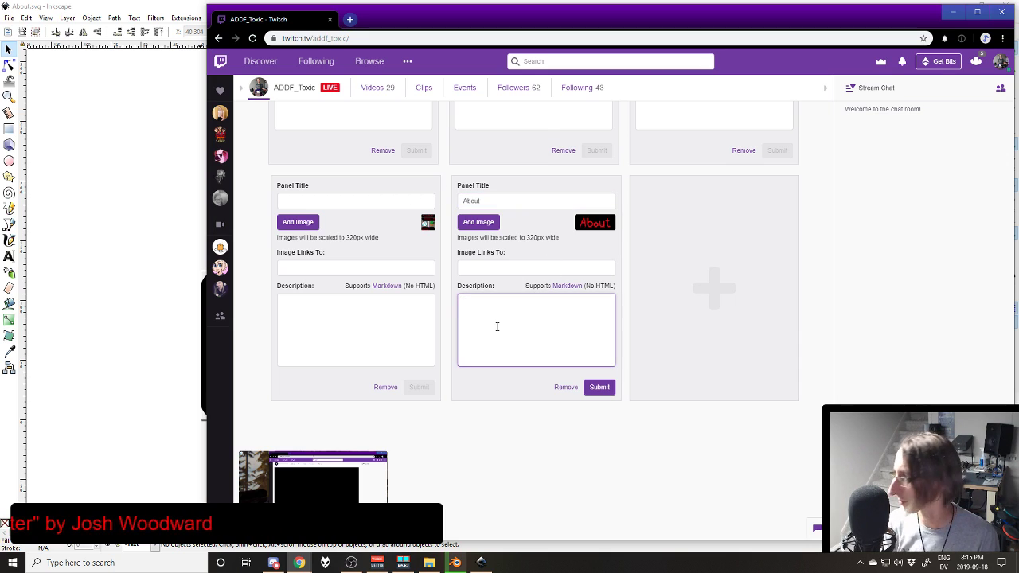
{"action": "type", "text": "Hell, m"}
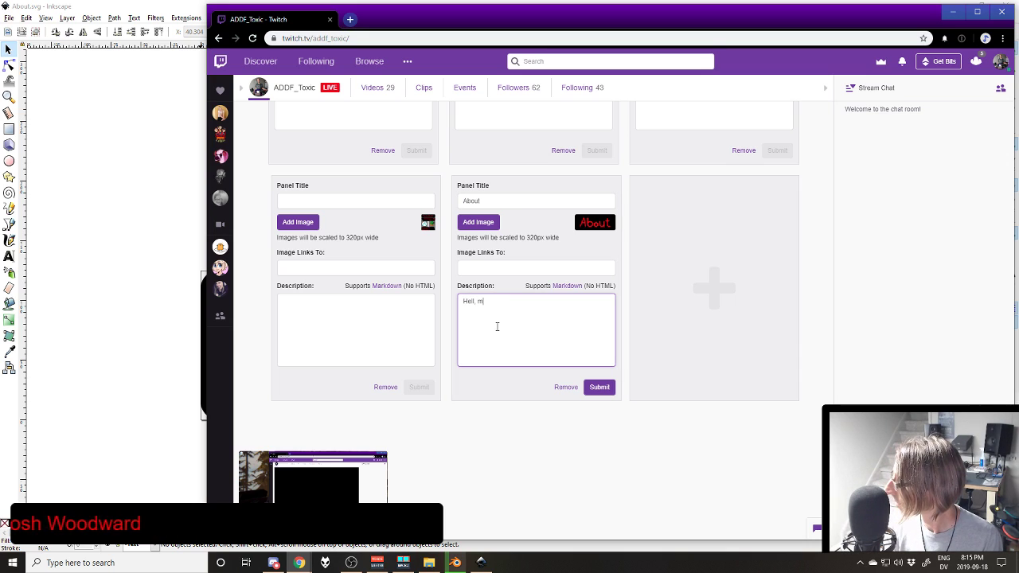
{"action": "type", "text": "y name is Ryan, oth"}
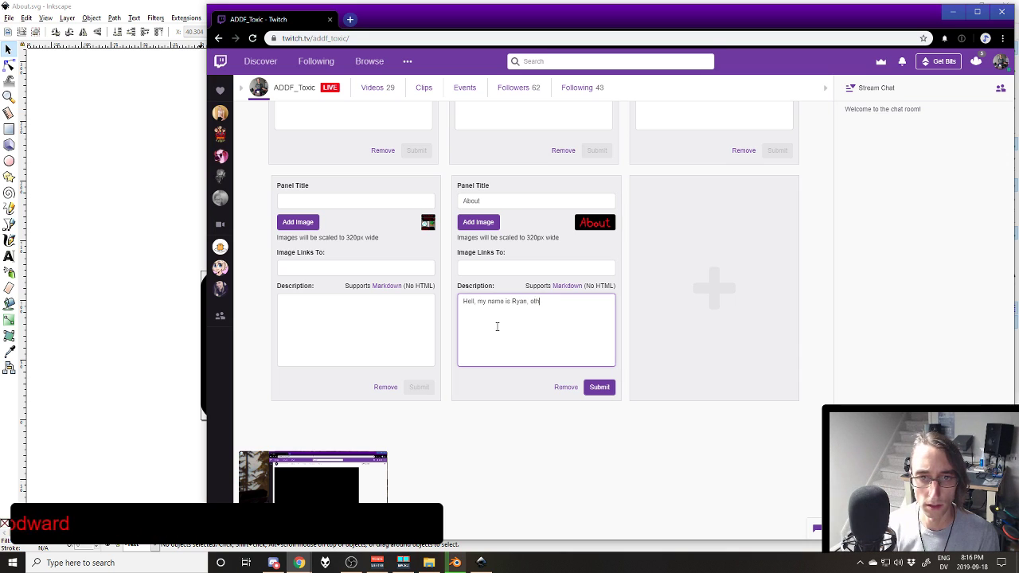
{"action": "type", "text": "erwise known a"}
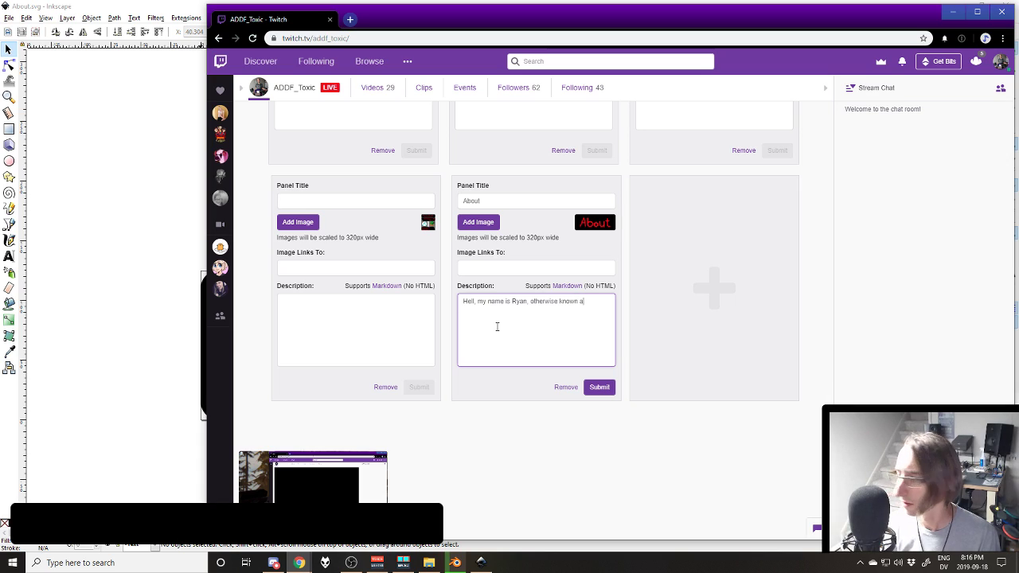
{"action": "type", "text": "s"}
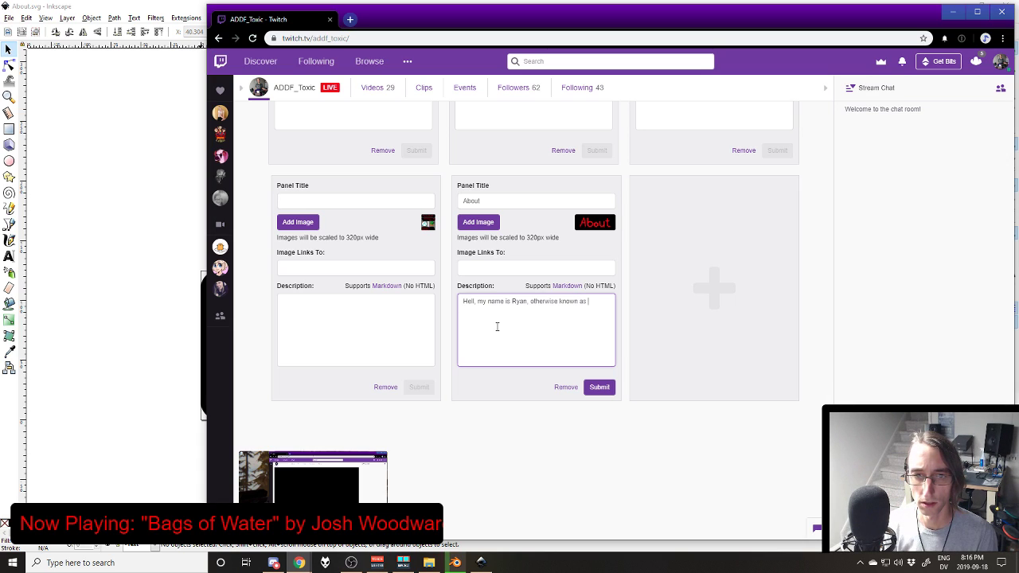
{"action": "type", "text": " A-D-D-F_"}
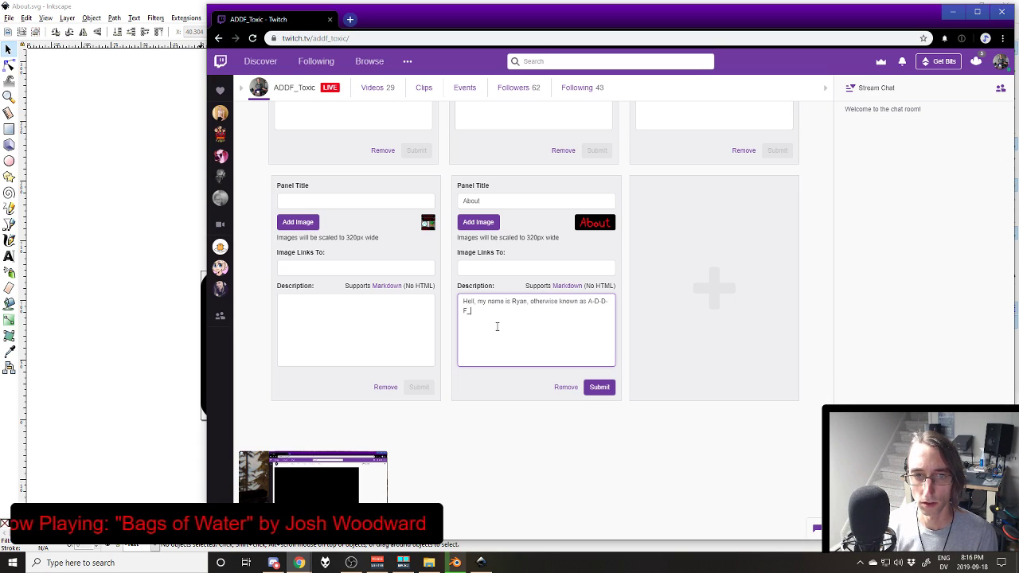
{"action": "type", "text": "Toxic. I was"}
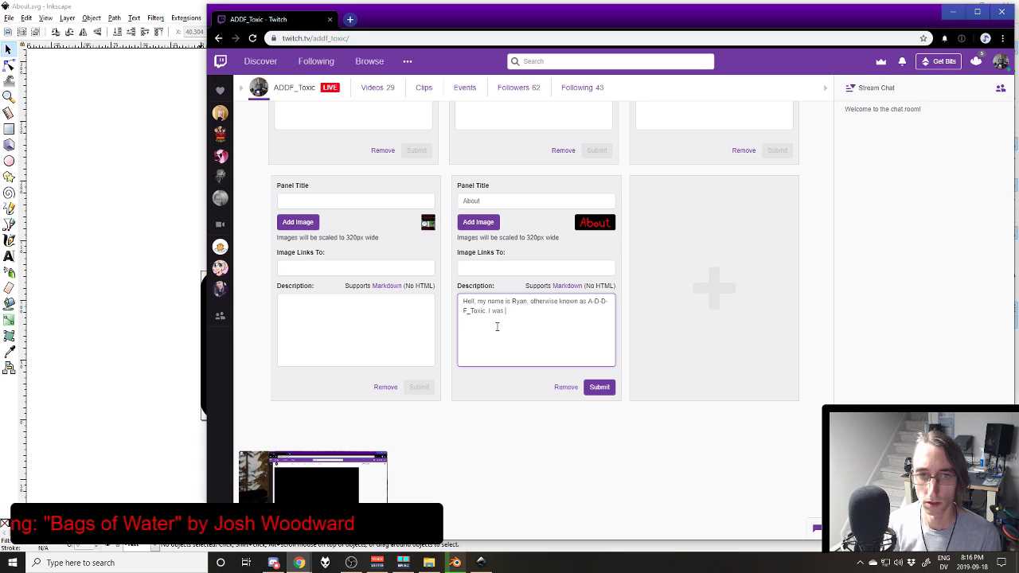
{"action": "type", "text": " born in 1991,"}
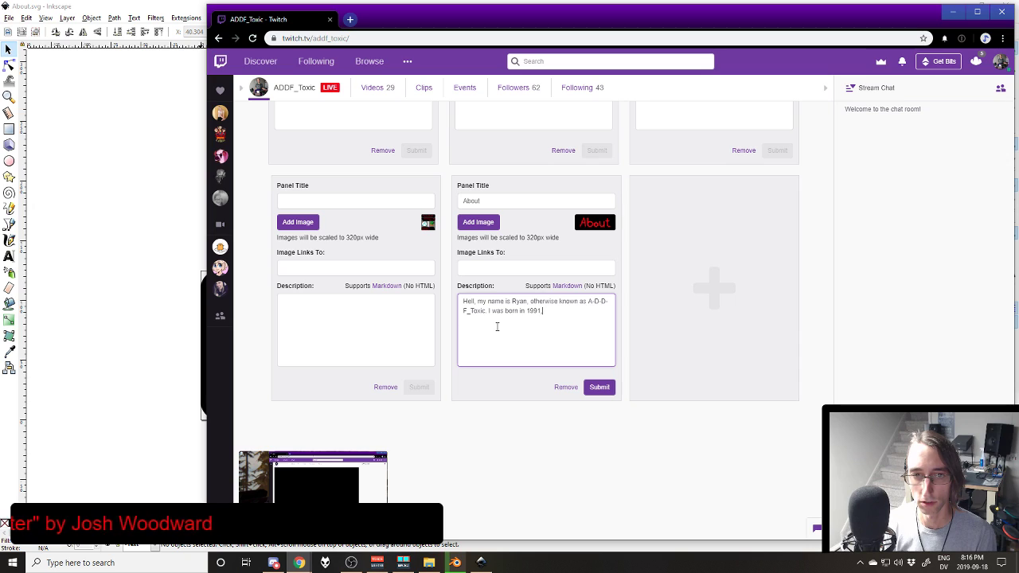
{"action": "key", "text": "ctrl+shift+Left"}
{"action": "key", "text": "ctrl+shift+Left"}
{"action": "key", "text": "ctrl+shift+Left"}
{"action": "key", "text": "ctrl+shift+Left"}
{"action": "key", "text": "BackSpace"}
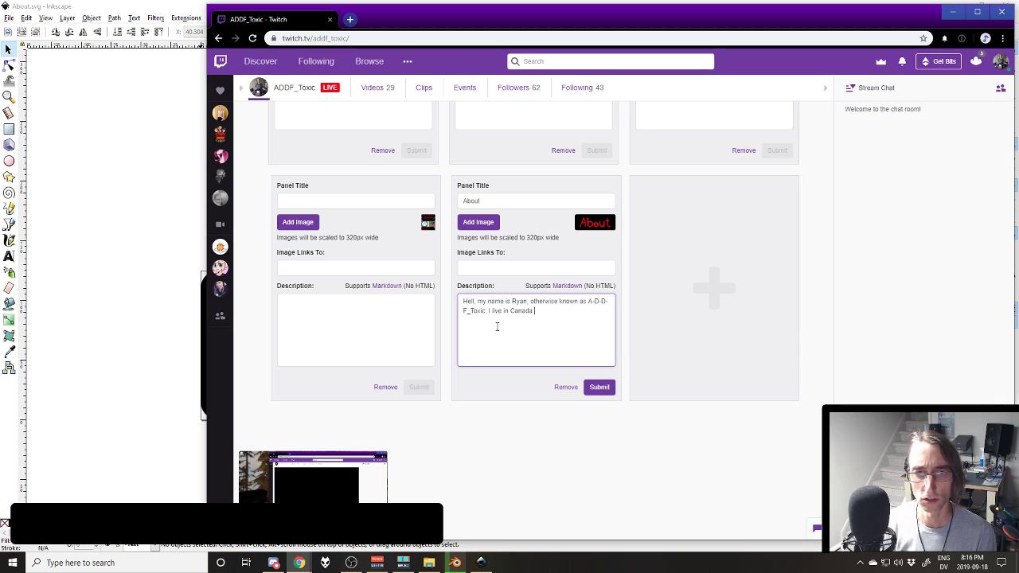
{"action": "type", "text": "."}
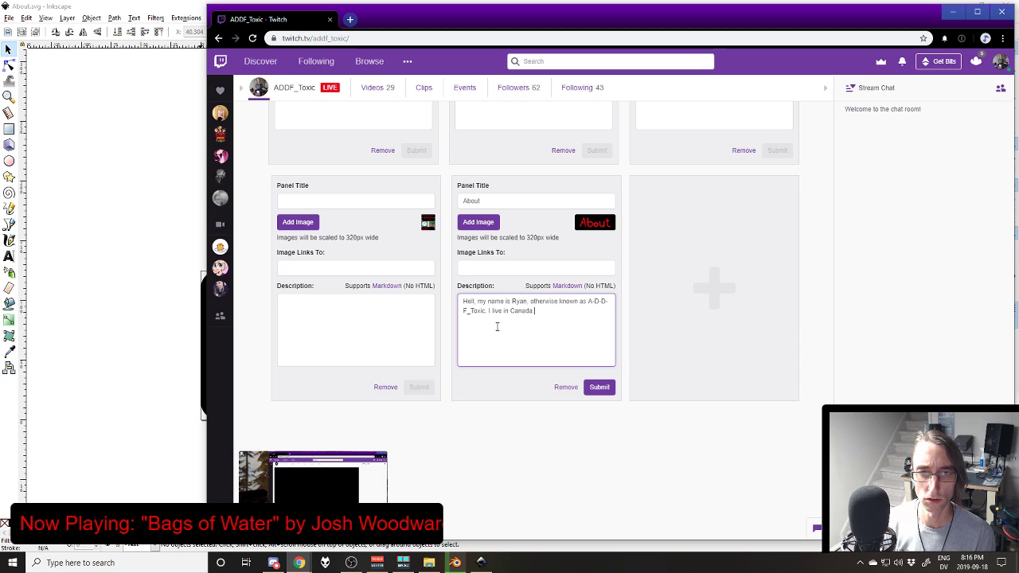
{"action": "key", "text": "ctrl+shift+Left"}
{"action": "key", "text": "ctrl+shift+Left"}
{"action": "key", "text": "ctrl+shift+Left"}
{"action": "key", "text": "ctrl+shift+Left"}
{"action": "key", "text": "BackSpace"}
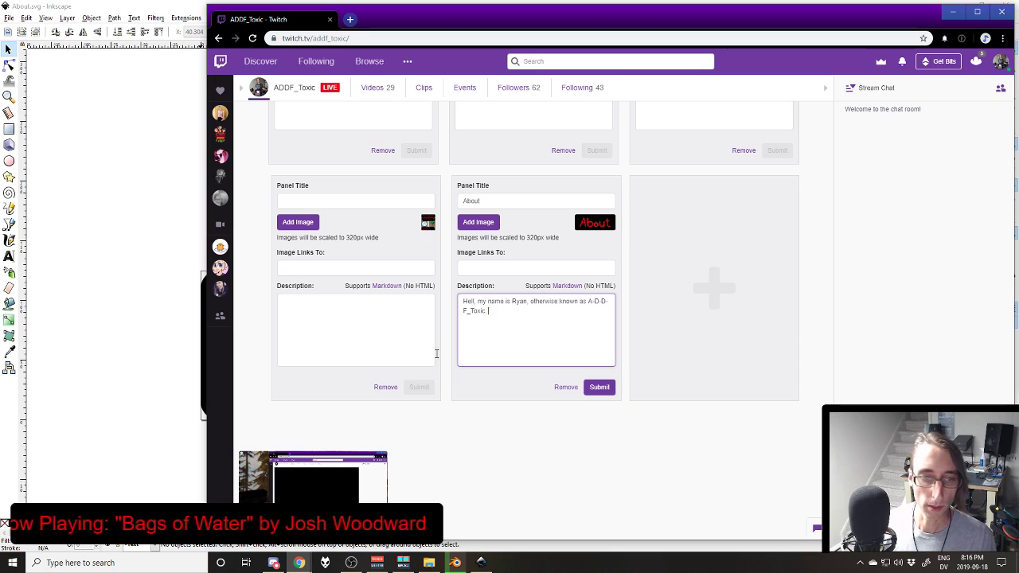
Step: Continue the About panel's description with "I'm a software developer, musician, and sometimes"
{"action": "left_click", "coordinate": [375, 464]}
{"action": "left_click", "coordinate": [531, 416]}
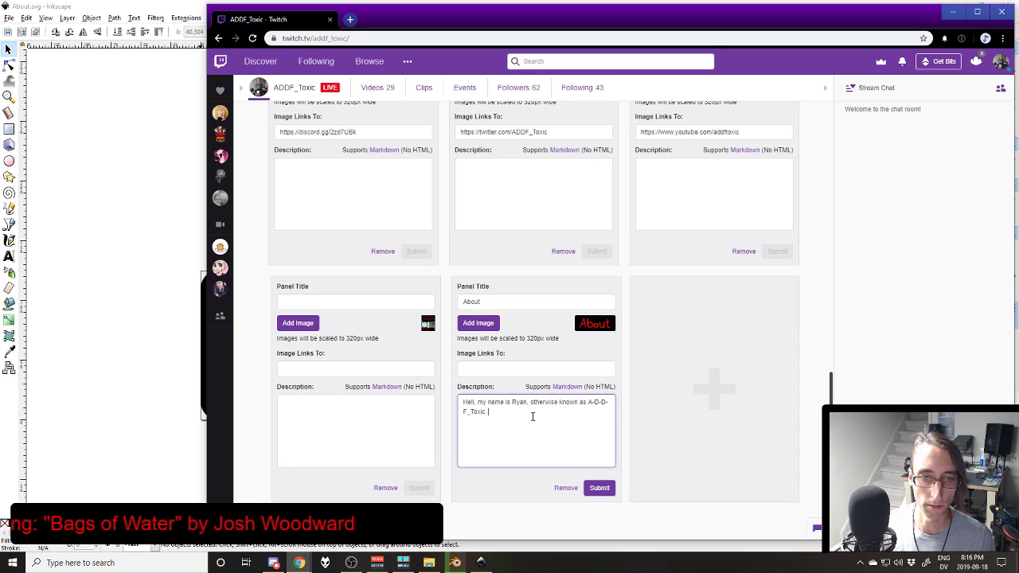
{"action": "type", "text": "I'm a"}
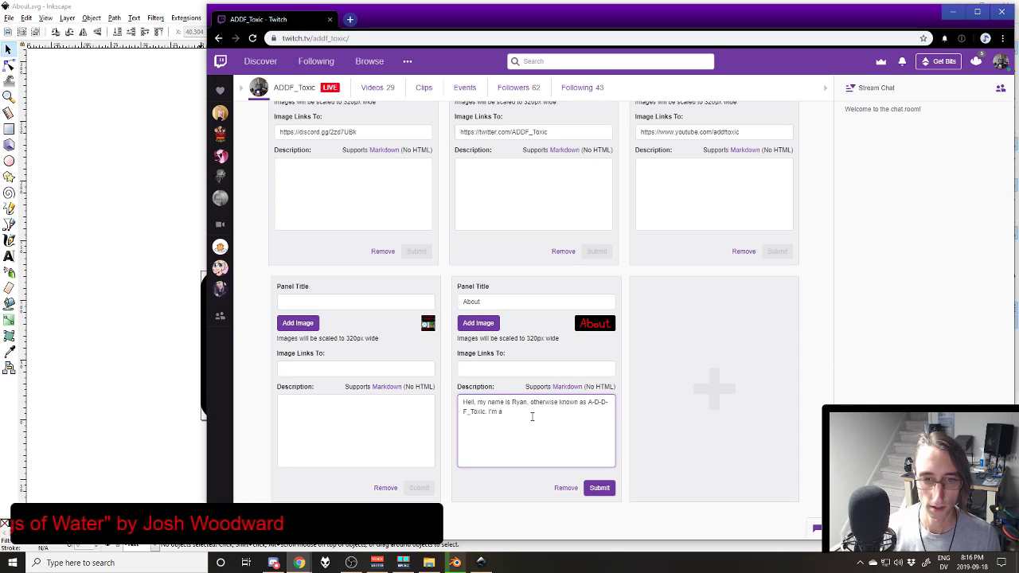
{"action": "type", "text": " software developer, musician, an"}
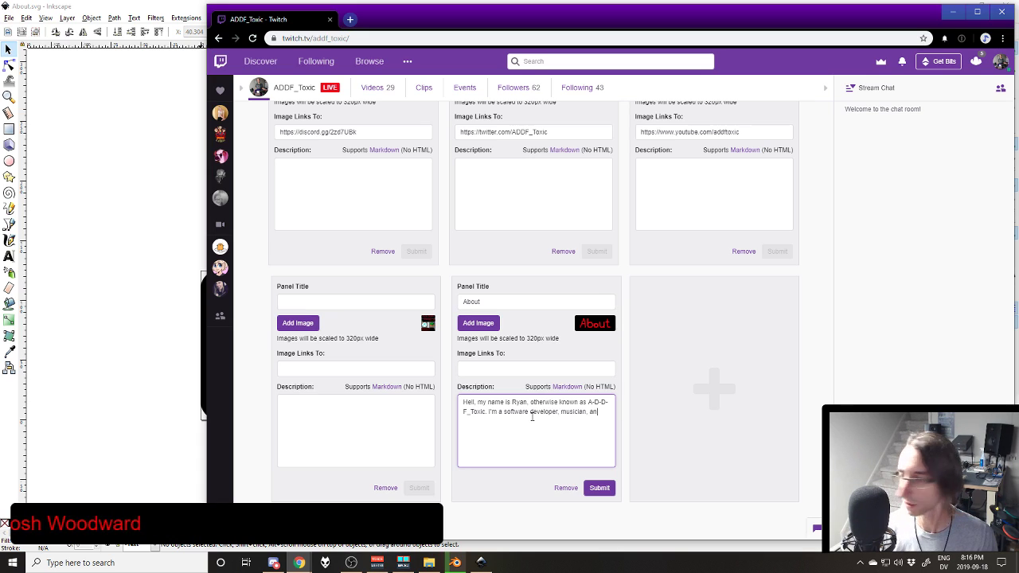
{"action": "type", "text": "d sometimes "}
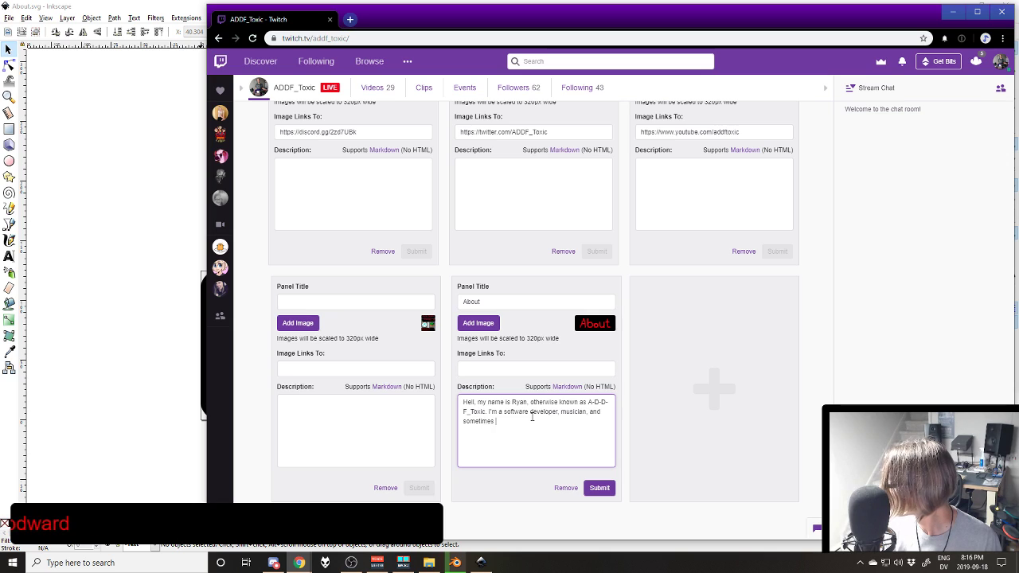
Step: Finish the About panel's description with "make other forms of art." and submit the panel
{"action": "type", "text": "ortis in"}
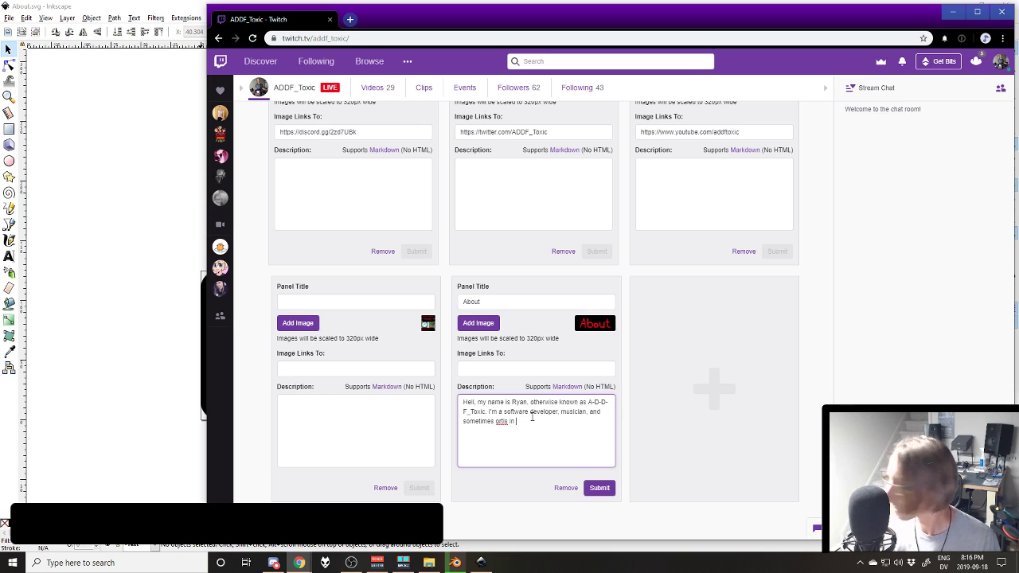
{"action": "key", "text": "BackSpace"}
{"action": "key", "text": "BackSpace"}
{"action": "key", "text": "BackSpace"}
{"action": "key", "text": "BackSpace"}
{"action": "key", "text": "BackSpace"}
{"action": "key", "text": "BackSpace"}
{"action": "key", "text": "BackSpace"}
{"action": "key", "text": "BackSpace"}
{"action": "key", "text": "BackSpace"}
{"action": "type", "text": "artis in other"}
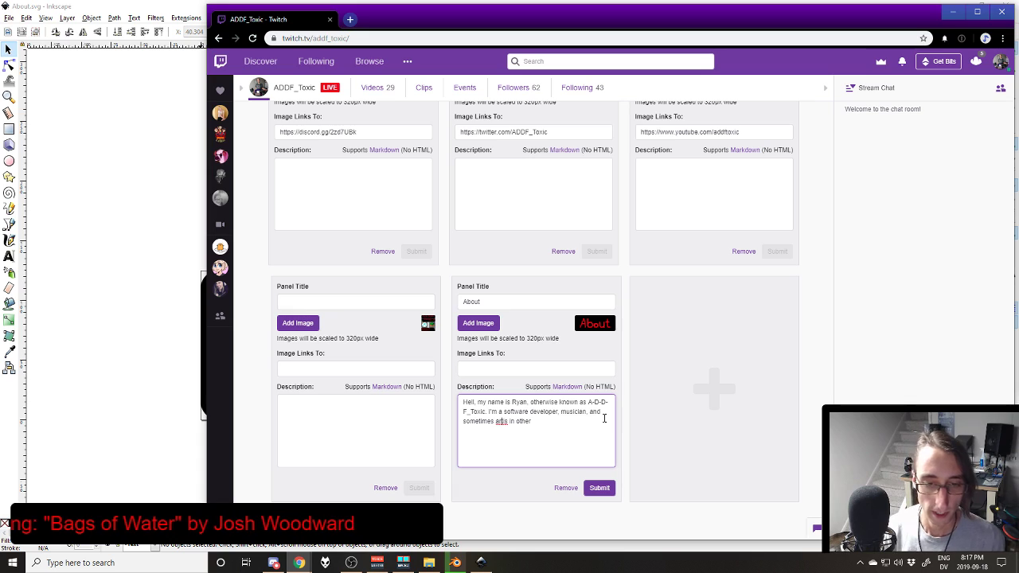
{"action": "type", "text": "t"}
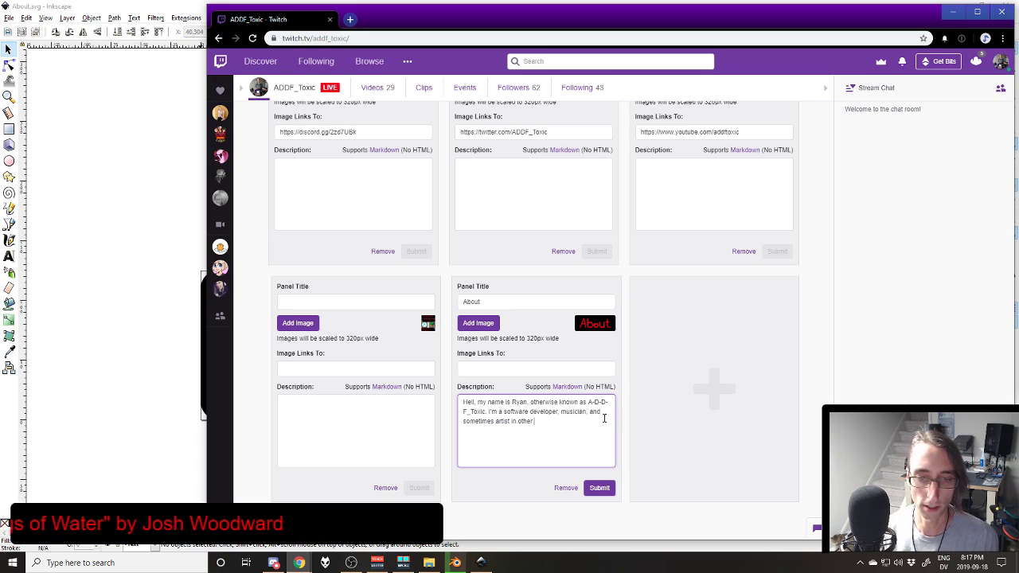
{"action": "type", "text": " in other art"}
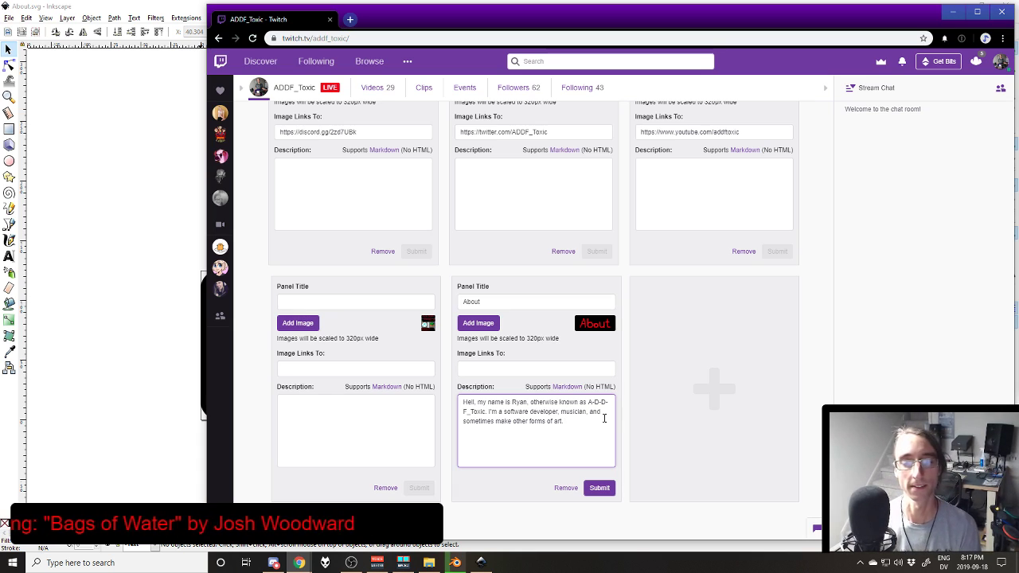
{"action": "left_click", "coordinate": [600, 488]}
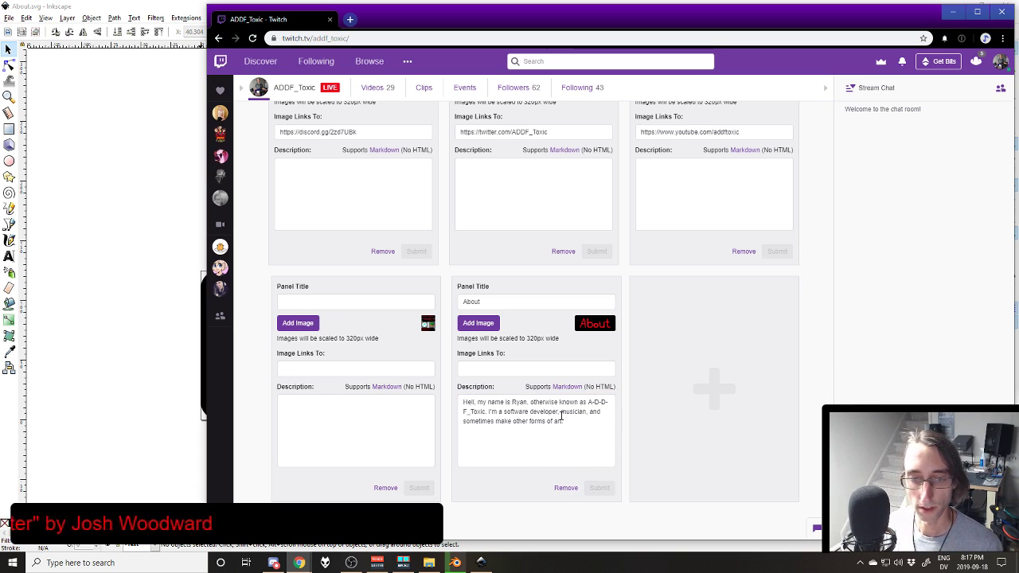
Step: Turn off panel editing and review how the About panel looks on the channel page
{"action": "scroll", "coordinate": [280, 208], "scroll_direction": "up", "scroll_amount": 3}
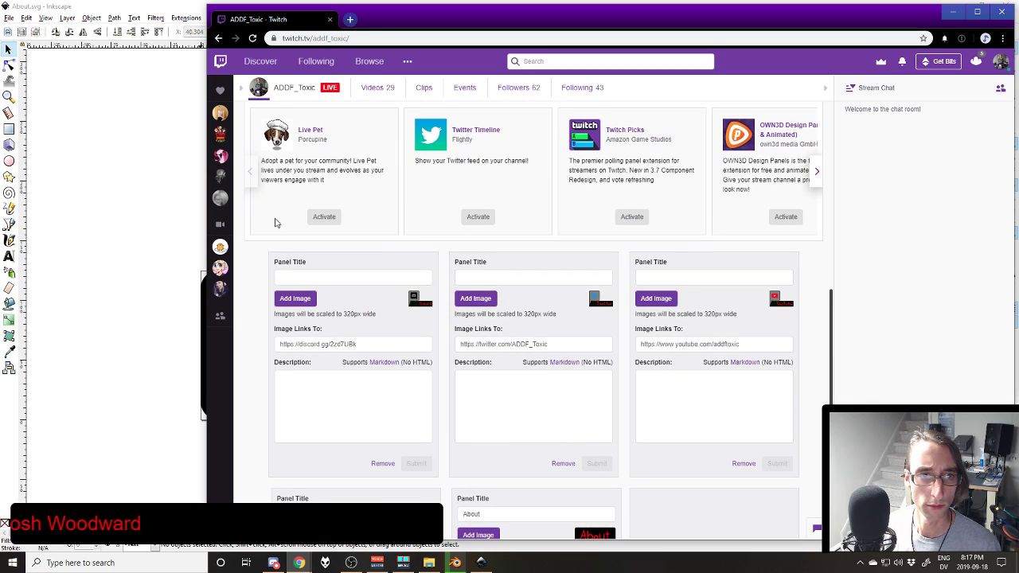
{"action": "scroll", "coordinate": [275, 222], "scroll_direction": "up", "scroll_amount": 2}
{"action": "left_click", "coordinate": [253, 201]}
{"action": "scroll", "coordinate": [695, 302], "scroll_direction": "down", "scroll_amount": 1}
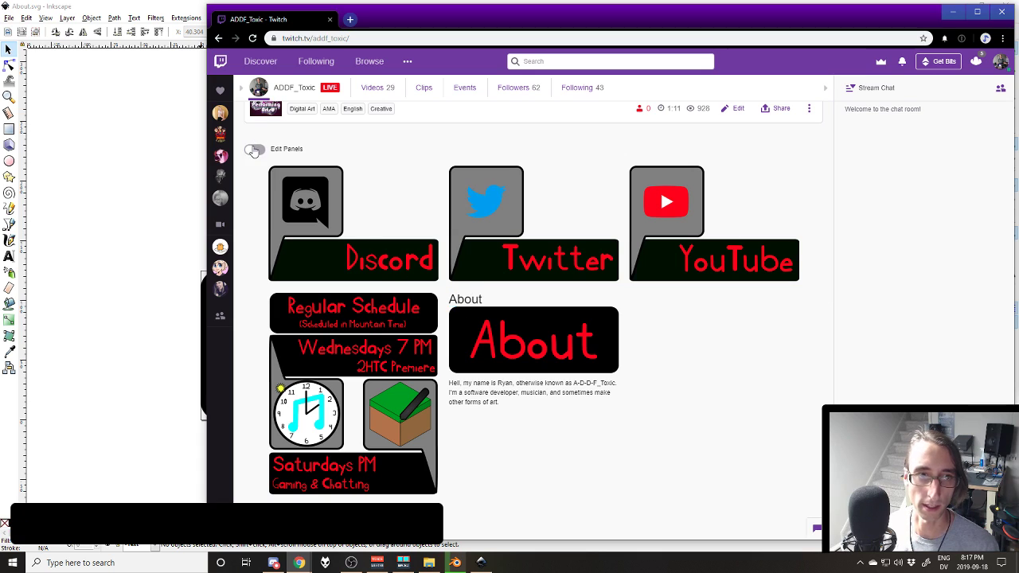
Step: Remove the About panel's title, submit the change, and leave panel editing mode
{"action": "left_click", "coordinate": [253, 151]}
{"action": "scroll", "coordinate": [537, 312], "scroll_direction": "down", "scroll_amount": 6}
{"action": "left_click_drag", "start_coordinate": [497, 304], "coordinate": [299, 285]}
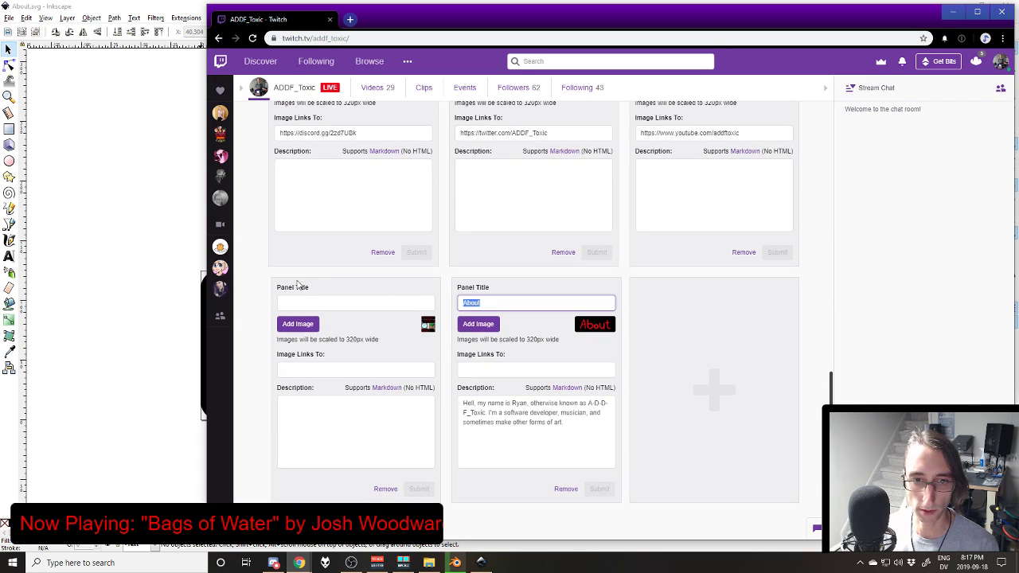
{"action": "left_click", "coordinate": [599, 490]}
{"action": "scroll", "coordinate": [416, 253], "scroll_direction": "up", "scroll_amount": 7}
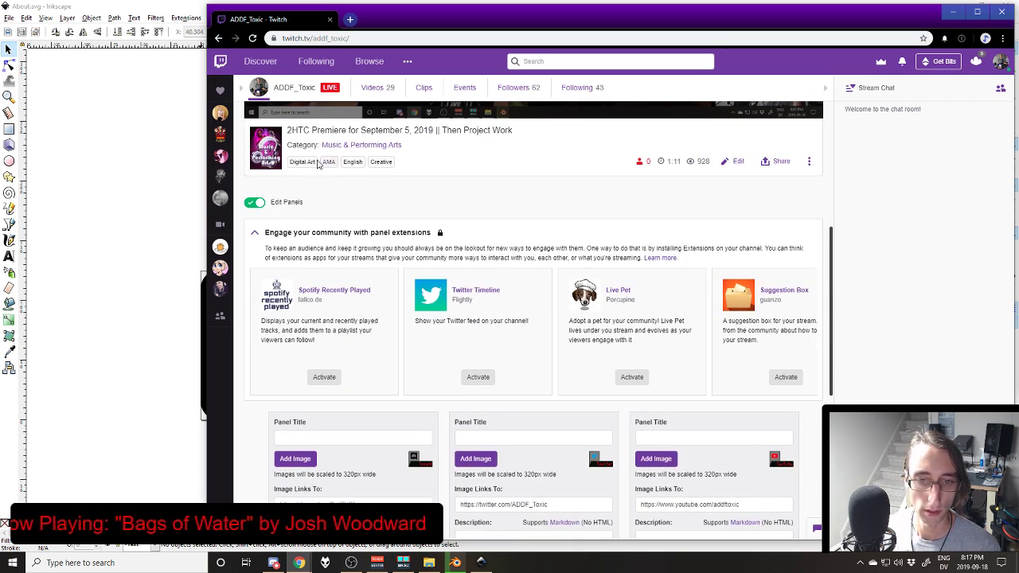
{"action": "left_click", "coordinate": [255, 204]}
{"action": "scroll", "coordinate": [525, 429], "scroll_direction": "down", "scroll_amount": 1}
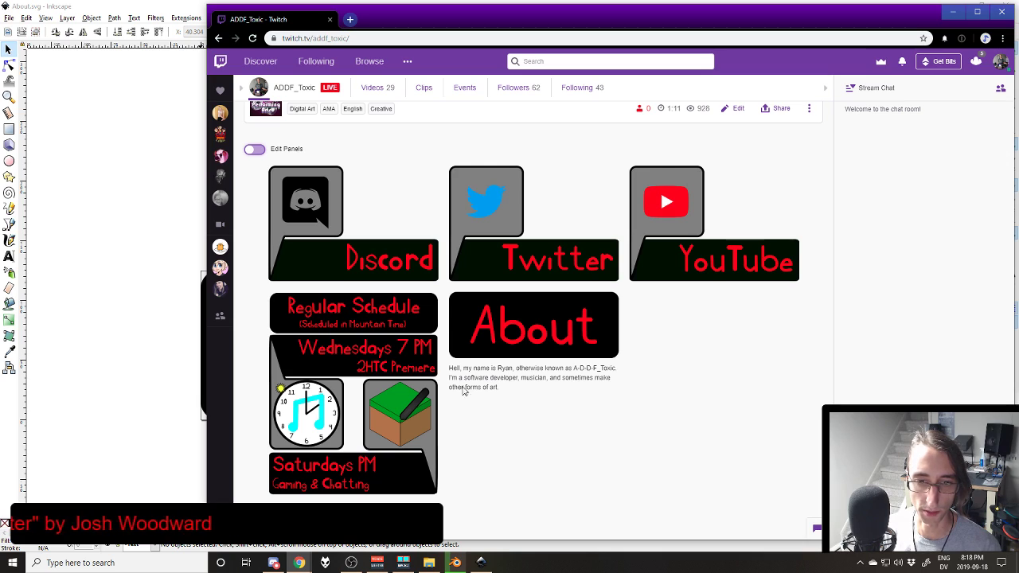
Step: Switch to Inkscape and set the font size of the red "About" text to 56
{"action": "left_click", "coordinate": [485, 562]}
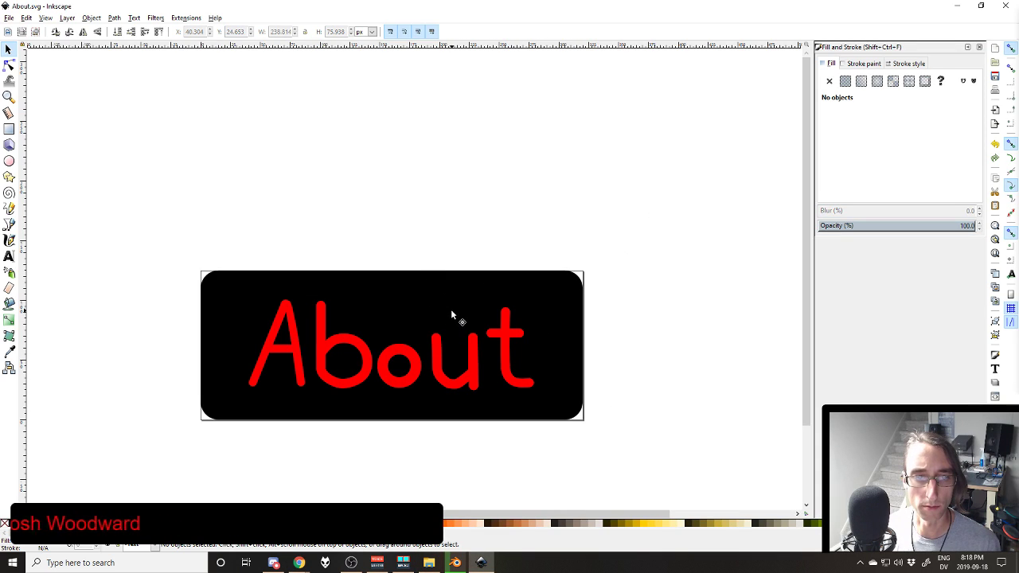
{"action": "left_click", "coordinate": [419, 364]}
{"action": "key", "text": "t"}
{"action": "key", "text": "ctrl+a"}
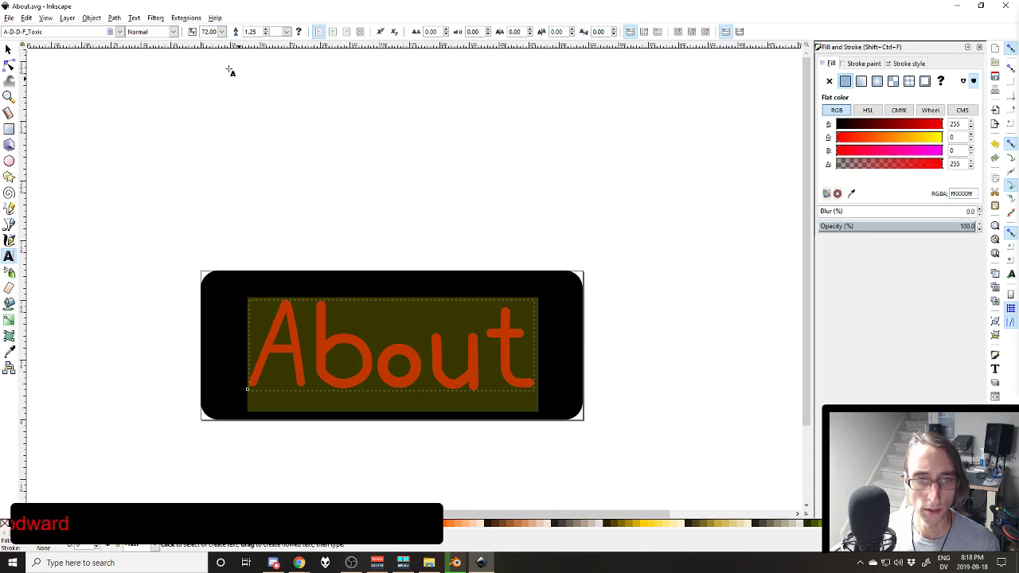
{"action": "left_click", "coordinate": [221, 31]}
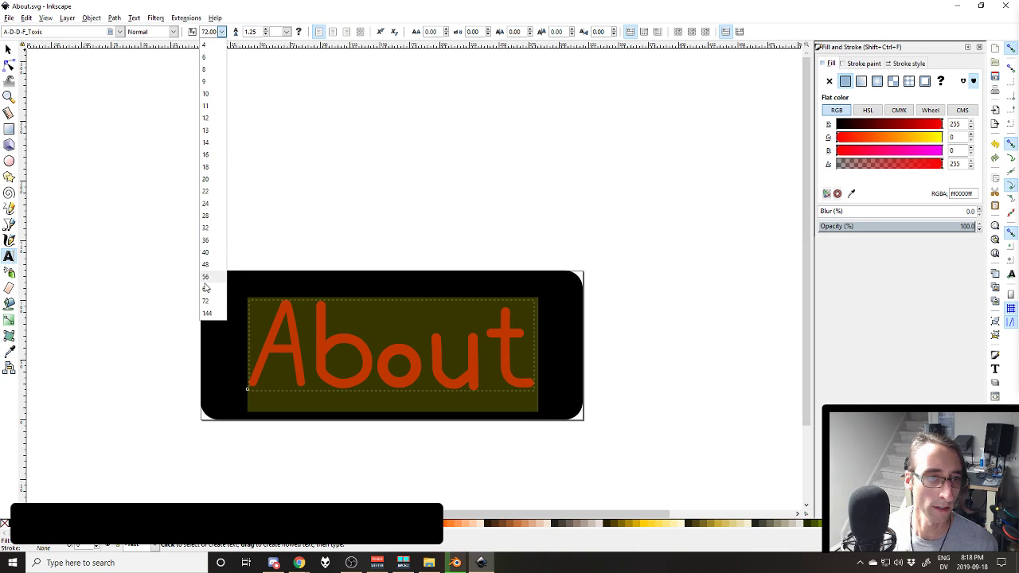
{"action": "left_click", "coordinate": [206, 285]}
{"action": "left_click", "coordinate": [8, 49]}
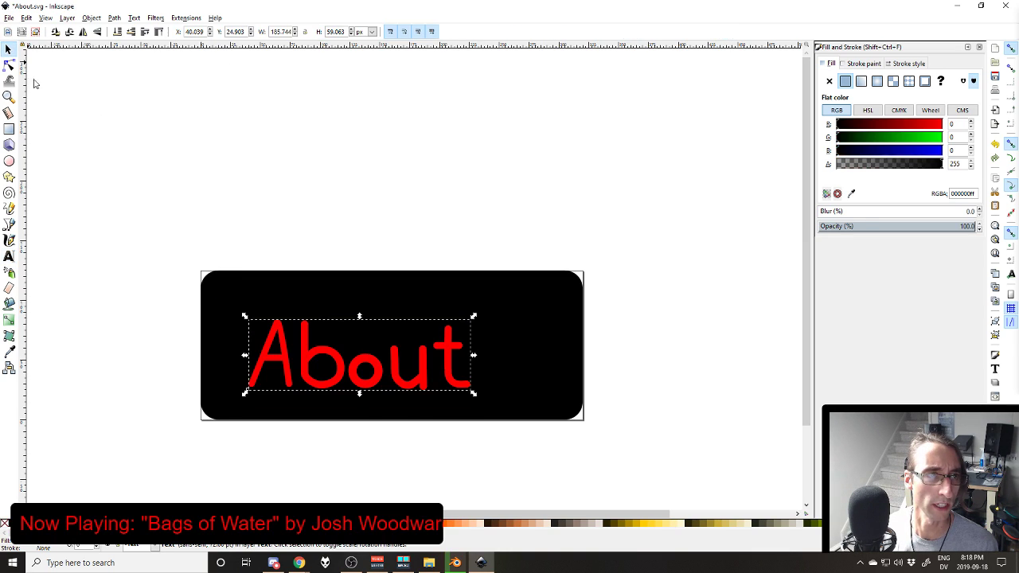
Step: Reposition the "About" text so it sits horizontally centred near the lower edge of the black rounded rectangle
{"action": "left_click_drag", "start_coordinate": [350, 360], "coordinate": [390, 387]}
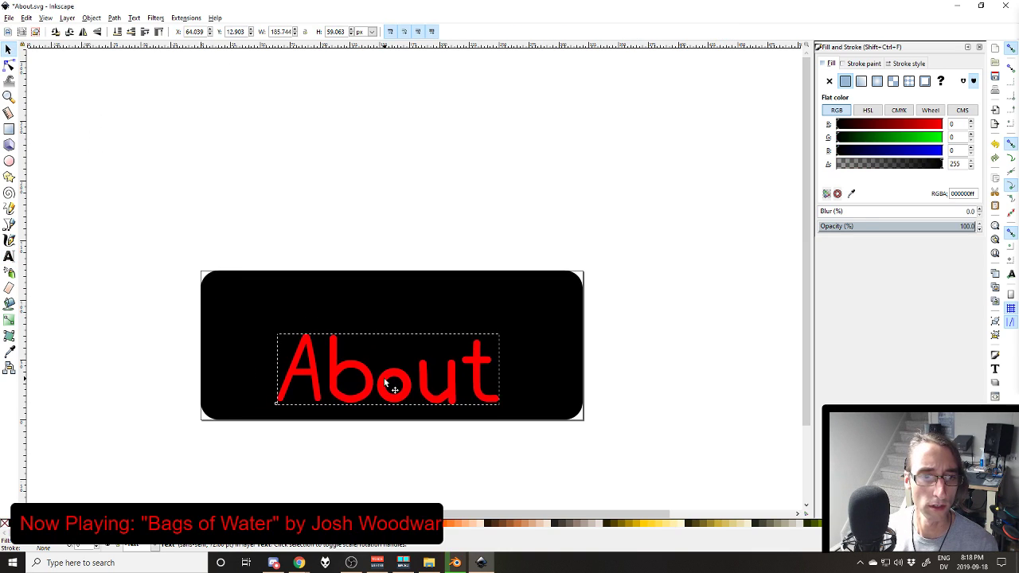
{"action": "left_click", "coordinate": [479, 303]}
{"action": "left_click", "coordinate": [421, 395]}
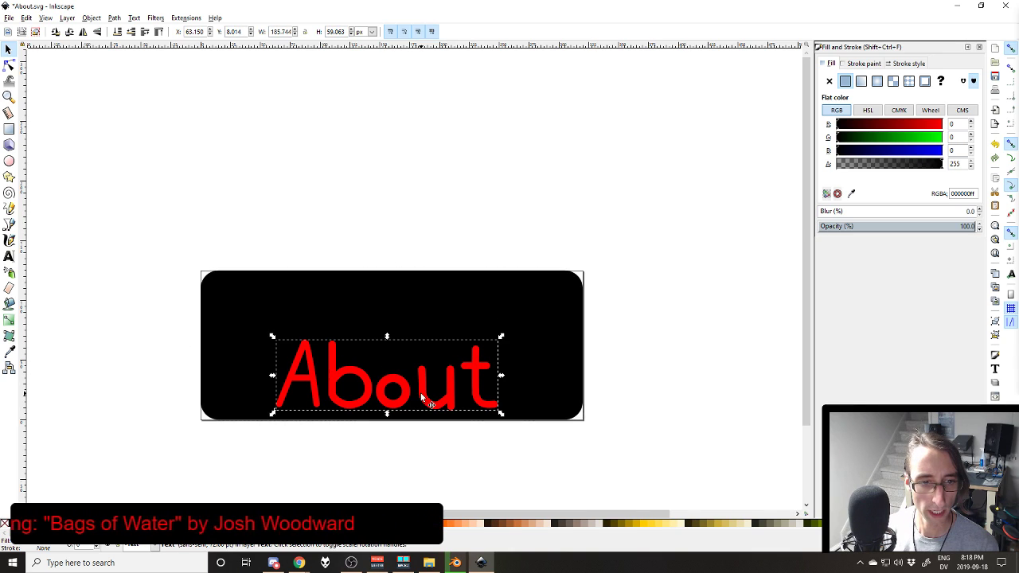
{"action": "key", "text": "Right"}
{"action": "key", "text": "Right"}
Step: Delete the "About" text object from the black rounded rectangle
{"action": "double_click", "coordinate": [408, 388]}
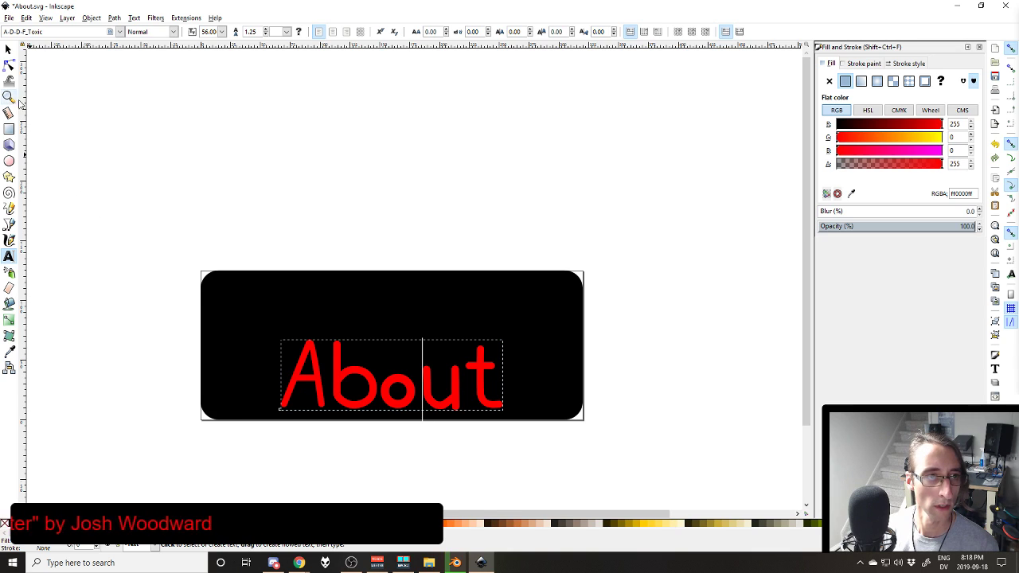
{"action": "left_click", "coordinate": [9, 49]}
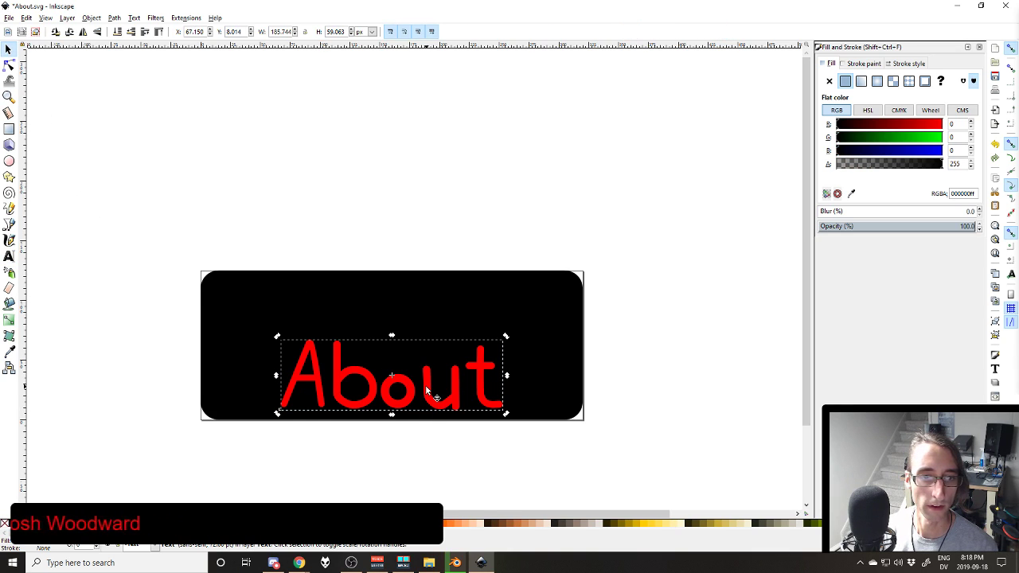
{"action": "key", "text": "Delete"}
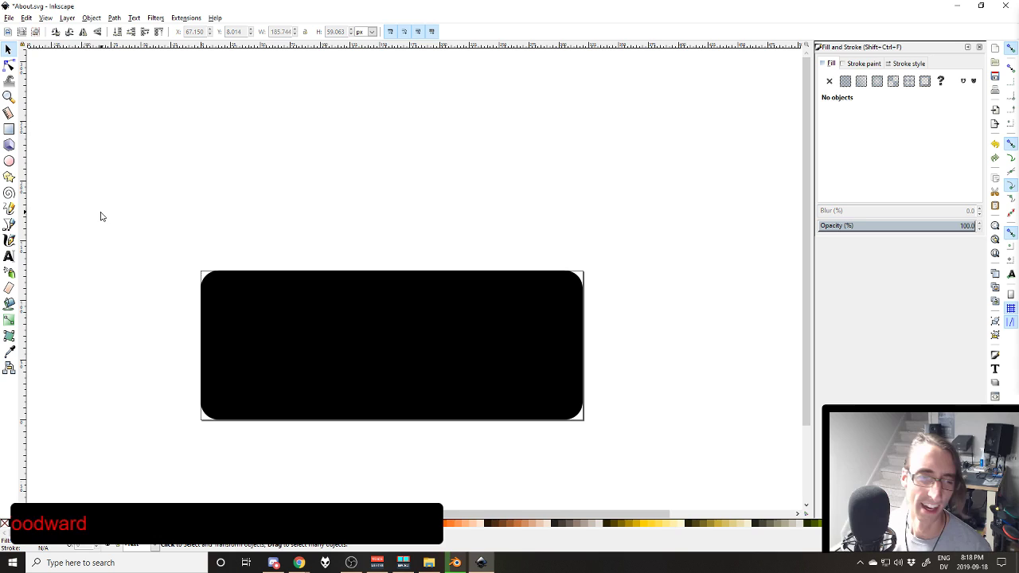
Step: Try to create a flowed text frame spanning the full width of the black rectangle's lower half
{"action": "left_click", "coordinate": [9, 256]}
{"action": "left_click_drag", "start_coordinate": [206, 347], "coordinate": [580, 424]}
{"action": "left_click", "coordinate": [9, 49]}
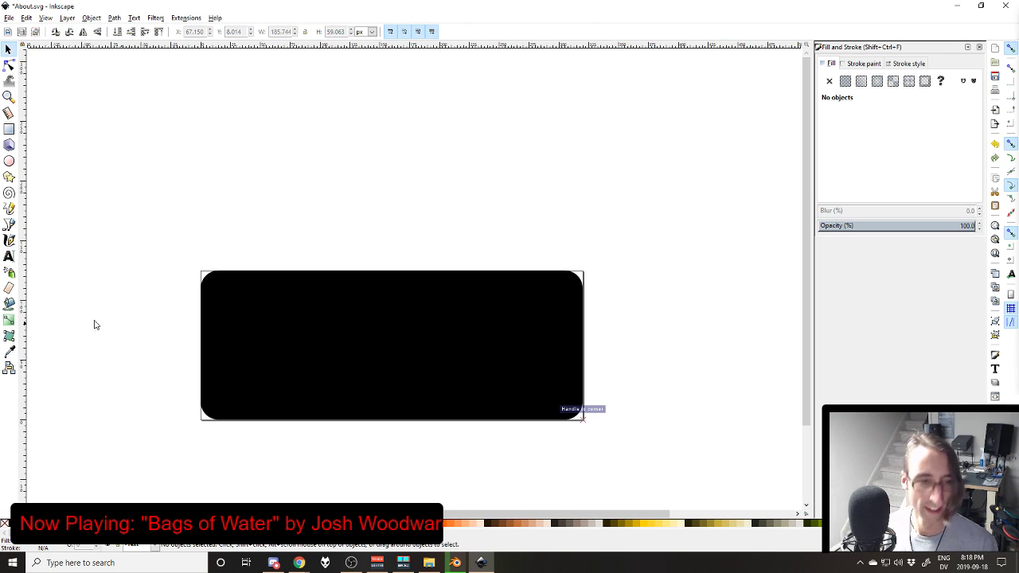
{"action": "left_click", "coordinate": [10, 257]}
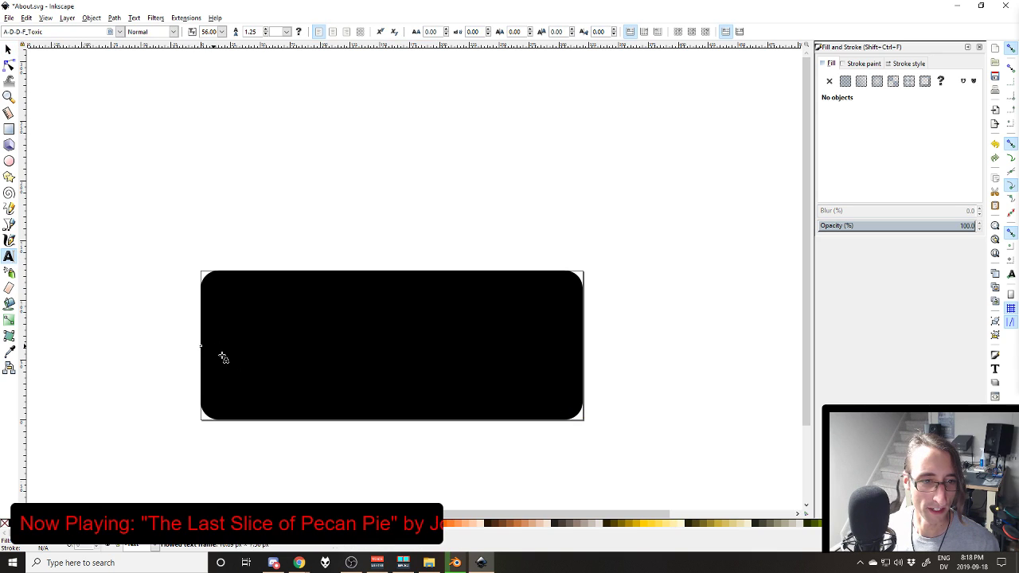
{"action": "left_click_drag", "start_coordinate": [200, 344], "coordinate": [587, 424]}
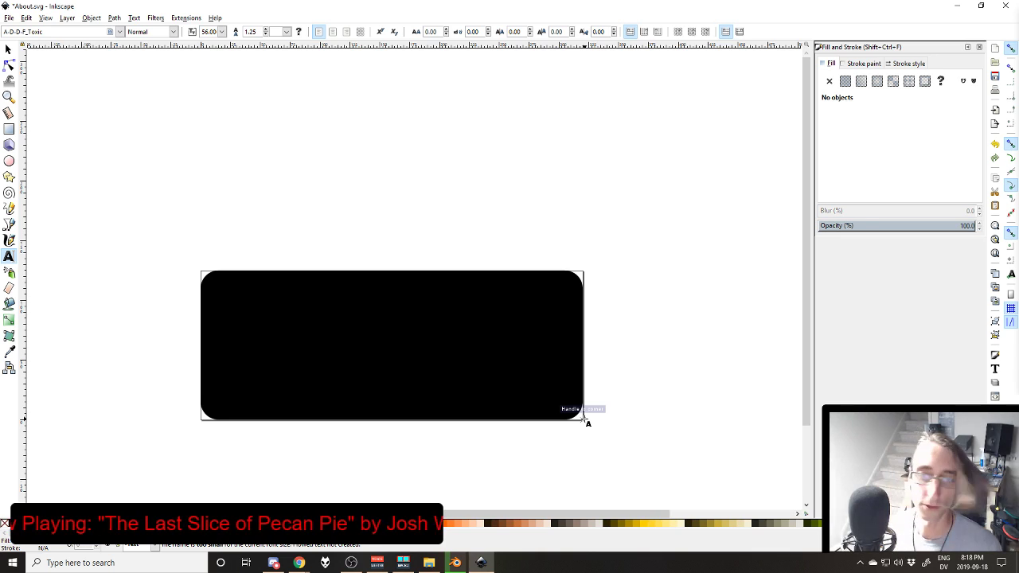
{"action": "key", "text": "b"}
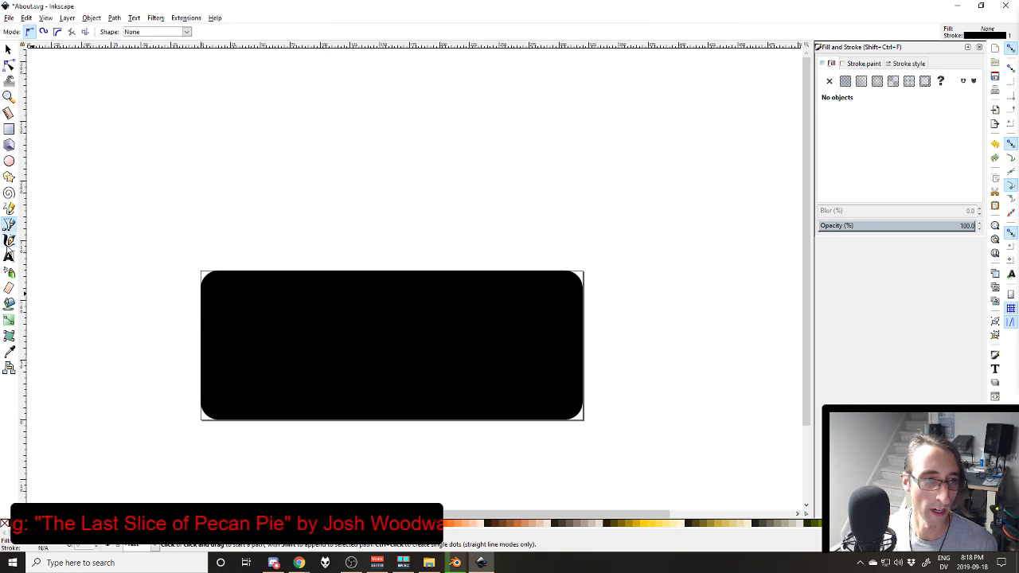
{"action": "left_click", "coordinate": [9, 255]}
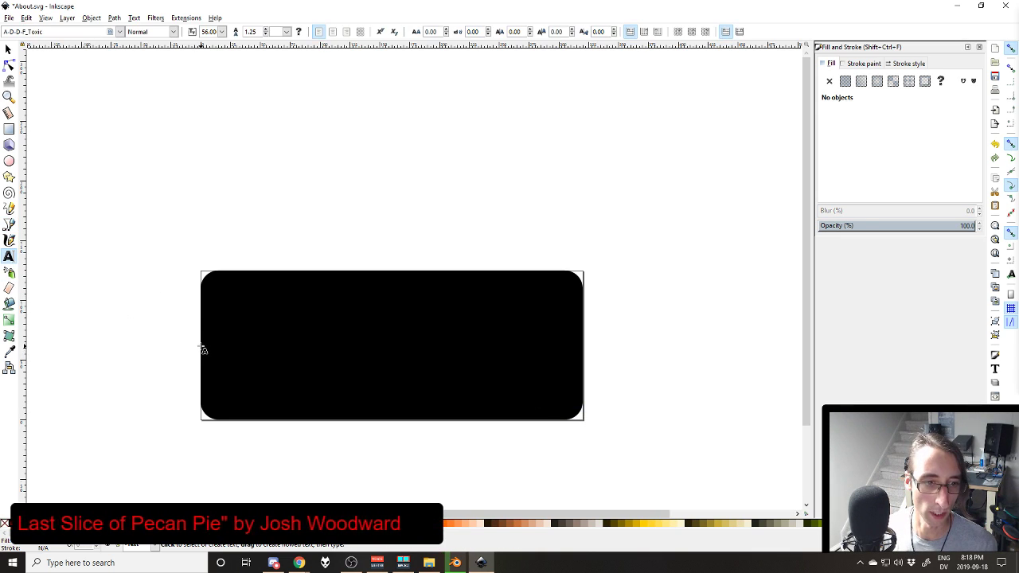
{"action": "mouse_move", "coordinate": [201, 347]}
{"action": "left_mouse_down"}
{"action": "mouse_move", "coordinate": [559, 428]}
{"action": "mouse_move", "coordinate": [584, 420]}
{"action": "left_mouse_up"}
{"action": "key", "text": "shift+F3"}
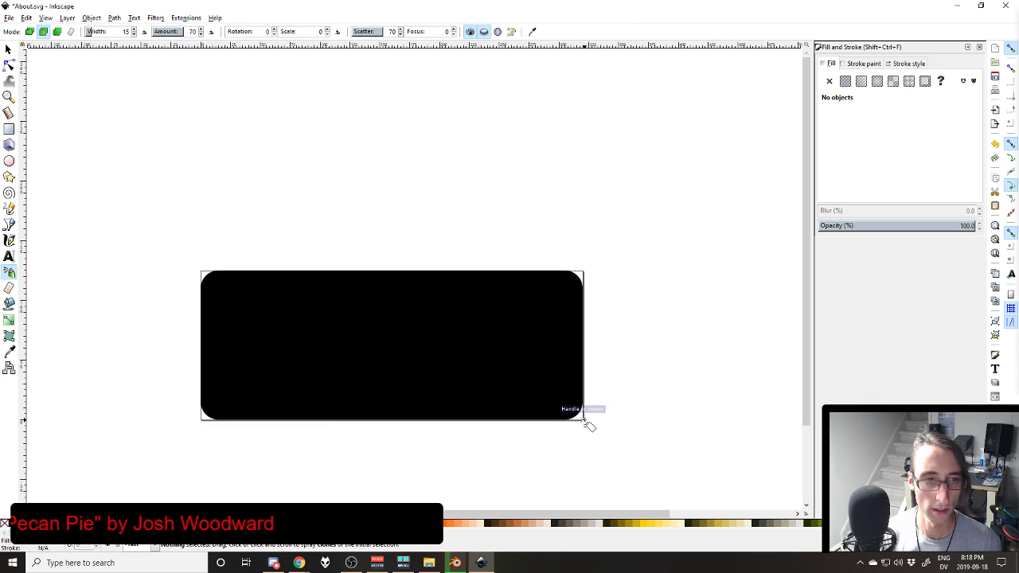
{"action": "left_click", "coordinate": [10, 256]}
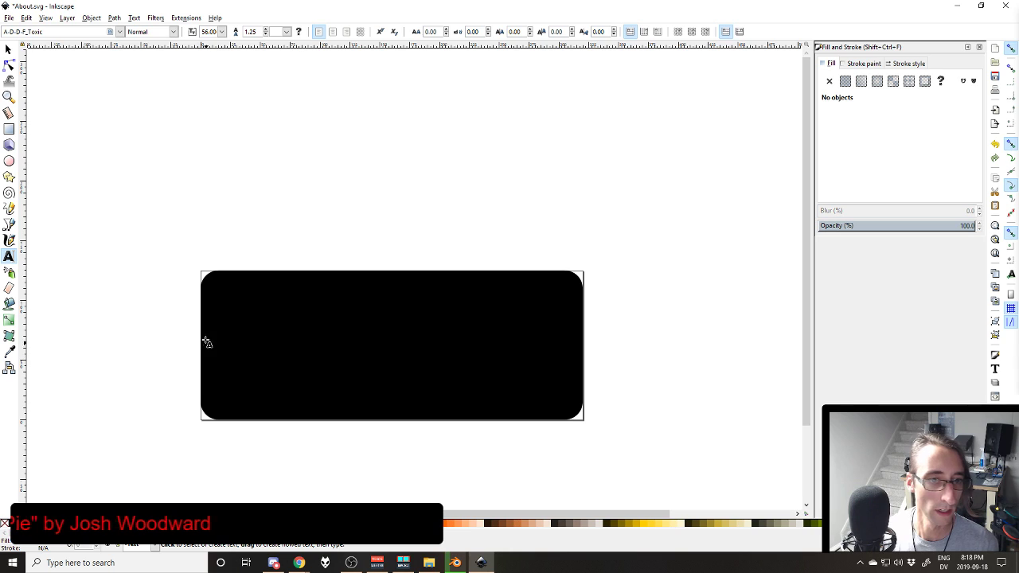
{"action": "left_click_drag", "start_coordinate": [203, 342], "coordinate": [586, 423]}
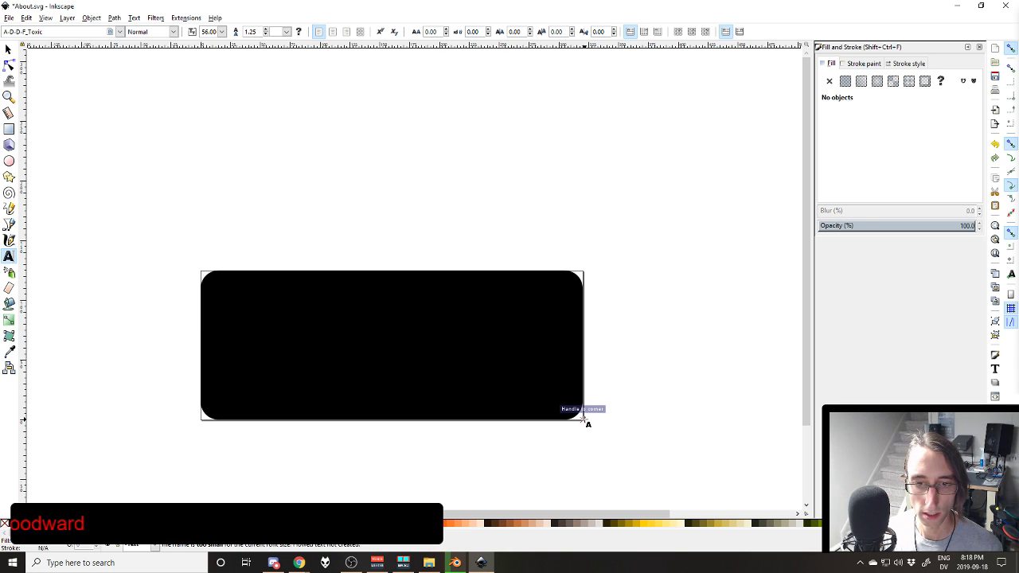
{"action": "key", "text": "shift+F7"}
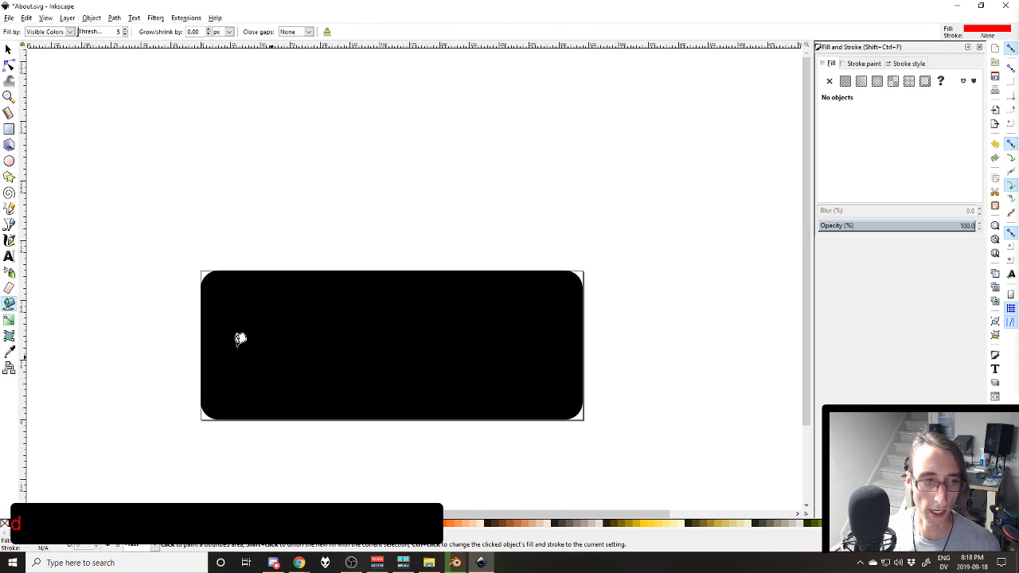
Step: Try to create a text frame in the blank canvas area above the black rectangle
{"action": "left_click", "coordinate": [9, 255]}
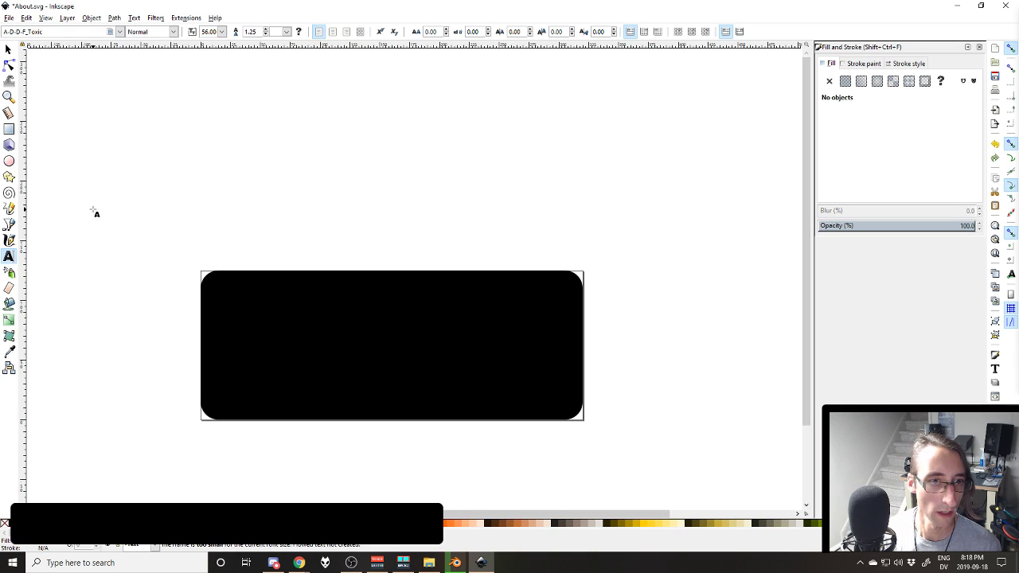
{"action": "left_click_drag", "start_coordinate": [273, 215], "coordinate": [266, 214]}
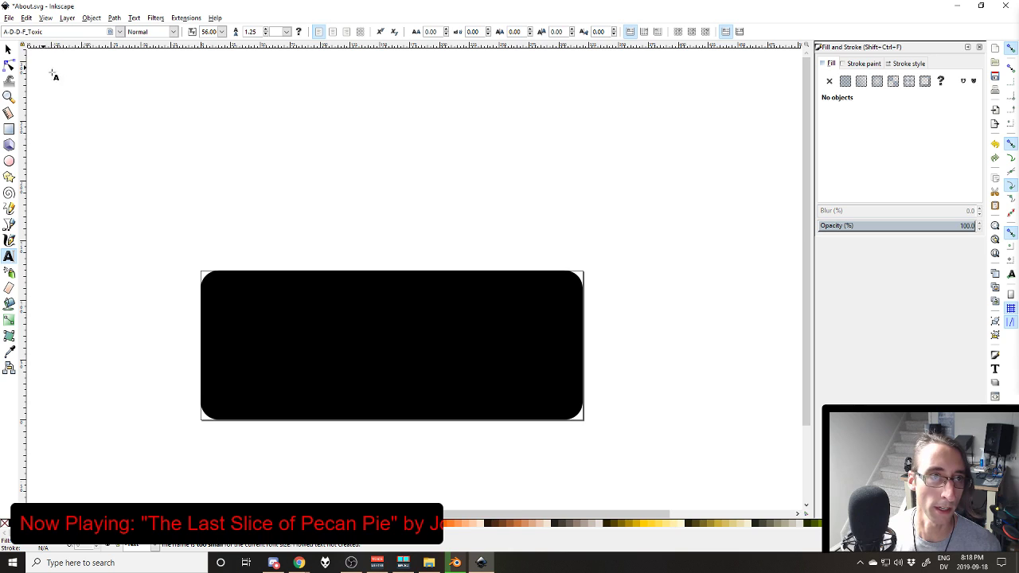
{"action": "left_click_drag", "start_coordinate": [555, 237], "coordinate": [557, 237]}
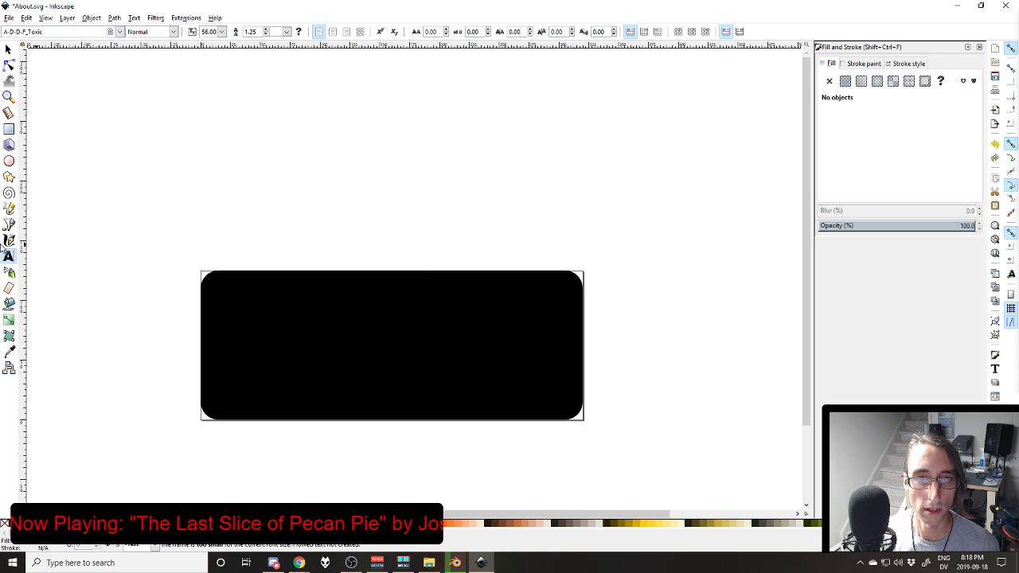
Step: Try again to draw a smaller text frame just above the left half of the black rectangle
{"action": "left_click", "coordinate": [9, 241]}
{"action": "left_click", "coordinate": [9, 255]}
{"action": "left_click_drag", "start_coordinate": [193, 137], "coordinate": [420, 228]}
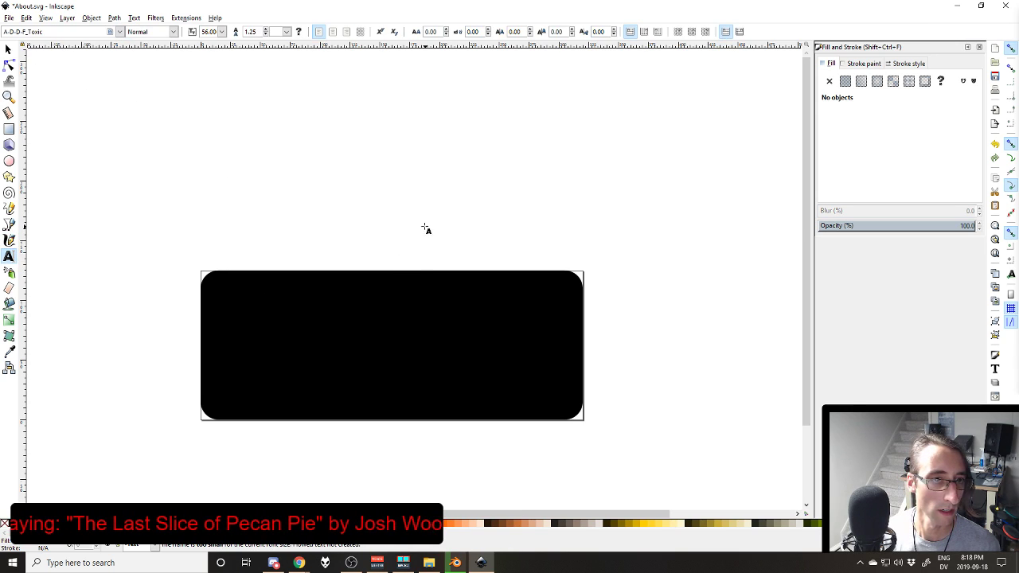
{"action": "left_click", "coordinate": [175, 190]}
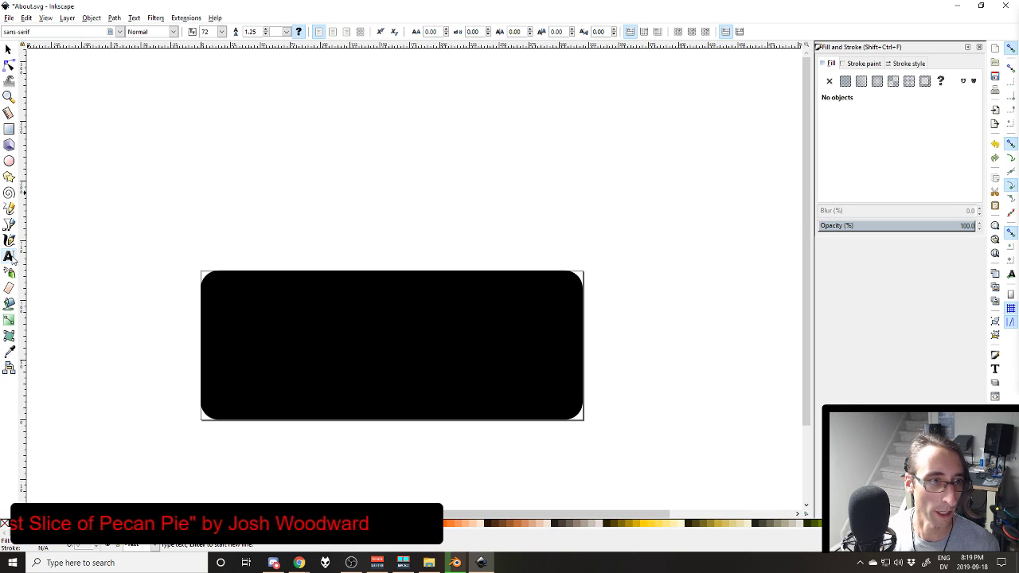
Step: Draw a large text frame spanning most of the canvas and overlapping the black rectangle, and enter "Aboot" in it
{"action": "mouse_move", "coordinate": [57, 61]}
{"action": "left_mouse_down"}
{"action": "mouse_move", "coordinate": [538, 327]}
{"action": "mouse_move", "coordinate": [676, 390]}
{"action": "left_mouse_up"}
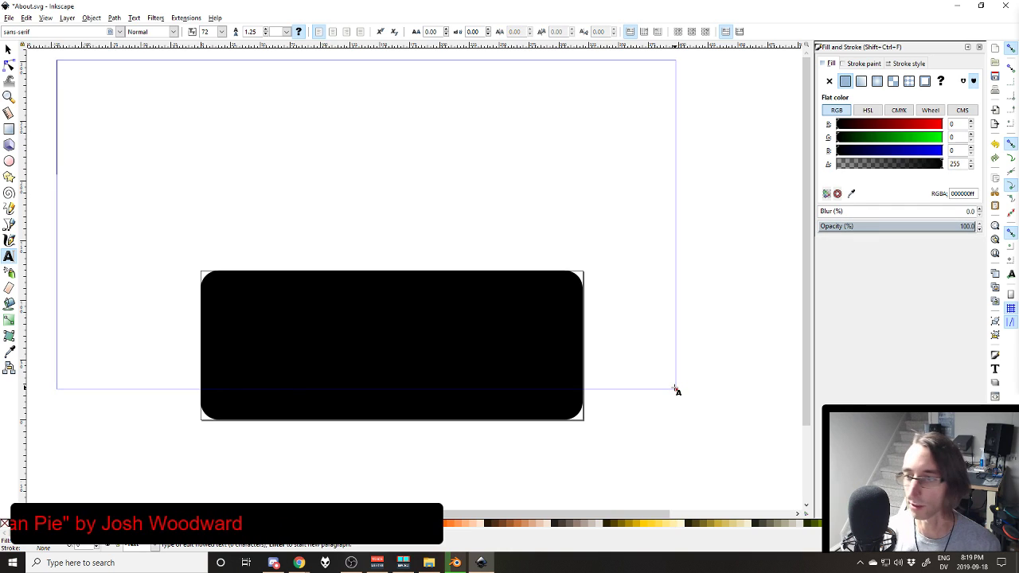
{"action": "type", "text": "Aboota"}
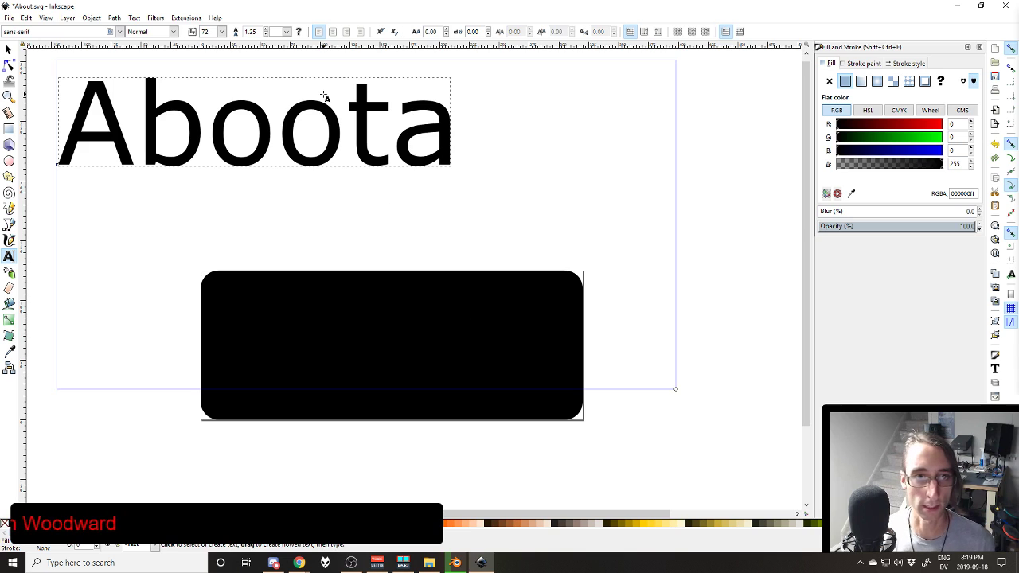
{"action": "key", "text": "BackSpace"}
Step: Format the "Aboot" text in the A-D-D-F_Toxic font at size 40 with a pure red fill (ff0000)
{"action": "key", "text": "ctrl+a"}
{"action": "left_click", "coordinate": [117, 31]}
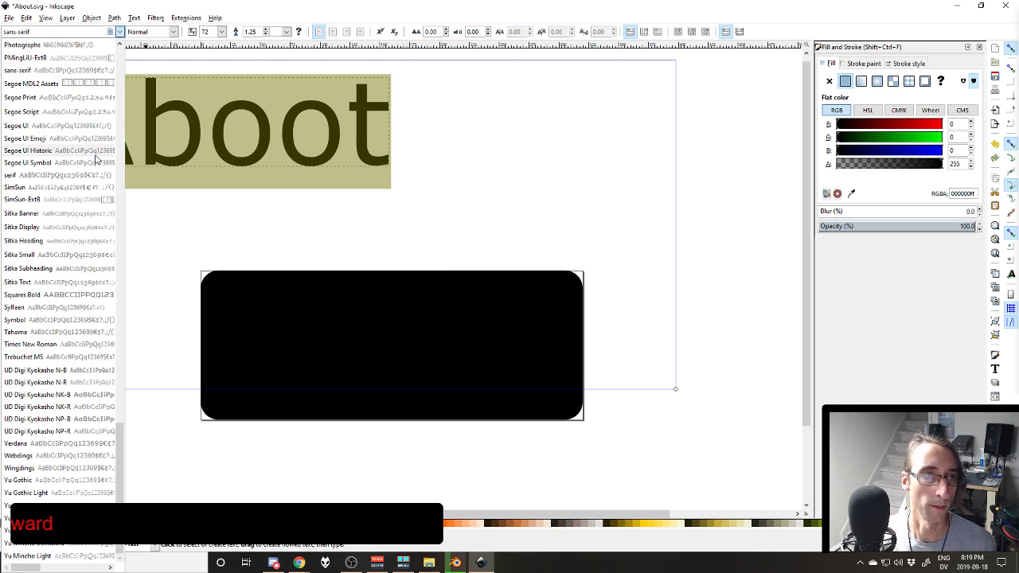
{"action": "scroll", "coordinate": [72, 75], "scroll_direction": "up", "scroll_amount": 20}
{"action": "scroll", "coordinate": [72, 76], "scroll_direction": "up", "scroll_amount": 10}
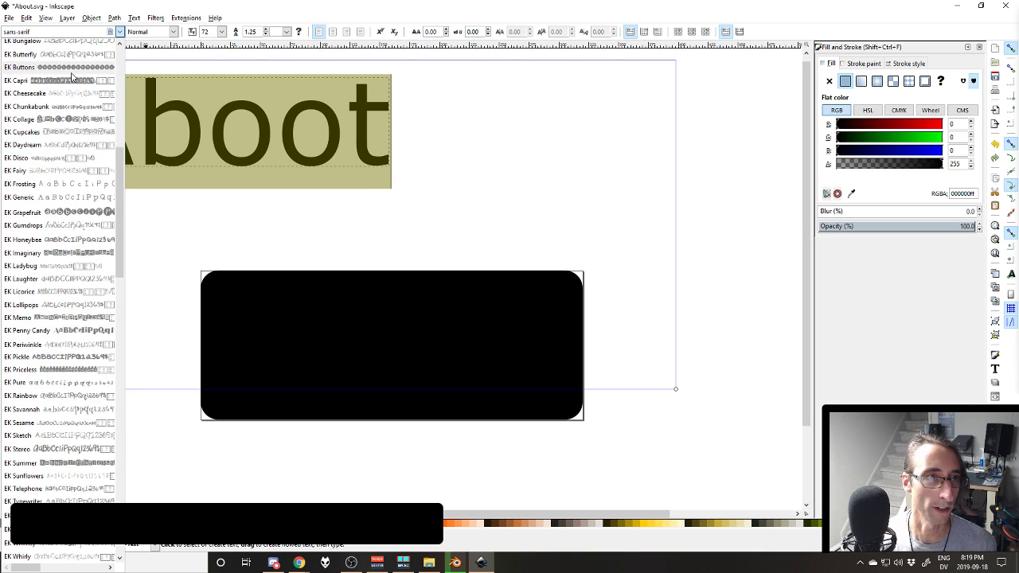
{"action": "left_click", "coordinate": [72, 70]}
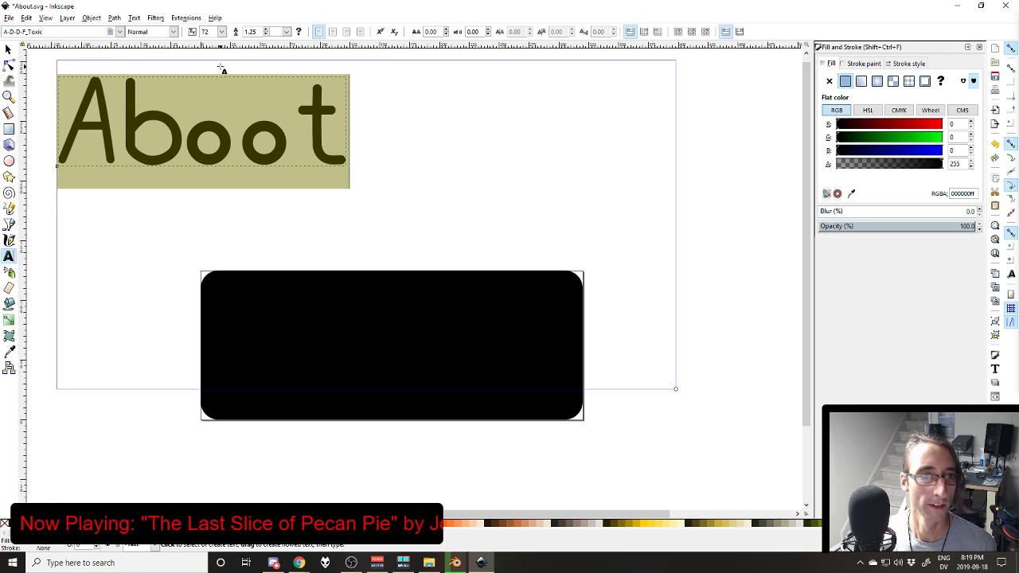
{"action": "left_click_drag", "start_coordinate": [882, 125], "coordinate": [944, 125]}
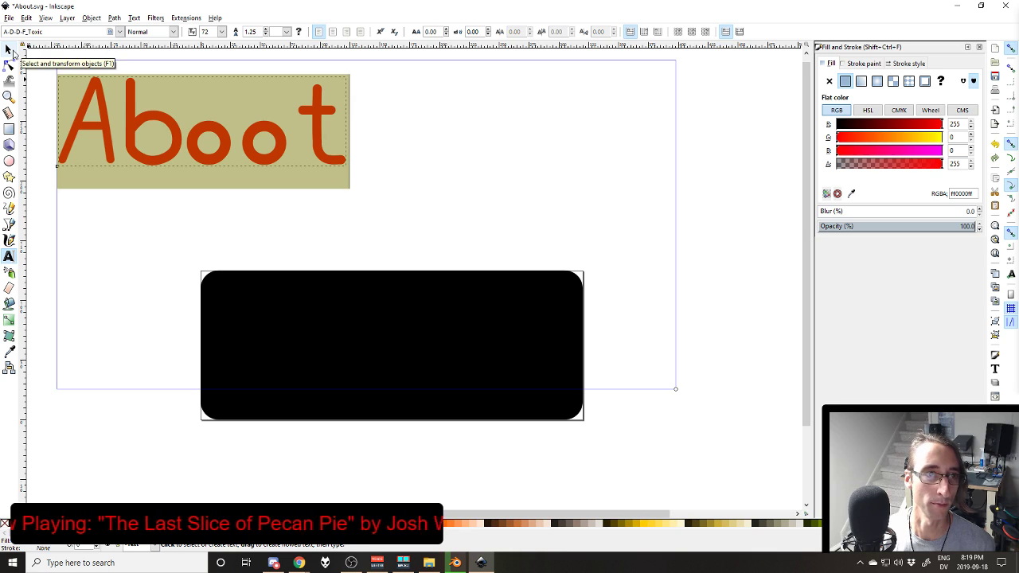
{"action": "left_click", "coordinate": [222, 32]}
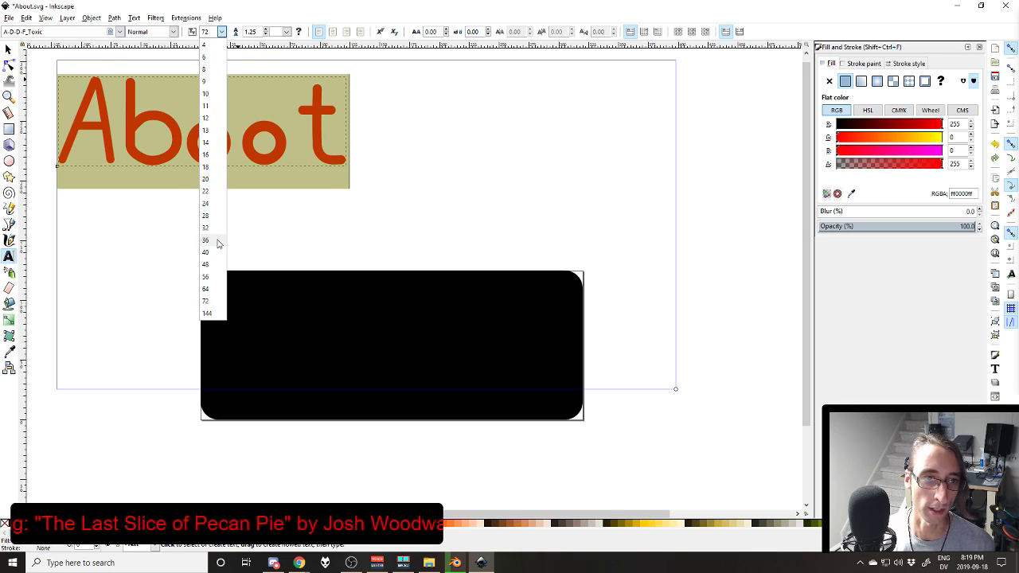
{"action": "left_click", "coordinate": [218, 253]}
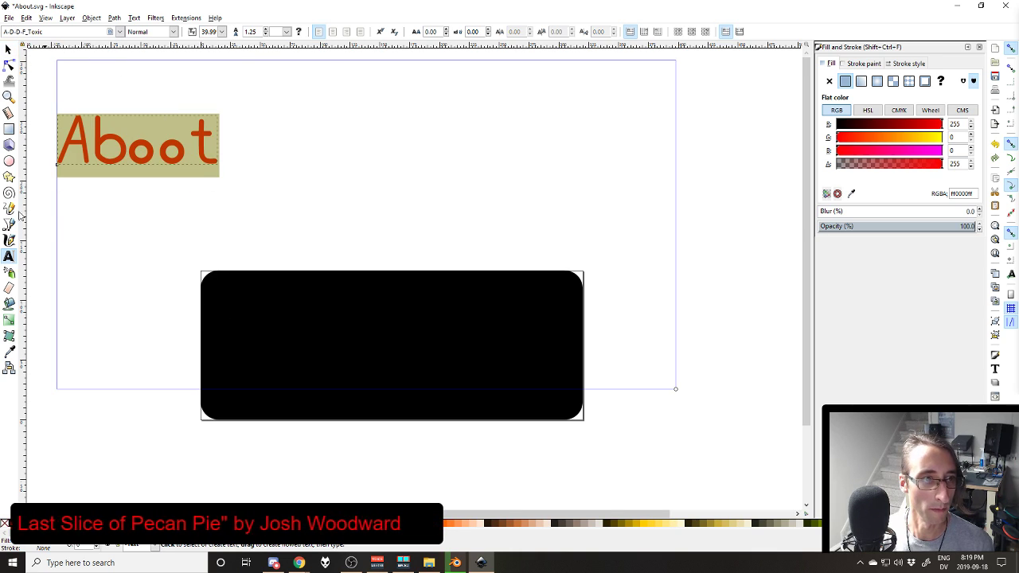
Step: Shrink the text frame closely around "Aboot" and move it into the lower part of the black rectangle
{"action": "left_click_drag", "start_coordinate": [675, 389], "coordinate": [290, 204]}
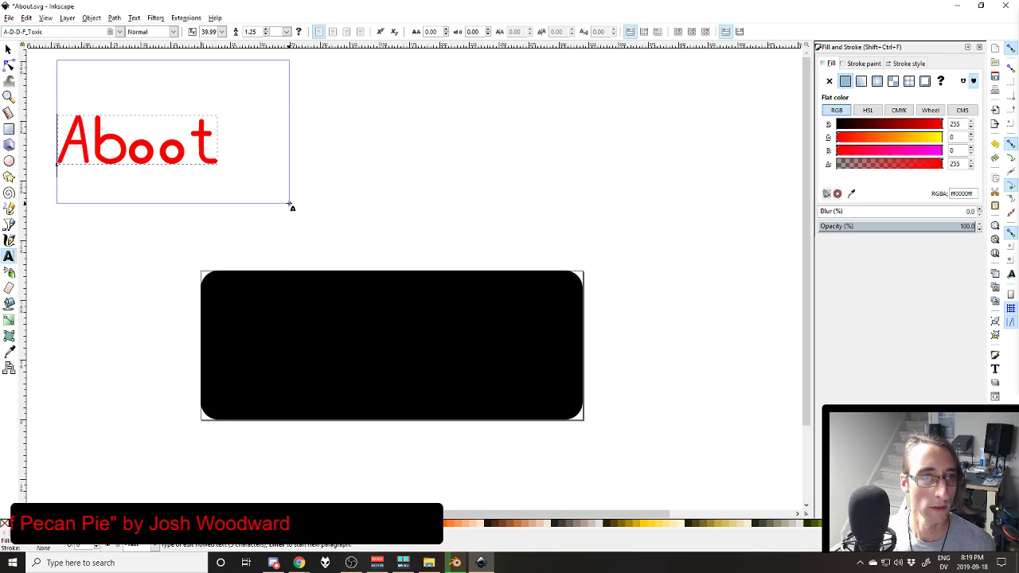
{"action": "left_click", "coordinate": [7, 49]}
{"action": "left_click_drag", "start_coordinate": [155, 152], "coordinate": [385, 391]}
Step: Centre-align the "Aboot" text and fit its frame to the corners of the black rectangle
{"action": "double_click", "coordinate": [396, 390]}
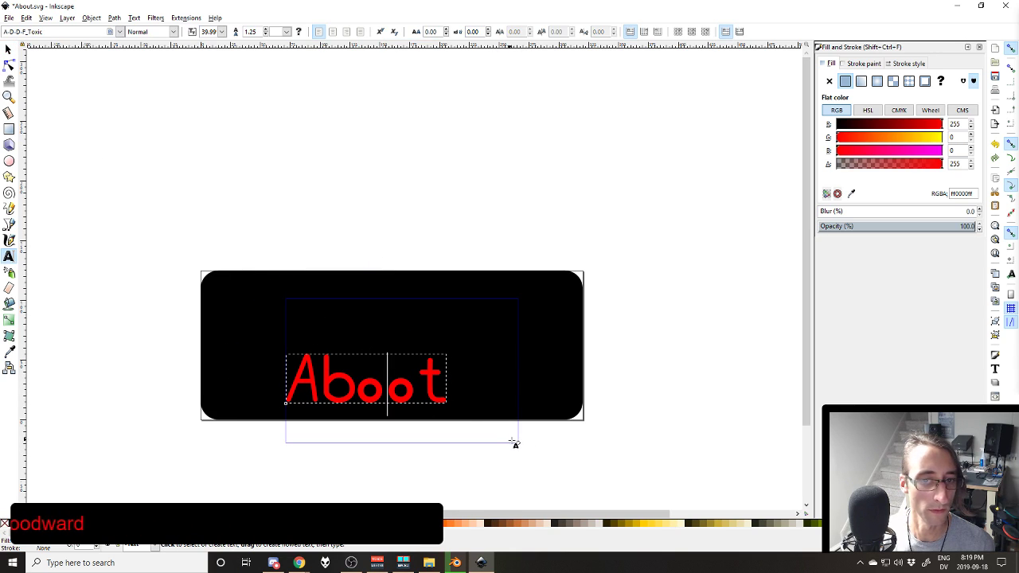
{"action": "left_click_drag", "start_coordinate": [518, 443], "coordinate": [587, 438]}
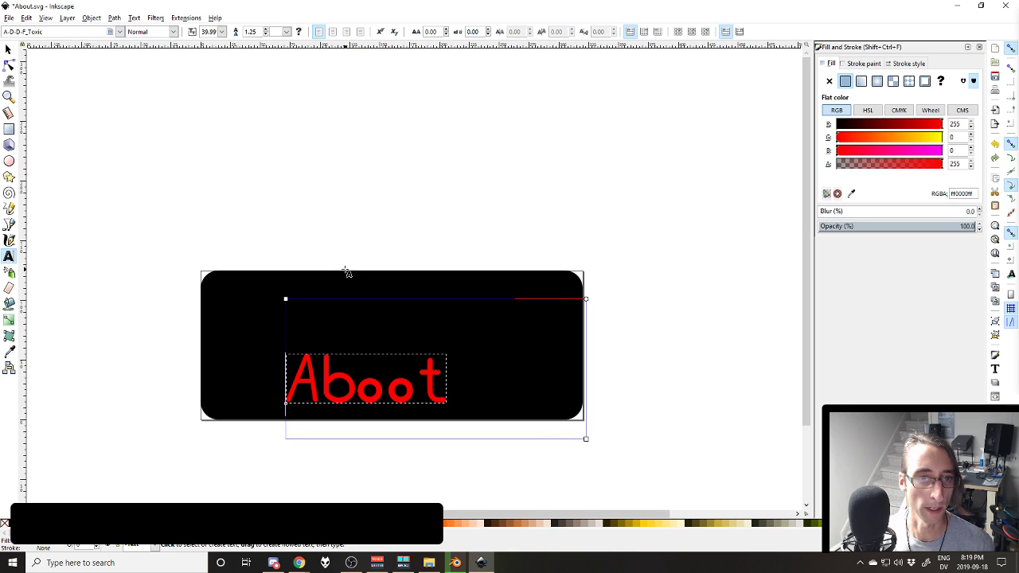
{"action": "key", "text": "ctrl+a"}
{"action": "left_click", "coordinate": [334, 32]}
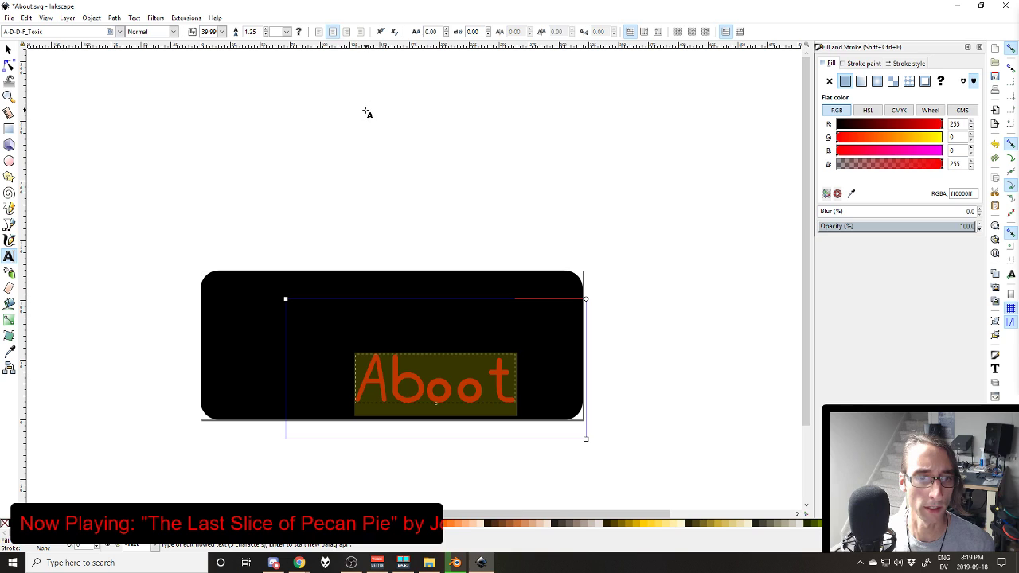
{"action": "left_click_drag", "start_coordinate": [286, 298], "coordinate": [203, 271]}
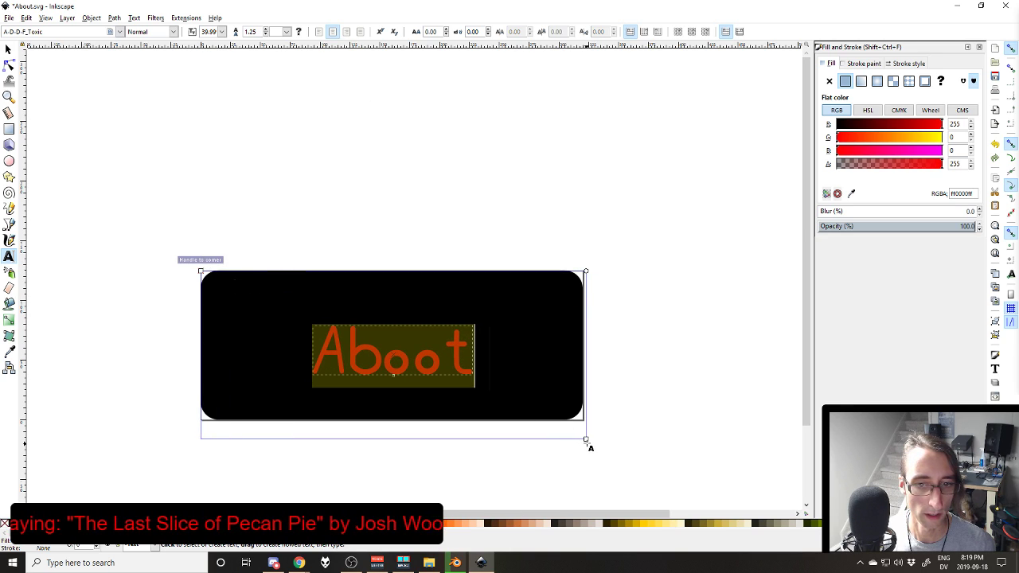
{"action": "left_click_drag", "start_coordinate": [589, 444], "coordinate": [587, 423]}
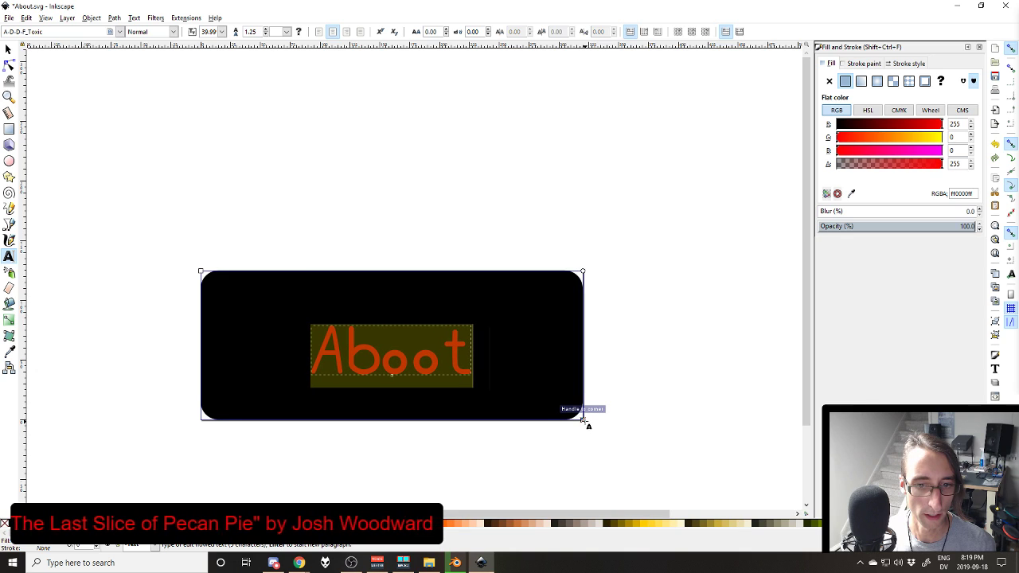
{"action": "left_click", "coordinate": [8, 49]}
{"action": "left_click", "coordinate": [358, 197]}
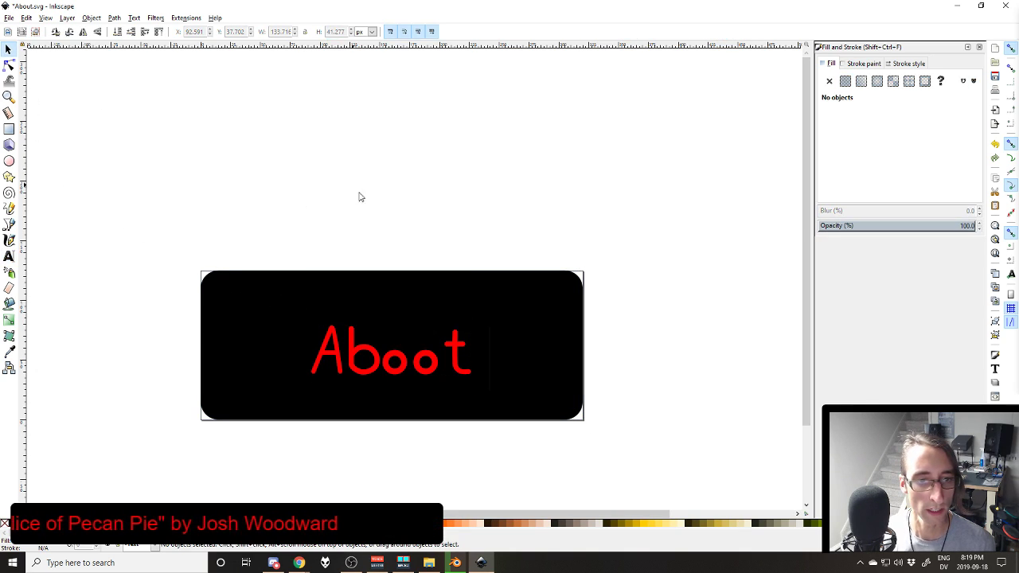
Step: Move the "Aboot" text straight down so it sits near the lower edge of the black rectangle
{"action": "left_click", "coordinate": [402, 364]}
{"action": "left_click_drag", "start_coordinate": [401, 355], "coordinate": [391, 398]}
{"action": "double_click", "coordinate": [392, 398]}
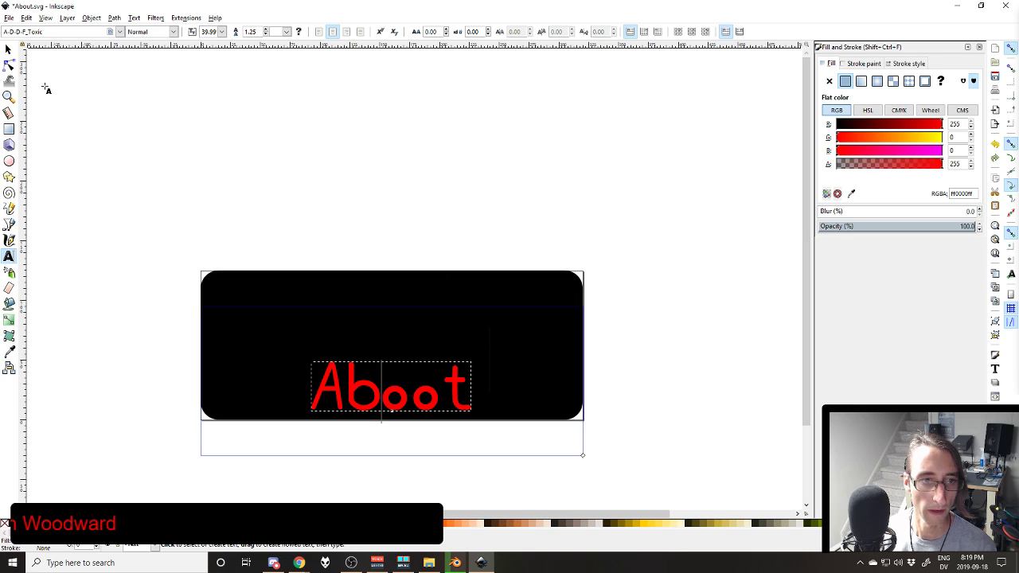
{"action": "left_click", "coordinate": [9, 50]}
{"action": "left_click", "coordinate": [440, 195]}
Step: Shorten the black rounded rectangle from its upper edge and set its height to 60 px
{"action": "left_click", "coordinate": [514, 314]}
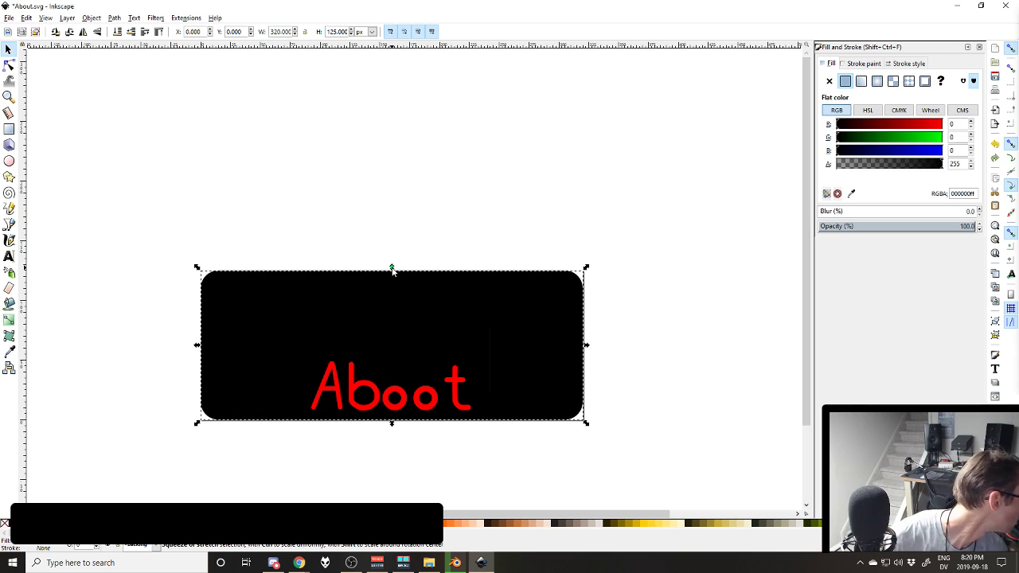
{"action": "left_click_drag", "start_coordinate": [392, 271], "coordinate": [401, 350]}
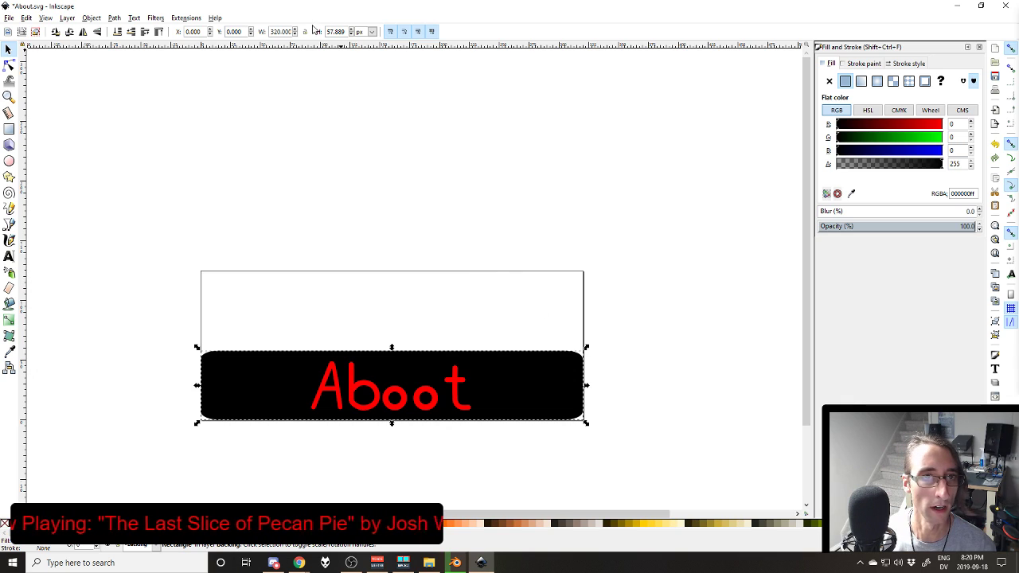
{"action": "double_click", "coordinate": [340, 33]}
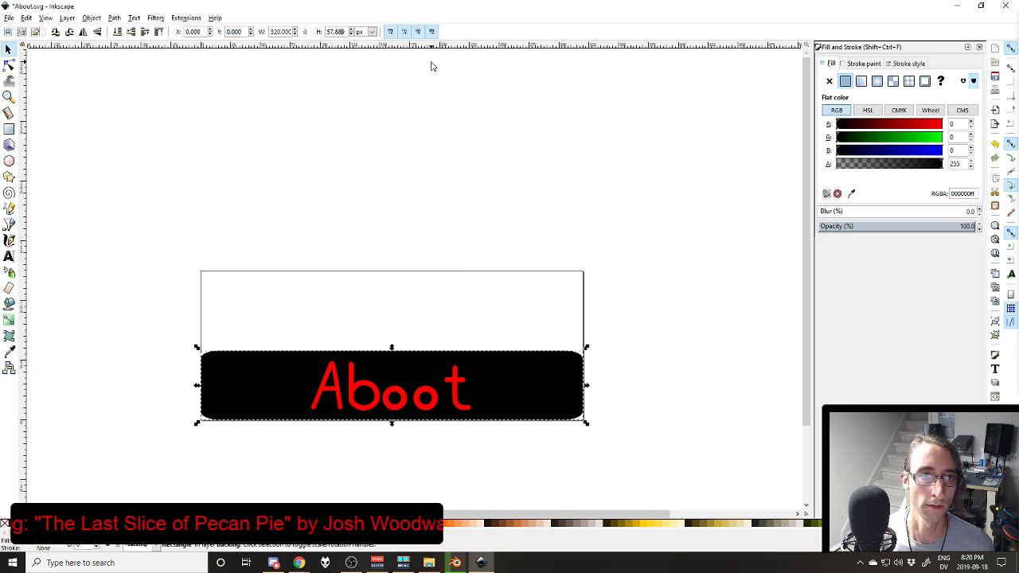
{"action": "type", "text": "60"}
{"action": "key", "text": "Return"}
Step: Set the document's page height to 60 px so it matches the black rectangle
{"action": "key", "text": "3"}
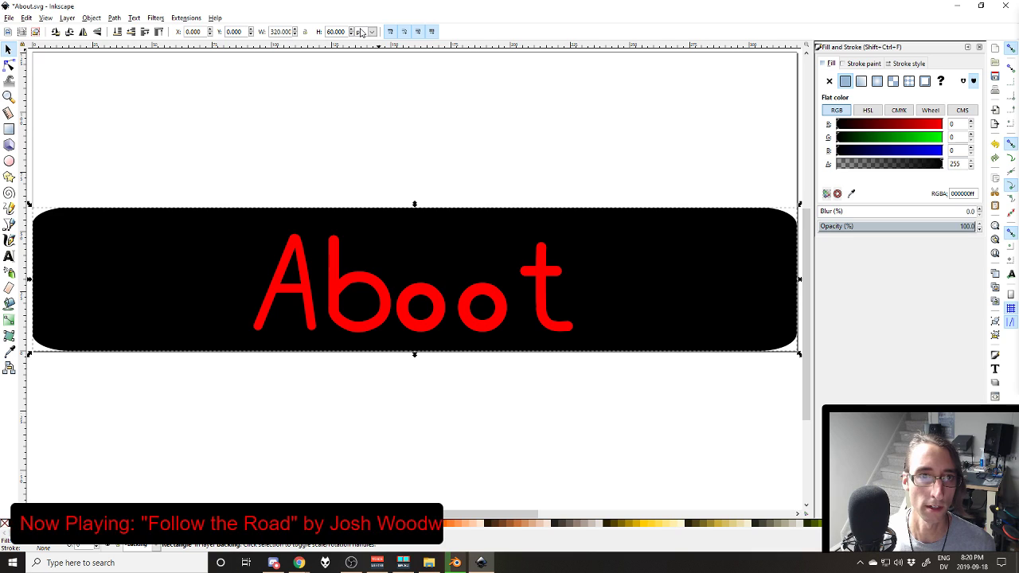
{"action": "scroll", "coordinate": [386, 132], "scroll_direction": "down", "scroll_amount": 1}
{"action": "scroll", "coordinate": [482, 150], "scroll_direction": "up", "scroll_amount": 3}
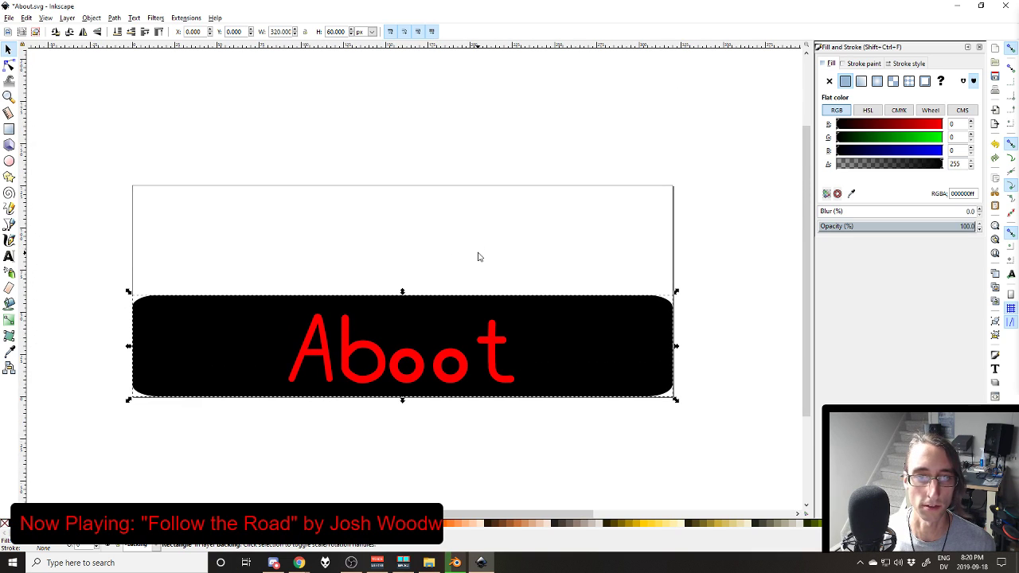
{"action": "key", "text": "ctrl+shift+d"}
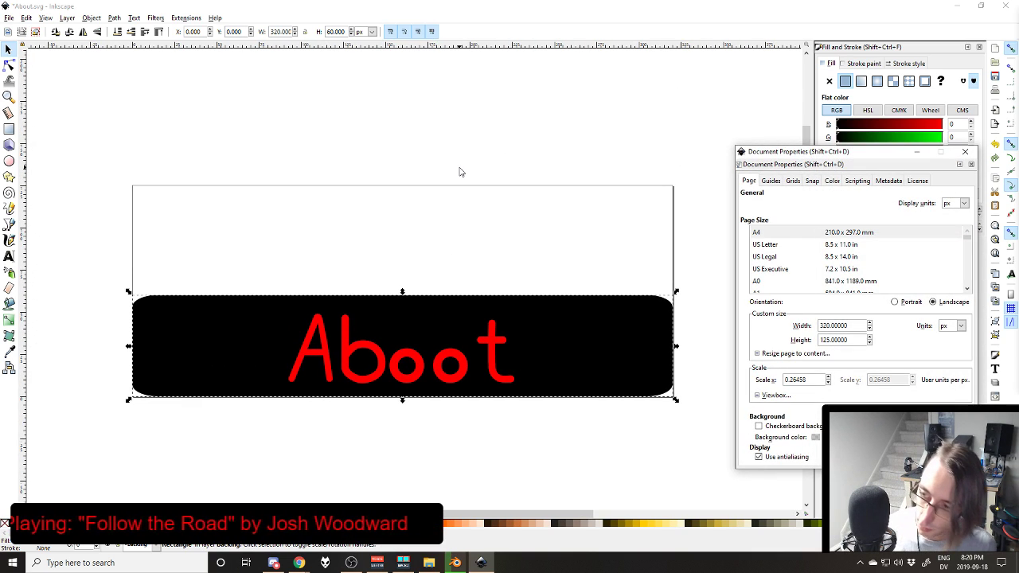
{"action": "left_click", "coordinate": [856, 354]}
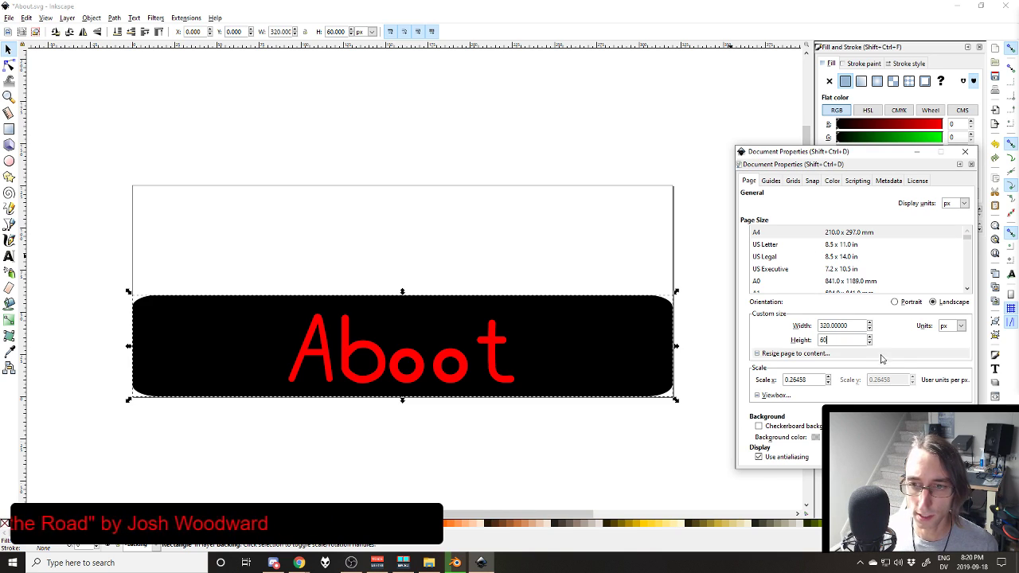
{"action": "left_click", "coordinate": [800, 353]}
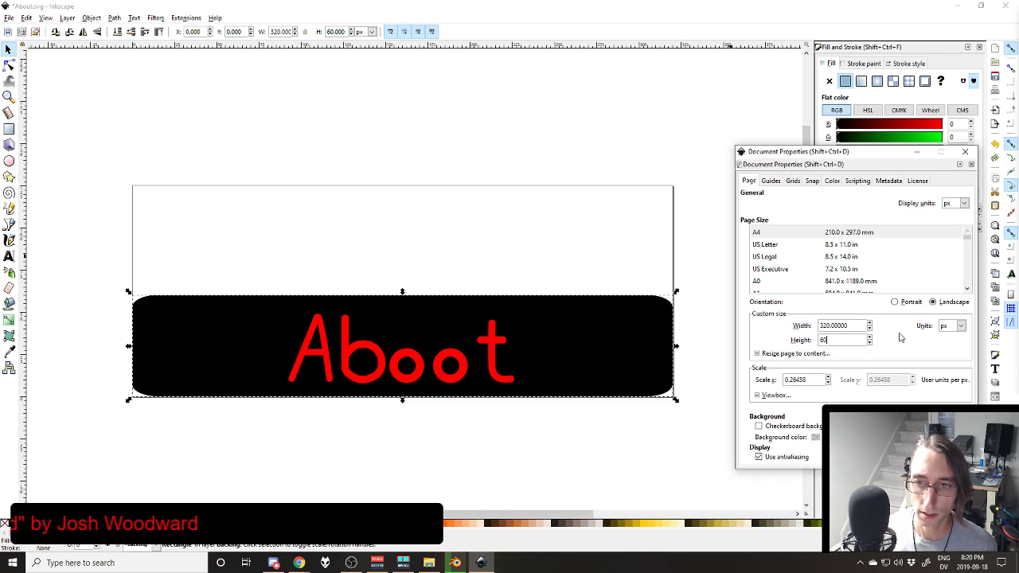
{"action": "left_click", "coordinate": [968, 152]}
{"action": "left_click", "coordinate": [549, 159]}
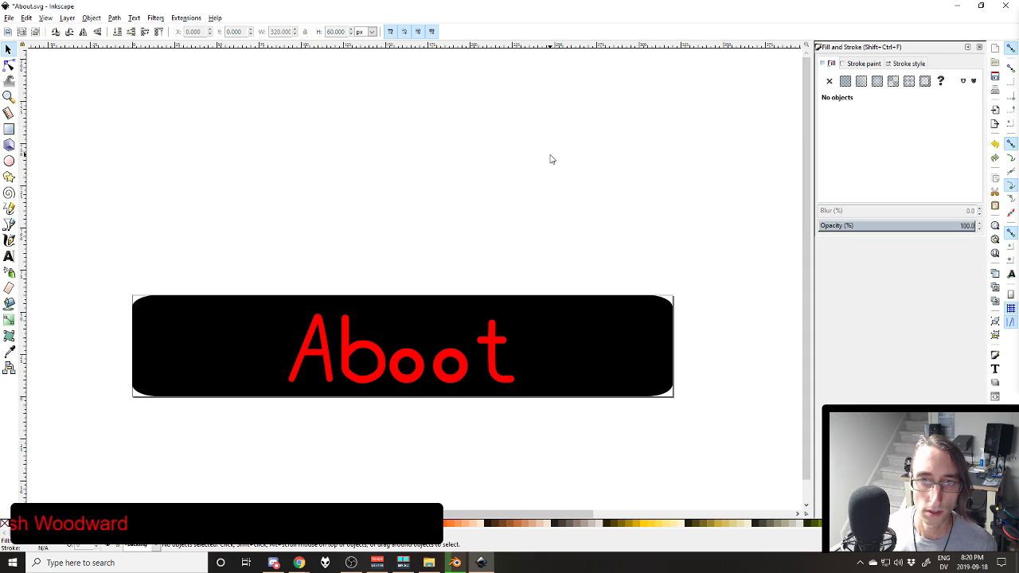
Step: Save the document and export the page as About.png at 320 × 60 pixels, replacing the existing file
{"action": "key", "text": "shift+ctrl+e"}
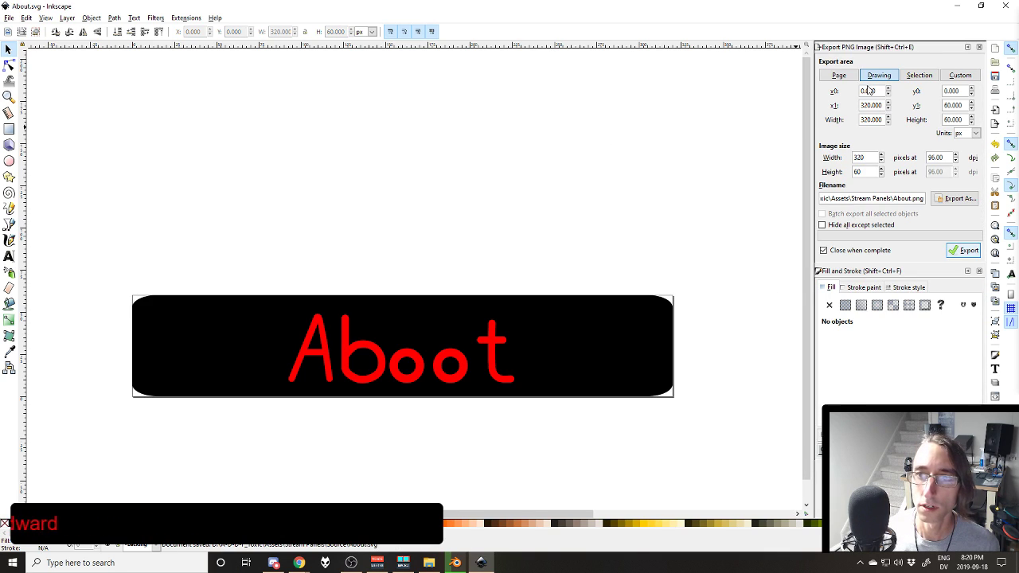
{"action": "left_click", "coordinate": [947, 251]}
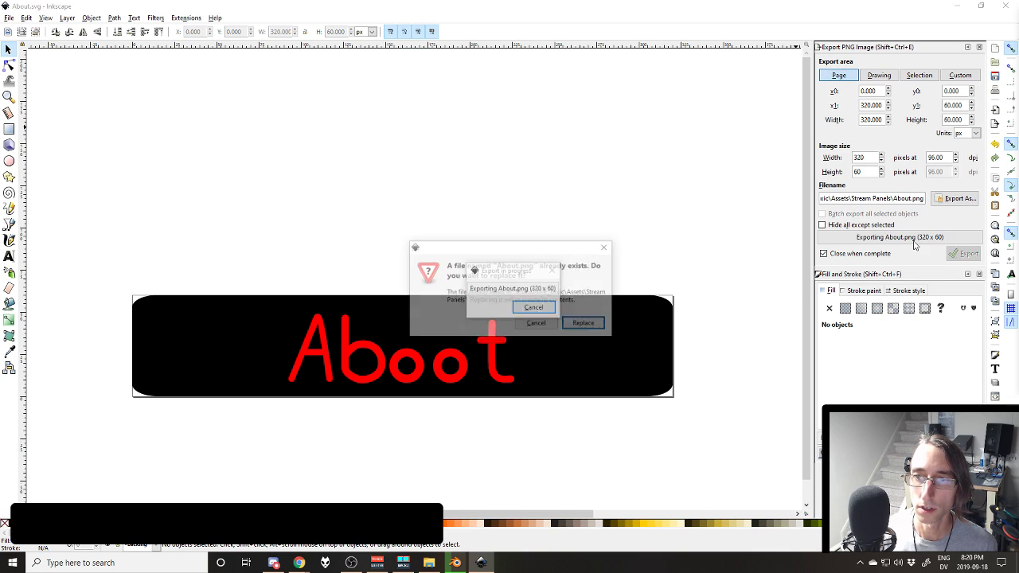
{"action": "left_click", "coordinate": [589, 323]}
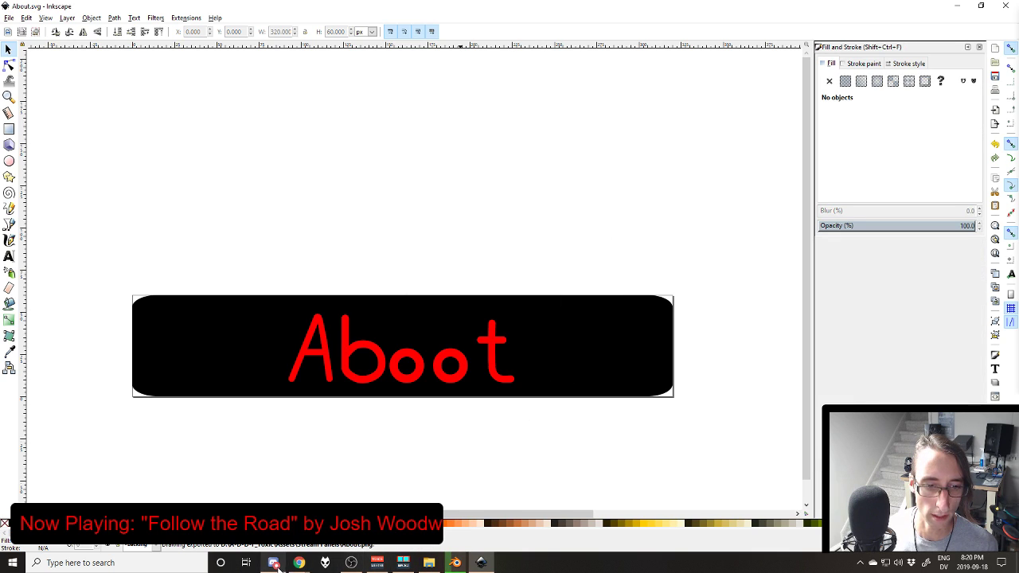
Step: Switch to the Twitch channel page in Chrome and turn on panel editing
{"action": "left_click", "coordinate": [299, 563]}
{"action": "scroll", "coordinate": [391, 187], "scroll_direction": "up", "scroll_amount": 1}
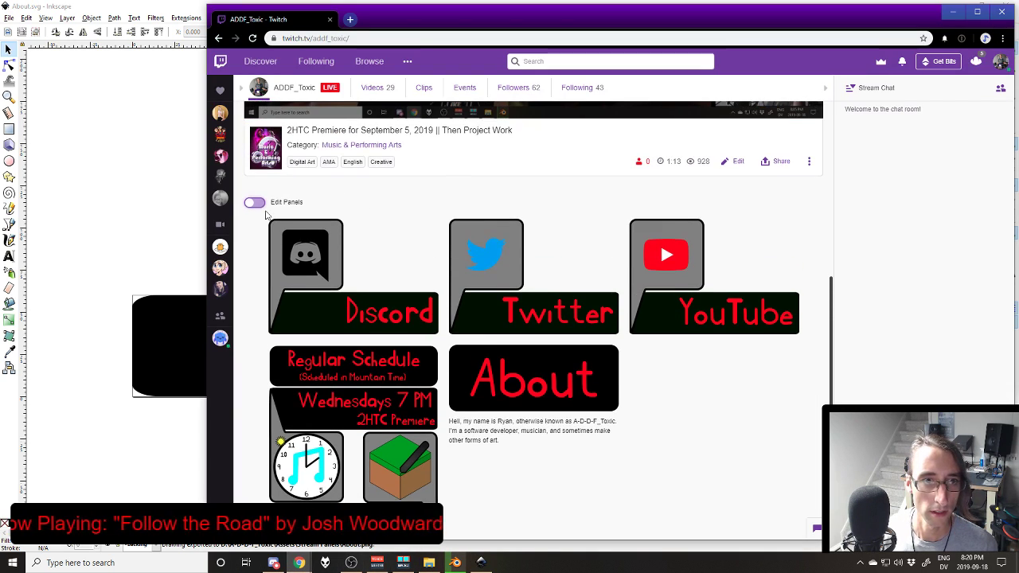
{"action": "scroll", "coordinate": [479, 355], "scroll_direction": "down", "scroll_amount": 1}
{"action": "left_click", "coordinate": [255, 150]}
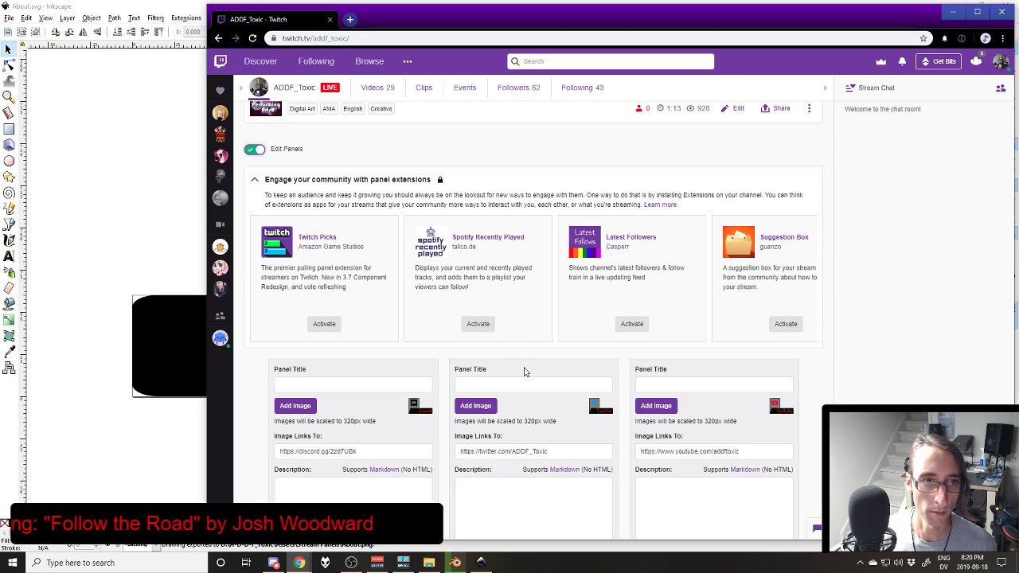
Step: Replace the About panel's image with the newly exported "Aboot" graphic and submit the panel
{"action": "scroll", "coordinate": [526, 366], "scroll_direction": "down", "scroll_amount": 4}
{"action": "scroll", "coordinate": [525, 350], "scroll_direction": "down", "scroll_amount": 1}
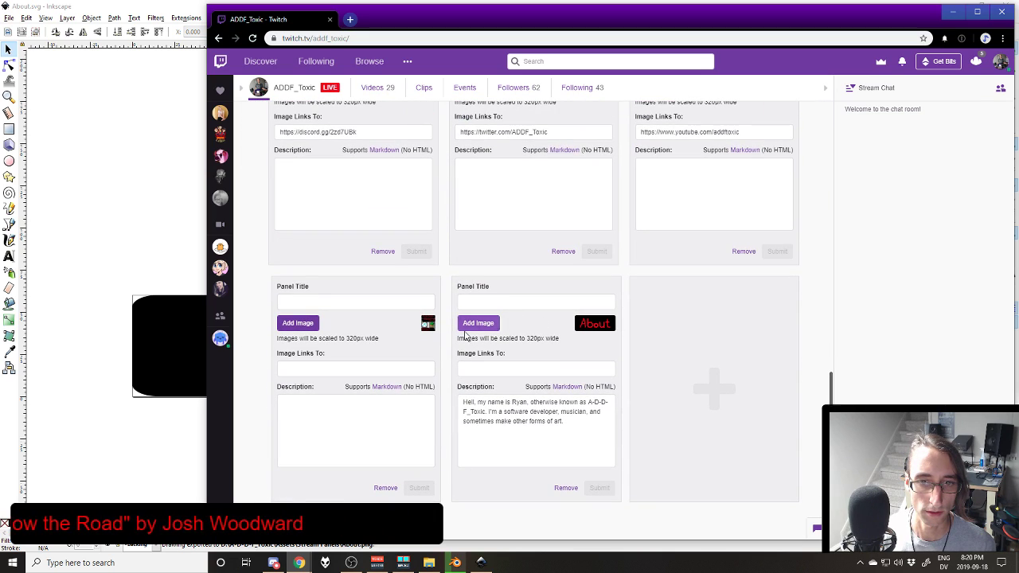
{"action": "left_click", "coordinate": [482, 323]}
{"action": "left_click_drag", "start_coordinate": [1018, 311], "coordinate": [623, 342]}
{"action": "left_click", "coordinate": [593, 314]}
{"action": "left_click", "coordinate": [597, 489]}
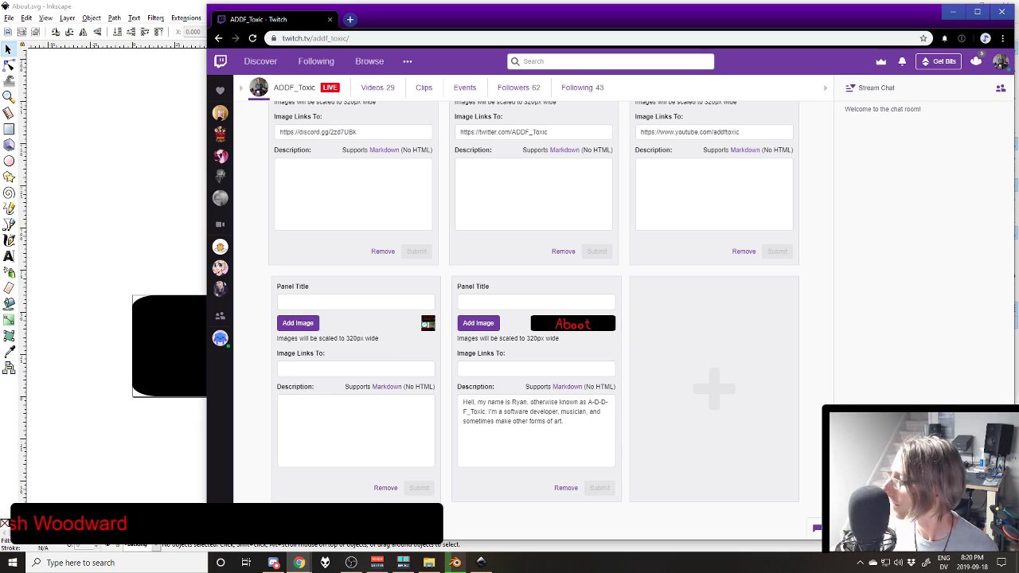
{"action": "key", "text": "alt+Tab"}
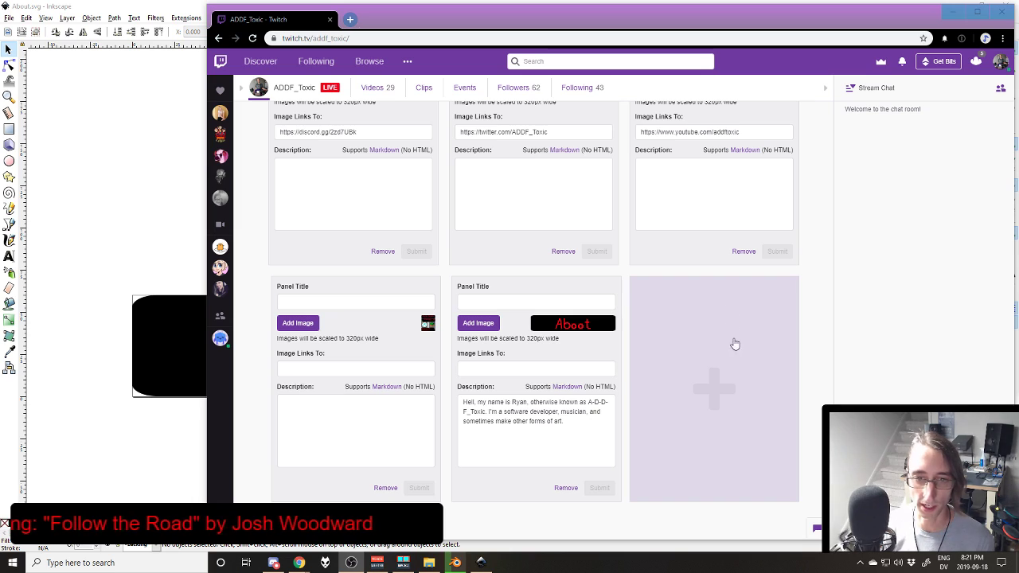
Step: Turn off panel editing on the Twitch channel page and review the published panels
{"action": "left_click", "coordinate": [828, 314]}
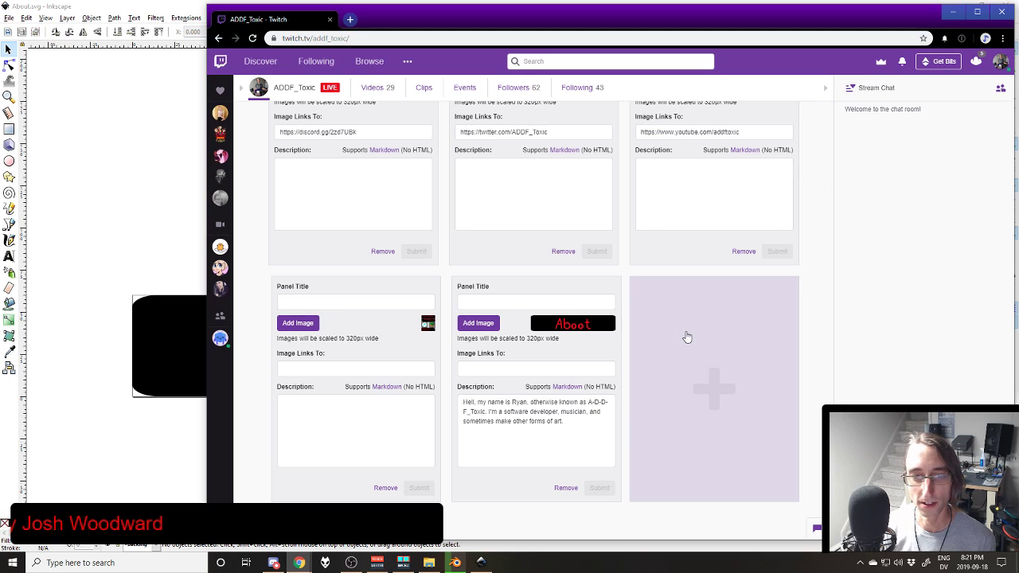
{"action": "scroll", "coordinate": [321, 223], "scroll_direction": "up", "scroll_amount": 2}
{"action": "scroll", "coordinate": [300, 198], "scroll_direction": "up", "scroll_amount": 2}
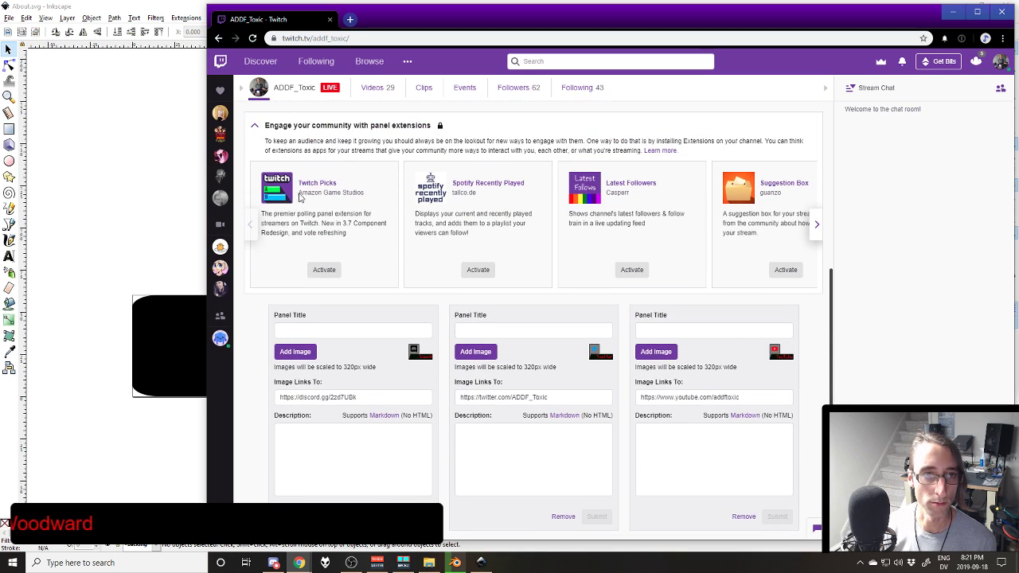
{"action": "scroll", "coordinate": [277, 125], "scroll_direction": "down", "scroll_amount": 3}
{"action": "scroll", "coordinate": [358, 358], "scroll_direction": "up", "scroll_amount": 2}
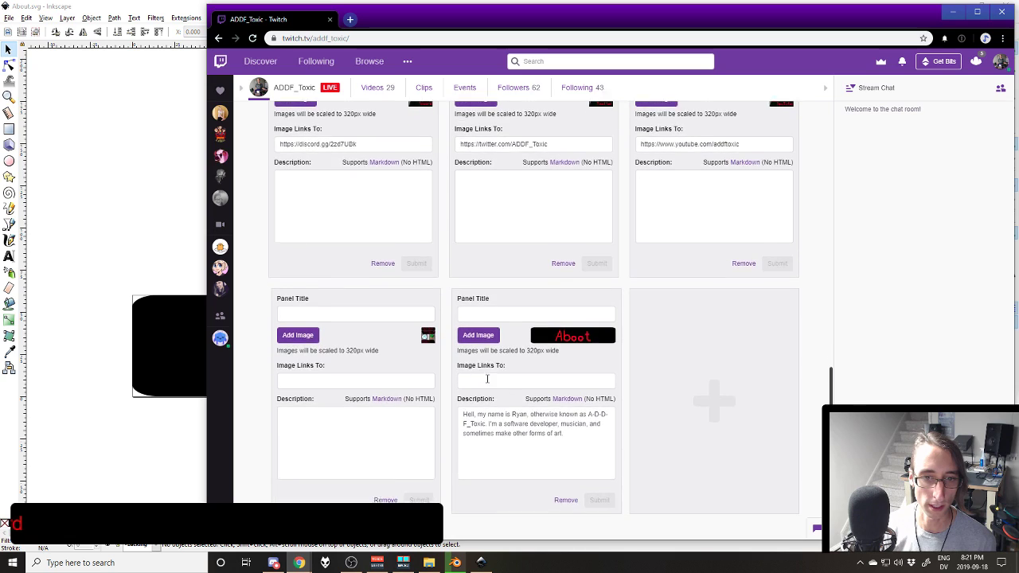
{"action": "scroll", "coordinate": [493, 322], "scroll_direction": "up", "scroll_amount": 3}
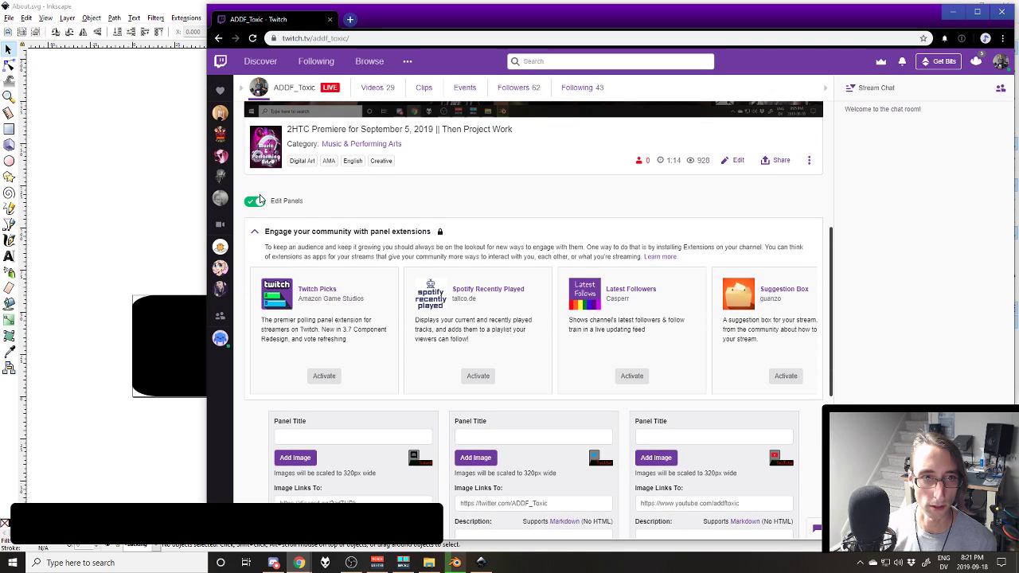
{"action": "left_click", "coordinate": [255, 230]}
{"action": "left_click", "coordinate": [255, 199]}
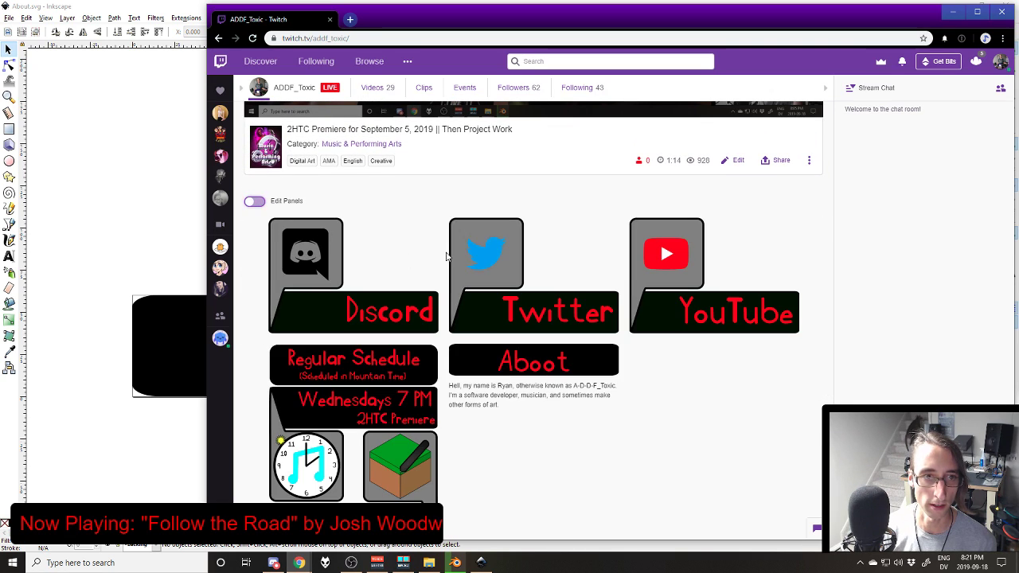
{"action": "scroll", "coordinate": [598, 293], "scroll_direction": "down", "scroll_amount": 1}
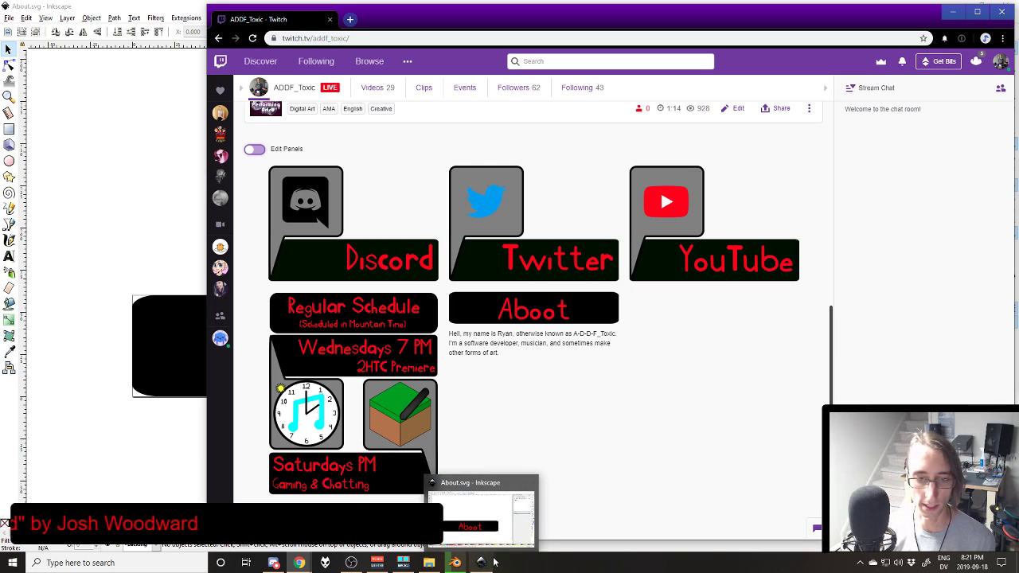
Step: Compare the "Aboot" graphic in Inkscape with the published panels on the Twitch page
{"action": "key", "text": "alt+Tab"}
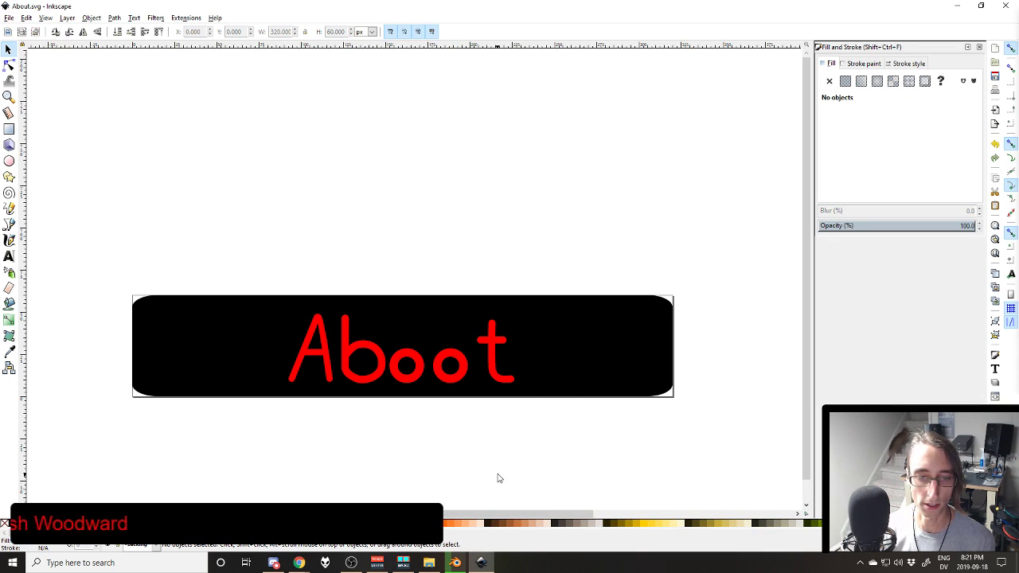
{"action": "key", "text": "alt+Tab"}
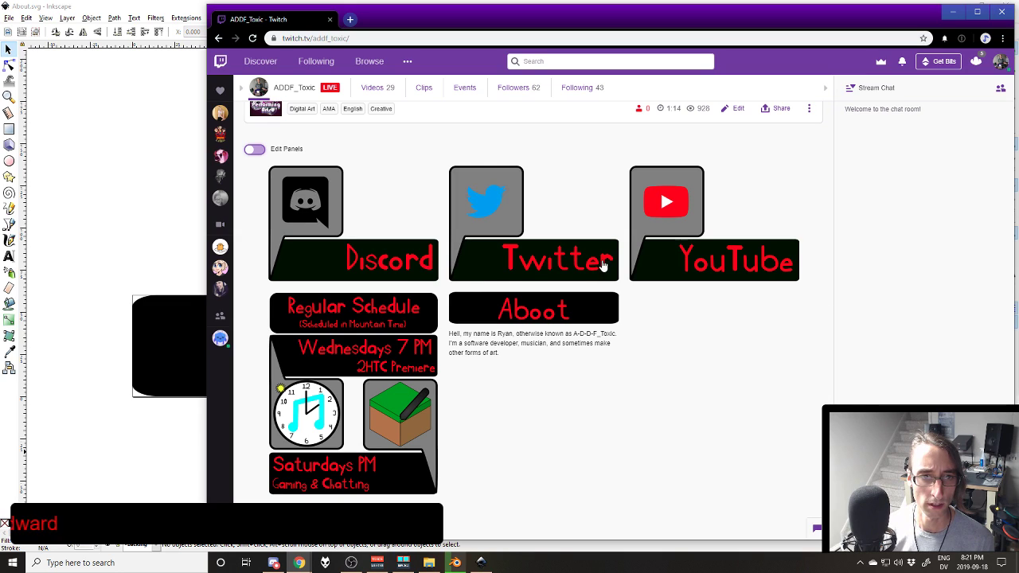
{"action": "key", "text": "alt+Tab"}
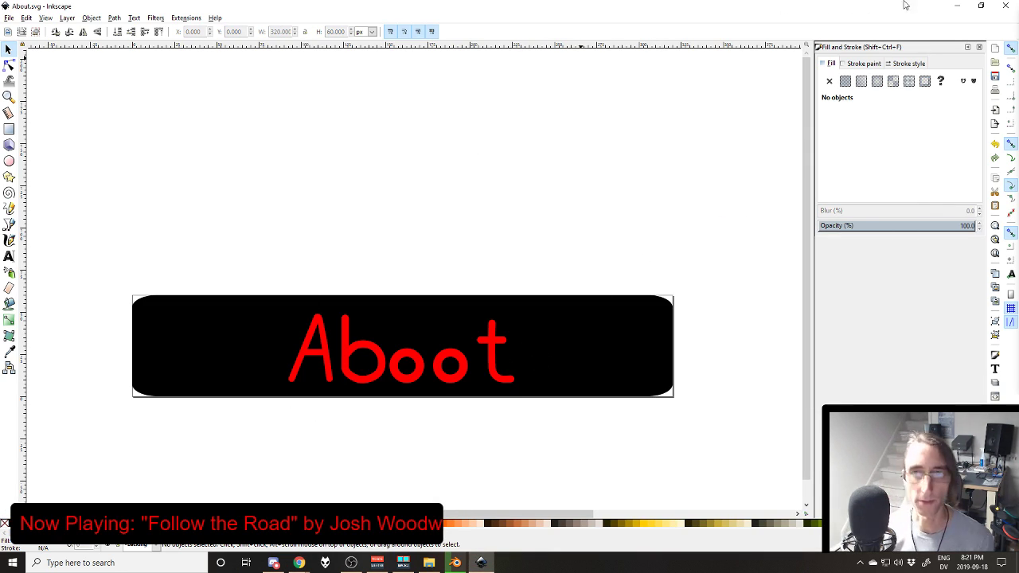
{"action": "key", "text": "alt+Tab"}
Step: Open Down Left.svg in Inkscape, check the Discord backing rectangle's size in px, and close the file
{"action": "key", "text": "super"}
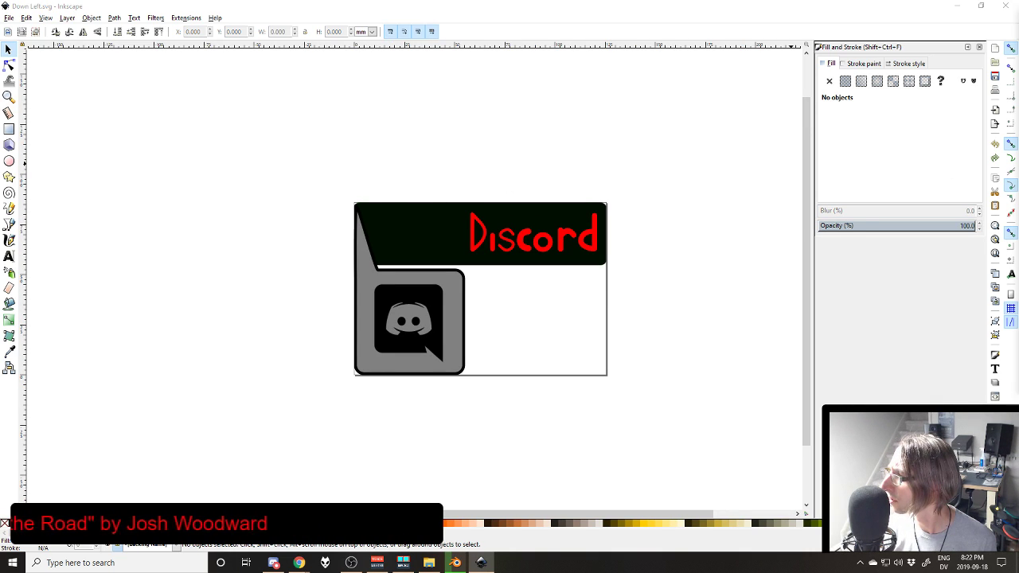
{"action": "left_click", "coordinate": [107, 545]}
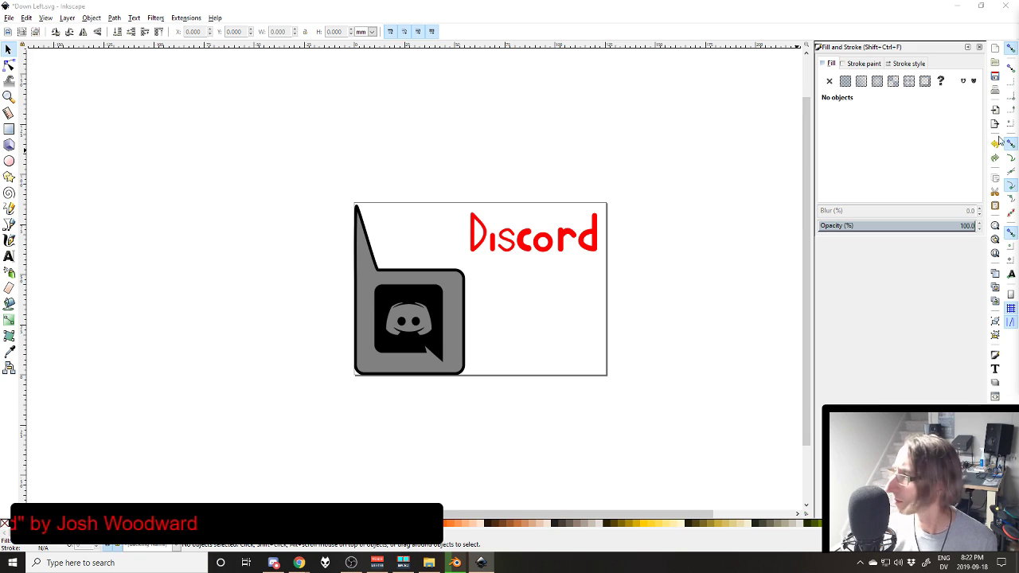
{"action": "left_click", "coordinate": [107, 546]}
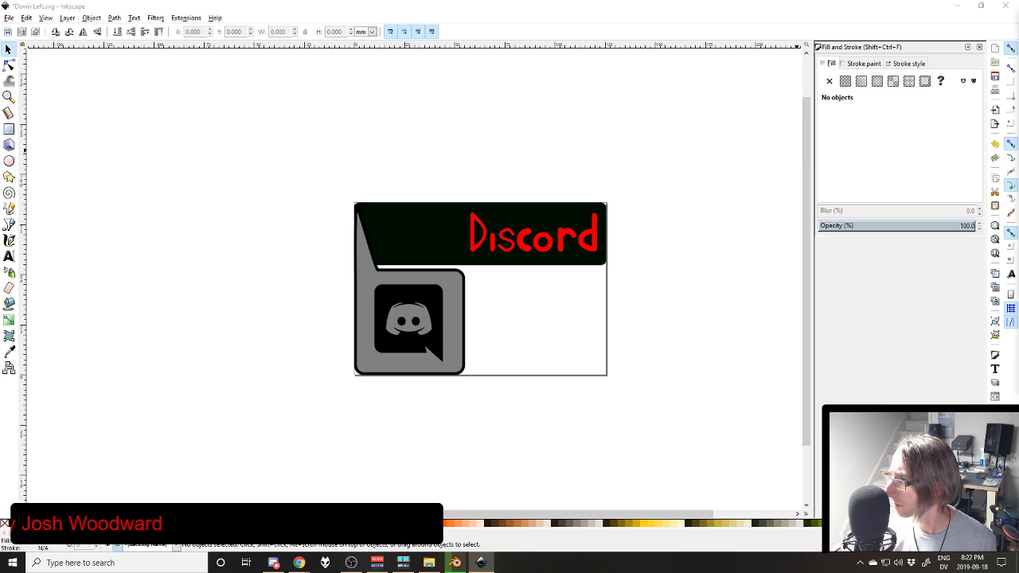
{"action": "left_click", "coordinate": [436, 237]}
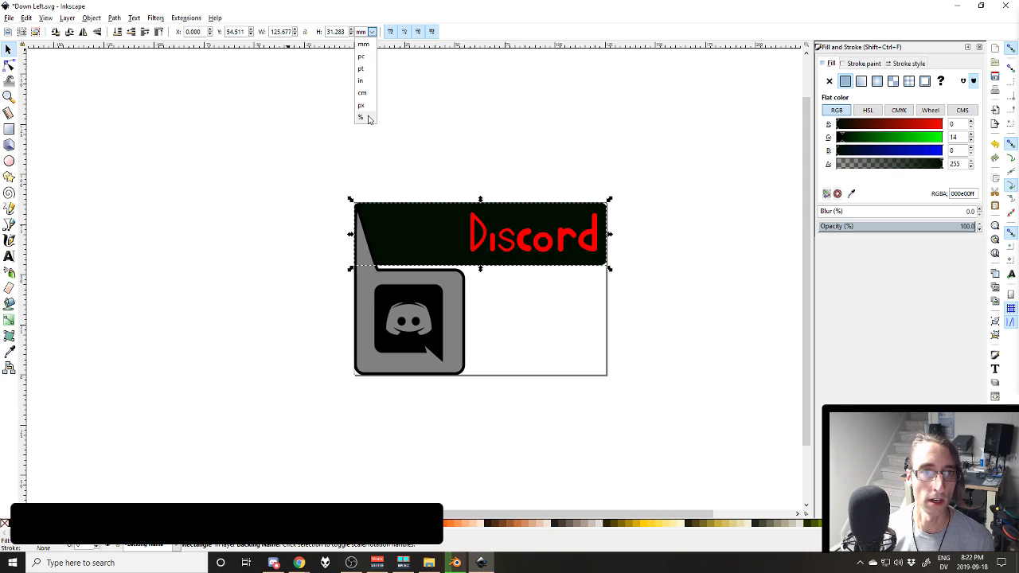
{"action": "left_click", "coordinate": [367, 109]}
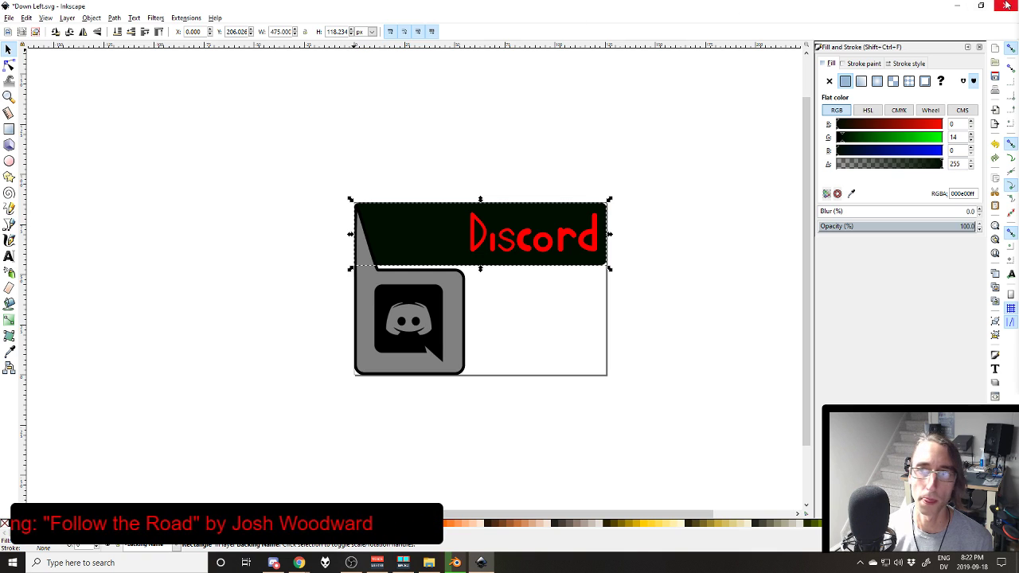
{"action": "key", "text": "ctrl+w"}
{"action": "left_click", "coordinate": [439, 320]}
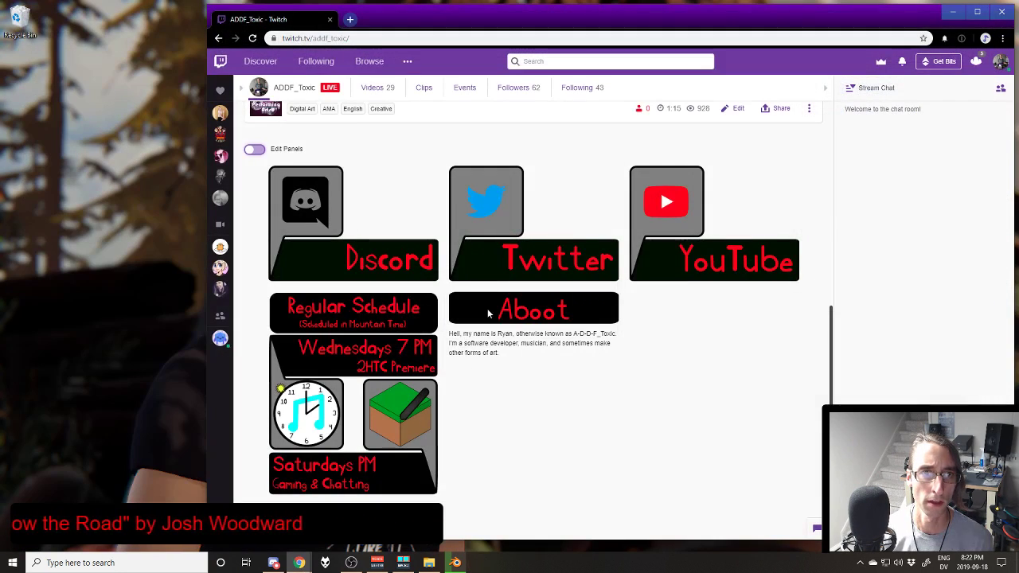
Step: Reopen About.svg in Inkscape and set the black backing rectangle's height to 115 px
{"action": "key", "text": "super"}
{"action": "left_click", "coordinate": [373, 118]}
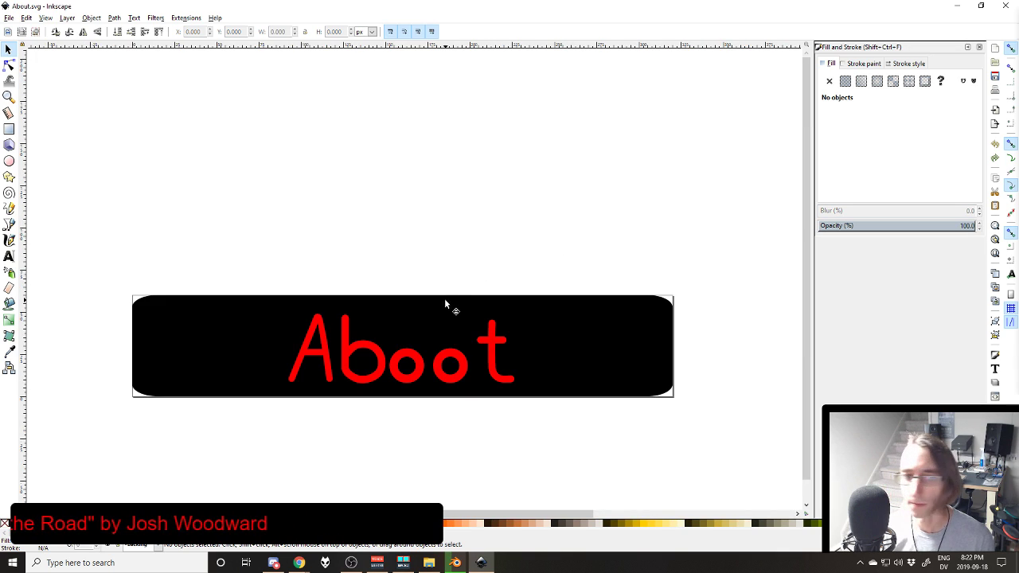
{"action": "left_click", "coordinate": [530, 322]}
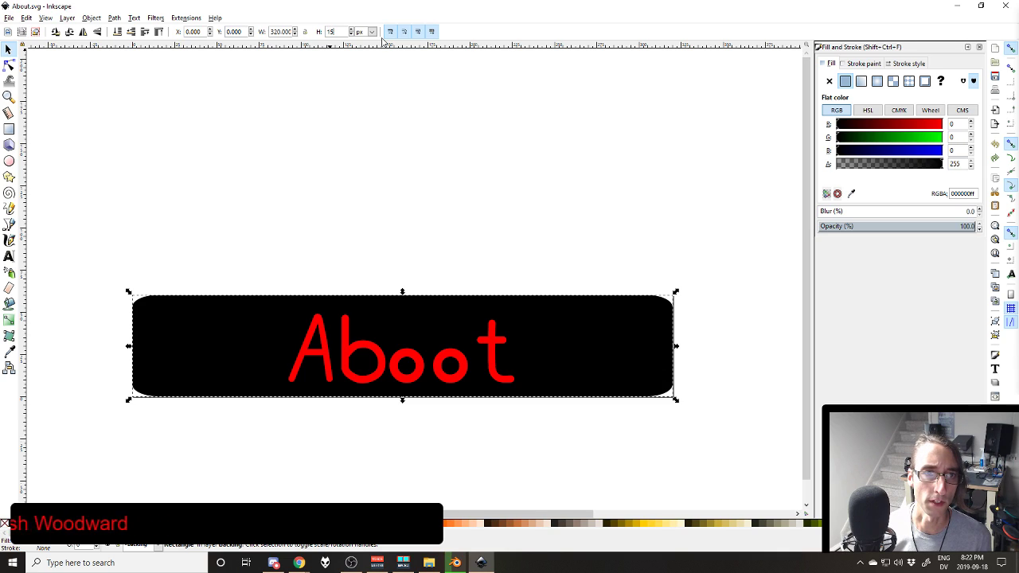
{"action": "key", "text": "Return"}
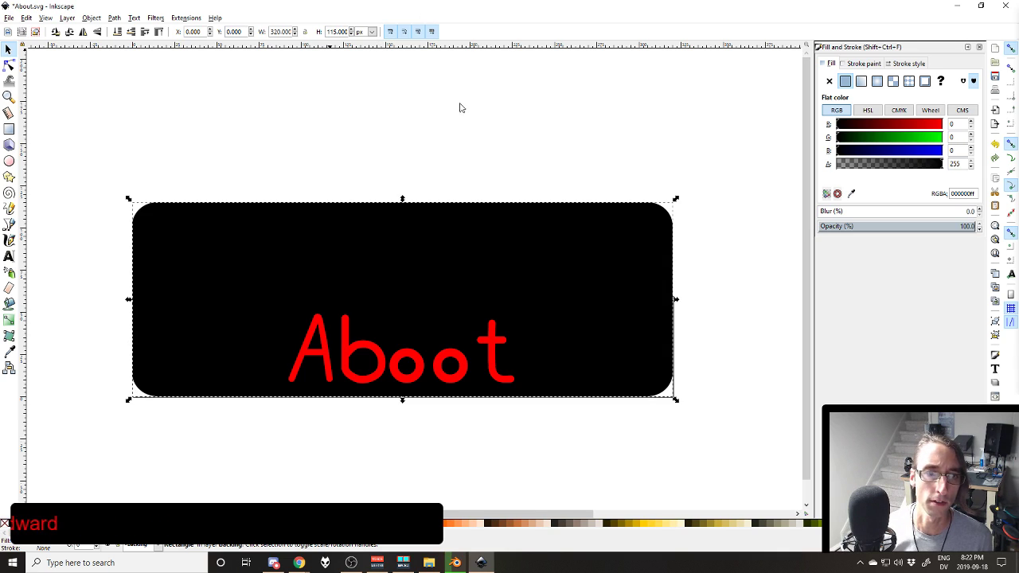
{"action": "left_click", "coordinate": [715, 164]}
Step: Set the document's page height to 115 px to match the black rectangle
{"action": "key", "text": "shift+ctrl+e"}
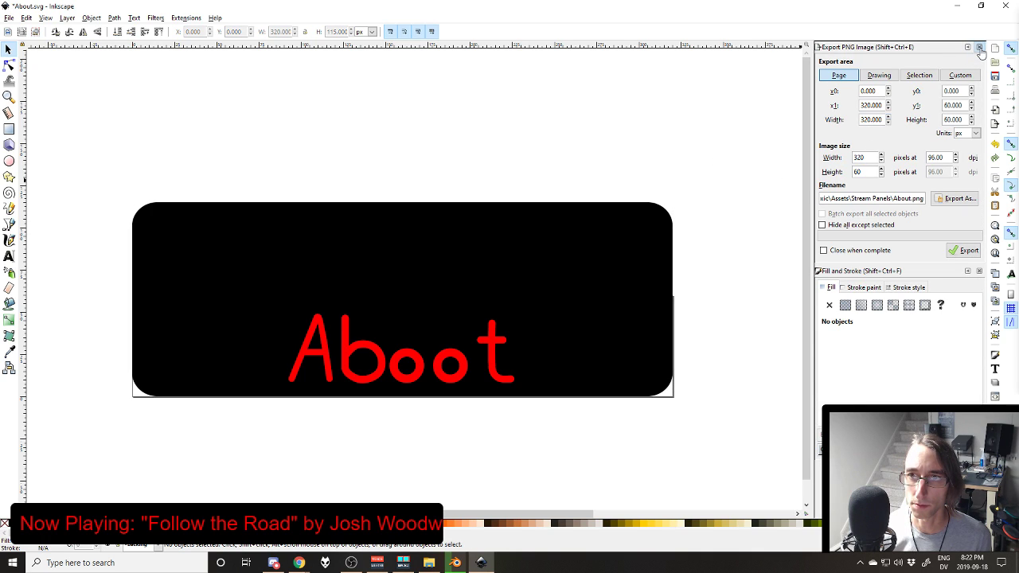
{"action": "left_click", "coordinate": [979, 47]}
{"action": "key", "text": "shift+ctrl+d"}
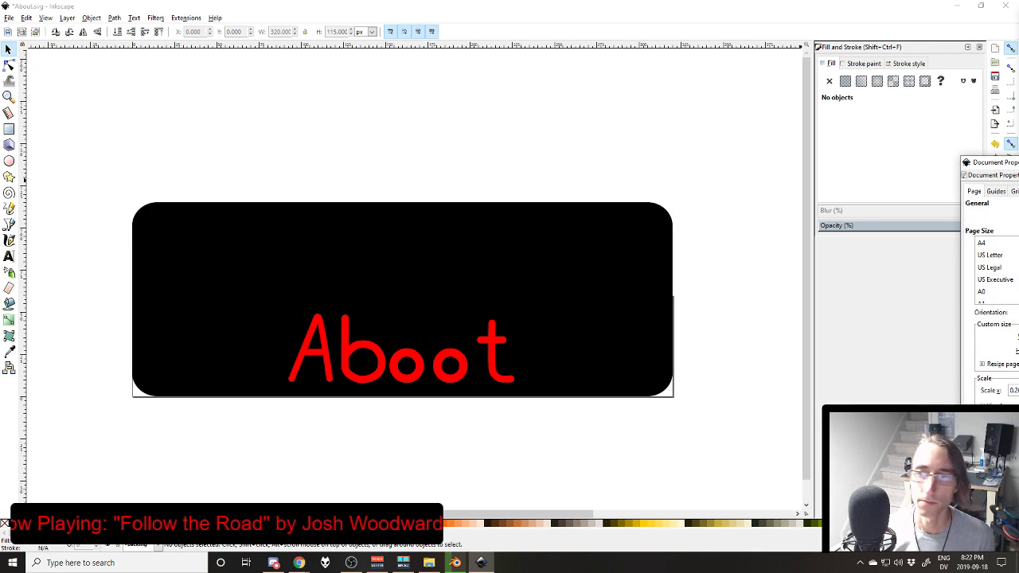
{"action": "left_click_drag", "start_coordinate": [1002, 166], "coordinate": [362, 152]}
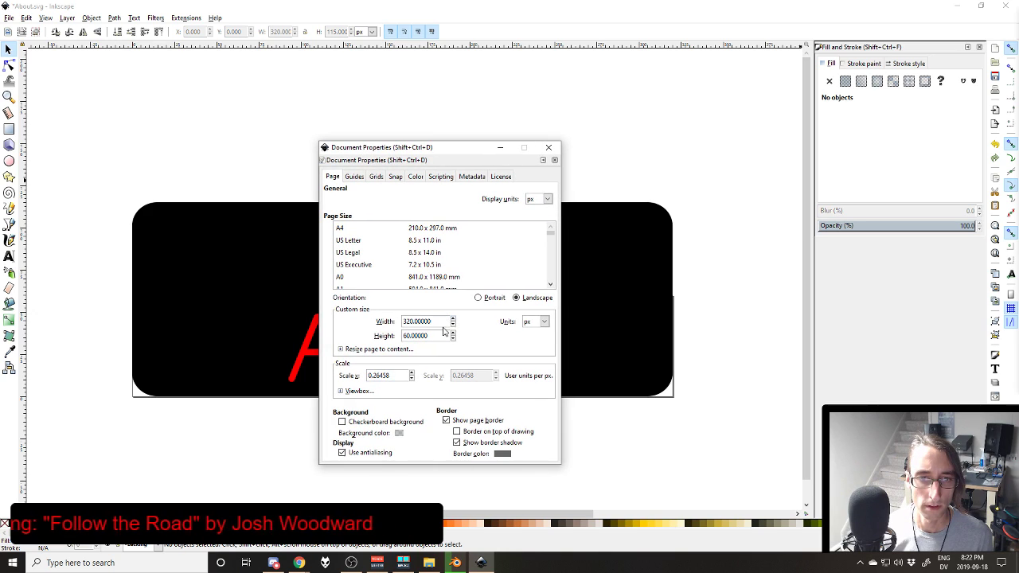
{"action": "key", "text": "ctrl+a"}
{"action": "double_click", "coordinate": [416, 336]}
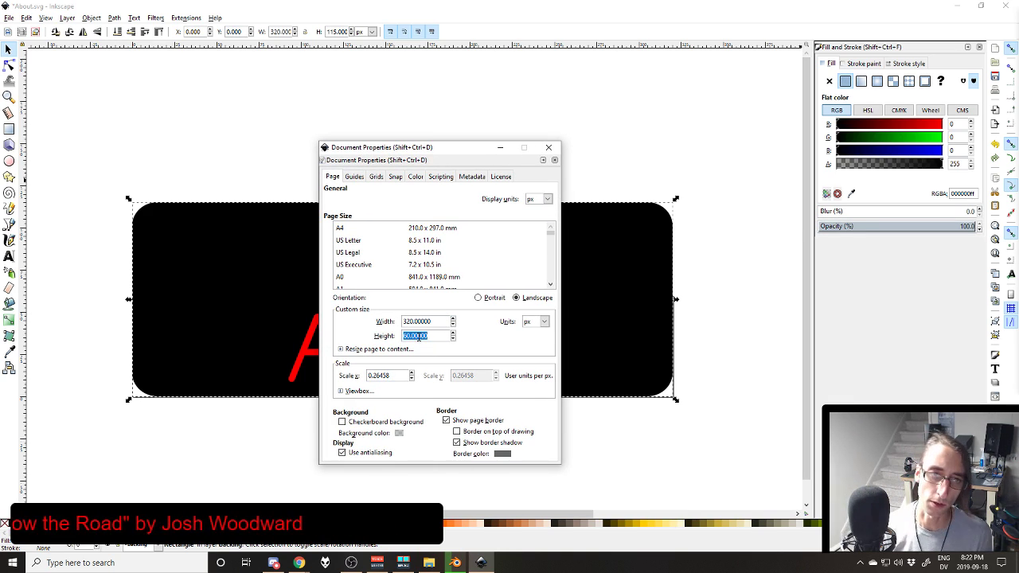
{"action": "type", "text": "115"}
{"action": "key", "text": "Return"}
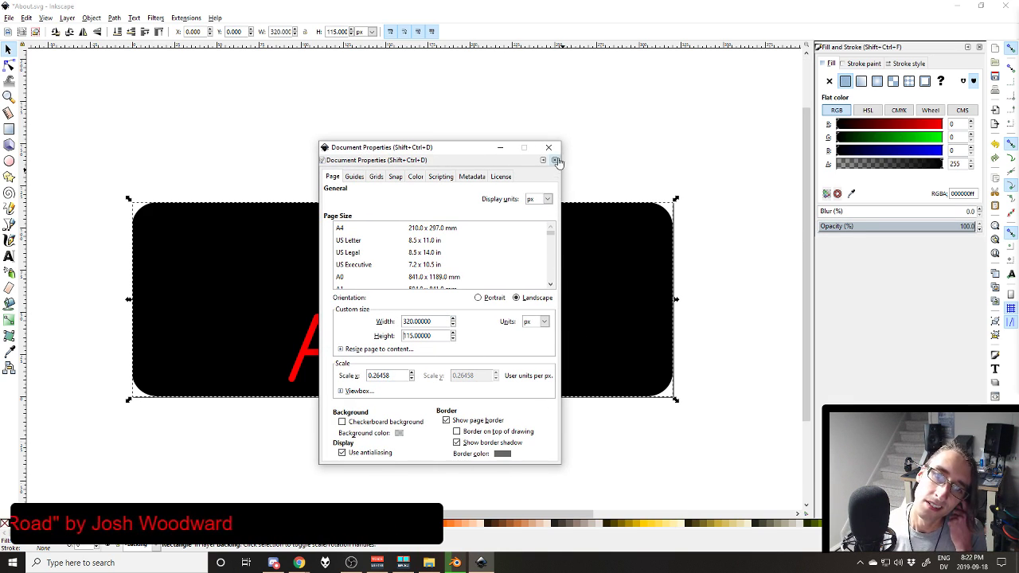
{"action": "left_click", "coordinate": [556, 161]}
Step: Move the "Aboot" text up toward the middle of the black rectangle, to about Y 35.7 px
{"action": "left_click", "coordinate": [416, 378]}
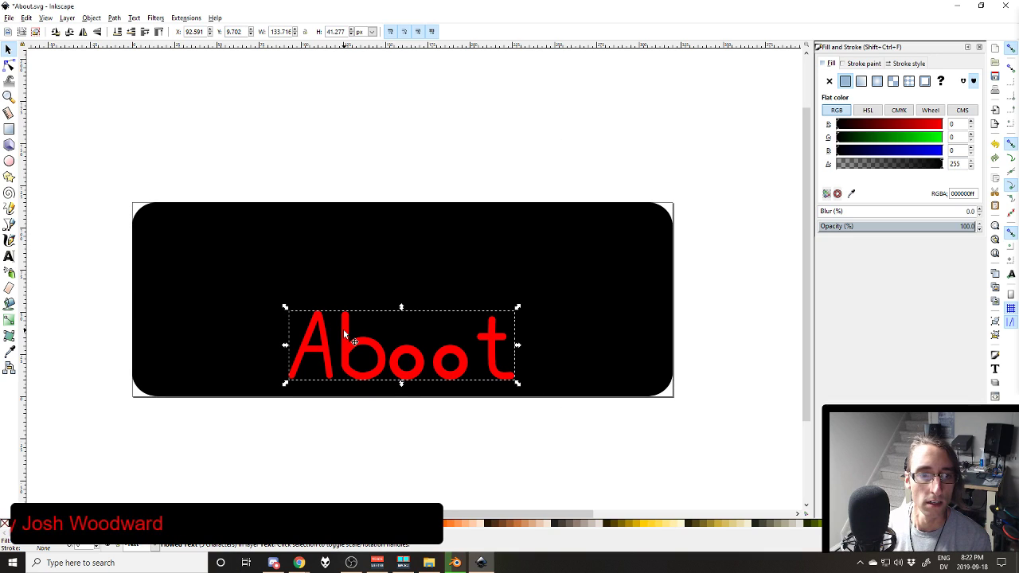
{"action": "key", "text": "Up"}
{"action": "key", "text": "Up"}
{"action": "key", "text": "Up"}
{"action": "key", "text": "Up"}
{"action": "key", "text": "Up"}
{"action": "key", "text": "Up"}
{"action": "key", "text": "Up"}
{"action": "key", "text": "Up"}
{"action": "key", "text": "Up"}
{"action": "key", "text": "Up"}
{"action": "key", "text": "Up"}
{"action": "key", "text": "Up"}
{"action": "key", "text": "Up"}
{"action": "key", "text": "Up"}
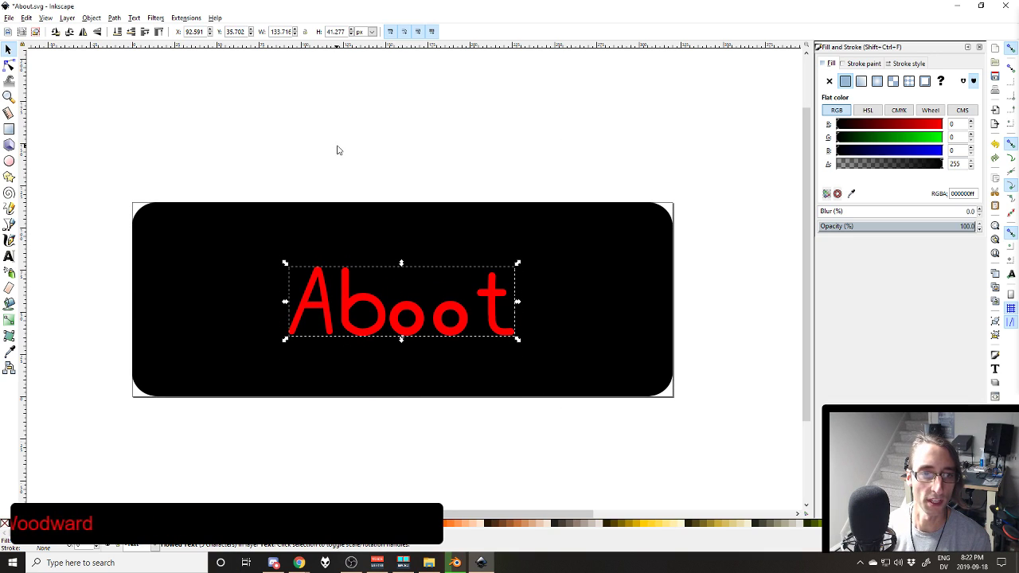
Step: Nudge the "Aboot" text down to about Y 27.7 px so its text frame's upper edge aligns with the rectangle
{"action": "double_click", "coordinate": [363, 308]}
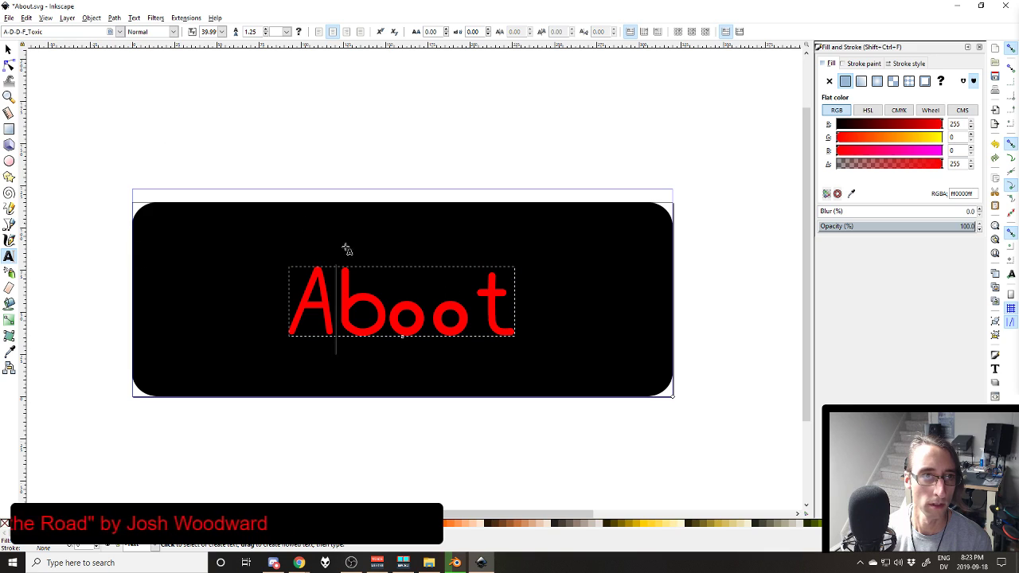
{"action": "left_click", "coordinate": [448, 293]}
{"action": "left_click", "coordinate": [431, 304]}
{"action": "left_click", "coordinate": [463, 326]}
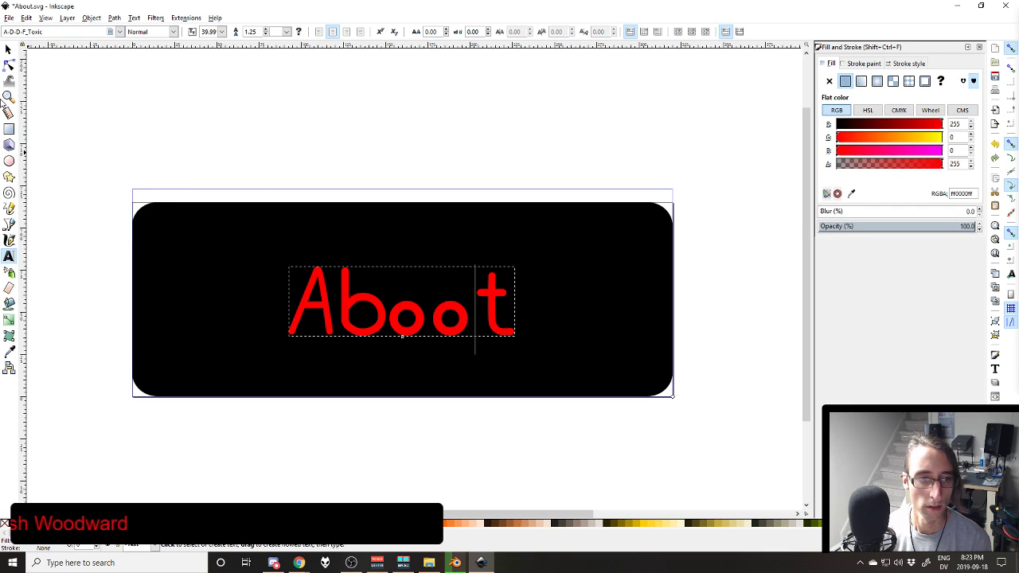
{"action": "left_click", "coordinate": [8, 49]}
{"action": "key", "text": "Down"}
{"action": "key", "text": "Down"}
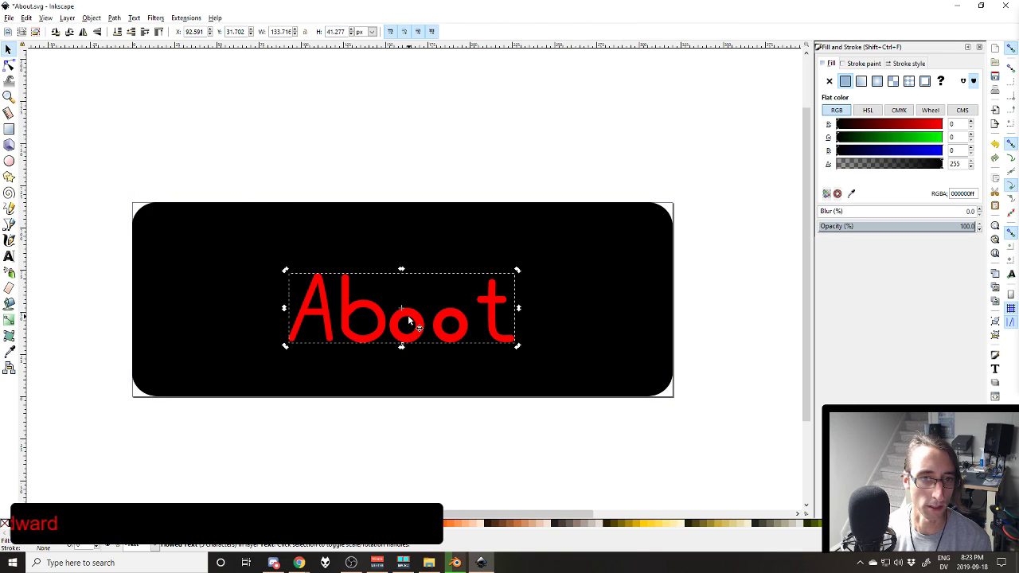
{"action": "double_click", "coordinate": [407, 318]}
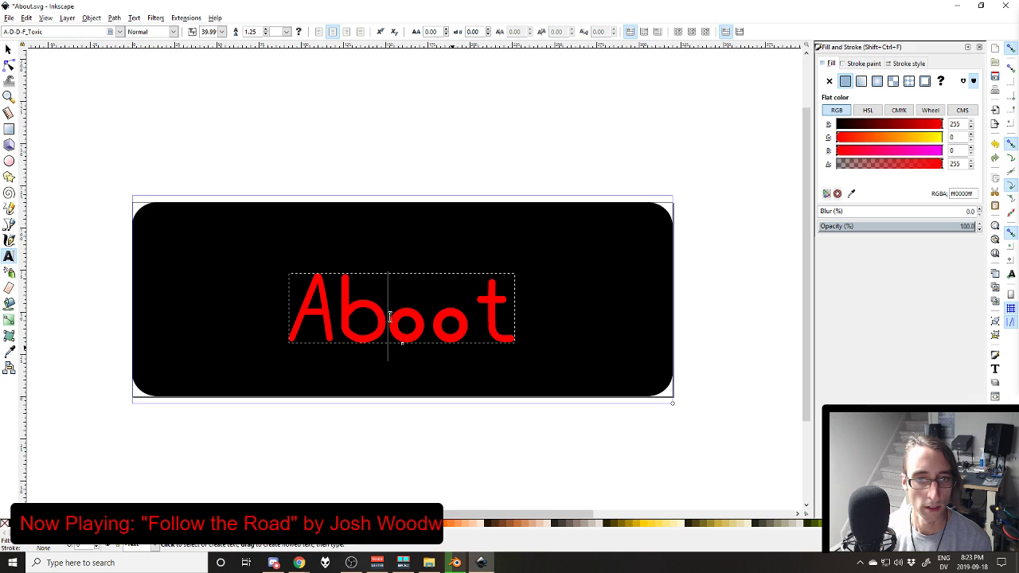
{"action": "left_click", "coordinate": [9, 51]}
{"action": "key", "text": "Down"}
{"action": "key", "text": "Down"}
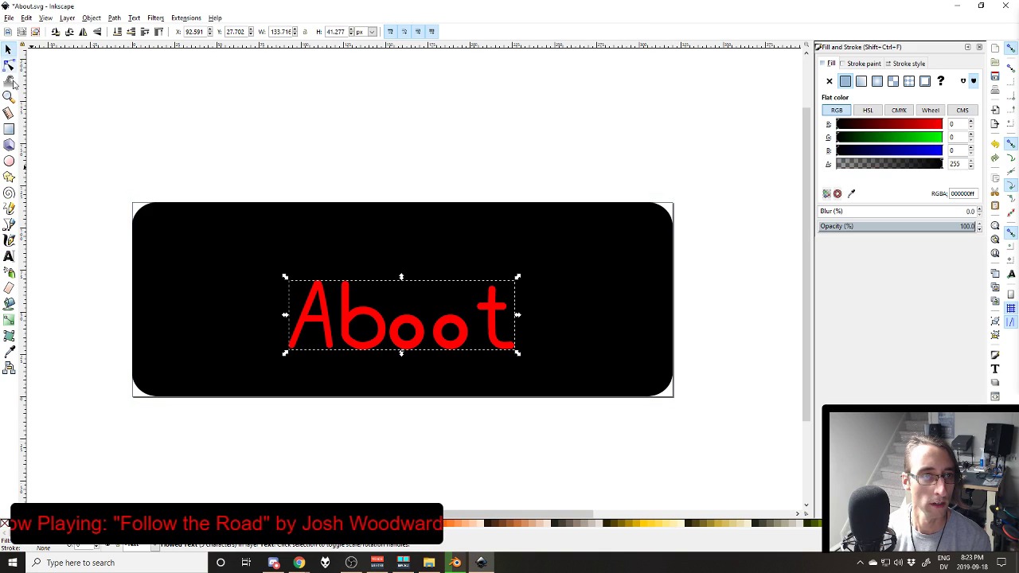
Step: Resize the "Aboot" text frame so its lower corner snaps to the page corner, and deselect the text
{"action": "left_click", "coordinate": [9, 256]}
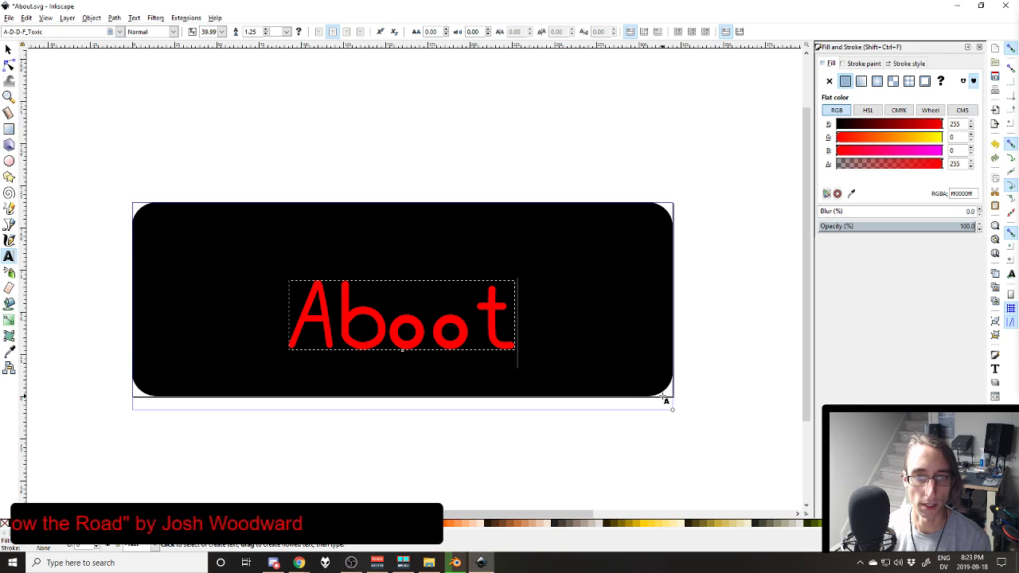
{"action": "left_click_drag", "start_coordinate": [672, 408], "coordinate": [673, 396]}
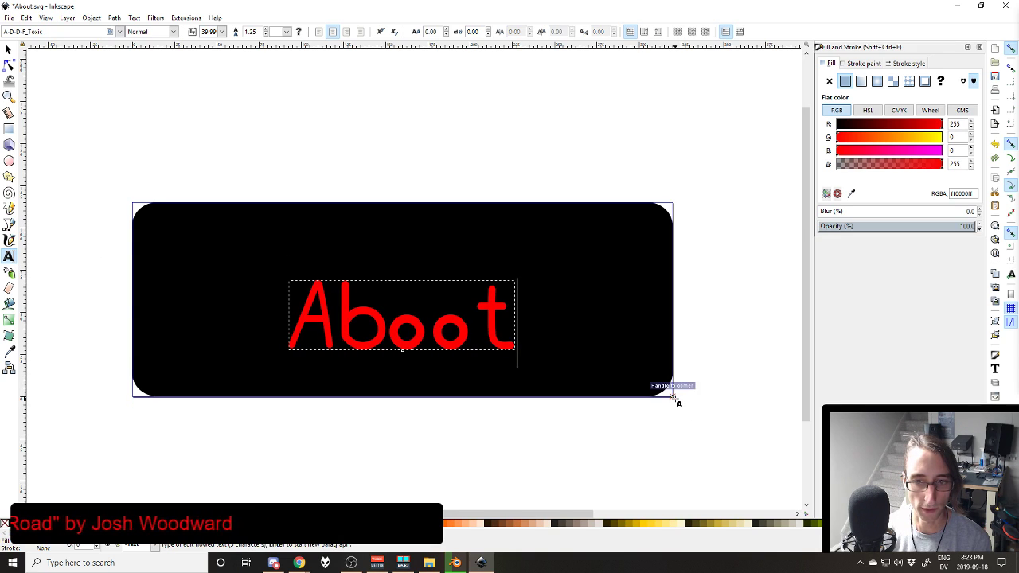
{"action": "left_click", "coordinate": [10, 49]}
{"action": "left_click", "coordinate": [368, 152]}
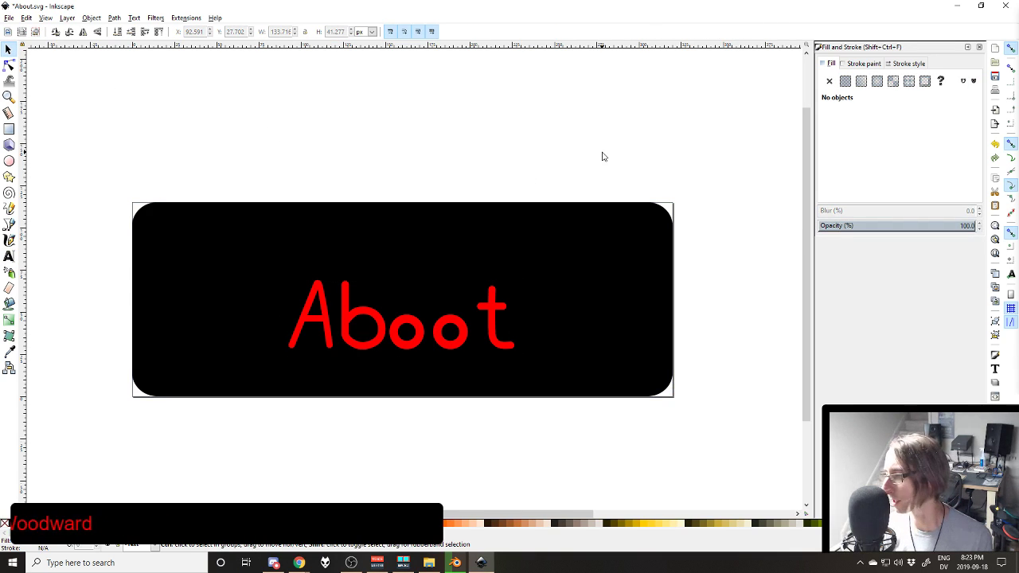
Step: Export the 320 × 115 px page as About.png, replacing the existing file, with the export dialog set to close when complete, and save the document
{"action": "key", "text": "shift+ctrl+e"}
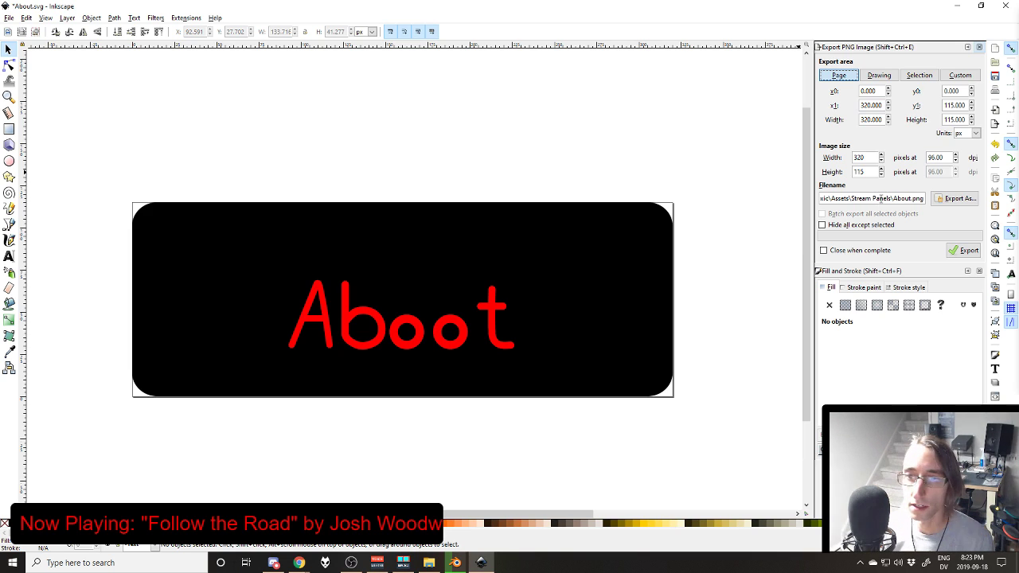
{"action": "key", "text": "Return"}
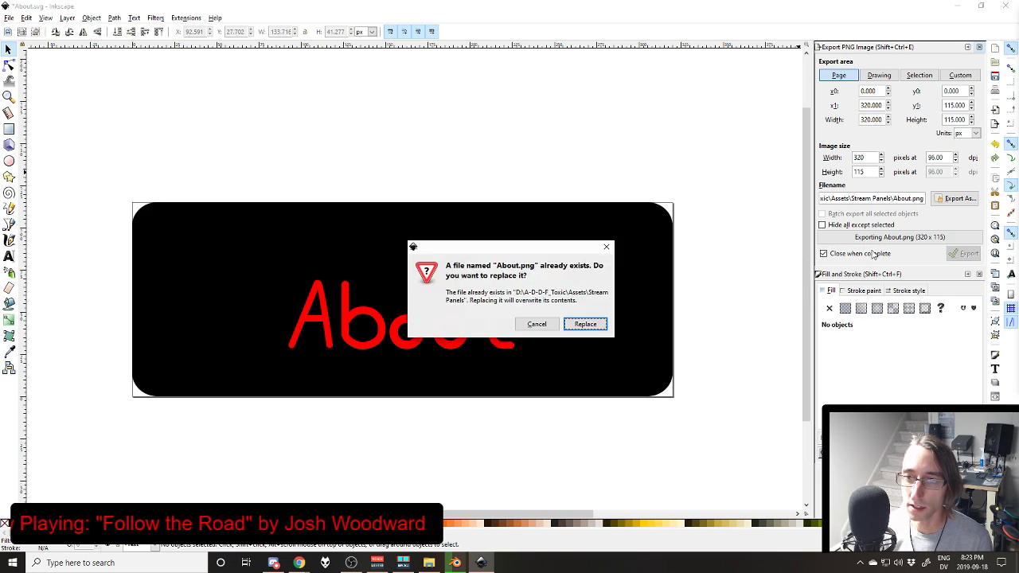
{"action": "left_click", "coordinate": [586, 326]}
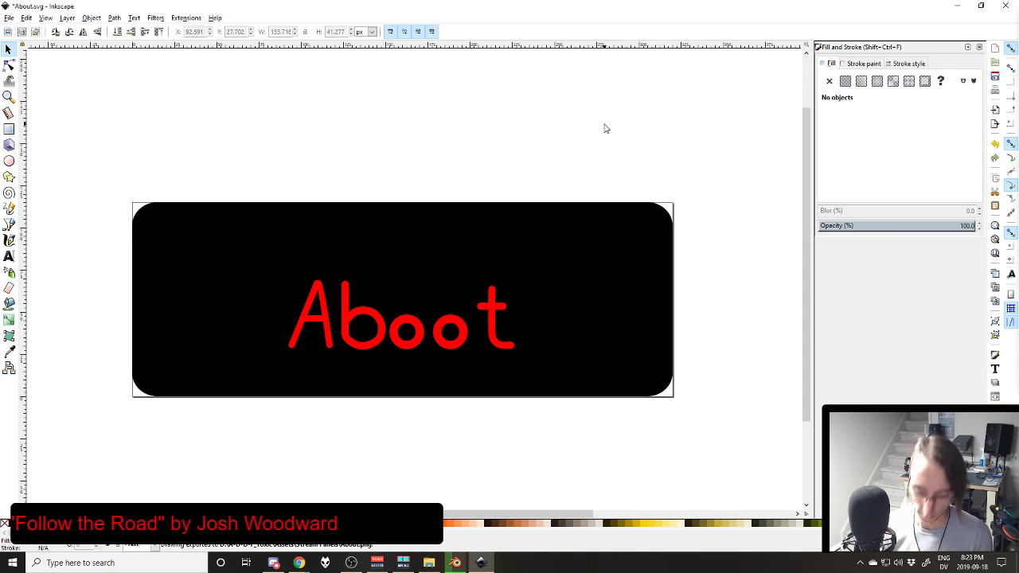
{"action": "key", "text": "ctrl+s"}
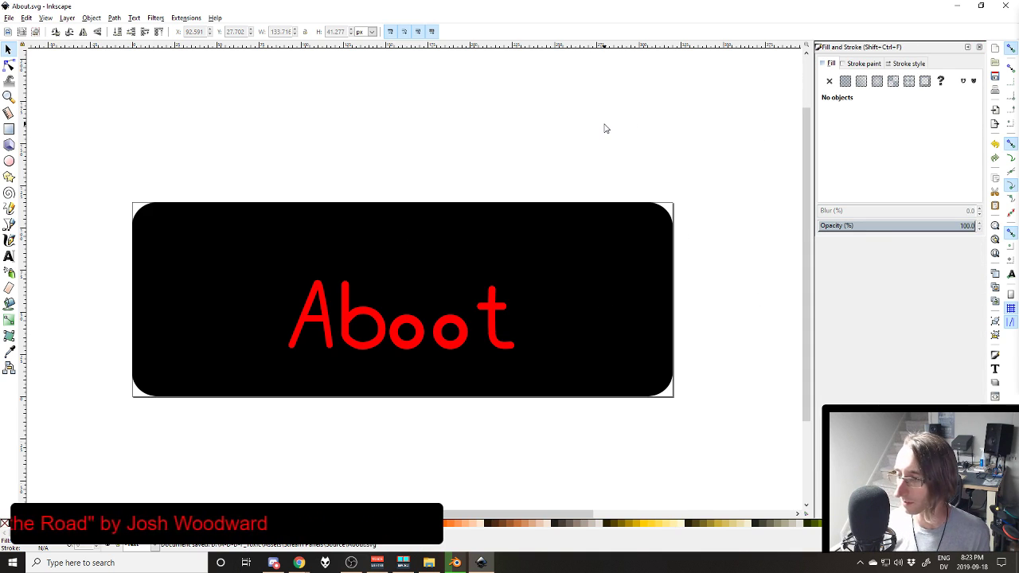
Step: Switch to the Twitch channel page, enable panel editing, and replace the About panel's image with the exported About.png, submitting the change
{"action": "mouse_move", "coordinate": [323, 562]}
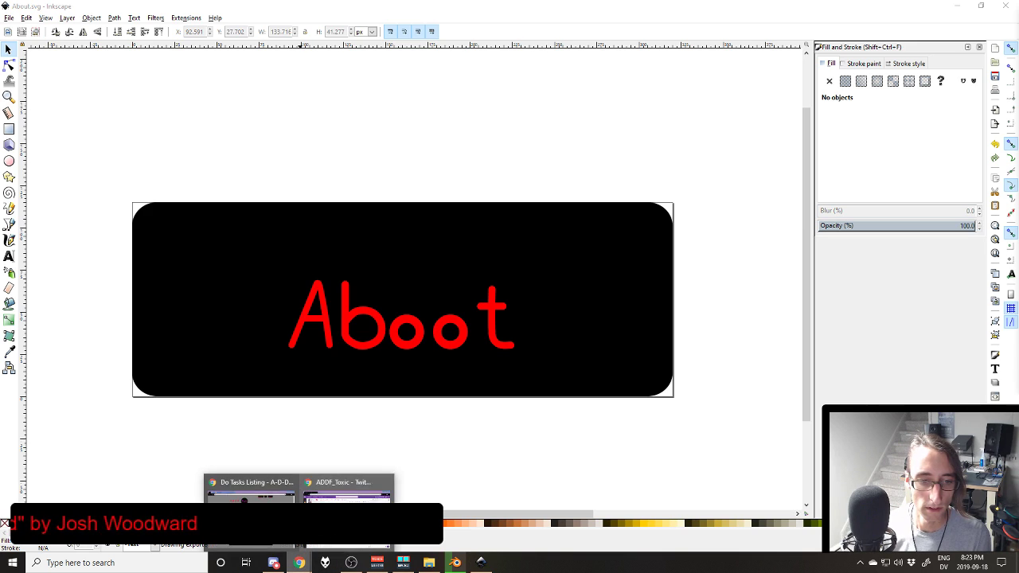
{"action": "left_click", "coordinate": [346, 490]}
{"action": "scroll", "coordinate": [342, 317], "scroll_direction": "up", "scroll_amount": 1}
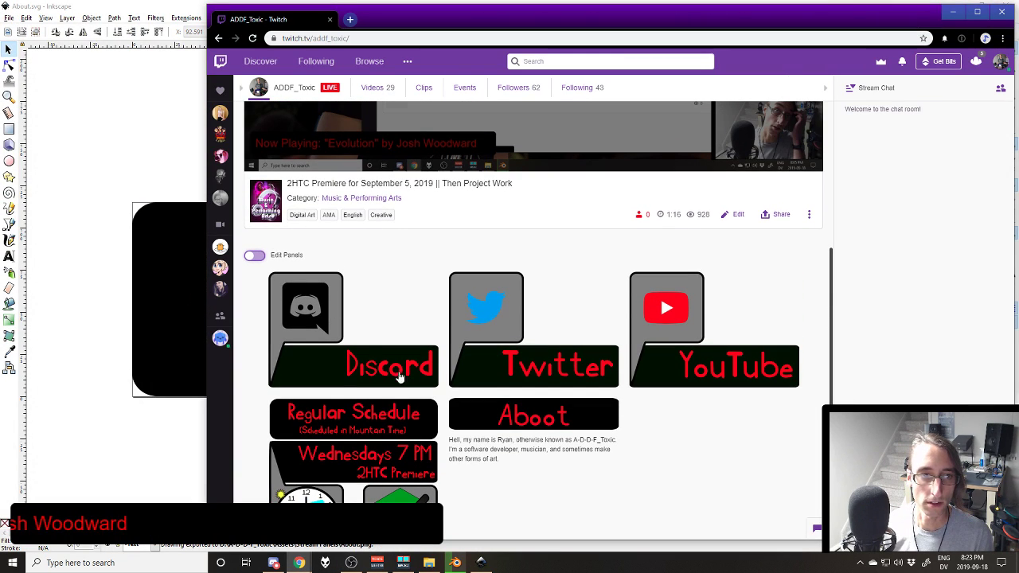
{"action": "left_click", "coordinate": [253, 256]}
{"action": "scroll", "coordinate": [252, 199], "scroll_direction": "down", "scroll_amount": 3}
{"action": "scroll", "coordinate": [253, 144], "scroll_direction": "up", "scroll_amount": 1}
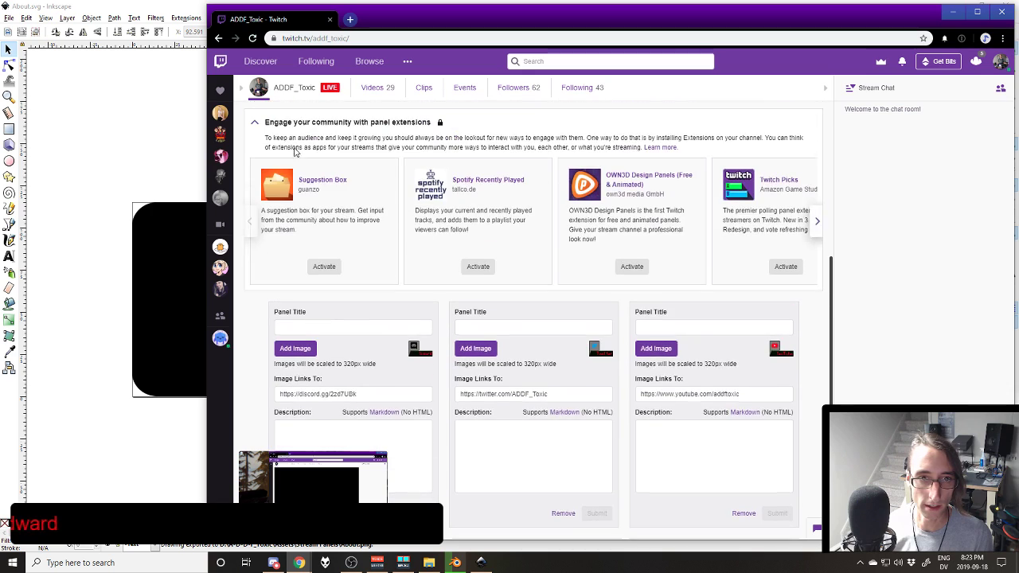
{"action": "scroll", "coordinate": [477, 282], "scroll_direction": "down", "scroll_amount": 4}
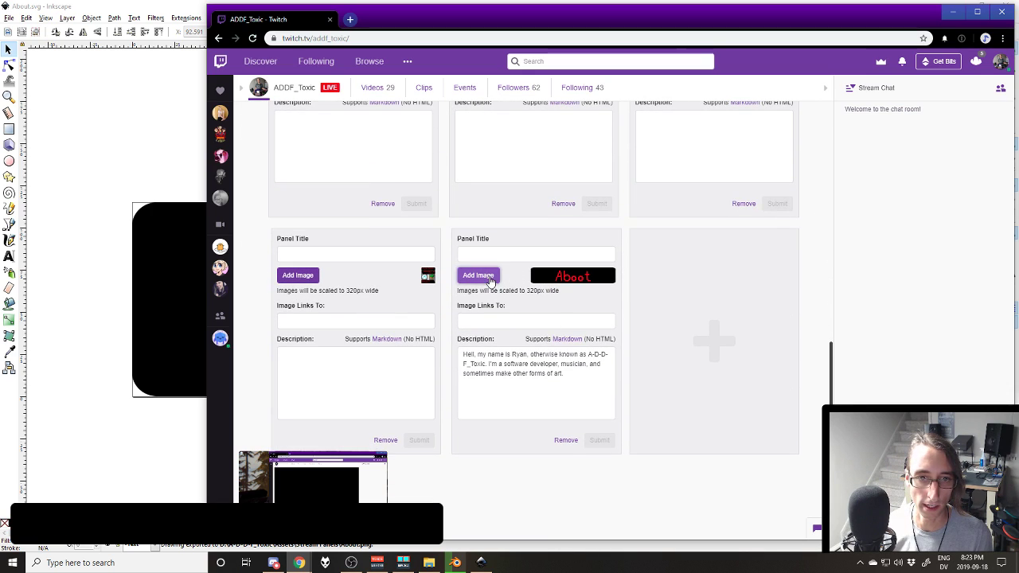
{"action": "left_click", "coordinate": [478, 274]}
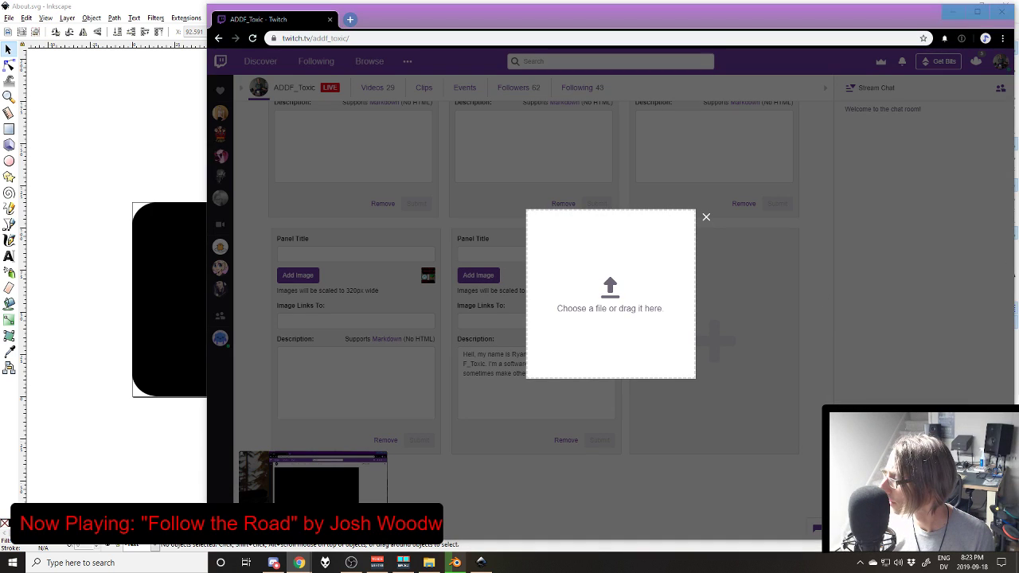
{"action": "left_click_drag", "start_coordinate": [773, 389], "coordinate": [630, 274]}
{"action": "left_click", "coordinate": [626, 327]}
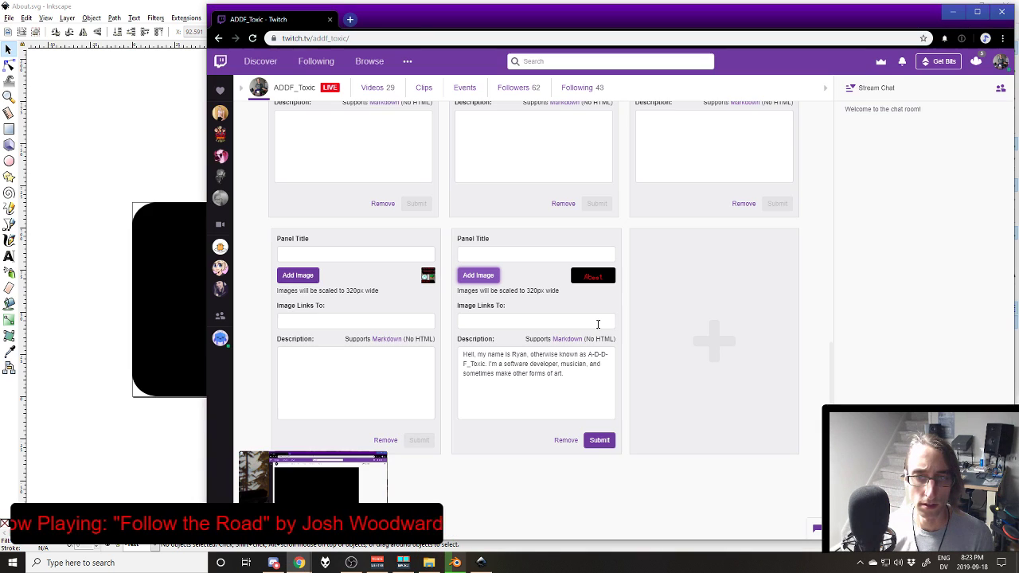
{"action": "left_click", "coordinate": [598, 440]}
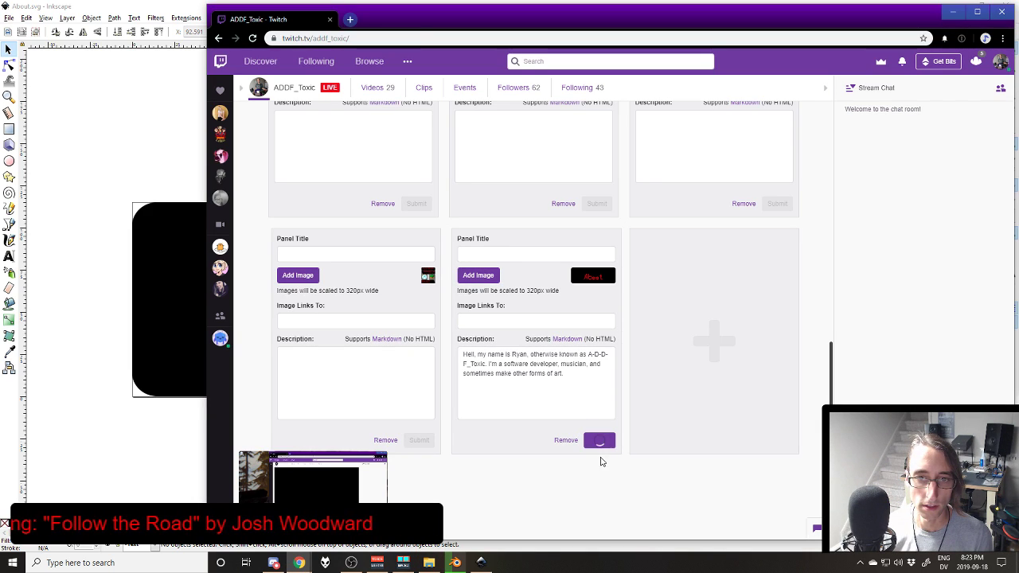
Step: Turn off panel editing and compare the About image's size with the other channel panels
{"action": "scroll", "coordinate": [273, 236], "scroll_direction": "up", "scroll_amount": 5}
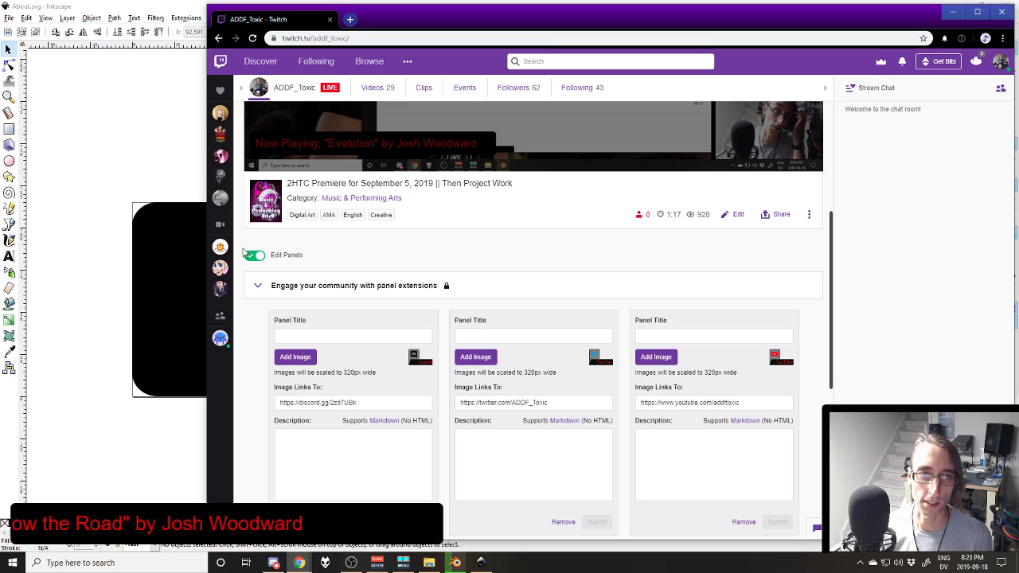
{"action": "left_click", "coordinate": [255, 253]}
{"action": "scroll", "coordinate": [572, 309], "scroll_direction": "down", "scroll_amount": 1}
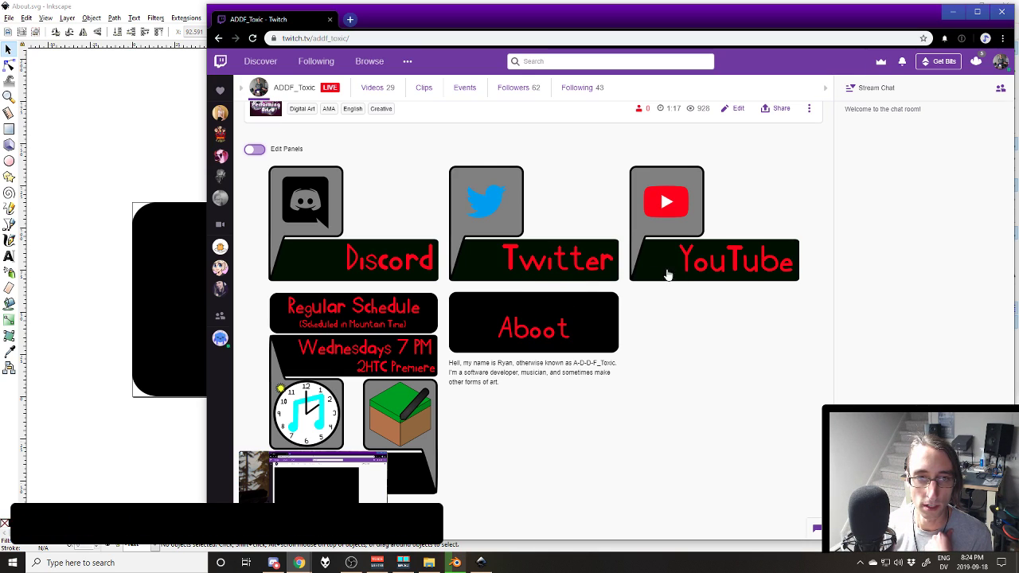
Step: Return to Inkscape and set the black rectangle's height to 100 px
{"action": "left_click", "coordinate": [96, 148]}
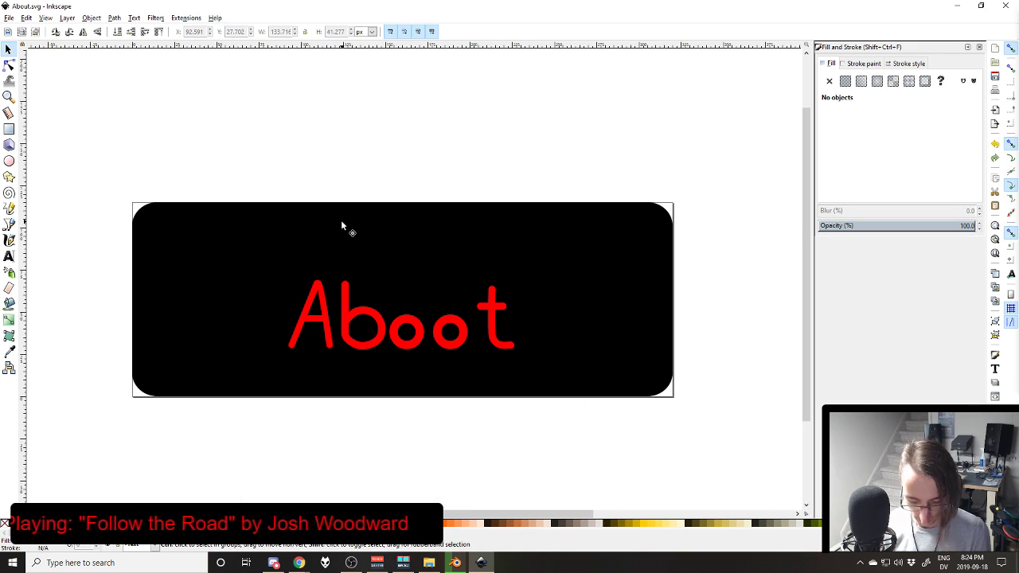
{"action": "key", "text": "ctrl+shift+e"}
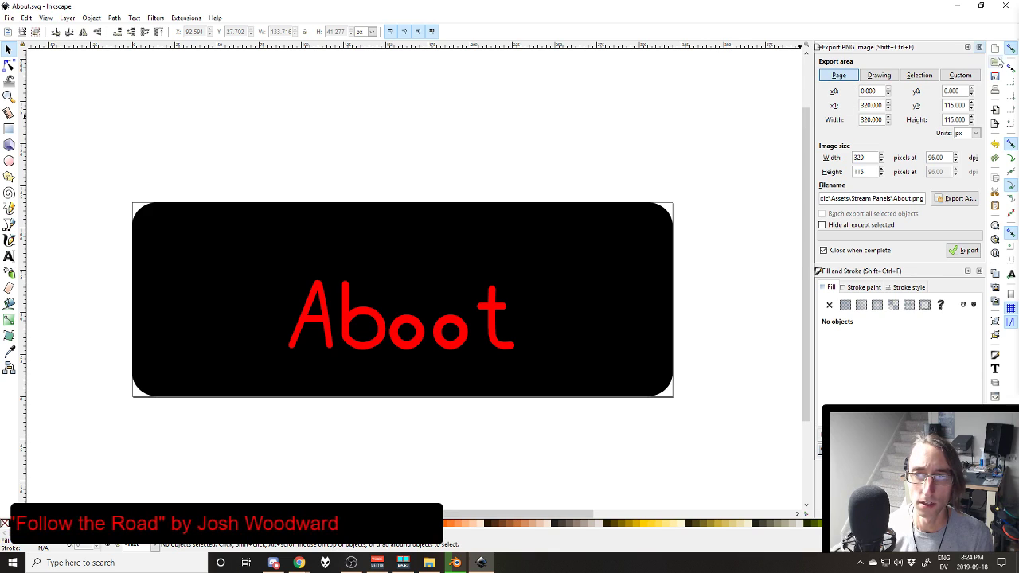
{"action": "left_click", "coordinate": [979, 47]}
{"action": "left_click", "coordinate": [389, 253]}
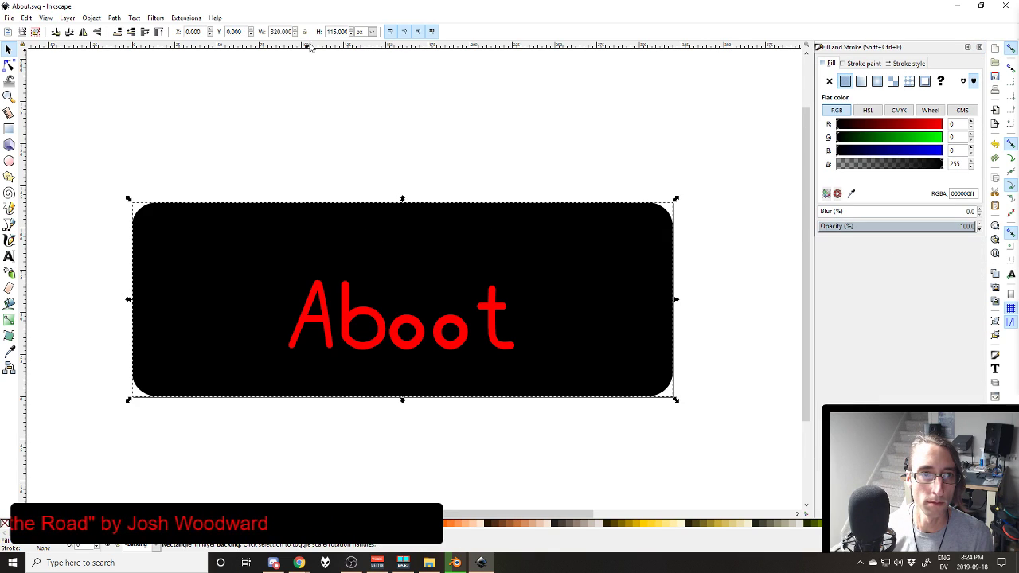
{"action": "type", "text": "100"}
{"action": "key", "text": "Return"}
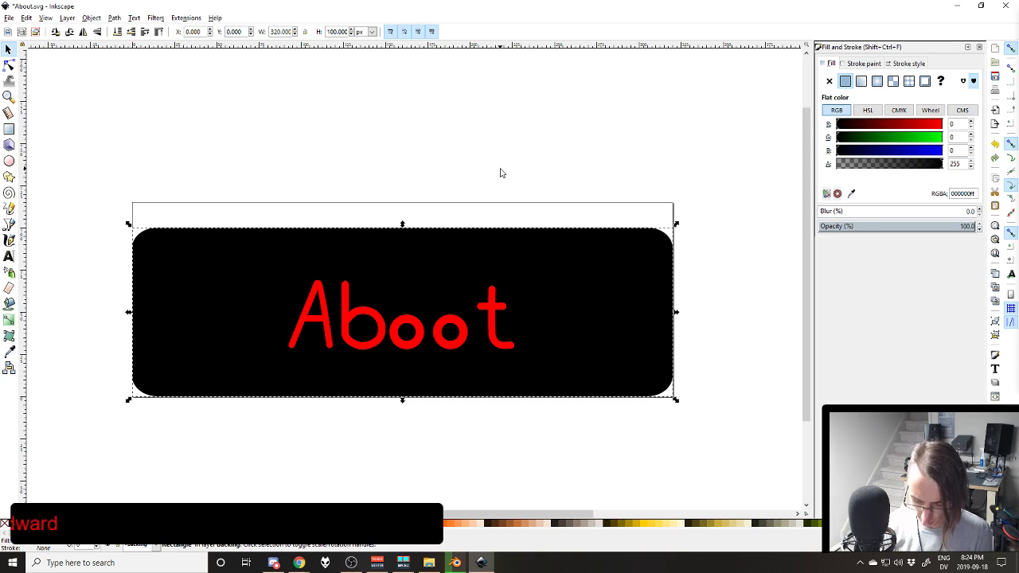
Step: Set the document's page height to 100 px in the document properties
{"action": "key", "text": "ctrl+shift+d"}
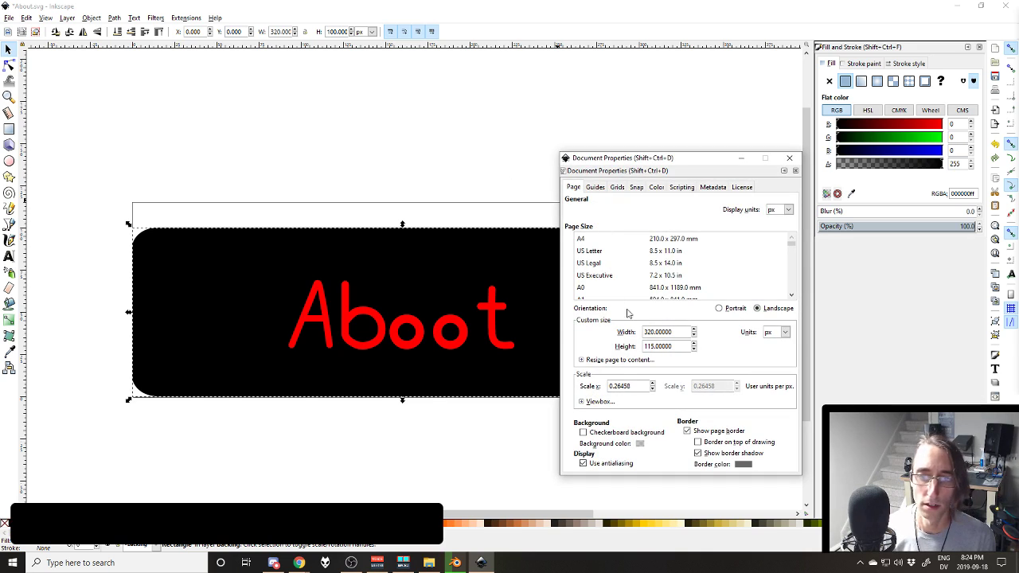
{"action": "type", "text": "100"}
{"action": "key", "text": "Return"}
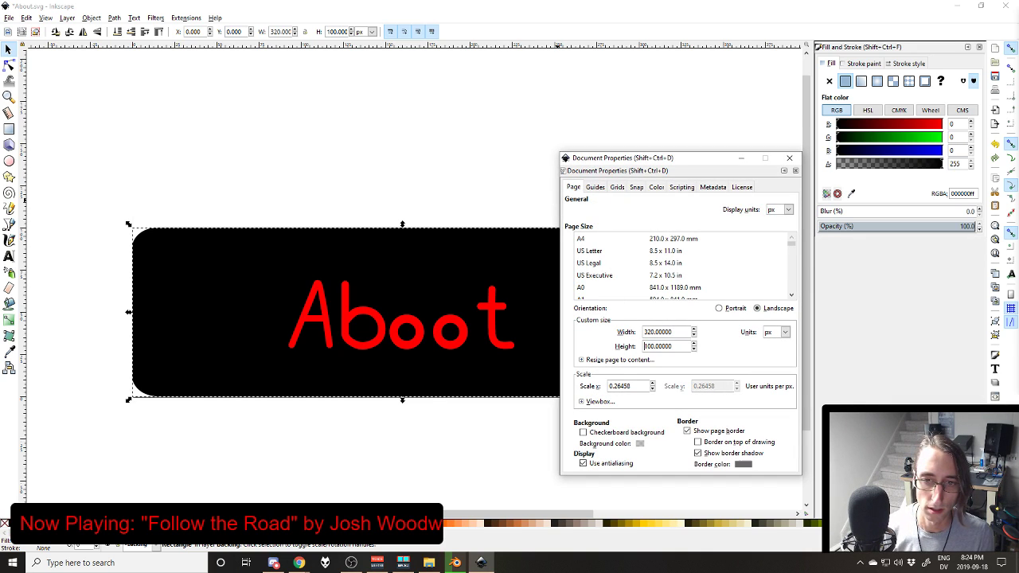
{"action": "left_click", "coordinate": [789, 161]}
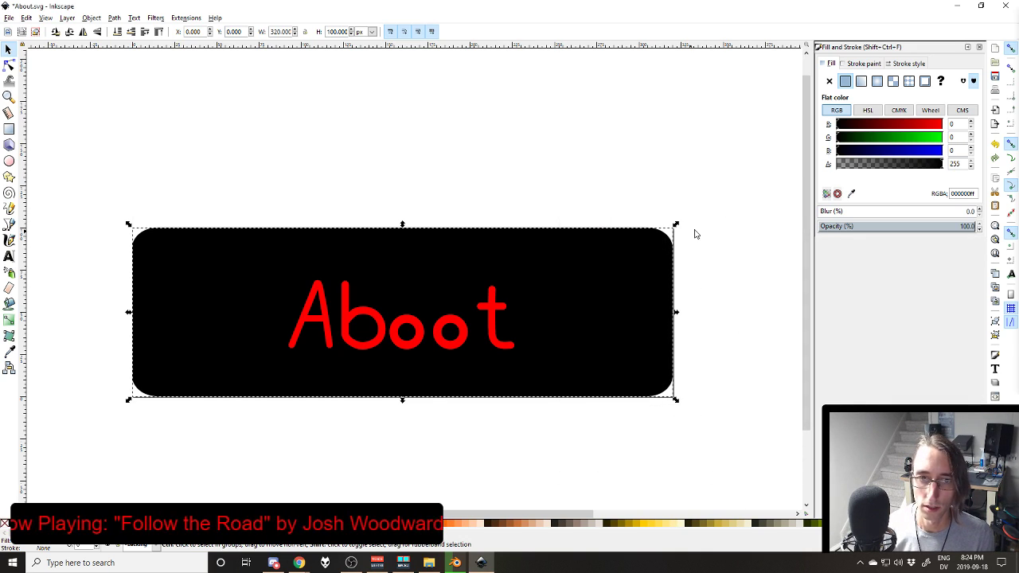
Step: Export the whole 320 × 100 px page as About.png, replacing the existing file, and save the document
{"action": "key", "text": "ctrl+shift+e"}
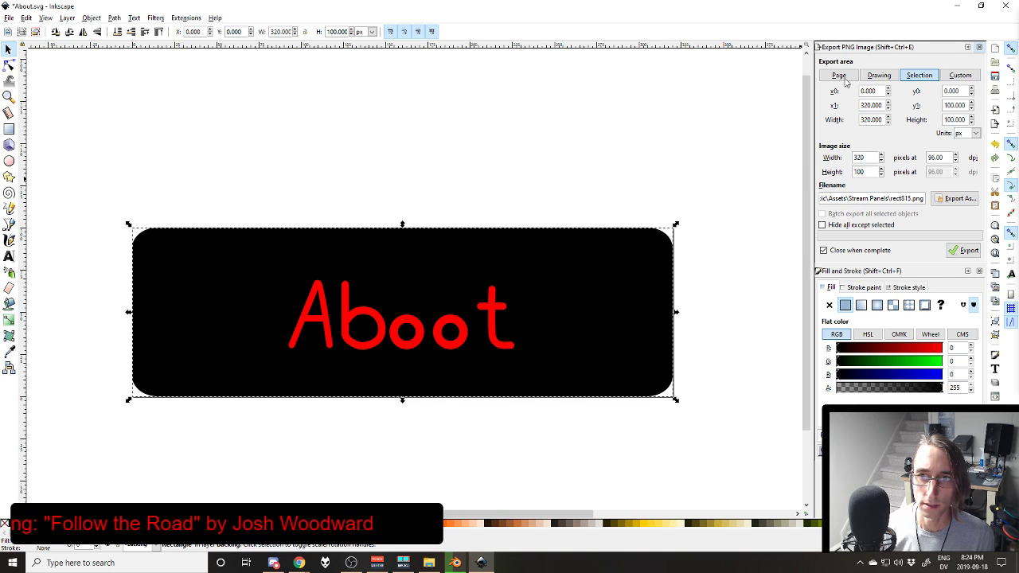
{"action": "left_click", "coordinate": [839, 75]}
{"action": "left_click", "coordinate": [964, 250]}
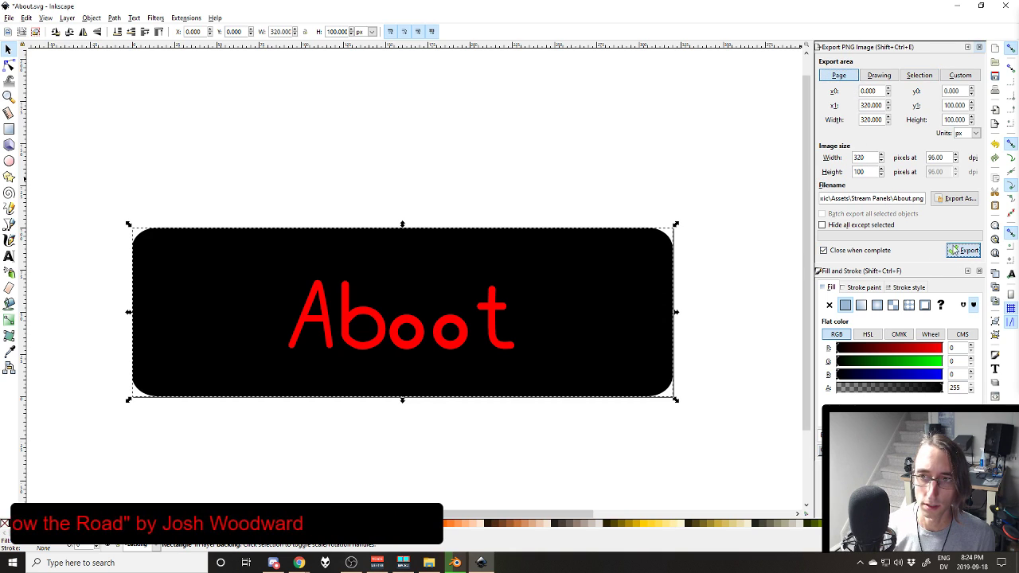
{"action": "left_click", "coordinate": [584, 324]}
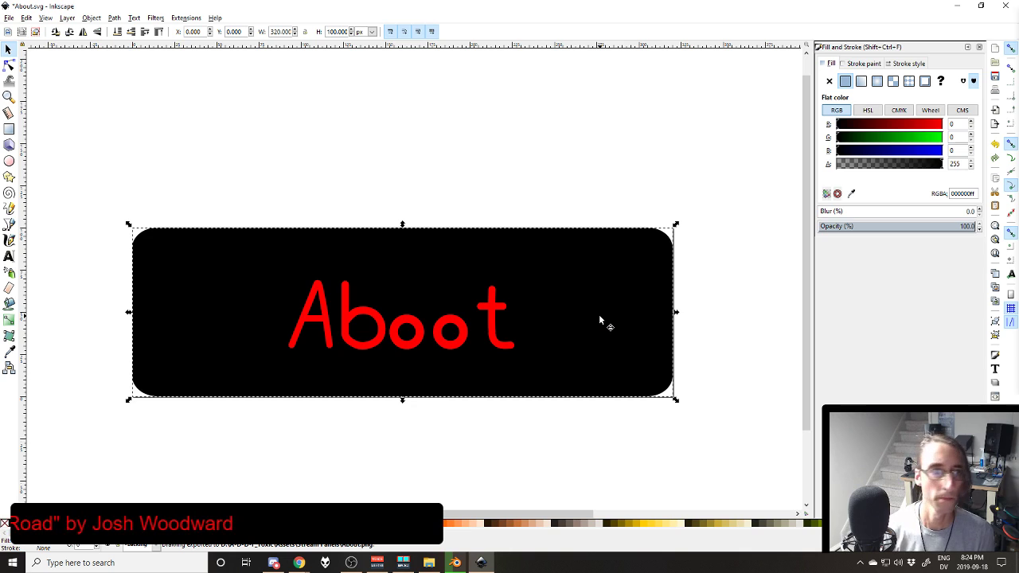
{"action": "key", "text": "ctrl+s"}
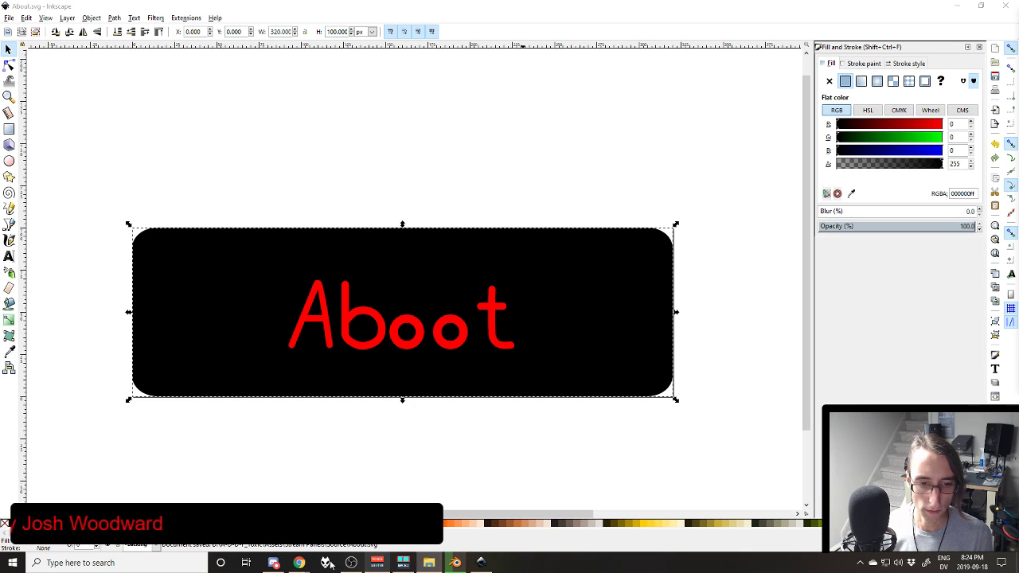
Step: Switch to the Twitch channel page and replace the About panel's image with the re-exported 320 × 100 px About.png, submitting the change
{"action": "left_click", "coordinate": [298, 562]}
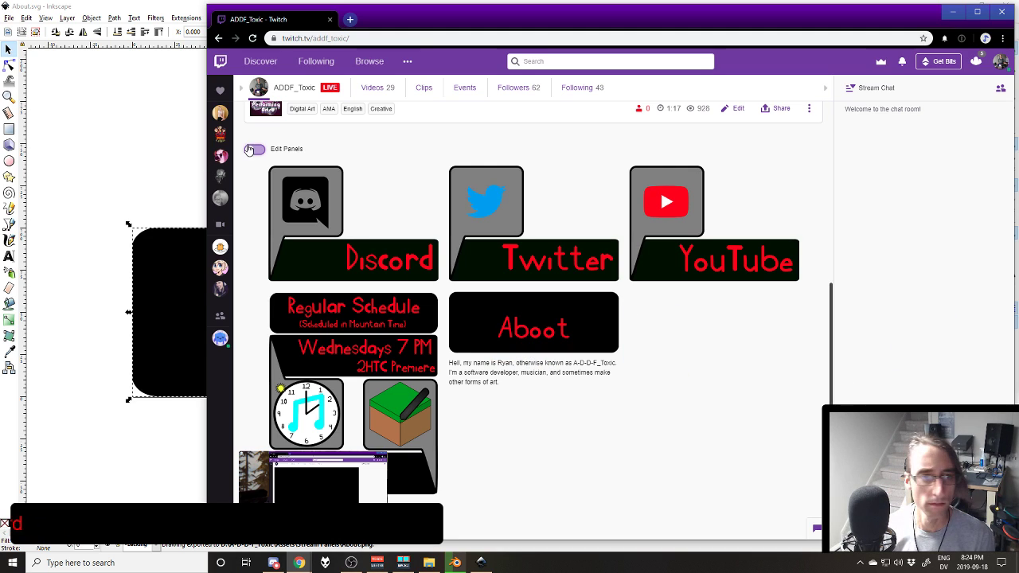
{"action": "scroll", "coordinate": [517, 324], "scroll_direction": "down", "scroll_amount": 5}
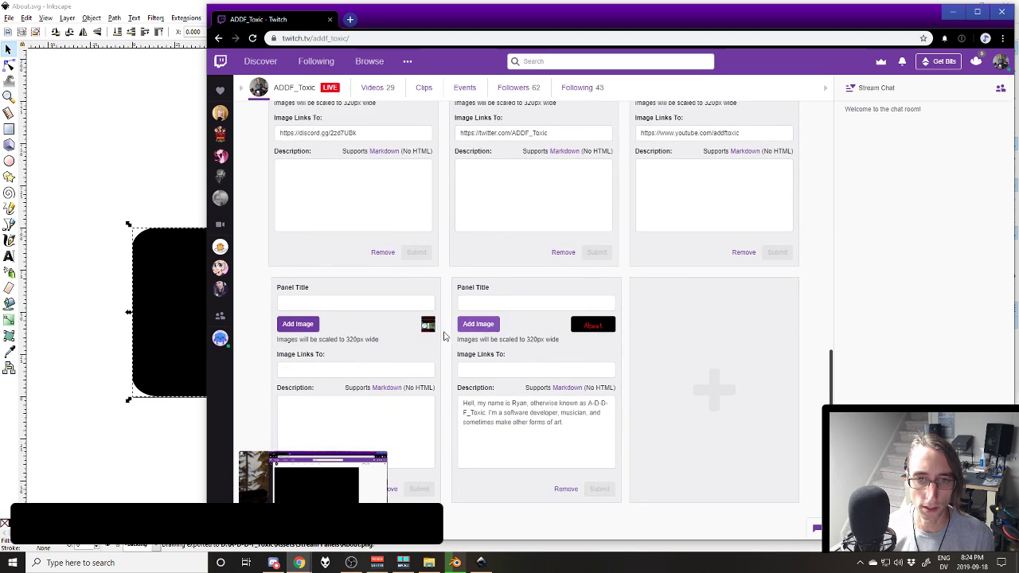
{"action": "left_click", "coordinate": [479, 324]}
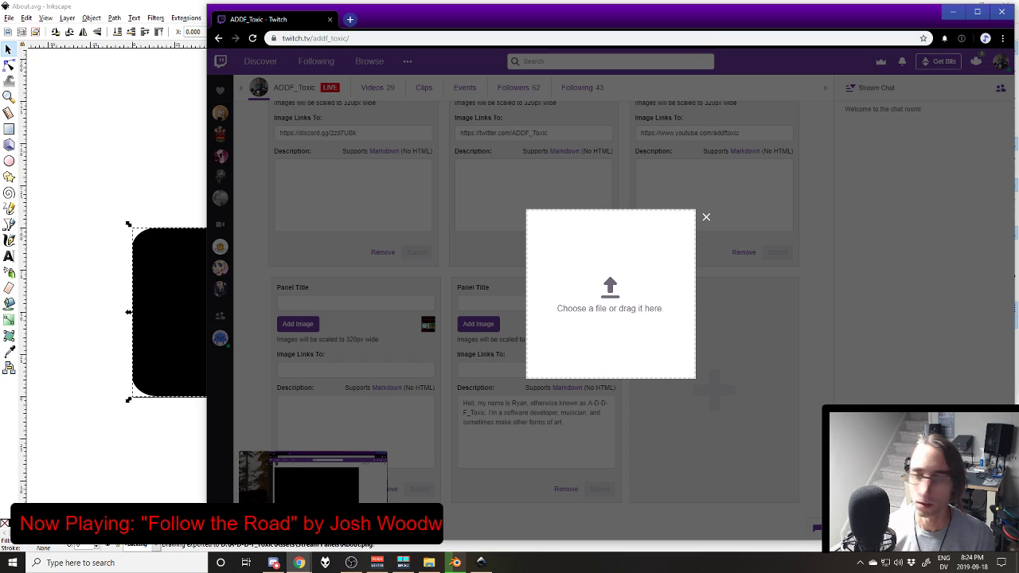
{"action": "left_click_drag", "start_coordinate": [1018, 291], "coordinate": [614, 285]}
{"action": "left_click", "coordinate": [593, 325]}
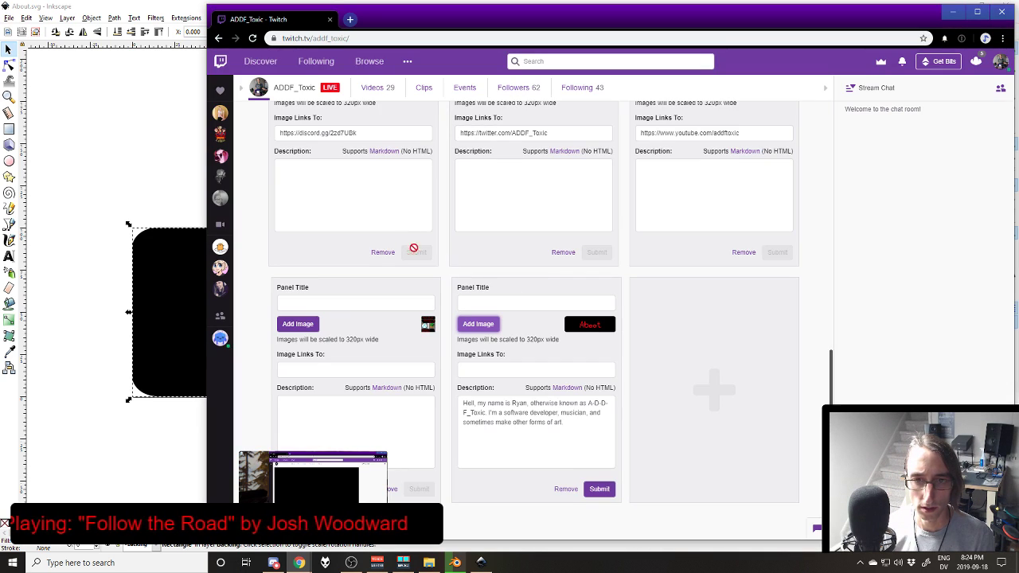
{"action": "scroll", "coordinate": [390, 245], "scroll_direction": "up", "scroll_amount": 4}
{"action": "scroll", "coordinate": [557, 366], "scroll_direction": "down", "scroll_amount": 6}
{"action": "left_click", "coordinate": [600, 384]}
Step: Leave panel editing and check the re-uploaded About image against the neighbouring schedule panel
{"action": "scroll", "coordinate": [288, 245], "scroll_direction": "up", "scroll_amount": 6}
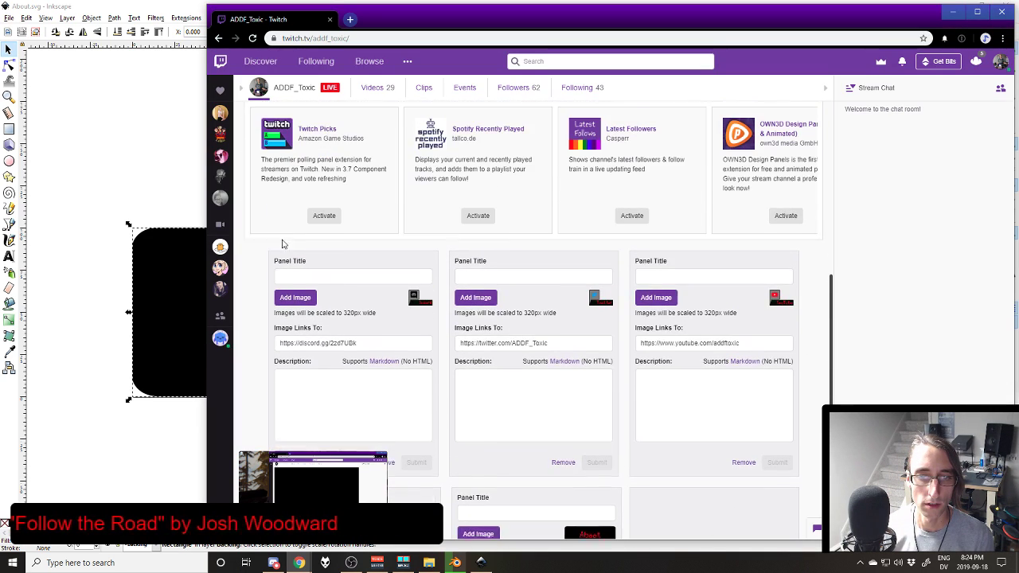
{"action": "scroll", "coordinate": [281, 244], "scroll_direction": "up", "scroll_amount": 3}
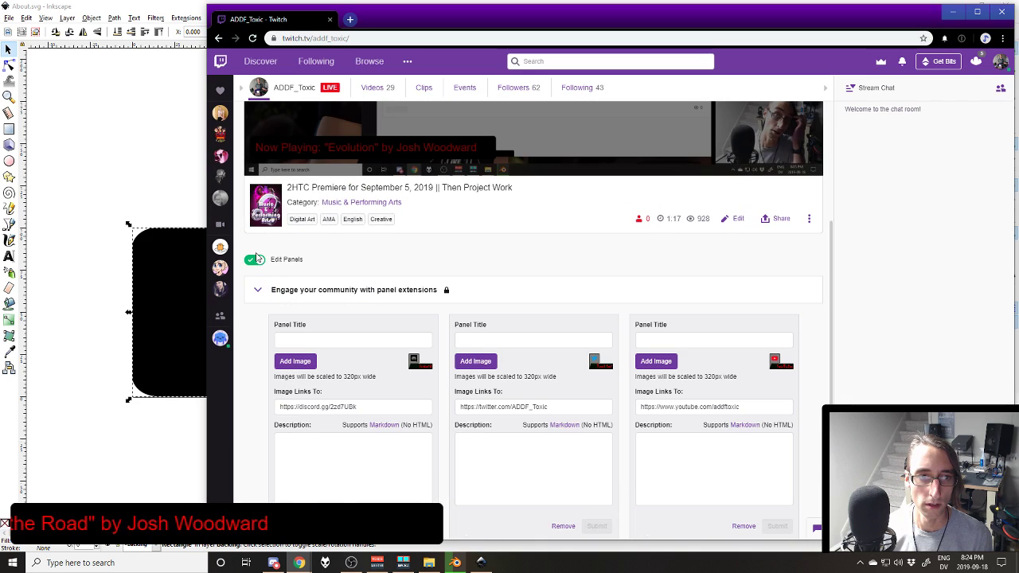
{"action": "left_click", "coordinate": [256, 259]}
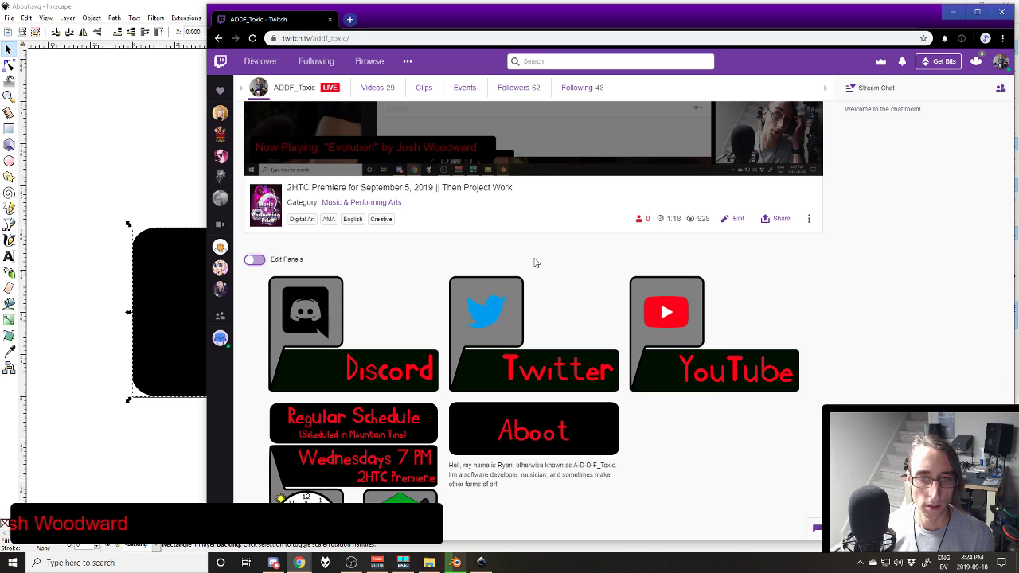
Step: Return to Inkscape and nudge the "Aboot" text down a few pixels inside the black rectangle
{"action": "left_click", "coordinate": [186, 176]}
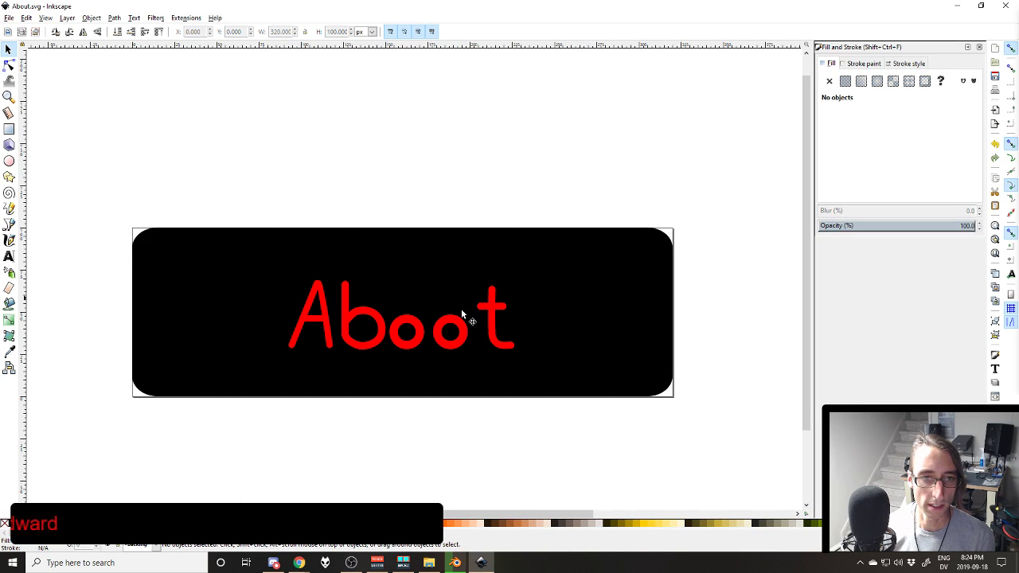
{"action": "left_click", "coordinate": [449, 330]}
{"action": "left_click", "coordinate": [443, 325]}
{"action": "key", "text": "Down"}
{"action": "key", "text": "Down"}
{"action": "key", "text": "Down"}
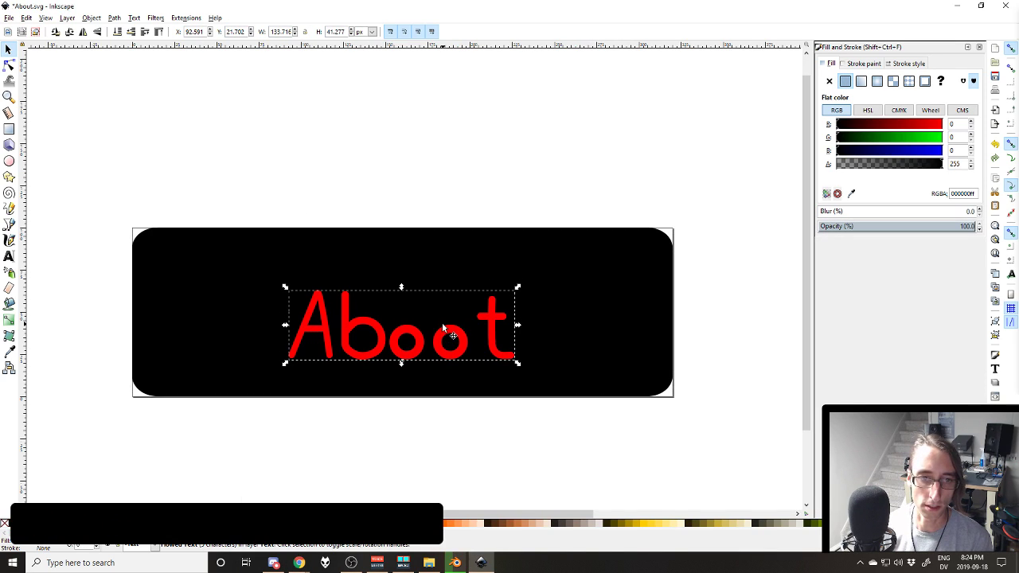
Step: Set the black rounded rectangle's height to 75 px, keeping its bottom edge on the page's lower edge
{"action": "left_click", "coordinate": [431, 253]}
{"action": "key", "text": "r"}
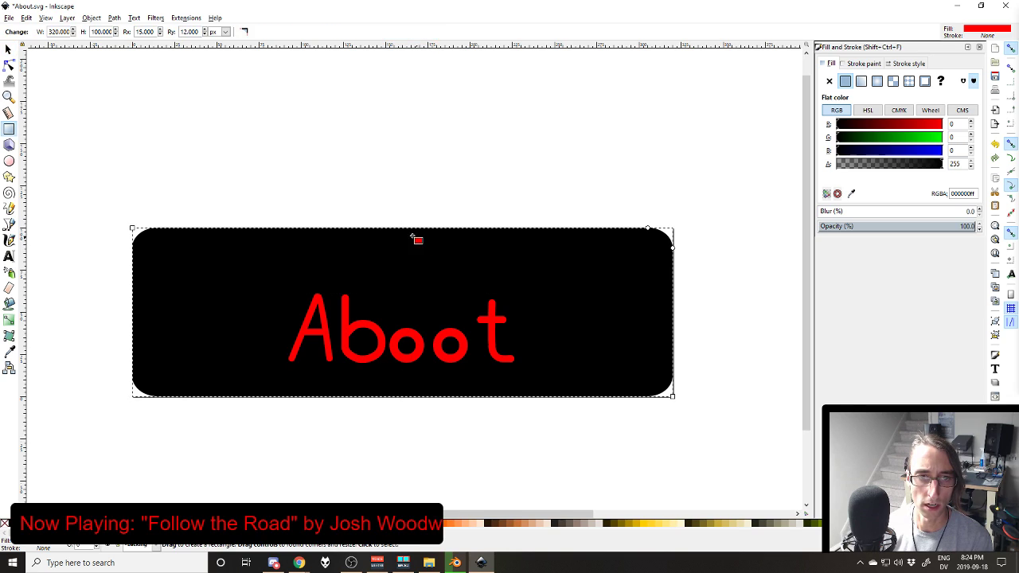
{"action": "left_click", "coordinate": [8, 49]}
{"action": "left_click_drag", "start_coordinate": [403, 228], "coordinate": [409, 239]}
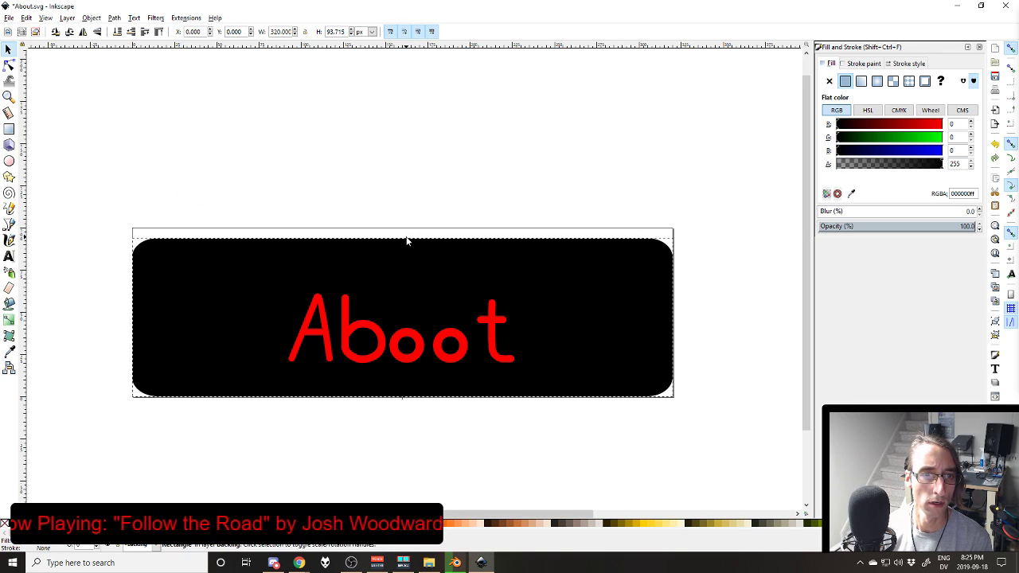
{"action": "triple_click", "coordinate": [334, 32]}
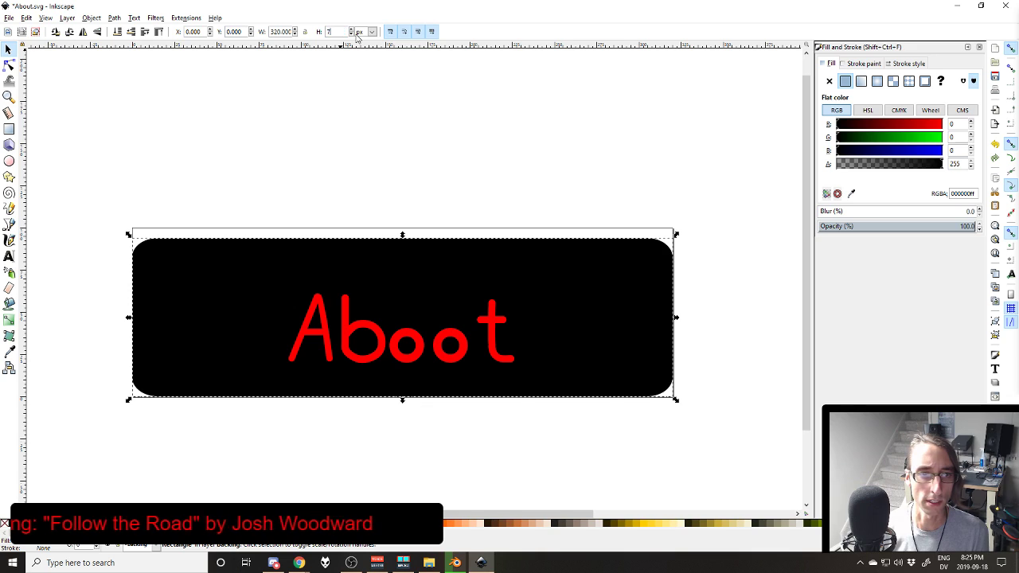
{"action": "type", "text": "75"}
{"action": "key", "text": "Return"}
{"action": "left_click", "coordinate": [350, 102]}
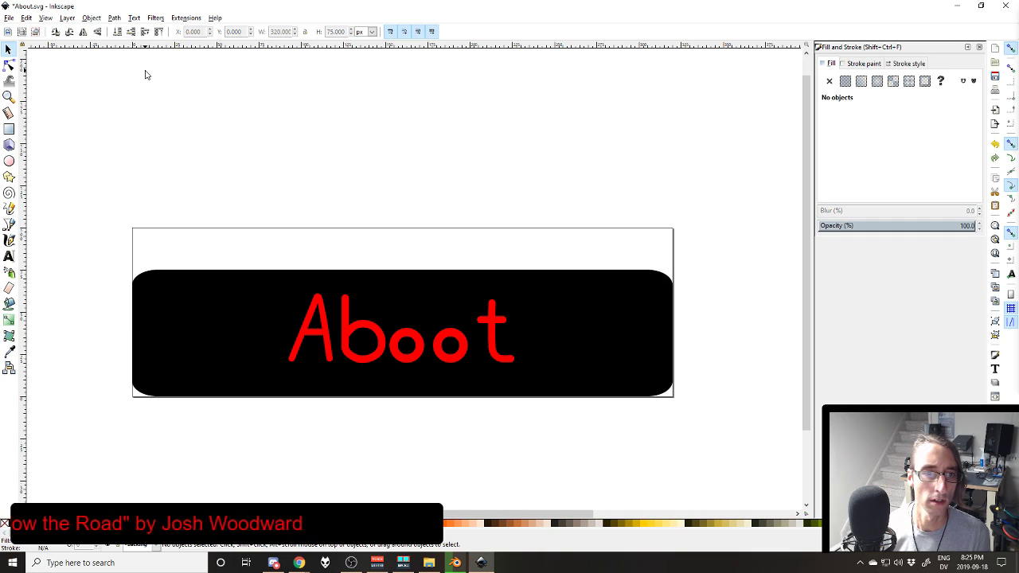
Step: Set the document's custom page height to 75 px, keeping the 320 px width
{"action": "key", "text": "ctrl+shift+e"}
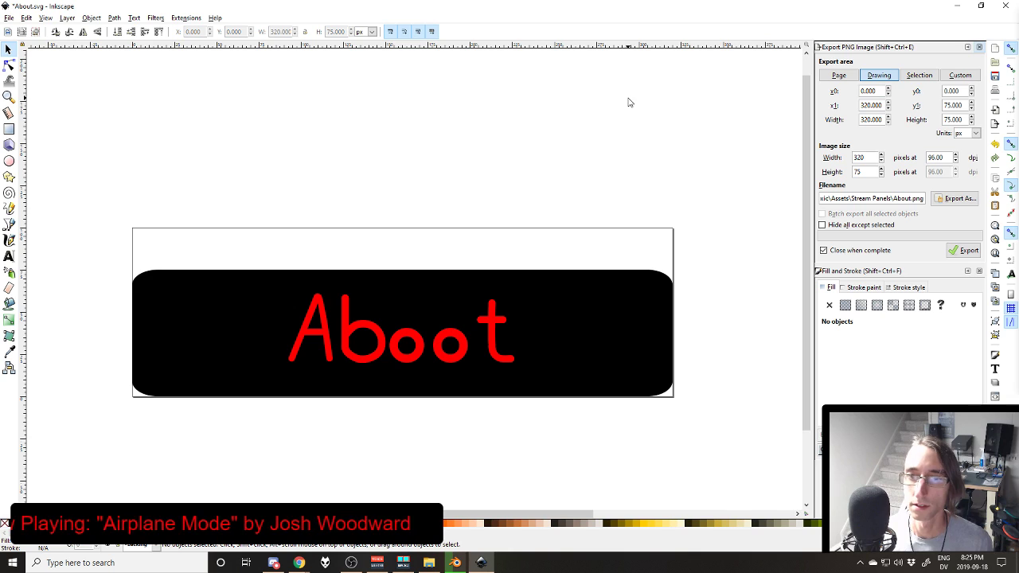
{"action": "left_click", "coordinate": [980, 48]}
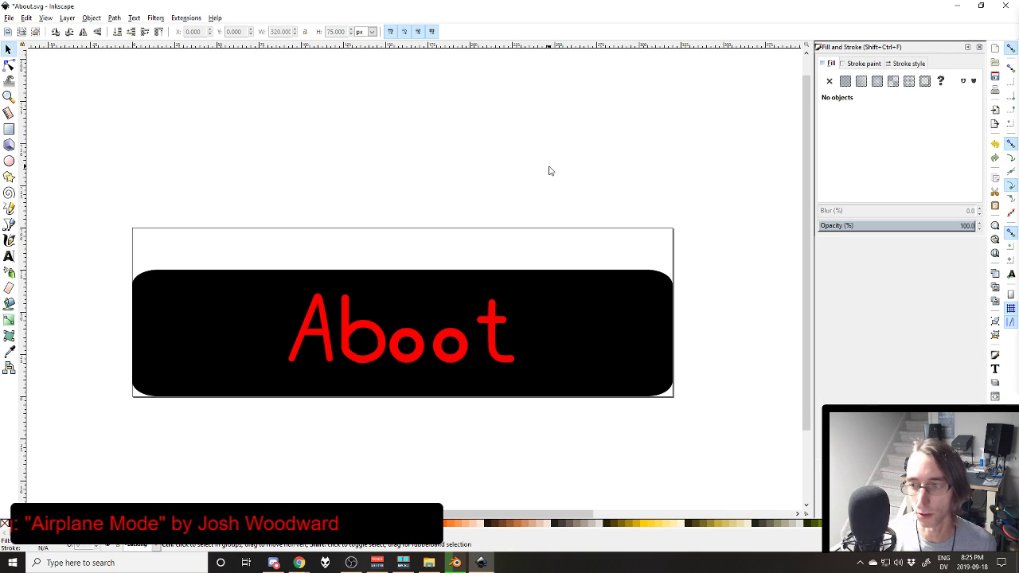
{"action": "key", "text": "ctrl+shift+d"}
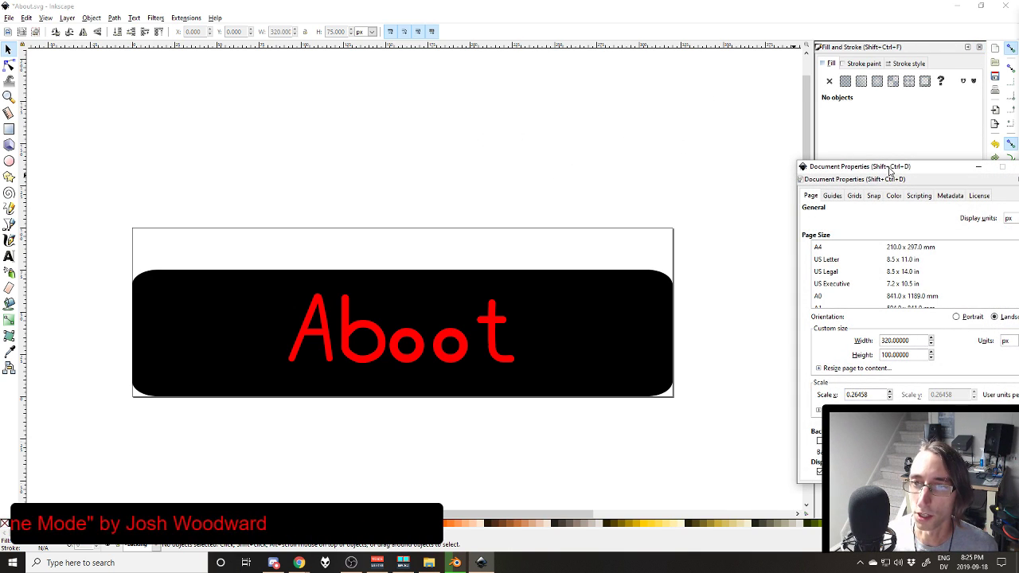
{"action": "left_click_drag", "start_coordinate": [890, 170], "coordinate": [536, 135]}
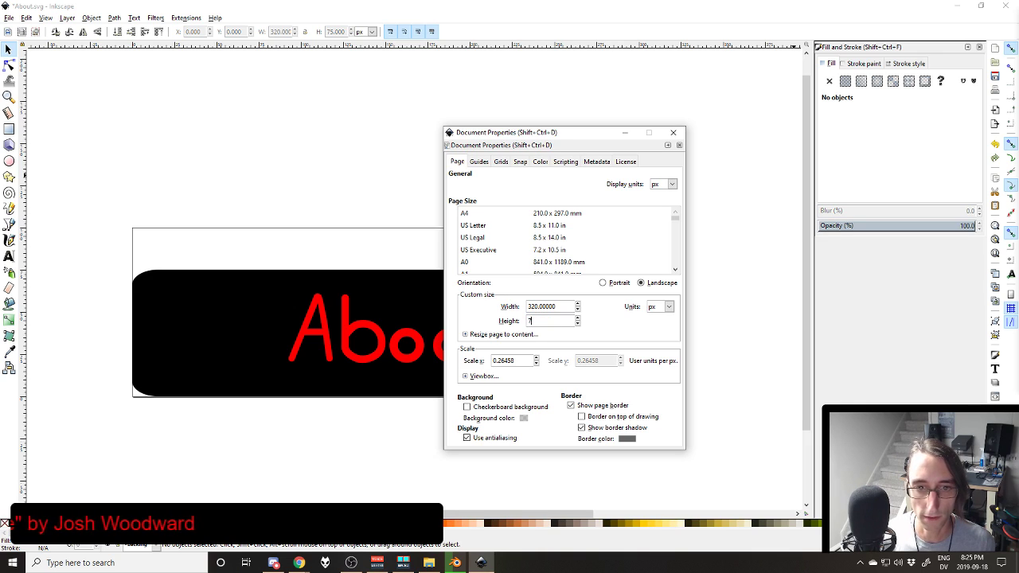
{"action": "left_click", "coordinate": [673, 133]}
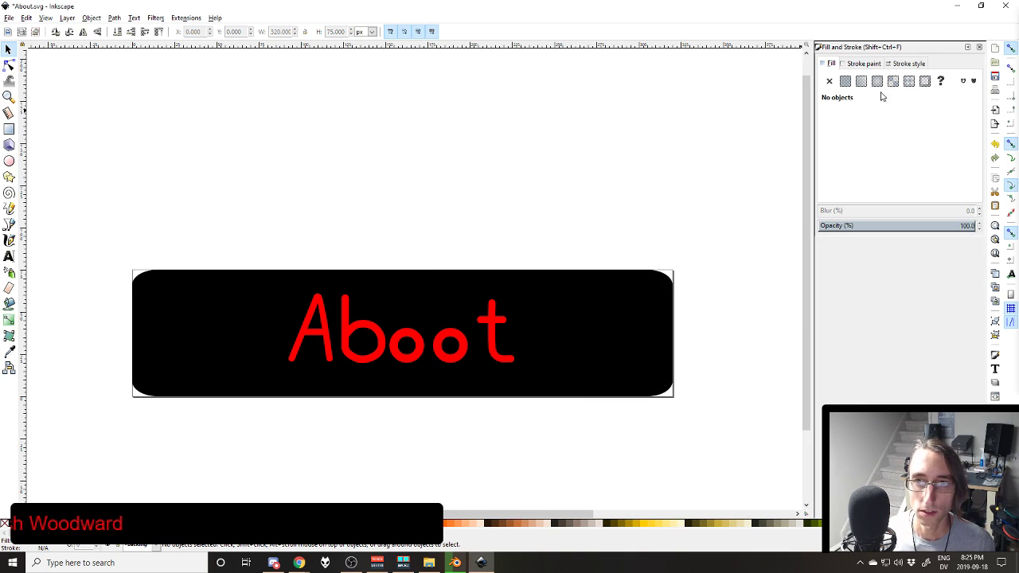
Step: Export the whole 320 × 75 px page as About.png, replacing the existing file, and save the document
{"action": "key", "text": "shift+ctrl+e"}
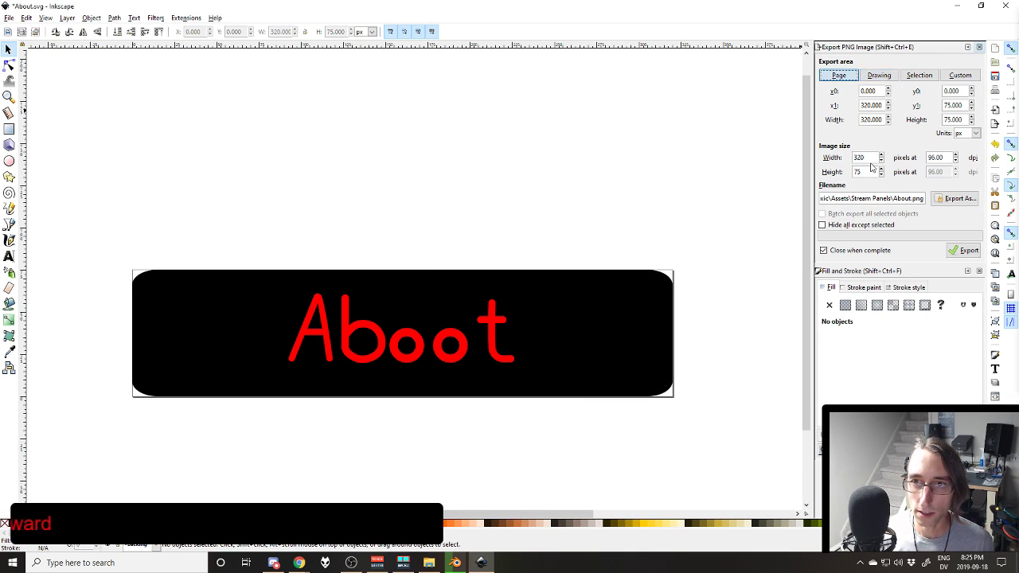
{"action": "left_click", "coordinate": [966, 250]}
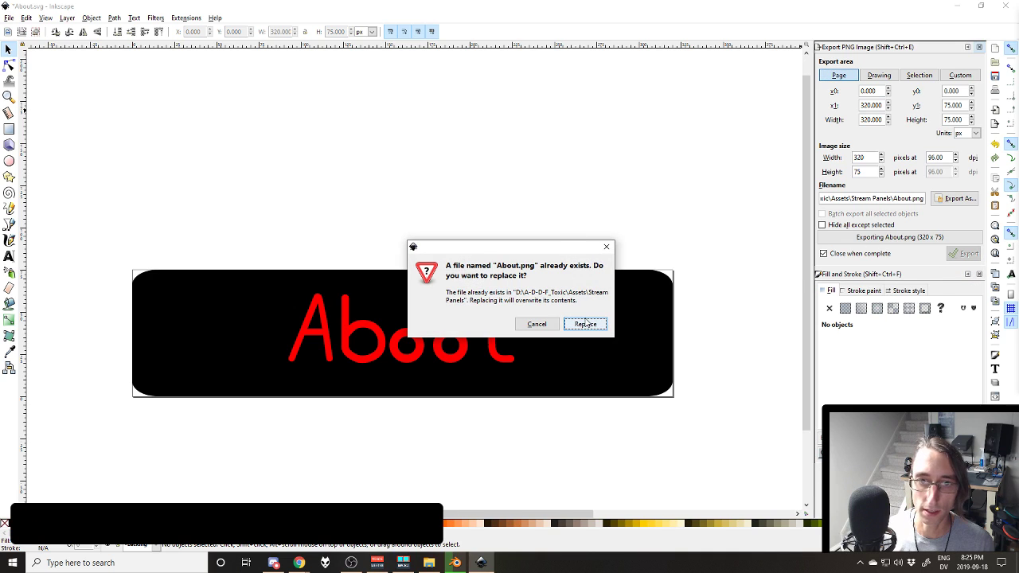
{"action": "left_click", "coordinate": [584, 323]}
{"action": "key", "text": "ctrl+s"}
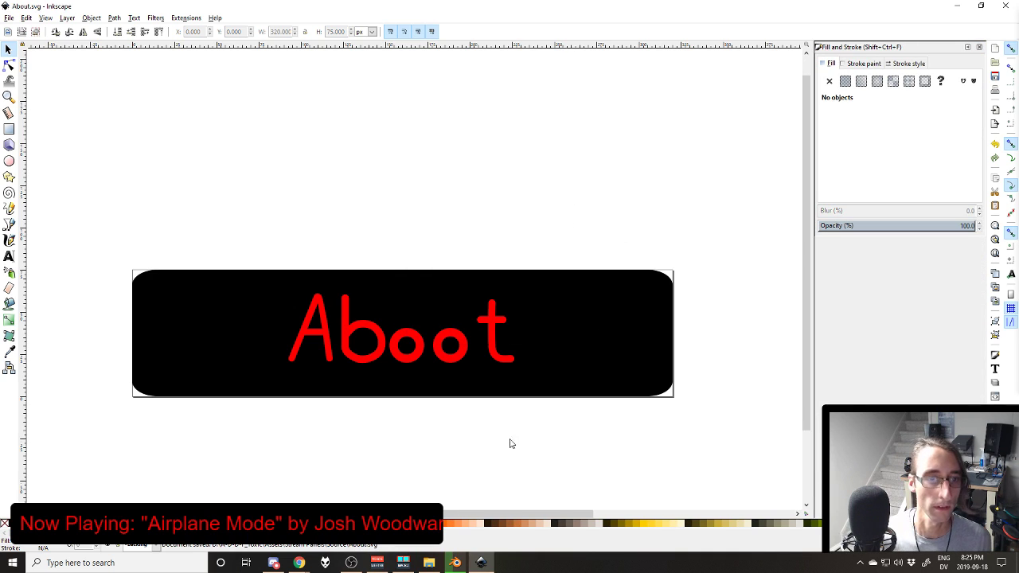
Step: Switch to the Twitch channel page and replace the About panel's image with the 320 × 75 px About.png, submitting the change
{"action": "left_click", "coordinate": [298, 563]}
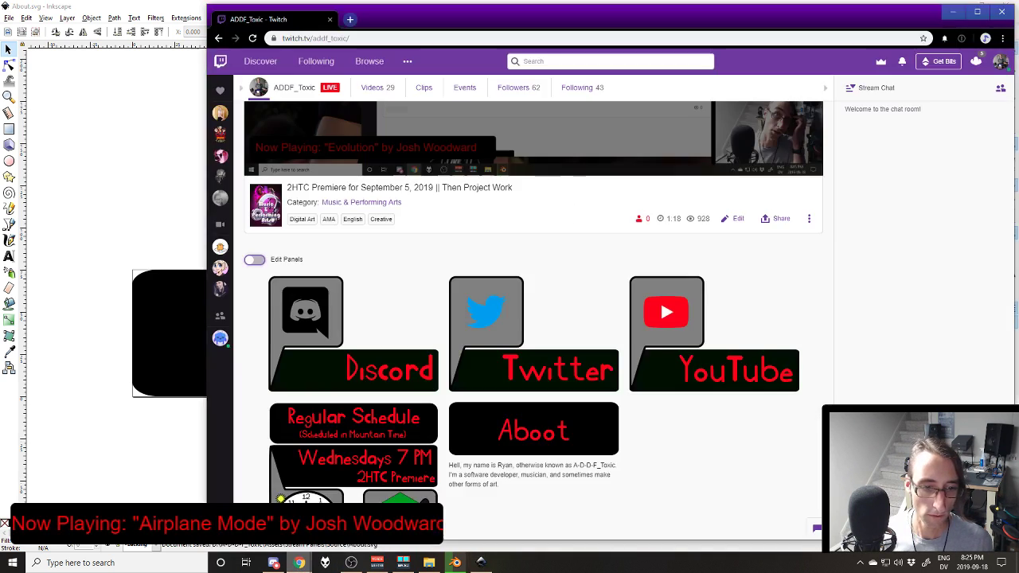
{"action": "left_click", "coordinate": [254, 259]}
{"action": "scroll", "coordinate": [473, 276], "scroll_direction": "down", "scroll_amount": 5}
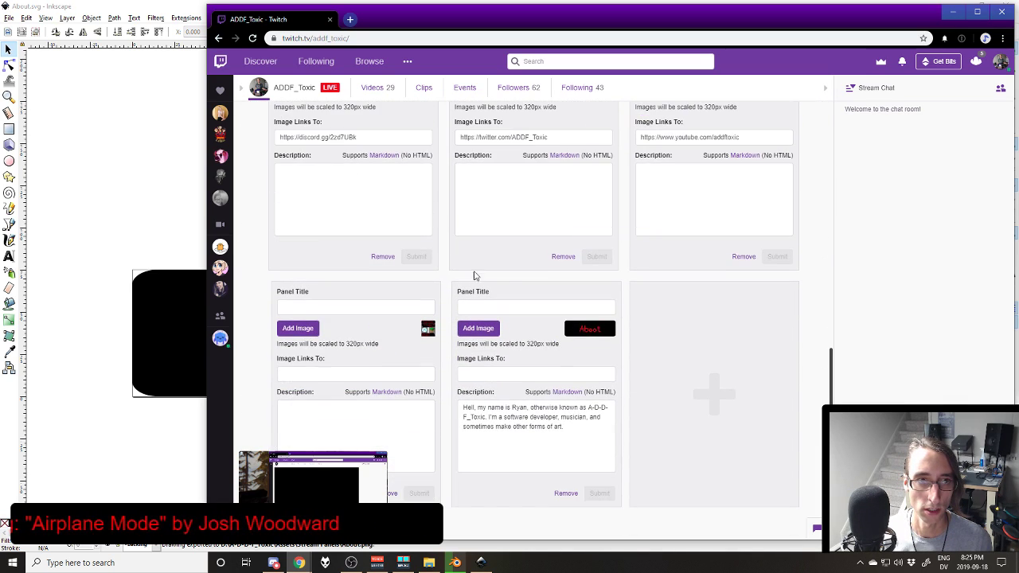
{"action": "left_click", "coordinate": [478, 328]}
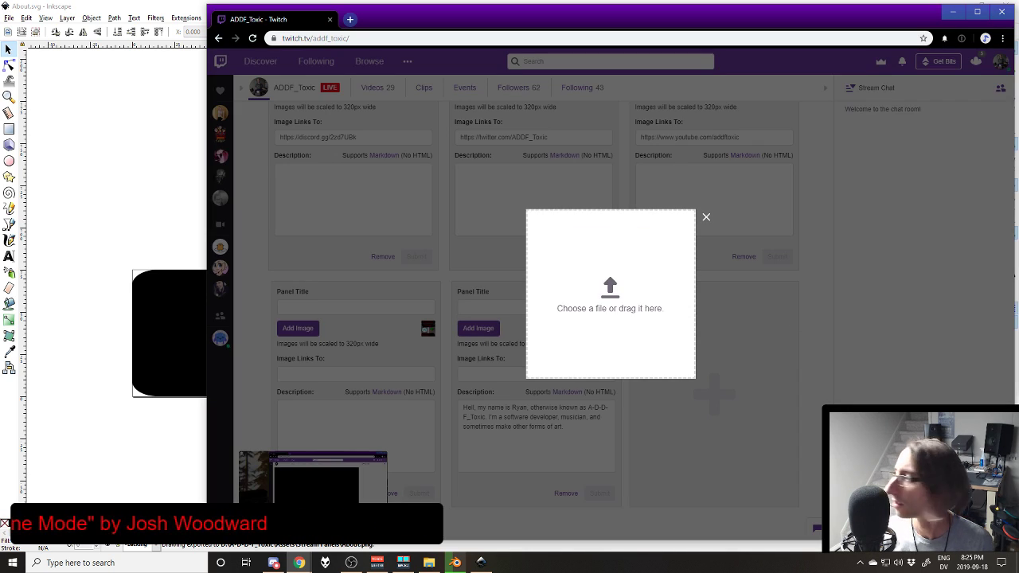
{"action": "left_click_drag", "start_coordinate": [1018, 350], "coordinate": [579, 334]}
{"action": "left_click", "coordinate": [595, 321]}
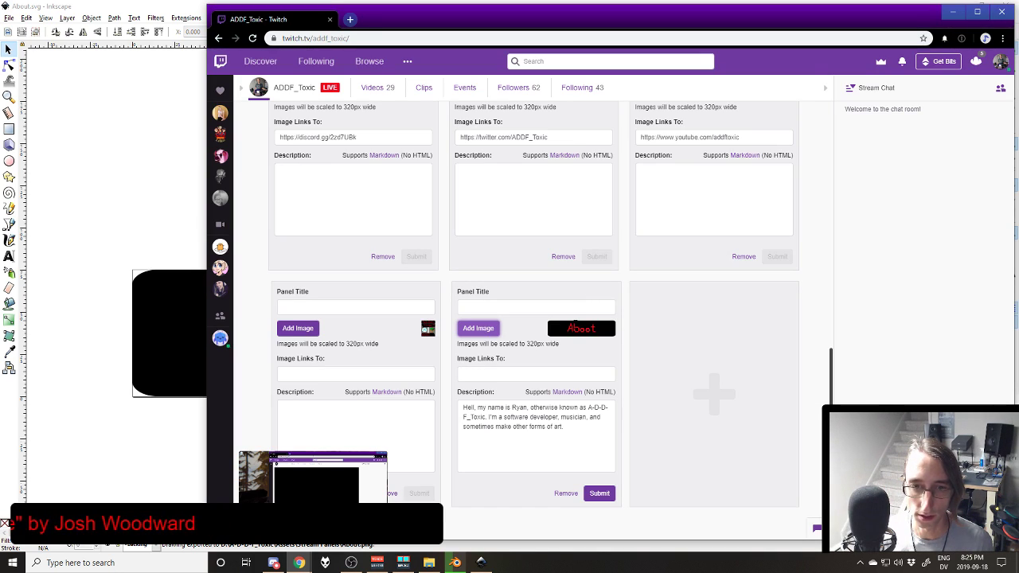
{"action": "left_click", "coordinate": [598, 494]}
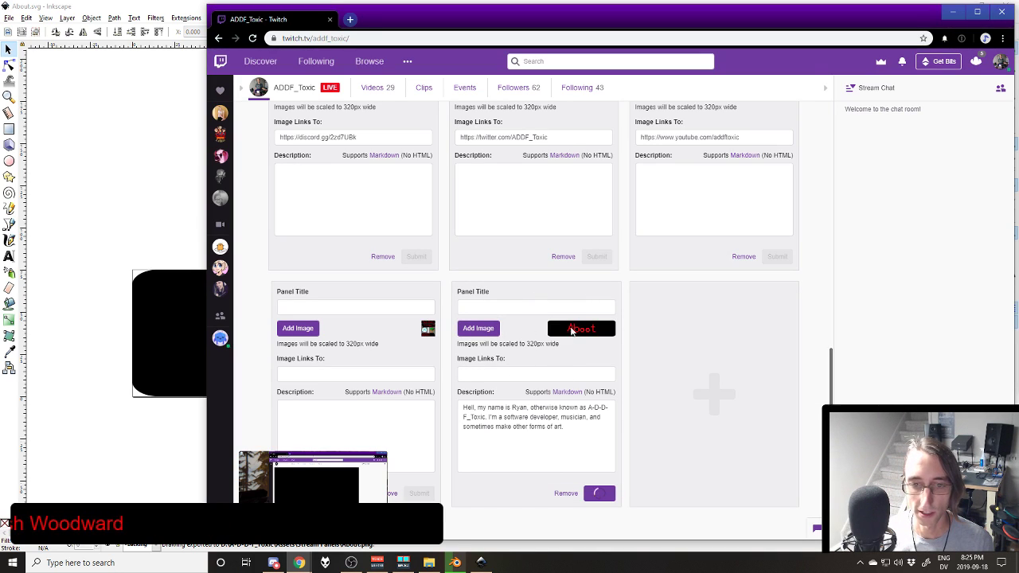
Step: Leave panel editing and compare the height of the new About image with the Regular Schedule header
{"action": "scroll", "coordinate": [579, 335], "scroll_direction": "up", "scroll_amount": 10}
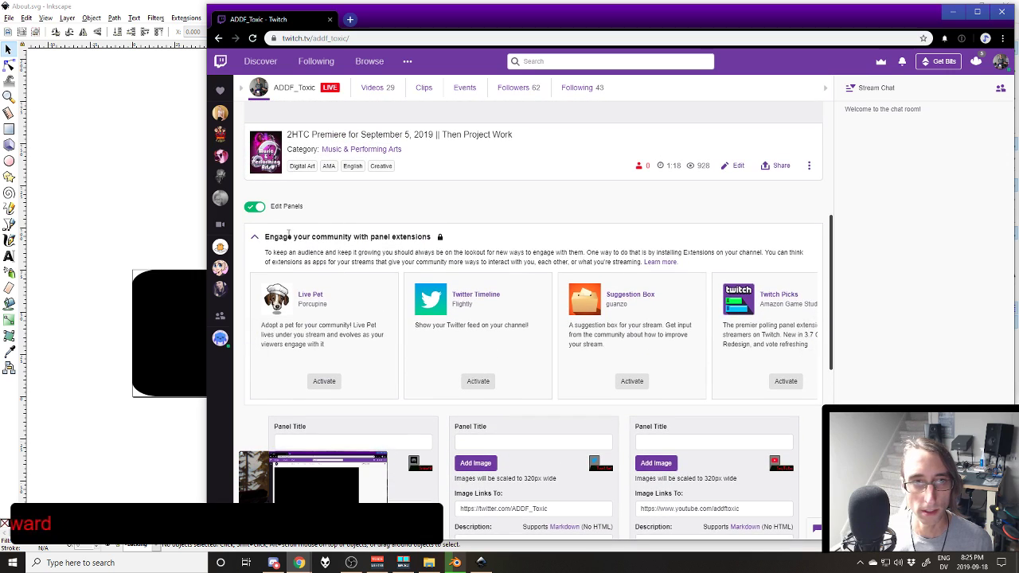
{"action": "left_click", "coordinate": [257, 236]}
{"action": "left_click", "coordinate": [254, 208]}
{"action": "scroll", "coordinate": [497, 281], "scroll_direction": "down", "scroll_amount": 2}
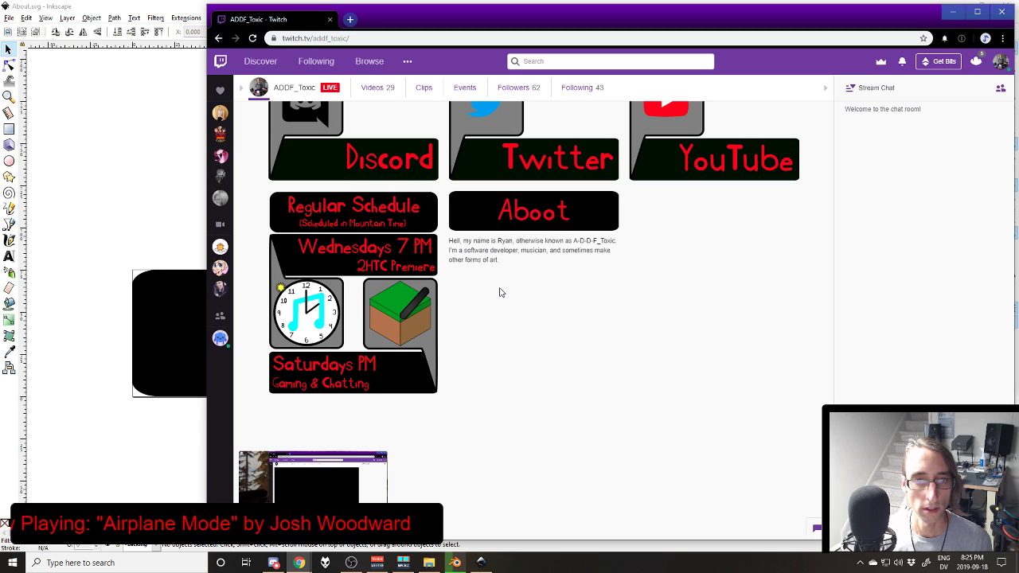
{"action": "scroll", "coordinate": [500, 293], "scroll_direction": "up", "scroll_amount": 1}
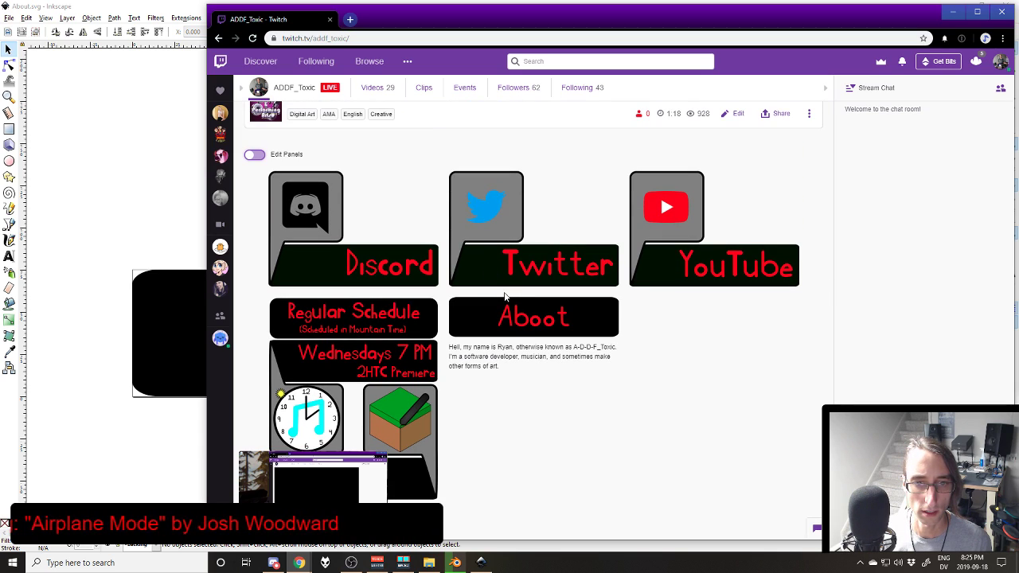
Step: Reopen panel editing and resubmit the About panel with its description
{"action": "left_click", "coordinate": [255, 155]}
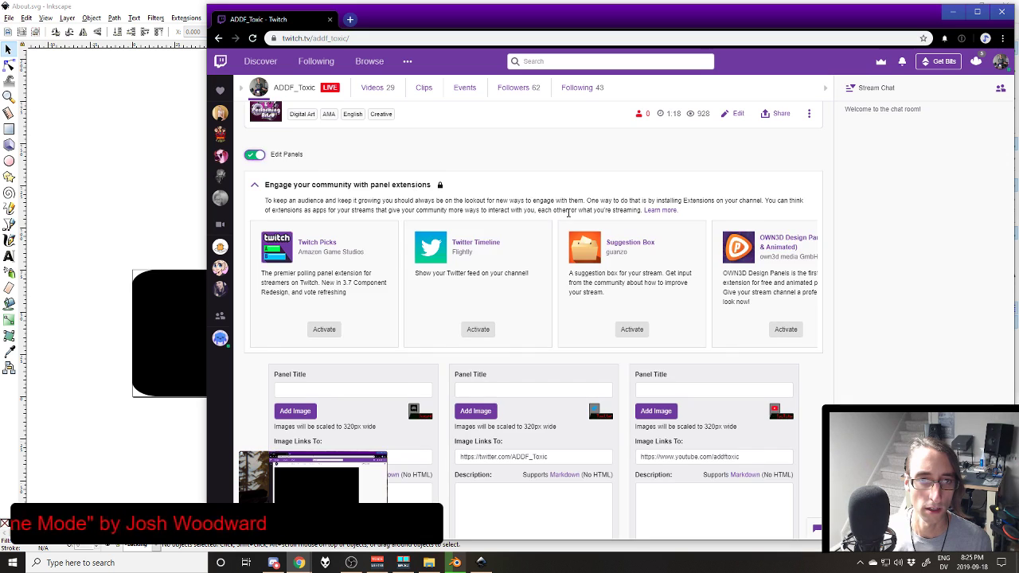
{"action": "scroll", "coordinate": [557, 222], "scroll_direction": "down", "scroll_amount": 4}
{"action": "scroll", "coordinate": [556, 271], "scroll_direction": "down", "scroll_amount": 2}
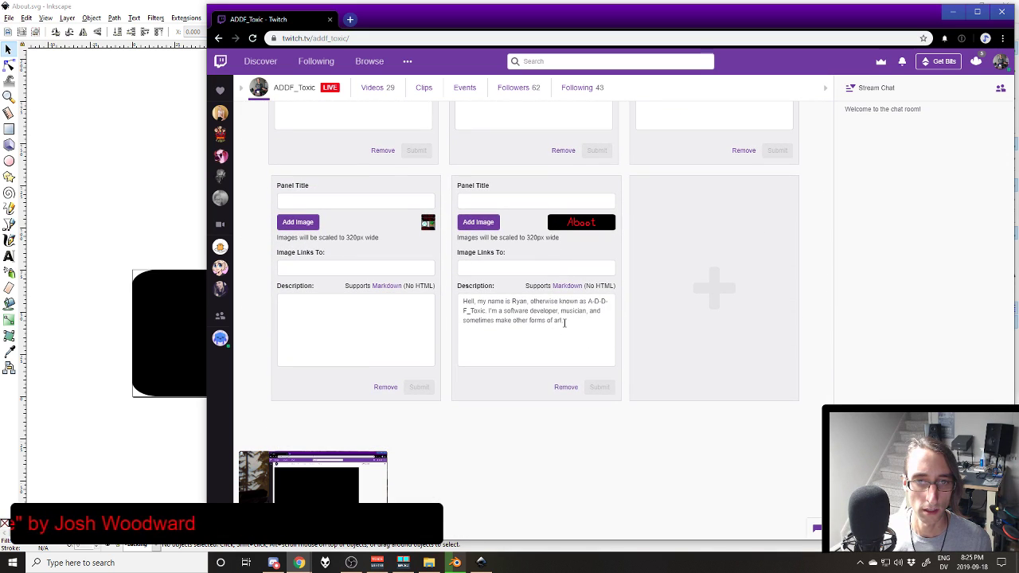
{"action": "left_click", "coordinate": [564, 323]}
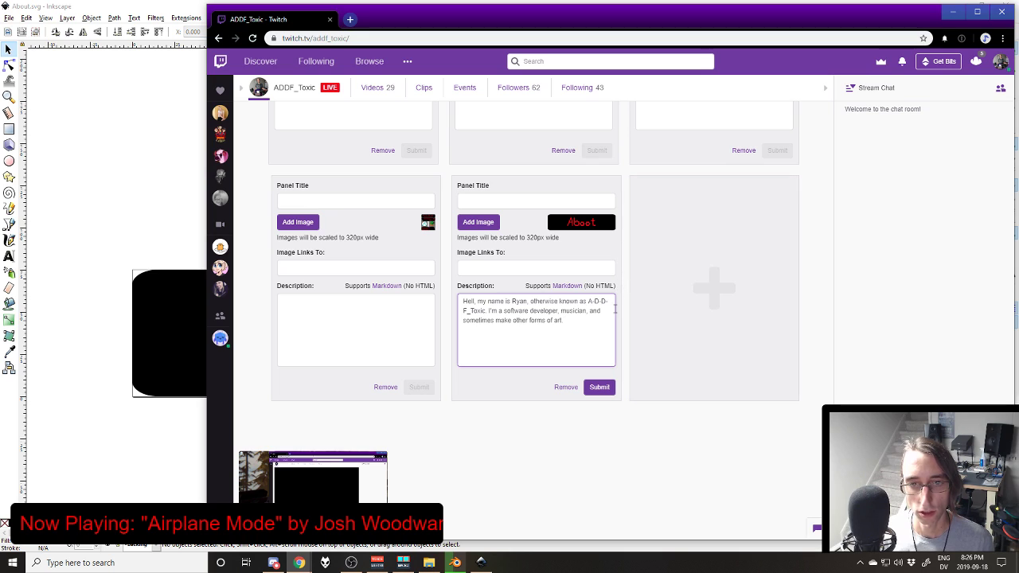
{"action": "left_click", "coordinate": [602, 387]}
{"action": "scroll", "coordinate": [573, 278], "scroll_direction": "up", "scroll_amount": 1}
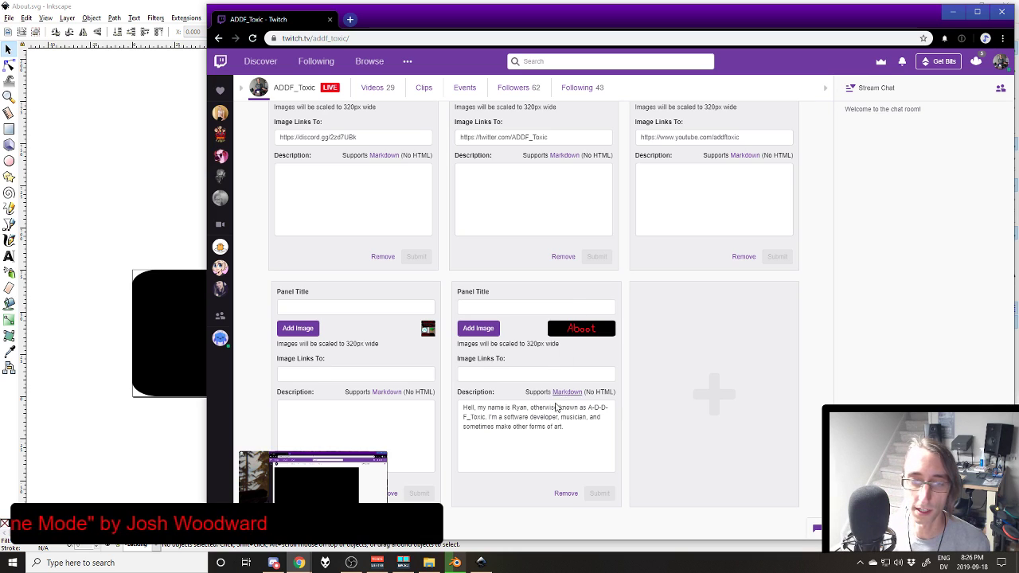
{"action": "left_click", "coordinate": [592, 433]}
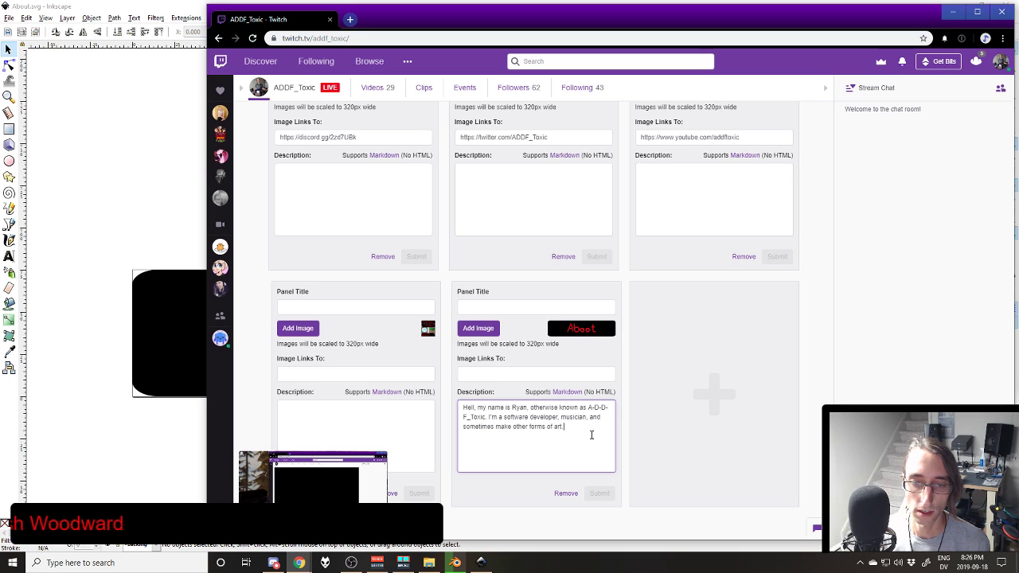
Step: Leave panel editing and review how the About panel sits among the other channel panels
{"action": "scroll", "coordinate": [512, 409], "scroll_direction": "up", "scroll_amount": 5}
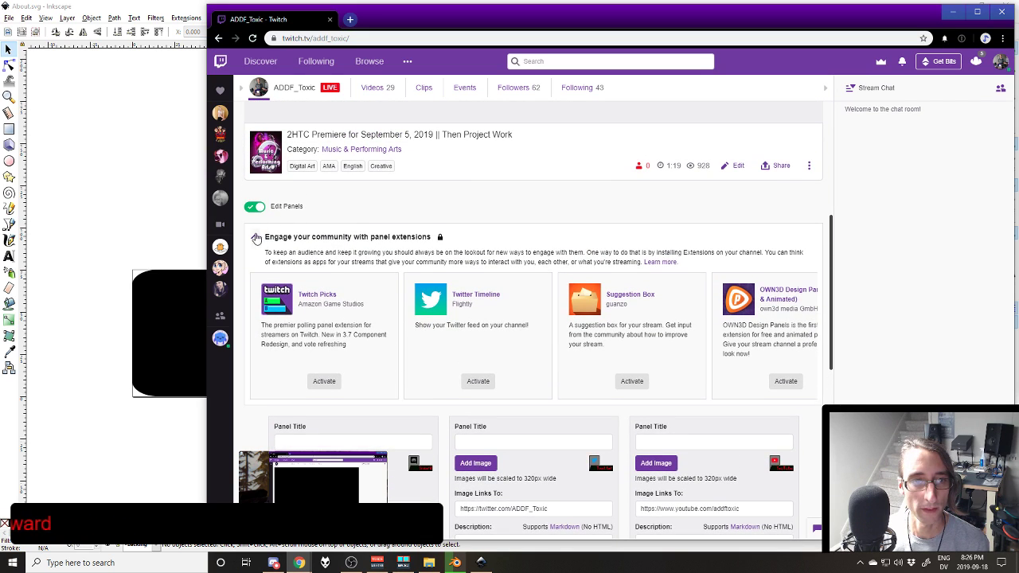
{"action": "left_click", "coordinate": [253, 205]}
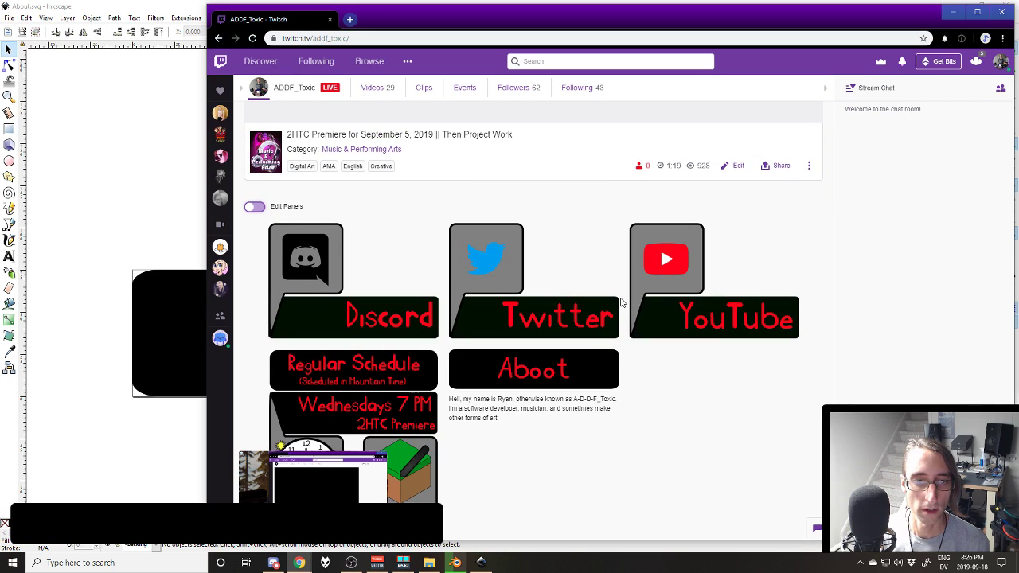
{"action": "scroll", "coordinate": [581, 377], "scroll_direction": "down", "scroll_amount": 4}
{"action": "scroll", "coordinate": [573, 350], "scroll_direction": "up", "scroll_amount": 4}
{"action": "scroll", "coordinate": [572, 342], "scroll_direction": "down", "scroll_amount": 5}
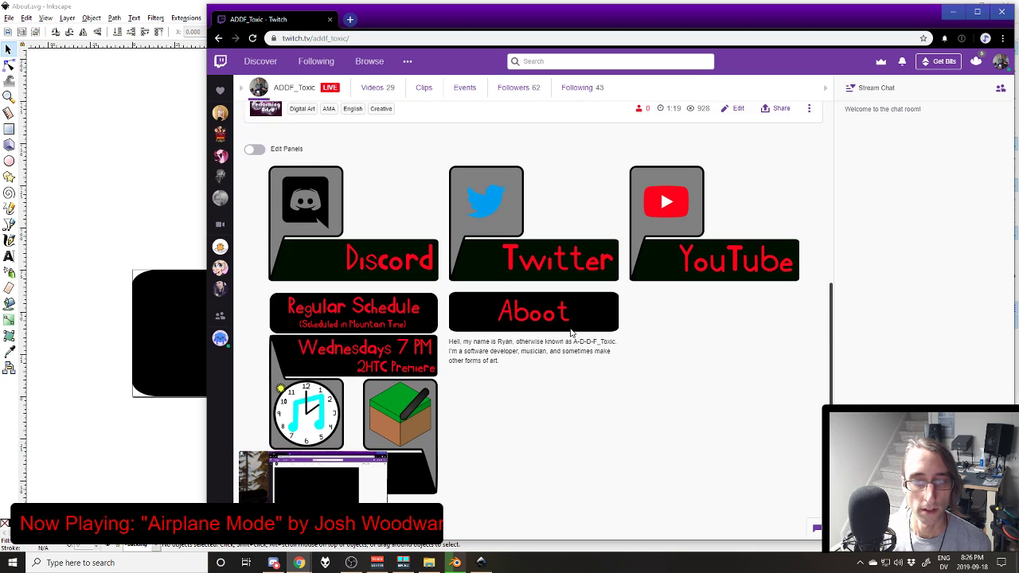
{"action": "scroll", "coordinate": [569, 332], "scroll_direction": "up", "scroll_amount": 4}
Step: Move the About panel to the first slot, ahead of the Discord panel, and leave panel editing to review the new layout
{"action": "left_click", "coordinate": [254, 206]}
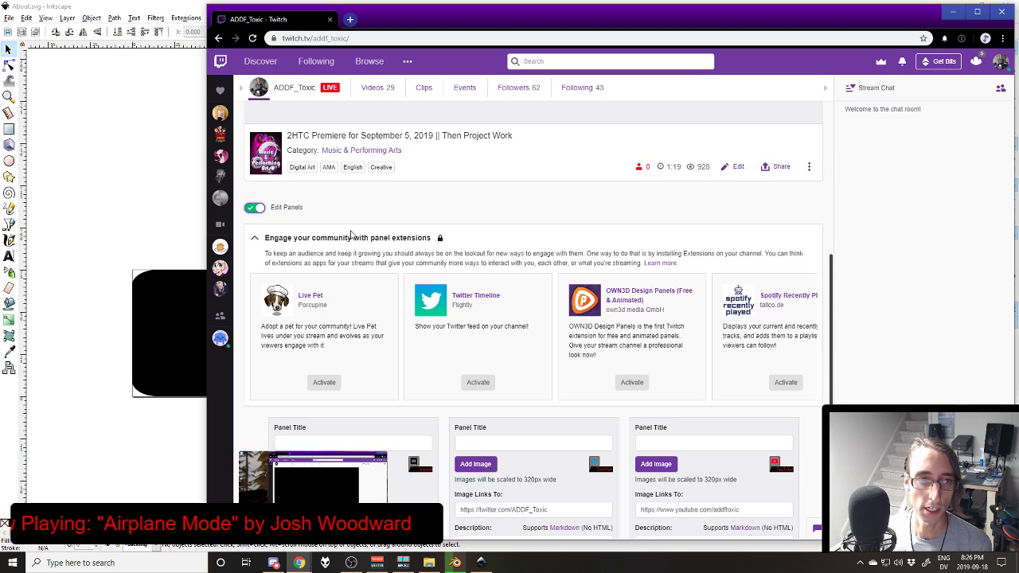
{"action": "scroll", "coordinate": [488, 280], "scroll_direction": "down", "scroll_amount": 6}
{"action": "scroll", "coordinate": [488, 280], "scroll_direction": "down", "scroll_amount": 3}
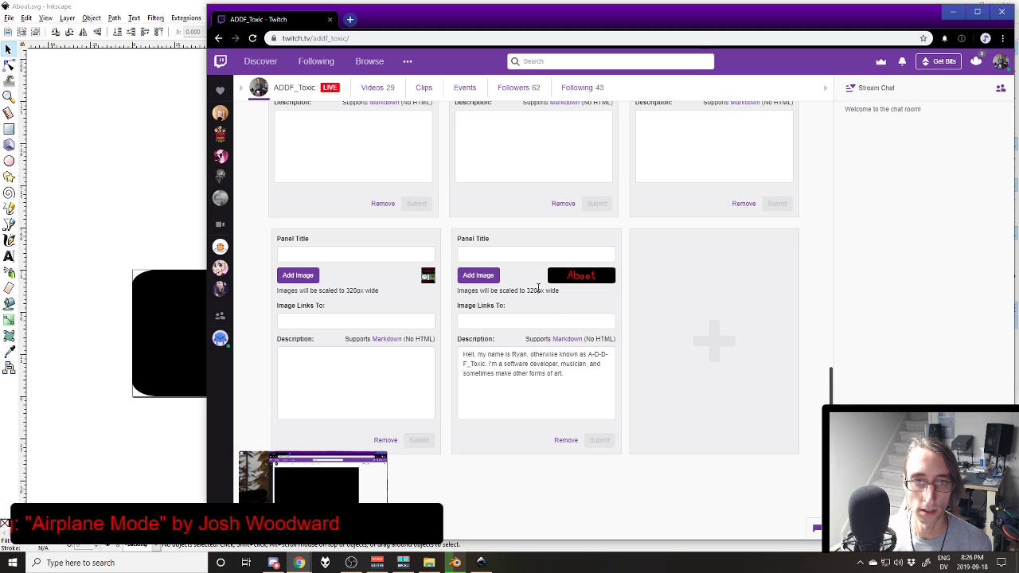
{"action": "scroll", "coordinate": [339, 156], "scroll_direction": "up", "scroll_amount": 6}
{"action": "scroll", "coordinate": [439, 200], "scroll_direction": "down", "scroll_amount": 4}
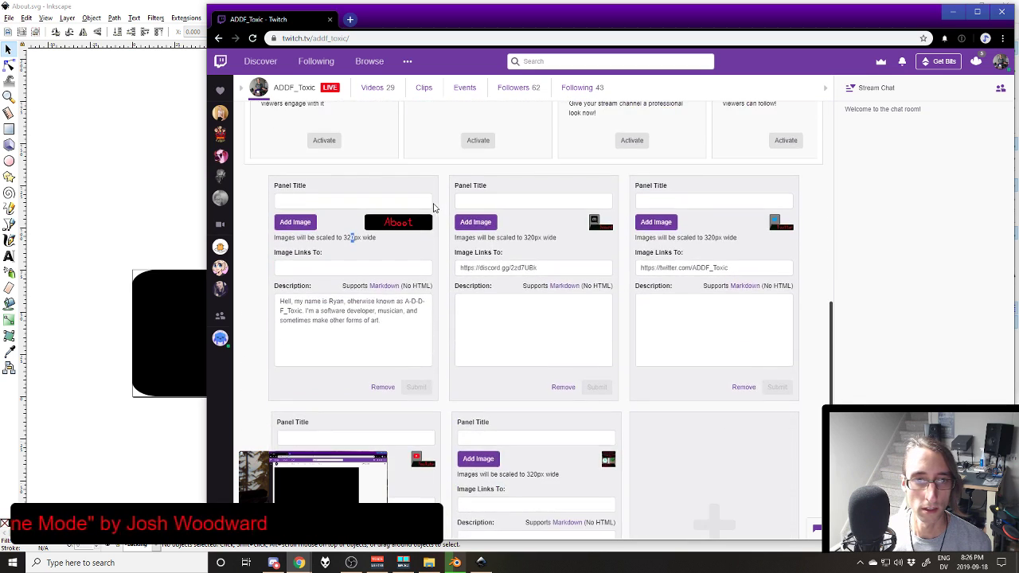
{"action": "scroll", "coordinate": [432, 204], "scroll_direction": "up", "scroll_amount": 3}
{"action": "left_click", "coordinate": [255, 179]}
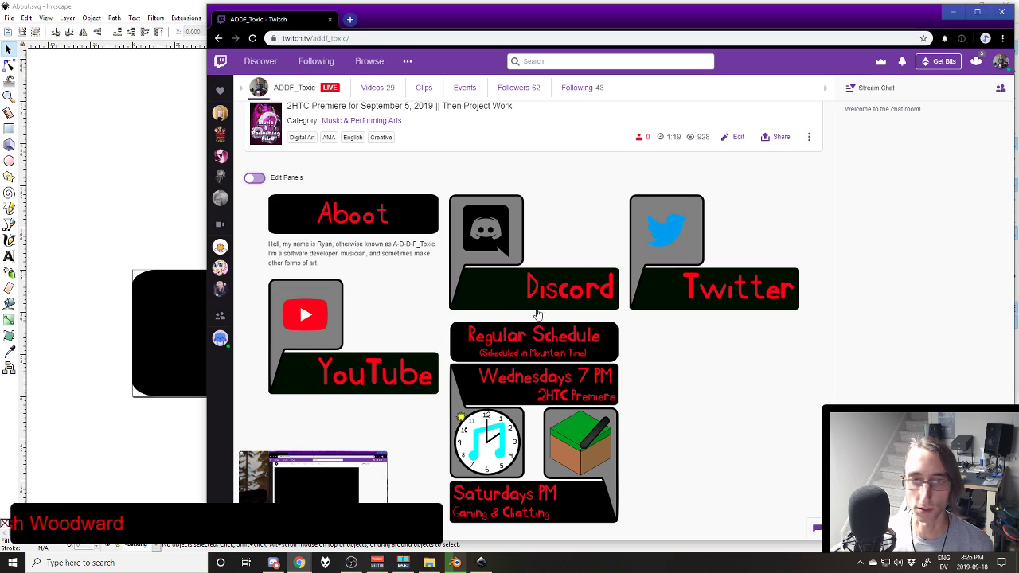
{"action": "scroll", "coordinate": [537, 315], "scroll_direction": "down", "scroll_amount": 3}
{"action": "scroll", "coordinate": [561, 330], "scroll_direction": "up", "scroll_amount": 4}
{"action": "scroll", "coordinate": [560, 341], "scroll_direction": "down", "scroll_amount": 2}
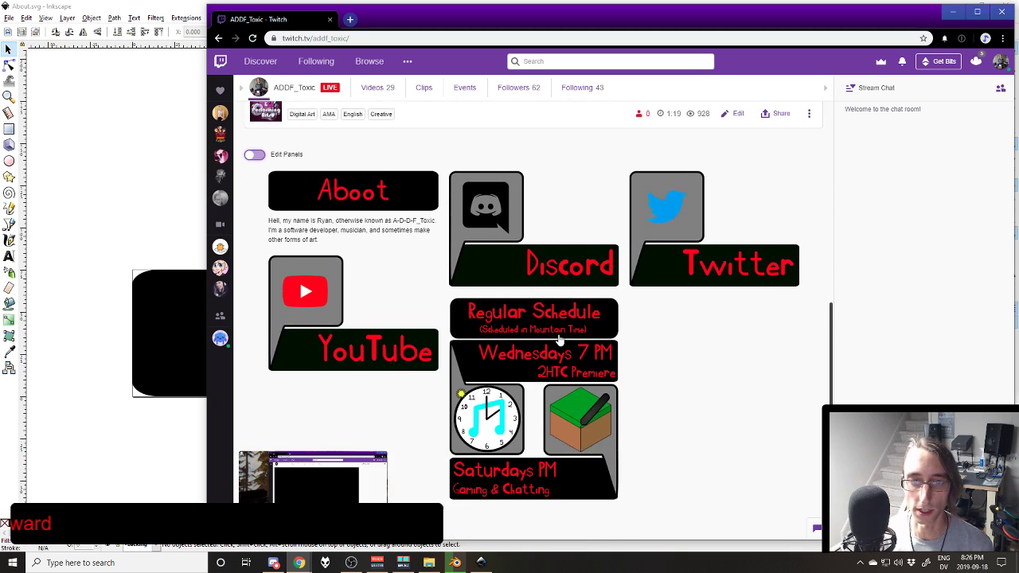
{"action": "scroll", "coordinate": [557, 327], "scroll_direction": "down", "scroll_amount": 2}
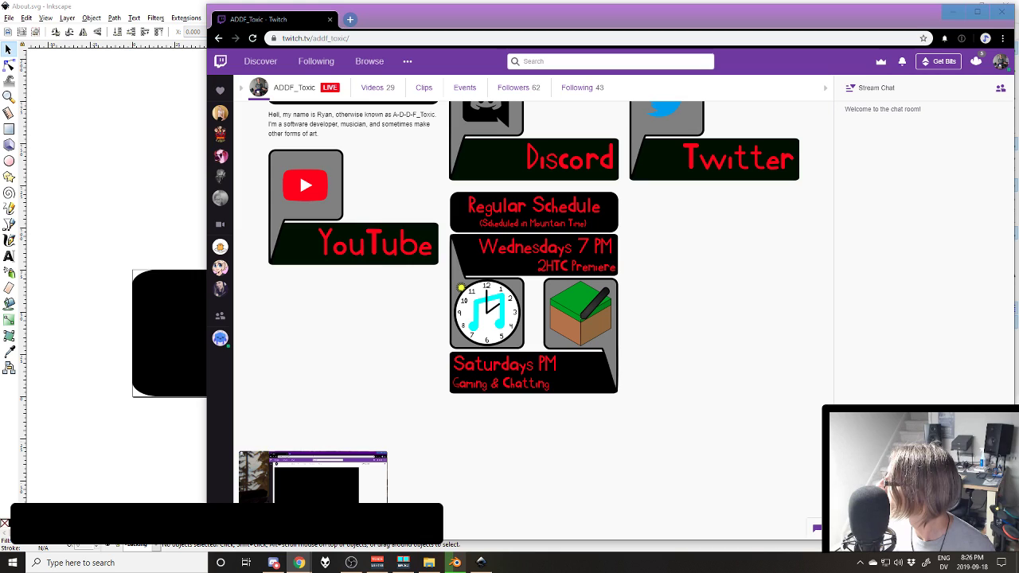
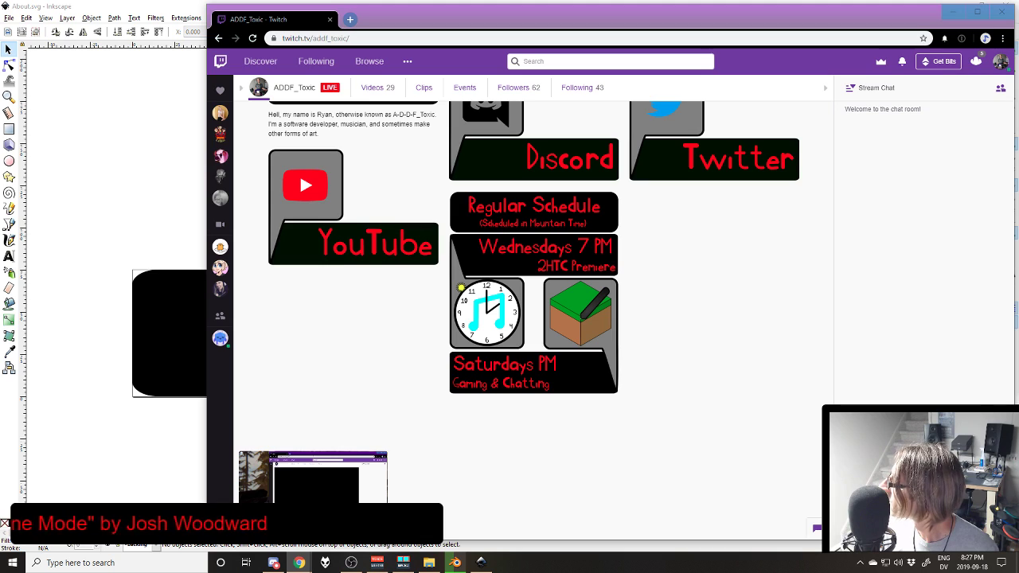
Step: Switch to Inkscape and save a copy of the About graphic under the new name Music.svg
{"action": "left_click", "coordinate": [181, 48]}
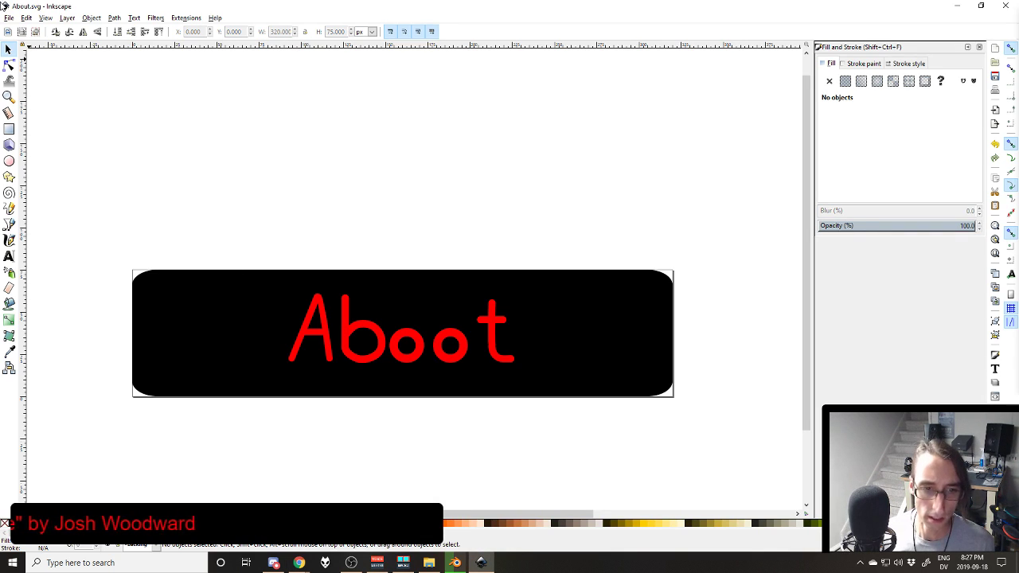
{"action": "left_click", "coordinate": [9, 17]}
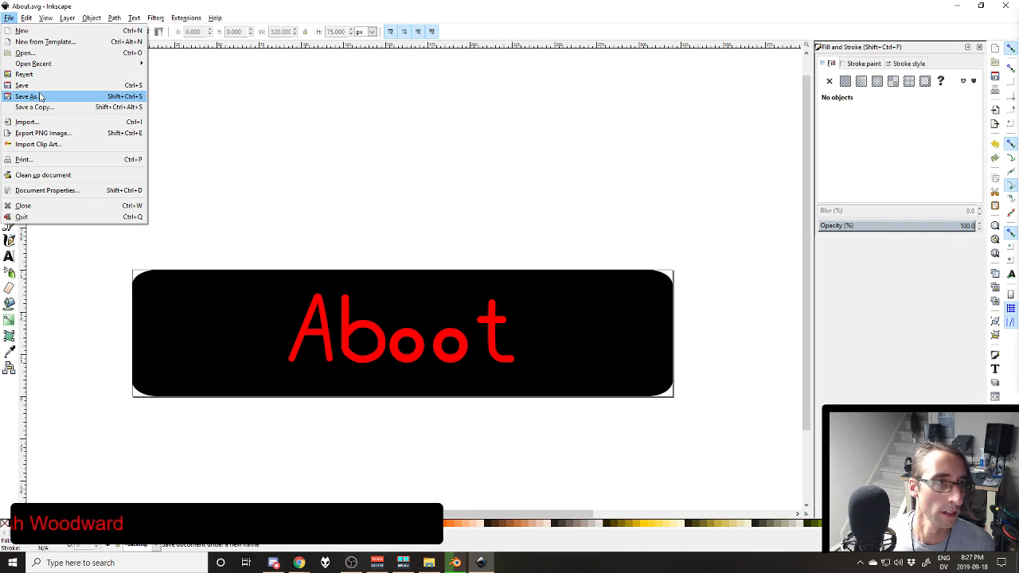
{"action": "left_click", "coordinate": [40, 97]}
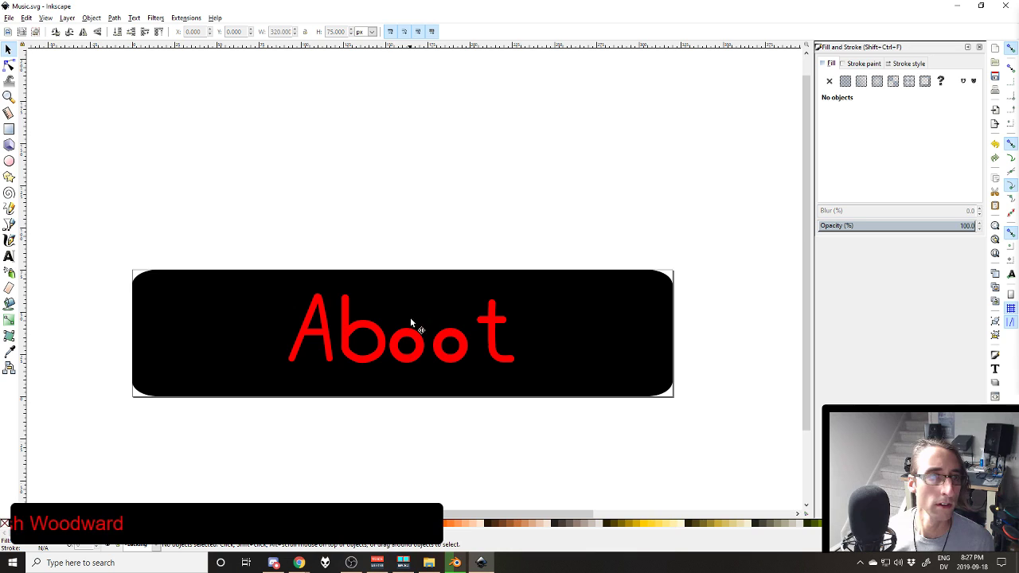
Step: Replace the "Aboot" text on the black banner with "Music" and deselect it
{"action": "left_click", "coordinate": [412, 342]}
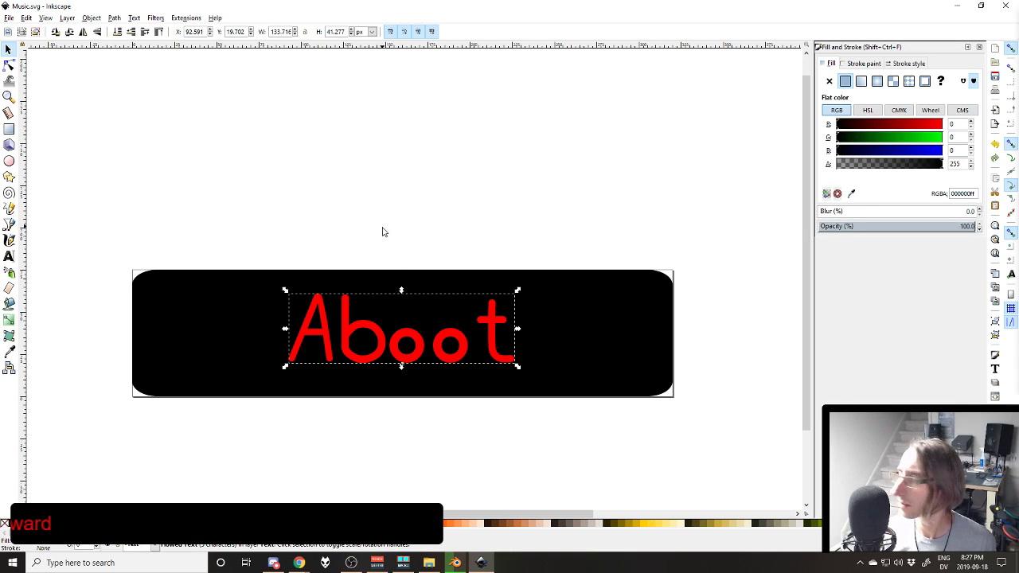
{"action": "double_click", "coordinate": [466, 326]}
{"action": "type", "text": "Music"}
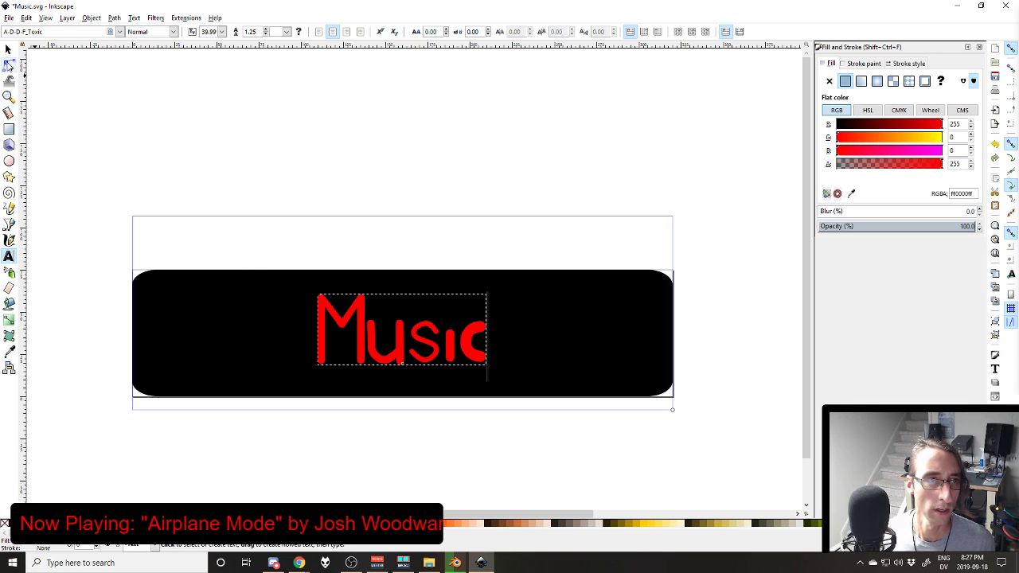
{"action": "left_click", "coordinate": [8, 49]}
{"action": "left_click", "coordinate": [290, 163]}
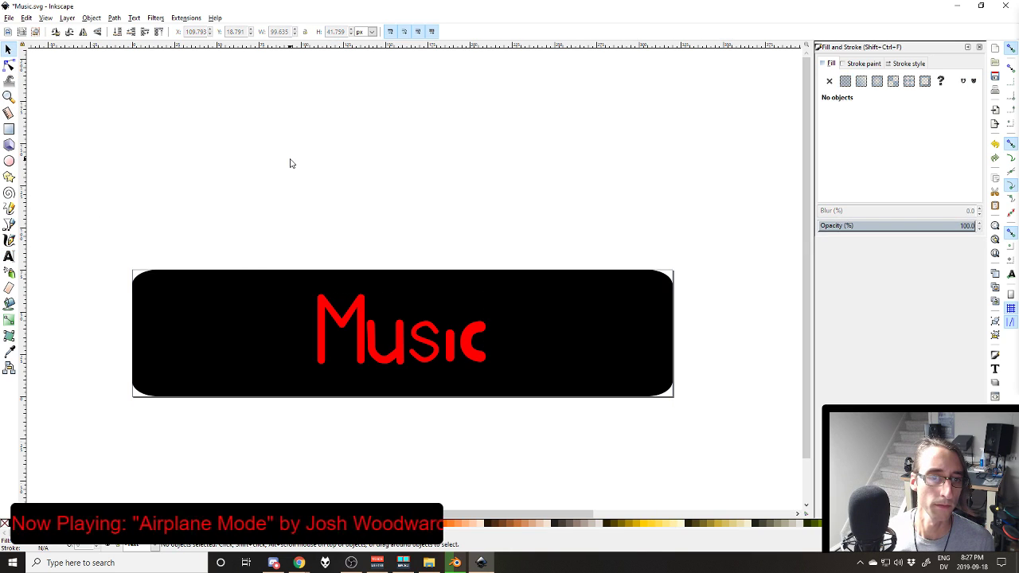
Step: Switch to Chrome and look over the Aboot panel and its neighbours on the Twitch channel page
{"action": "left_click", "coordinate": [298, 563]}
{"action": "scroll", "coordinate": [404, 307], "scroll_direction": "up", "scroll_amount": 2}
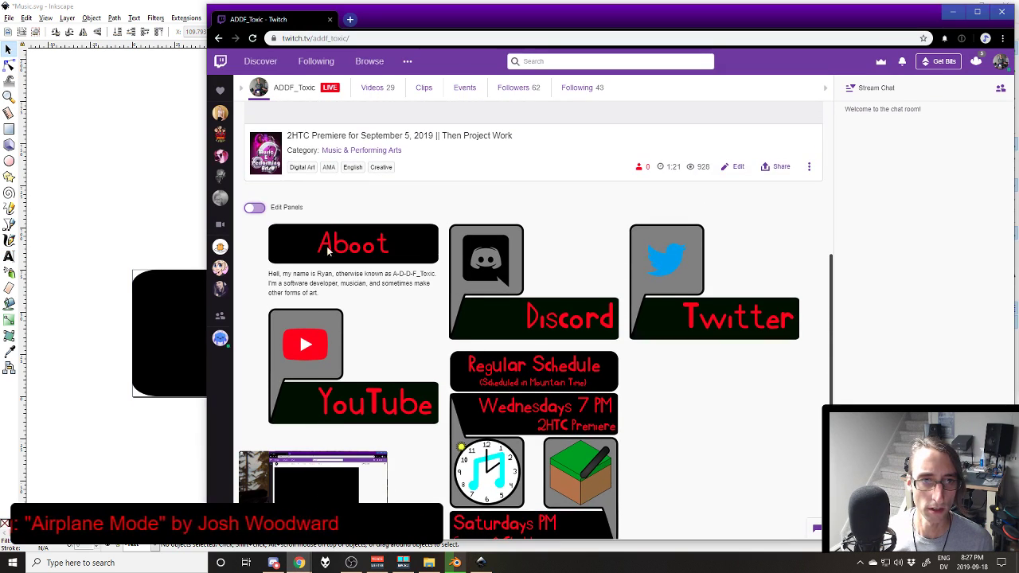
{"action": "scroll", "coordinate": [358, 252], "scroll_direction": "down", "scroll_amount": 1}
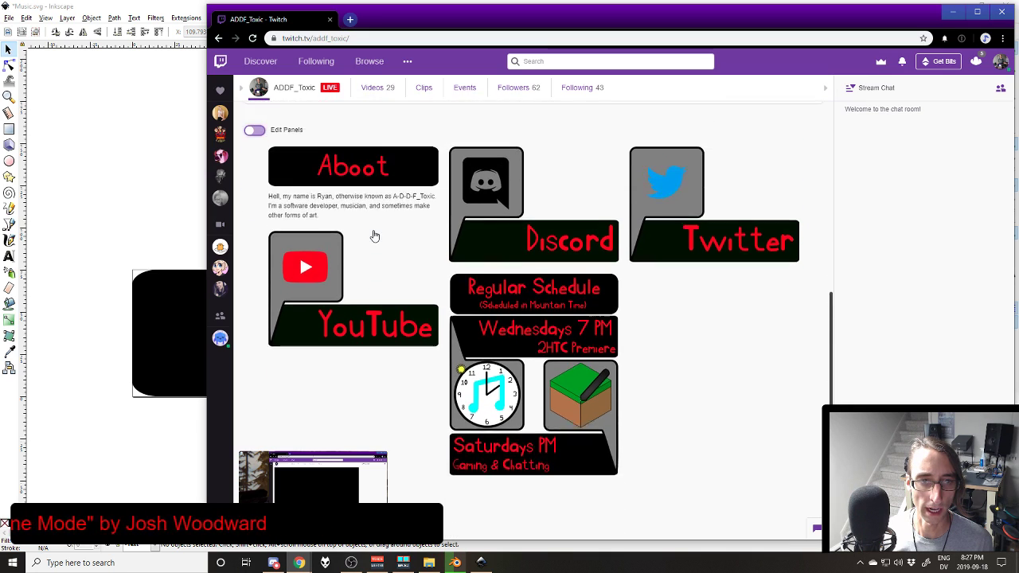
{"action": "scroll", "coordinate": [382, 253], "scroll_direction": "up", "scroll_amount": 1}
{"action": "scroll", "coordinate": [412, 253], "scroll_direction": "down", "scroll_amount": 2}
{"action": "scroll", "coordinate": [413, 253], "scroll_direction": "up", "scroll_amount": 2}
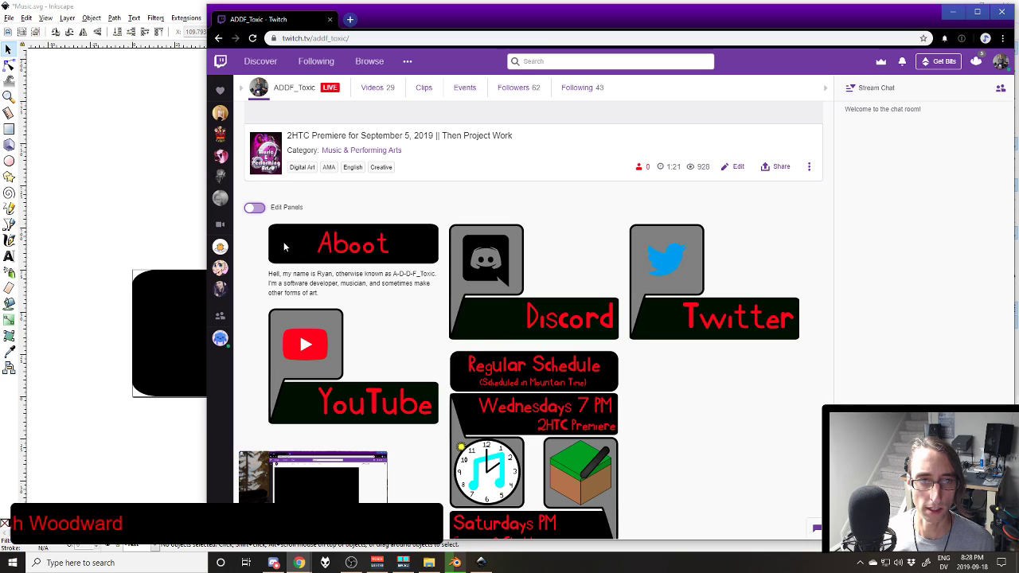
Step: Switch to Inkscape and save the Music.svg panel drawing
{"action": "left_click", "coordinate": [203, 346]}
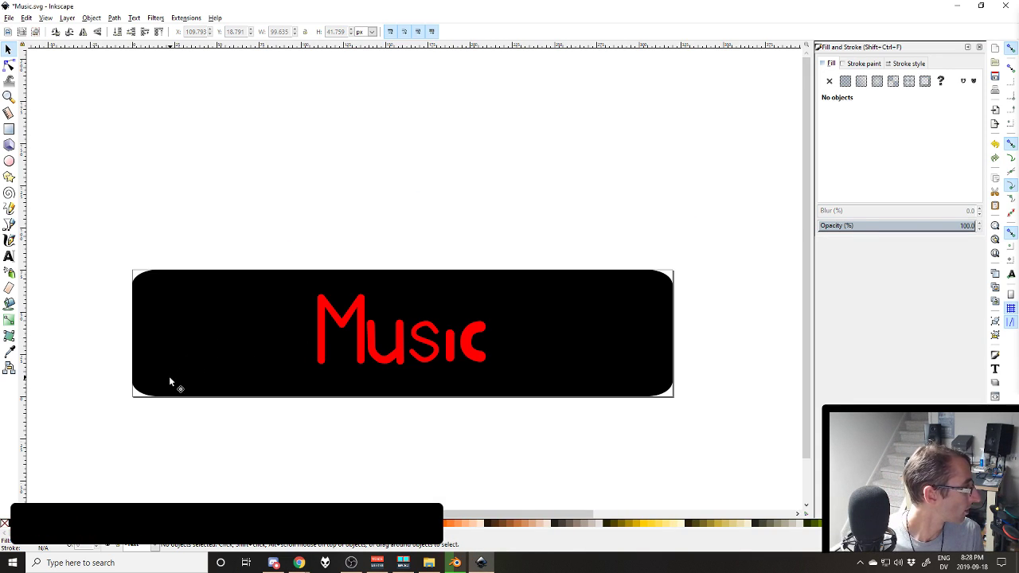
{"action": "key", "text": "alt+Tab"}
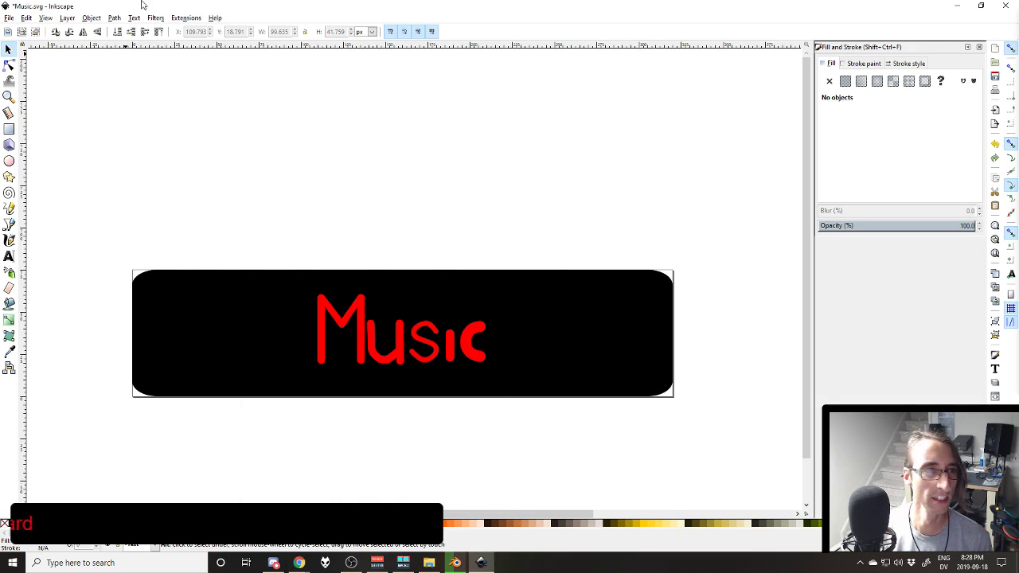
{"action": "left_click", "coordinate": [120, 106]}
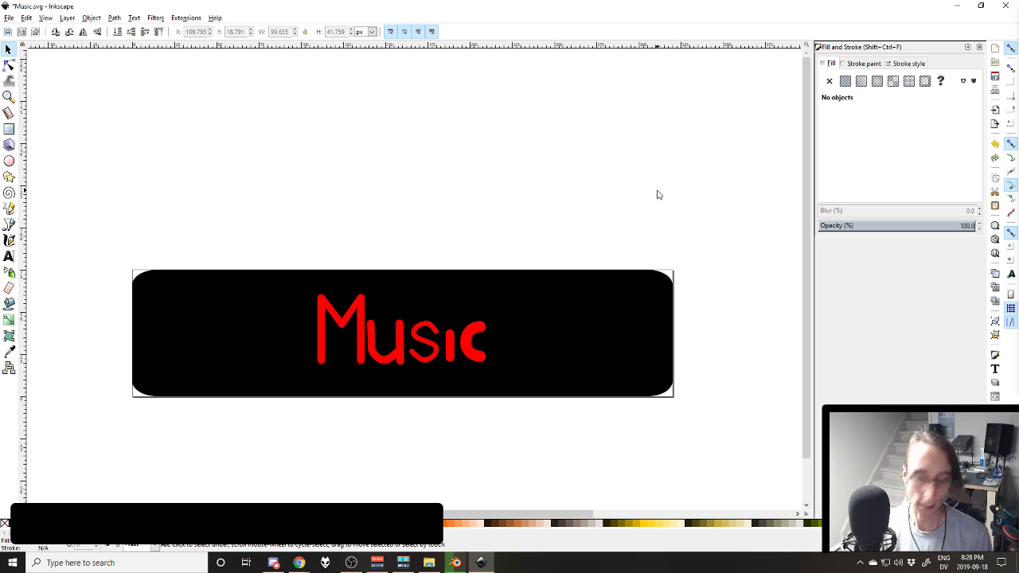
{"action": "key", "text": "ctrl+s"}
Step: Export the whole page as a PNG image named Music in the Stream Panels folder
{"action": "key", "text": "ctrl+shift+e"}
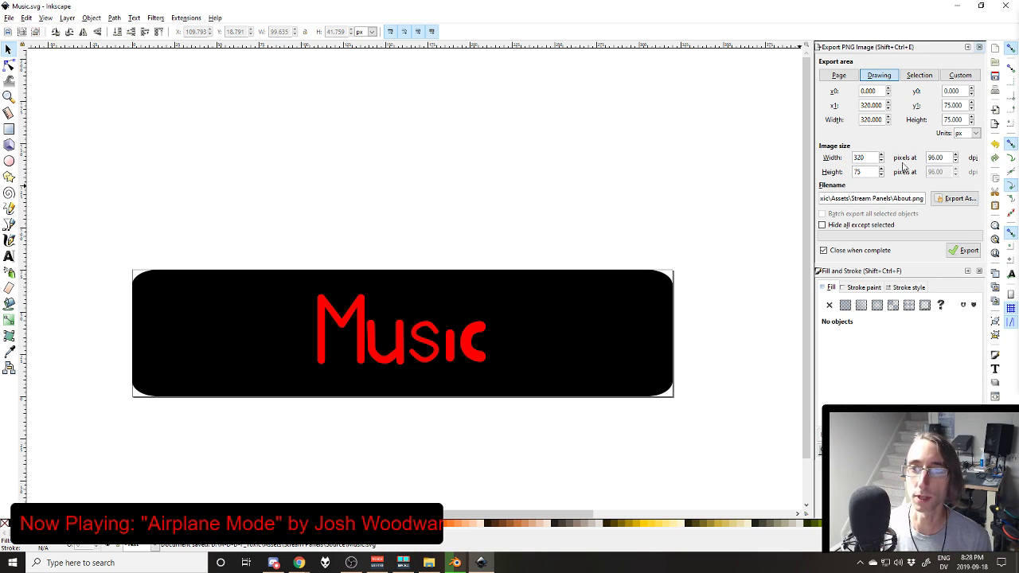
{"action": "double_click", "coordinate": [904, 198]}
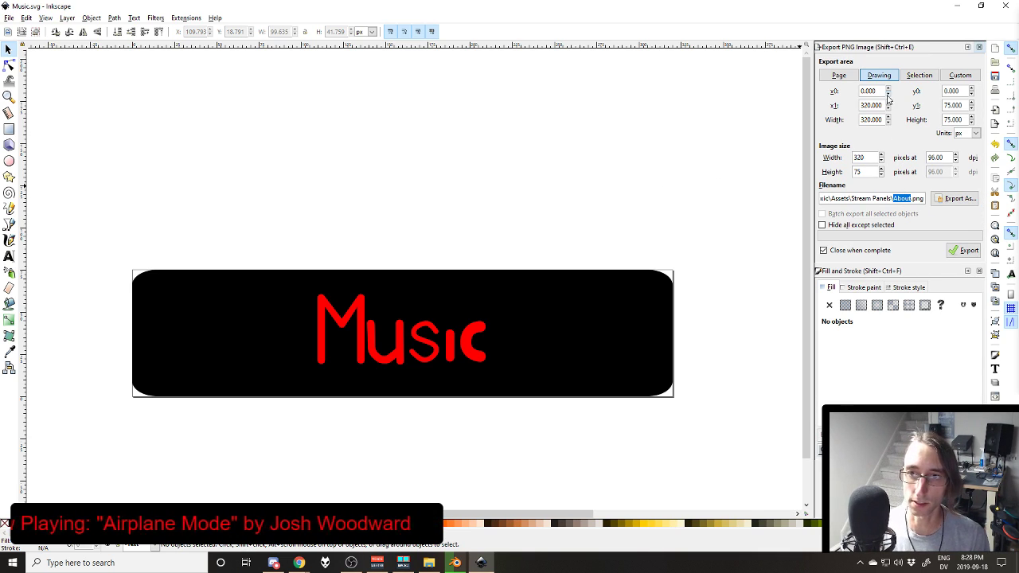
{"action": "left_click", "coordinate": [839, 76]}
{"action": "double_click", "coordinate": [900, 199]}
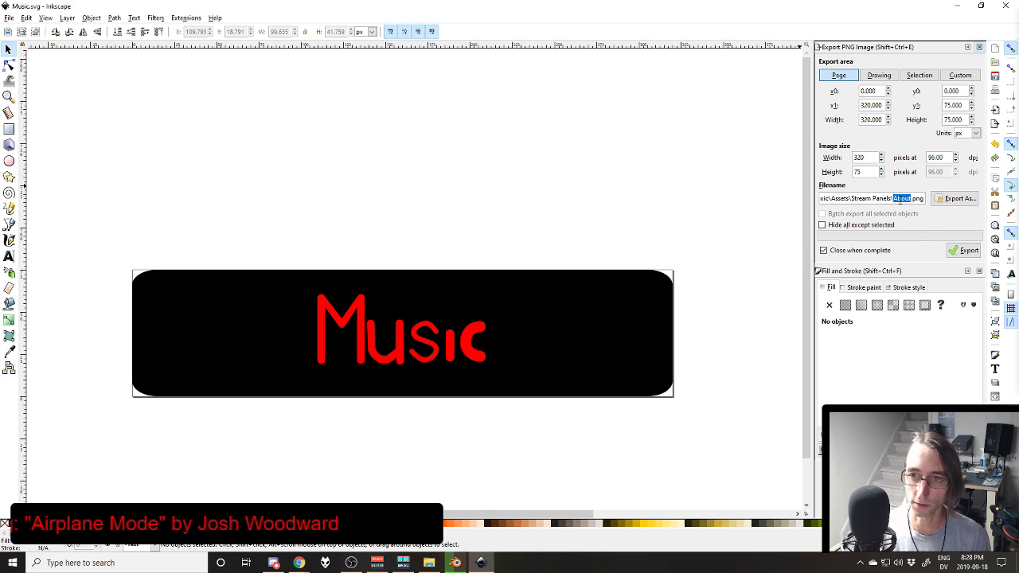
{"action": "type", "text": "Music"}
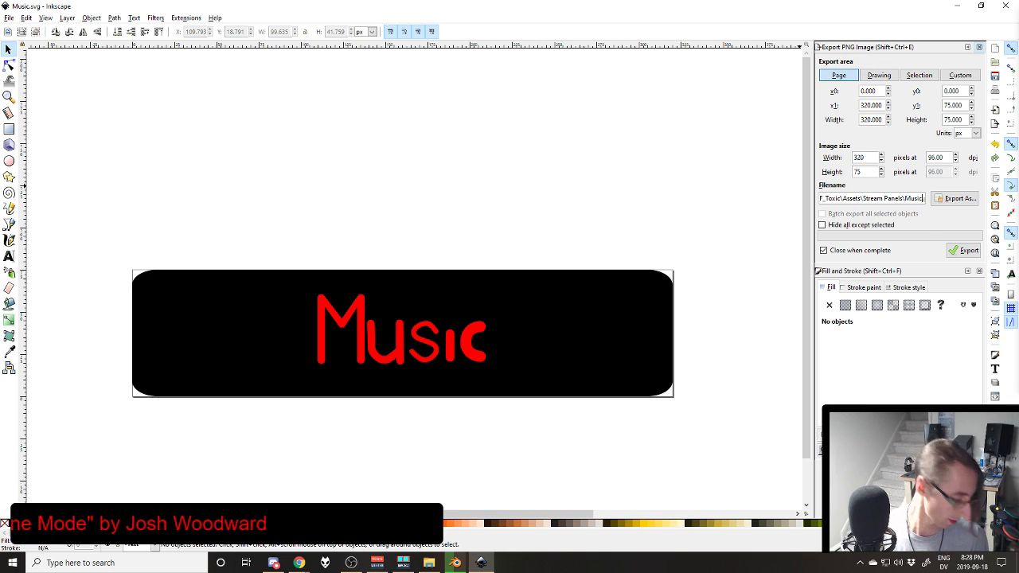
{"action": "left_click", "coordinate": [967, 250]}
Step: Switch to the Twitch channel page in Chrome, turn on panel editing and collapse the panel extensions section
{"action": "left_click", "coordinate": [300, 563]}
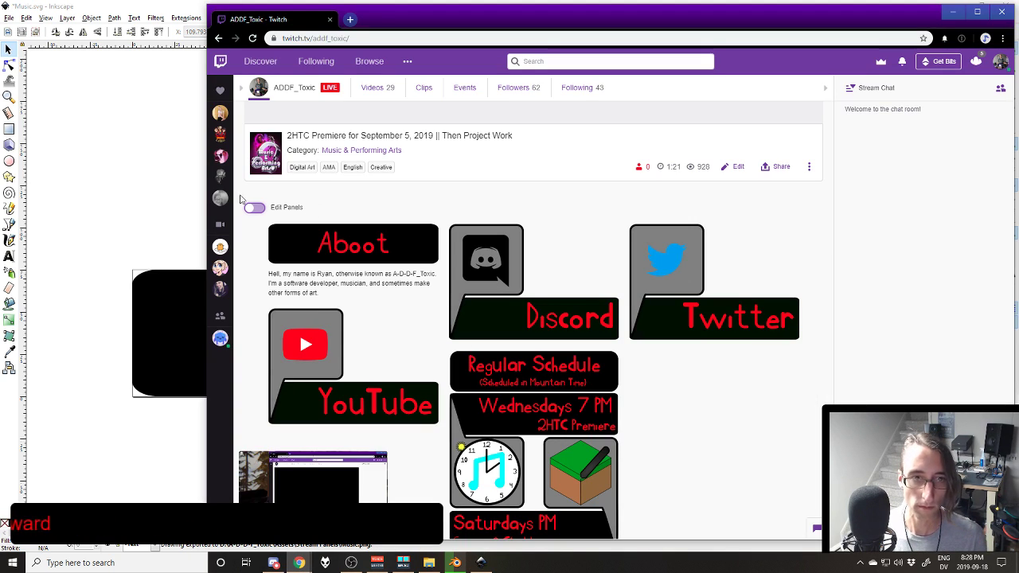
{"action": "left_click", "coordinate": [251, 206]}
{"action": "scroll", "coordinate": [346, 175], "scroll_direction": "down", "scroll_amount": 3}
{"action": "scroll", "coordinate": [346, 175], "scroll_direction": "up", "scroll_amount": 2}
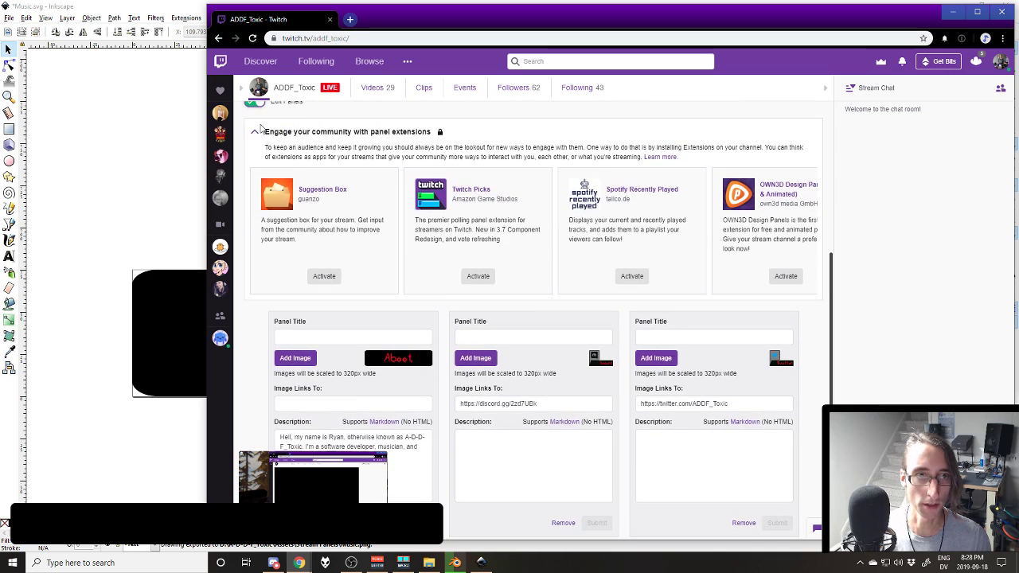
{"action": "left_click", "coordinate": [256, 132]}
{"action": "scroll", "coordinate": [260, 141], "scroll_direction": "down", "scroll_amount": 3}
Step: Add a new text or image panel with the exported Music.png as its image, and open its description for editing
{"action": "left_click", "coordinate": [691, 269]}
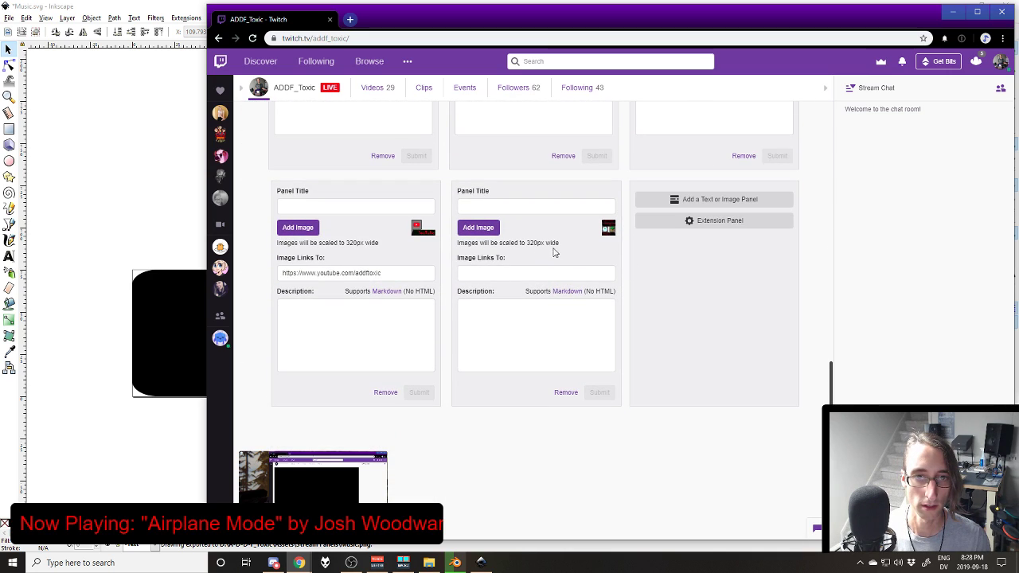
{"action": "left_click", "coordinate": [711, 199]}
{"action": "left_click", "coordinate": [660, 228]}
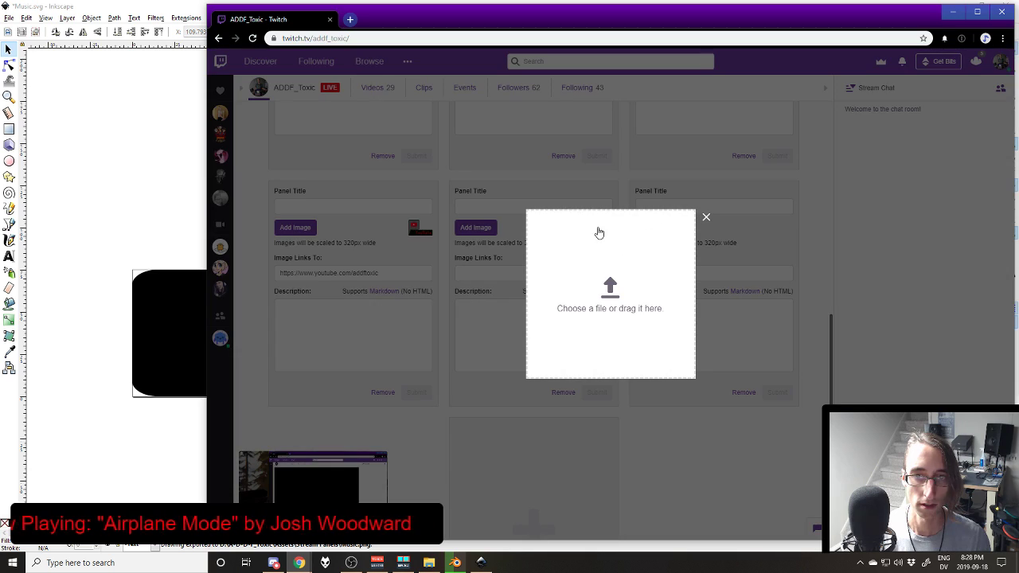
{"action": "left_click_drag", "start_coordinate": [1018, 381], "coordinate": [632, 298]}
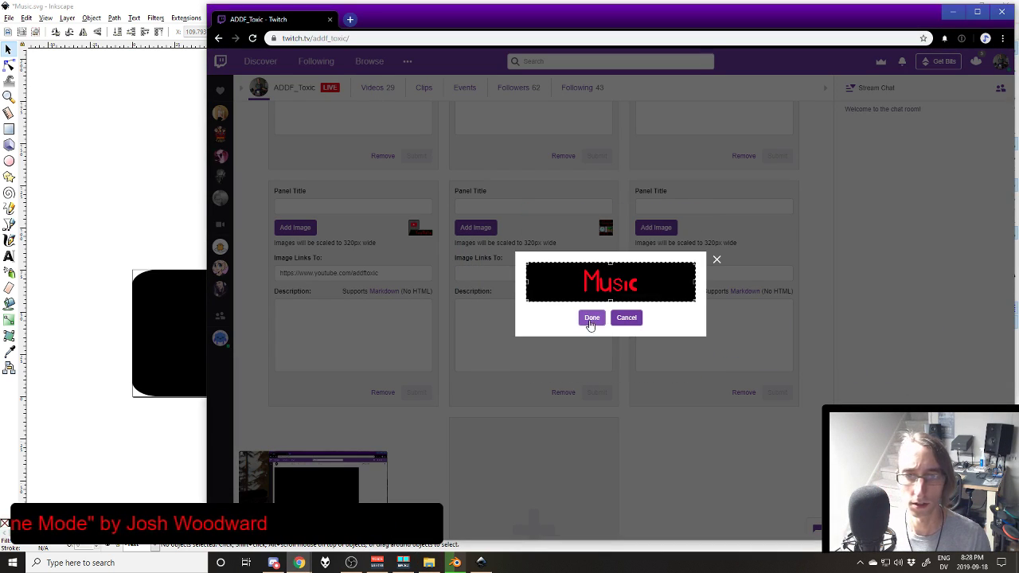
{"action": "left_click", "coordinate": [590, 318]}
{"action": "scroll", "coordinate": [682, 279], "scroll_direction": "down", "scroll_amount": 1}
{"action": "left_click", "coordinate": [695, 268]}
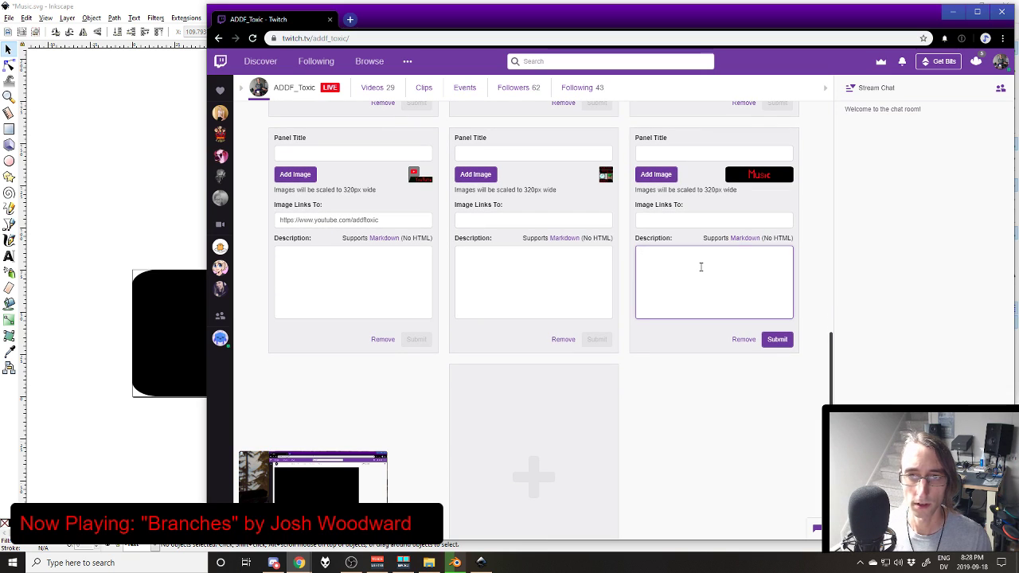
{"action": "type", "text": "Som"}
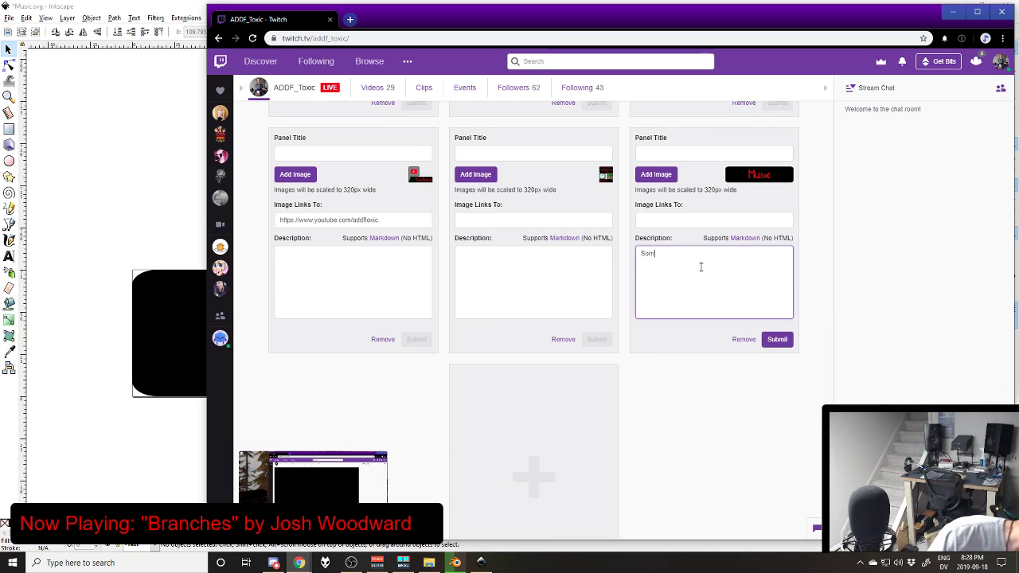
{"action": "type", "text": "etime"}
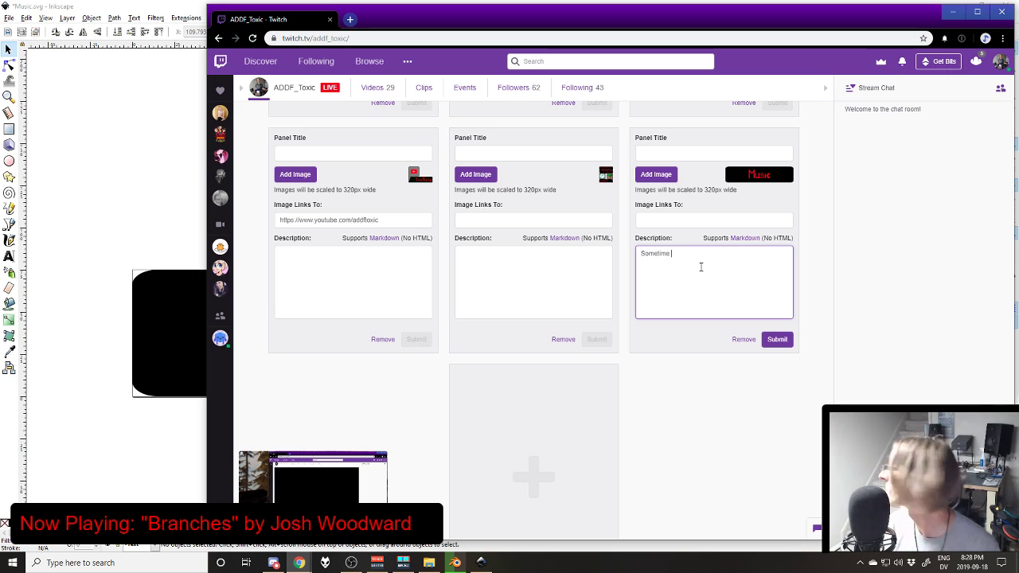
{"action": "key", "text": "BackSpace"}
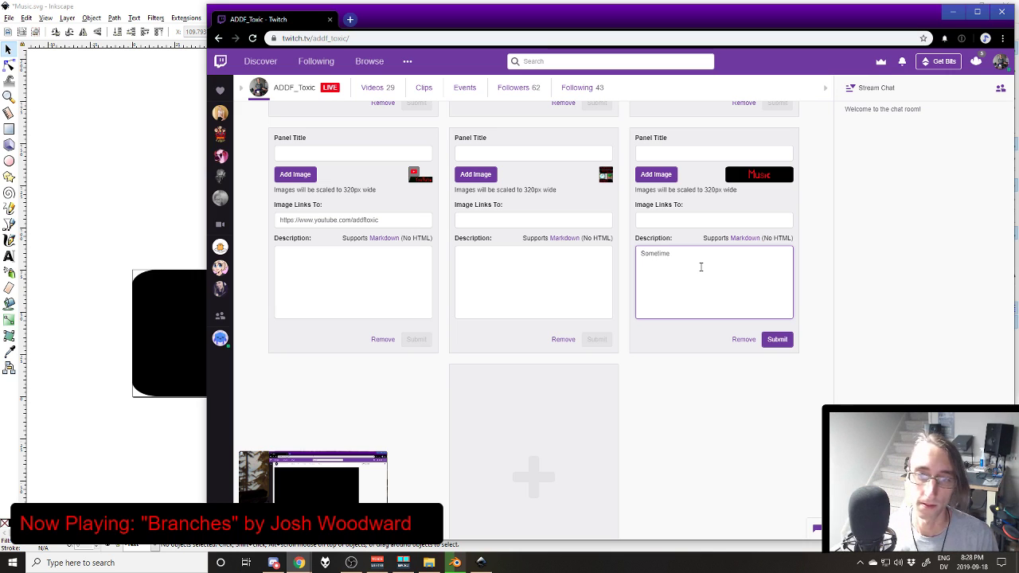
{"action": "type", "text": "s I like"}
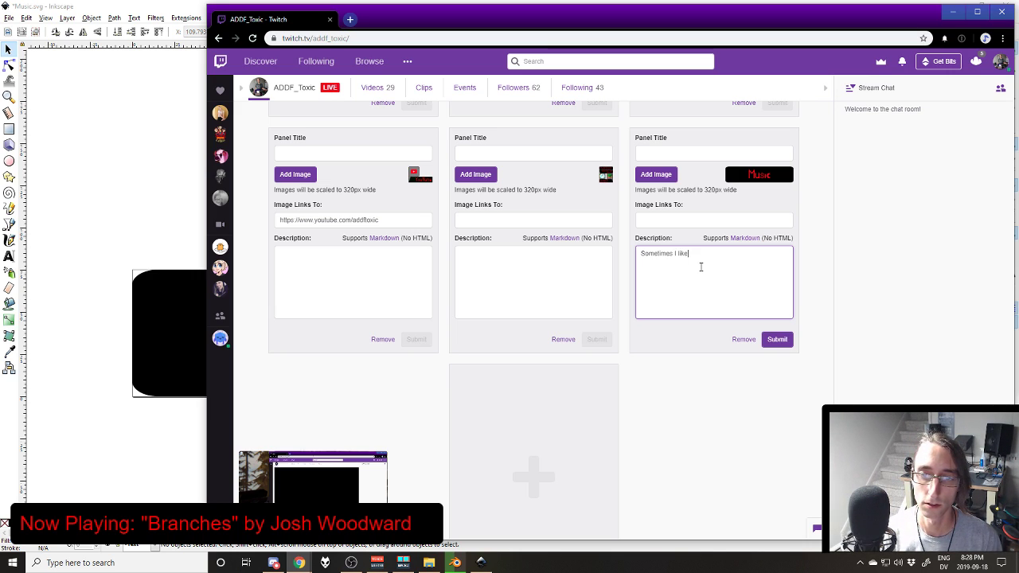
{"action": "type", "text": " to listen to w"}
{"action": "key", "text": "BackSpace"}
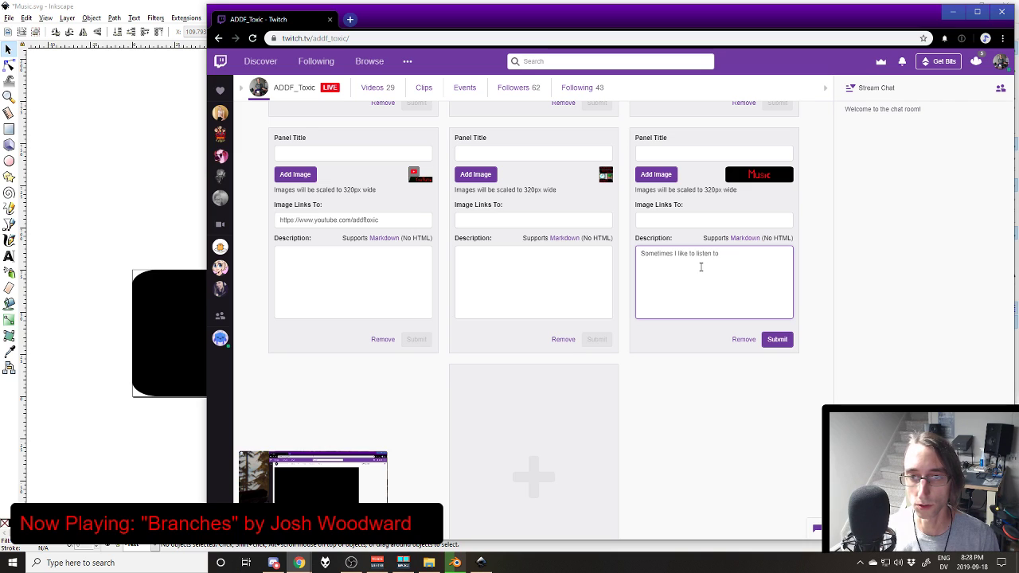
{"action": "type", "text": "music"}
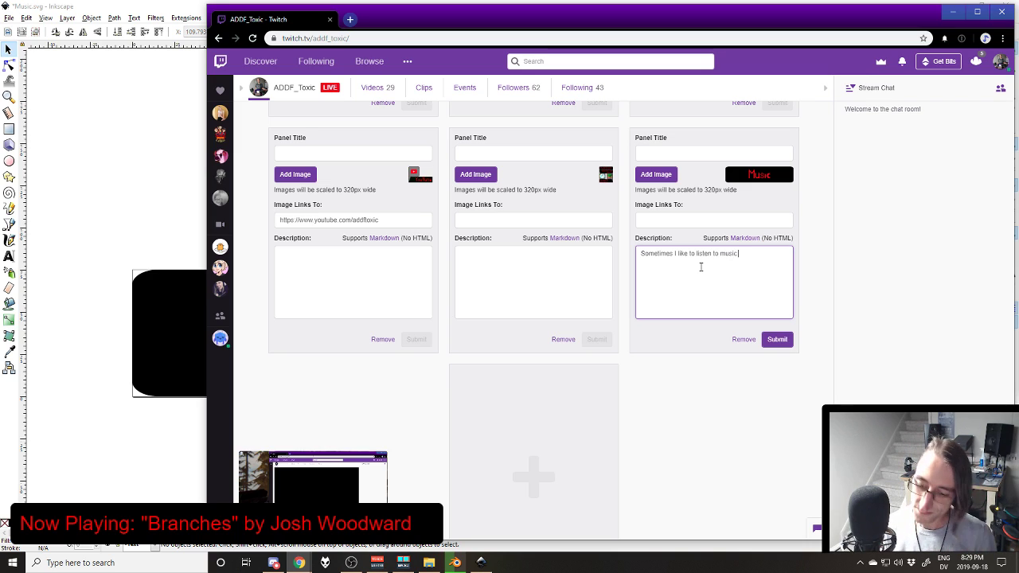
{"action": "key", "text": "ctrl+a"}
{"action": "key", "text": "BackSpace"}
{"action": "type", "text": "Of c"}
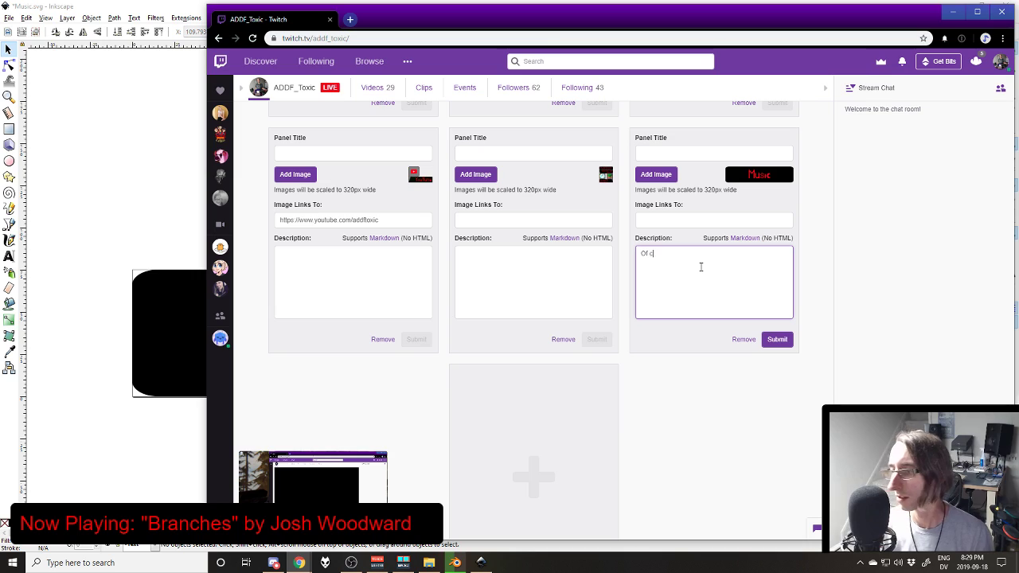
{"action": "type", "text": "ourse I list"}
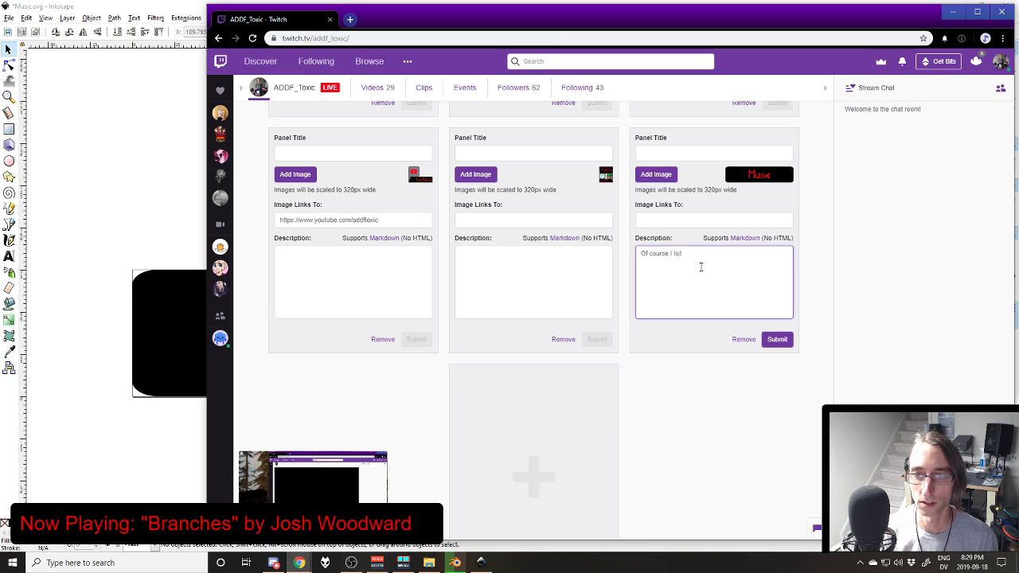
{"action": "key", "text": "ctrl+a"}
{"action": "key", "text": "BackSpace"}
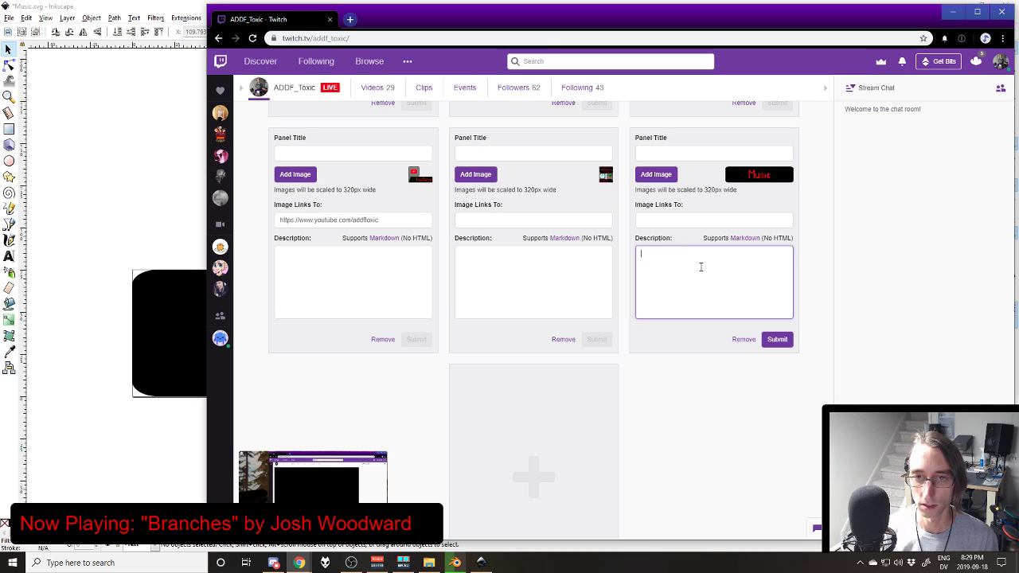
Step: Write "While I play my own music on-stream, I also like to listen to other people's" in the Music panel's description
{"action": "type", "text": "While I"}
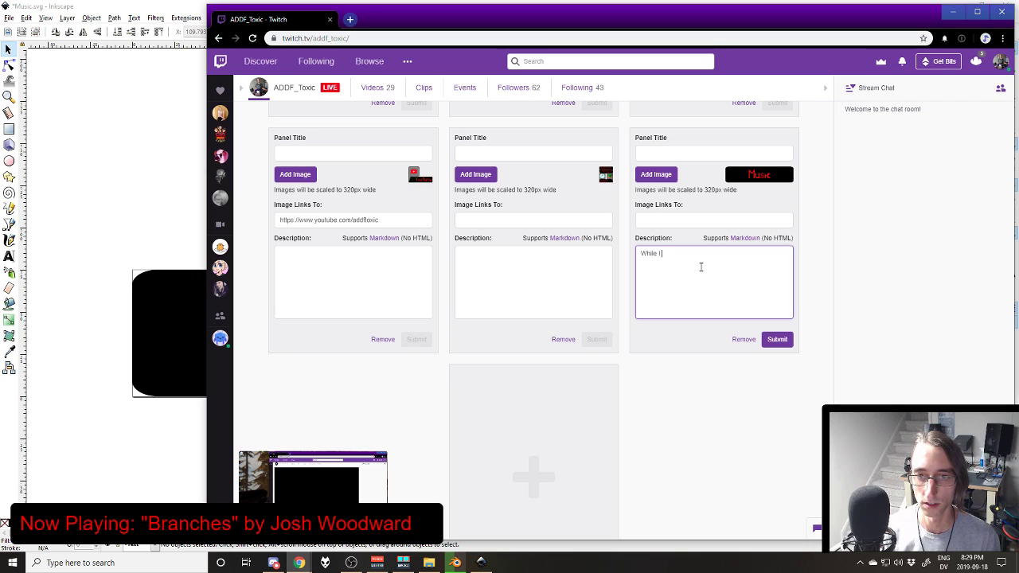
{"action": "type", "text": " som"}
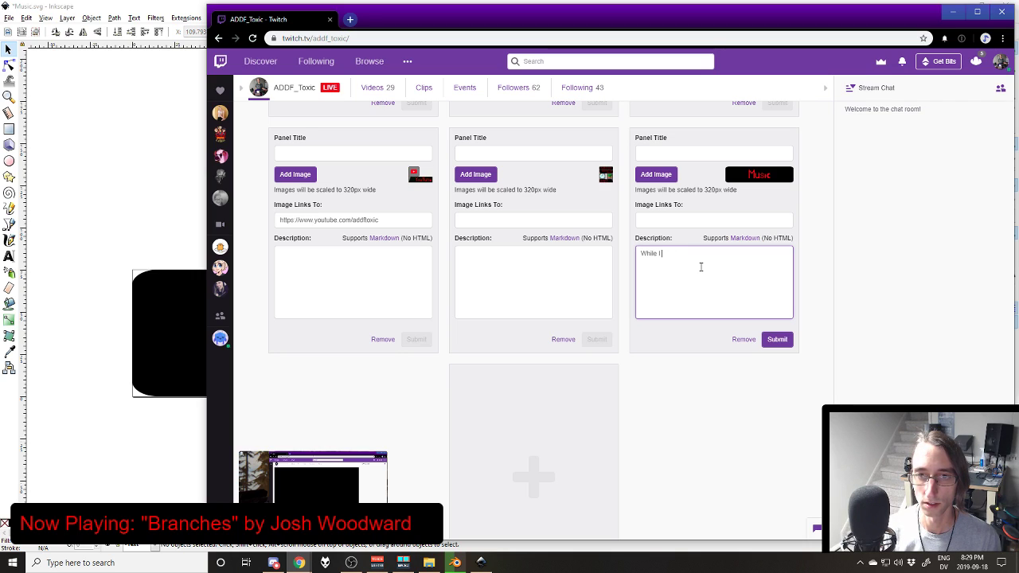
{"action": "type", "text": "list"}
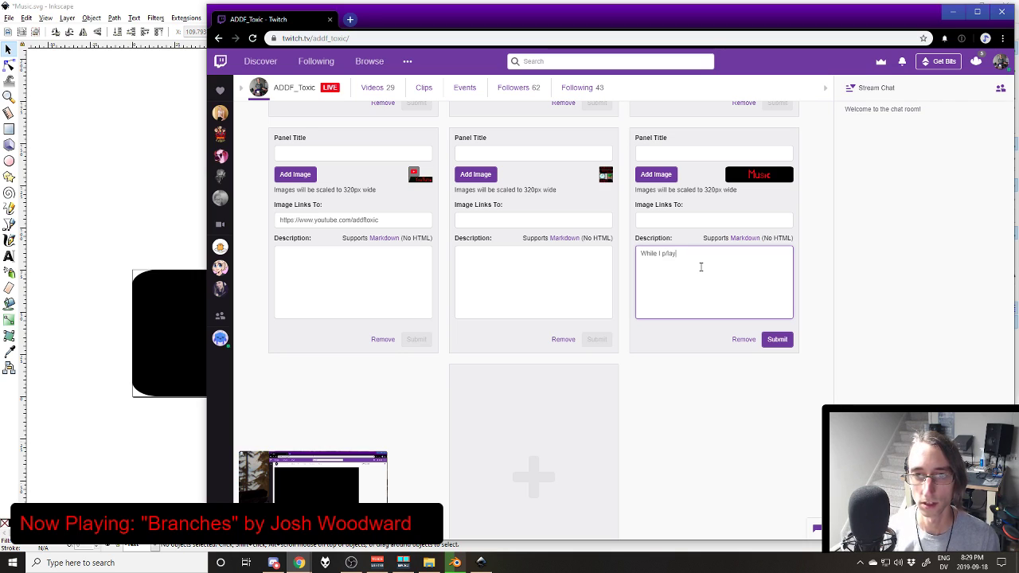
{"action": "key", "text": "BackSpace"}
{"action": "key", "text": "BackSpace"}
{"action": "key", "text": "BackSpace"}
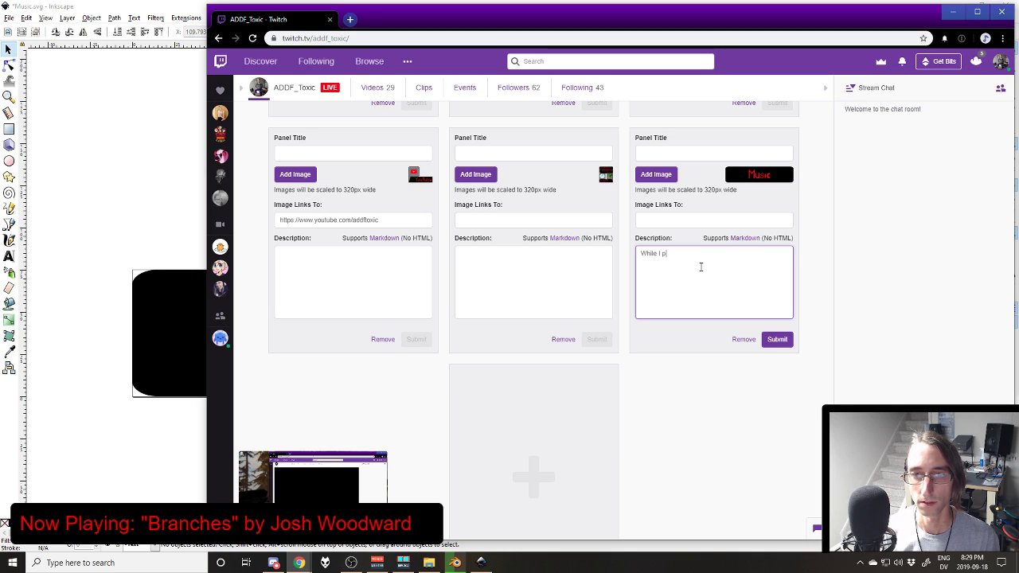
{"action": "type", "text": "lay my own music on-s"}
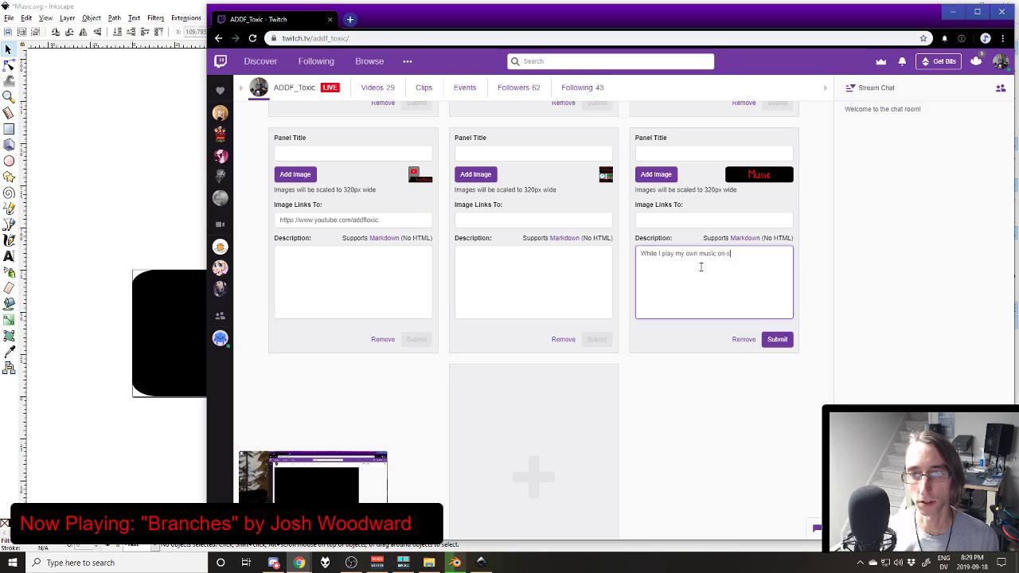
{"action": "type", "text": "tream. I also li"}
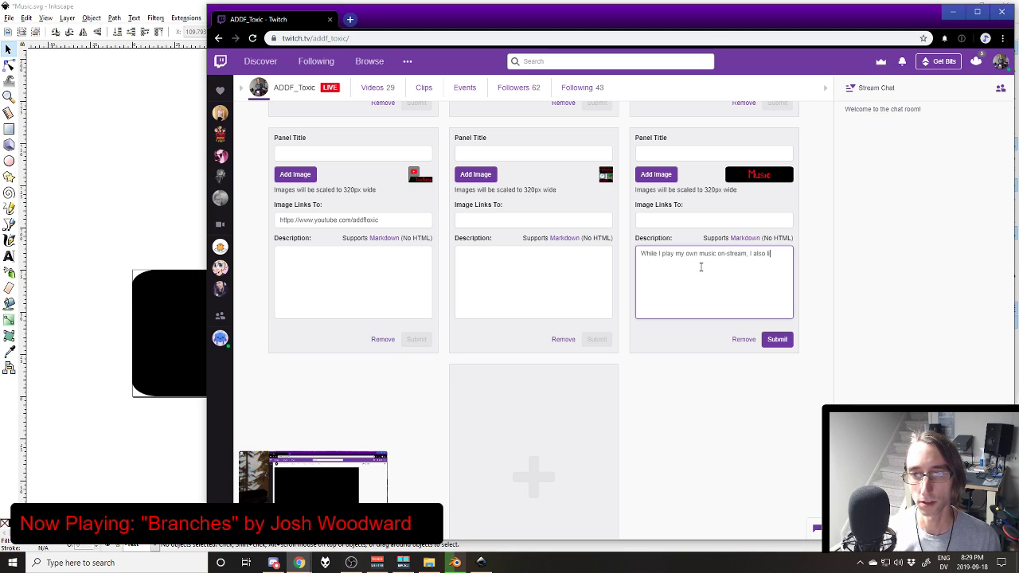
{"action": "type", "text": "ke to listen to ot"}
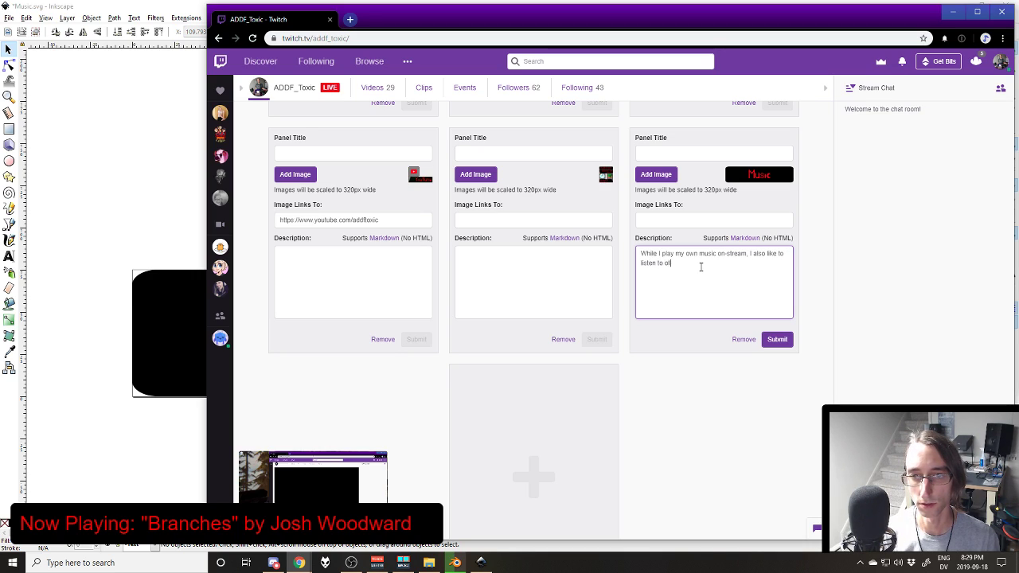
{"action": "type", "text": "her people"}
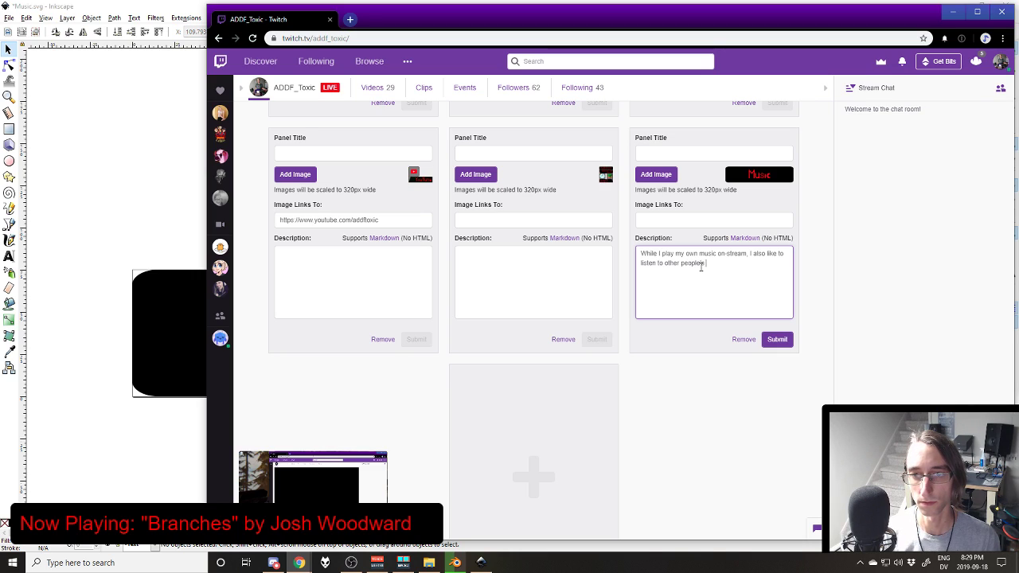
{"action": "type", "text": "'s"}
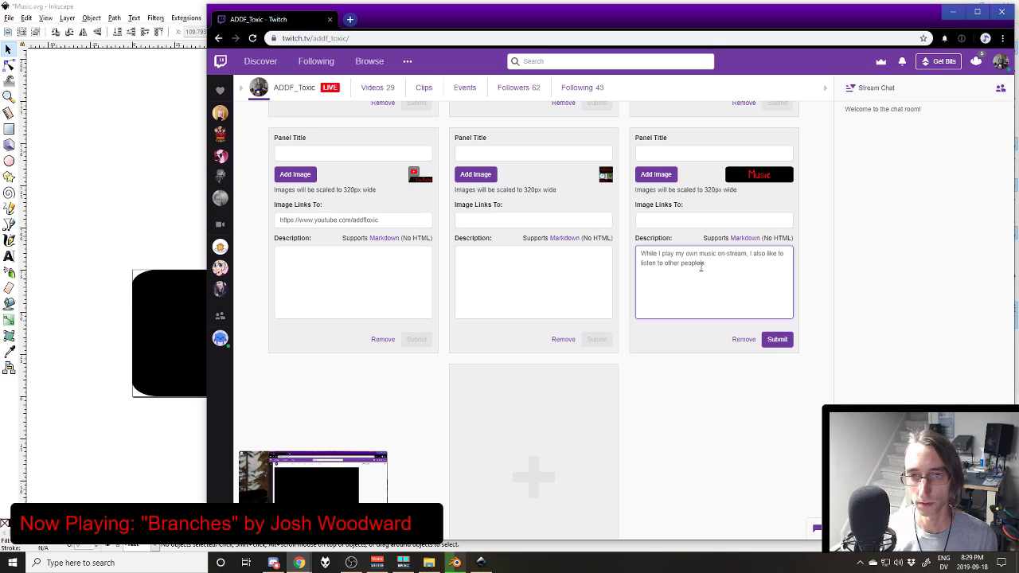
Step: Replace "people's" at the end of the Music panel's description with "music that I like while working on projects."
{"action": "key", "text": "ctrl+shift+Left"}
{"action": "key", "text": "BackSpace"}
{"action": "type", "text": "music that I"}
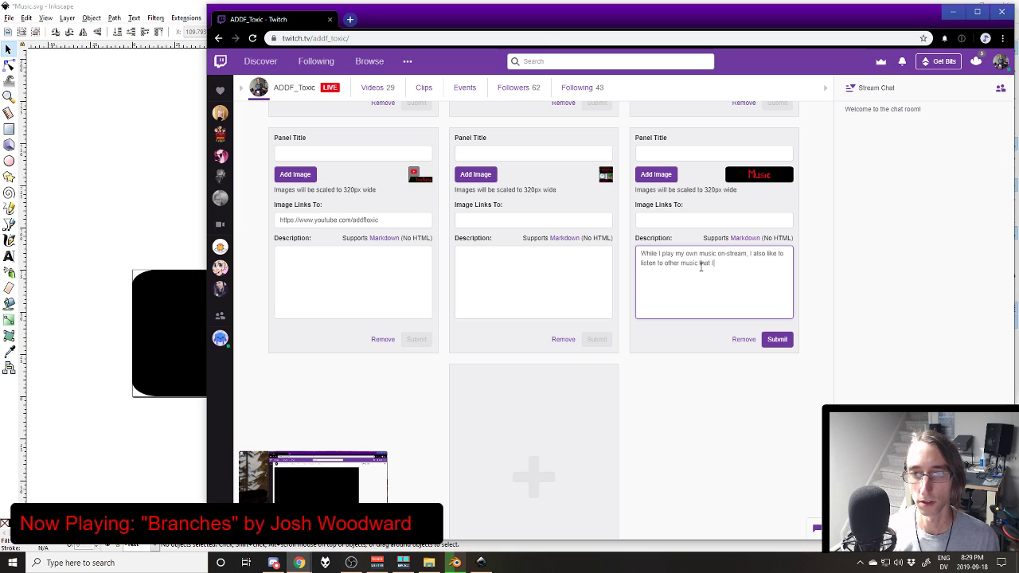
{"action": "type", "text": " like whe"}
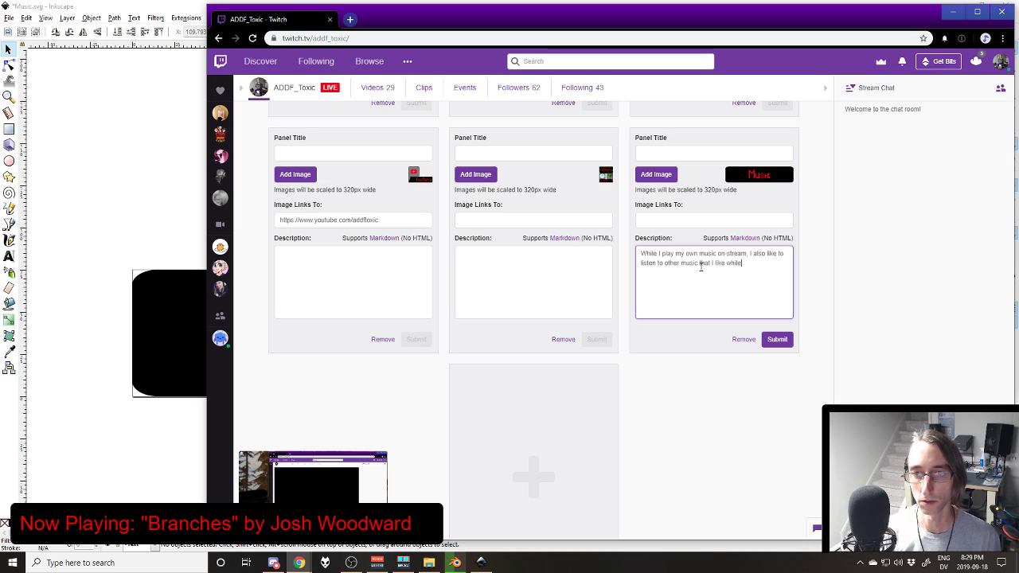
{"action": "type", "text": "le working on "}
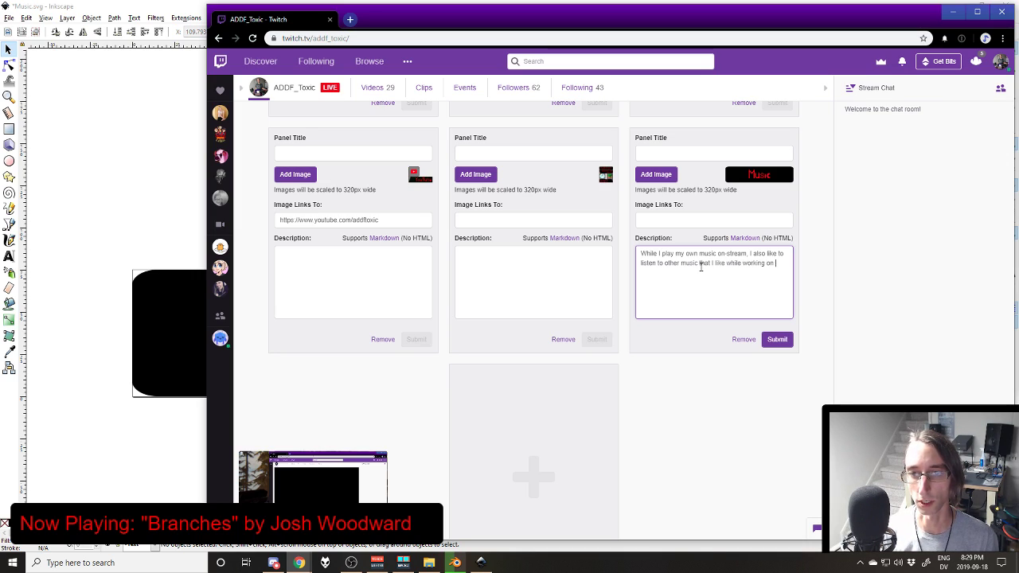
{"action": "type", "text": "projeects."}
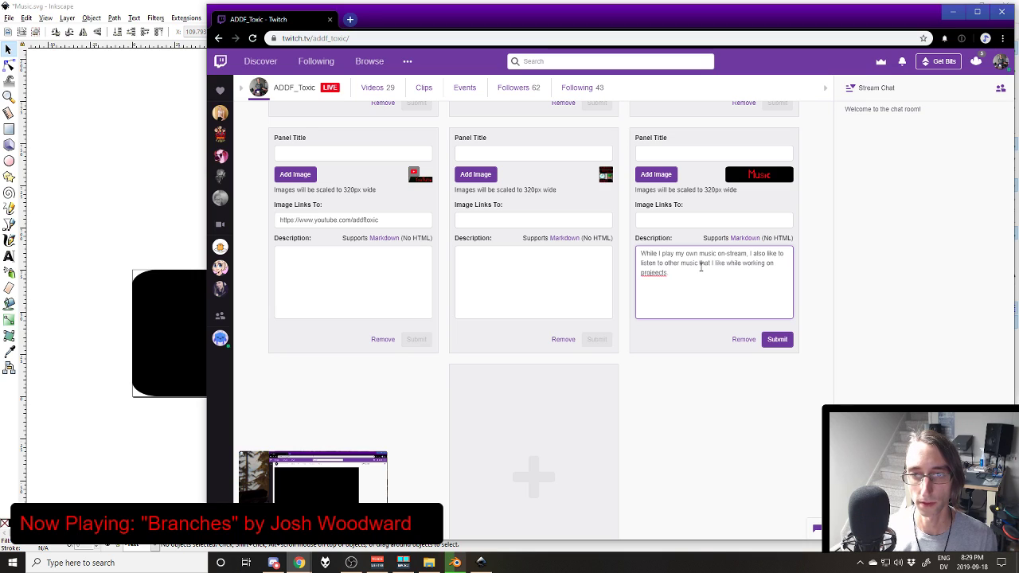
{"action": "type", "text": "cts "}
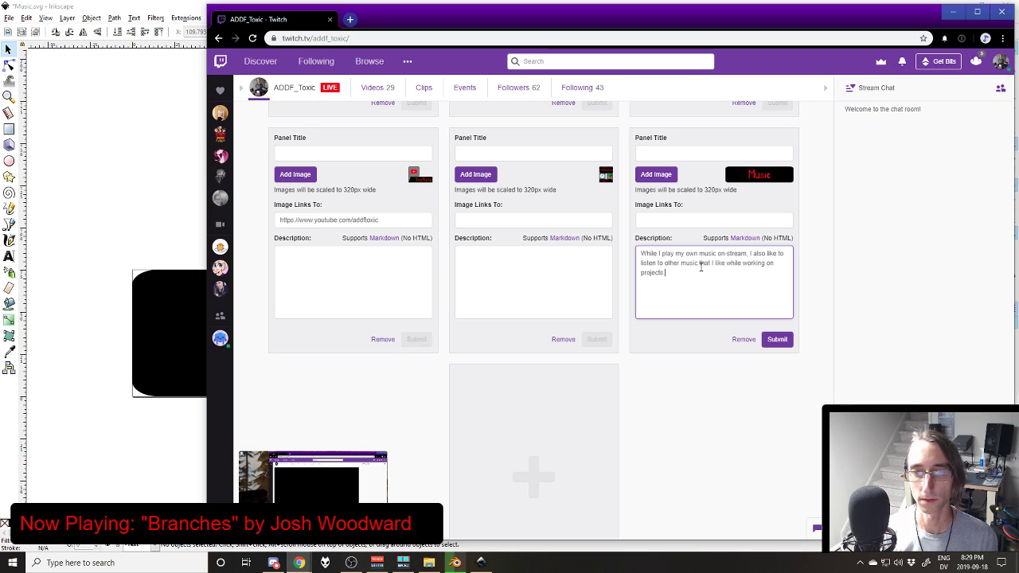
Step: Add "The following artists are some of my favourites to play," to the Music panel's description
{"action": "type", "text": " The following artists are so"}
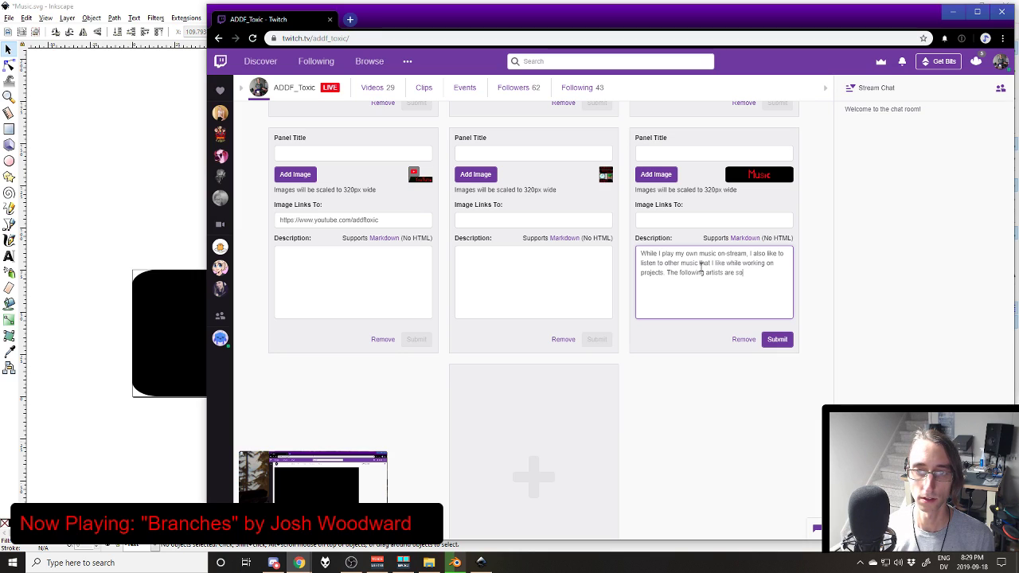
{"action": "type", "text": "my fa"}
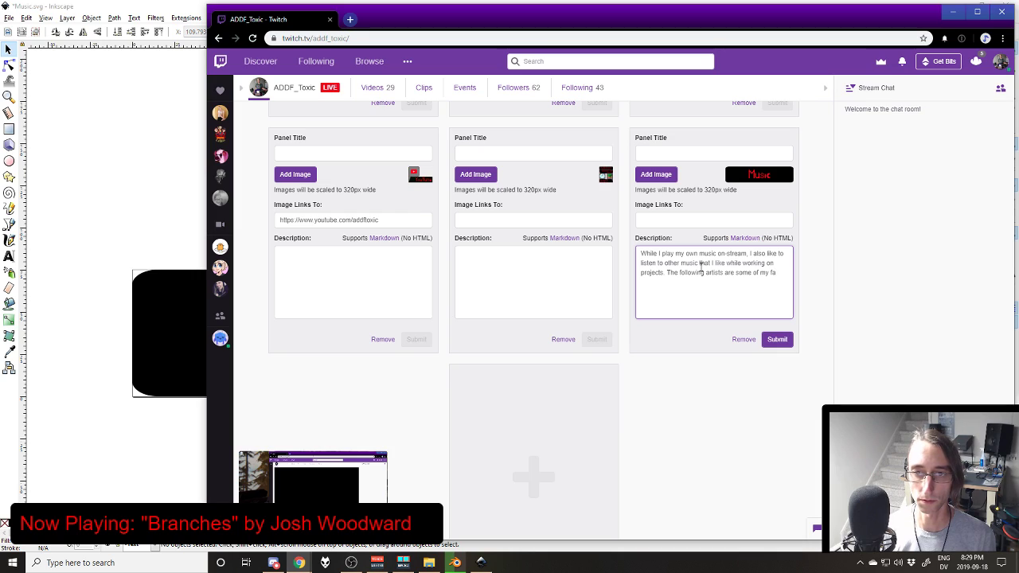
{"action": "type", "text": "vourites to play"}
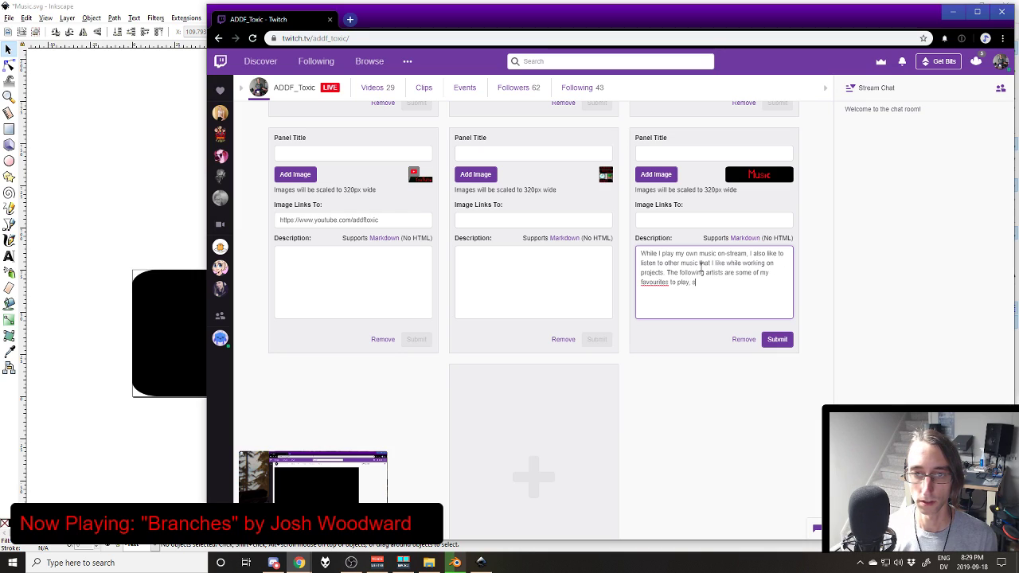
{"action": "type", "text": ", so you amy"}
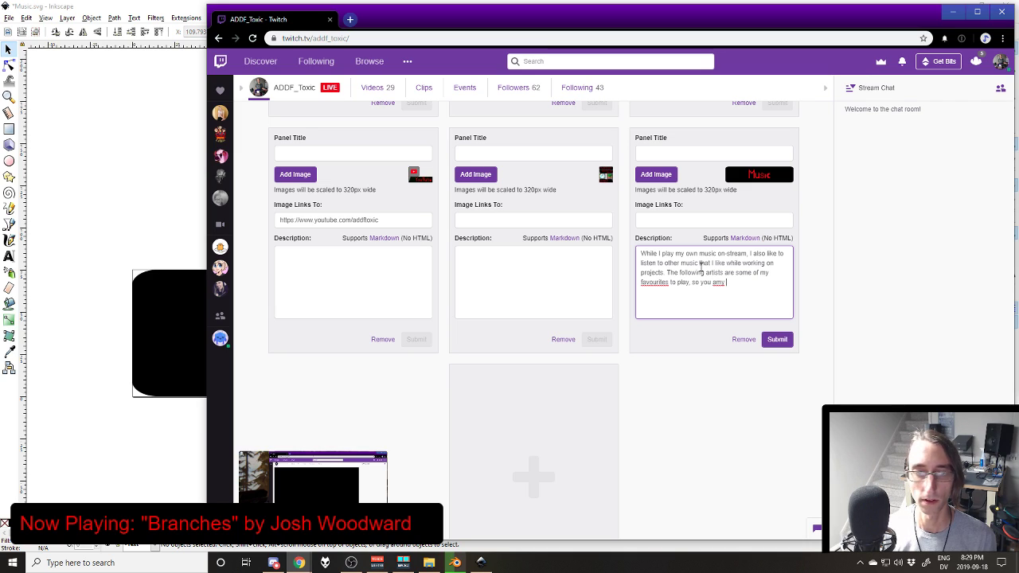
{"action": "key", "text": "BackSpace"}
{"action": "key", "text": "BackSpace"}
{"action": "key", "text": "BackSpace"}
{"action": "key", "text": "BackSpace"}
{"action": "type", "text": "may"}
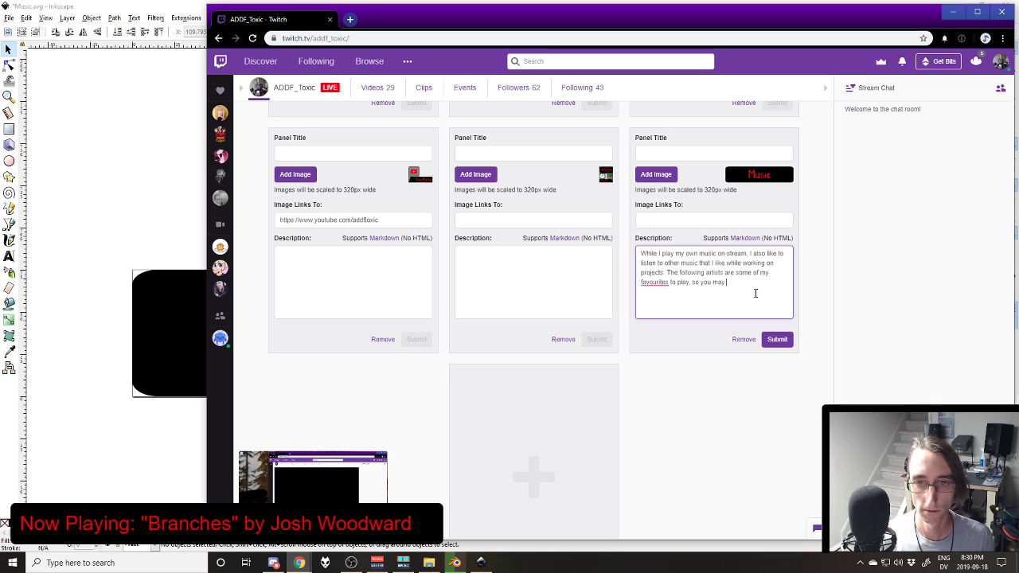
{"action": "key", "text": "ctrl+shift+Left"}
{"action": "key", "text": "ctrl+shift+Left"}
{"action": "key", "text": "BackSpace"}
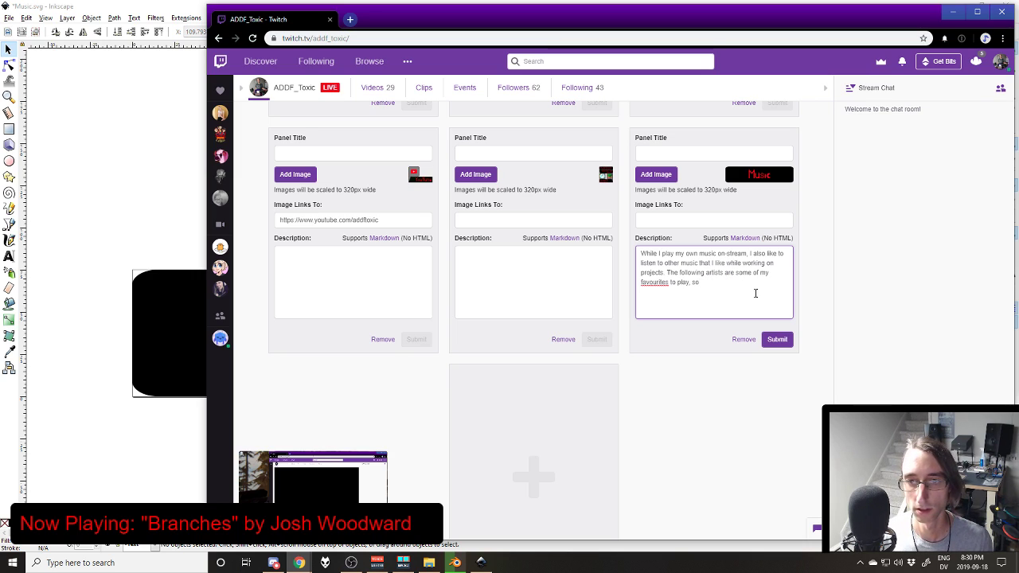
{"action": "type", "text": "you'l"}
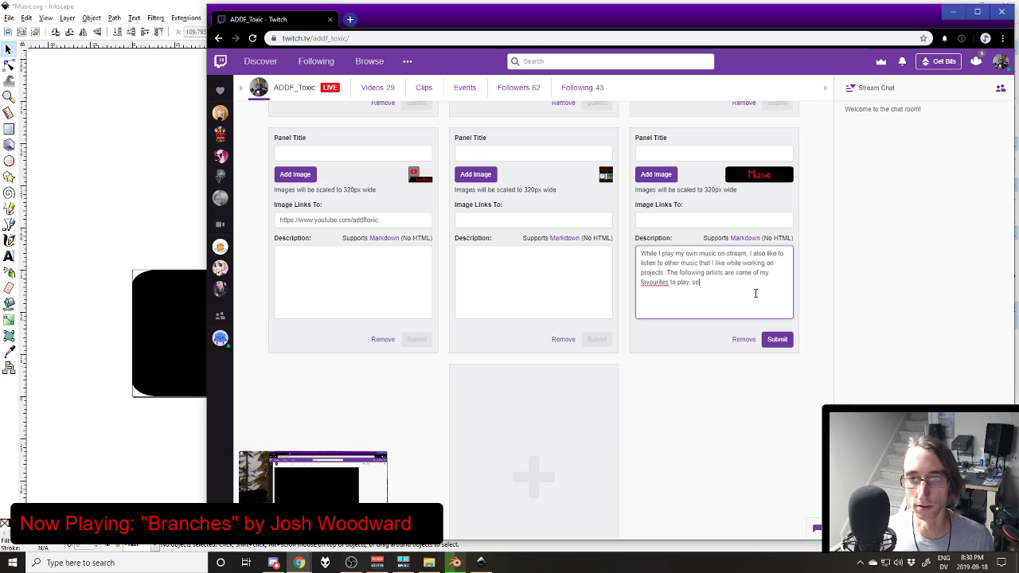
{"action": "type", "text": " you'll probably "}
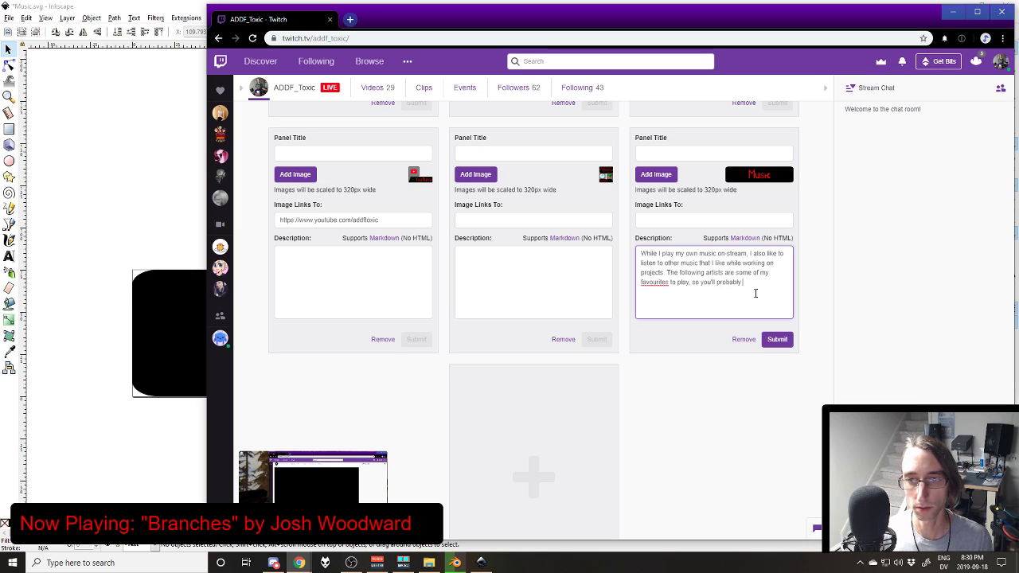
{"action": "type", "text": "find that"}
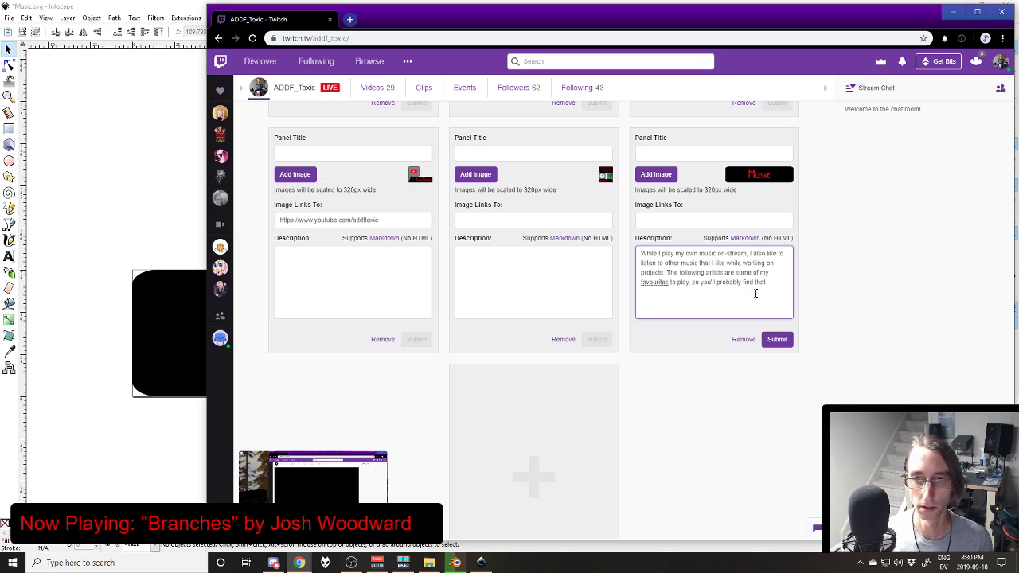
{"action": "key", "text": "ctrl+shift+Left"}
{"action": "key", "text": "ctrl+shift+Left"}
{"action": "key", "text": "ctrl+shift+Left"}
{"action": "key", "text": "ctrl+shift+Left"}
{"action": "key", "text": "ctrl+shift+Left"}
{"action": "key", "text": "BackSpace"}
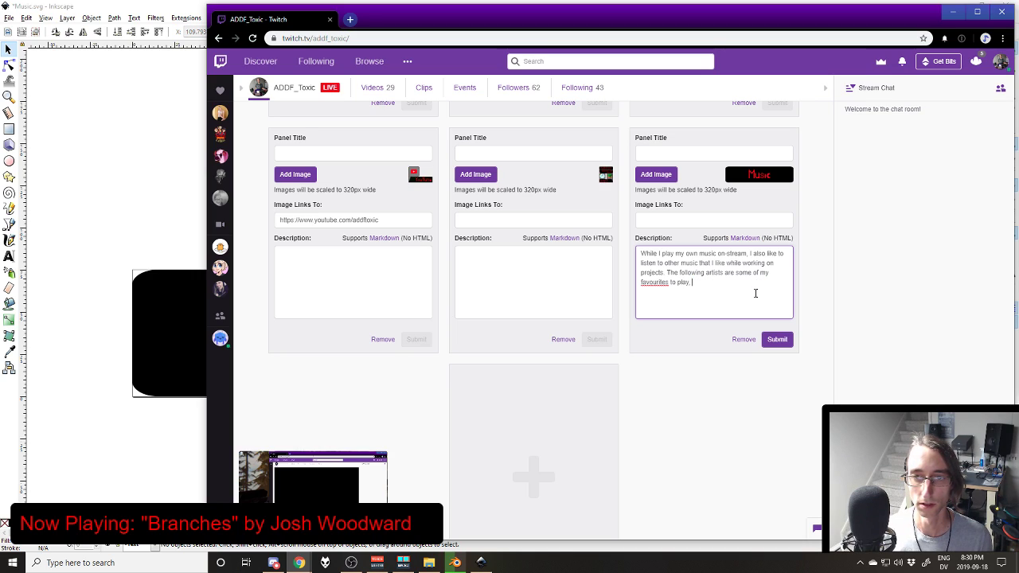
Step: Finish the description's last sentence with "so if I'm listening to music, it's probably by one of these artists:"
{"action": "type", "text": "so if I'm l"}
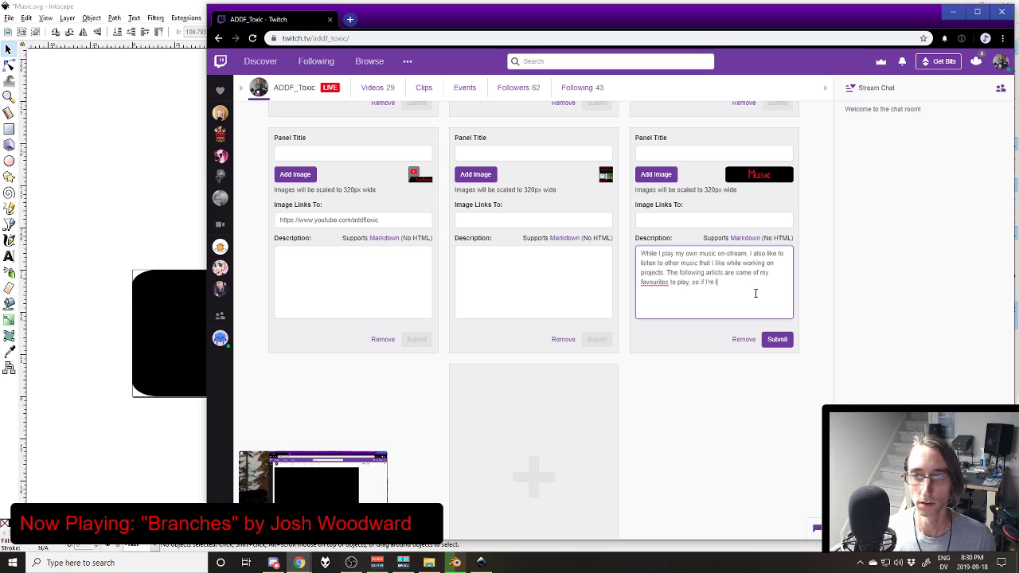
{"action": "type", "text": "istening to mu"}
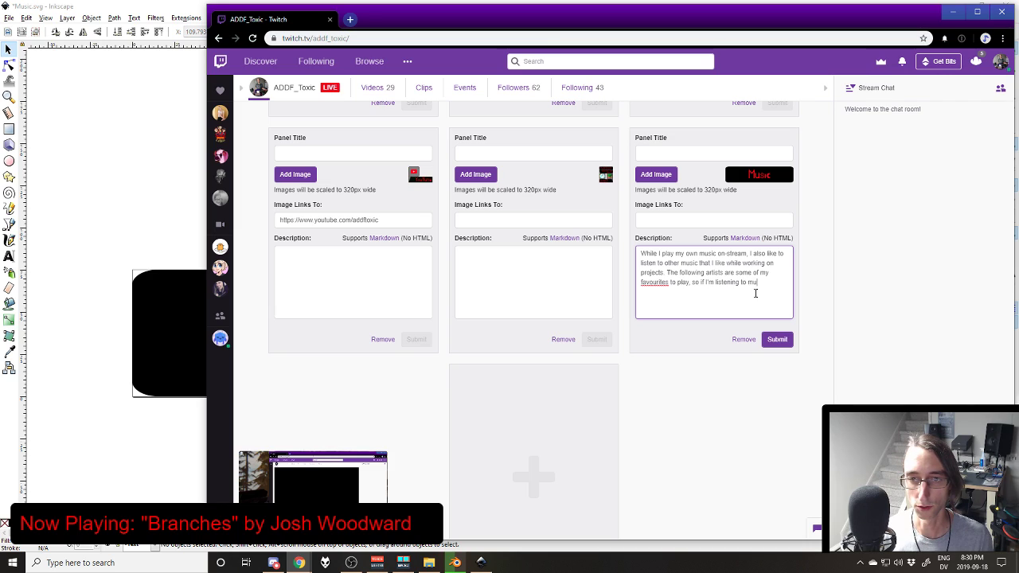
{"action": "type", "text": "sic, it's probably b"}
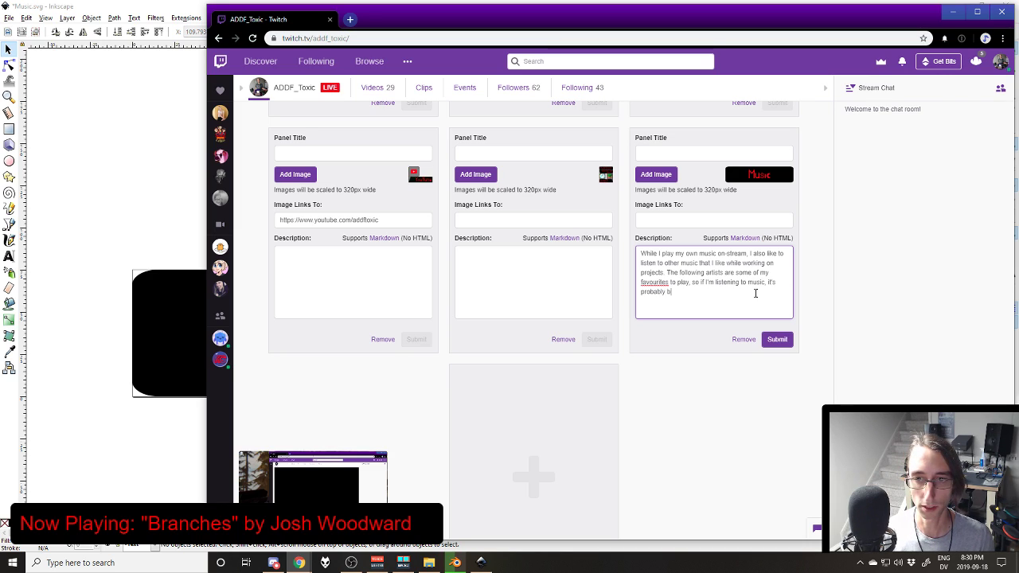
{"action": "type", "text": "y one of these ar"}
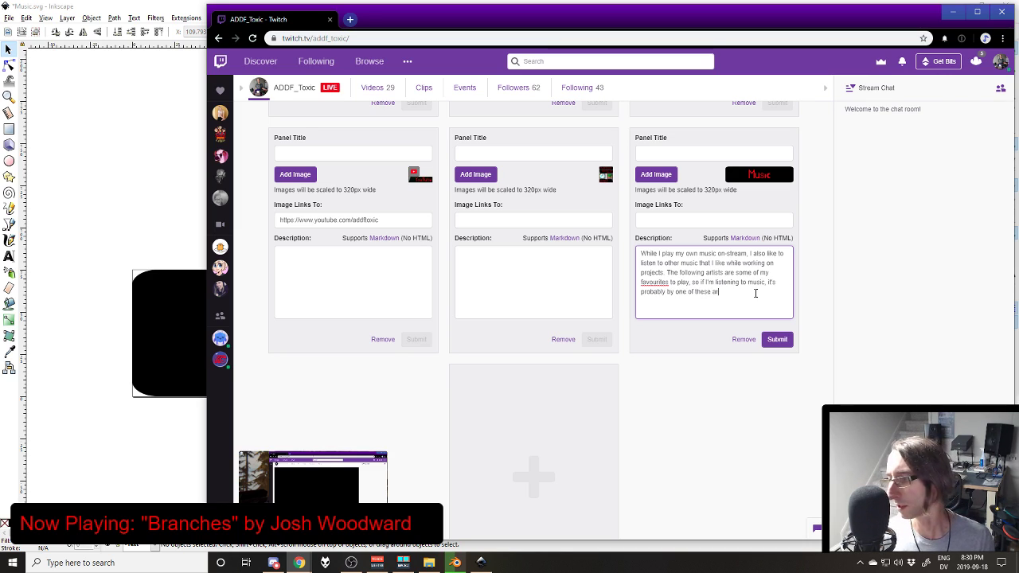
{"action": "type", "text": "tists"}
{"action": "key", "text": "BackSpace"}
{"action": "type", "text": "s:"}
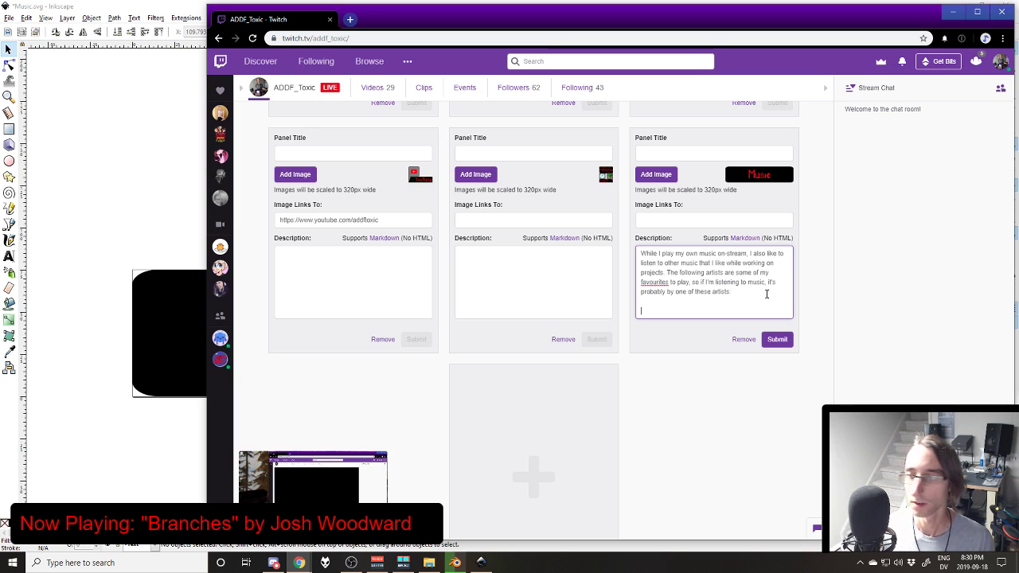
Step: Start an artist list below a blank line with Abstraction above Josh Woodward, each name followed by a dash
{"action": "key", "text": "Return"}
{"action": "key", "text": "Return"}
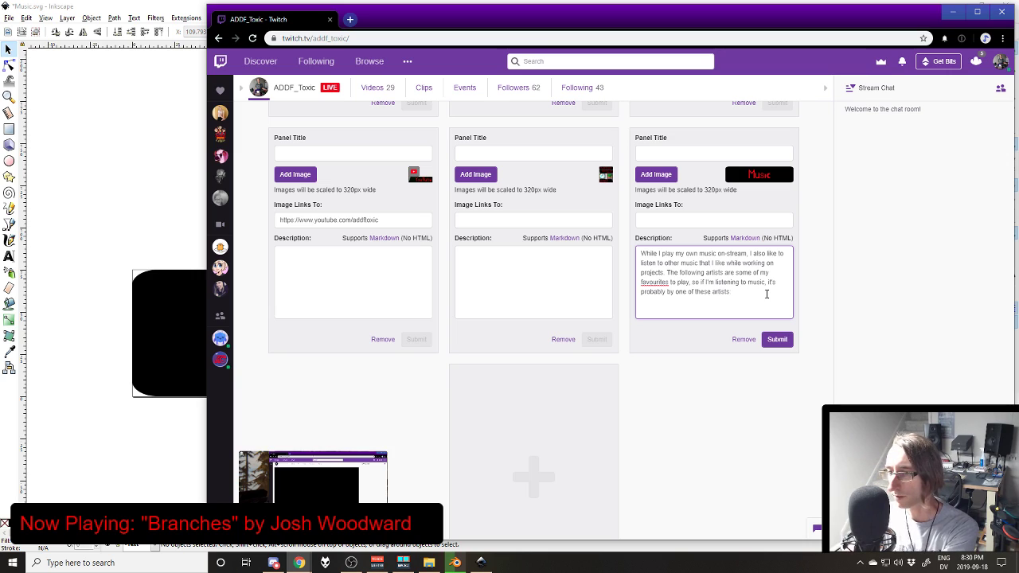
{"action": "type", "text": "Jos"}
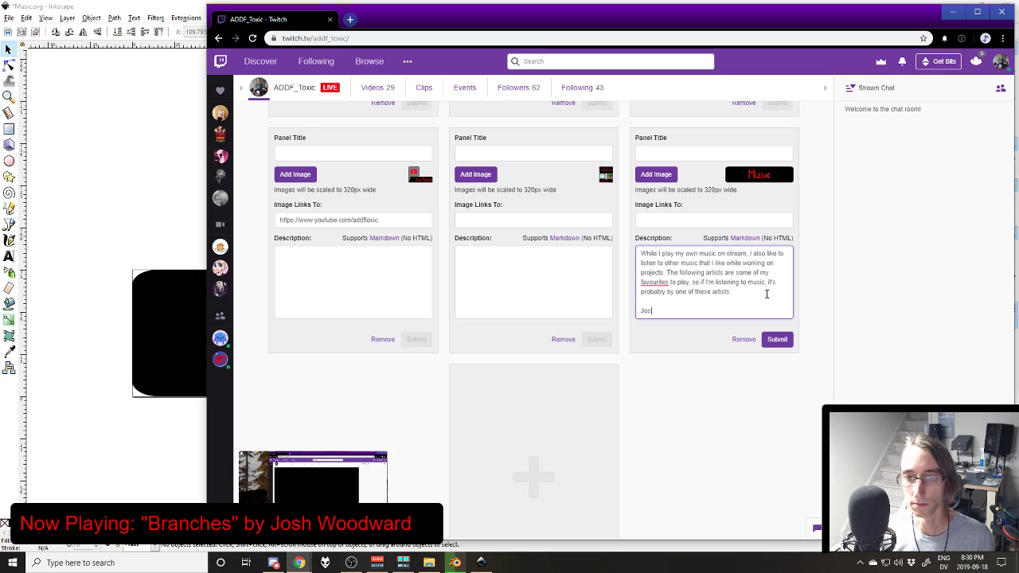
{"action": "type", "text": "h Woodward"}
{"action": "key", "text": "Return"}
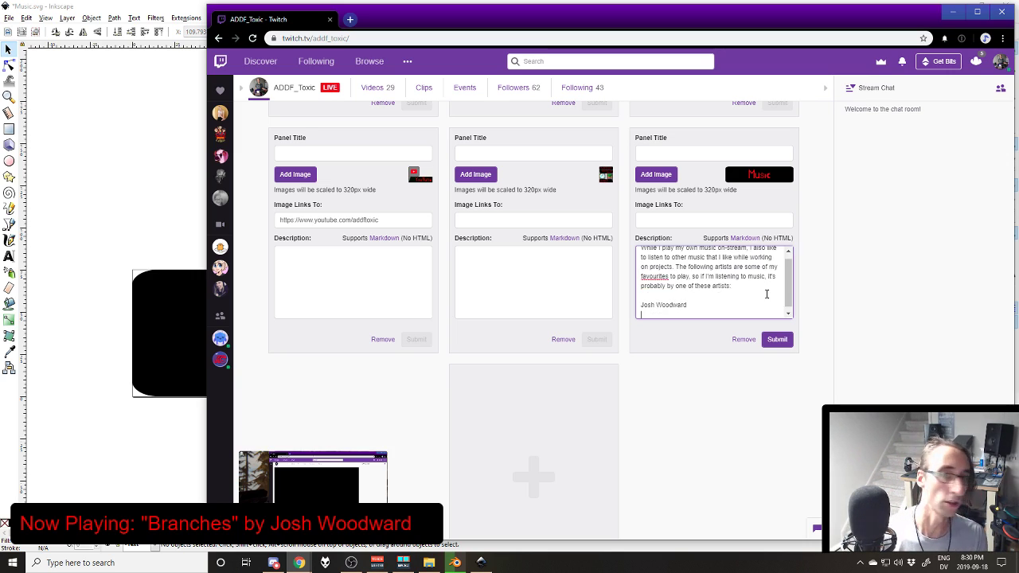
{"action": "key", "text": "Return"}
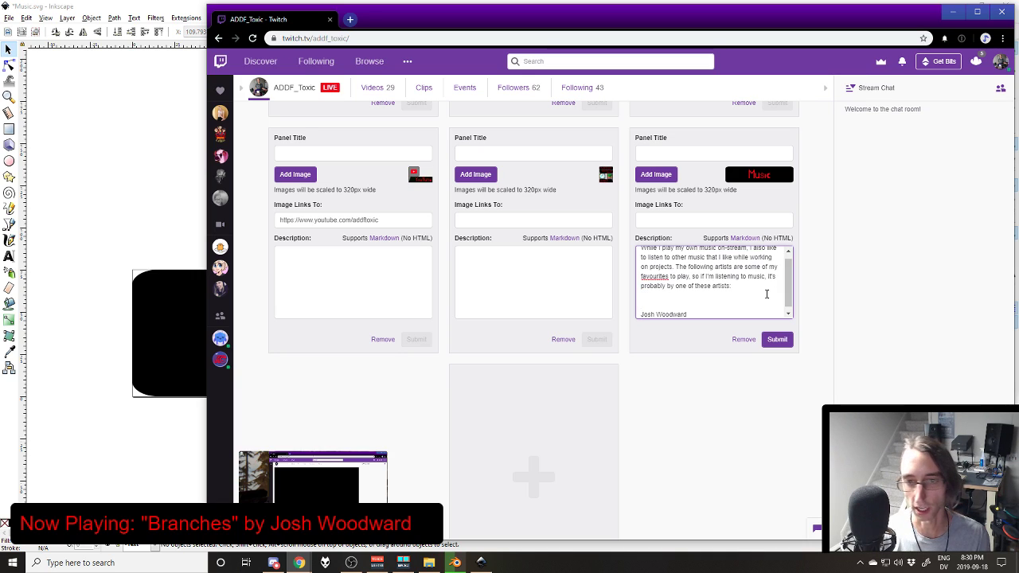
{"action": "type", "text": "Abstractio"}
{"action": "type", "text": "n"}
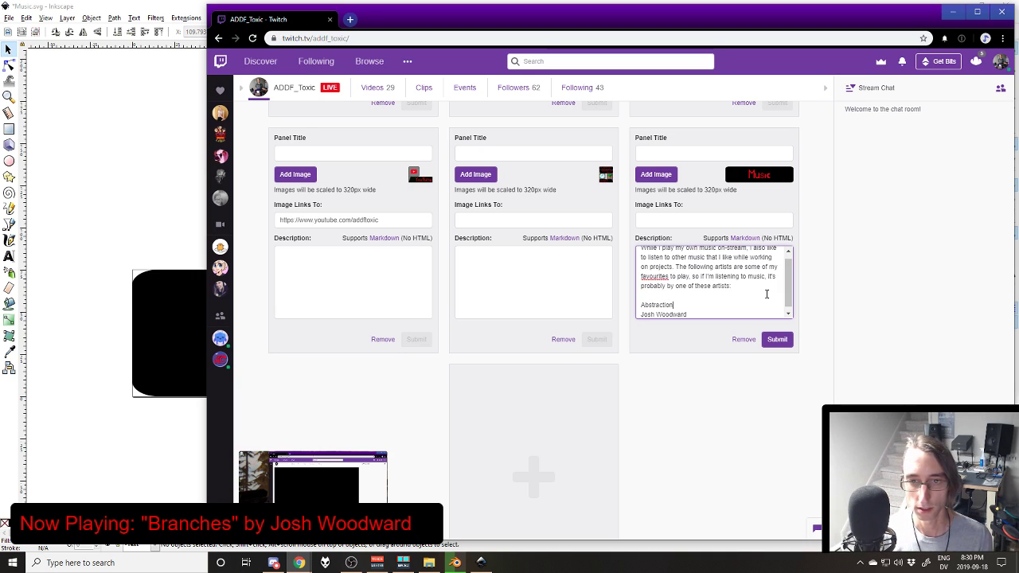
{"action": "type", "text": " -"}
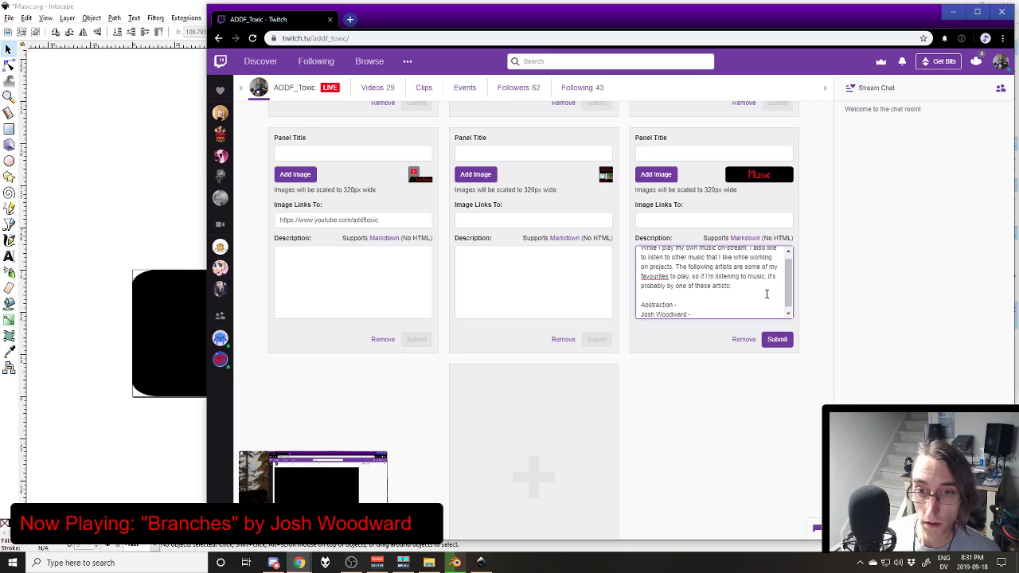
Step: Add C418 below Abstraction and Varien below Josh Woodward in the artist list, each followed by a dash
{"action": "key", "text": "Return"}
{"action": "type", "text": "C418"}
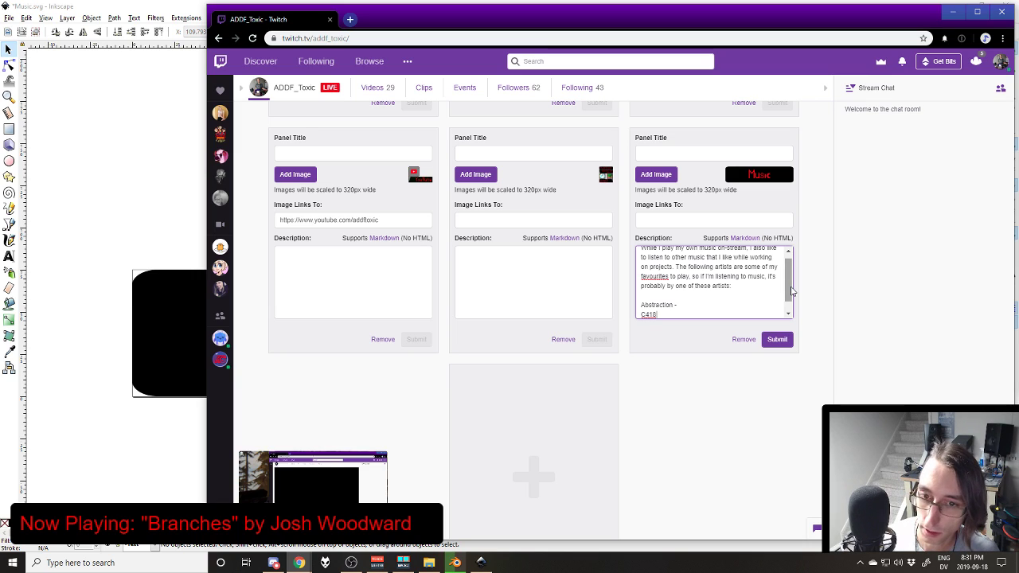
{"action": "key", "text": "Down"}
{"action": "key", "text": "End"}
{"action": "key", "text": "Return"}
{"action": "type", "text": "Varieon"}
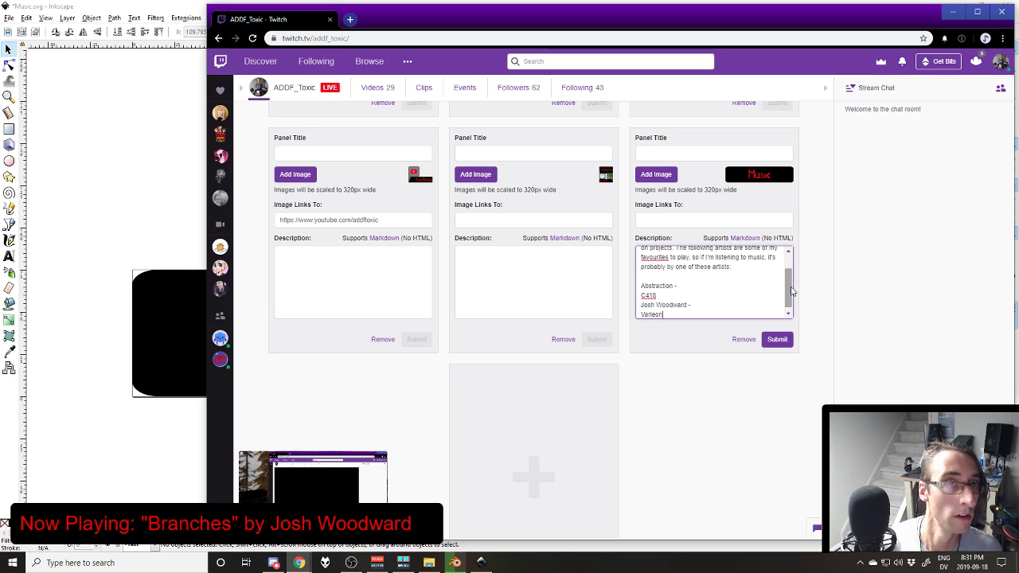
{"action": "type", "text": " -"}
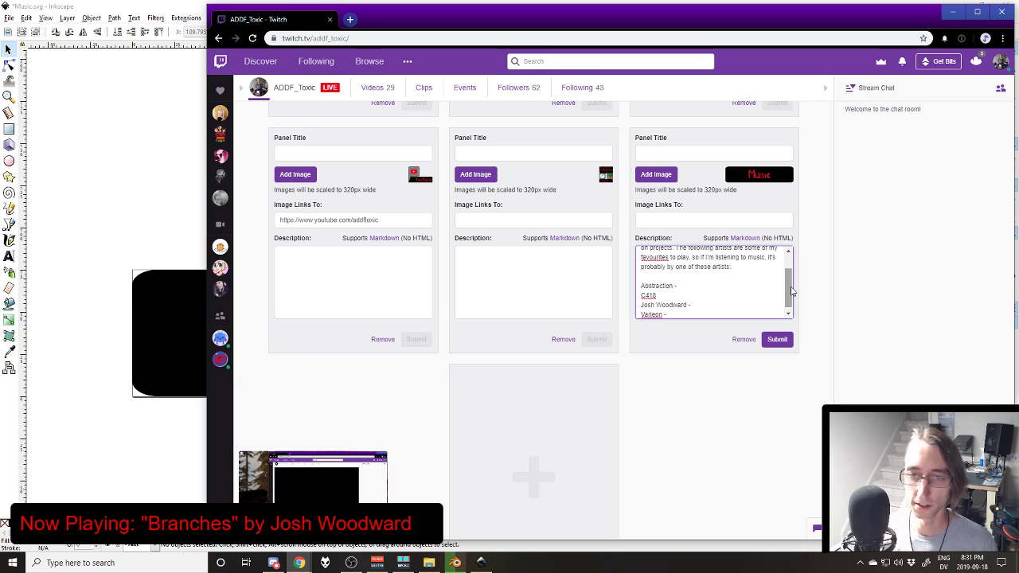
{"action": "key", "text": "BackSpace"}
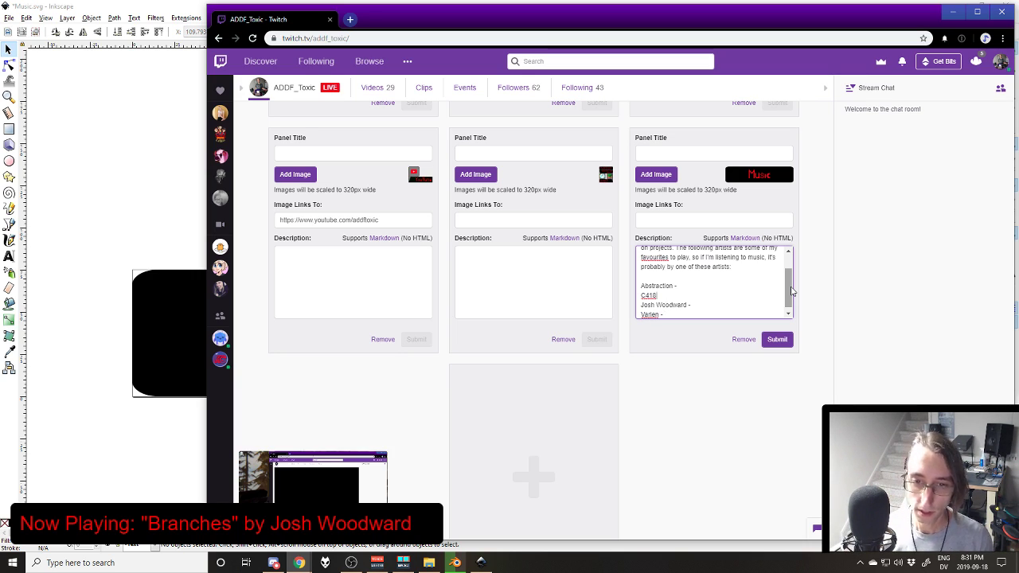
{"action": "type", "text": "-"}
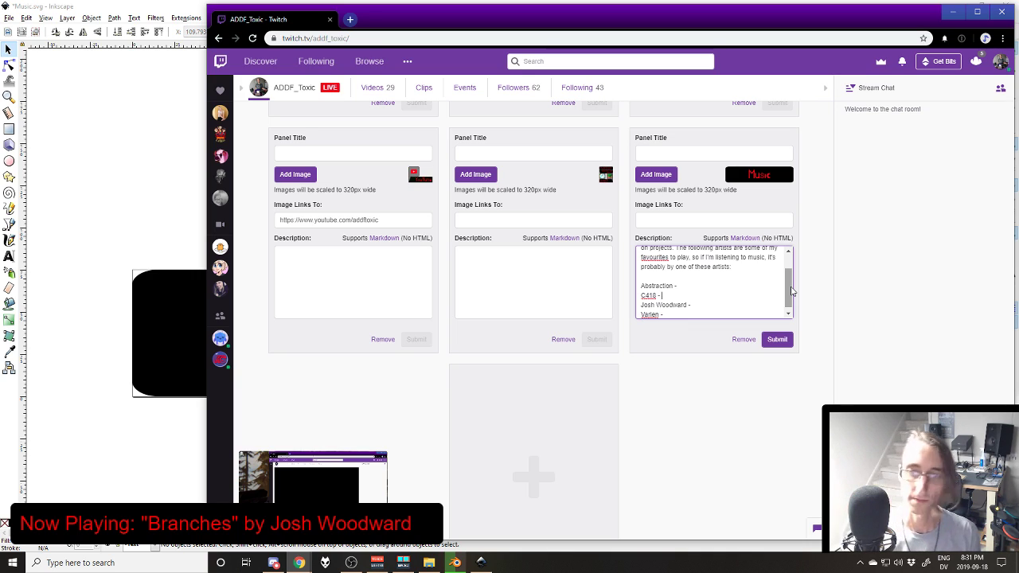
{"action": "left_click", "coordinate": [1018, 212]}
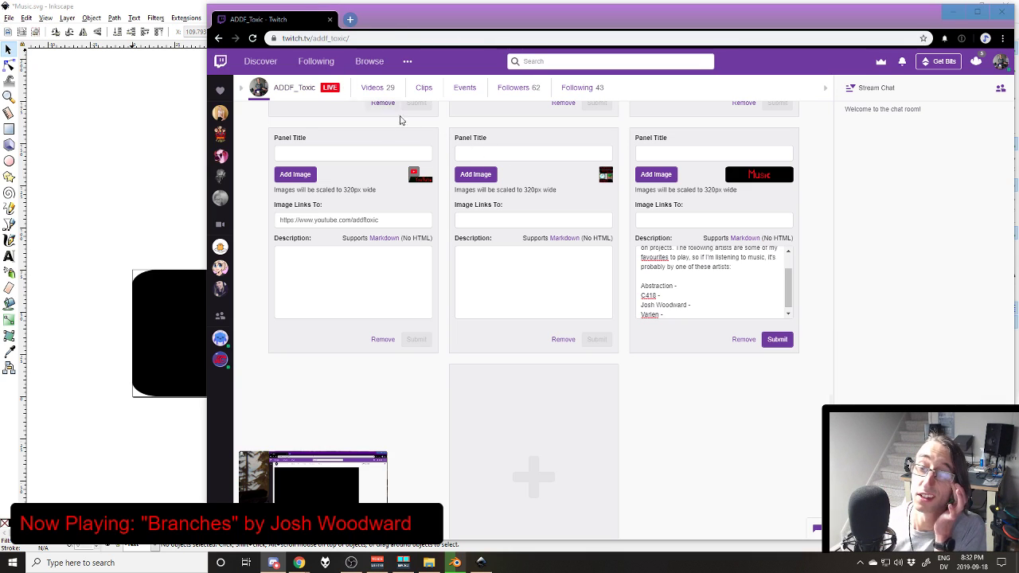
{"action": "left_click", "coordinate": [692, 287]}
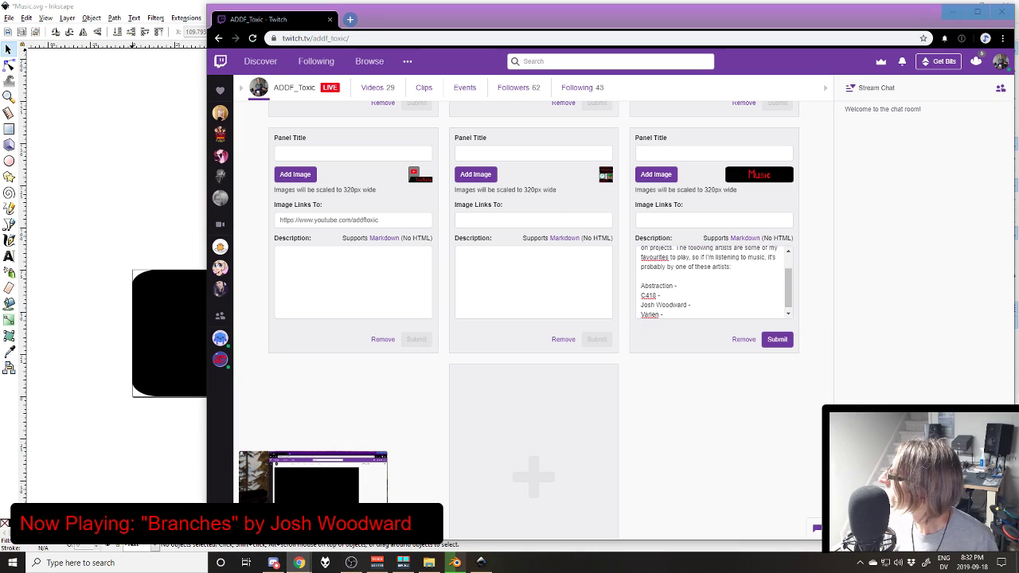
{"action": "key", "text": "alt+Tab"}
{"action": "type", "text": "https://abstractionmusic.com"}
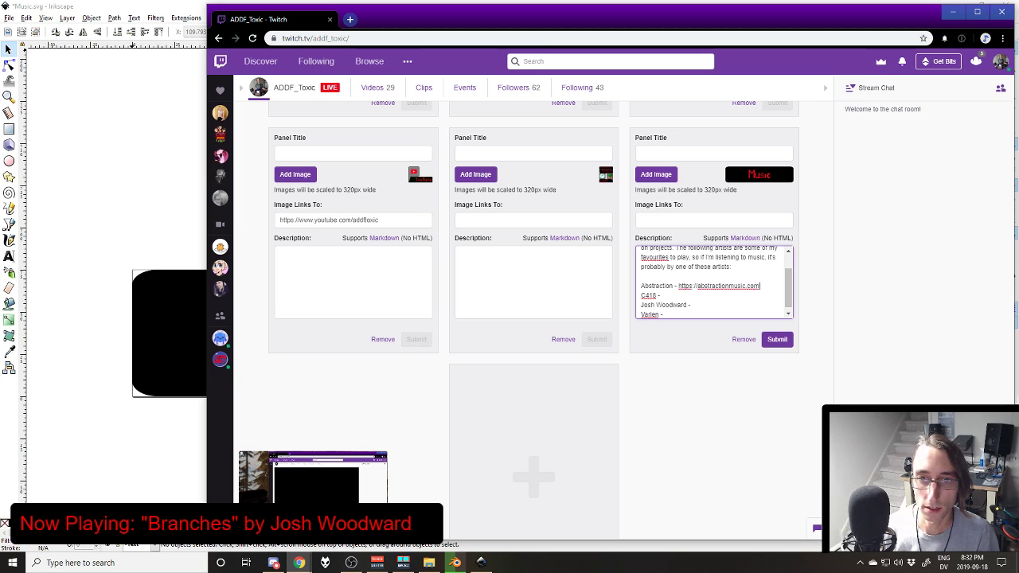
{"action": "key", "text": "alt+Tab"}
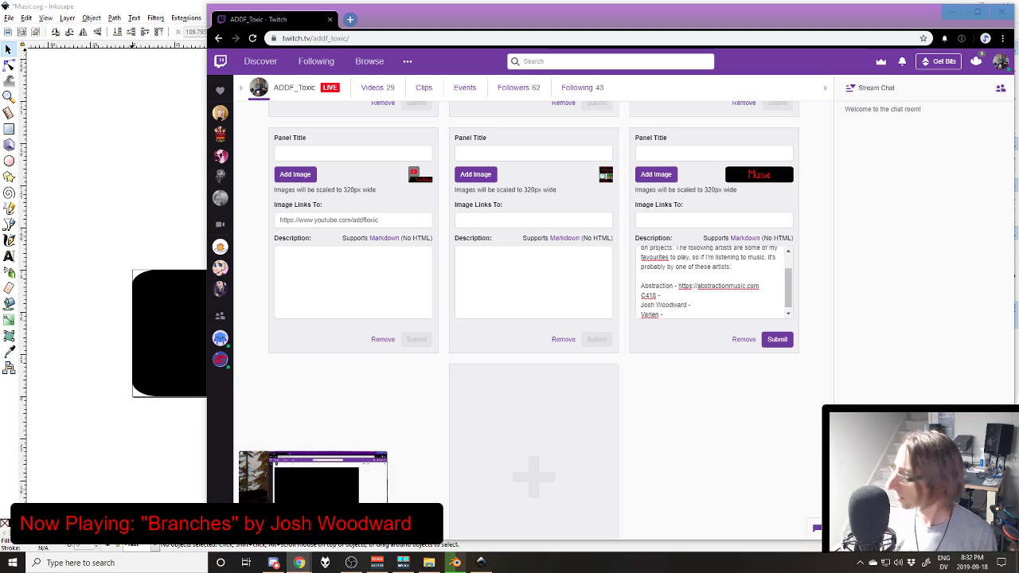
{"action": "key", "text": "alt+Tab"}
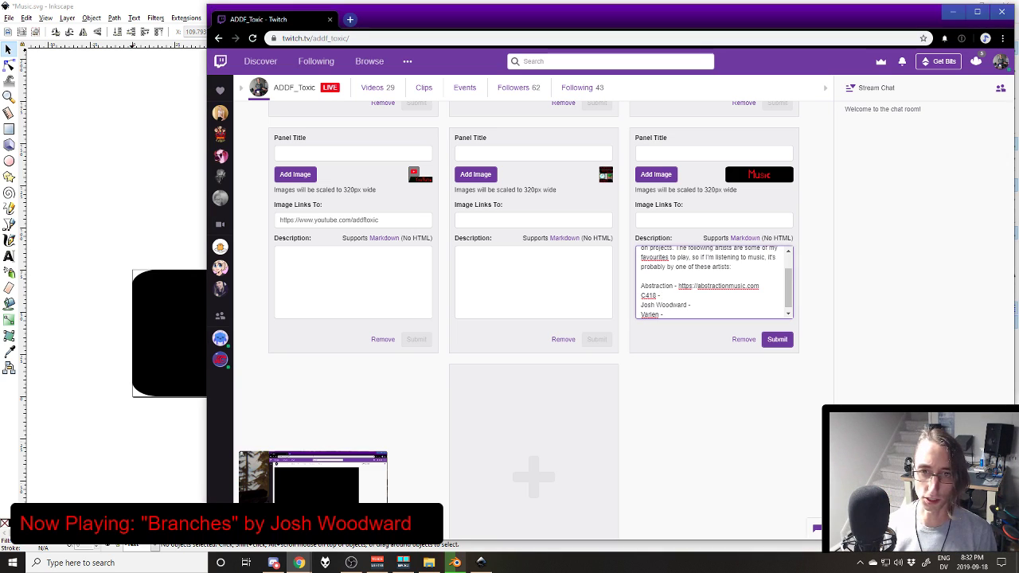
{"action": "type", "text": "https://c418.org/"}
{"action": "key", "text": "Down"}
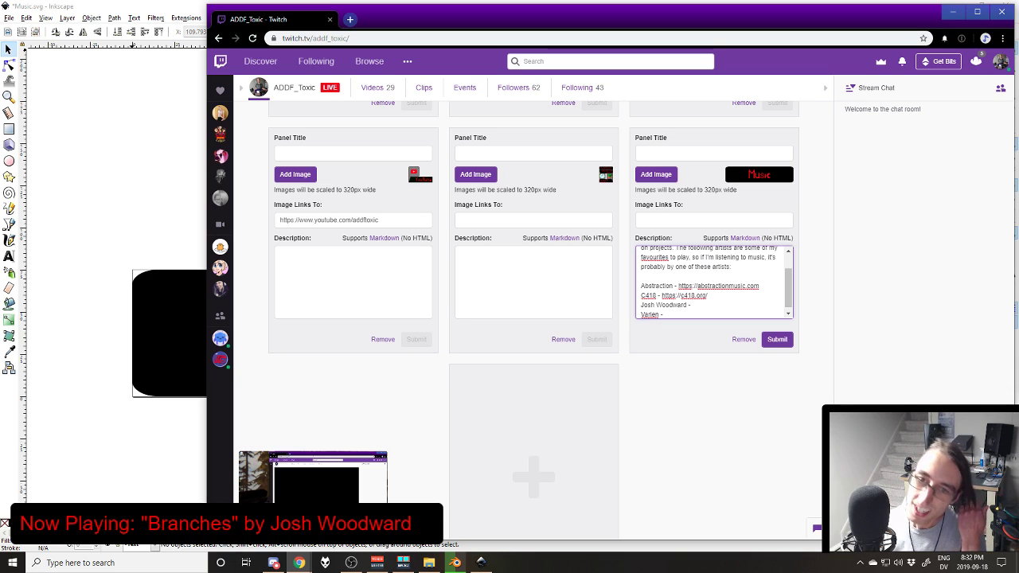
{"action": "key", "text": "alt+Tab"}
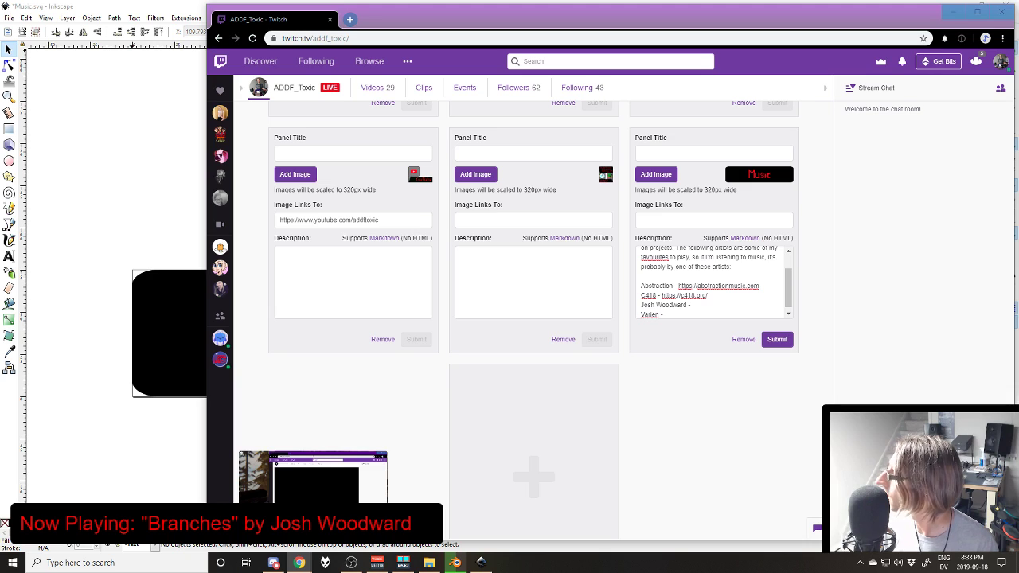
{"action": "key", "text": "alt+Tab"}
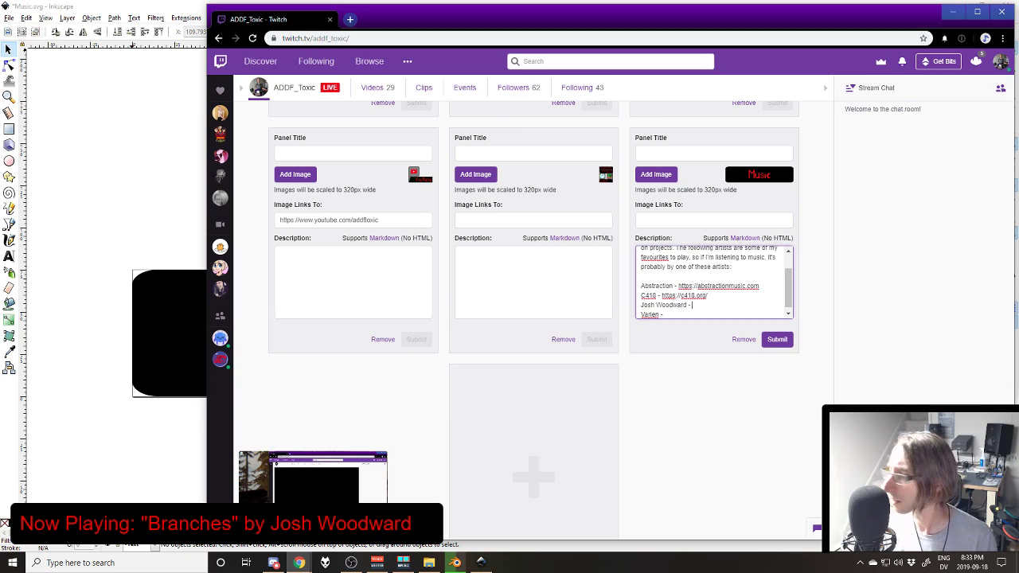
{"action": "type", "text": "https://www.joshwoodward.com"}
{"action": "key", "text": "Down"}
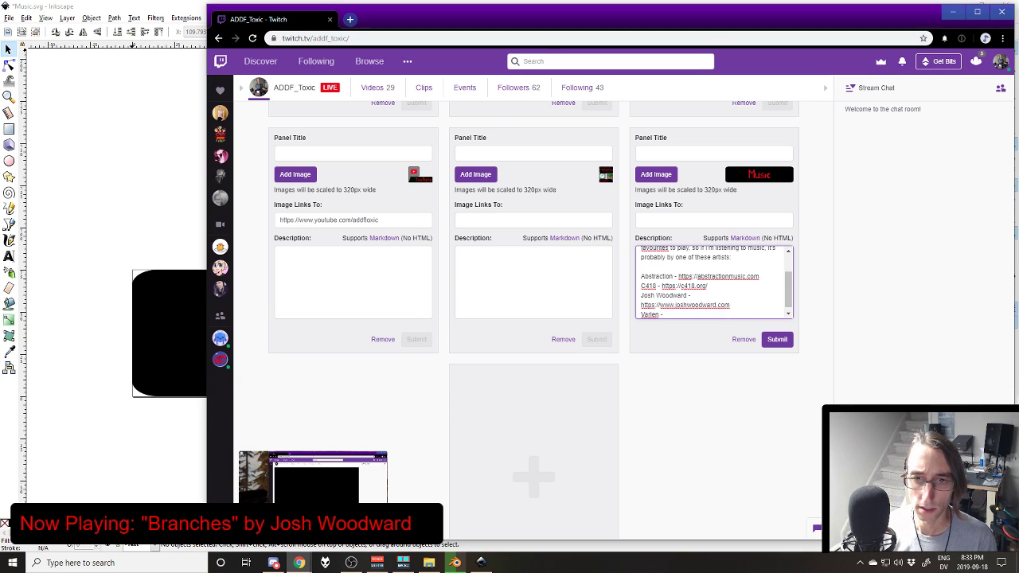
Step: Remove the trailing dash after Varien in the artist list and submit the Music panel
{"action": "key", "text": "alt+Tab"}
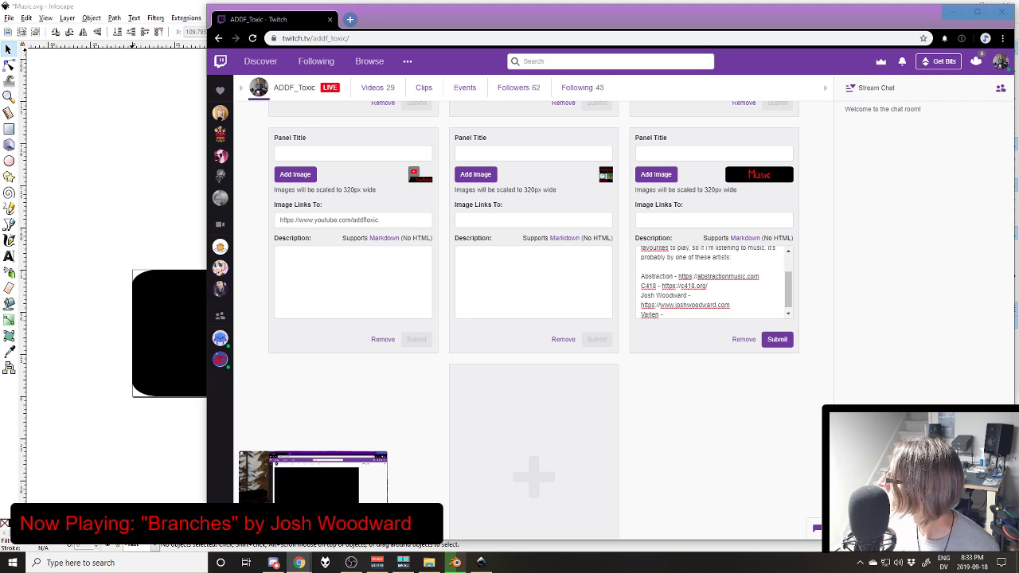
{"action": "left_click", "coordinate": [720, 311]}
{"action": "key", "text": "BackSpace"}
{"action": "key", "text": "BackSpace"}
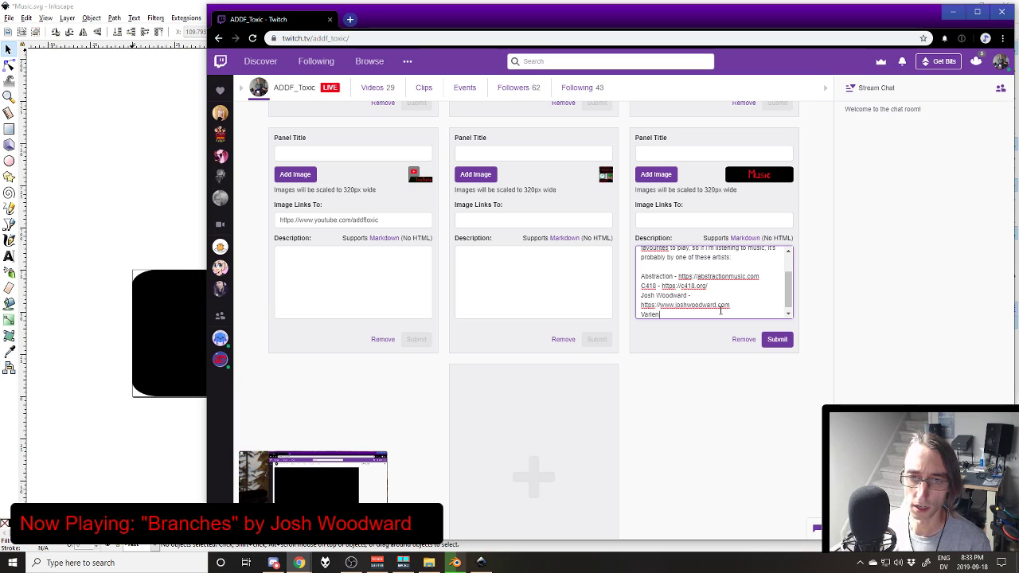
{"action": "key", "text": "BackSpace"}
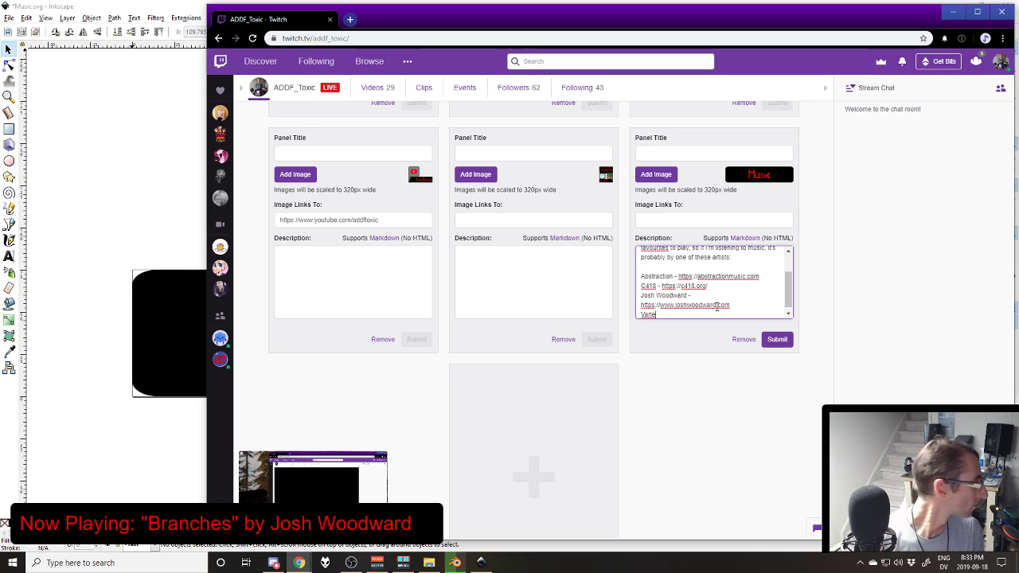
{"action": "type", "text": "n"}
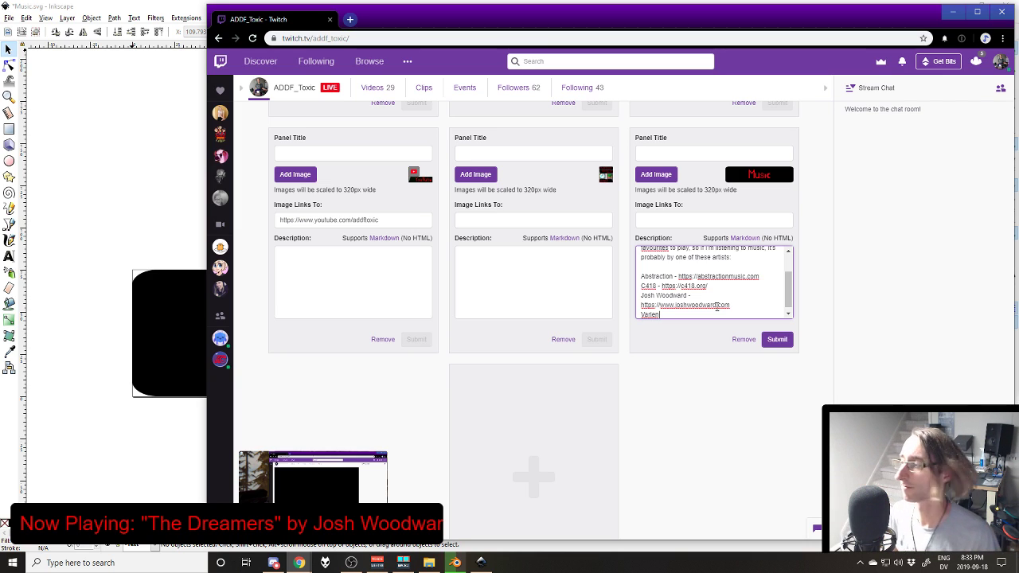
{"action": "left_click", "coordinate": [774, 338]}
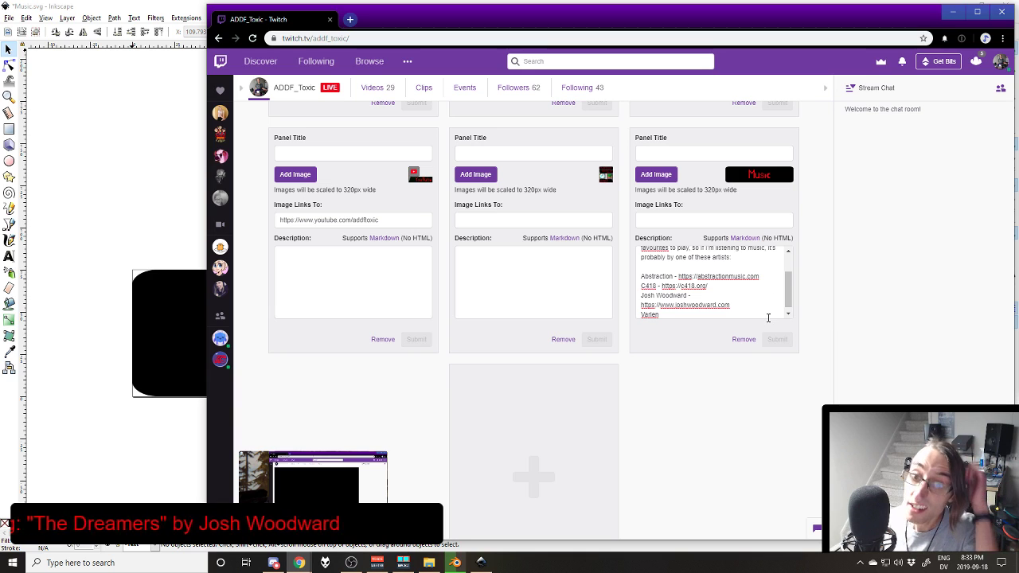
Step: Turn off panel editing and check how the Music panel's description and artist links display on the channel page
{"action": "scroll", "coordinate": [758, 303], "scroll_direction": "up", "scroll_amount": 5}
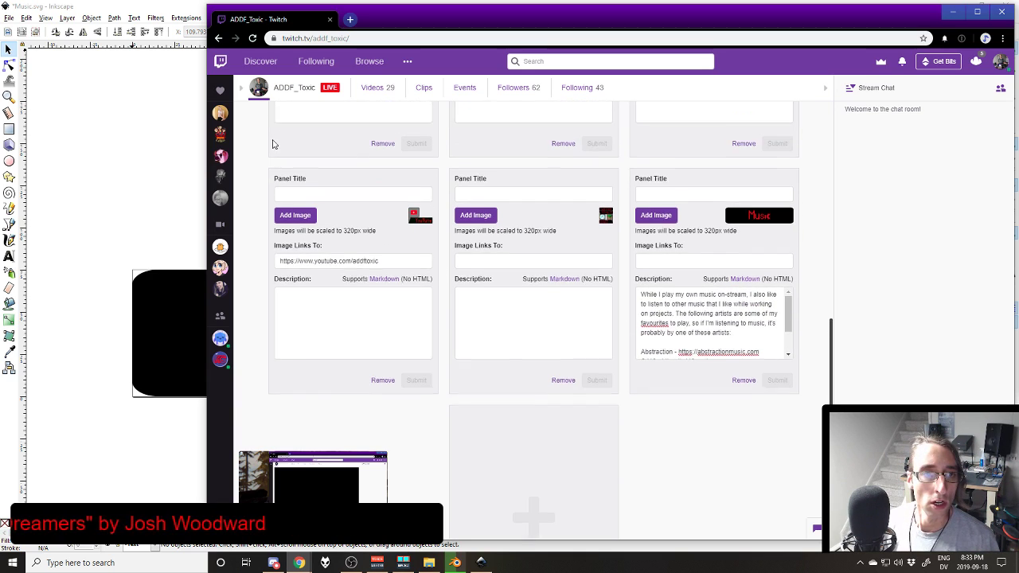
{"action": "scroll", "coordinate": [296, 139], "scroll_direction": "up", "scroll_amount": 3}
{"action": "left_click", "coordinate": [253, 210]}
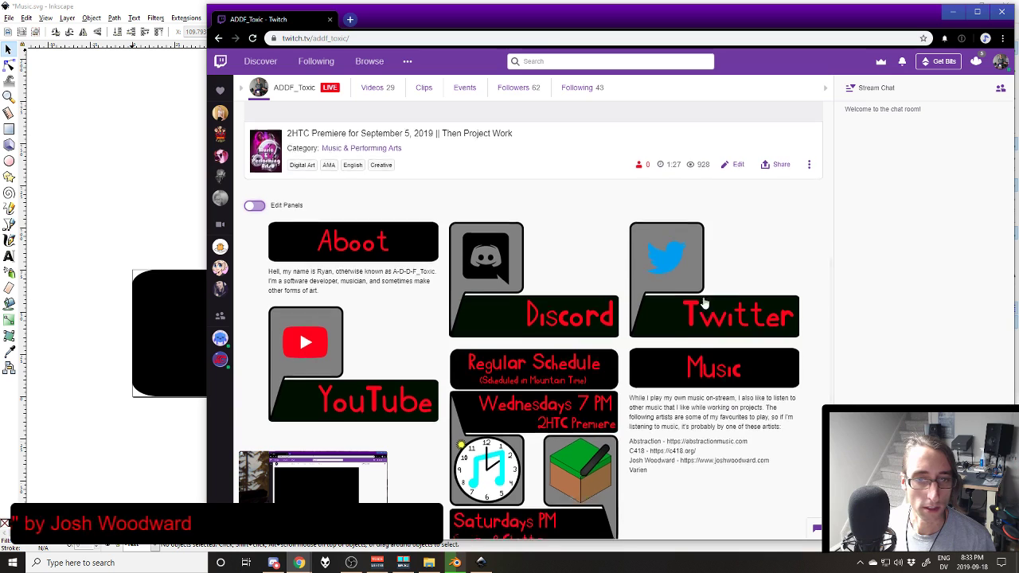
{"action": "scroll", "coordinate": [716, 300], "scroll_direction": "down", "scroll_amount": 2}
{"action": "triple_click", "coordinate": [723, 302]}
{"action": "left_click", "coordinate": [723, 302]}
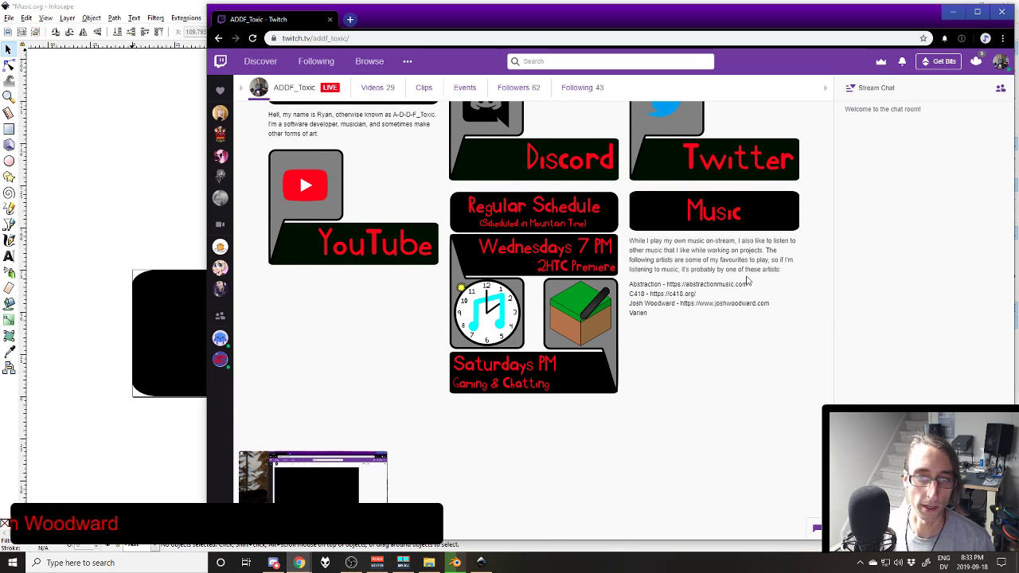
Step: Turn panel editing back on, open the Music panel's Markdown help link, and close the login page
{"action": "scroll", "coordinate": [749, 281], "scroll_direction": "up", "scroll_amount": 2}
{"action": "left_click", "coordinate": [253, 208]}
{"action": "scroll", "coordinate": [700, 315], "scroll_direction": "down", "scroll_amount": 6}
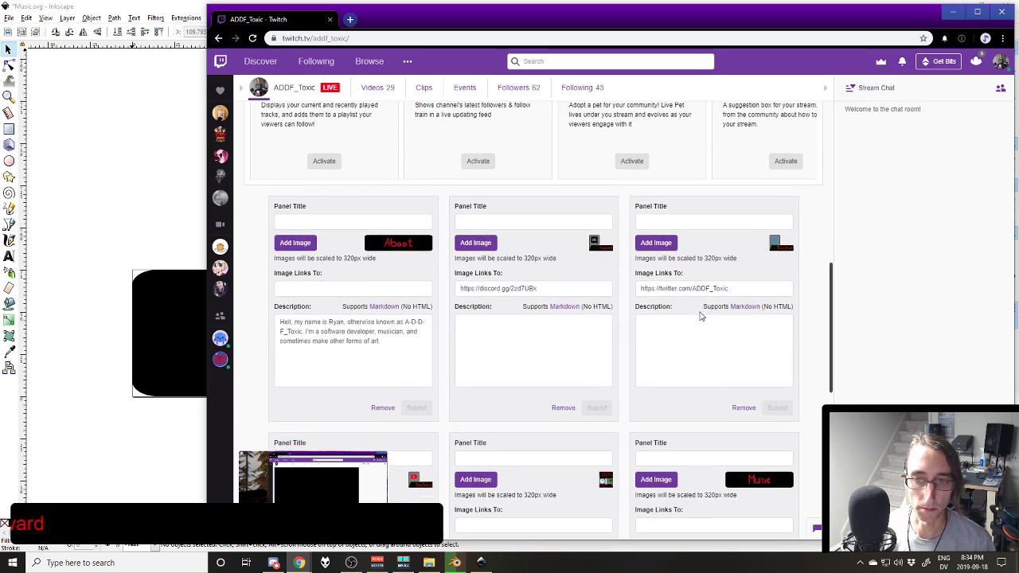
{"action": "scroll", "coordinate": [716, 290], "scroll_direction": "down", "scroll_amount": 1}
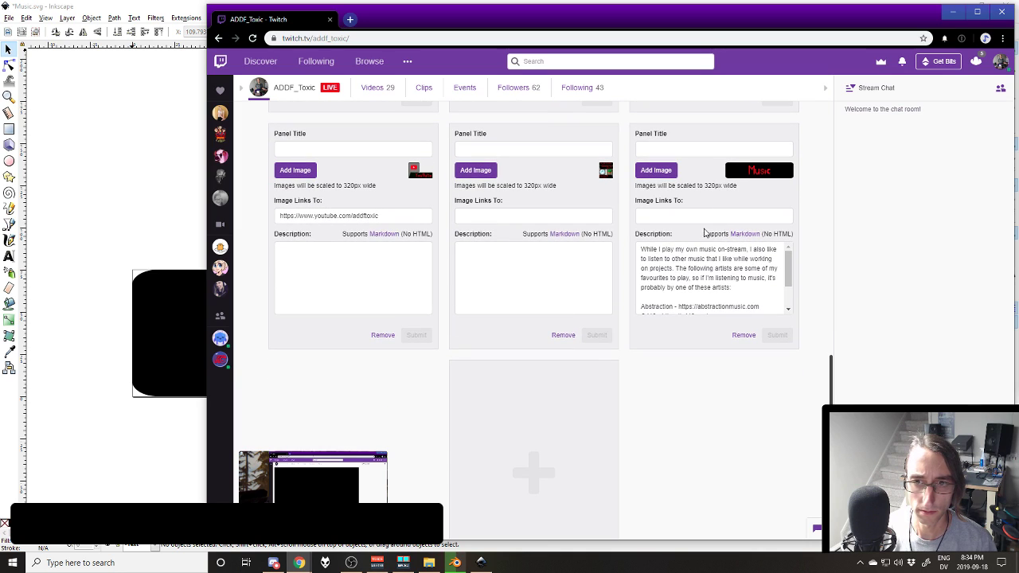
{"action": "left_click", "coordinate": [744, 233]}
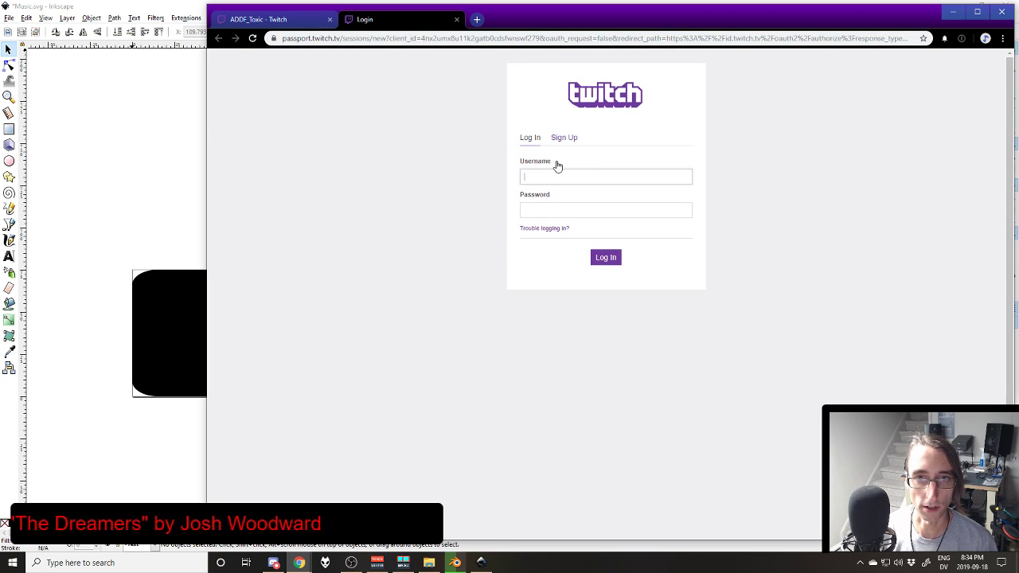
{"action": "middle_click", "coordinate": [436, 17]}
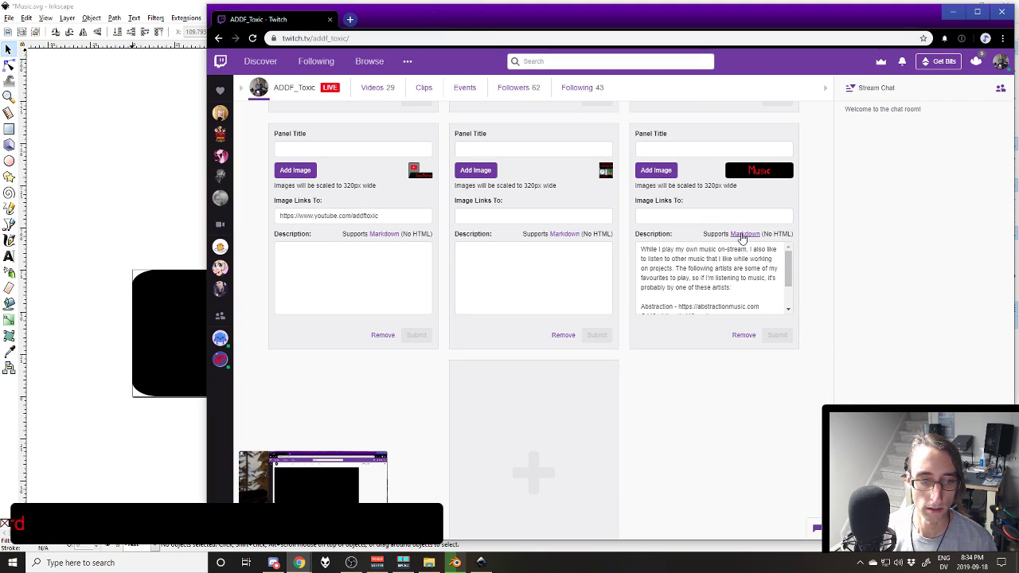
Step: Copy the address of the Markdown help link above a panel description
{"action": "left_click_drag", "start_coordinate": [742, 238], "coordinate": [358, 239]}
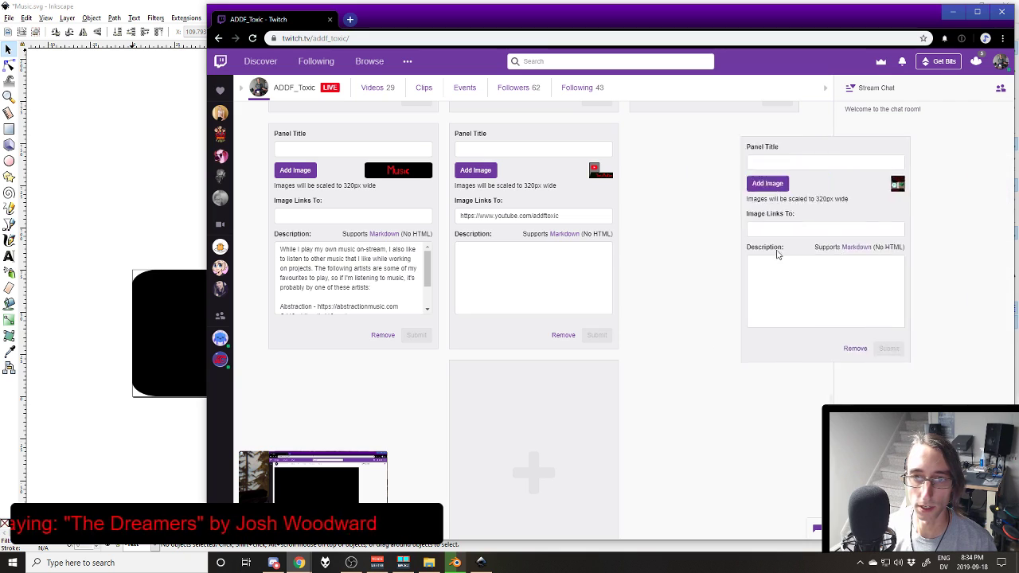
{"action": "right_click", "coordinate": [738, 234]}
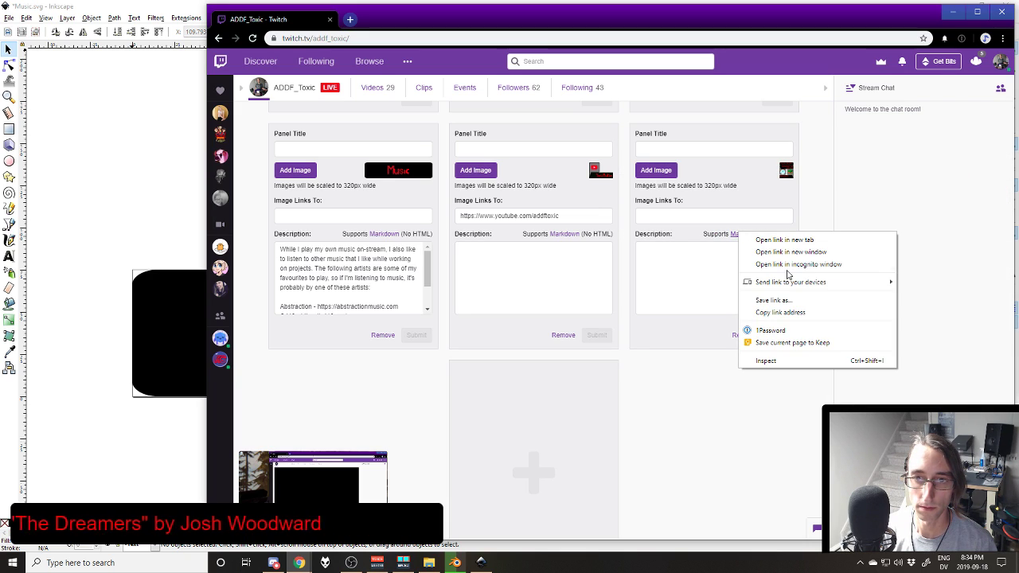
{"action": "left_click", "coordinate": [784, 312]}
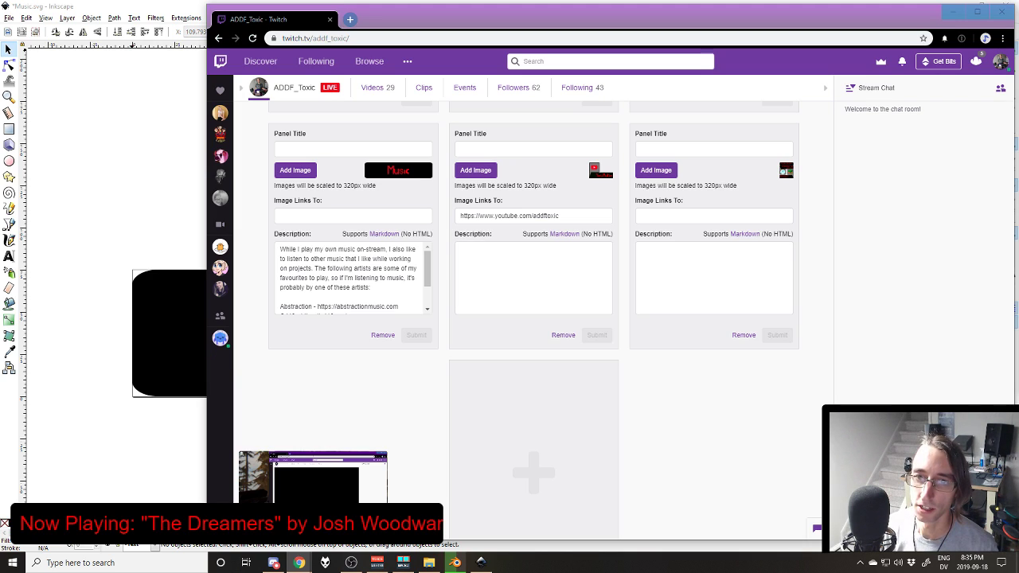
Step: Move the Music panel back to the end of the second row, after the schedule panel
{"action": "scroll", "coordinate": [613, 269], "scroll_direction": "up", "scroll_amount": 3}
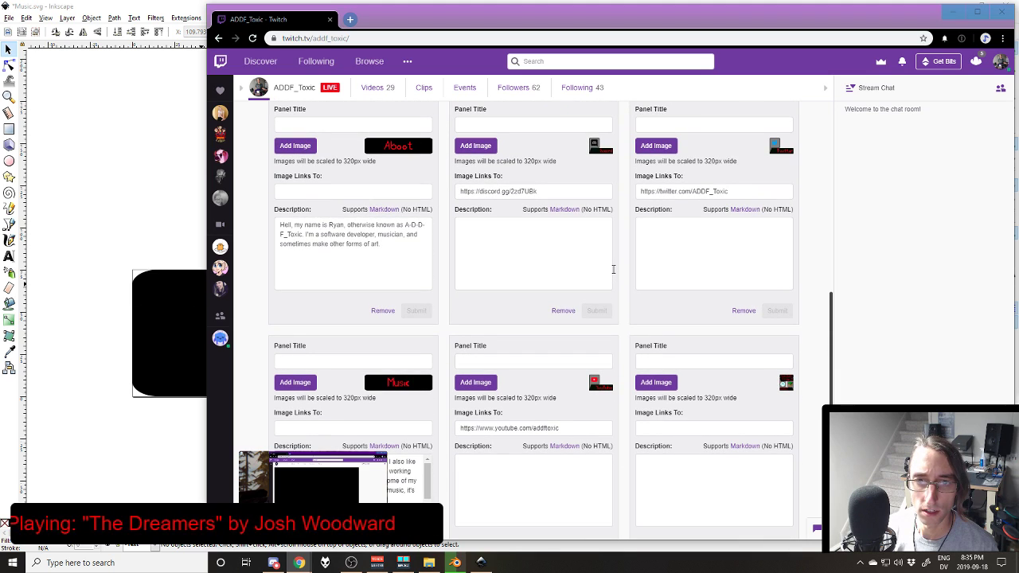
{"action": "scroll", "coordinate": [613, 269], "scroll_direction": "up", "scroll_amount": 1}
{"action": "scroll", "coordinate": [366, 249], "scroll_direction": "down", "scroll_amount": 4}
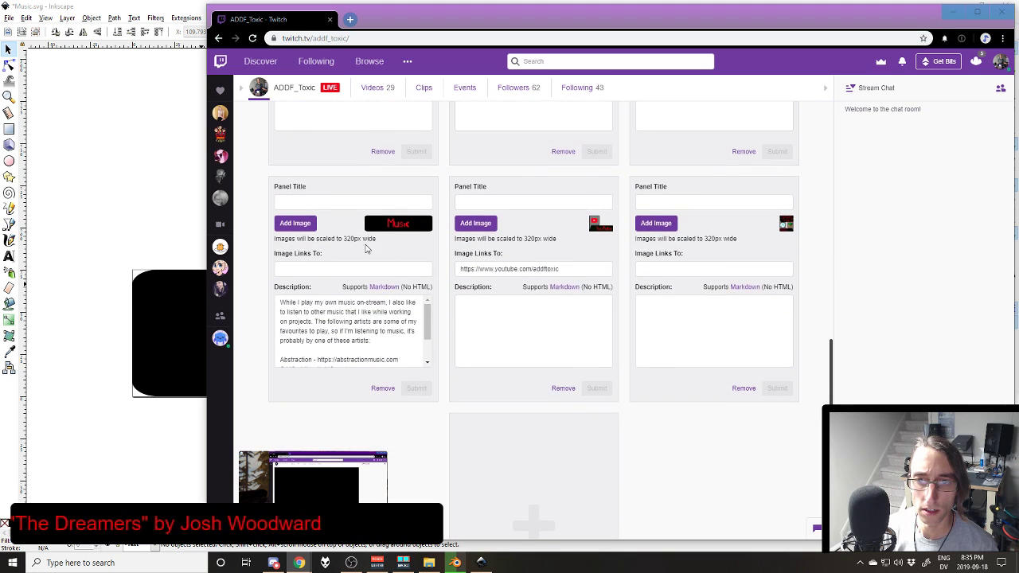
{"action": "left_click_drag", "start_coordinate": [366, 249], "coordinate": [651, 257]}
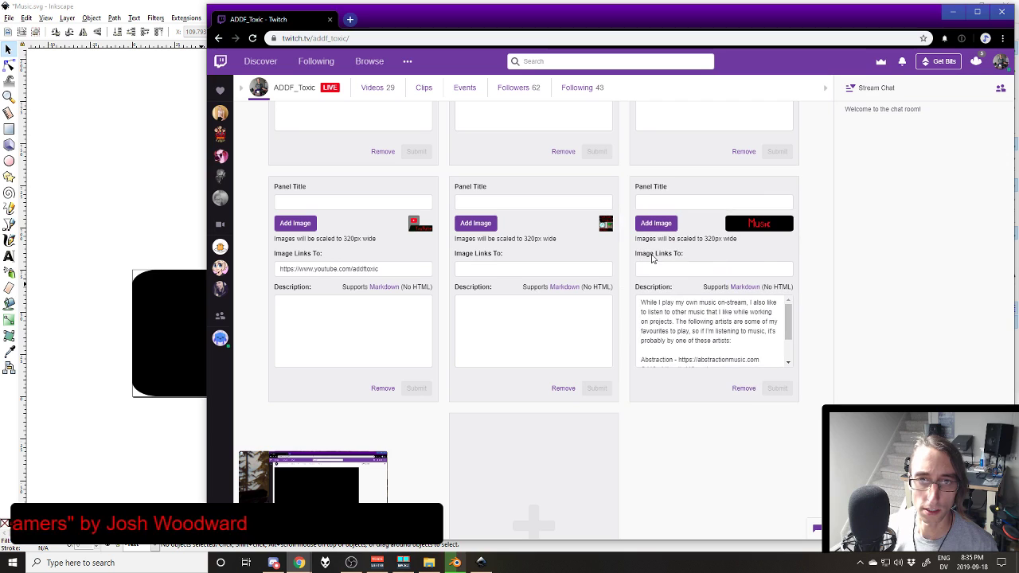
Step: Review the channel's panels in the editor, including the artist list in the Music panel's description
{"action": "scroll", "coordinate": [651, 257], "scroll_direction": "up", "scroll_amount": 2}
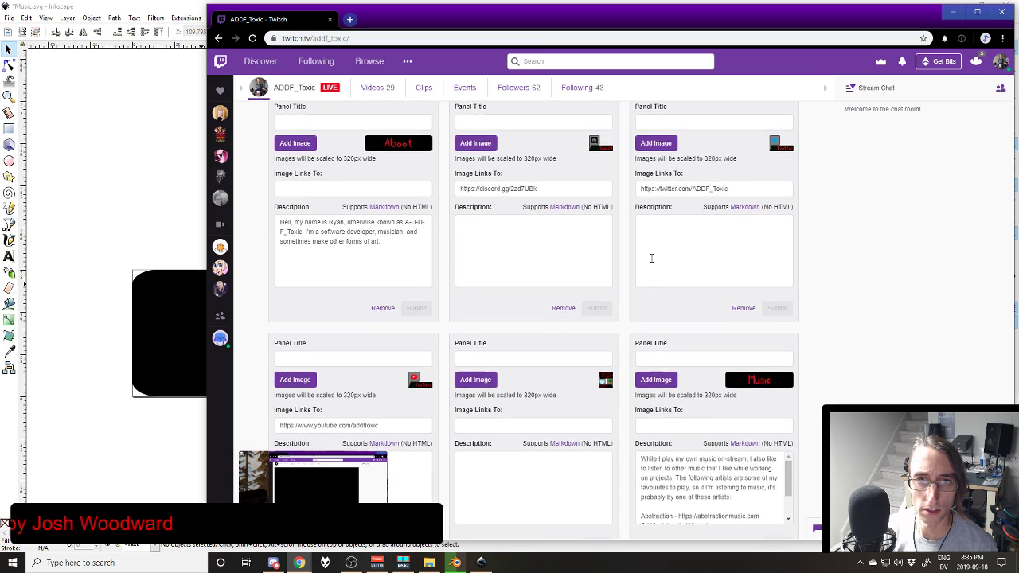
{"action": "scroll", "coordinate": [651, 259], "scroll_direction": "down", "scroll_amount": 1}
{"action": "scroll", "coordinate": [698, 310], "scroll_direction": "down", "scroll_amount": 2}
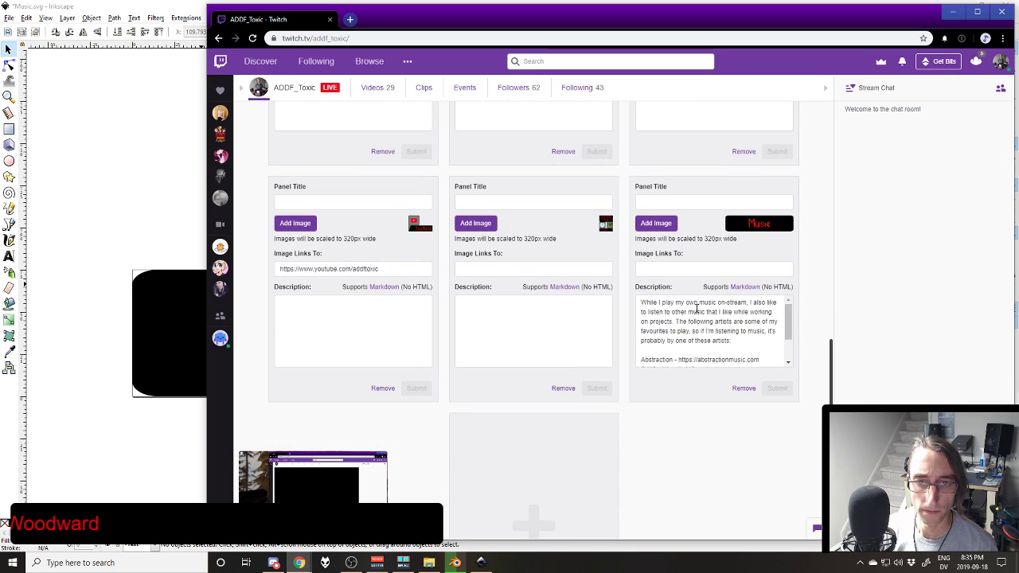
{"action": "scroll", "coordinate": [698, 310], "scroll_direction": "down", "scroll_amount": 3}
{"action": "scroll", "coordinate": [703, 316], "scroll_direction": "up", "scroll_amount": 7}
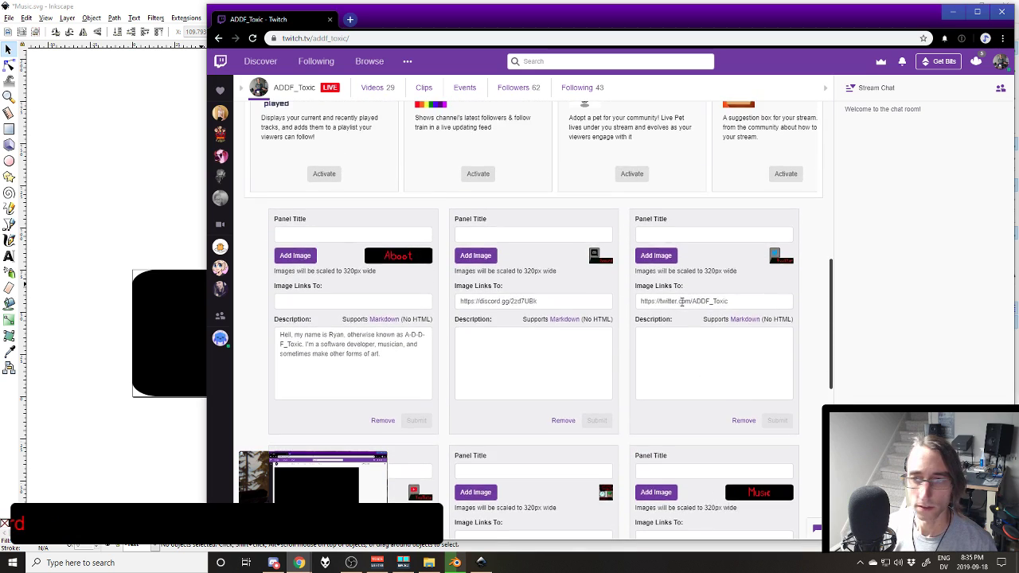
{"action": "scroll", "coordinate": [692, 310], "scroll_direction": "up", "scroll_amount": 3}
{"action": "scroll", "coordinate": [698, 312], "scroll_direction": "down", "scroll_amount": 12}
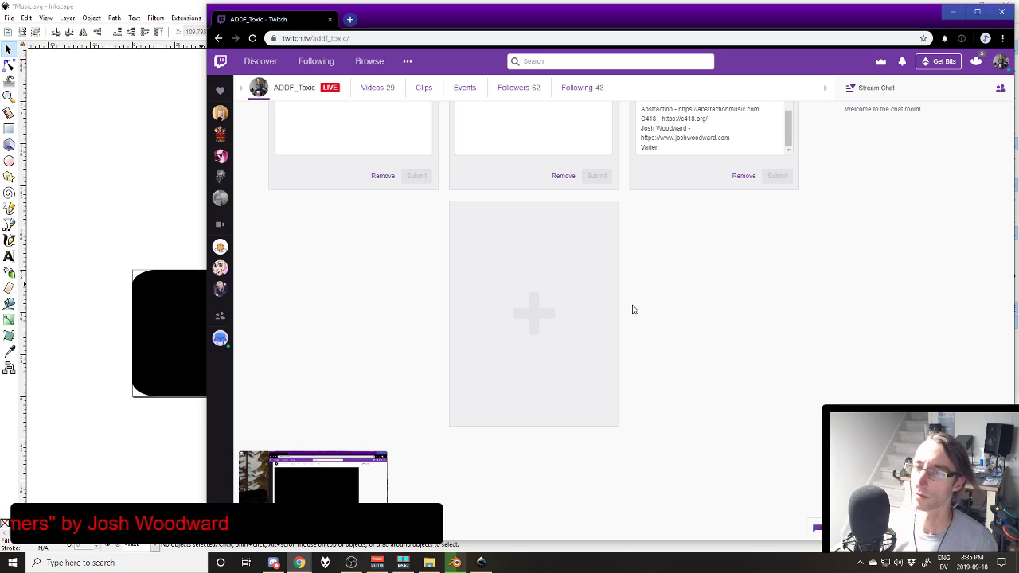
{"action": "key", "text": "alt+Tab"}
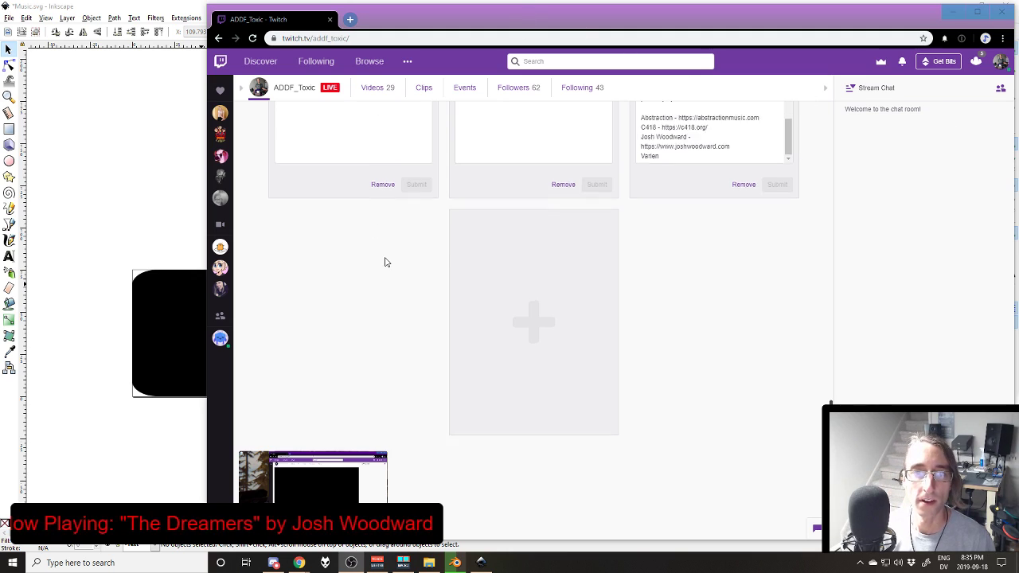
{"action": "scroll", "coordinate": [387, 262], "scroll_direction": "up", "scroll_amount": 10}
{"action": "scroll", "coordinate": [698, 191], "scroll_direction": "down", "scroll_amount": 10}
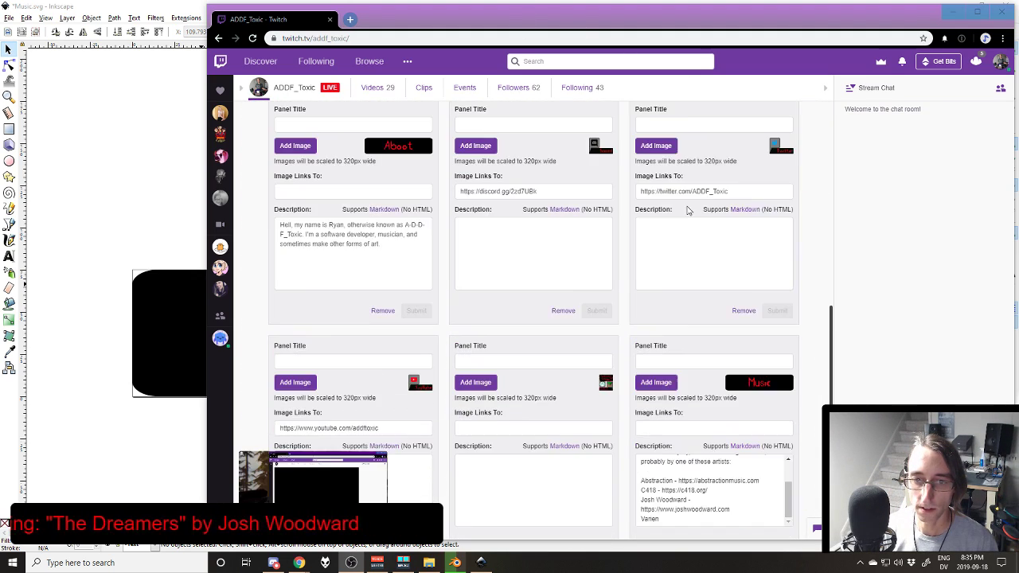
{"action": "scroll", "coordinate": [436, 205], "scroll_direction": "down", "scroll_amount": 5}
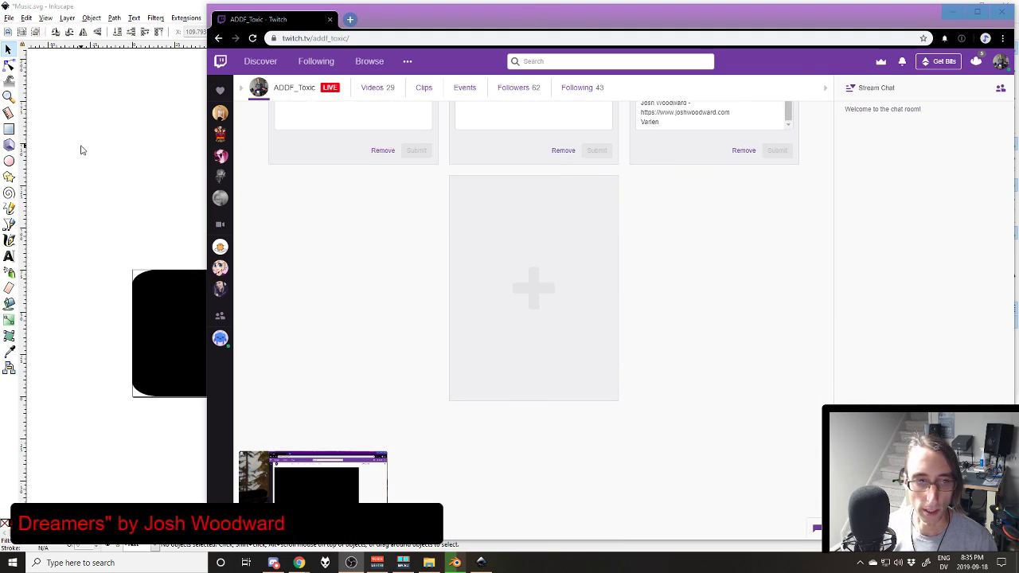
Step: Switch to Inkscape, save Music.svg, and save the document under the new name Styles.svg
{"action": "left_click", "coordinate": [79, 150]}
{"action": "key", "text": "ctrl+s"}
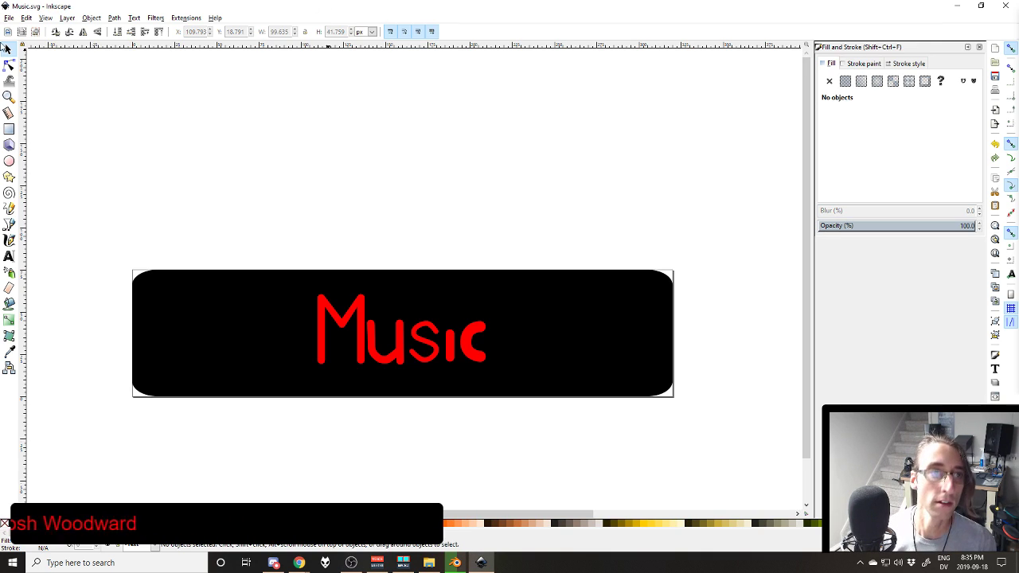
{"action": "left_click", "coordinate": [8, 18]}
{"action": "mouse_move", "coordinate": [44, 66]}
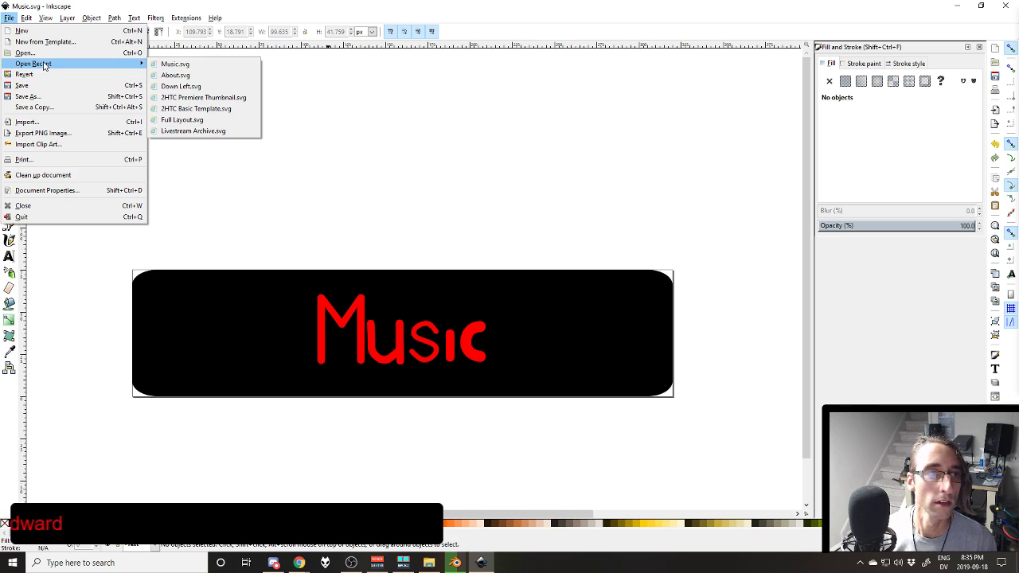
{"action": "left_click", "coordinate": [237, 16]}
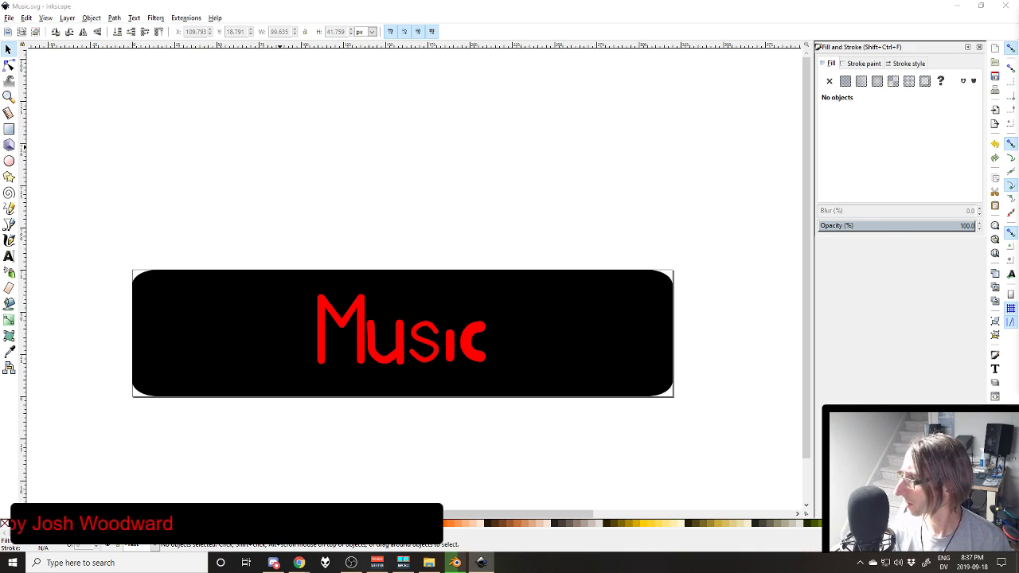
{"action": "key", "text": "Return"}
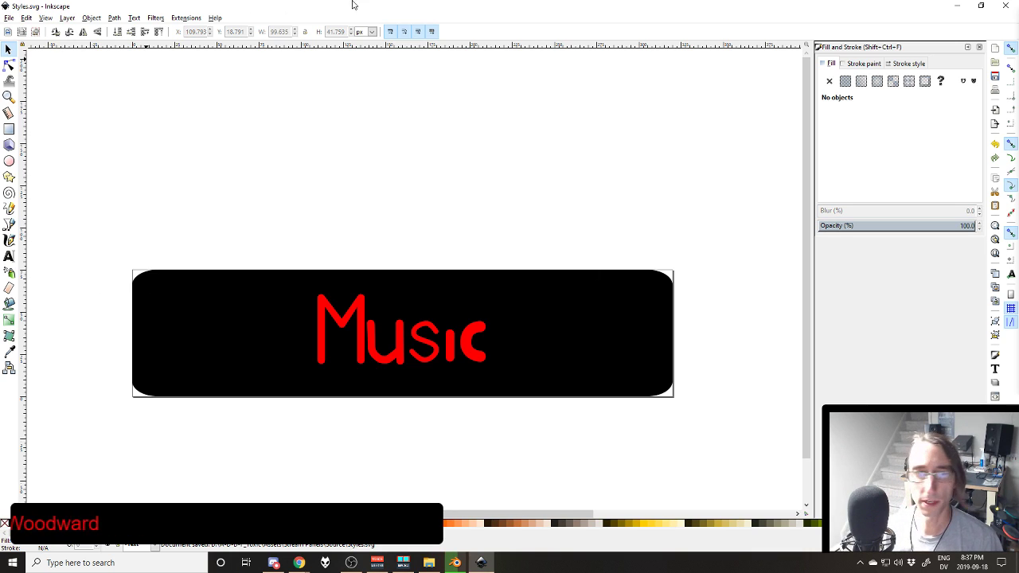
Step: Add a layer named Glass above the backing layer and draw a circle about 104 px across over the header's left end
{"action": "left_click", "coordinate": [8, 160]}
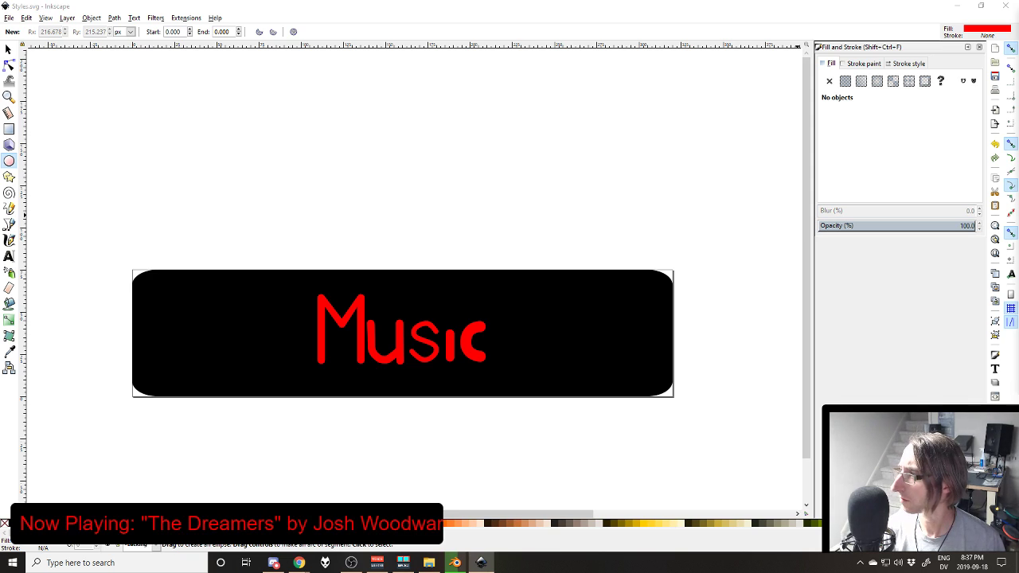
{"action": "key", "text": "ctrl+shift+n"}
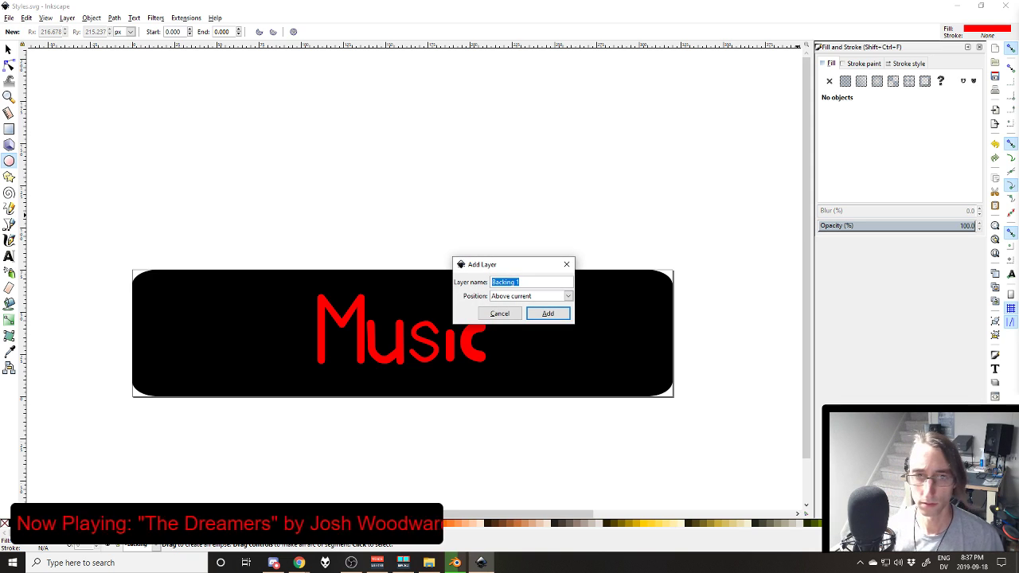
{"action": "key", "text": "Return"}
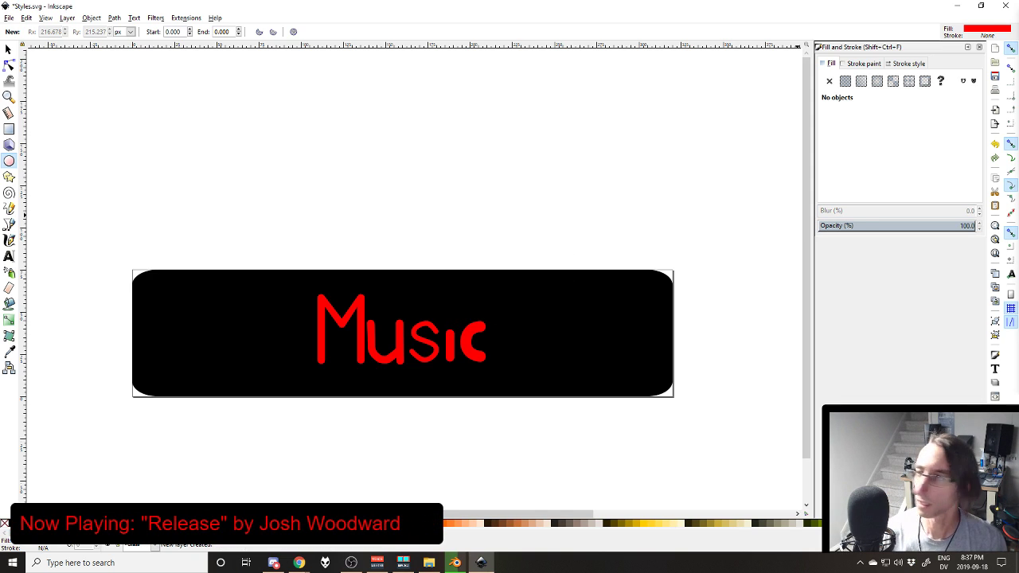
{"action": "left_click_drag", "start_coordinate": [116, 239], "coordinate": [290, 421]}
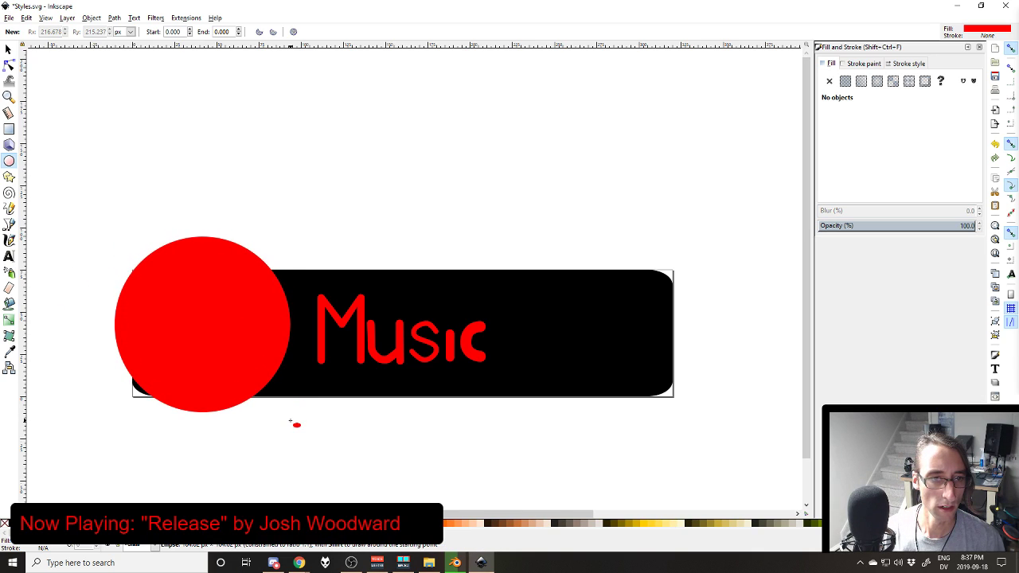
Step: Remove the circle's fill and give it a flat magenta stroke, colour ff00ff
{"action": "left_click", "coordinate": [863, 64]}
{"action": "left_click", "coordinate": [845, 80]}
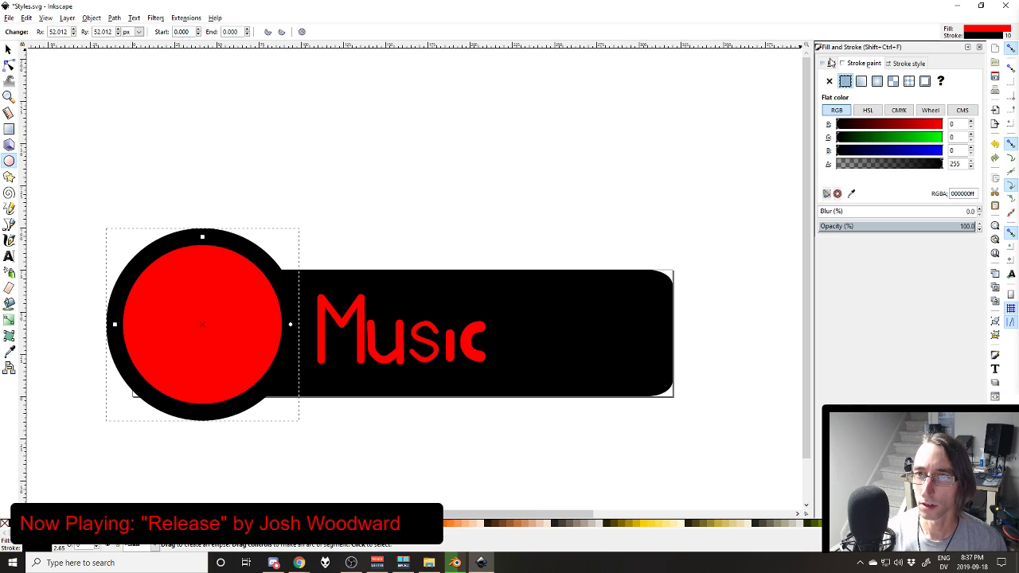
{"action": "left_click", "coordinate": [831, 63]}
{"action": "left_click", "coordinate": [828, 81]}
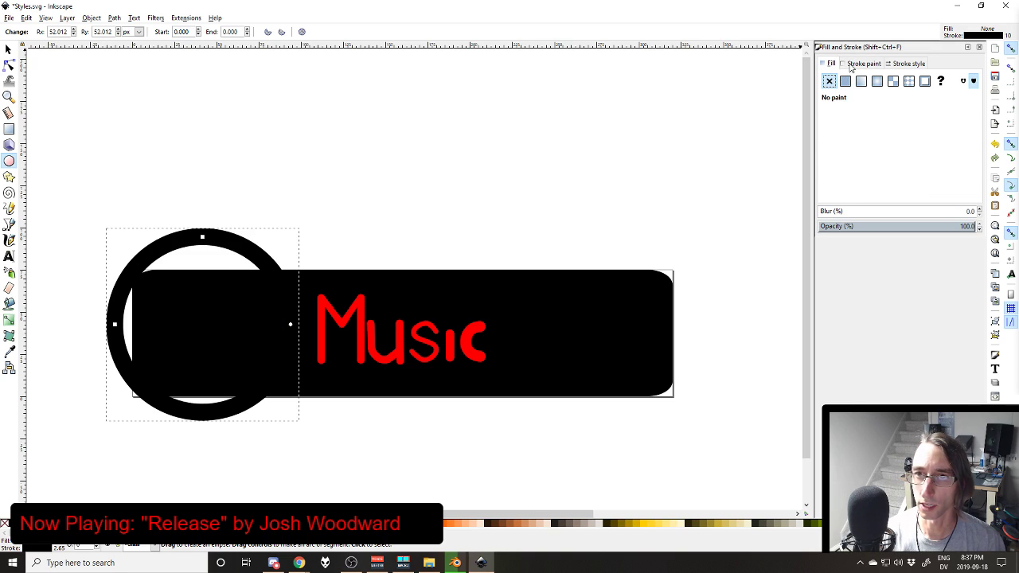
{"action": "left_click", "coordinate": [863, 64]}
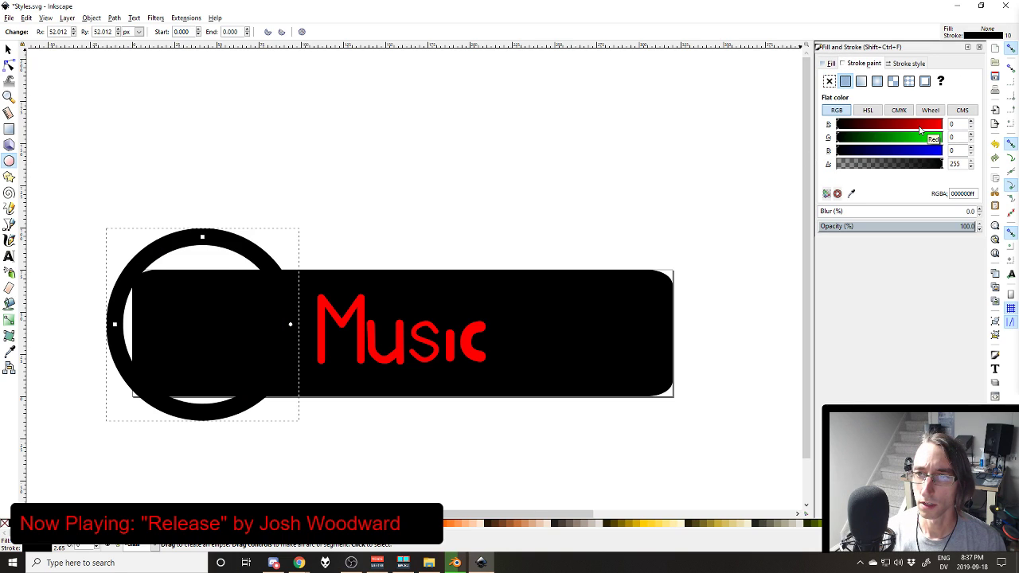
{"action": "mouse_move", "coordinate": [920, 130]}
{"action": "left_mouse_down"}
{"action": "mouse_move", "coordinate": [959, 132]}
{"action": "mouse_move", "coordinate": [971, 150]}
{"action": "left_mouse_up"}
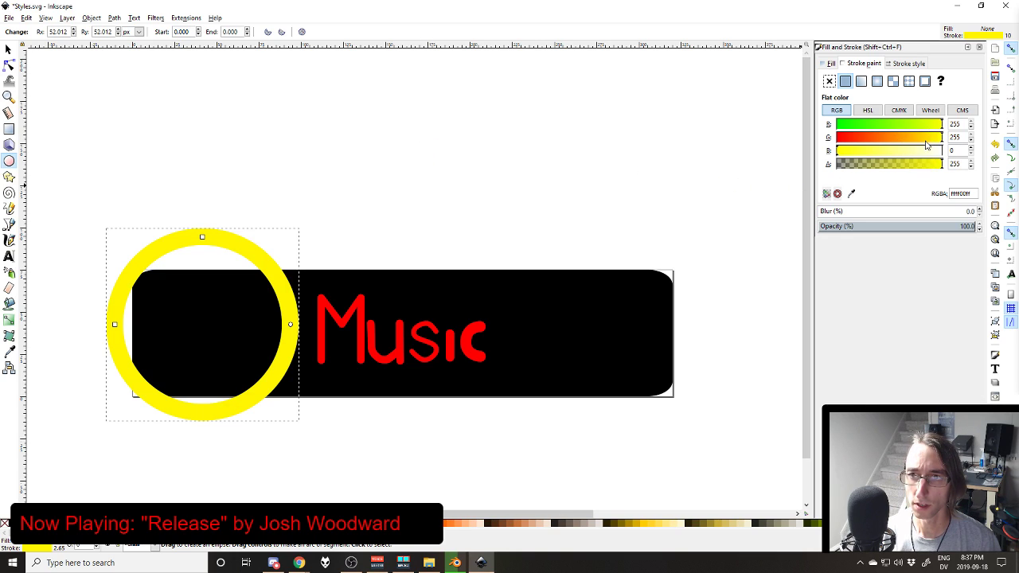
{"action": "mouse_move", "coordinate": [931, 150]}
{"action": "left_mouse_down"}
{"action": "mouse_move", "coordinate": [941, 151]}
{"action": "mouse_move", "coordinate": [625, 131]}
{"action": "left_mouse_up"}
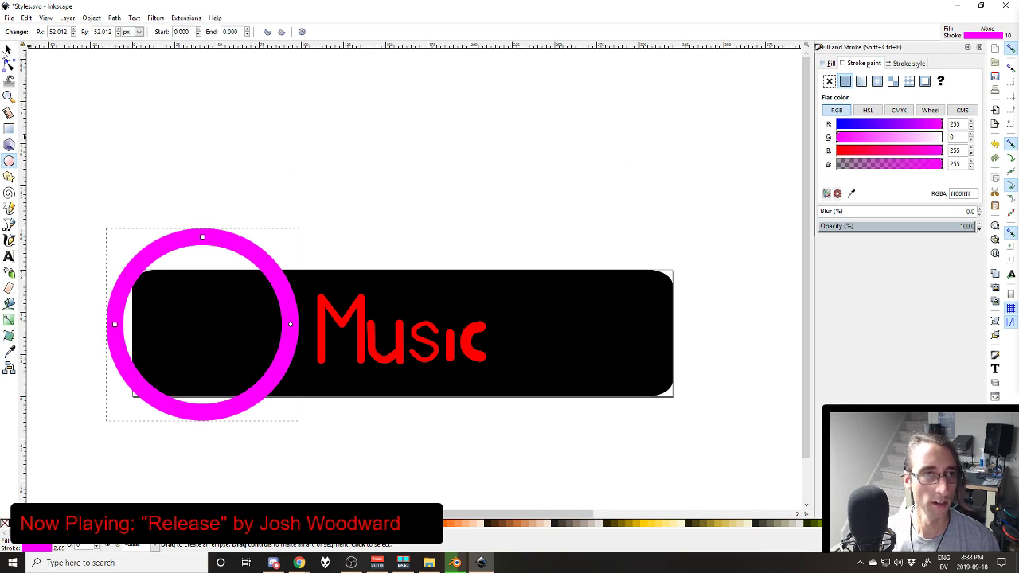
{"action": "left_click", "coordinate": [8, 49]}
{"action": "left_click", "coordinate": [415, 351]}
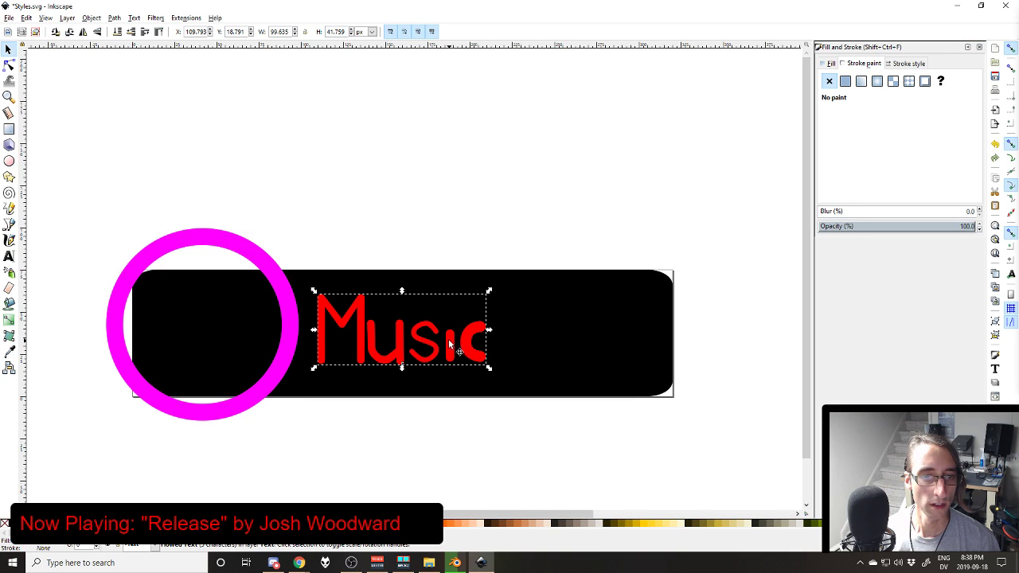
{"action": "double_click", "coordinate": [450, 348]}
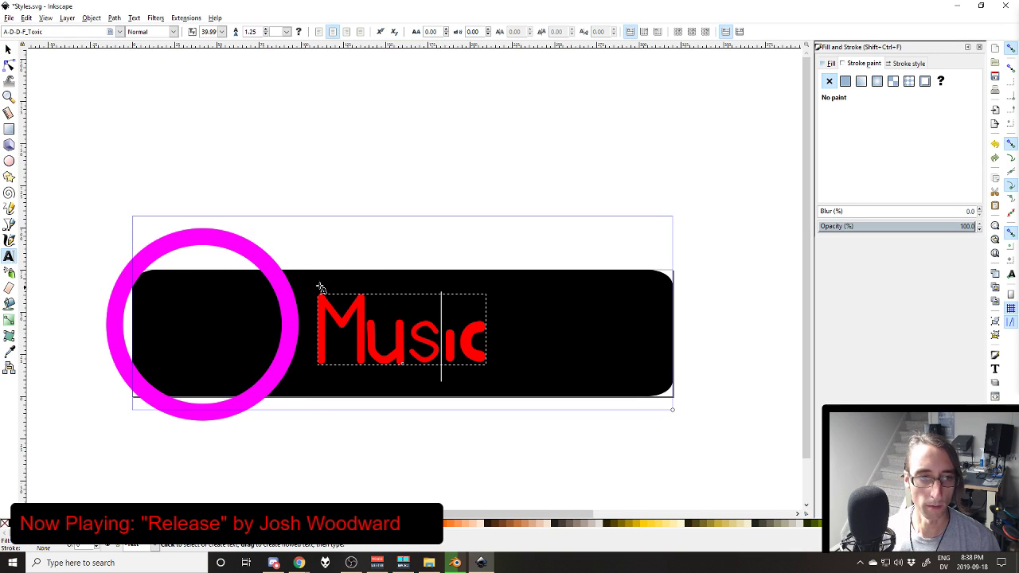
Step: Switch to the Twitch channel page, turn off panel editing and examine the finished layout of the panel headers
{"action": "left_click", "coordinate": [298, 563]}
{"action": "left_click", "coordinate": [347, 506]}
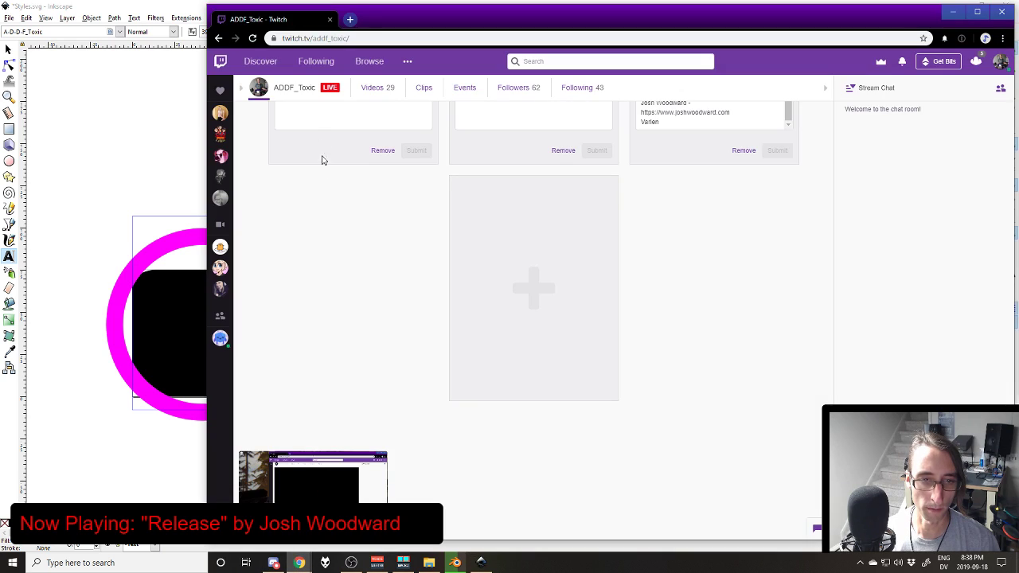
{"action": "scroll", "coordinate": [321, 172], "scroll_direction": "up", "scroll_amount": 6}
{"action": "scroll", "coordinate": [310, 183], "scroll_direction": "up", "scroll_amount": 3}
{"action": "left_click", "coordinate": [255, 182]}
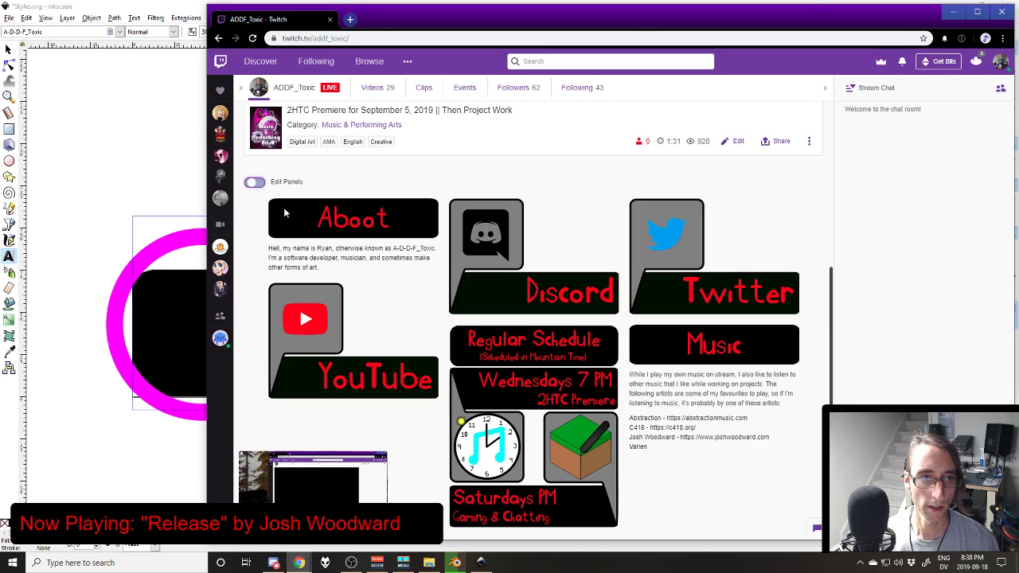
{"action": "scroll", "coordinate": [398, 405], "scroll_direction": "down", "scroll_amount": 4}
{"action": "scroll", "coordinate": [398, 430], "scroll_direction": "up", "scroll_amount": 2}
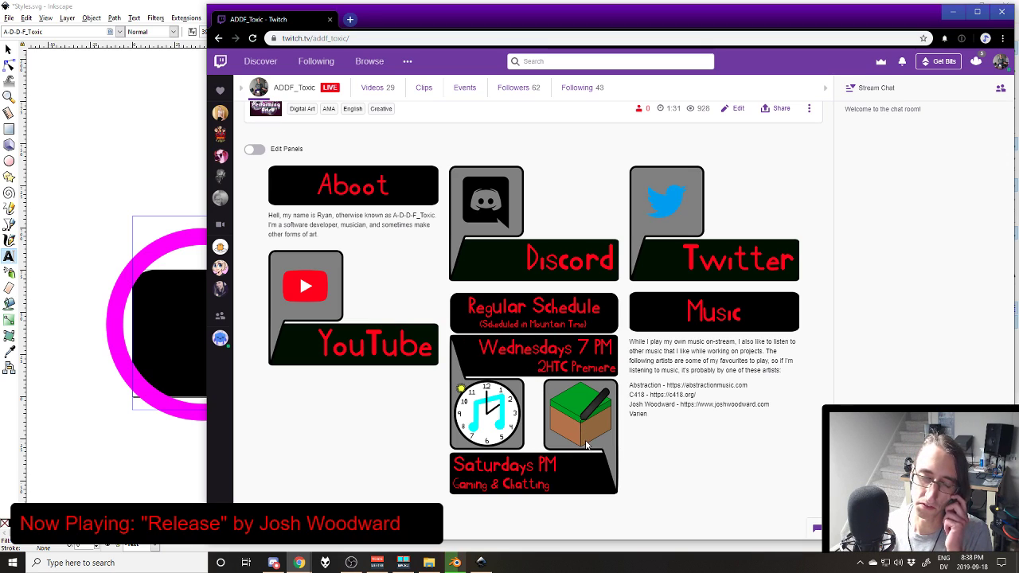
{"action": "left_click_drag", "start_coordinate": [670, 412], "coordinate": [643, 350]}
{"action": "left_click", "coordinate": [643, 350]}
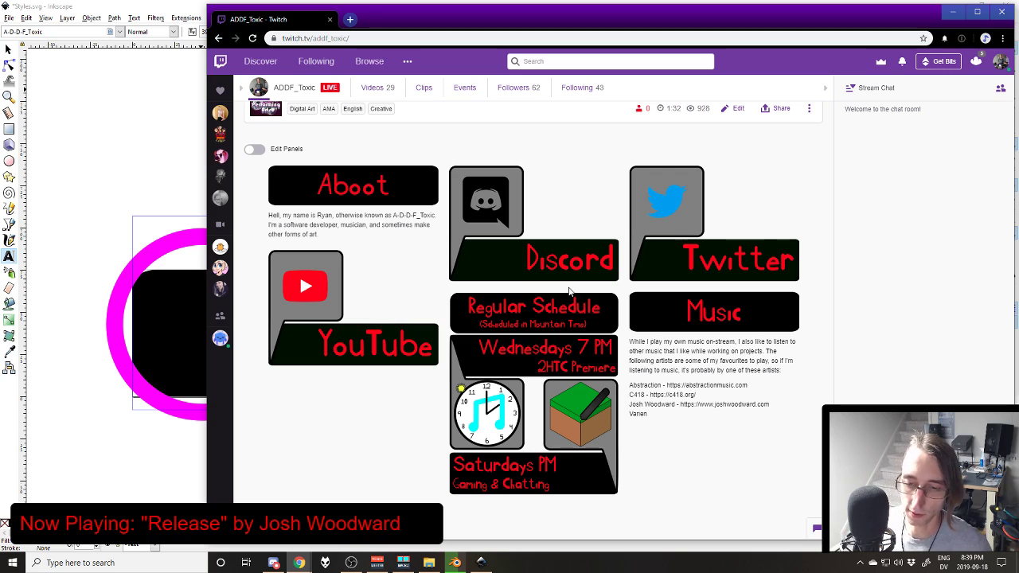
Step: Return to Inkscape and right-align the Music text within its text frame
{"action": "left_click", "coordinate": [9, 51]}
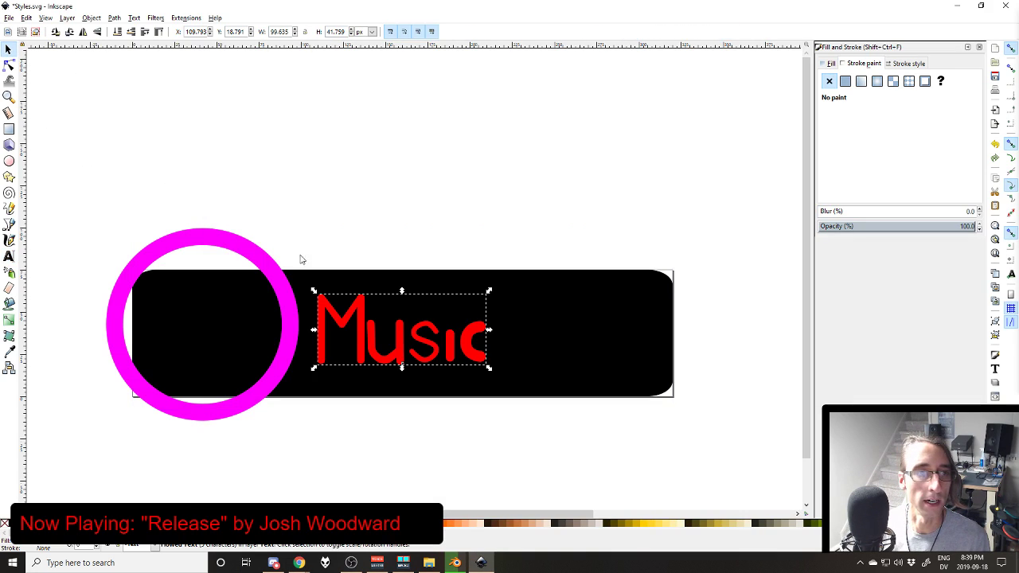
{"action": "double_click", "coordinate": [395, 344]}
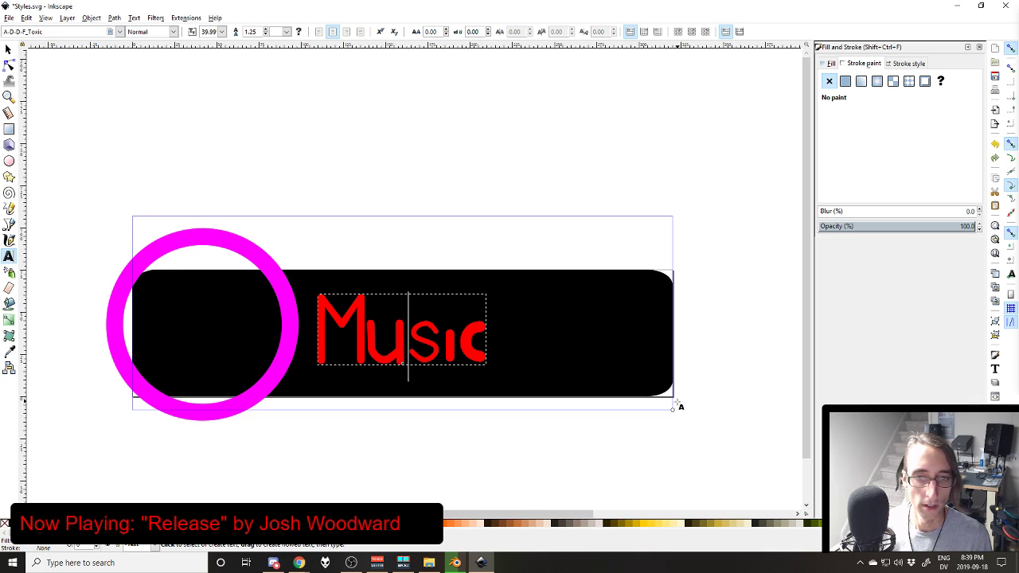
{"action": "mouse_move", "coordinate": [670, 411]}
{"action": "left_mouse_down"}
{"action": "mouse_move", "coordinate": [593, 409]}
{"action": "mouse_move", "coordinate": [655, 419]}
{"action": "mouse_move", "coordinate": [675, 397]}
{"action": "left_mouse_up"}
{"action": "key", "text": "Escape"}
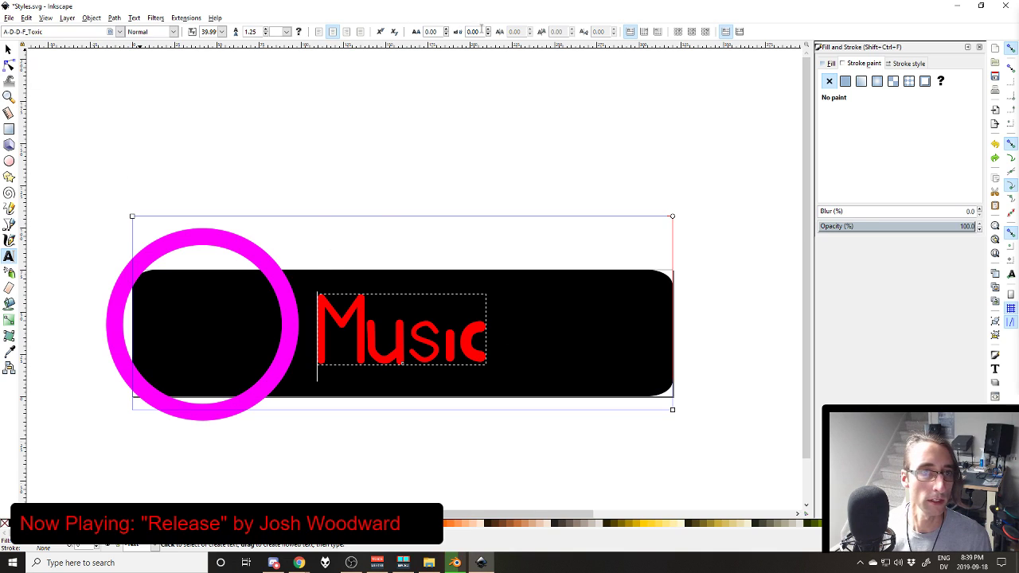
{"action": "left_click", "coordinate": [346, 31]}
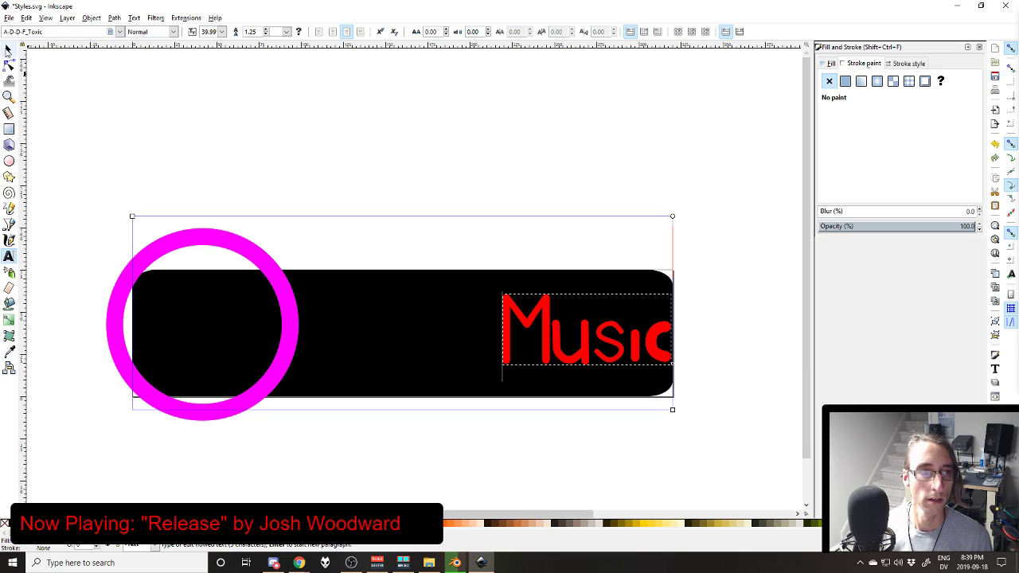
{"action": "left_click", "coordinate": [8, 49]}
{"action": "left_click", "coordinate": [533, 185]}
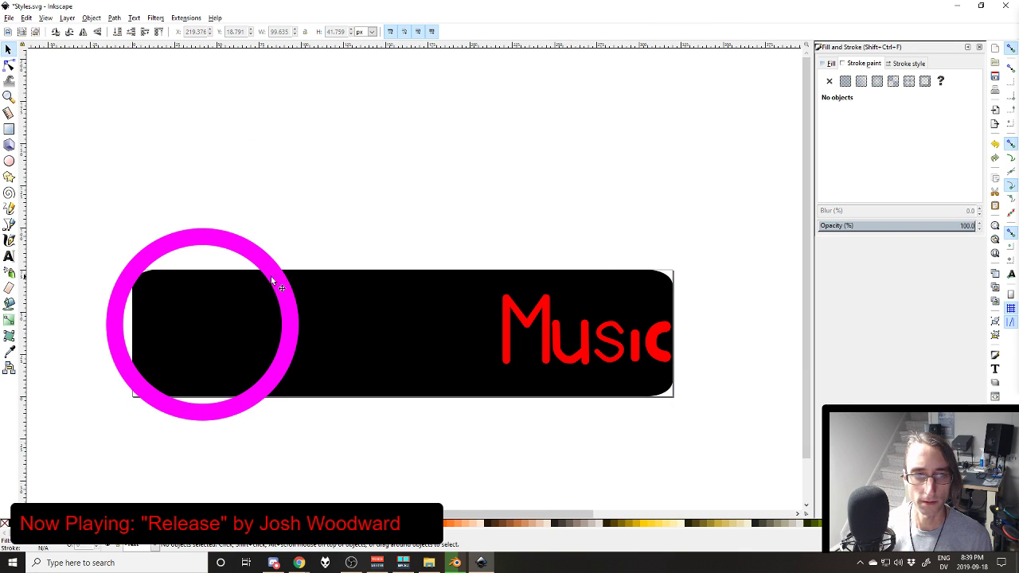
Step: Move the magenta circle inside the header's left edge and shorten the black backing from the left to about 219 px wide
{"action": "left_click_drag", "start_coordinate": [293, 310], "coordinate": [325, 316]}
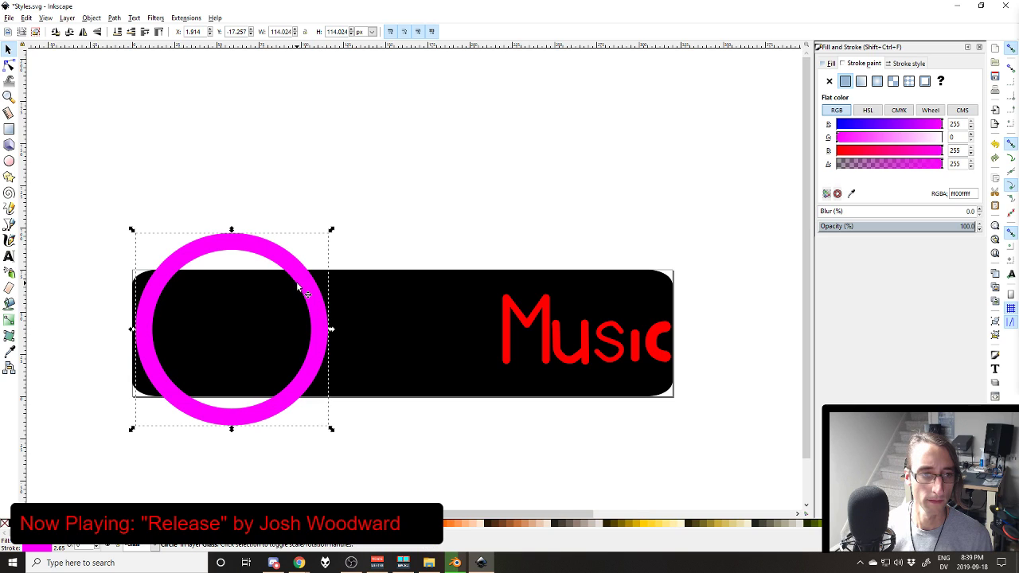
{"action": "left_click", "coordinate": [221, 307]}
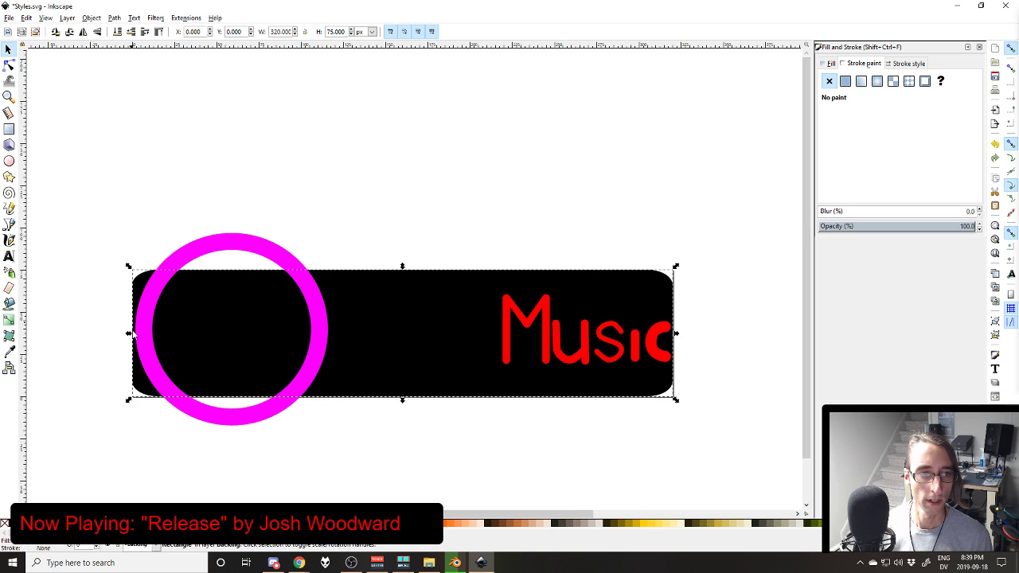
{"action": "mouse_move", "coordinate": [132, 333]}
{"action": "left_mouse_down"}
{"action": "mouse_move", "coordinate": [325, 344]}
{"action": "mouse_move", "coordinate": [301, 341]}
{"action": "left_mouse_up"}
{"action": "left_click", "coordinate": [414, 196]}
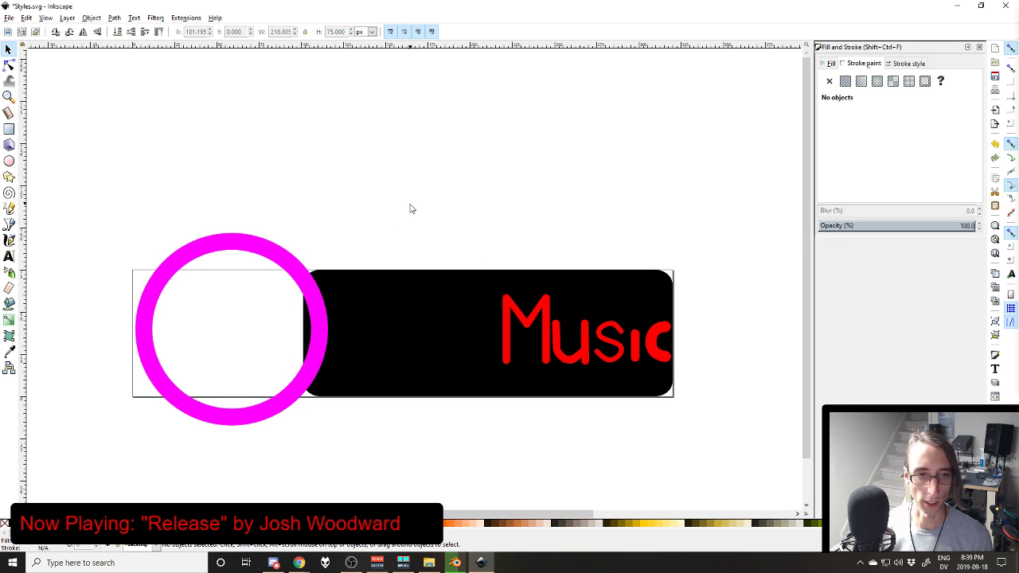
Step: Delete the Music text from the header
{"action": "left_click", "coordinate": [556, 326]}
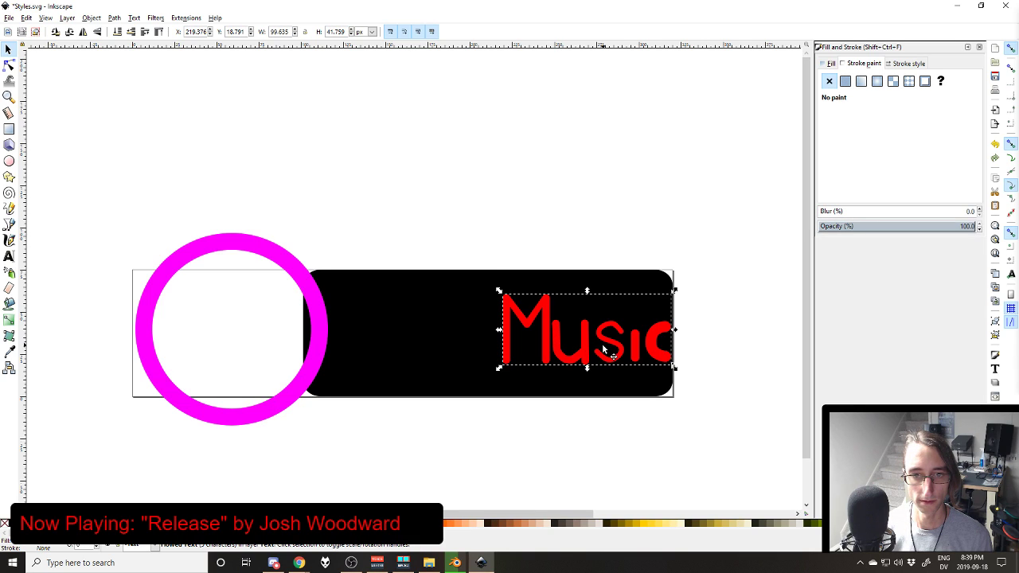
{"action": "double_click", "coordinate": [592, 354]}
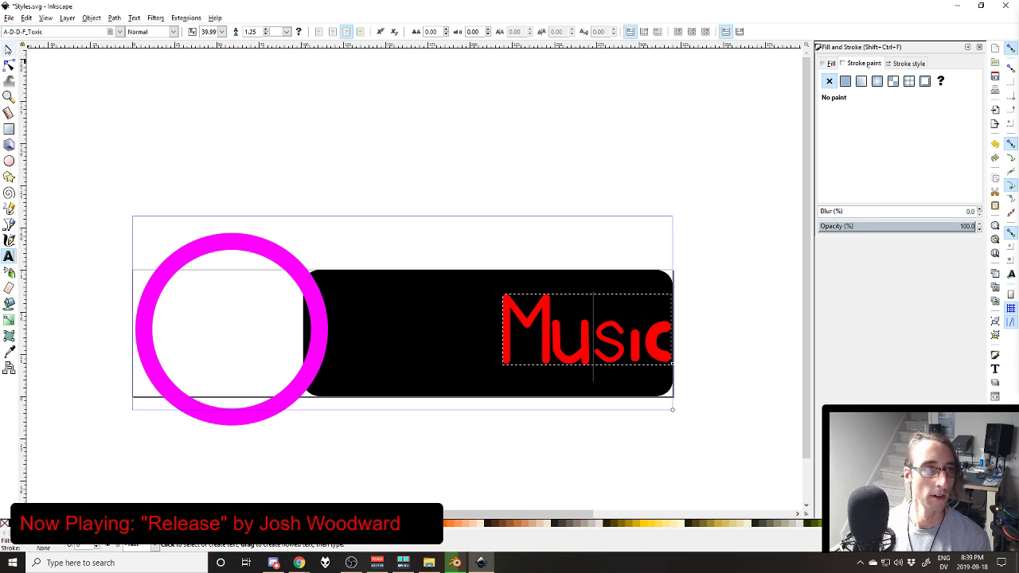
{"action": "left_click", "coordinate": [8, 50]}
{"action": "key", "text": "Delete"}
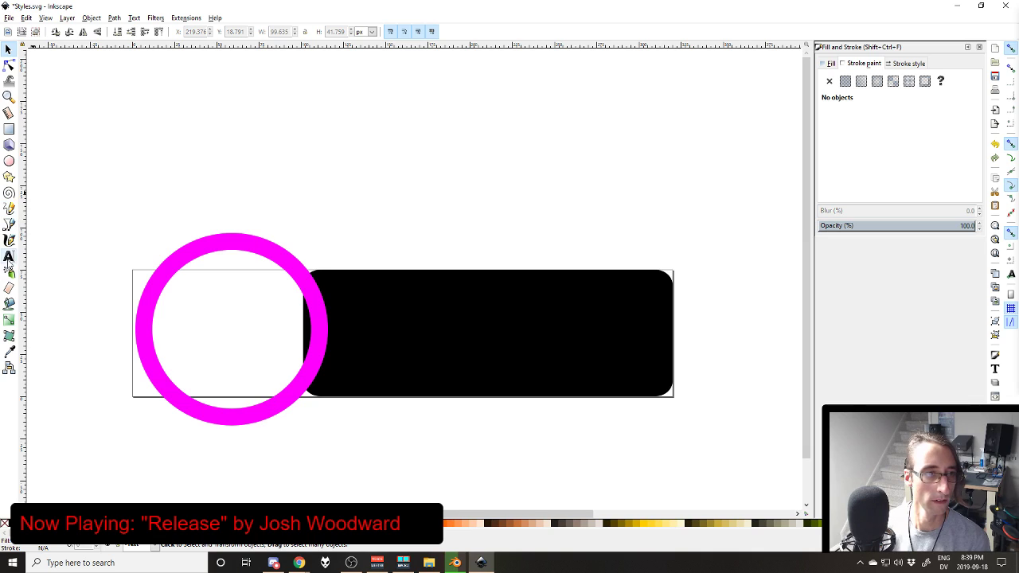
Step: Add the text "Relax" on the black backing, starting just beyond the circle
{"action": "left_click", "coordinate": [8, 256]}
{"action": "left_click_drag", "start_coordinate": [333, 284], "coordinate": [664, 390]}
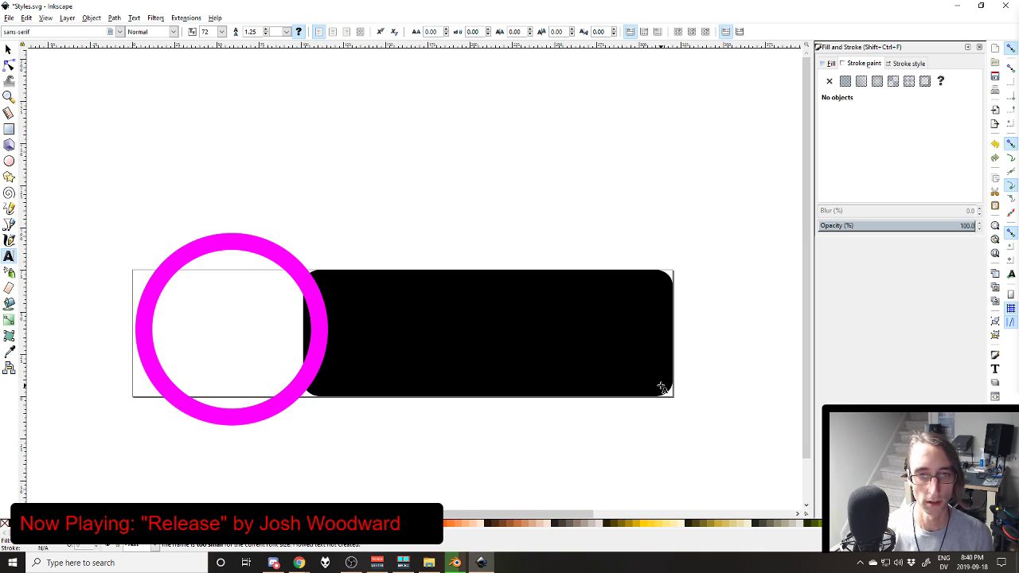
{"action": "left_click", "coordinate": [343, 363]}
{"action": "type", "text": "P"}
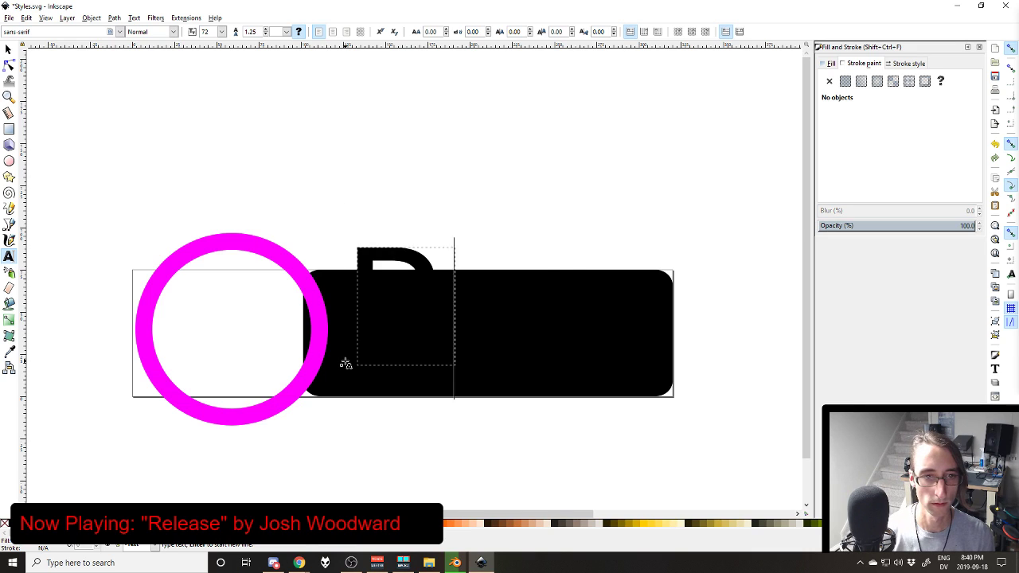
{"action": "type", "text": "elaxb"}
{"action": "key", "text": "BackSpace"}
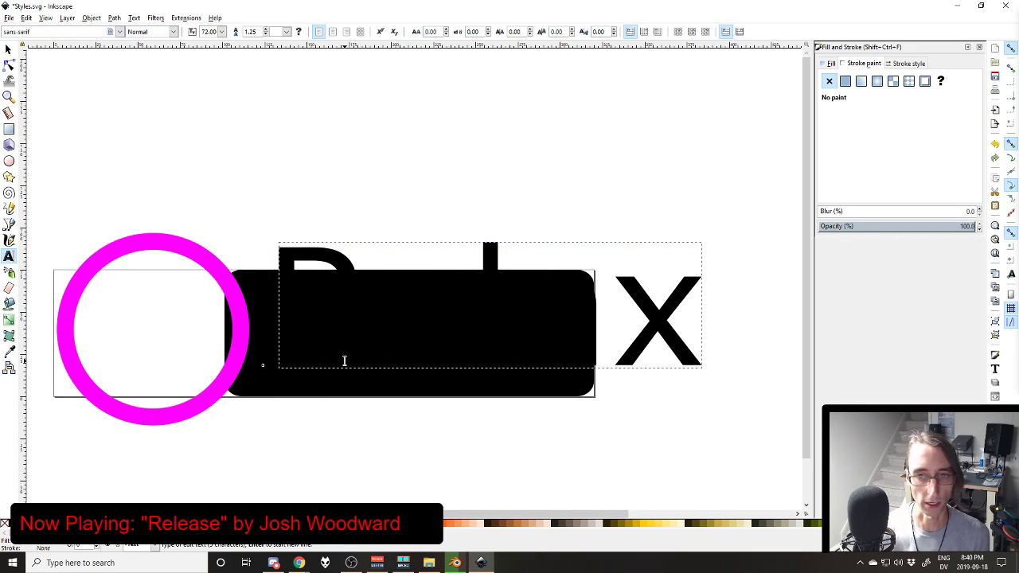
Step: Set the whole word Relax to font size 48 with a flat red fill, colour ff0000
{"action": "key", "text": "ctrl+a"}
{"action": "left_click", "coordinate": [222, 32]}
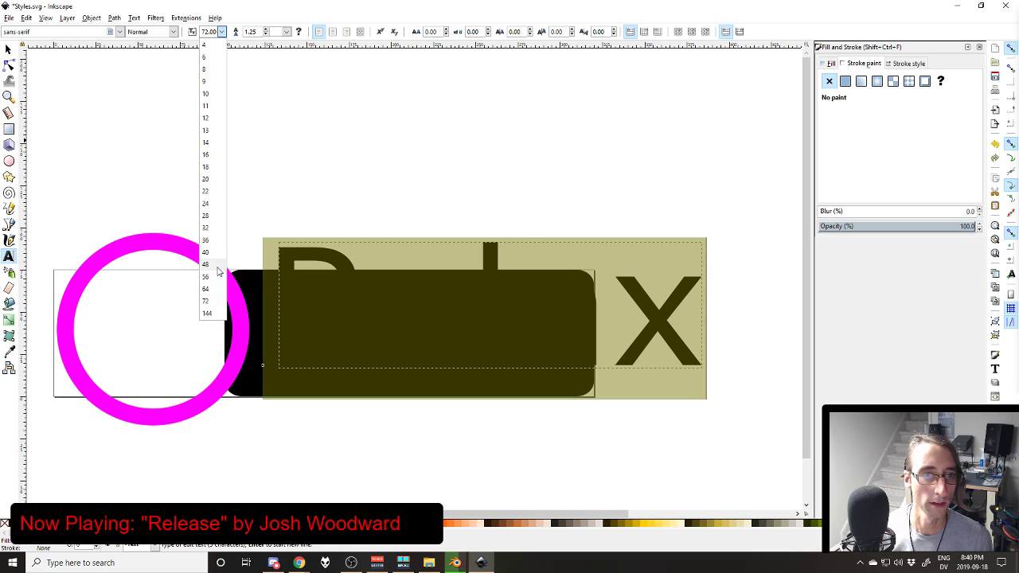
{"action": "left_click", "coordinate": [216, 266]}
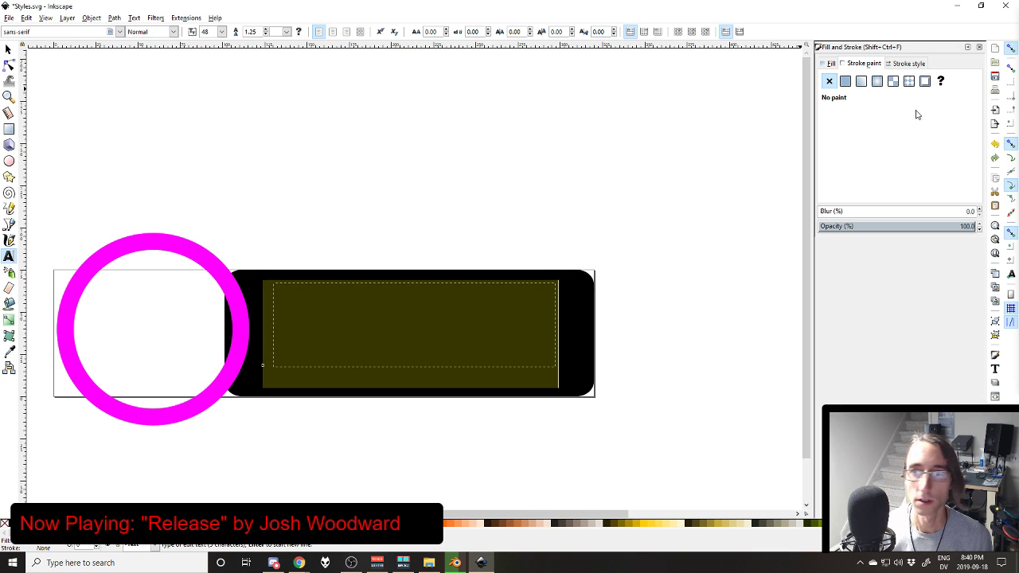
{"action": "left_click", "coordinate": [844, 80]}
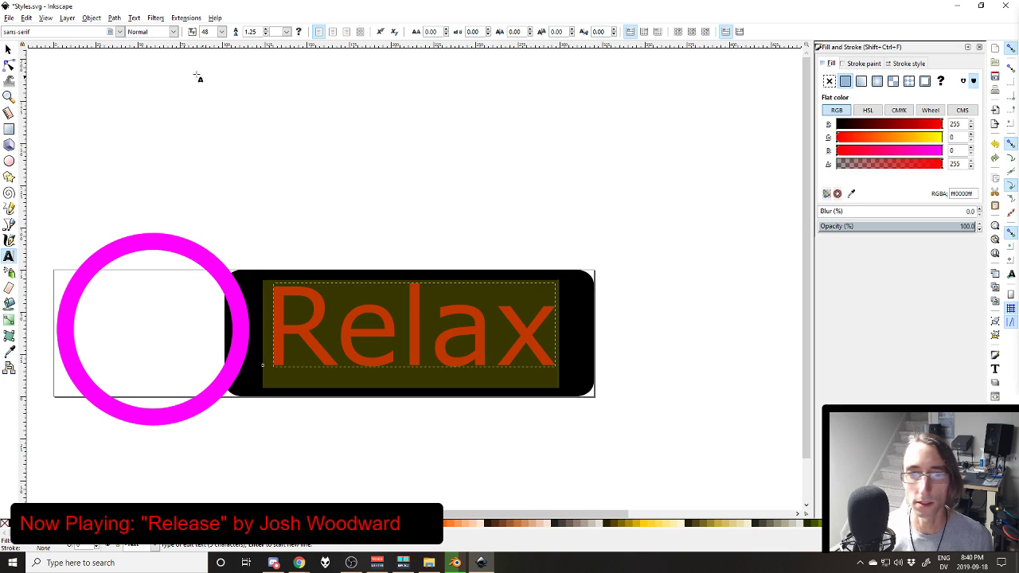
Step: Set the word Relax to the A-D-D-F_Toxic font and move it towards the middle of the black backing
{"action": "left_click", "coordinate": [121, 33]}
{"action": "left_click", "coordinate": [78, 61]}
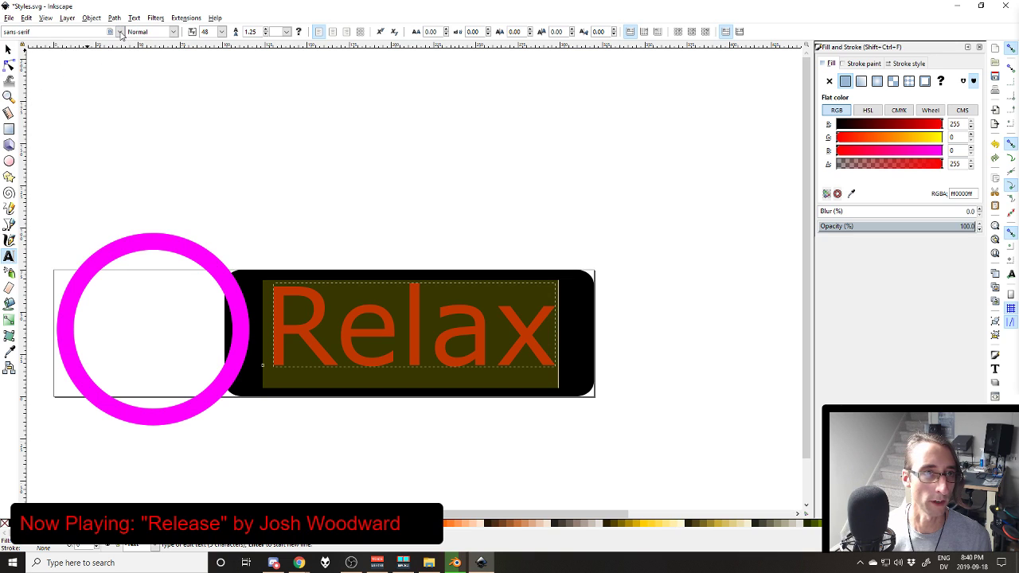
{"action": "left_click", "coordinate": [121, 33]}
{"action": "scroll", "coordinate": [85, 72], "scroll_direction": "up", "scroll_amount": 15}
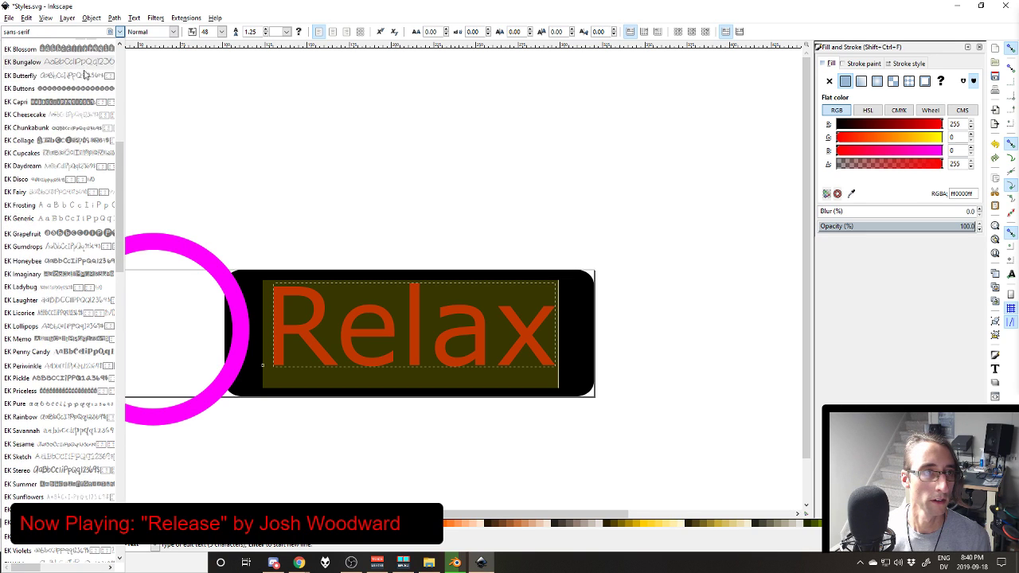
{"action": "scroll", "coordinate": [85, 74], "scroll_direction": "up", "scroll_amount": 10}
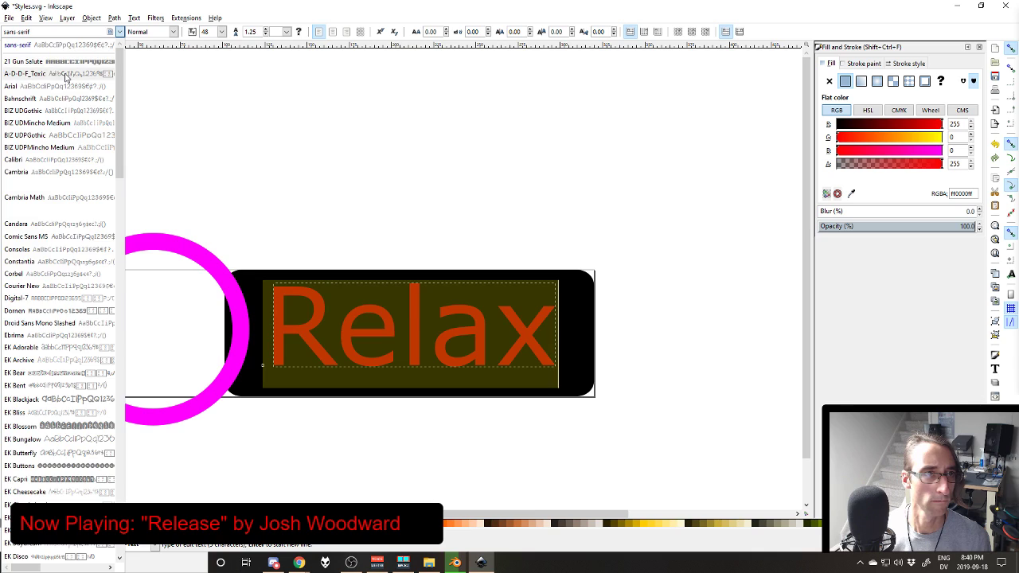
{"action": "left_click", "coordinate": [66, 76]}
{"action": "key", "text": "F1"}
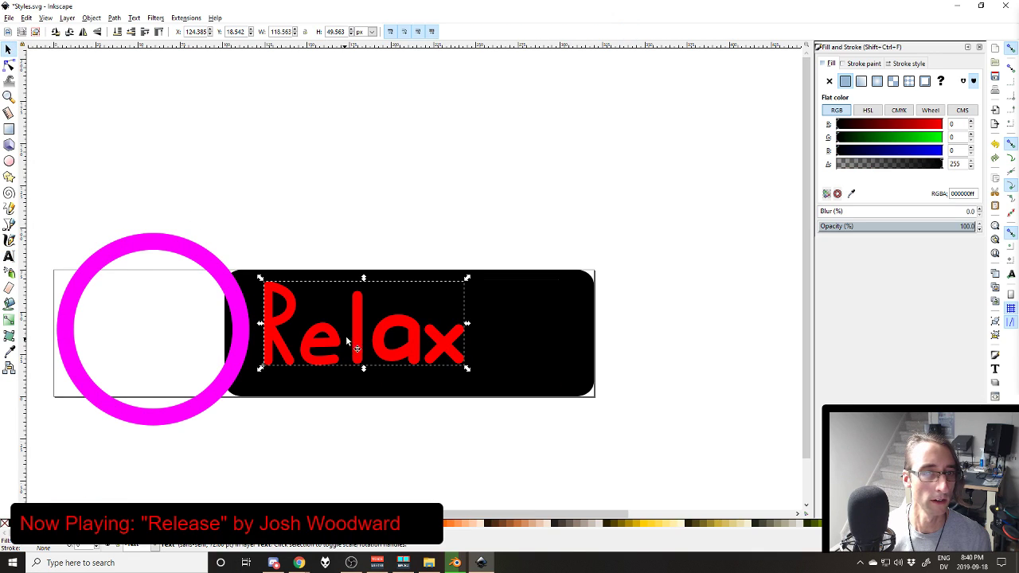
{"action": "left_click_drag", "start_coordinate": [415, 338], "coordinate": [476, 344]}
Step: Move the magenta circle up to Y 1.372 px so its whole outline sits above the page's lower edge
{"action": "left_click_drag", "start_coordinate": [245, 322], "coordinate": [243, 324]}
{"action": "key", "text": "Up"}
{"action": "key", "text": "Up"}
{"action": "key", "text": "Up"}
{"action": "key", "text": "Up"}
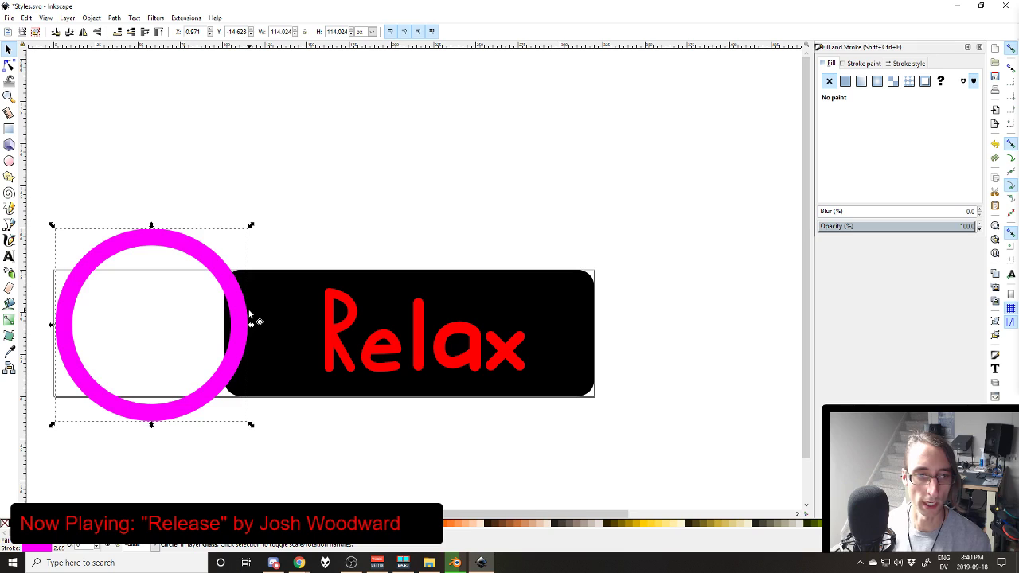
{"action": "key", "text": "Up"}
{"action": "key", "text": "Up"}
{"action": "key", "text": "Up"}
{"action": "key", "text": "Up"}
{"action": "key", "text": "Up"}
{"action": "key", "text": "Up"}
{"action": "key", "text": "Up"}
{"action": "key", "text": "Up"}
{"action": "key", "text": "Up"}
{"action": "key", "text": "Up"}
{"action": "key", "text": "Up"}
{"action": "key", "text": "Up"}
{"action": "key", "text": "Down"}
{"action": "key", "text": "Down"}
{"action": "key", "text": "Down"}
{"action": "key", "text": "Down"}
{"action": "key", "text": "Down"}
{"action": "key", "text": "Down"}
{"action": "key", "text": "Down"}
{"action": "key", "text": "Down"}
{"action": "key", "text": "Up"}
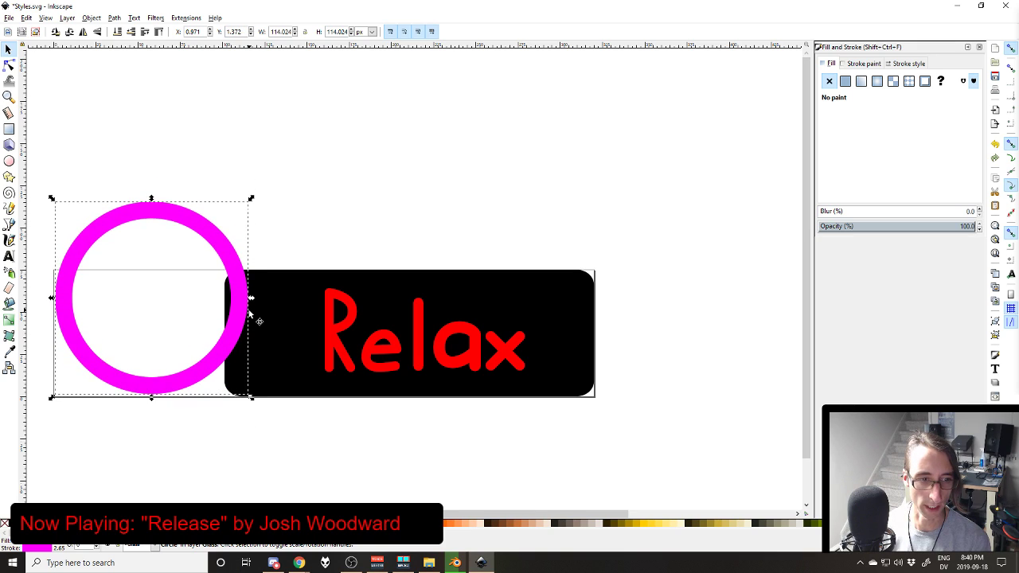
{"action": "key", "text": "Escape"}
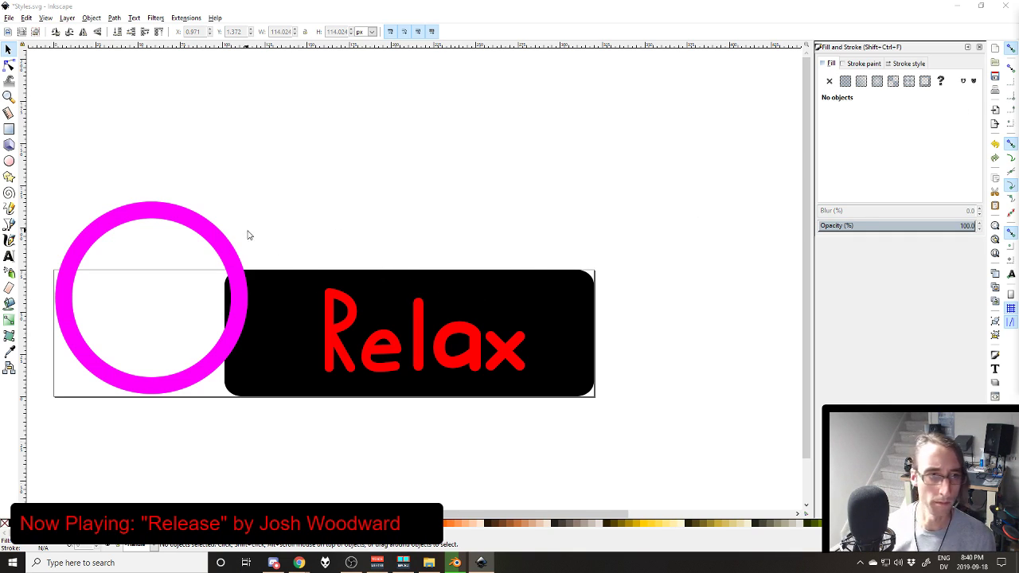
Step: Set the custom page height to 125 px after trying 150 px
{"action": "left_click", "coordinate": [358, 276]}
{"action": "key", "text": "ctrl+shift+d"}
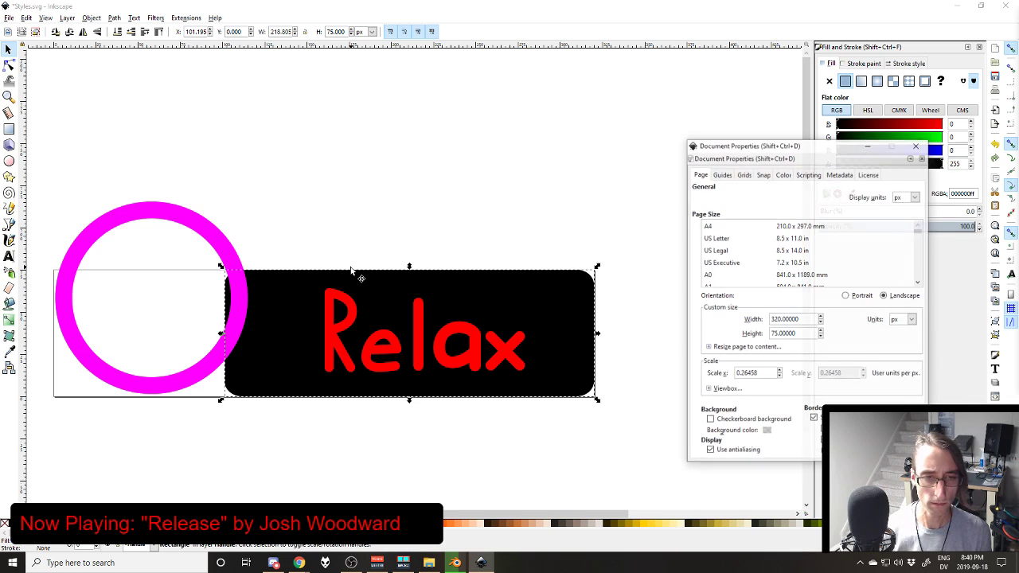
{"action": "triple_click", "coordinate": [806, 333]}
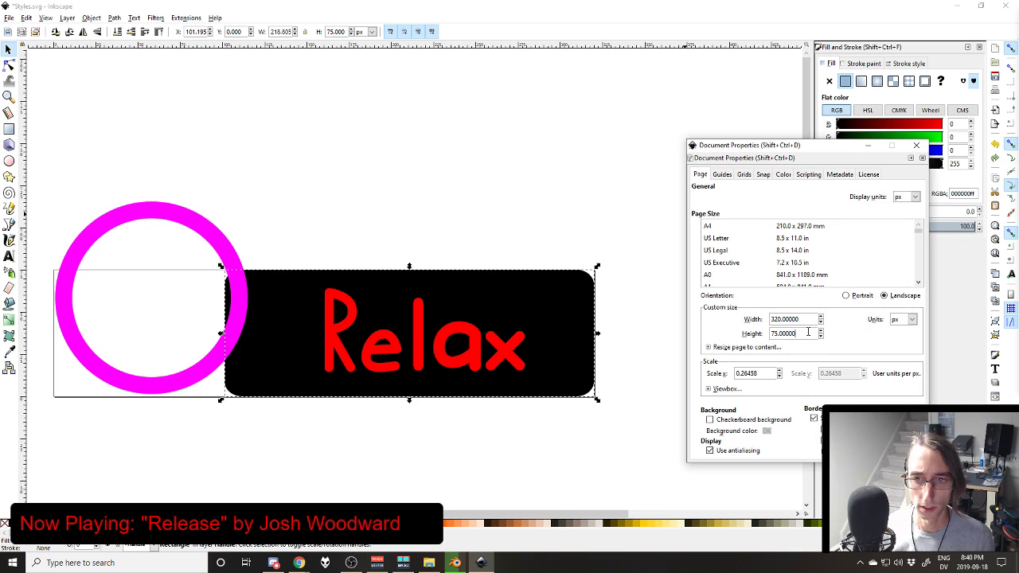
{"action": "type", "text": "150"}
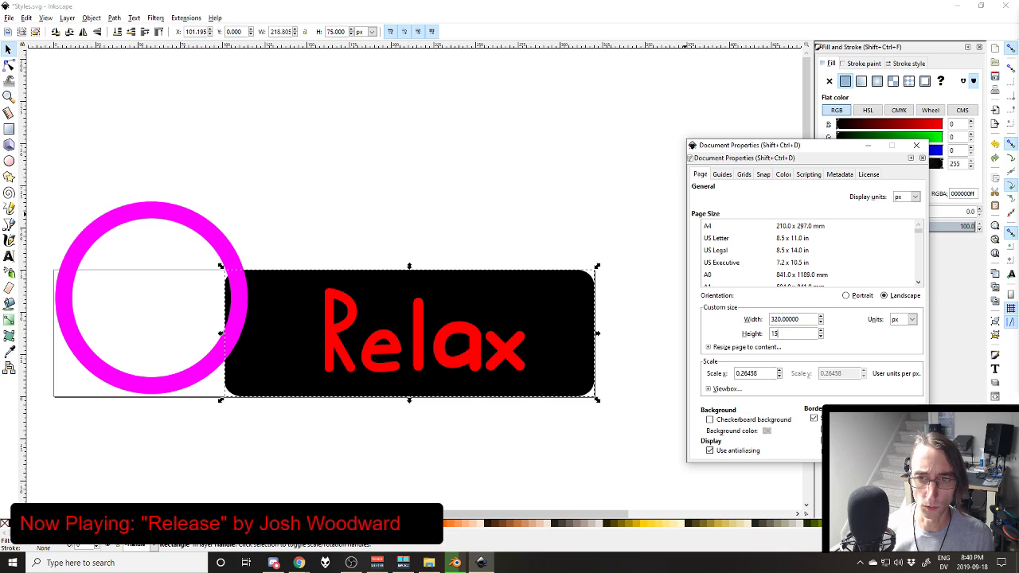
{"action": "key", "text": "Return"}
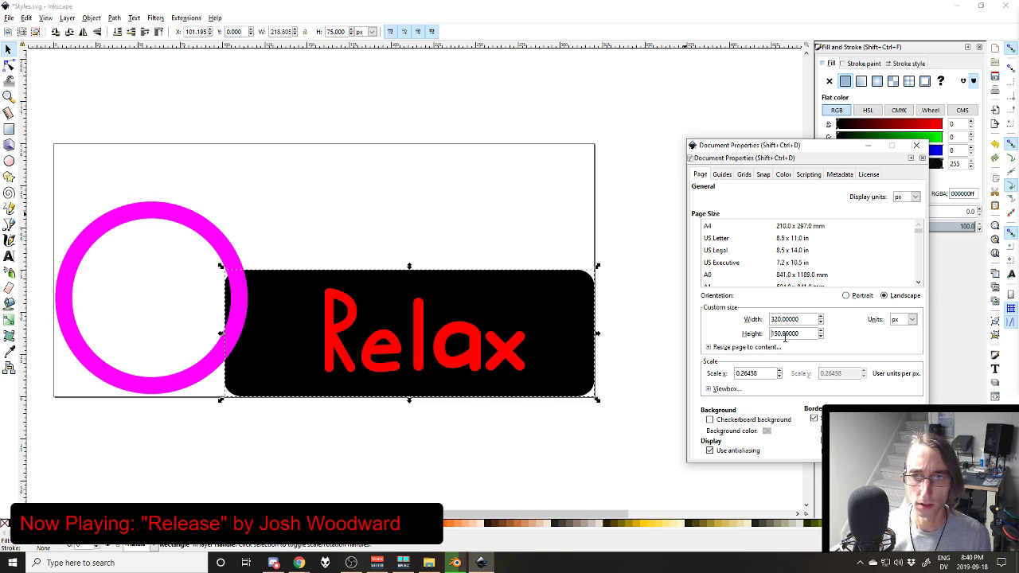
{"action": "triple_click", "coordinate": [788, 333]}
{"action": "type", "text": "125"}
{"action": "key", "text": "Return"}
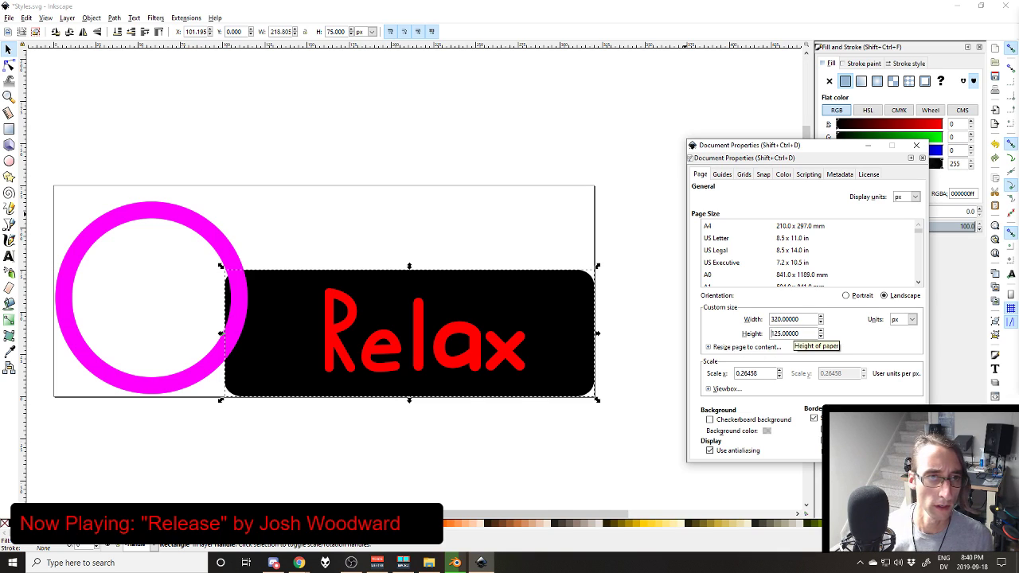
Step: Set the custom page height to 120 px after trying 115 px
{"action": "left_click", "coordinate": [193, 228]}
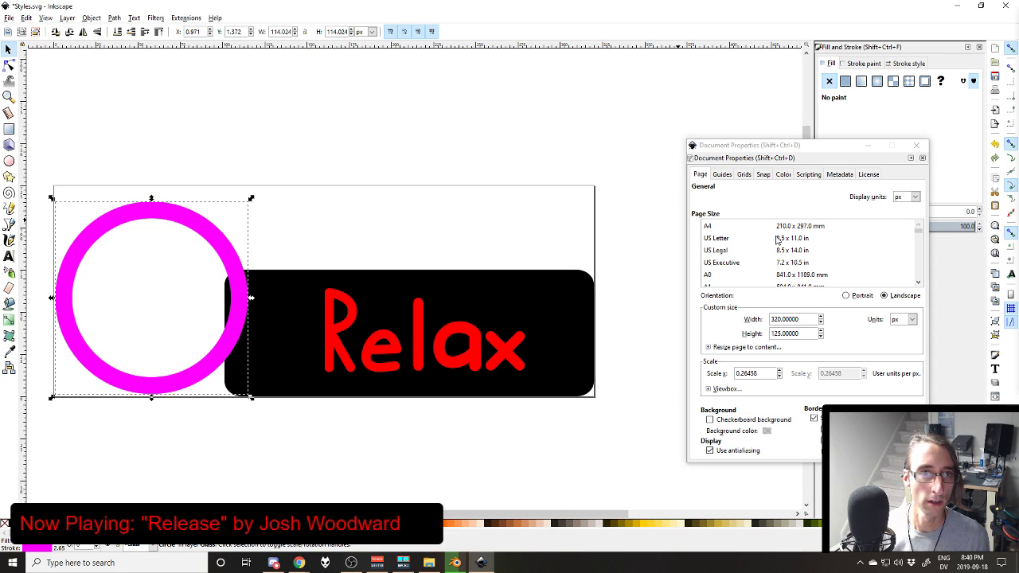
{"action": "left_click", "coordinate": [794, 332]}
{"action": "type", "text": "15"}
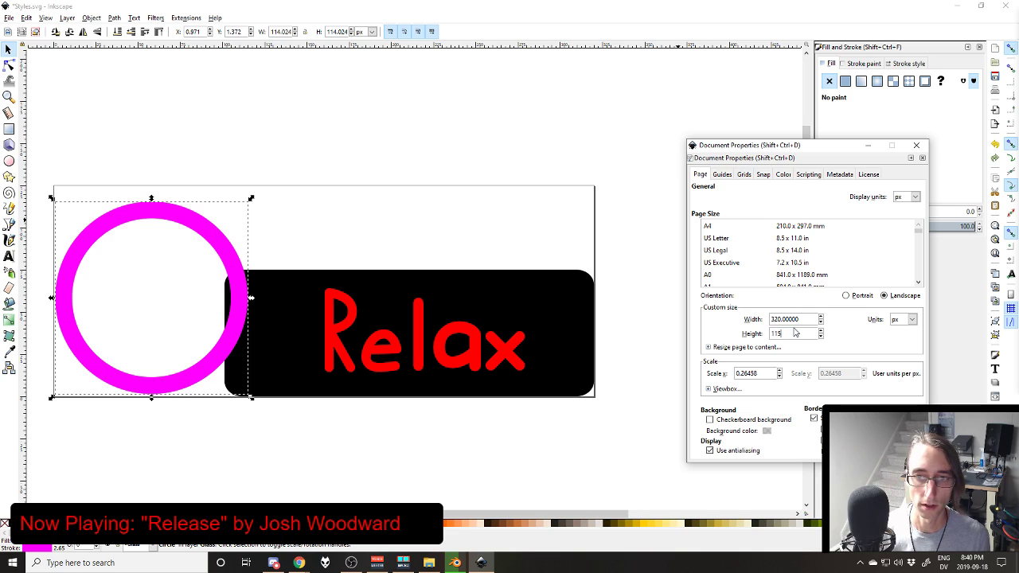
{"action": "key", "text": "Return"}
{"action": "double_click", "coordinate": [794, 332]}
{"action": "type", "text": "120"}
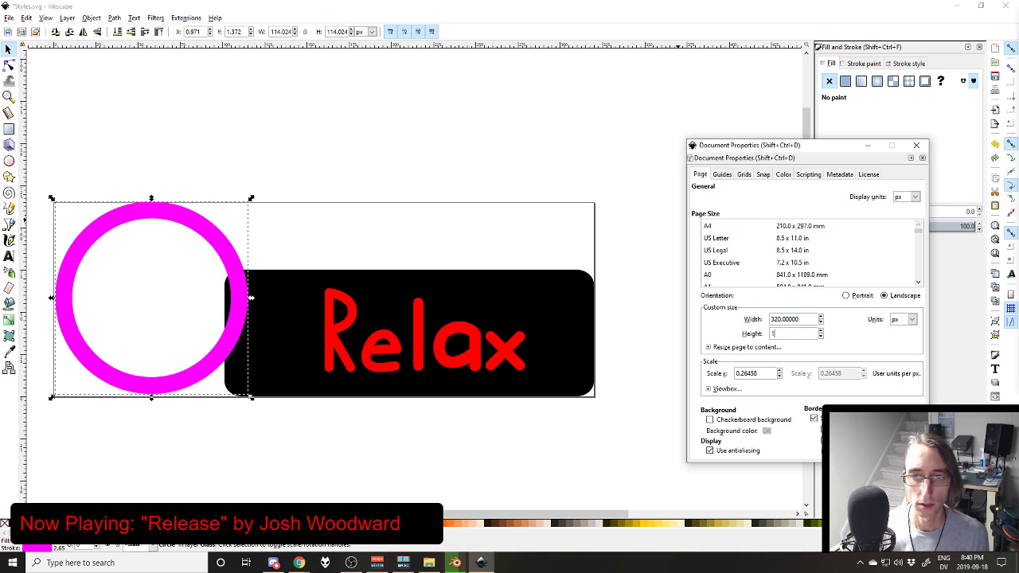
{"action": "key", "text": "Return"}
{"action": "left_click", "coordinate": [515, 144]}
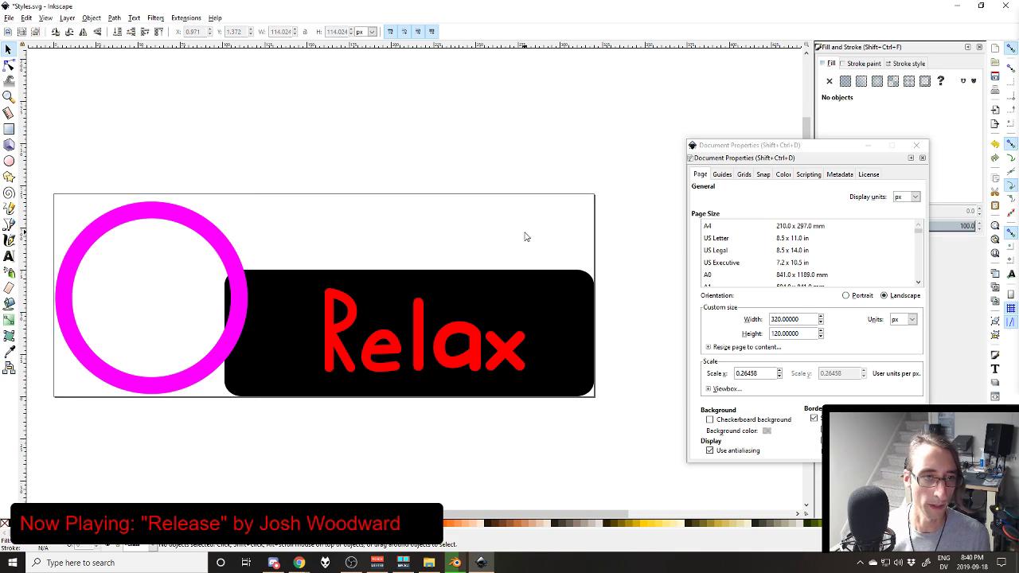
Step: Nudge the circle up to Y 3.372 px and raise the black backing to the vertical middle of the page
{"action": "left_click", "coordinate": [244, 275]}
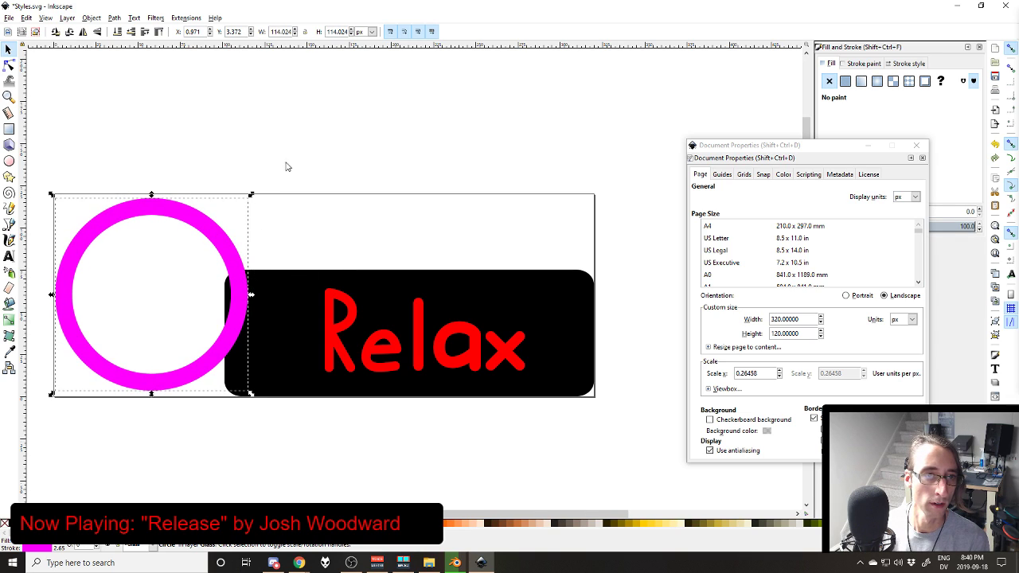
{"action": "left_click", "coordinate": [284, 164]}
{"action": "left_click", "coordinate": [275, 274]}
{"action": "key", "text": "Up"}
{"action": "key", "text": "Up"}
{"action": "key", "text": "Up"}
{"action": "key", "text": "Up"}
{"action": "key", "text": "Up"}
{"action": "key", "text": "Up"}
{"action": "key", "text": "Up"}
{"action": "key", "text": "Up"}
{"action": "key", "text": "Up"}
{"action": "key", "text": "Up"}
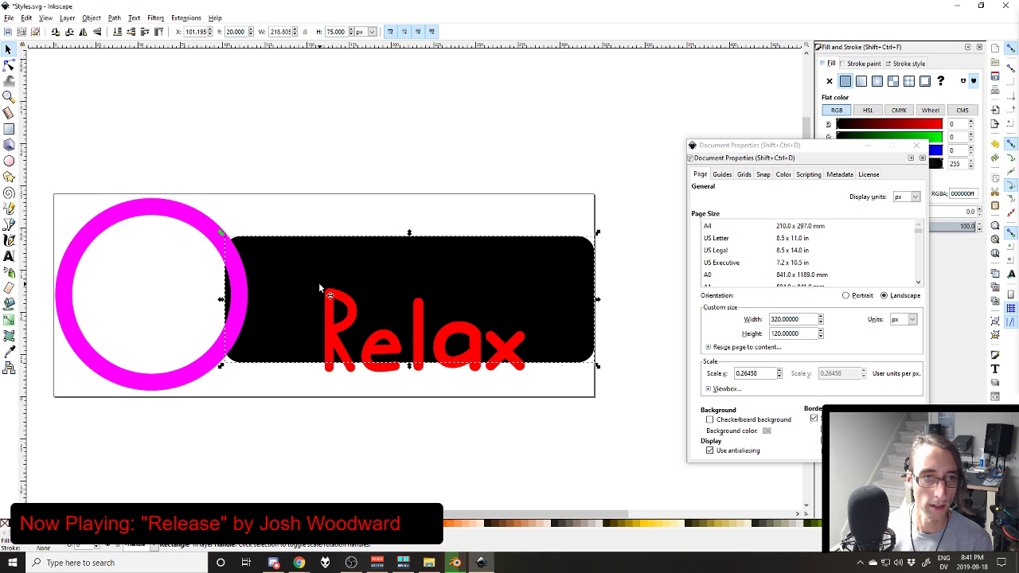
{"action": "key", "text": "Up"}
Step: Move the word Relax up to Y 34.456 px on the black backing and close the document properties
{"action": "left_click", "coordinate": [414, 340]}
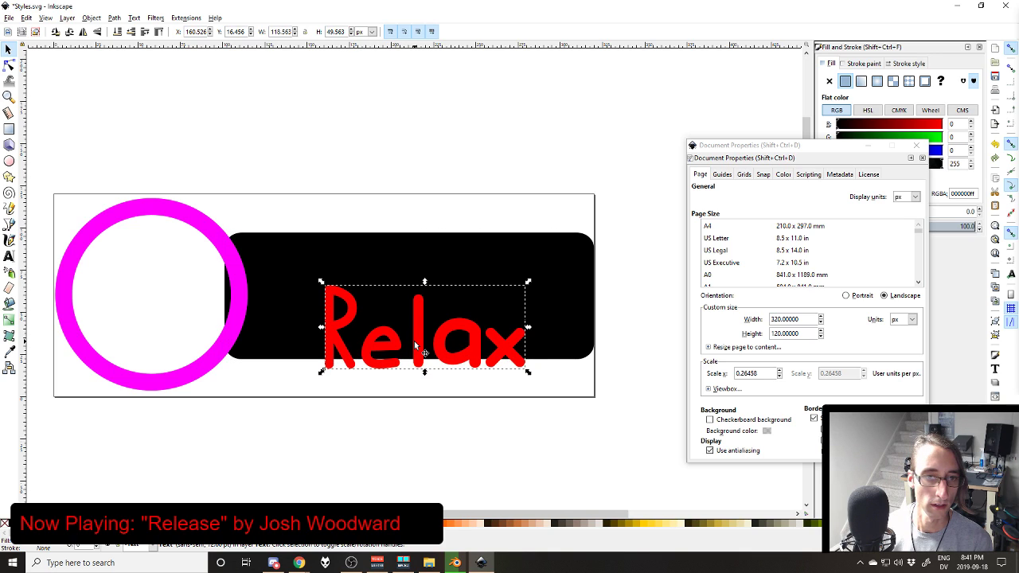
{"action": "key", "text": "Up"}
{"action": "key", "text": "Up"}
{"action": "key", "text": "Up"}
{"action": "key", "text": "Up"}
{"action": "key", "text": "Up"}
{"action": "key", "text": "Up"}
{"action": "key", "text": "Up"}
{"action": "key", "text": "Up"}
{"action": "key", "text": "Up"}
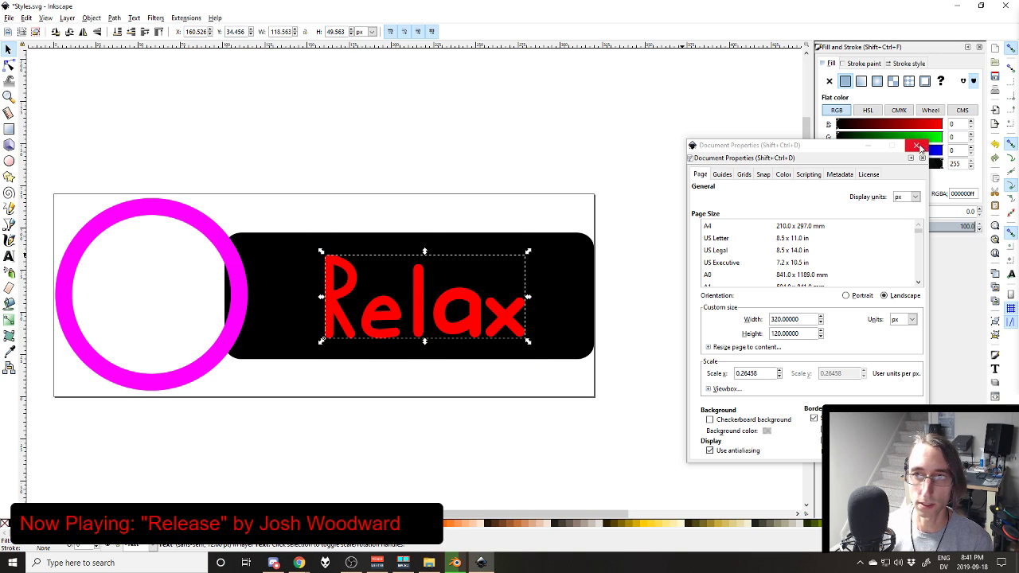
{"action": "left_click", "coordinate": [917, 146]}
Step: Change the circle's stroke from magenta to flat black, colour 000000
{"action": "left_click", "coordinate": [220, 231]}
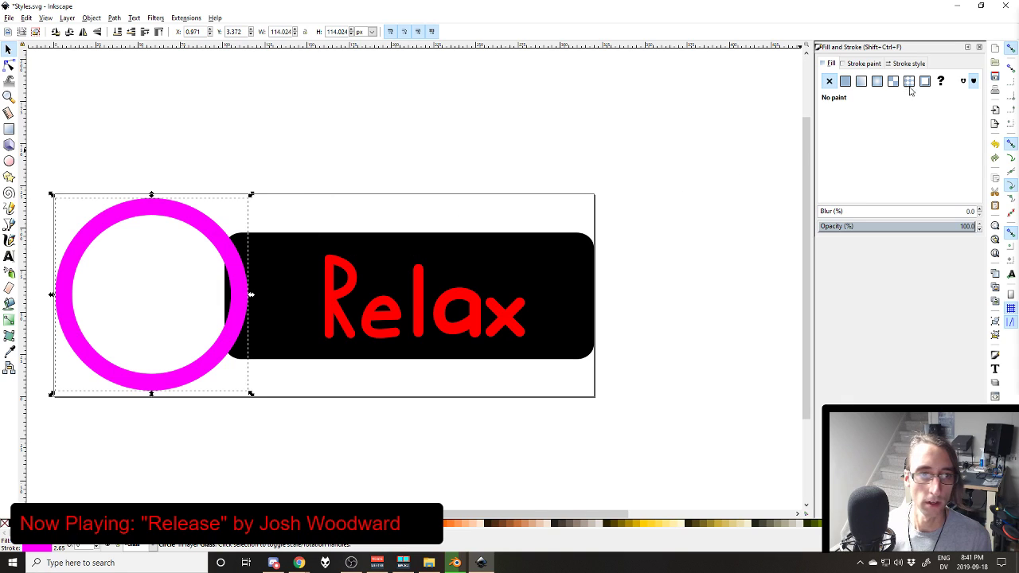
{"action": "left_click", "coordinate": [864, 64]}
{"action": "left_click", "coordinate": [936, 141]}
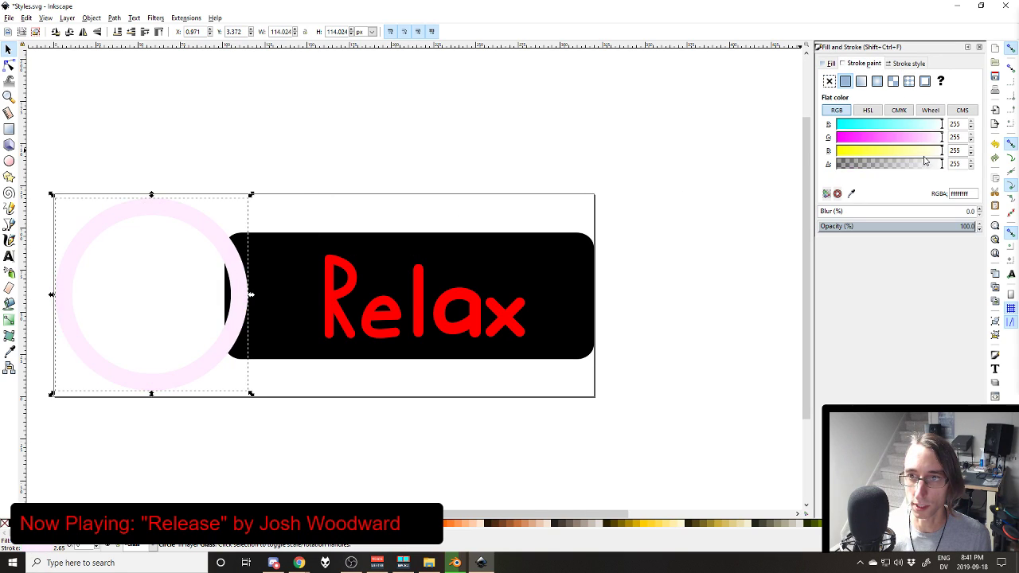
{"action": "left_click_drag", "start_coordinate": [903, 149], "coordinate": [625, 136]}
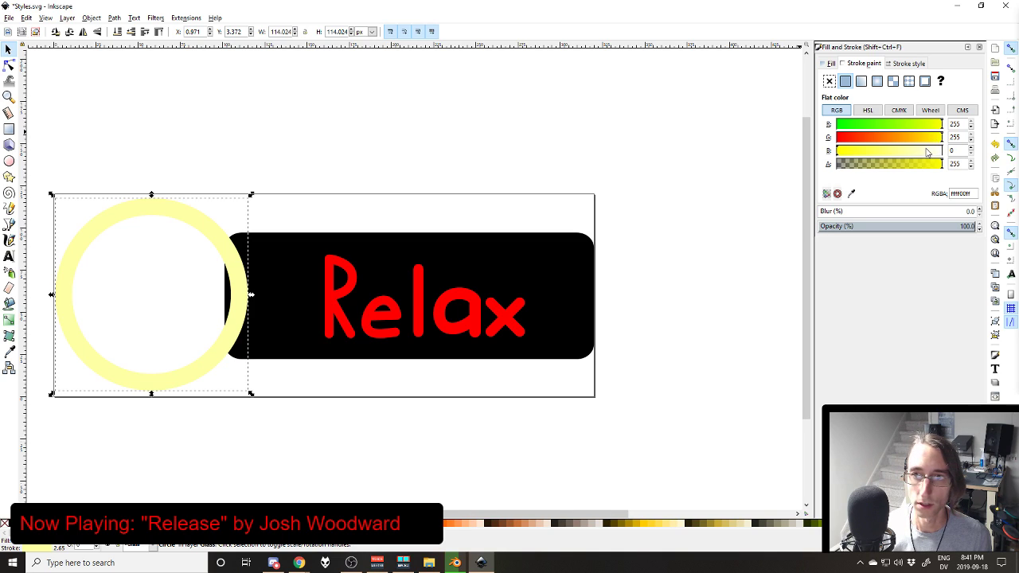
{"action": "left_click_drag", "start_coordinate": [919, 150], "coordinate": [978, 150]}
{"action": "left_click_drag", "start_coordinate": [900, 136], "coordinate": [660, 146]}
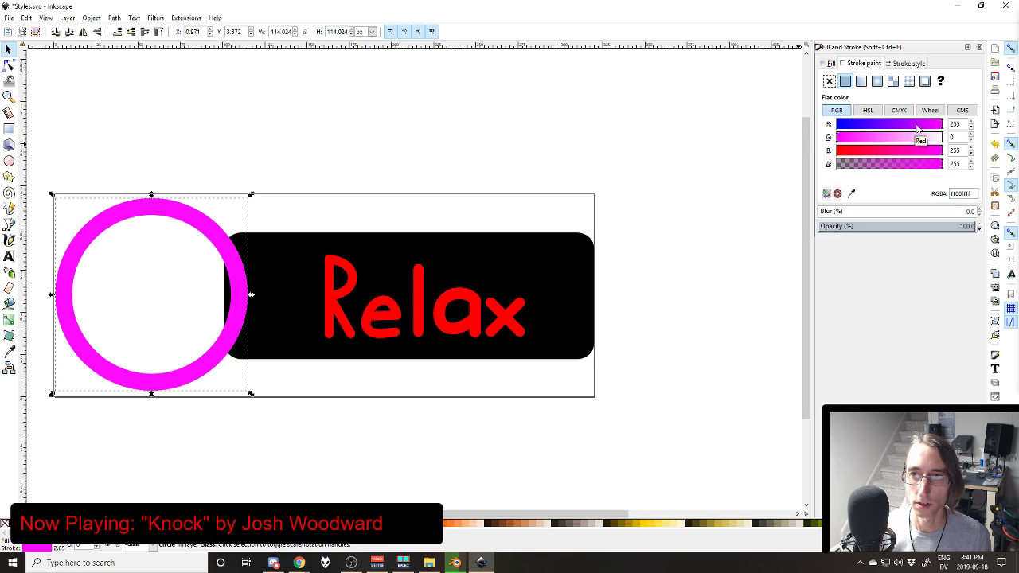
{"action": "left_click_drag", "start_coordinate": [916, 127], "coordinate": [714, 152]}
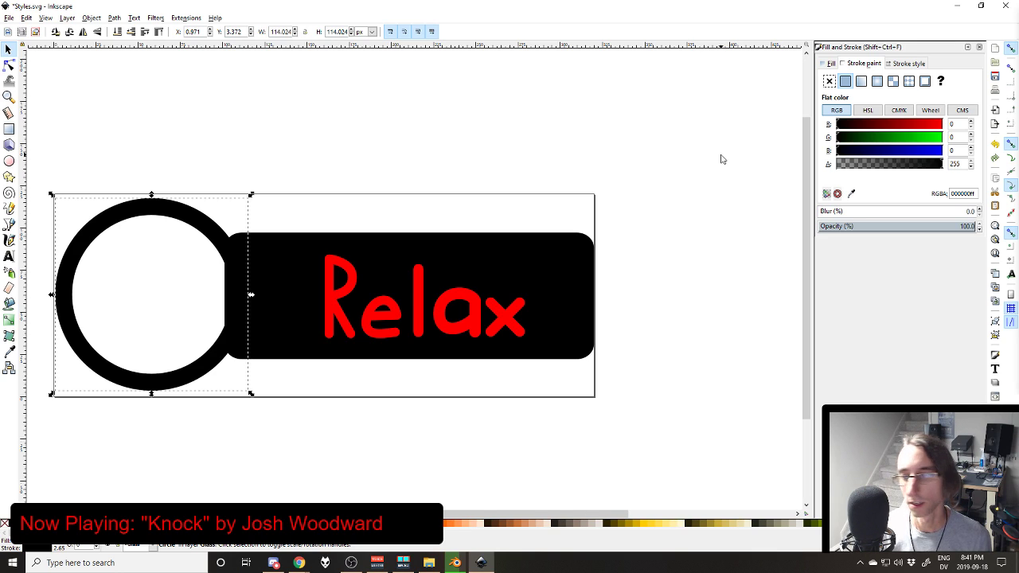
{"action": "left_click", "coordinate": [656, 165]}
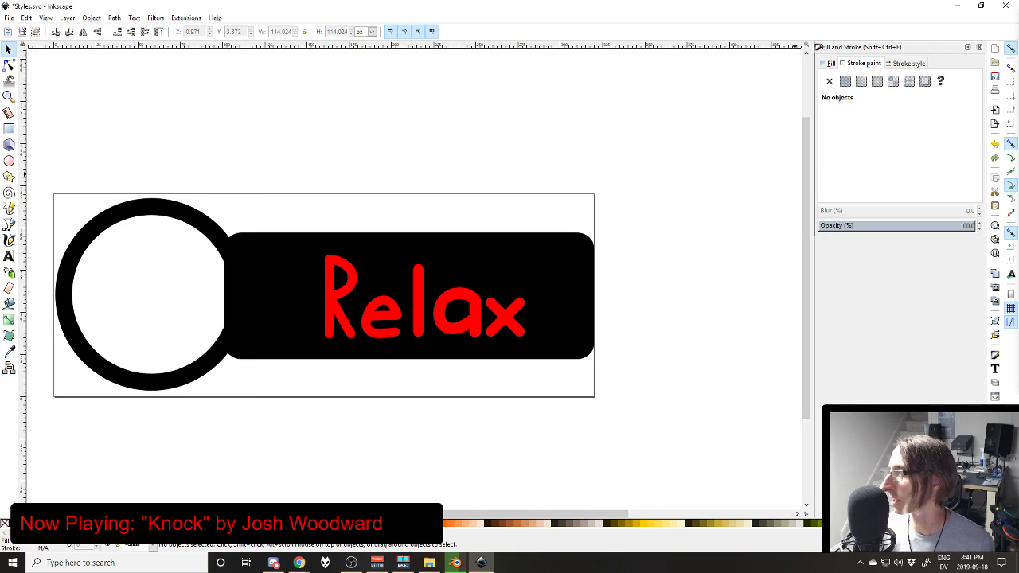
Step: Add a layer named "Image" above the current layer
{"action": "key", "text": "ctrl+s"}
{"action": "key", "text": "ctrl+shift+n"}
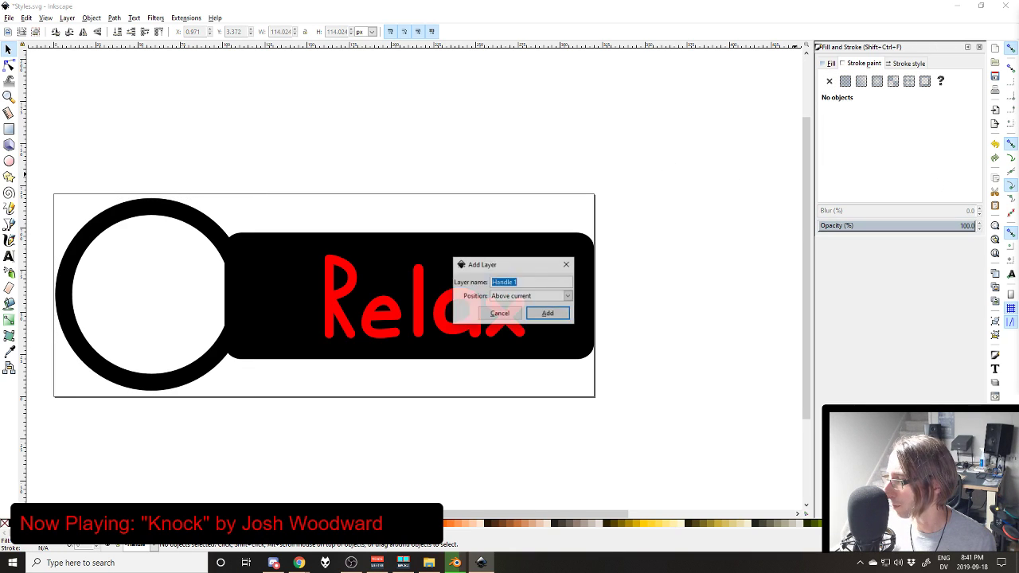
{"action": "type", "text": "Image"}
{"action": "key", "text": "Return"}
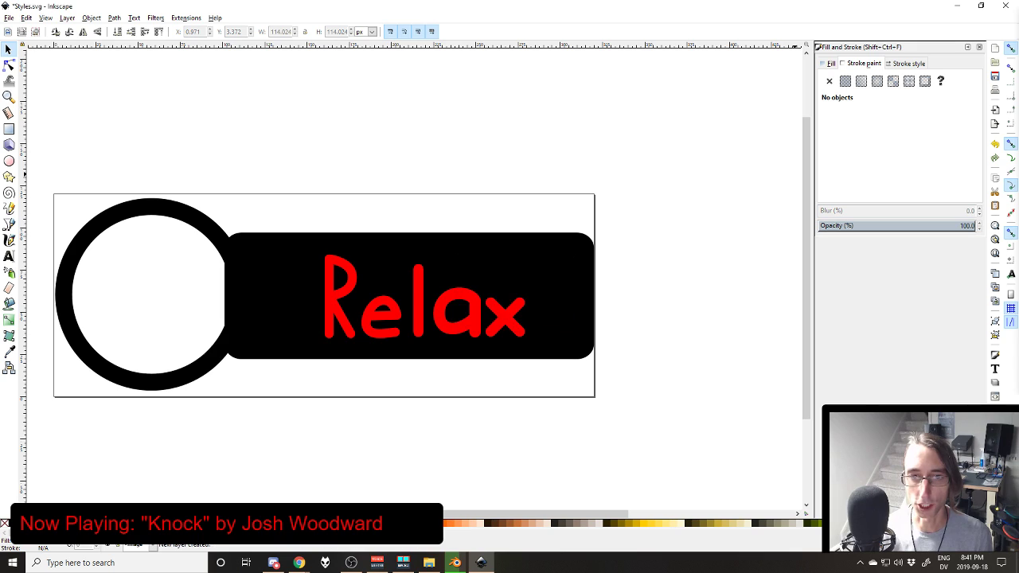
{"action": "left_click", "coordinate": [1011, 321]}
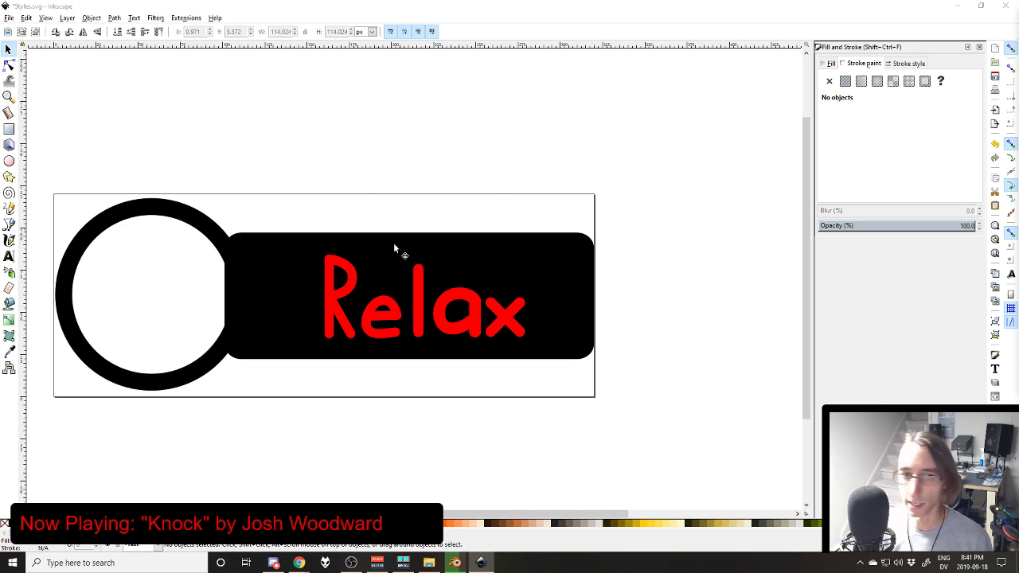
{"action": "double_click", "coordinate": [414, 299]}
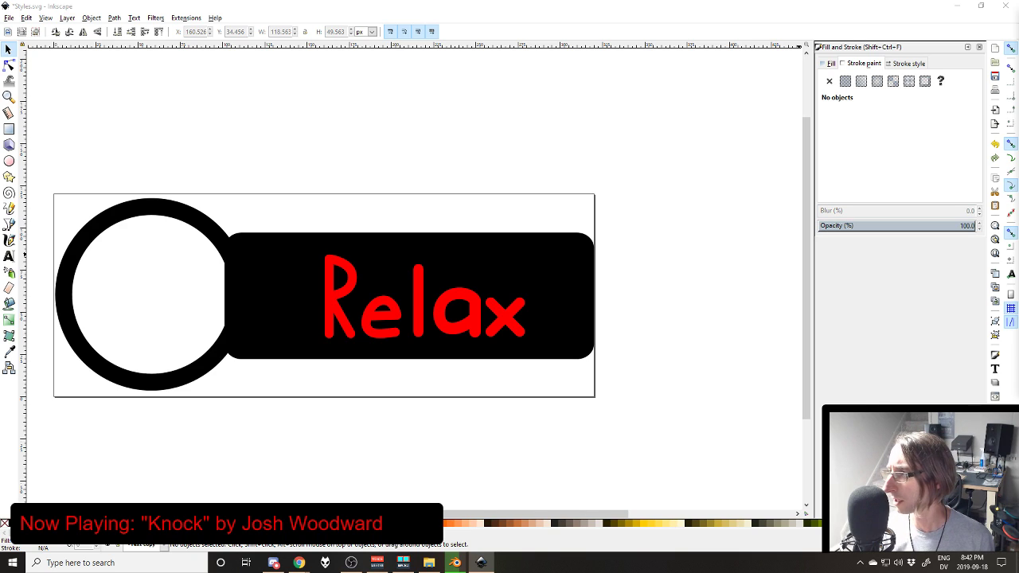
{"action": "key", "text": "Return"}
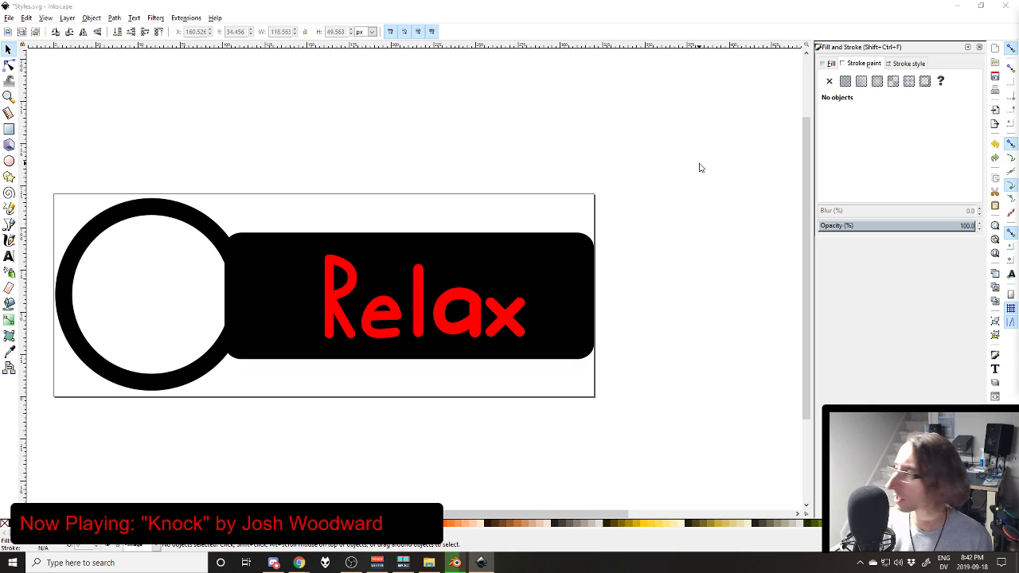
Step: Add a layer named "Relax" as a sublayer of the Image layer
{"action": "key", "text": "ctrl+shift+n"}
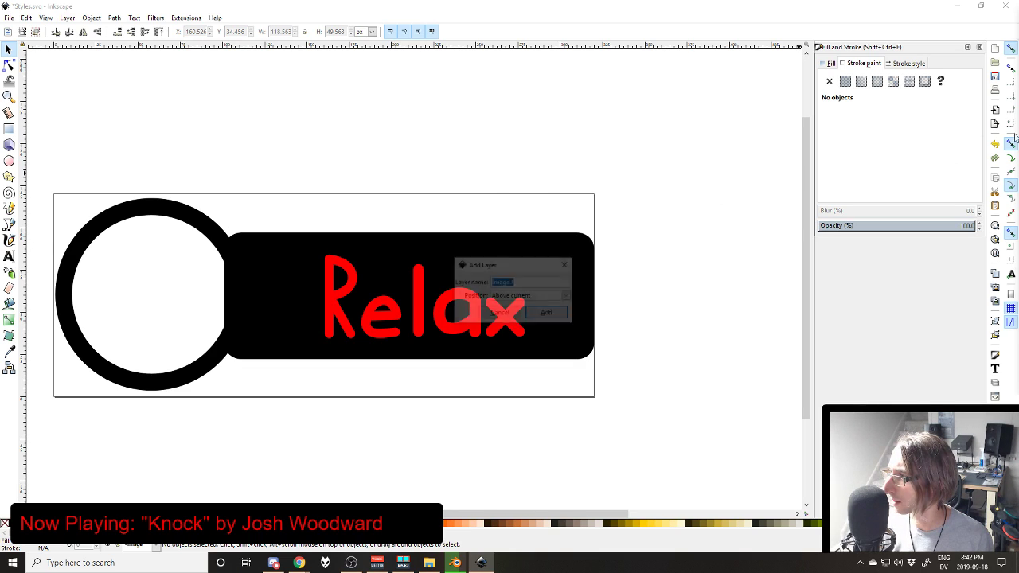
{"action": "type", "text": "Relax"}
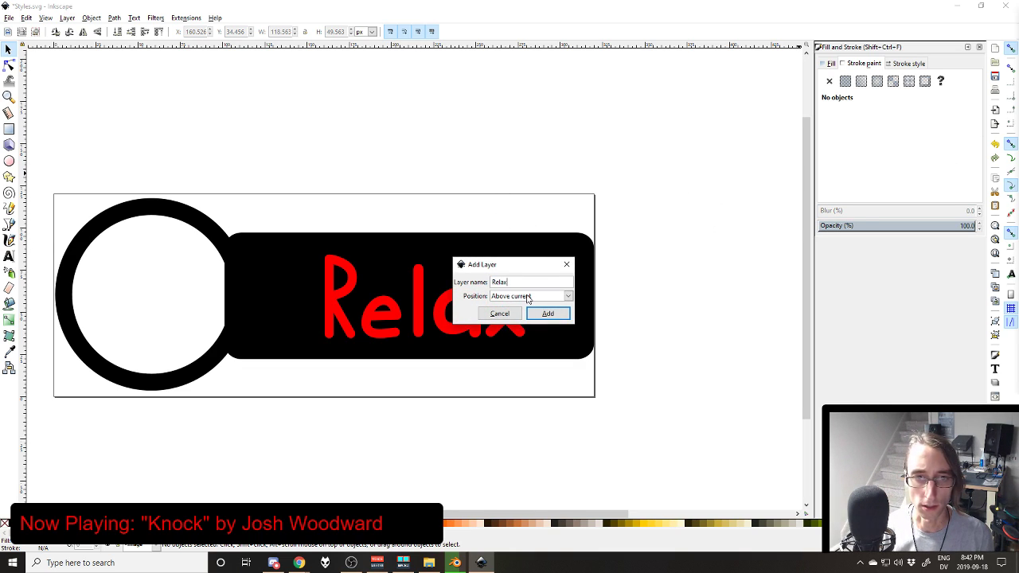
{"action": "left_click", "coordinate": [534, 297]}
{"action": "left_click", "coordinate": [548, 334]}
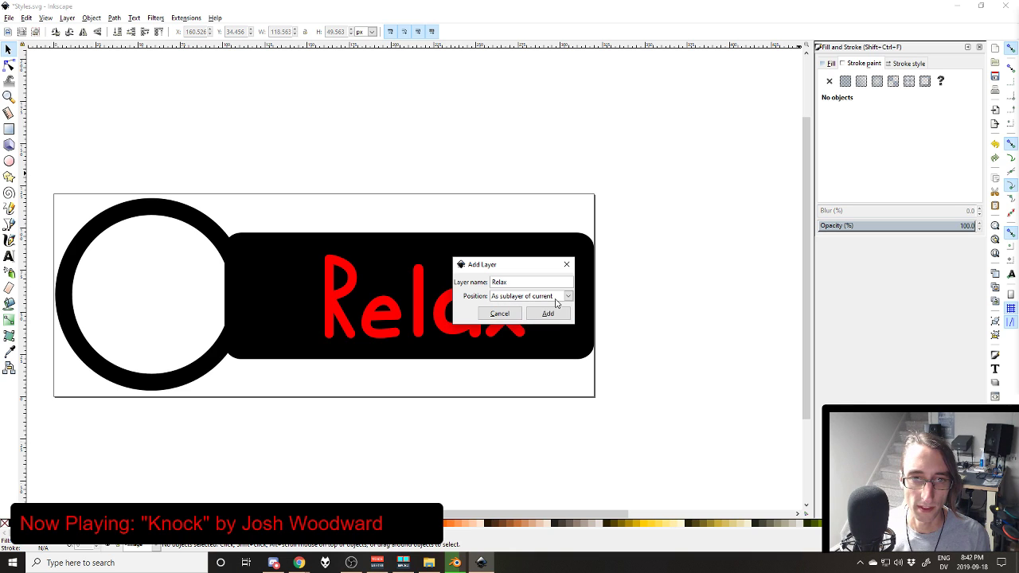
{"action": "left_click", "coordinate": [559, 316]}
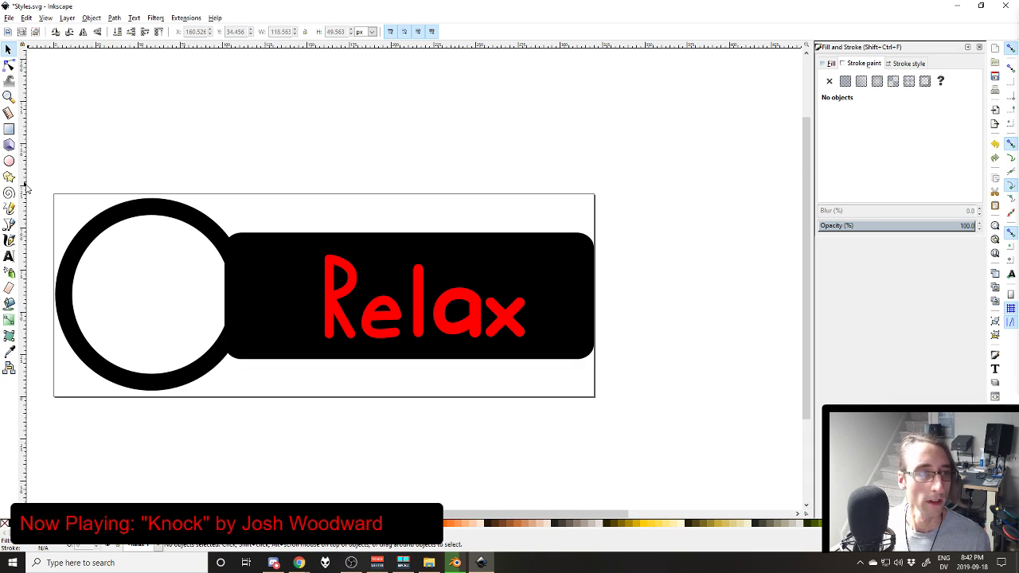
Step: Draw an open seven-segment zigzag of straight lines inside the circle with the Bezier tool
{"action": "left_click", "coordinate": [9, 255]}
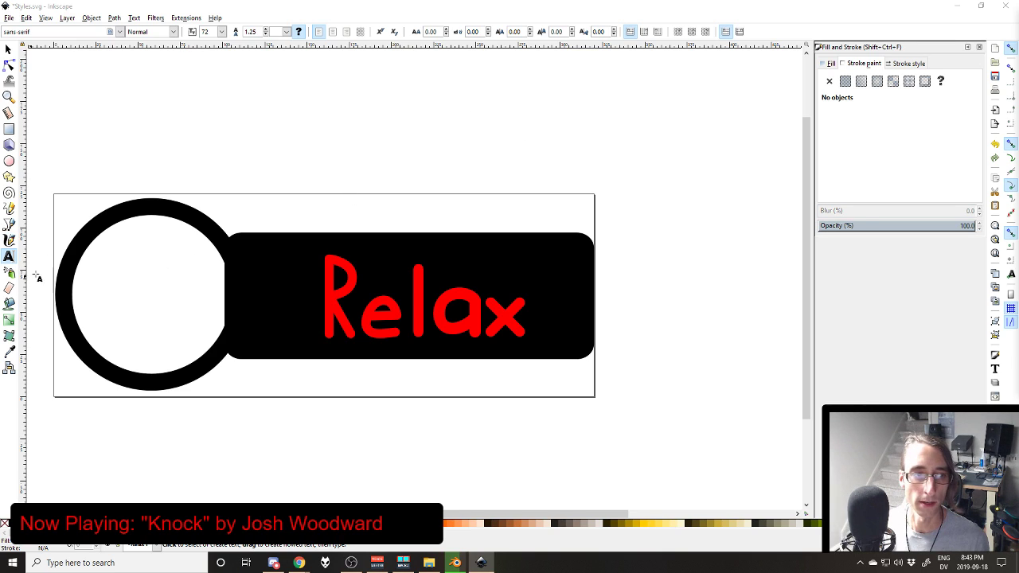
{"action": "left_click", "coordinate": [9, 223]}
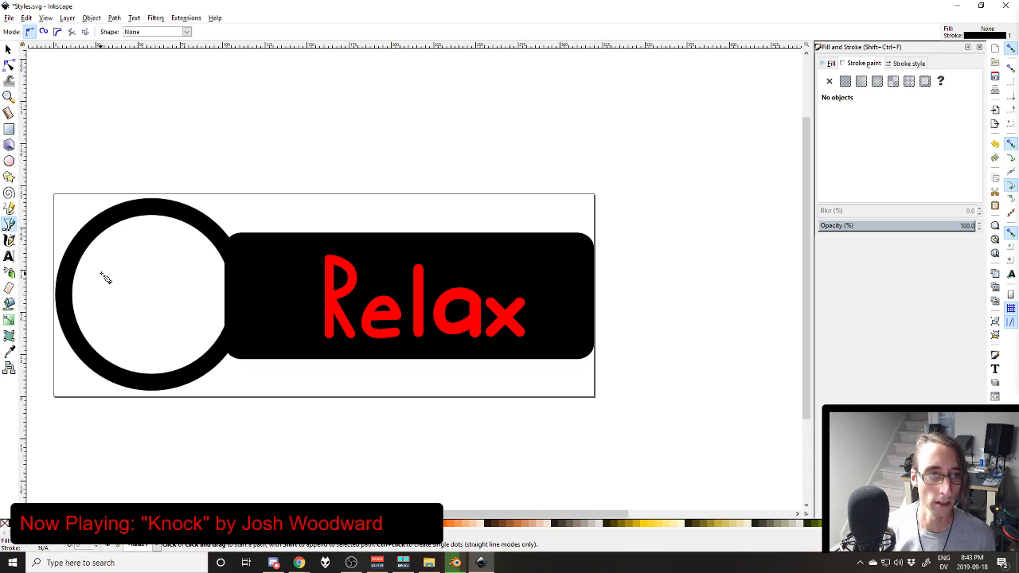
{"action": "left_click", "coordinate": [91, 281]}
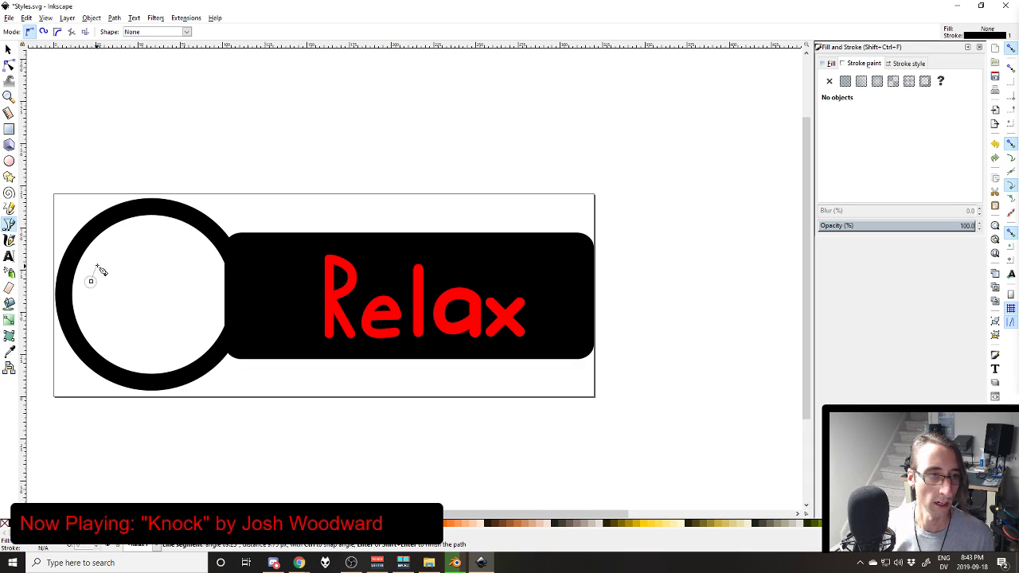
{"action": "left_click", "coordinate": [131, 253]}
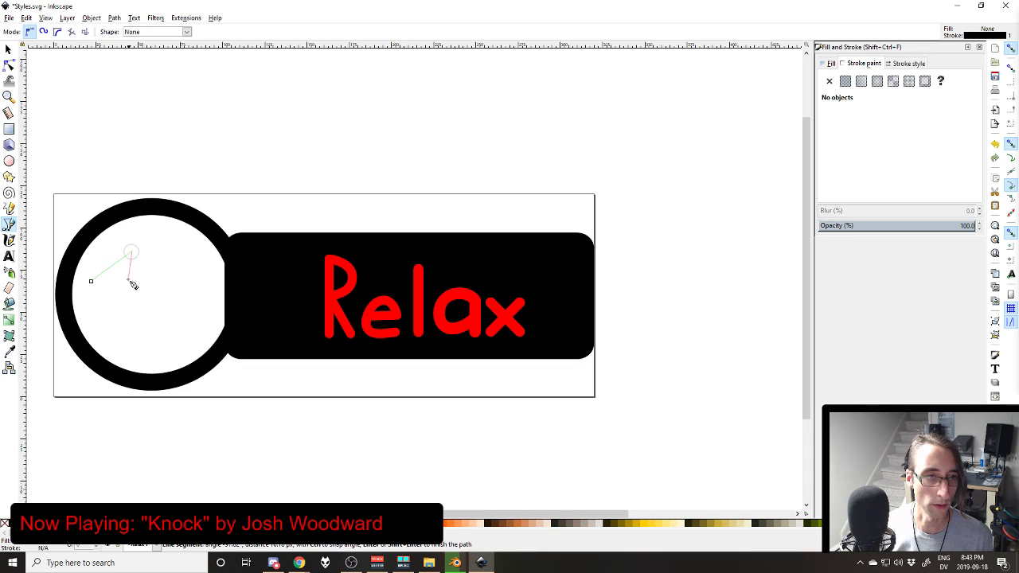
{"action": "left_click", "coordinate": [109, 318]}
{"action": "left_click", "coordinate": [141, 293]}
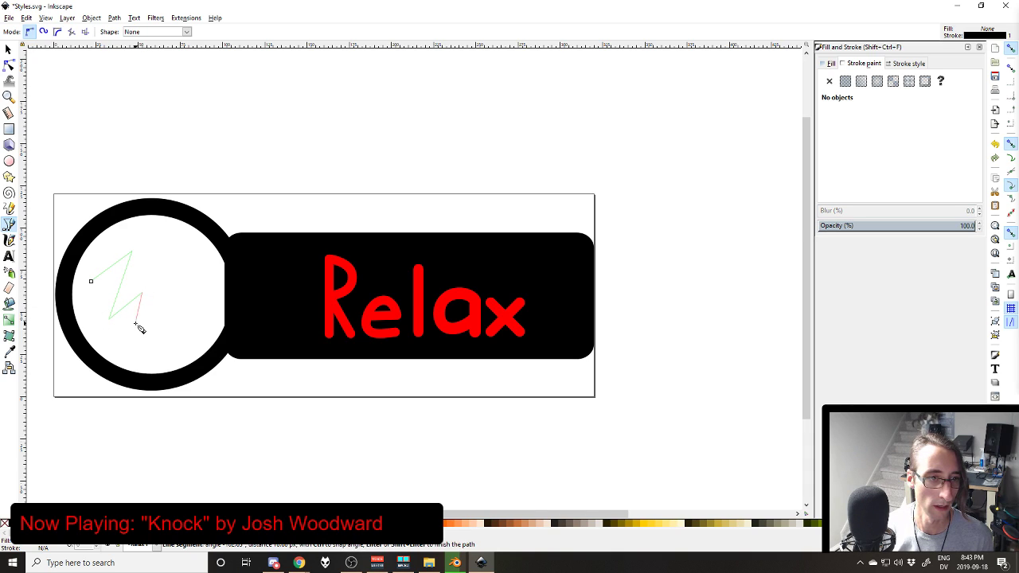
{"action": "left_click", "coordinate": [136, 322]}
{"action": "left_click", "coordinate": [179, 293]}
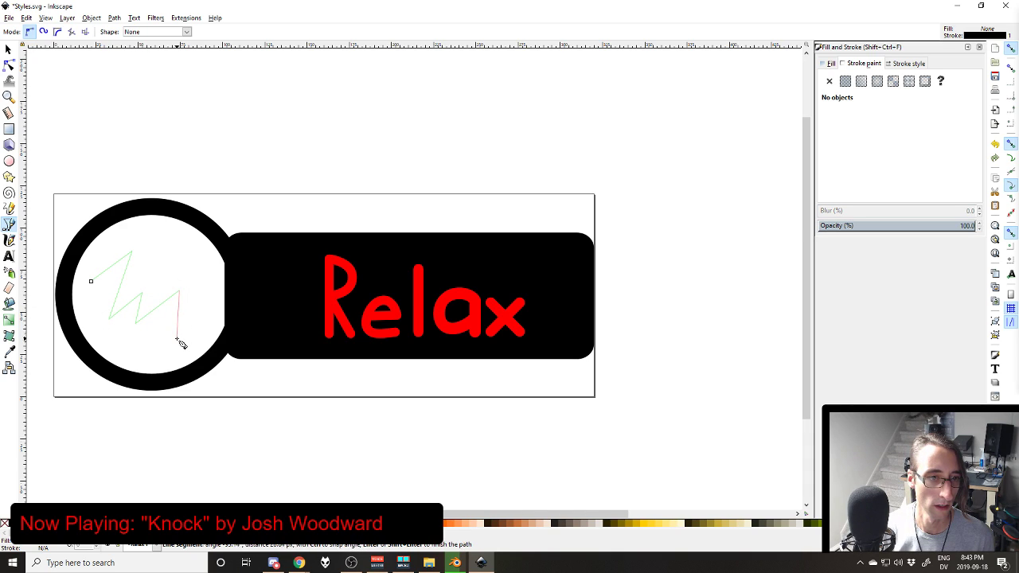
{"action": "left_click", "coordinate": [179, 343]}
{"action": "left_click", "coordinate": [211, 323]}
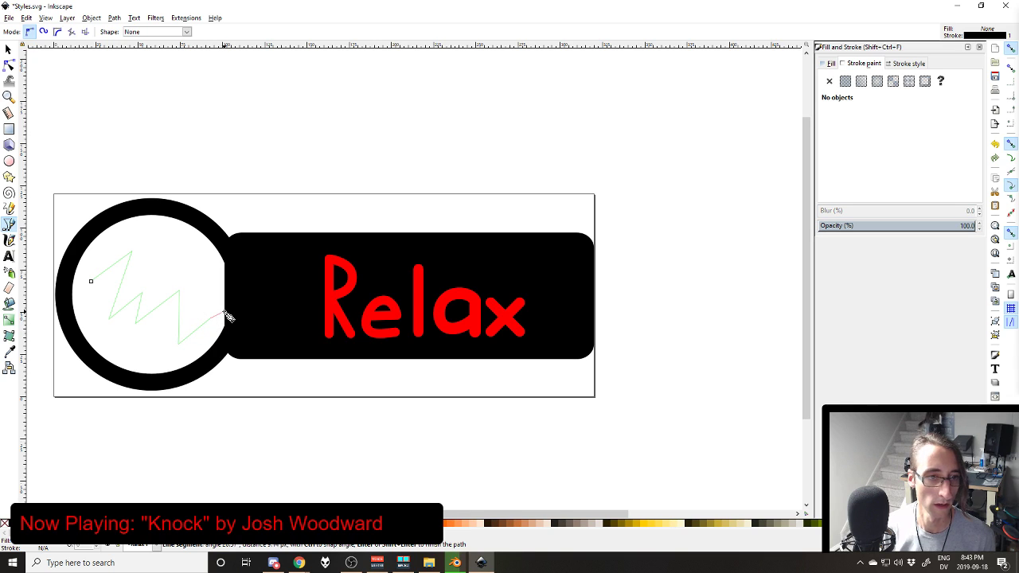
{"action": "key", "text": "Return"}
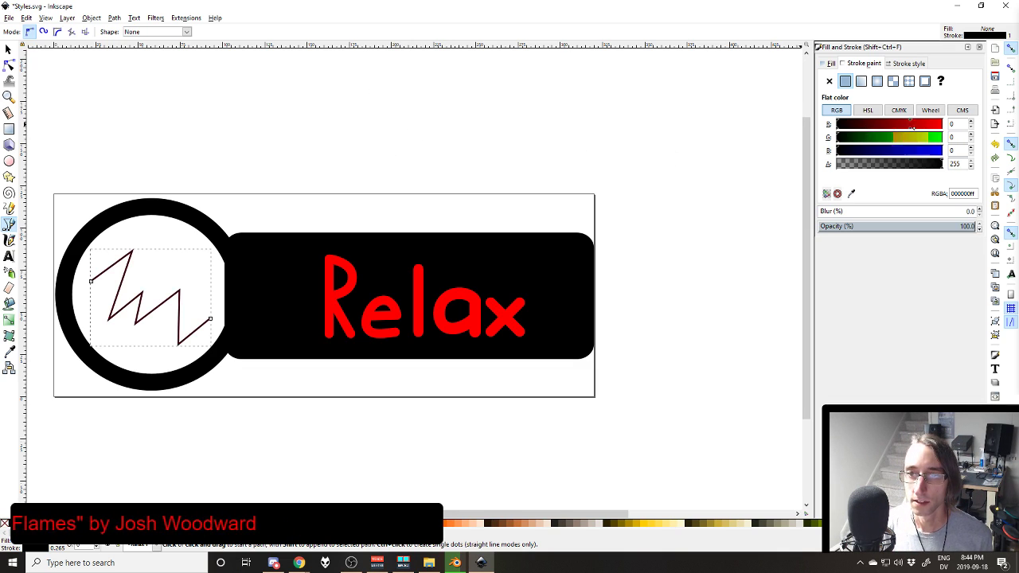
Step: Set the zigzag's stroke to flat yellow with red 255, green 210 and blue 0
{"action": "left_click", "coordinate": [928, 125]}
{"action": "left_click_drag", "start_coordinate": [921, 128], "coordinate": [942, 128]}
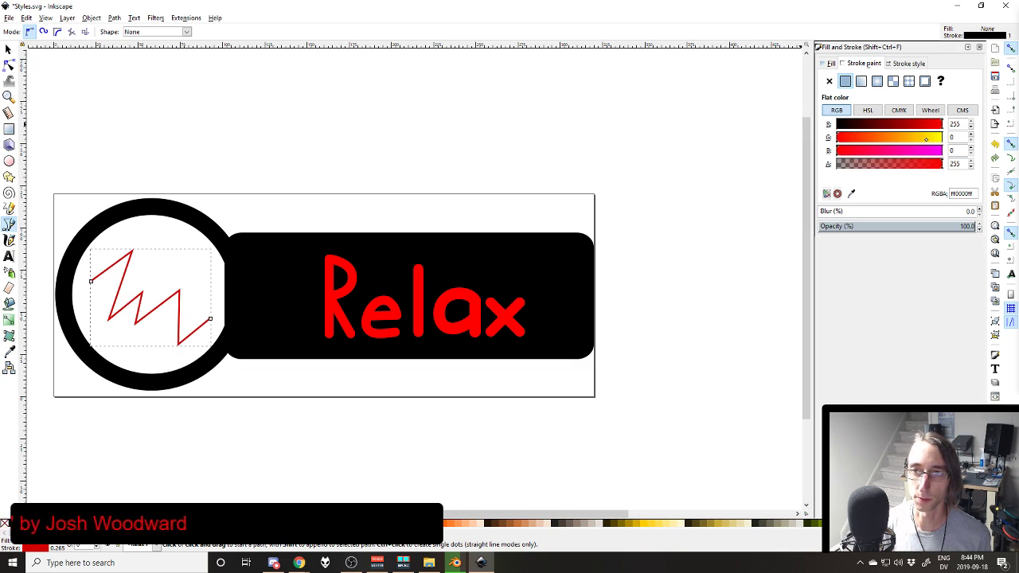
{"action": "left_click", "coordinate": [926, 139]}
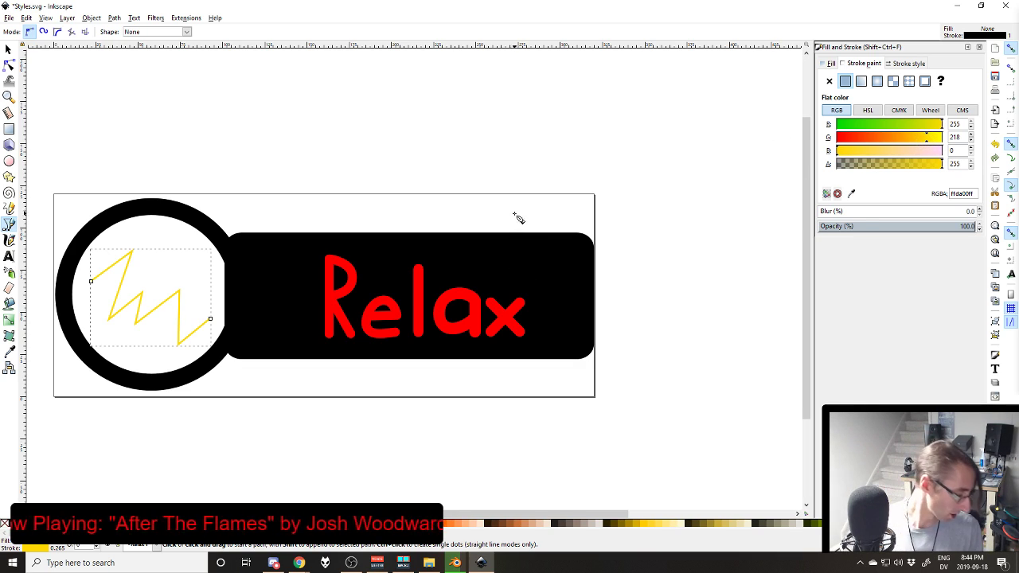
{"action": "left_click", "coordinate": [922, 137]}
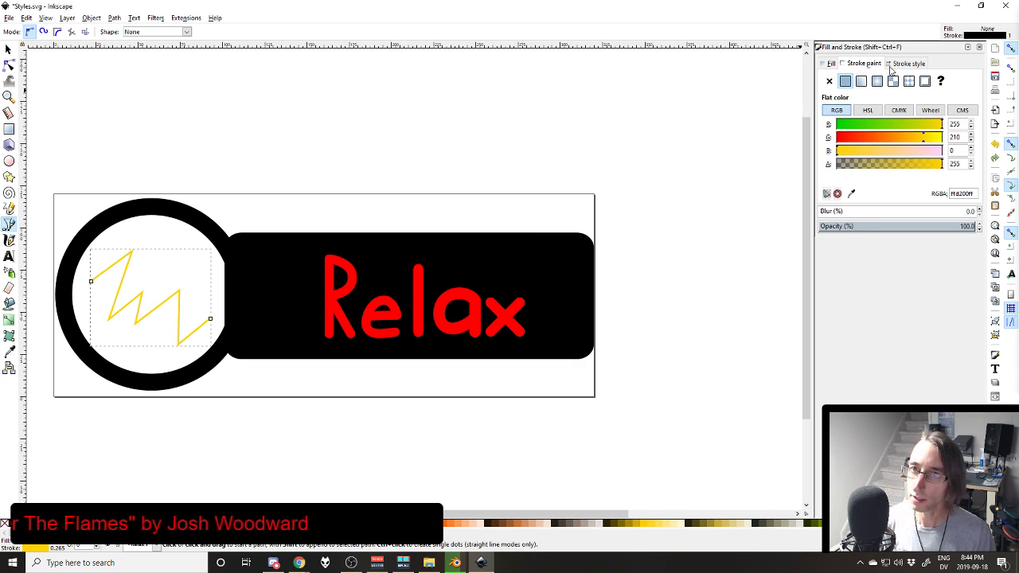
Step: Set the zigzag's stroke width to 5 px with round caps and deselect it
{"action": "left_click", "coordinate": [904, 63]}
{"action": "left_click", "coordinate": [923, 79]}
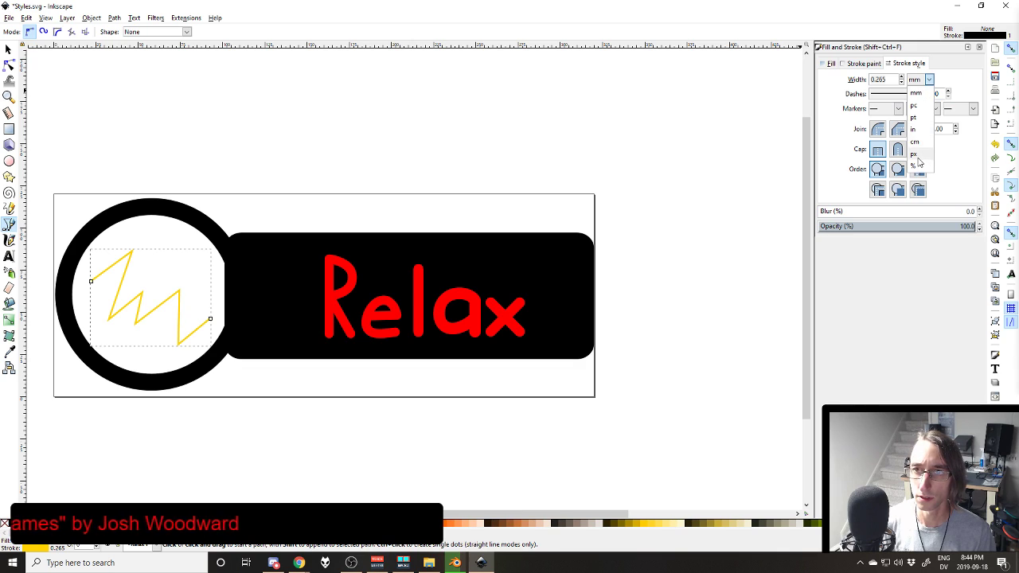
{"action": "left_click", "coordinate": [921, 165]}
{"action": "type", "text": "5"}
{"action": "key", "text": "Return"}
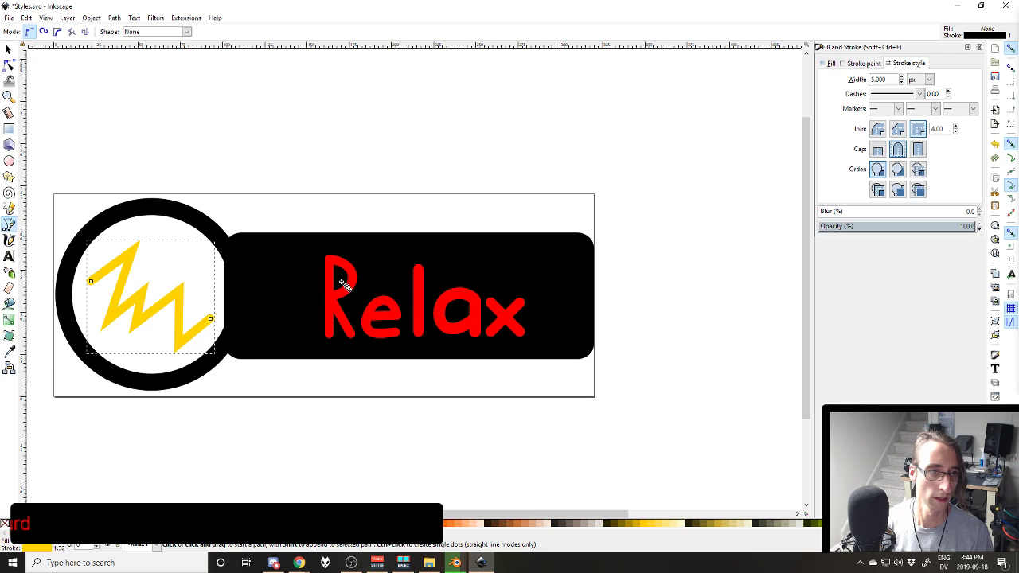
{"action": "key", "text": "Escape"}
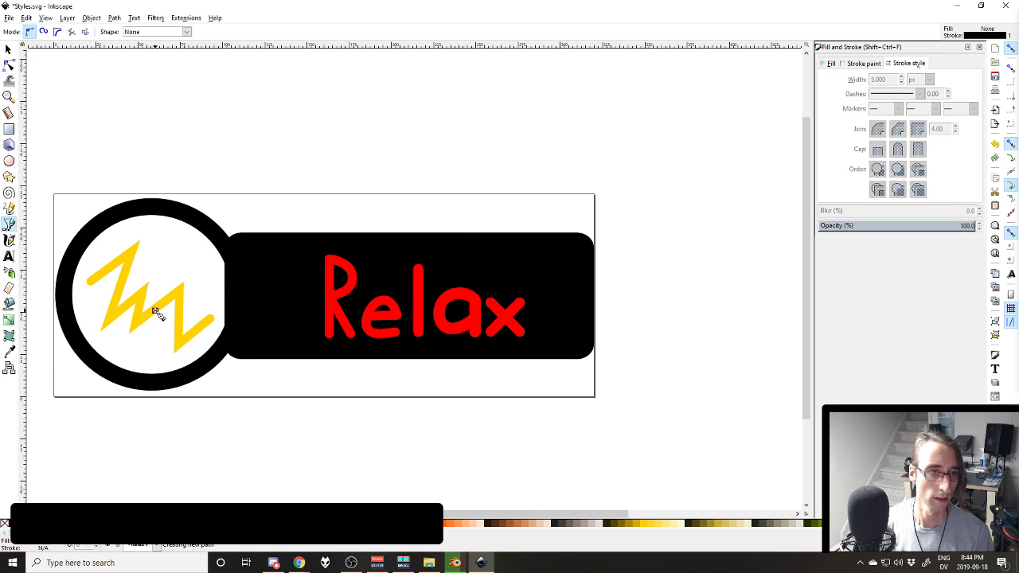
Step: Select the yellow zigzag, show its path nodes and delete the whole path from the circle
{"action": "left_click", "coordinate": [9, 64]}
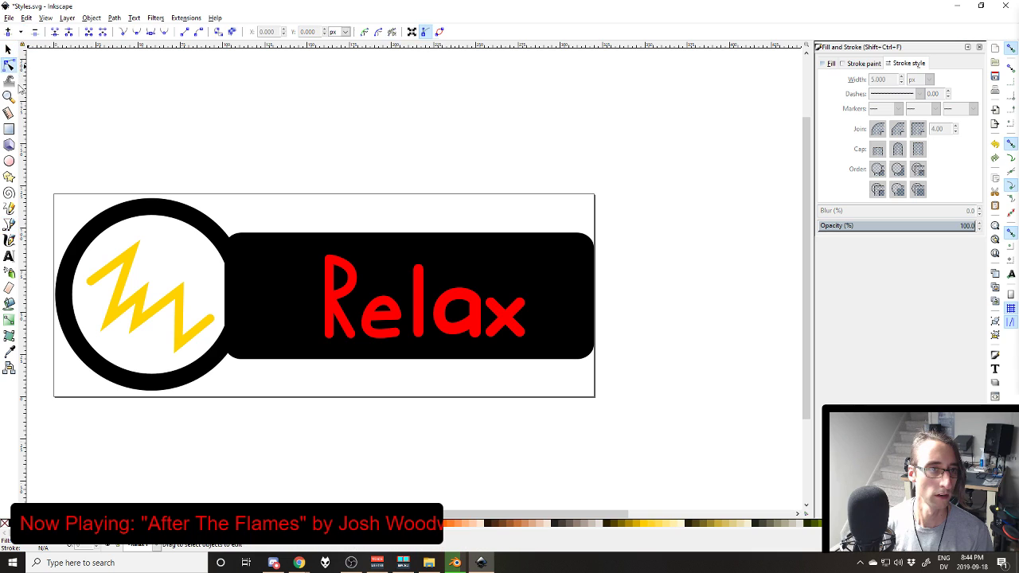
{"action": "left_click", "coordinate": [143, 300]}
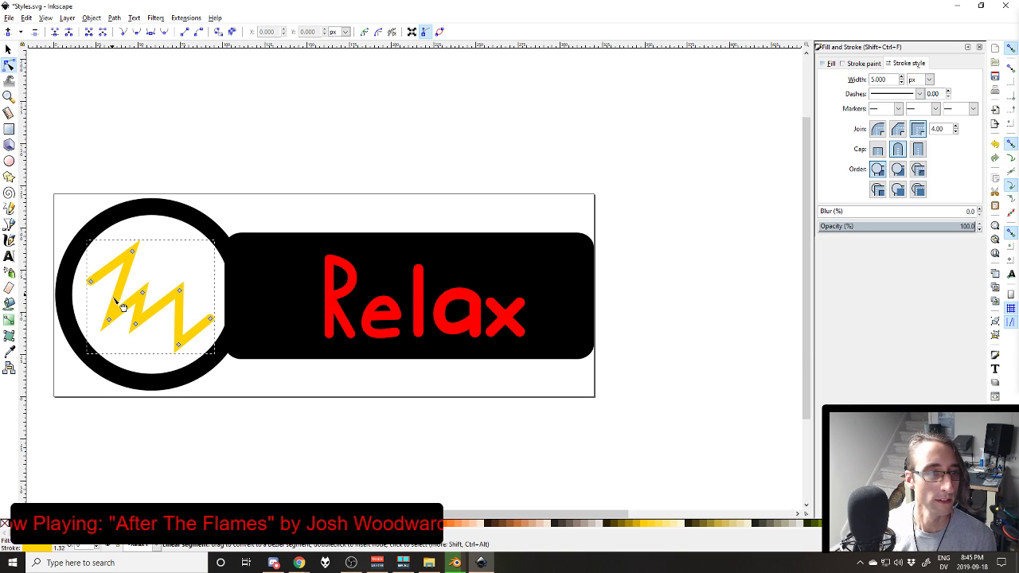
{"action": "left_click", "coordinate": [136, 319]}
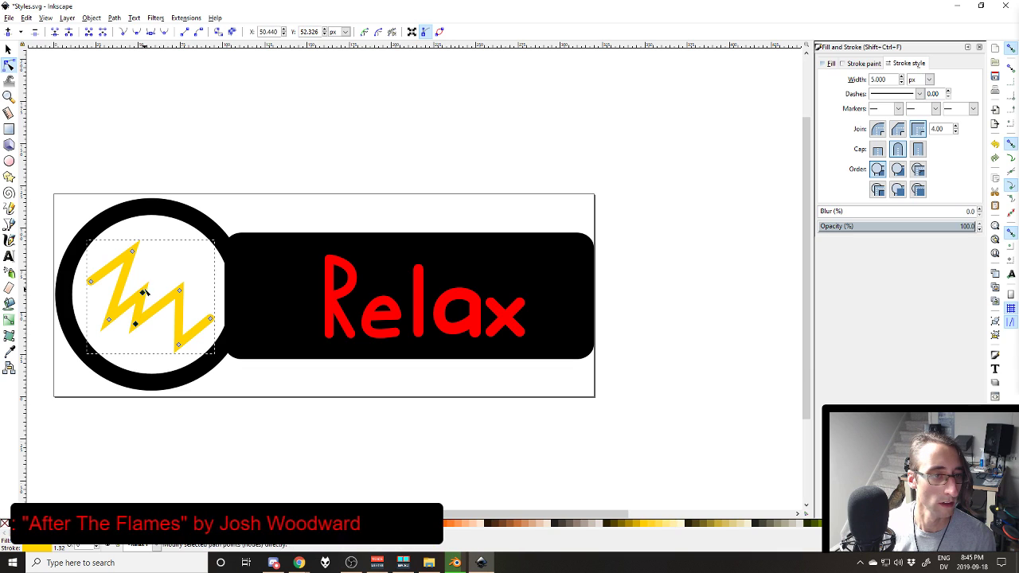
{"action": "left_click", "coordinate": [8, 49]}
{"action": "key", "text": "Delete"}
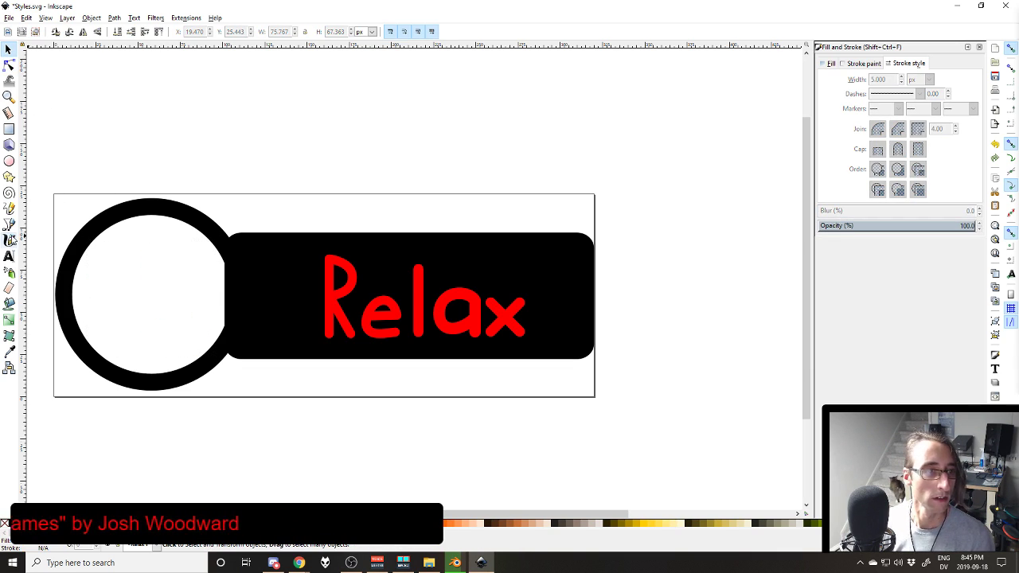
Step: Draw a three-segment Z-shaped zigzag in the upper part of the circle with the Bezier tool
{"action": "left_click", "coordinate": [10, 224]}
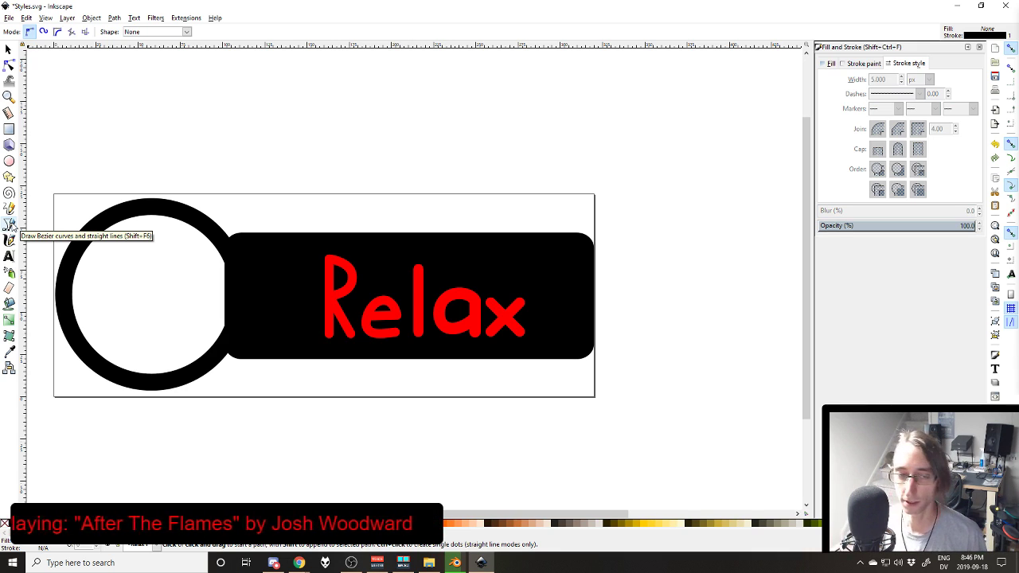
{"action": "left_click", "coordinate": [94, 272]}
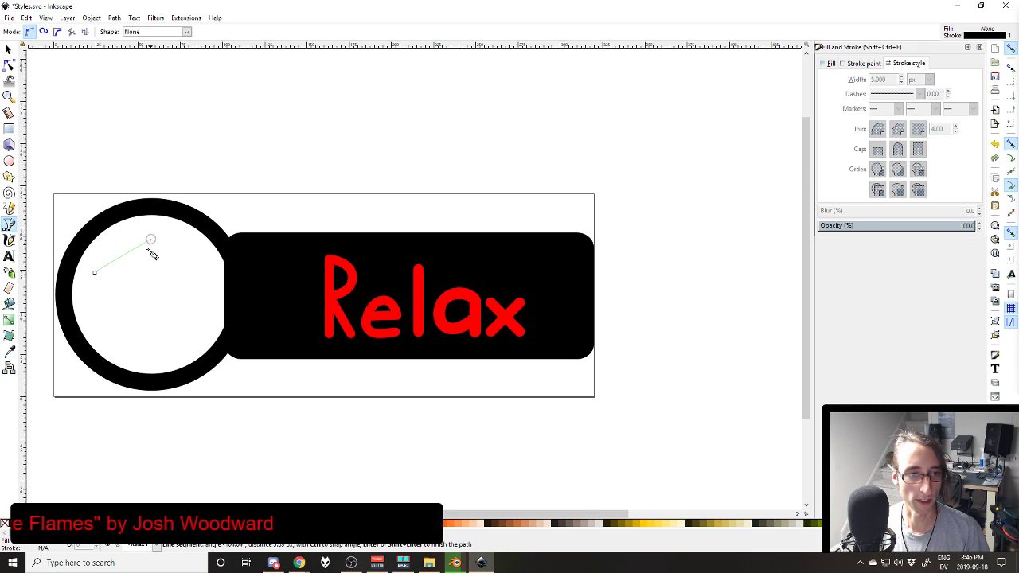
{"action": "left_click", "coordinate": [150, 240]}
{"action": "left_click", "coordinate": [123, 306]}
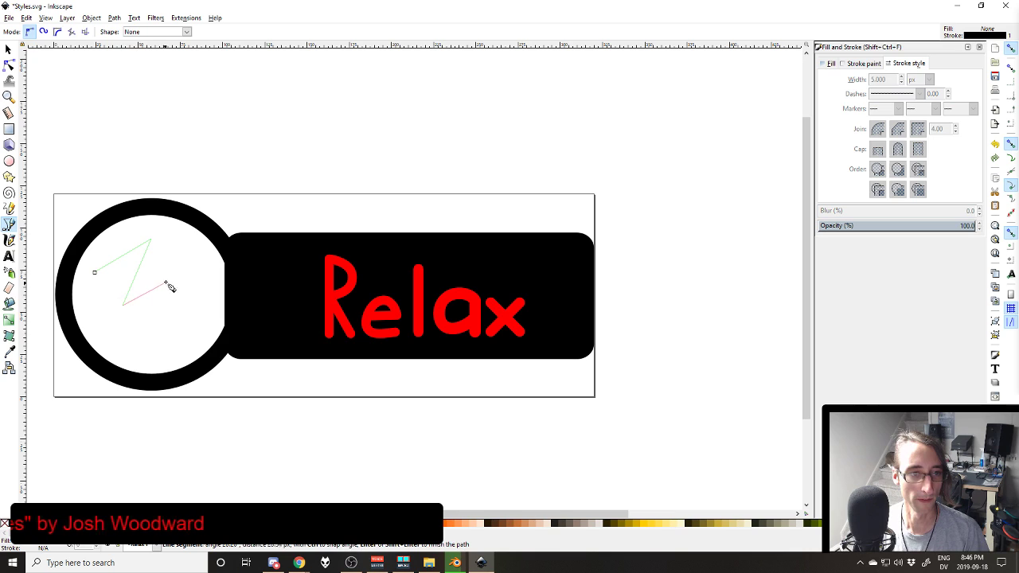
{"action": "left_click", "coordinate": [178, 273]}
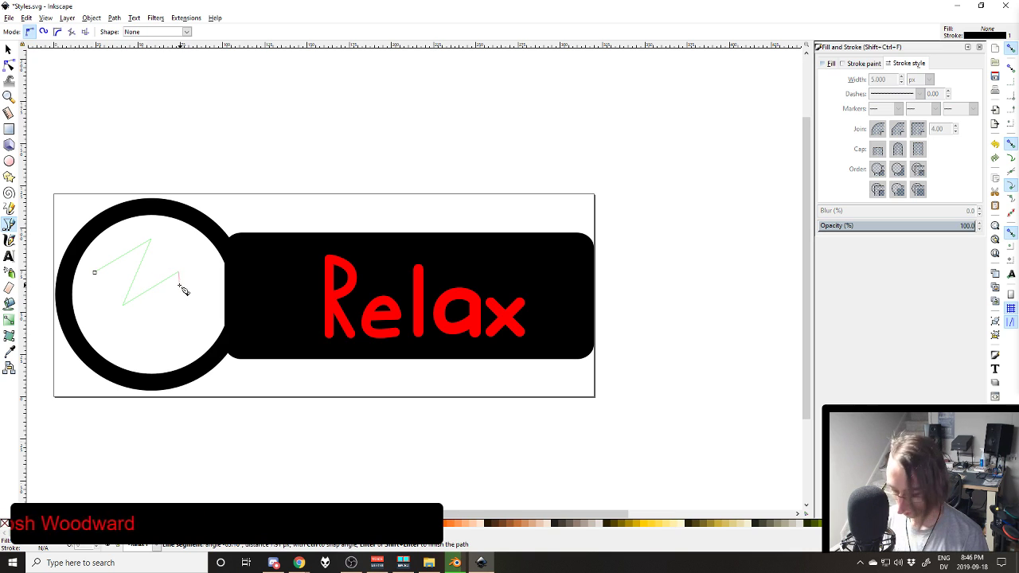
{"action": "key", "text": "Return"}
Step: Draw a second, slightly smaller three-segment zigzag below the first one in the lower part of the circle
{"action": "left_click", "coordinate": [131, 328]}
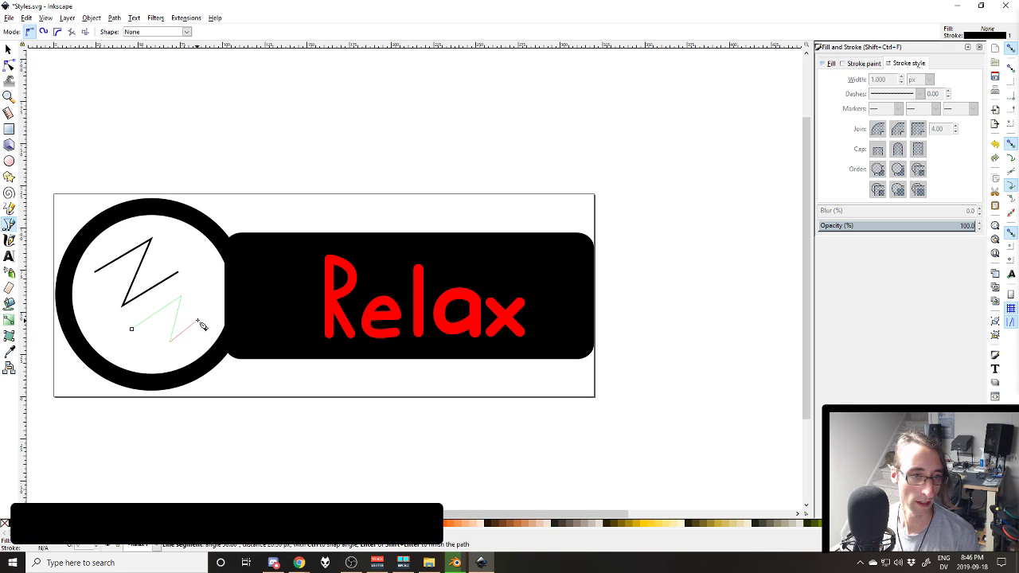
{"action": "key", "text": "Escape"}
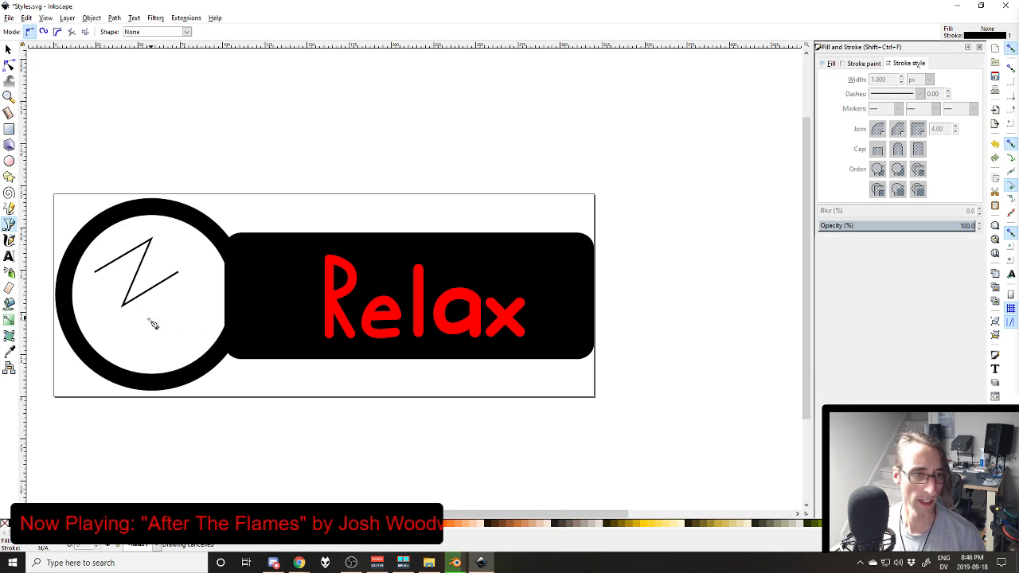
{"action": "left_click", "coordinate": [159, 365]}
{"action": "left_click", "coordinate": [201, 342]}
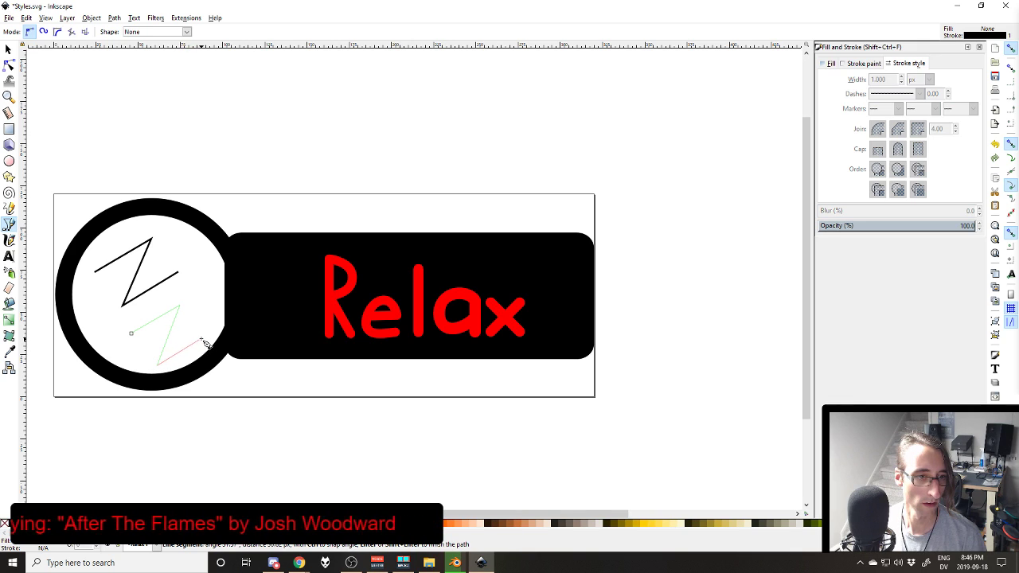
{"action": "key", "text": "Return"}
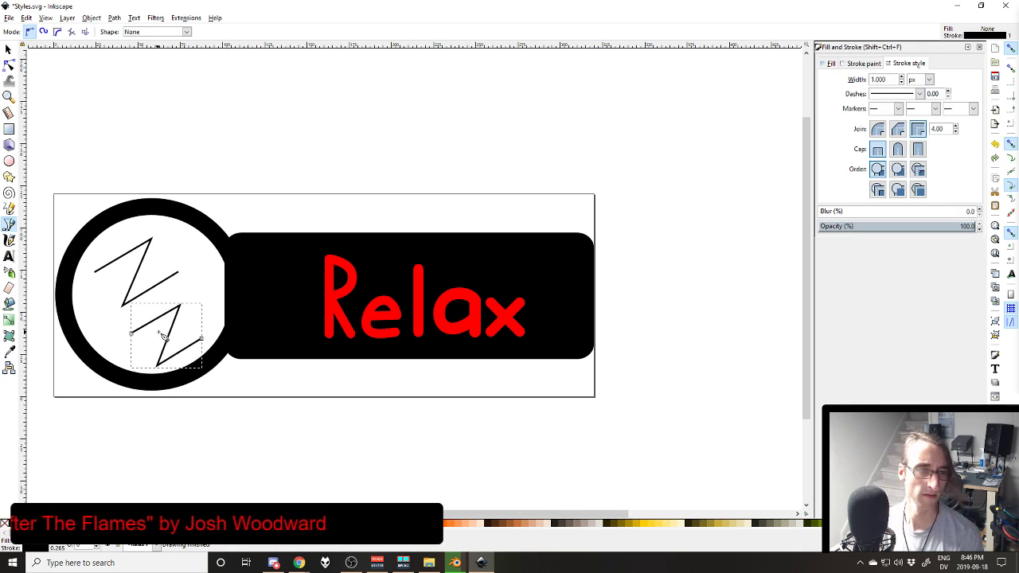
Step: Draw a third three-segment zigzag from the circle's inner right side onto the black backing
{"action": "left_click", "coordinate": [185, 286]}
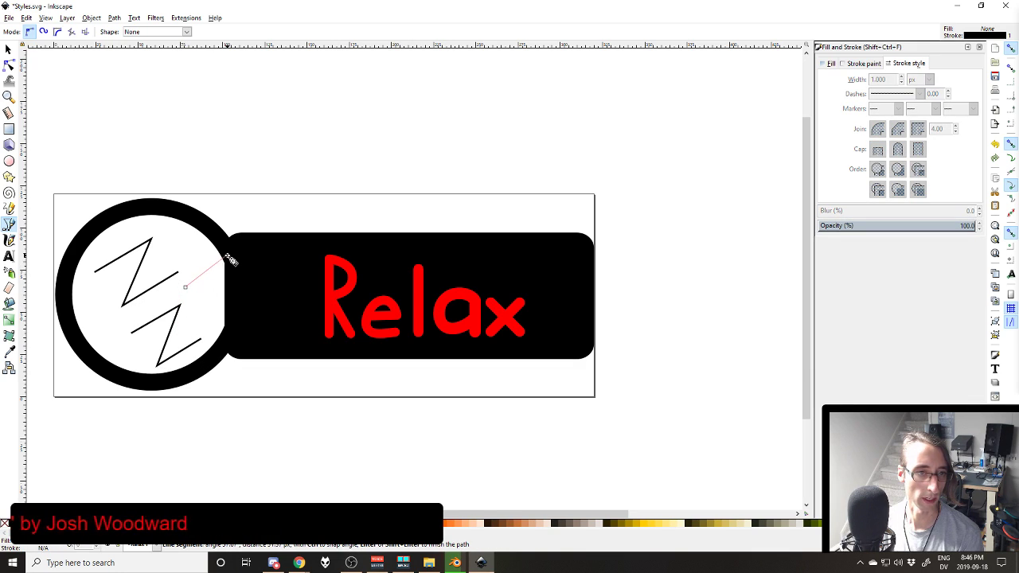
{"action": "left_click", "coordinate": [226, 257]}
{"action": "left_click", "coordinate": [213, 307]}
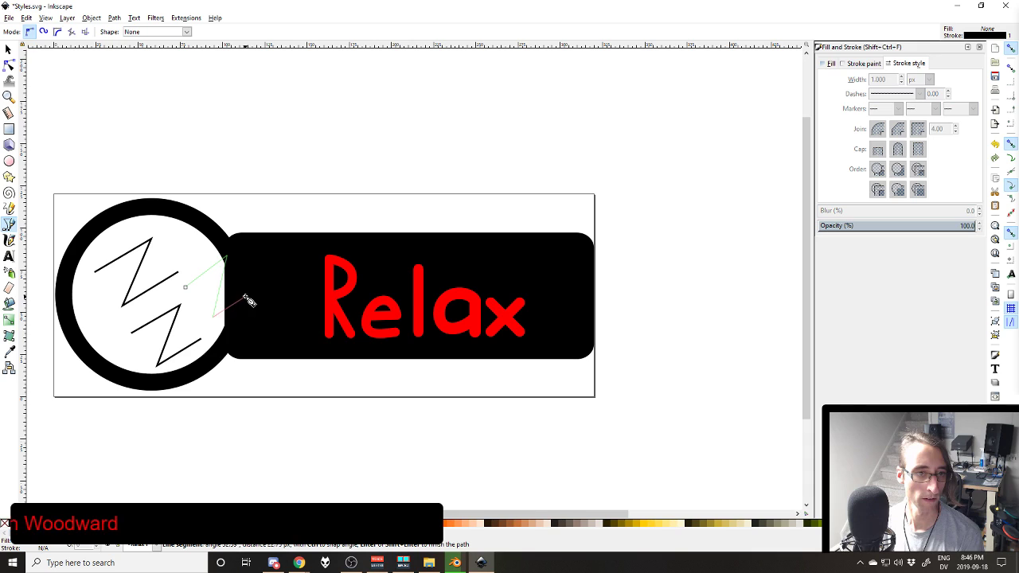
{"action": "double_click", "coordinate": [251, 288]}
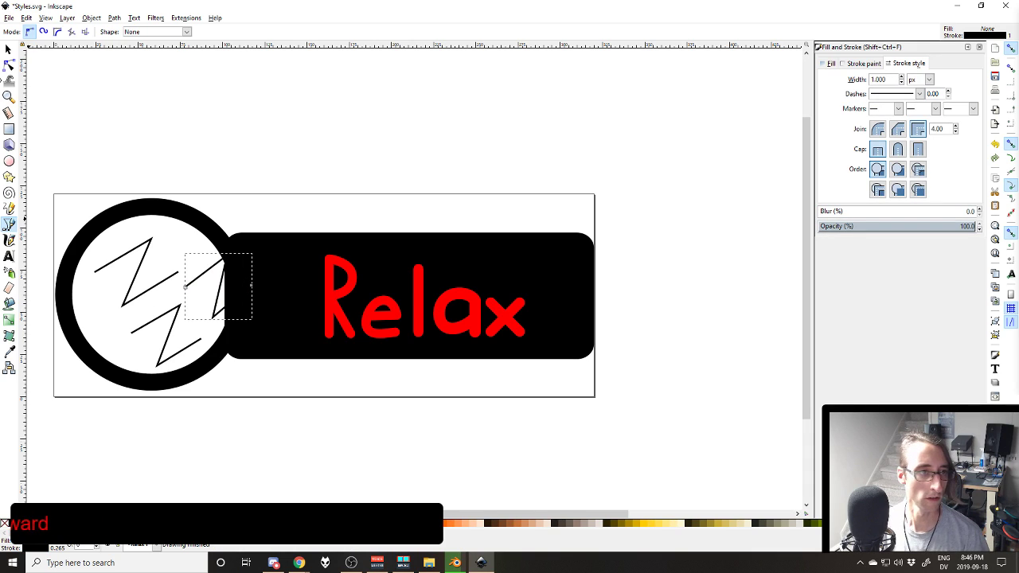
Step: Select all three zigzags together and set their stroke width to 5 px
{"action": "left_click", "coordinate": [8, 49]}
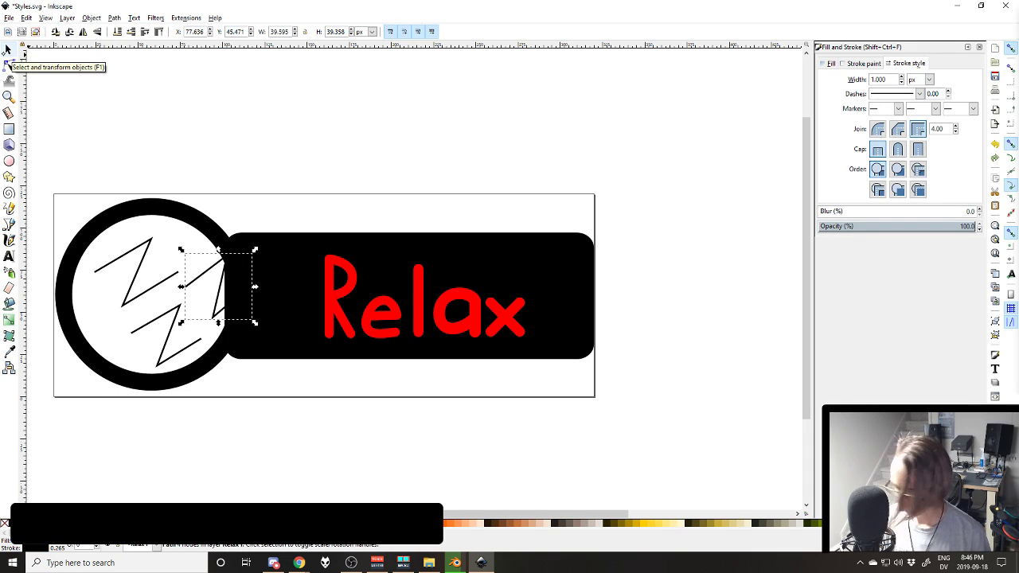
{"action": "left_click", "coordinate": [143, 260], "text": "shift"}
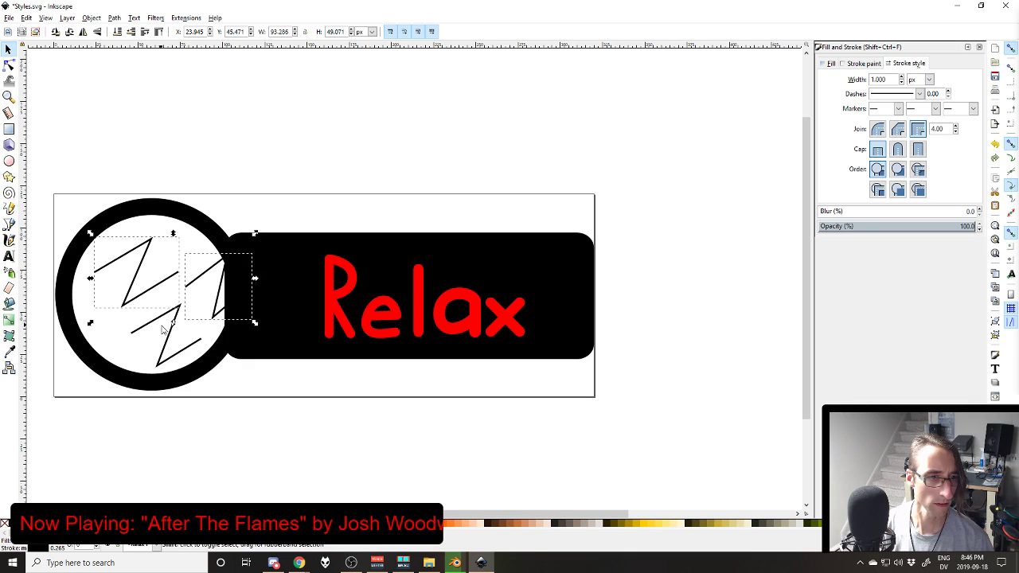
{"action": "left_click_drag", "start_coordinate": [886, 80], "coordinate": [829, 80]}
{"action": "type", "text": "5"}
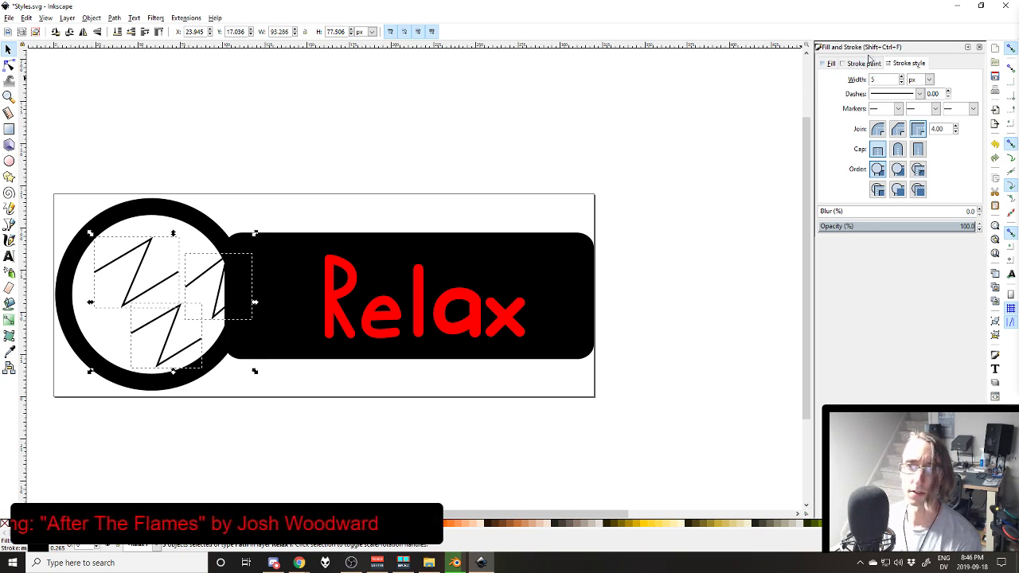
Step: Colour the three zigzags' strokes flat yellow, with red 255 and green about 208, and give them round caps
{"action": "left_click", "coordinate": [865, 63]}
{"action": "left_click_drag", "start_coordinate": [925, 124], "coordinate": [944, 125]}
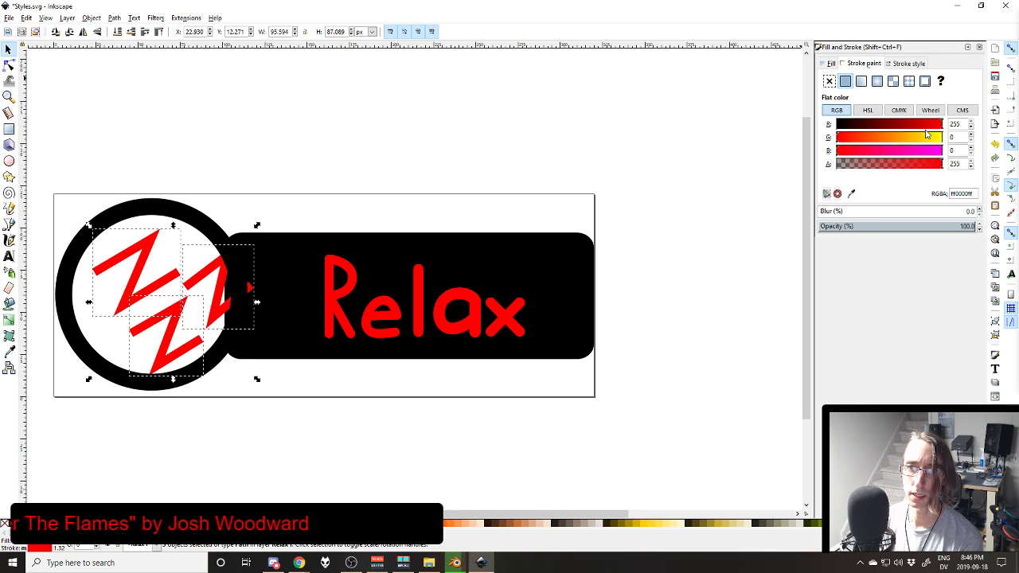
{"action": "left_click", "coordinate": [927, 138]}
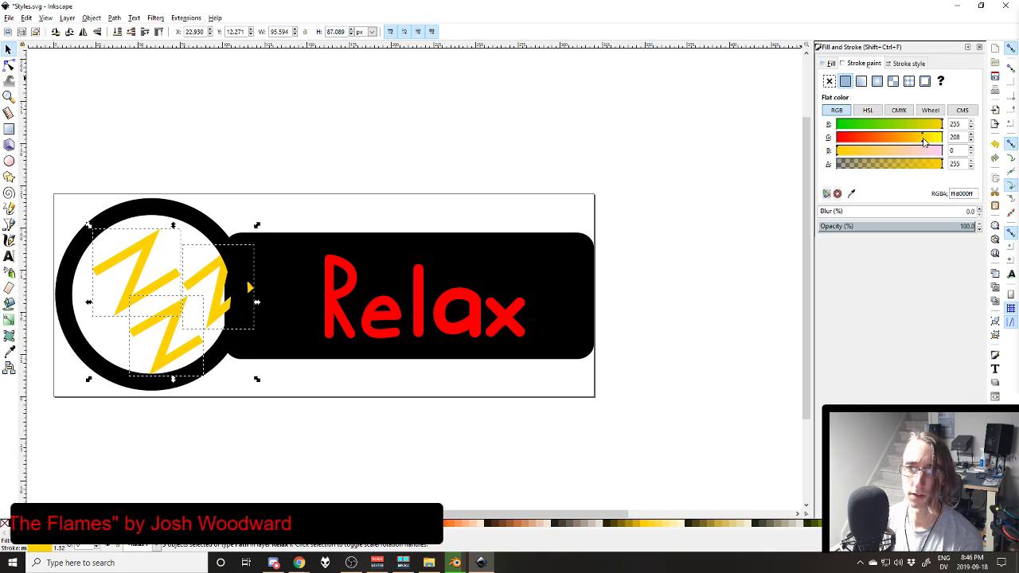
{"action": "left_click", "coordinate": [908, 63]}
{"action": "left_click", "coordinate": [897, 149]}
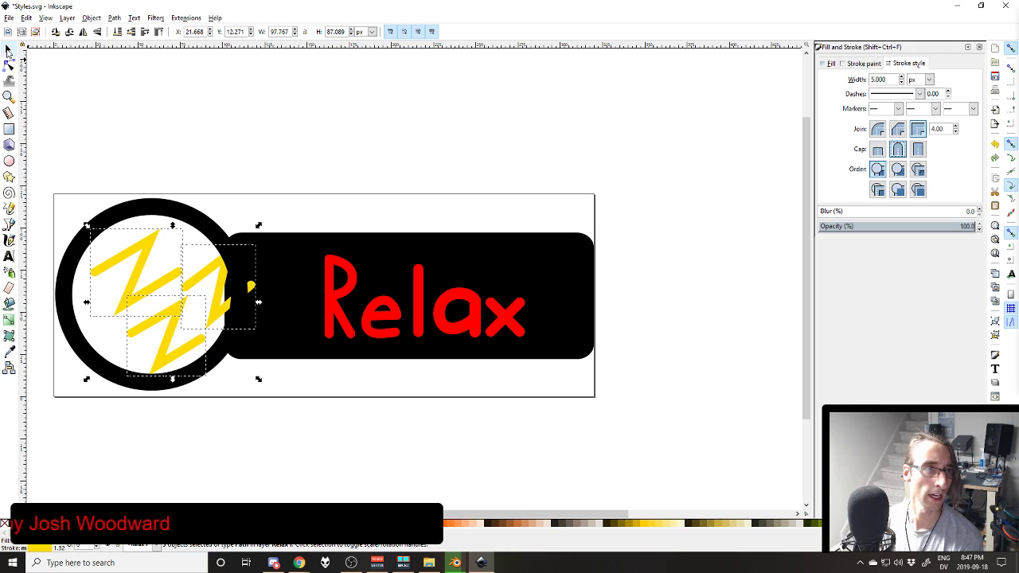
Step: Move the three yellow zigzags off the black backing into the white circle and spread them apart from each other
{"action": "mouse_move", "coordinate": [207, 253]}
{"action": "left_mouse_down"}
{"action": "mouse_move", "coordinate": [163, 256]}
{"action": "mouse_move", "coordinate": [185, 247]}
{"action": "mouse_move", "coordinate": [181, 280]}
{"action": "mouse_move", "coordinate": [164, 288]}
{"action": "left_mouse_up"}
{"action": "left_click", "coordinate": [260, 223]}
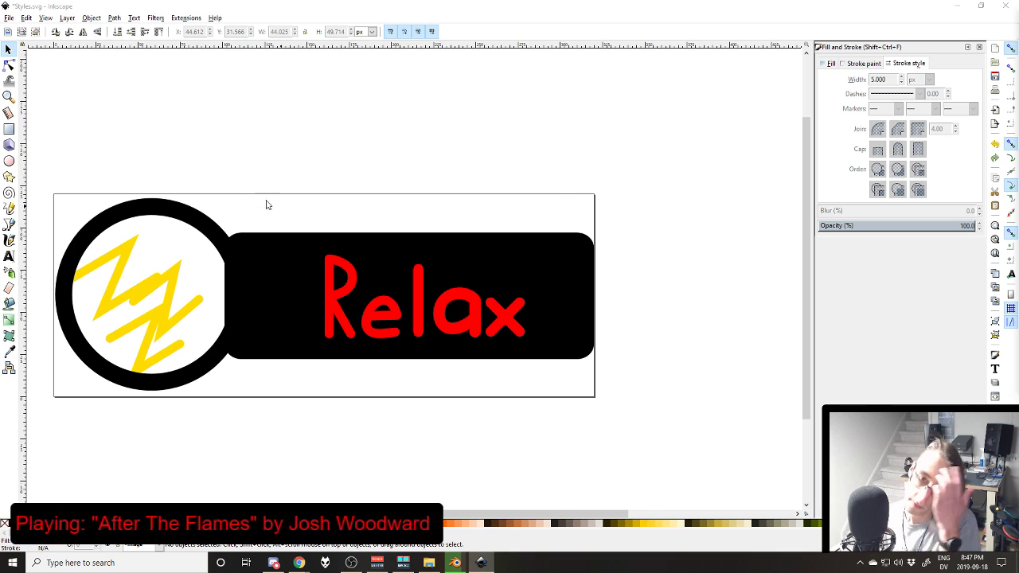
{"action": "left_click", "coordinate": [145, 249]}
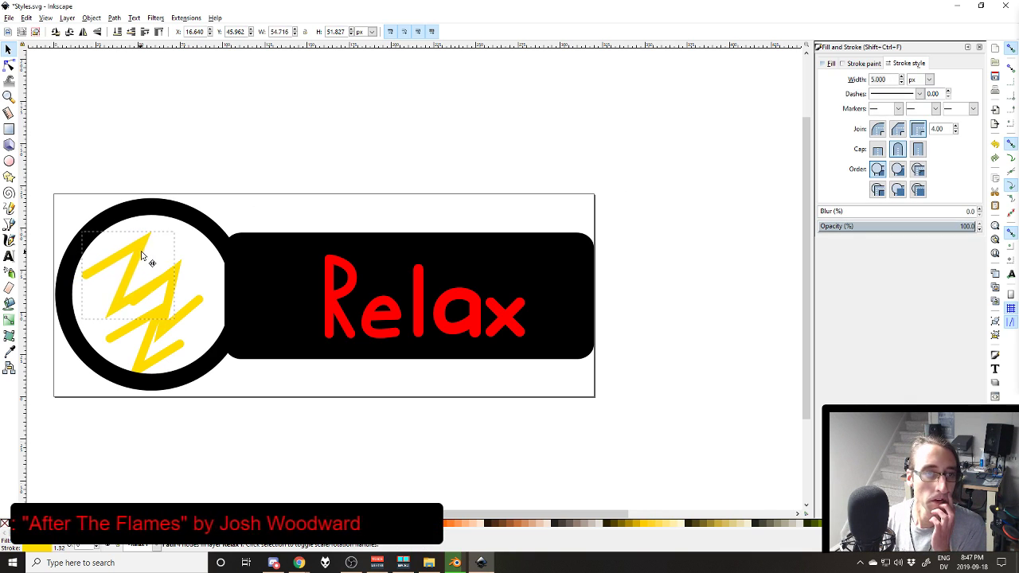
{"action": "left_click_drag", "start_coordinate": [146, 245], "coordinate": [142, 246]}
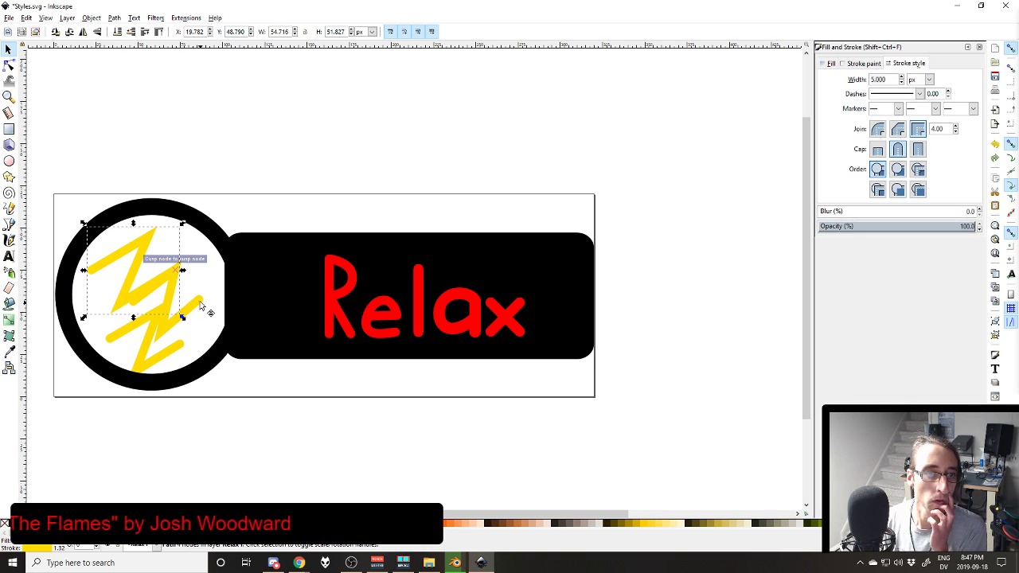
{"action": "mouse_move", "coordinate": [199, 299]}
{"action": "left_mouse_down"}
{"action": "mouse_move", "coordinate": [206, 287]}
{"action": "mouse_move", "coordinate": [194, 287]}
{"action": "left_mouse_up"}
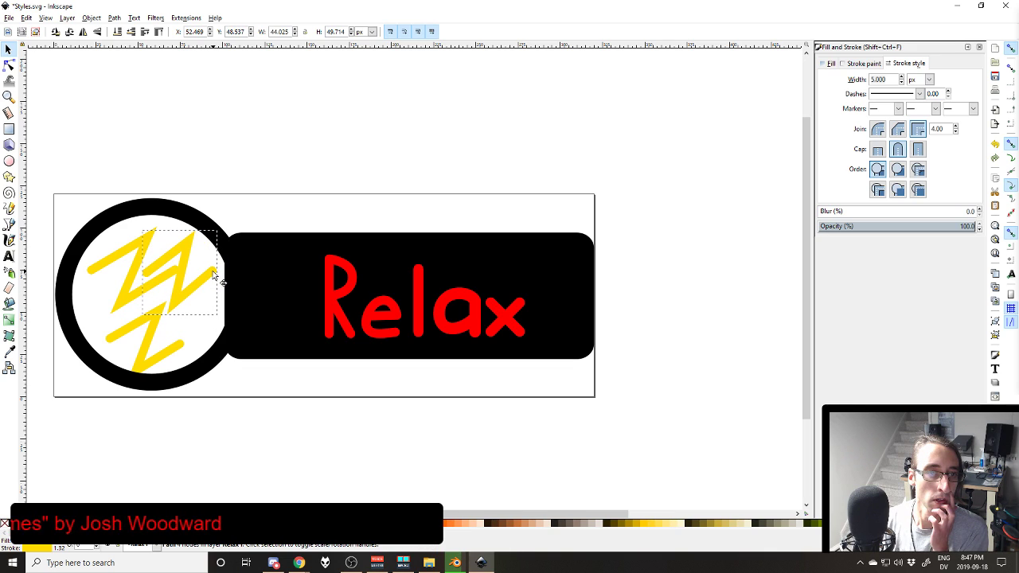
{"action": "left_click_drag", "start_coordinate": [149, 349], "coordinate": [147, 337]}
Step: Fine-tune the positions of the three zigzags so they sit as an evenly spaced cluster inside the circle
{"action": "mouse_move", "coordinate": [203, 294]}
{"action": "left_mouse_down"}
{"action": "mouse_move", "coordinate": [226, 297]}
{"action": "mouse_move", "coordinate": [212, 284]}
{"action": "left_mouse_up"}
{"action": "left_click_drag", "start_coordinate": [130, 249], "coordinate": [122, 255]}
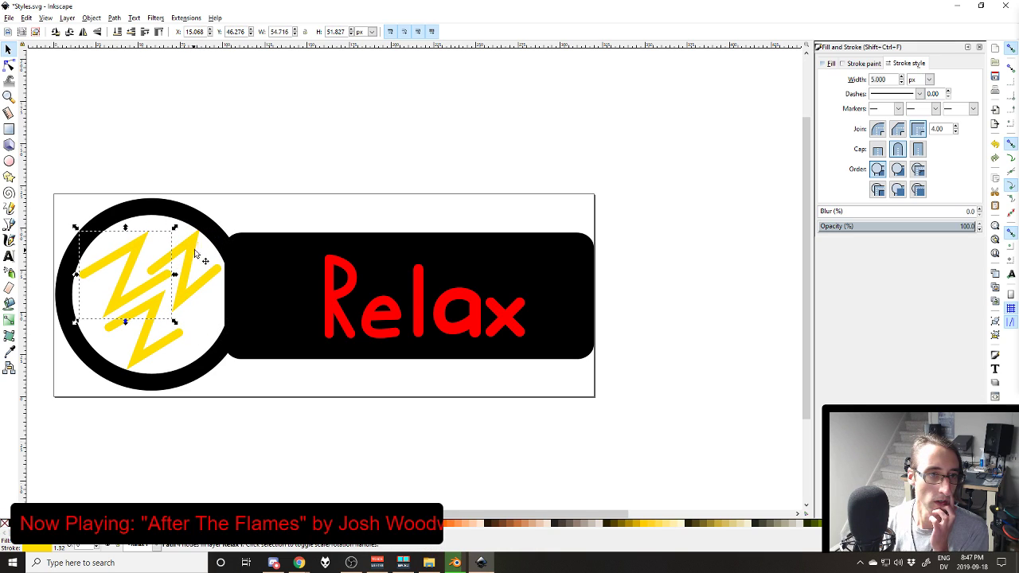
{"action": "left_click_drag", "start_coordinate": [191, 250], "coordinate": [187, 252]}
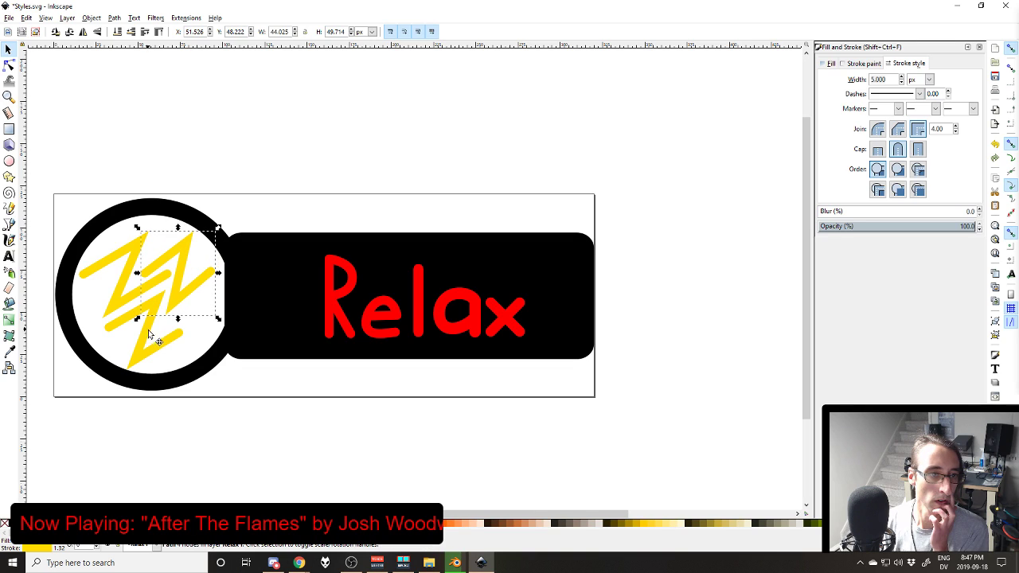
{"action": "left_click_drag", "start_coordinate": [149, 329], "coordinate": [135, 344]}
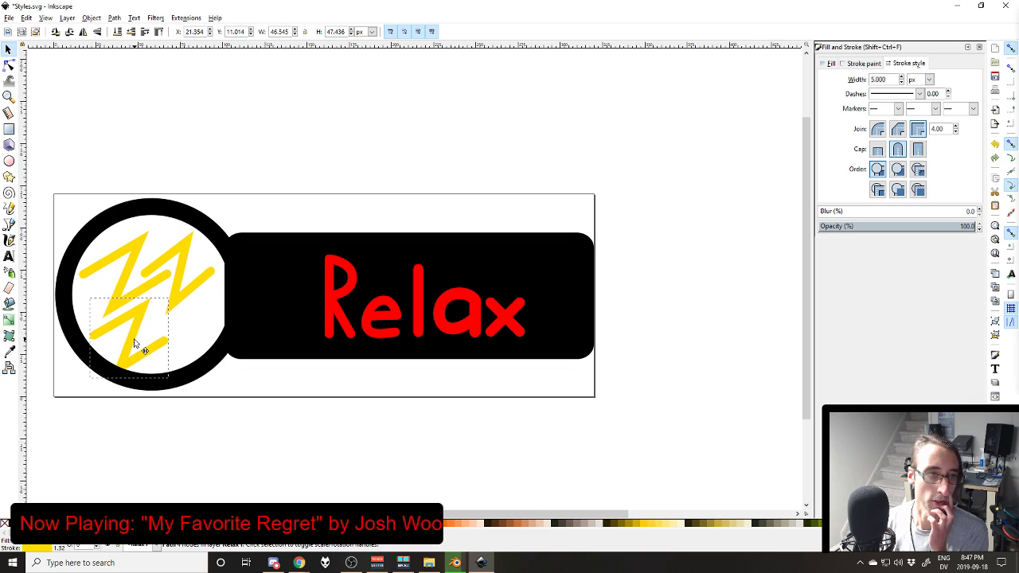
{"action": "left_click", "coordinate": [226, 211]}
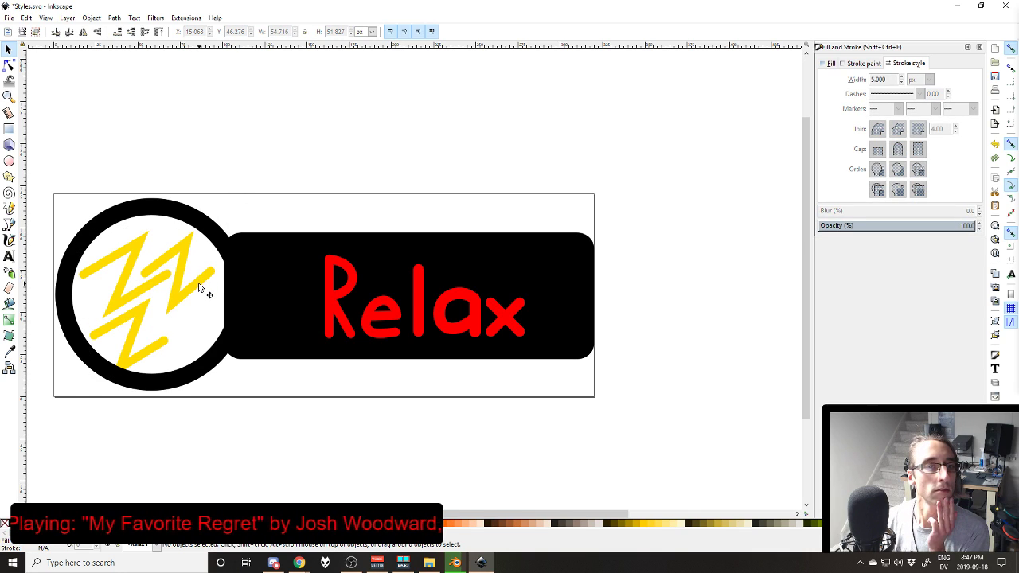
{"action": "mouse_move", "coordinate": [199, 285]}
{"action": "left_mouse_down"}
{"action": "mouse_move", "coordinate": [203, 311]}
{"action": "mouse_move", "coordinate": [201, 281]}
{"action": "mouse_move", "coordinate": [154, 357]}
{"action": "mouse_move", "coordinate": [180, 340]}
{"action": "mouse_move", "coordinate": [164, 350]}
{"action": "left_mouse_up"}
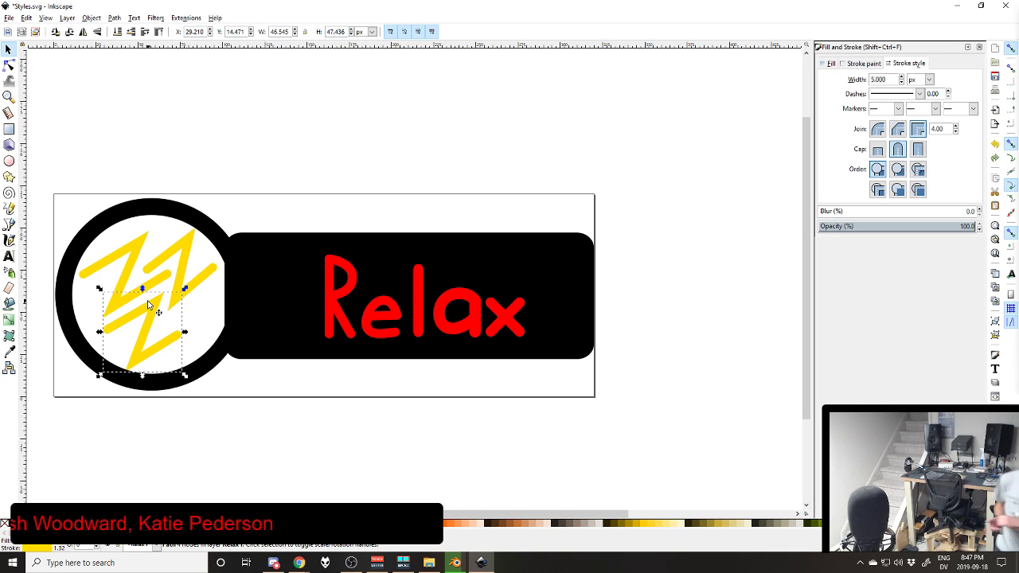
{"action": "left_click", "coordinate": [378, 128]}
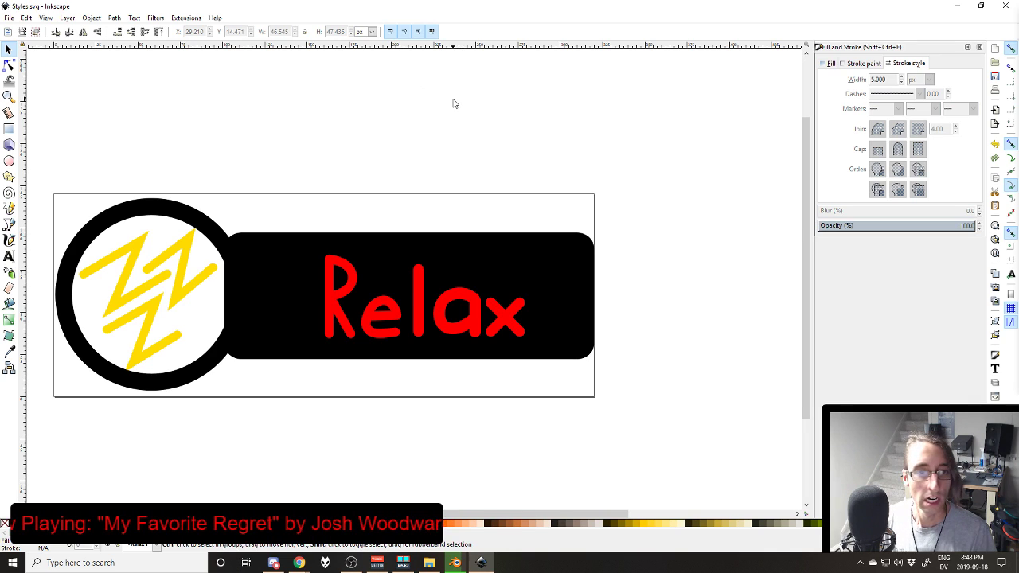
Step: Export the page area as Style Relax.png in the Stream Panels folder and save the document
{"action": "key", "text": "ctrl+shift+e"}
{"action": "left_click", "coordinate": [838, 74]}
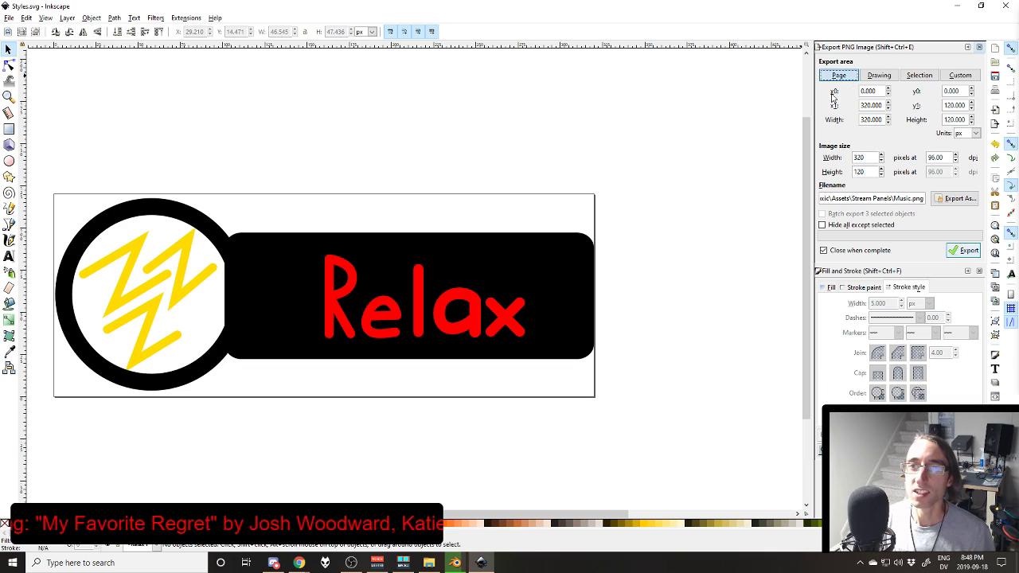
{"action": "double_click", "coordinate": [902, 198]}
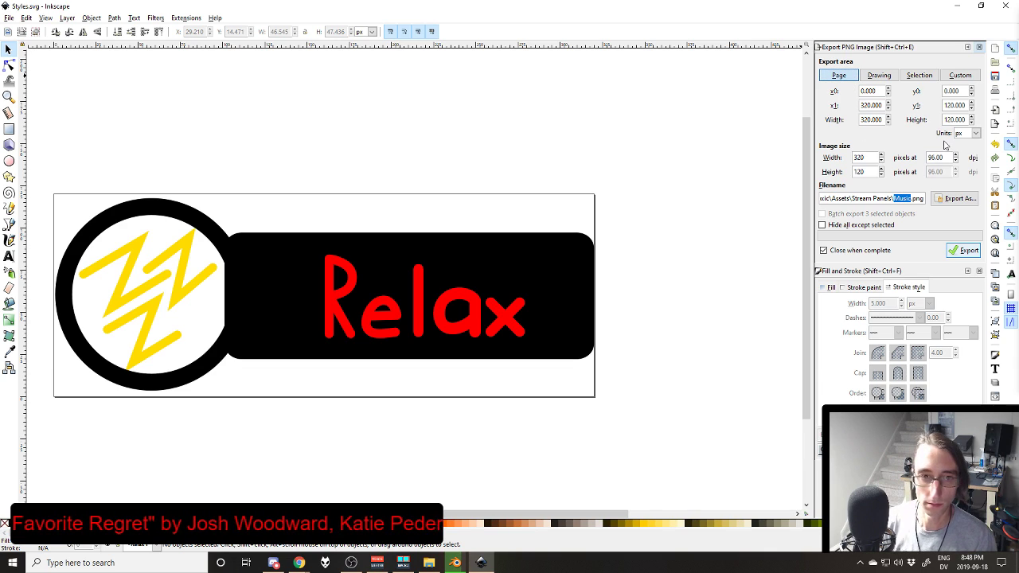
{"action": "type", "text": "Style"}
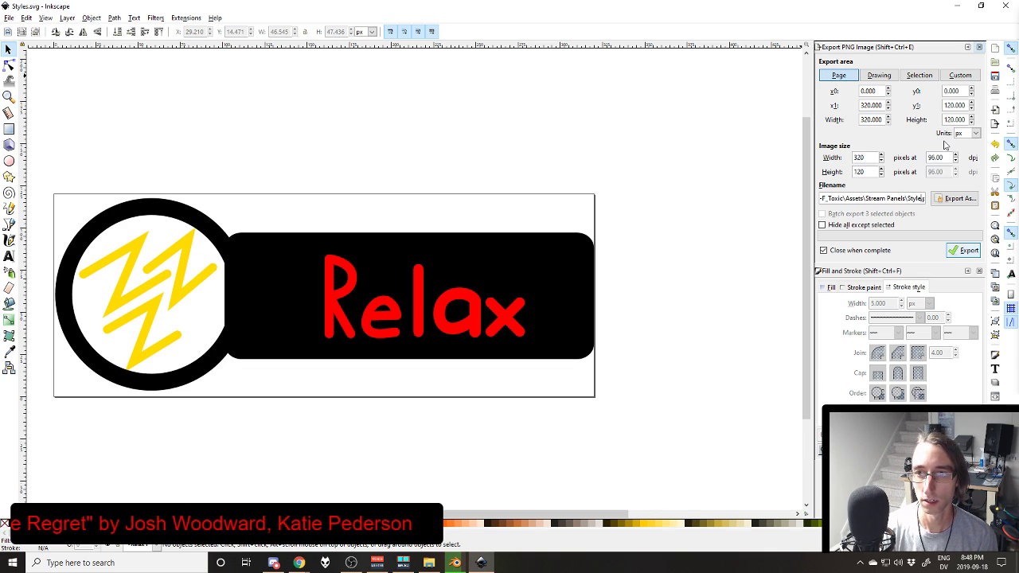
{"action": "type", "text": " Relax"}
{"action": "key", "text": "Return"}
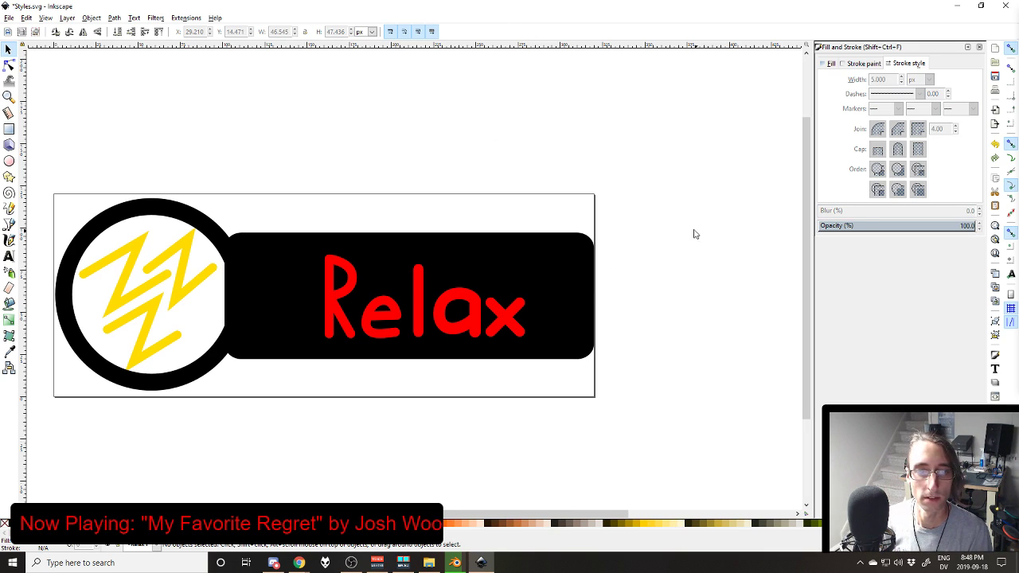
{"action": "key", "text": "ctrl+s"}
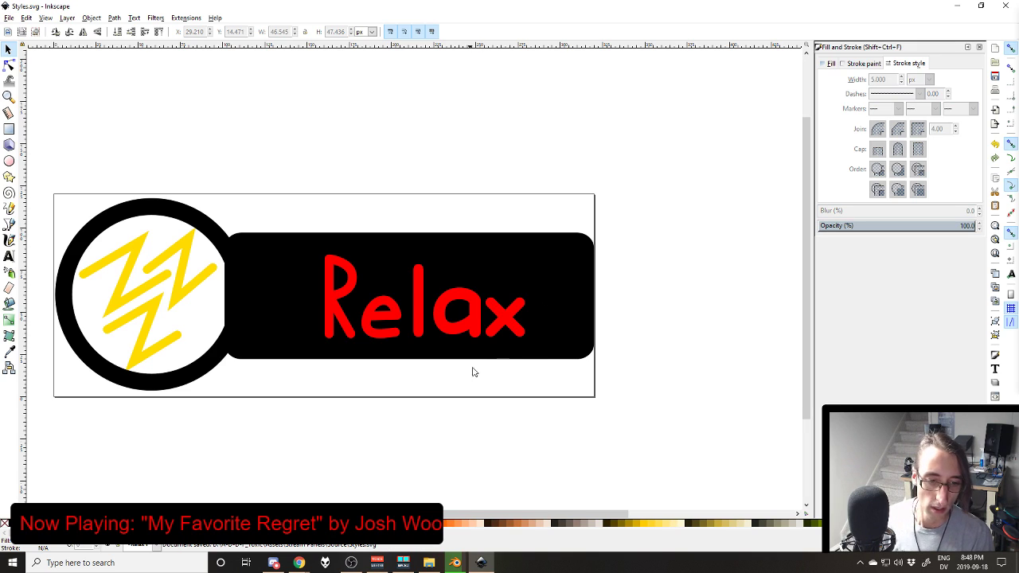
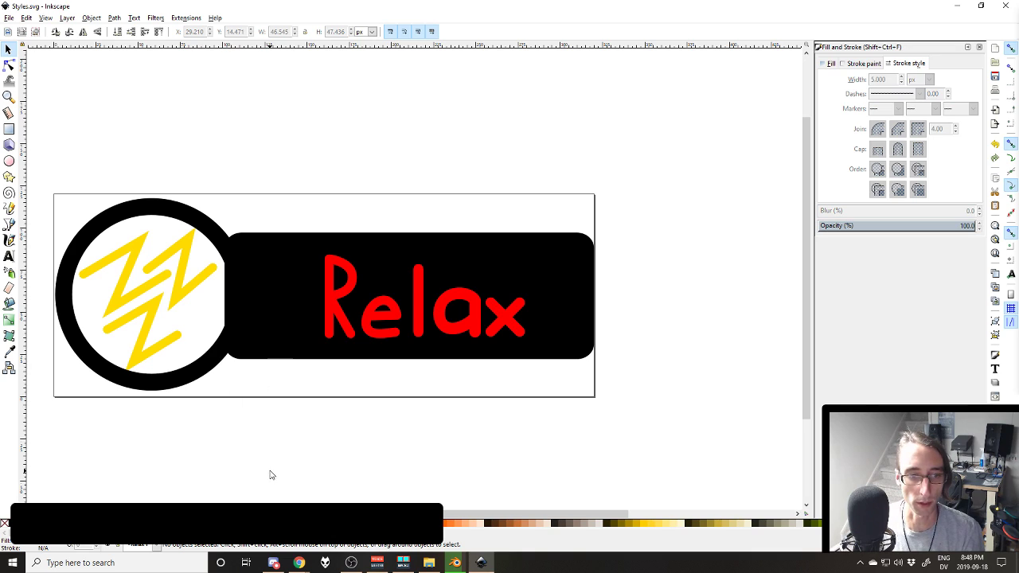
Step: Switch to the Twitch channel page in the browser, preview its panels in Dark Theme and restore the light theme
{"action": "mouse_move", "coordinate": [299, 563]}
{"action": "left_click", "coordinate": [338, 486]}
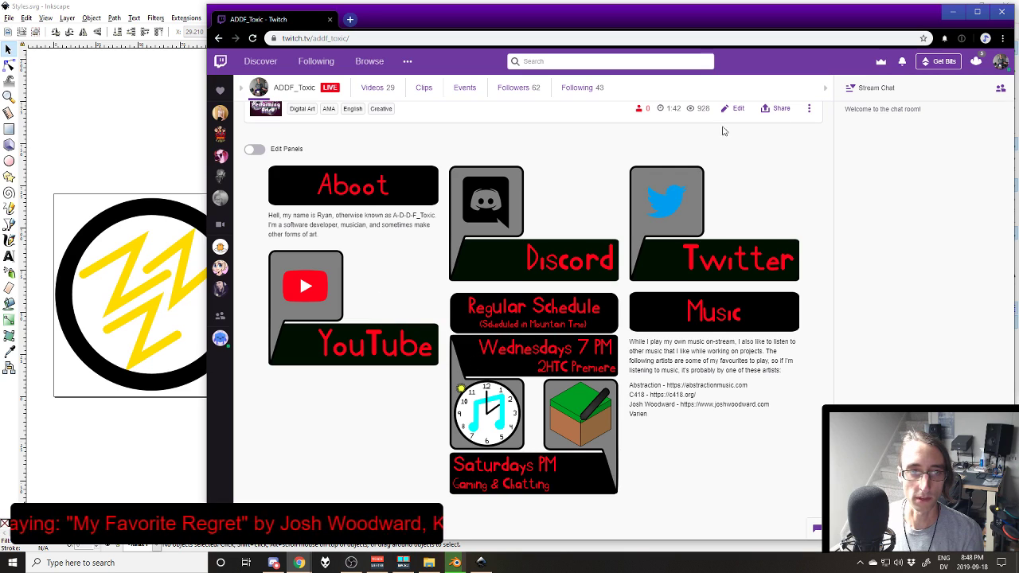
{"action": "left_click", "coordinate": [1002, 63]}
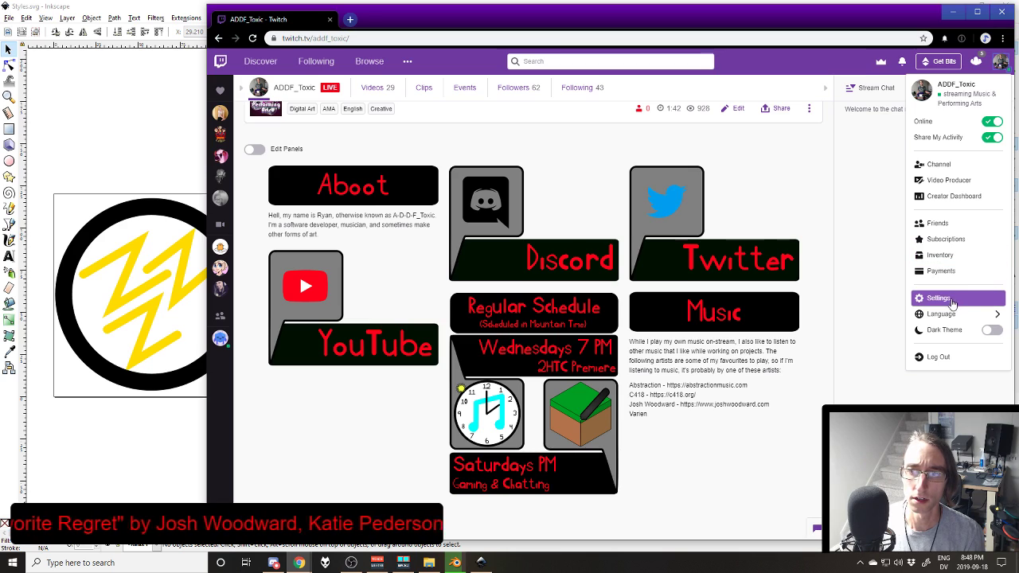
{"action": "left_click", "coordinate": [994, 330]}
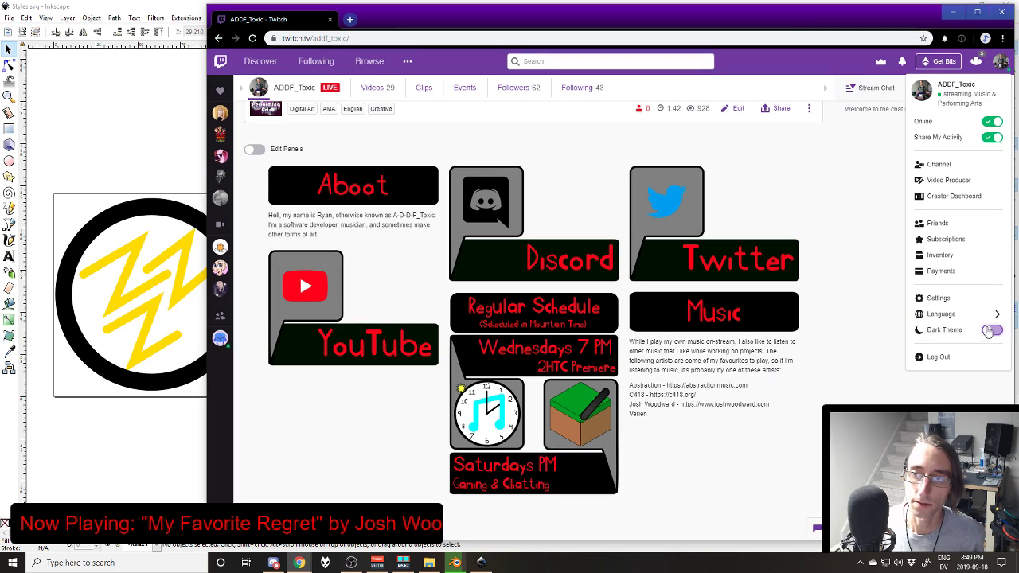
{"action": "left_click", "coordinate": [989, 332]}
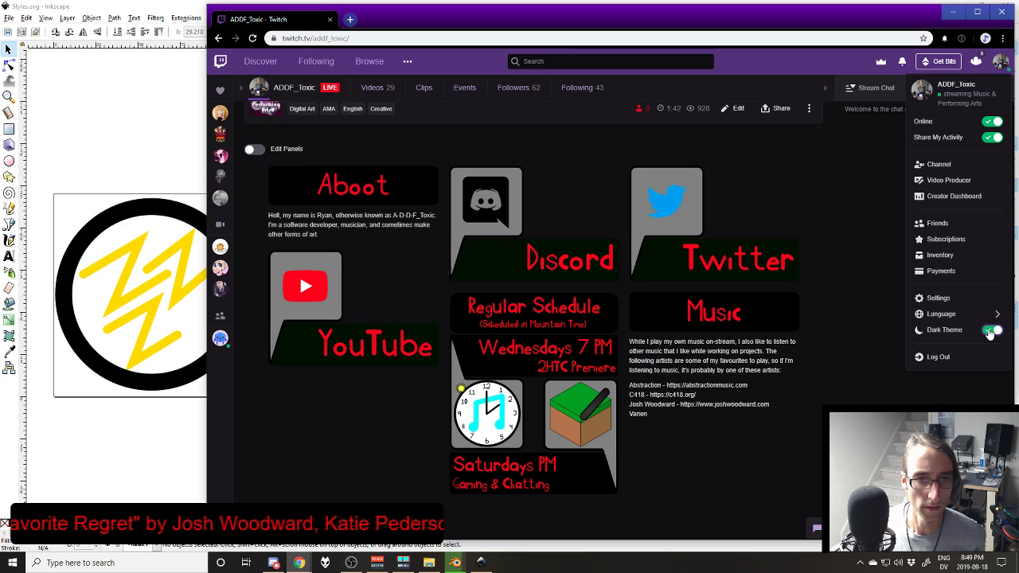
{"action": "left_click", "coordinate": [991, 331]}
{"action": "left_click", "coordinate": [883, 239]}
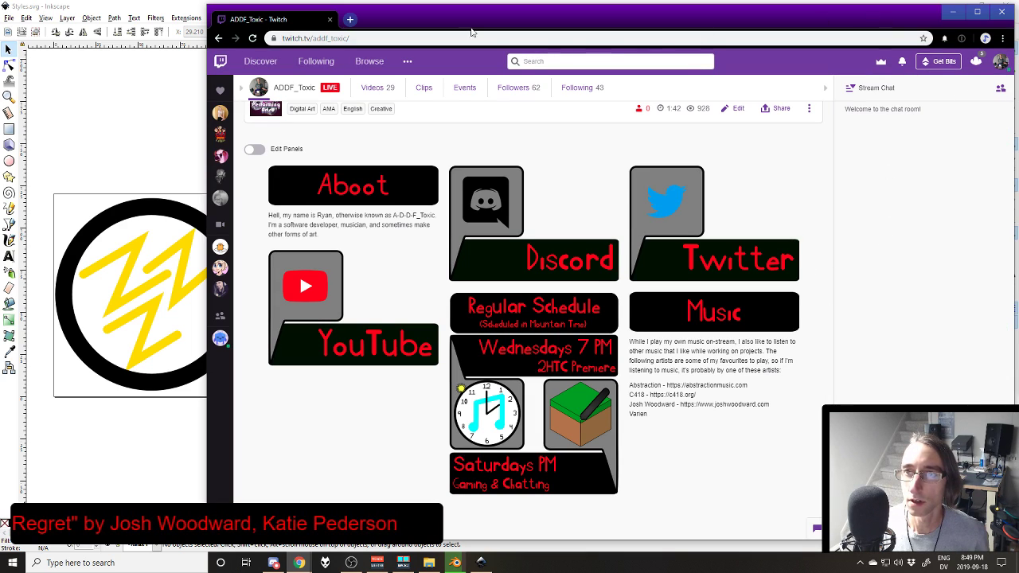
Step: Switch back to Inkscape and add a layer named 2HTCP I above the current layer
{"action": "left_click", "coordinate": [113, 4]}
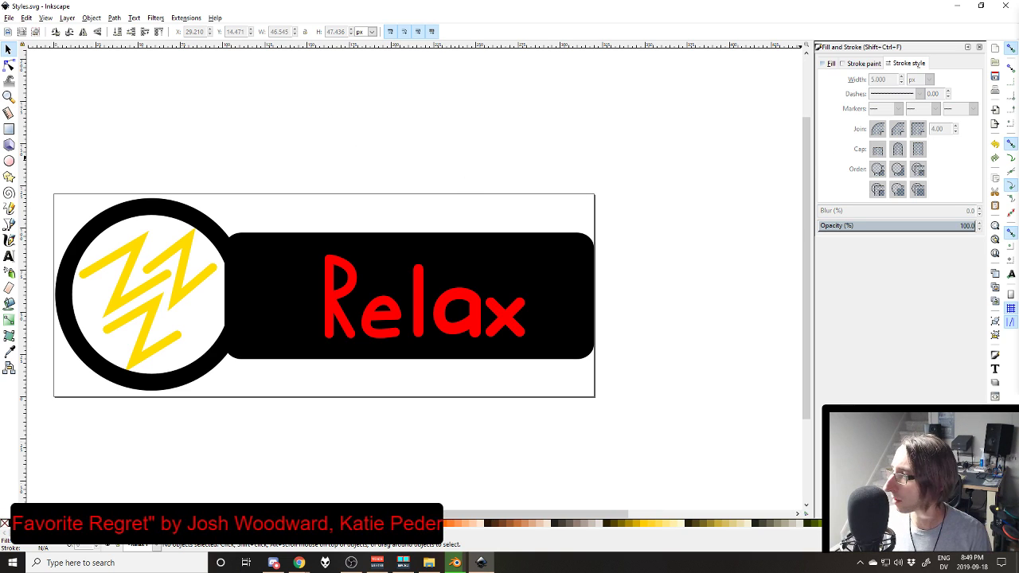
{"action": "key", "text": "ctrl+shift+n"}
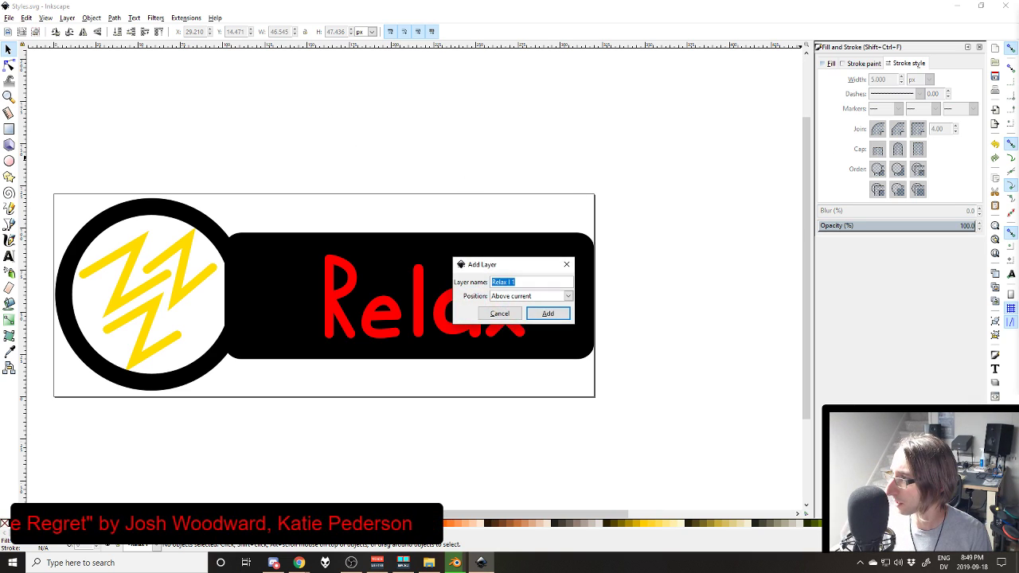
{"action": "type", "text": "2H"}
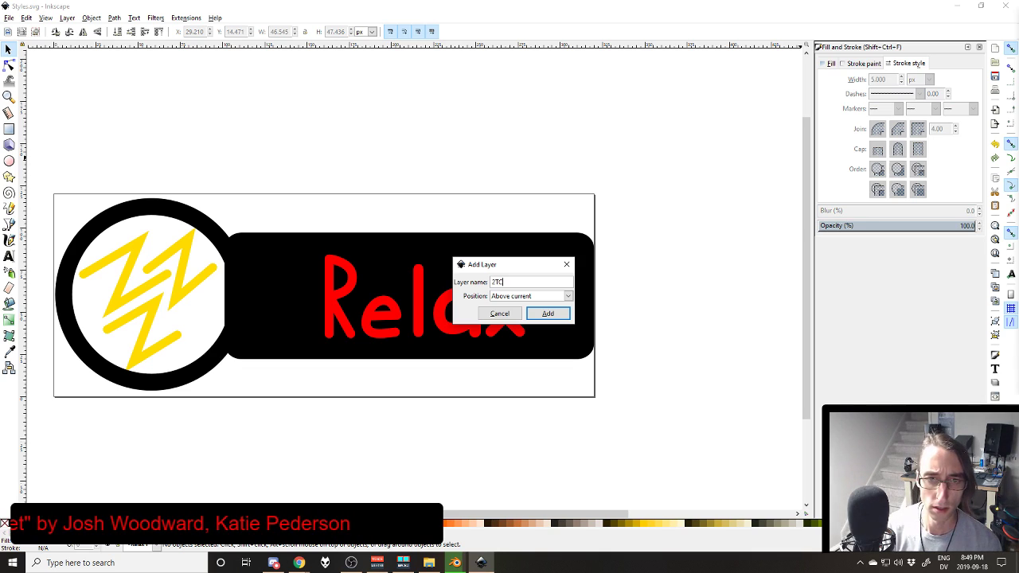
{"action": "type", "text": "TC P"}
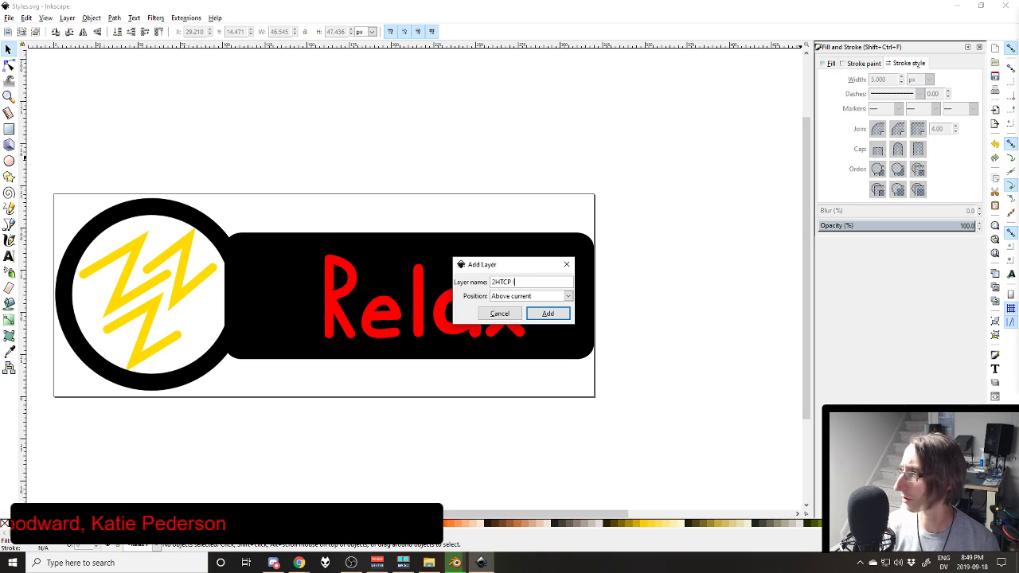
{"action": "key", "text": "Return"}
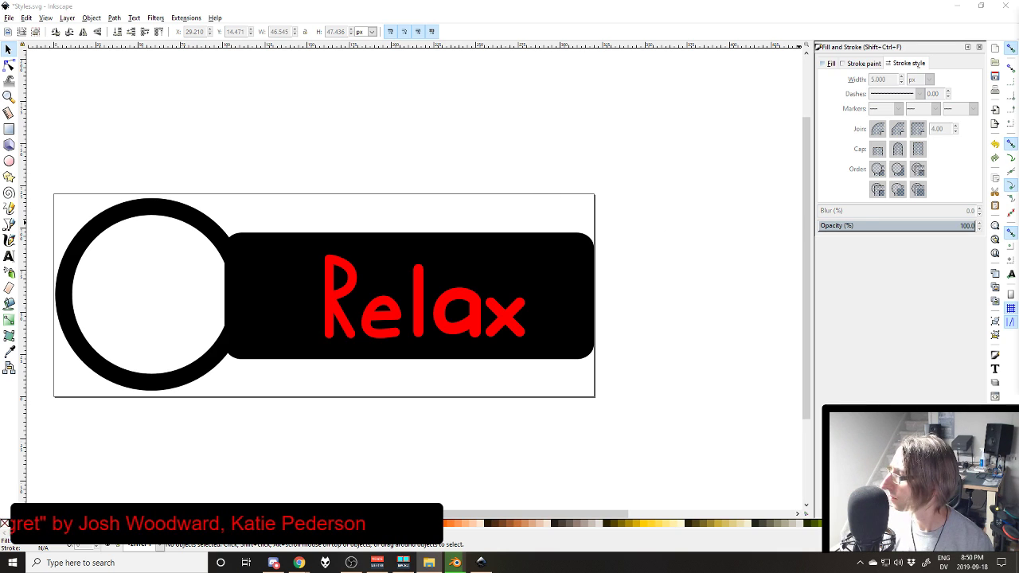
Step: Import the music-note clock PNG as a linked image and shrink it to about 90 px square over the circle
{"action": "left_click_drag", "start_coordinate": [427, 218], "coordinate": [429, 221]}
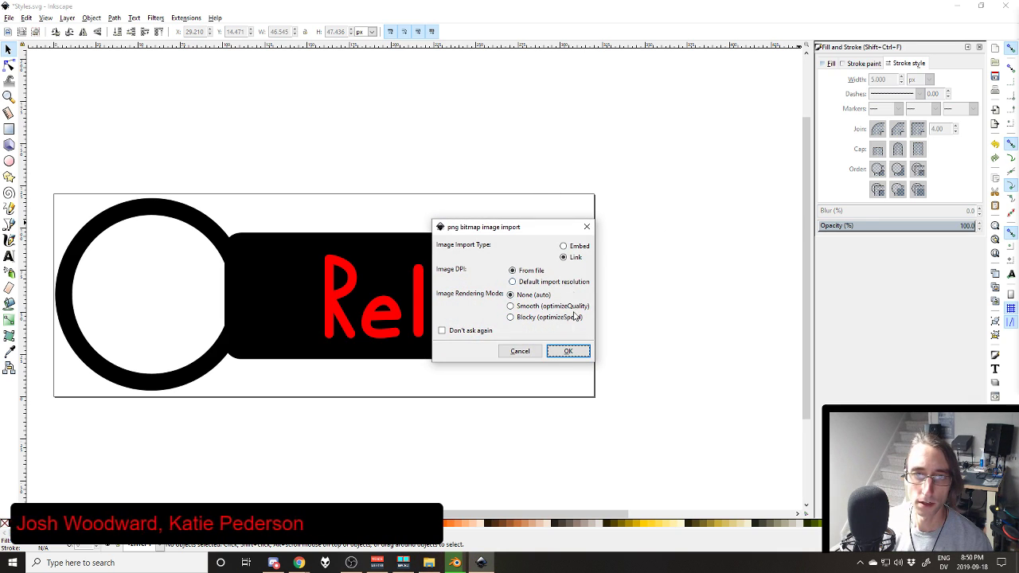
{"action": "left_click", "coordinate": [568, 350]}
{"action": "scroll", "coordinate": [667, 251], "scroll_direction": "down", "scroll_amount": 6}
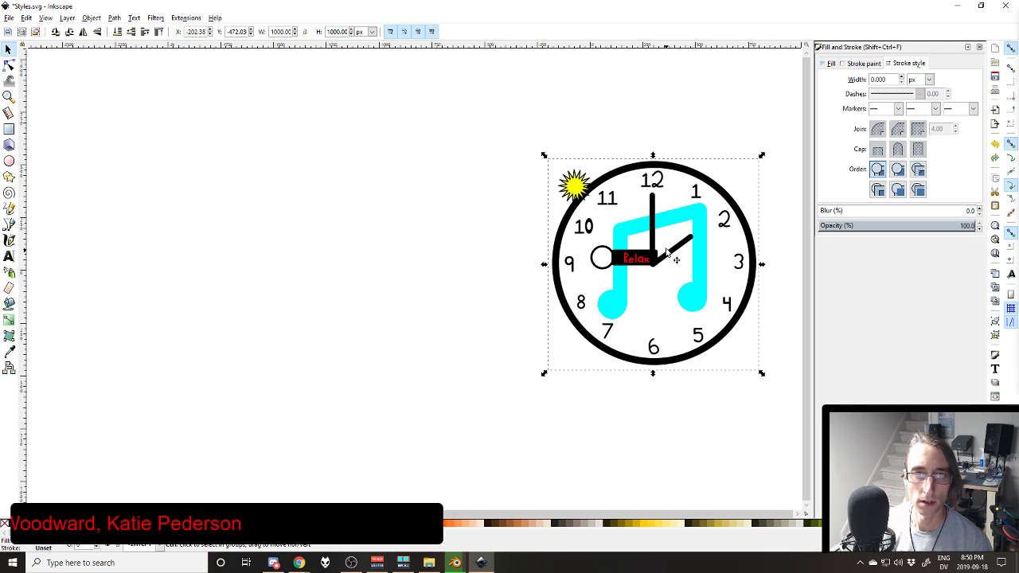
{"action": "left_click_drag", "start_coordinate": [670, 255], "coordinate": [600, 258]}
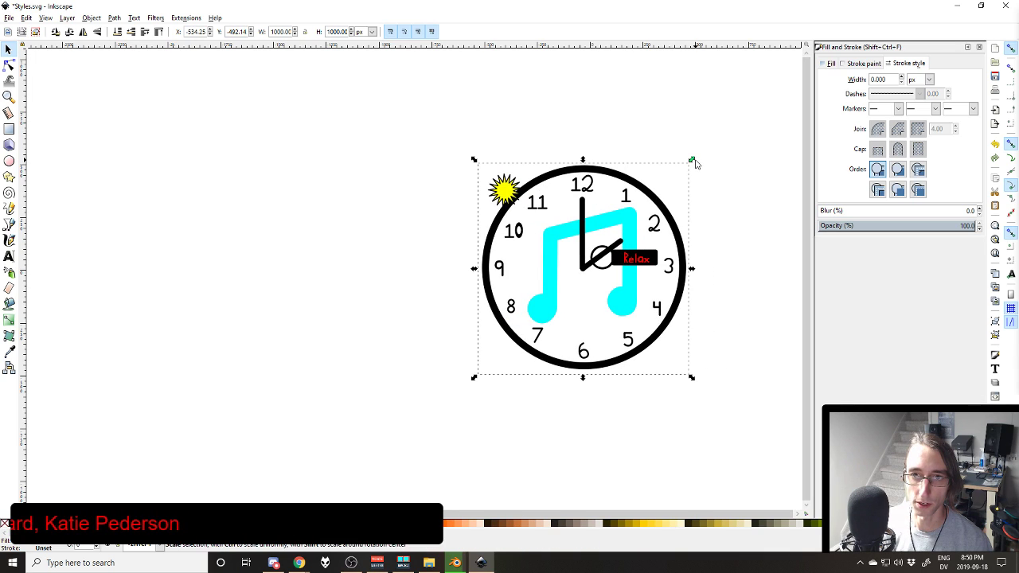
{"action": "left_click_drag", "start_coordinate": [691, 162], "coordinate": [601, 260]}
{"action": "scroll", "coordinate": [615, 258], "scroll_direction": "up", "scroll_amount": 10}
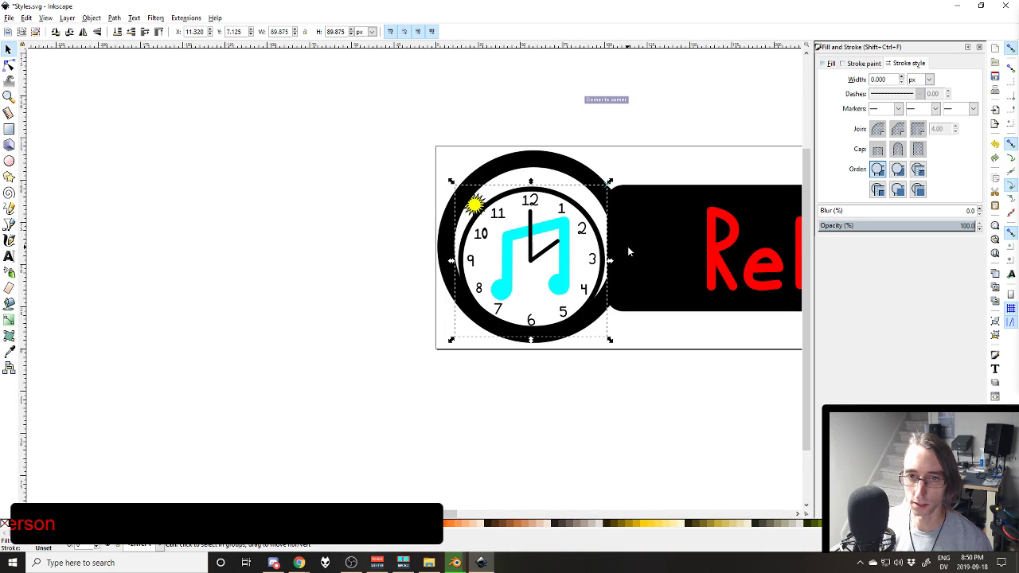
Step: Reduce the clock image to about 76 px square and centre it inside the black circle
{"action": "scroll", "coordinate": [452, 238], "scroll_direction": "down", "scroll_amount": 2}
{"action": "scroll", "coordinate": [565, 226], "scroll_direction": "down", "scroll_amount": 2}
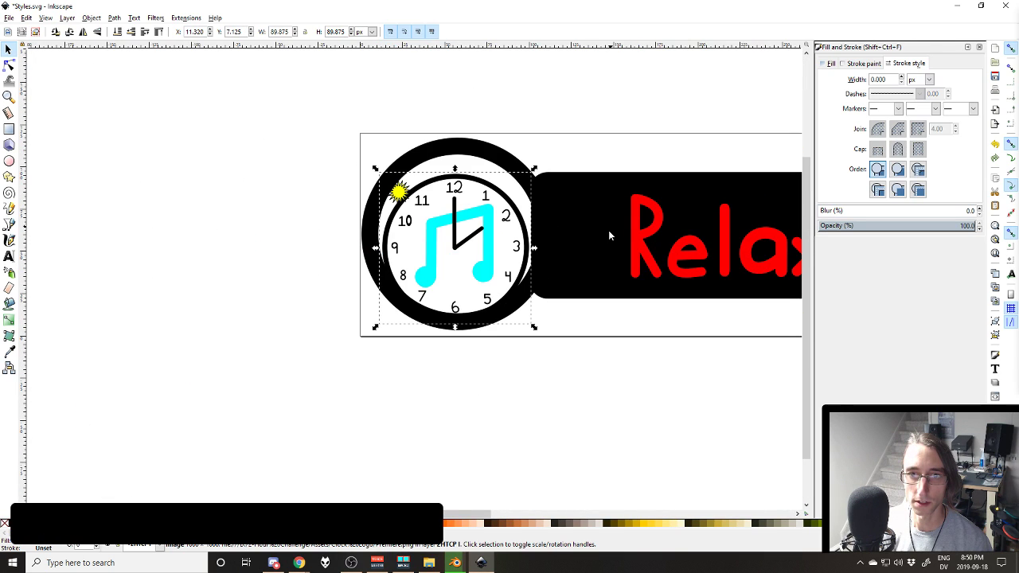
{"action": "left_click_drag", "start_coordinate": [608, 230], "coordinate": [498, 280]}
{"action": "left_click_drag", "start_coordinate": [347, 272], "coordinate": [351, 259]}
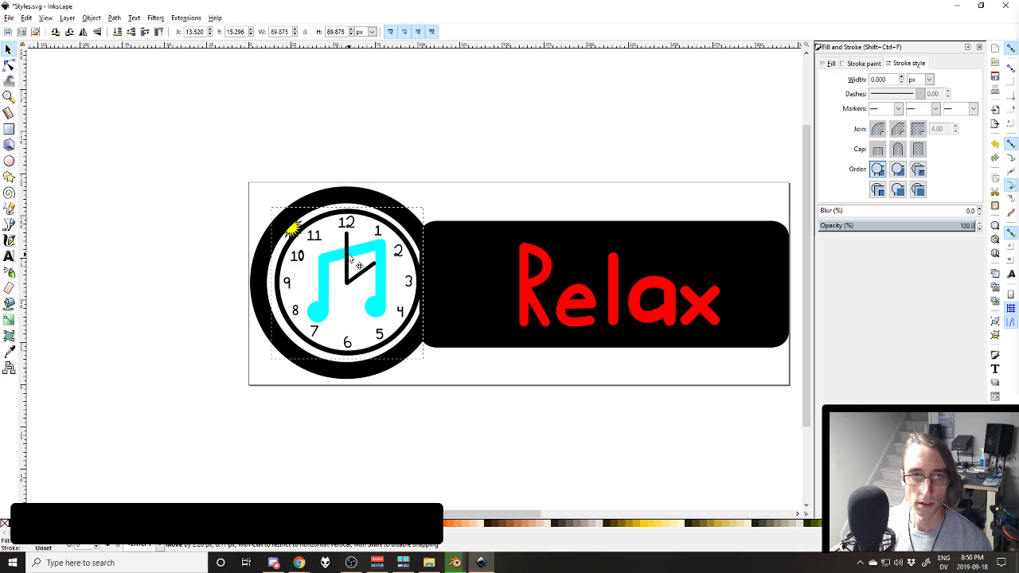
{"action": "left_click_drag", "start_coordinate": [427, 205], "coordinate": [402, 227]}
{"action": "left_click_drag", "start_coordinate": [352, 268], "coordinate": [366, 257]}
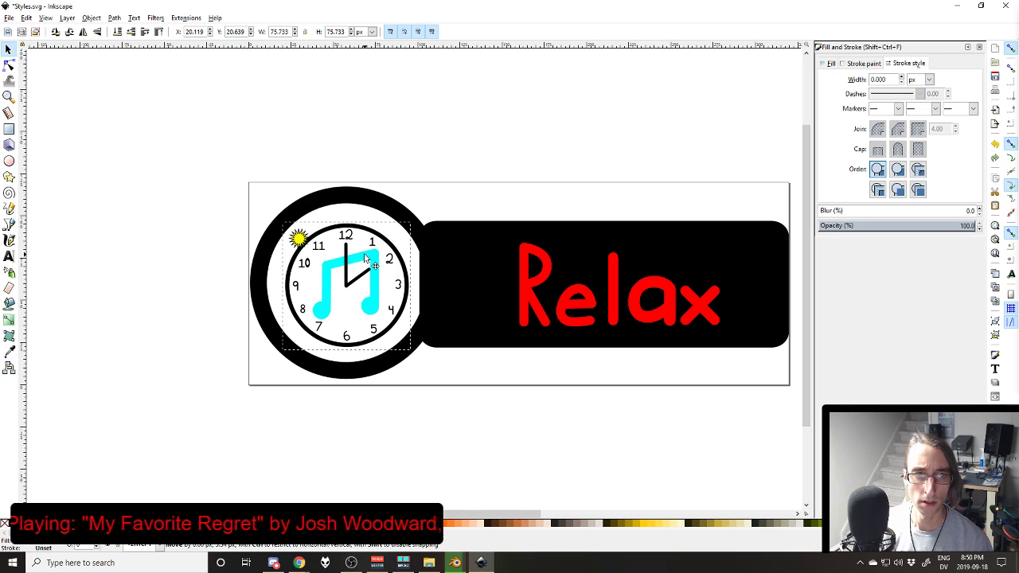
{"action": "left_click", "coordinate": [564, 157]}
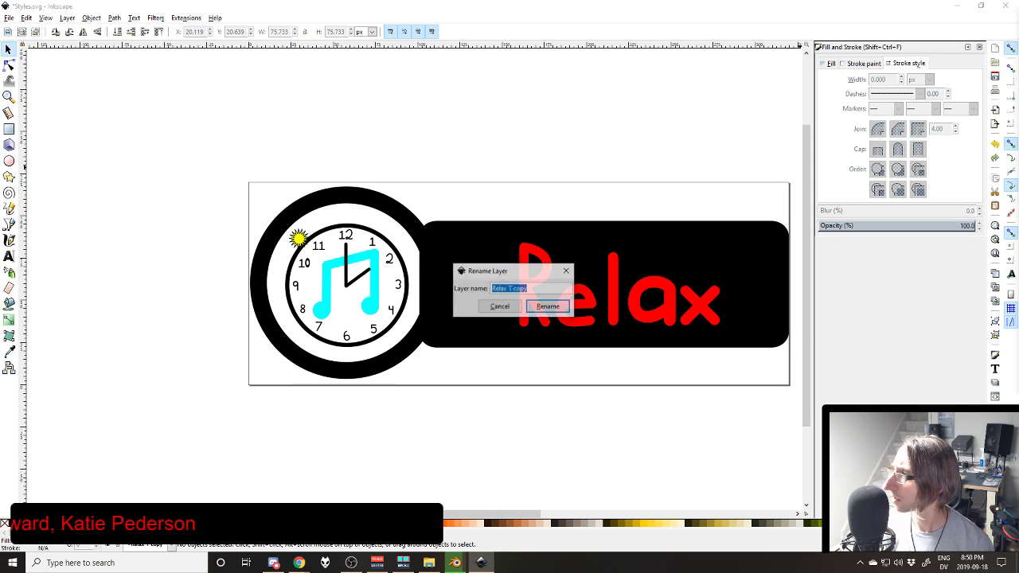
Step: Rename the duplicated Relax text layer to 2HTCP T
{"action": "type", "text": "2htc"}
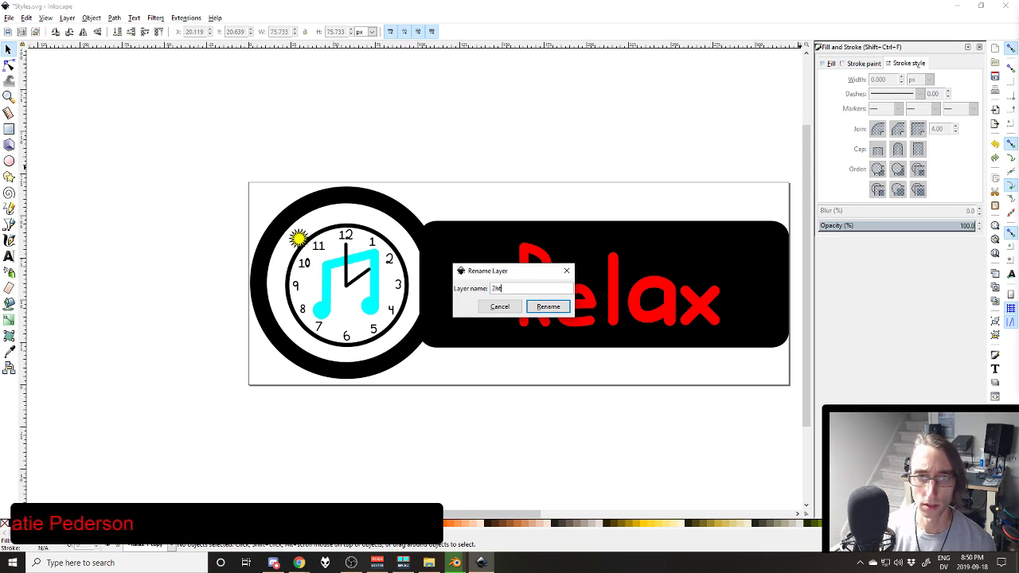
{"action": "key", "text": "BackSpace"}
{"action": "key", "text": "BackSpace"}
{"action": "key", "text": "BackSpace"}
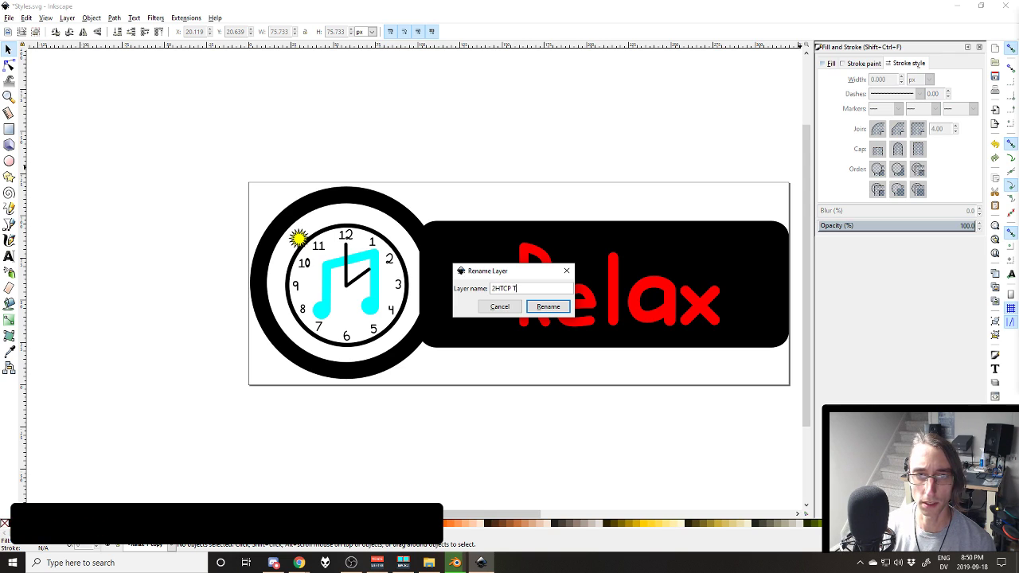
{"action": "key", "text": "Return"}
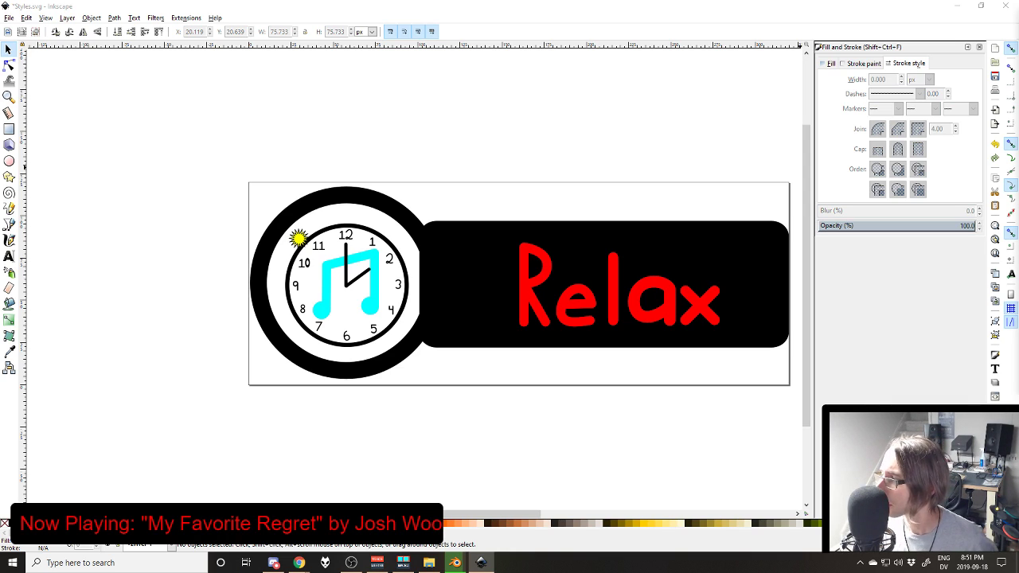
Step: Replace the red Relax text with "2 Hour Track Challenge Premiere"
{"action": "left_click", "coordinate": [617, 299]}
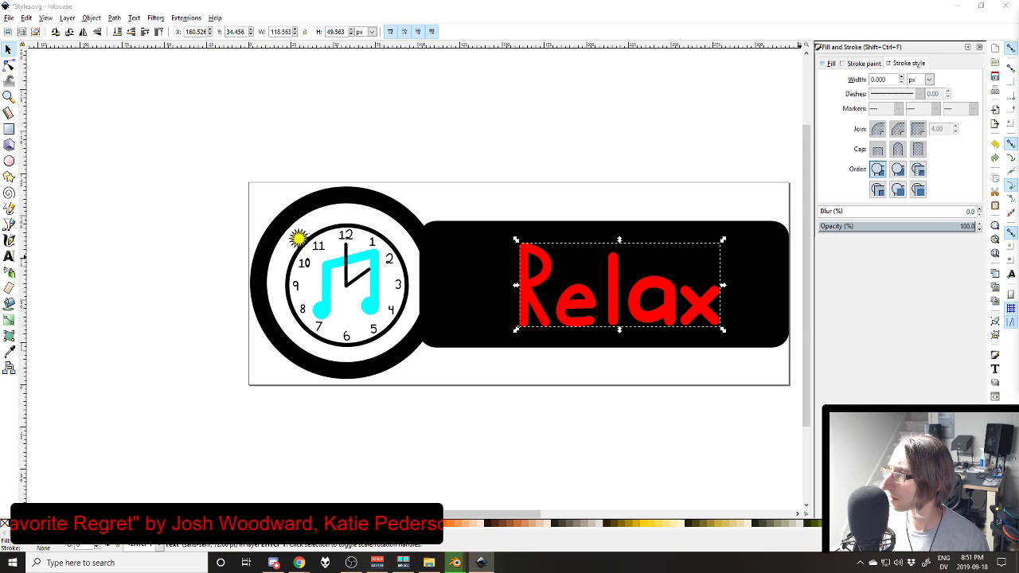
{"action": "double_click", "coordinate": [608, 298]}
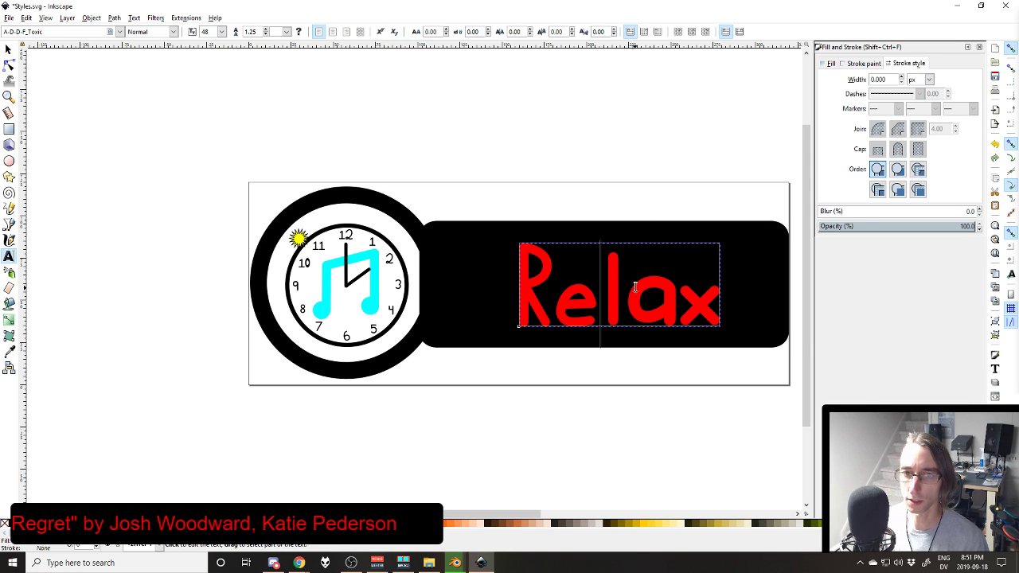
{"action": "key", "text": "ctrl+a"}
{"action": "type", "text": "2 hOUR"}
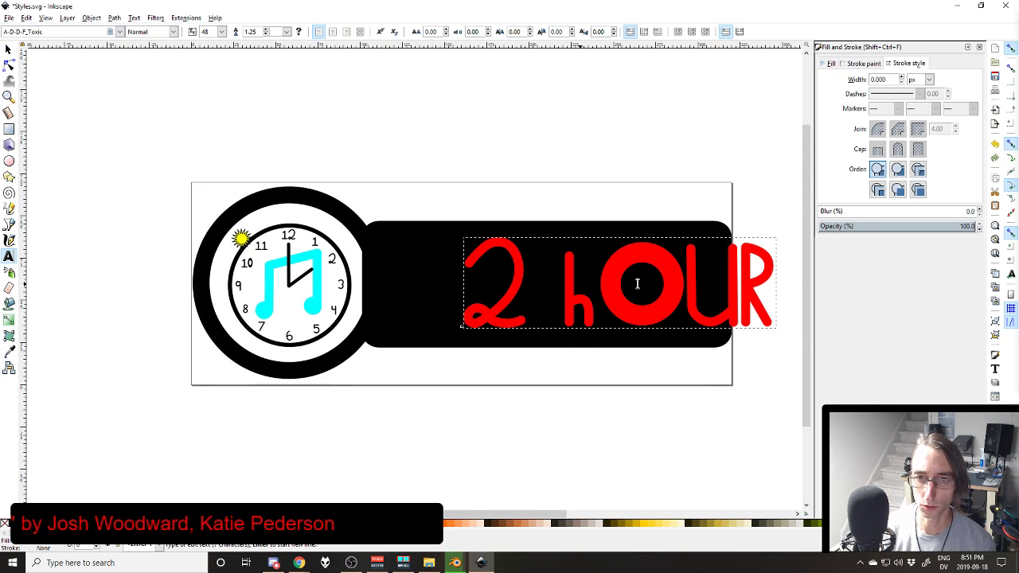
{"action": "key", "text": "BackSpace"}
{"action": "key", "text": "BackSpace"}
{"action": "key", "text": "BackSpace"}
{"action": "key", "text": "BackSpace"}
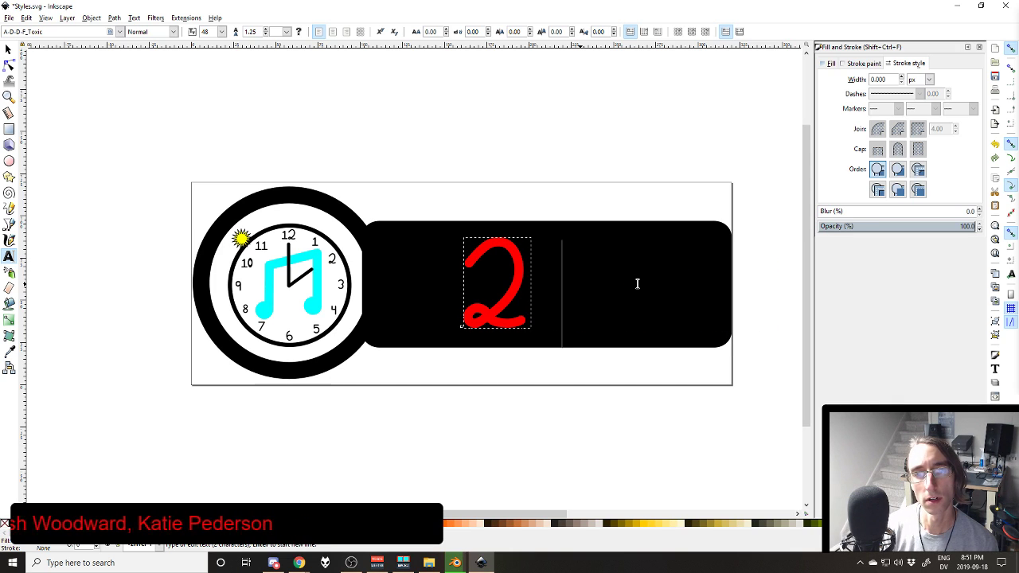
{"action": "type", "text": "Hour Track Challen"}
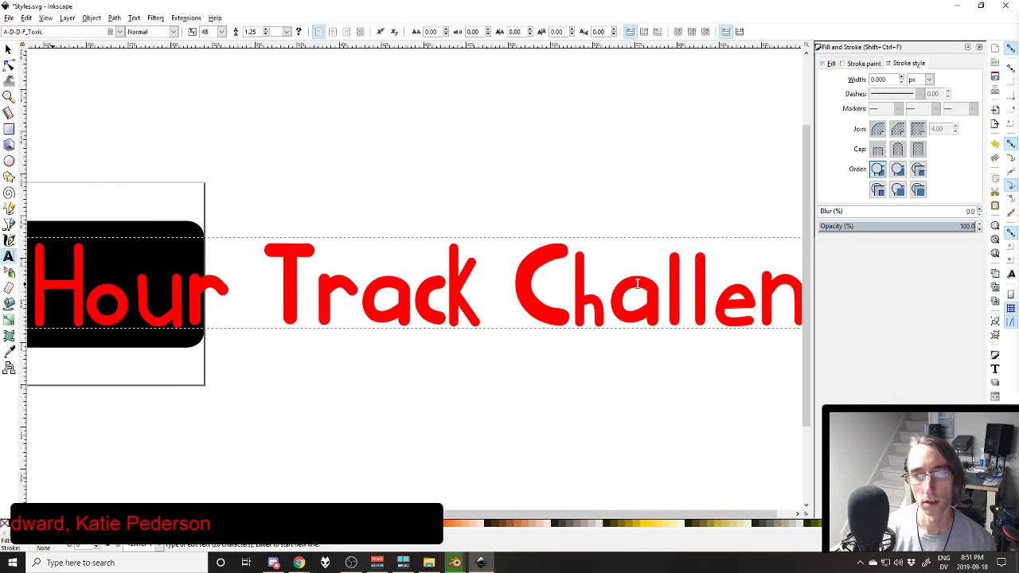
{"action": "type", "text": "ge Premiere"}
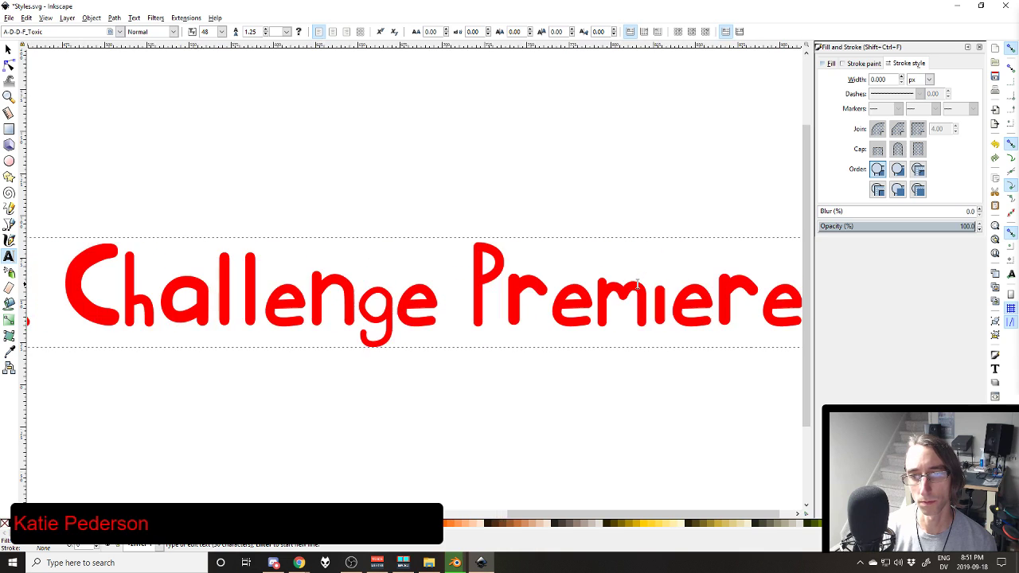
Step: Try font sizes 9 and 28 on the whole title text
{"action": "key", "text": "ctrl+a"}
{"action": "left_click", "coordinate": [221, 32]}
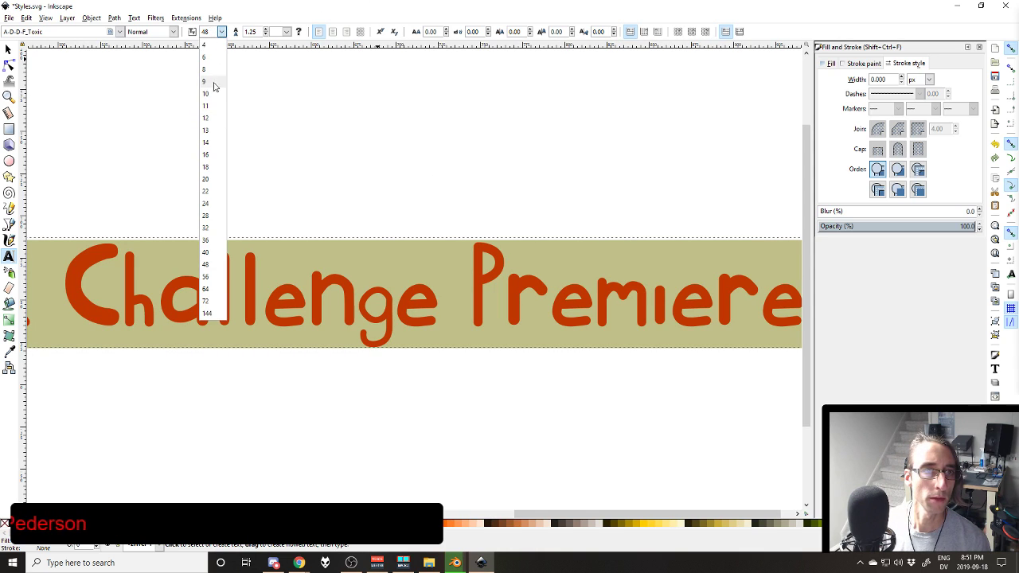
{"action": "left_click", "coordinate": [213, 84]}
{"action": "scroll", "coordinate": [230, 286], "scroll_direction": "left", "scroll_amount": 10}
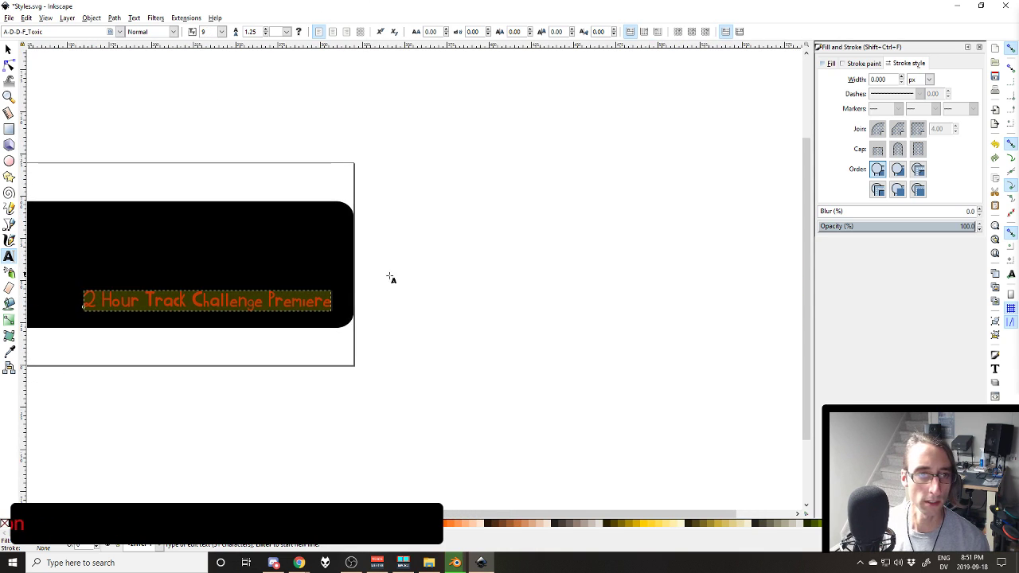
{"action": "left_click_drag", "start_coordinate": [390, 276], "coordinate": [717, 245]}
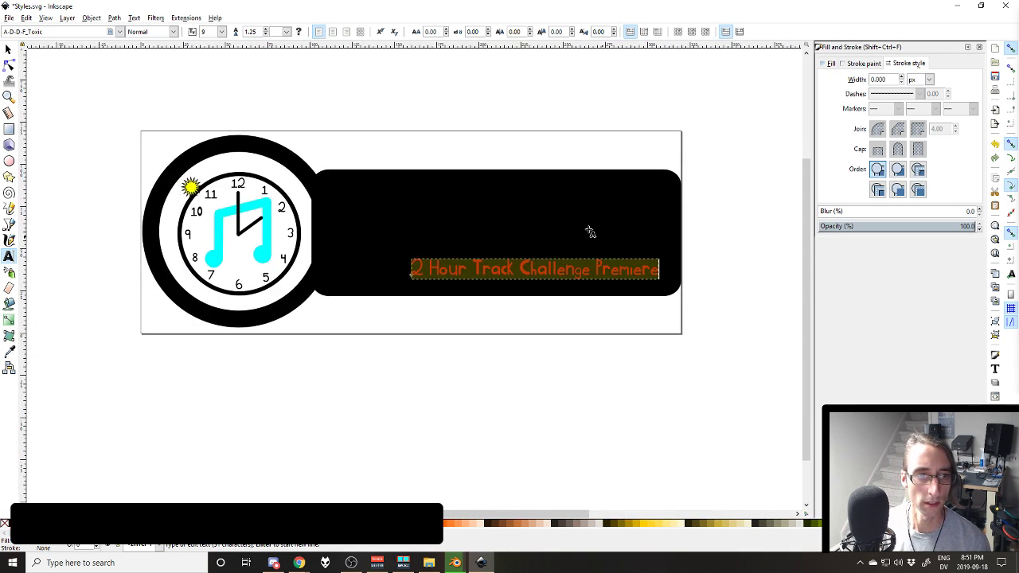
{"action": "left_click", "coordinate": [221, 32]}
{"action": "left_click", "coordinate": [219, 222]}
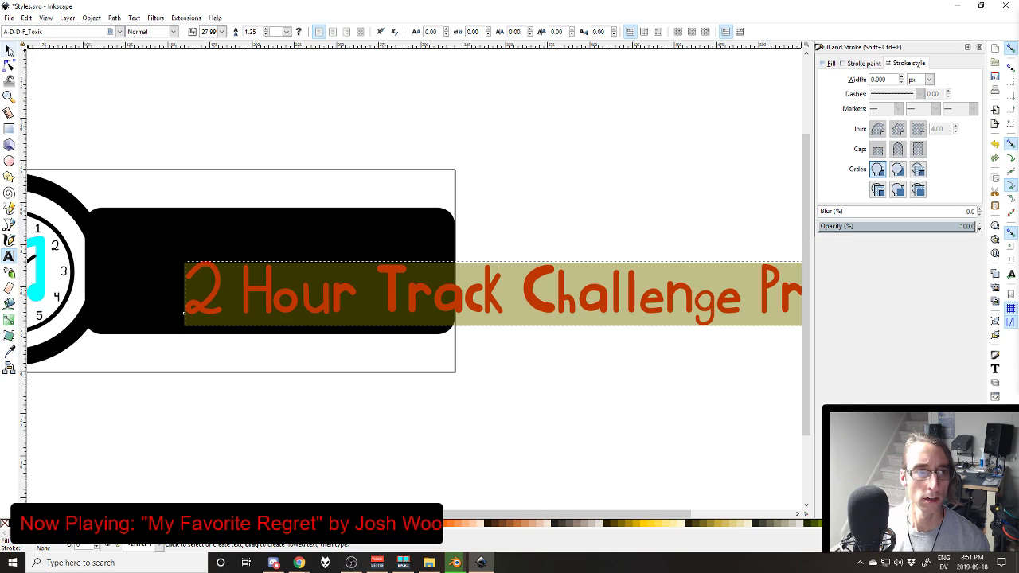
Step: Move the title to the upper-left part of the black bar and break the line after "Track"
{"action": "left_click", "coordinate": [8, 49]}
{"action": "left_click_drag", "start_coordinate": [372, 273], "coordinate": [337, 243]}
{"action": "double_click", "coordinate": [421, 244]}
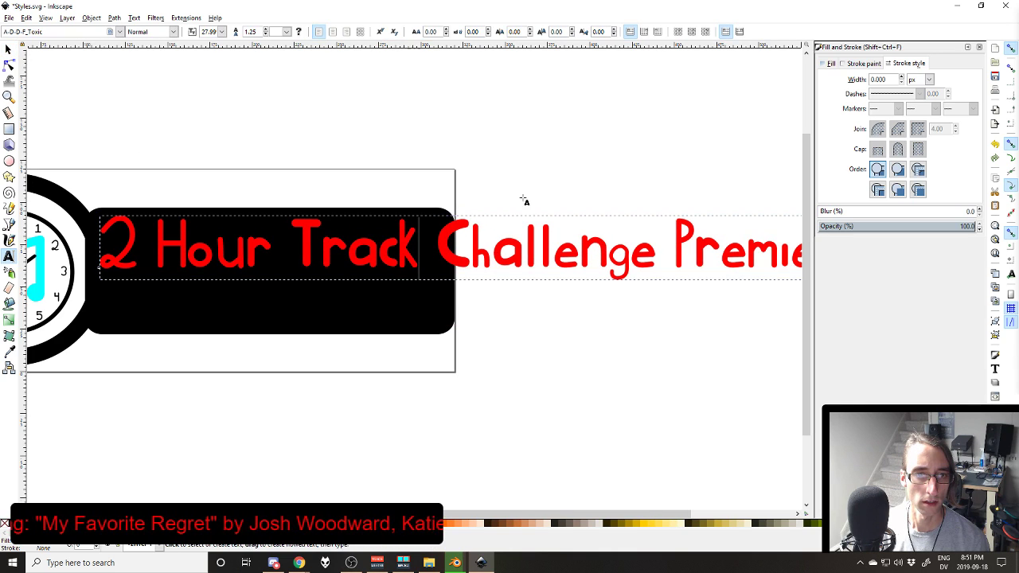
{"action": "key", "text": "Return"}
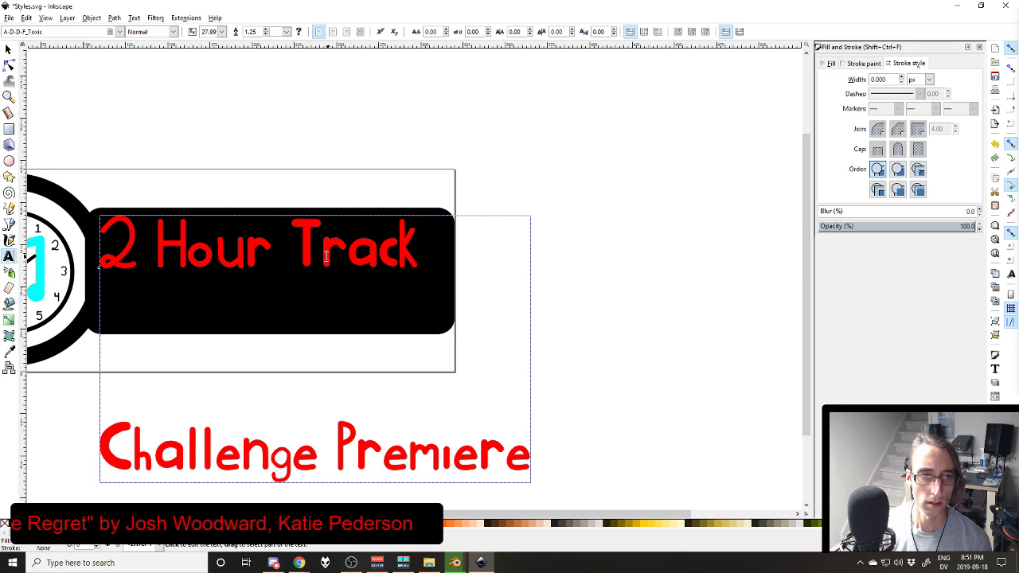
Step: Reduce the font size of both title lines to 22, trying 24 first
{"action": "key", "text": "ctrl+a"}
{"action": "left_click", "coordinate": [222, 31]}
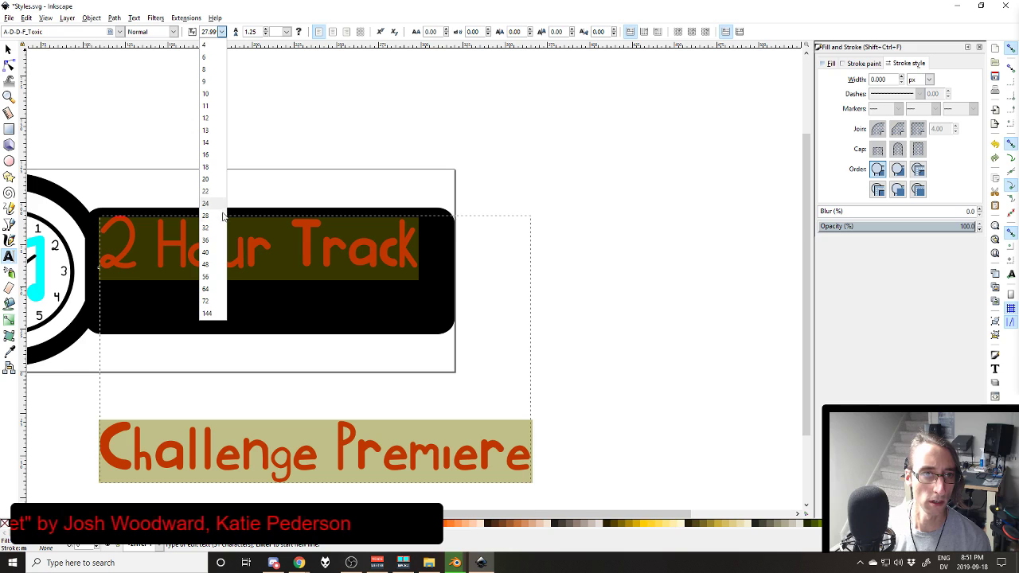
{"action": "left_click", "coordinate": [216, 204]}
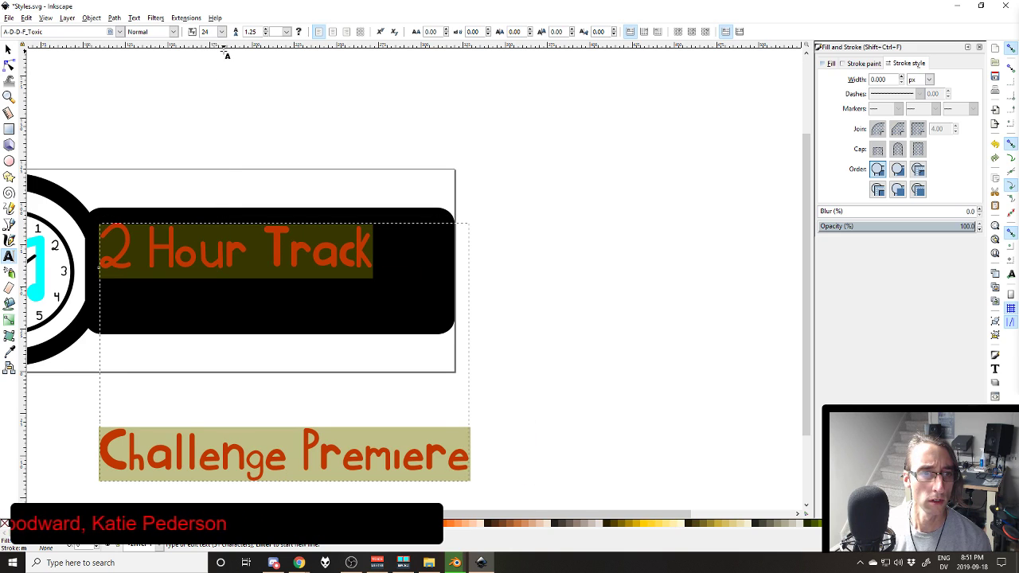
{"action": "left_click", "coordinate": [222, 31]}
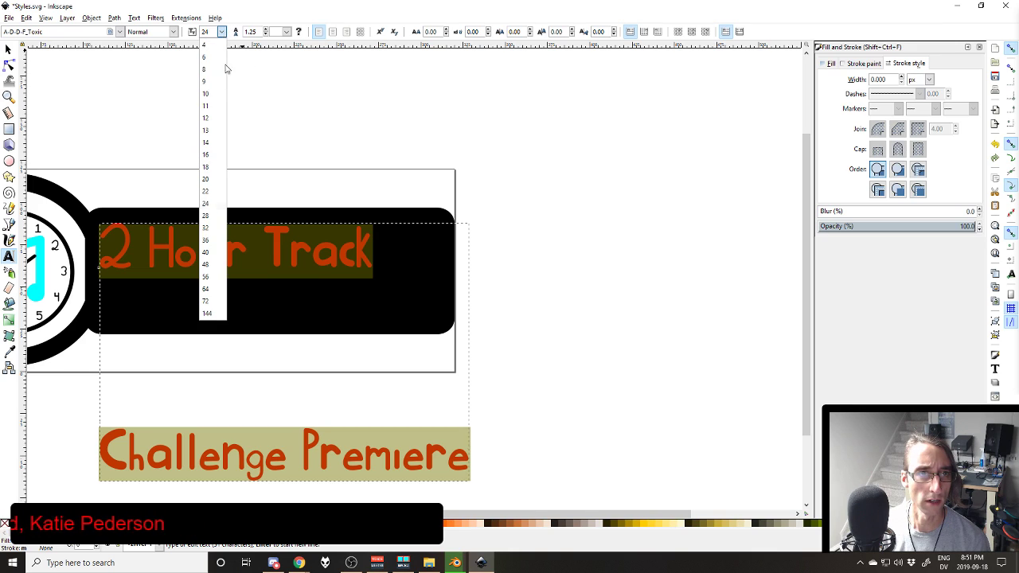
{"action": "left_click", "coordinate": [220, 190]}
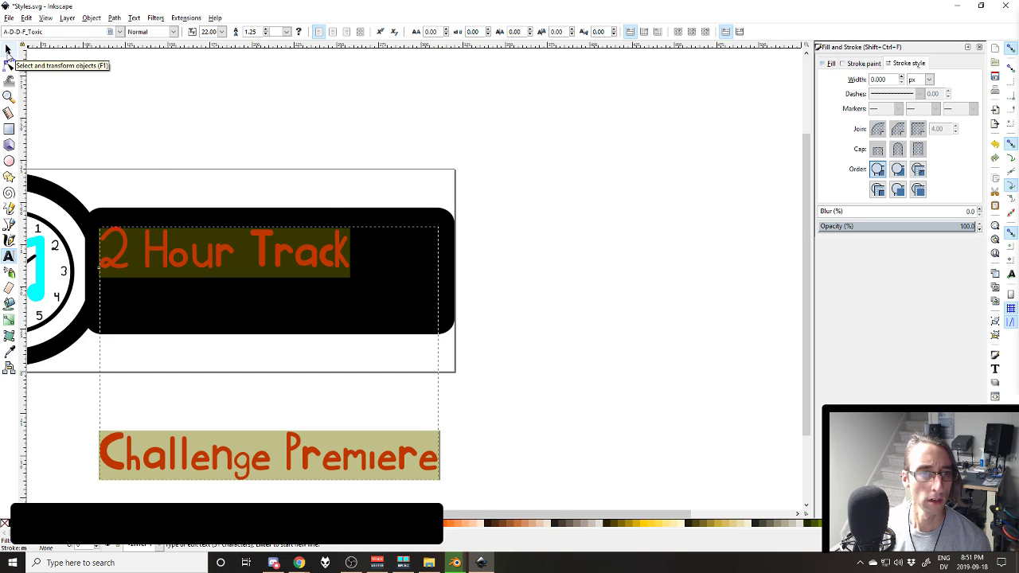
Step: Delete the "Challenge Premiere" line from the title and nudge "2 Hour Track" up near the black bar's upper edge
{"action": "left_click", "coordinate": [331, 452]}
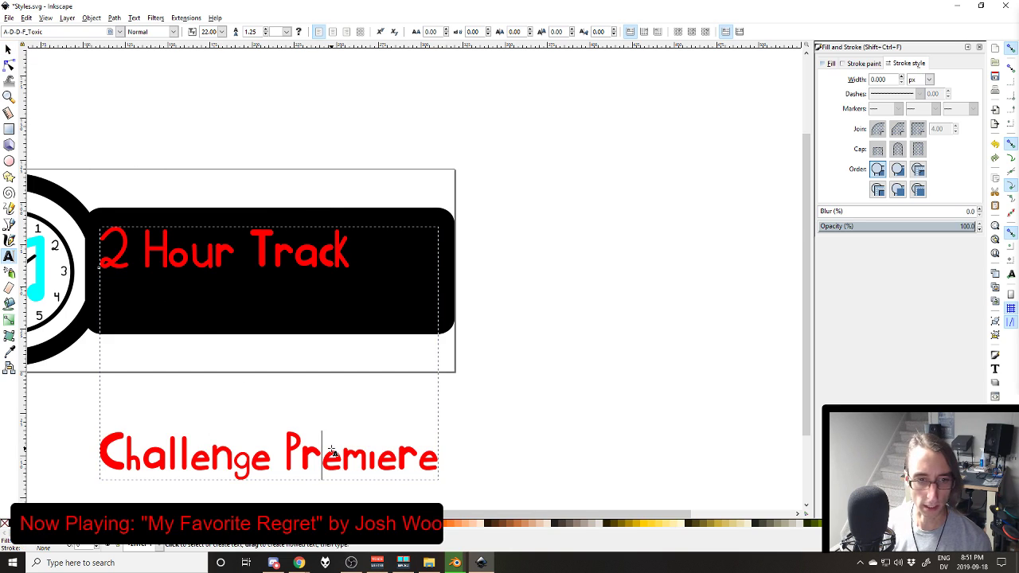
{"action": "key", "text": "Home"}
{"action": "key", "text": "shift+End"}
{"action": "key", "text": "BackSpace"}
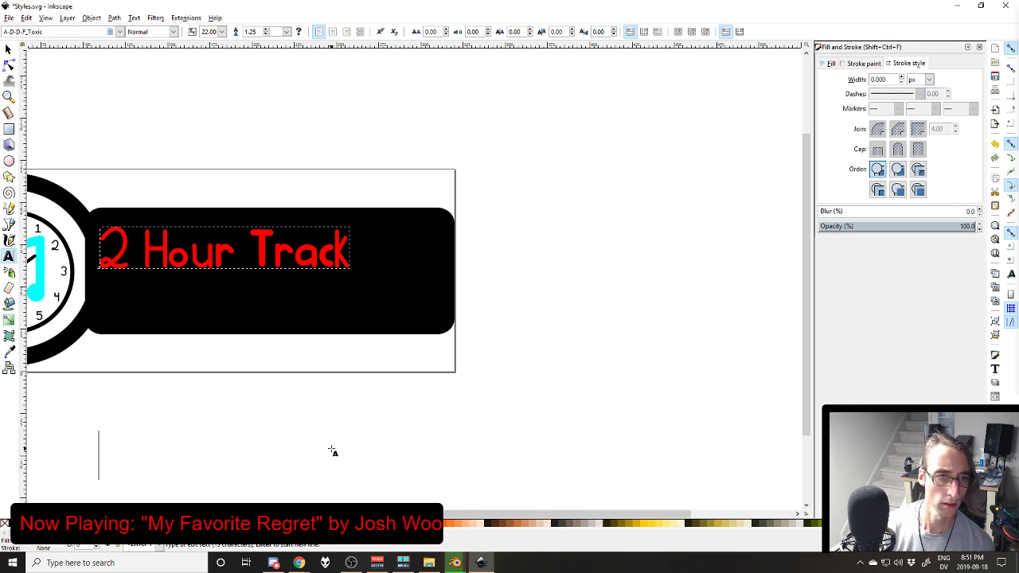
{"action": "left_click", "coordinate": [8, 49]}
{"action": "left_click_drag", "start_coordinate": [219, 261], "coordinate": [223, 257]}
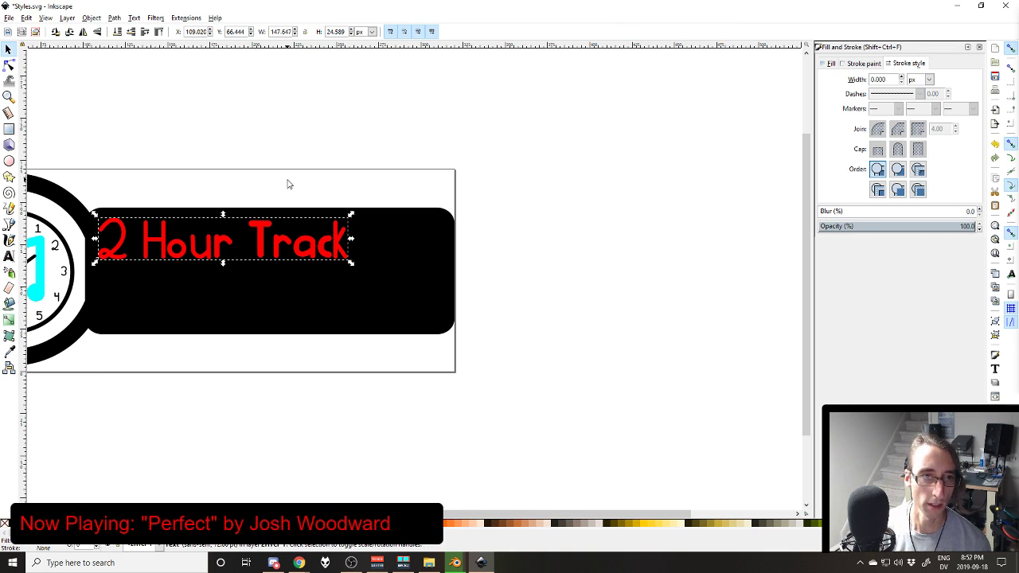
Step: Add a separate text object reading "Challenge Premiere" in the lower part of the black bar
{"action": "left_click", "coordinate": [288, 184]}
{"action": "left_click", "coordinate": [4, 261]}
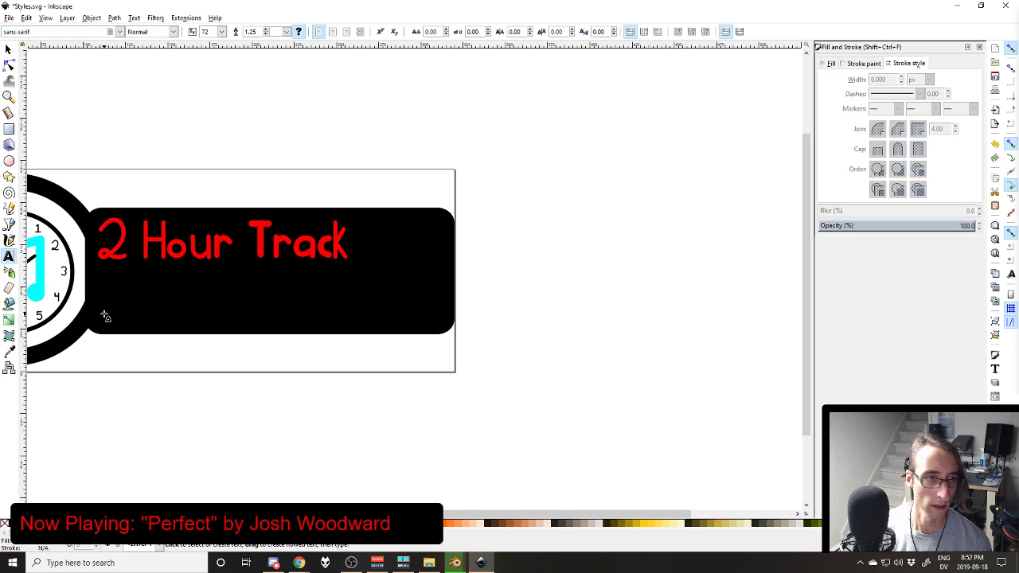
{"action": "left_click", "coordinate": [102, 310]}
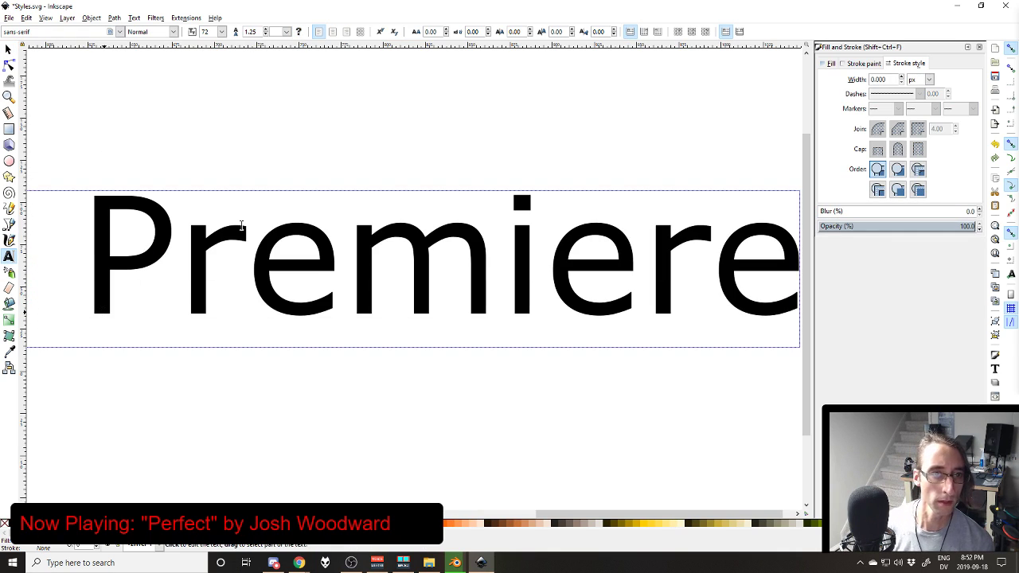
Step: Format the "Challenge Premiere" text in the A-D-D-F_Toxic font at size 22
{"action": "key", "text": "ctrl+a"}
{"action": "left_click", "coordinate": [221, 32]}
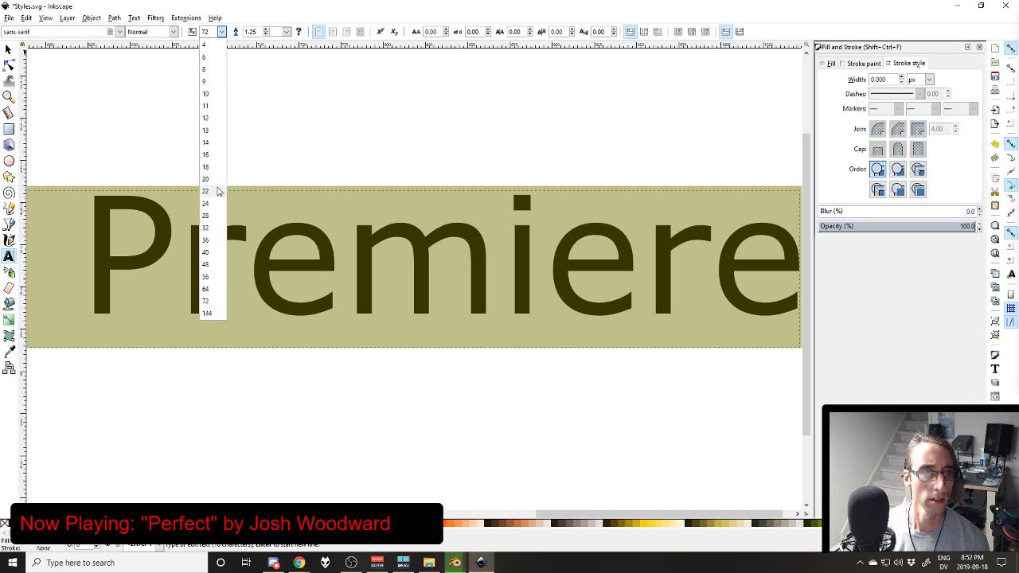
{"action": "left_click", "coordinate": [211, 185]}
{"action": "left_click", "coordinate": [119, 32]}
{"action": "scroll", "coordinate": [80, 80], "scroll_direction": "up", "scroll_amount": 10}
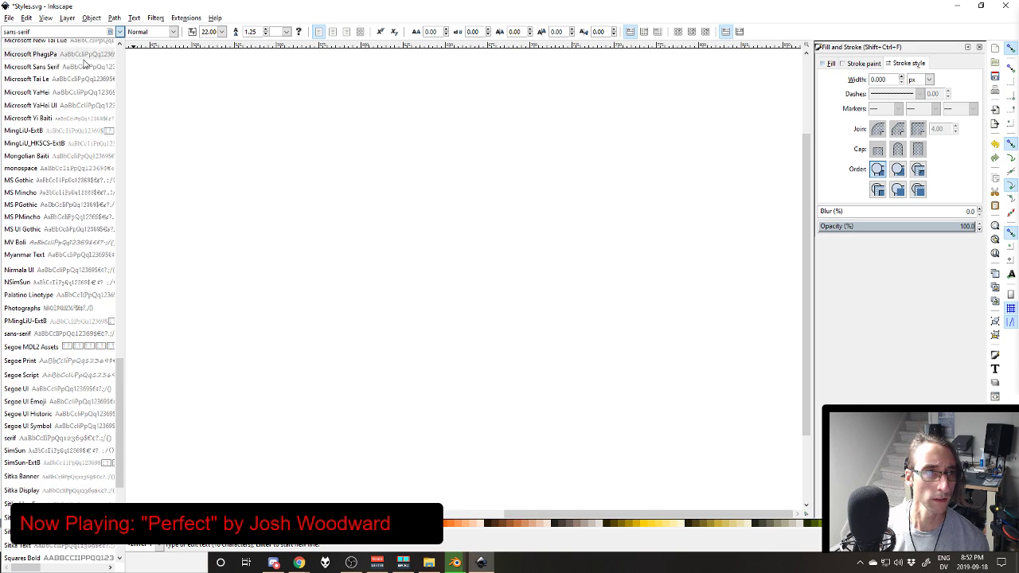
{"action": "scroll", "coordinate": [80, 67], "scroll_direction": "up", "scroll_amount": 15}
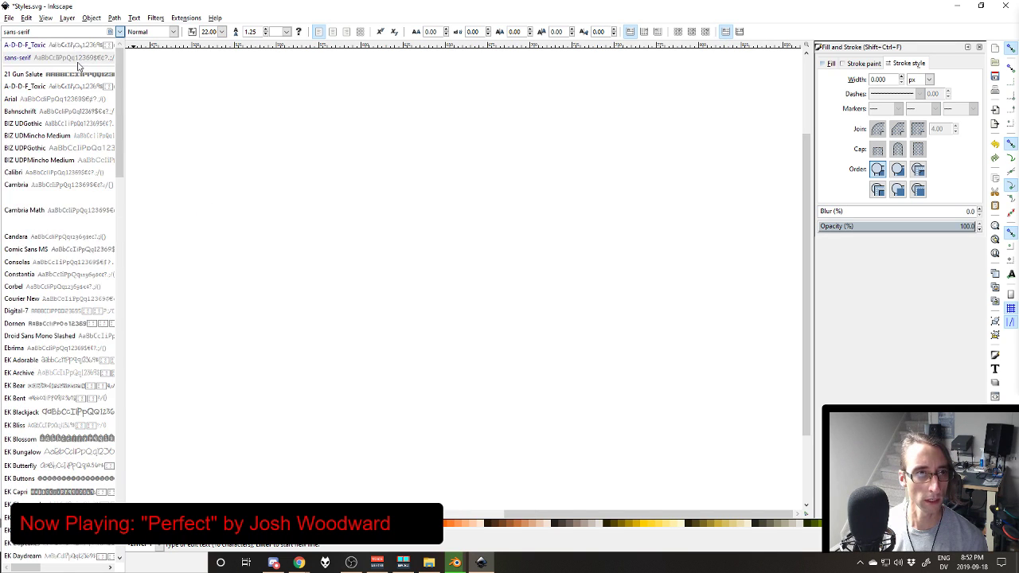
{"action": "left_click", "coordinate": [79, 88]}
Step: Give the "Challenge Premiere" text a flat red fill, ff0000ff
{"action": "left_click", "coordinate": [831, 62]}
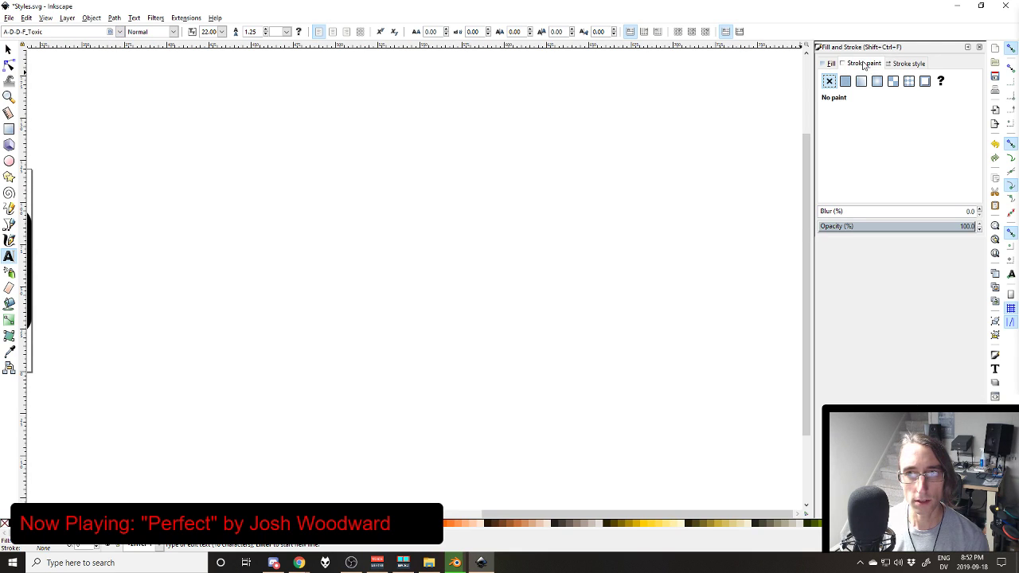
{"action": "left_click", "coordinate": [845, 81]}
{"action": "left_click_drag", "start_coordinate": [928, 125], "coordinate": [955, 128]}
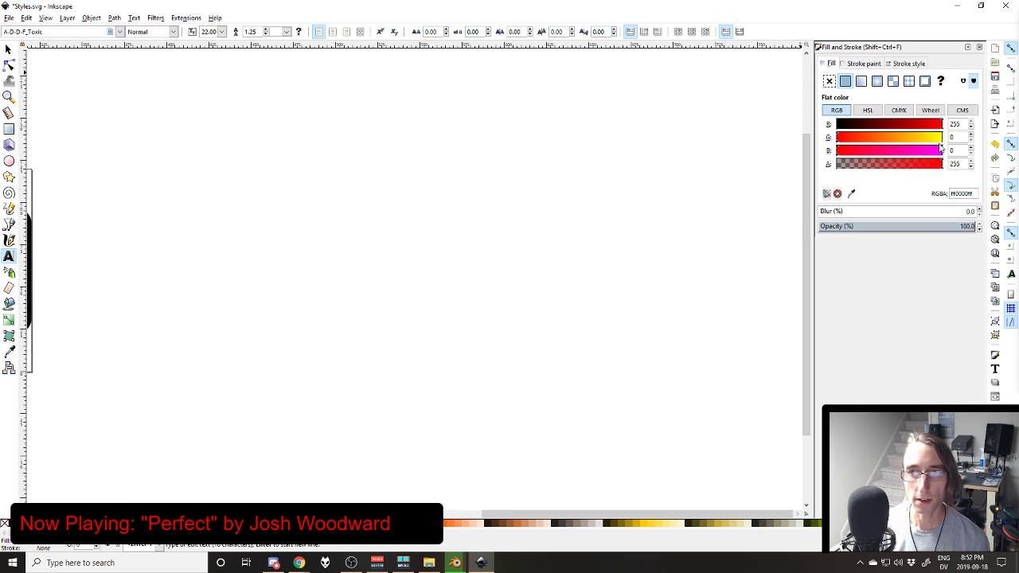
Step: Position "Challenge Premiere" in the lower half of the black bar and centre "2 Hour Track" above it
{"action": "left_click_drag", "start_coordinate": [495, 515], "coordinate": [254, 516]}
{"action": "left_click", "coordinate": [8, 49]}
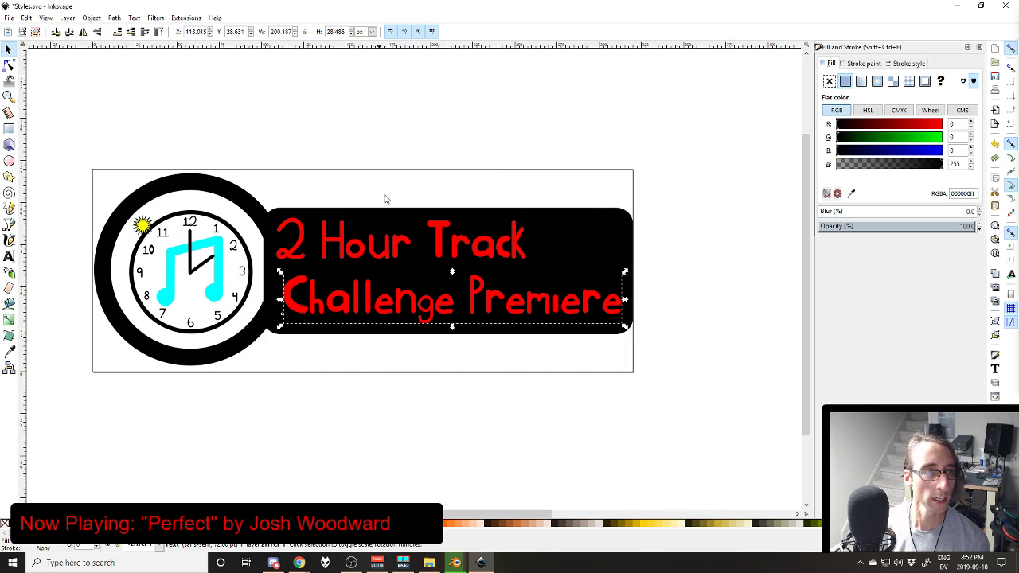
{"action": "mouse_move", "coordinate": [454, 254]}
{"action": "left_mouse_down"}
{"action": "mouse_move", "coordinate": [513, 253]}
{"action": "mouse_move", "coordinate": [504, 253]}
{"action": "left_mouse_up"}
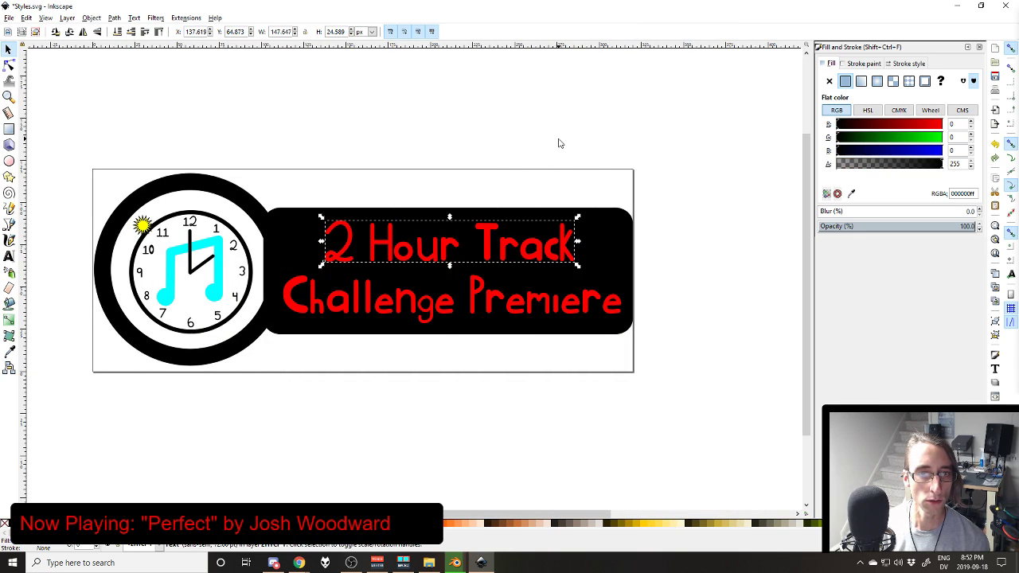
{"action": "left_click", "coordinate": [557, 143]}
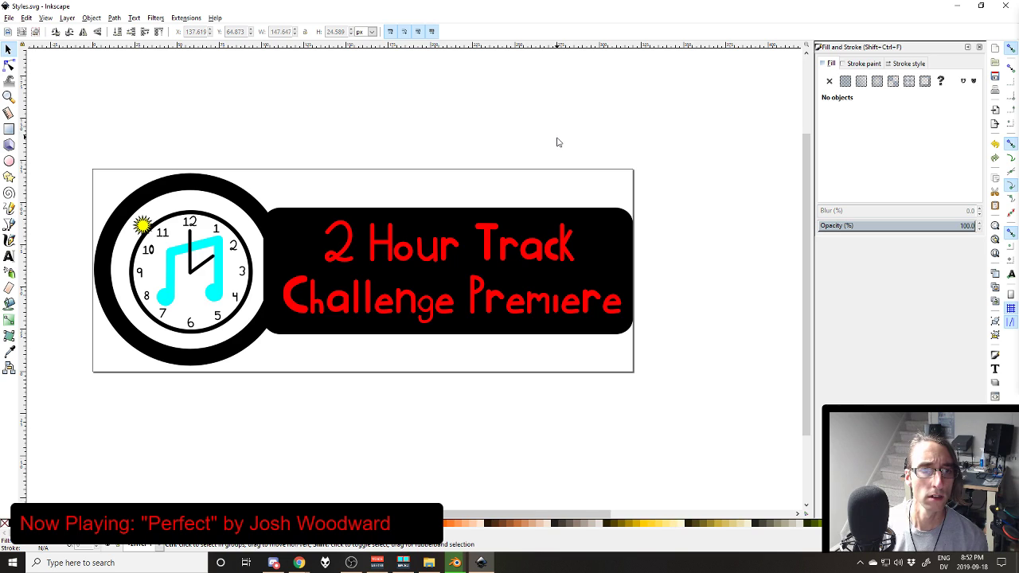
Step: Set the PNG export area to the whole page and close the export settings
{"action": "key", "text": "shift+ctrl+e"}
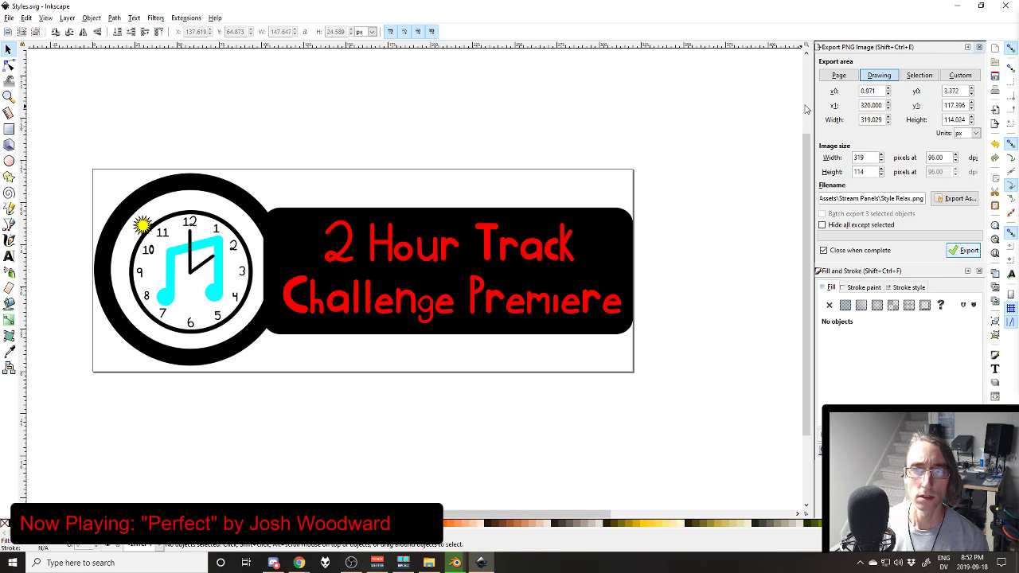
{"action": "left_click", "coordinate": [839, 75]}
{"action": "left_click", "coordinate": [978, 48]}
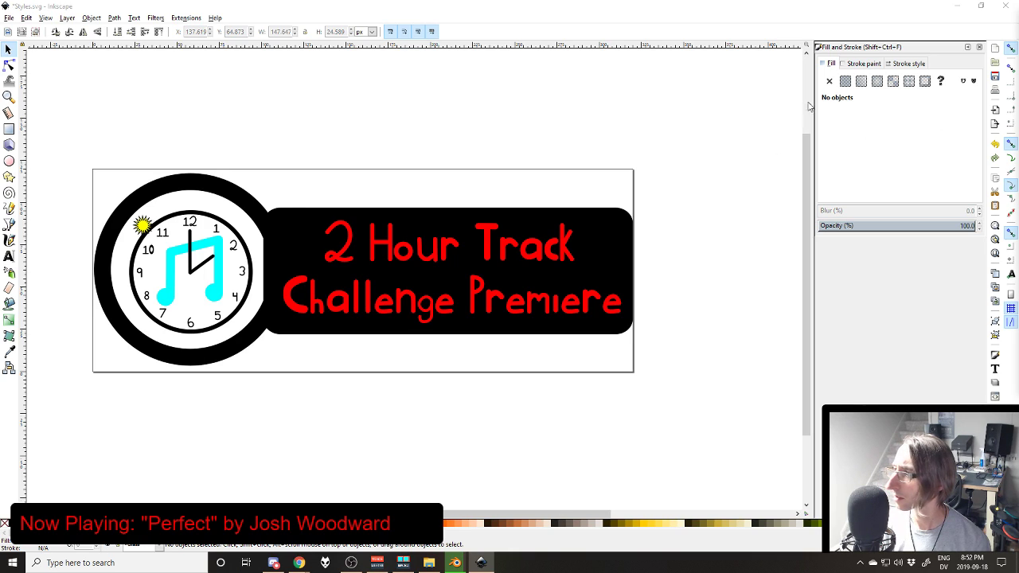
{"action": "left_click", "coordinate": [865, 62]}
{"action": "left_click", "coordinate": [828, 66]}
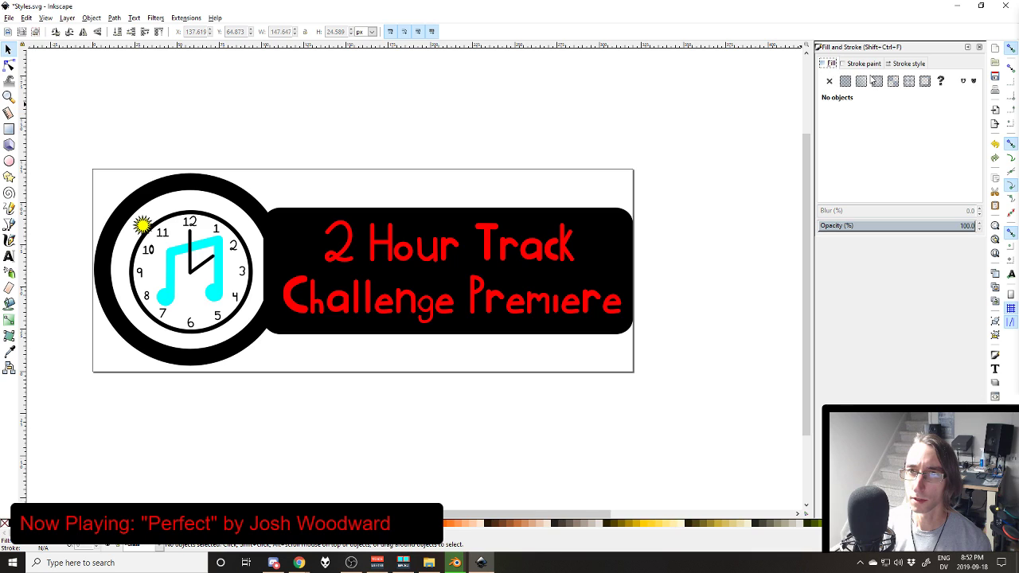
Step: Try a yellow ffff00ff stroke on the outer ring around the clock, and return the stroke to black 000000ff
{"action": "left_click", "coordinate": [236, 209]}
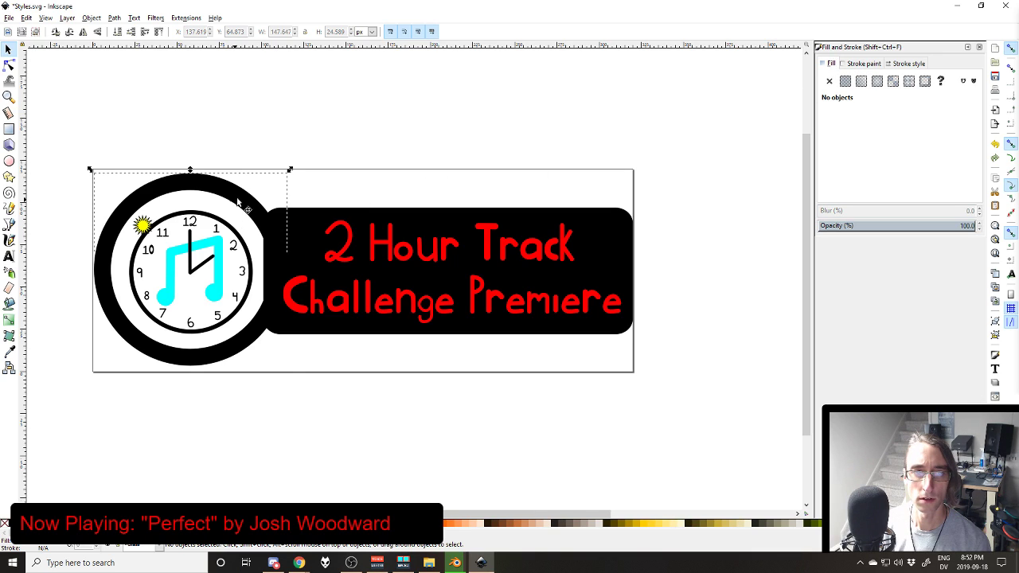
{"action": "left_click", "coordinate": [863, 63]}
{"action": "mouse_move", "coordinate": [916, 133]}
{"action": "left_mouse_down"}
{"action": "mouse_move", "coordinate": [954, 128]}
{"action": "mouse_move", "coordinate": [970, 141]}
{"action": "left_mouse_up"}
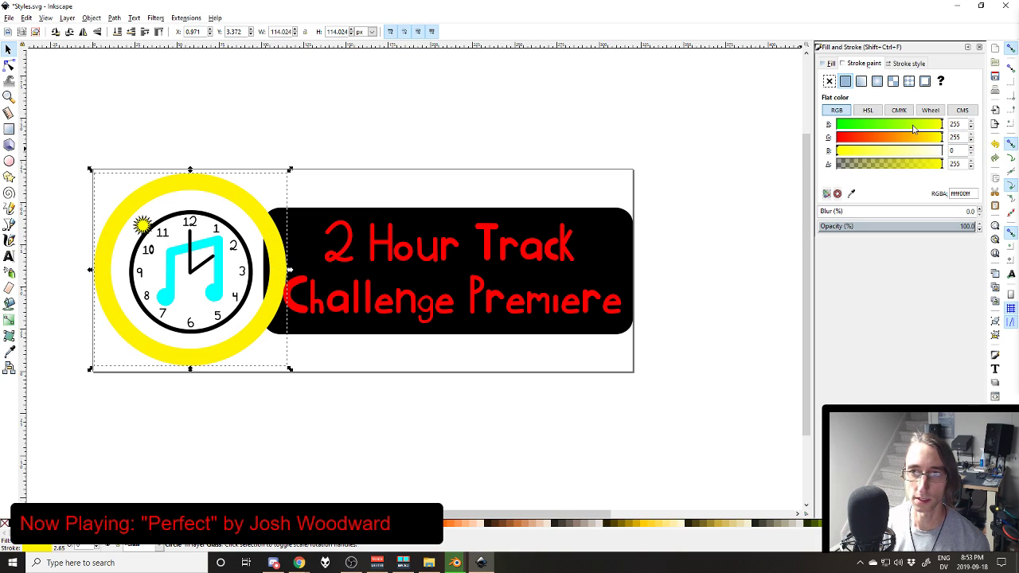
{"action": "left_click_drag", "start_coordinate": [913, 129], "coordinate": [784, 130]}
{"action": "left_click_drag", "start_coordinate": [867, 137], "coordinate": [723, 135]}
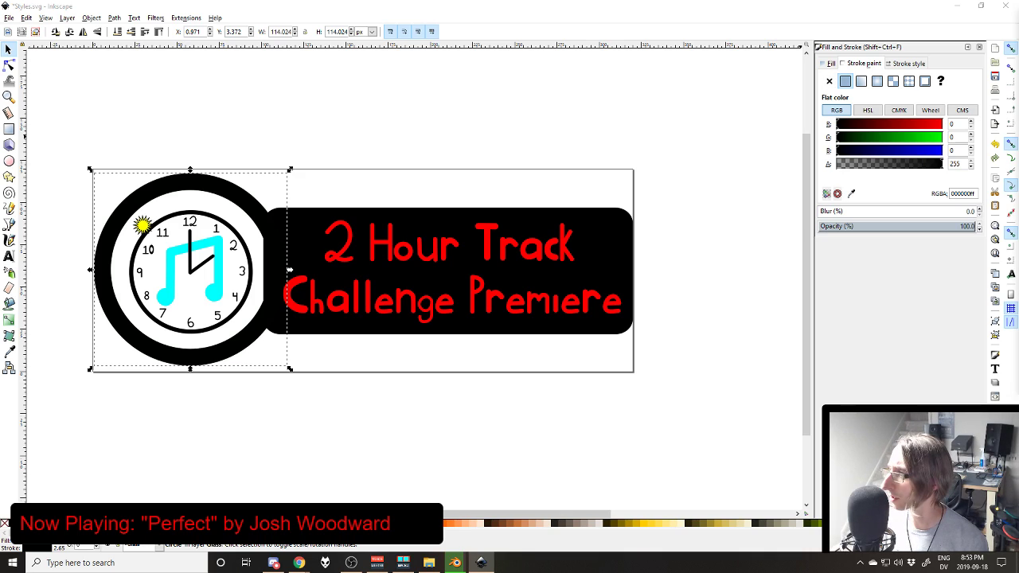
{"action": "key", "text": "Escape"}
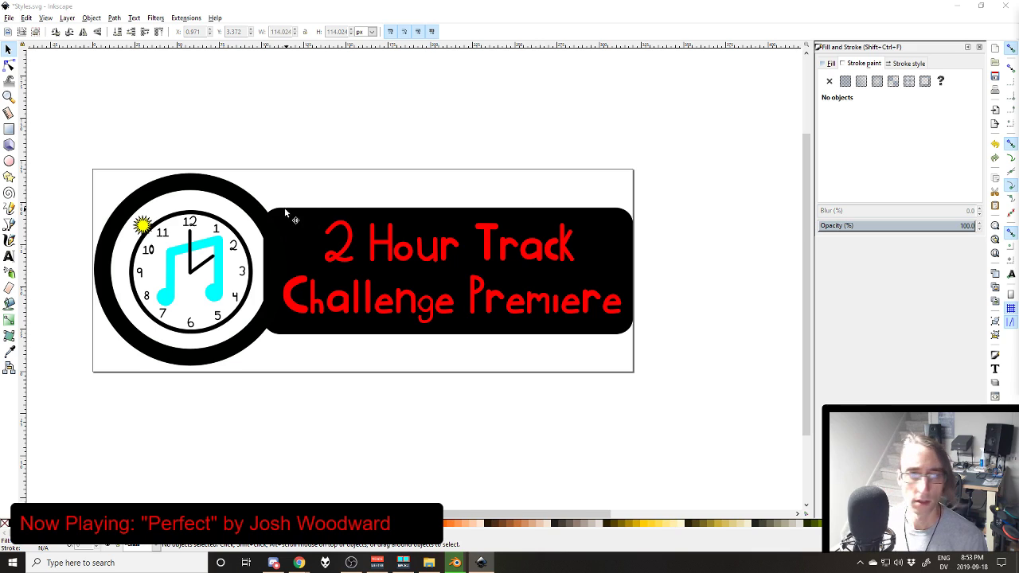
Step: Move the outer ring to the Handle layer by cutting and pasting it, and place it around the clock at X 2.128, Y 3.401
{"action": "left_click", "coordinate": [257, 210]}
{"action": "key", "text": "Delete"}
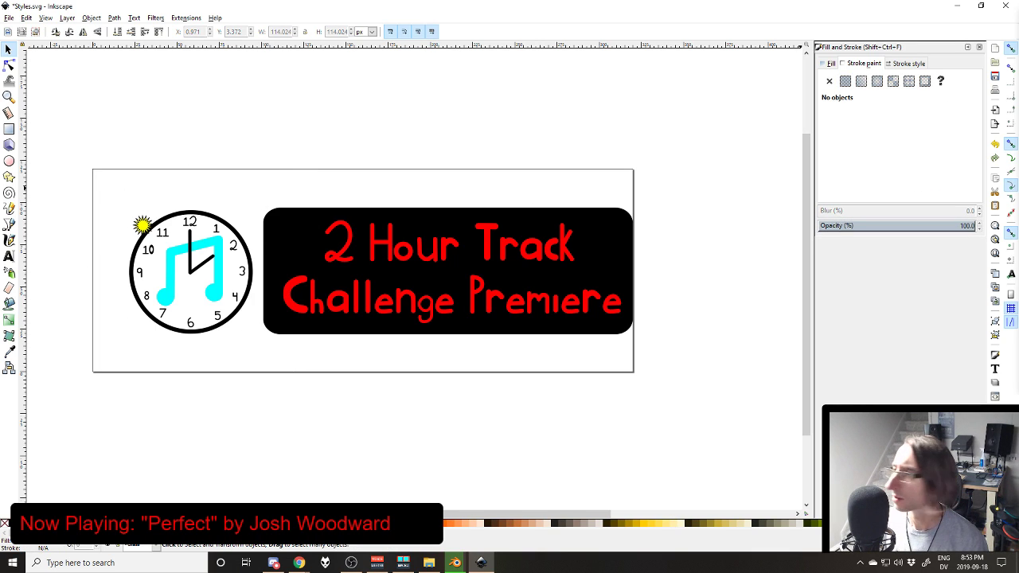
{"action": "key", "text": "ctrl+v"}
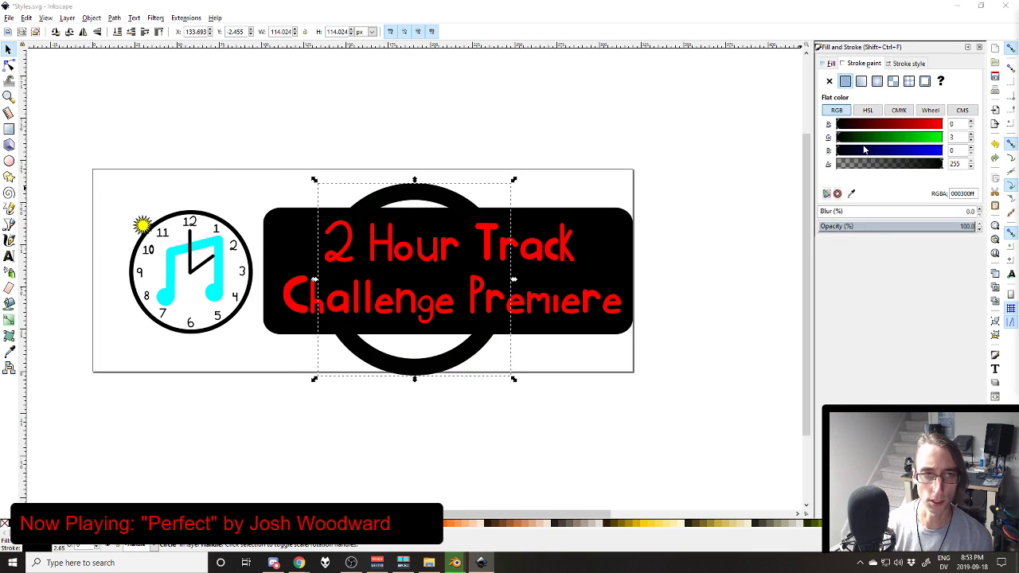
{"action": "left_click_drag", "start_coordinate": [432, 193], "coordinate": [205, 177]}
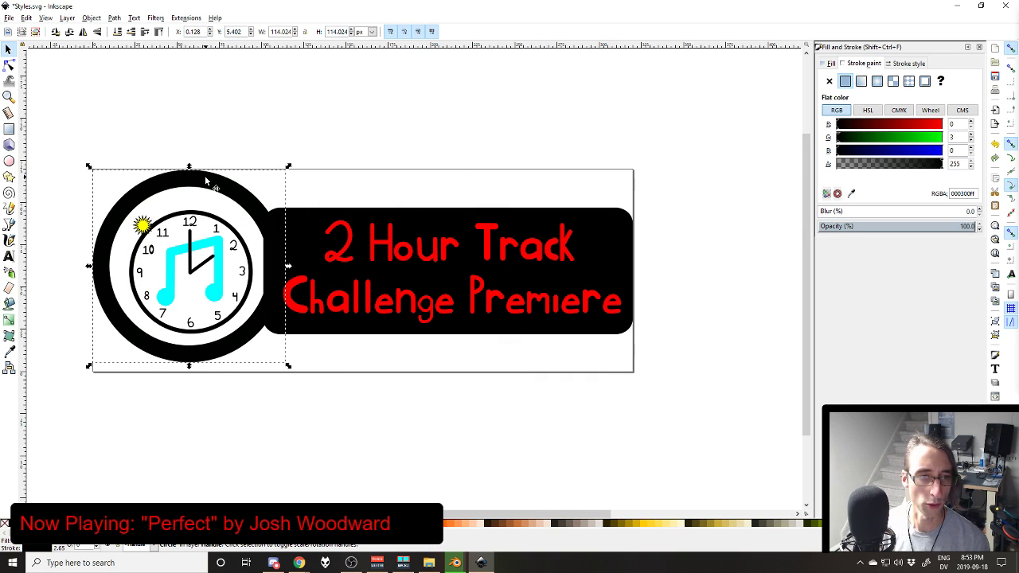
{"action": "key", "text": "Right"}
{"action": "key", "text": "Down"}
{"action": "key", "text": "Down"}
{"action": "key", "text": "Up"}
{"action": "left_click", "coordinate": [343, 128]}
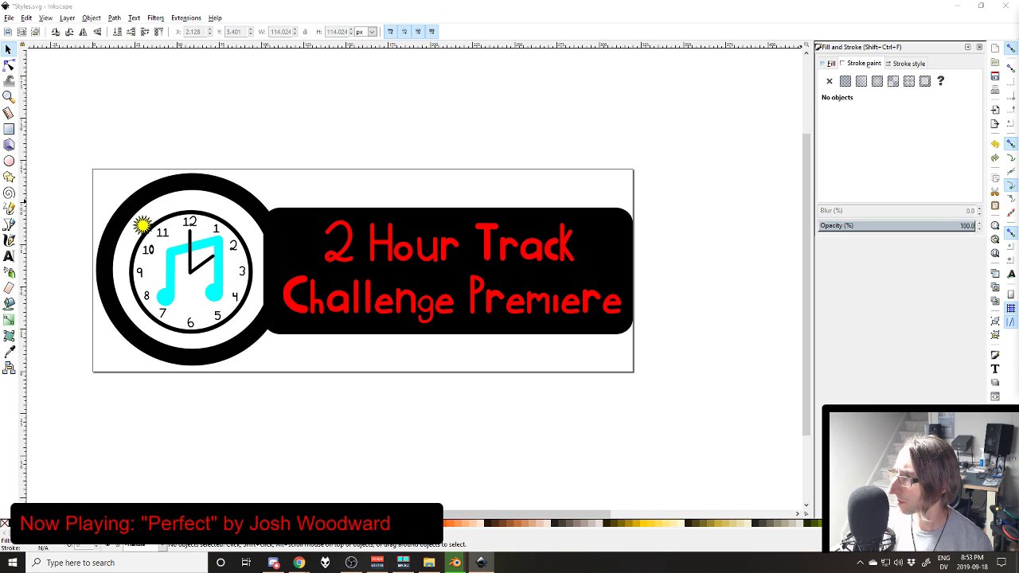
Step: Rename the Handle layer as Magnifying Glass
{"action": "type", "text": "r"}
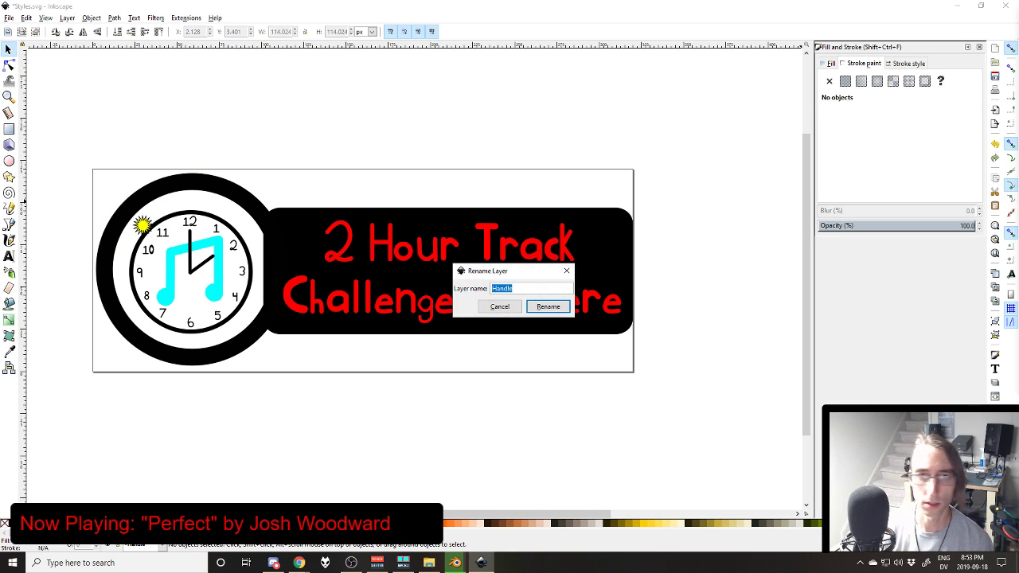
{"action": "type", "text": "mag"}
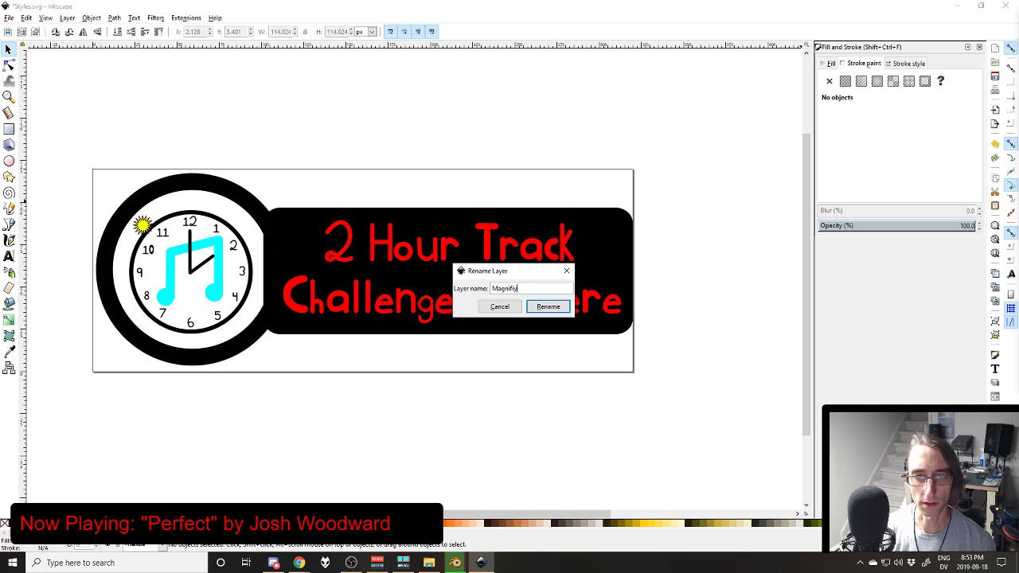
{"action": "key", "text": "Return"}
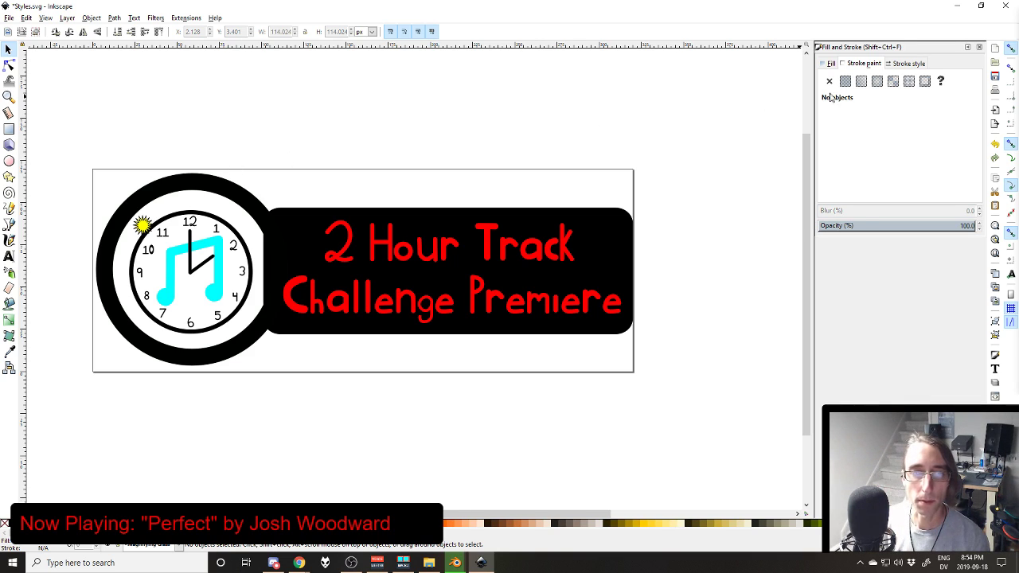
Step: Try nudging the clock image sideways inside the ring, undo the move and deselect the image
{"action": "left_click", "coordinate": [214, 263]}
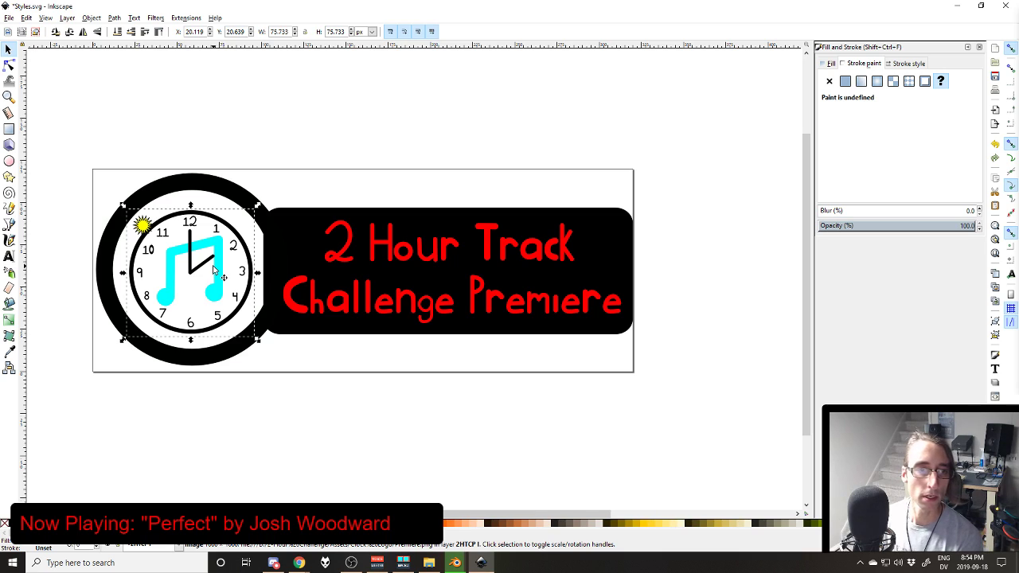
{"action": "key", "text": "Right"}
{"action": "key", "text": "Escape"}
{"action": "key", "text": "ctrl+z"}
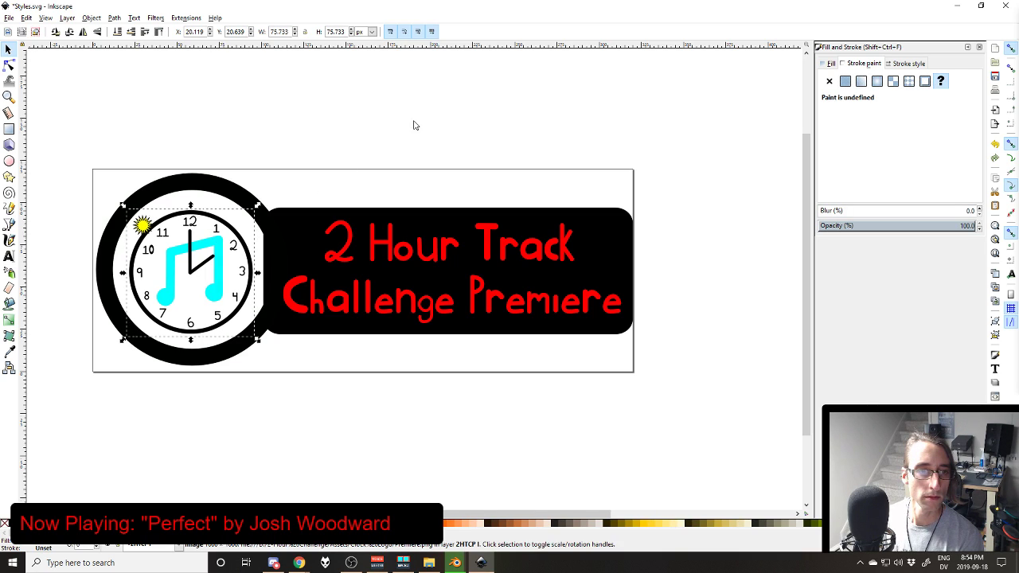
{"action": "key", "text": "Escape"}
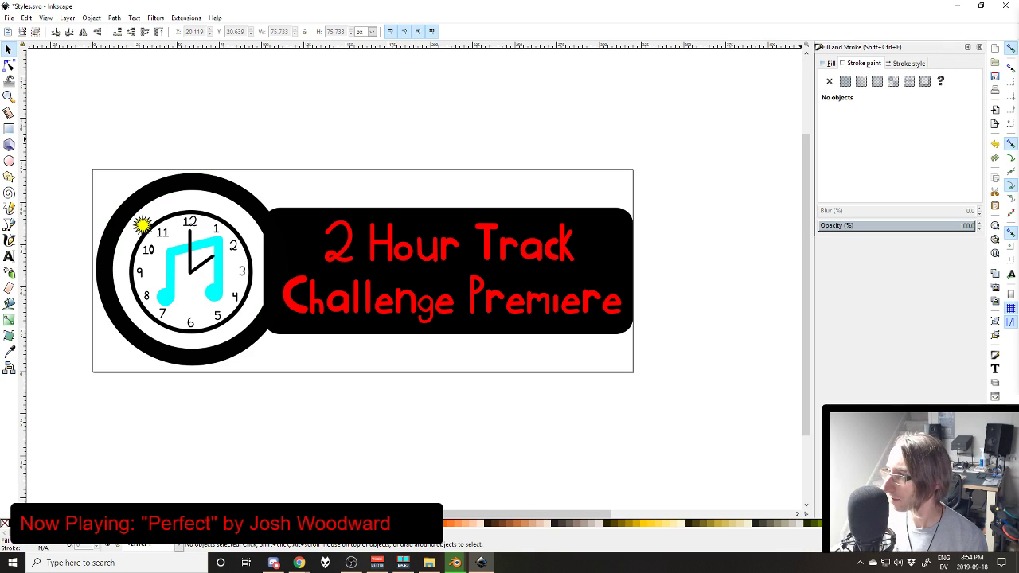
Step: Try merging the outer ring and the black bar with Union, and undo the merge
{"action": "left_click", "coordinate": [244, 203]}
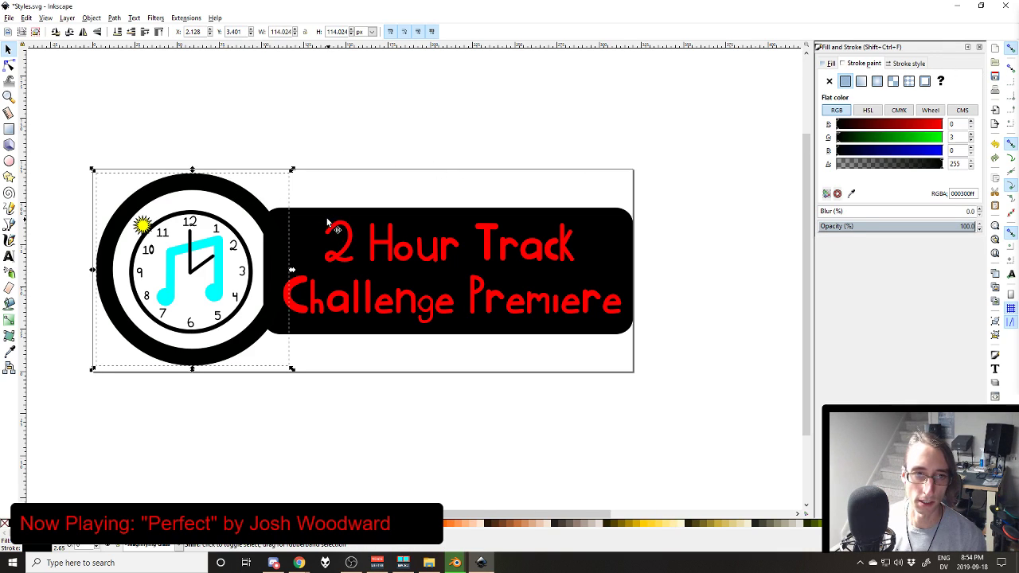
{"action": "left_click", "coordinate": [328, 226], "text": "shift"}
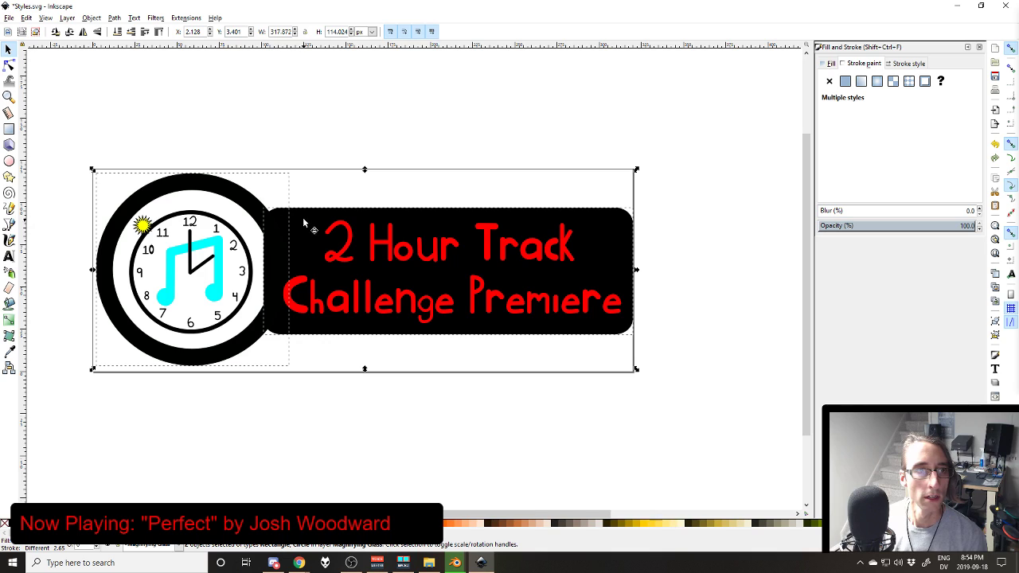
{"action": "right_click", "coordinate": [306, 218]}
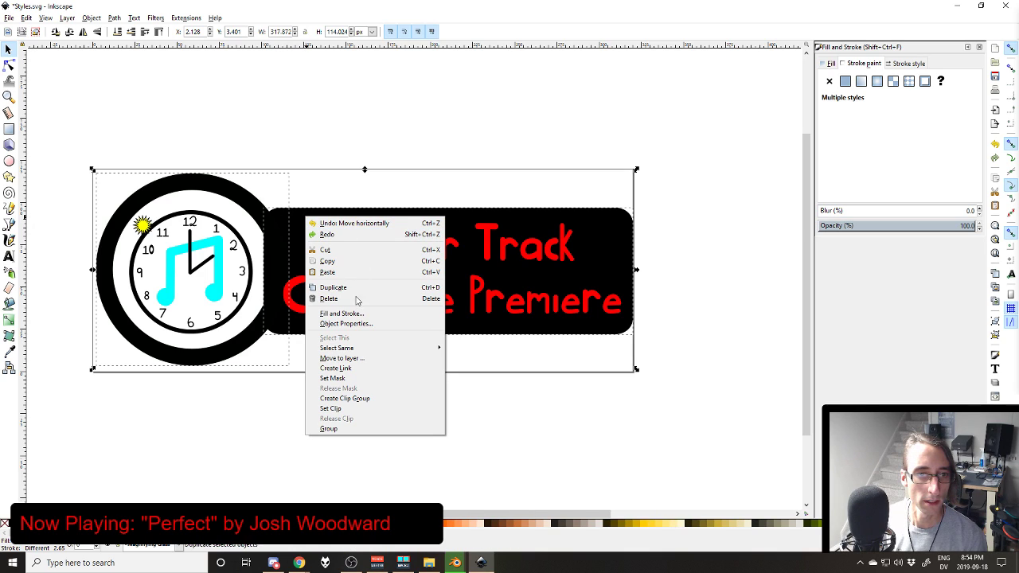
{"action": "left_click", "coordinate": [120, 19]}
{"action": "left_click", "coordinate": [113, 18]}
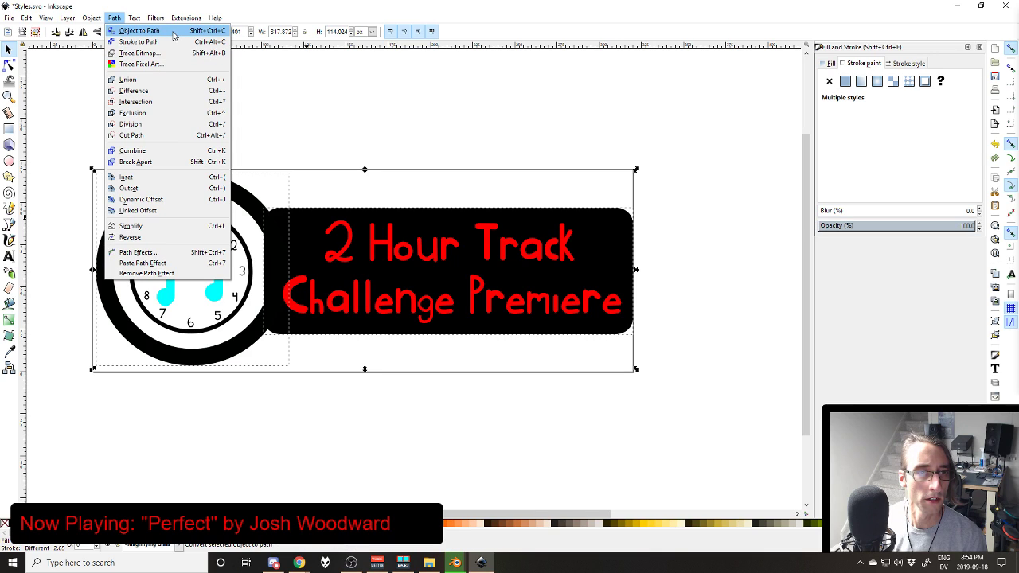
{"action": "left_click", "coordinate": [159, 80]}
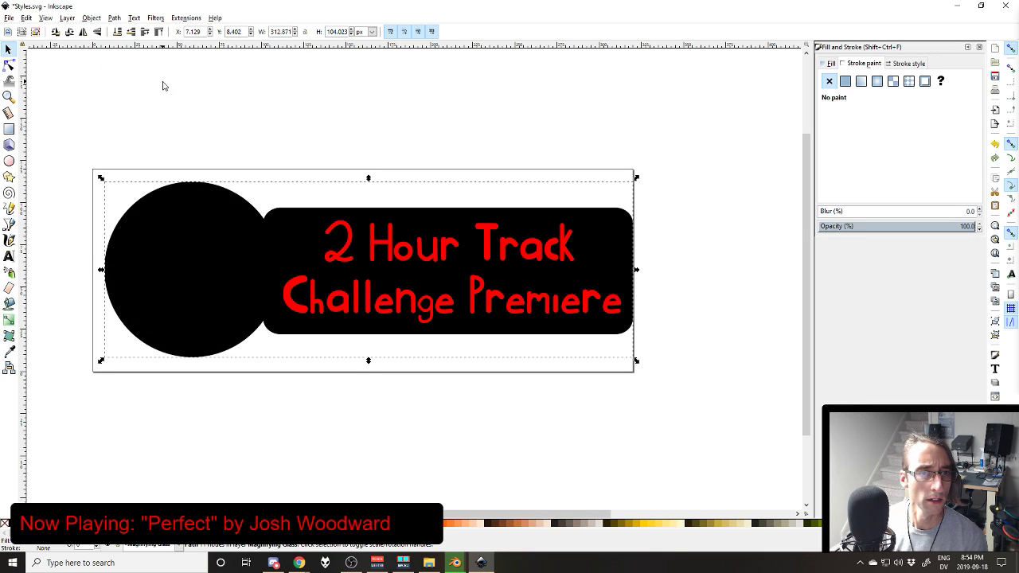
{"action": "key", "text": "ctrl+z"}
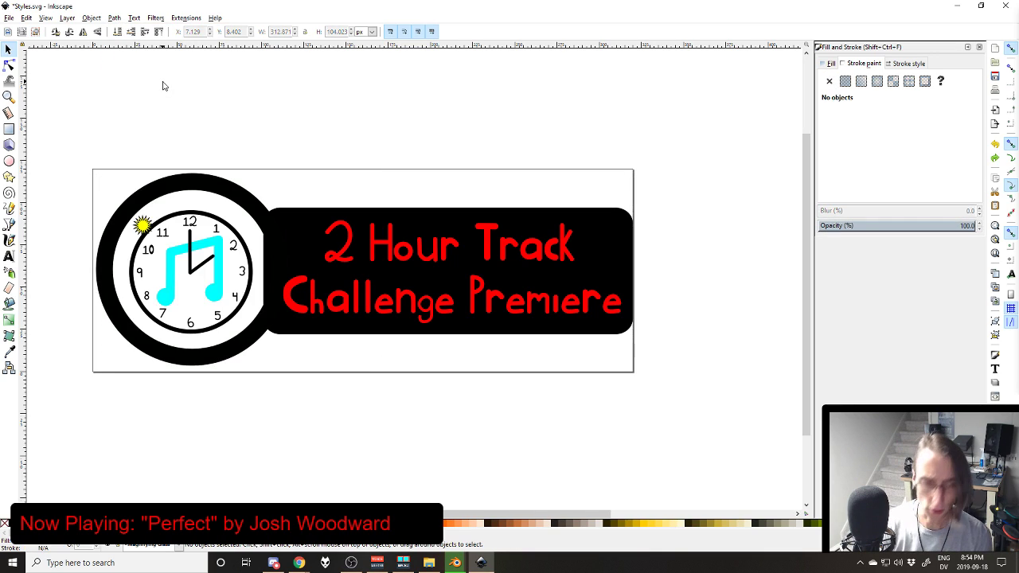
Step: Convert the outer ring from a circle to a path with Object to Path and check its nodes
{"action": "left_click", "coordinate": [243, 191]}
{"action": "left_click", "coordinate": [158, 17]}
{"action": "mouse_move", "coordinate": [134, 17]}
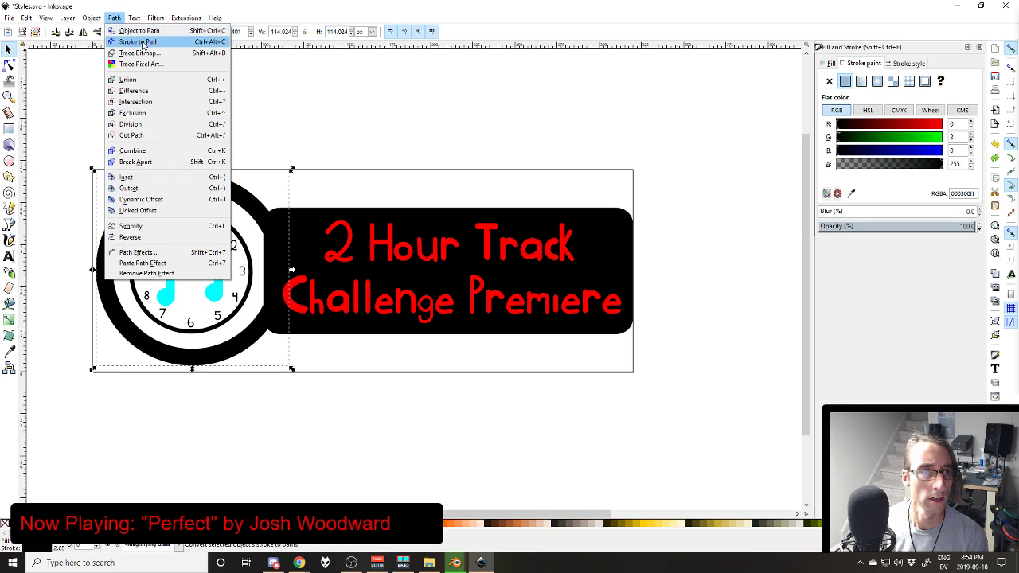
{"action": "left_click", "coordinate": [139, 30]}
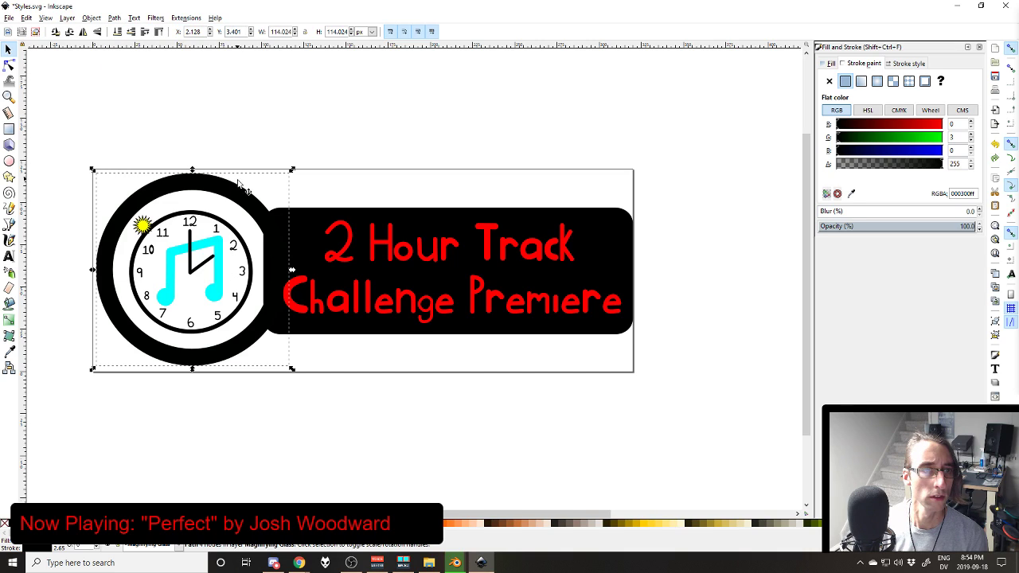
{"action": "right_click", "coordinate": [238, 199]}
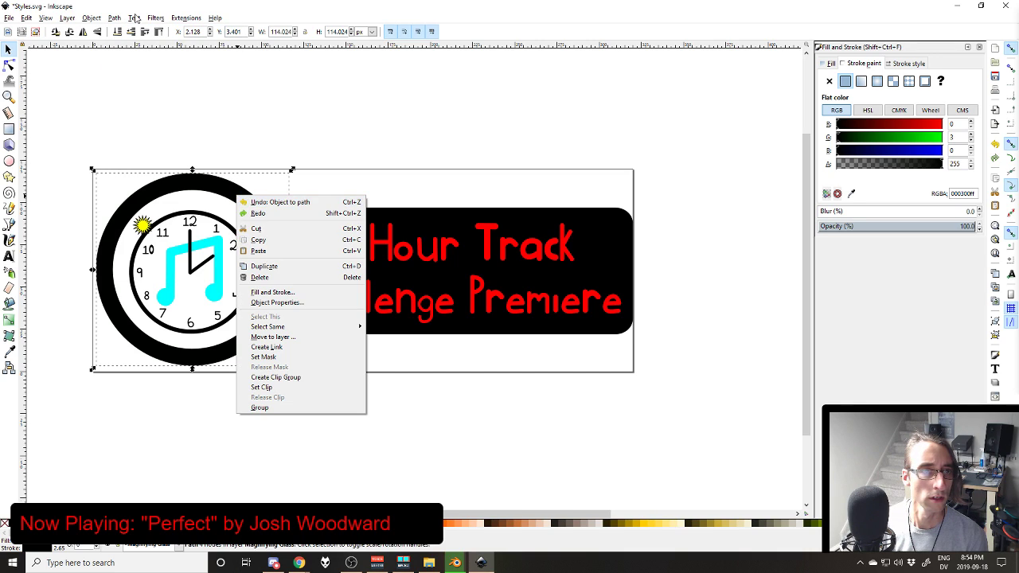
{"action": "left_click", "coordinate": [211, 164]}
{"action": "double_click", "coordinate": [230, 192]}
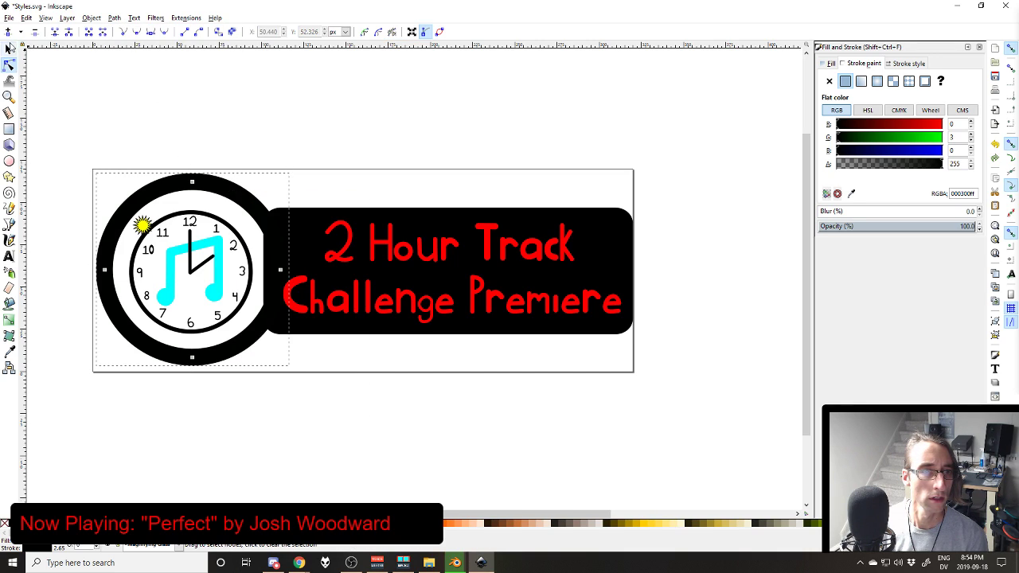
Step: Convert the ring's stroke to a path with Stroke to Path and check the outline
{"action": "left_click", "coordinate": [8, 50]}
{"action": "left_click", "coordinate": [114, 17]}
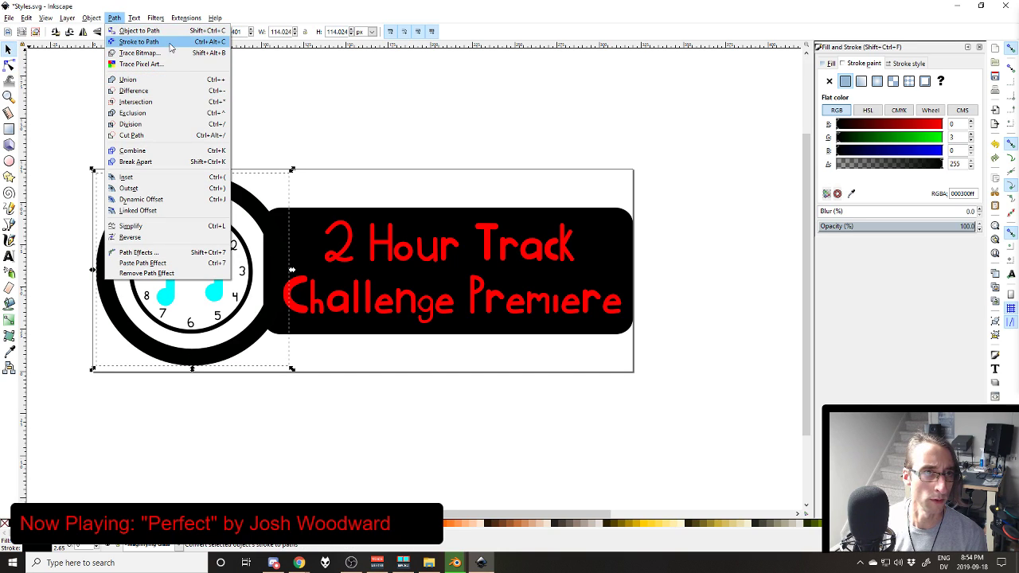
{"action": "left_click", "coordinate": [175, 42]}
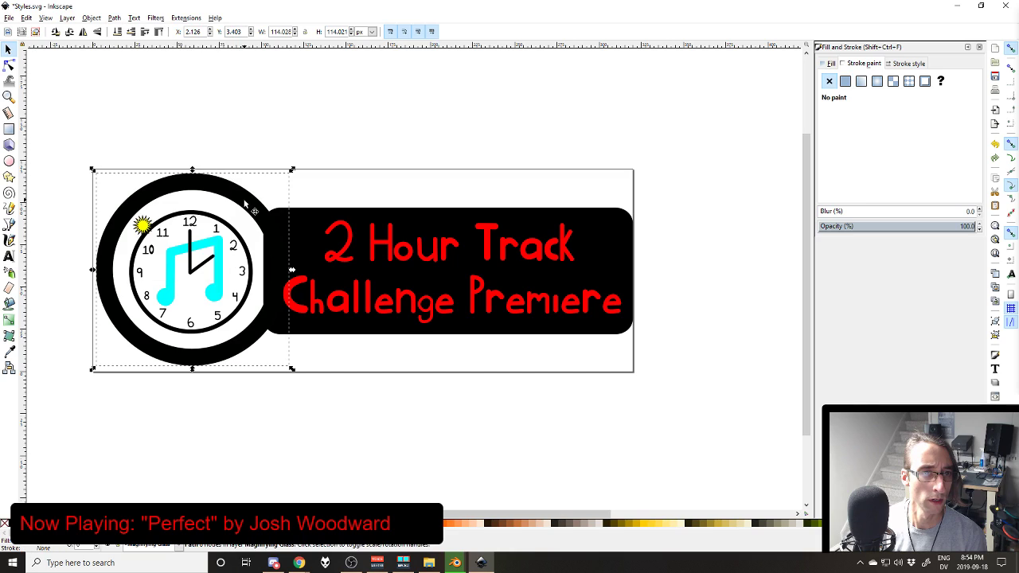
{"action": "double_click", "coordinate": [250, 205]}
{"action": "left_click", "coordinate": [7, 49]}
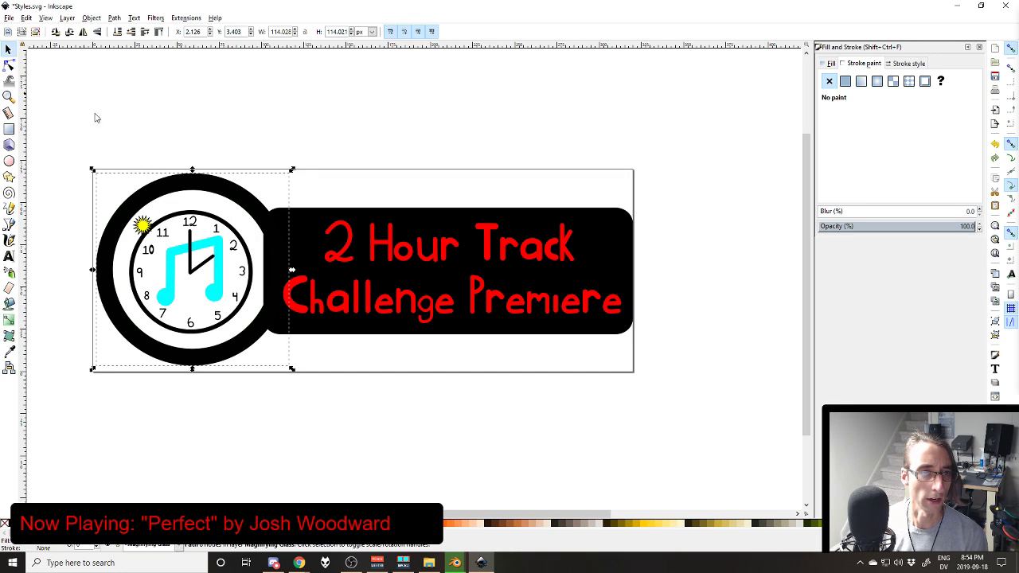
Step: Merge the ring outline and the black title bar into one shape with Union
{"action": "left_click", "coordinate": [309, 221], "text": "shift"}
{"action": "right_click", "coordinate": [312, 213]}
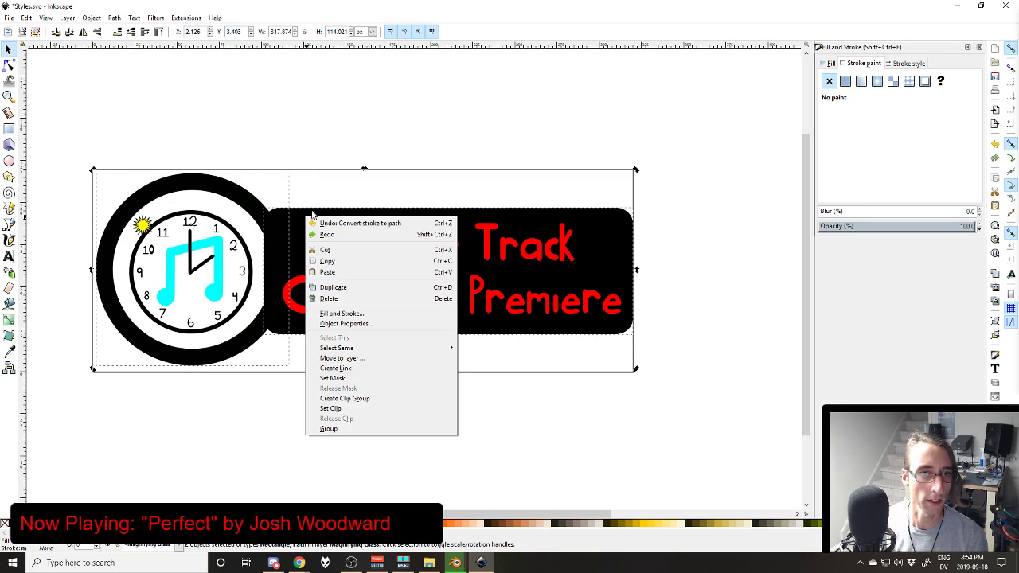
{"action": "left_click", "coordinate": [114, 17]}
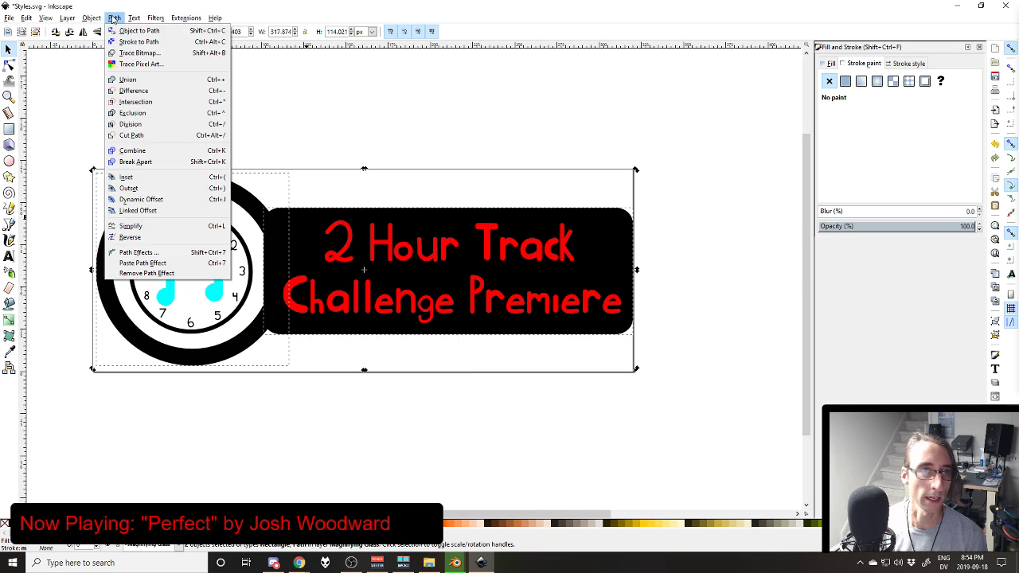
{"action": "left_click", "coordinate": [145, 78]}
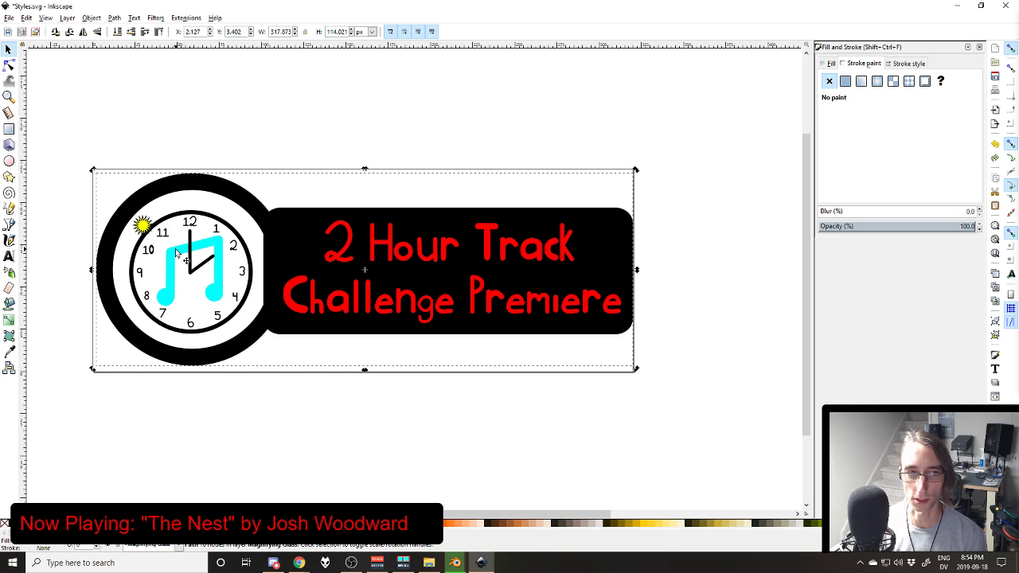
Step: Try reshaping the upper junction of ring and bar by adjusting its node and handle, and undo both changes
{"action": "key", "text": "n"}
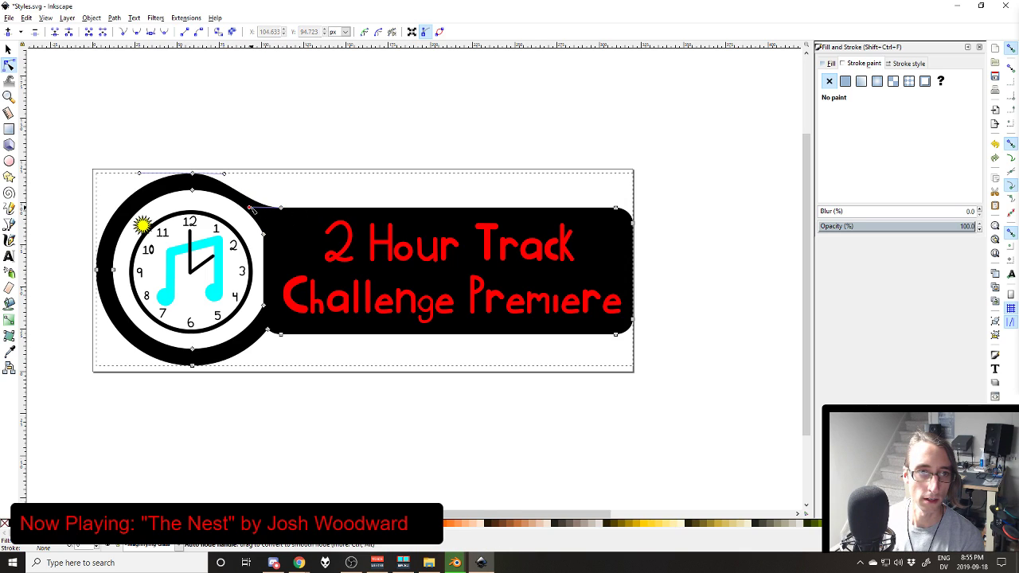
{"action": "mouse_move", "coordinate": [252, 207]}
{"action": "left_mouse_down"}
{"action": "mouse_move", "coordinate": [285, 210]}
{"action": "mouse_move", "coordinate": [269, 207]}
{"action": "left_mouse_up"}
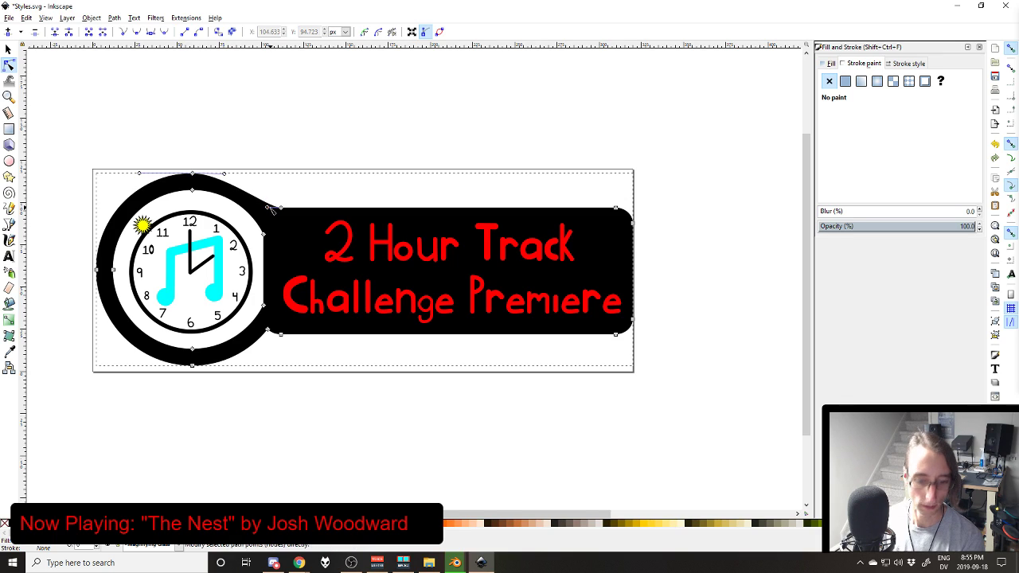
{"action": "key", "text": "ctrl+z"}
{"action": "key", "text": "ctrl+z"}
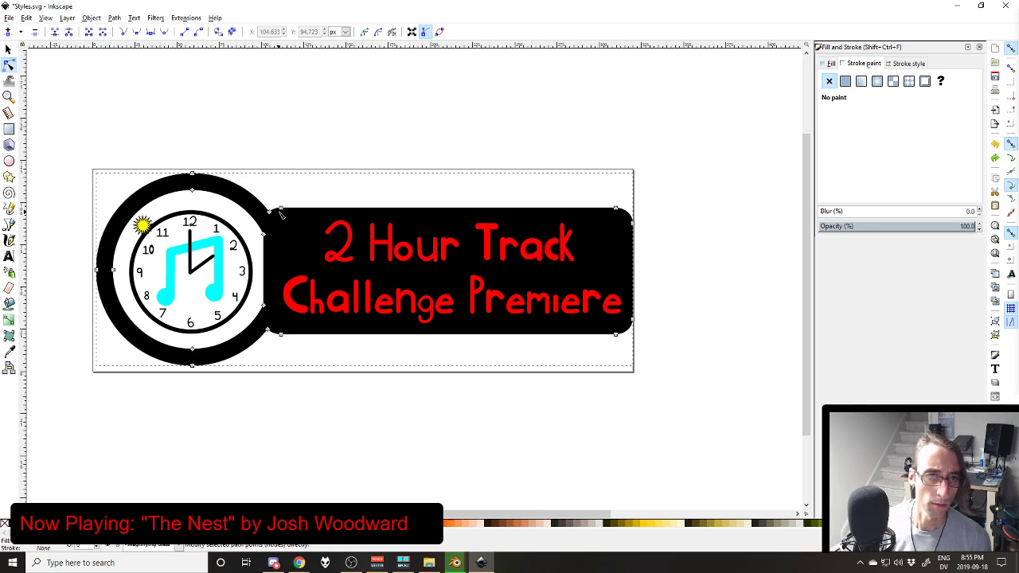
Step: Try deleting the node at the bar's upper corner beside the ring, and undo the deletion
{"action": "left_click", "coordinate": [280, 209]}
{"action": "key", "text": "Delete"}
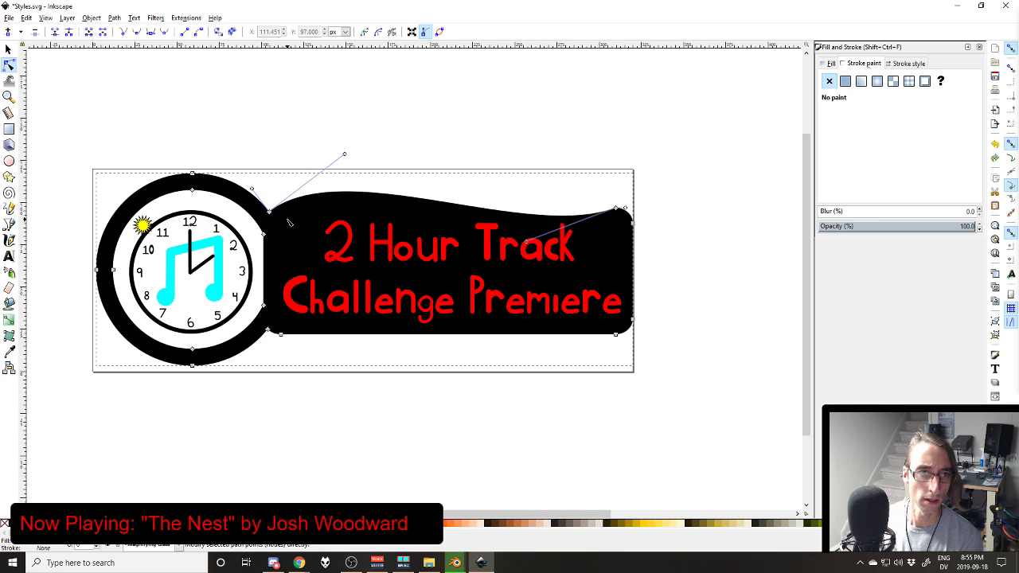
{"action": "key", "text": "ctrl+z"}
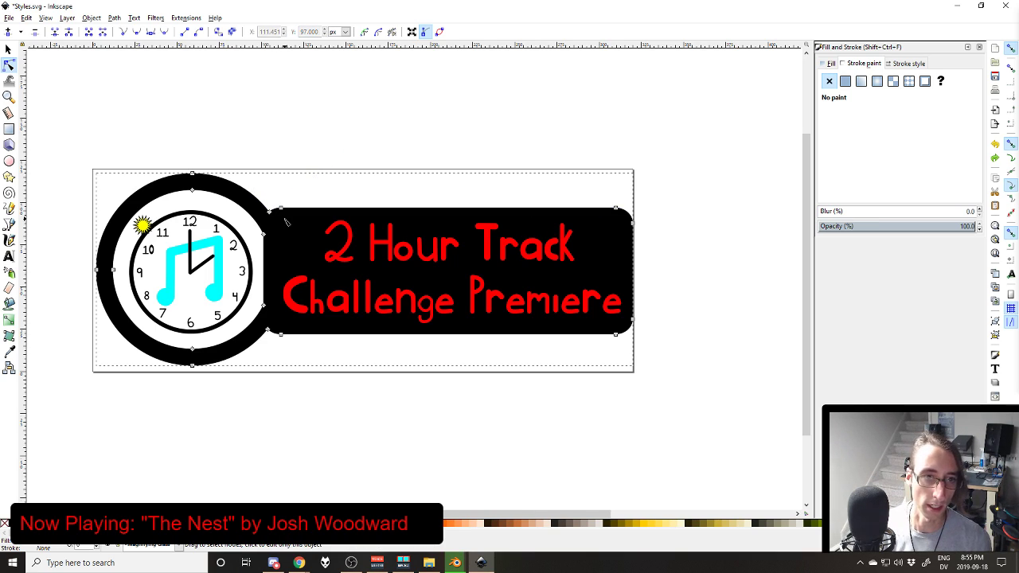
Step: Try smoothing the upper junction of ring and bar by moving and deleting its corner node and levelling the bar node's handle
{"action": "left_click_drag", "start_coordinate": [269, 211], "coordinate": [270, 208]}
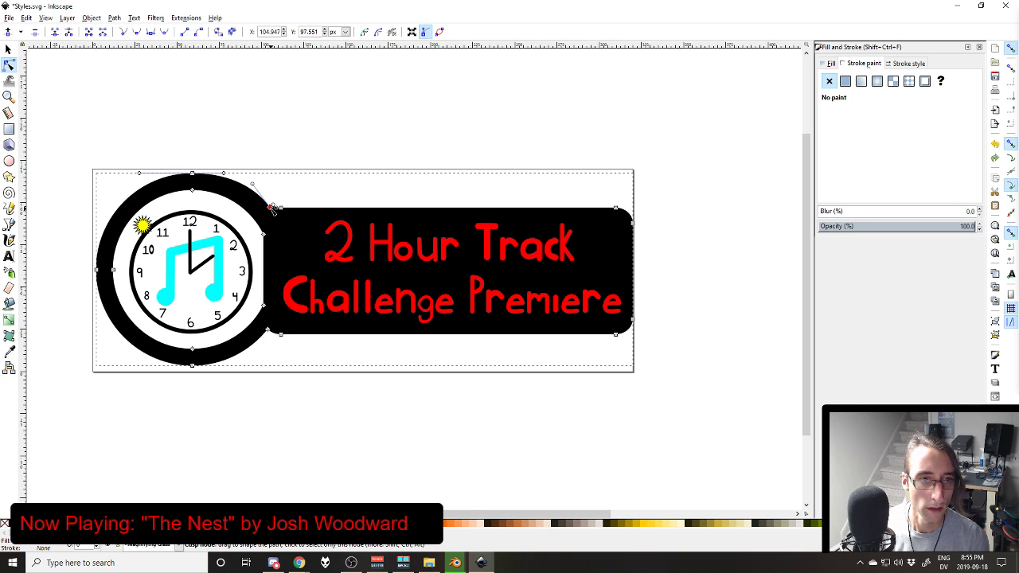
{"action": "left_click", "coordinate": [309, 193]}
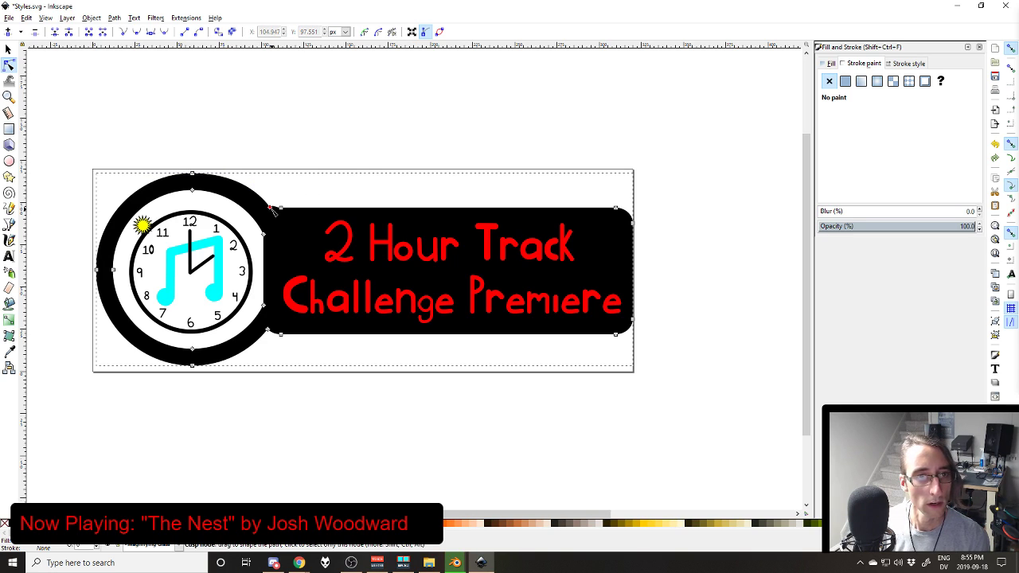
{"action": "left_click", "coordinate": [274, 205]}
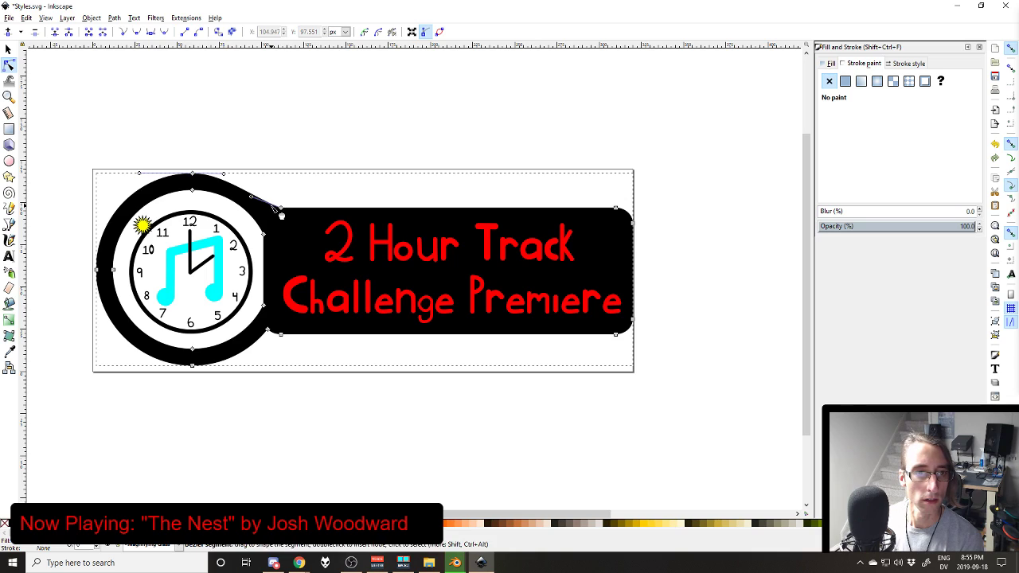
{"action": "left_click_drag", "start_coordinate": [250, 195], "coordinate": [268, 213]}
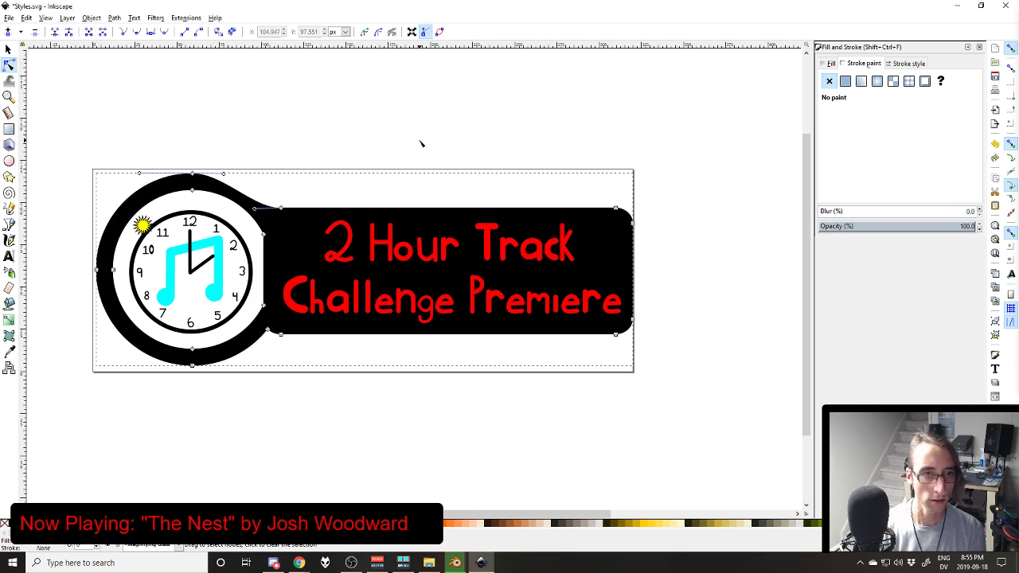
Step: Delete the corner node at the upper junction of ring and bar, and lengthen the ring's top handle to smooth the curve
{"action": "scroll", "coordinate": [269, 227], "scroll_direction": "up", "scroll_amount": 2}
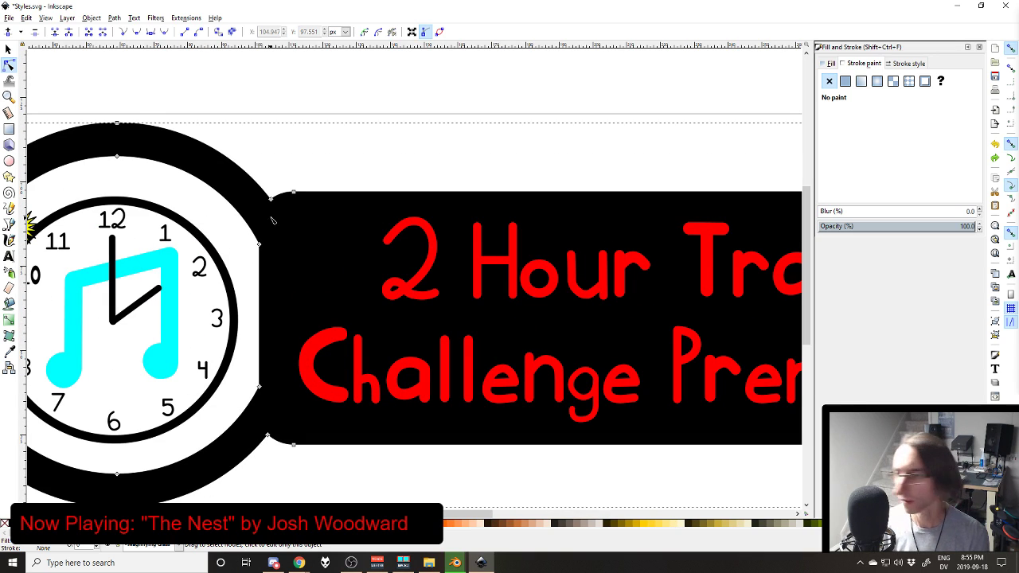
{"action": "left_click_drag", "start_coordinate": [174, 203], "coordinate": [366, 209]}
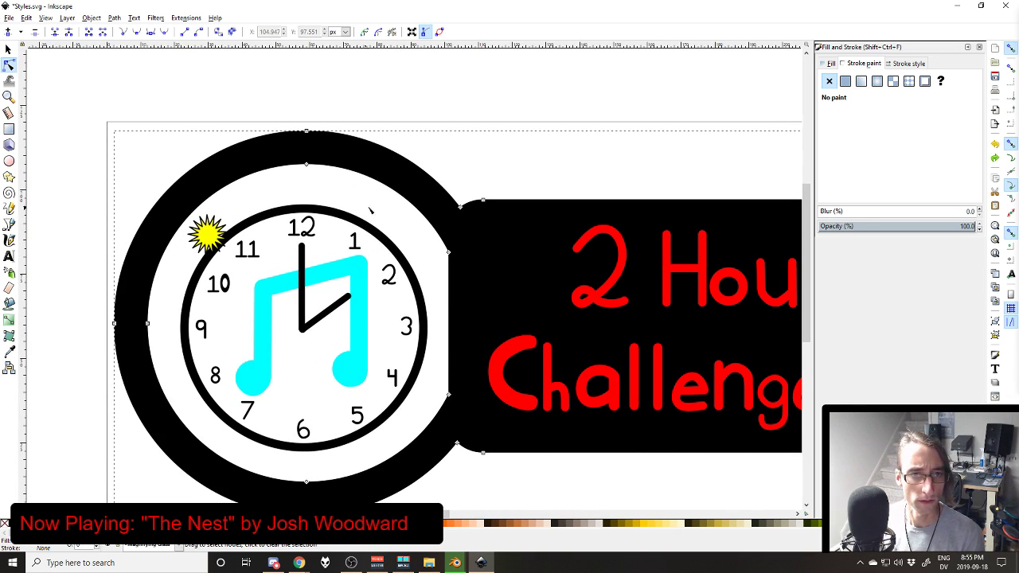
{"action": "left_click", "coordinate": [465, 206]}
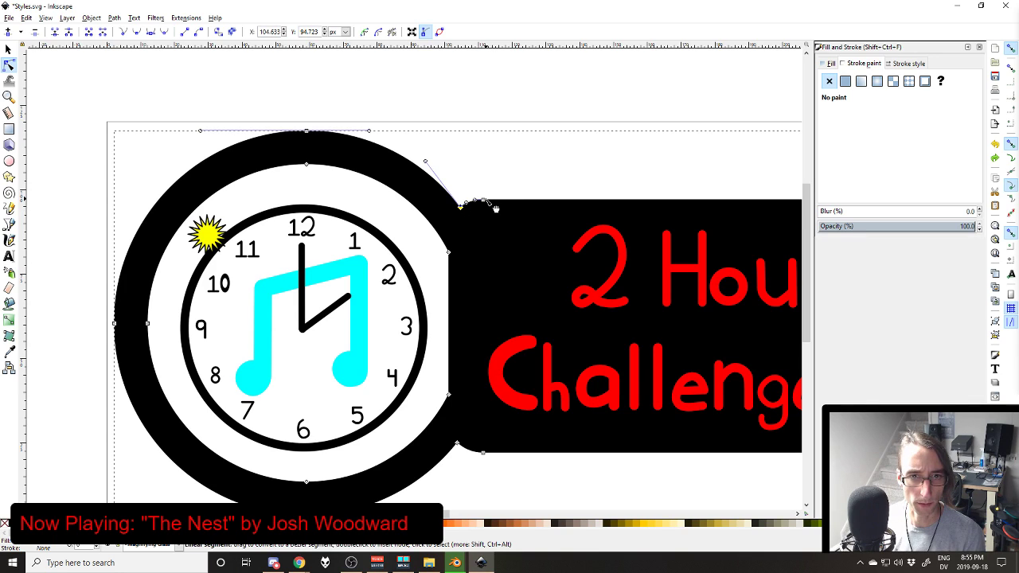
{"action": "left_click", "coordinate": [480, 201]}
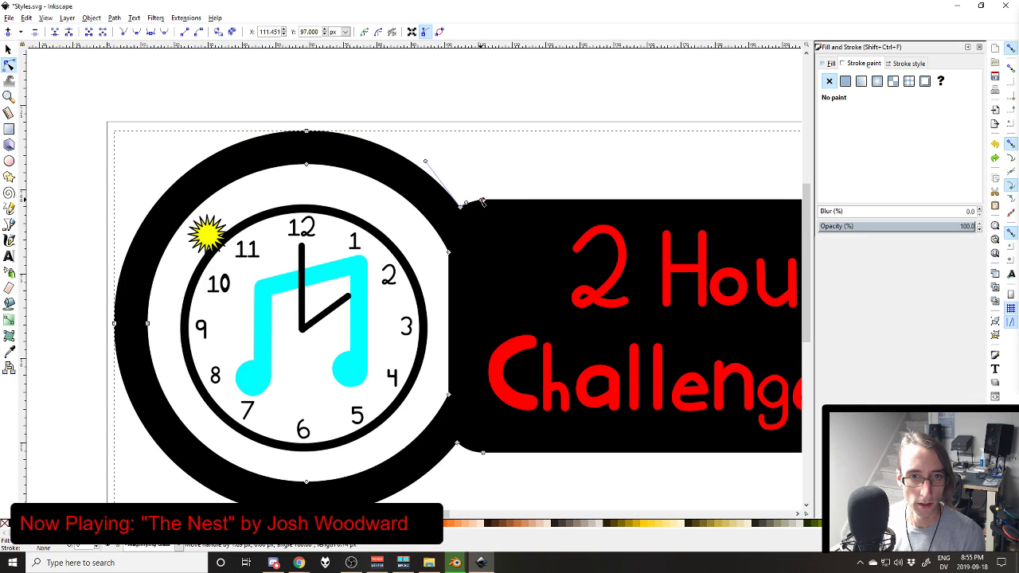
{"action": "left_click", "coordinate": [462, 206]}
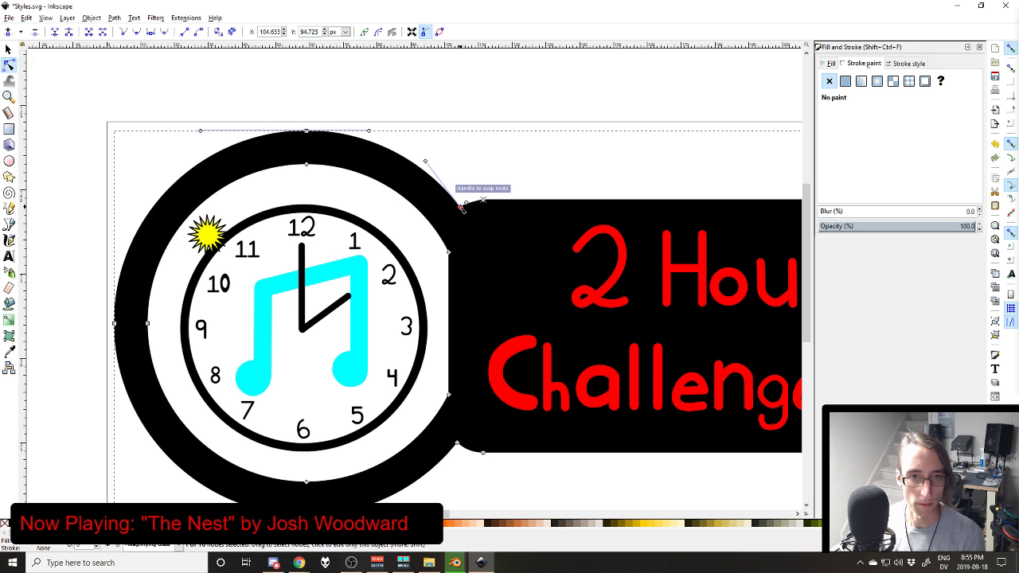
{"action": "key", "text": "Delete"}
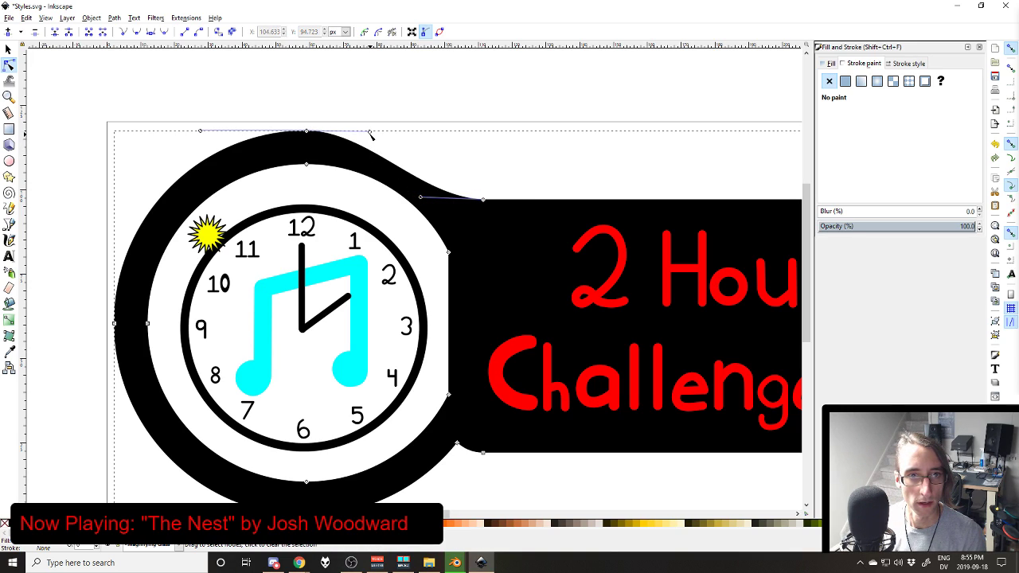
{"action": "left_click_drag", "start_coordinate": [370, 136], "coordinate": [439, 132]}
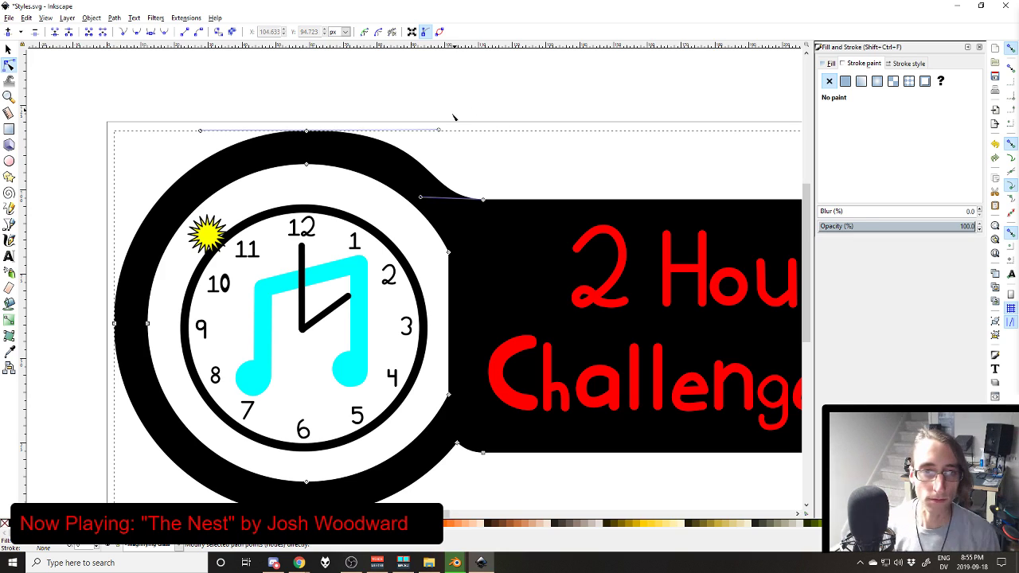
Step: Delete the corner node at the lower junction and lengthen the ring's bottom handle to mirror the upper curve
{"action": "scroll", "coordinate": [502, 135], "scroll_direction": "down", "scroll_amount": 1}
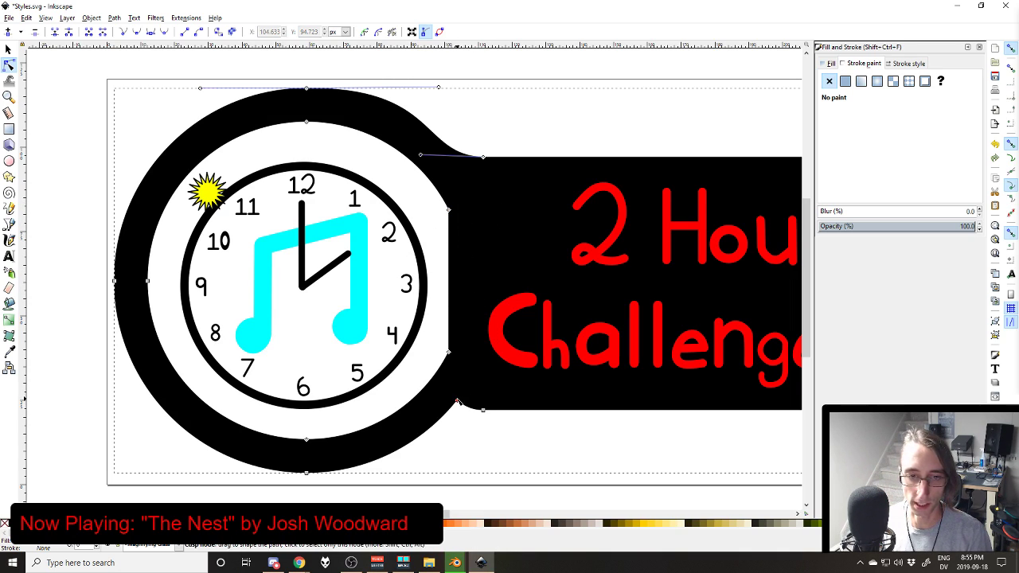
{"action": "left_click", "coordinate": [457, 401]}
{"action": "left_click_drag", "start_coordinate": [472, 410], "coordinate": [452, 406]}
{"action": "left_click_drag", "start_coordinate": [386, 481], "coordinate": [433, 473]}
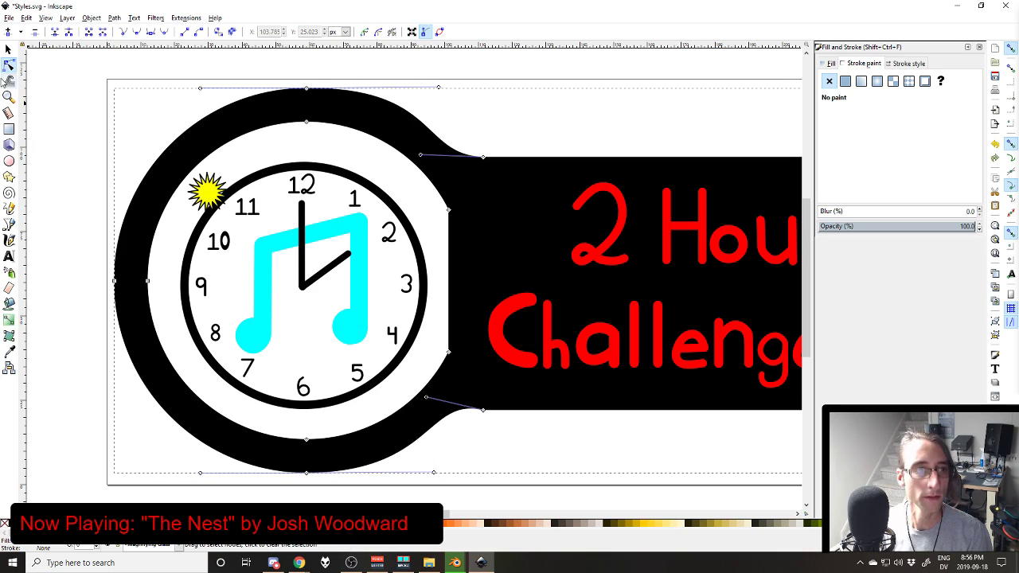
{"action": "left_click", "coordinate": [9, 49]}
{"action": "left_click", "coordinate": [538, 93]}
{"action": "scroll", "coordinate": [539, 93], "scroll_direction": "down", "scroll_amount": 2}
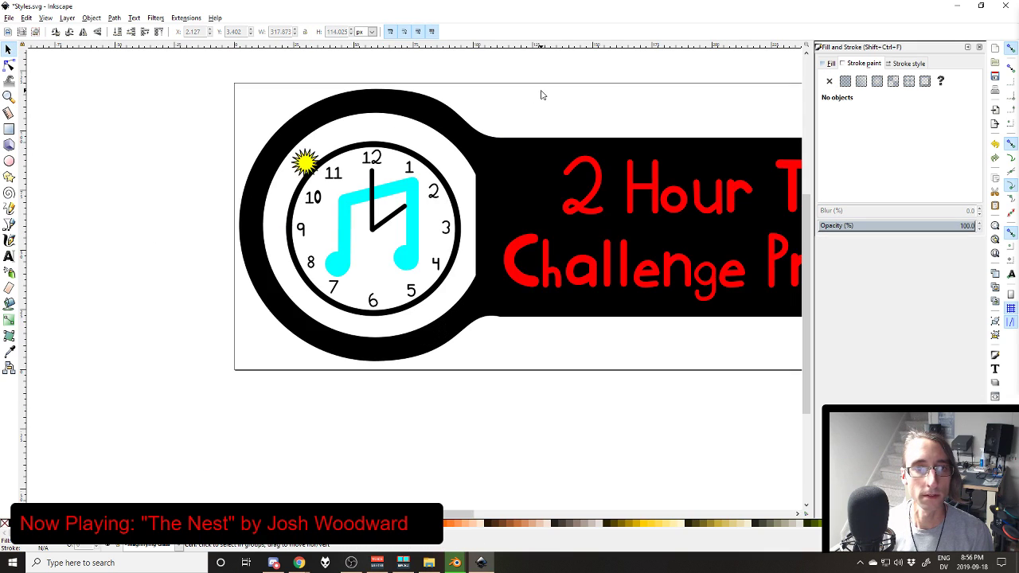
{"action": "left_click_drag", "start_coordinate": [607, 116], "coordinate": [394, 178]}
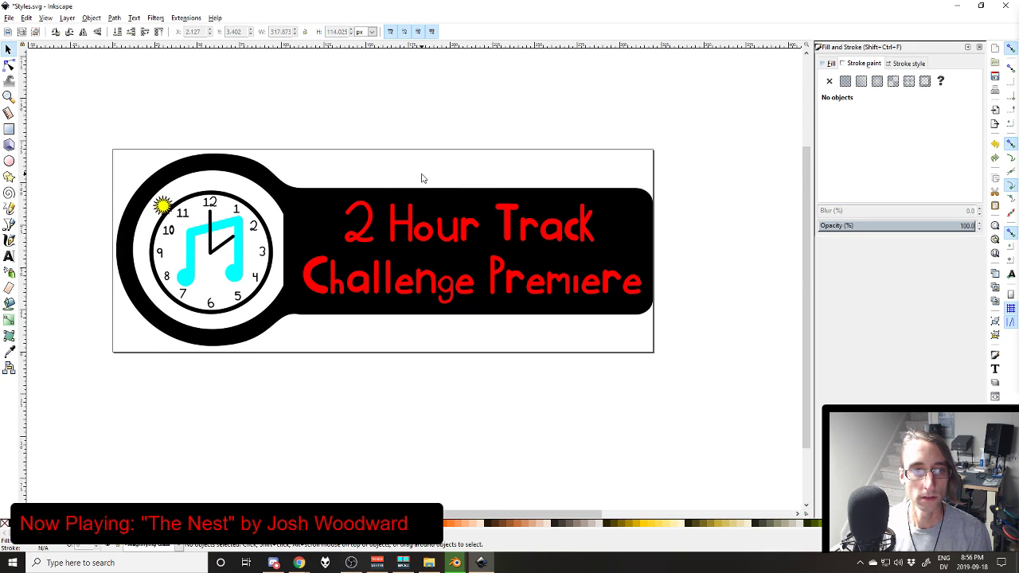
Step: Give the merged magnifying-glass shape a flat yellow stroke with RGBA f5e900ff
{"action": "left_click", "coordinate": [317, 188]}
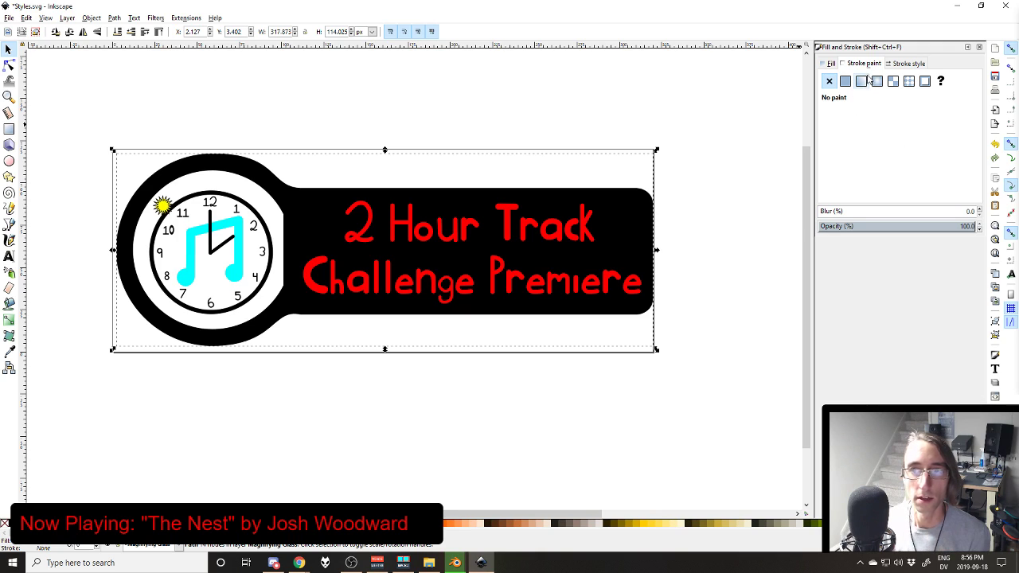
{"action": "left_click", "coordinate": [830, 65]}
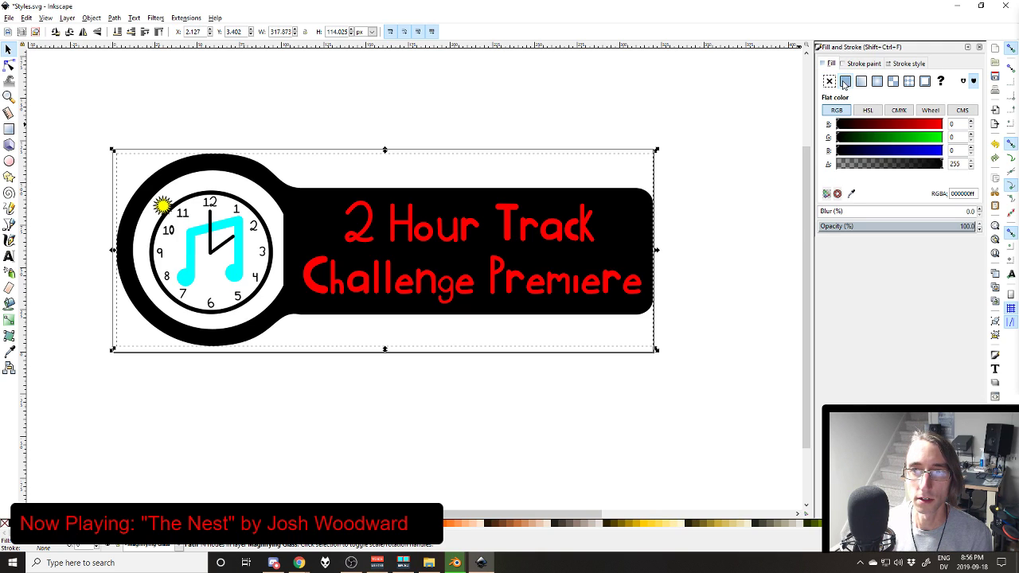
{"action": "left_click", "coordinate": [852, 67]}
{"action": "left_click", "coordinate": [845, 81]}
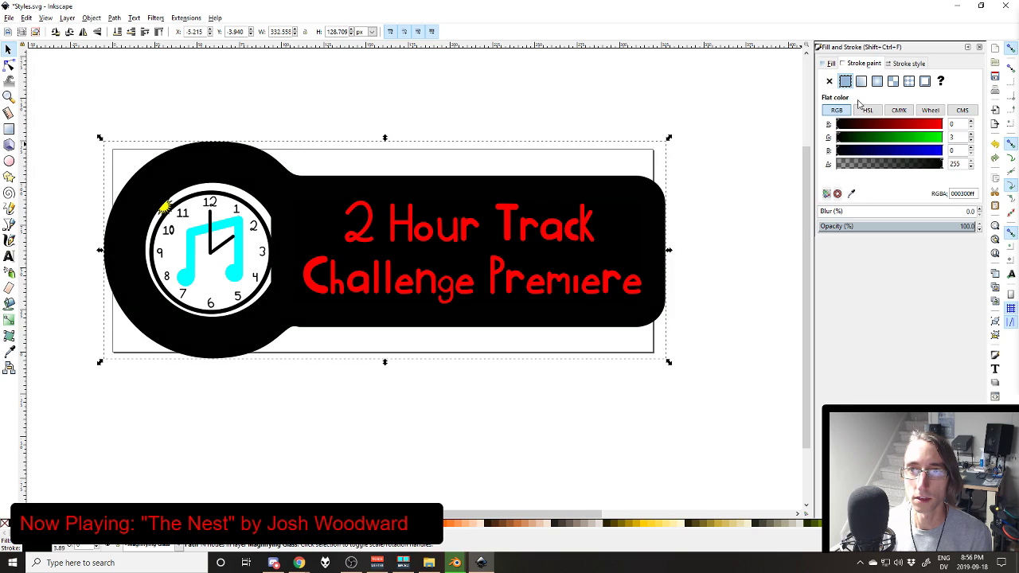
{"action": "left_click", "coordinate": [924, 125]}
{"action": "left_click", "coordinate": [939, 125]}
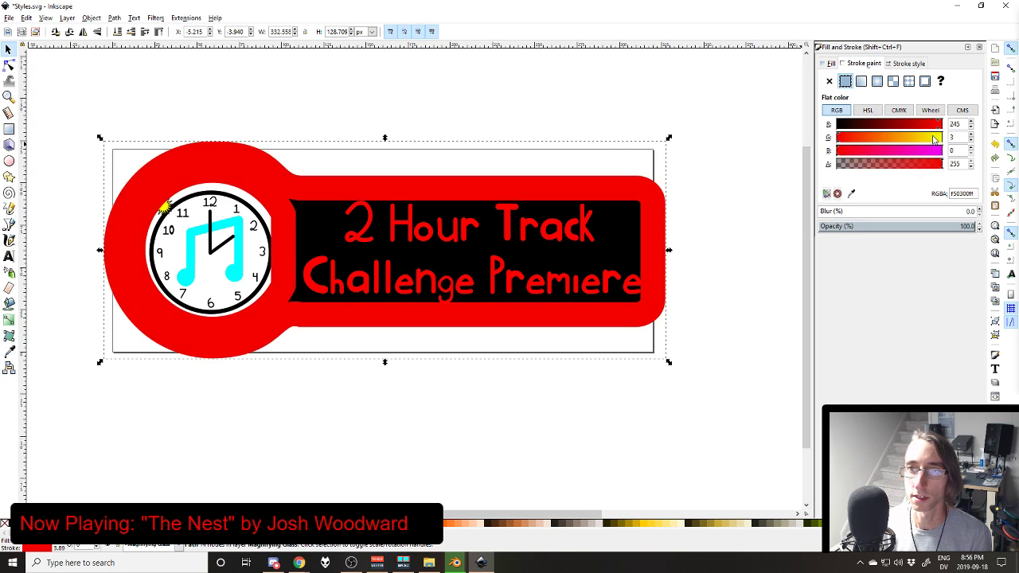
{"action": "left_click", "coordinate": [934, 138]}
Step: Set the shape's stroke width to 1 px and its colour to magenta, RGB 255, 0, 255
{"action": "left_click", "coordinate": [908, 63]}
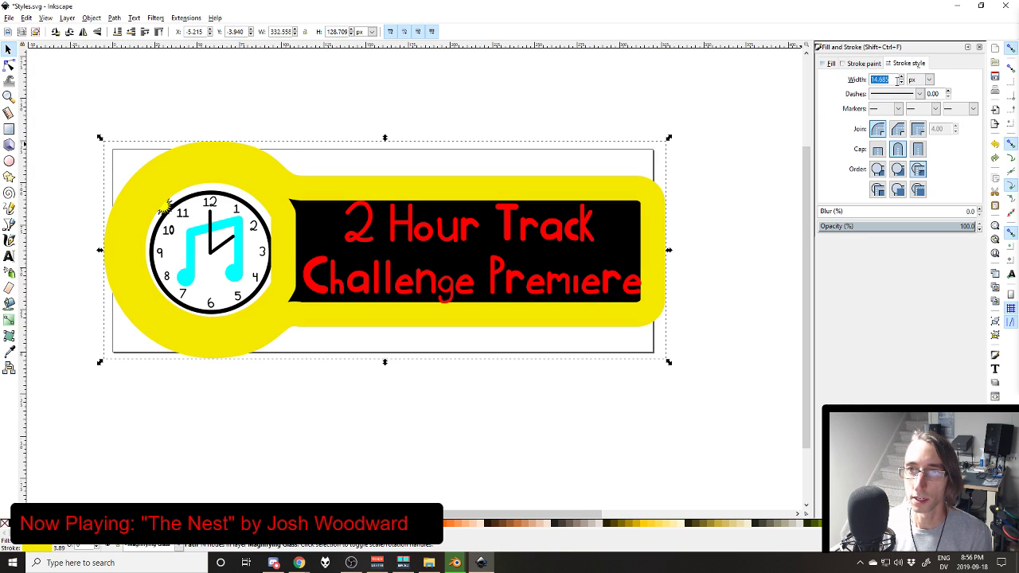
{"action": "type", "text": "1"}
{"action": "key", "text": "Return"}
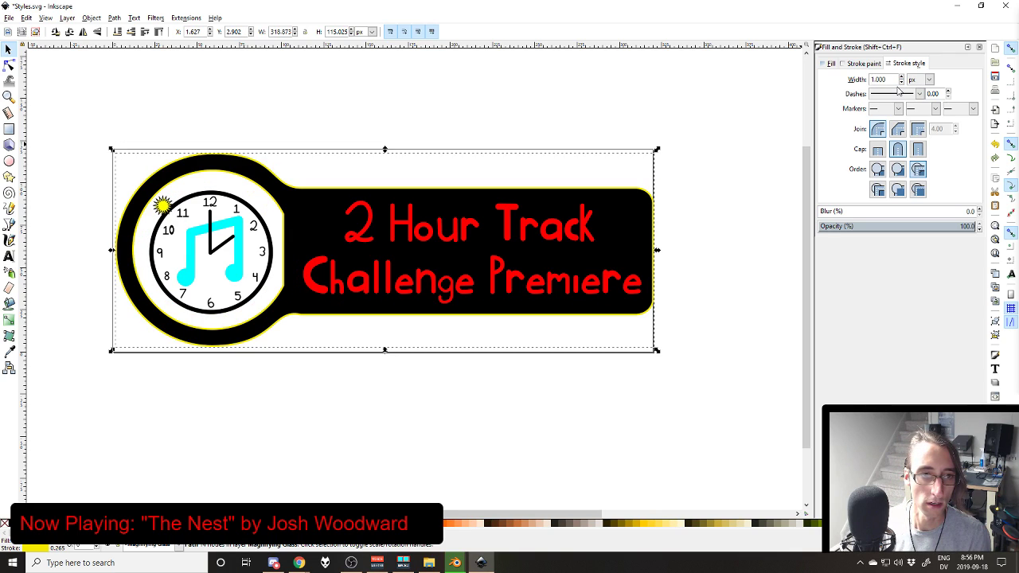
{"action": "left_click", "coordinate": [867, 63]}
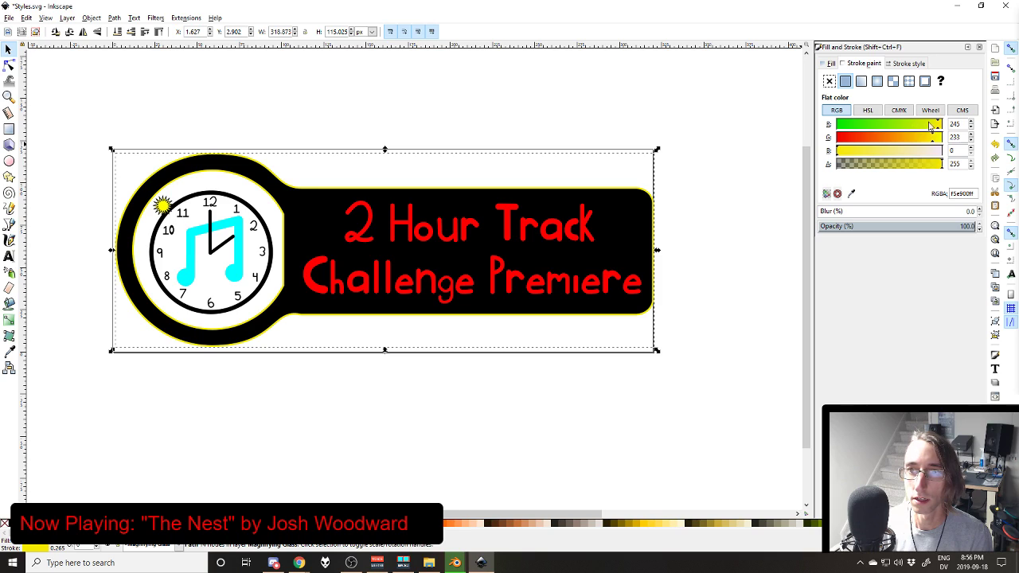
{"action": "mouse_move", "coordinate": [929, 124]}
{"action": "left_mouse_down"}
{"action": "mouse_move", "coordinate": [955, 130]}
{"action": "mouse_move", "coordinate": [759, 147]}
{"action": "left_mouse_up"}
{"action": "left_click_drag", "start_coordinate": [916, 150], "coordinate": [943, 153]}
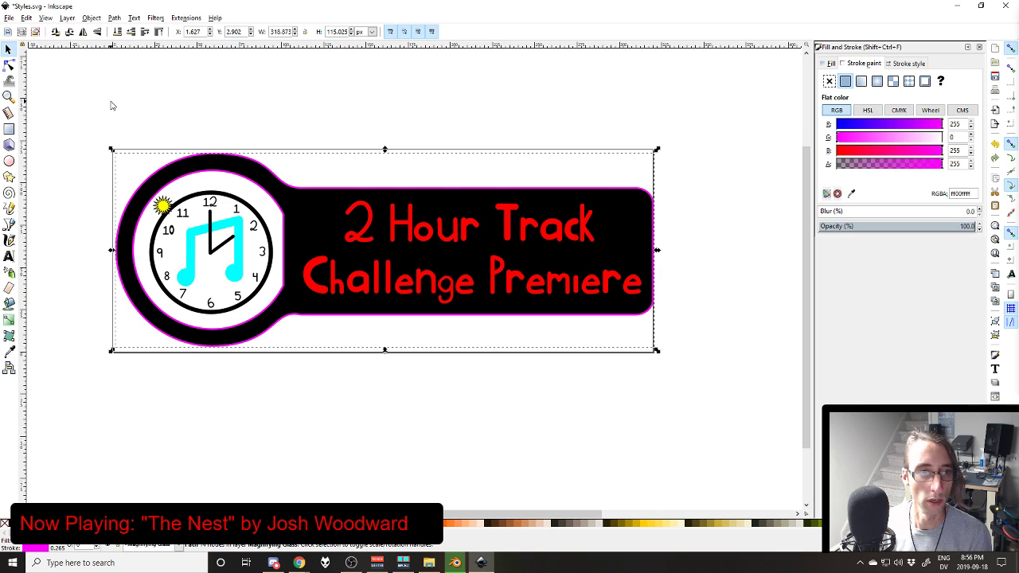
{"action": "left_click", "coordinate": [45, 70]}
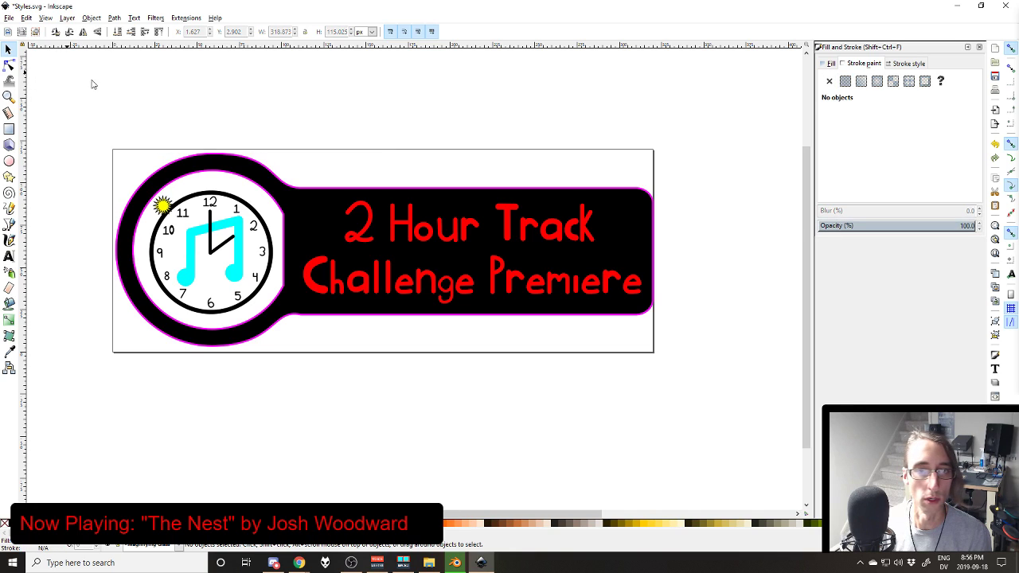
Step: Nudge the magnifying-glass shape horizontally to X 0.570 px so it sits centred within the page
{"action": "left_click", "coordinate": [644, 199]}
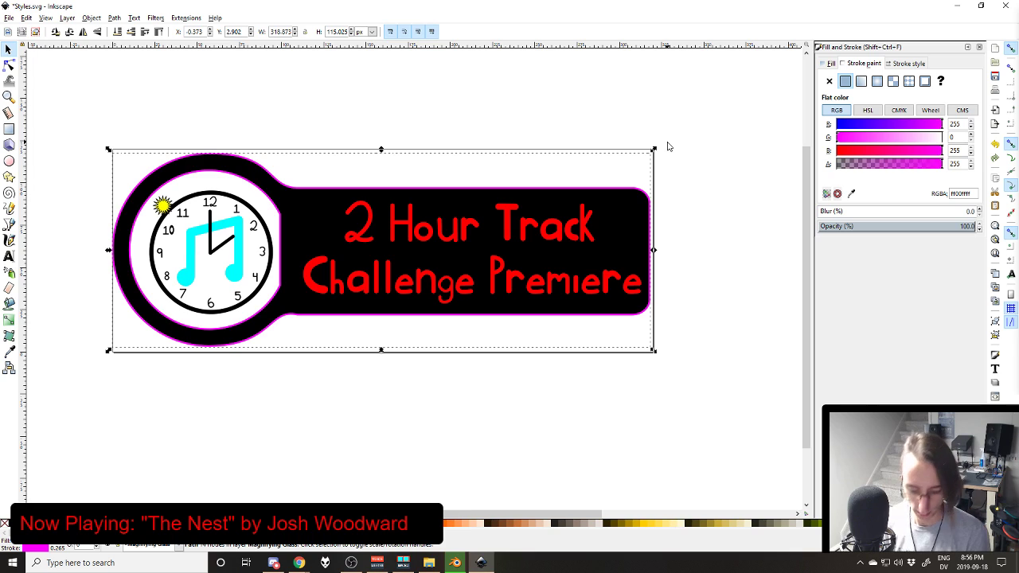
{"action": "key", "text": "alt+Right"}
{"action": "key", "text": "alt+Right"}
{"action": "key", "text": "alt+Right"}
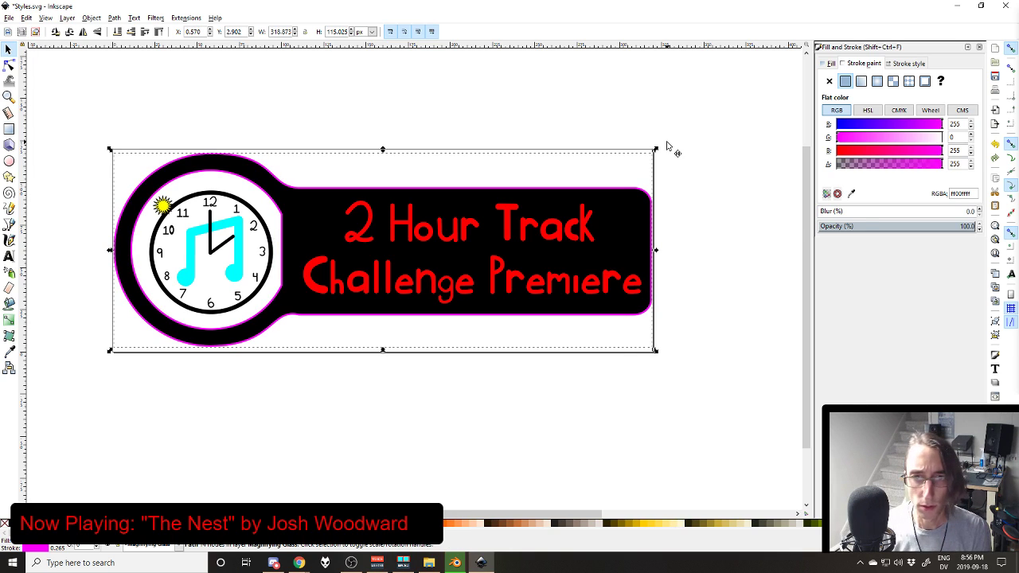
{"action": "key", "text": "Escape"}
Step: Check the magenta-outlined header up close and at full size, and save the drawing
{"action": "scroll", "coordinate": [624, 246], "scroll_direction": "up", "scroll_amount": 1}
{"action": "scroll", "coordinate": [564, 254], "scroll_direction": "down", "scroll_amount": 1}
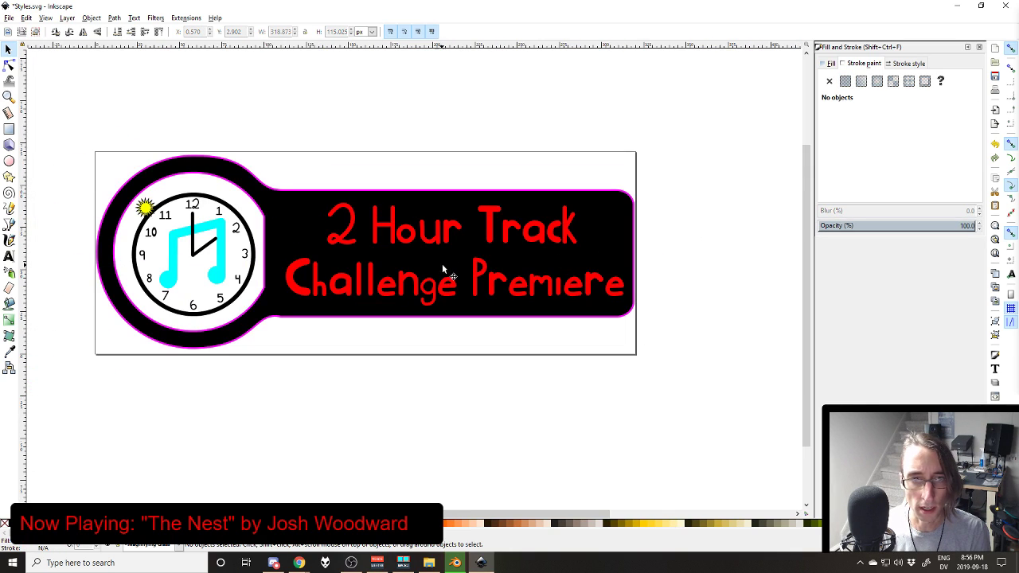
{"action": "scroll", "coordinate": [382, 263], "scroll_direction": "up", "scroll_amount": 1}
{"action": "scroll", "coordinate": [331, 253], "scroll_direction": "up", "scroll_amount": 1}
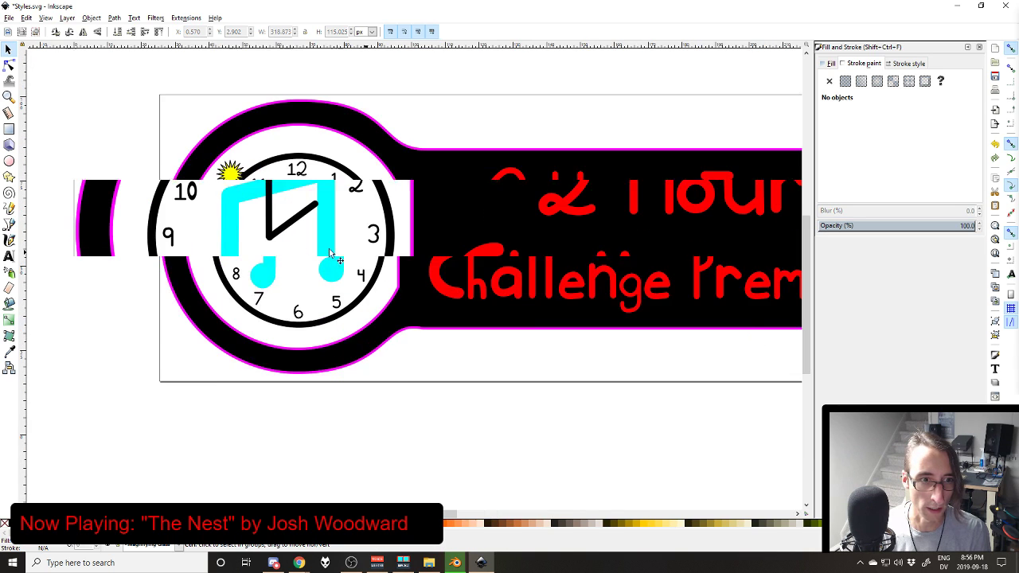
{"action": "scroll", "coordinate": [329, 253], "scroll_direction": "down", "scroll_amount": 2}
{"action": "scroll", "coordinate": [312, 252], "scroll_direction": "up", "scroll_amount": 2}
{"action": "scroll", "coordinate": [312, 251], "scroll_direction": "down", "scroll_amount": 3}
{"action": "scroll", "coordinate": [284, 252], "scroll_direction": "up", "scroll_amount": 3}
{"action": "scroll", "coordinate": [284, 253], "scroll_direction": "up", "scroll_amount": 2}
{"action": "scroll", "coordinate": [285, 252], "scroll_direction": "down", "scroll_amount": 3}
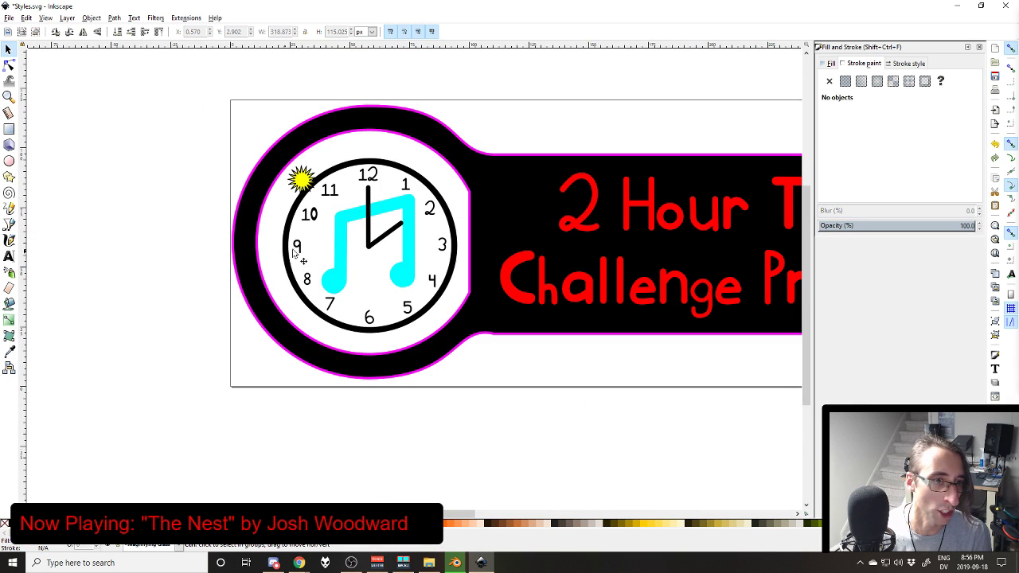
{"action": "left_click_drag", "start_coordinate": [582, 229], "coordinate": [518, 250]}
{"action": "scroll", "coordinate": [491, 230], "scroll_direction": "down", "scroll_amount": 1}
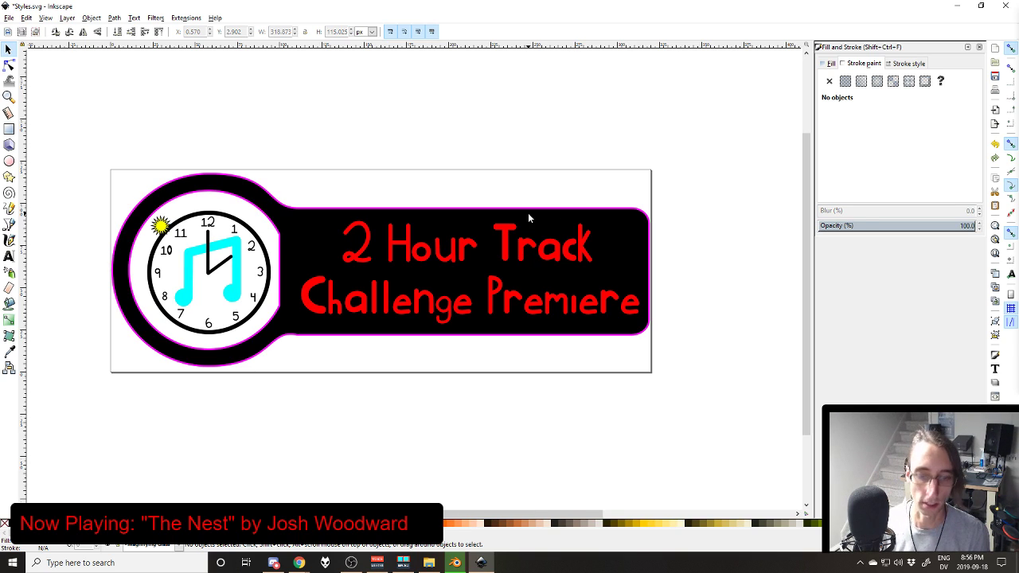
{"action": "key", "text": "ctrl+s"}
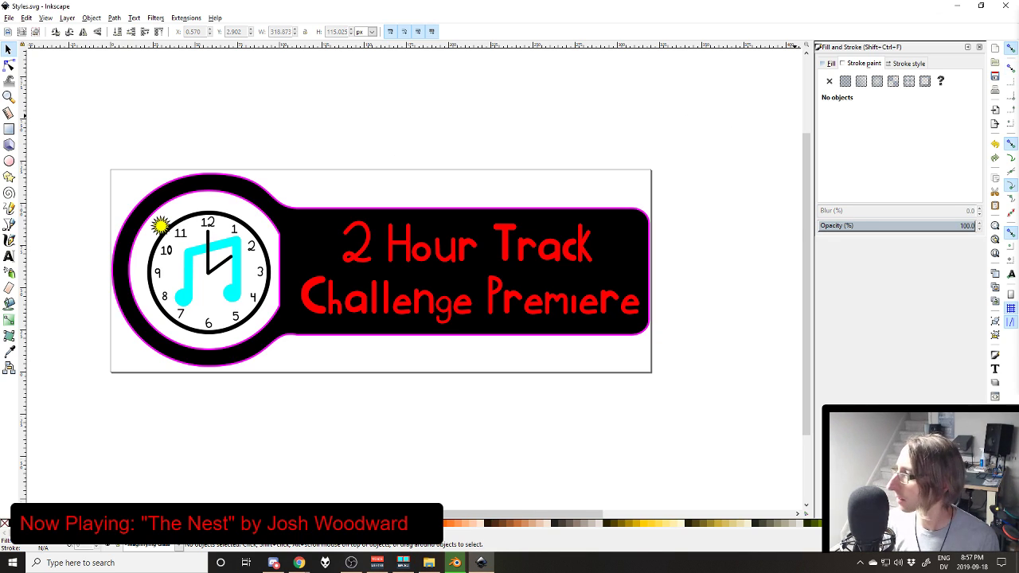
Step: Duplicate the 2HTCP I layer and rename the copy to Gaming I
{"action": "key", "text": "ctrl+shift+d"}
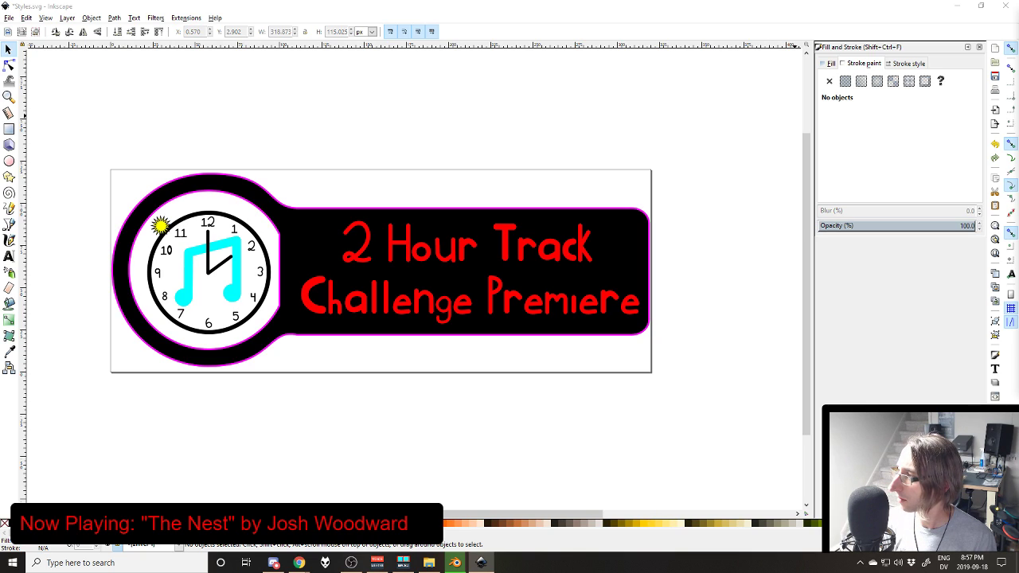
{"action": "key", "text": "ctrl+d"}
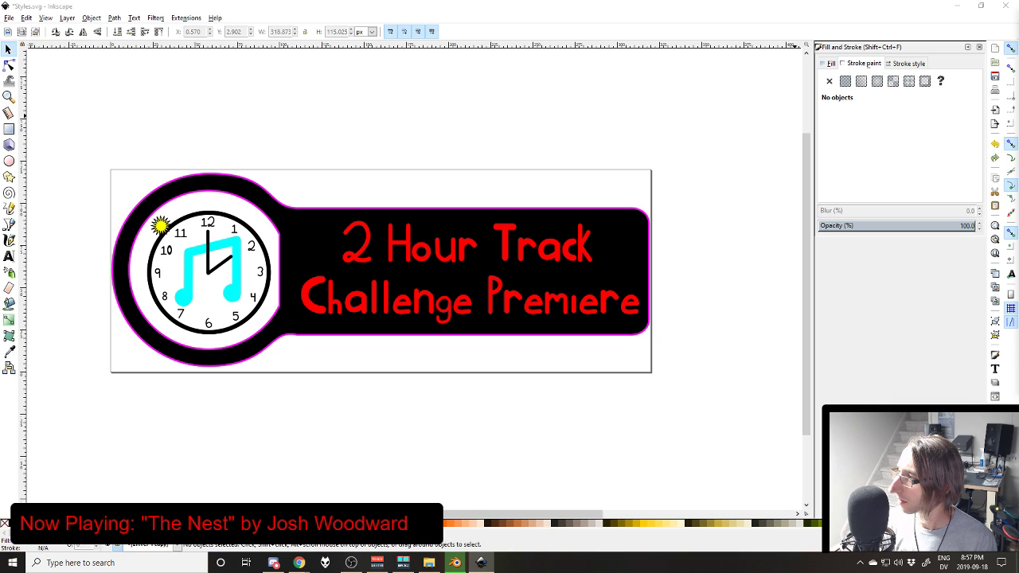
{"action": "key", "text": "alt+l"}
{"action": "key", "text": "n"}
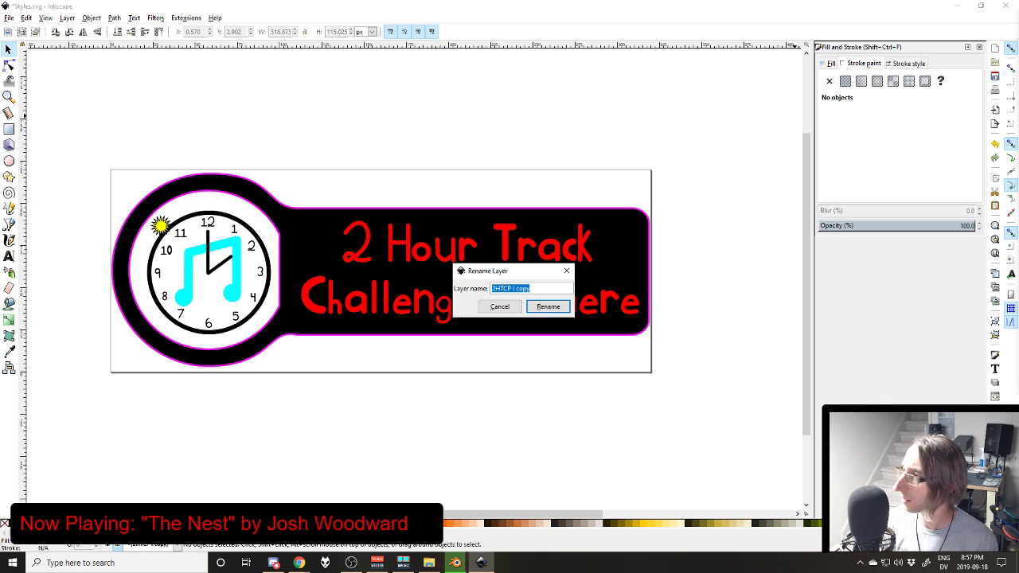
{"action": "type", "text": "Gaming I"}
{"action": "key", "text": "Return"}
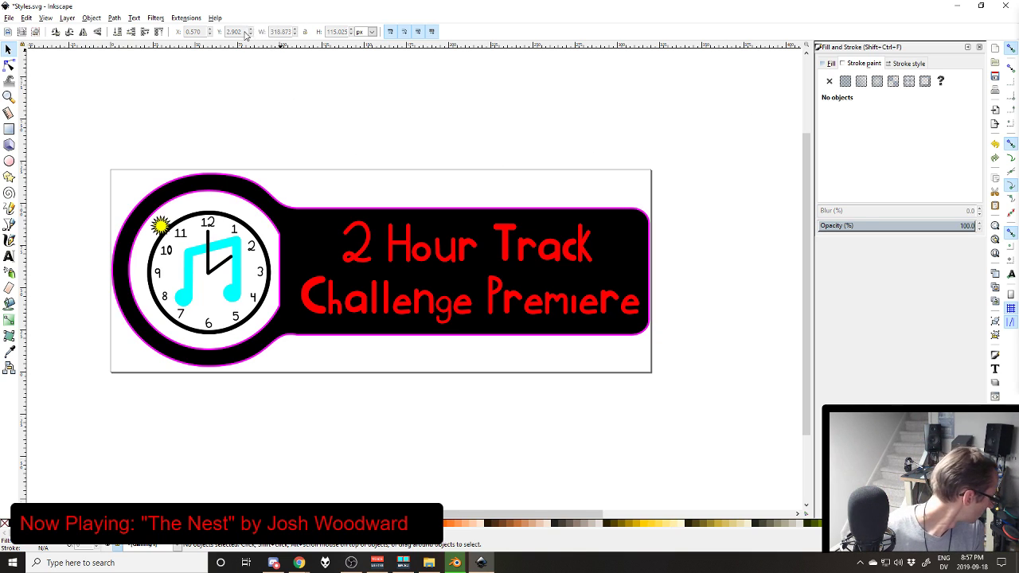
Step: Check the gaming icon in the Twitch schedule panel, and rename the Relax I copy layer in Inkscape as a Gaming layer
{"action": "left_click", "coordinate": [298, 563]}
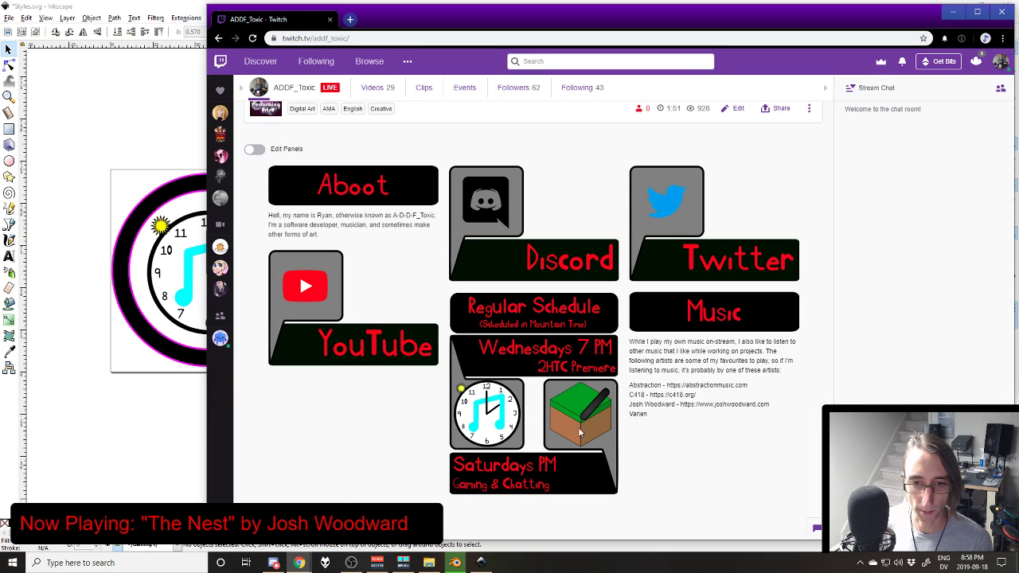
{"action": "left_click", "coordinate": [237, 3]}
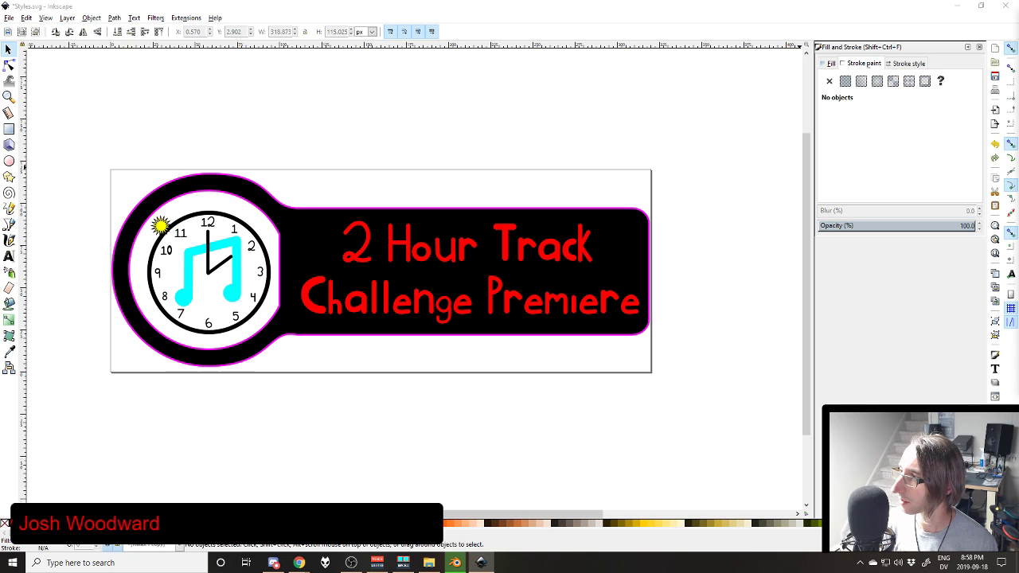
{"action": "key", "text": "alt+l"}
{"action": "type", "text": "n"}
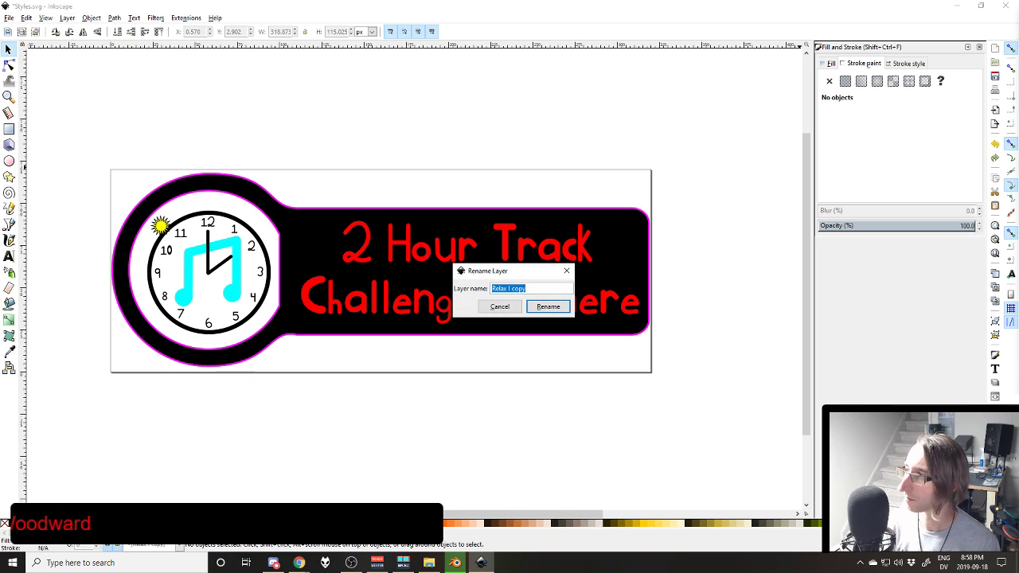
{"action": "type", "text": "Gaming G"}
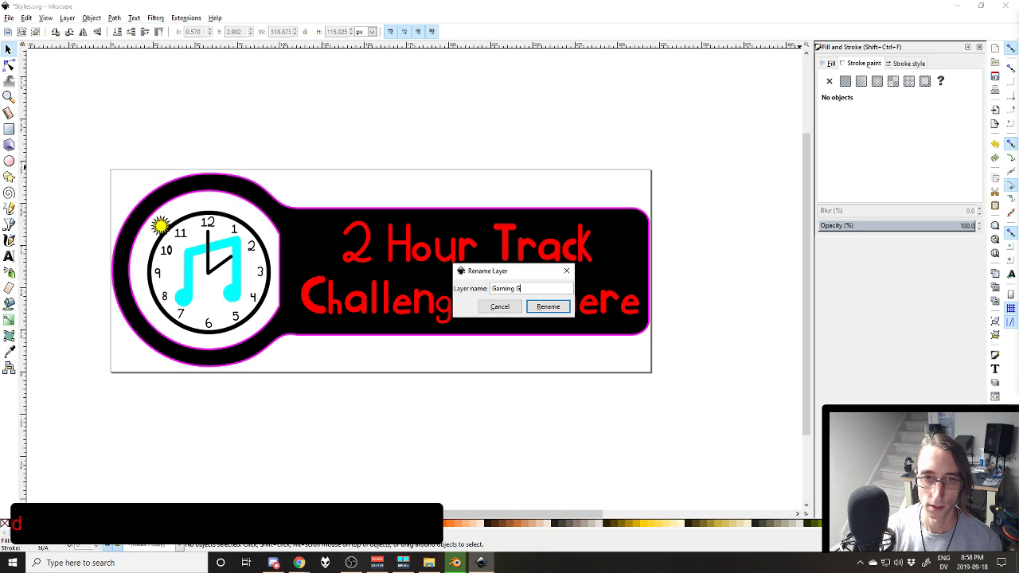
{"action": "type", "text": "1"}
{"action": "key", "text": "Return"}
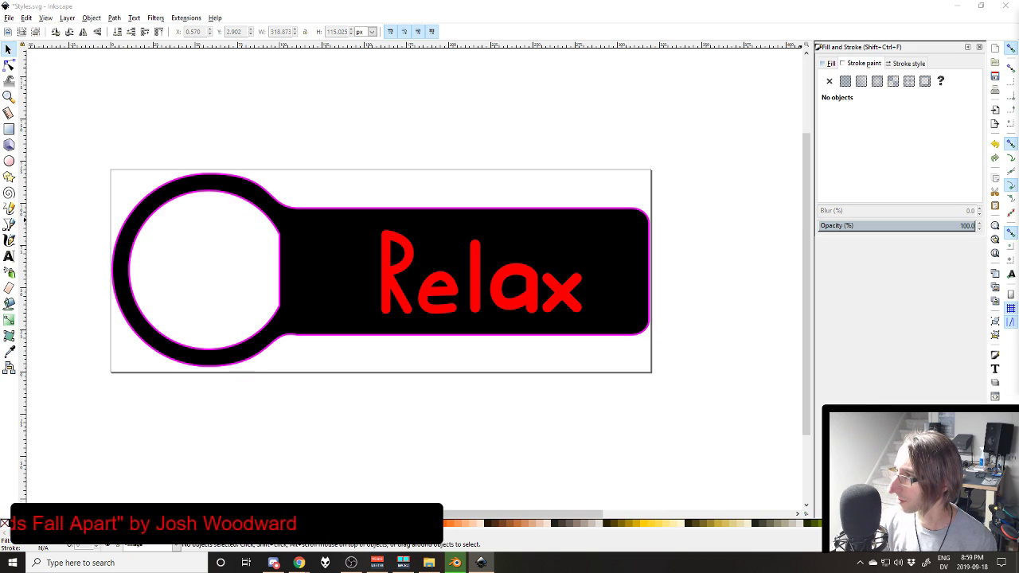
Step: Add a layer named Gaming above the current one, and rename the copied Relax text layer to Gaming T
{"action": "key", "text": "ctrl+shift+n"}
{"action": "type", "text": "Gaming"}
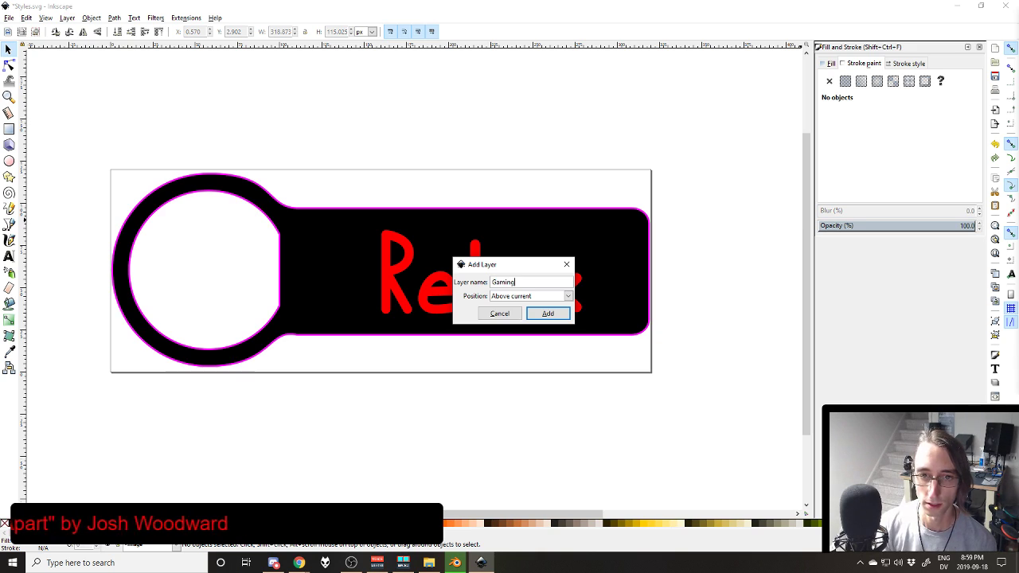
{"action": "key", "text": "Return"}
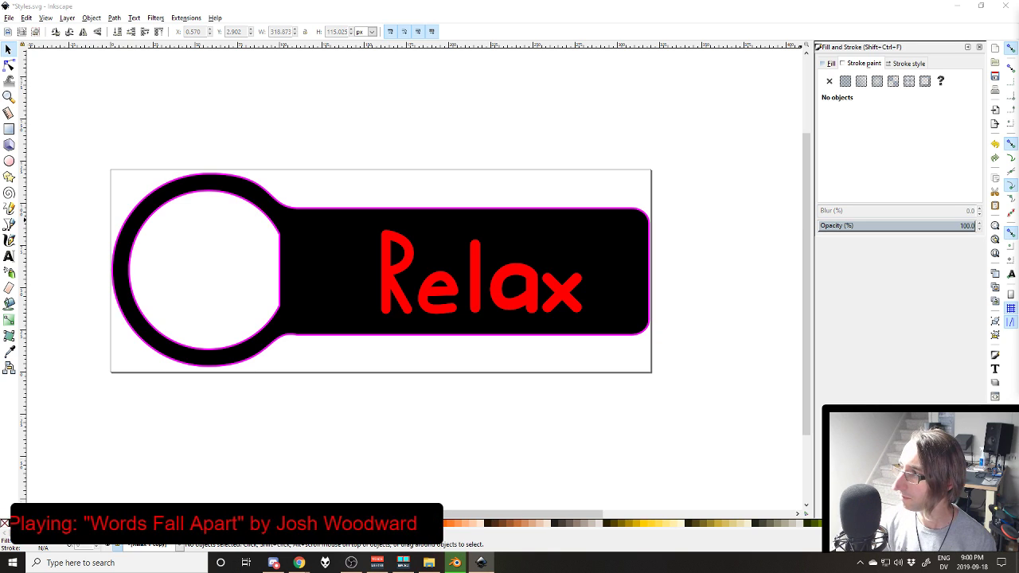
{"action": "key", "text": "alt+l"}
{"action": "type", "text": "nGaming T"}
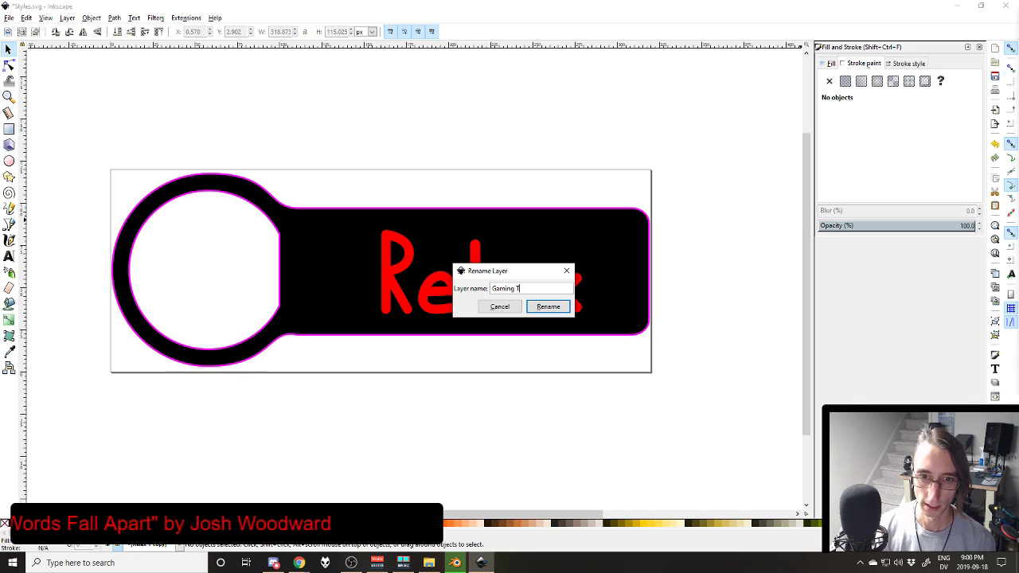
{"action": "key", "text": "Return"}
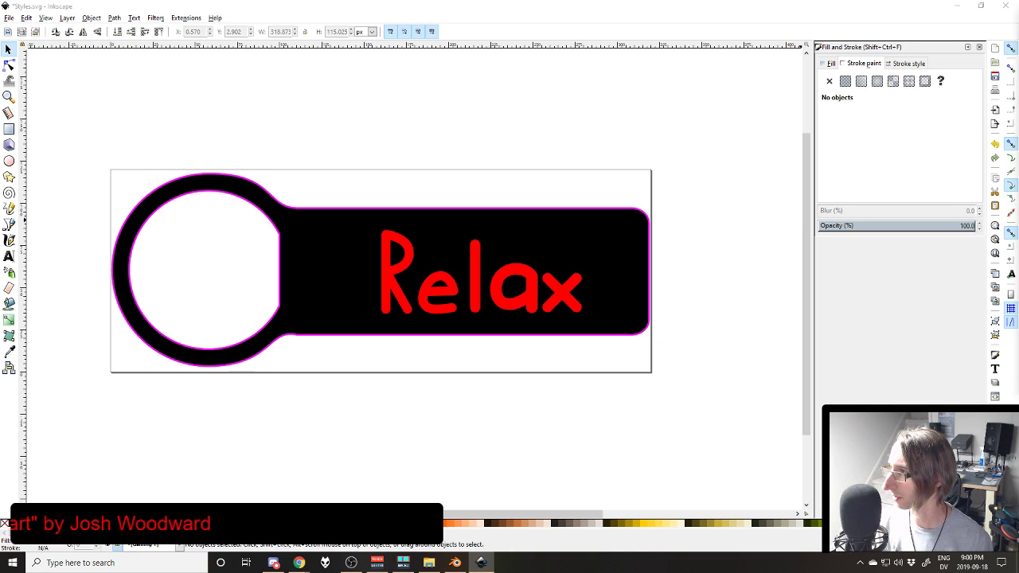
Step: Replace the word Relax on the header with Gaming
{"action": "double_click", "coordinate": [488, 292]}
{"action": "key", "text": "ctrl+a"}
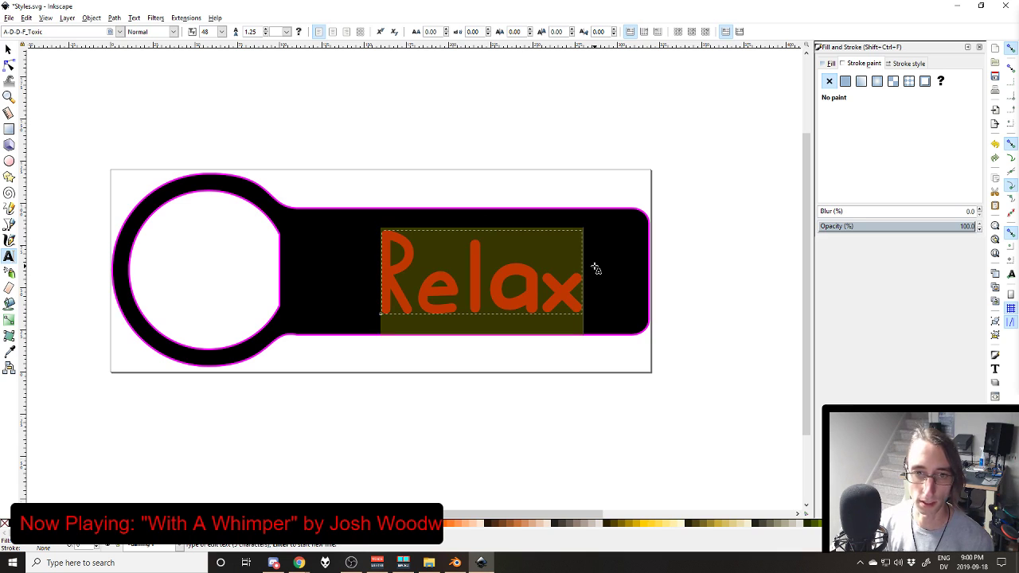
{"action": "type", "text": "Gaming"}
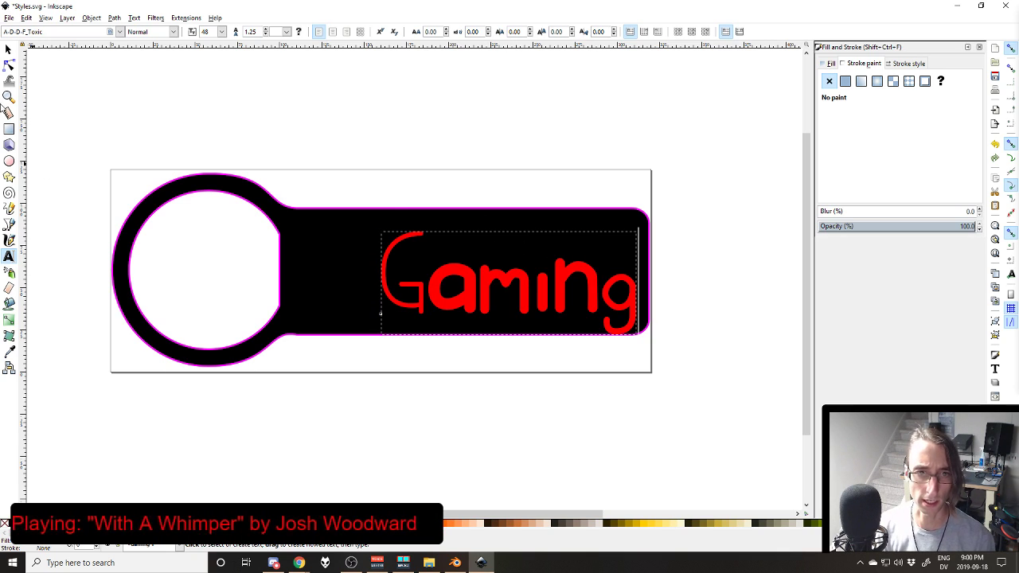
Step: Move the Gaming text to the middle of the black bar, at X 134.505 and Y 26.698 px, and save the drawing
{"action": "left_click", "coordinate": [10, 49]}
{"action": "left_click_drag", "start_coordinate": [507, 278], "coordinate": [460, 273]}
{"action": "left_click", "coordinate": [476, 177]}
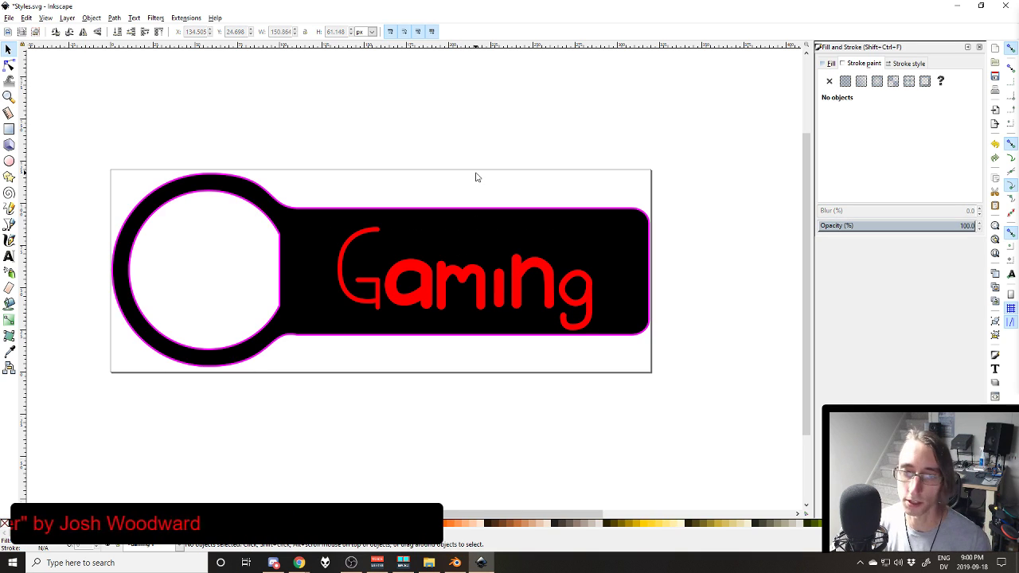
{"action": "left_click", "coordinate": [576, 282]}
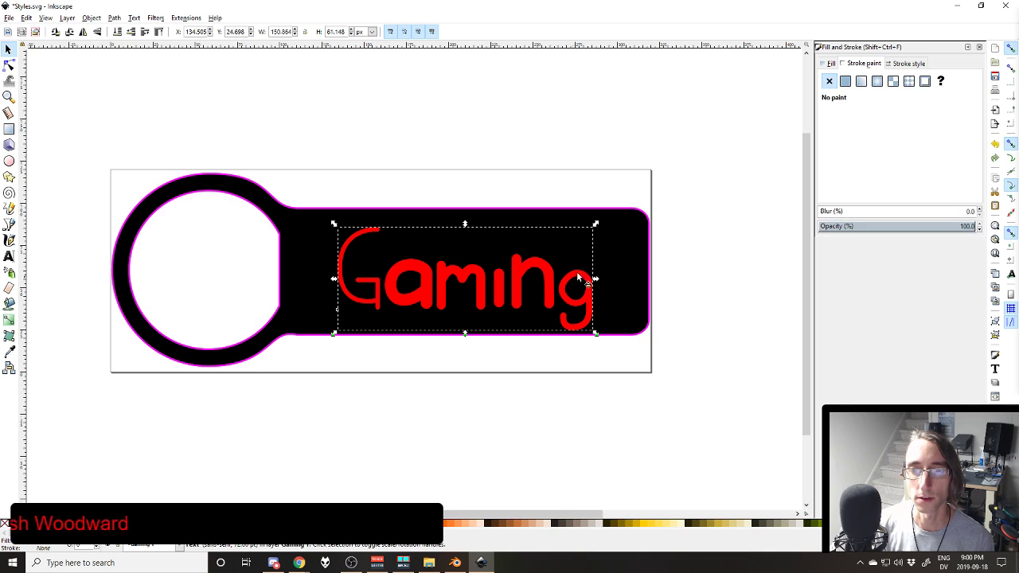
{"action": "key", "text": "Up"}
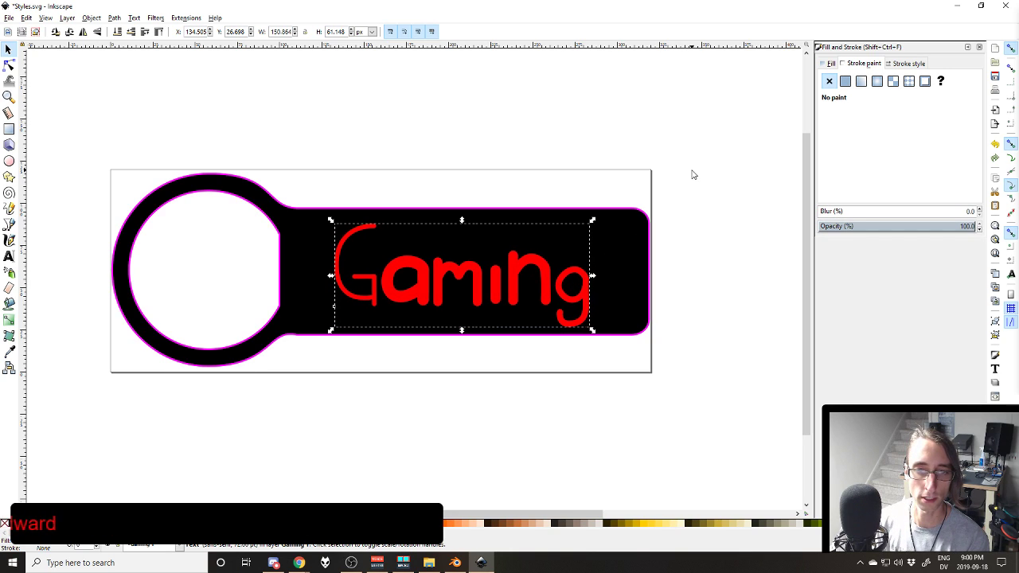
{"action": "left_click", "coordinate": [691, 174]}
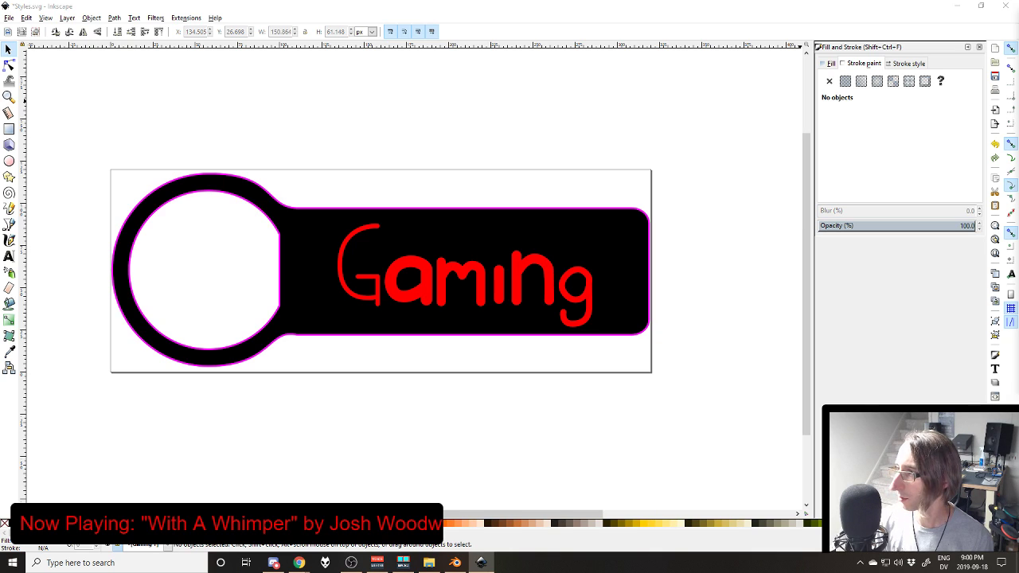
{"action": "key", "text": "ctrl+s"}
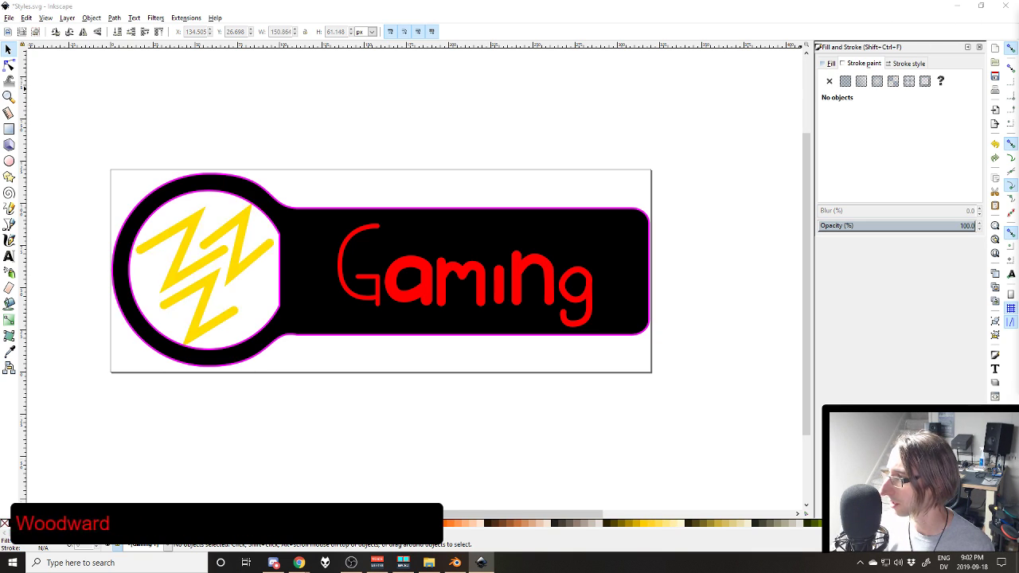
Step: Export the Relax header as a PNG using the whole page area, replacing the existing Style Relax.png
{"action": "left_click", "coordinate": [418, 5]}
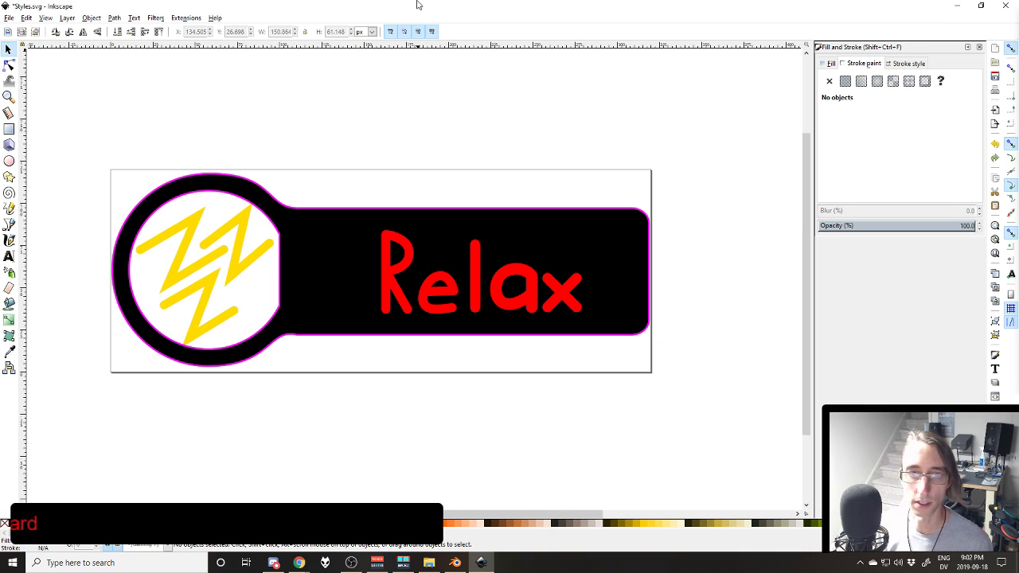
{"action": "key", "text": "ctrl+shift+e"}
{"action": "left_click", "coordinate": [838, 75]}
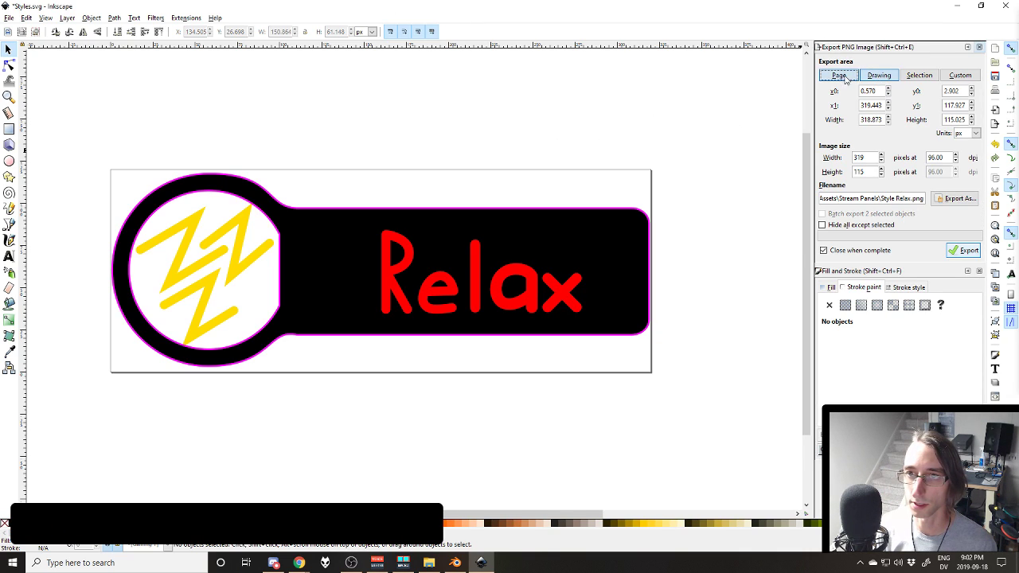
{"action": "left_click", "coordinate": [970, 252]}
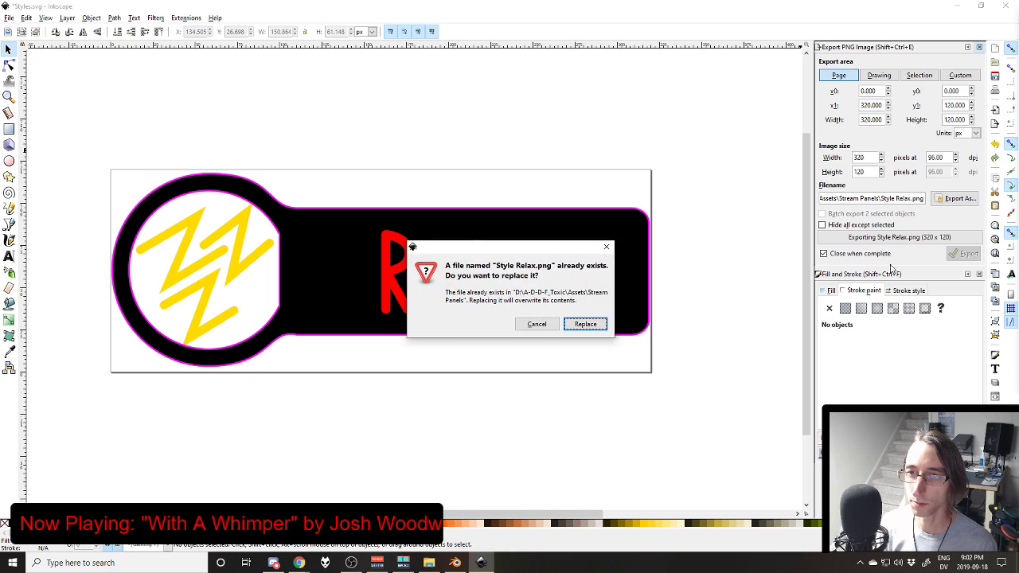
{"action": "left_click", "coordinate": [585, 325]}
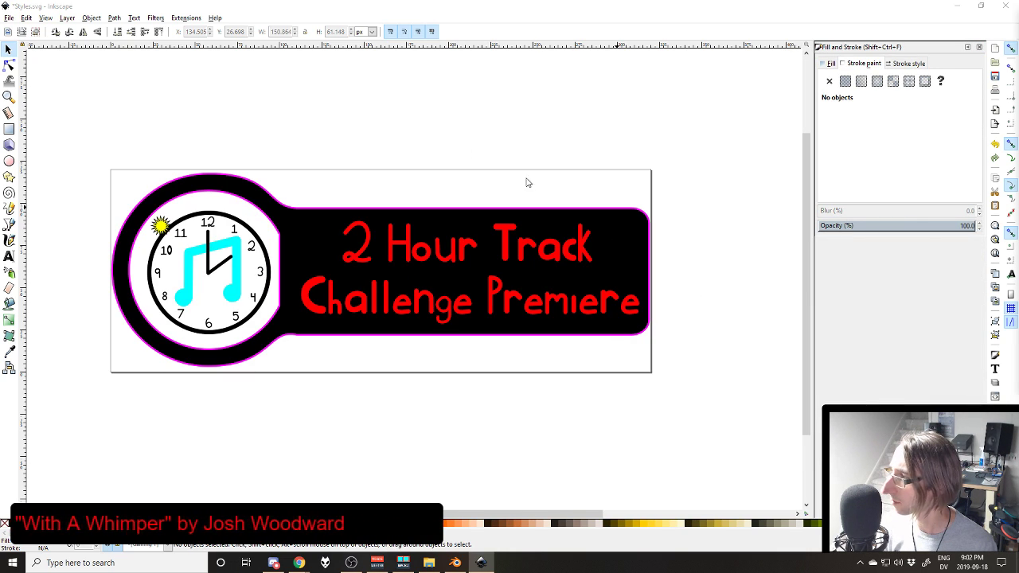
Step: Export the 2 Hour Track Challenge Premiere header page as Style 2HTCP.png in the Stream Panels folder, and save the drawing
{"action": "key", "text": "ctrl+shift+e"}
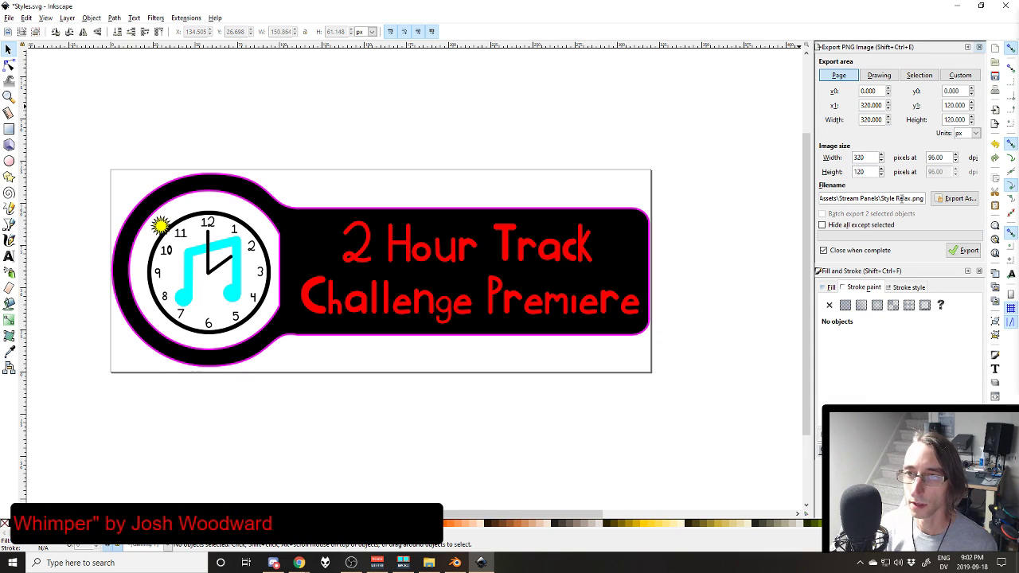
{"action": "double_click", "coordinate": [912, 198]}
{"action": "type", "text": "2HTCP"}
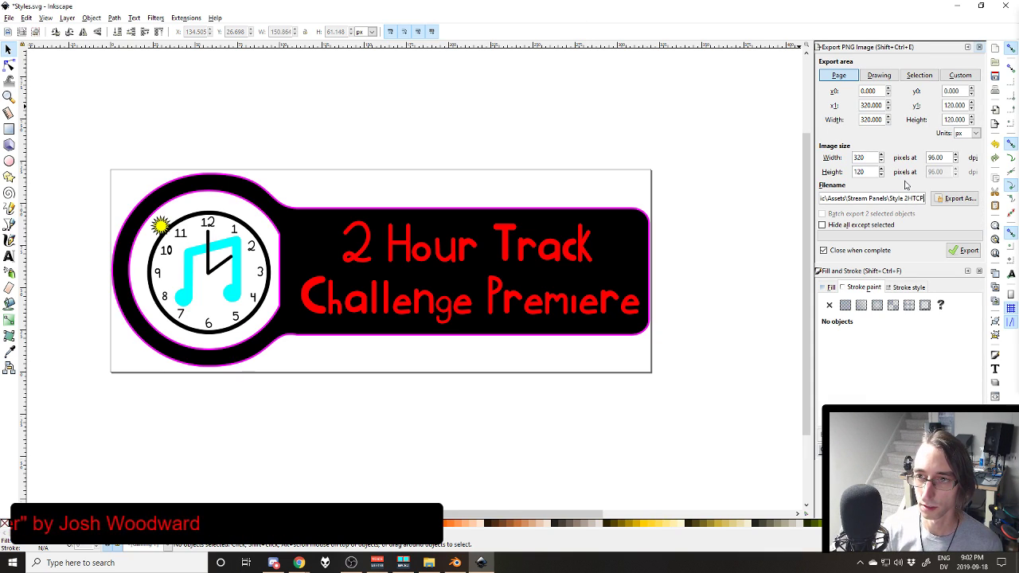
{"action": "left_click", "coordinate": [963, 250]}
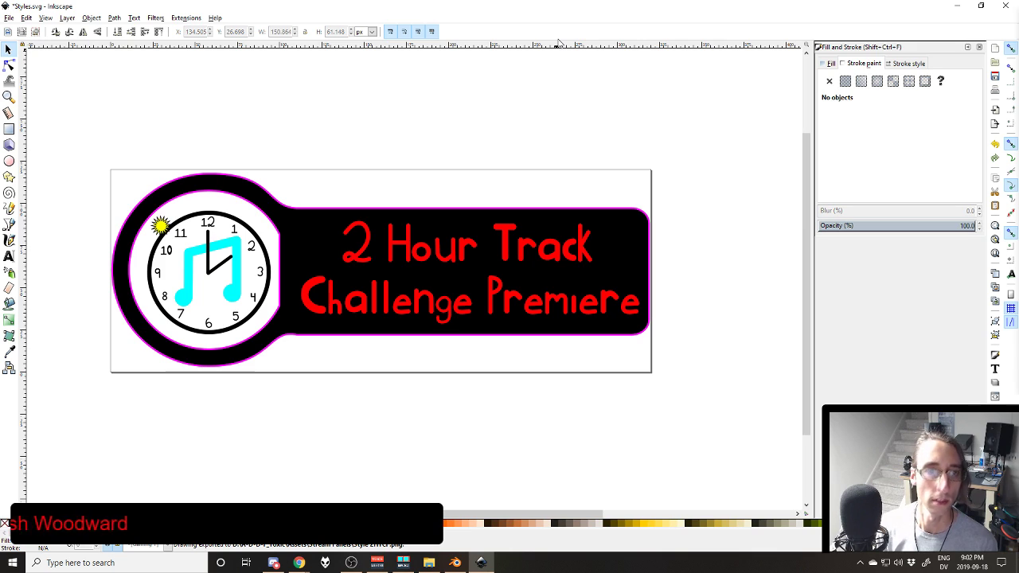
{"action": "key", "text": "ctrl+s"}
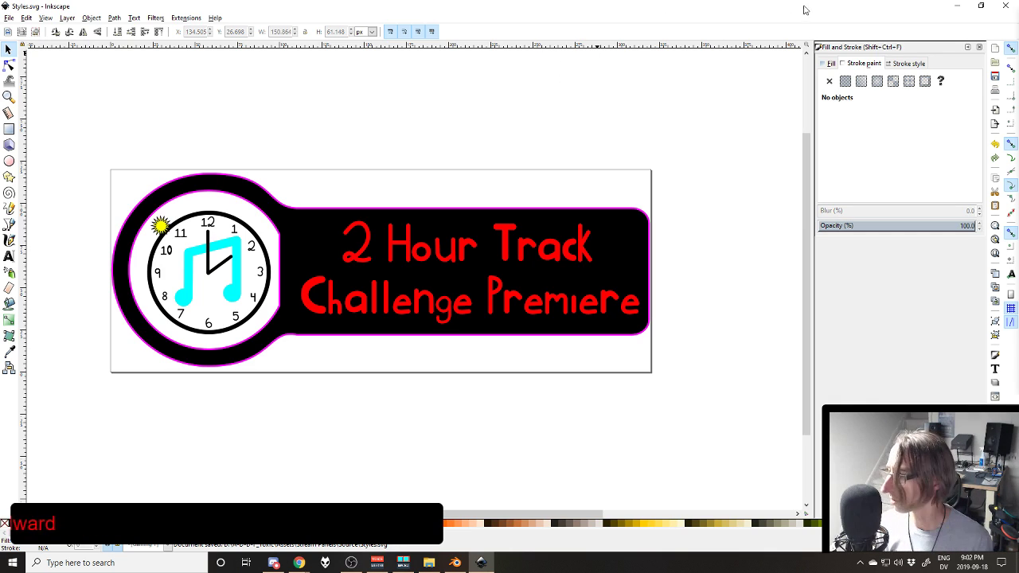
Step: Close the drawing and, with panel editing enabled on the Twitch channel page, remove the Regular Schedule panel
{"action": "left_click", "coordinate": [1004, 6]}
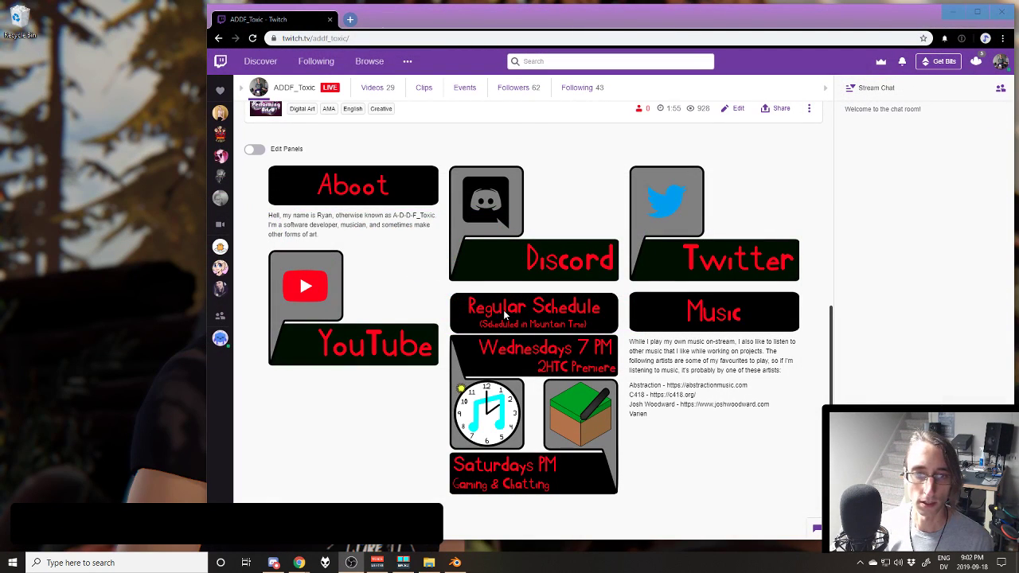
{"action": "left_click", "coordinate": [253, 151]}
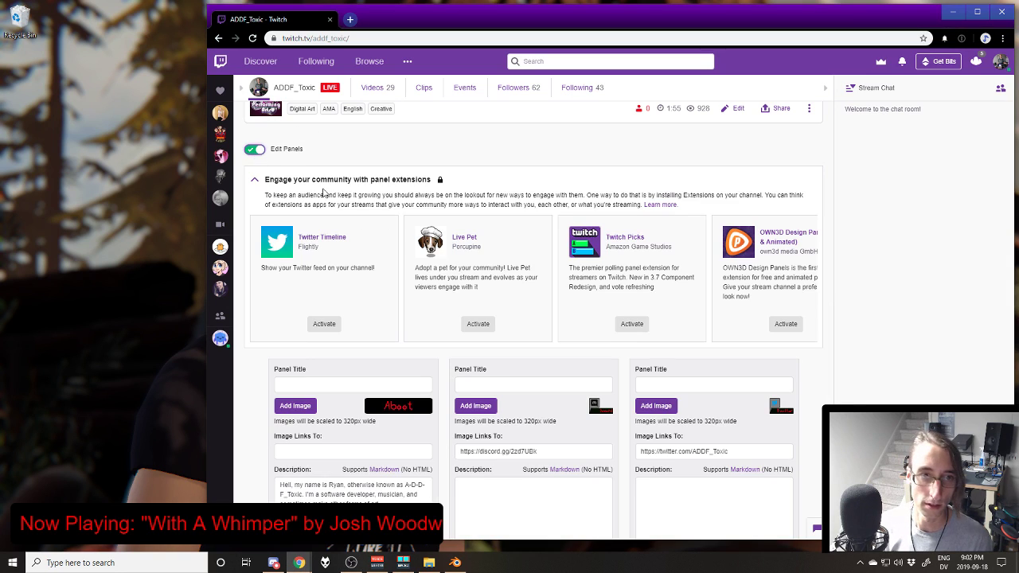
{"action": "scroll", "coordinate": [564, 336], "scroll_direction": "down", "scroll_amount": 5}
{"action": "scroll", "coordinate": [594, 351], "scroll_direction": "down", "scroll_amount": 1}
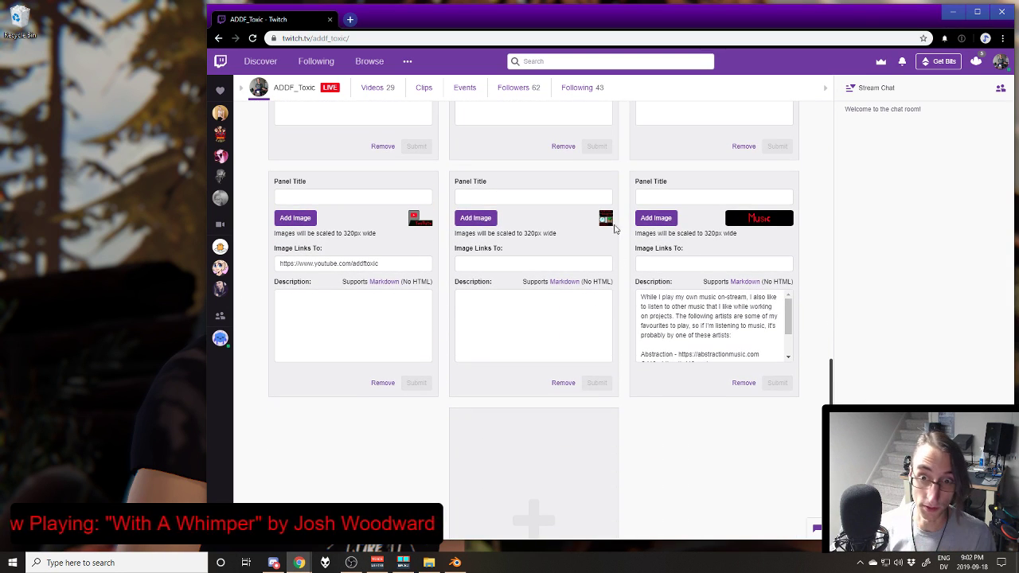
{"action": "left_click", "coordinate": [563, 384]}
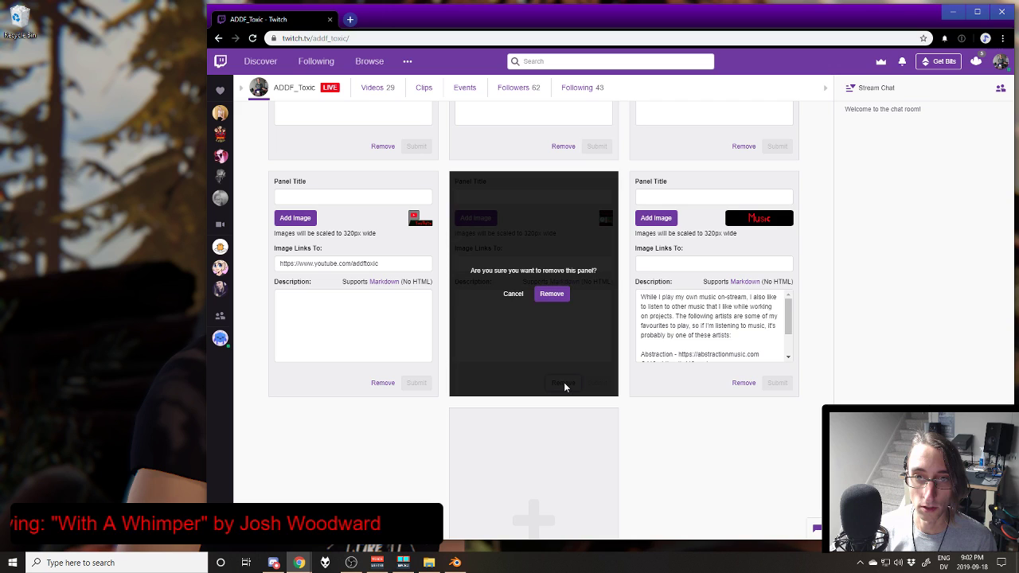
{"action": "left_click", "coordinate": [552, 293]}
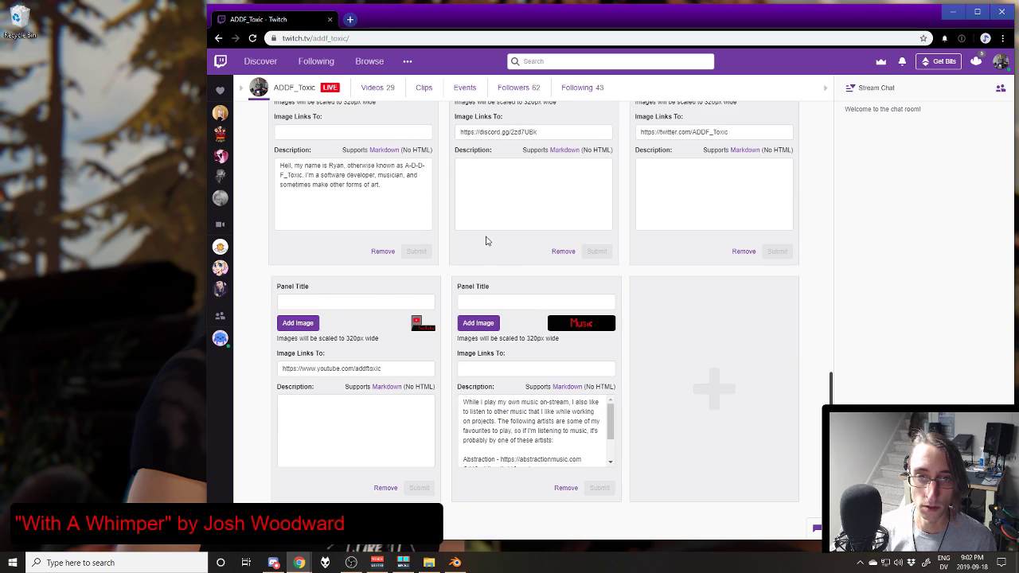
Step: Add a new Twitch panel and give it the exported 2 Hour Track Challenge Premiere header as its image
{"action": "left_click", "coordinate": [716, 363]}
{"action": "left_click", "coordinate": [716, 297]}
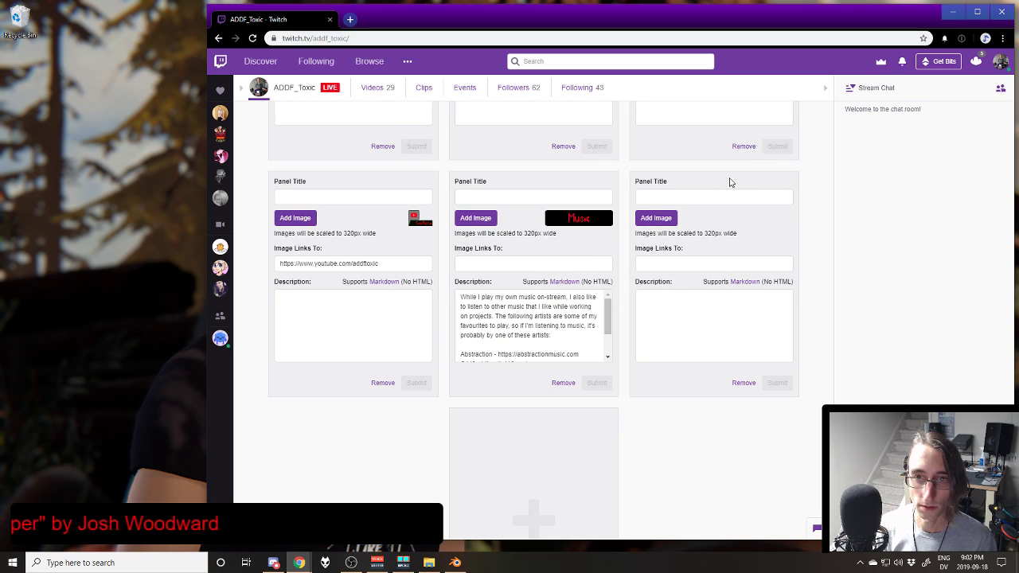
{"action": "key", "text": "alt+Tab"}
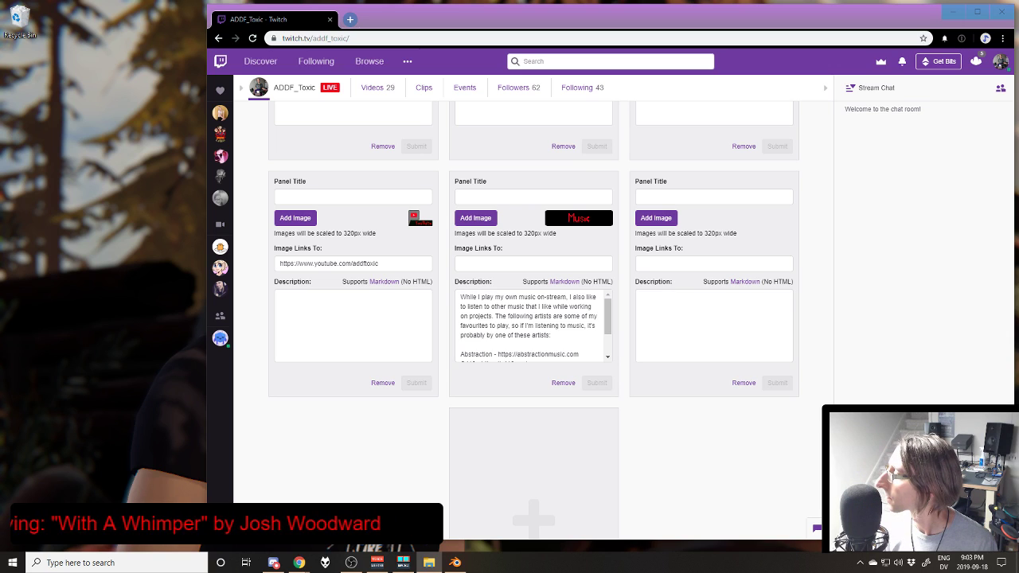
{"action": "left_click_drag", "start_coordinate": [659, 353], "coordinate": [717, 232]}
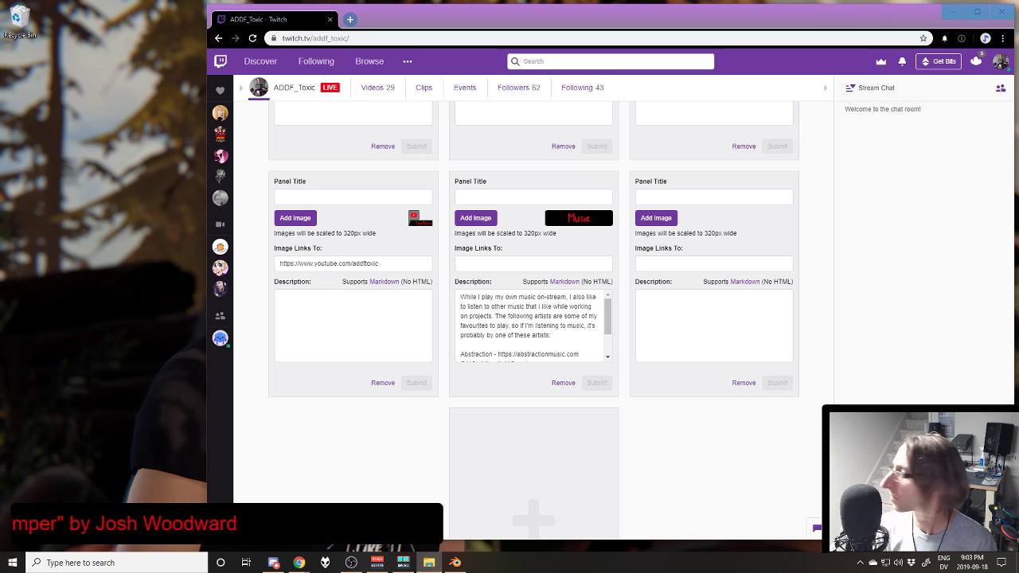
{"action": "left_click", "coordinate": [659, 219]}
{"action": "left_click_drag", "start_coordinate": [1018, 287], "coordinate": [640, 288]}
{"action": "left_click", "coordinate": [591, 330]}
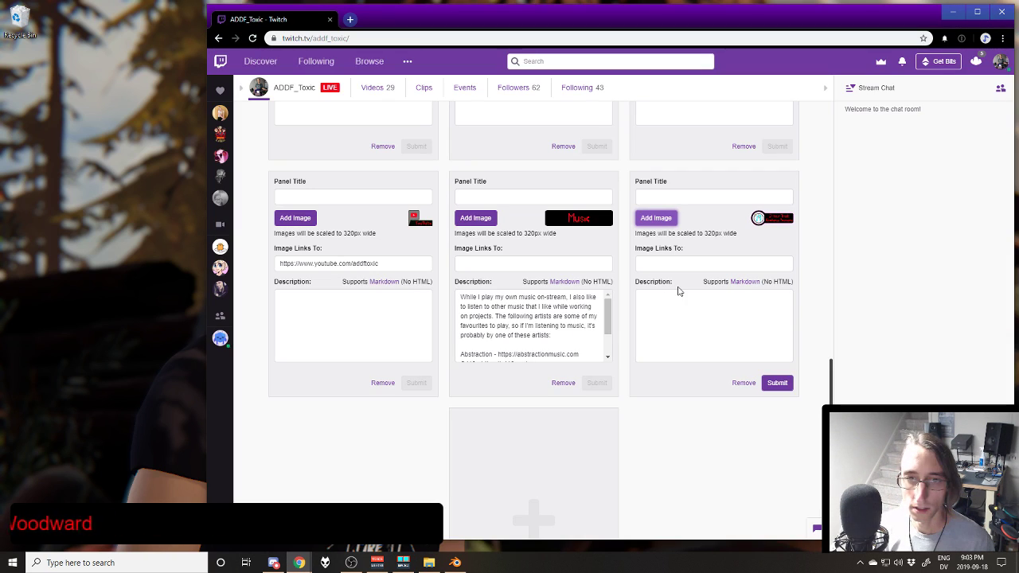
Step: Begin the new panel's description with "On my"
{"action": "left_click", "coordinate": [718, 337]}
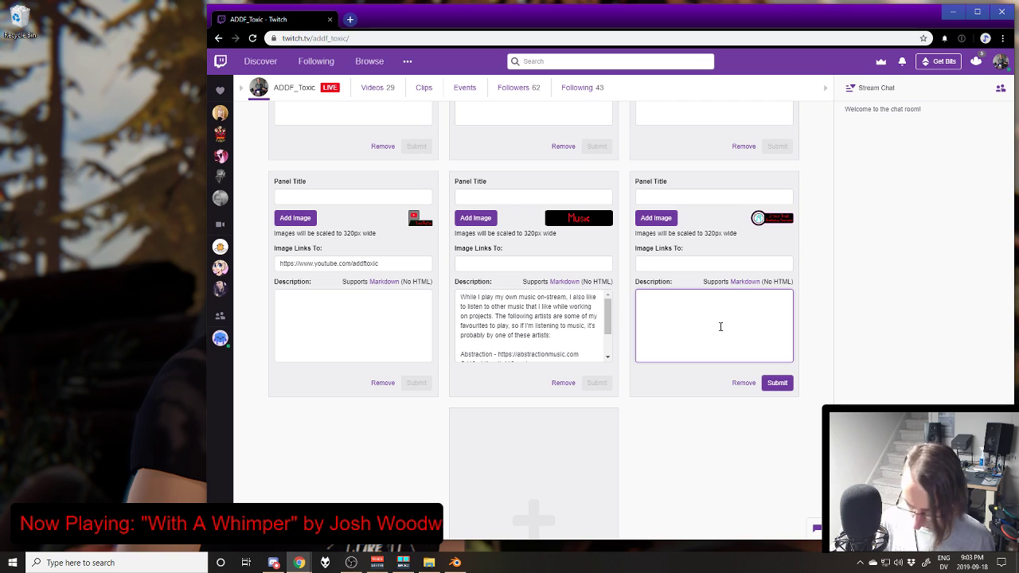
{"action": "type", "text": "On my "}
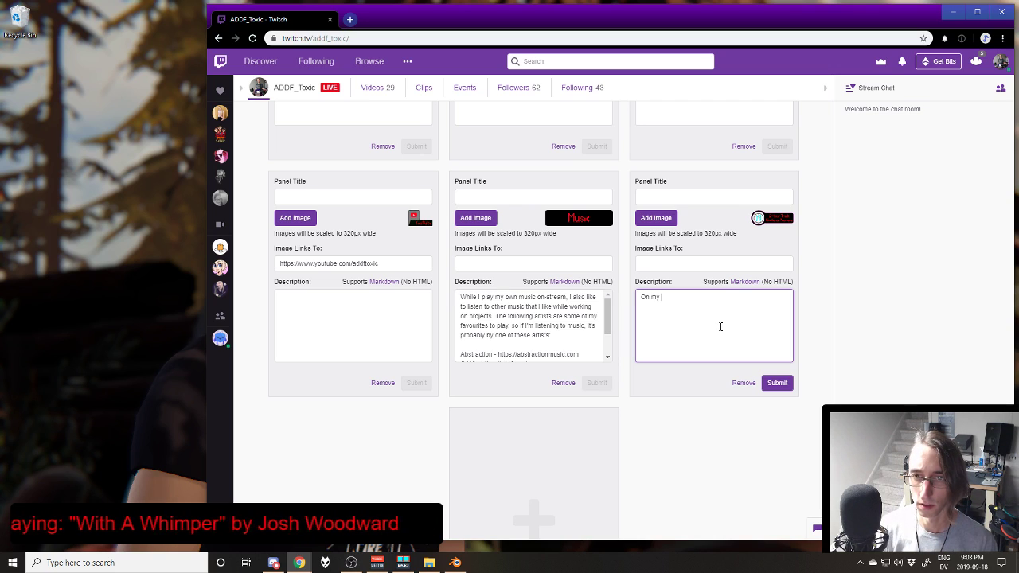
{"action": "type", "text": "Wednesda"}
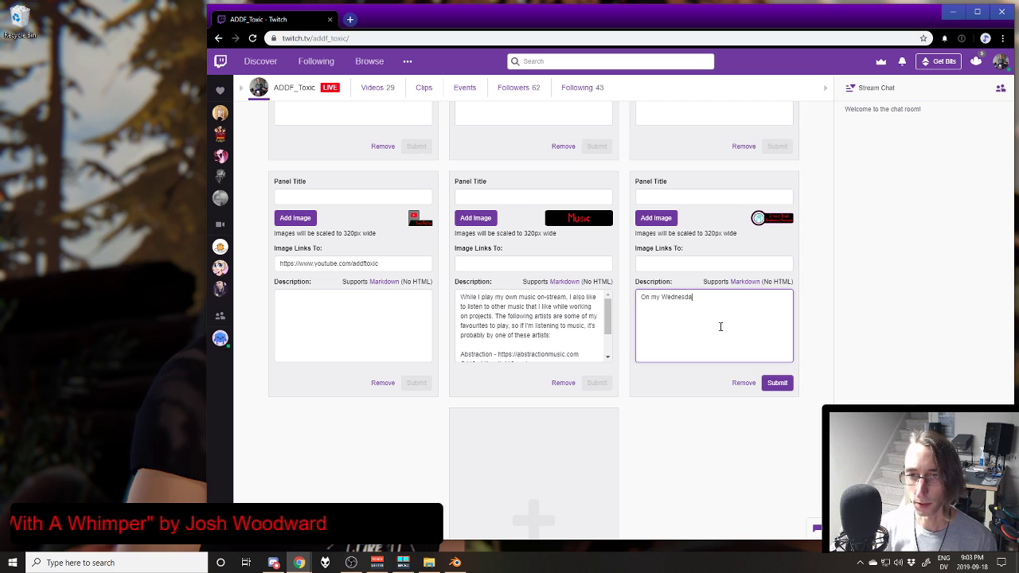
{"action": "type", "text": "y nig"}
{"action": "key", "text": "ctrl+BackSpace"}
{"action": "key", "text": "ctrl+BackSpace"}
{"action": "key", "text": "ctrl+BackSpace"}
{"action": "key", "text": "ctrl+BackSpace"}
Step: Begin the 2 Hour Track panel's description with "I start my Wednesday evening streams by recording a 2 Hour Track Challenge"
{"action": "type", "text": "Ever"}
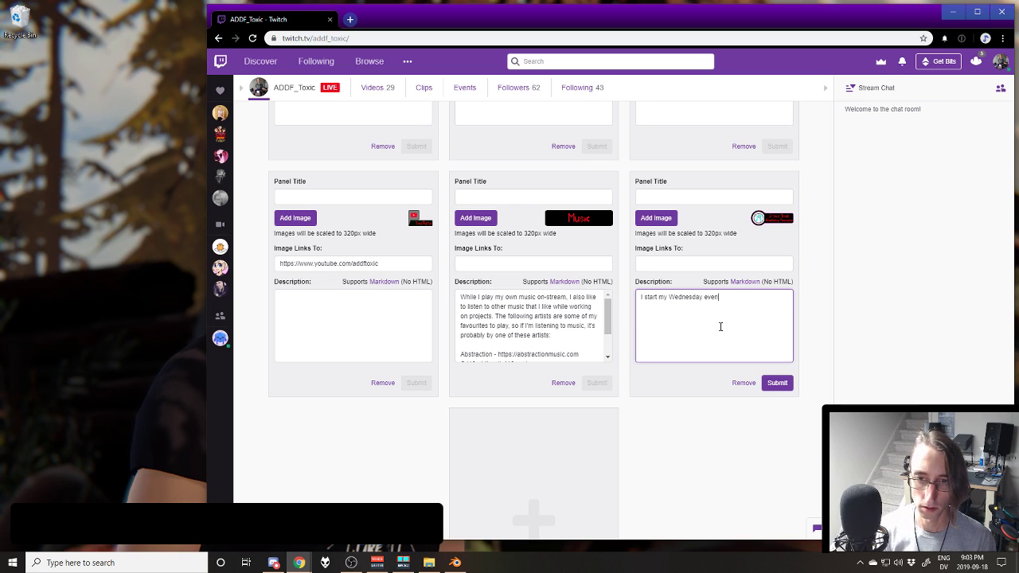
{"action": "type", "text": "ing st"}
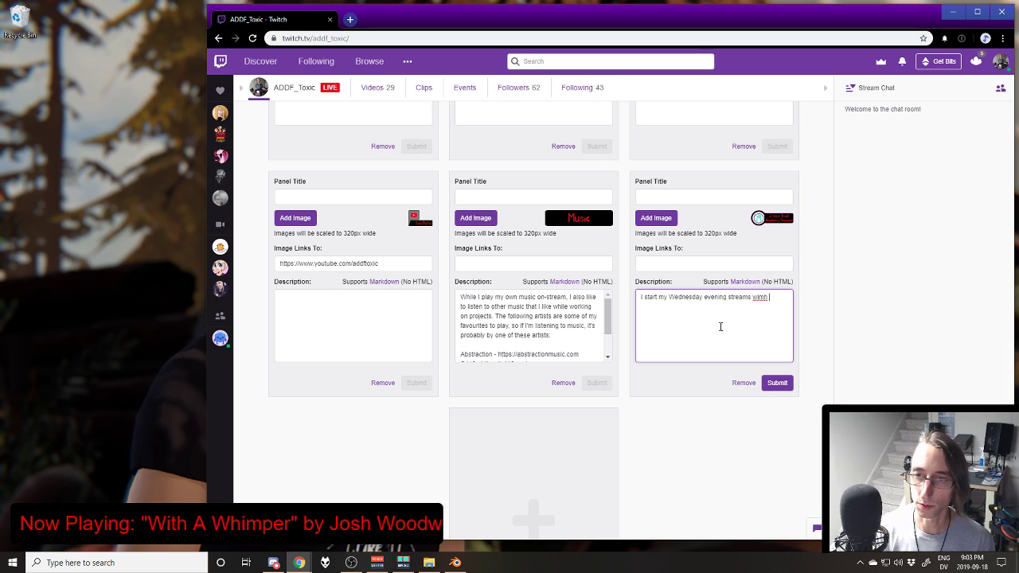
{"action": "type", "text": "reams wi"}
{"action": "key", "text": "BackSpace"}
{"action": "key", "text": "BackSpace"}
{"action": "type", "text": "by r"}
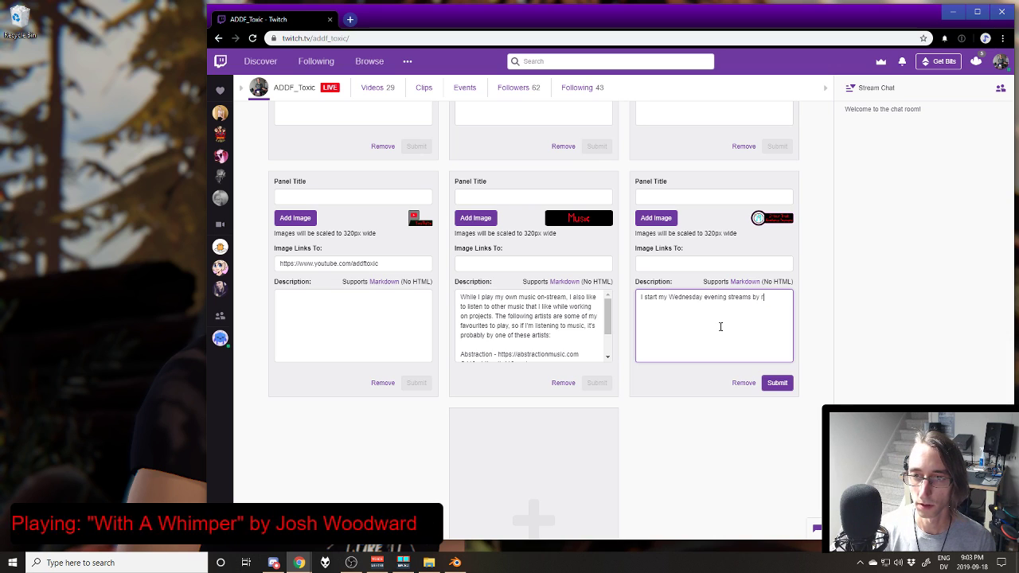
{"action": "type", "text": "ecording a 2 Hour"}
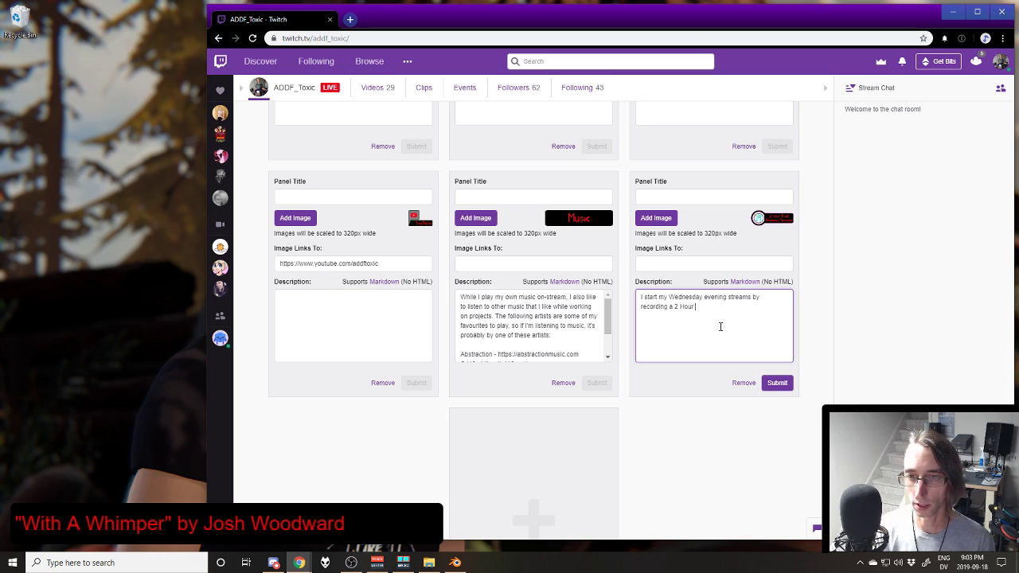
{"action": "type", "text": " Track Challenge "}
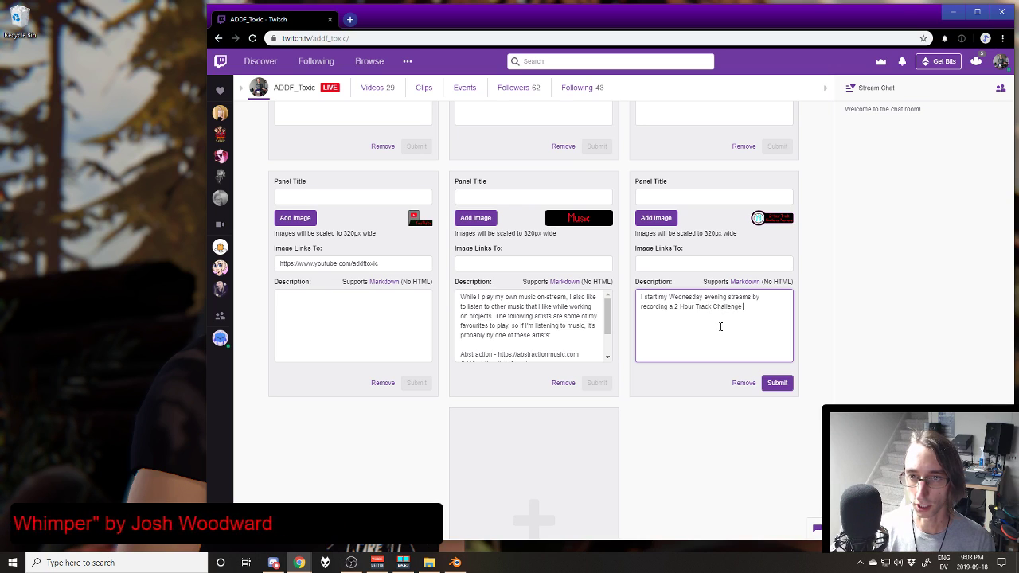
Step: Continue the description with "Premiere. Every week, I like to find a couple hours to make a piece music,"
{"action": "type", "text": "Premiere. Every week, I like to find a"}
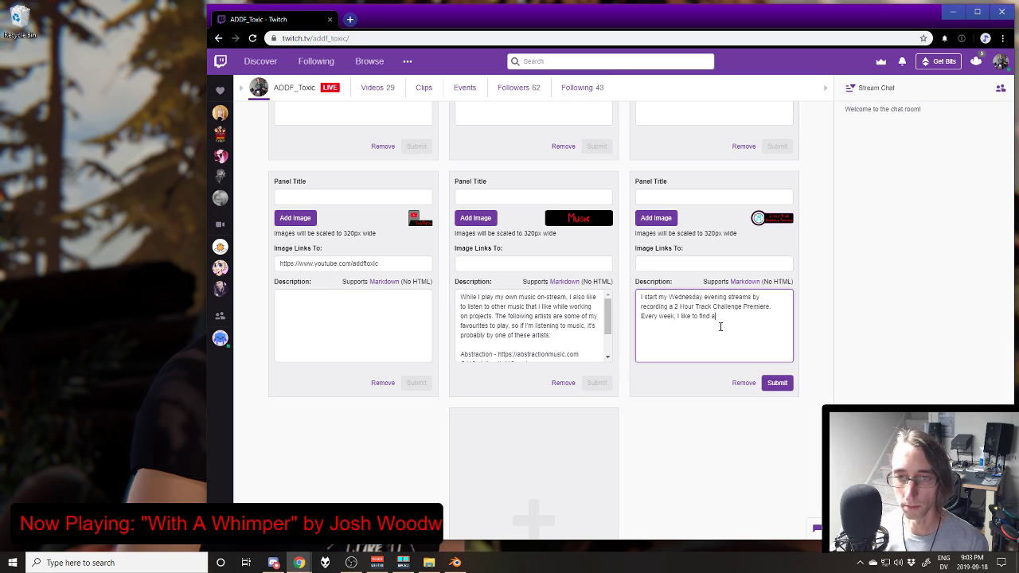
{"action": "type", "text": "hour"}
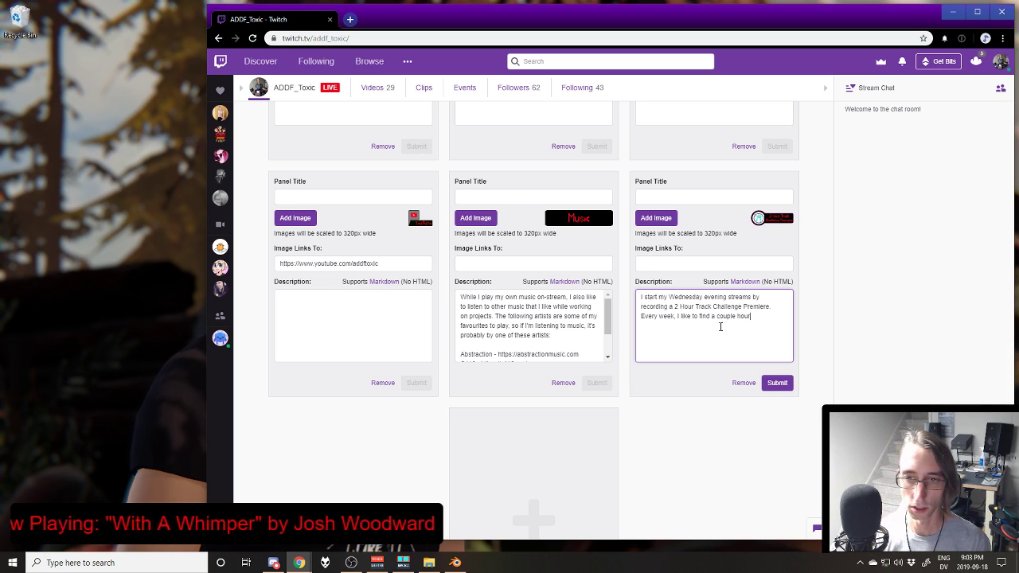
{"action": "type", "text": "s to make a le"}
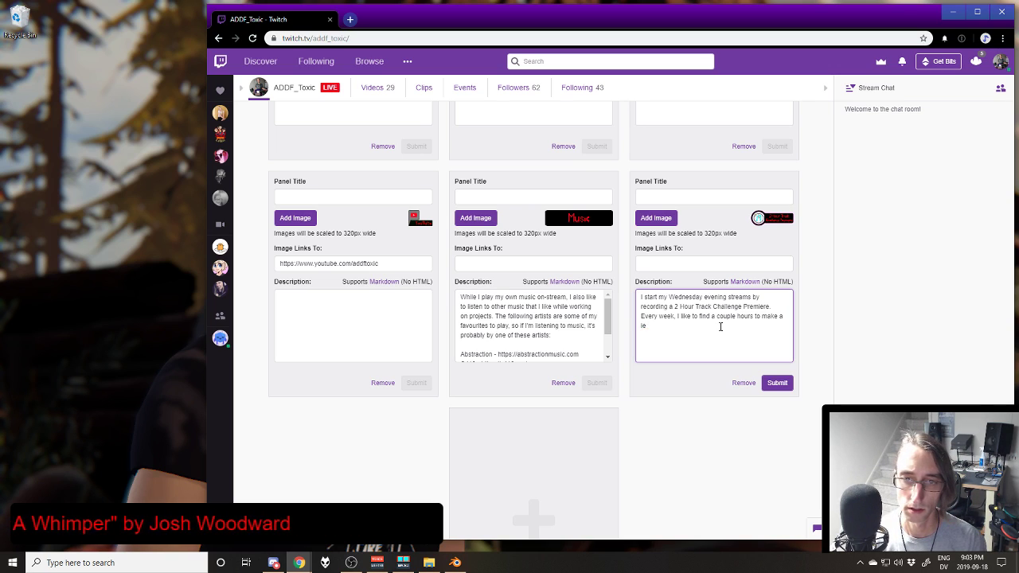
{"action": "key", "text": "BackSpace"}
{"action": "key", "text": "BackSpace"}
{"action": "type", "text": "piece"}
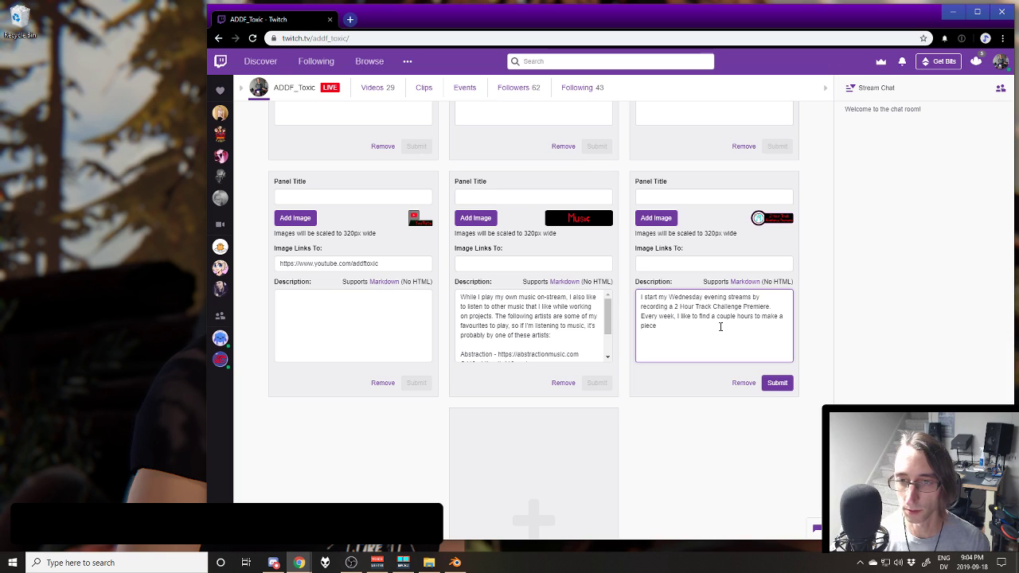
{"action": "type", "text": "music."}
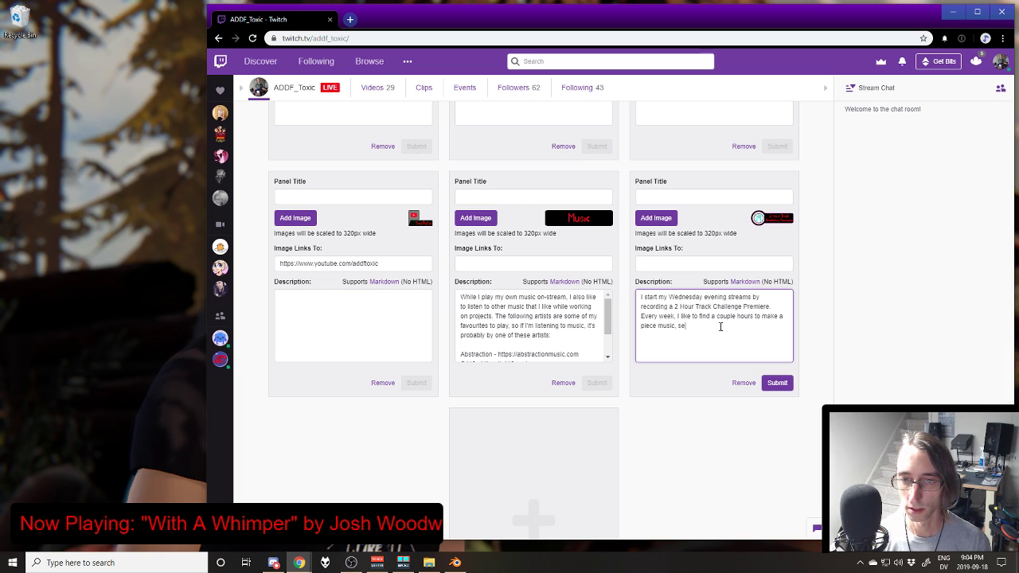
Step: Extend the sentence in the description with "see what I can make within that time limit of 2 hours,"
{"action": "type", "text": " se"}
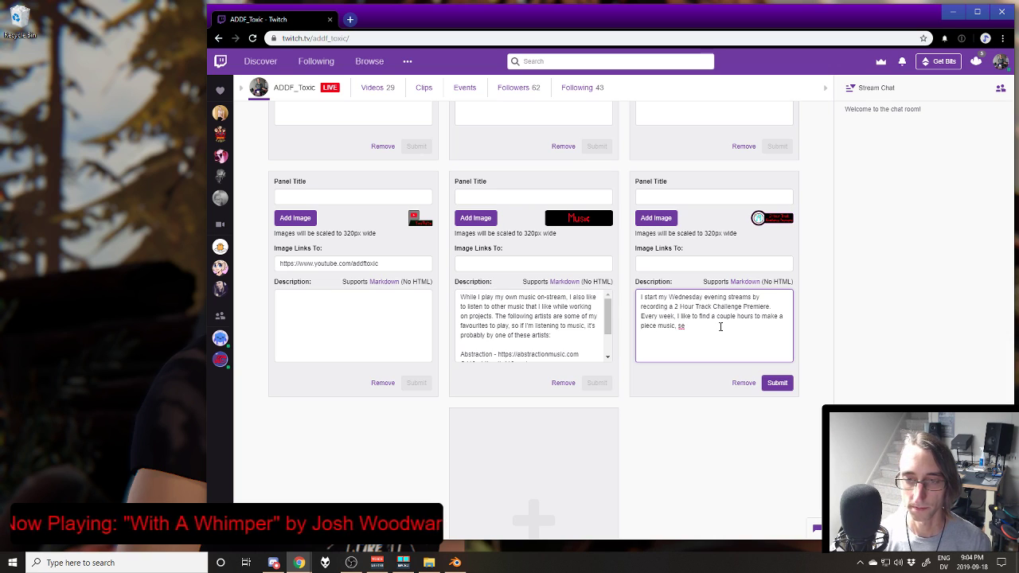
{"action": "key", "text": "BackSpace"}
{"action": "key", "text": "BackSpace"}
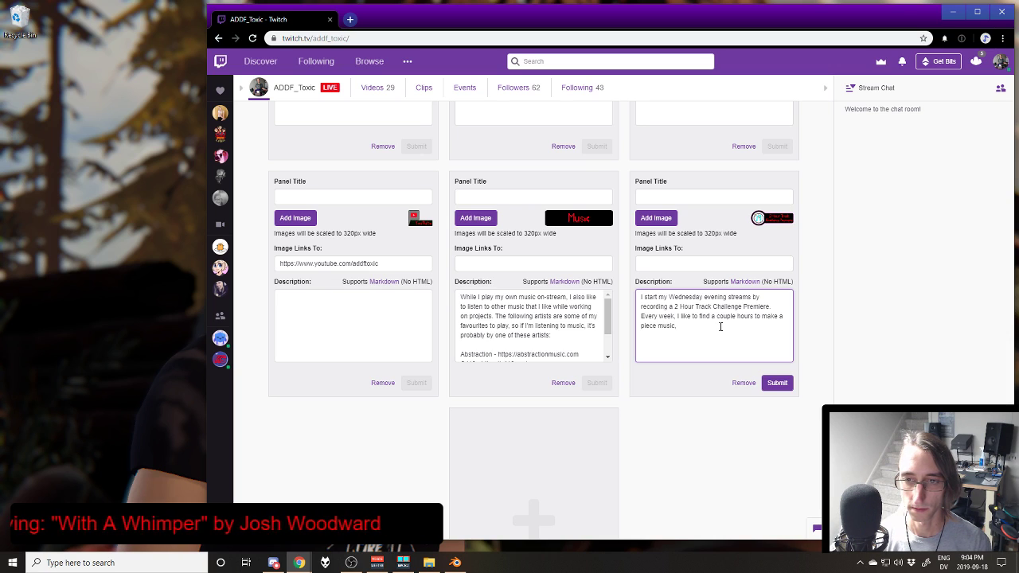
{"action": "type", "text": "se"}
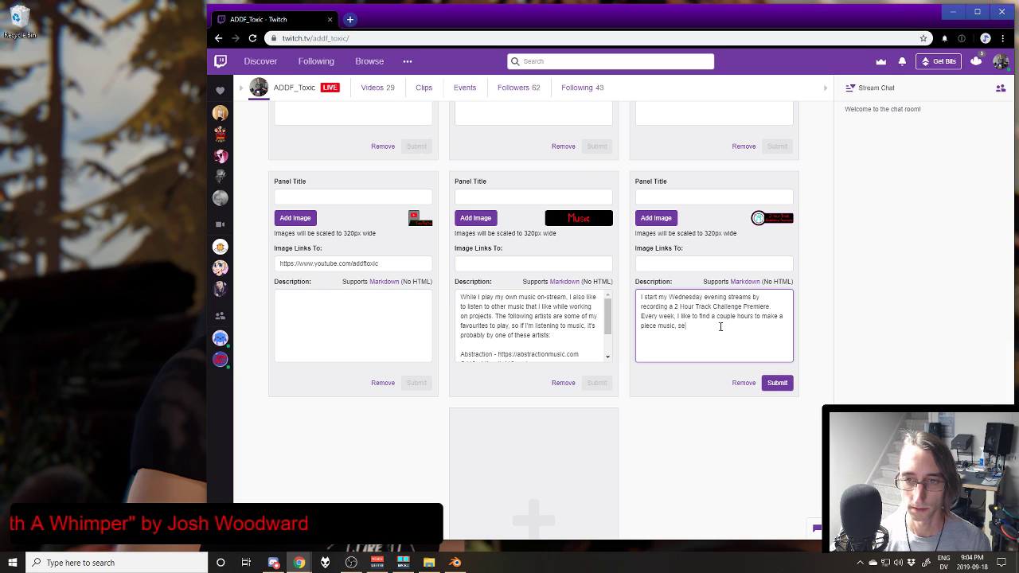
{"action": "type", "text": "e what"}
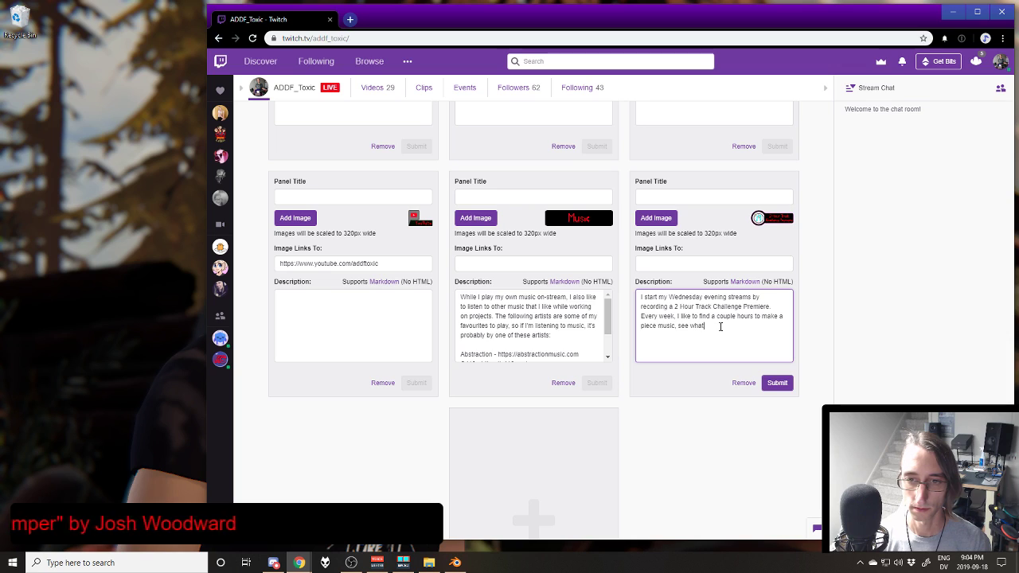
{"action": "type", "text": " I"}
{"action": "type", "text": "make within that "}
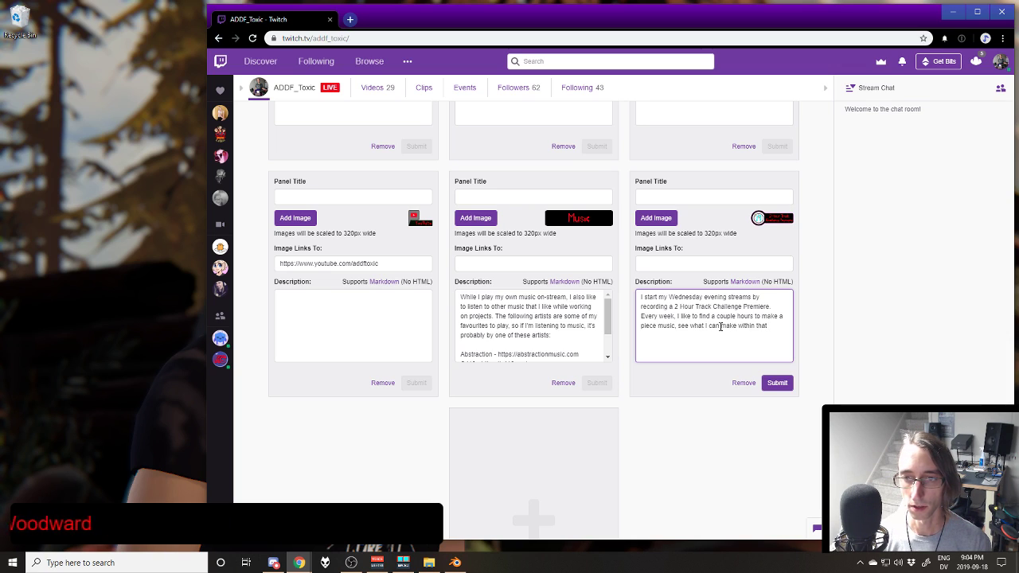
{"action": "type", "text": "time limit"}
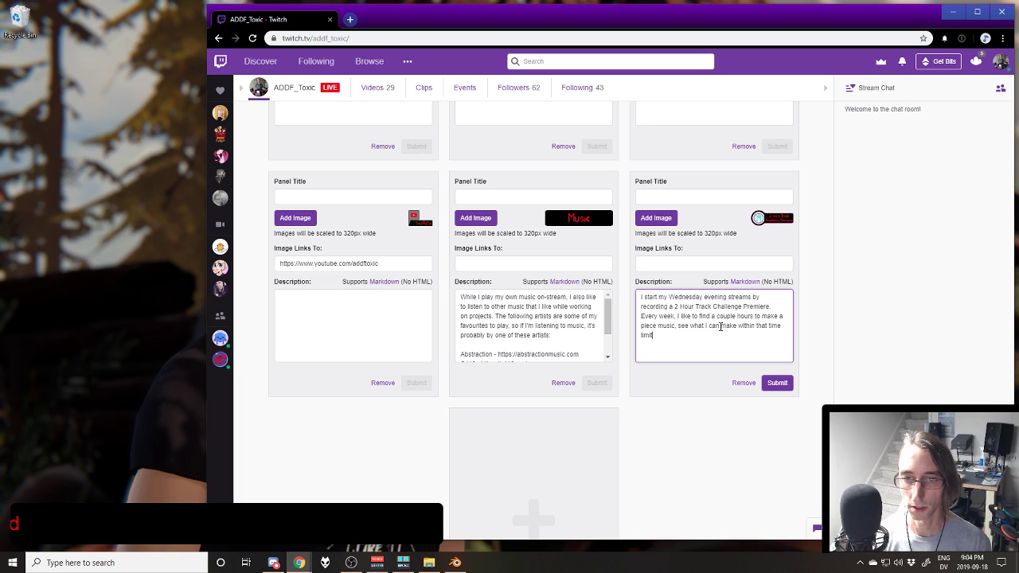
{"action": "type", "text": " of "}
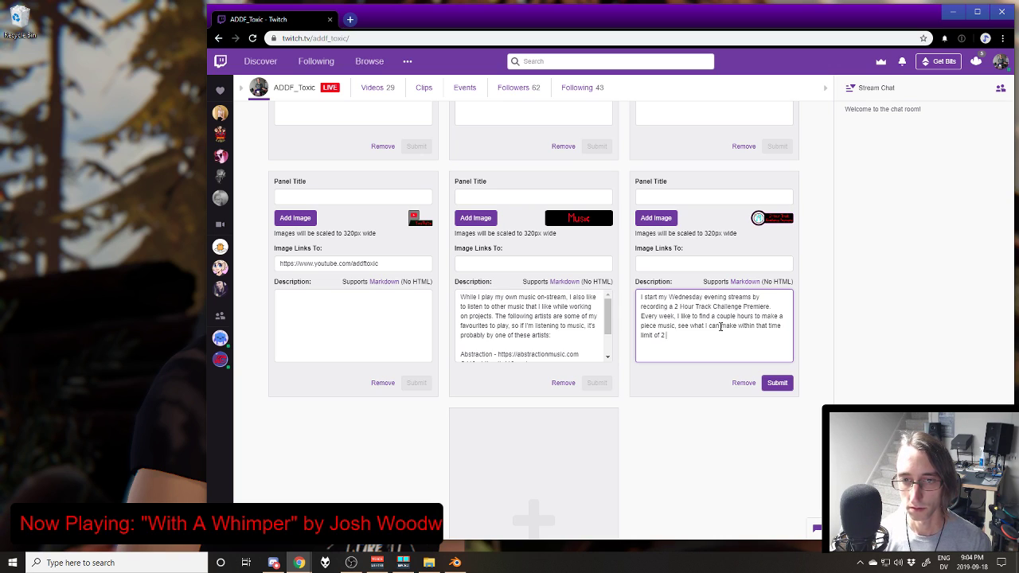
{"action": "type", "text": "2 hours. "}
Step: Finish the sentence with "and give me a chance to experiment with styles that I don't have a chance to with other projects."
{"action": "type", "text": "and "}
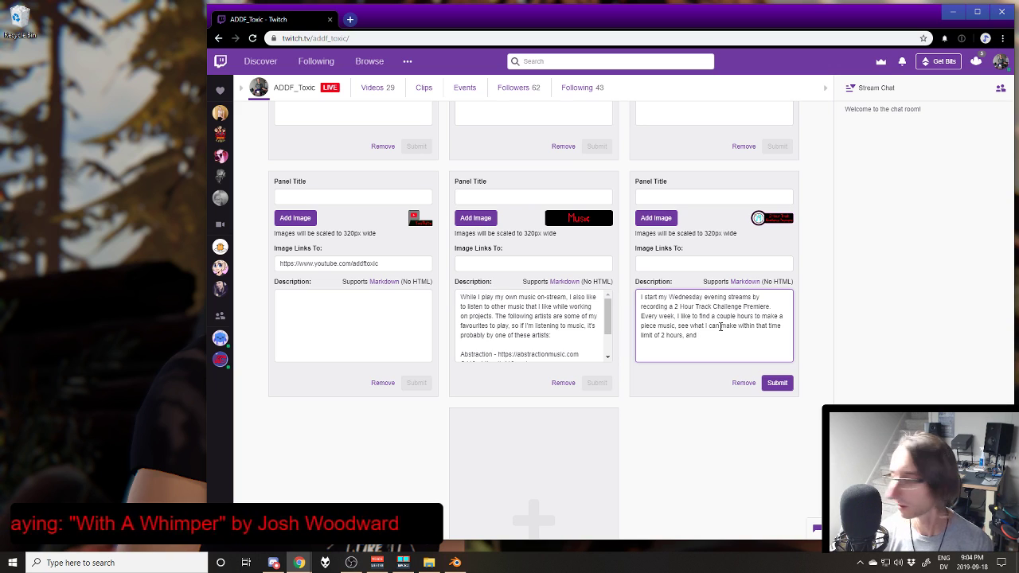
{"action": "type", "text": "give me a chan"}
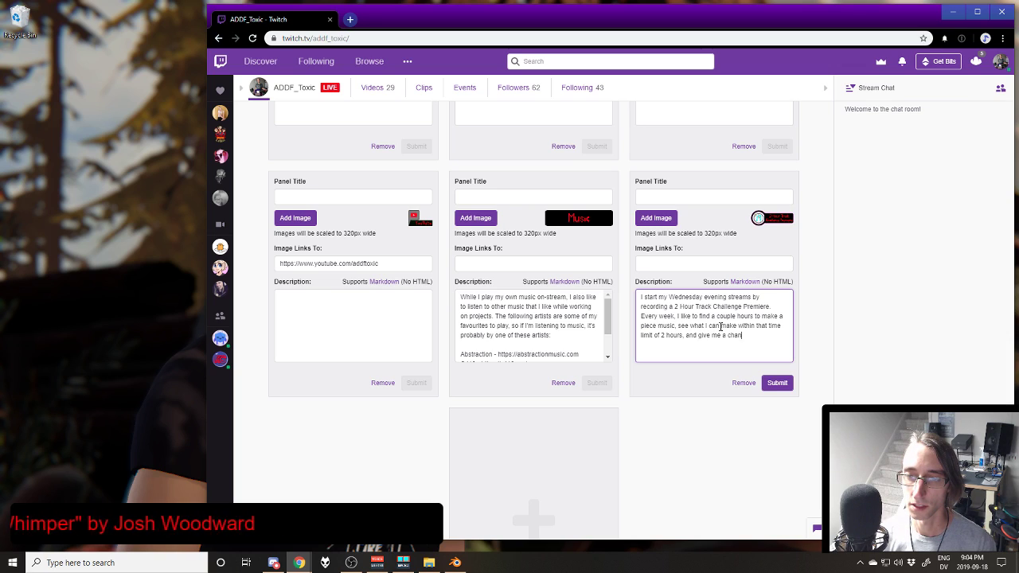
{"action": "type", "text": "ce to experiment"}
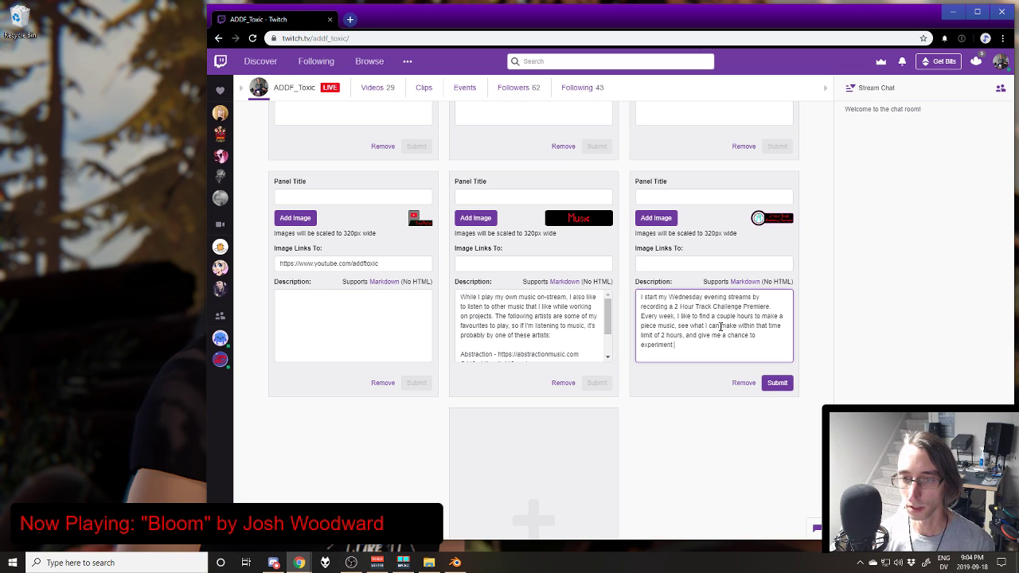
{"action": "type", "text": " with styles that"}
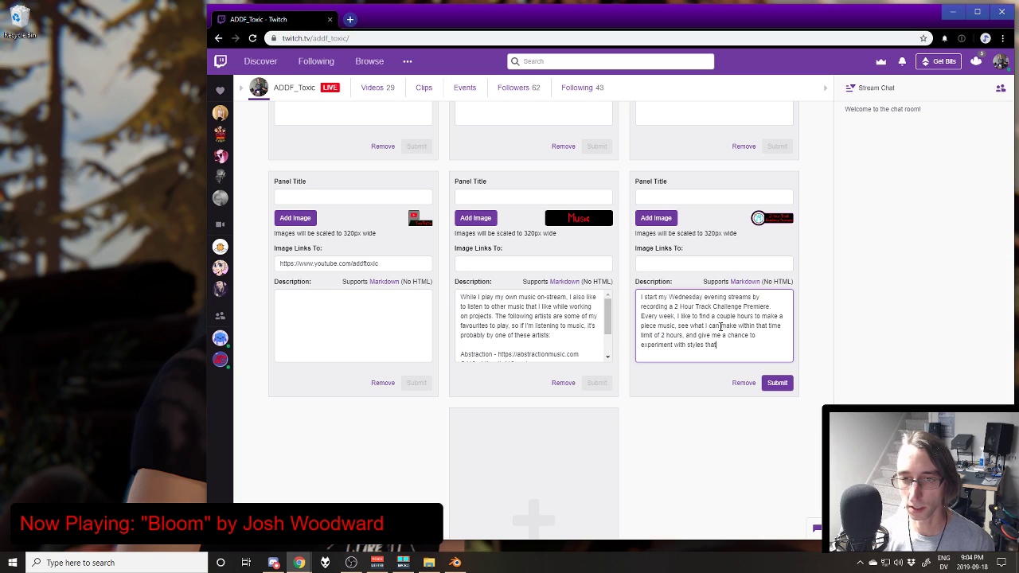
{"action": "type", "text": " I don't ge"}
{"action": "type", "text": "ave t chance to with other p"}
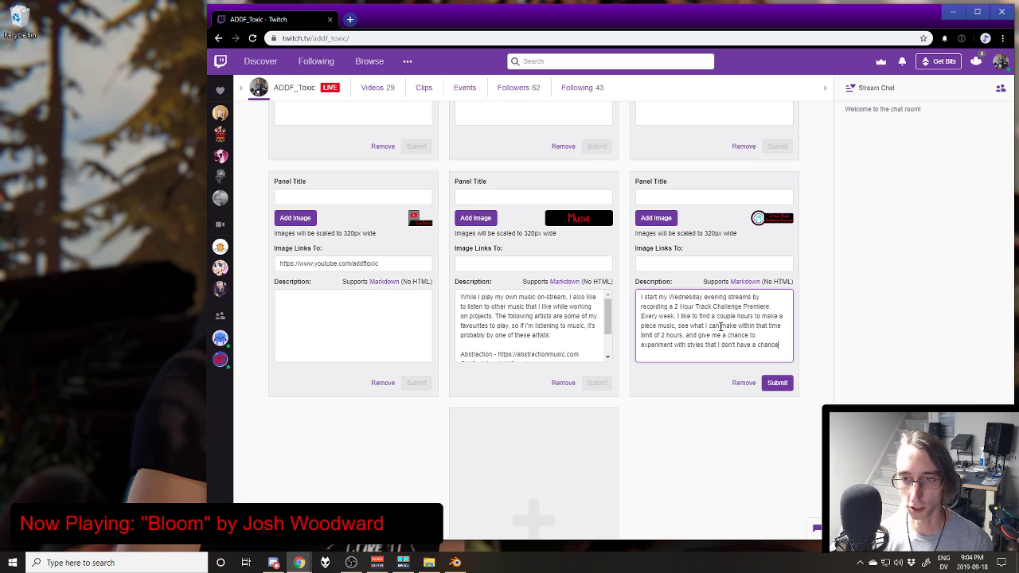
{"action": "type", "text": "rojects."}
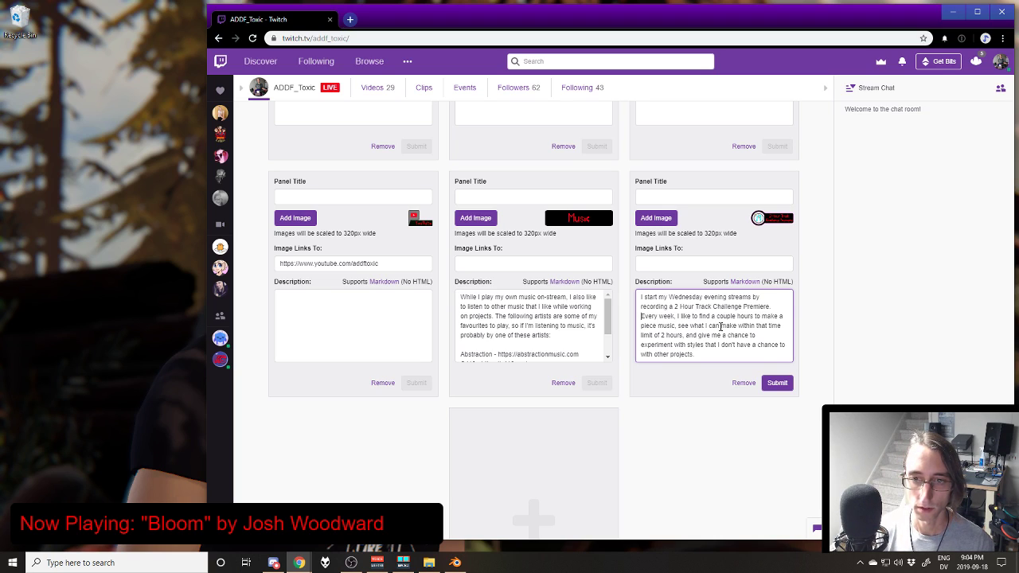
Step: Start a new line at the end of the 2 Hour Track panel's description
{"action": "key", "text": "Down"}
{"action": "key", "text": "Down"}
{"action": "key", "text": "Down"}
{"action": "key", "text": "Down"}
{"action": "key", "text": "Return"}
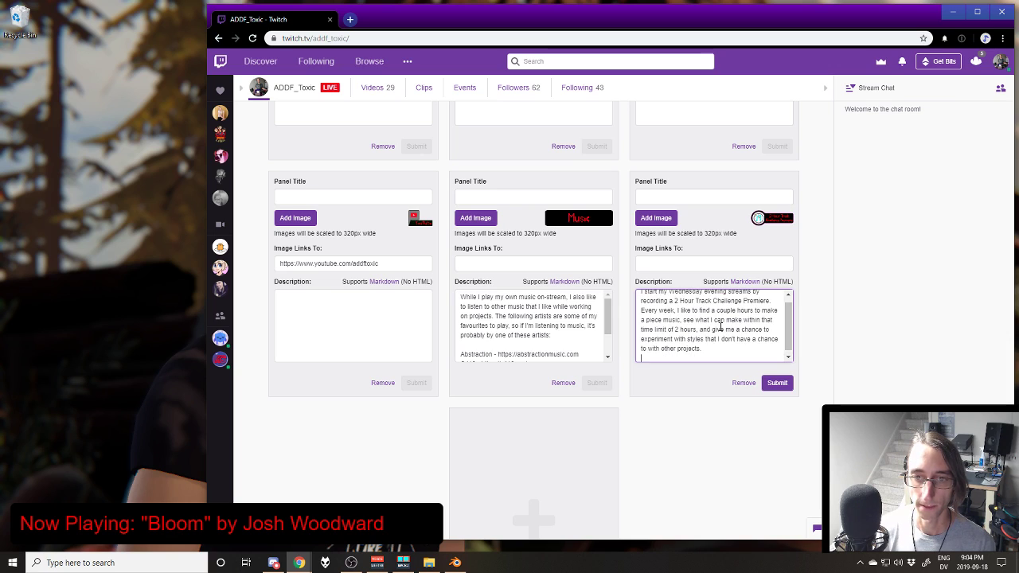
{"action": "key", "text": "BackSpace"}
{"action": "key", "text": "Return"}
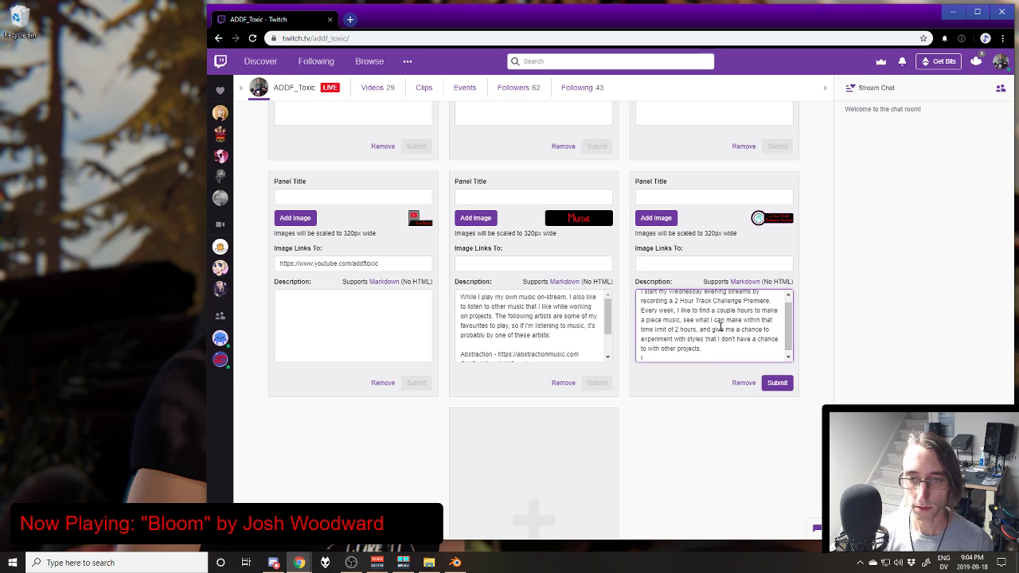
Step: Write "During the premiere, I play the song publicly for the first time, then" on the new line of the 2 Hour Track panel's description
{"action": "type", "text": "During the premiere,"}
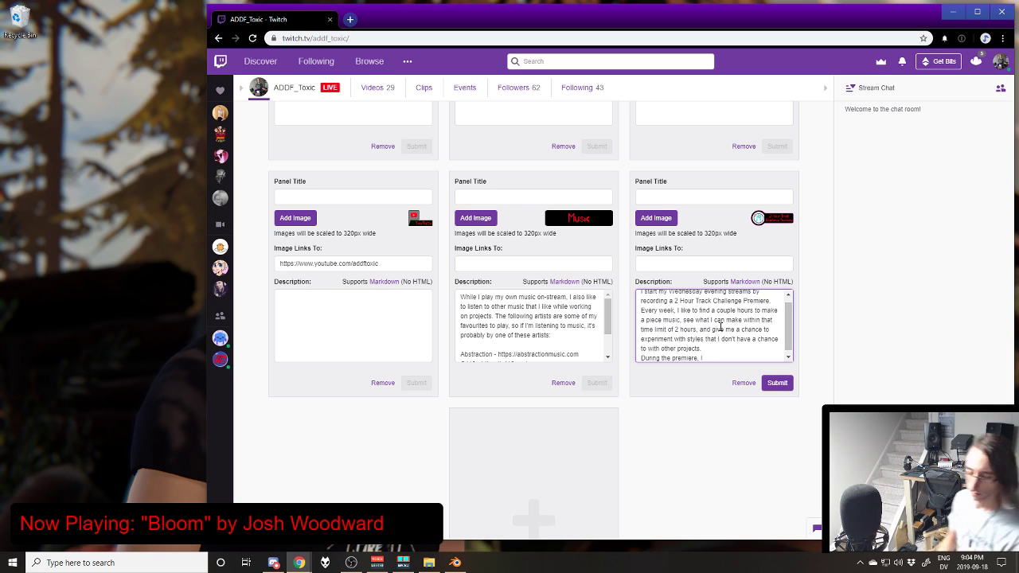
{"action": "type", "text": "I"}
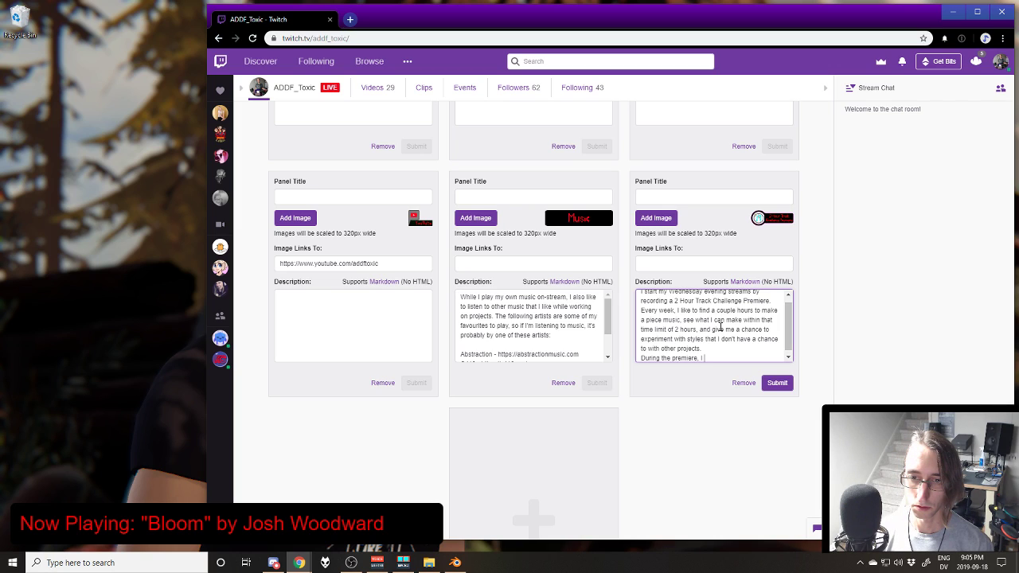
{"action": "type", "text": " play the son"}
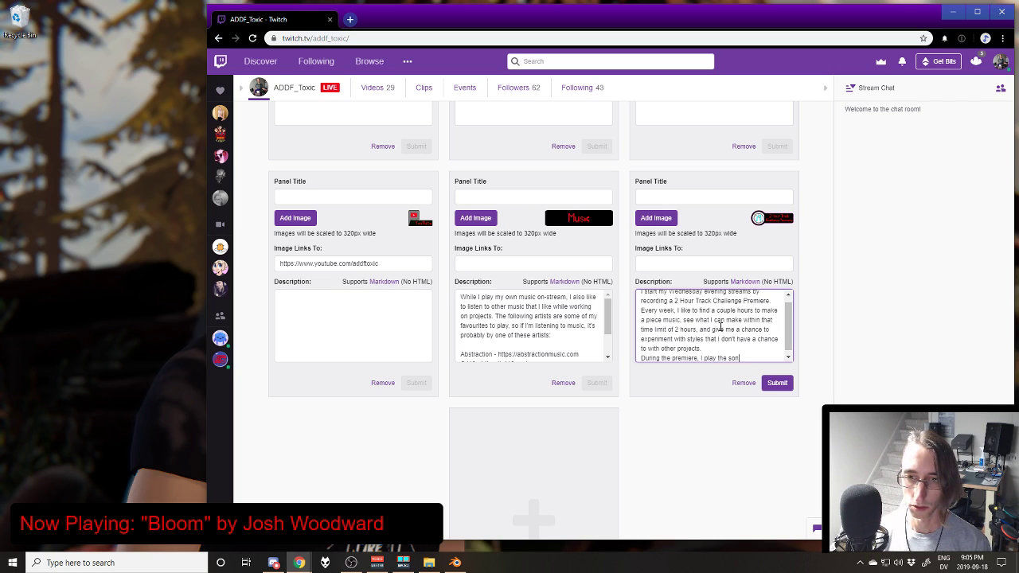
{"action": "type", "text": "g for"}
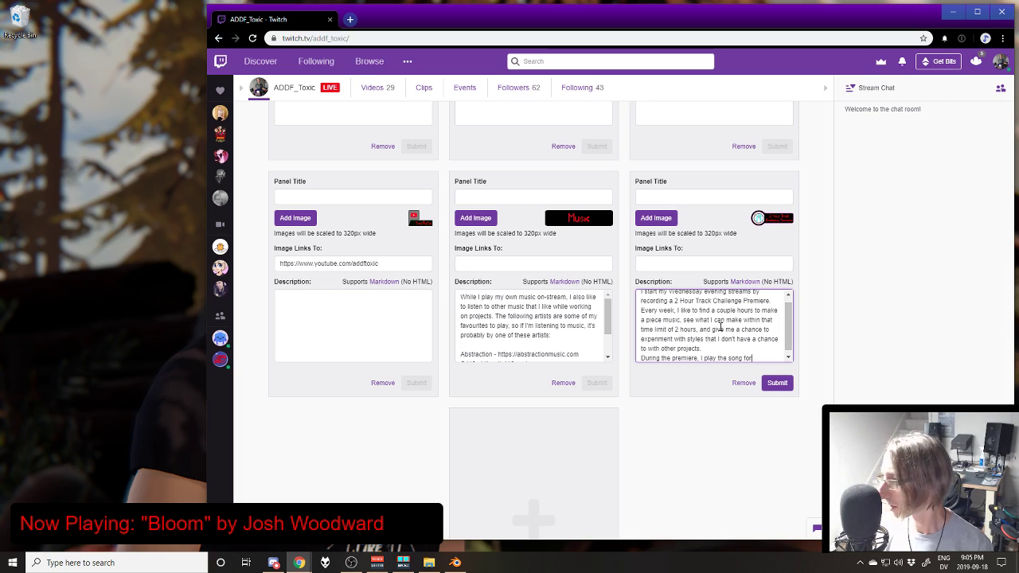
{"action": "key", "text": "BackSpace"}
{"action": "key", "text": "BackSpace"}
{"action": "key", "text": "BackSpace"}
{"action": "type", "text": "publicly"}
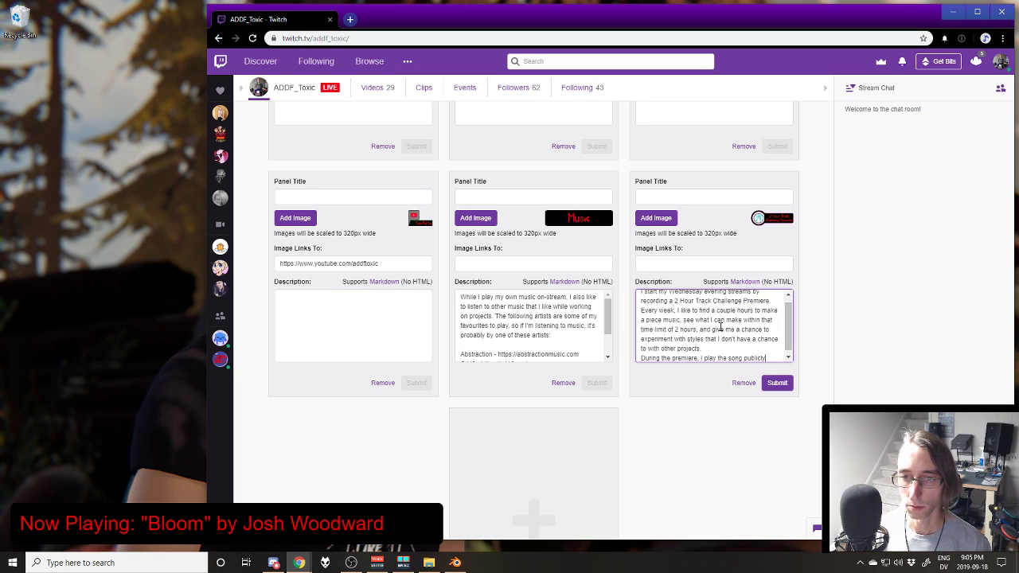
{"action": "type", "text": " for the first t"}
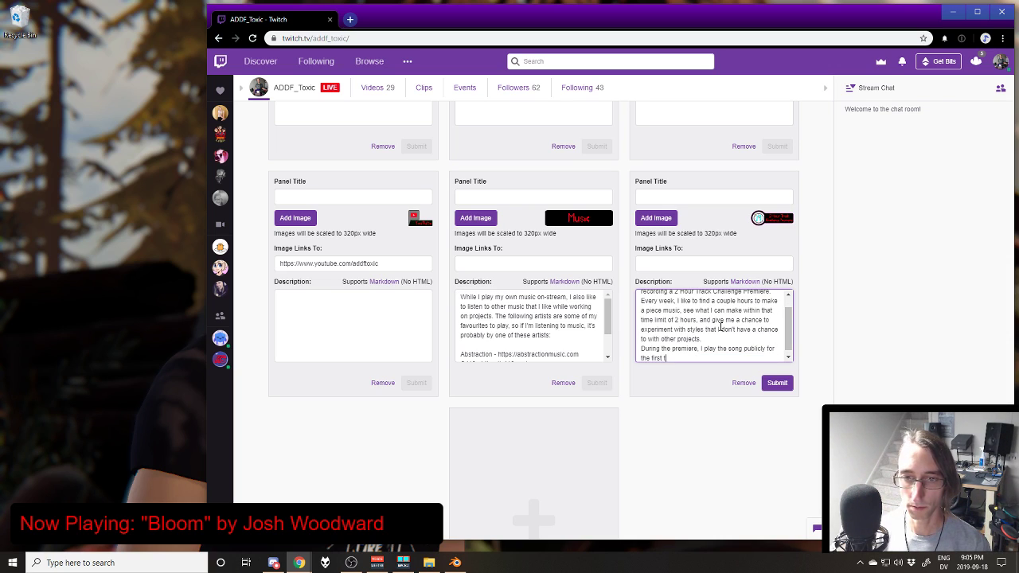
{"action": "type", "text": "ime, then"}
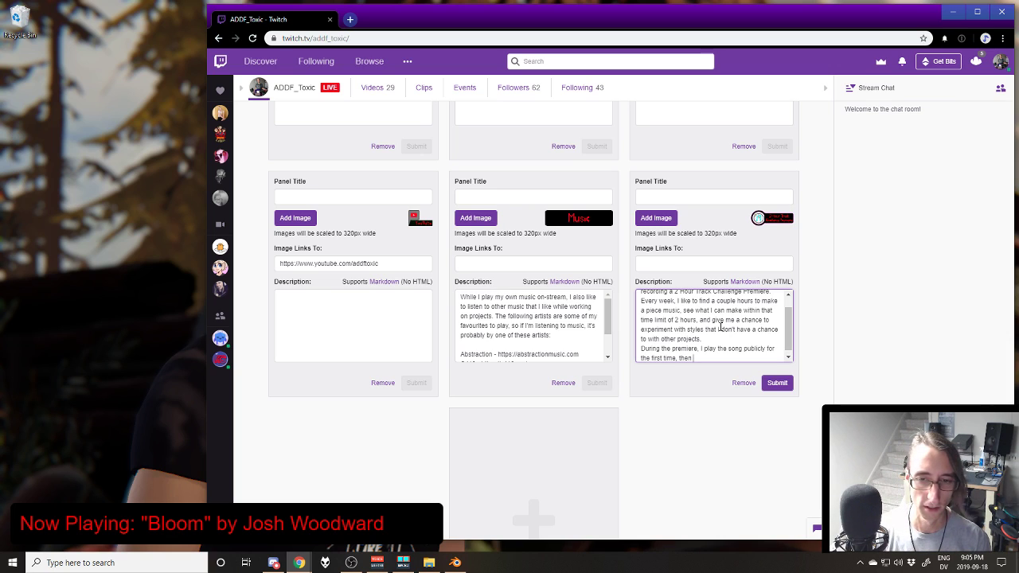
Step: Finish the premiere sentence with "take a look back at how I made the song and what inspired it in the first place."
{"action": "type", "text": " take a"}
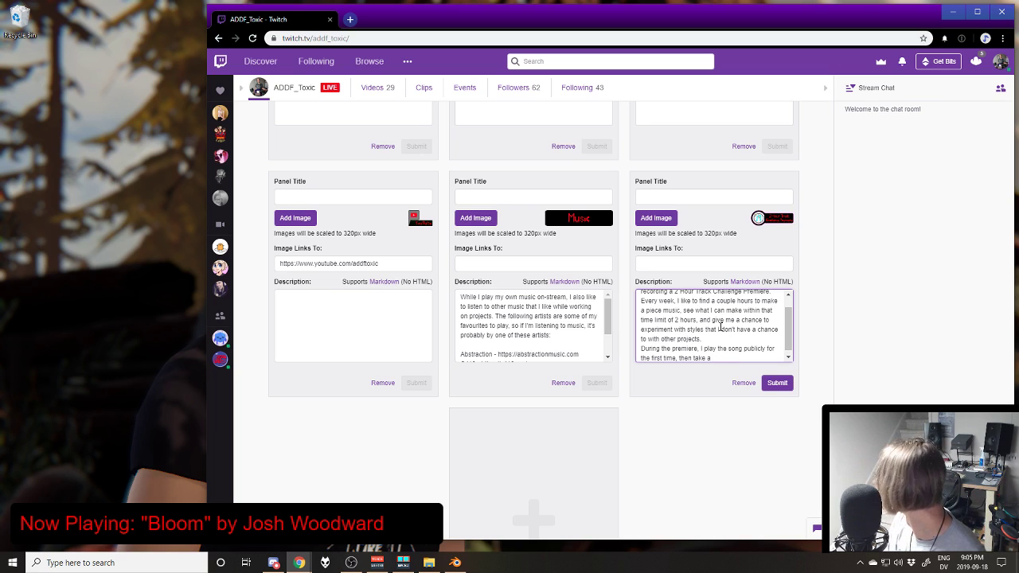
{"action": "type", "text": " look"}
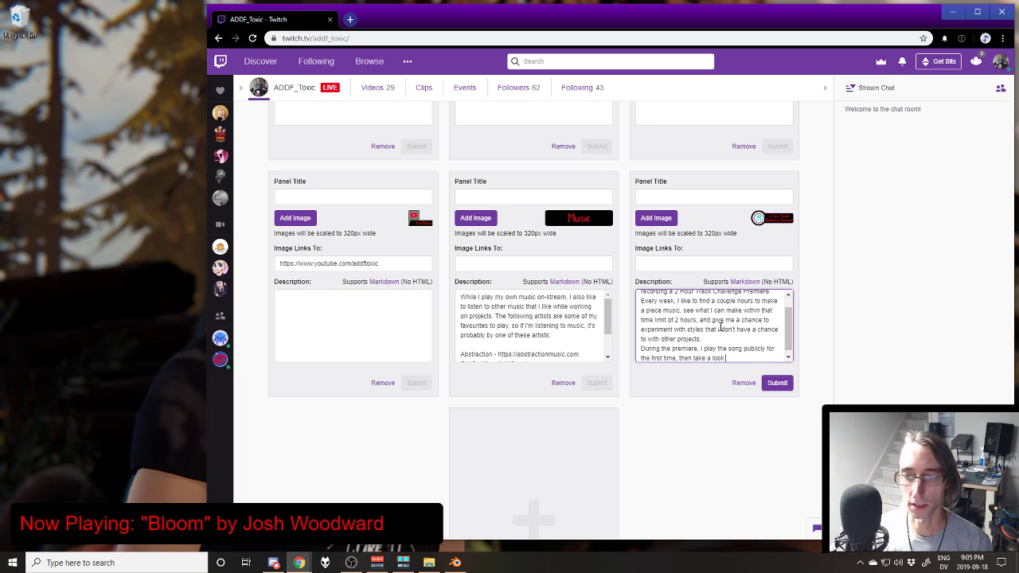
{"action": "type", "text": " back at how I ma"}
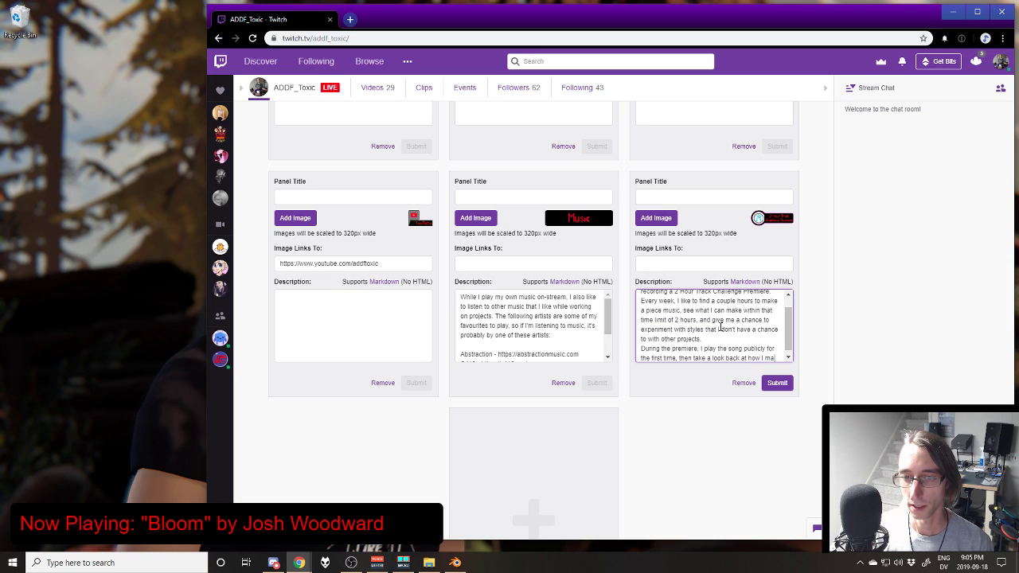
{"action": "type", "text": "de the song and"}
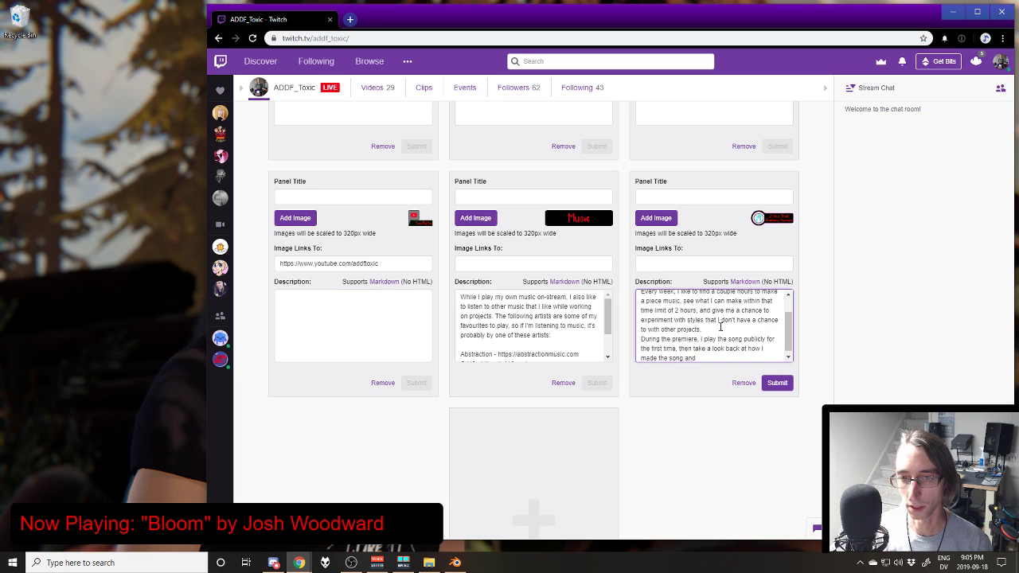
{"action": "type", "text": " what inspire"}
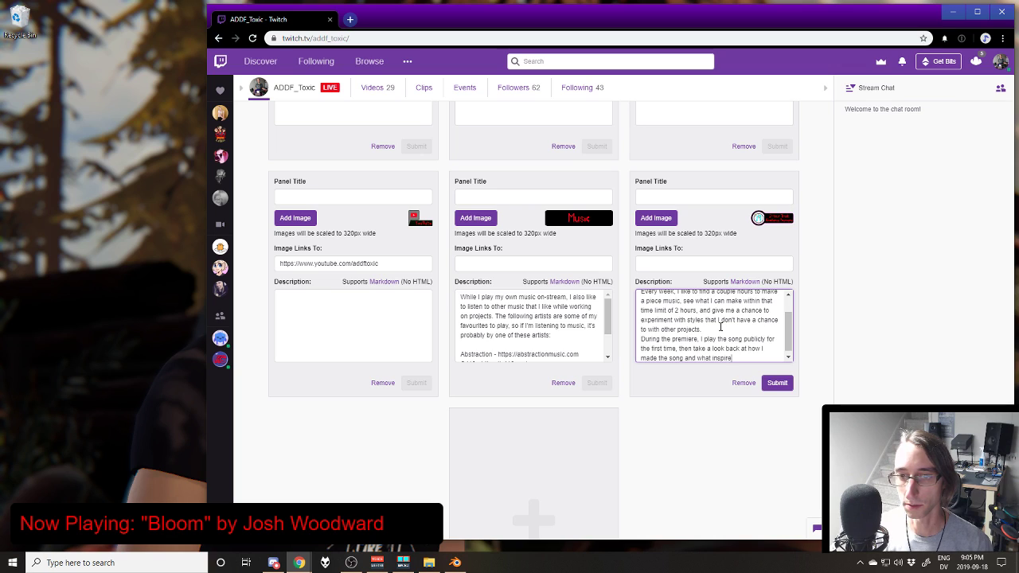
{"action": "type", "text": "d it in the first pl"}
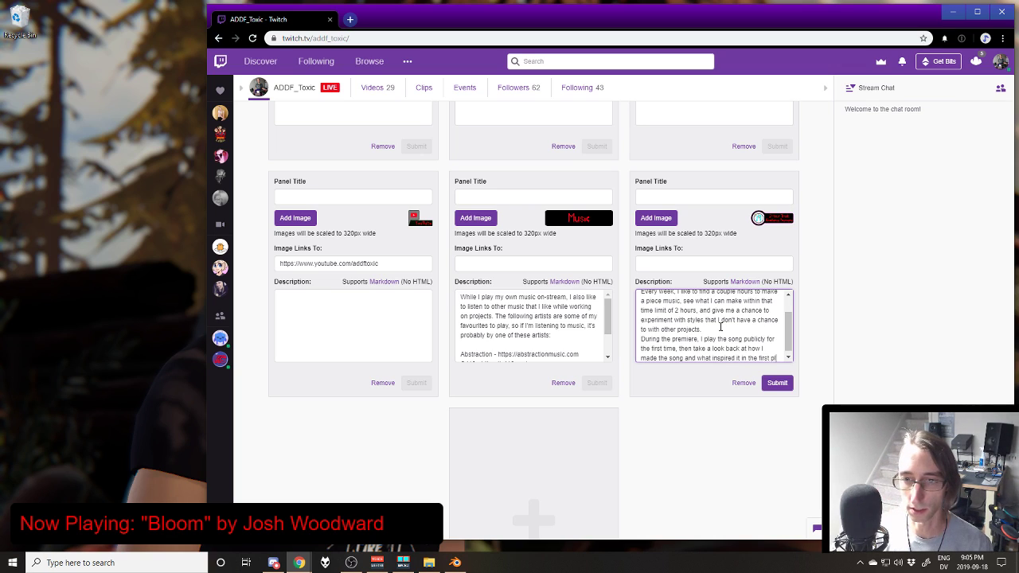
{"action": "type", "text": "ace."}
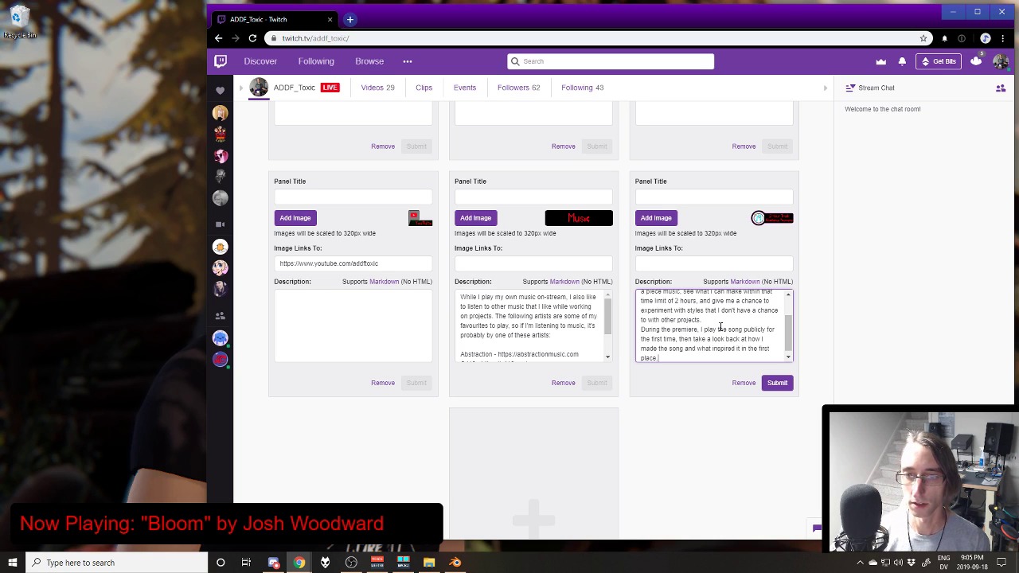
{"action": "key", "text": "Return"}
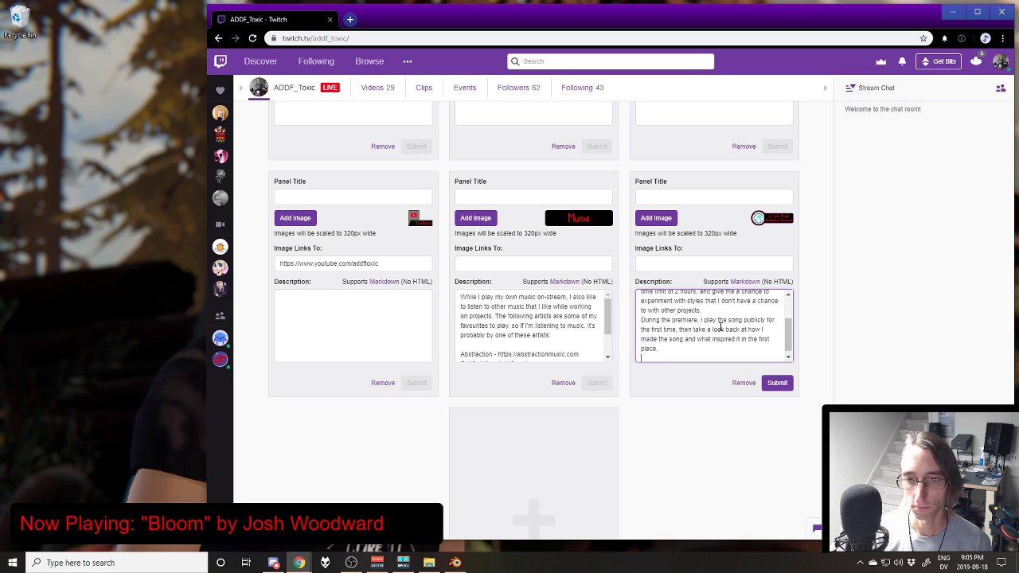
{"action": "type", "text": "Comments"}
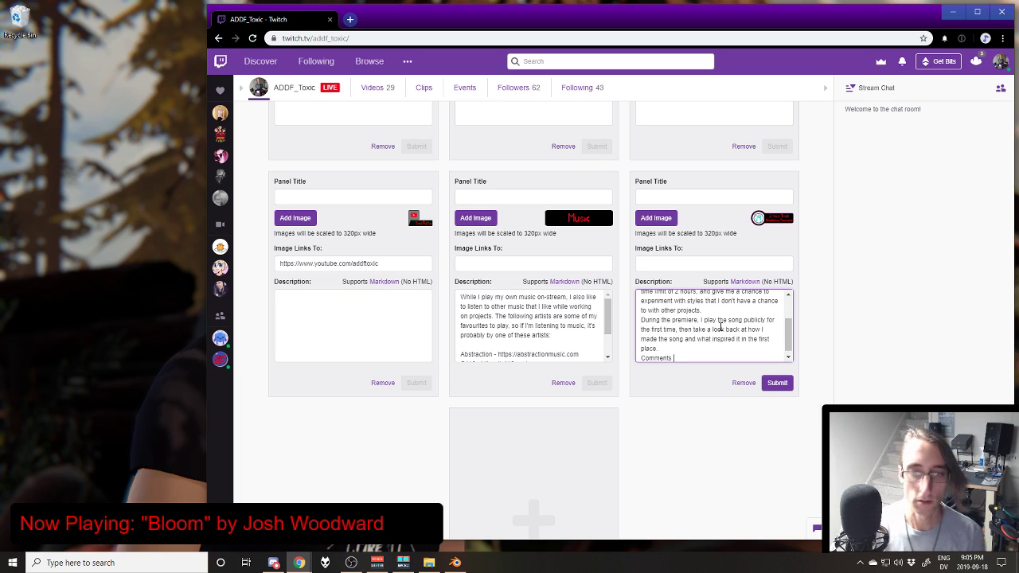
{"action": "type", "text": " are"}
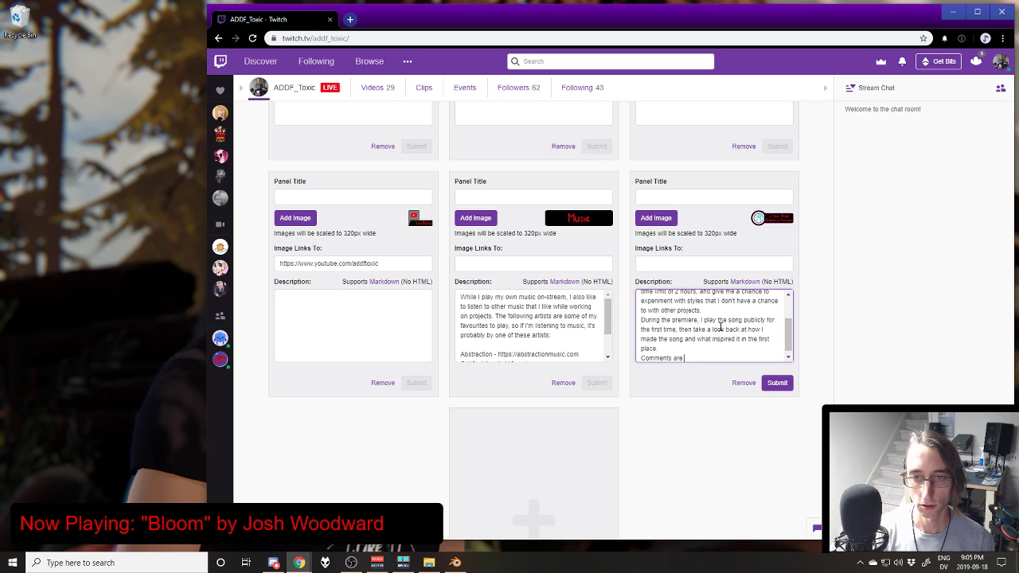
{"action": "key", "text": "BackSpace"}
{"action": "key", "text": "BackSpace"}
{"action": "key", "text": "BackSpace"}
{"action": "key", "text": "BackSpace"}
{"action": "key", "text": "BackSpace"}
{"action": "key", "text": "BackSpace"}
{"action": "key", "text": "BackSpace"}
{"action": "key", "text": "BackSpace"}
{"action": "key", "text": "BackSpace"}
{"action": "key", "text": "BackSpace"}
{"action": "key", "text": "BackSpace"}
{"action": "key", "text": "BackSpace"}
{"action": "key", "text": "BackSpace"}
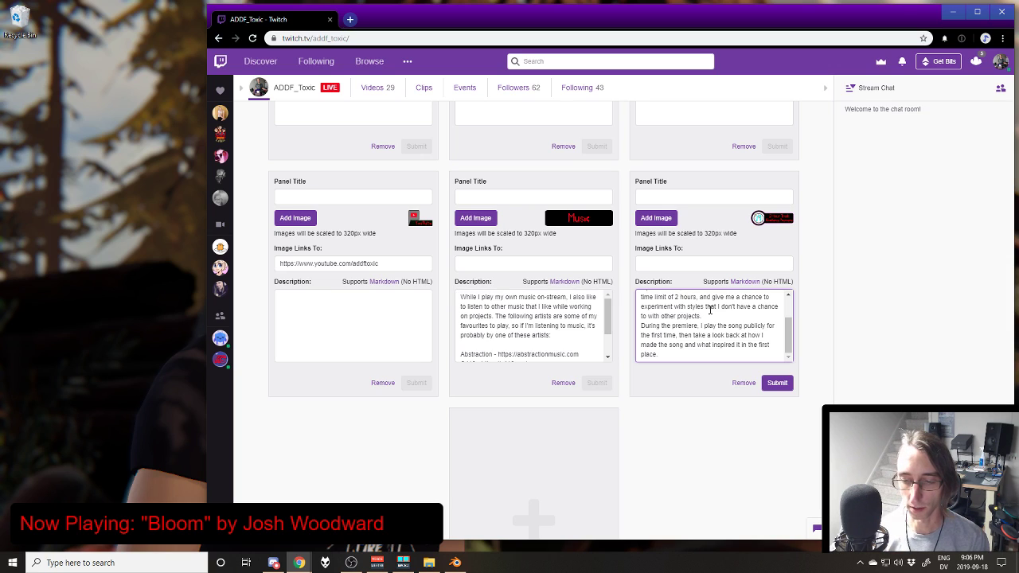
Step: Start a new line after "in the first place." and discard the trial openings "While", "I try to keep the" and "Feel"
{"action": "key", "text": "Return"}
{"action": "type", "text": "While"}
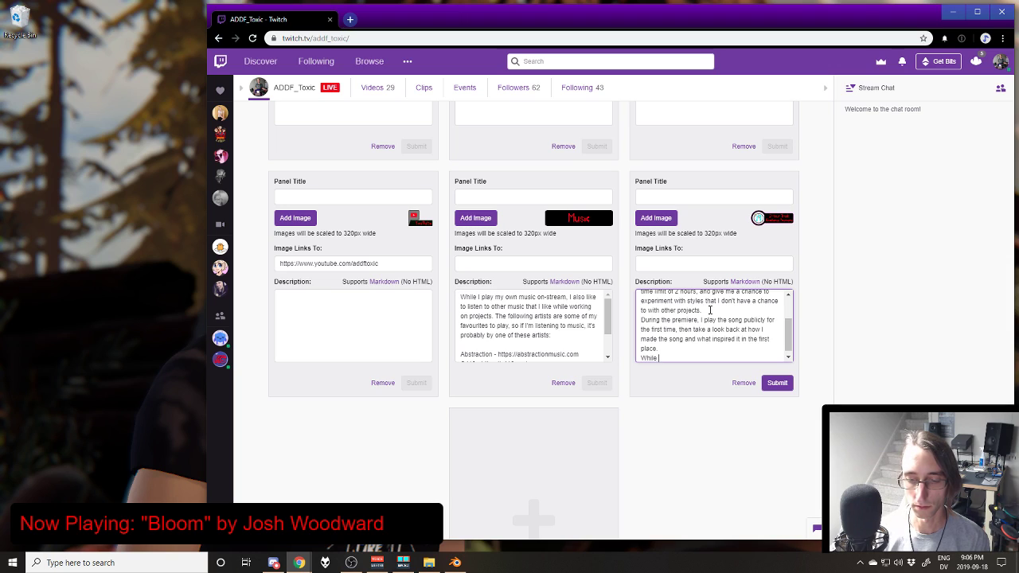
{"action": "key", "text": "shift+Home"}
{"action": "type", "text": "I t"}
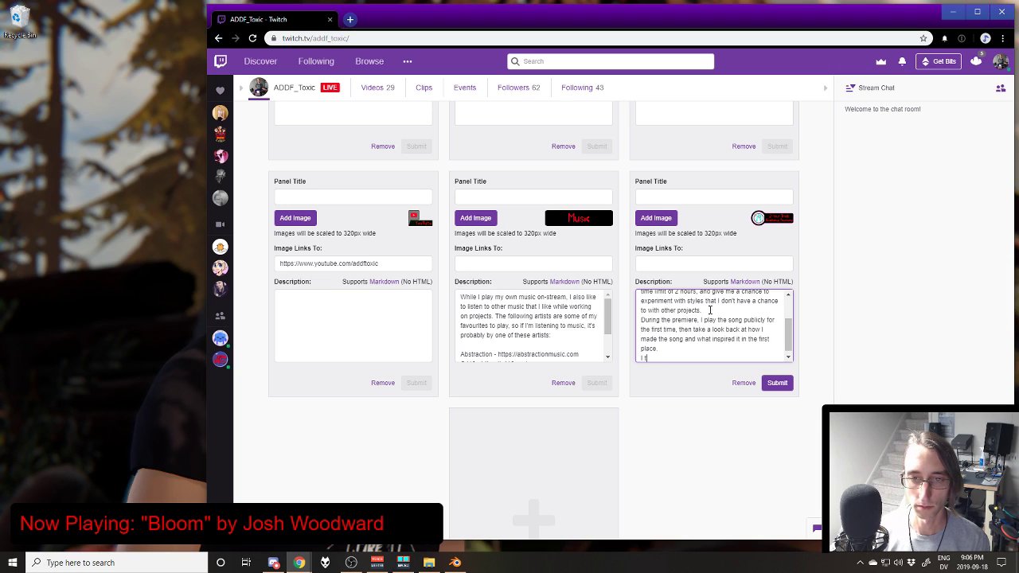
{"action": "type", "text": "ry to keep the"}
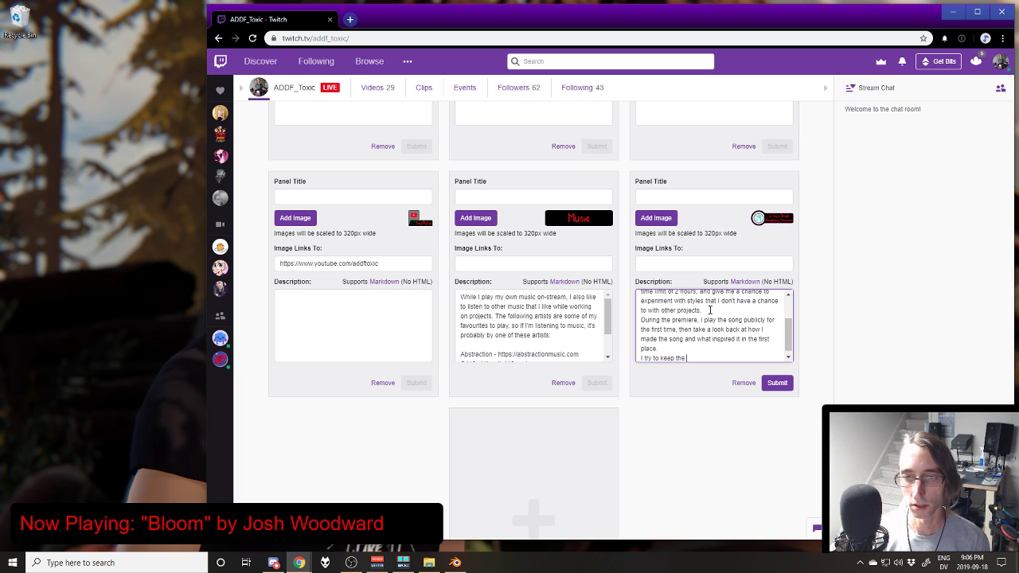
{"action": "key", "text": "shift+Home"}
{"action": "key", "text": "BackSpace"}
{"action": "type", "text": "Feel"}
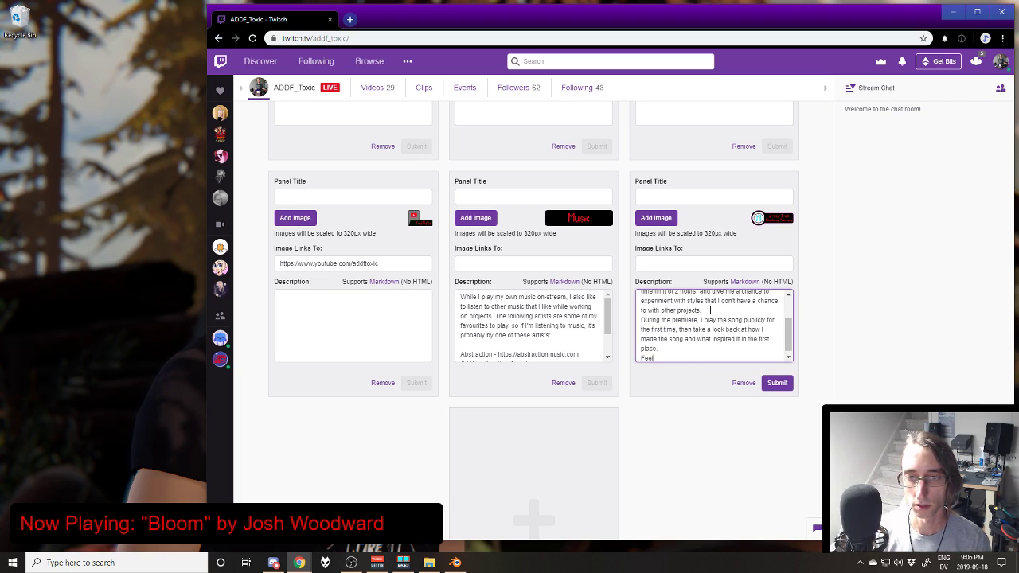
{"action": "key", "text": "shift+Home"}
{"action": "key", "text": "BackSpace"}
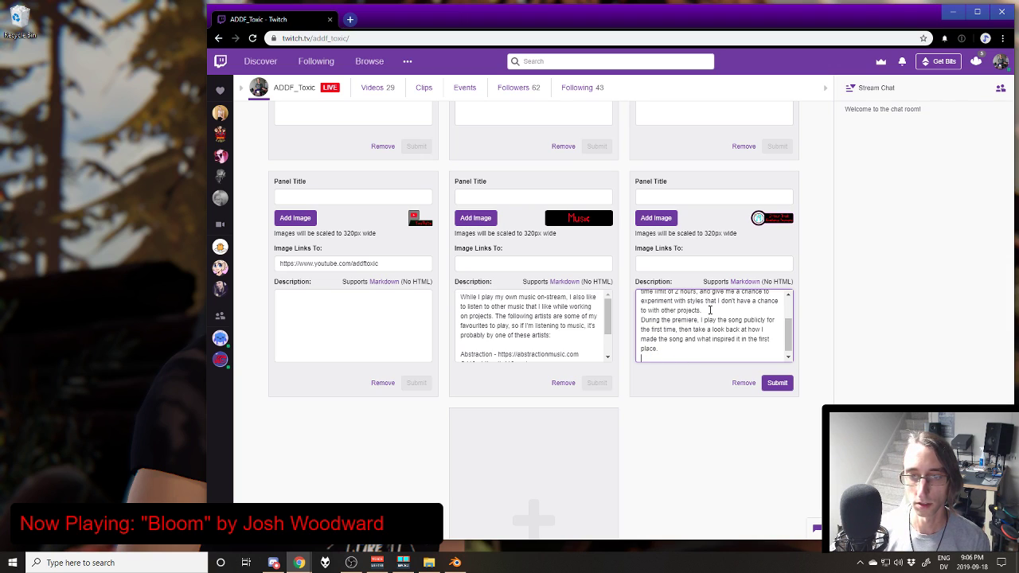
Step: Write "Feel free to comment about the song or ask questions about how certain elements were made" on the new line
{"action": "type", "text": "Feel"}
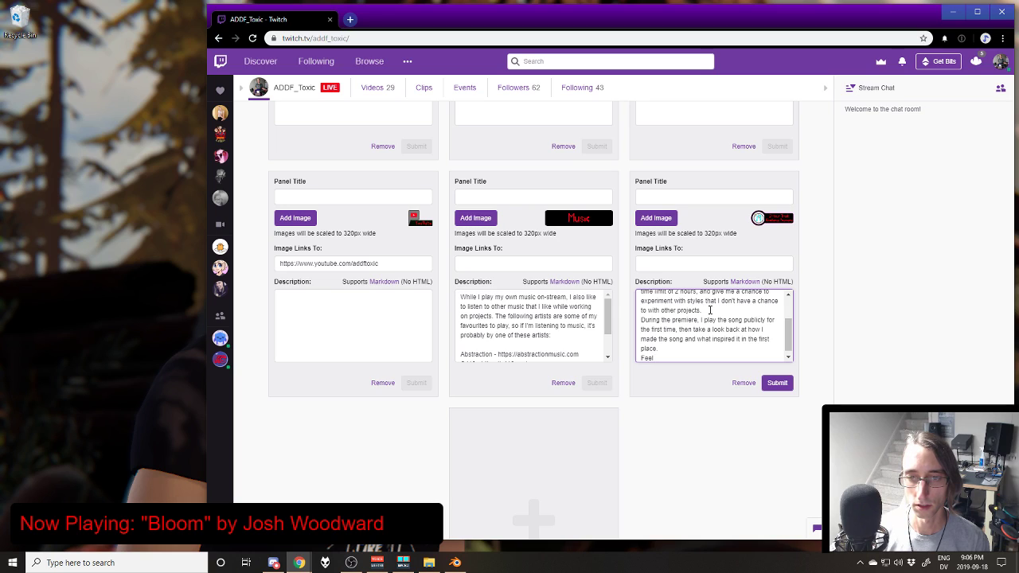
{"action": "type", "text": " free to c"}
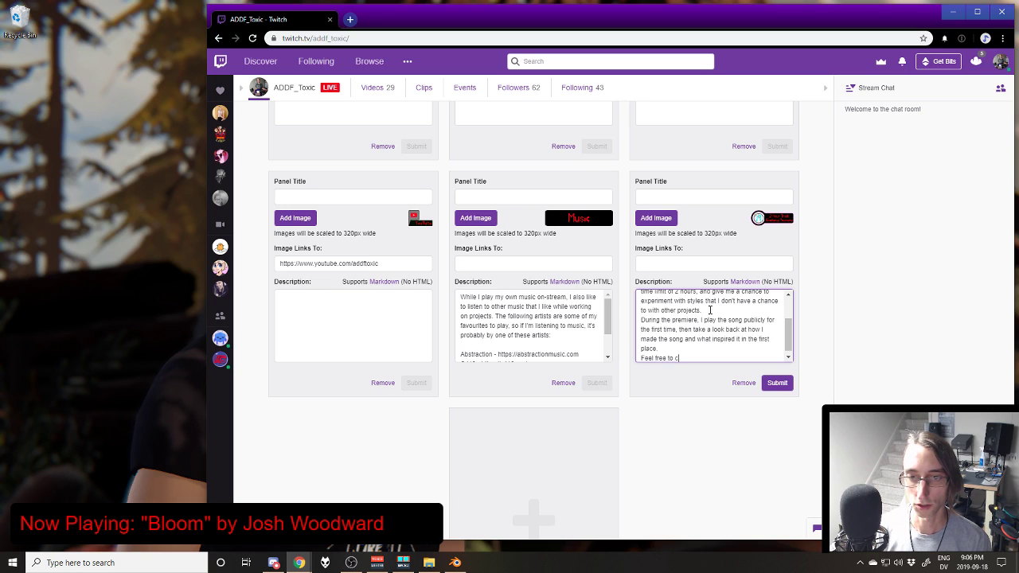
{"action": "type", "text": "omment about"}
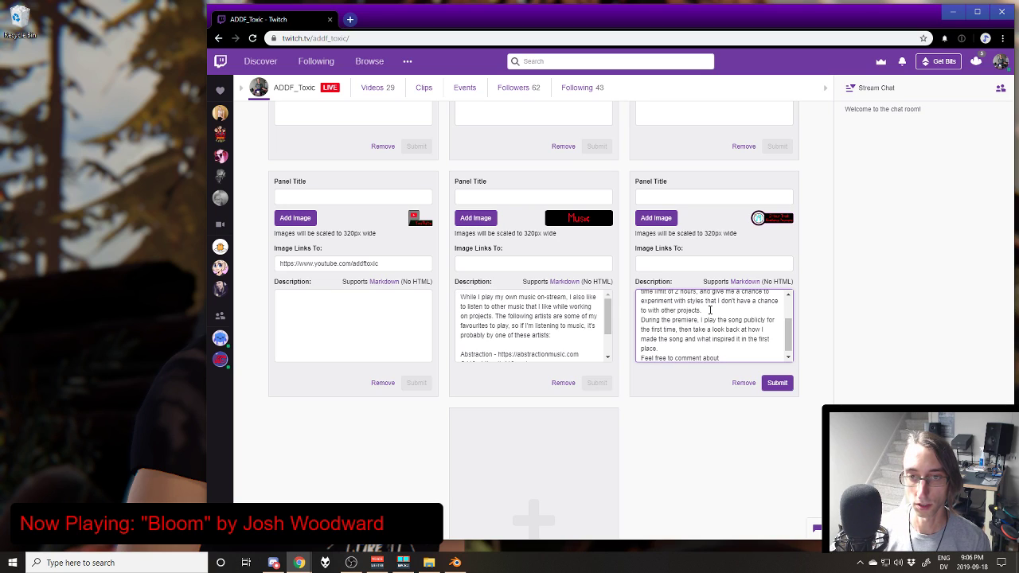
{"action": "type", "text": " the song or a"}
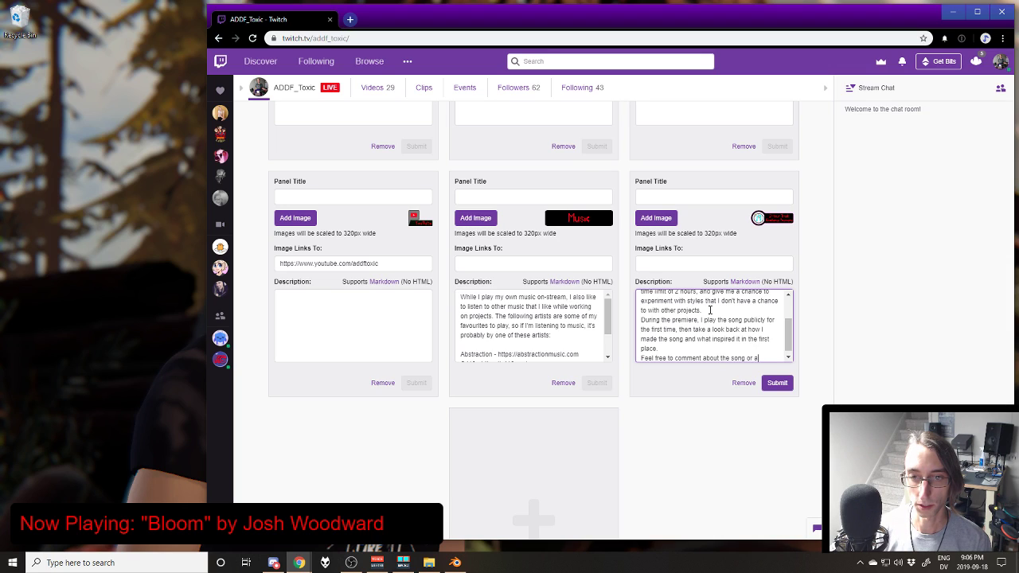
{"action": "type", "text": "sk questions"}
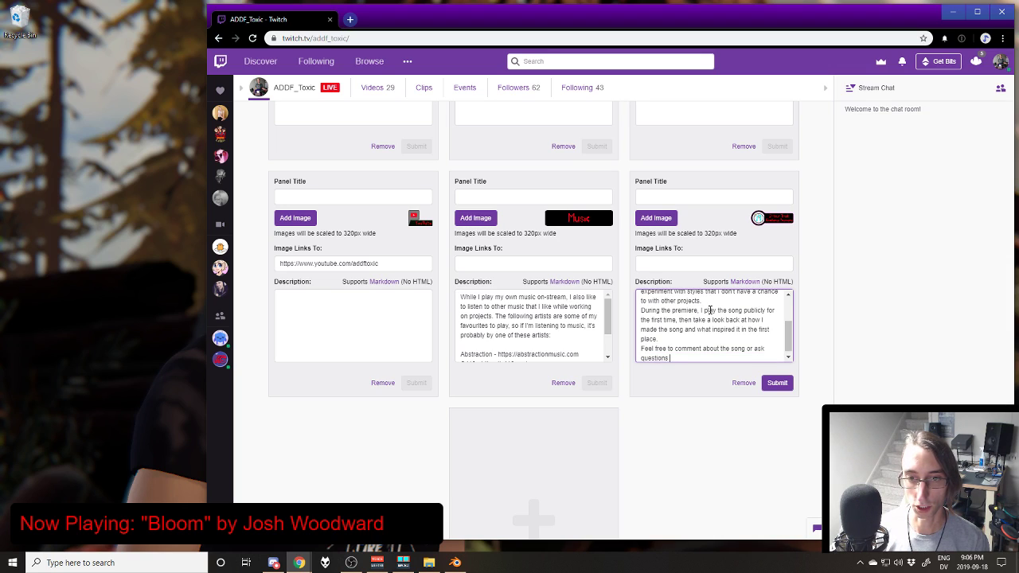
{"action": "type", "text": " about how"}
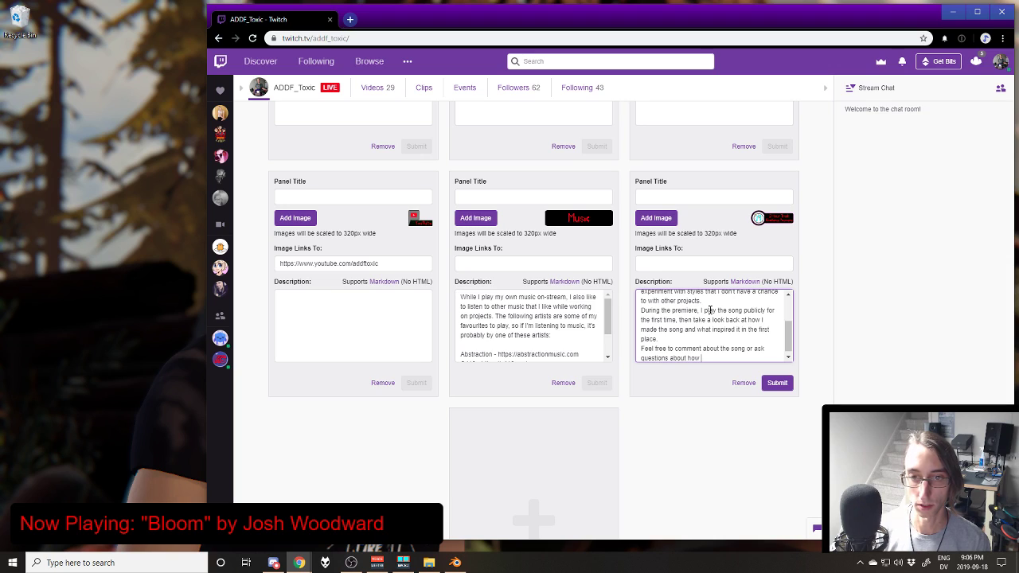
{"action": "type", "text": " certain elemens"}
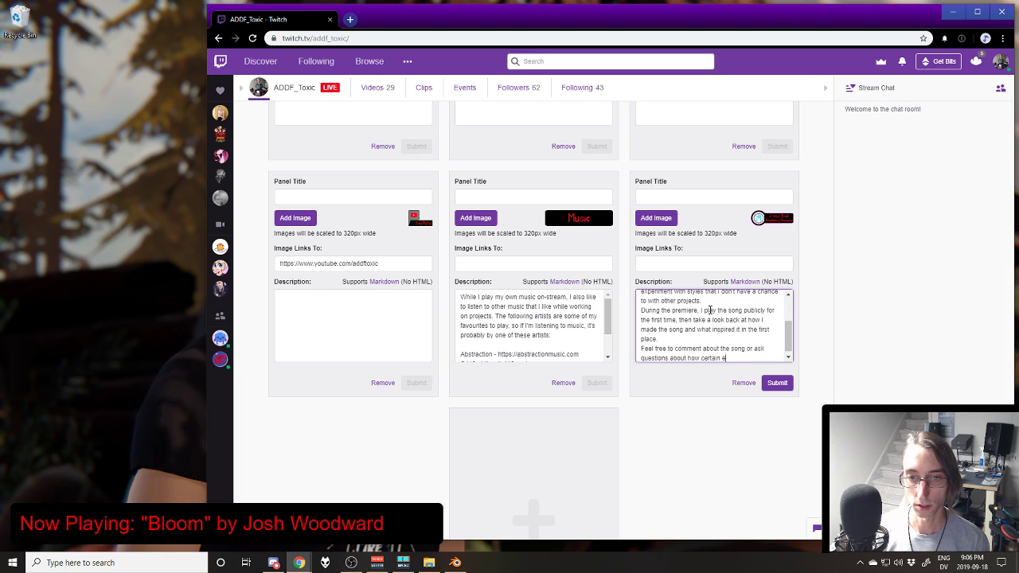
{"action": "key", "text": "BackSpace"}
{"action": "type", "text": "ts we"}
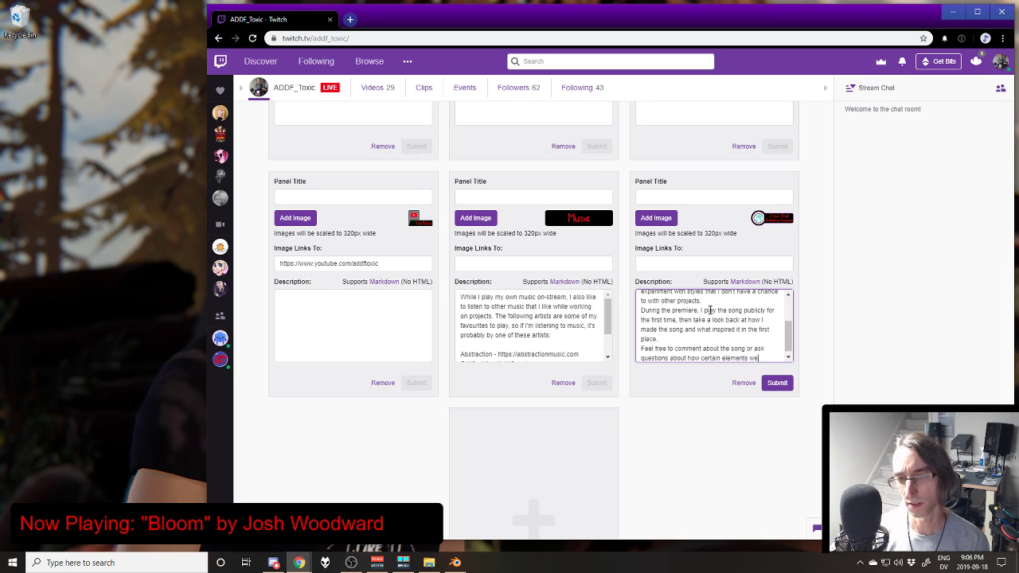
{"action": "type", "text": "re made"}
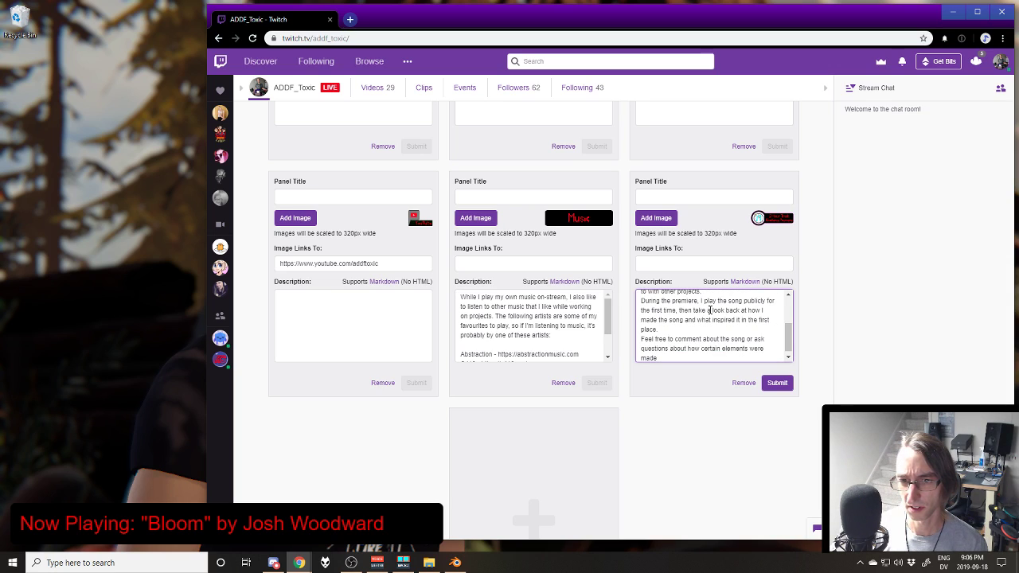
Step: Replace "or" before "ask questions" with a comma and extend the sentence after "made" with ", or suggest a title"
{"action": "key", "text": "BackSpace"}
{"action": "key", "text": "BackSpace"}
{"action": "key", "text": "BackSpace"}
{"action": "key", "text": "BackSpace"}
{"action": "type", "text": ", "}
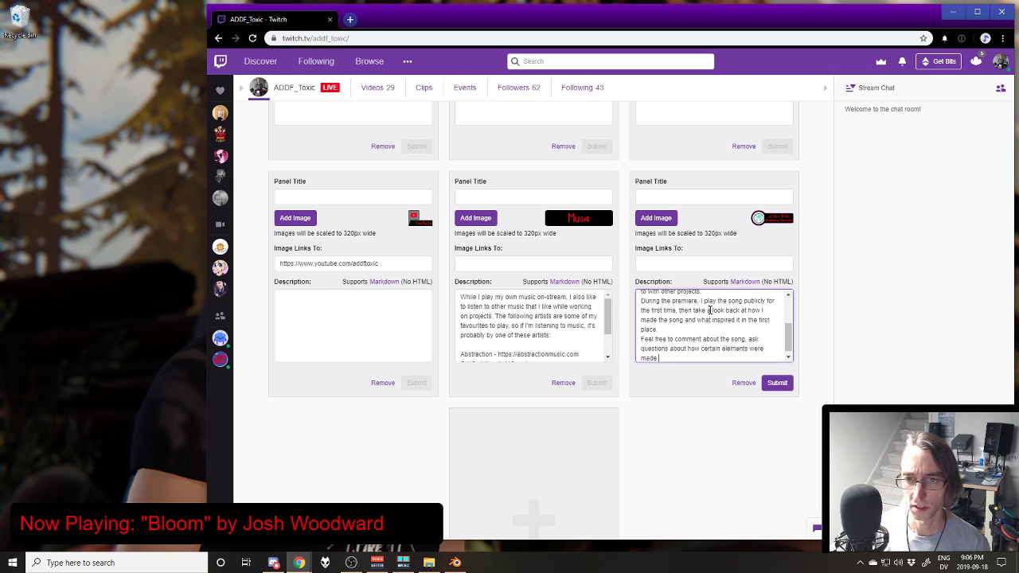
{"action": "type", "text": ", or suggest a title"}
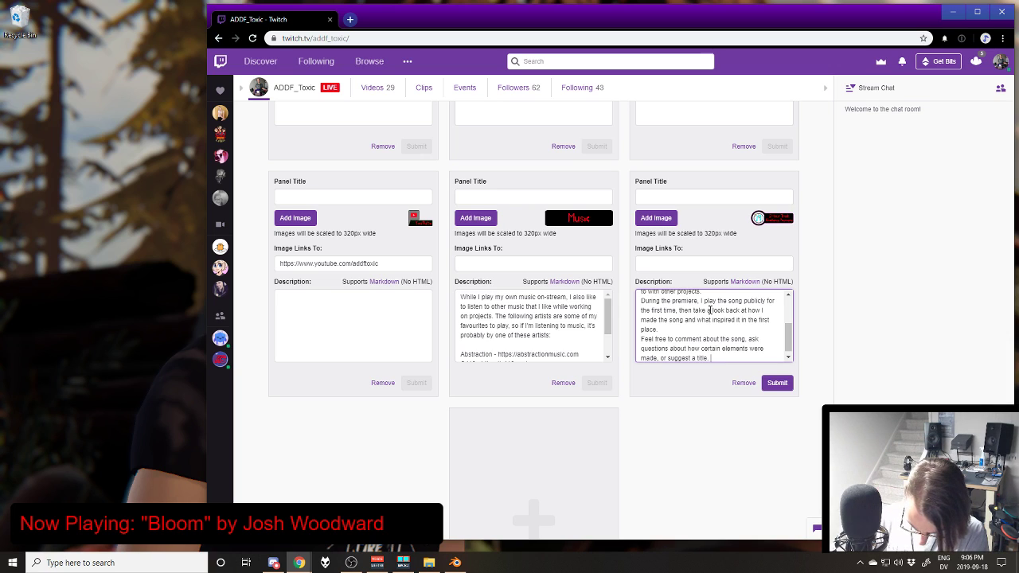
Step: End the 2 Hour Track panel's description with "while the premiere is airing live." and submit the panel
{"action": "key", "text": "BackSpace"}
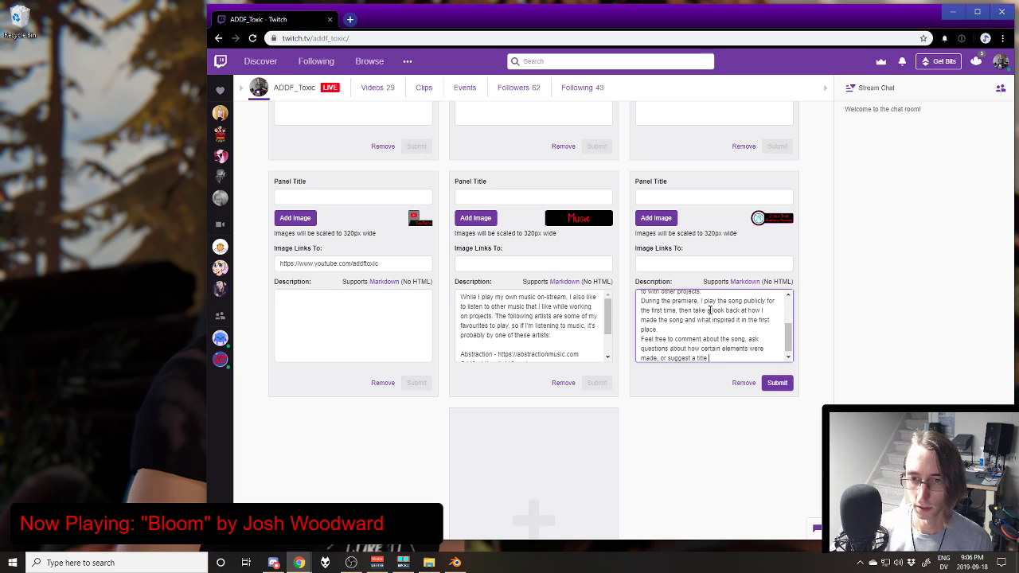
{"action": "type", "text": "while the pr"}
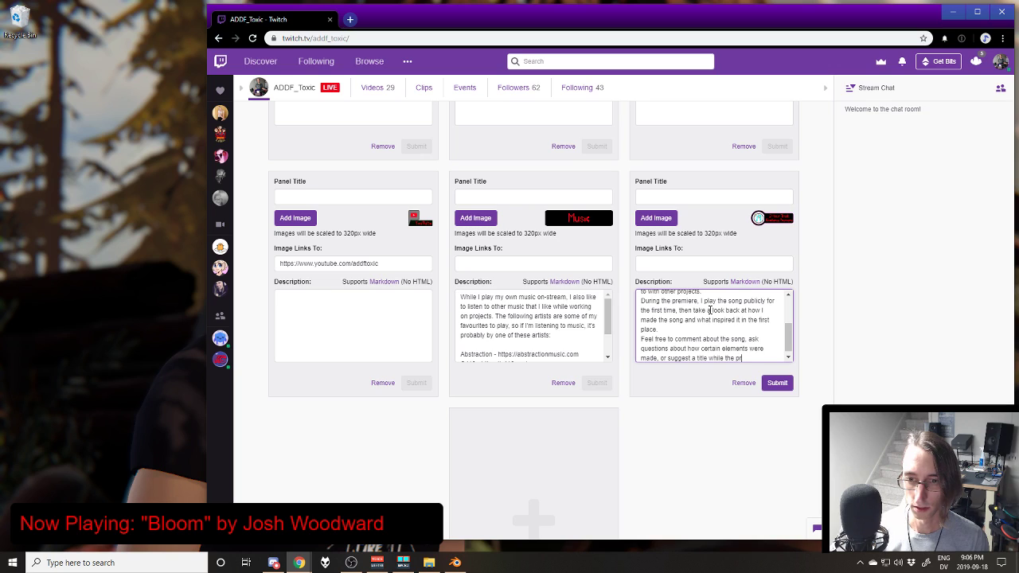
{"action": "type", "text": "emiere is airing live."}
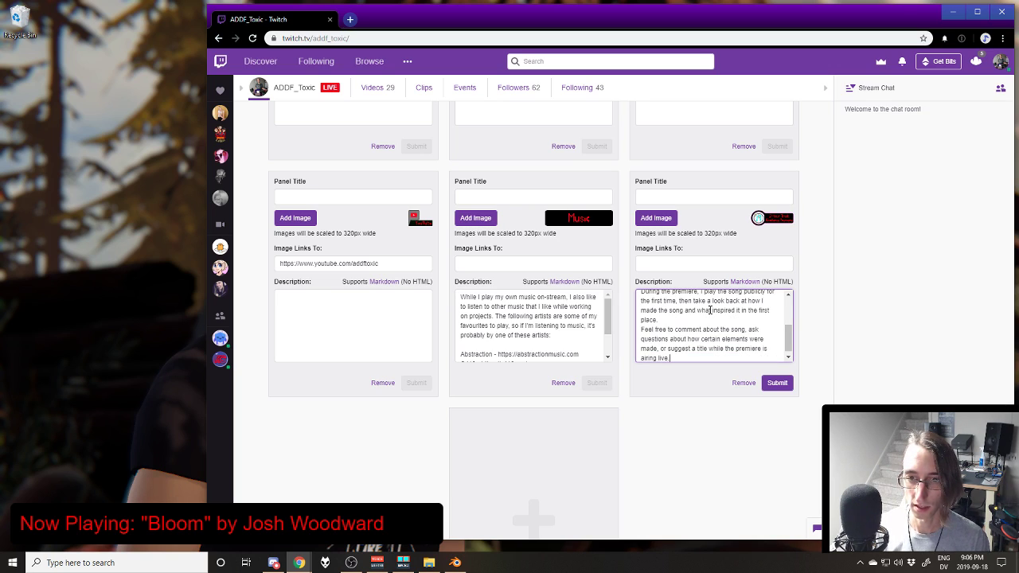
{"action": "key", "text": "BackSpace"}
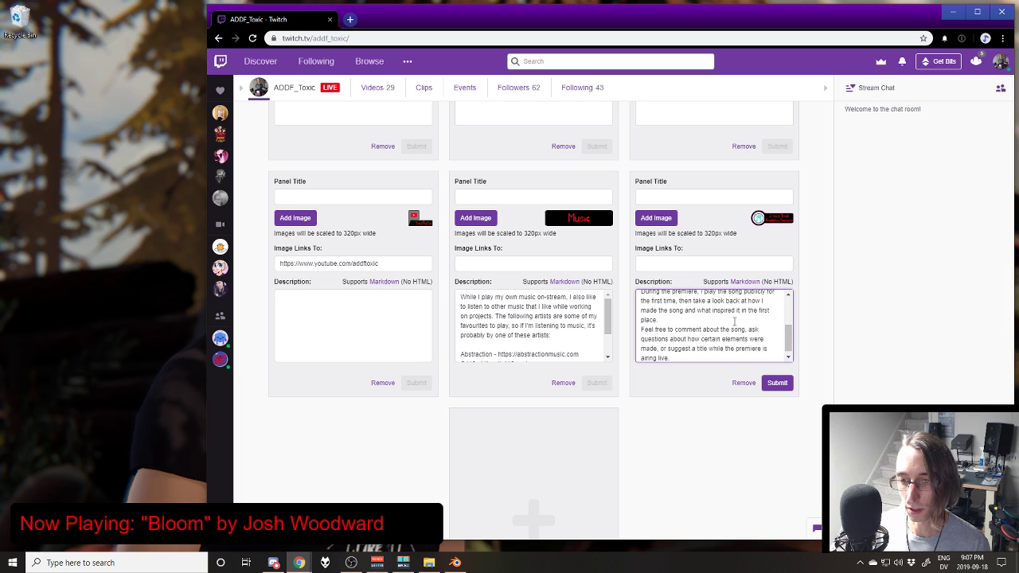
{"action": "left_click", "coordinate": [776, 384]}
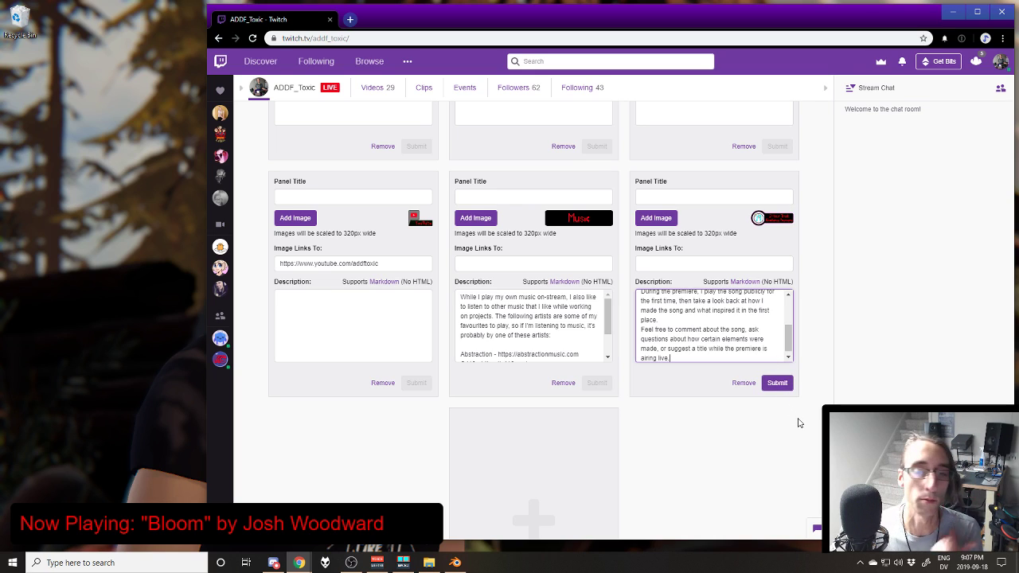
{"action": "left_click", "coordinate": [778, 380]}
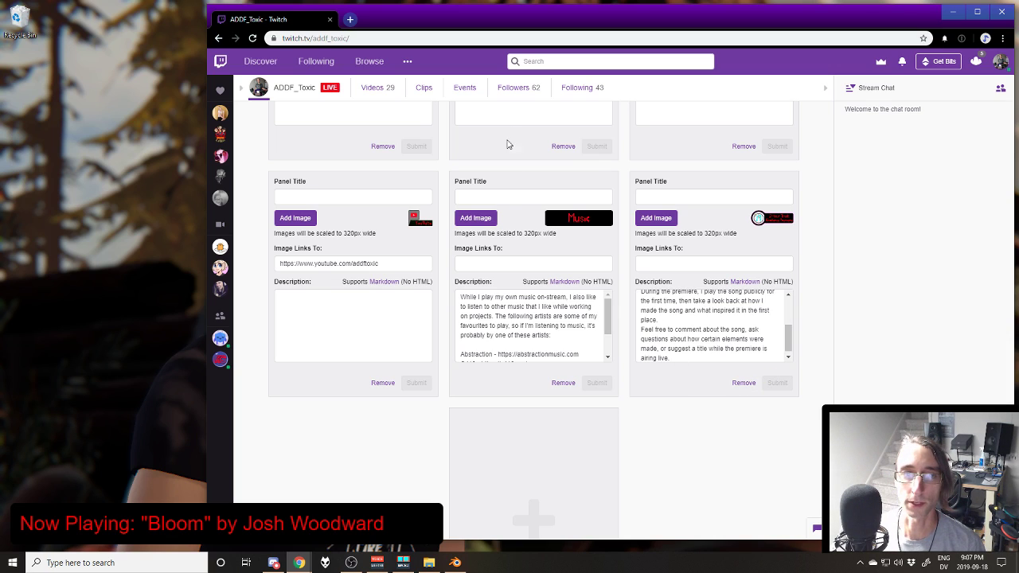
{"action": "left_click", "coordinate": [349, 20]}
{"action": "key", "text": "ctrl+w"}
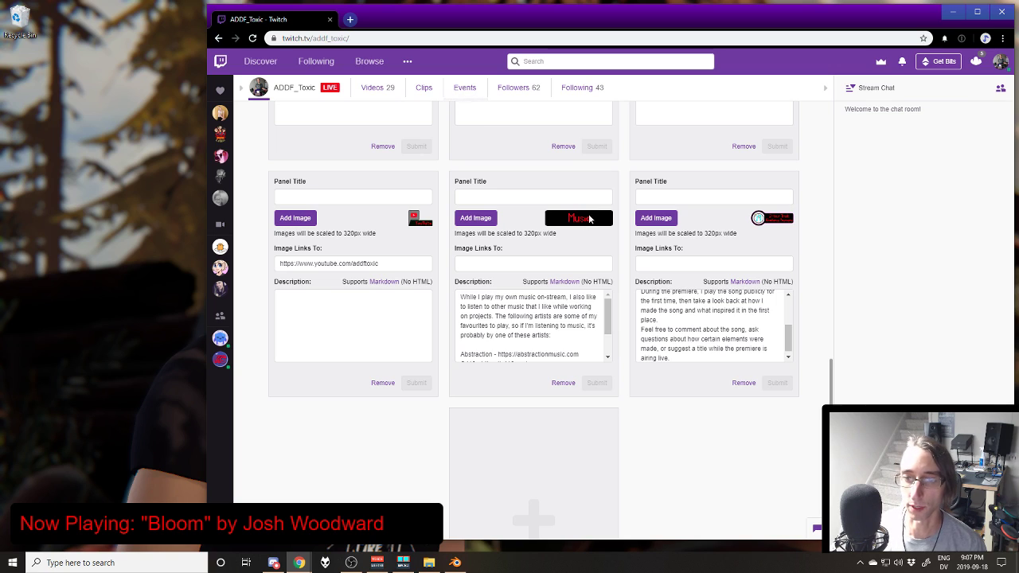
{"action": "scroll", "coordinate": [767, 338], "scroll_direction": "up", "scroll_amount": 1}
{"action": "scroll", "coordinate": [766, 338], "scroll_direction": "down", "scroll_amount": 1}
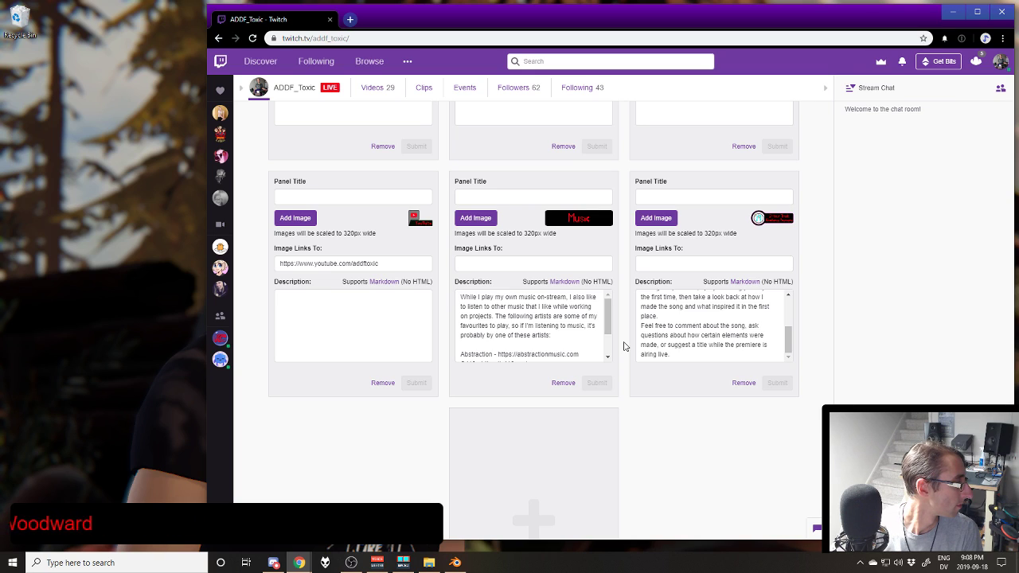
Step: Add a new info panel after the existing ones and give it the Relax banner image
{"action": "scroll", "coordinate": [564, 405], "scroll_direction": "down", "scroll_amount": 2}
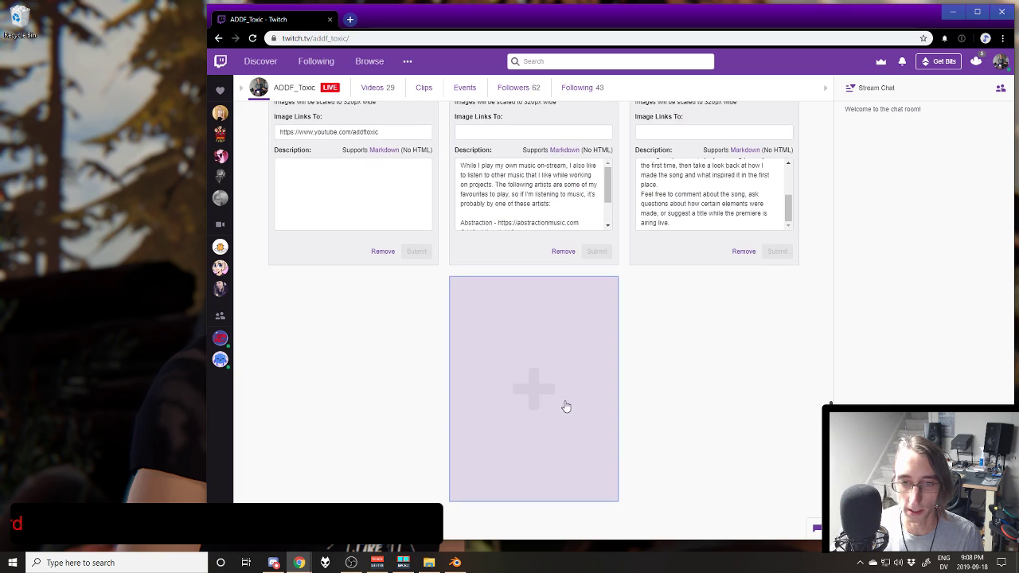
{"action": "left_click", "coordinate": [564, 405]}
{"action": "left_click", "coordinate": [557, 295]}
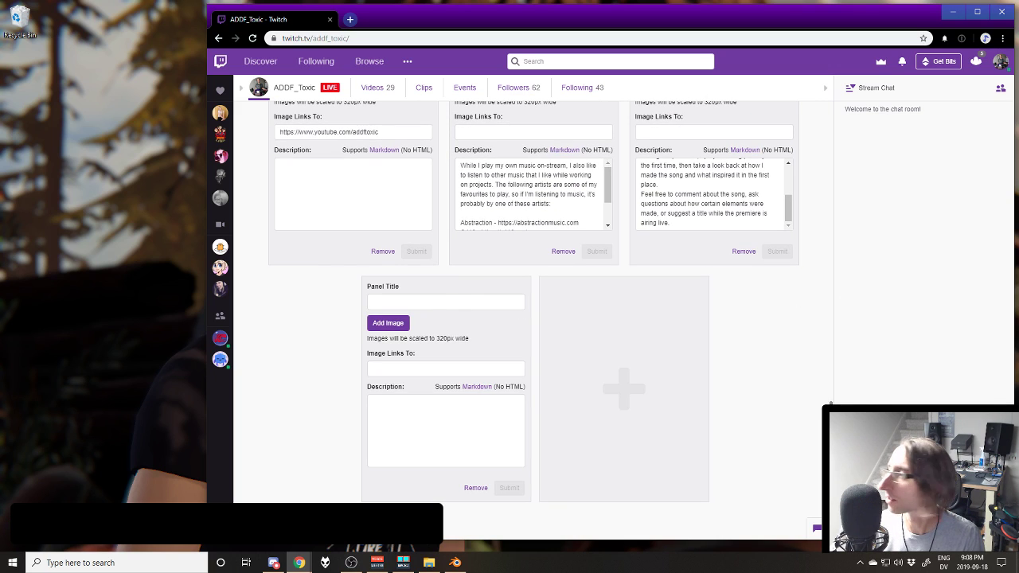
{"action": "left_click", "coordinate": [387, 322]}
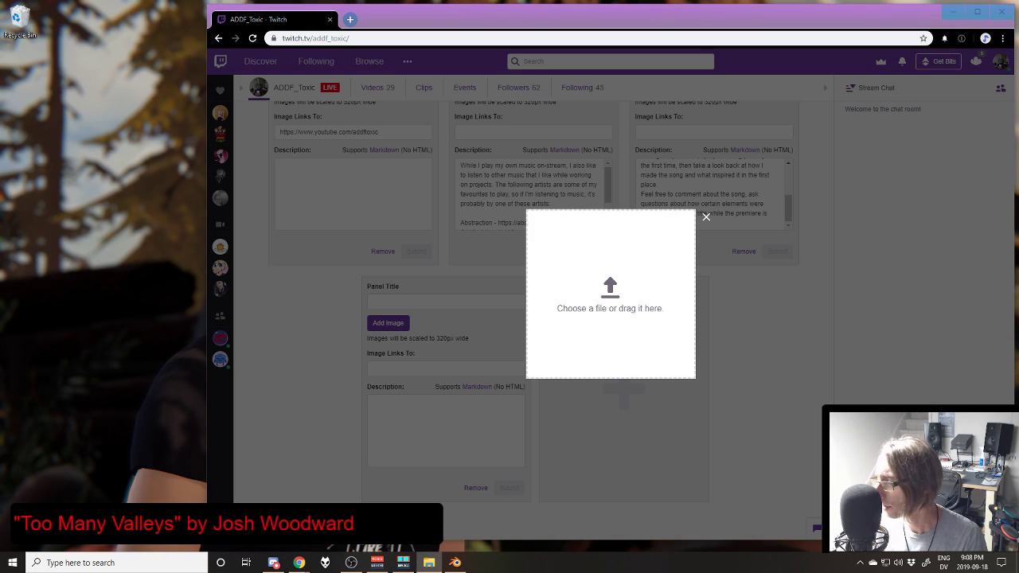
{"action": "left_click_drag", "start_coordinate": [712, 446], "coordinate": [608, 318]}
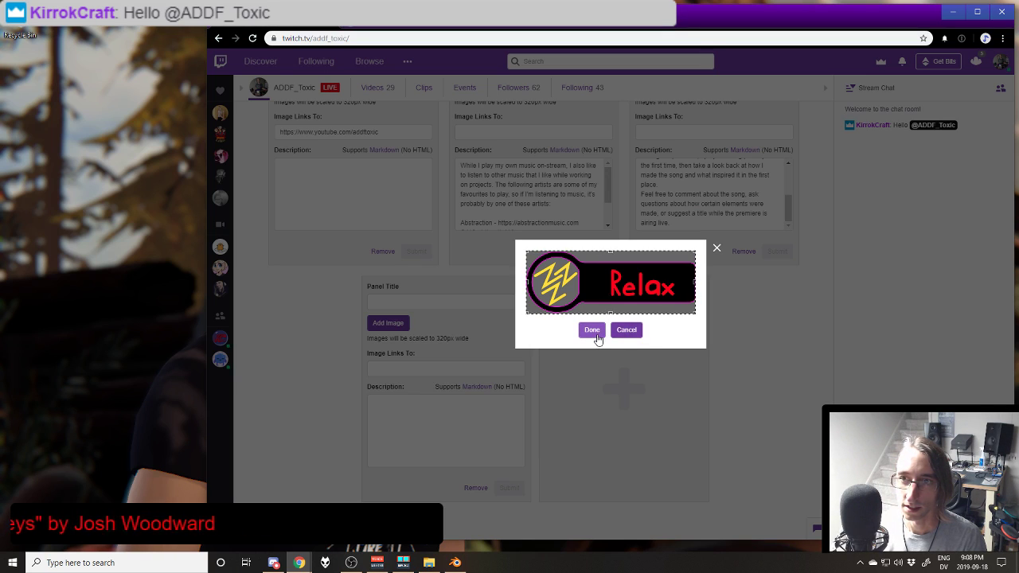
{"action": "left_click", "coordinate": [592, 330]}
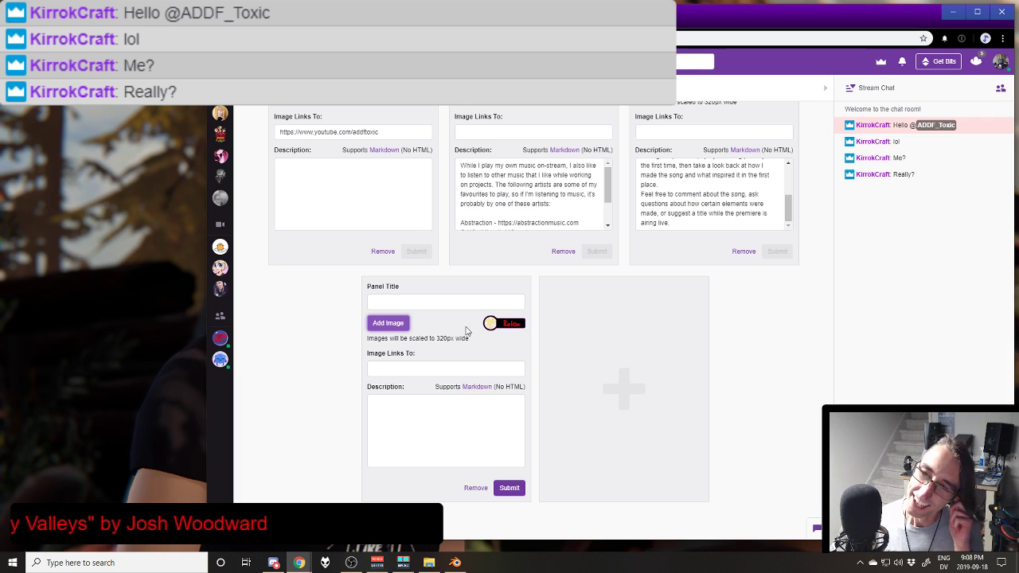
{"action": "left_click", "coordinate": [460, 300]}
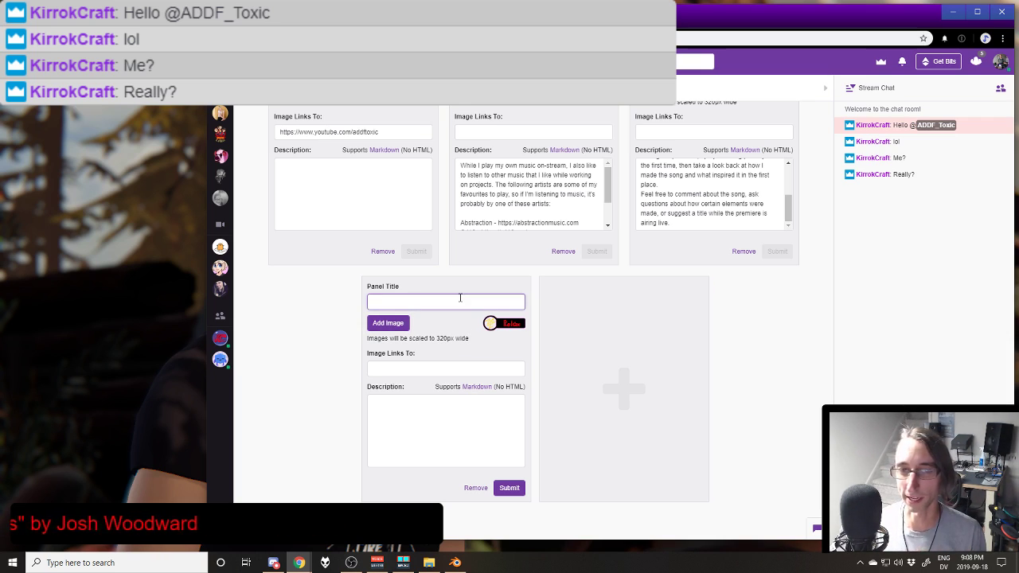
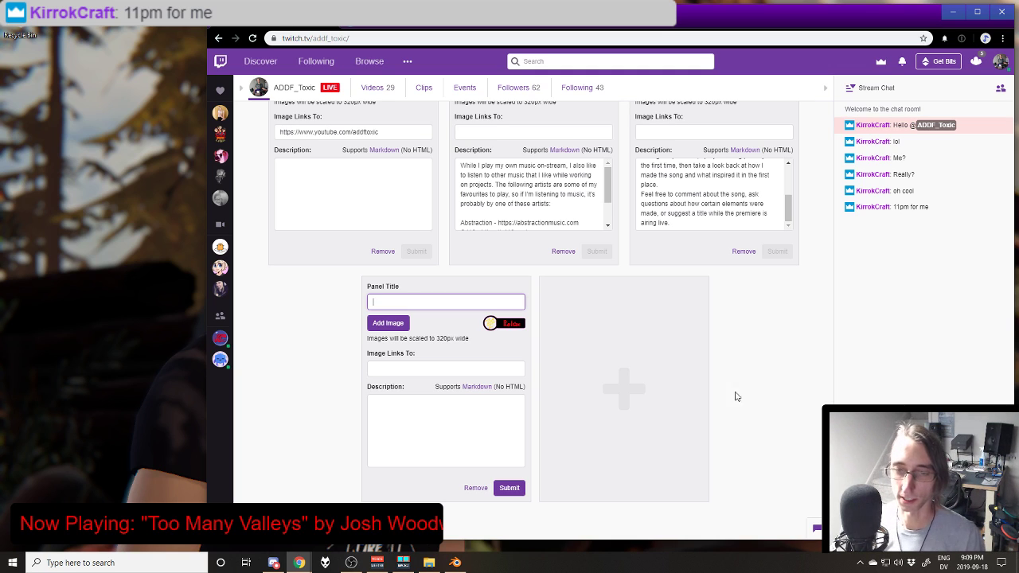
{"action": "left_click", "coordinate": [777, 350]}
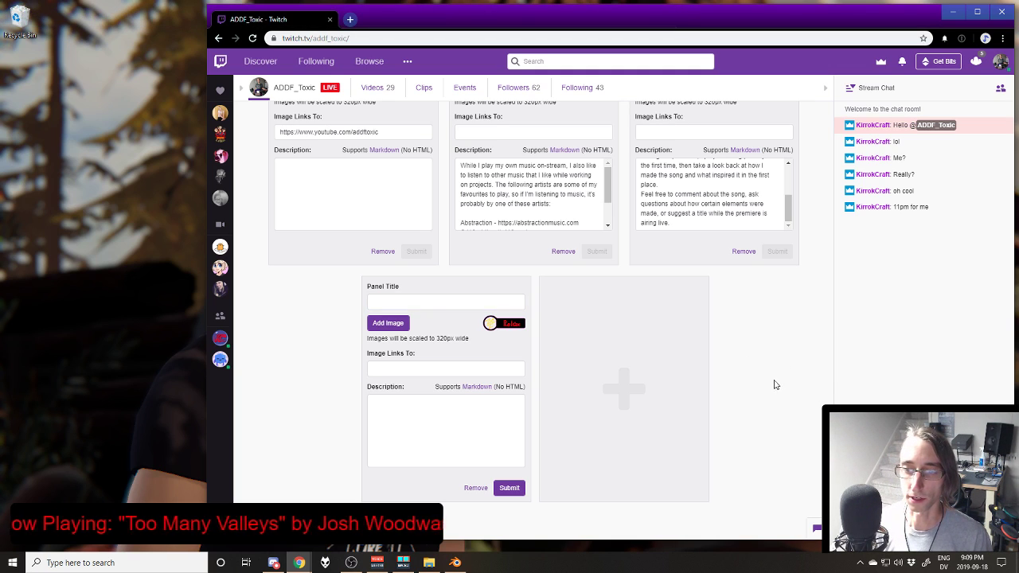
Step: Begin the Relax panel's description with "On Wednesday evenings, after I record the 2 Hour Track Challenge Premiere,"
{"action": "left_click", "coordinate": [449, 426]}
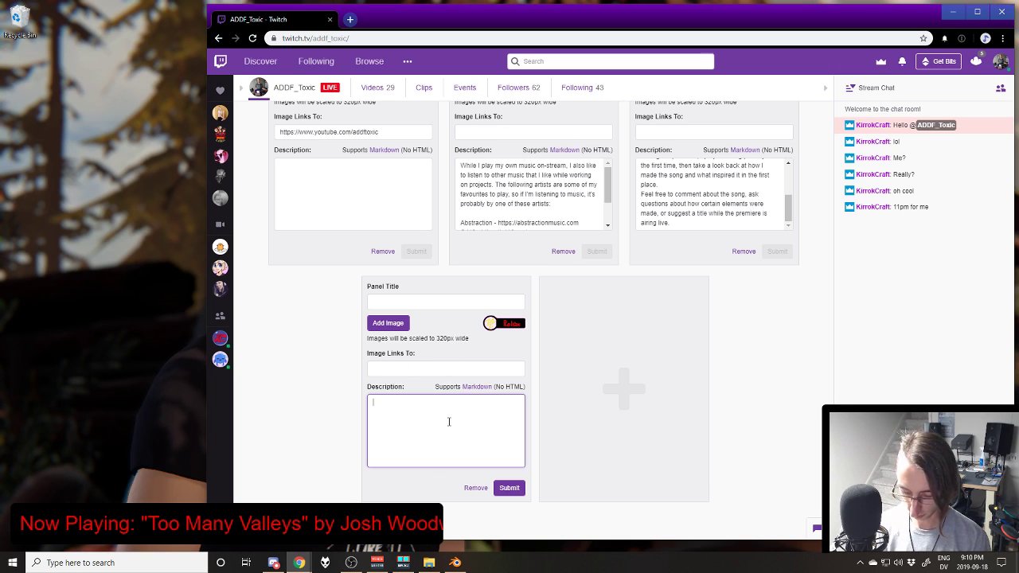
{"action": "type", "text": "Wednesday "}
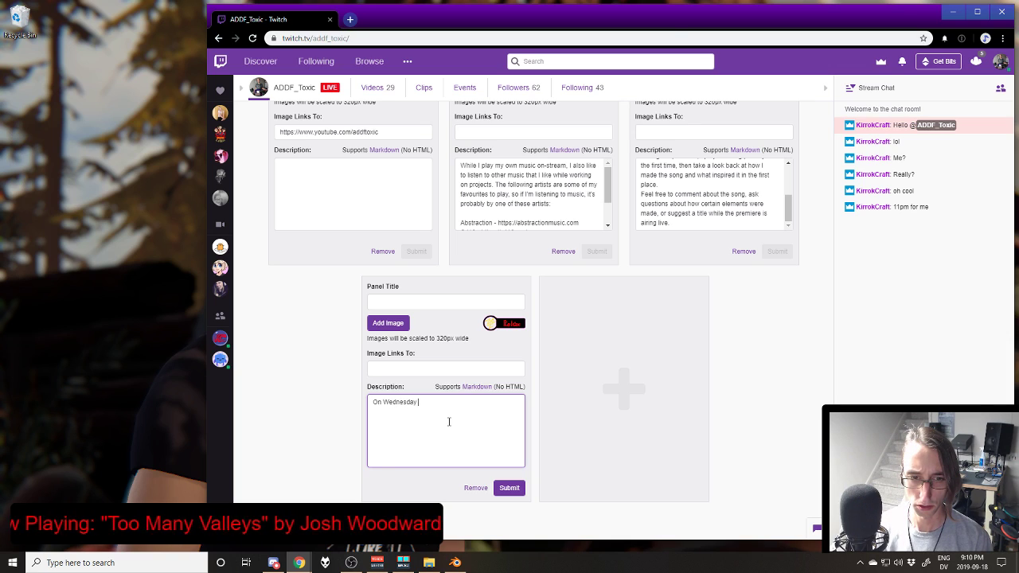
{"action": "type", "text": "evenings"}
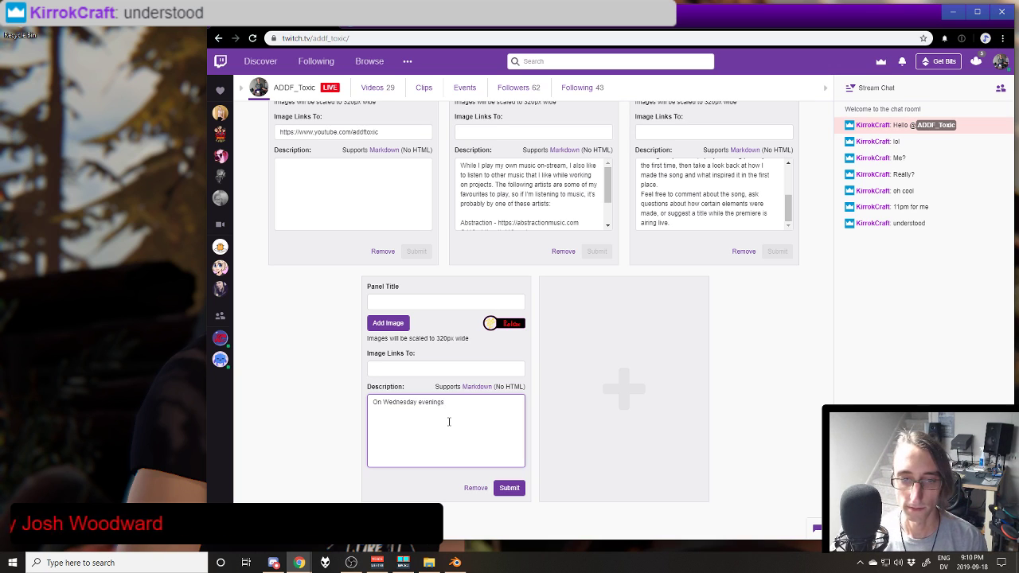
{"action": "type", "text": ", after I record the 2 Hour Track"}
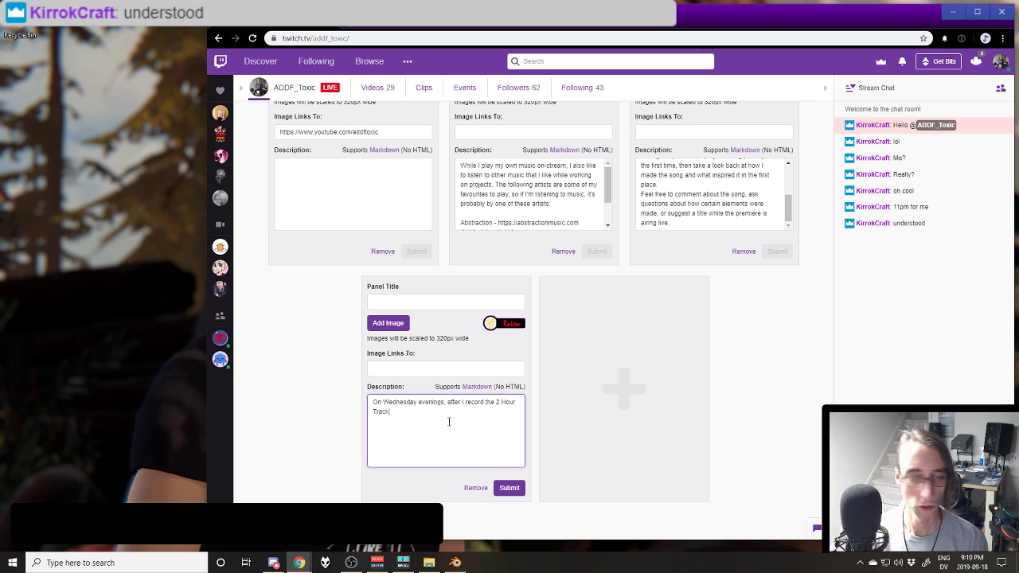
{"action": "type", "text": " Challenge Premiere"}
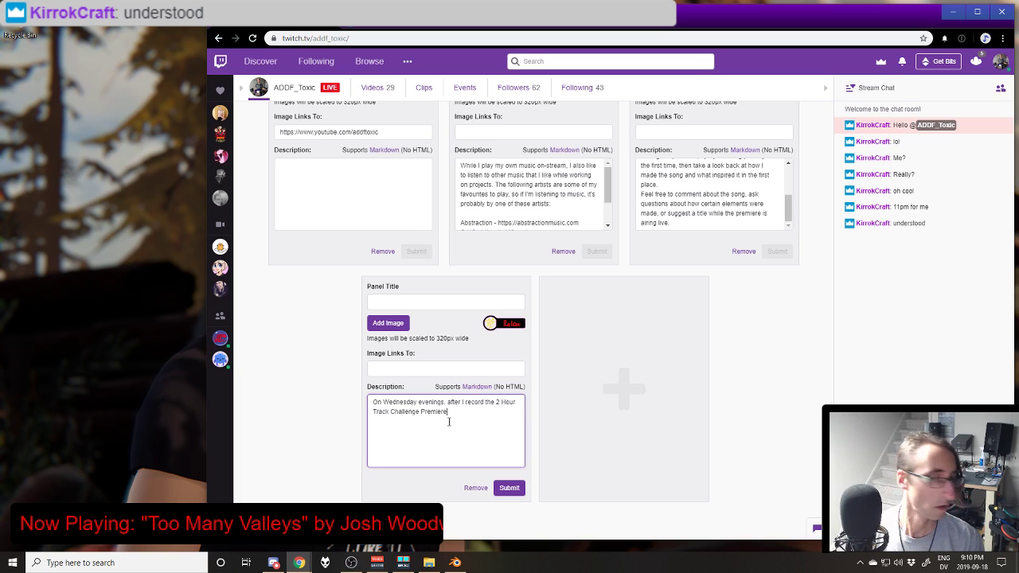
{"action": "type", "text": ". "}
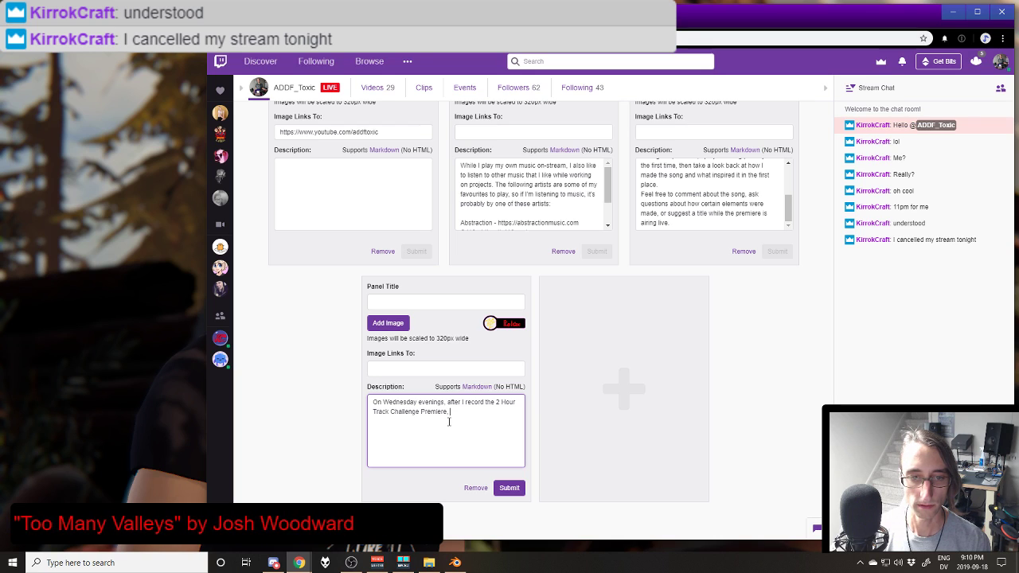
Step: Complete the Relax description's opening sentence with "I like to casually work on projects while chatting about whatever."
{"action": "type", "text": "I li"}
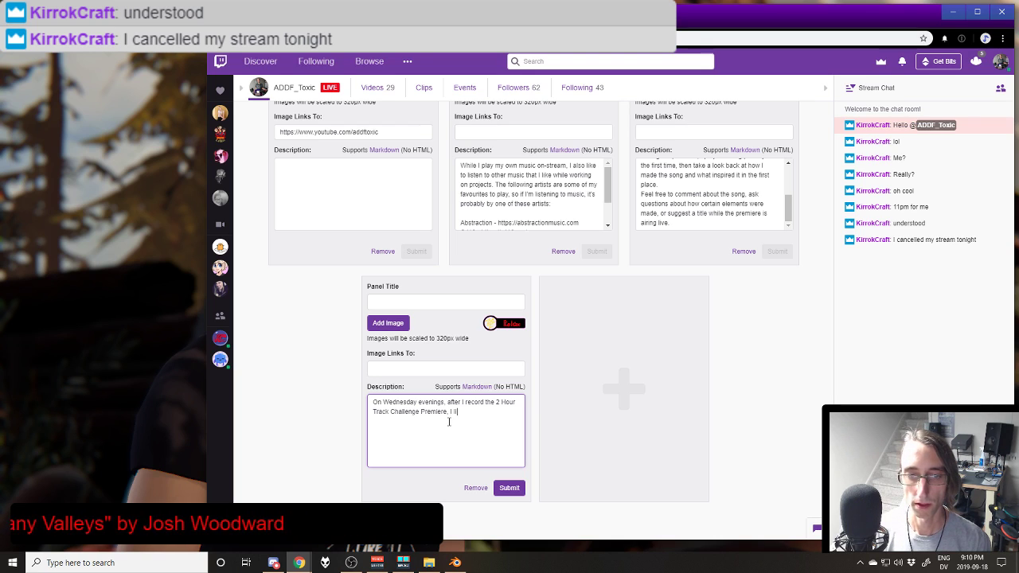
{"action": "type", "text": "ke to work"}
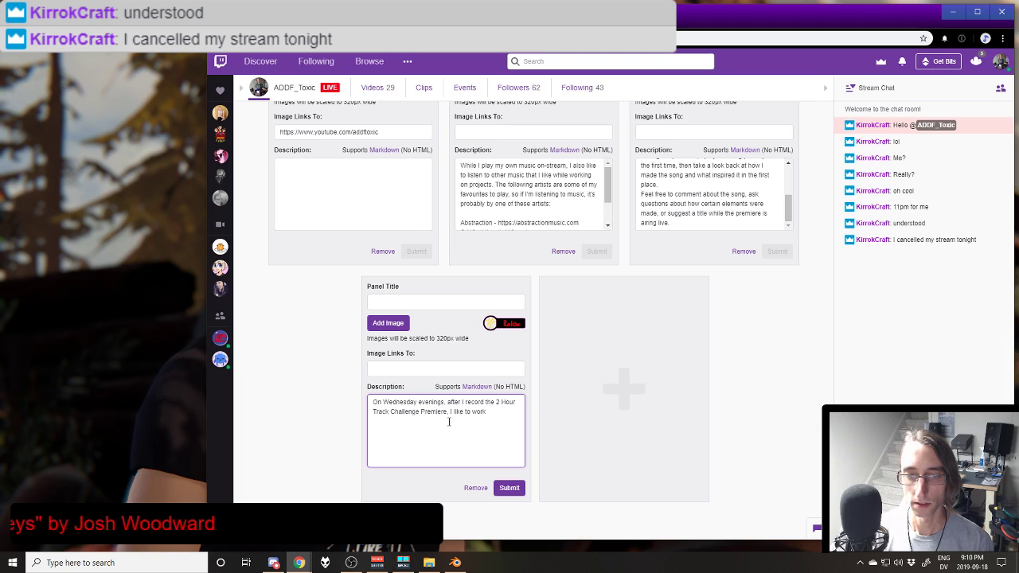
{"action": "key", "text": "ctrl+Left"}
{"action": "type", "text": "cuaslly"}
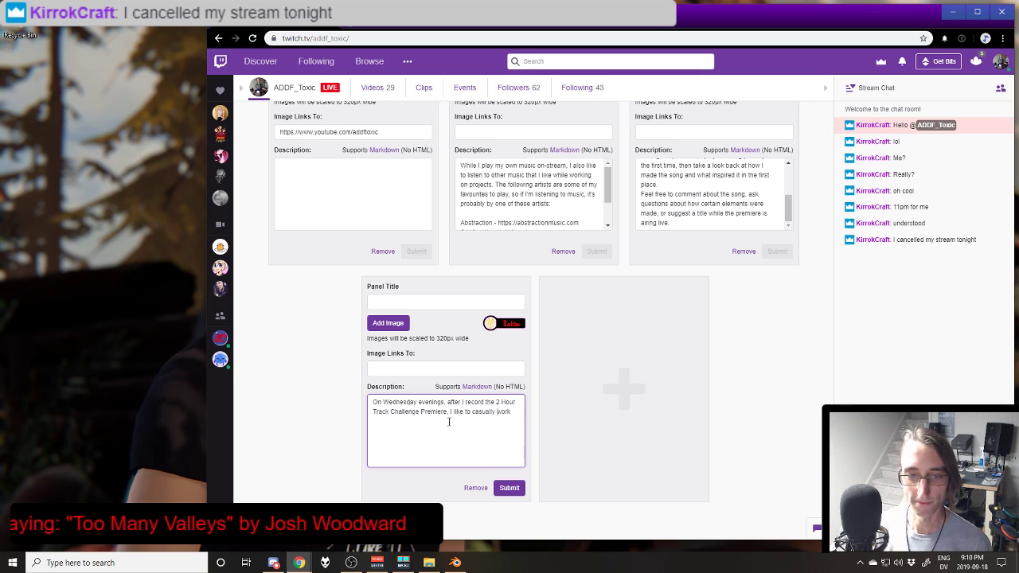
{"action": "type", "text": "on proje"}
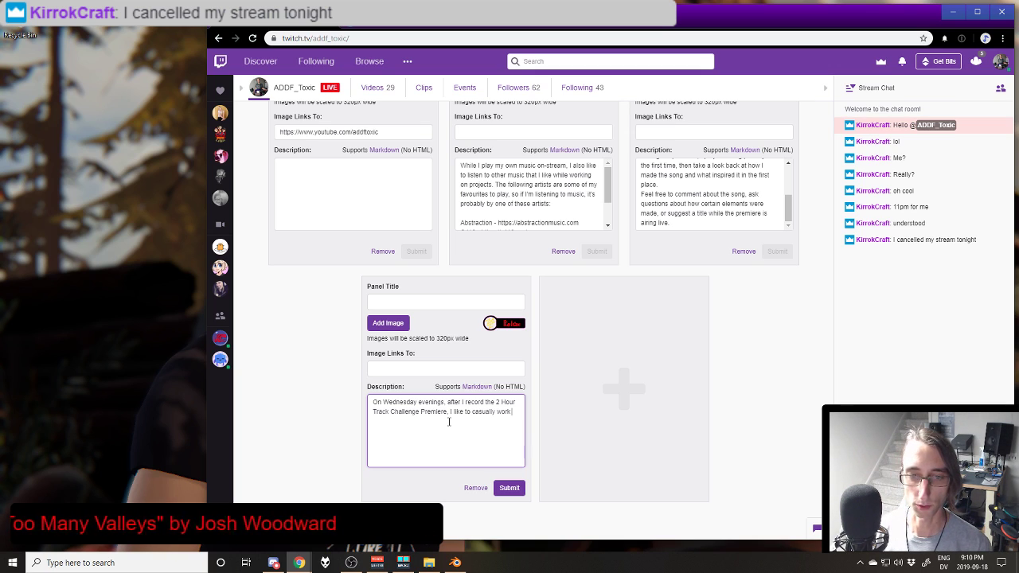
{"action": "type", "text": "cts while"}
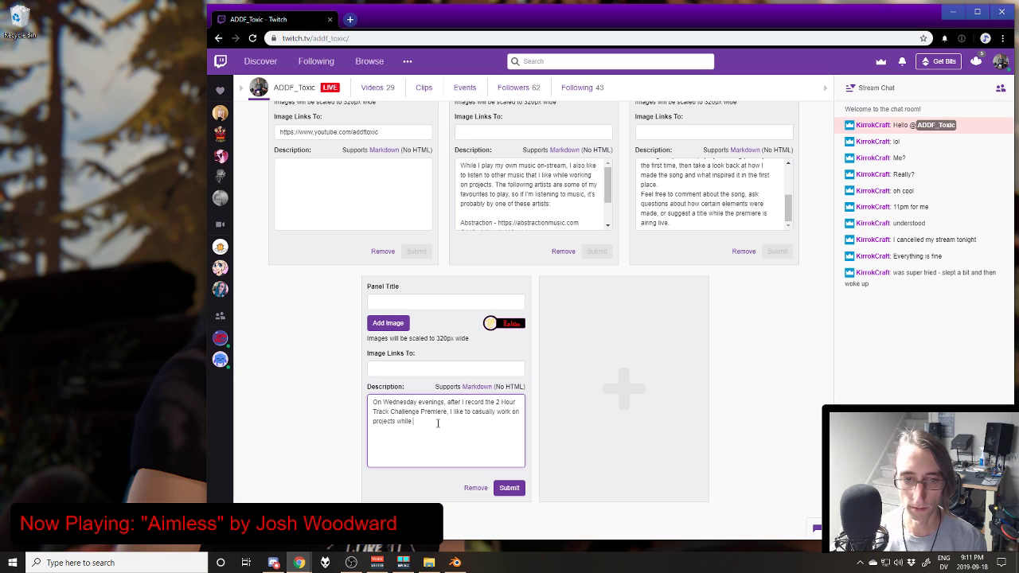
{"action": "type", "text": "cha"}
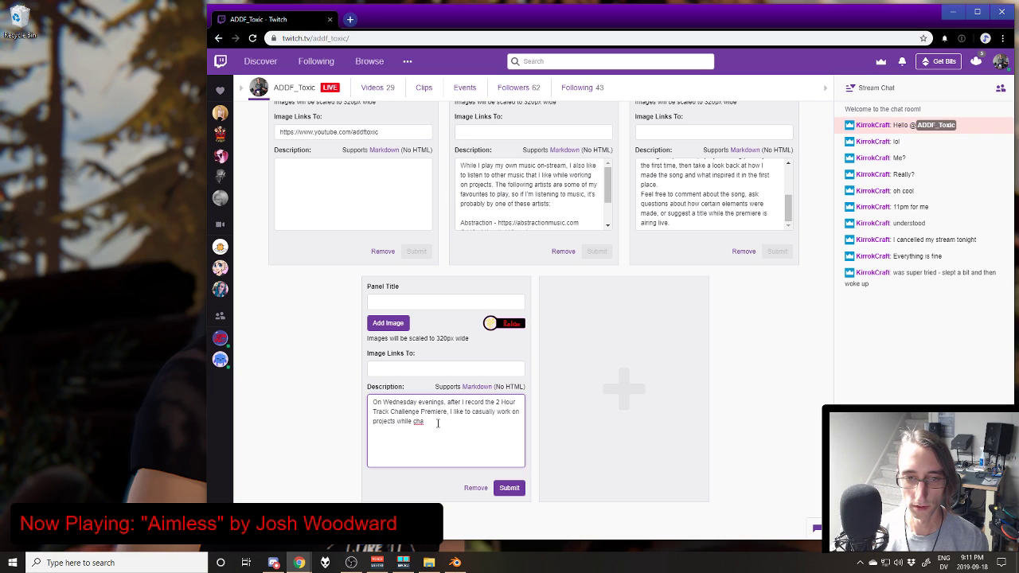
{"action": "type", "text": "tting about whatever"}
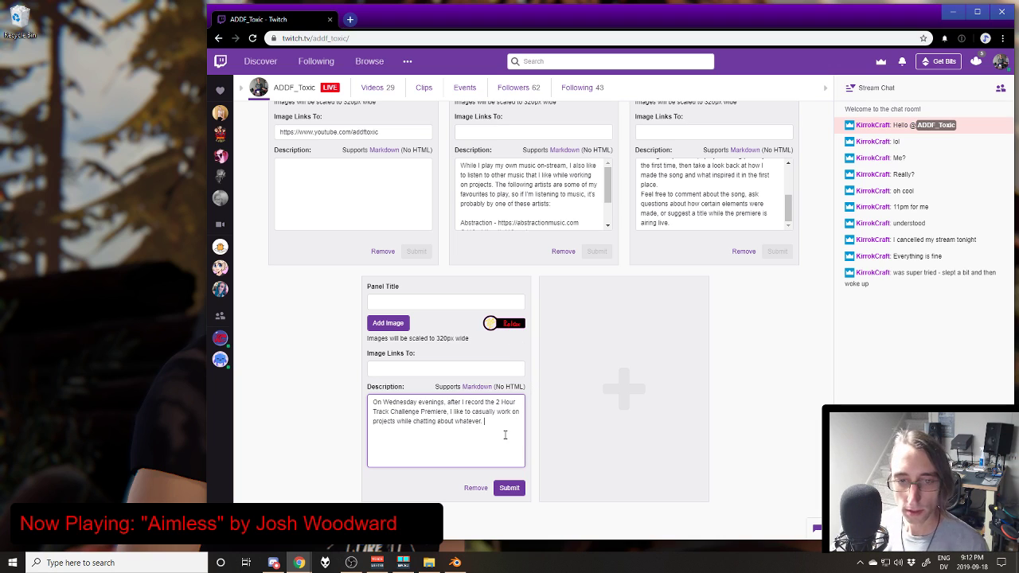
Step: Continue the Relax panel's description with "Since it's the middle of the week,"
{"action": "type", "text": ". Since it"}
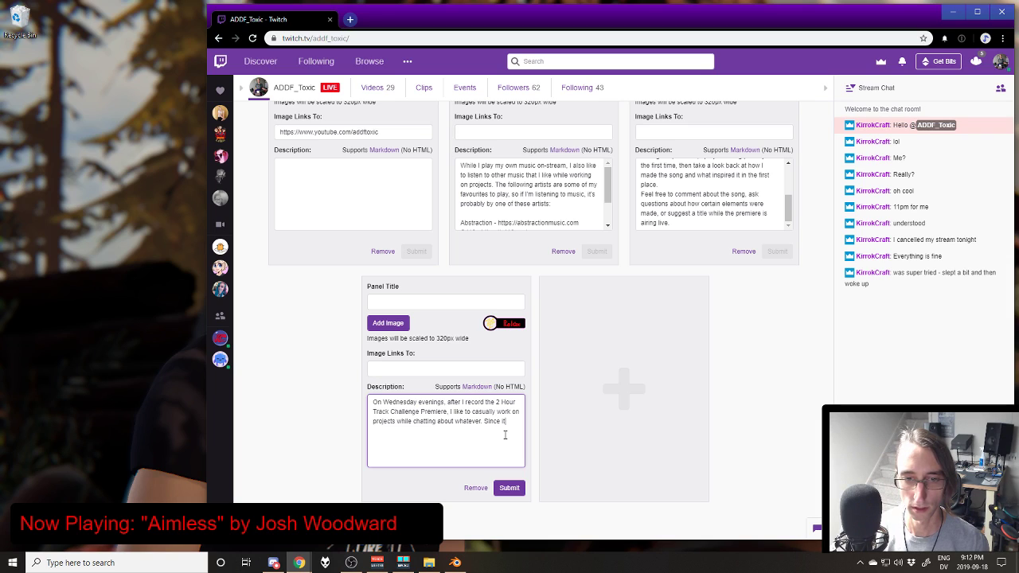
{"action": "type", "text": "'s the middle of"}
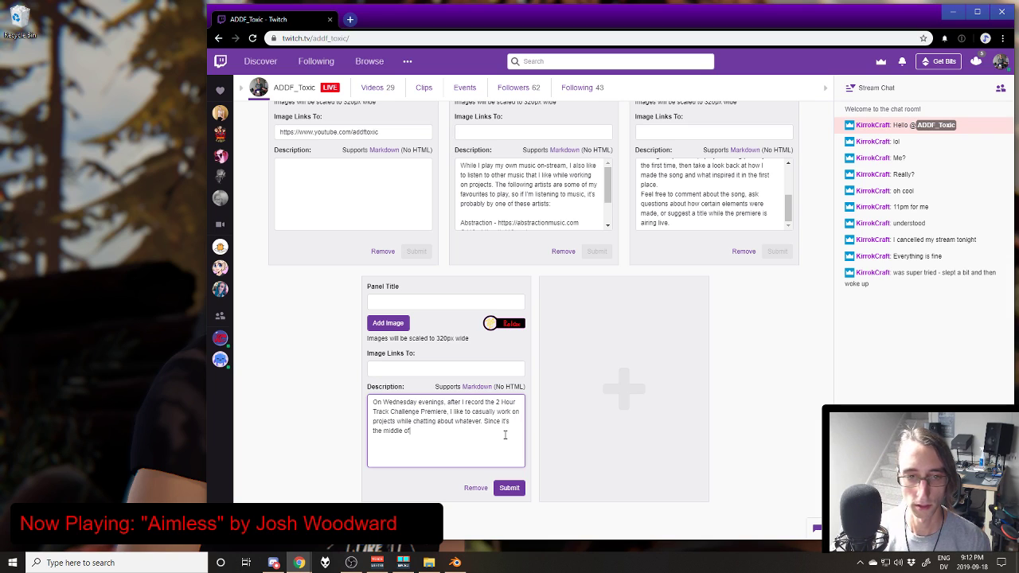
{"action": "type", "text": " the week, "}
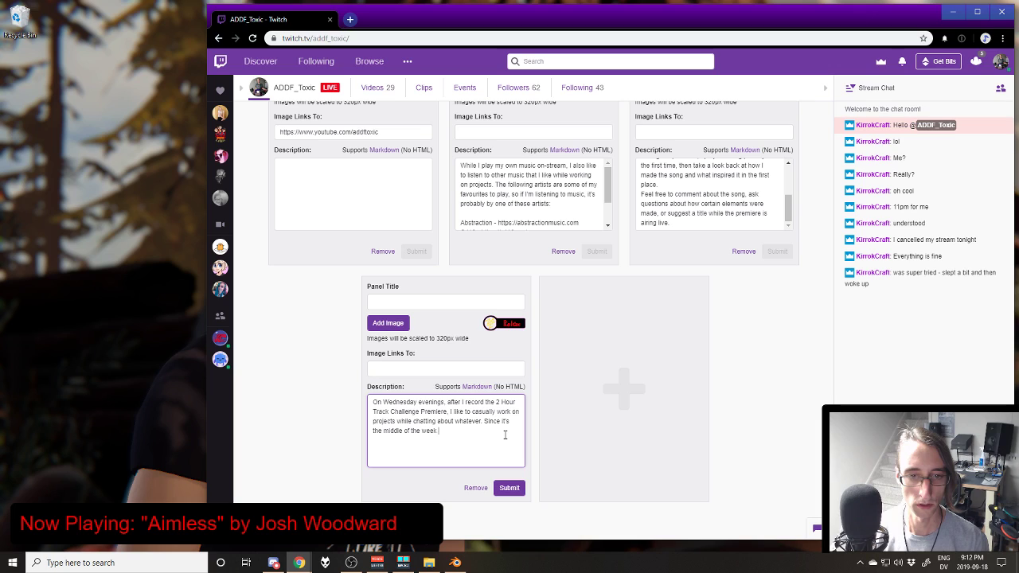
{"action": "type", "text": "and"}
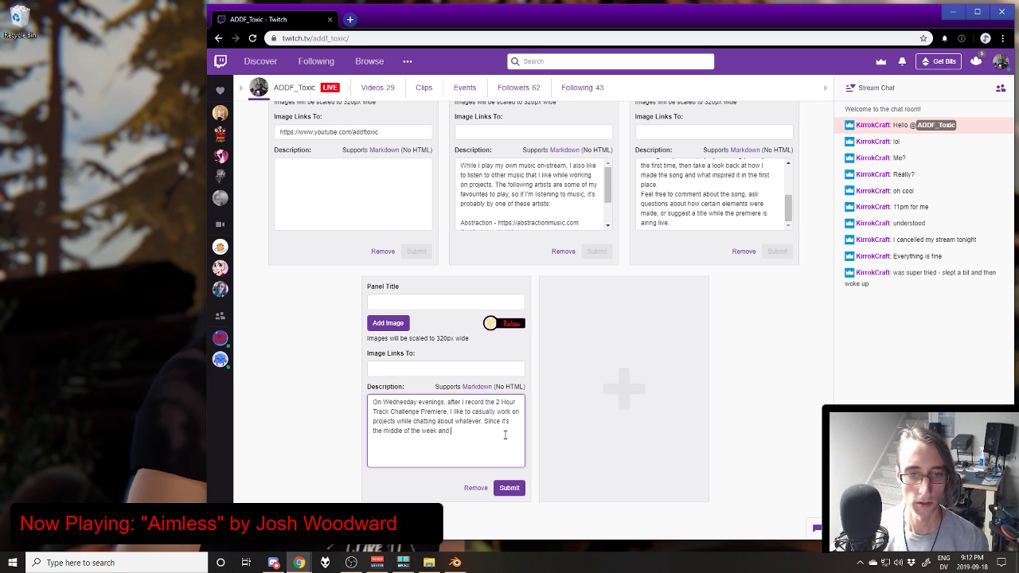
{"action": "key", "text": "BackSpace"}
{"action": "key", "text": "BackSpace"}
{"action": "key", "text": "BackSpace"}
{"action": "key", "text": "BackSpace"}
Step: Add "close to bedtime," to the Relax description, correcting the misspelled "to"
{"action": "type", "text": "close ot"}
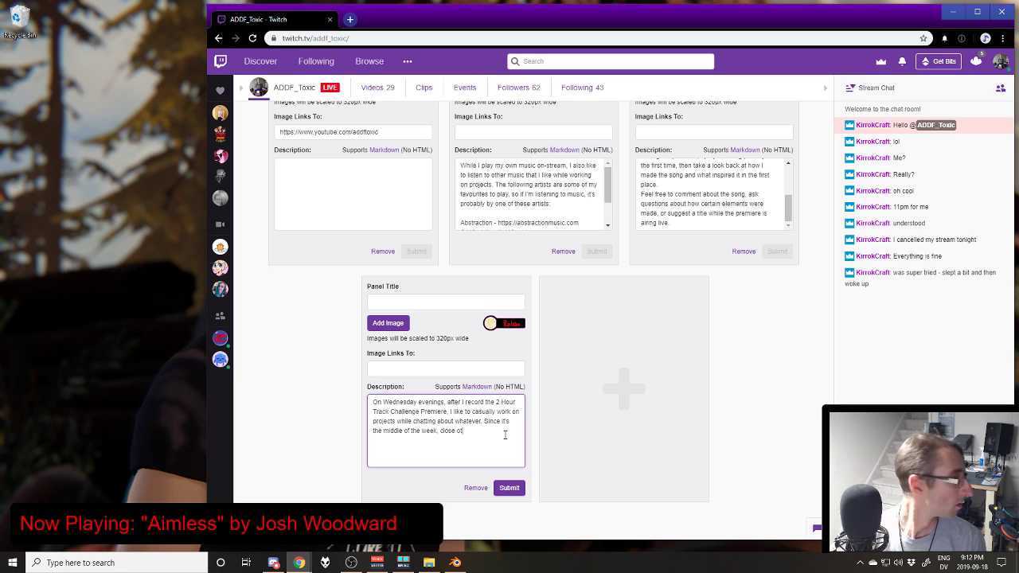
{"action": "type", "text": " bedtime"}
{"action": "key", "text": "ctrl+Left"}
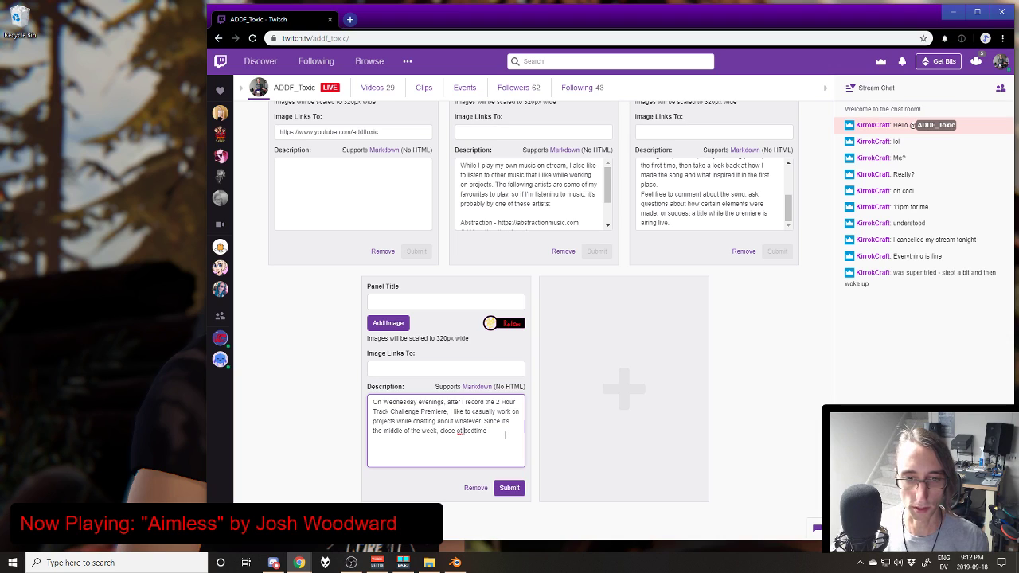
{"action": "key", "text": "ctrl+shift+Left"}
{"action": "type", "text": "th"}
{"action": "key", "text": "BackSpace"}
{"action": "type", "text": "o"}
{"action": "key", "text": "End"}
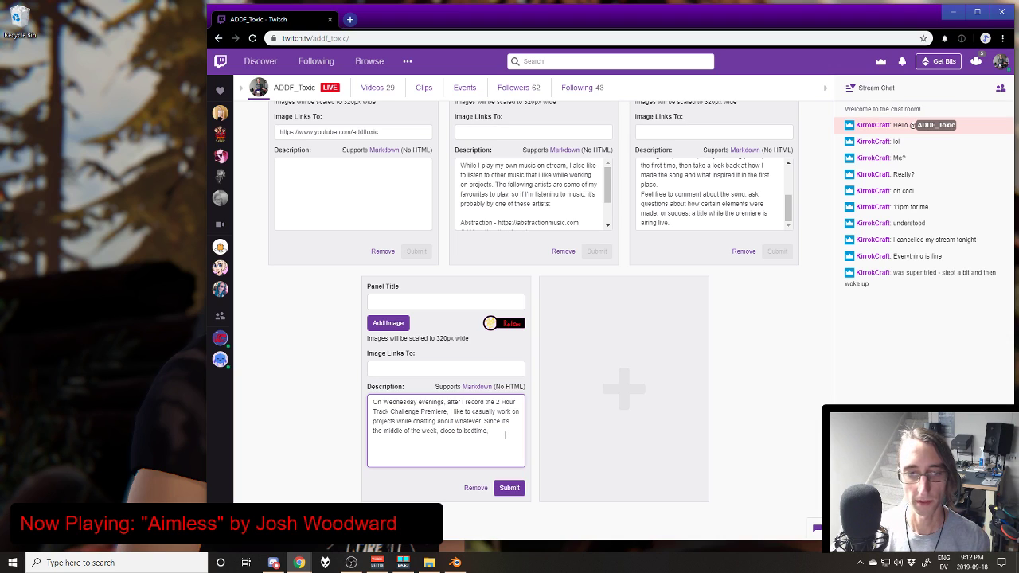
Step: Extend the Relax description's second sentence with "and I probably already worked for 8 hours,"
{"action": "type", "text": "and"}
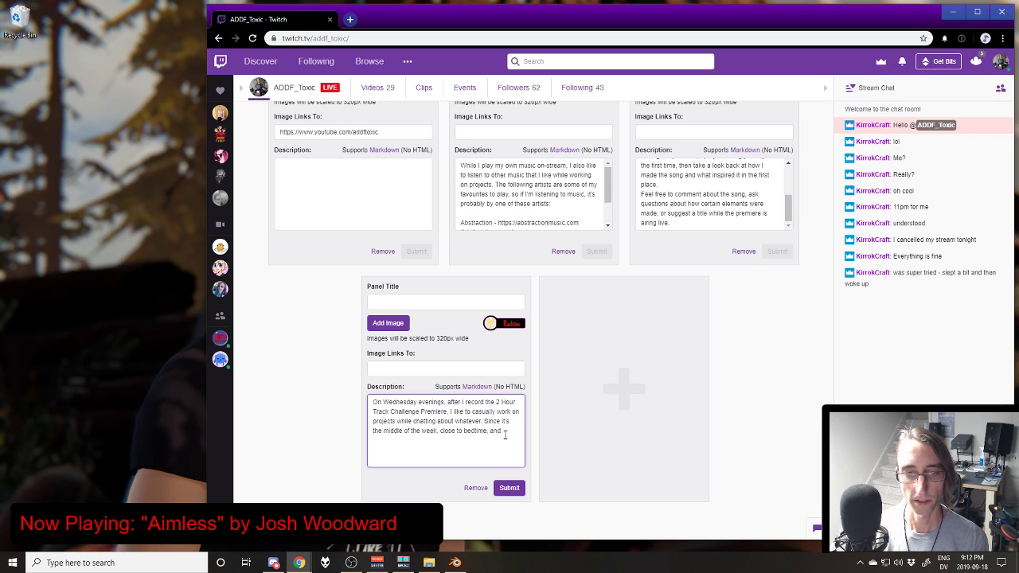
{"action": "type", "text": " I alread"}
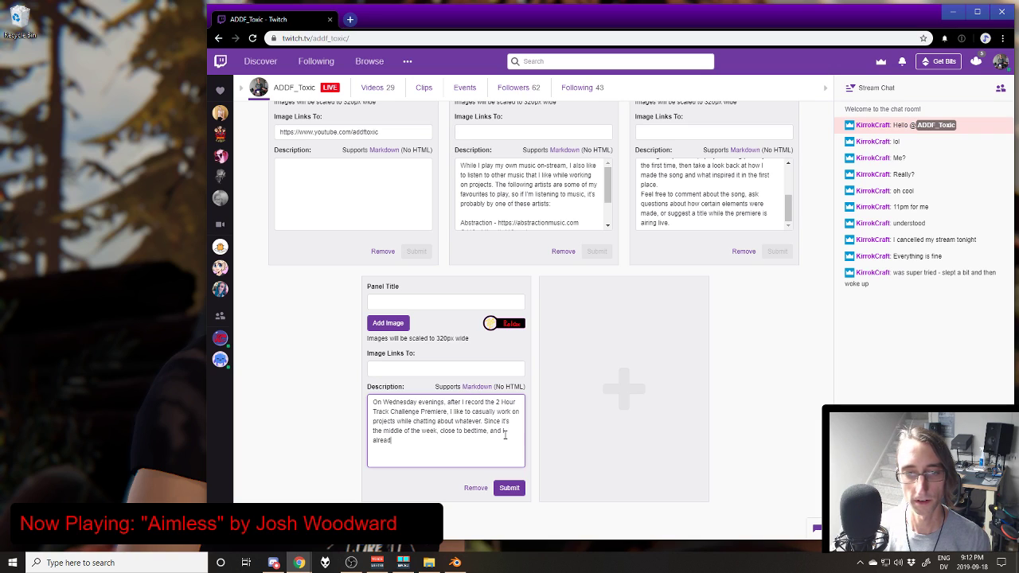
{"action": "key", "text": "BackSpace"}
{"action": "key", "text": "BackSpace"}
{"action": "key", "text": "BackSpace"}
{"action": "key", "text": "BackSpace"}
{"action": "key", "text": "BackSpace"}
{"action": "key", "text": "BackSpace"}
{"action": "key", "text": "BackSpace"}
{"action": "type", "text": "'m probably a"}
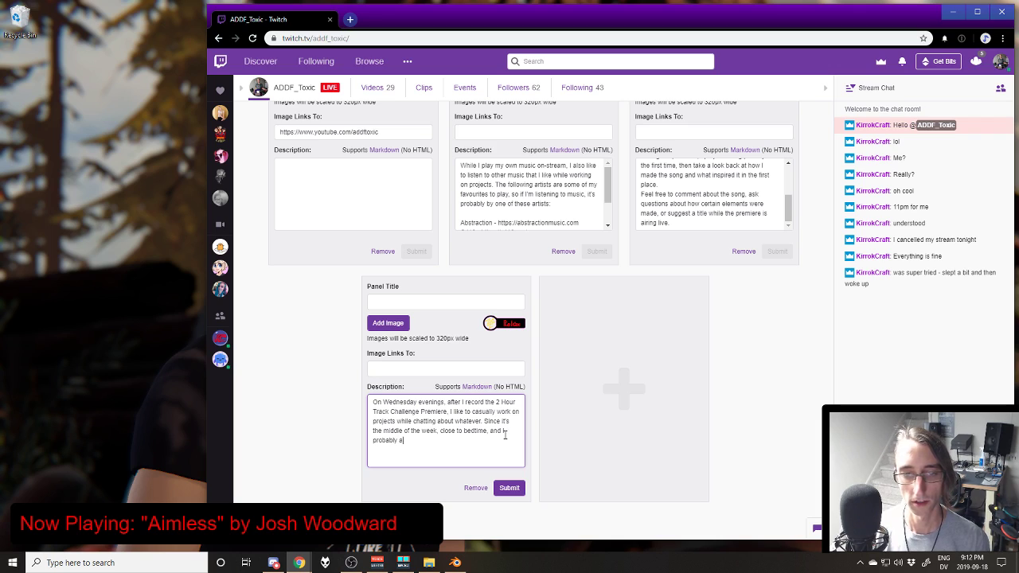
{"action": "type", "text": "lready worked for "}
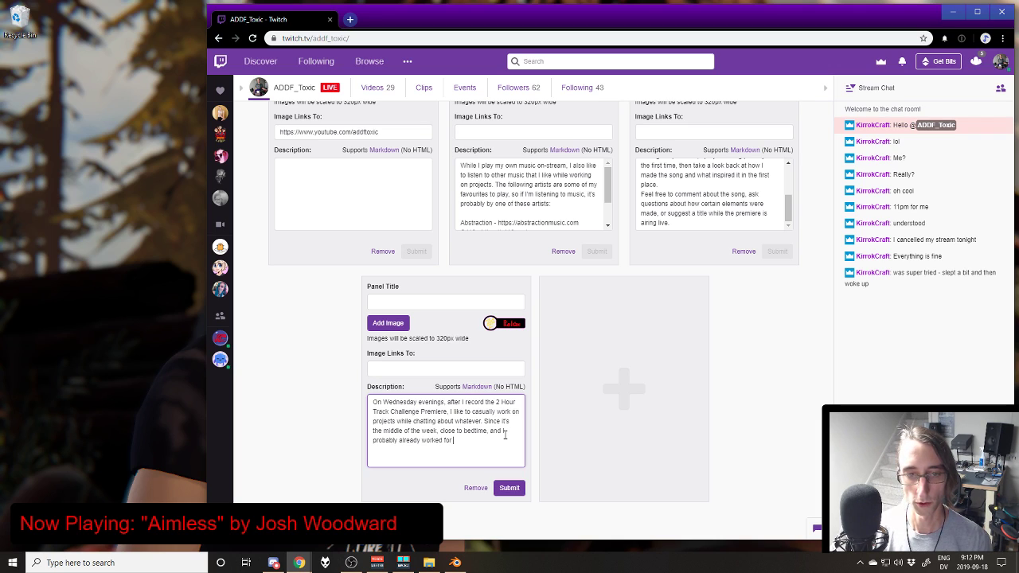
{"action": "type", "text": "8 hours"}
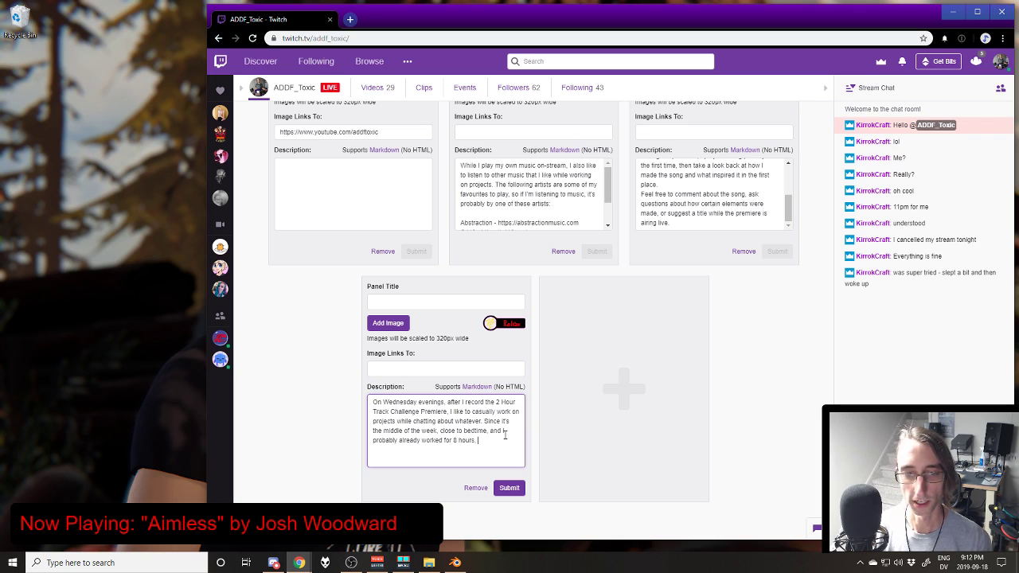
{"action": "type", "text": ". I tend to b"}
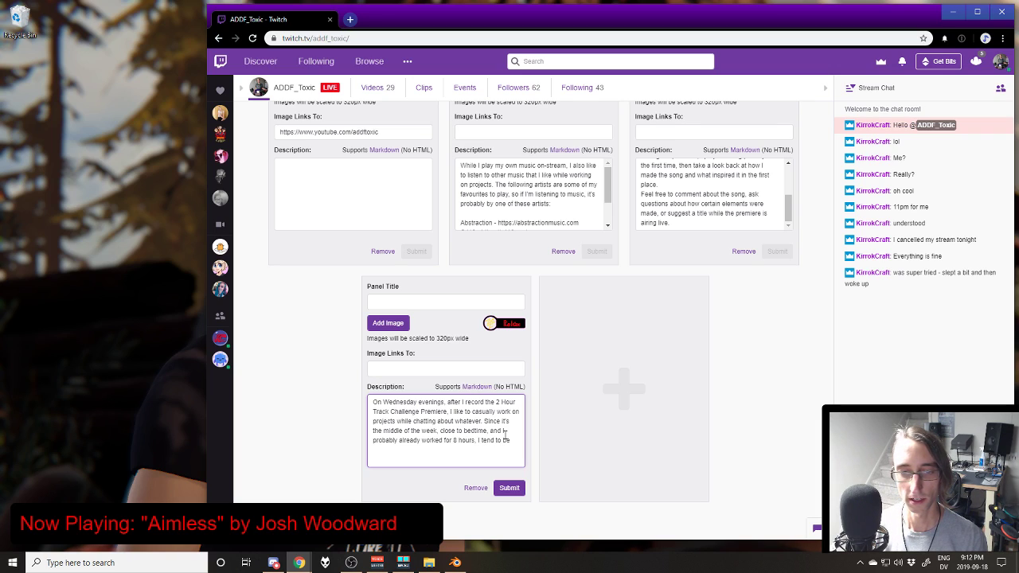
{"action": "key", "text": "BackSpace"}
{"action": "key", "text": "BackSpace"}
{"action": "key", "text": "BackSpace"}
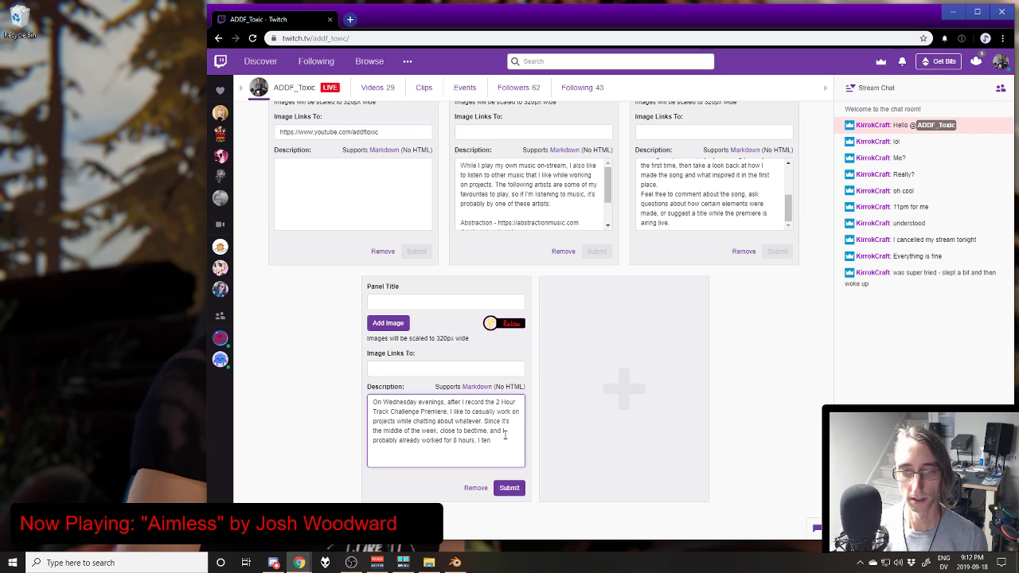
{"action": "key", "text": "BackSpace"}
{"action": "key", "text": "BackSpace"}
{"action": "key", "text": "BackSpace"}
Step: Finish the Relax description's second sentence with "this might be a bit more relaxing of a stream to work on your own projects."
{"action": "type", "text": "thi"}
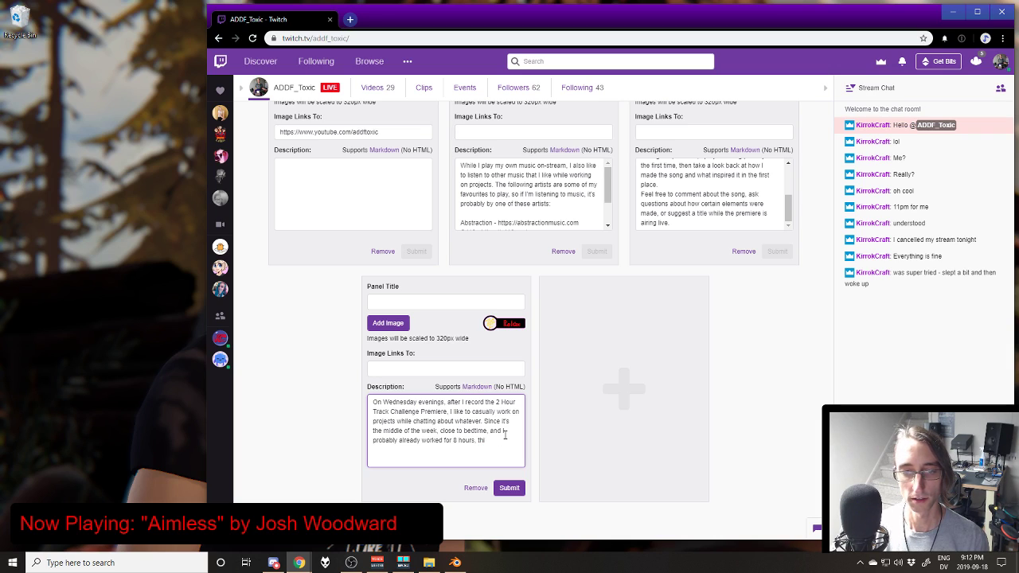
{"action": "type", "text": "s might be a bit more"}
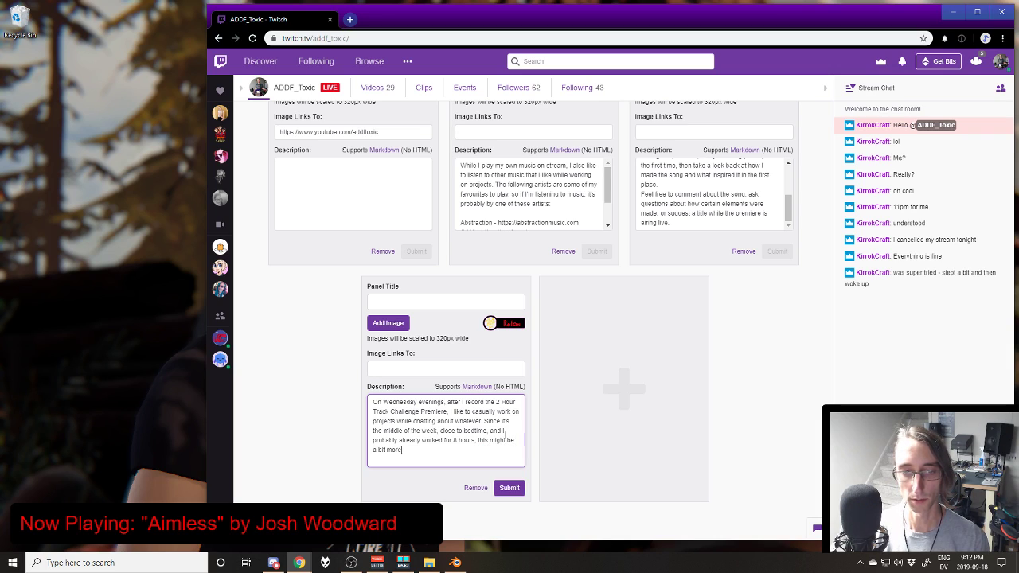
{"action": "type", "text": " relaxing of a st"}
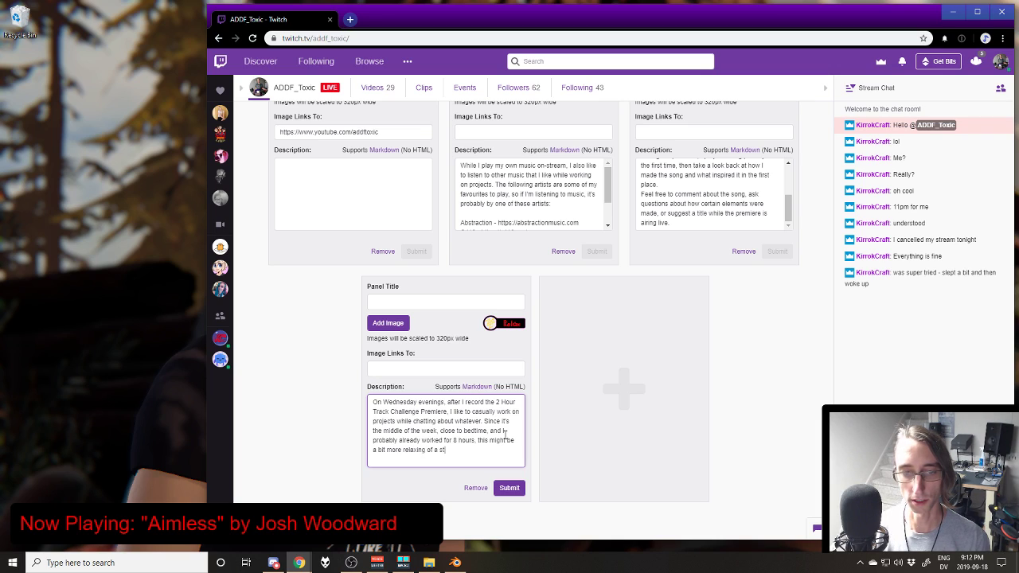
{"action": "type", "text": "ream to work on"}
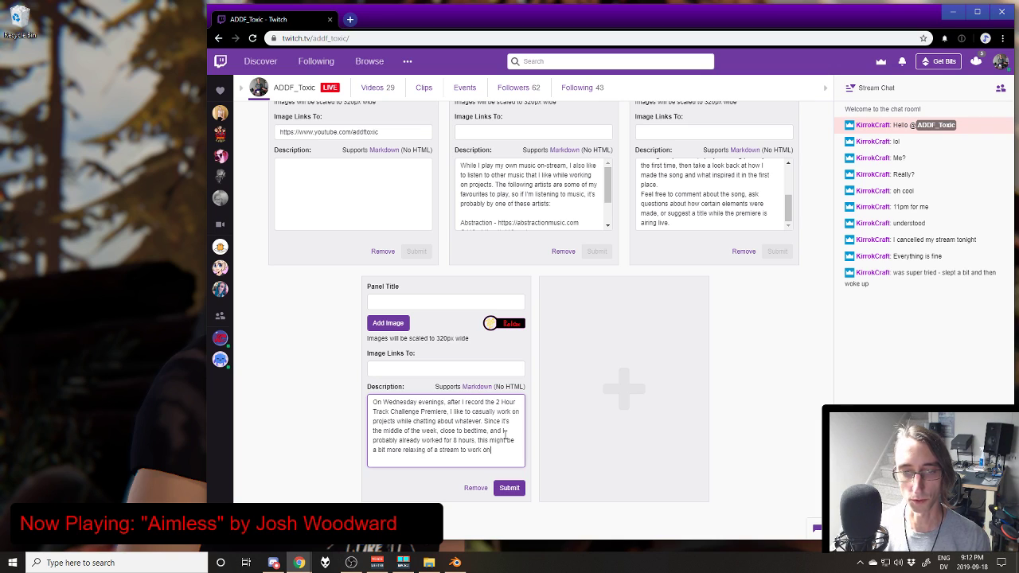
{"action": "type", "text": " your own "}
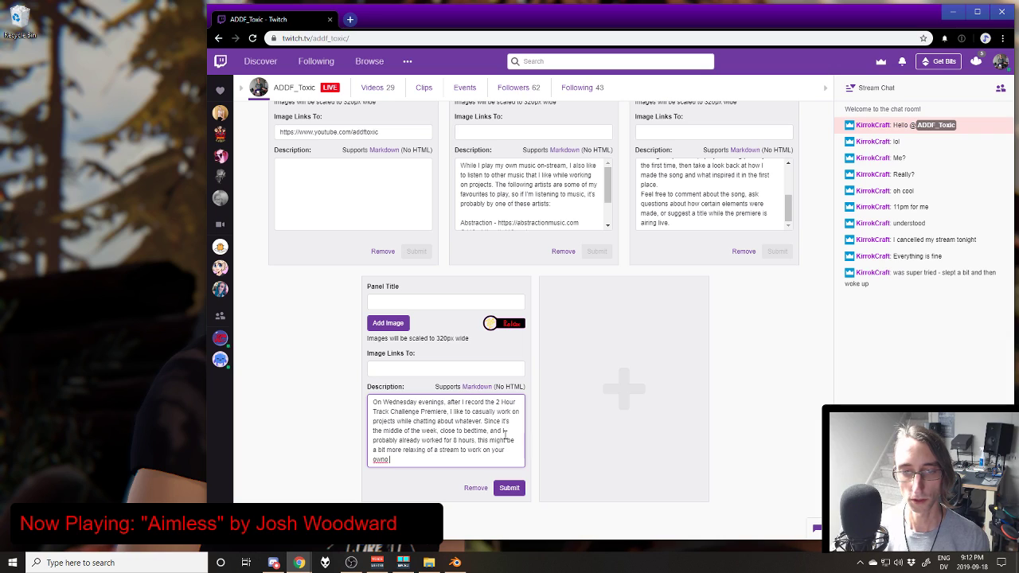
{"action": "type", "text": "proje"}
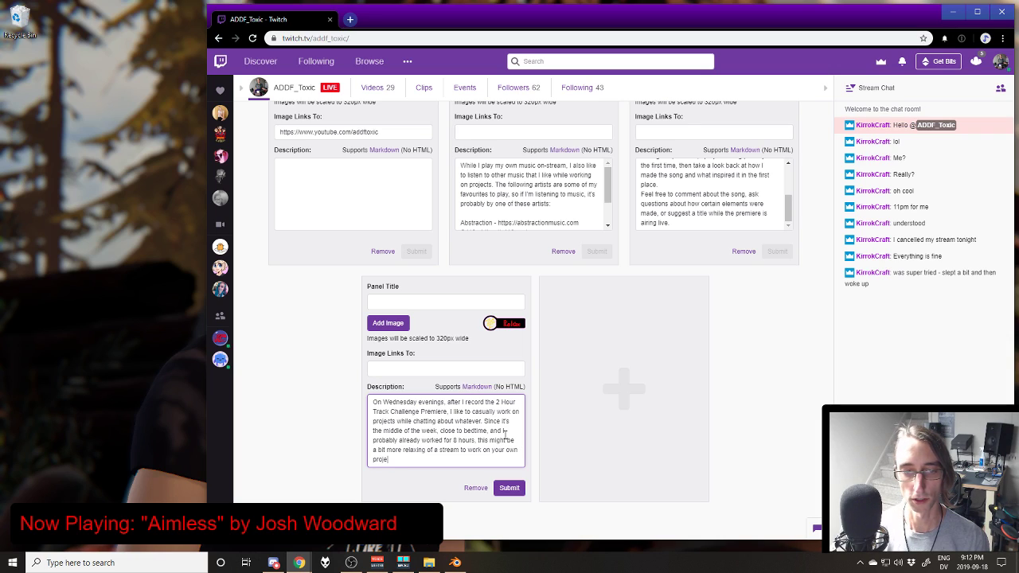
{"action": "type", "text": "cts or"}
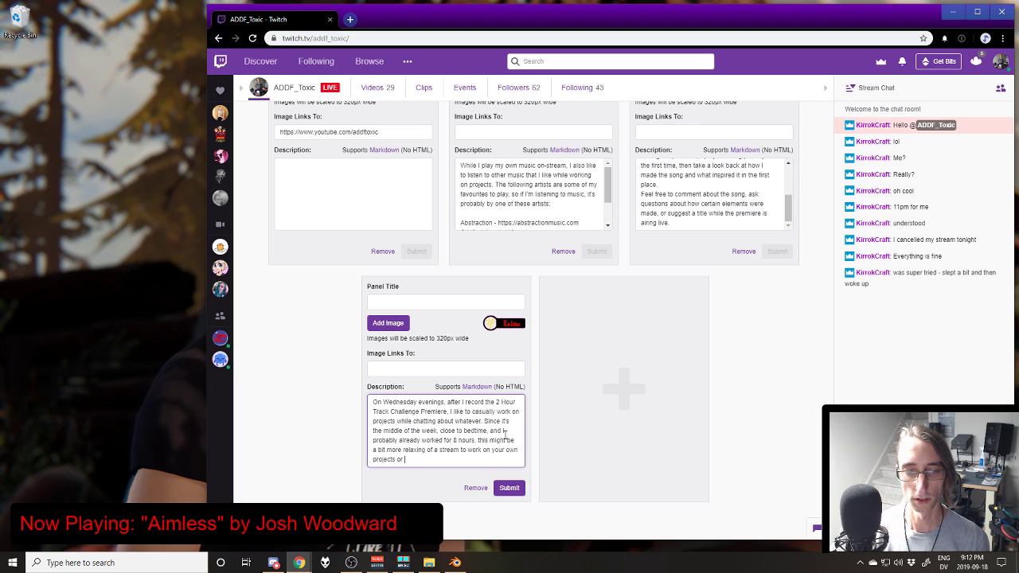
{"action": "key", "text": "BackSpace"}
{"action": "type", "text": "."}
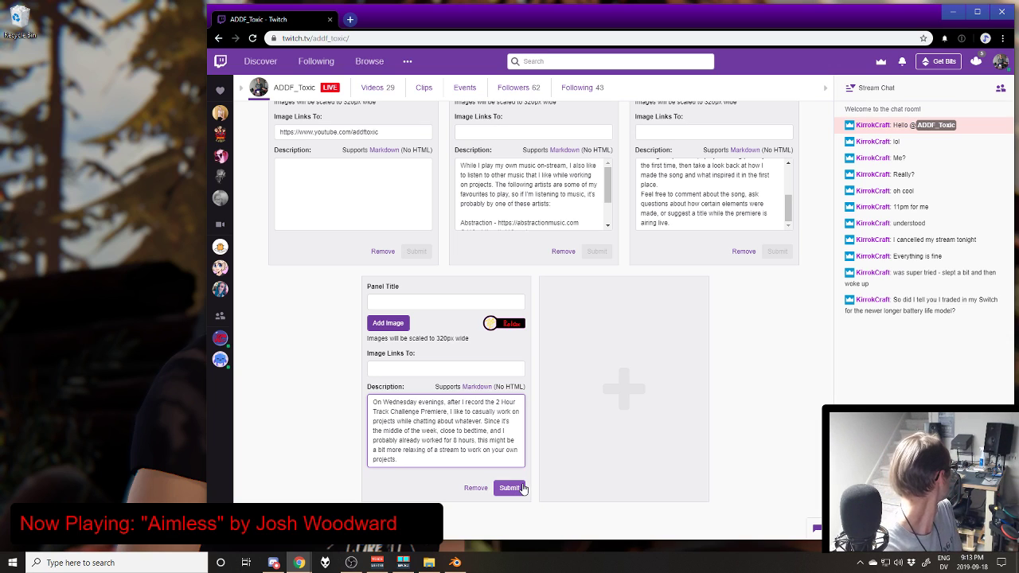
Step: Remove "to work on your own projects" from the end of the Relax description
{"action": "left_click", "coordinate": [522, 489]}
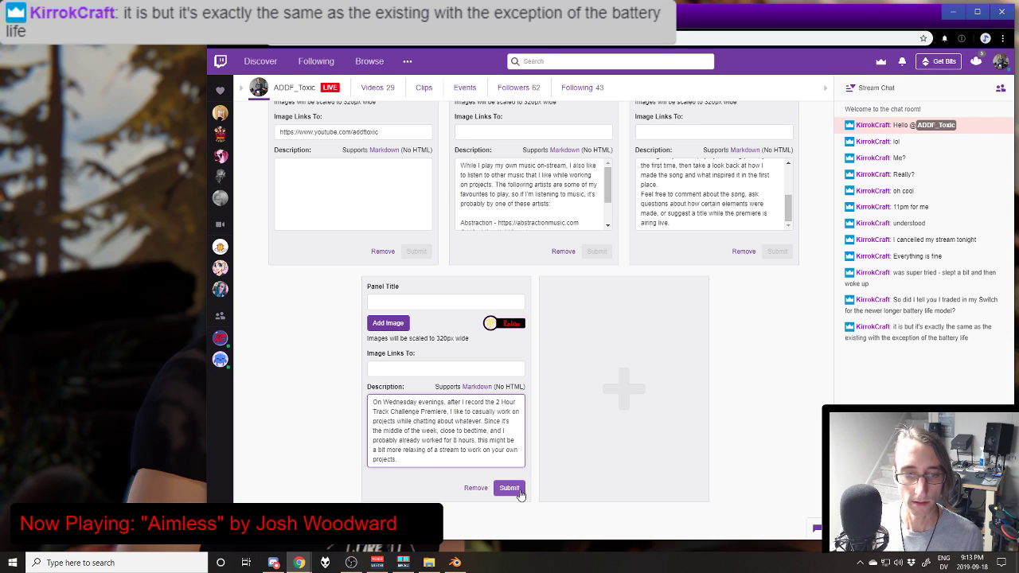
{"action": "left_click", "coordinate": [470, 450]}
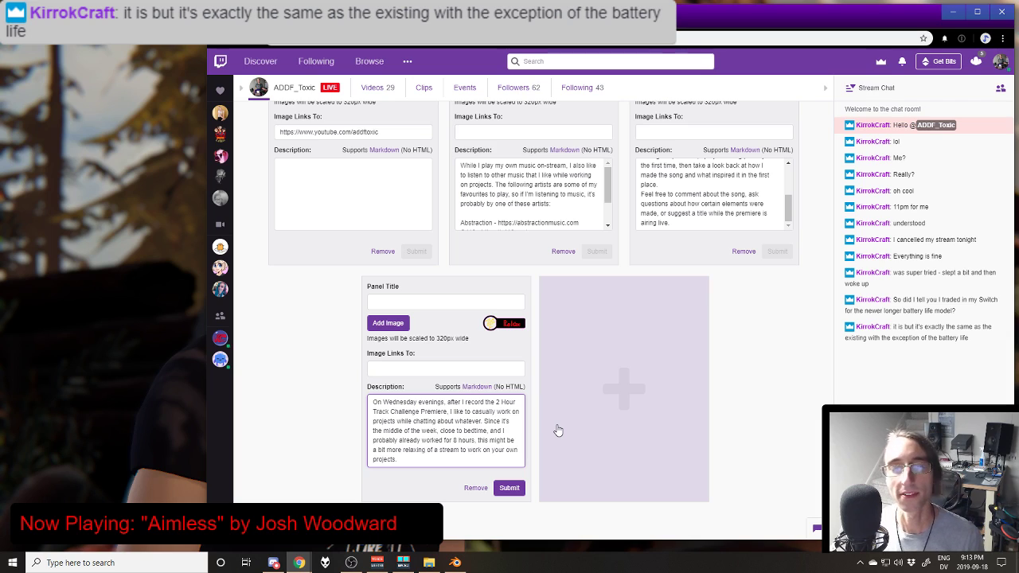
{"action": "key", "text": "ctrl+Left"}
{"action": "key", "text": "ctrl+Left"}
{"action": "key", "text": "ctrl+Left"}
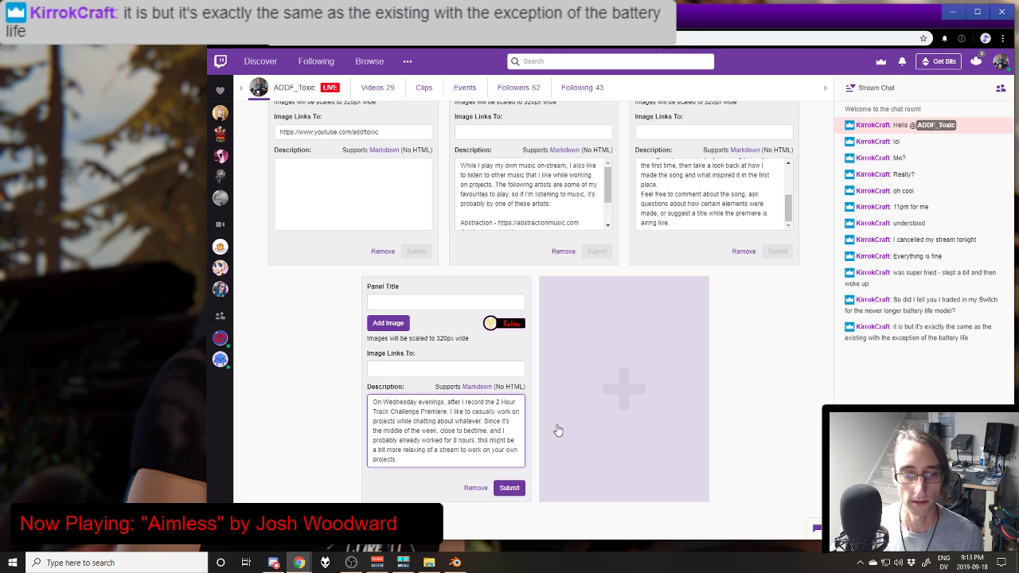
{"action": "key", "text": "ctrl+shift+End"}
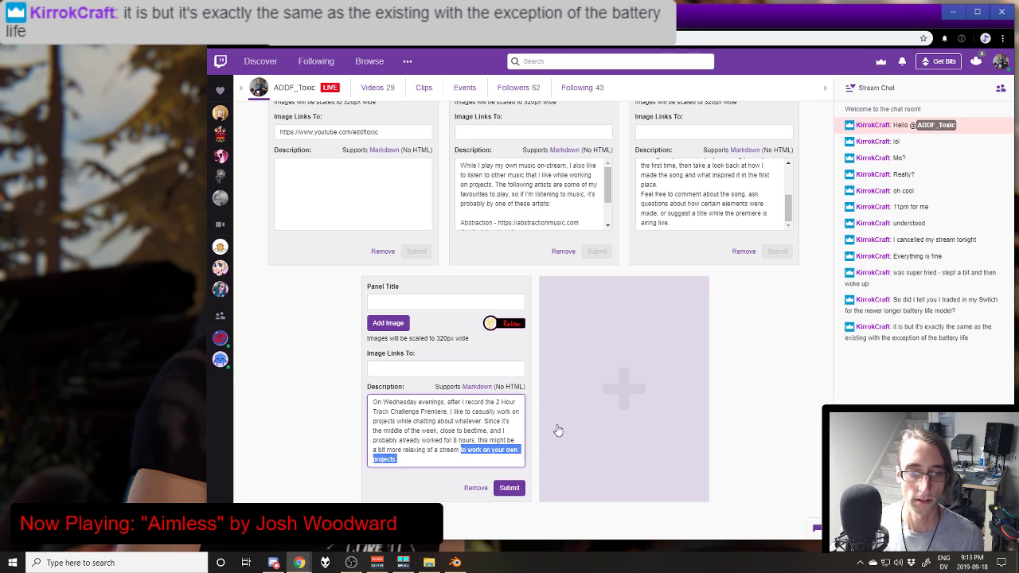
{"action": "key", "text": "Delete"}
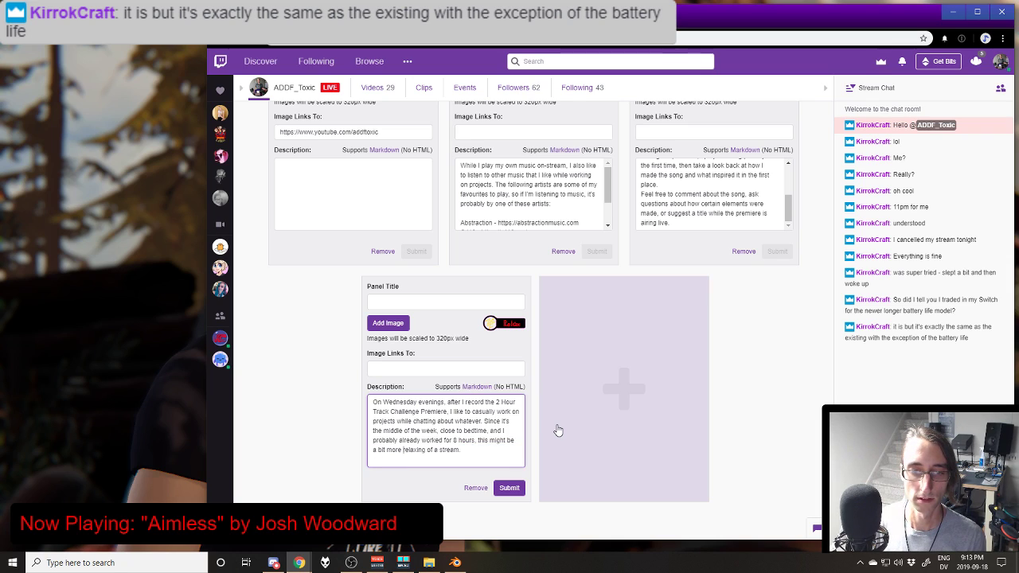
Step: Replace "this might be a bit" with "these are usually" in the Relax description's last sentence
{"action": "key", "text": "ctrl+Left"}
{"action": "key", "text": "ctrl+shift+Left"}
{"action": "key", "text": "Left"}
{"action": "key", "text": "ctrl+shift+Left"}
{"action": "key", "text": "BackSpace"}
{"action": "key", "text": "BackSpace"}
{"action": "key", "text": "BackSpace"}
{"action": "key", "text": "BackSpace"}
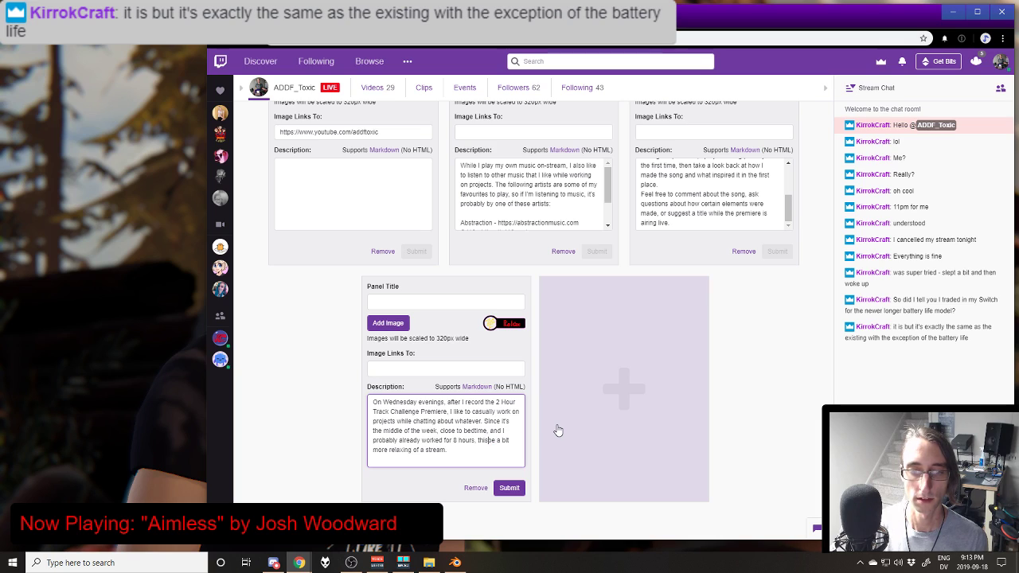
{"action": "type", "text": "ese are usually"}
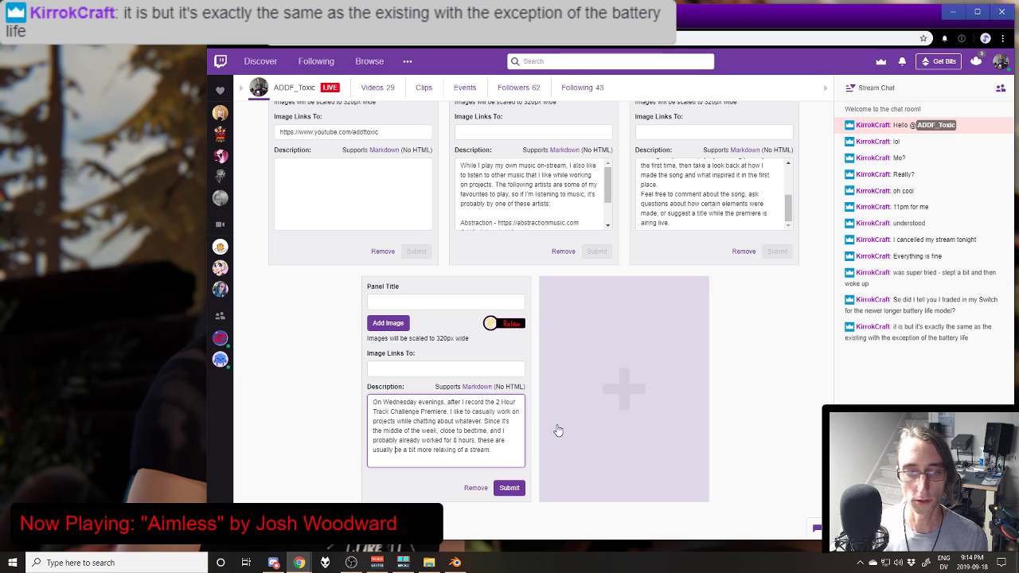
{"action": "key", "text": "ctrl+shift+Right"}
{"action": "key", "text": "ctrl+shift+Right"}
{"action": "key", "text": "ctrl+shift+Right"}
{"action": "key", "text": "BackSpace"}
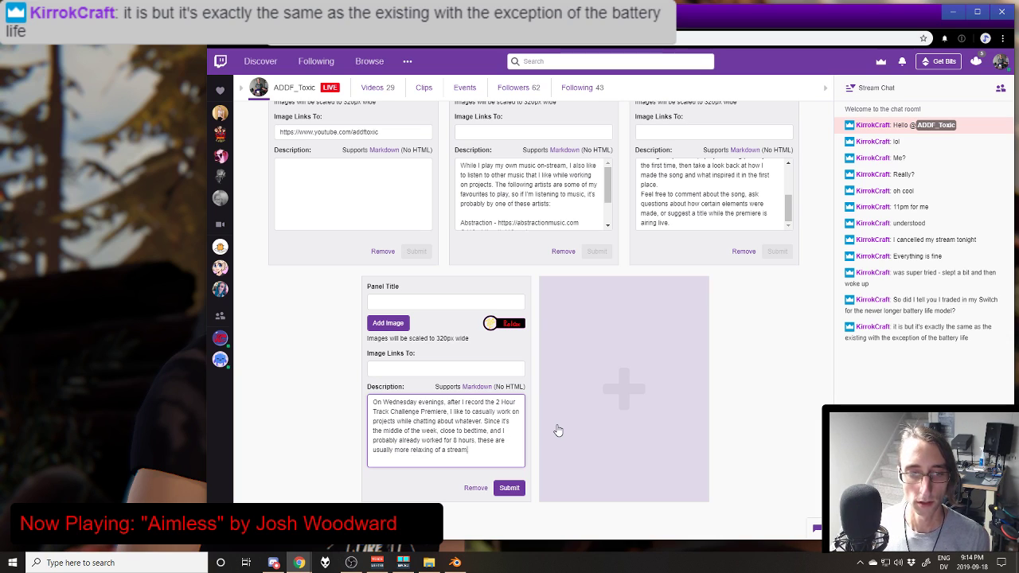
Step: Reword the end of the Relax description's last sentence to "more relaxing streams."
{"action": "key", "text": "ctrl+Left"}
{"action": "key", "text": "ctrl+shift+Left"}
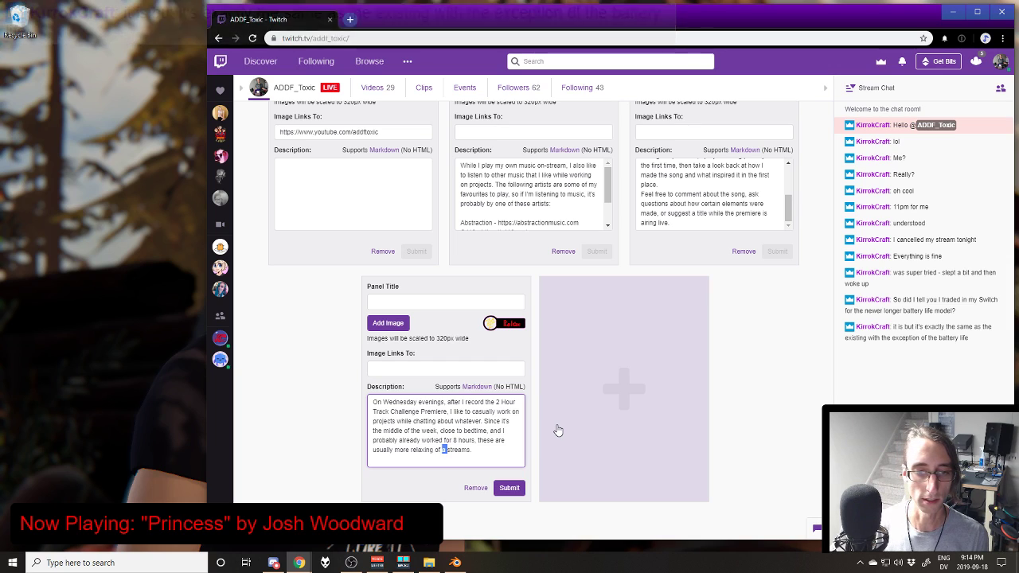
{"action": "key", "text": "BackSpace"}
{"action": "key", "text": "BackSpace"}
{"action": "key", "text": "BackSpace"}
{"action": "key", "text": "BackSpace"}
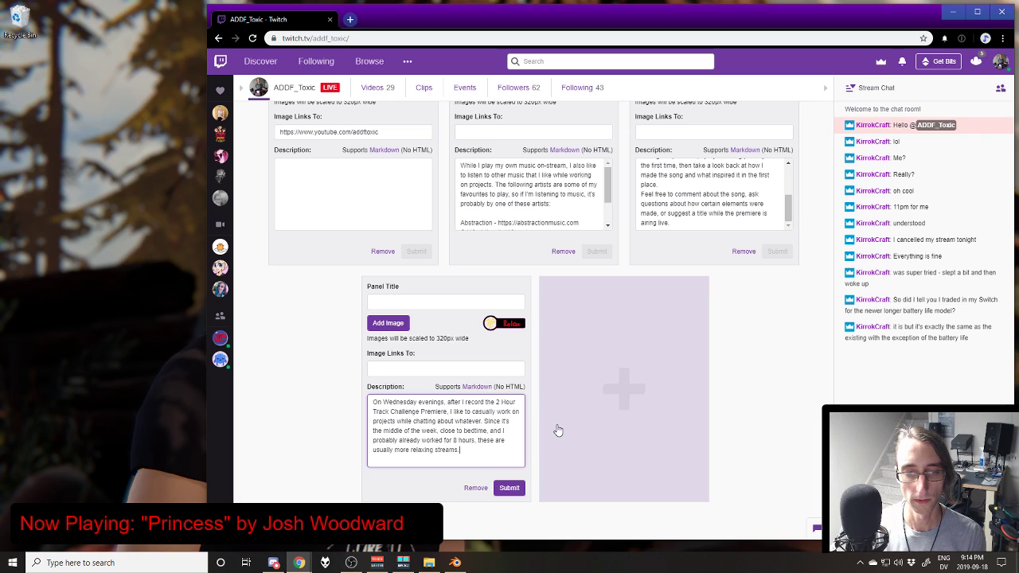
{"action": "type", "text": "I've se"}
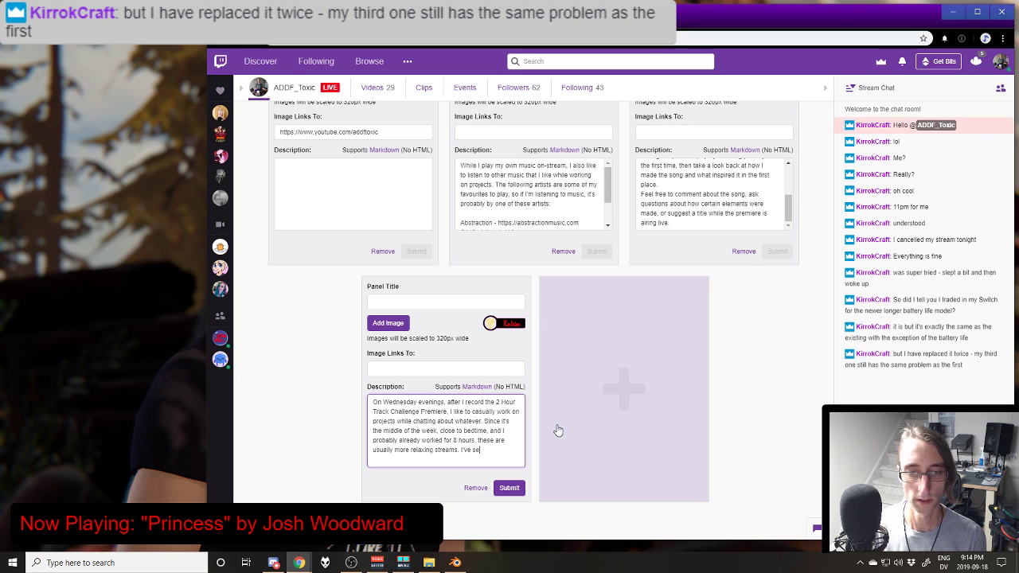
{"action": "type", "text": "en people"}
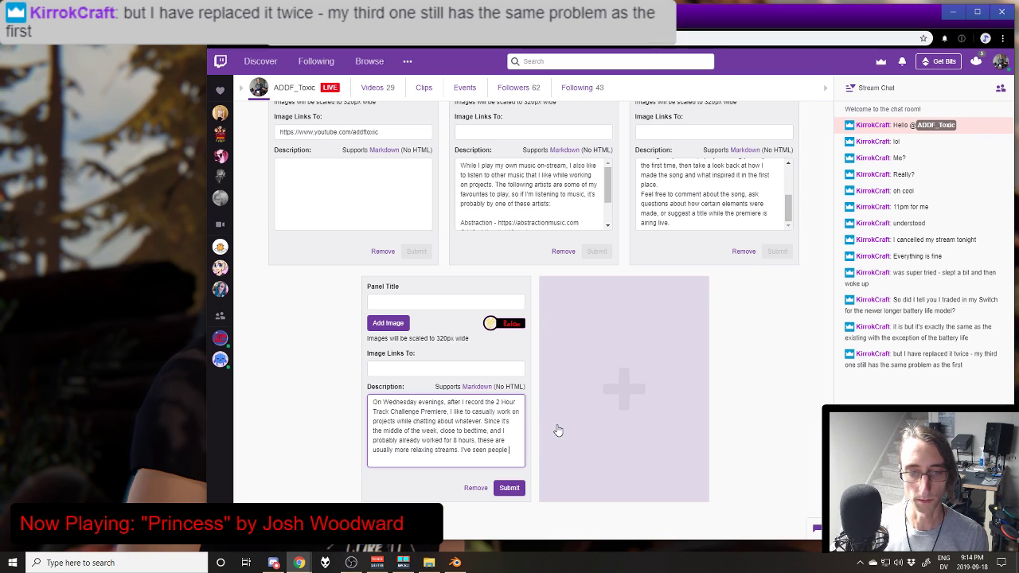
{"action": "type", "text": "working"}
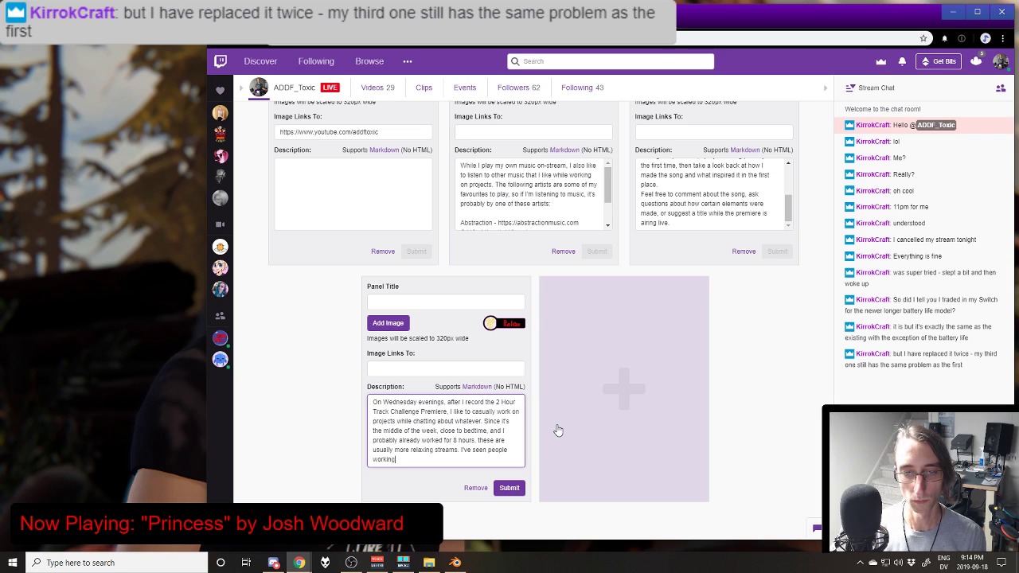
{"action": "key", "text": "ctrl+shift+Left"}
{"action": "key", "text": "ctrl+shift+Left"}
{"action": "key", "text": "ctrl+shift+Left"}
{"action": "key", "text": "ctrl+shift+Left"}
{"action": "key", "text": "ctrl+shift+Left"}
{"action": "key", "text": "ctrl+shift+Left"}
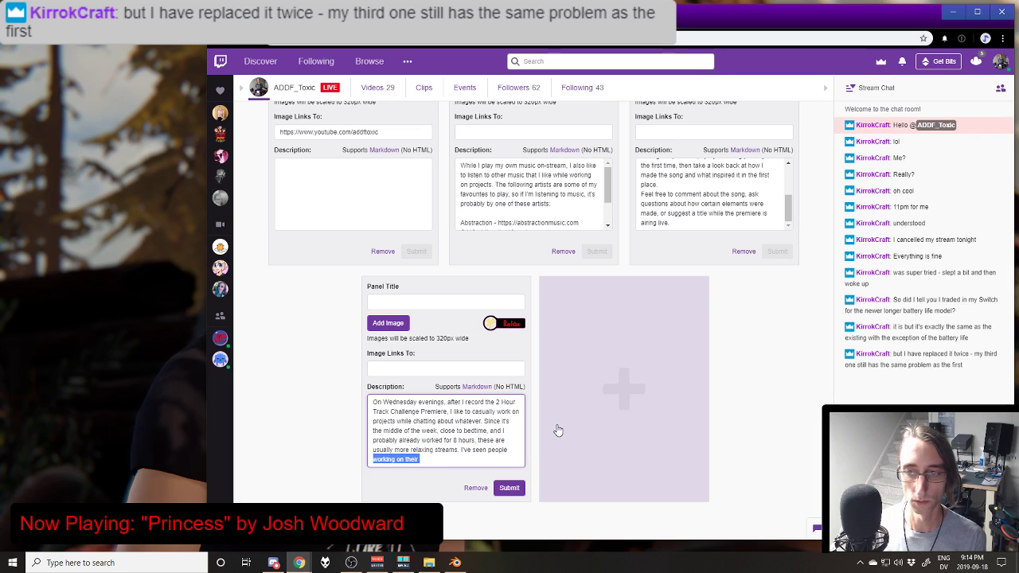
{"action": "key", "text": "BackSpace"}
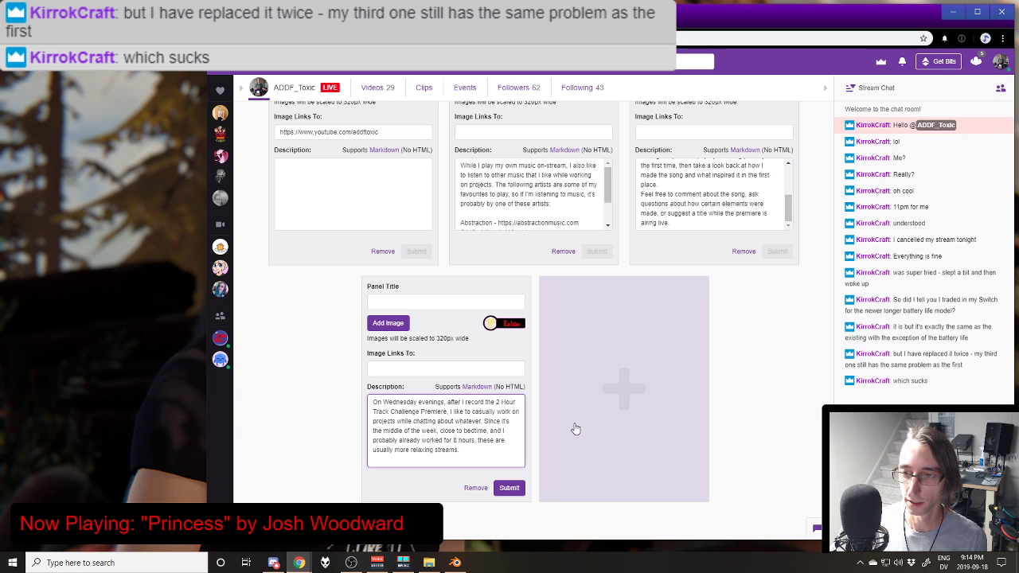
Step: Submit the Relax panel's description and leave panel editing to view the finished panels
{"action": "left_click", "coordinate": [506, 494]}
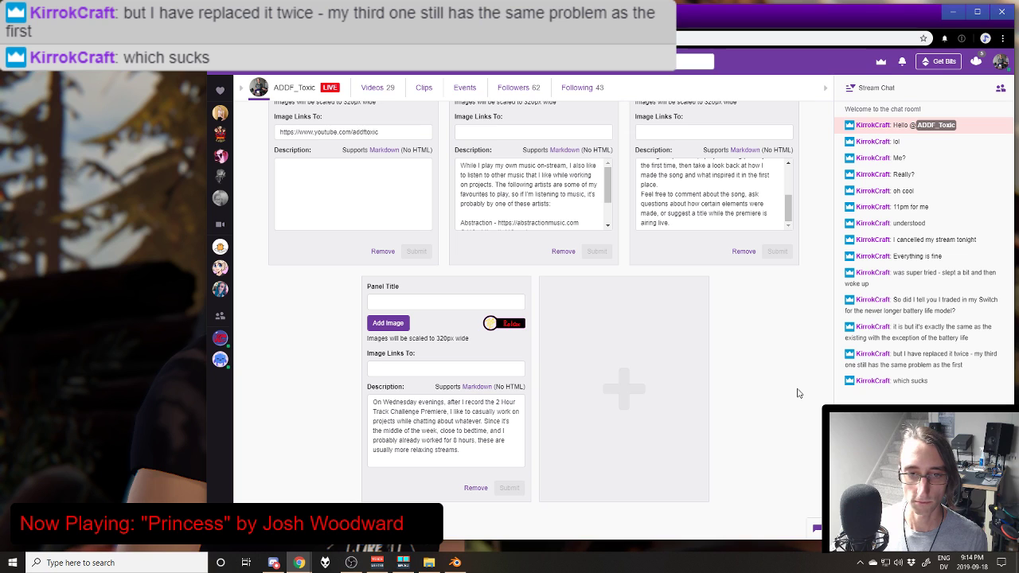
{"action": "scroll", "coordinate": [489, 354], "scroll_direction": "up", "scroll_amount": 10}
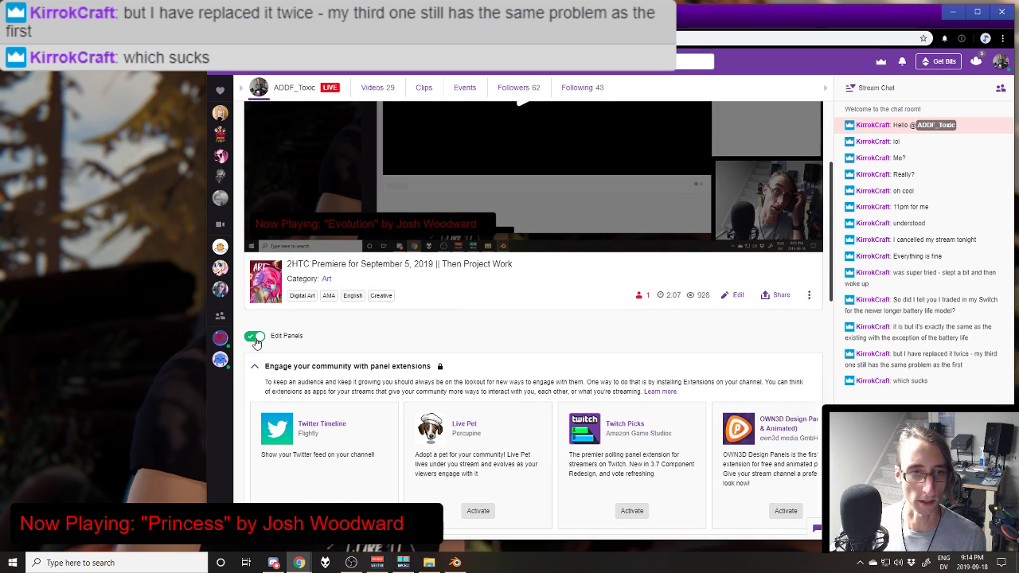
{"action": "left_click", "coordinate": [255, 336]}
{"action": "scroll", "coordinate": [663, 319], "scroll_direction": "down", "scroll_amount": 4}
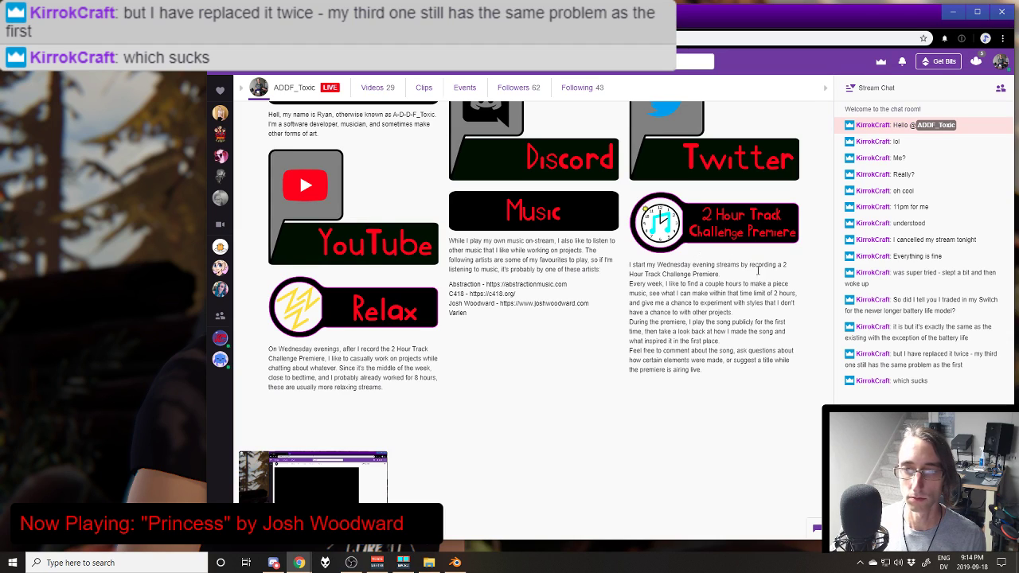
{"action": "mouse_move", "coordinate": [725, 276]}
{"action": "left_mouse_down"}
{"action": "mouse_move", "coordinate": [703, 284]}
{"action": "mouse_move", "coordinate": [742, 277]}
{"action": "left_mouse_up"}
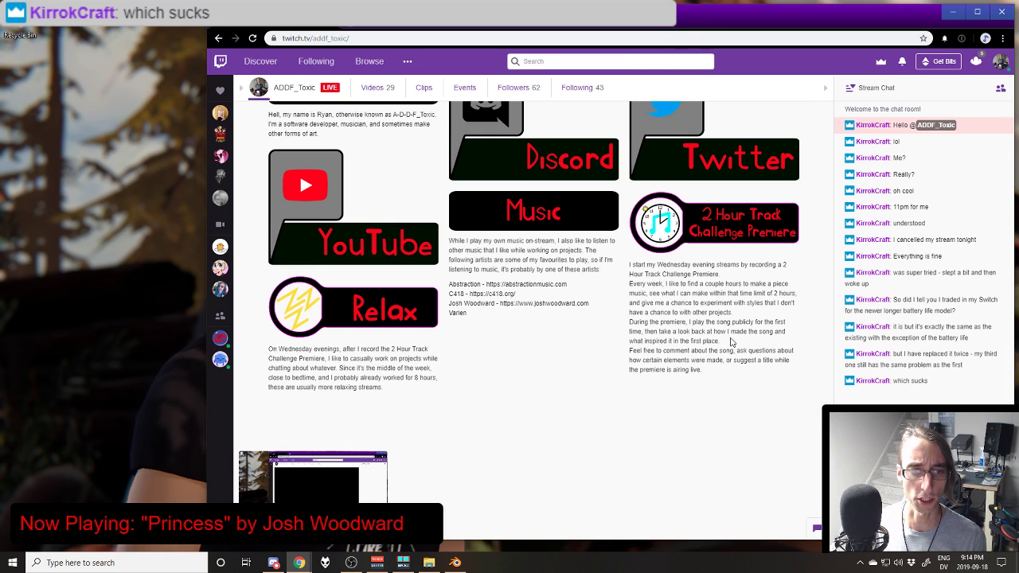
Step: Reopen panel editing, separate the paragraphs of the 2 Hour Track Challenge Premiere description with blank lines, and submit it
{"action": "scroll", "coordinate": [733, 335], "scroll_direction": "up", "scroll_amount": 7}
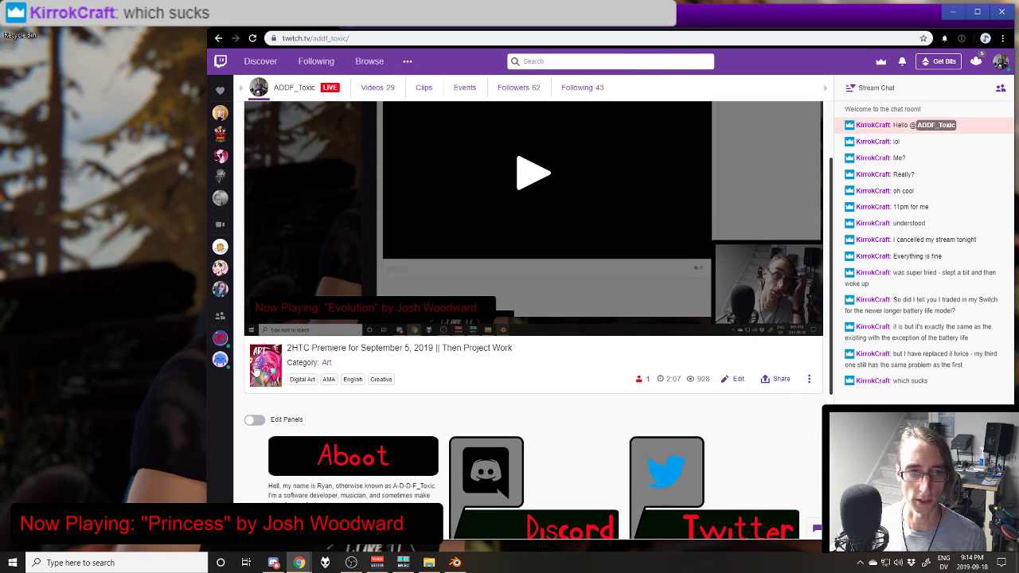
{"action": "left_click", "coordinate": [254, 419]}
{"action": "scroll", "coordinate": [682, 357], "scroll_direction": "down", "scroll_amount": 6}
{"action": "scroll", "coordinate": [682, 356], "scroll_direction": "down", "scroll_amount": 4}
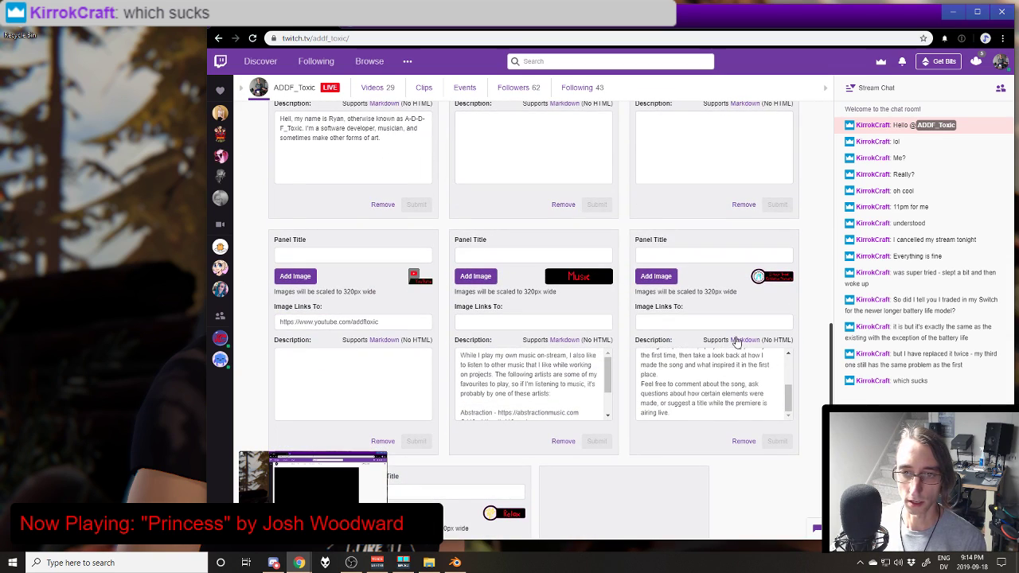
{"action": "left_click", "coordinate": [752, 370]}
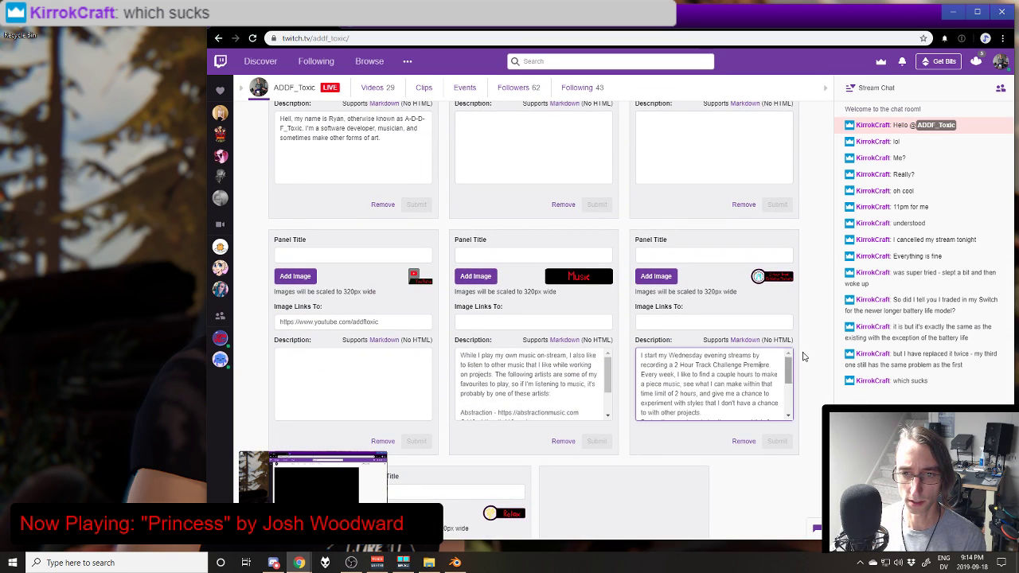
{"action": "scroll", "coordinate": [723, 371], "scroll_direction": "down", "scroll_amount": 1}
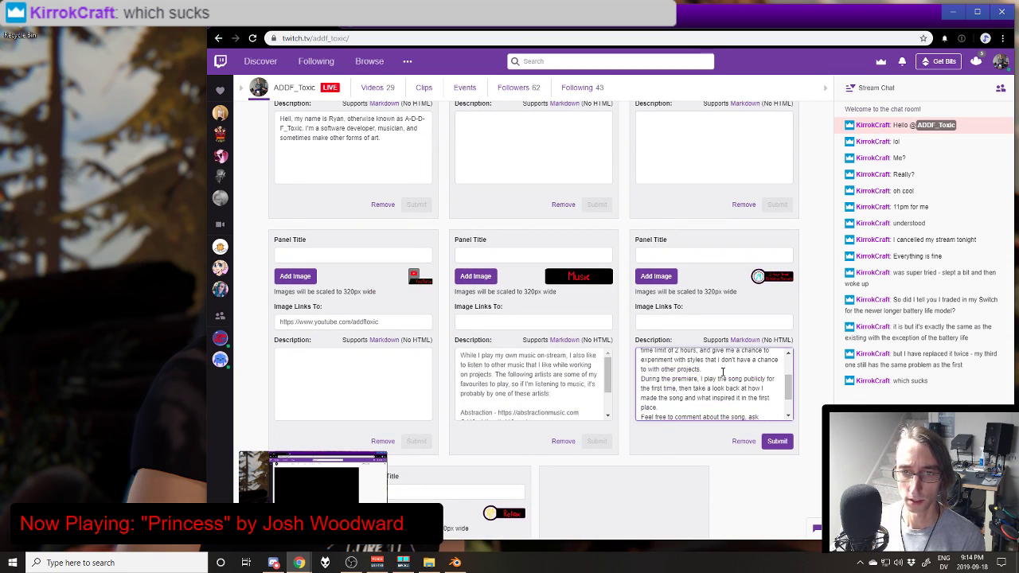
{"action": "scroll", "coordinate": [724, 369], "scroll_direction": "down", "scroll_amount": 5}
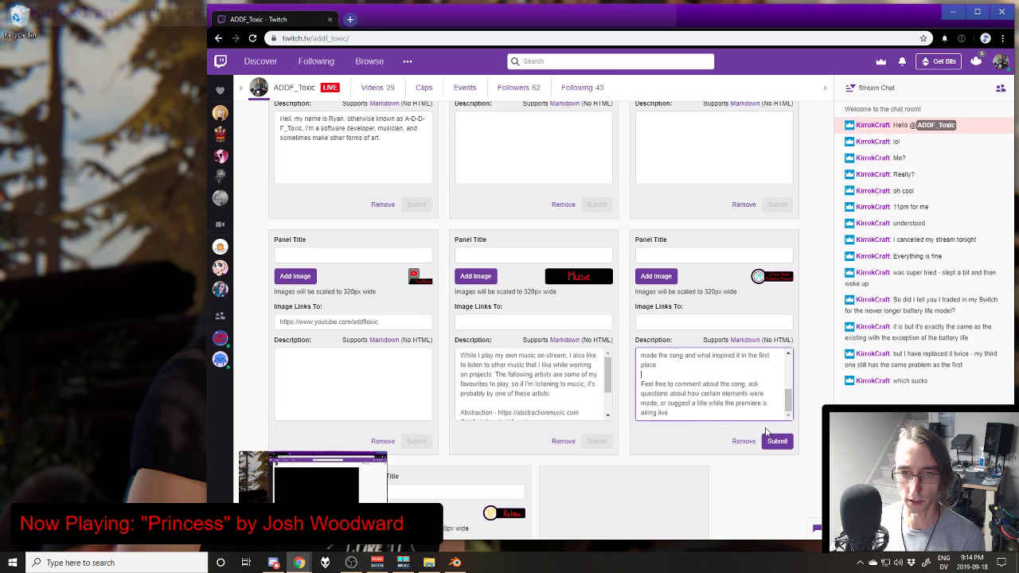
{"action": "left_click", "coordinate": [772, 284]}
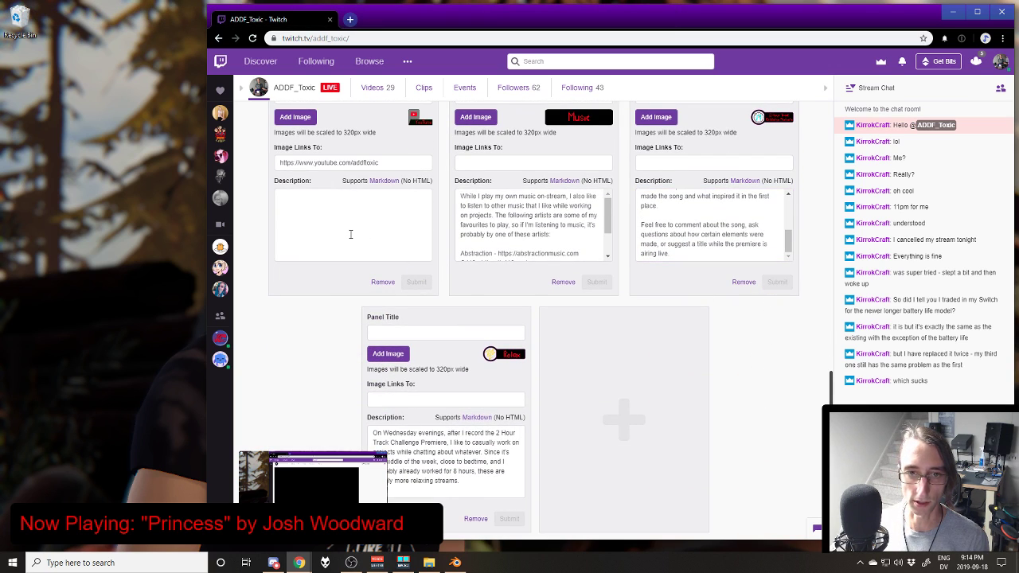
Step: Leave panel editing and review the paragraph spacing in the 2 Hour Track Challenge Premiere panel
{"action": "scroll", "coordinate": [350, 234], "scroll_direction": "up", "scroll_amount": 8}
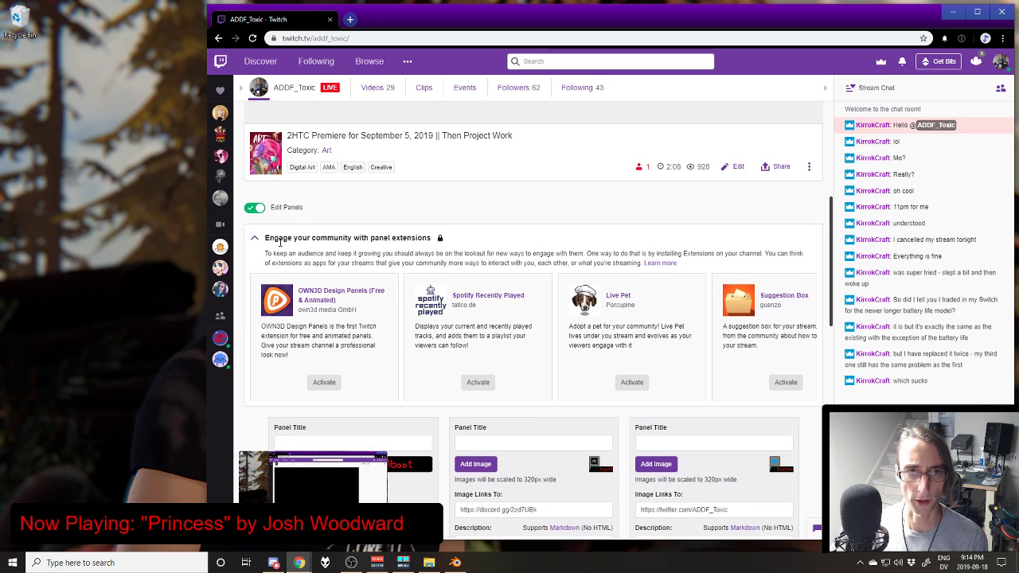
{"action": "left_click", "coordinate": [254, 208]}
{"action": "scroll", "coordinate": [677, 308], "scroll_direction": "down", "scroll_amount": 3}
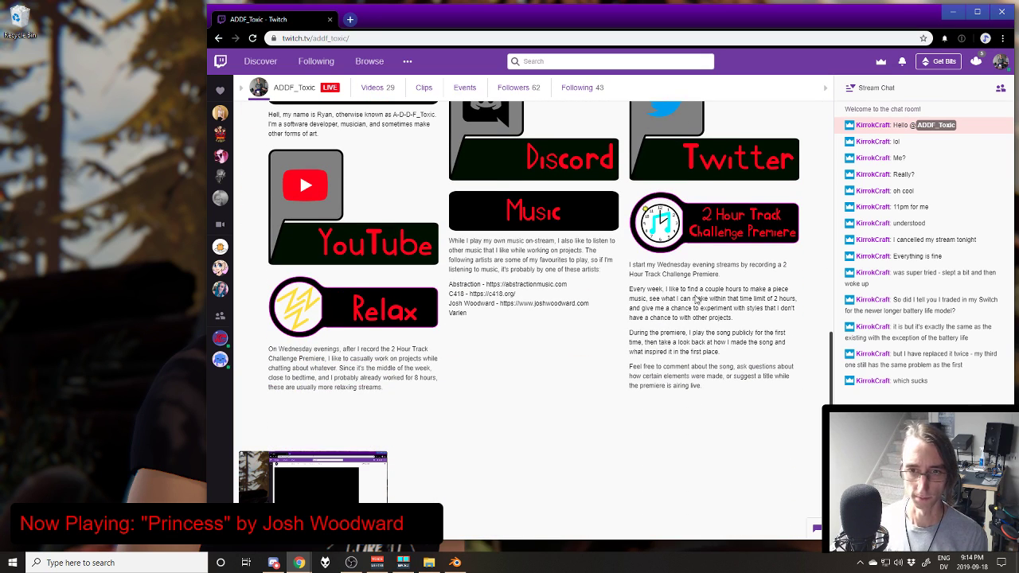
{"action": "left_click_drag", "start_coordinate": [656, 275], "coordinate": [722, 319]}
{"action": "left_click", "coordinate": [722, 324]}
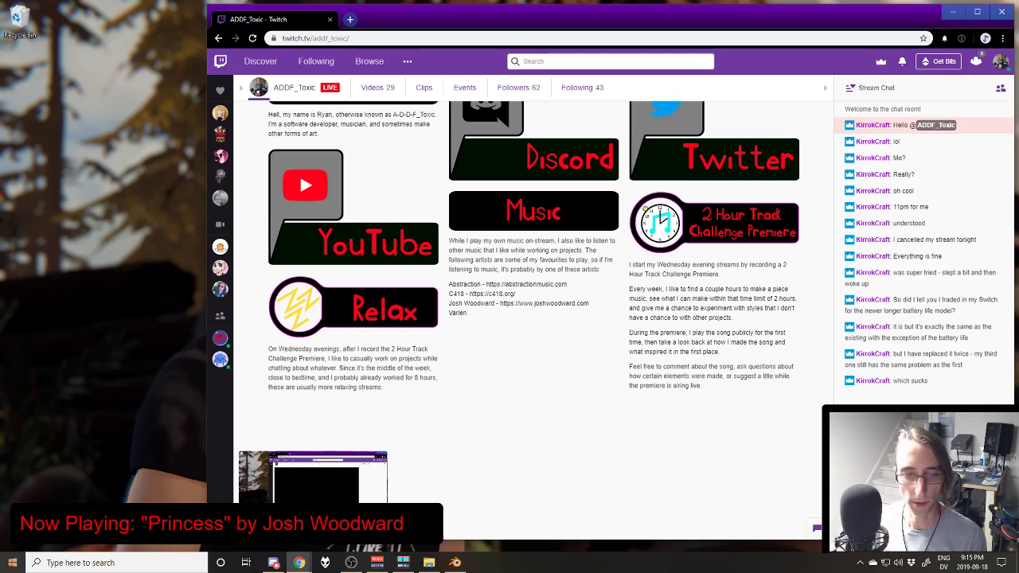
Step: Launch Inkscape
{"action": "left_click", "coordinate": [13, 562]}
{"action": "left_click", "coordinate": [495, 102]}
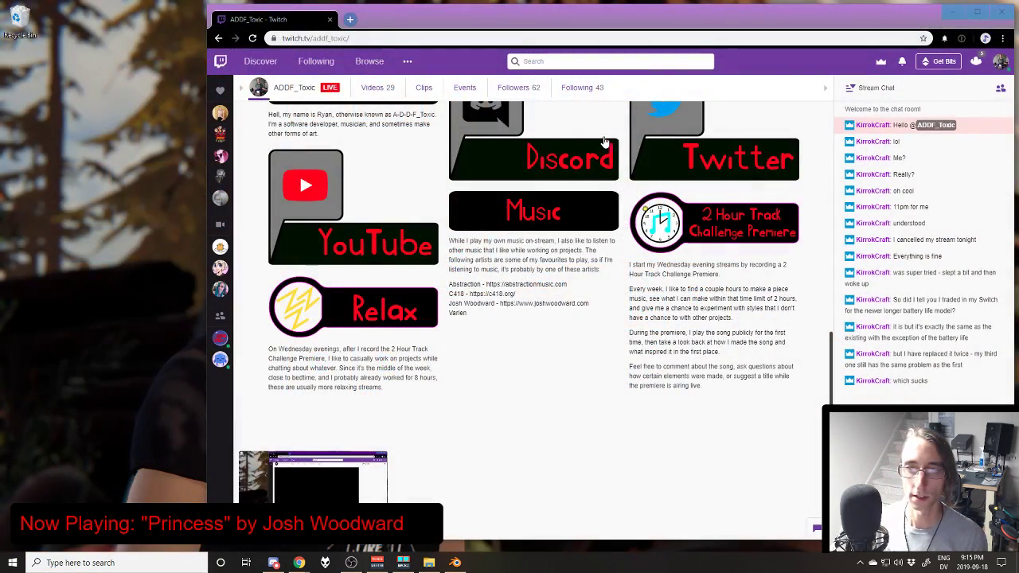
Step: Switch Twitch to the dark theme and bring the channel's info panels into view
{"action": "scroll", "coordinate": [794, 201], "scroll_direction": "up", "scroll_amount": 3}
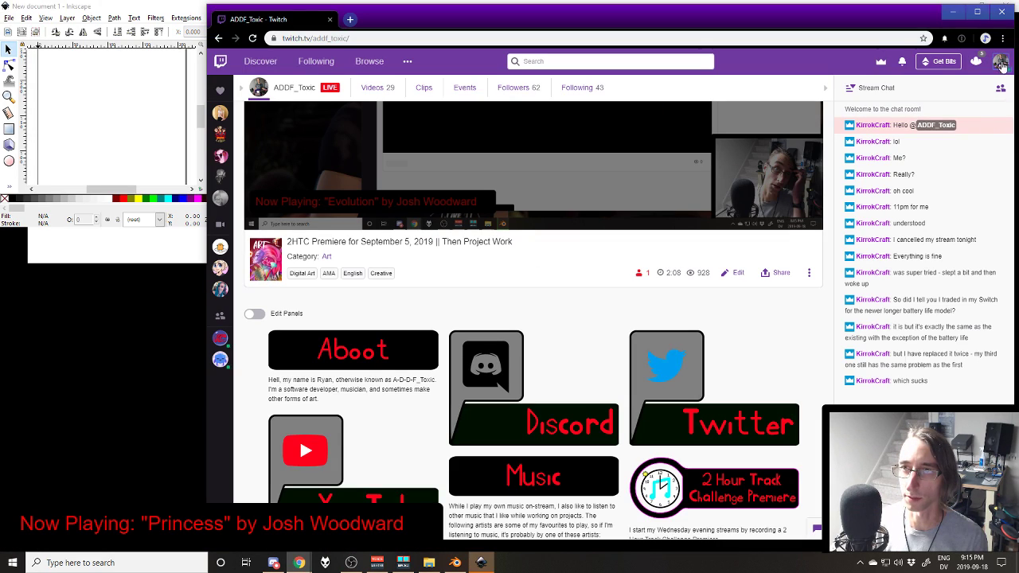
{"action": "left_click", "coordinate": [1000, 61]}
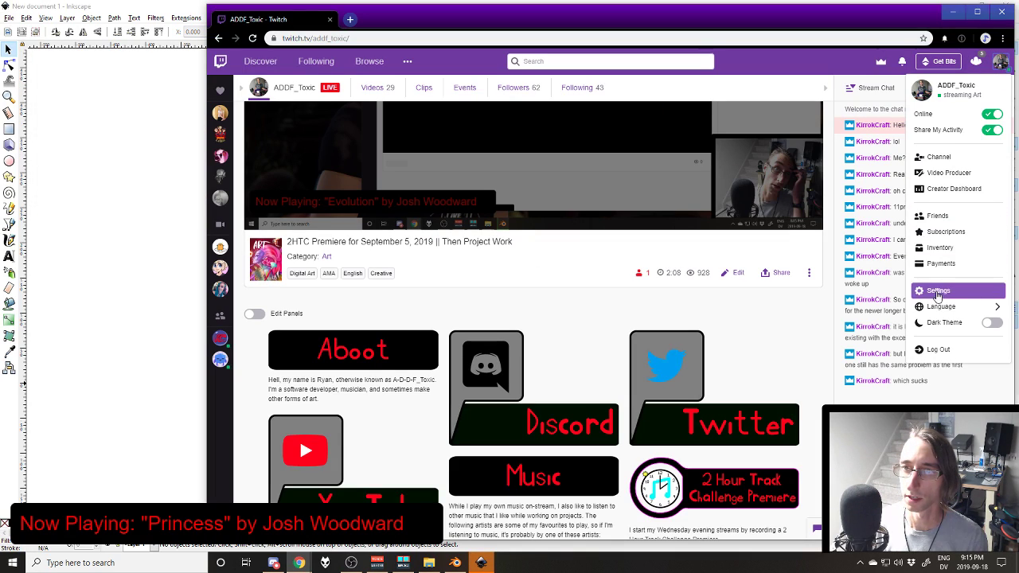
{"action": "left_click", "coordinate": [943, 322]}
{"action": "scroll", "coordinate": [678, 341], "scroll_direction": "down", "scroll_amount": 2}
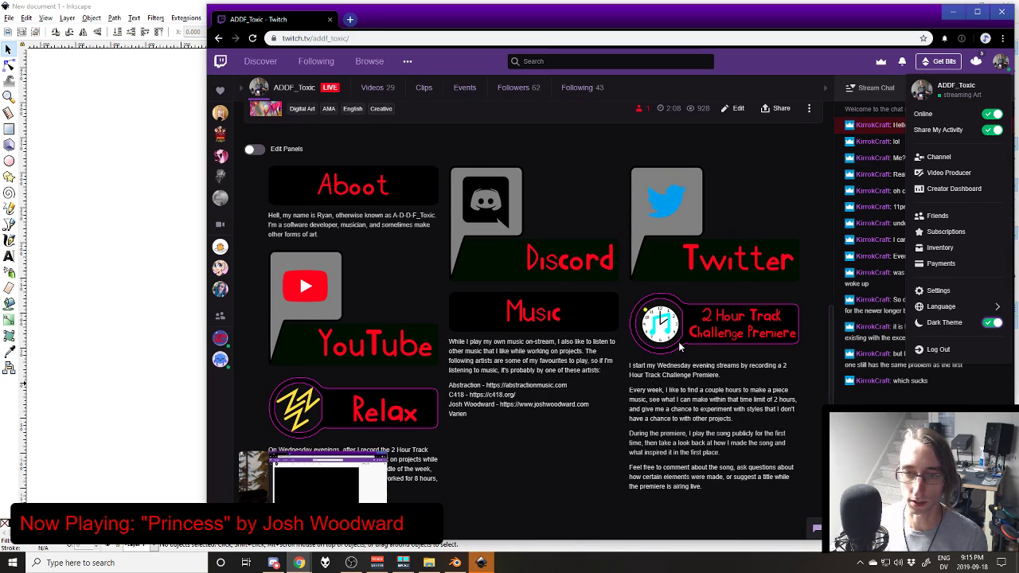
{"action": "left_click", "coordinate": [704, 380]}
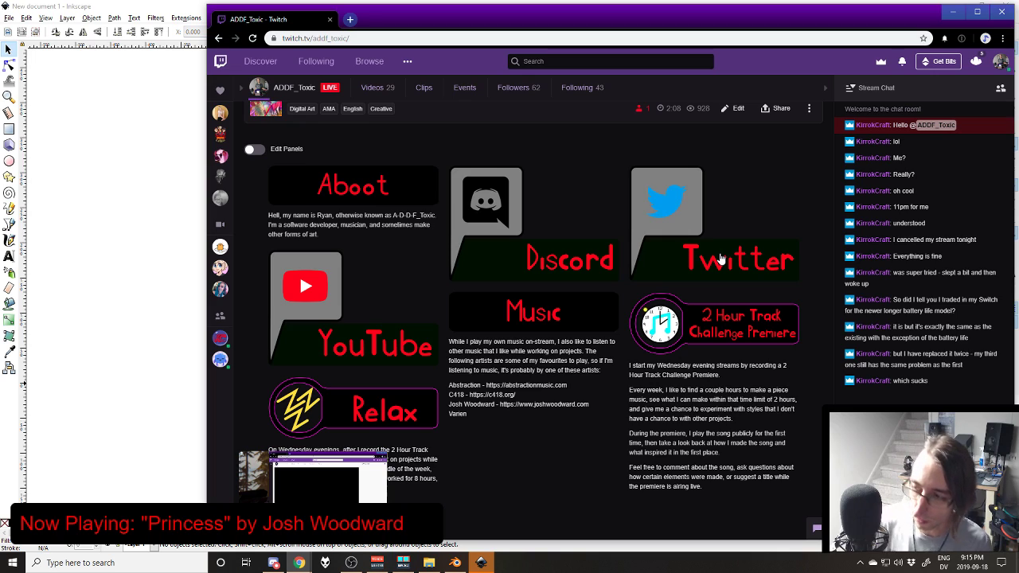
Step: Examine the panel images and descriptions against the dark background, including the 2 Hour Track Challenge Premiere text
{"action": "scroll", "coordinate": [718, 258], "scroll_direction": "down", "scroll_amount": 1}
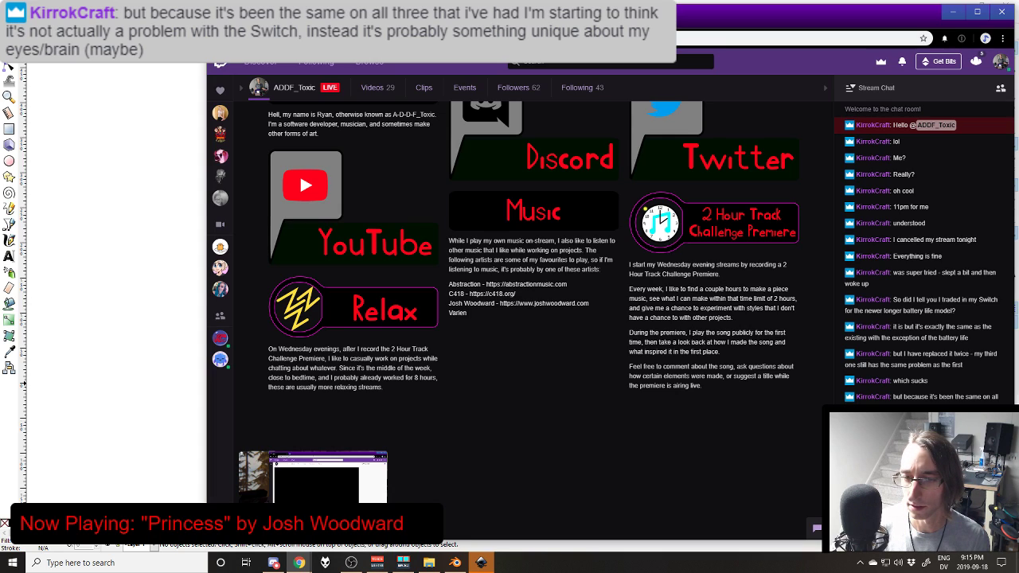
{"action": "left_click_drag", "start_coordinate": [735, 394], "coordinate": [732, 369]}
{"action": "left_click", "coordinate": [632, 267]}
{"action": "left_click", "coordinate": [744, 386]}
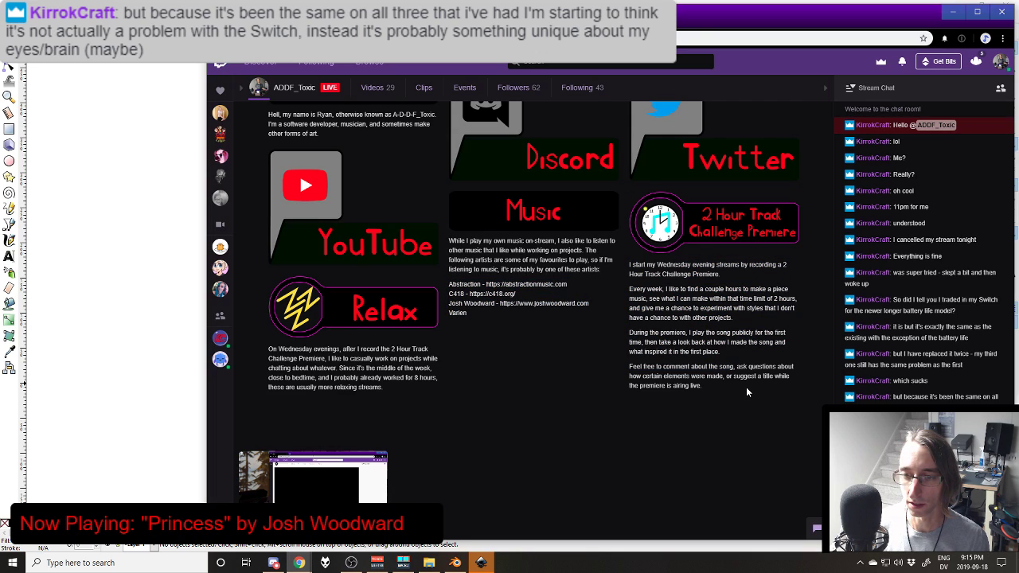
{"action": "scroll", "coordinate": [746, 384], "scroll_direction": "up", "scroll_amount": 3}
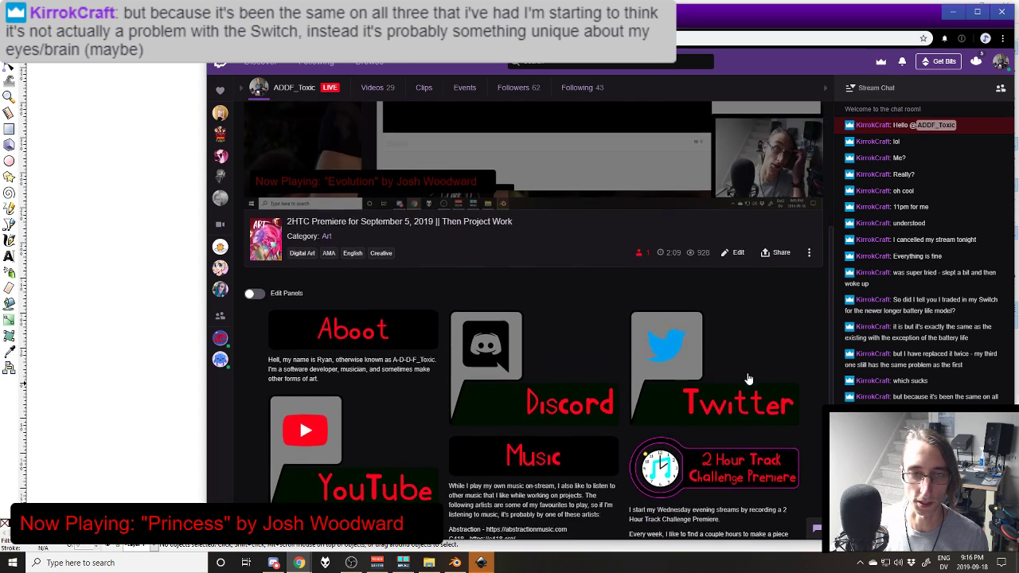
{"action": "scroll", "coordinate": [746, 363], "scroll_direction": "down", "scroll_amount": 2}
{"action": "scroll", "coordinate": [747, 364], "scroll_direction": "up", "scroll_amount": 3}
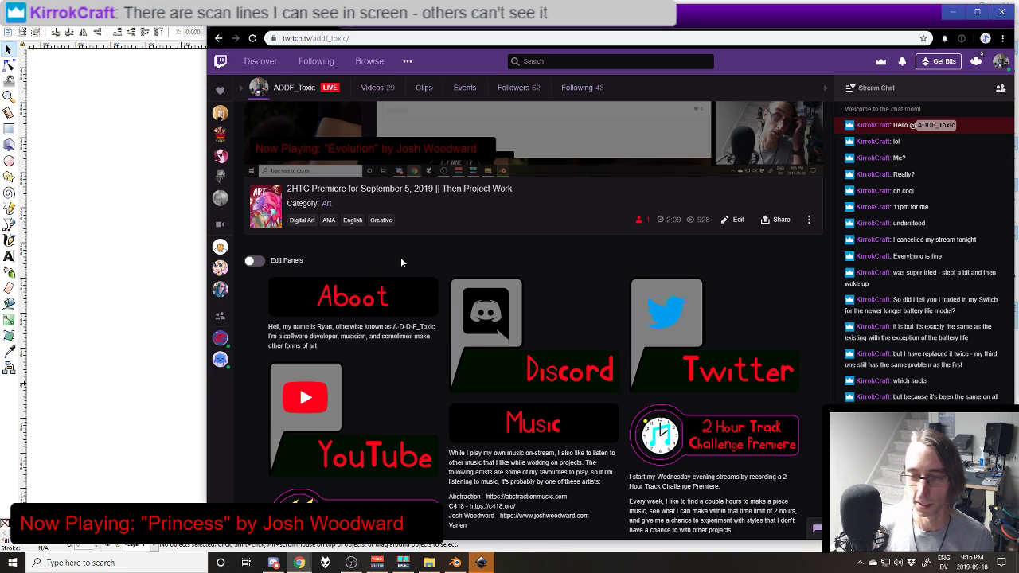
{"action": "scroll", "coordinate": [509, 325], "scroll_direction": "down", "scroll_amount": 3}
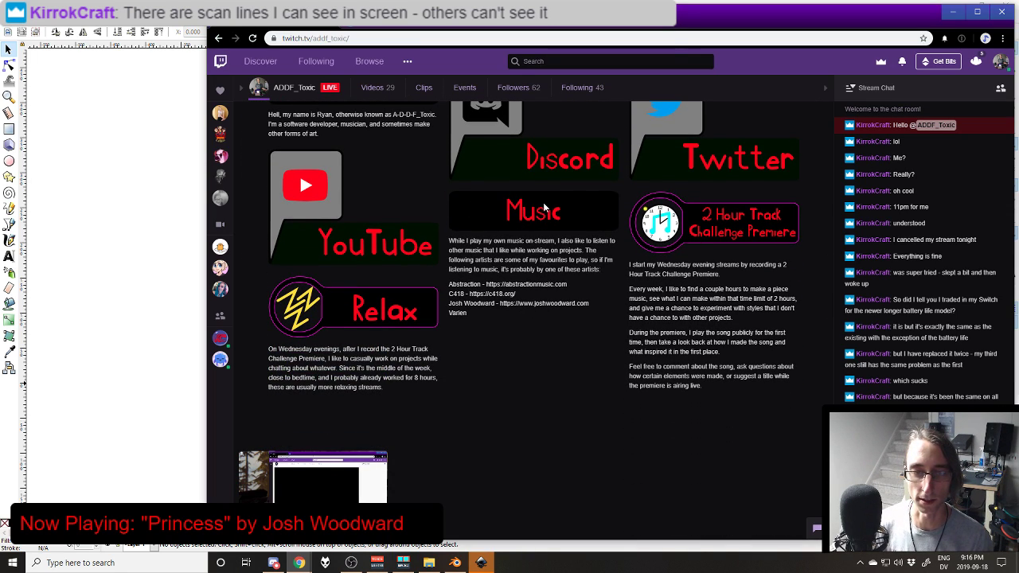
{"action": "scroll", "coordinate": [579, 366], "scroll_direction": "up", "scroll_amount": 5}
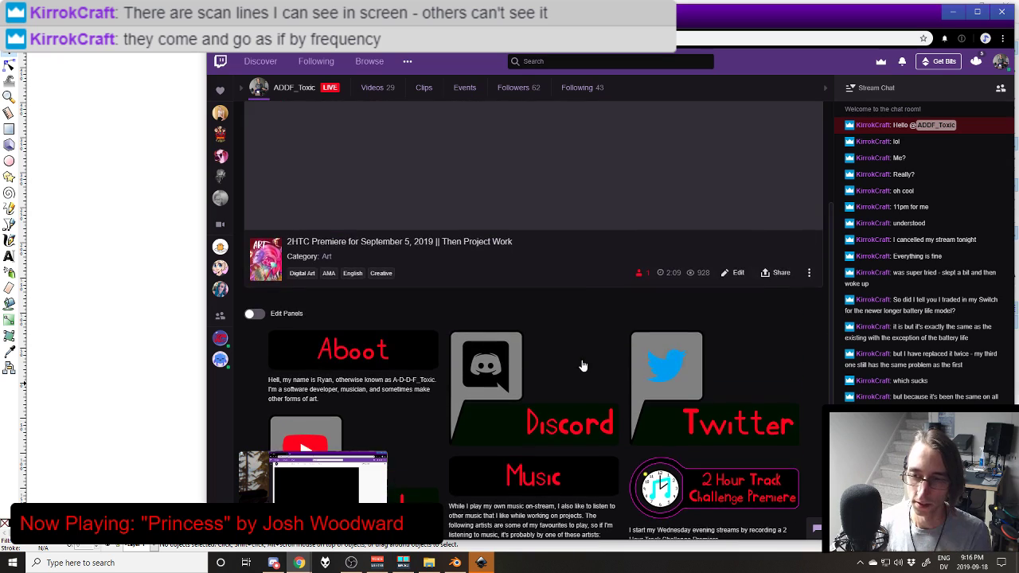
Step: Turn the dark theme off again and look over the panels on the light background
{"action": "left_click", "coordinate": [1000, 61]}
{"action": "left_click", "coordinate": [987, 322]}
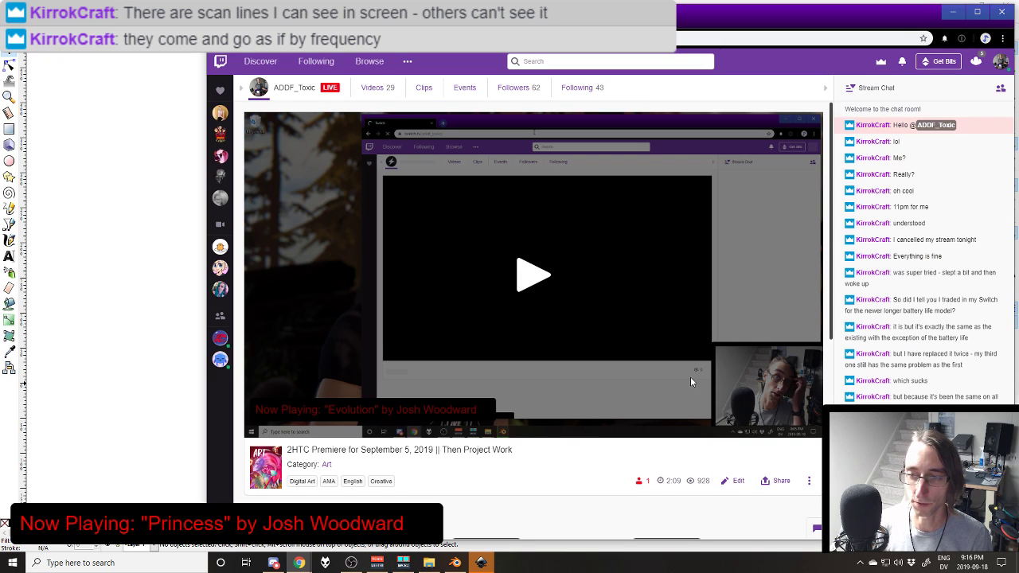
{"action": "scroll", "coordinate": [693, 382], "scroll_direction": "down", "scroll_amount": 5}
{"action": "scroll", "coordinate": [686, 374], "scroll_direction": "up", "scroll_amount": 2}
{"action": "scroll", "coordinate": [686, 374], "scroll_direction": "down", "scroll_amount": 3}
{"action": "scroll", "coordinate": [686, 374], "scroll_direction": "up", "scroll_amount": 6}
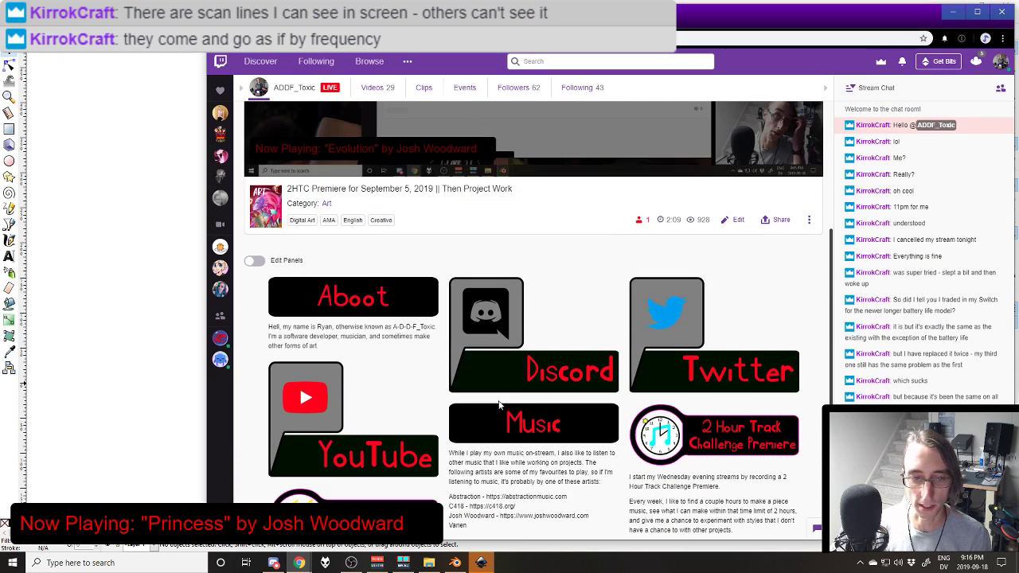
Step: Switch to Inkscape and open the recent drawing with the 2 Hour Track Challenge Premiere panel image
{"action": "left_click", "coordinate": [480, 563]}
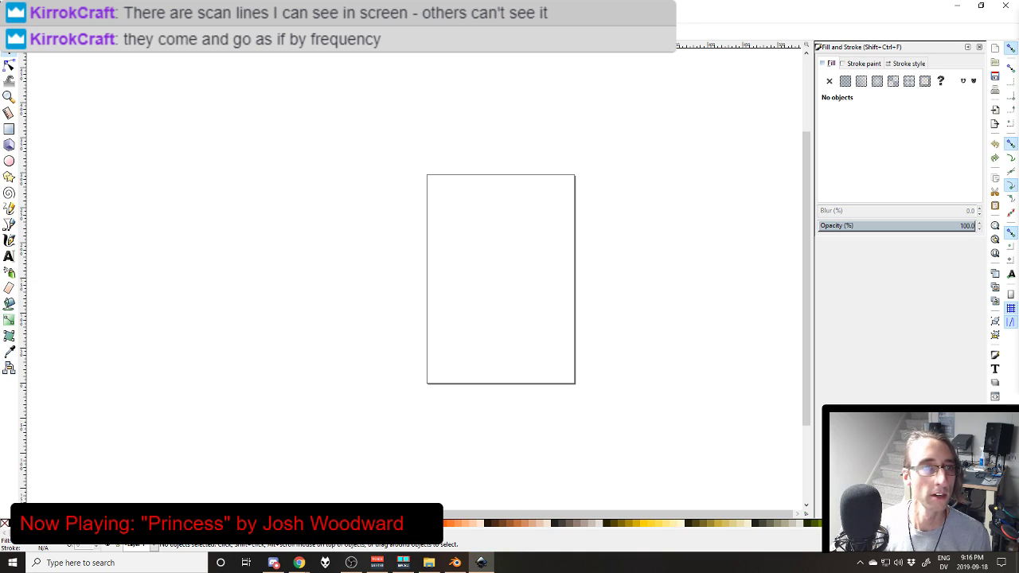
{"action": "left_click", "coordinate": [15, 38]}
{"action": "mouse_move", "coordinate": [77, 65]}
{"action": "left_click", "coordinate": [219, 71]}
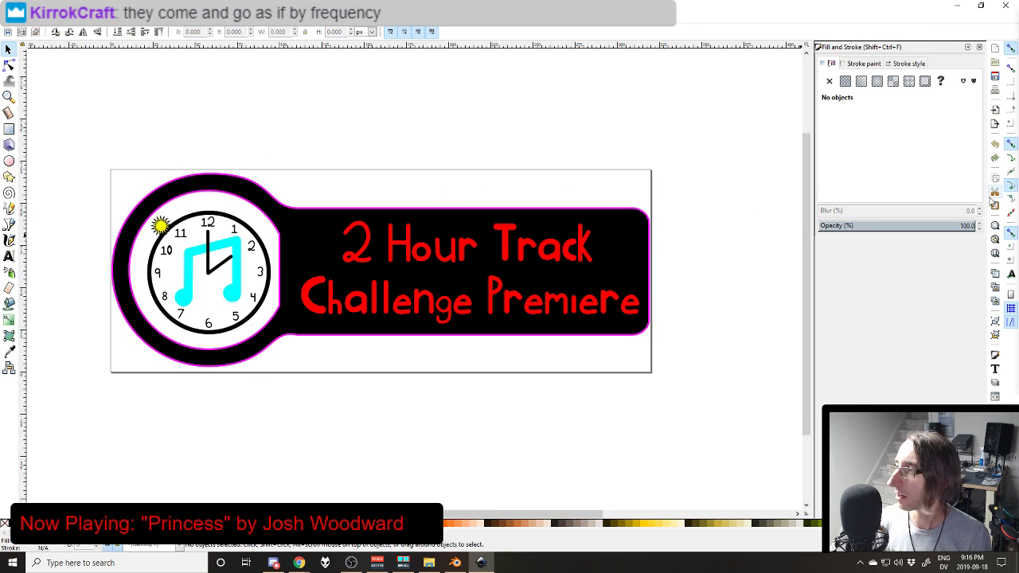
Step: Show the Gaming text layer and hide the 2 Hour Track Challenge Premiere text and the clock artwork
{"action": "left_click", "coordinate": [827, 450]}
{"action": "left_click", "coordinate": [827, 464]}
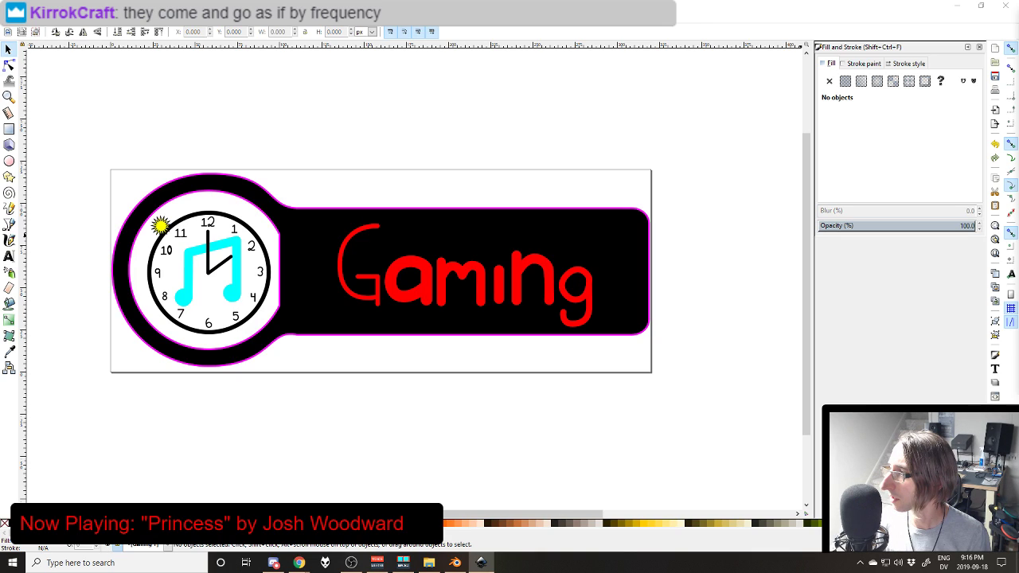
{"action": "left_click", "coordinate": [828, 475]}
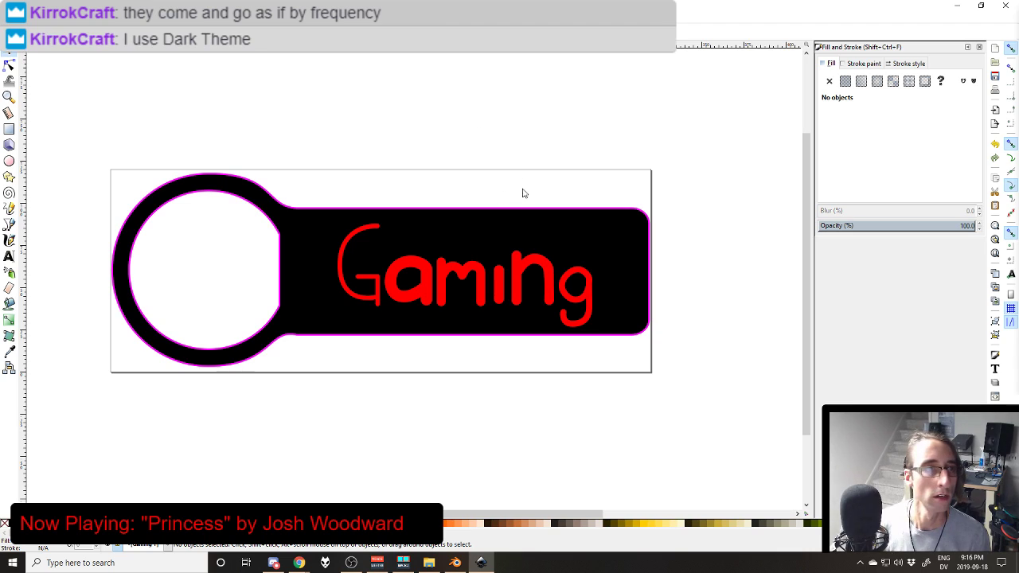
Step: Export the page as the PNG image Style Gaming.png in the Stream Panels folder and save the drawing
{"action": "key", "text": "ctrl+shift+e"}
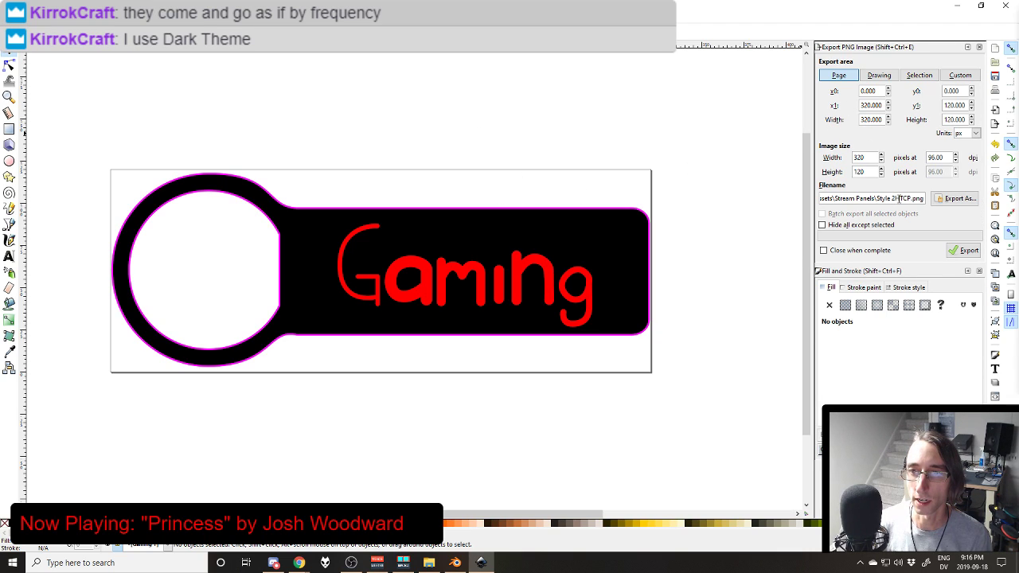
{"action": "double_click", "coordinate": [898, 198]}
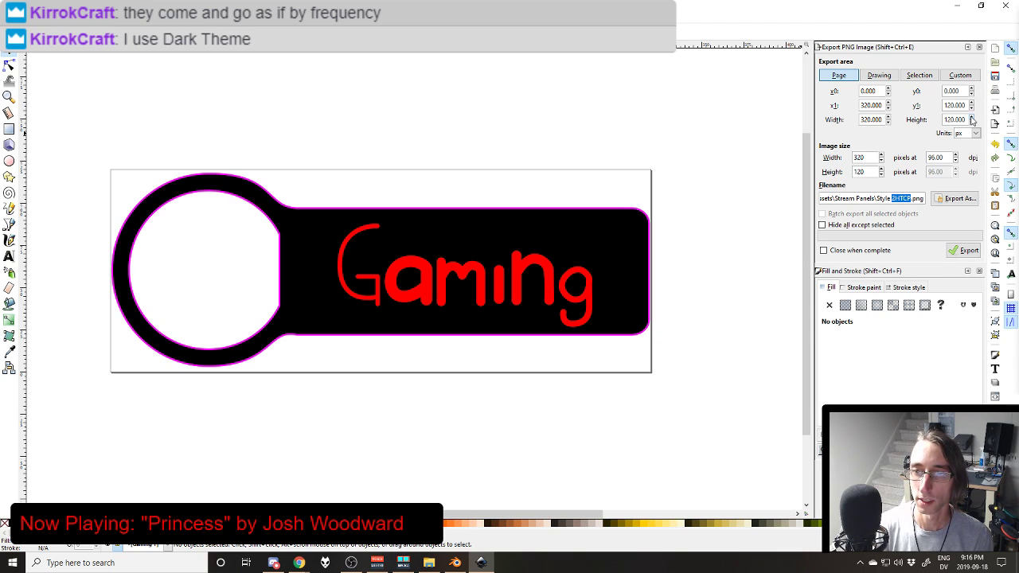
{"action": "type", "text": "Gaming"}
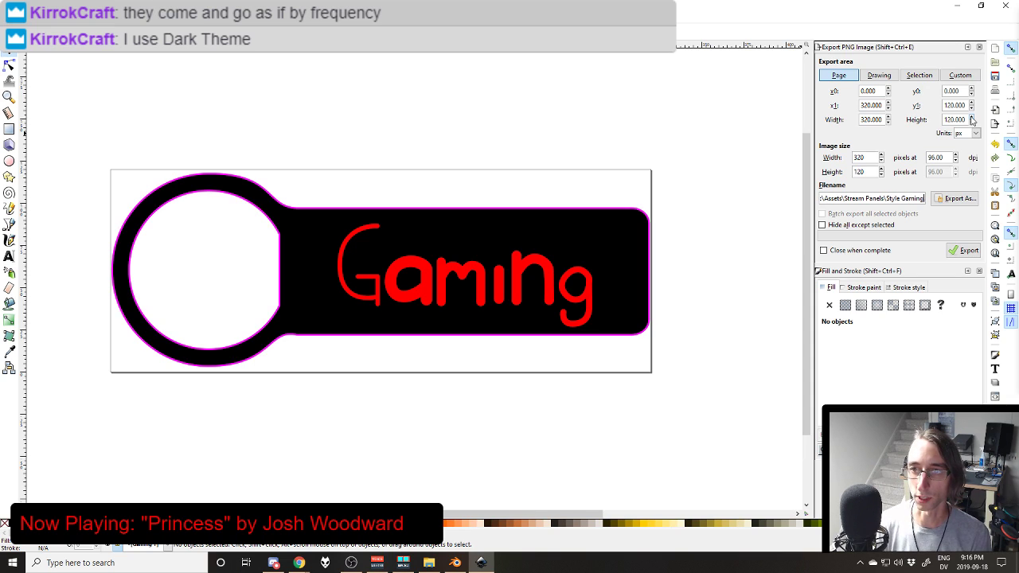
{"action": "left_click", "coordinate": [875, 251]}
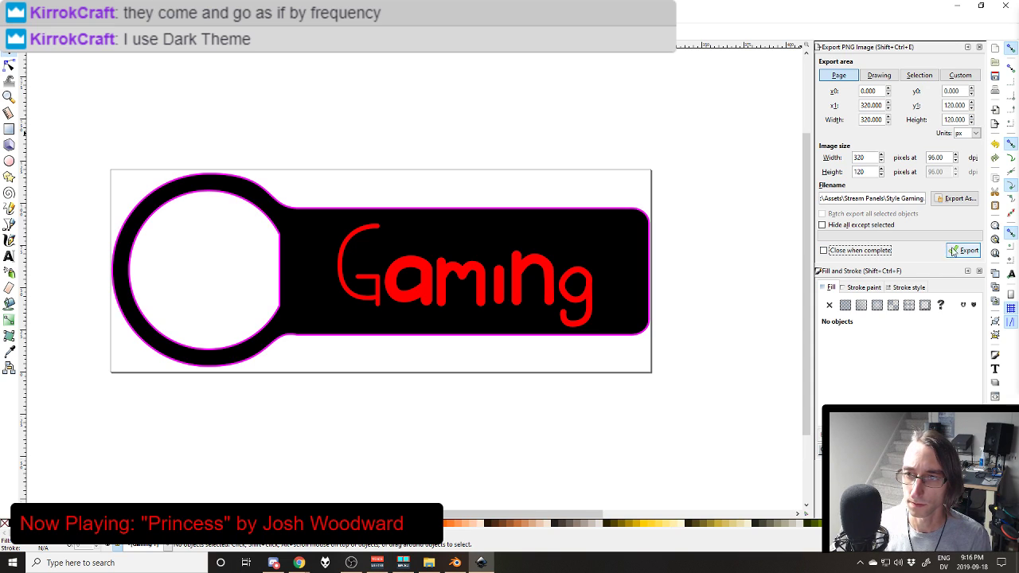
{"action": "left_click", "coordinate": [963, 251]}
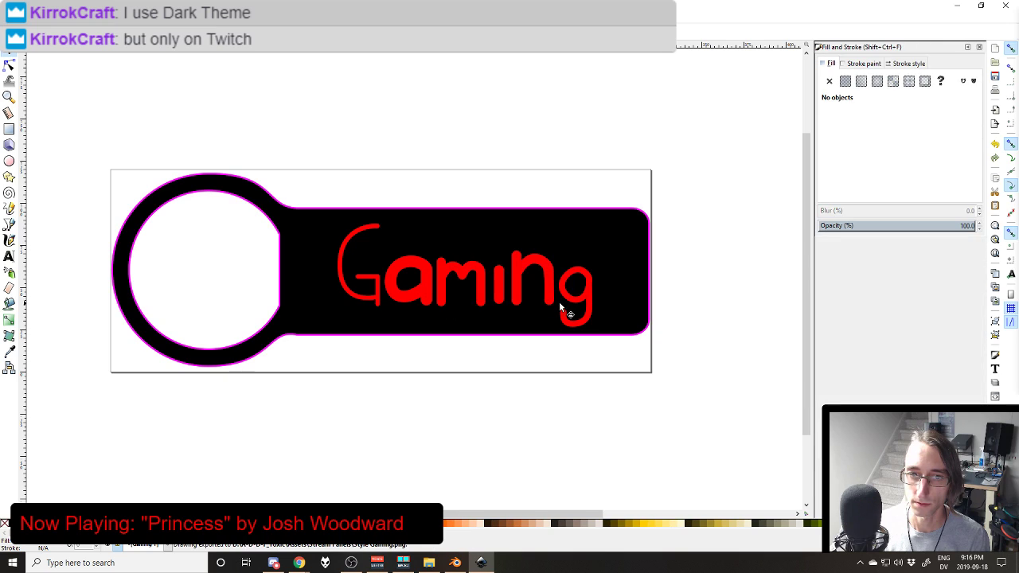
{"action": "key", "text": "ctrl+s"}
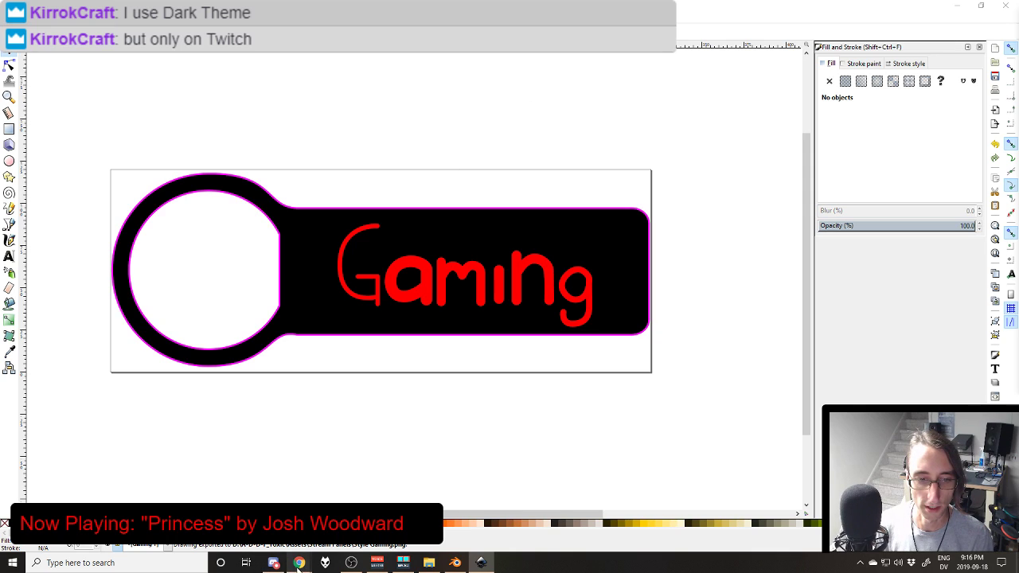
Step: Switch to the Twitch channel page in the browser, briefly play the live stream in theatre mode, and pause it in the normal view
{"action": "left_click", "coordinate": [299, 563]}
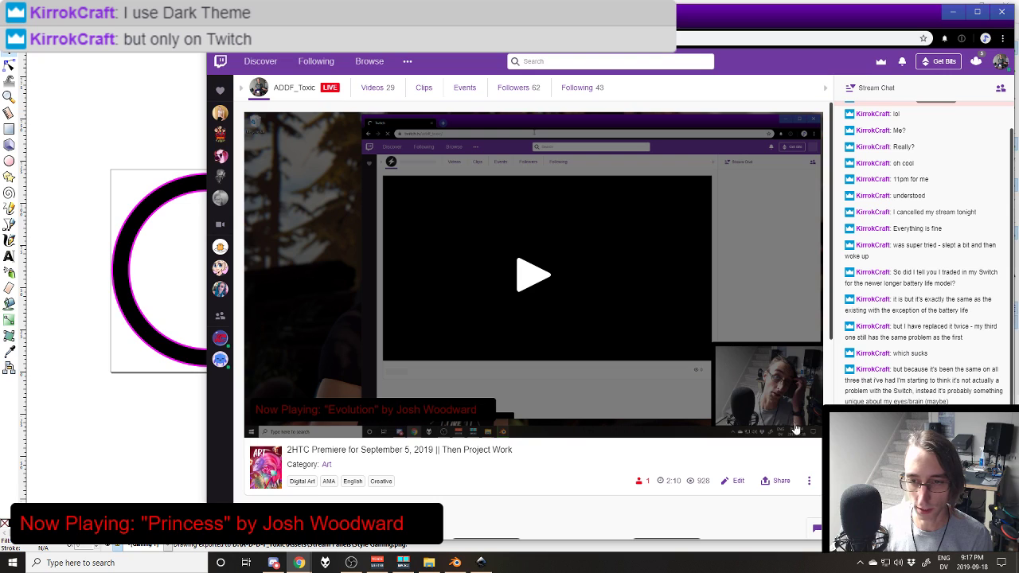
{"action": "left_click", "coordinate": [533, 275]}
{"action": "left_click", "coordinate": [793, 426]}
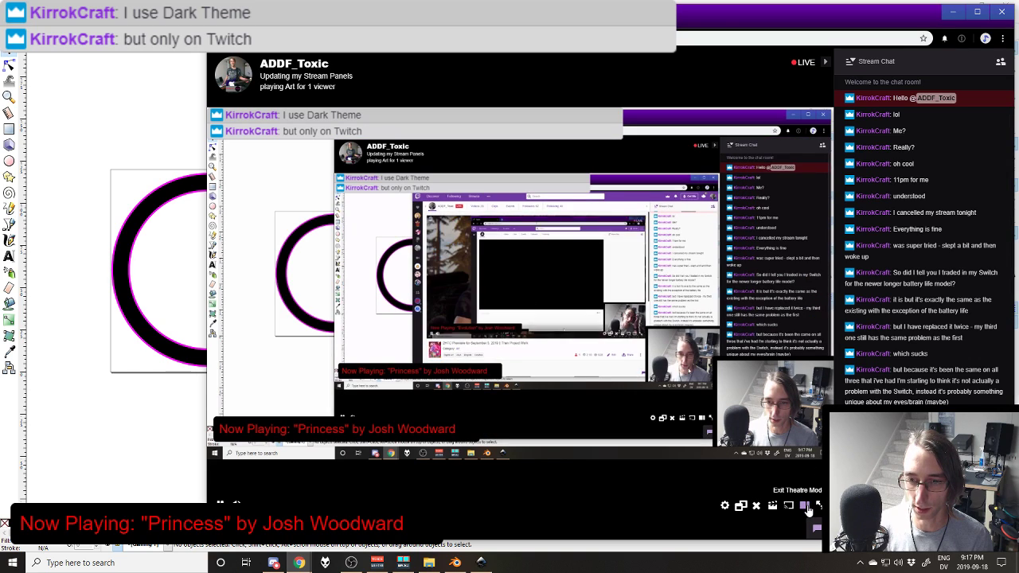
{"action": "left_click", "coordinate": [805, 506]}
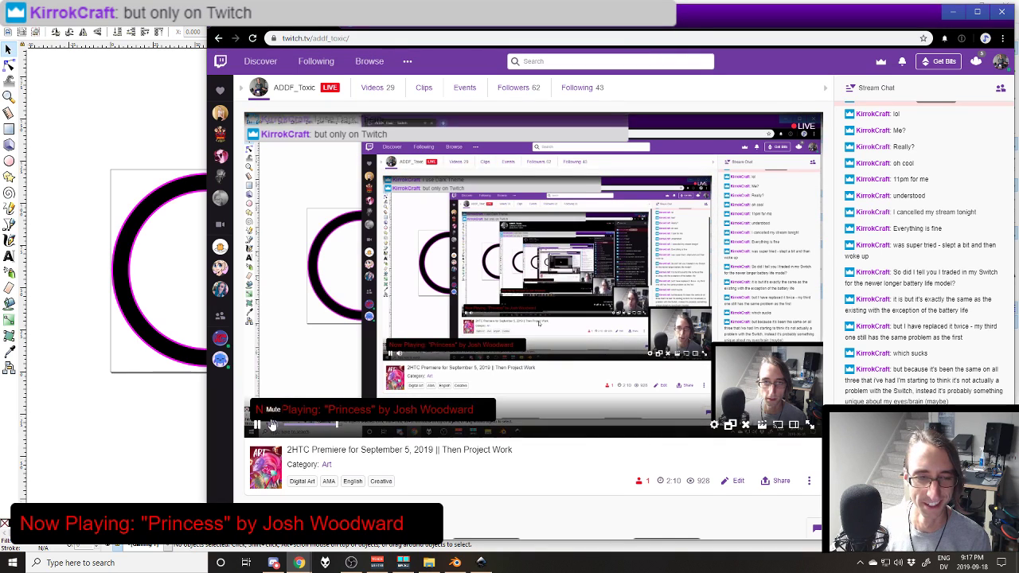
{"action": "left_click", "coordinate": [444, 280]}
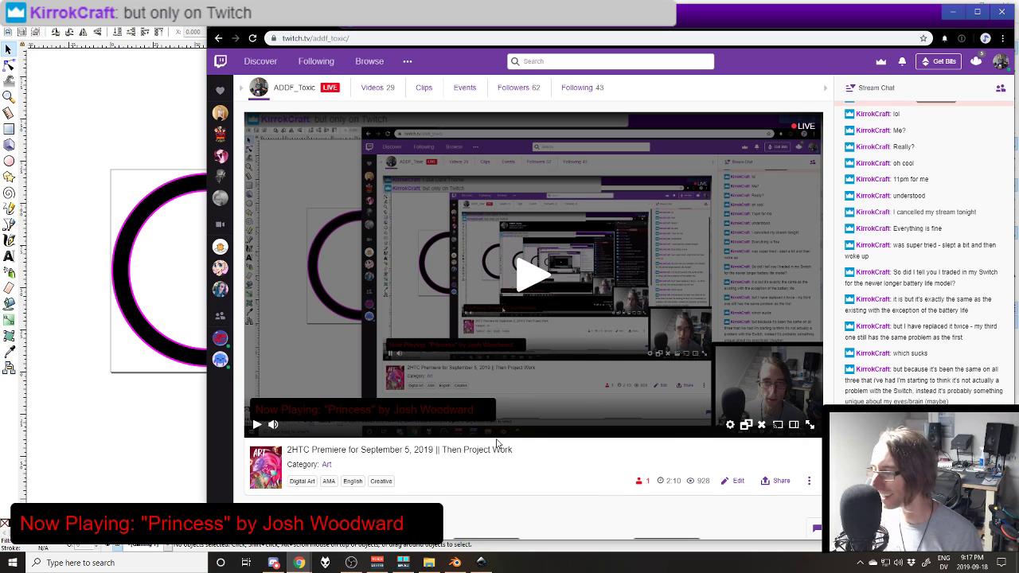
Step: Turn on panel editing for the channel and add a new text or image panel after the Relax panel
{"action": "scroll", "coordinate": [633, 206], "scroll_direction": "down", "scroll_amount": 6}
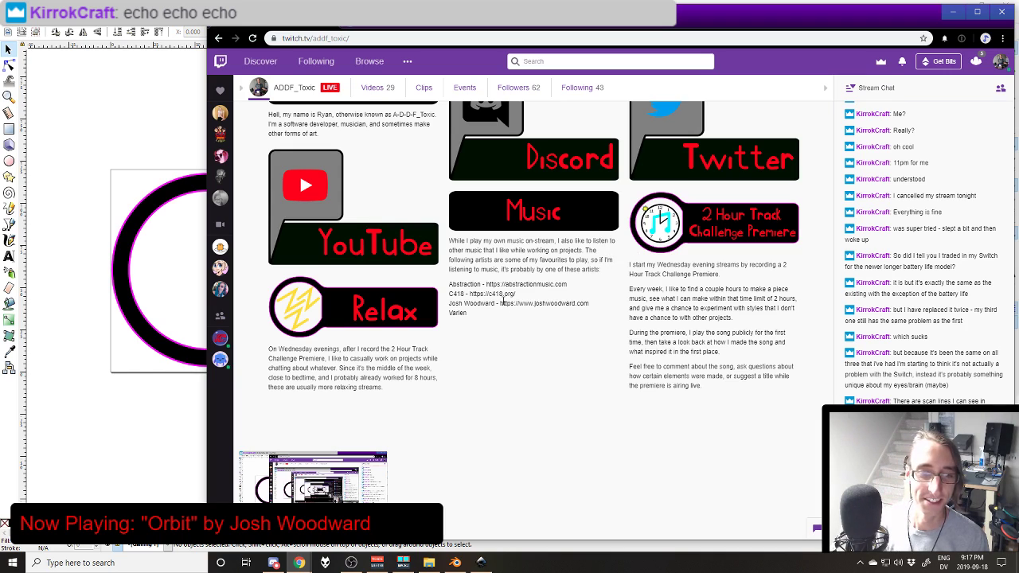
{"action": "scroll", "coordinate": [540, 378], "scroll_direction": "up", "scroll_amount": 4}
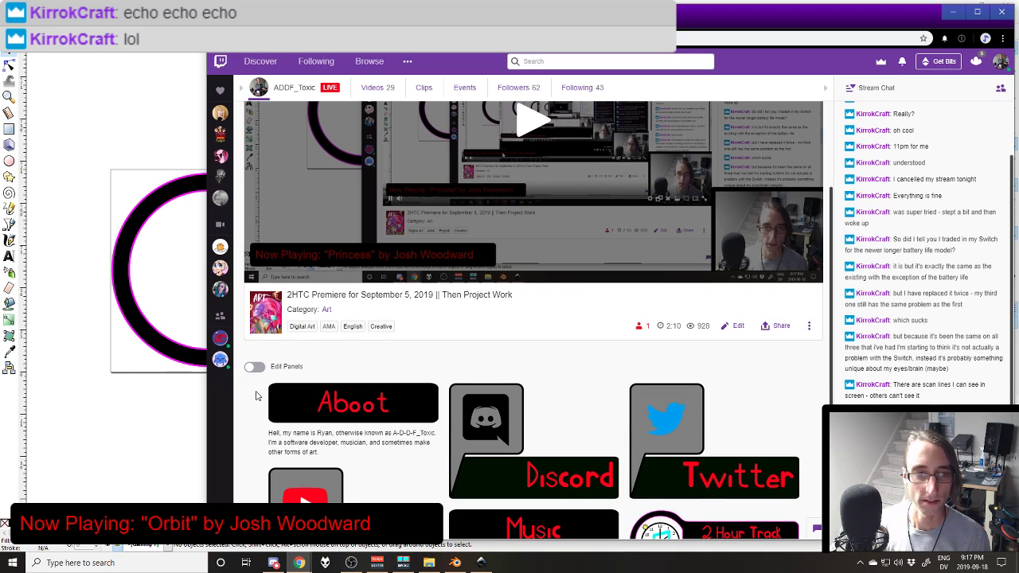
{"action": "left_click", "coordinate": [256, 366]}
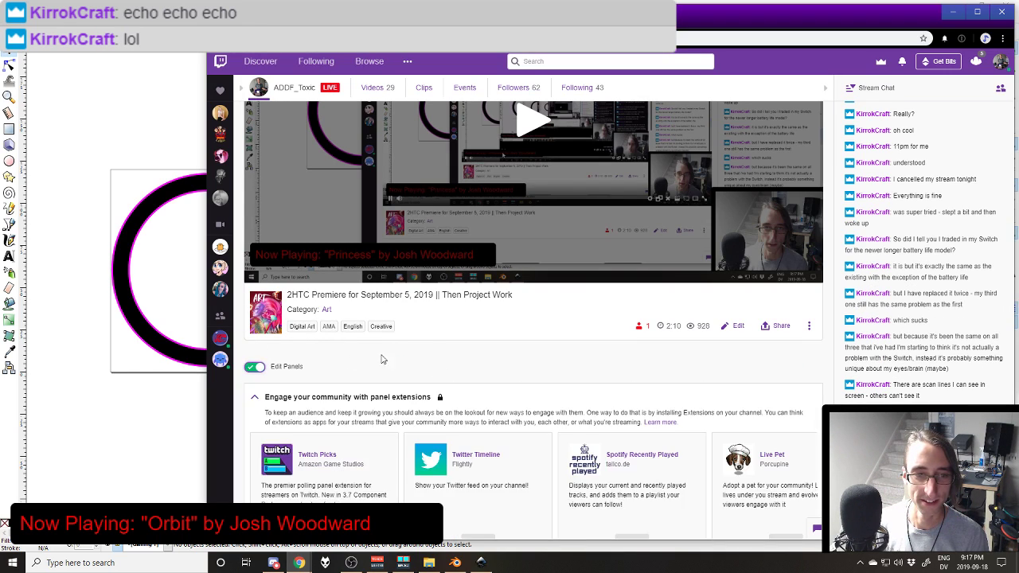
{"action": "scroll", "coordinate": [478, 334], "scroll_direction": "down", "scroll_amount": 8}
{"action": "left_click", "coordinate": [593, 277]}
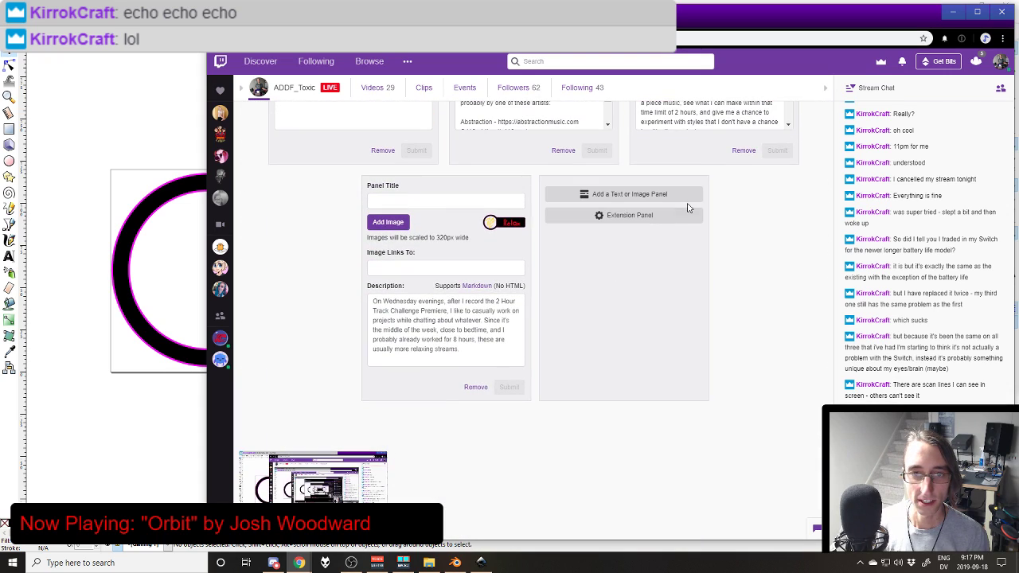
{"action": "left_click", "coordinate": [620, 194]}
{"action": "left_click", "coordinate": [583, 205]}
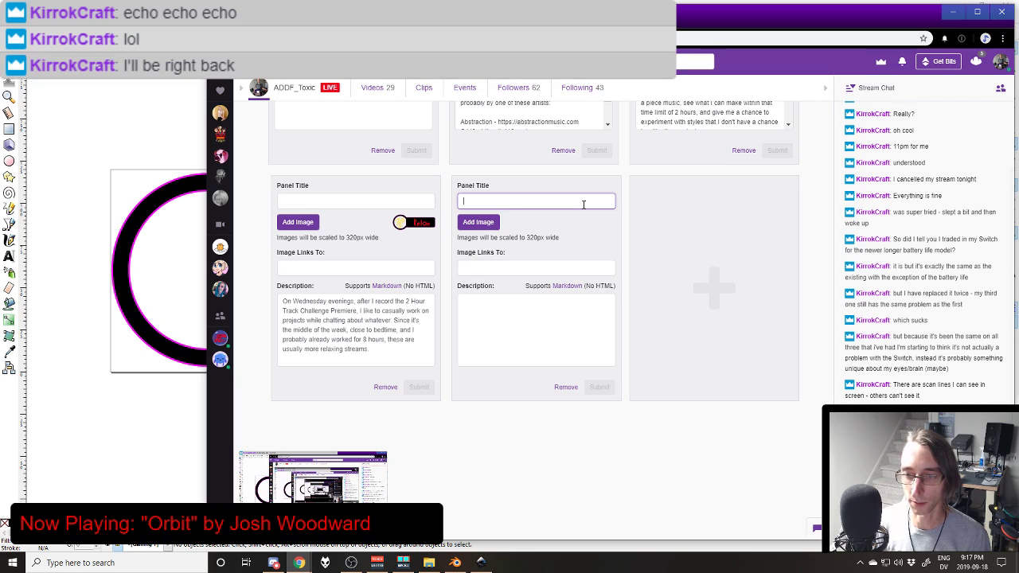
Step: Upload the exported Gaming image as the new panel's image, keeping the full crop area
{"action": "left_click", "coordinate": [487, 227]}
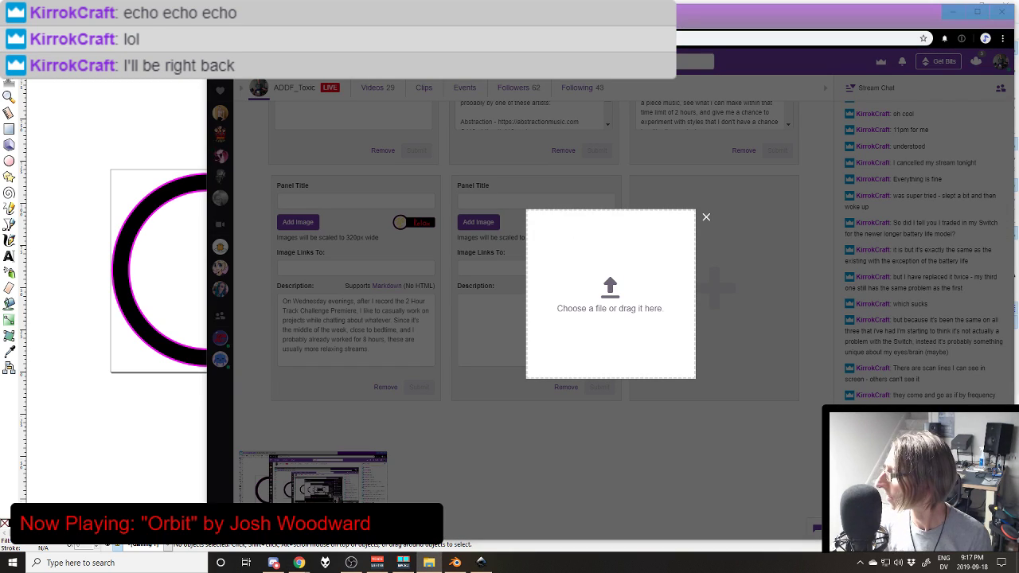
{"action": "left_click_drag", "start_coordinate": [1018, 295], "coordinate": [613, 298]}
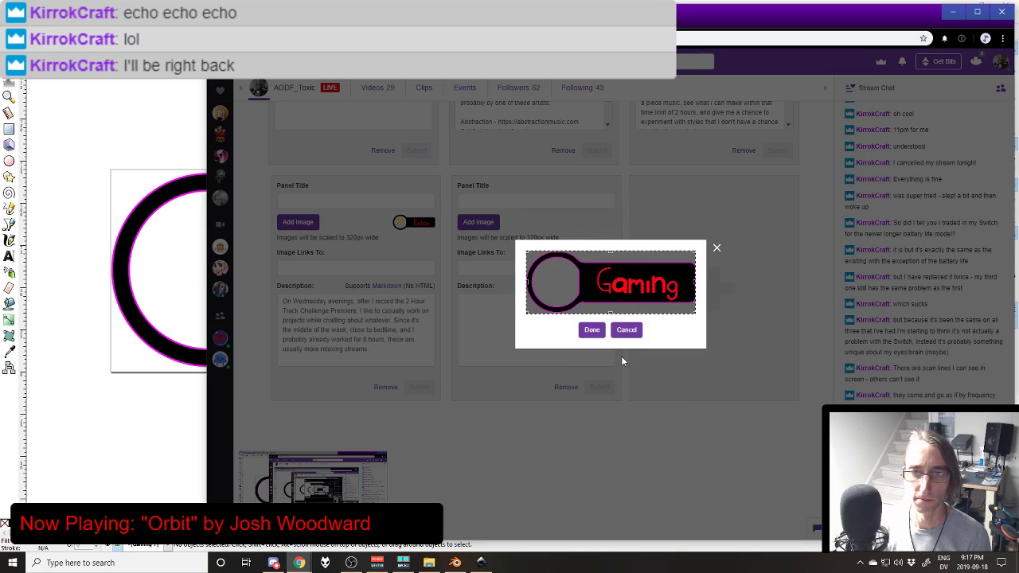
{"action": "left_click", "coordinate": [589, 329]}
Step: Enter the Gaming panel's description: "On the weekends, I usually try to have at least one stream, and it's usually gaming."
{"action": "left_click", "coordinate": [526, 328]}
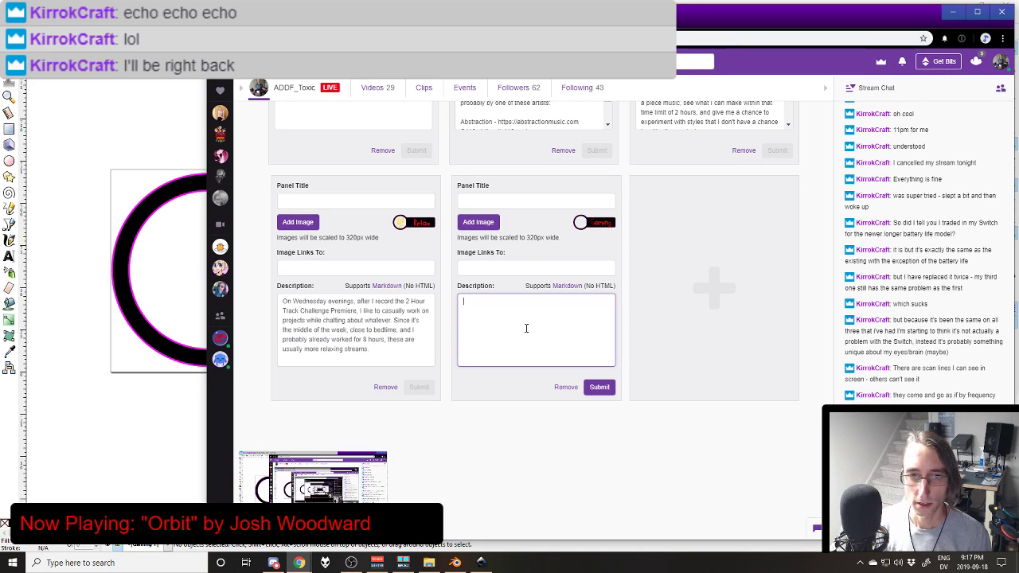
{"action": "type", "text": "On"}
{"action": "key", "text": "BackSpace"}
{"action": "key", "text": "BackSpace"}
{"action": "key", "text": "BackSpace"}
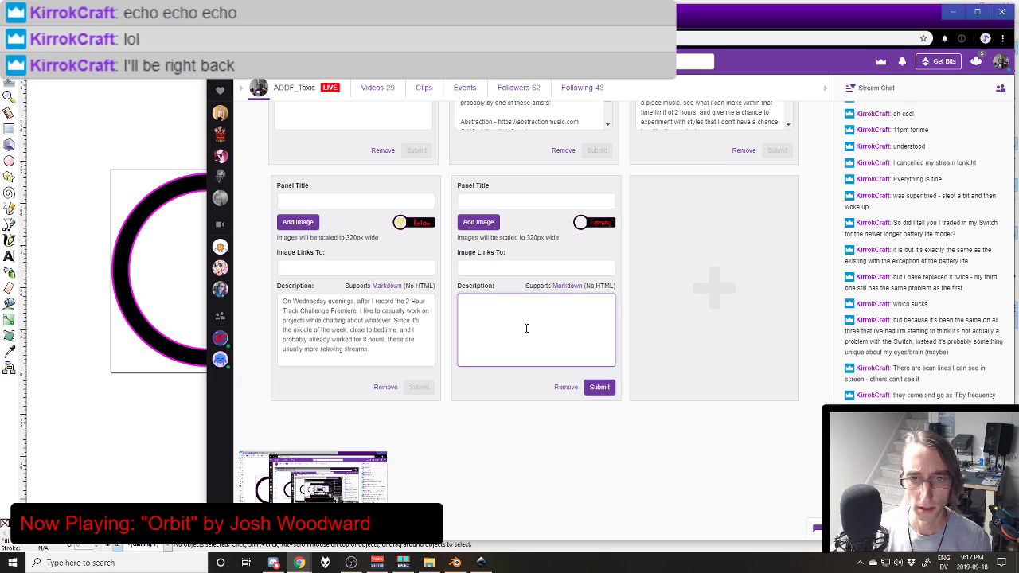
{"action": "type", "text": "On my"}
{"action": "key", "text": "BackSpace"}
{"action": "key", "text": "BackSpace"}
{"action": "key", "text": "BackSpace"}
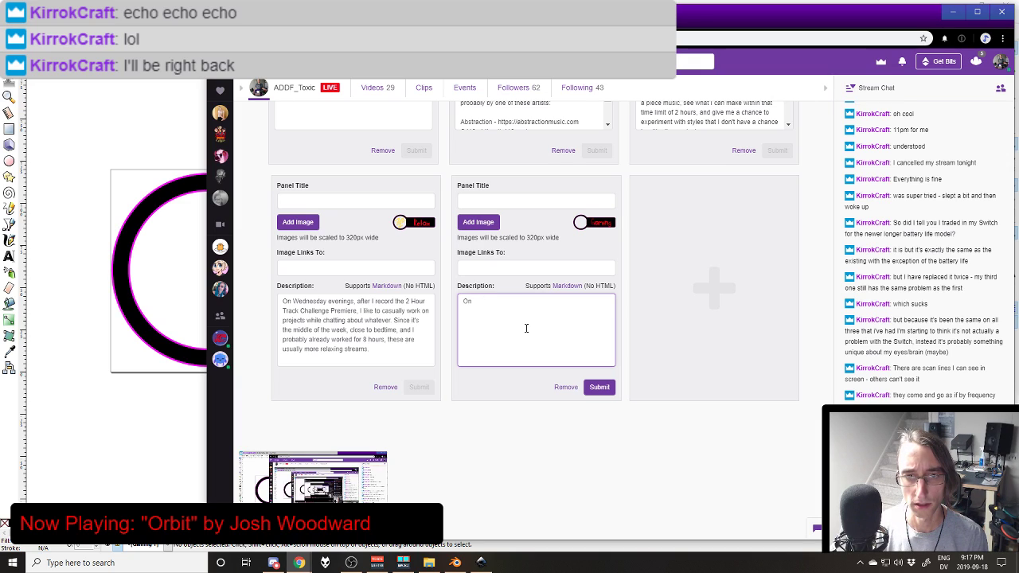
{"action": "type", "text": "the w"}
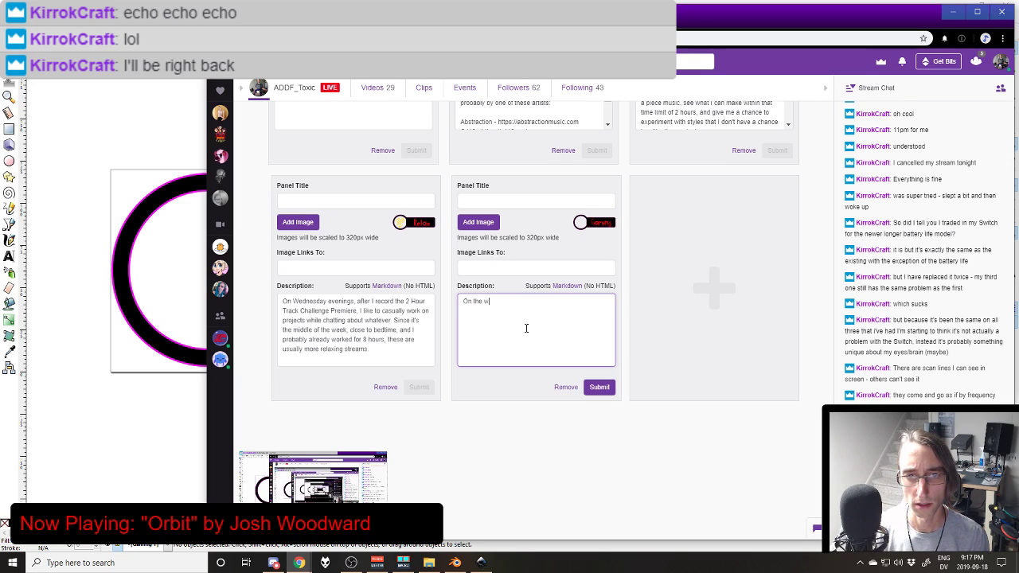
{"action": "type", "text": "eekends, I "}
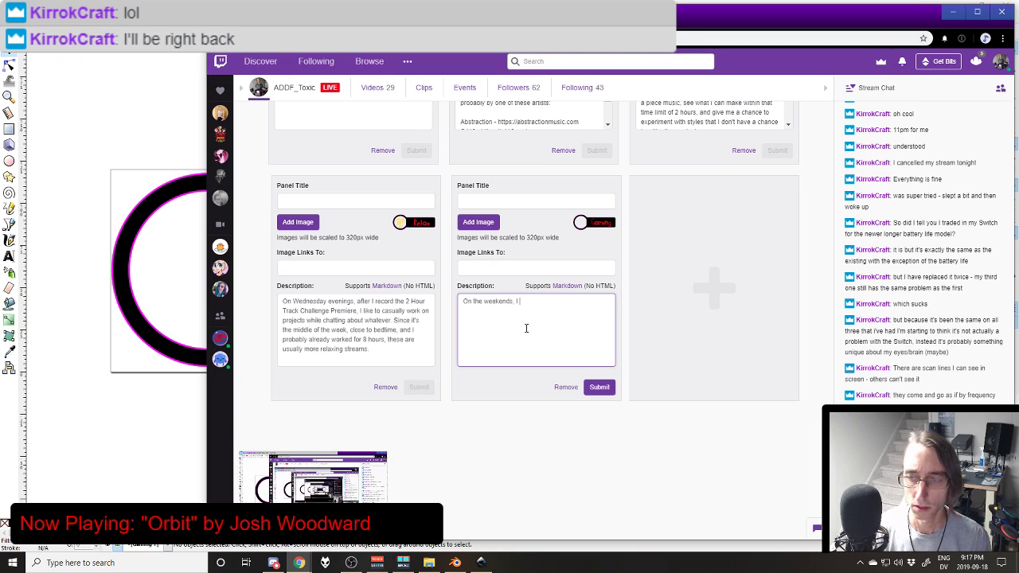
{"action": "type", "text": "usually try to "}
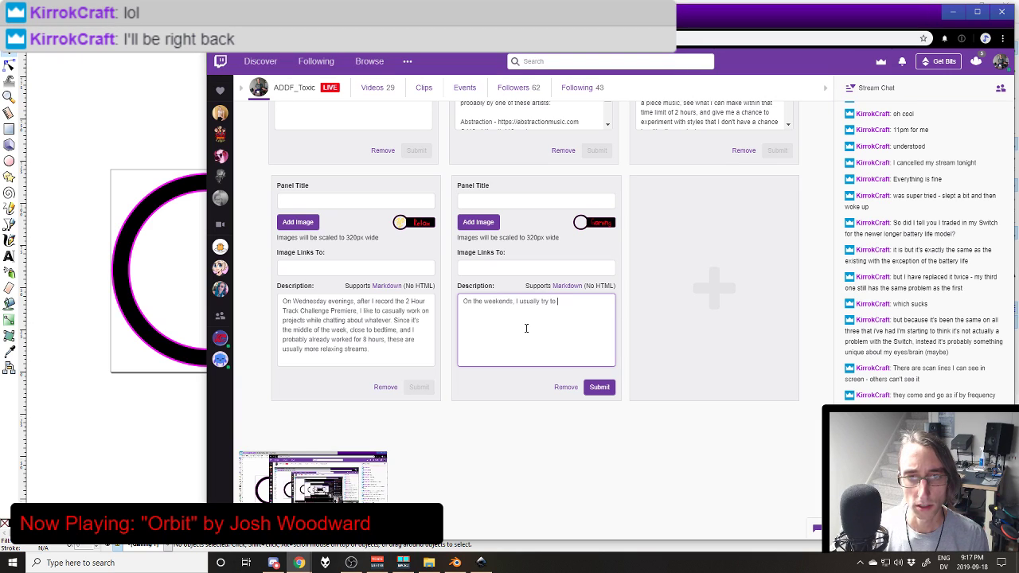
{"action": "type", "text": "have at least"}
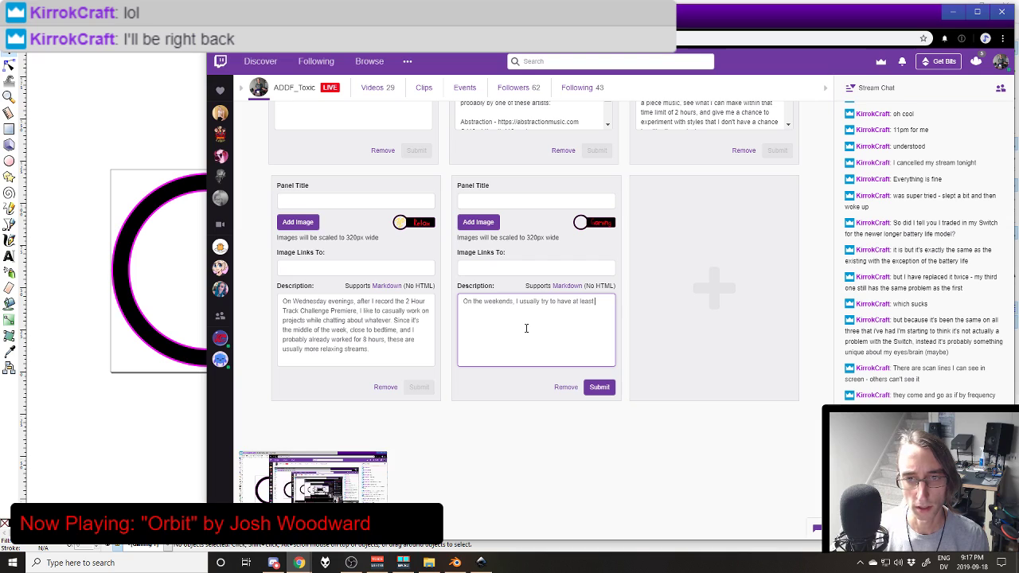
{"action": "type", "text": " one stream"}
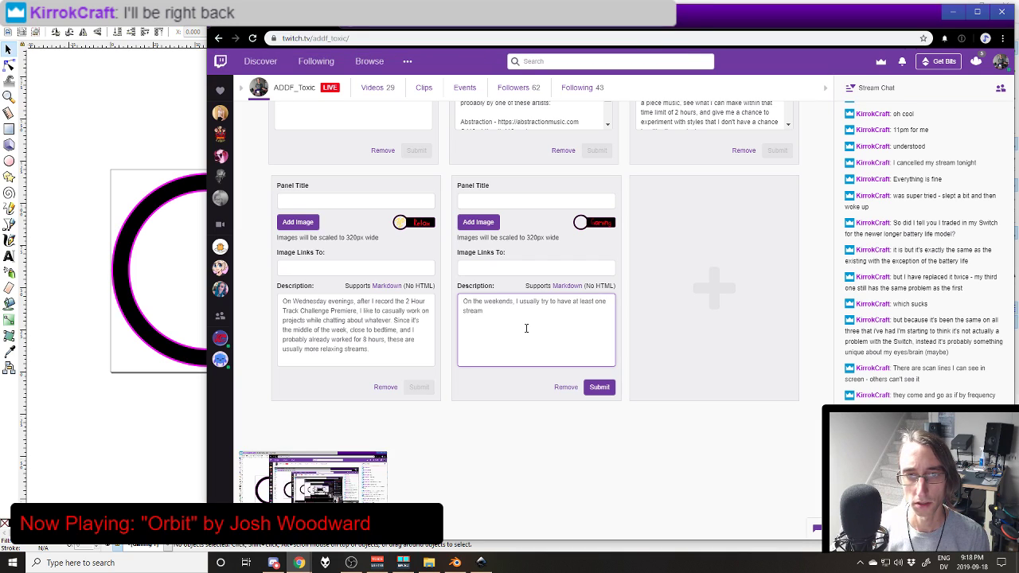
{"action": "type", "text": ", and it's"}
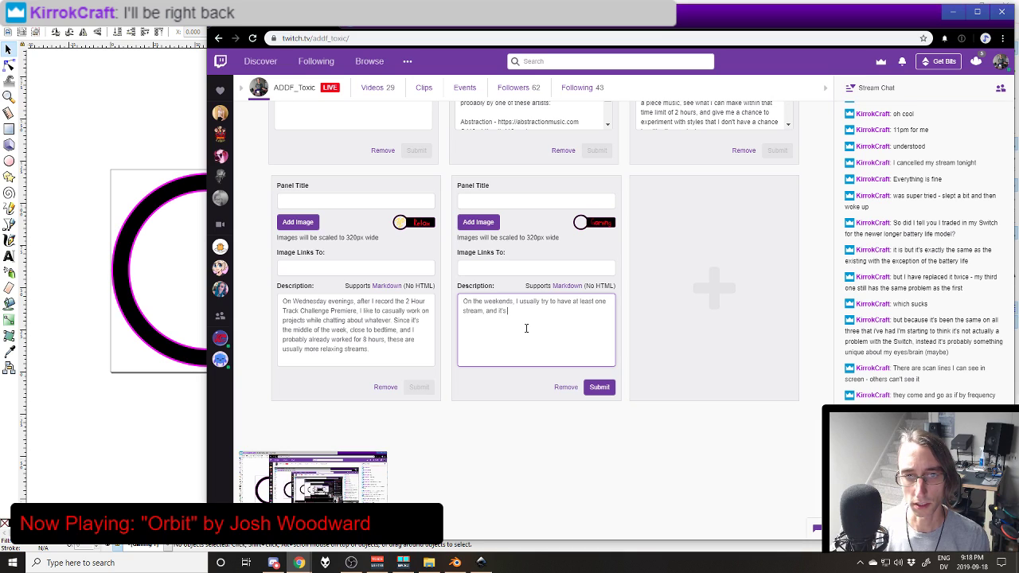
{"action": "type", "text": " usually"}
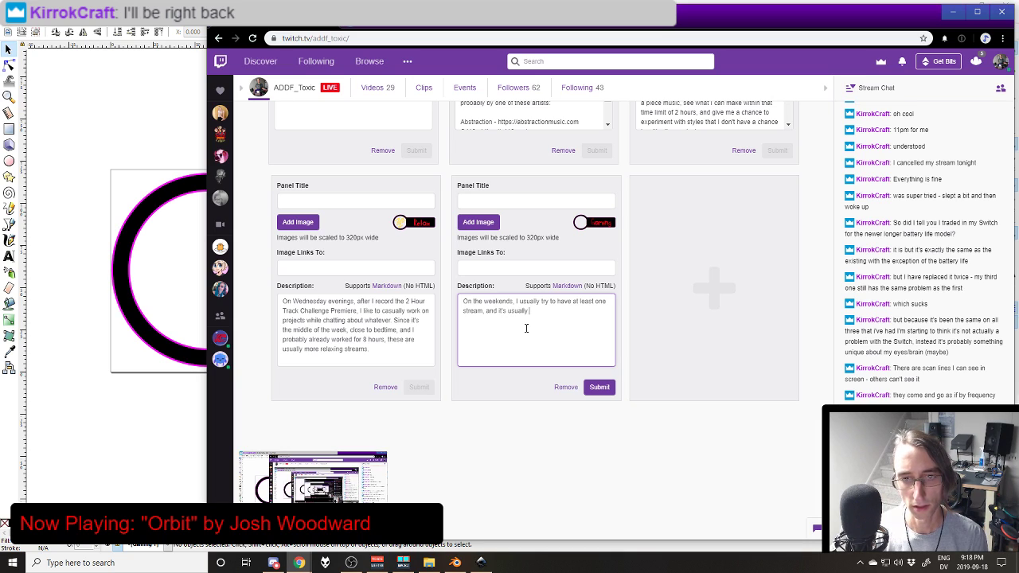
{"action": "type", "text": " gaming."}
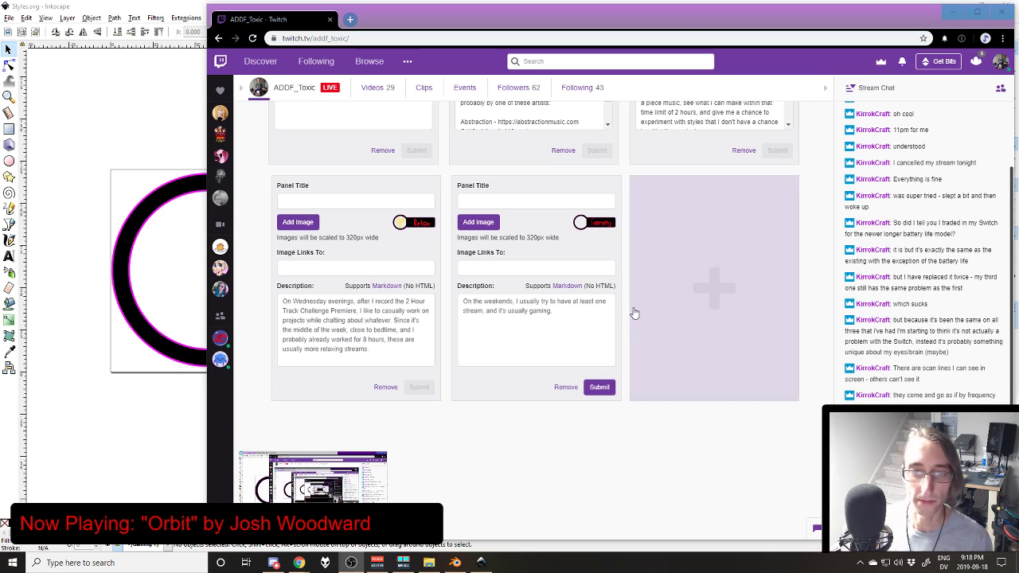
Step: Replace "it's usually gaming." in the Gaming description with "I'm usually playing a game"
{"action": "left_click", "coordinate": [572, 325]}
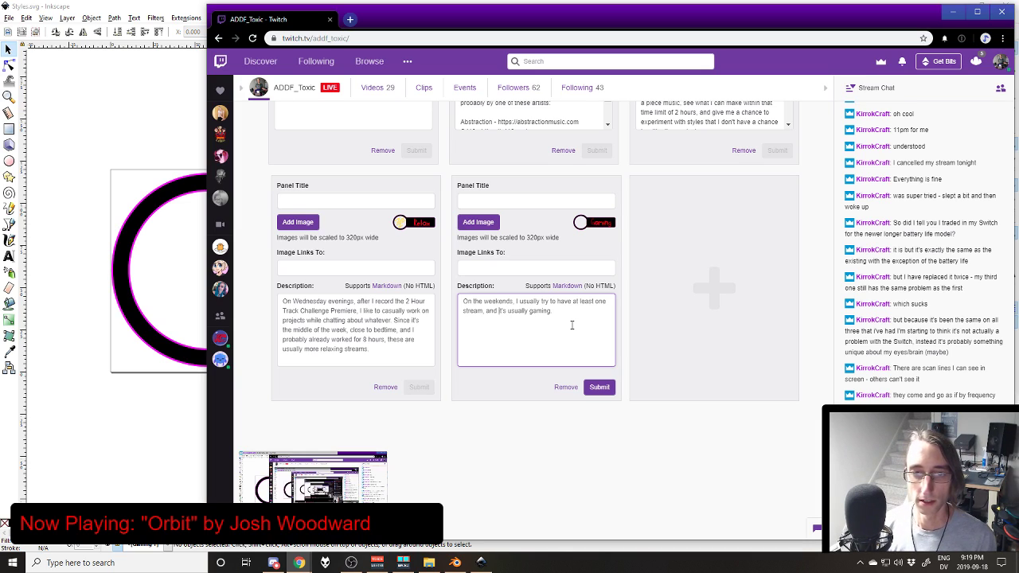
{"action": "key", "text": "ctrl+shift+Left"}
{"action": "key", "text": "ctrl+shift+Left"}
{"action": "key", "text": "ctrl+shift+Left"}
{"action": "key", "text": "BackSpace"}
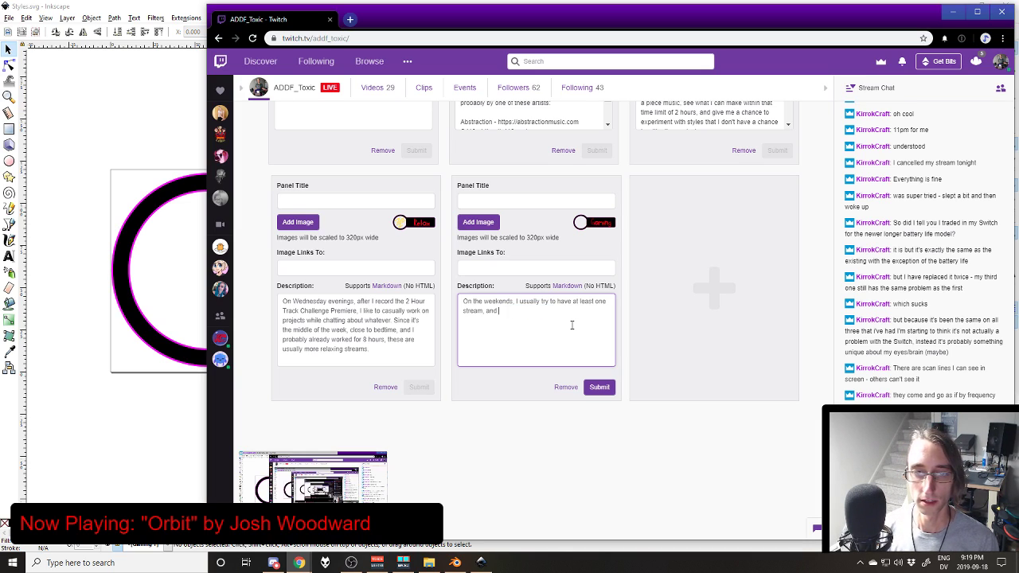
{"action": "type", "text": "I'm usually playing a "}
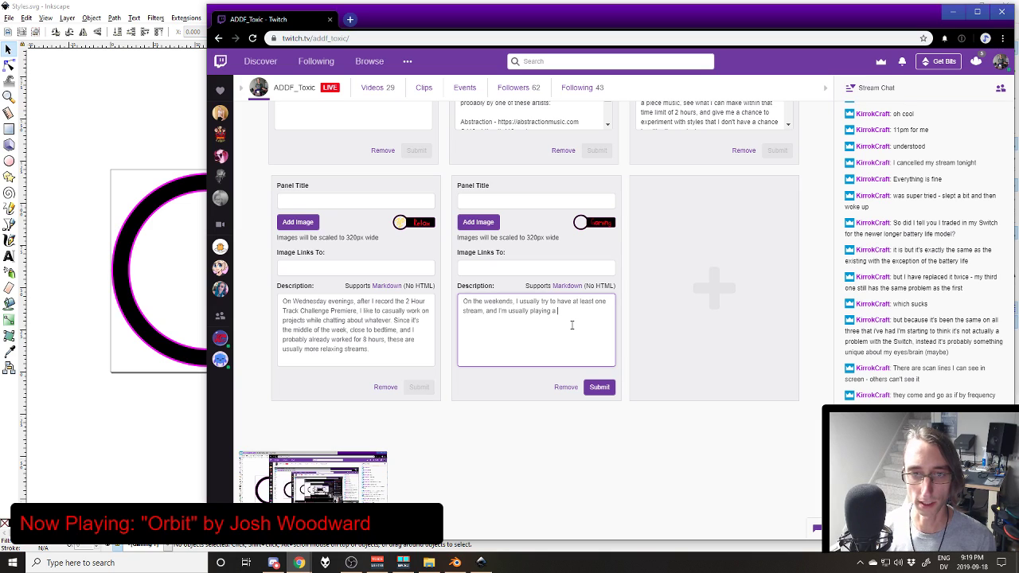
{"action": "type", "text": "game"}
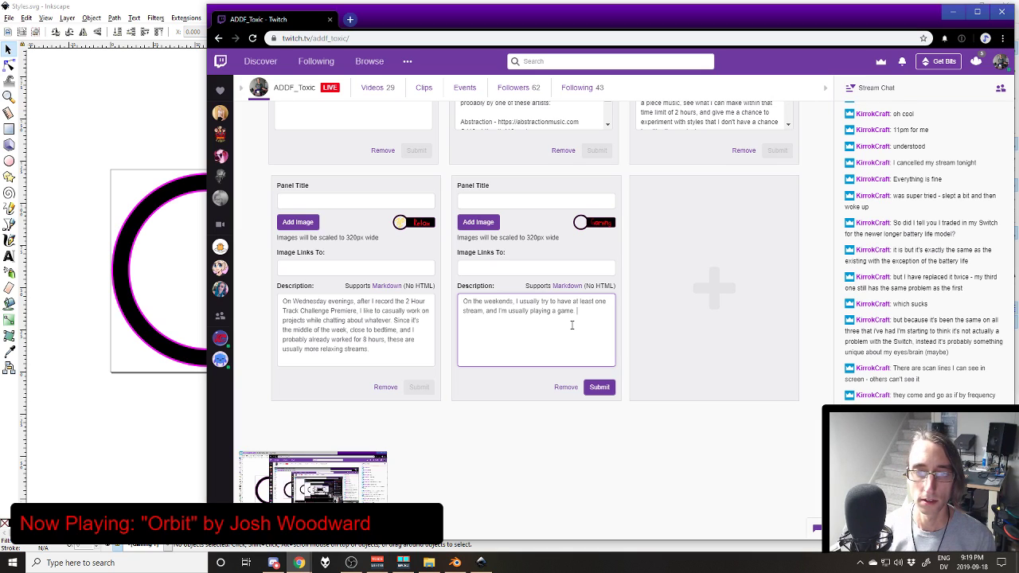
Step: Add "I've been going through some single-player games lately, particularly older ones." to the Gaming description and submit the panel
{"action": "type", "text": ". I've been h"}
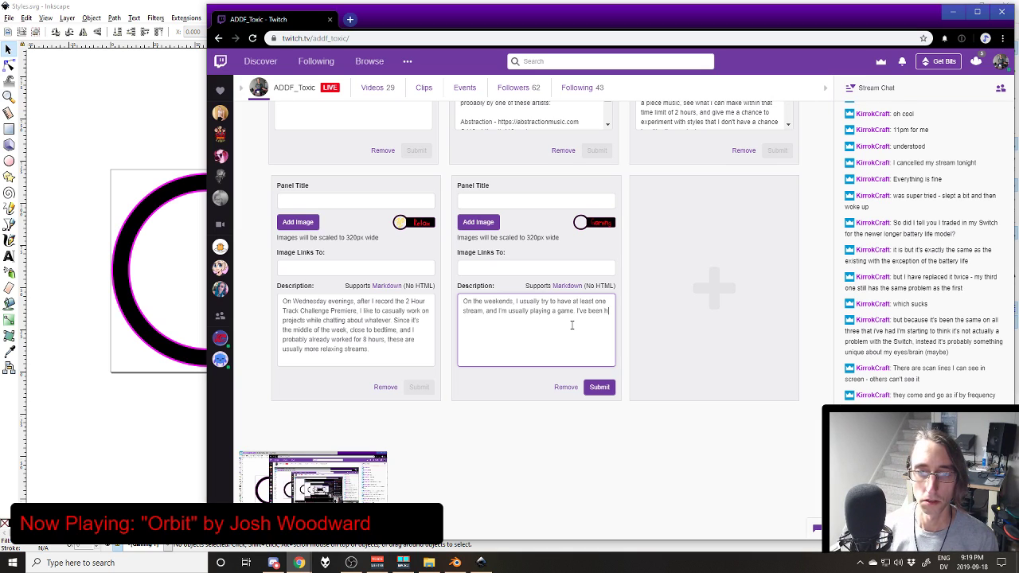
{"action": "type", "text": "av"}
{"action": "key", "text": "BackSpace"}
{"action": "key", "text": "BackSpace"}
{"action": "key", "text": "BackSpace"}
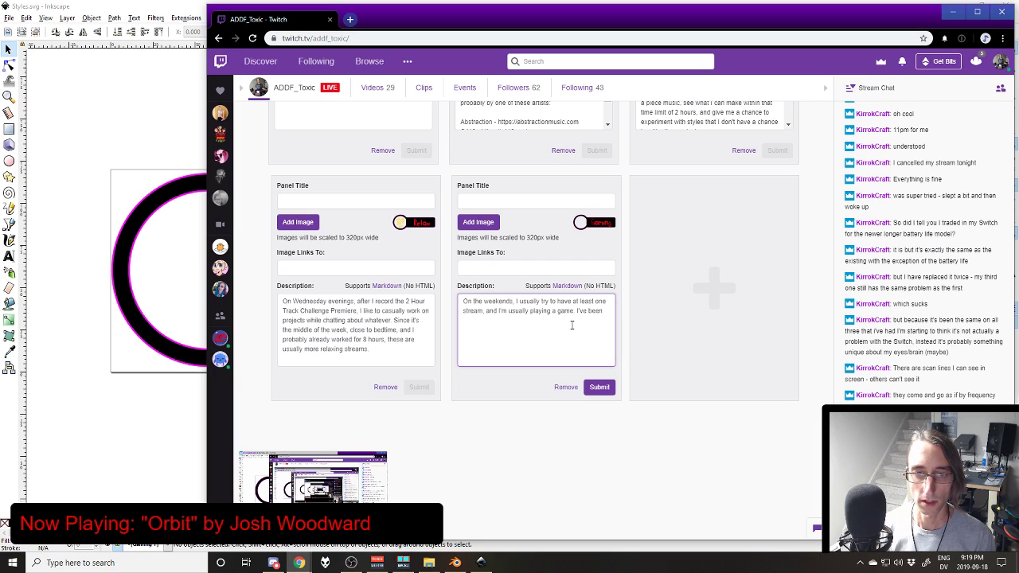
{"action": "type", "text": "going through some "}
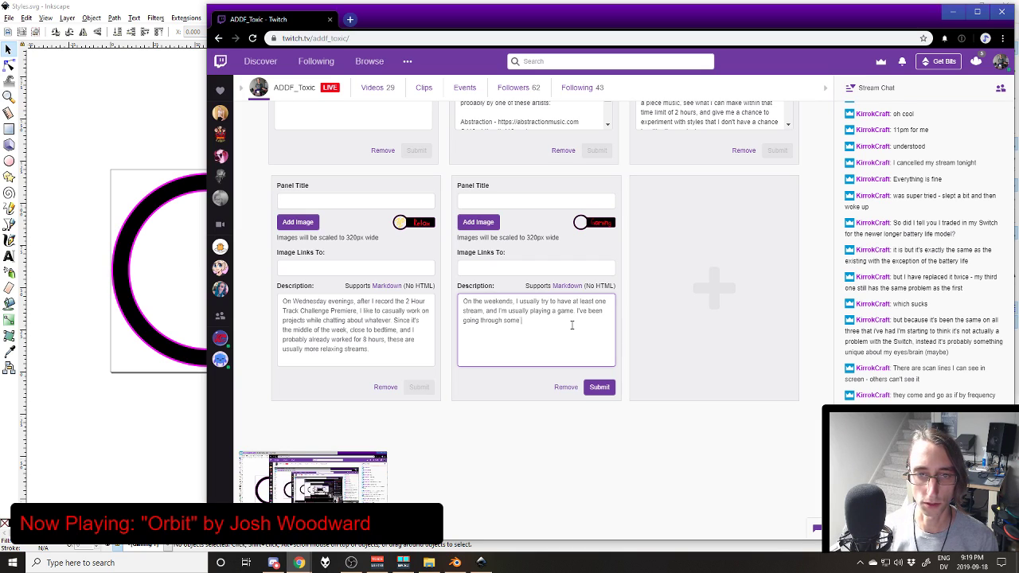
{"action": "type", "text": "single-playe"}
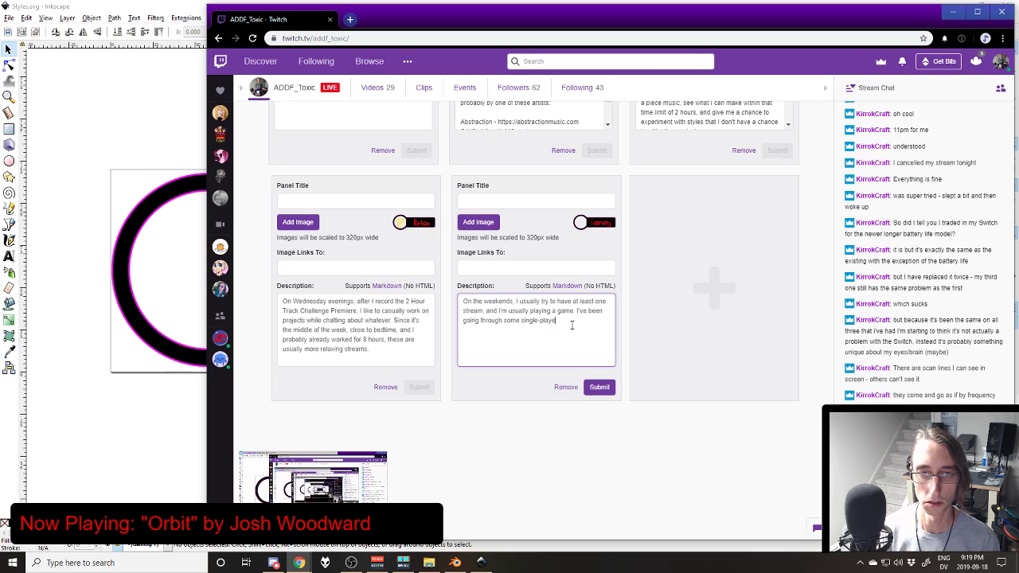
{"action": "type", "text": "r games"}
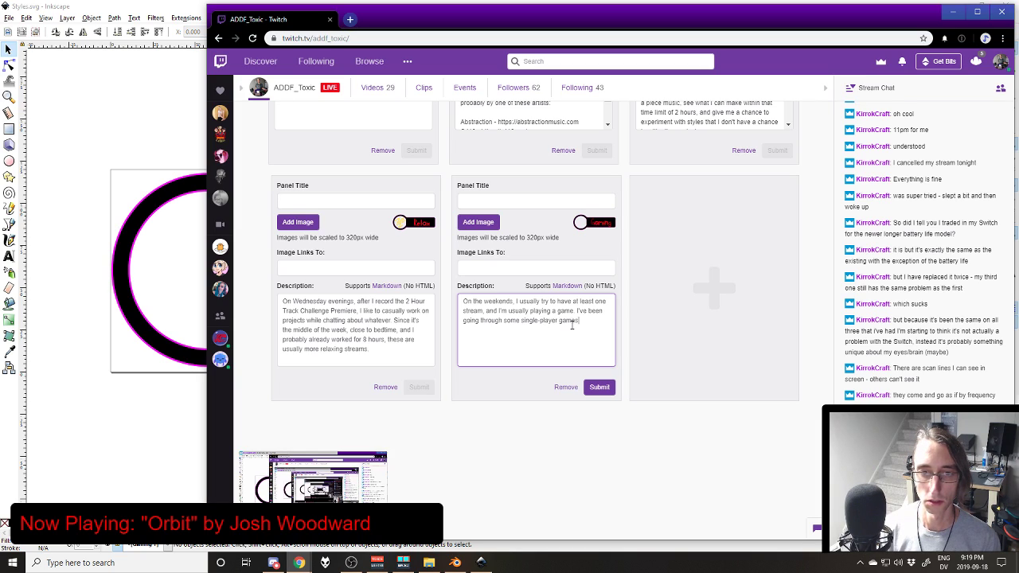
{"action": "type", "text": " l"}
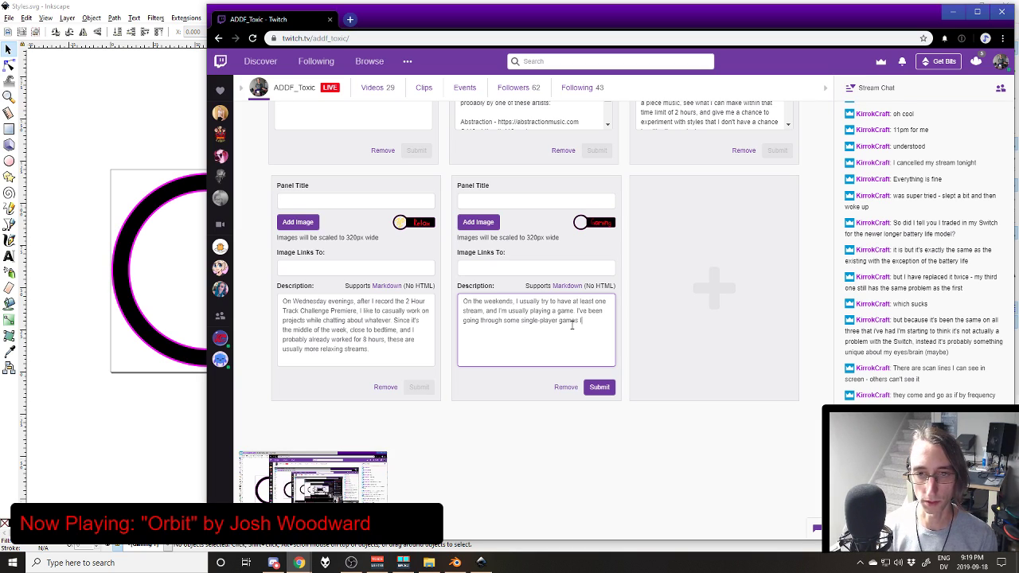
{"action": "type", "text": "ately, particularly "}
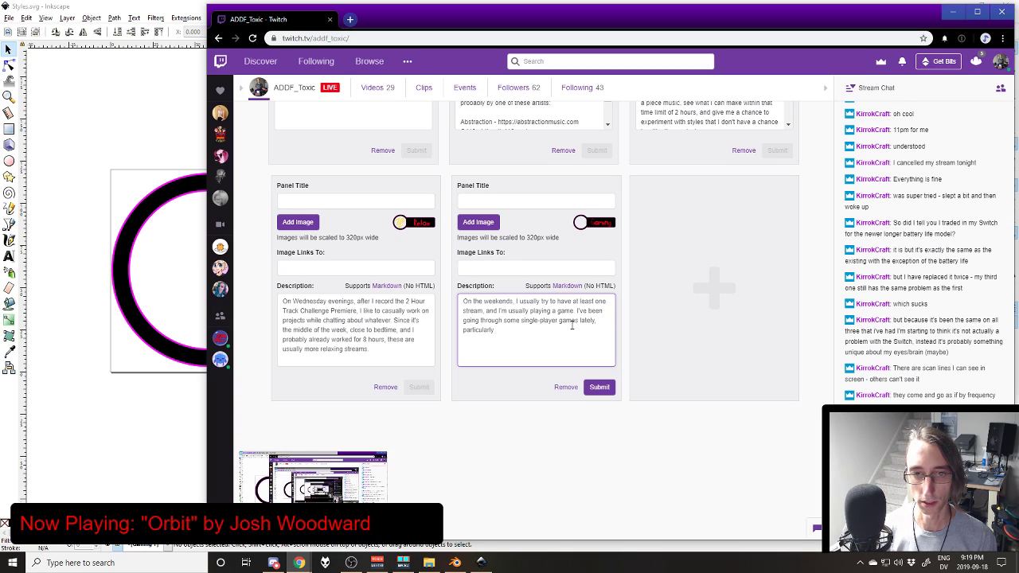
{"action": "type", "text": "older oneos"}
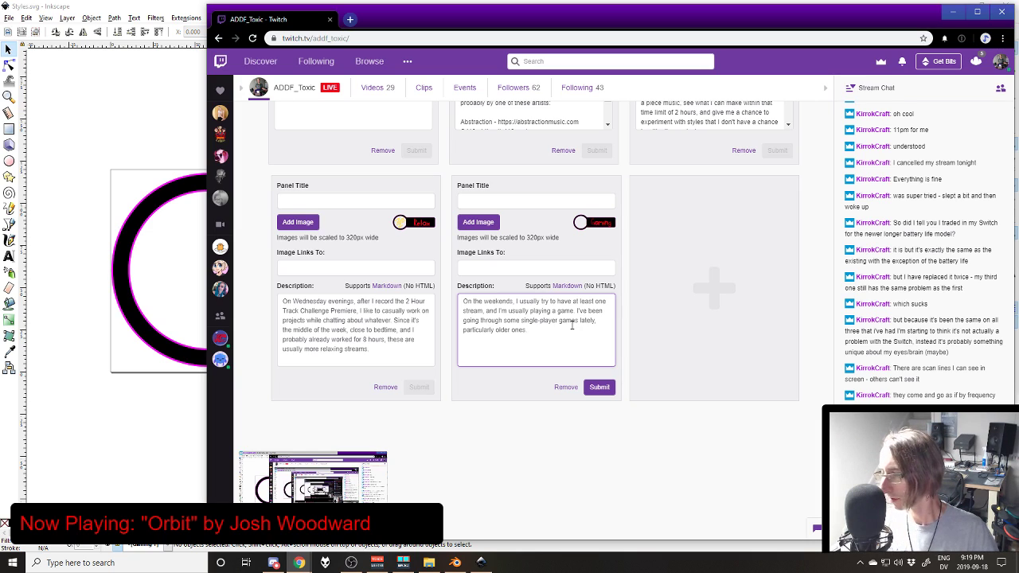
{"action": "left_click", "coordinate": [608, 390]}
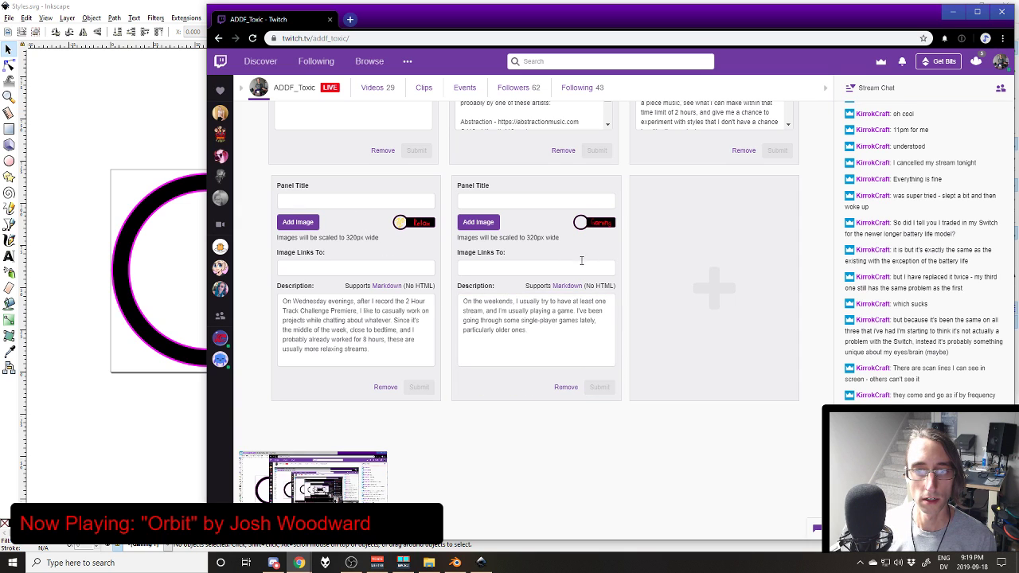
Step: Turn off panel editing to check the Gaming panel on the channel page
{"action": "scroll", "coordinate": [556, 267], "scroll_direction": "up", "scroll_amount": 8}
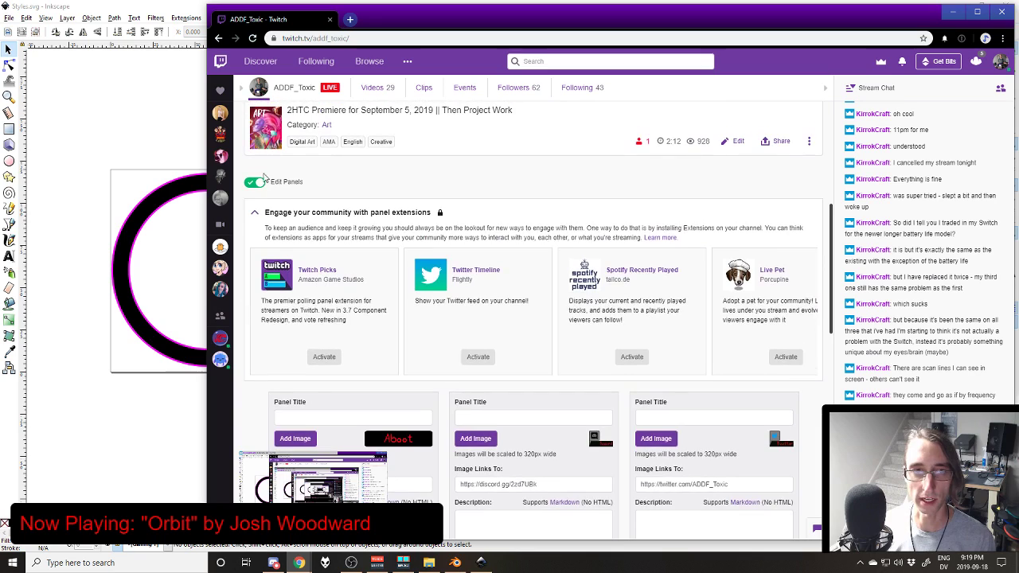
{"action": "left_click", "coordinate": [254, 182]}
{"action": "scroll", "coordinate": [561, 343], "scroll_direction": "down", "scroll_amount": 2}
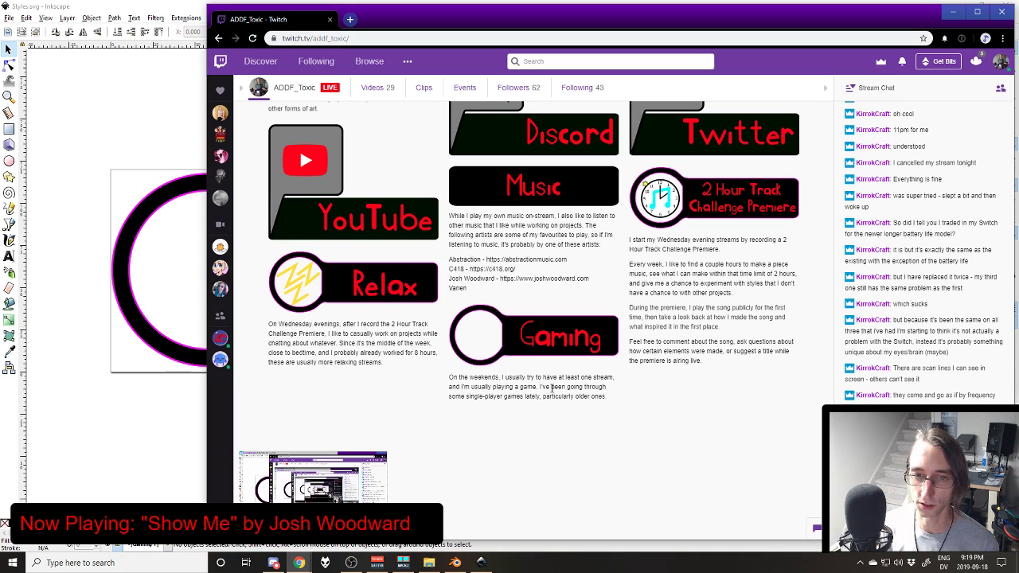
Step: Turn panel editing back on, insert "on Saturday afternoon" after "playing a game" in the Gaming description, and submit the panel
{"action": "scroll", "coordinate": [552, 388], "scroll_direction": "up", "scroll_amount": 5}
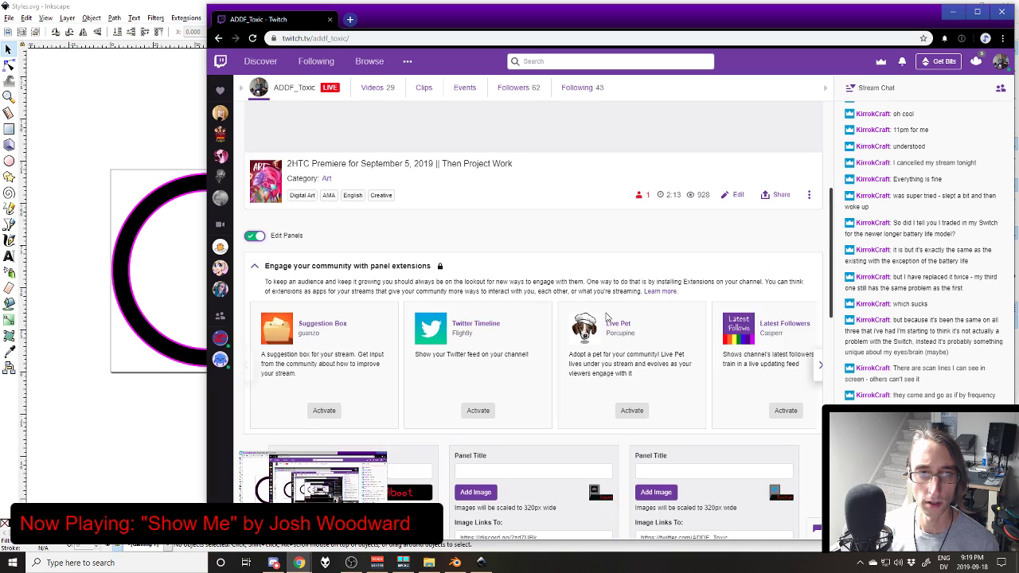
{"action": "scroll", "coordinate": [606, 316], "scroll_direction": "down", "scroll_amount": 10}
{"action": "left_click", "coordinate": [563, 314]}
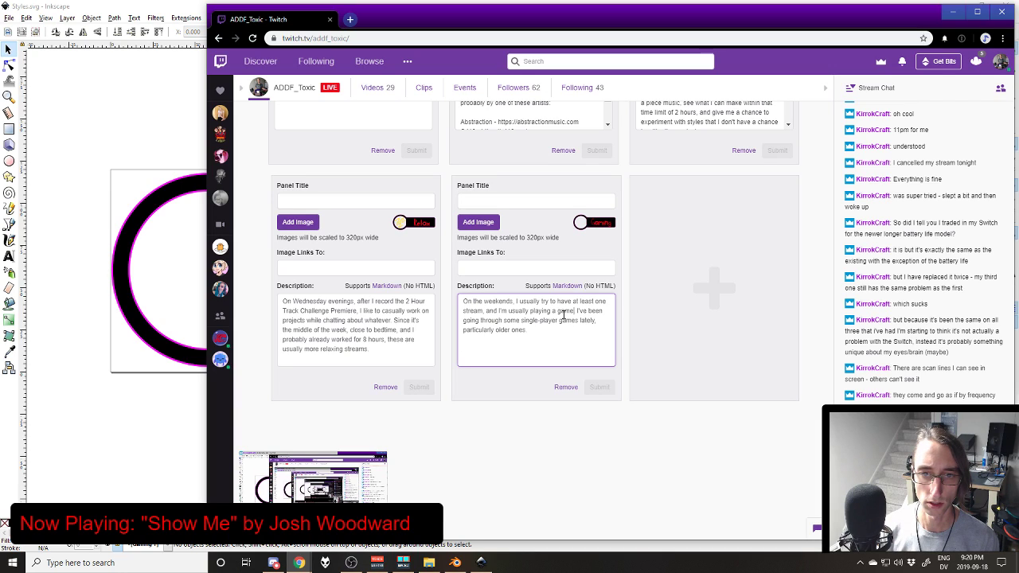
{"action": "type", "text": "in an a"}
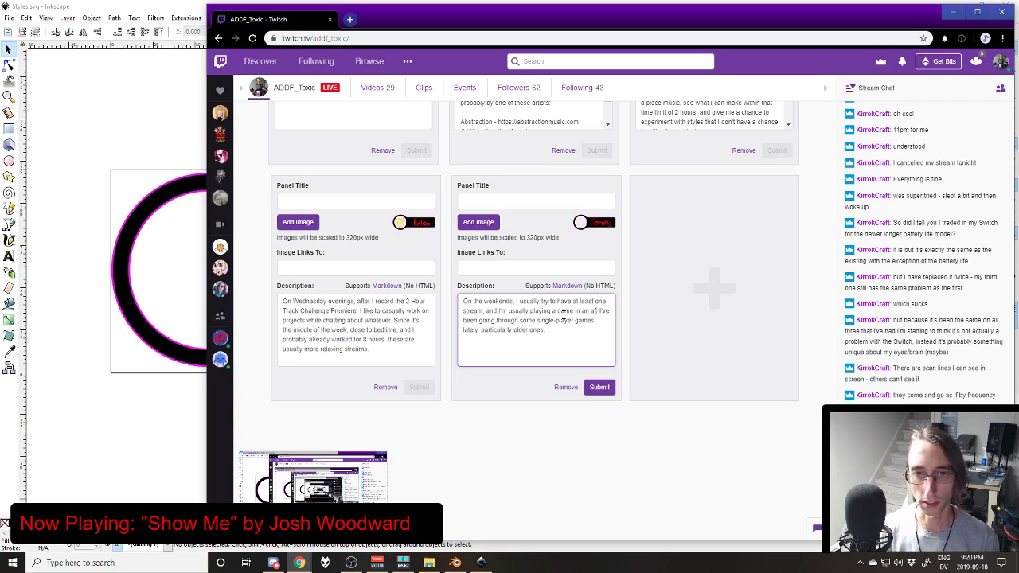
{"action": "key", "text": "BackSpace"}
{"action": "key", "text": "BackSpace"}
{"action": "key", "text": "BackSpace"}
{"action": "key", "text": "BackSpace"}
{"action": "key", "text": "BackSpace"}
{"action": "key", "text": "BackSpace"}
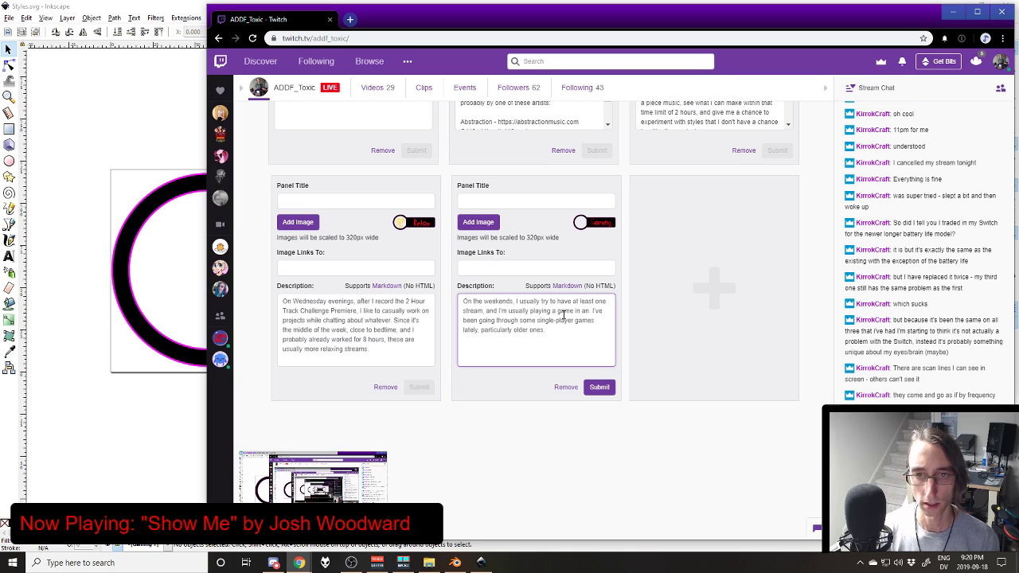
{"action": "type", "text": "on Saturday aftern"}
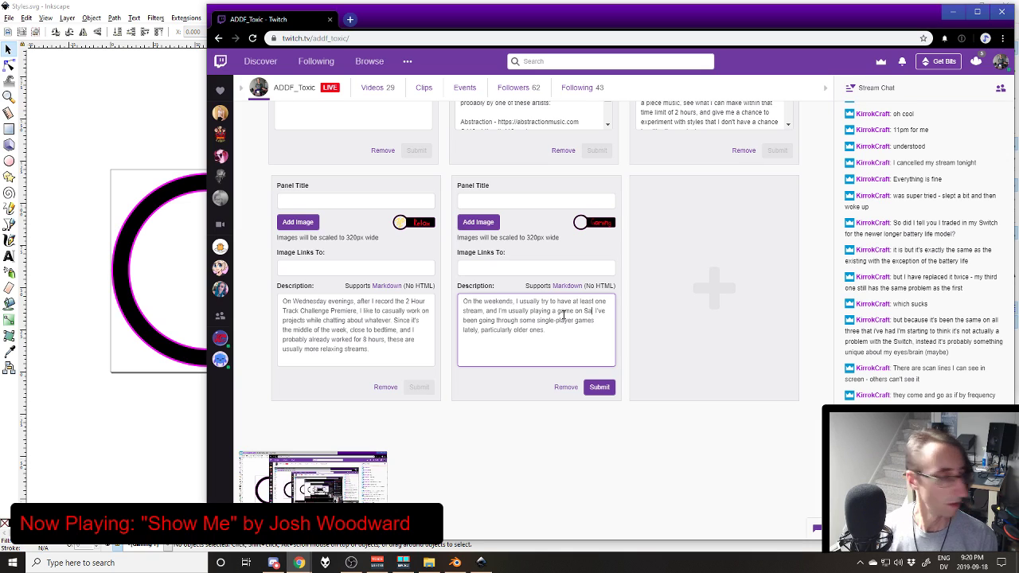
{"action": "type", "text": "oon."}
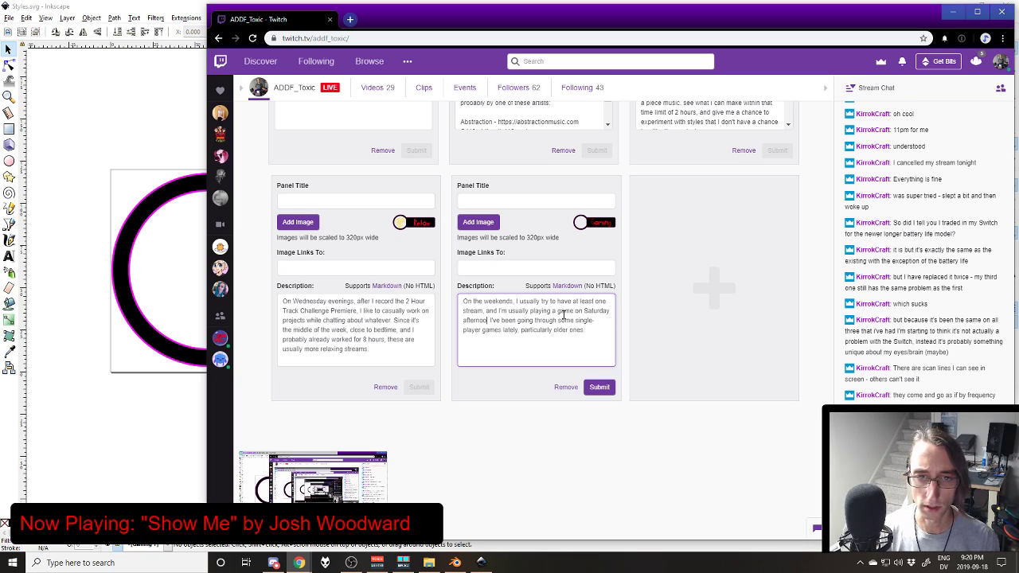
{"action": "left_click", "coordinate": [603, 386]}
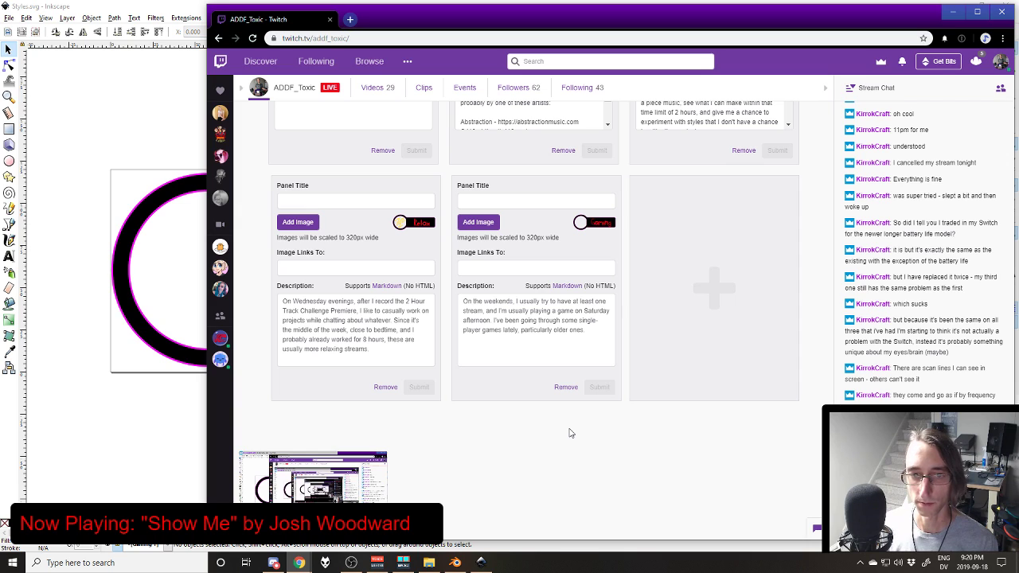
Step: Turn off panel editing and reread the Gaming panel's description on the channel page
{"action": "scroll", "coordinate": [534, 457], "scroll_direction": "up", "scroll_amount": 10}
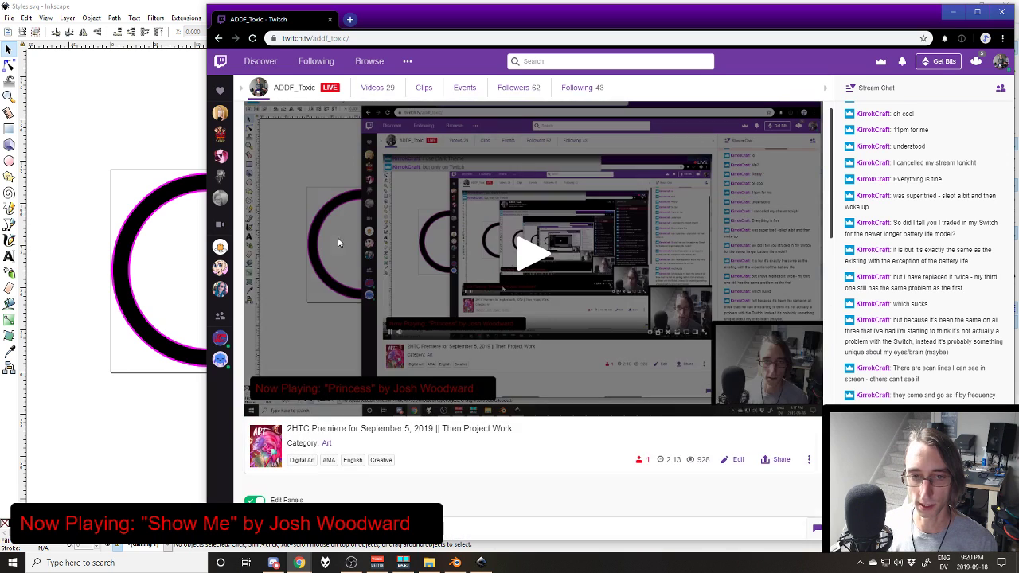
{"action": "scroll", "coordinate": [338, 242], "scroll_direction": "down", "scroll_amount": 5}
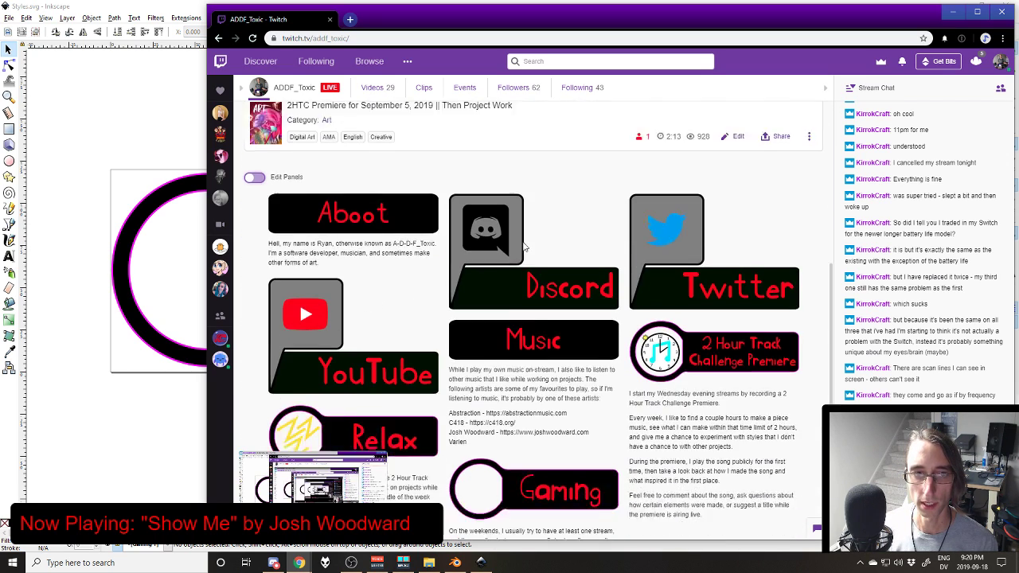
{"action": "scroll", "coordinate": [523, 247], "scroll_direction": "down", "scroll_amount": 2}
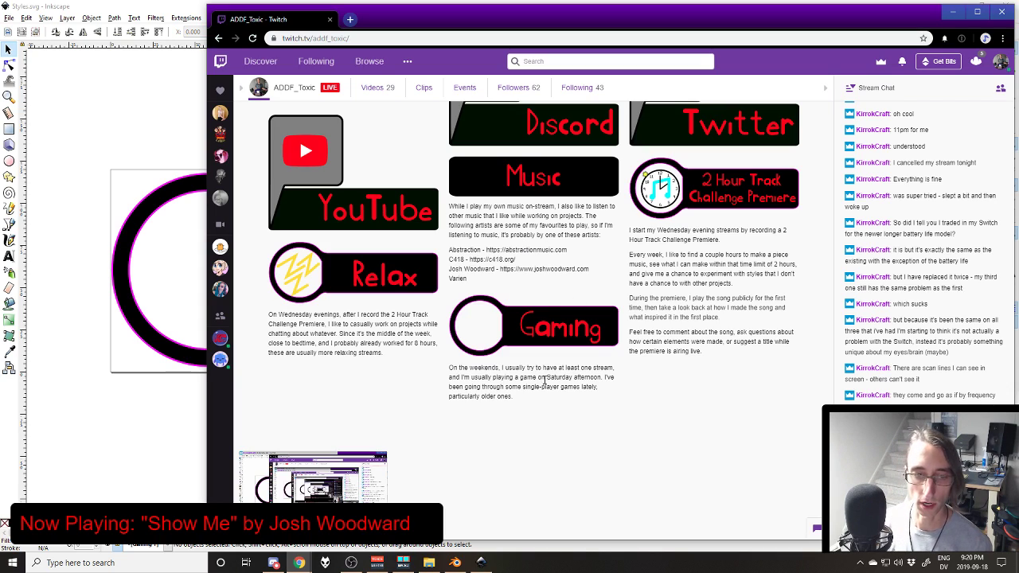
{"action": "left_click_drag", "start_coordinate": [548, 400], "coordinate": [450, 368]}
{"action": "left_click", "coordinate": [484, 393]}
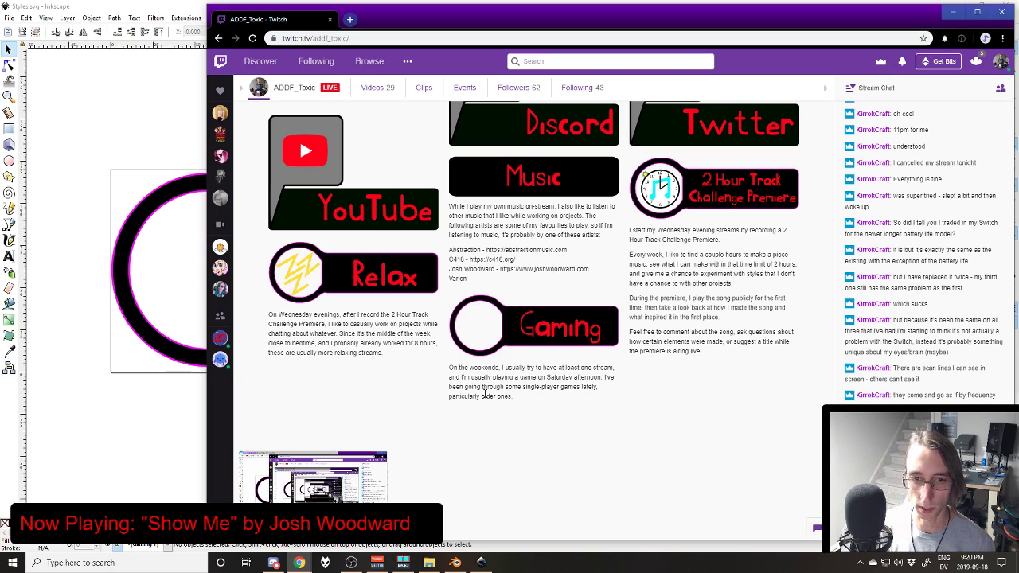
{"action": "left_click_drag", "start_coordinate": [546, 378], "coordinate": [585, 388]}
{"action": "left_click", "coordinate": [585, 387]}
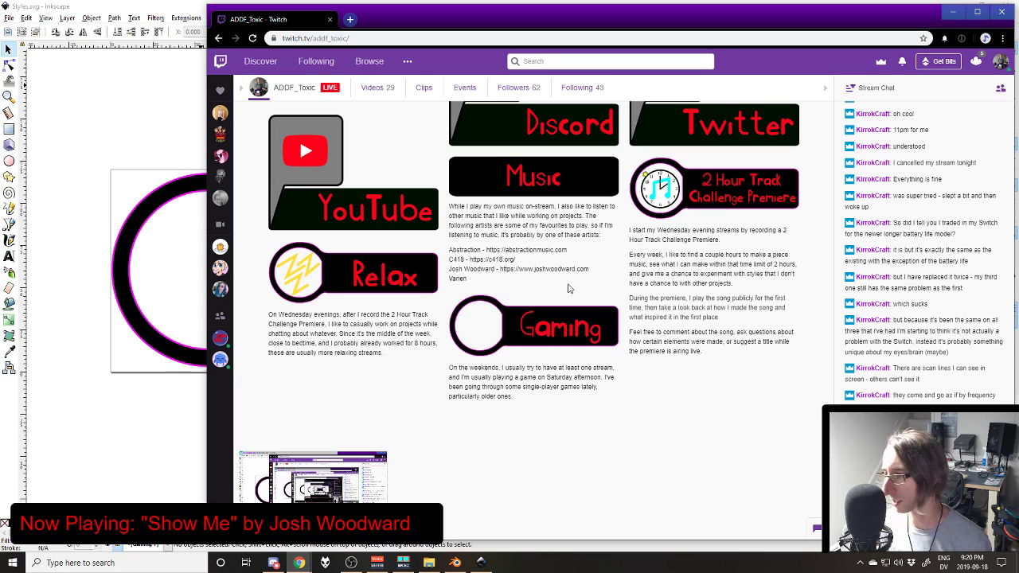
{"action": "triple_click", "coordinate": [501, 371]}
{"action": "left_click", "coordinate": [587, 376]}
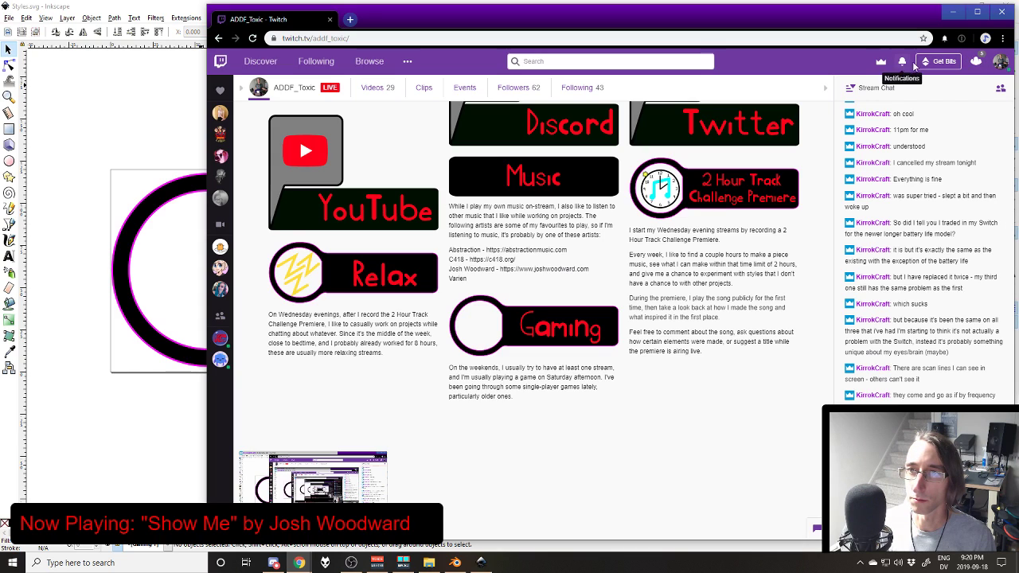
Step: Preview the channel panels in the dark theme, switching back to the light theme after checking them
{"action": "left_click", "coordinate": [1001, 63]}
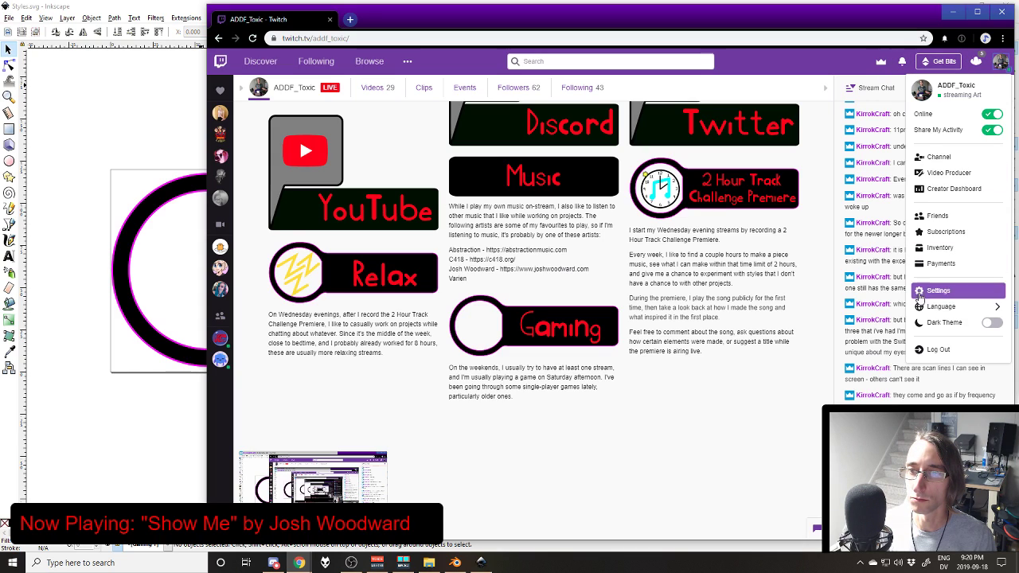
{"action": "left_click", "coordinate": [990, 323]}
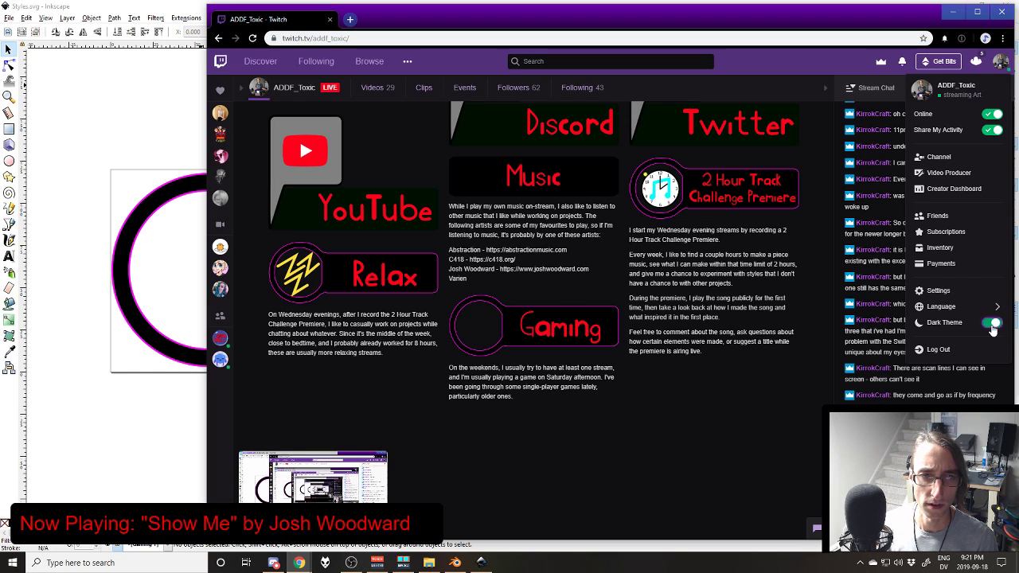
{"action": "left_click", "coordinate": [991, 324]}
{"action": "left_click", "coordinate": [991, 327]}
{"action": "left_click", "coordinate": [991, 325]}
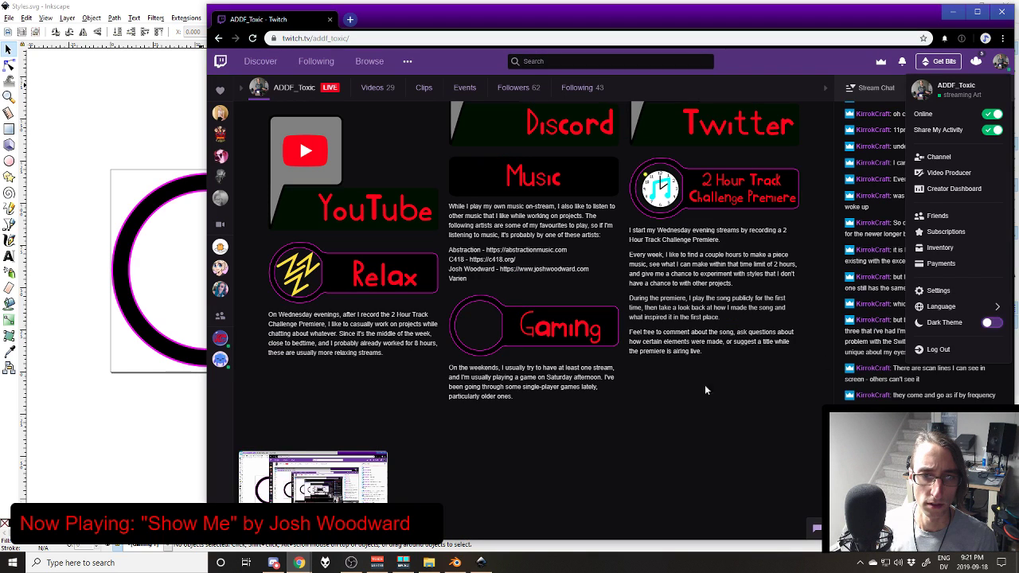
{"action": "left_click_drag", "start_coordinate": [704, 384], "coordinate": [612, 397]}
{"action": "left_click", "coordinate": [635, 414]}
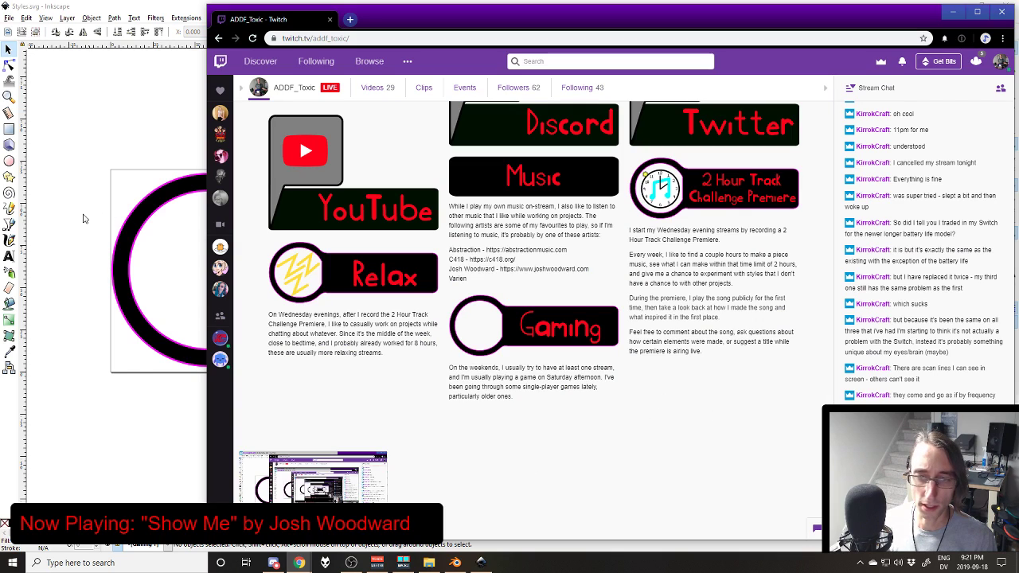
Step: Switch to Inkscape and add a new layer named "Image Backing", choosing its position relative to the current layer
{"action": "left_click", "coordinate": [112, 163]}
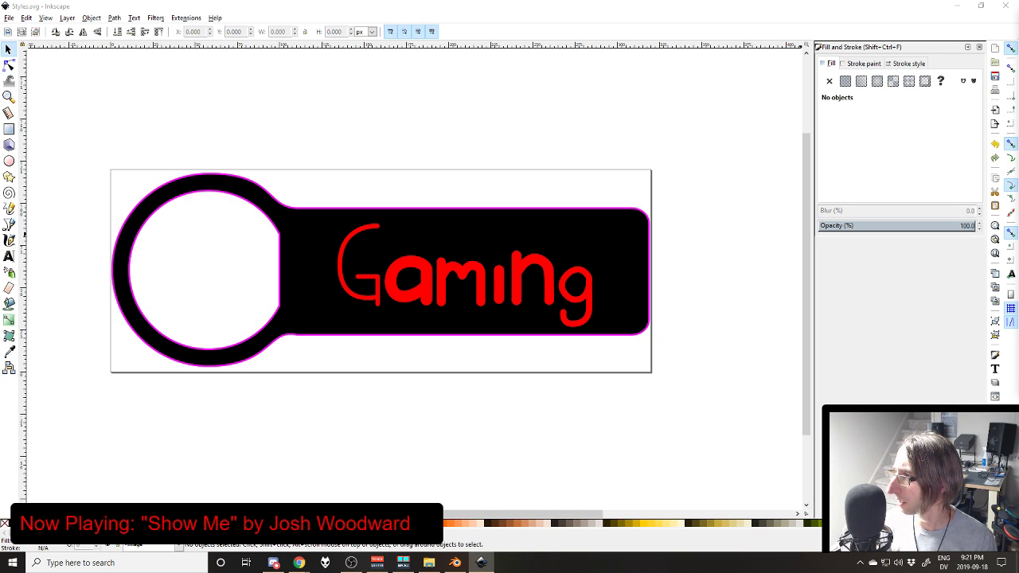
{"action": "key", "text": "ctrl+shift+n"}
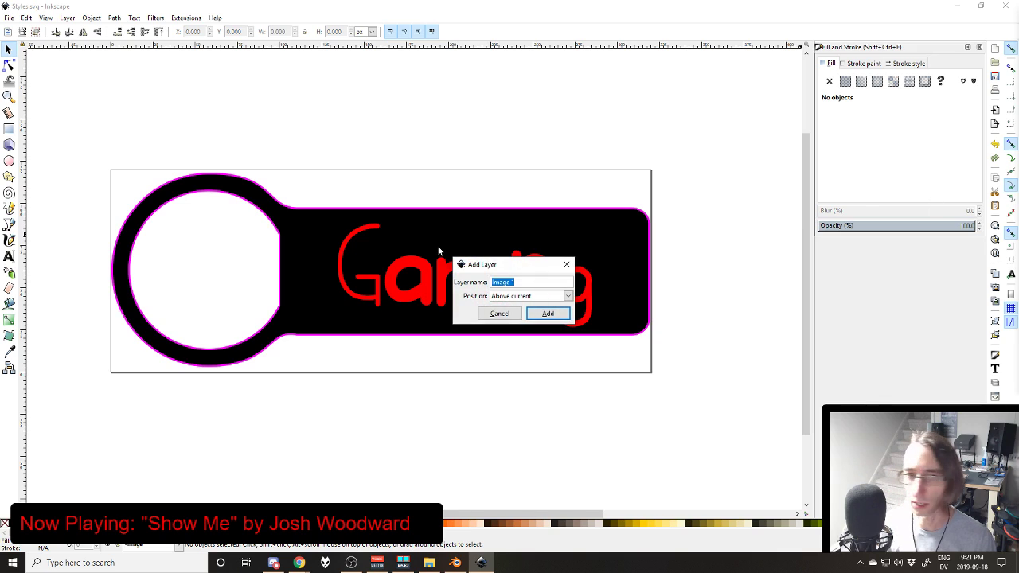
{"action": "type", "text": "Image Backing"}
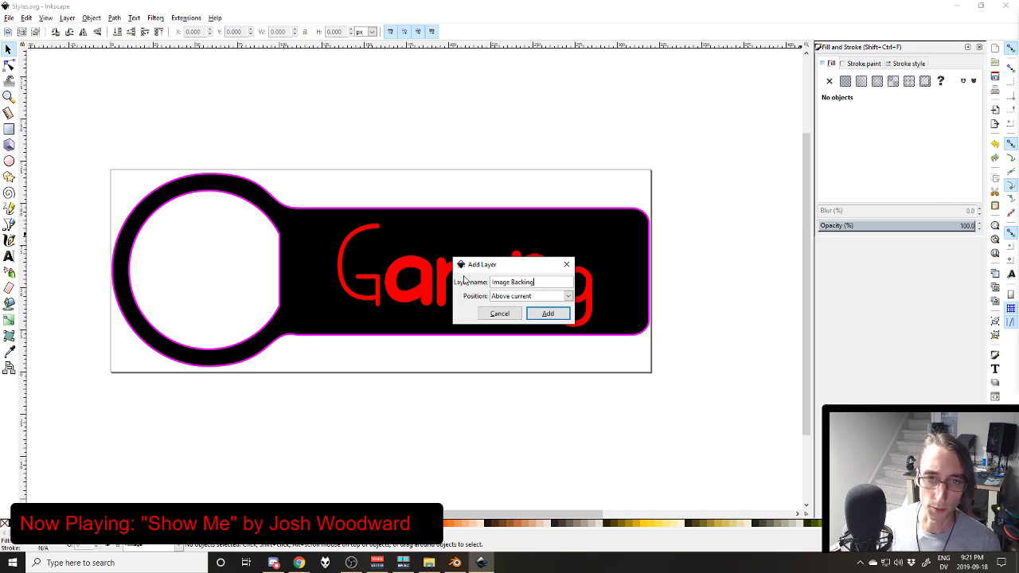
{"action": "left_click", "coordinate": [532, 295]}
{"action": "left_click", "coordinate": [525, 320]}
{"action": "left_click", "coordinate": [548, 313]}
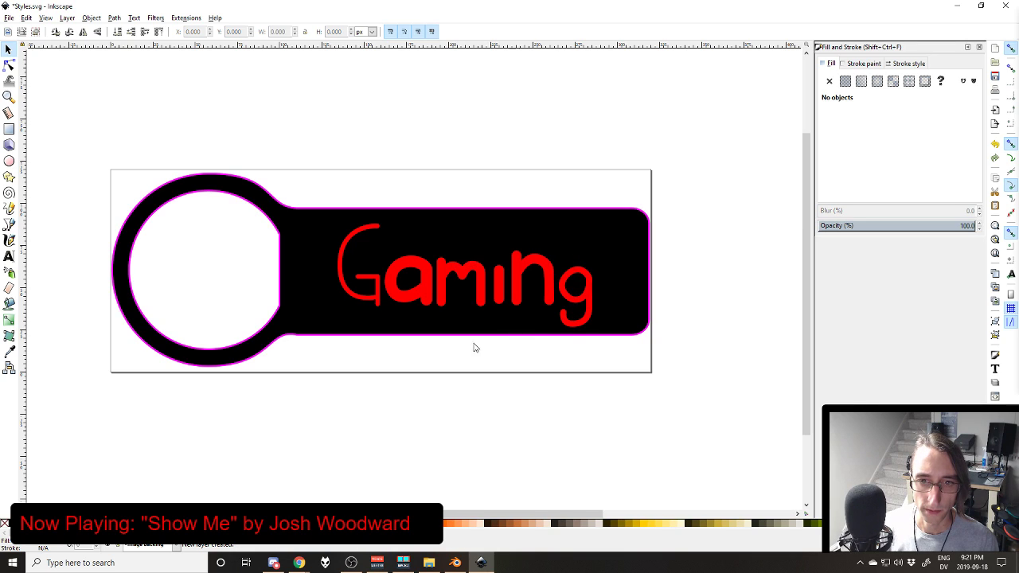
Step: Draw a circle about 104 px in diameter behind the Gaming badge's ring opening and fill it with opaque white (ffffffff)
{"action": "left_click", "coordinate": [9, 160]}
{"action": "mouse_move", "coordinate": [127, 190]}
{"action": "left_mouse_down"}
{"action": "mouse_move", "coordinate": [269, 298]}
{"action": "mouse_move", "coordinate": [294, 356]}
{"action": "left_mouse_up"}
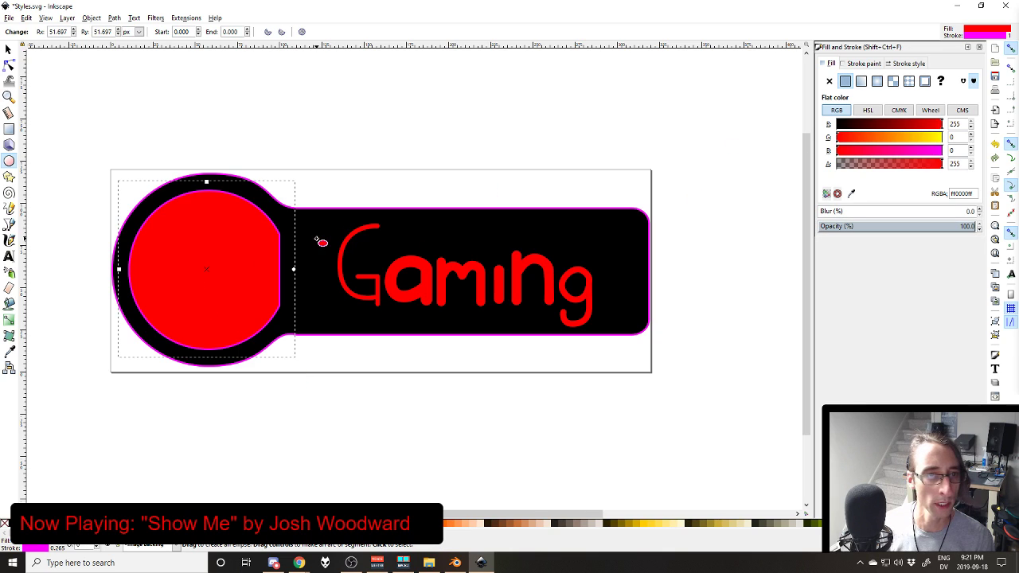
{"action": "left_click_drag", "start_coordinate": [922, 125], "coordinate": [949, 152]}
{"action": "left_click", "coordinate": [10, 50]}
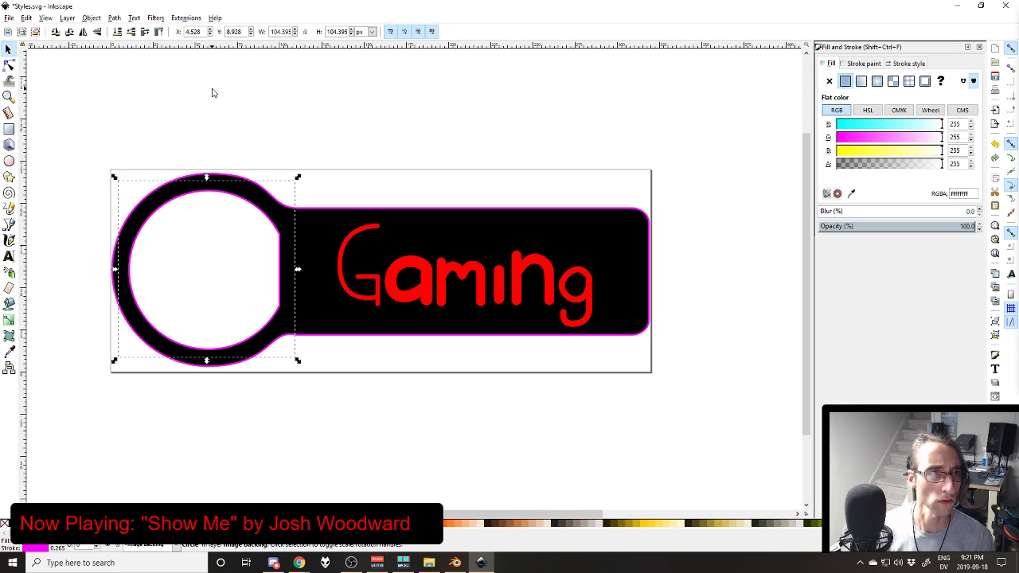
{"action": "left_click", "coordinate": [344, 96]}
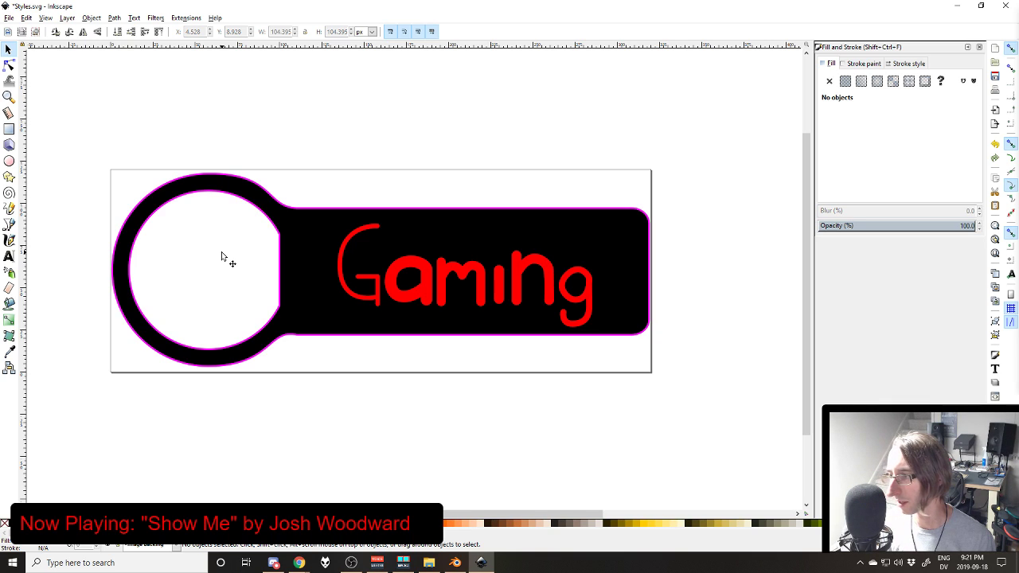
Step: Save Styles.svg and export the full 320 x 120 px page as Style Gaming.png, replacing the existing file
{"action": "key", "text": "ctrl+s"}
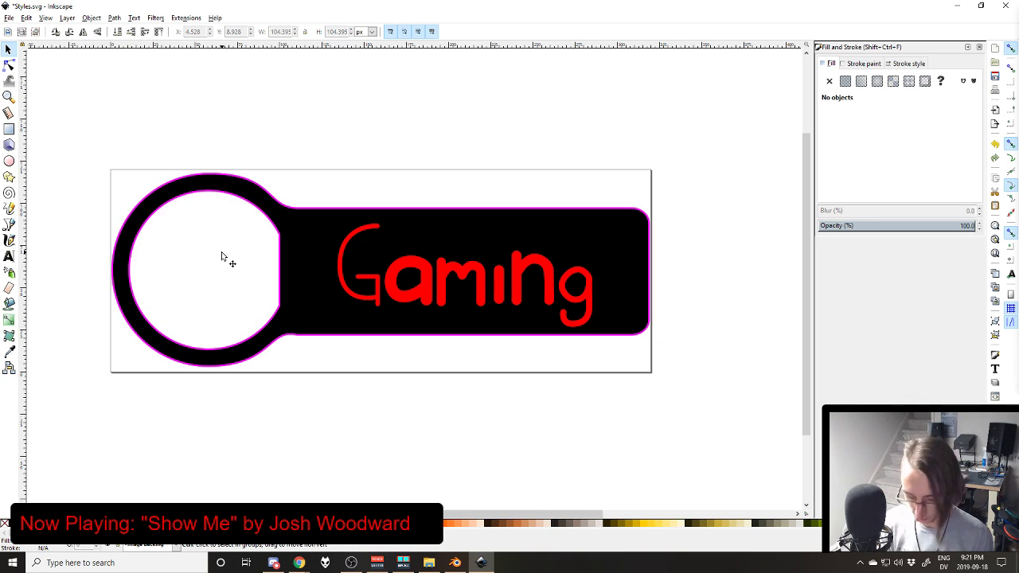
{"action": "key", "text": "ctrl+shift+e"}
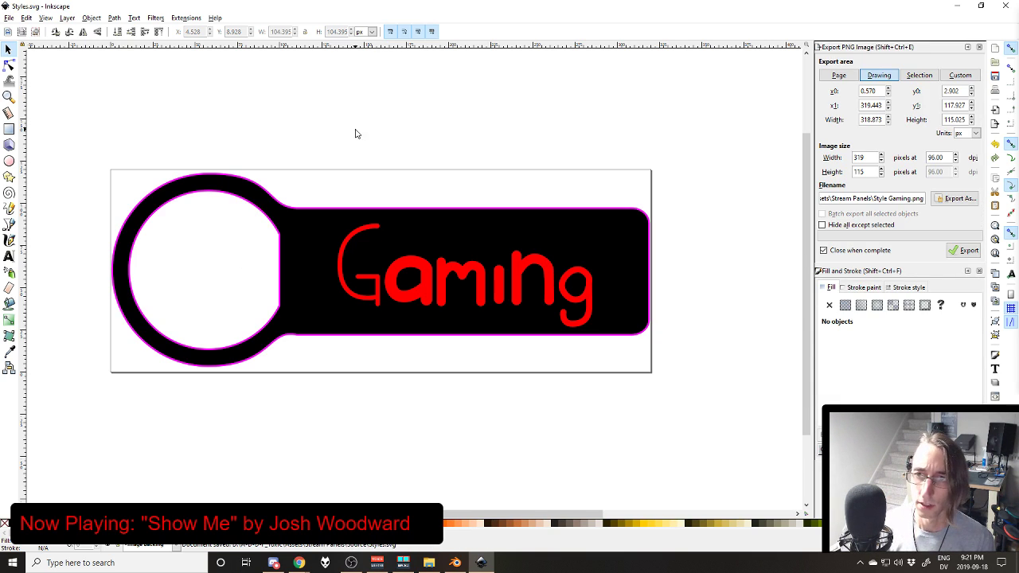
{"action": "left_click", "coordinate": [839, 75]}
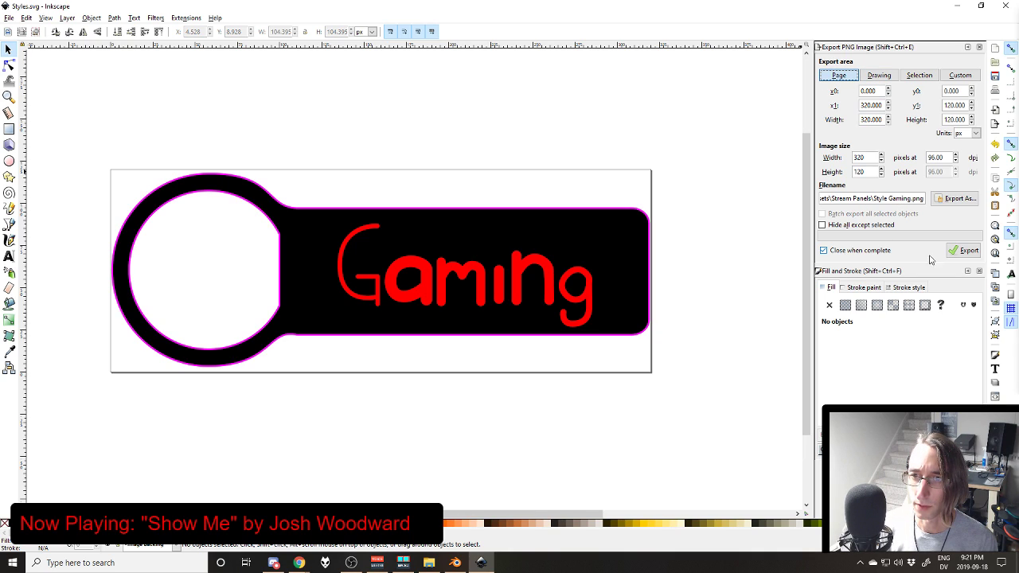
{"action": "left_click", "coordinate": [963, 251]}
{"action": "left_click", "coordinate": [588, 320]}
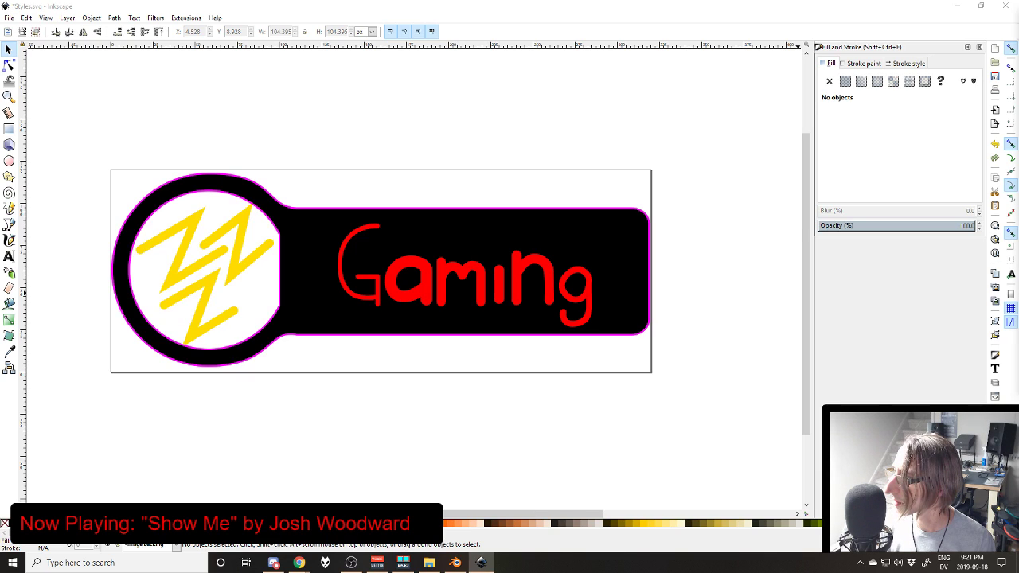
Step: Show the Relax artwork in place of the Gaming artwork and export the page as Style Relax.png, replacing the existing file
{"action": "left_click", "coordinate": [441, 3]}
{"action": "key", "text": "ctrl+shift+e"}
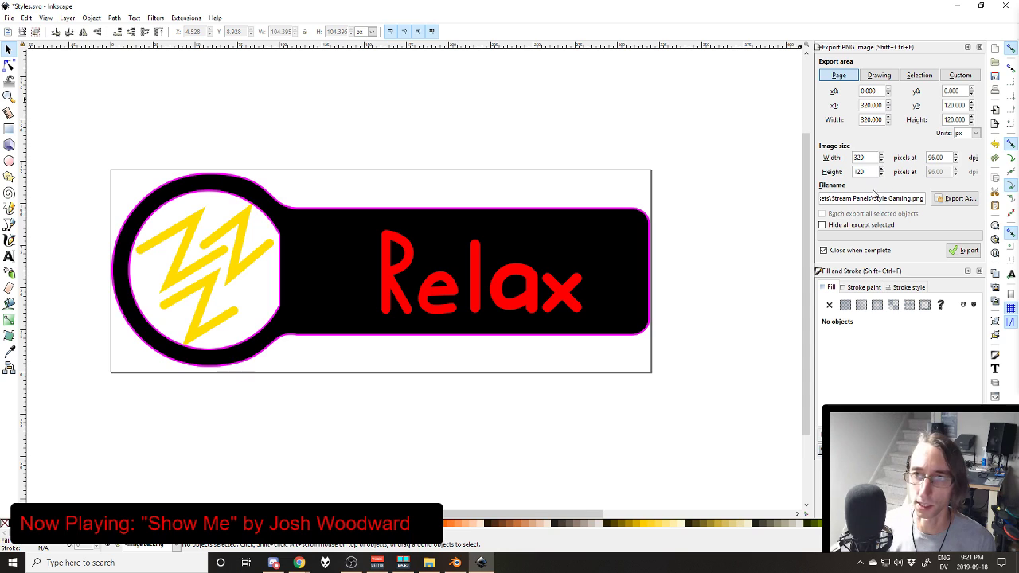
{"action": "type", "text": "F"}
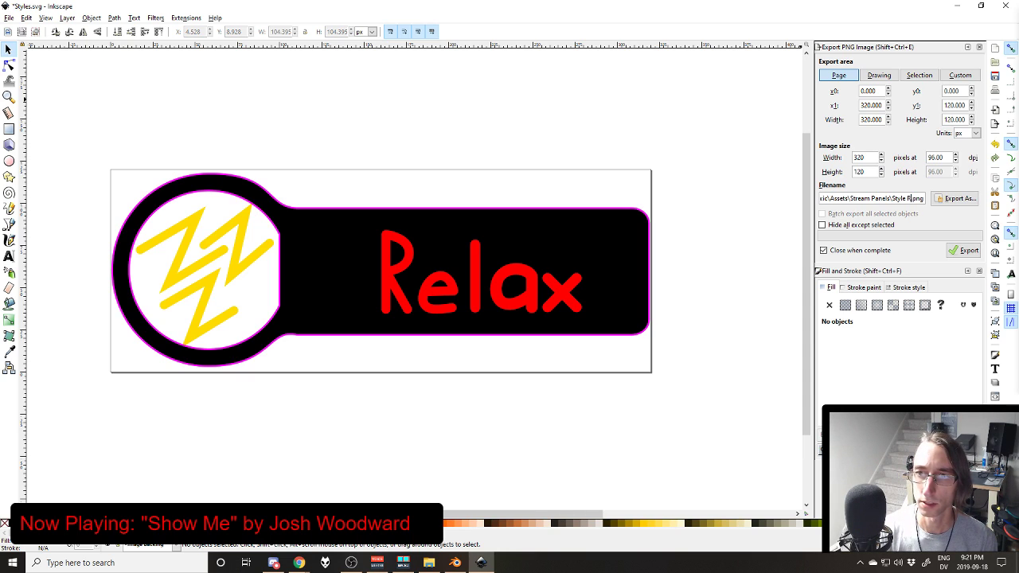
{"action": "left_click", "coordinate": [968, 250]}
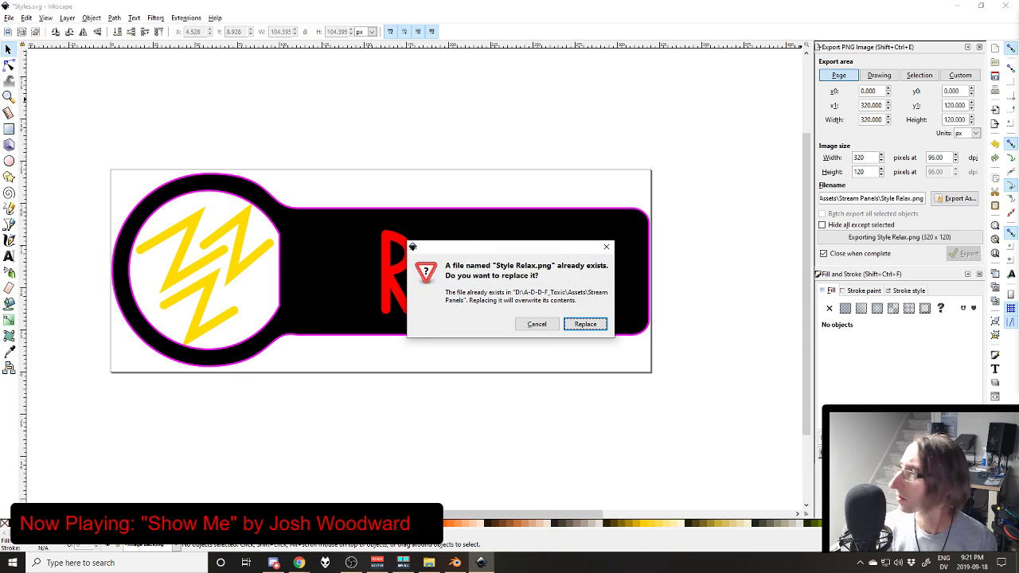
{"action": "left_click", "coordinate": [609, 322]}
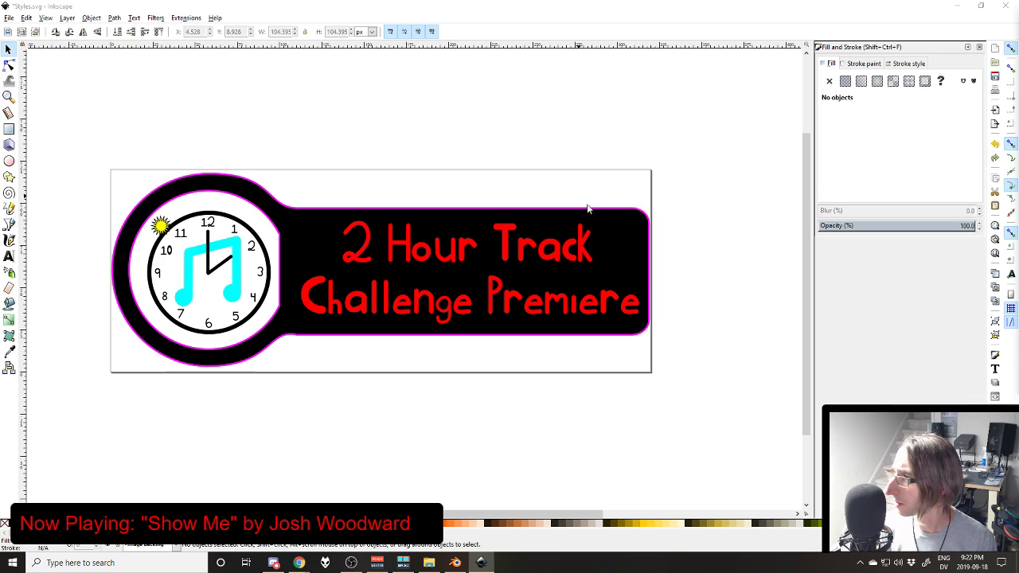
Step: Export the 2 Hour Track Challenge Premiere artwork as Style 2HTCP.png, replacing the existing file
{"action": "key", "text": "ctrl+shift+e"}
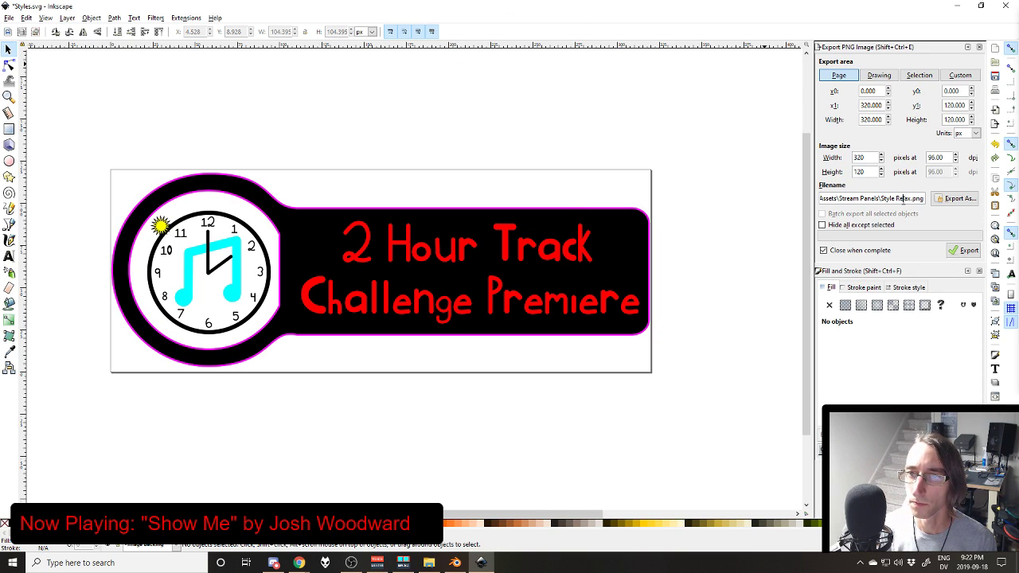
{"action": "double_click", "coordinate": [899, 198]}
{"action": "type", "text": "2HTC"}
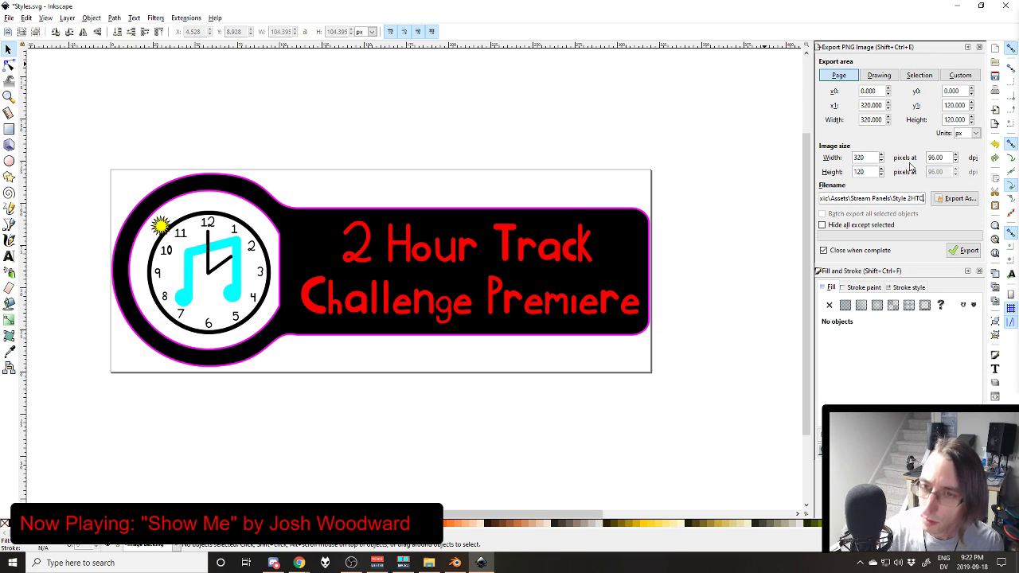
{"action": "type", "text": "P"}
{"action": "key", "text": "Return"}
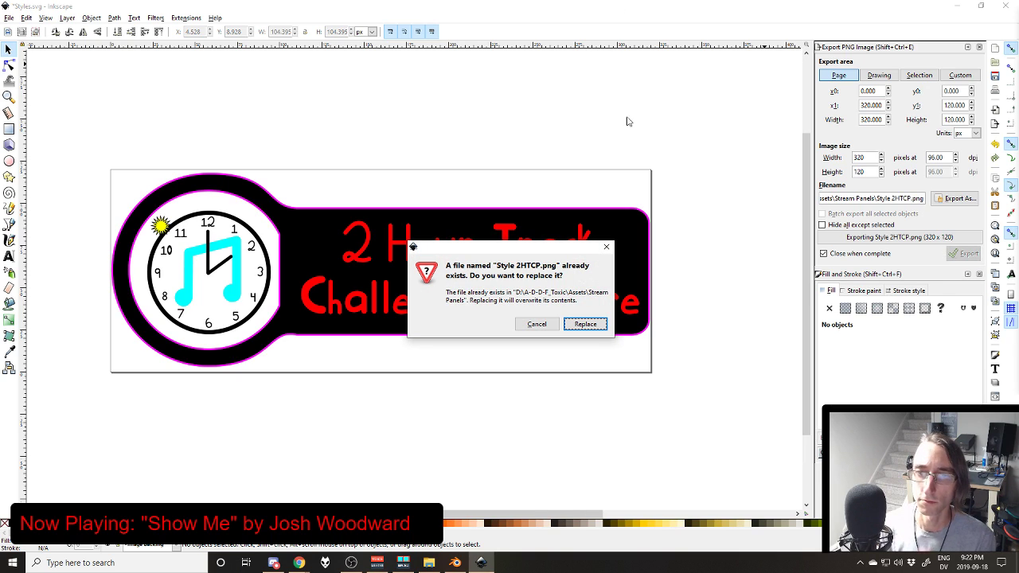
{"action": "key", "text": "Return"}
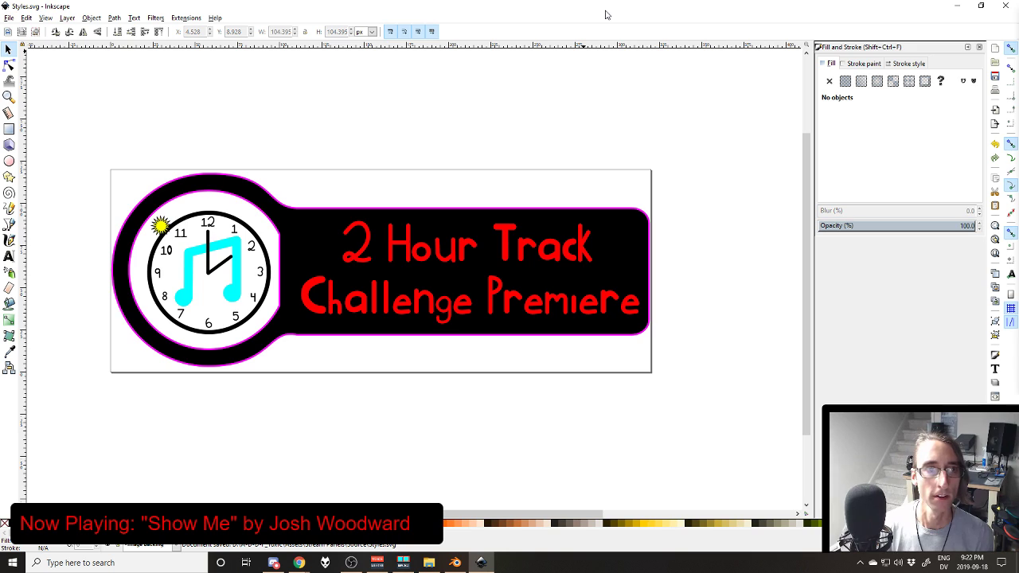
Step: Switch to the Twitch channel page in Chrome and turn on panel editing
{"action": "left_click", "coordinate": [299, 563]}
{"action": "scroll", "coordinate": [506, 309], "scroll_direction": "up", "scroll_amount": 10}
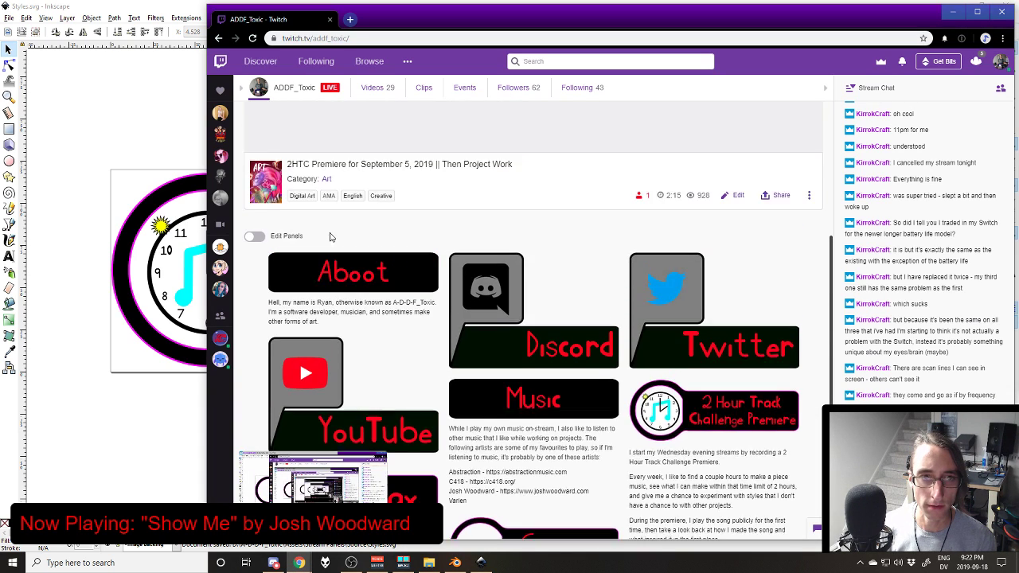
{"action": "left_click", "coordinate": [254, 284]}
{"action": "scroll", "coordinate": [519, 351], "scroll_direction": "down", "scroll_amount": 10}
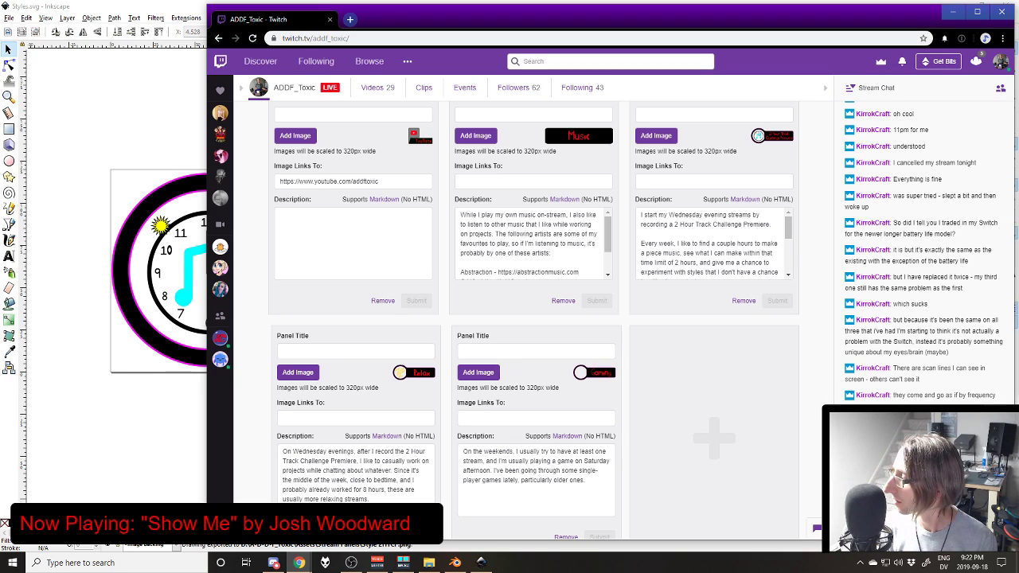
Step: Replace the Gaming panel's image with the newly exported white-backed Gaming badge, keeping the full crop area
{"action": "left_click", "coordinate": [430, 563]}
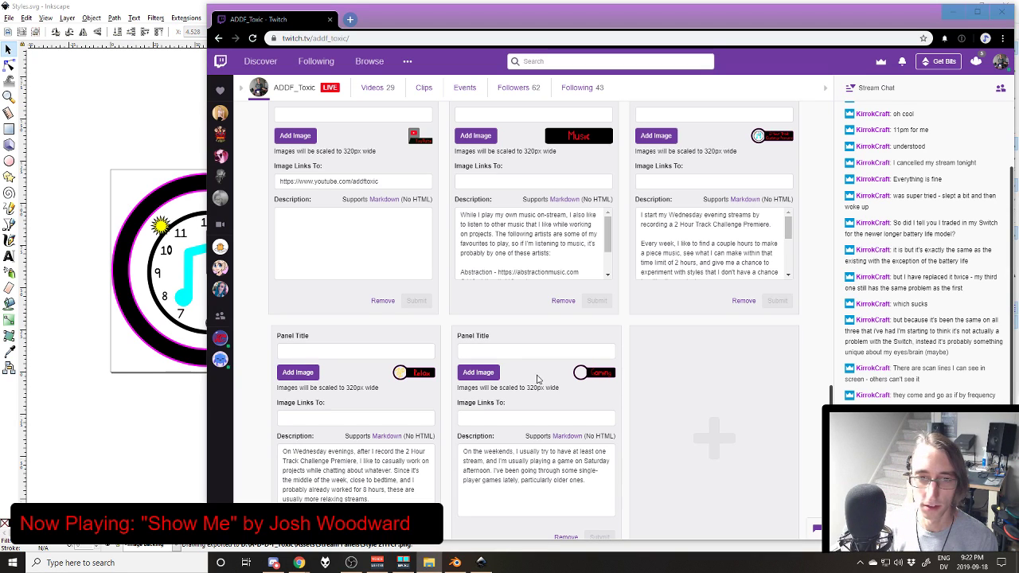
{"action": "scroll", "coordinate": [537, 378], "scroll_direction": "down", "scroll_amount": 2}
{"action": "left_click", "coordinate": [478, 324]}
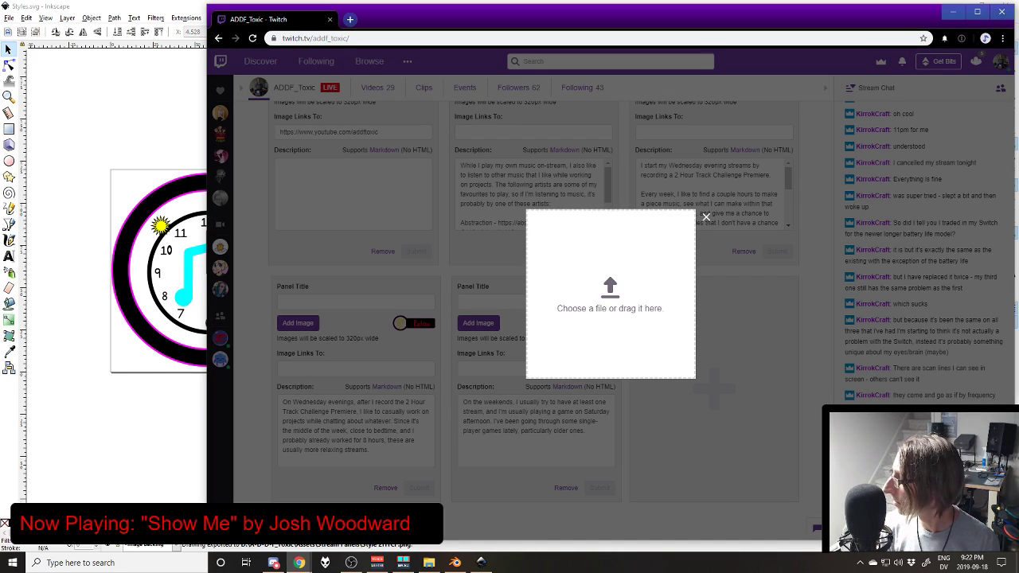
{"action": "left_click_drag", "start_coordinate": [400, 323], "coordinate": [637, 303]}
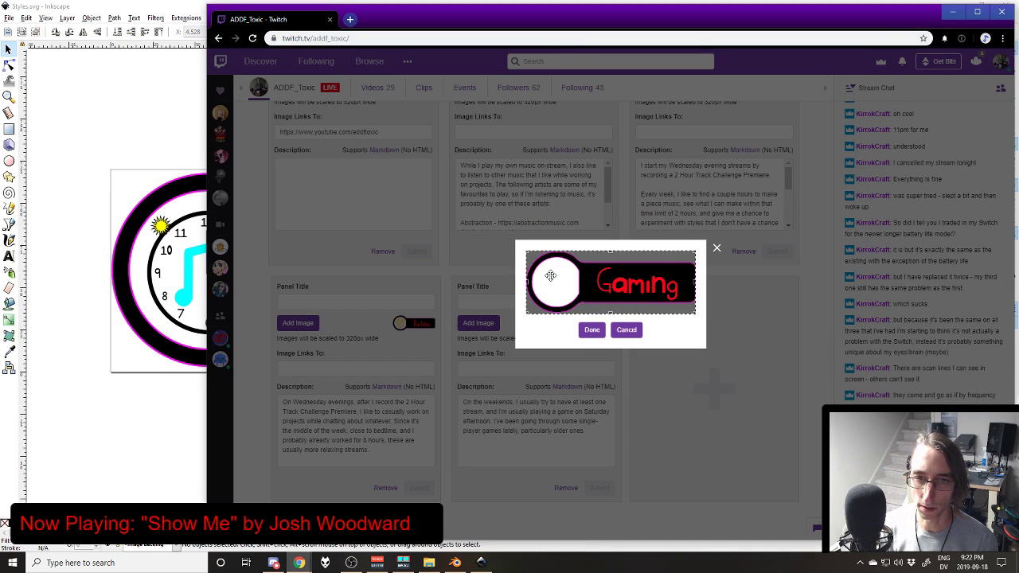
{"action": "left_click", "coordinate": [592, 331]}
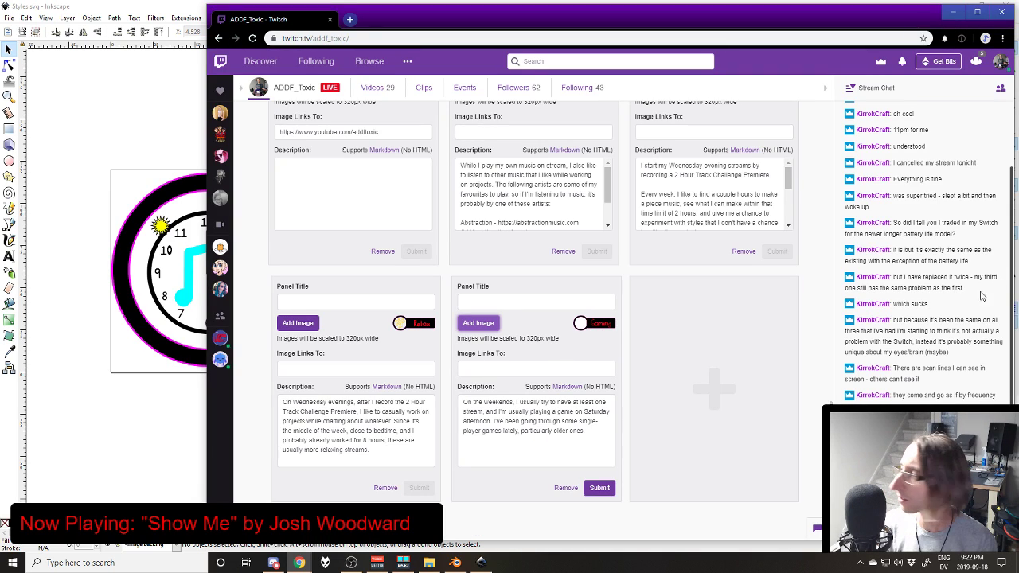
Step: Replace the Relax panel's image with the newly exported white-backed Relax badge
{"action": "left_click", "coordinate": [300, 326]}
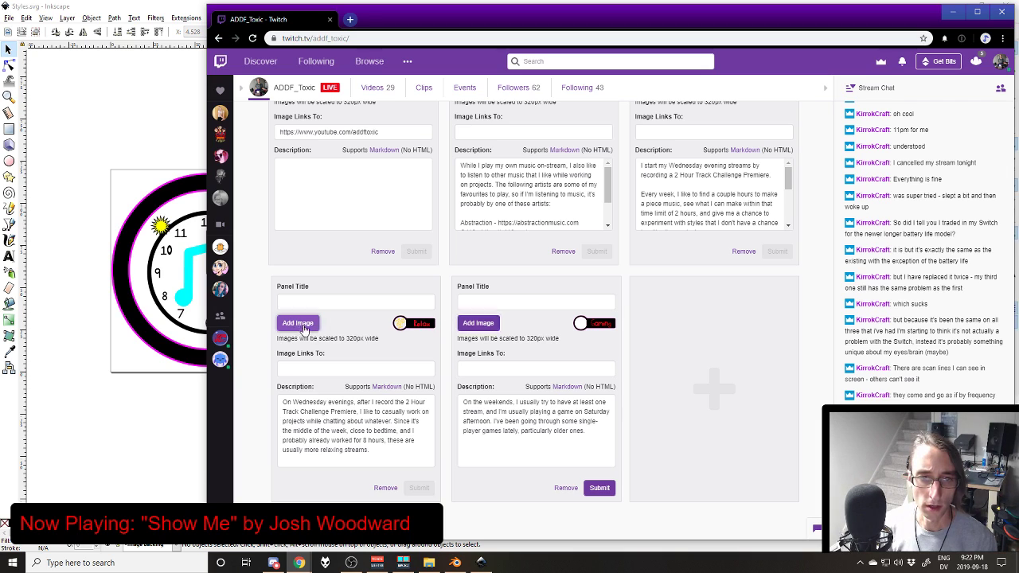
{"action": "left_click_drag", "start_coordinate": [1018, 445], "coordinate": [611, 315]}
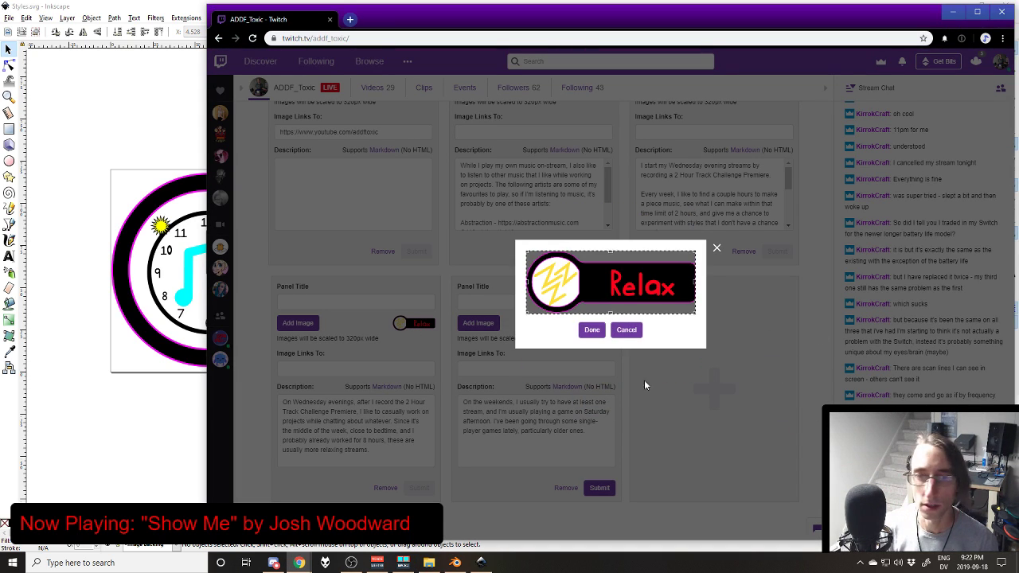
{"action": "left_click", "coordinate": [592, 333]}
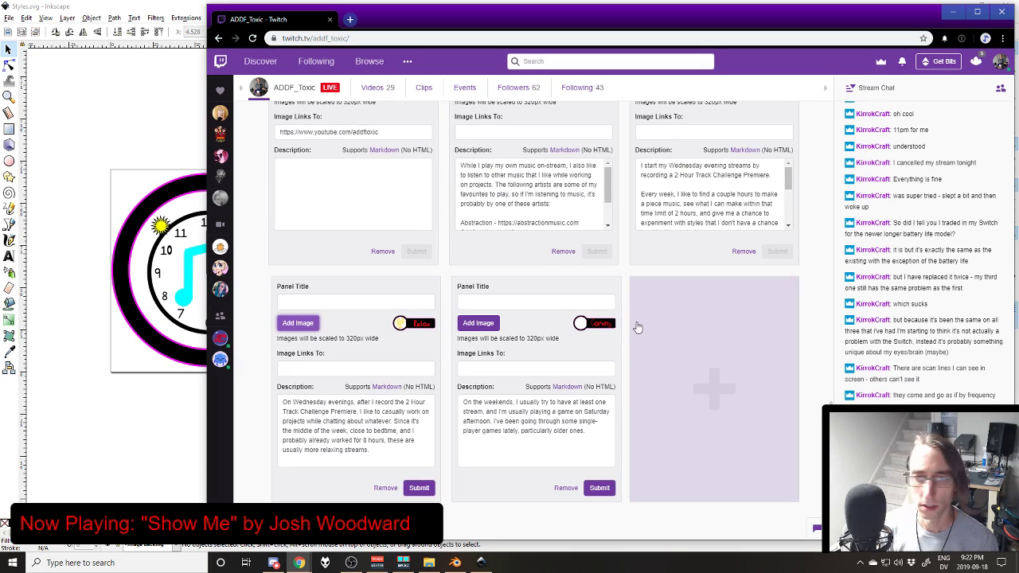
Step: Replace the 2 Hour Track Challenge Premiere panel's image with its newly exported white-backed badge
{"action": "scroll", "coordinate": [758, 245], "scroll_direction": "up", "scroll_amount": 2}
{"action": "left_click", "coordinate": [651, 248]}
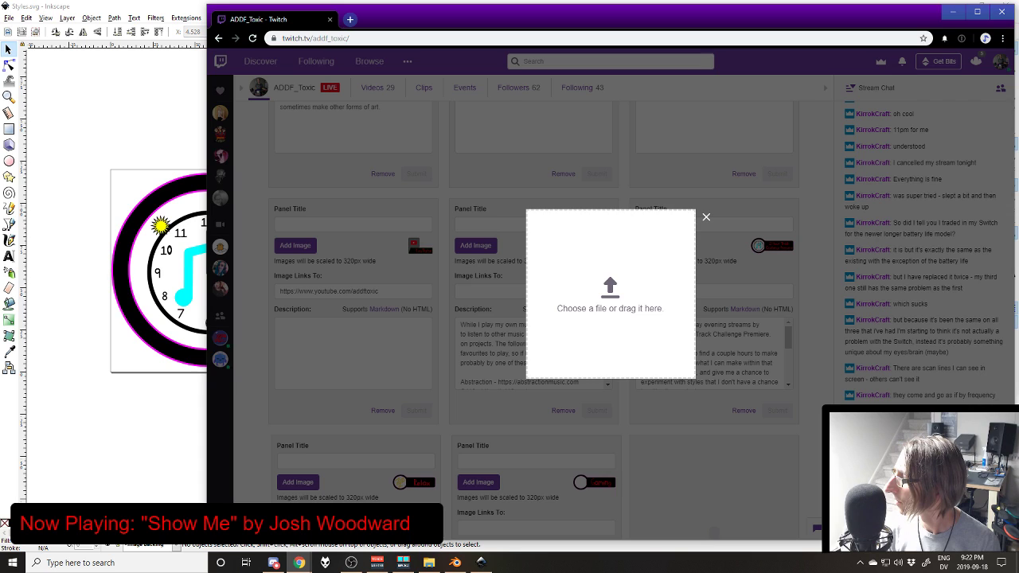
{"action": "left_click_drag", "start_coordinate": [1018, 302], "coordinate": [631, 307]}
{"action": "left_click", "coordinate": [591, 329]}
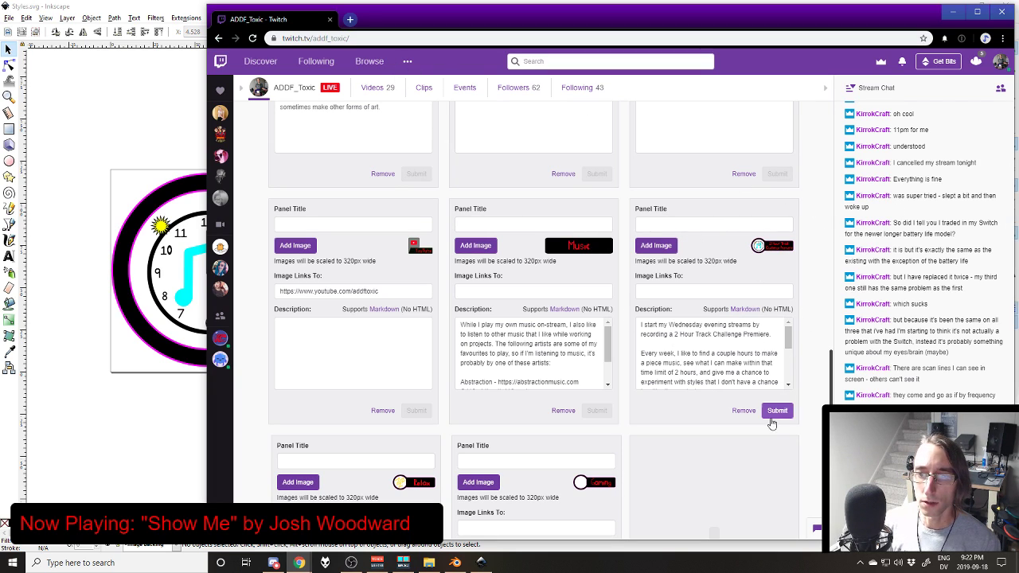
Step: Submit the image changes on the 2 Hour Track Challenge Premiere, Gaming and Relax panels
{"action": "left_click", "coordinate": [776, 410]}
{"action": "scroll", "coordinate": [772, 414], "scroll_direction": "down", "scroll_amount": 2}
{"action": "left_click", "coordinate": [598, 487]}
{"action": "left_click", "coordinate": [427, 489]}
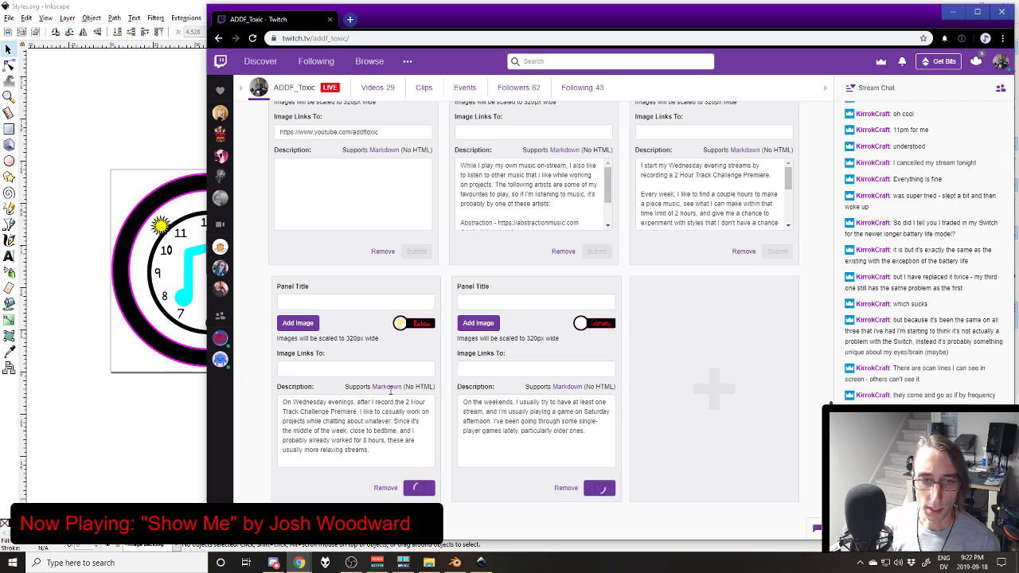
{"action": "scroll", "coordinate": [478, 398], "scroll_direction": "down", "scroll_amount": 6}
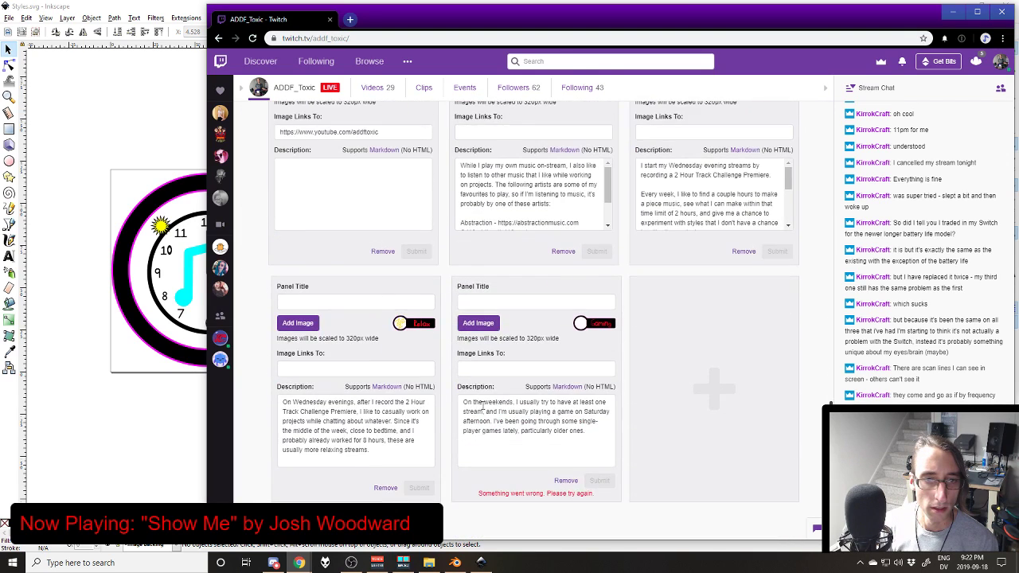
Step: Add the separate line "(I'll get an image on this header later ;P )" to the Gaming panel's description and submit the panel
{"action": "left_click", "coordinate": [603, 449]}
{"action": "key", "text": "Return"}
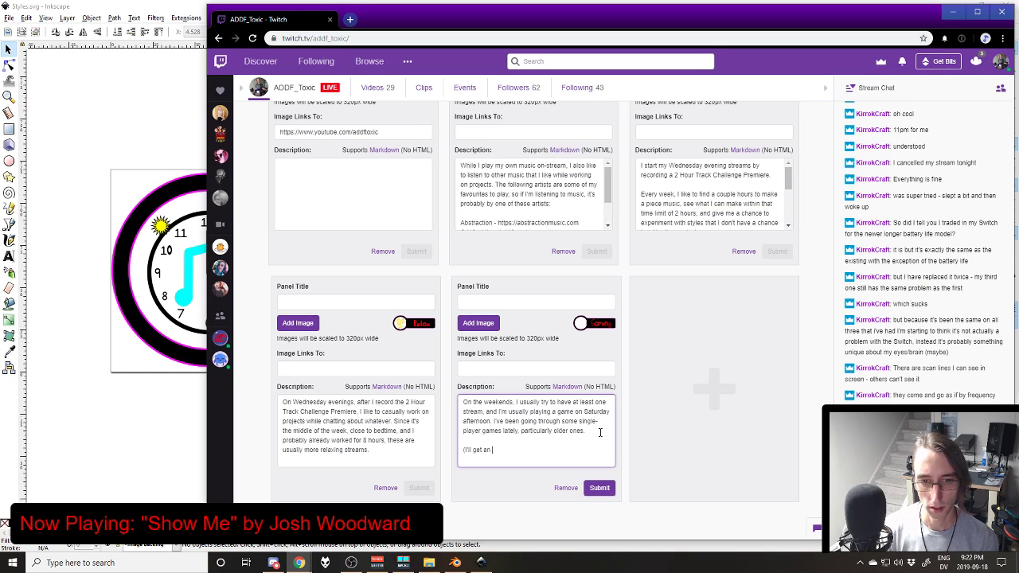
{"action": "type", "text": "on h"}
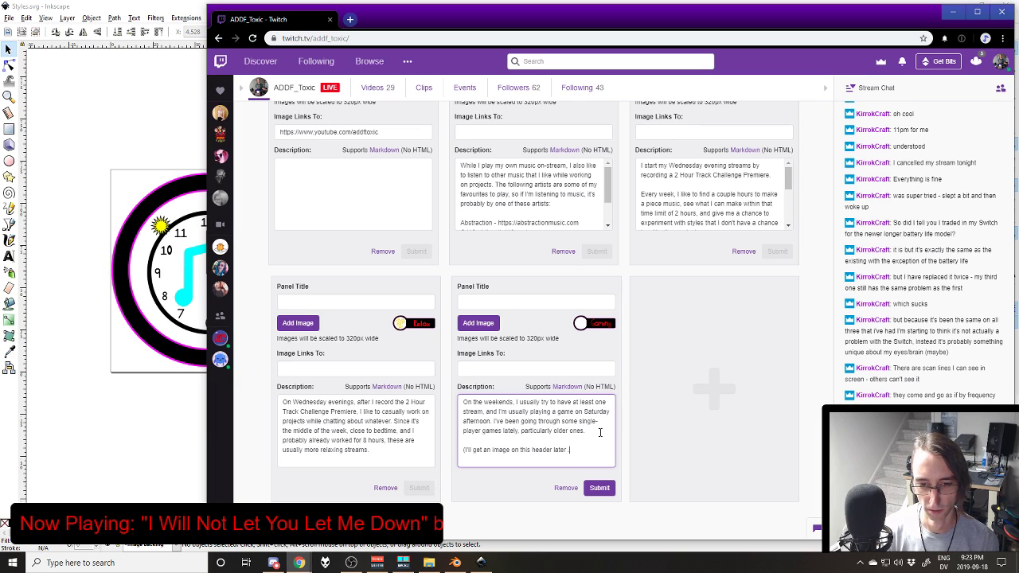
{"action": "key", "text": "BackSpace"}
{"action": "key", "text": "BackSpace"}
{"action": "key", "text": "BackSpace"}
{"action": "key", "text": "BackSpace"}
{"action": "key", "text": "BackSpace"}
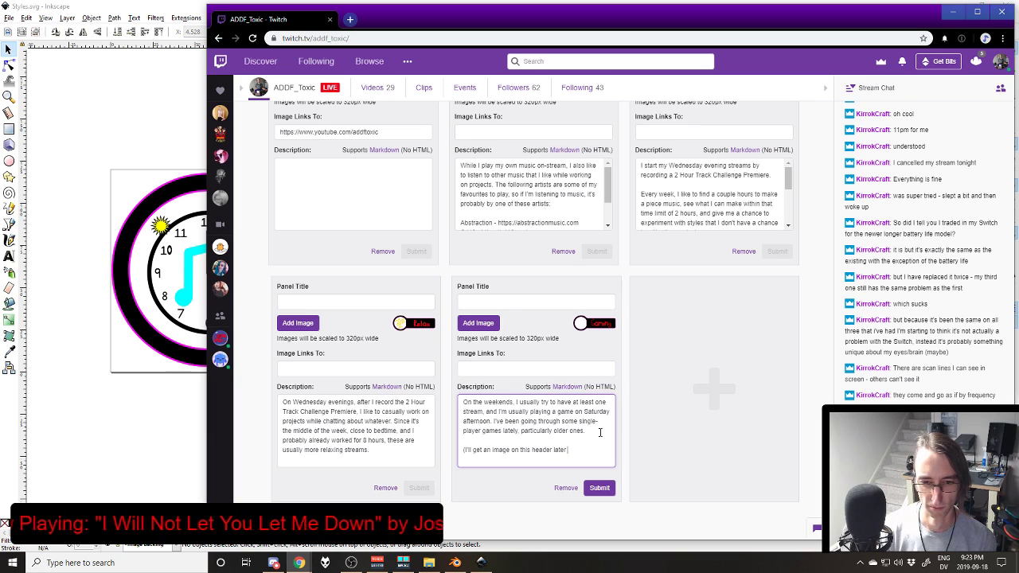
{"action": "type", "text": ";P"}
{"action": "key", "text": "BackSpace"}
{"action": "key", "text": "BackSpace"}
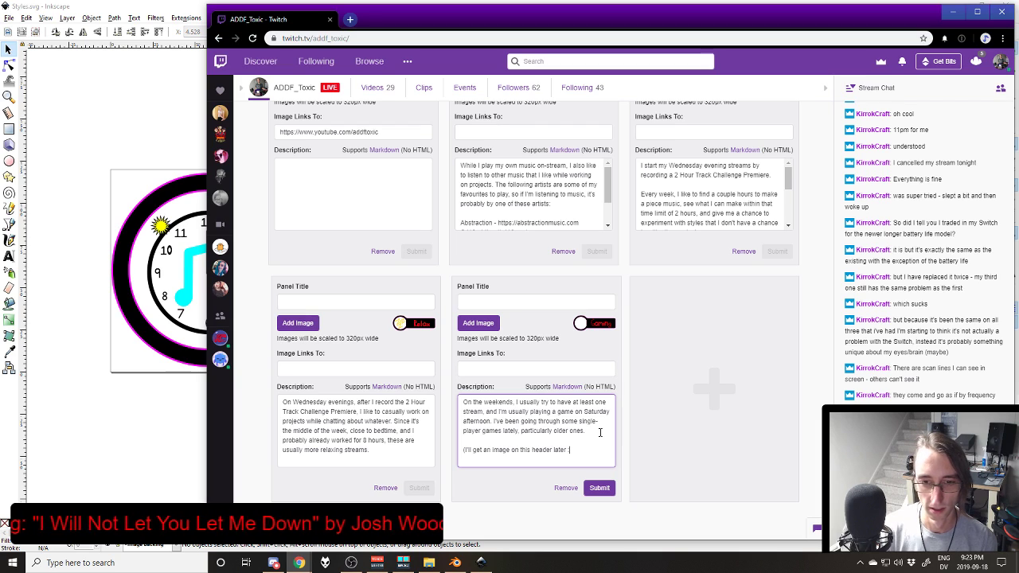
{"action": "type", "text": ";P)"}
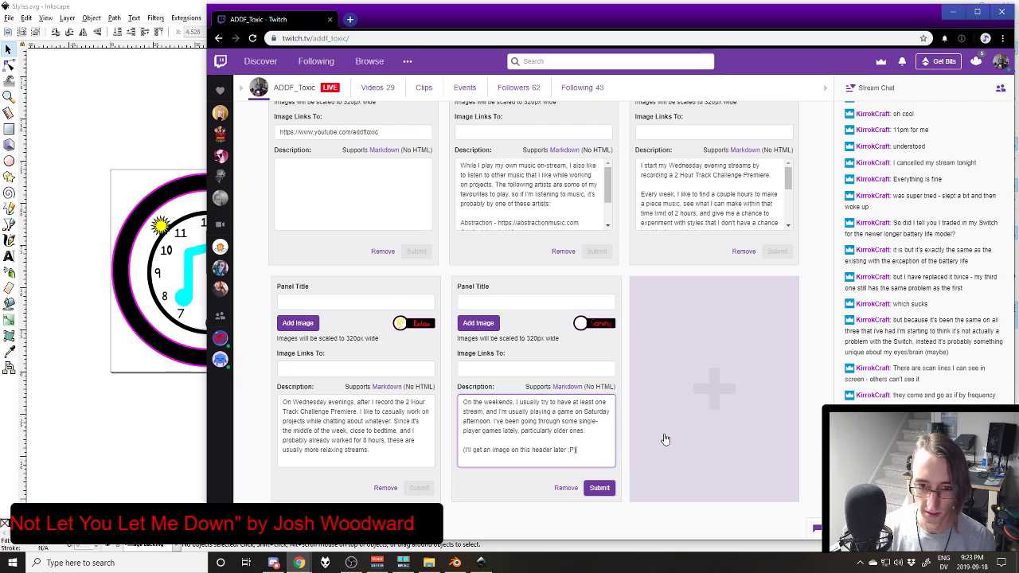
{"action": "key", "text": "BackSpace"}
{"action": "type", "text": ")"}
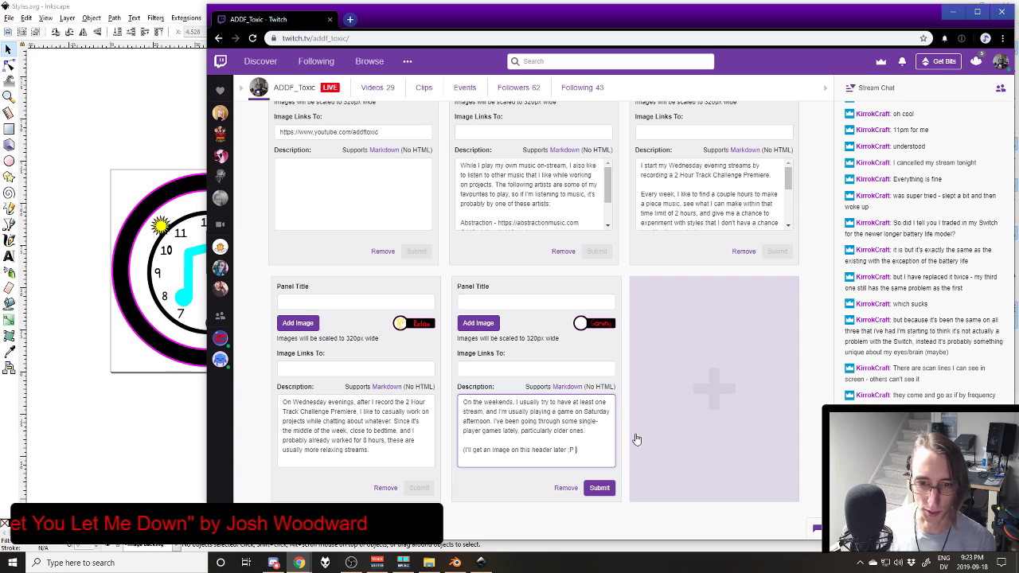
{"action": "left_click", "coordinate": [600, 488]}
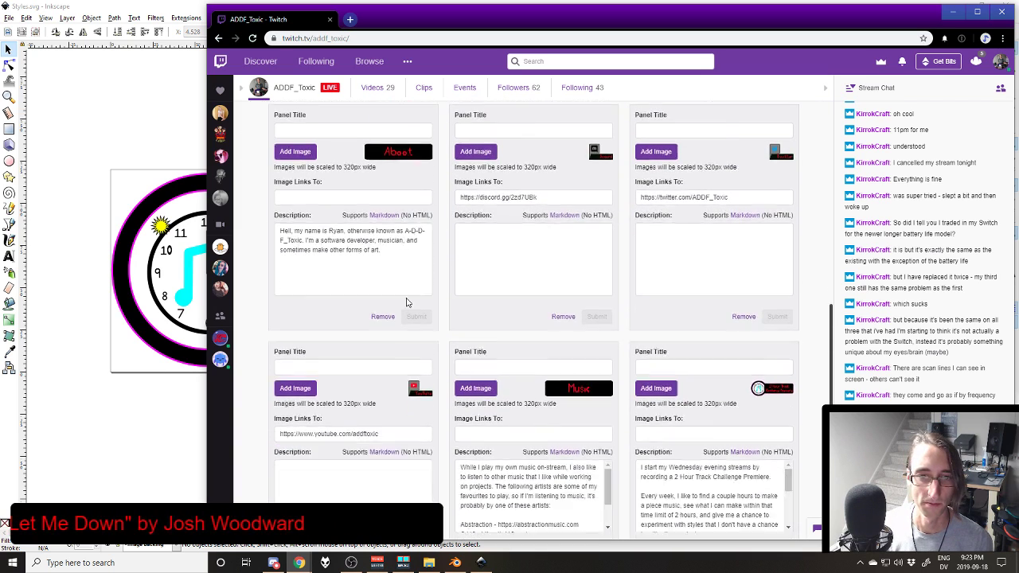
Step: Turn off panel editing and check the white-backed panel badges in the dark theme
{"action": "scroll", "coordinate": [406, 295], "scroll_direction": "up", "scroll_amount": 5}
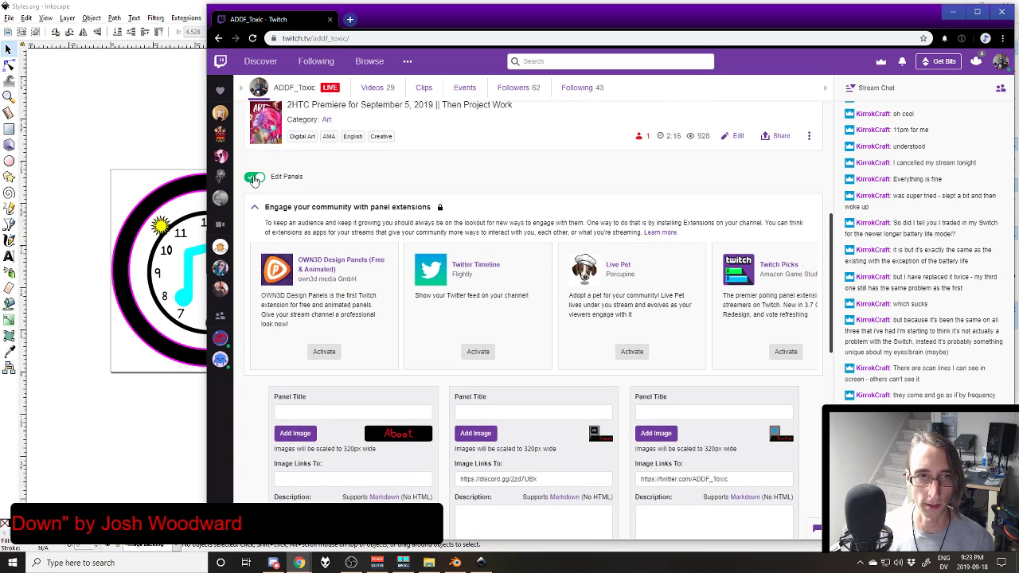
{"action": "left_click", "coordinate": [255, 176]}
{"action": "left_click", "coordinate": [999, 61]}
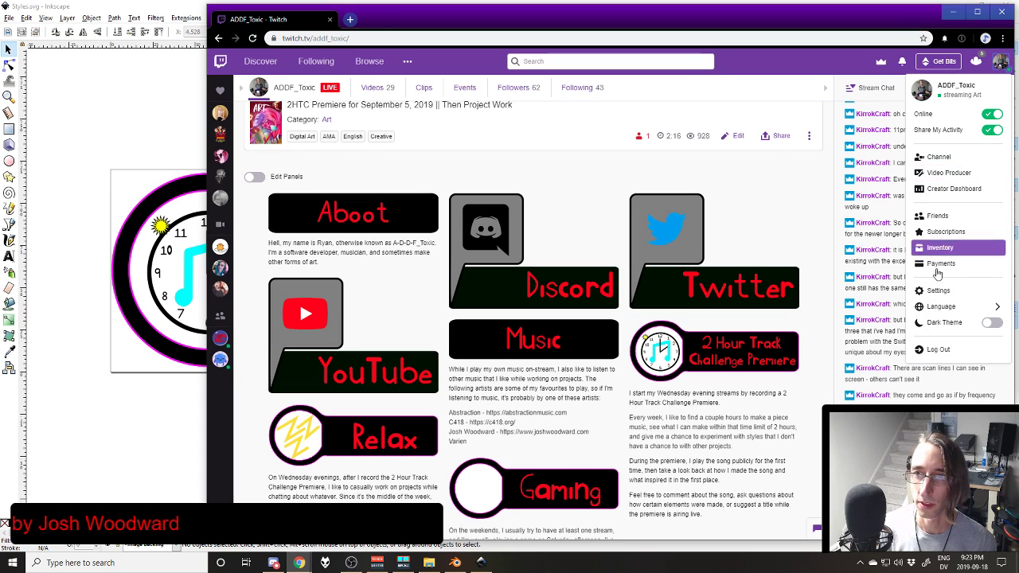
{"action": "left_click", "coordinate": [940, 327]}
{"action": "scroll", "coordinate": [392, 356], "scroll_direction": "down", "scroll_amount": 1}
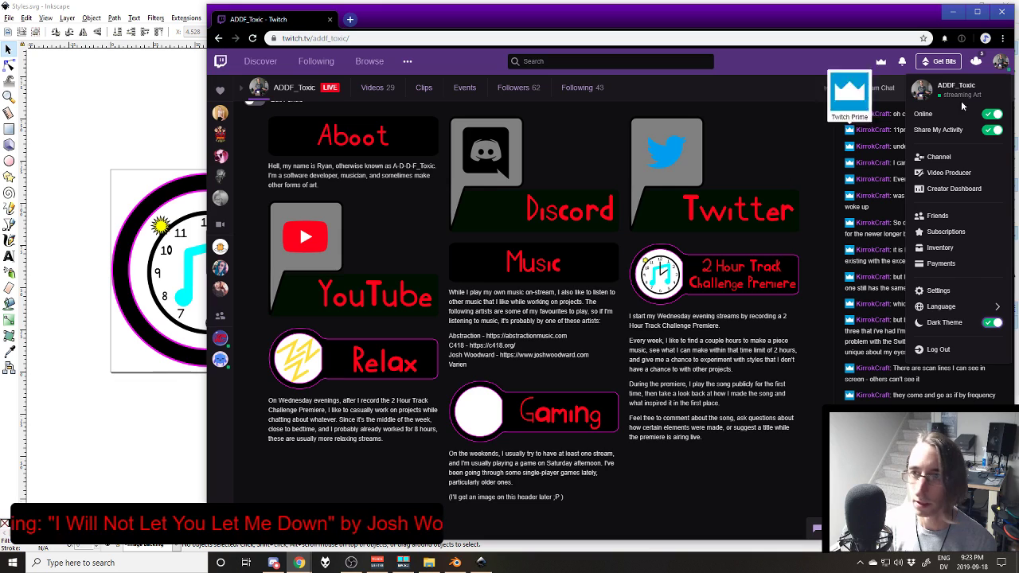
Step: Switch the channel page back to the light theme and save the Styles.svg drawing in Inkscape
{"action": "left_click", "coordinate": [992, 323]}
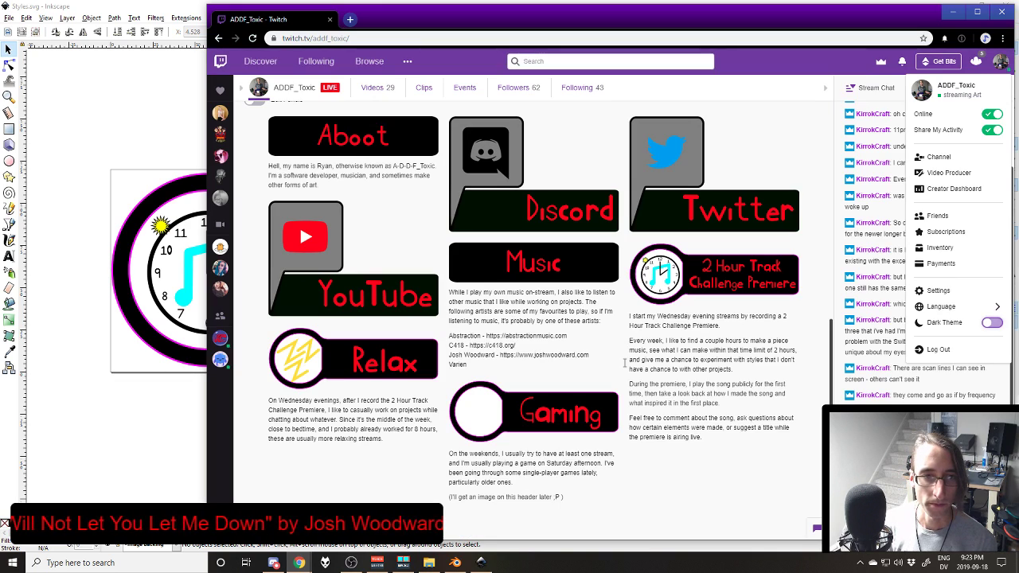
{"action": "left_click", "coordinate": [952, 12]}
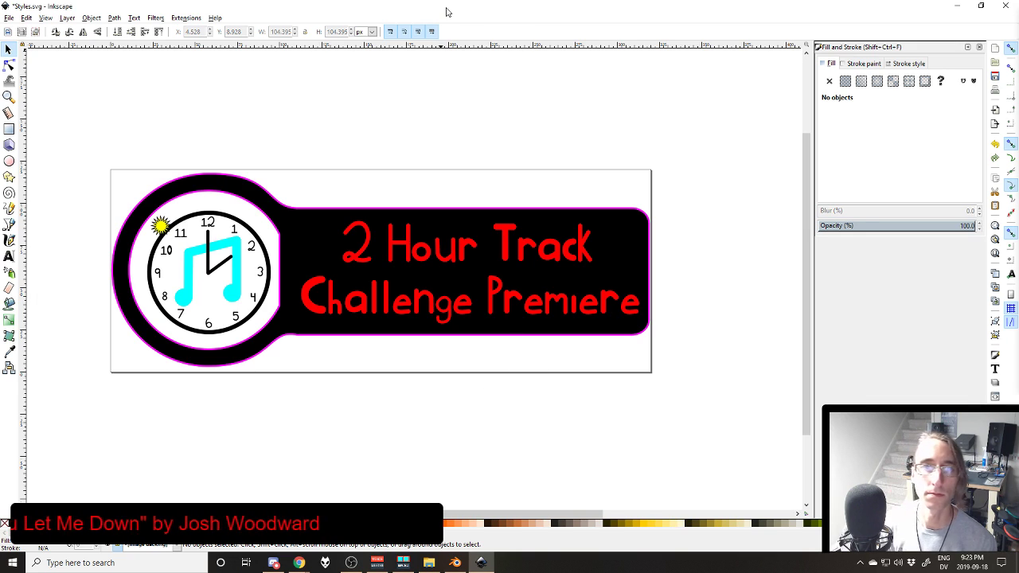
{"action": "key", "text": "ctrl+s"}
{"action": "key", "text": "alt+Tab"}
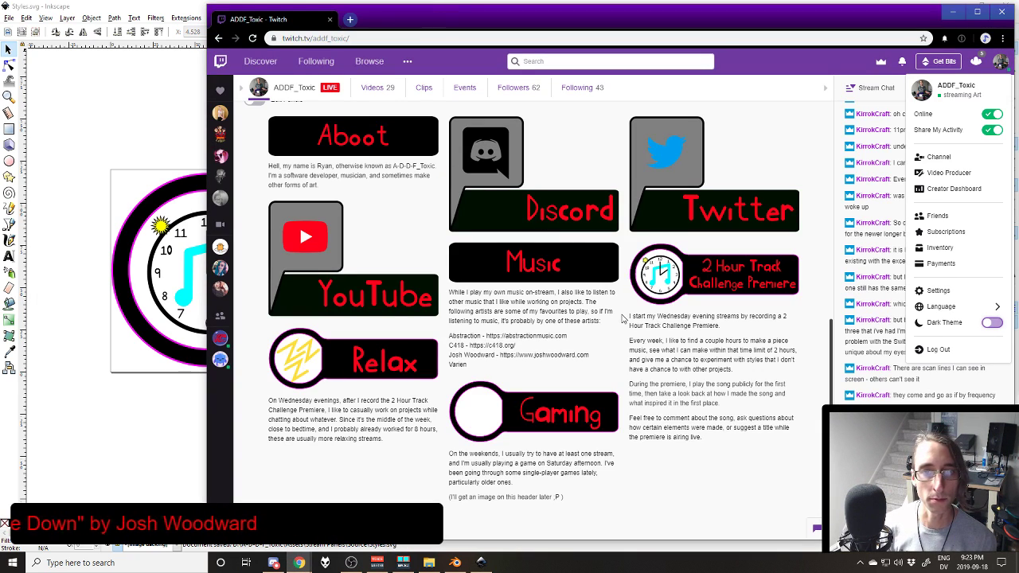
{"action": "scroll", "coordinate": [623, 318], "scroll_direction": "up", "scroll_amount": 2}
{"action": "scroll", "coordinate": [623, 318], "scroll_direction": "down", "scroll_amount": 2}
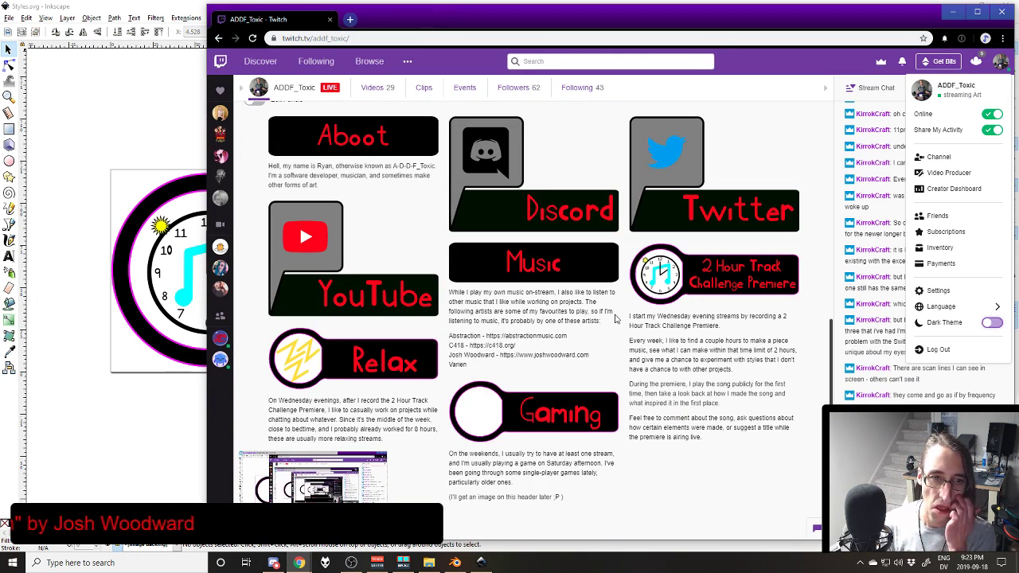
Step: Close the Styles.svg drawing, relaunch Inkscape, dismiss the PNG export settings and open About.svg
{"action": "left_click", "coordinate": [144, 108]}
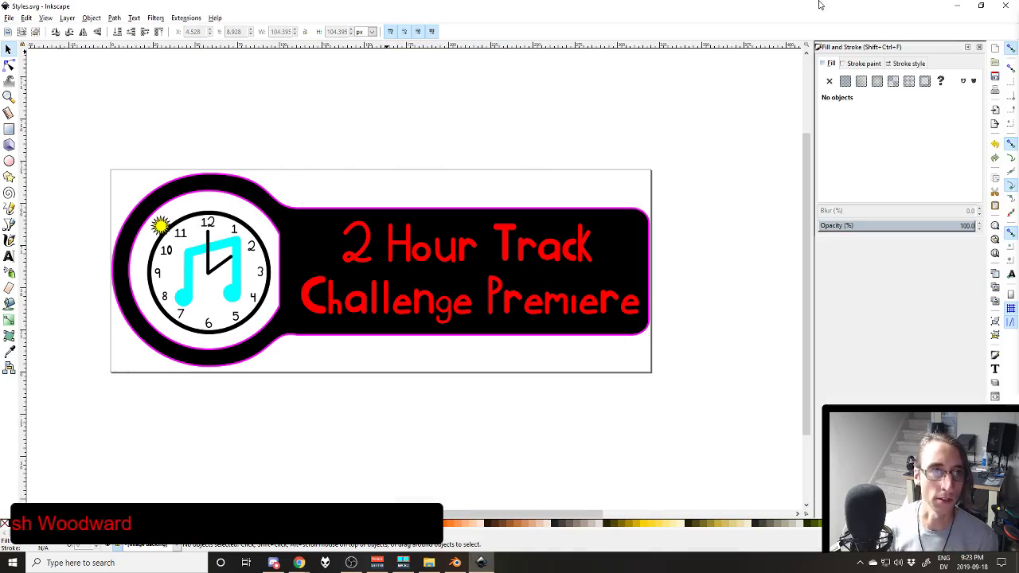
{"action": "left_click", "coordinate": [1010, 5]}
{"action": "key", "text": "super"}
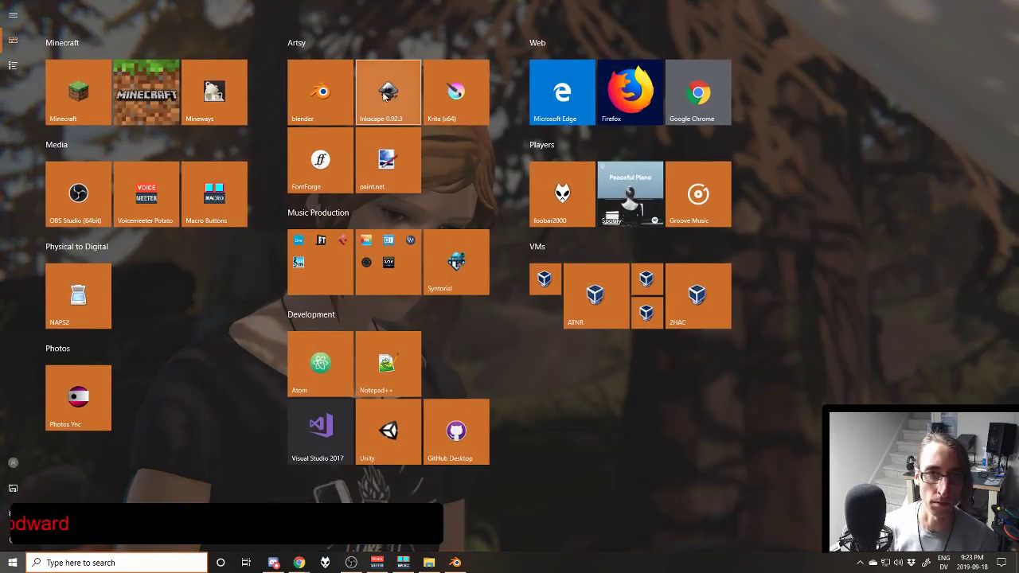
{"action": "key", "text": "super"}
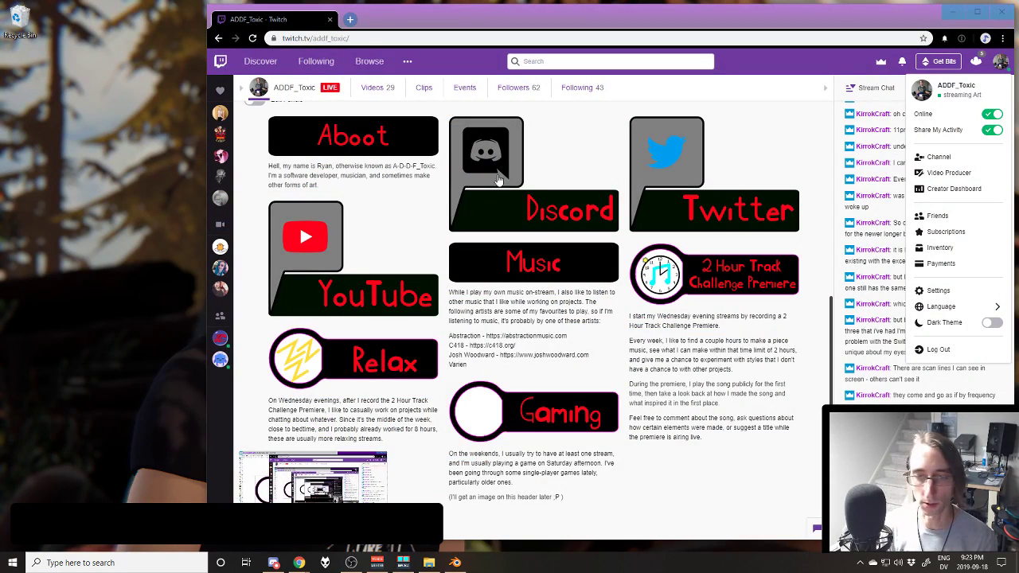
{"action": "left_click", "coordinate": [799, 138]}
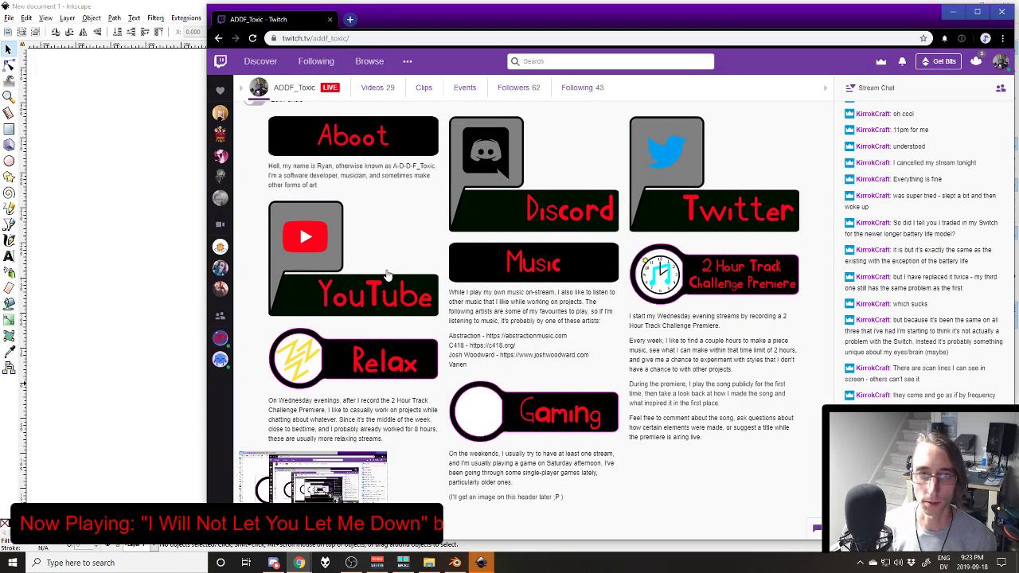
{"action": "left_click", "coordinate": [177, 143]}
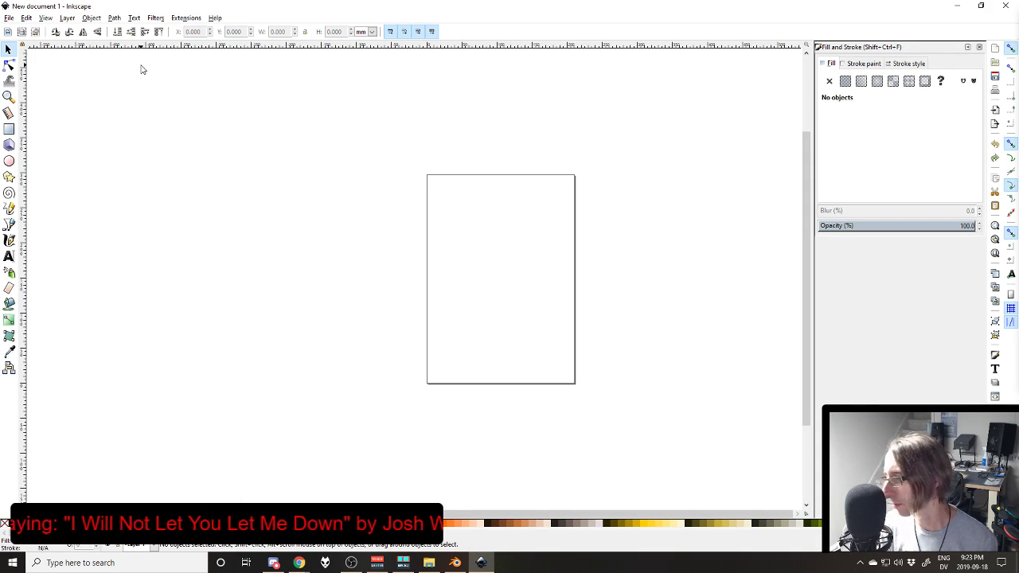
{"action": "key", "text": "shift+ctrl+e"}
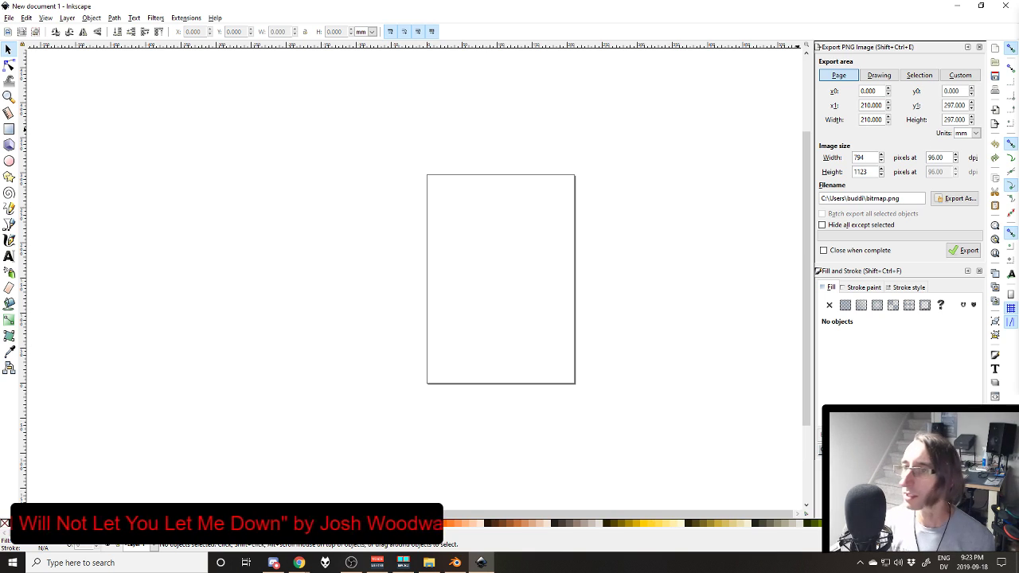
{"action": "left_click", "coordinate": [979, 47]}
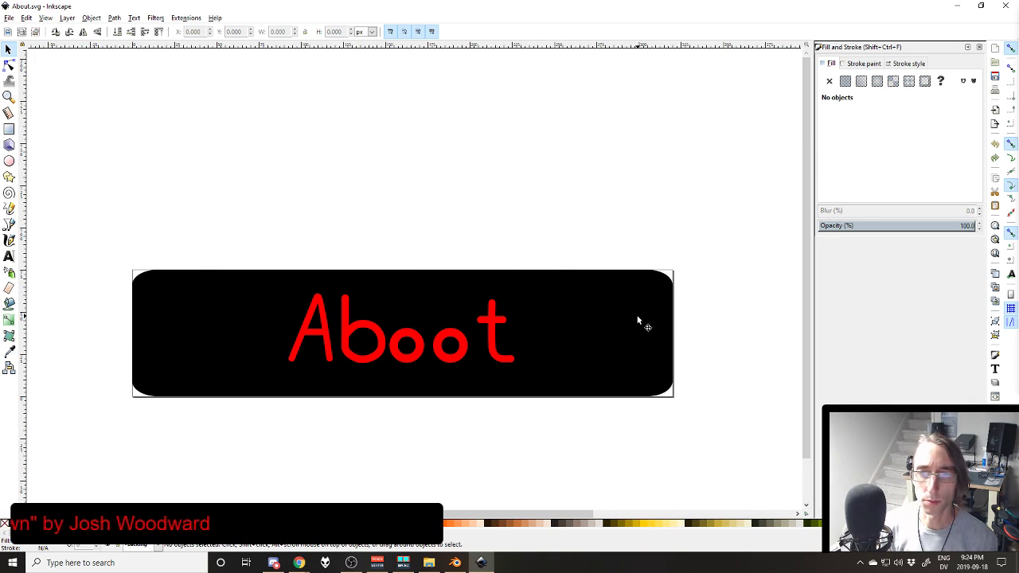
Step: Correct the header text from "Aboot" to "About"
{"action": "left_click", "coordinate": [633, 323]}
{"action": "double_click", "coordinate": [475, 327]}
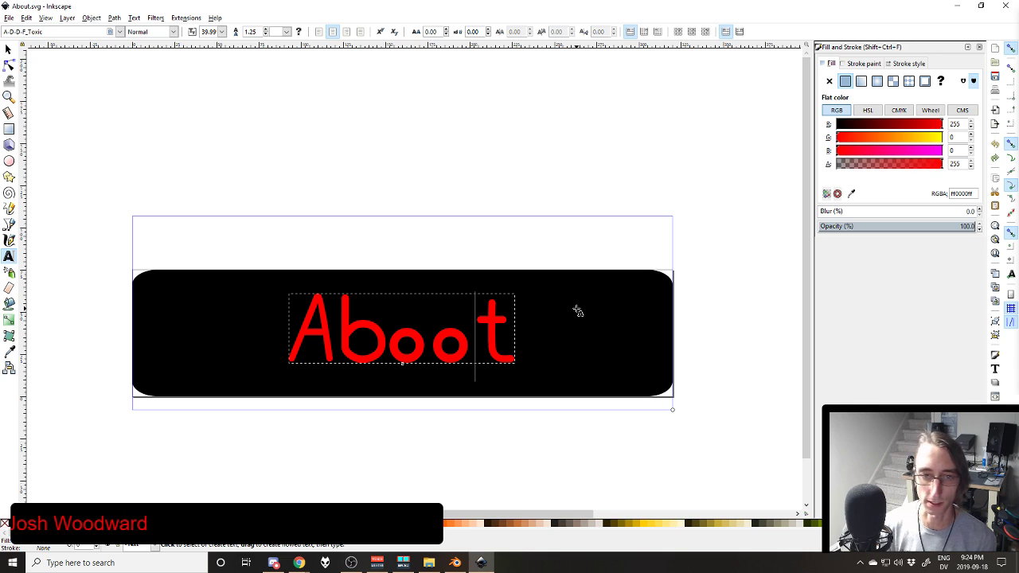
{"action": "key", "text": "shift+Left"}
{"action": "type", "text": "u"}
{"action": "left_click", "coordinate": [8, 49]}
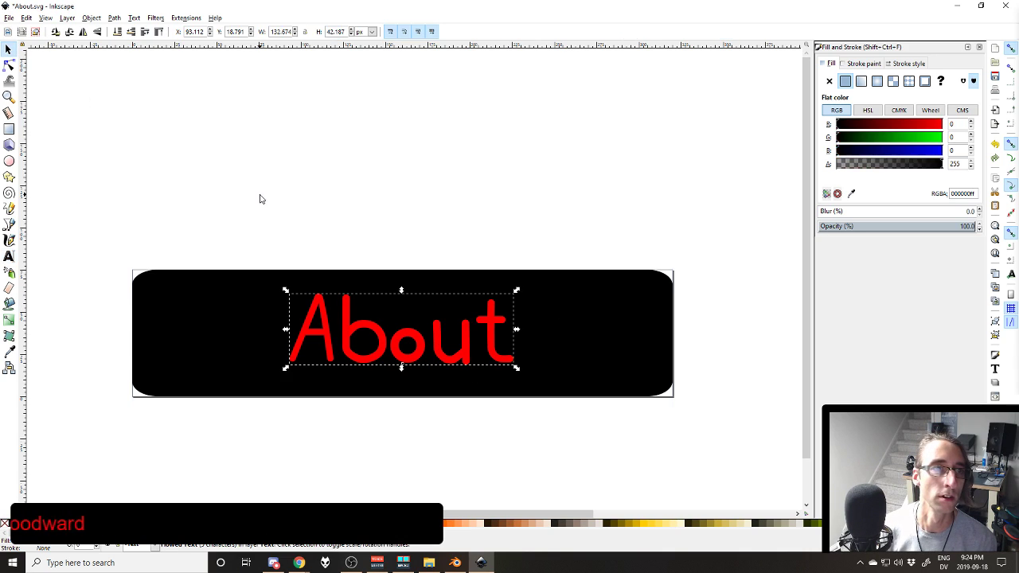
Step: Give the black backing rectangle a flat colour stroke with a width of 1 px
{"action": "left_click", "coordinate": [188, 282]}
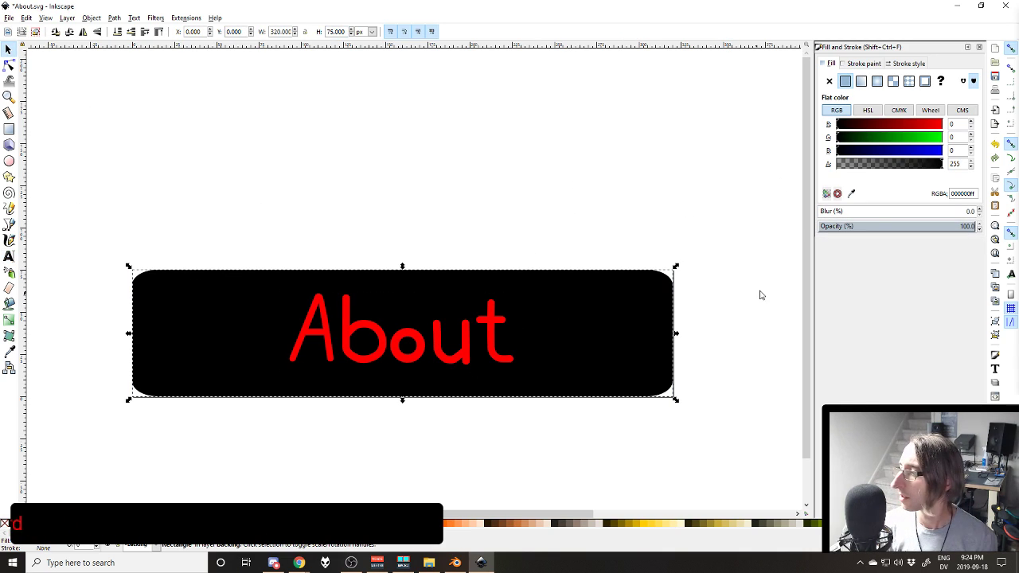
{"action": "key", "text": "plus"}
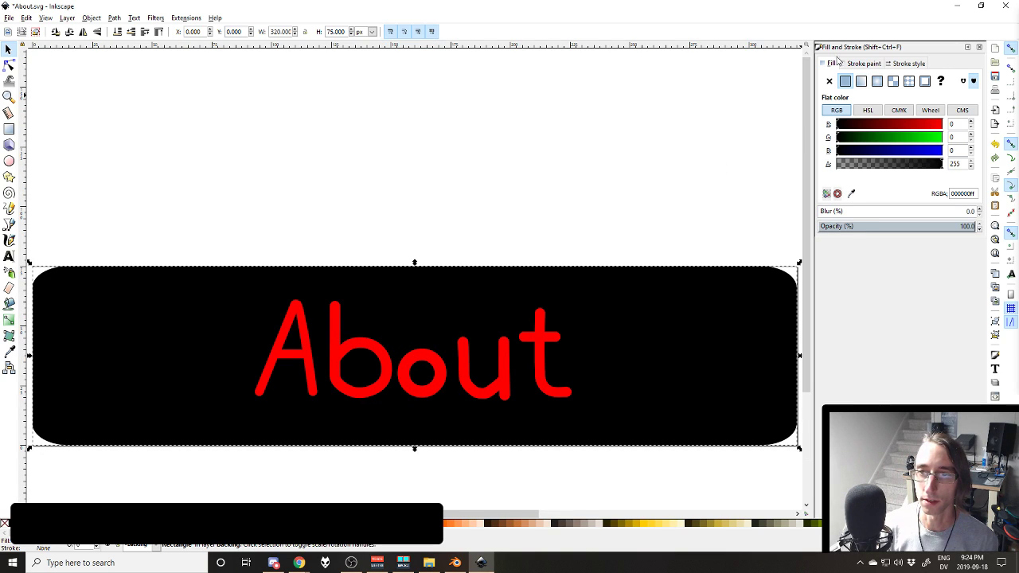
{"action": "left_click", "coordinate": [863, 64]}
{"action": "left_click", "coordinate": [845, 81]}
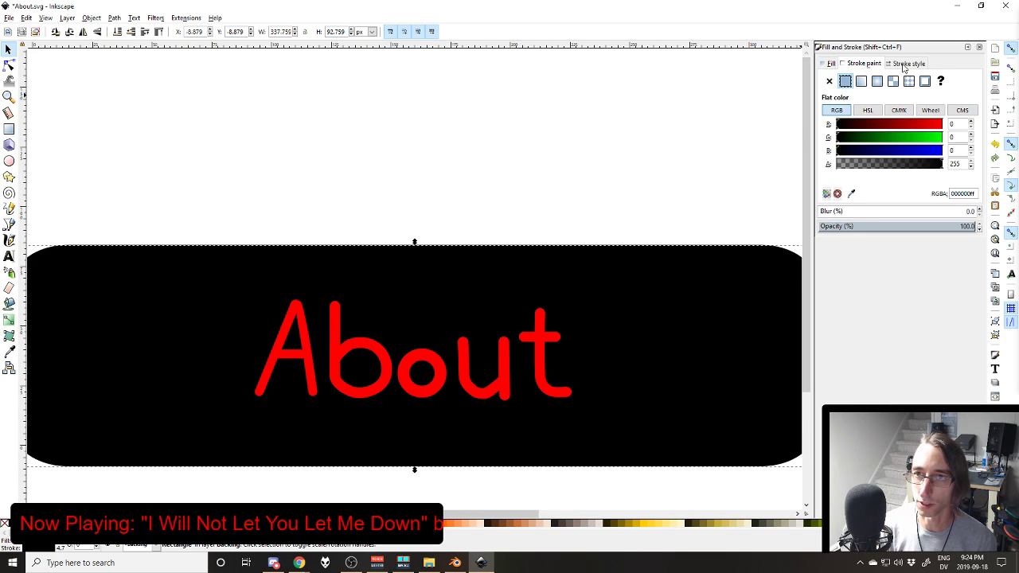
{"action": "left_click", "coordinate": [900, 65]}
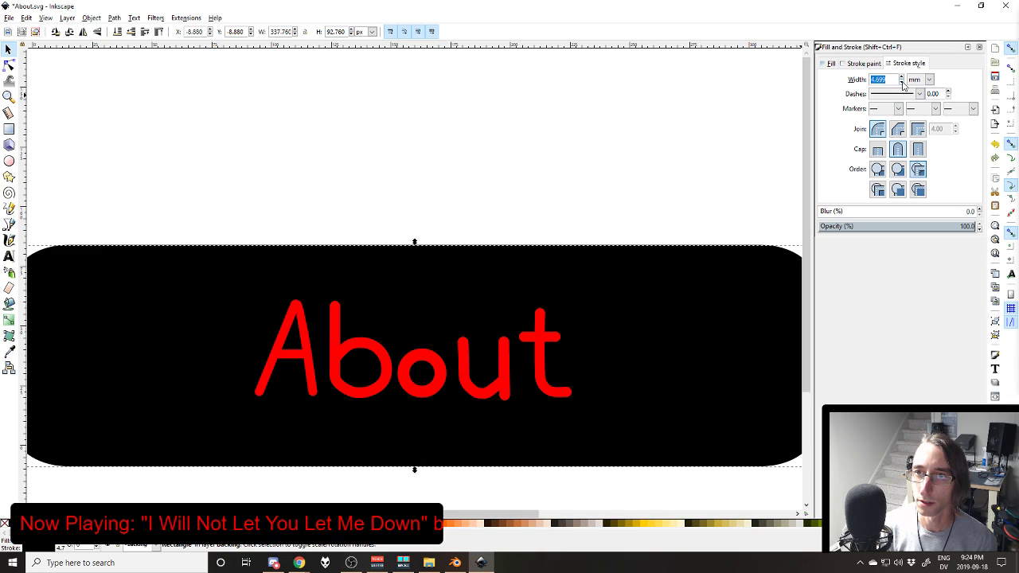
{"action": "left_click", "coordinate": [928, 80]}
{"action": "left_click", "coordinate": [915, 90]}
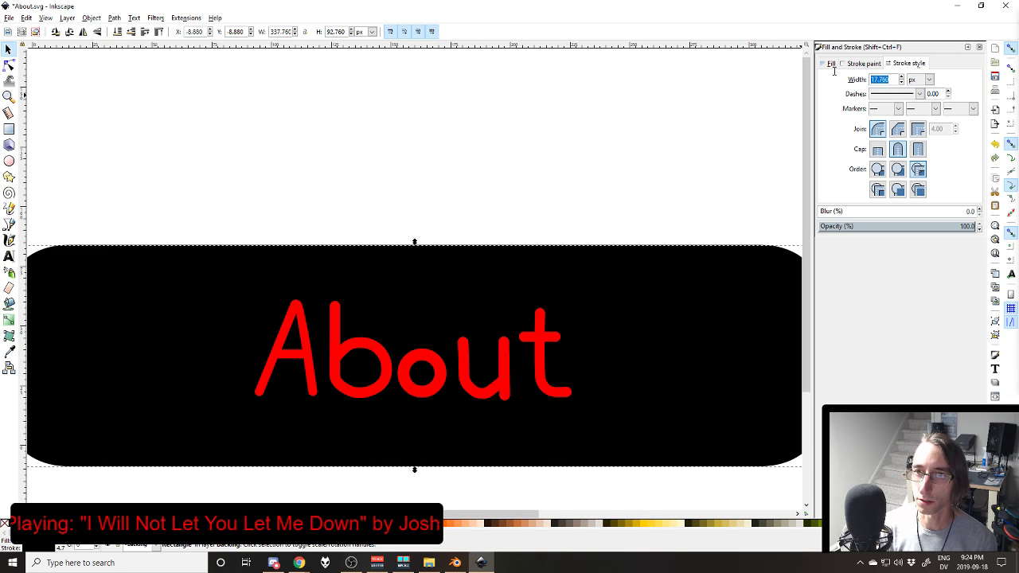
{"action": "type", "text": "1"}
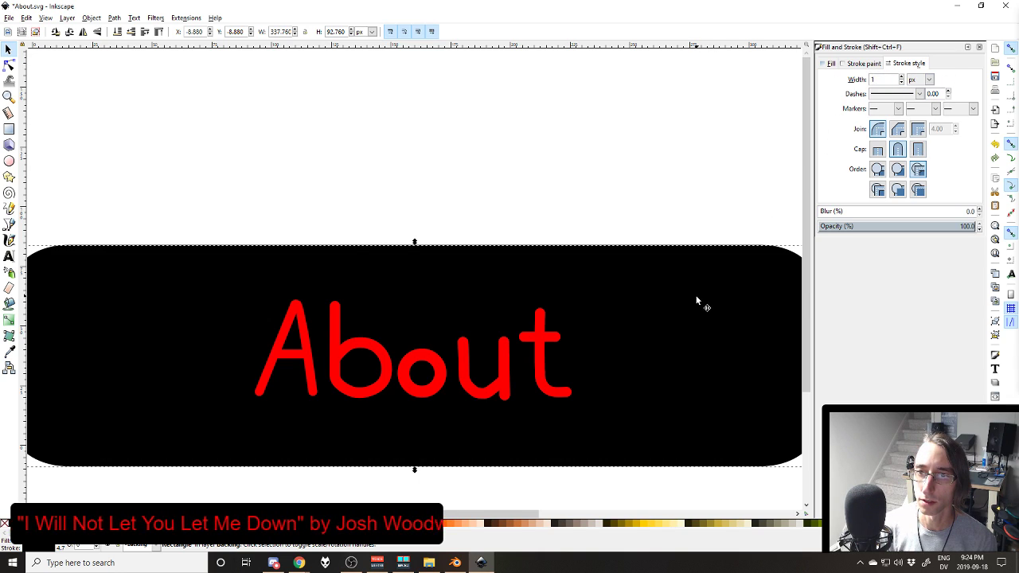
{"action": "key", "text": "Return"}
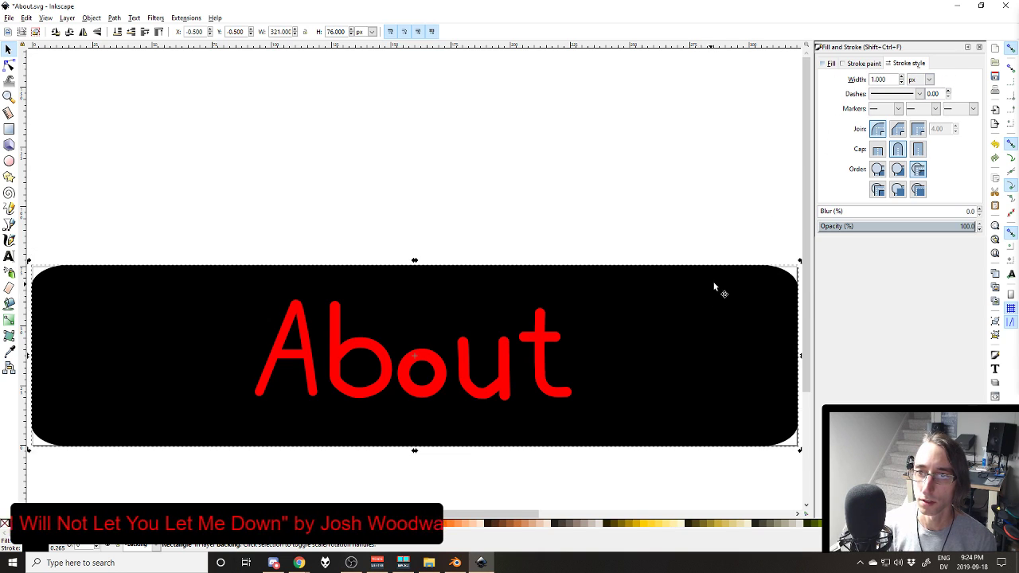
Step: Colour the backing rectangle's stroke magenta, RGBA ff00ffff, and save the drawing
{"action": "left_click", "coordinate": [863, 63]}
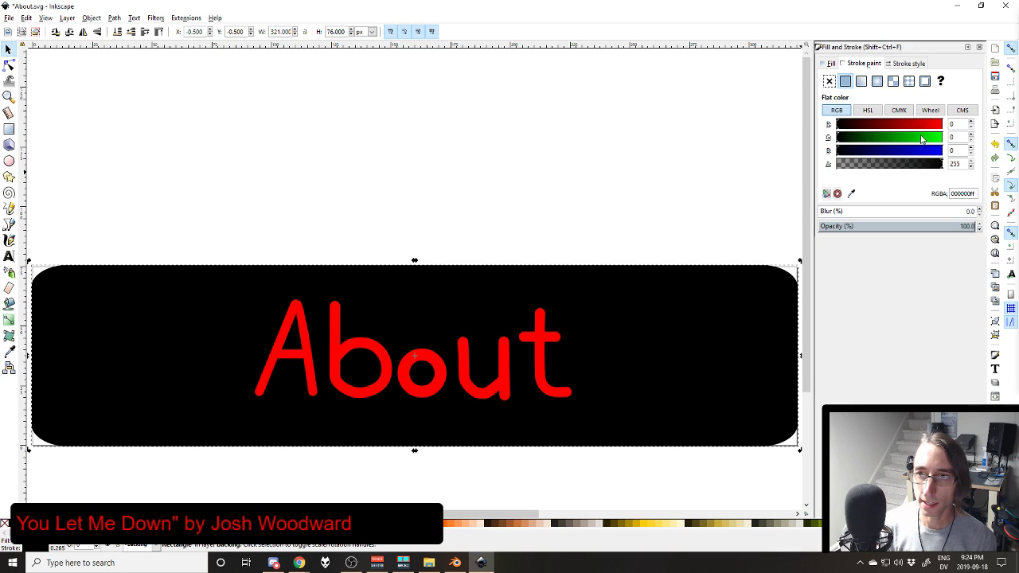
{"action": "mouse_move", "coordinate": [925, 125]}
{"action": "left_mouse_down"}
{"action": "mouse_move", "coordinate": [950, 130]}
{"action": "mouse_move", "coordinate": [950, 153]}
{"action": "left_mouse_up"}
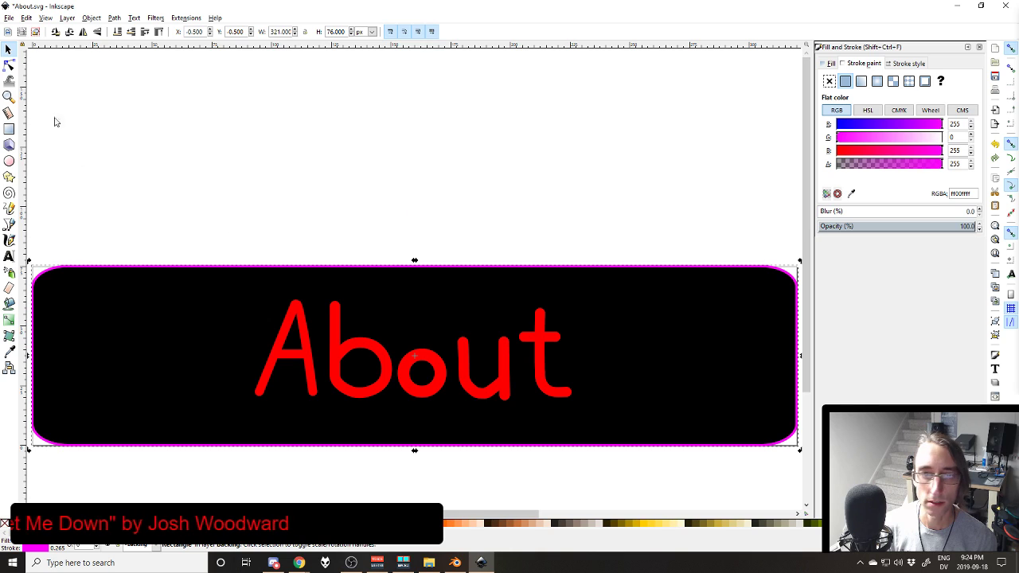
{"action": "left_click", "coordinate": [9, 51]}
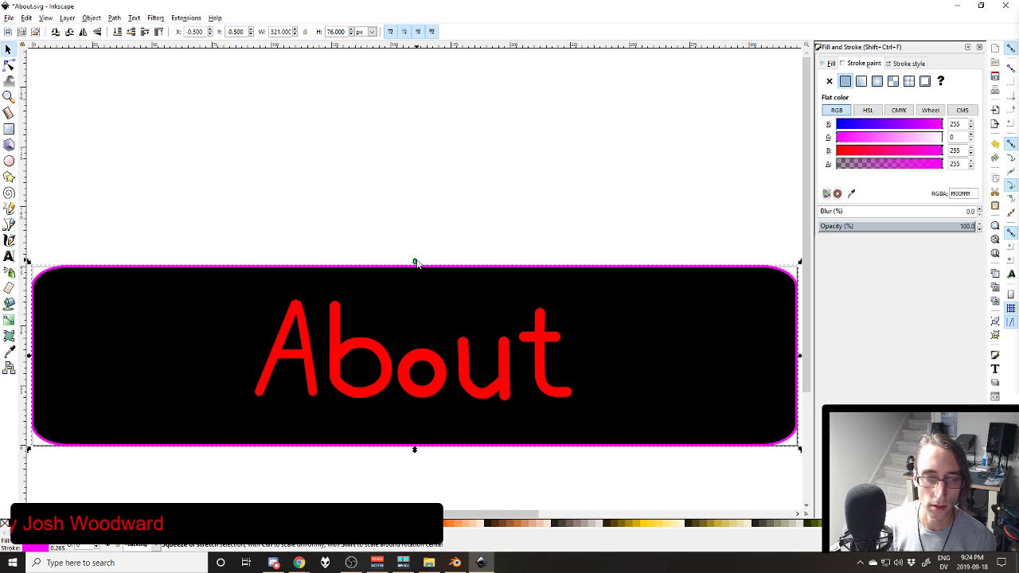
Step: Shrink the backing rectangle slightly from its upper edge and check the page size in the document properties
{"action": "left_click_drag", "start_coordinate": [415, 263], "coordinate": [417, 267]}
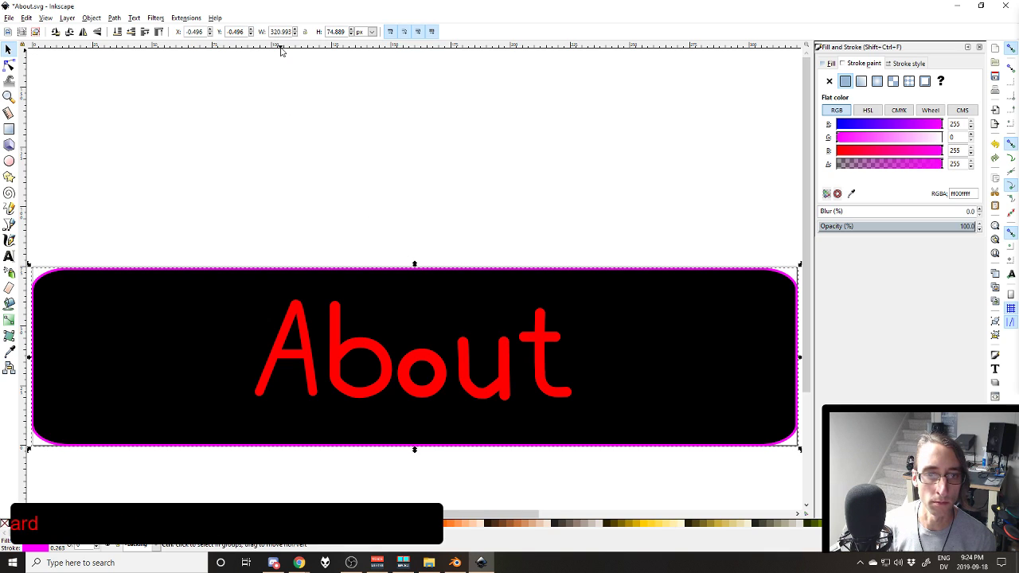
{"action": "key", "text": "ctrl+shift+d"}
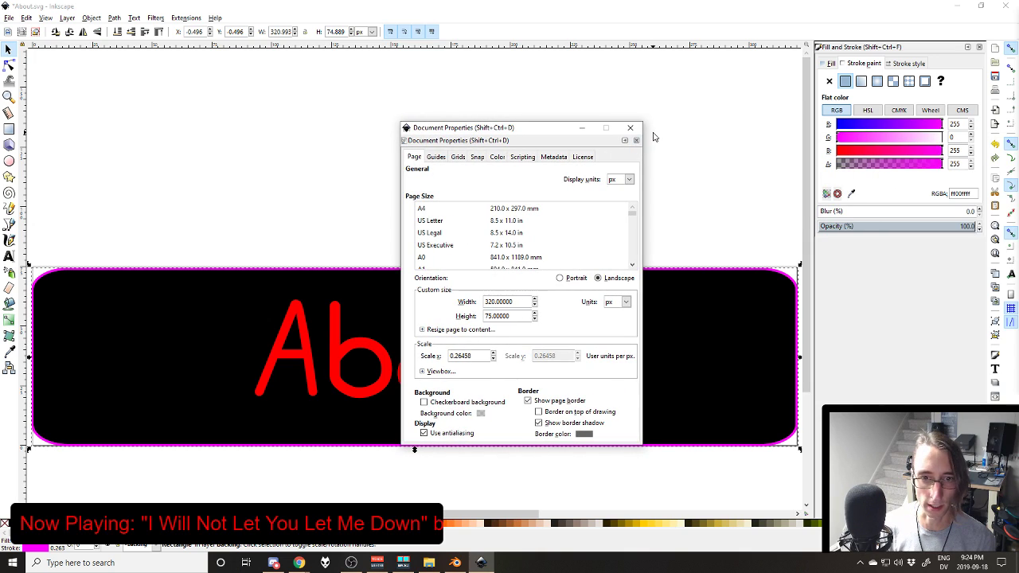
{"action": "left_click", "coordinate": [629, 127]}
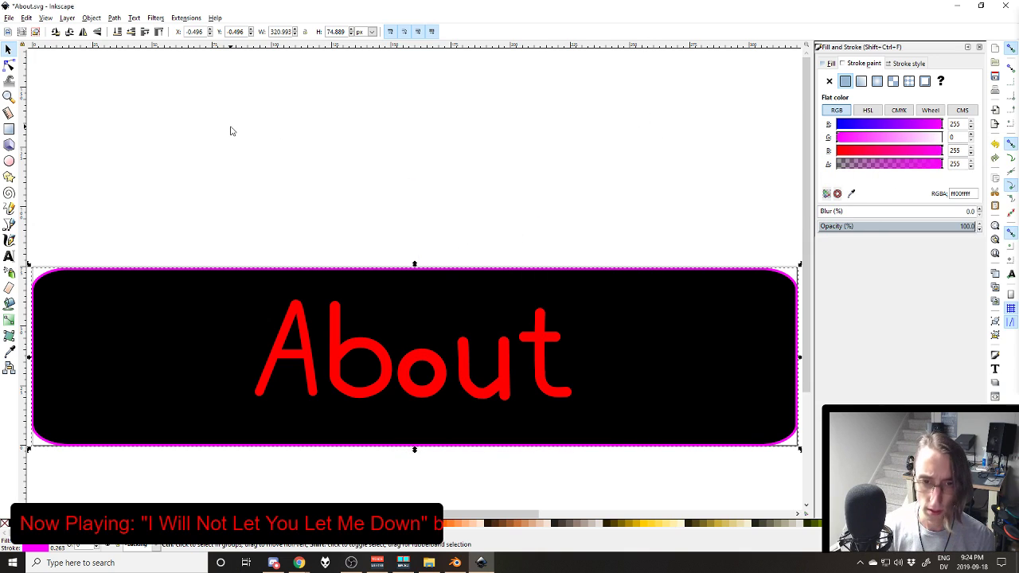
{"action": "key", "text": "ctrl+shift+d"}
{"action": "left_click", "coordinate": [818, 149]}
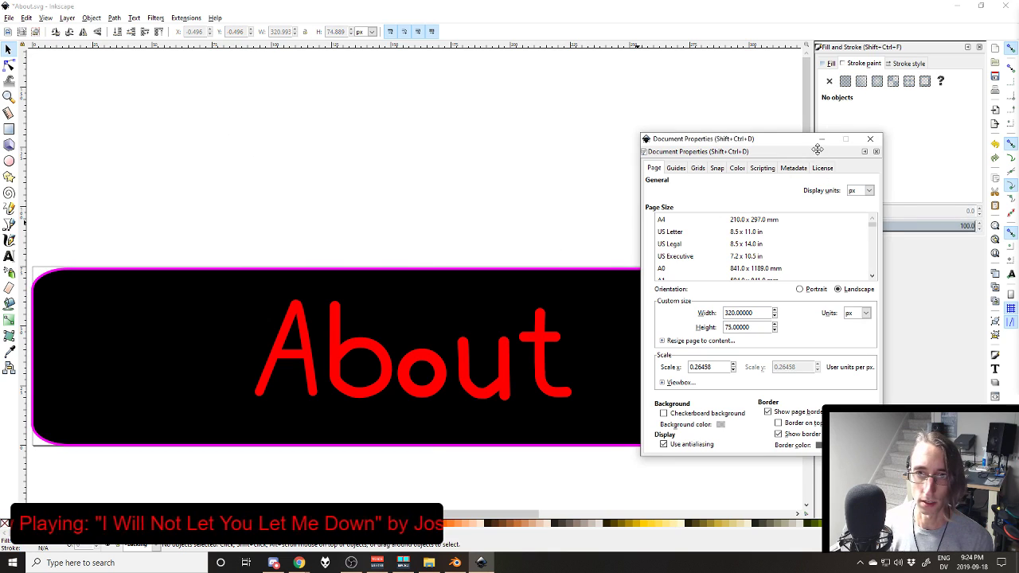
{"action": "left_click", "coordinate": [869, 140]}
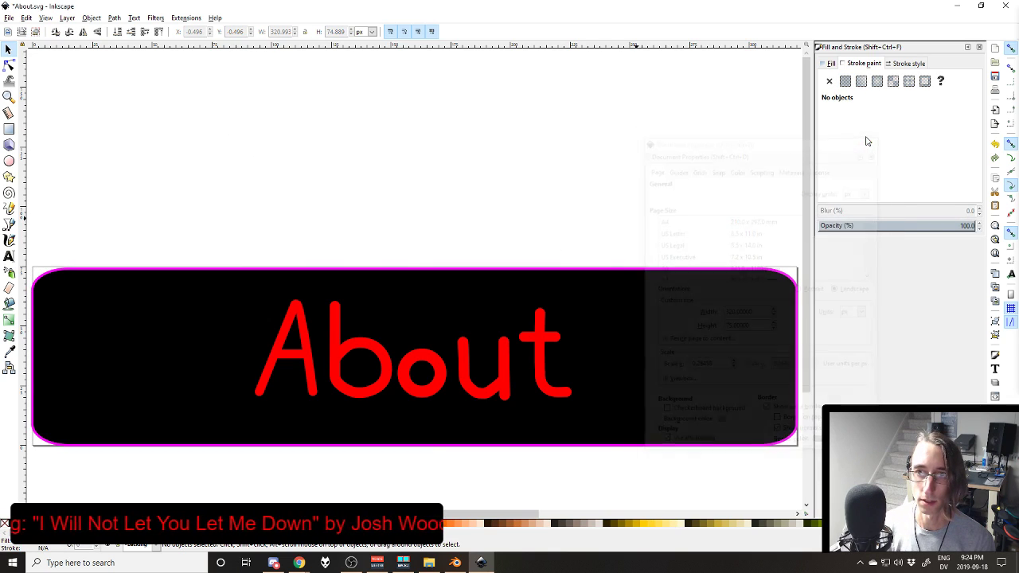
Step: Position the backing rectangle at X 0, Y 0 and set its size to 320 by 75 px
{"action": "left_click", "coordinate": [627, 310]}
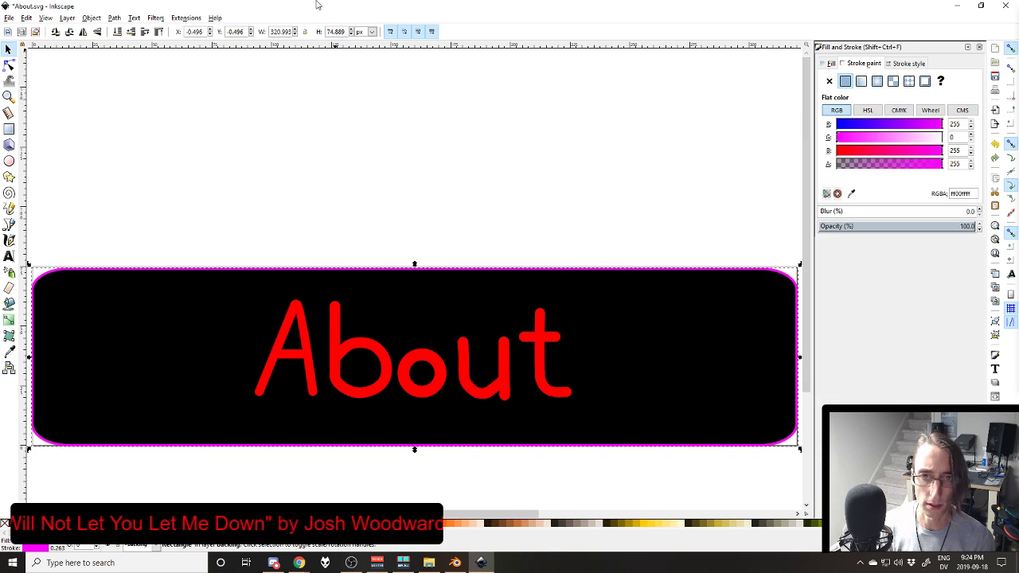
{"action": "double_click", "coordinate": [202, 32]}
{"action": "type", "text": "0"}
{"action": "key", "text": "Tab"}
{"action": "type", "text": "0"}
{"action": "key", "text": "Tab"}
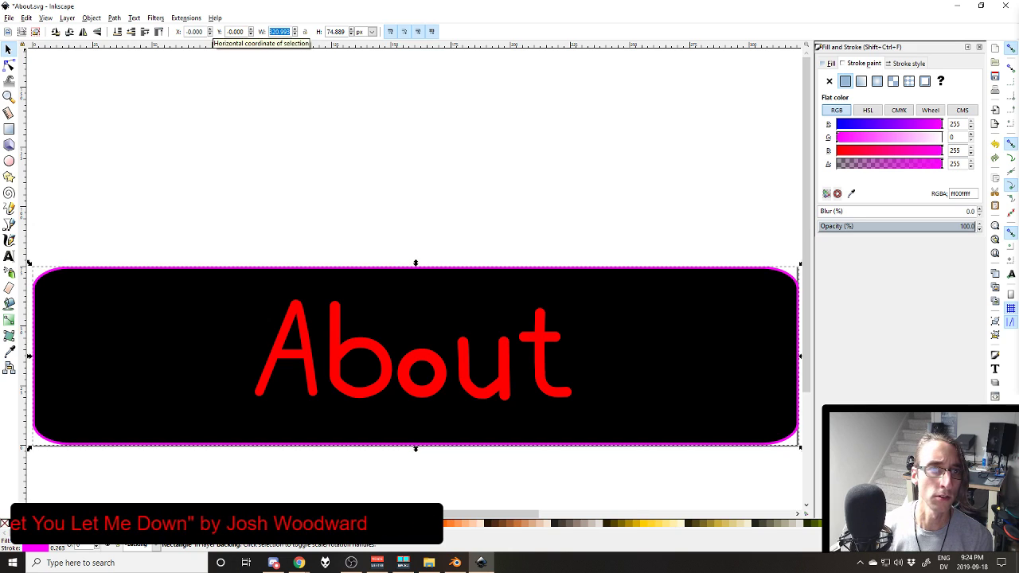
{"action": "type", "text": "320"}
{"action": "key", "text": "Tab"}
{"action": "type", "text": "75"}
{"action": "key", "text": "Tab"}
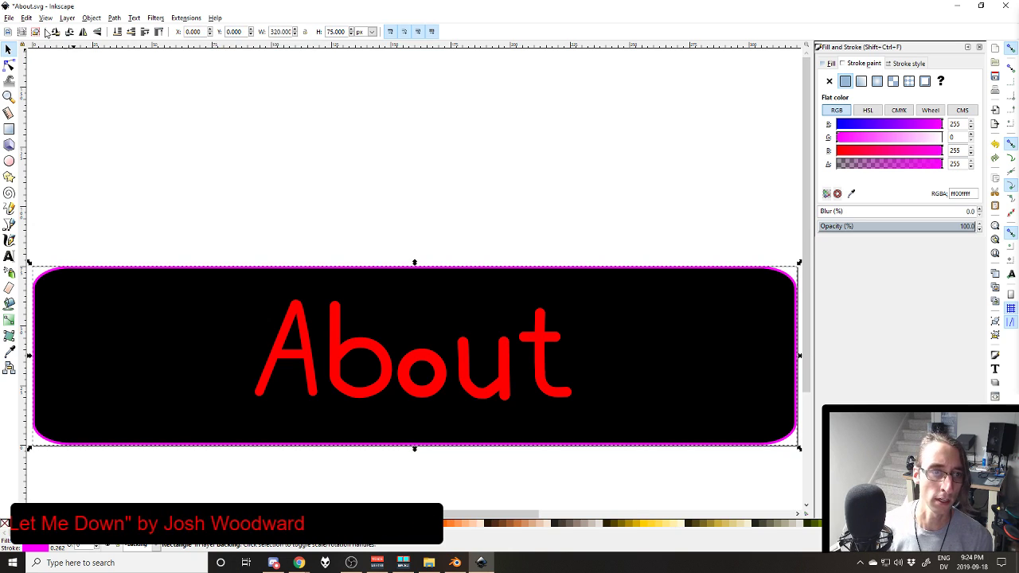
{"action": "left_click", "coordinate": [186, 132]}
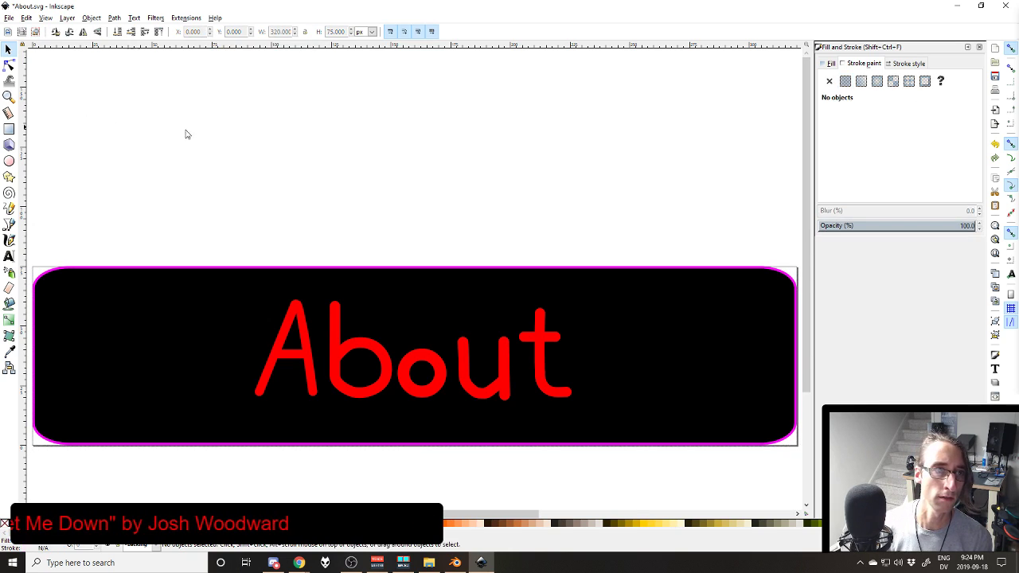
Step: Set both corner radii of the backing rectangle, Rx and Ry, to 15 px
{"action": "left_click", "coordinate": [618, 314]}
{"action": "key", "text": "r"}
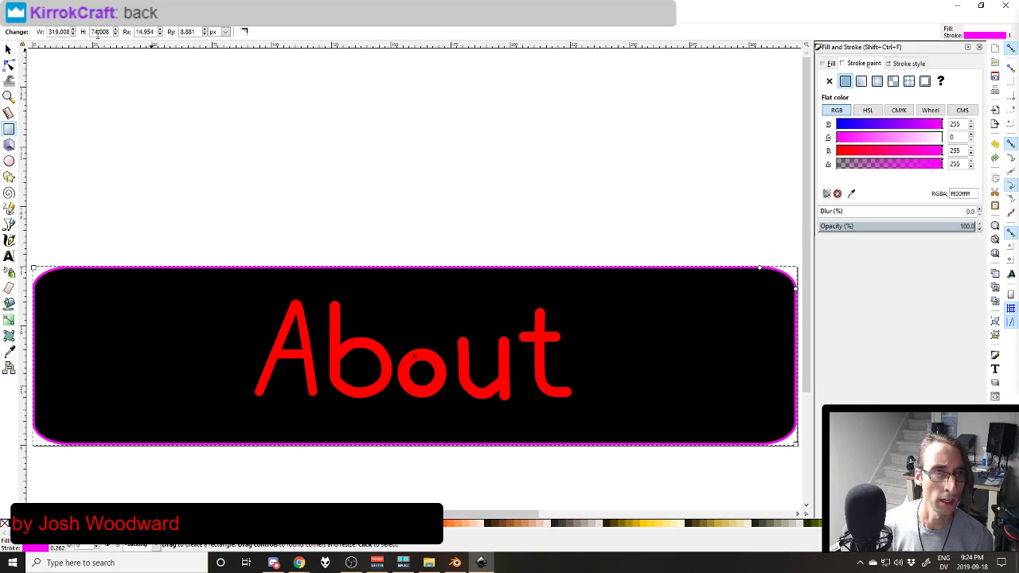
{"action": "key", "text": "Return"}
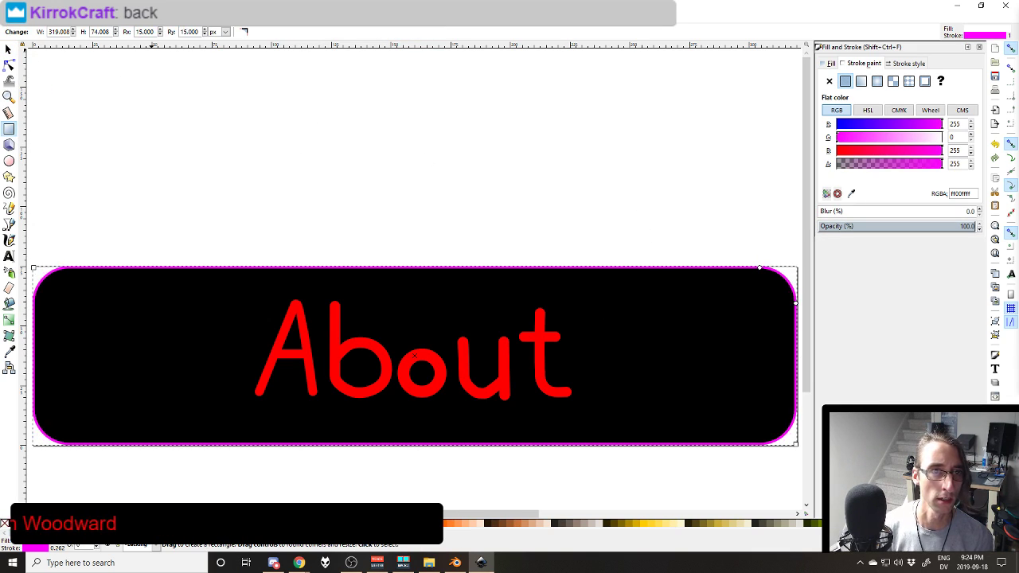
{"action": "left_click", "coordinate": [195, 127]}
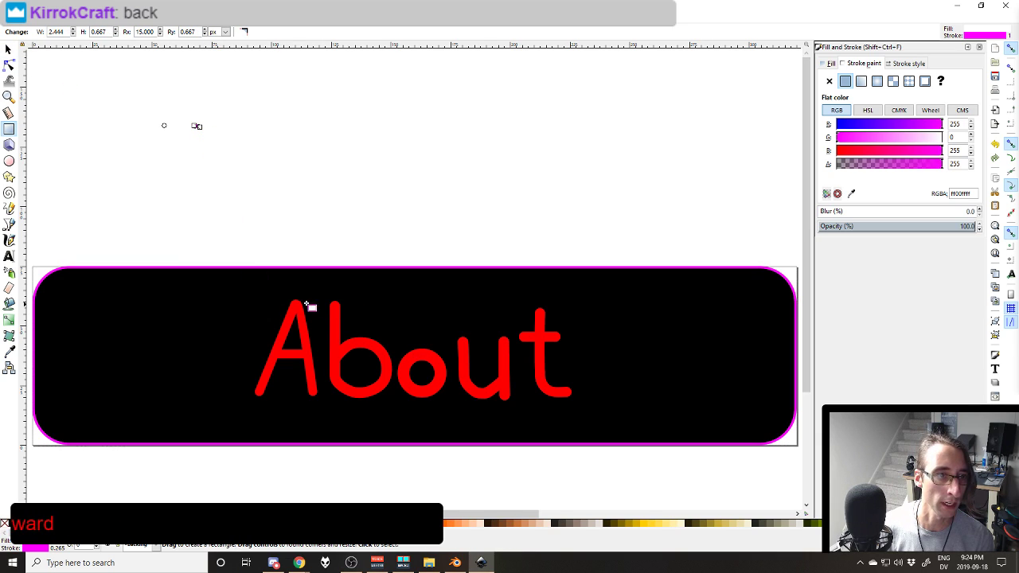
Step: Delete the stray tiny rectangle above the page and select the black backing rectangle
{"action": "key", "text": "s"}
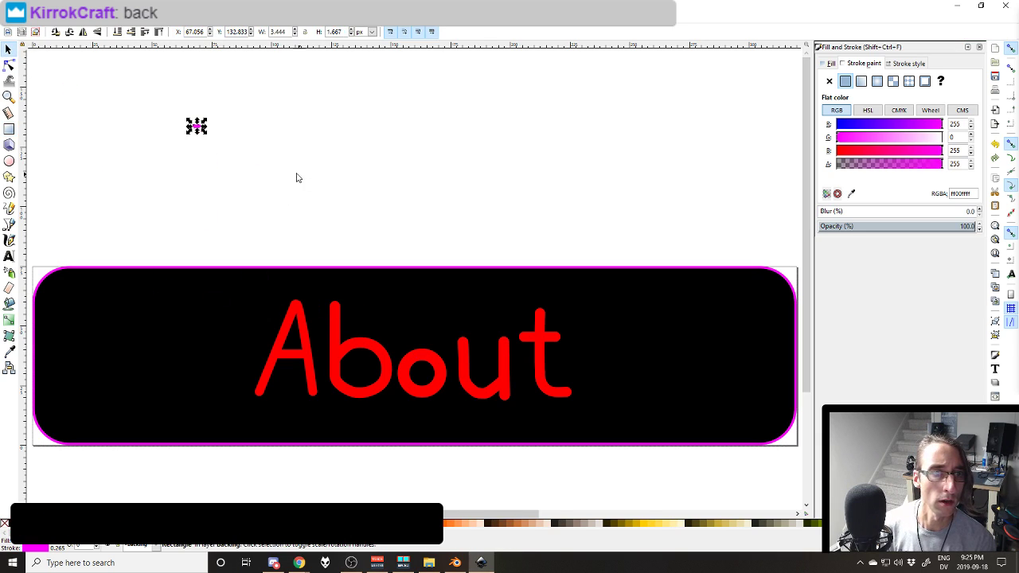
{"action": "key", "text": "Delete"}
{"action": "left_click", "coordinate": [192, 288]}
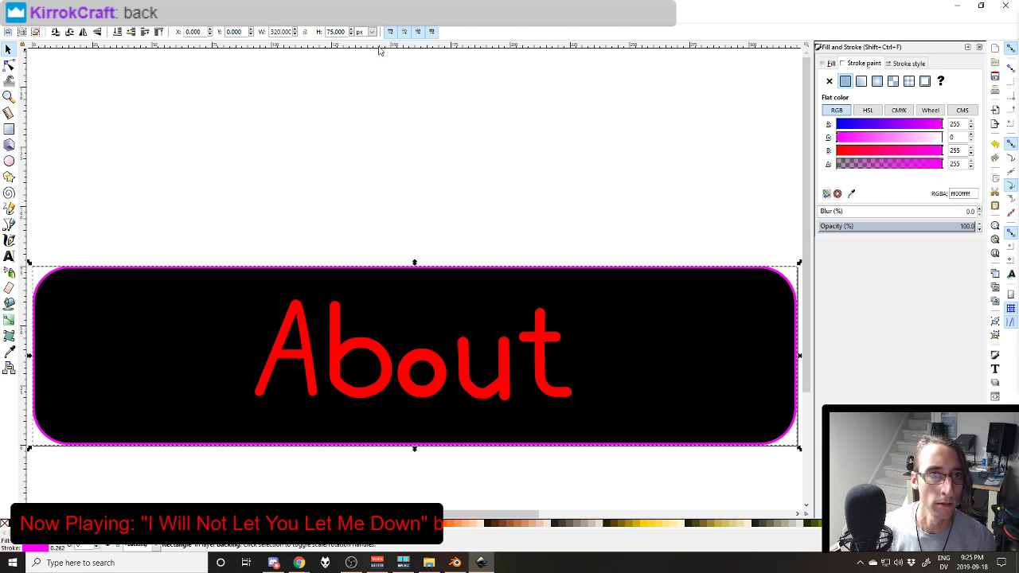
Step: Export the page as About.png at 320 by 75 px, replacing the existing file and closing the export dialog when complete
{"action": "key", "text": "shift+ctrl+e"}
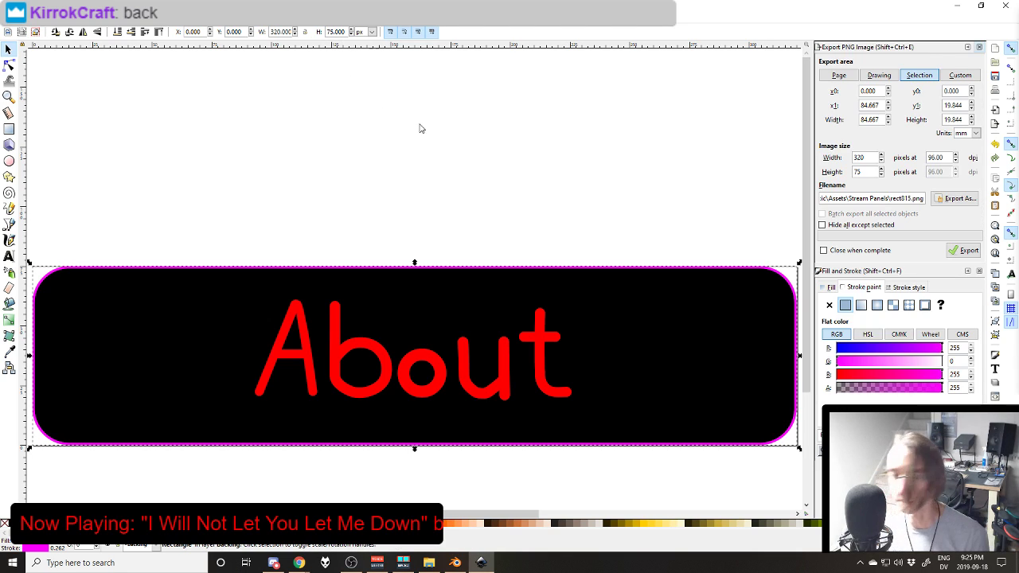
{"action": "left_click", "coordinate": [837, 75]}
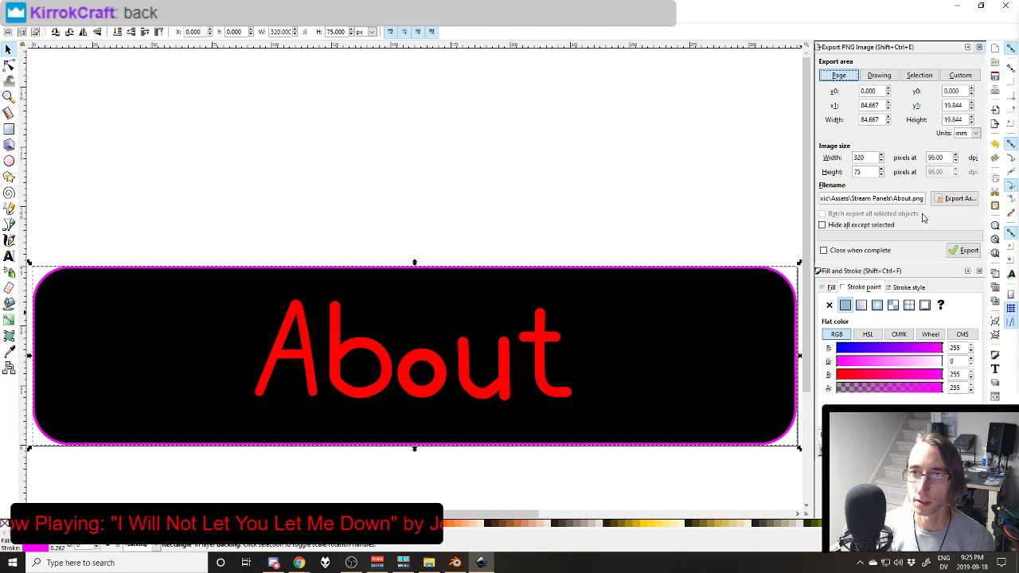
{"action": "left_click", "coordinate": [888, 251]}
{"action": "left_click", "coordinate": [963, 250]}
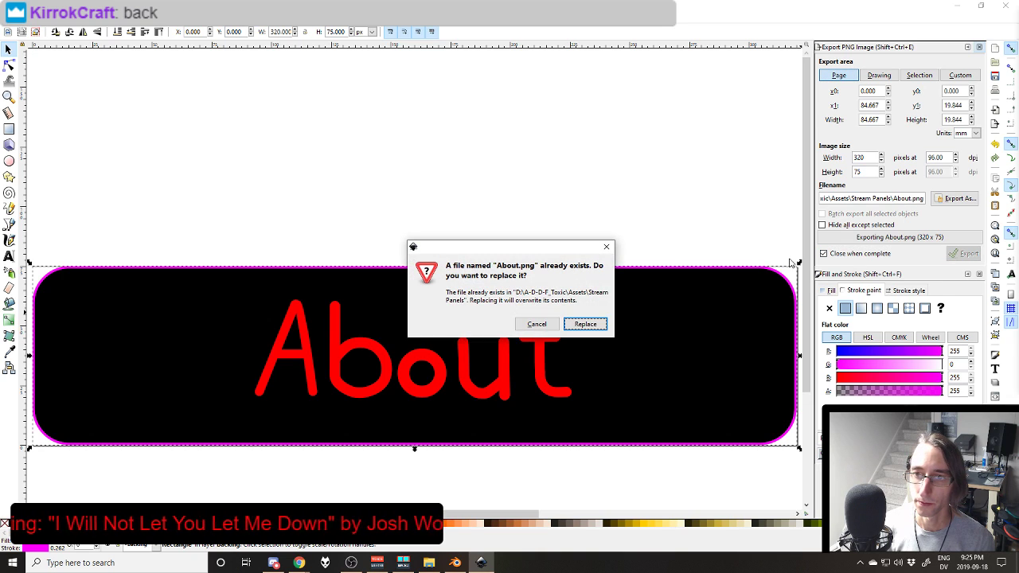
{"action": "left_click", "coordinate": [585, 324]}
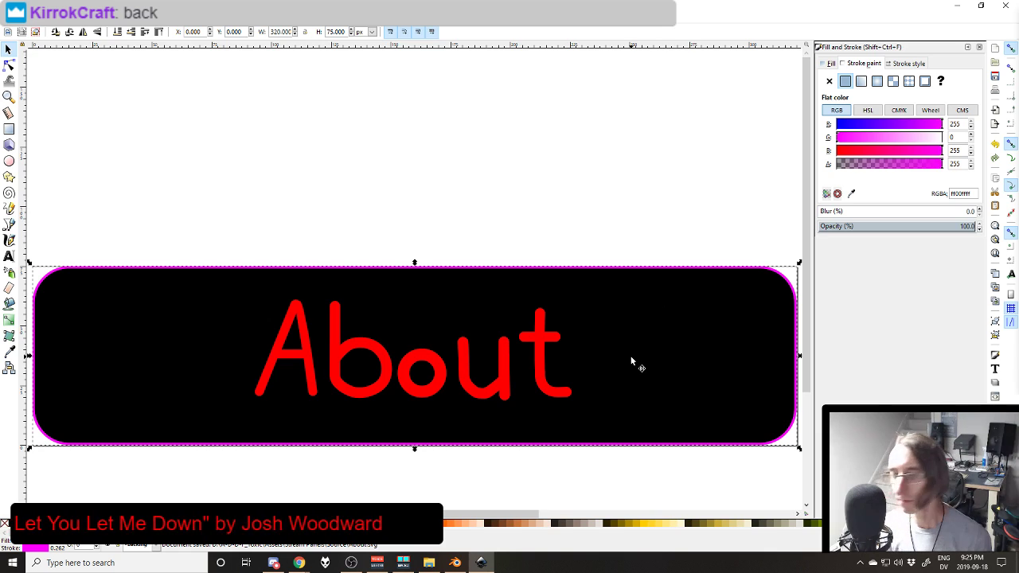
Step: Close the About drawing and open the recent file Music.svg in a fresh Inkscape session
{"action": "left_click", "coordinate": [956, 6]}
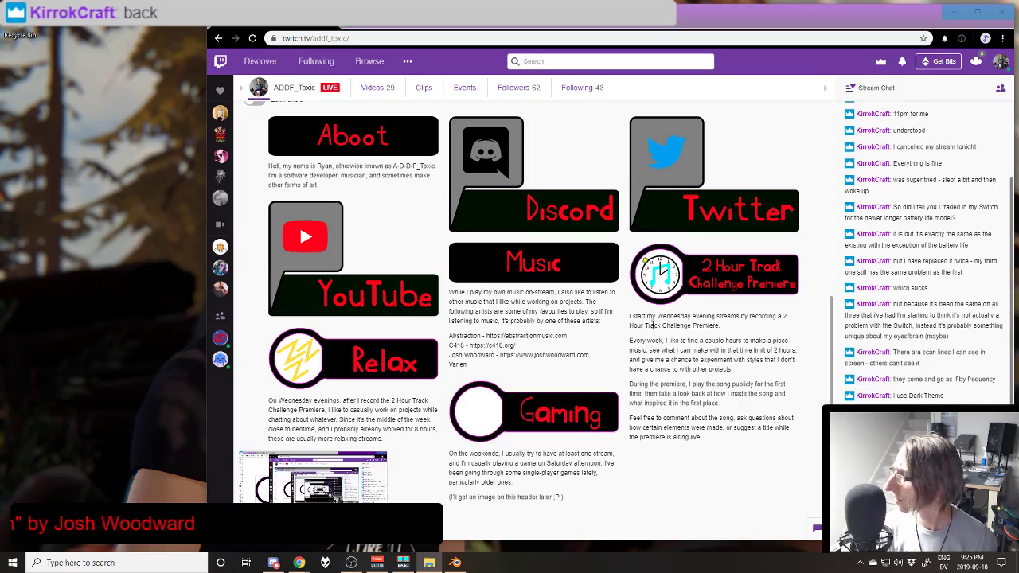
{"action": "left_click", "coordinate": [12, 563]}
{"action": "left_click", "coordinate": [359, 92]}
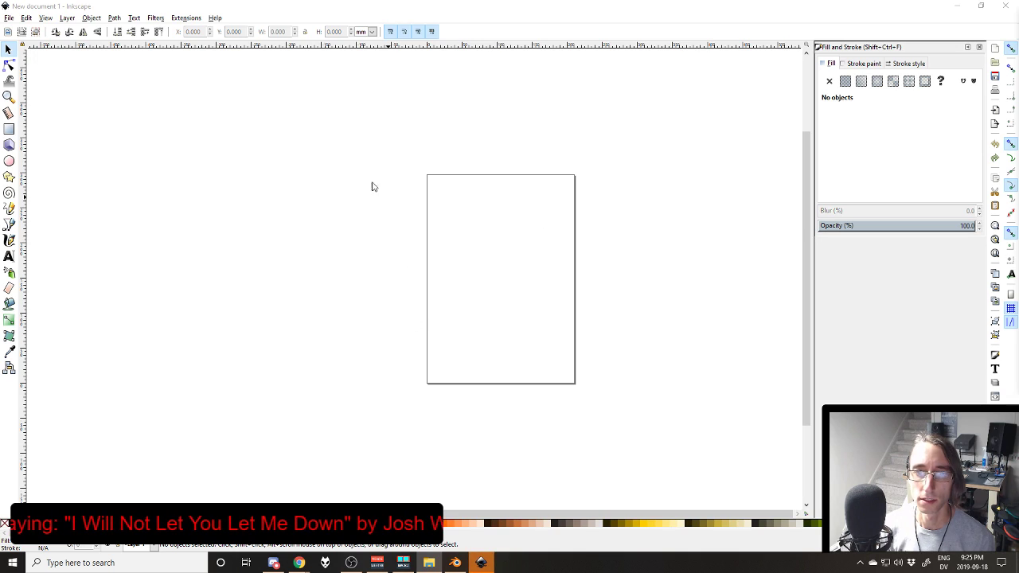
{"action": "left_click", "coordinate": [9, 18]}
{"action": "mouse_move", "coordinate": [48, 63]}
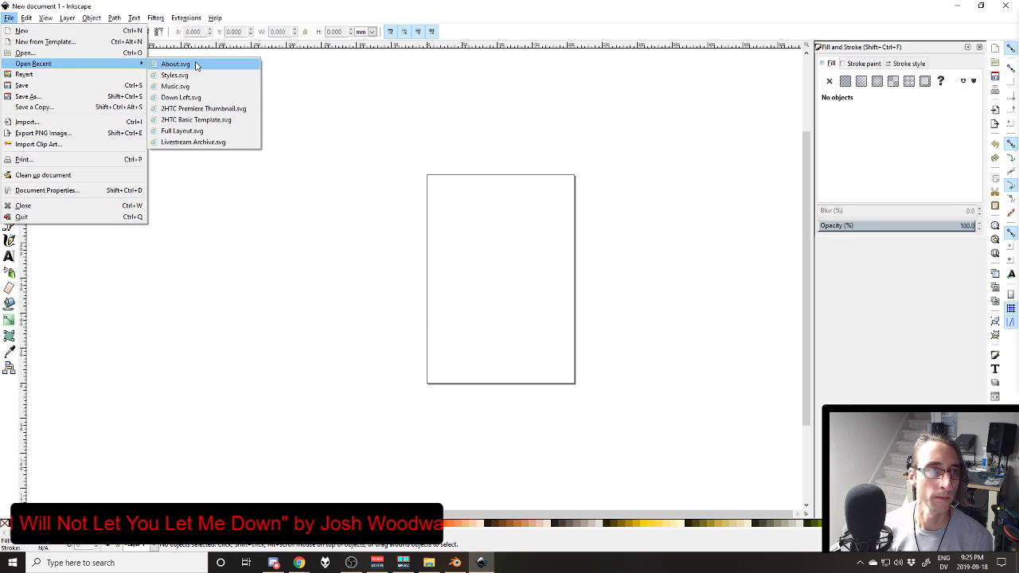
{"action": "left_click", "coordinate": [207, 84]}
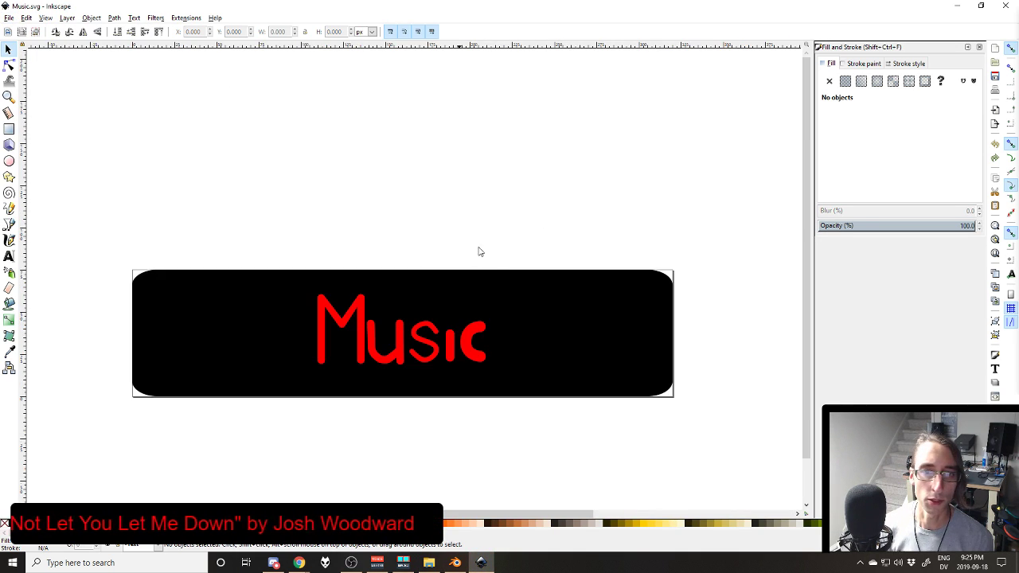
{"action": "left_click", "coordinate": [656, 314]}
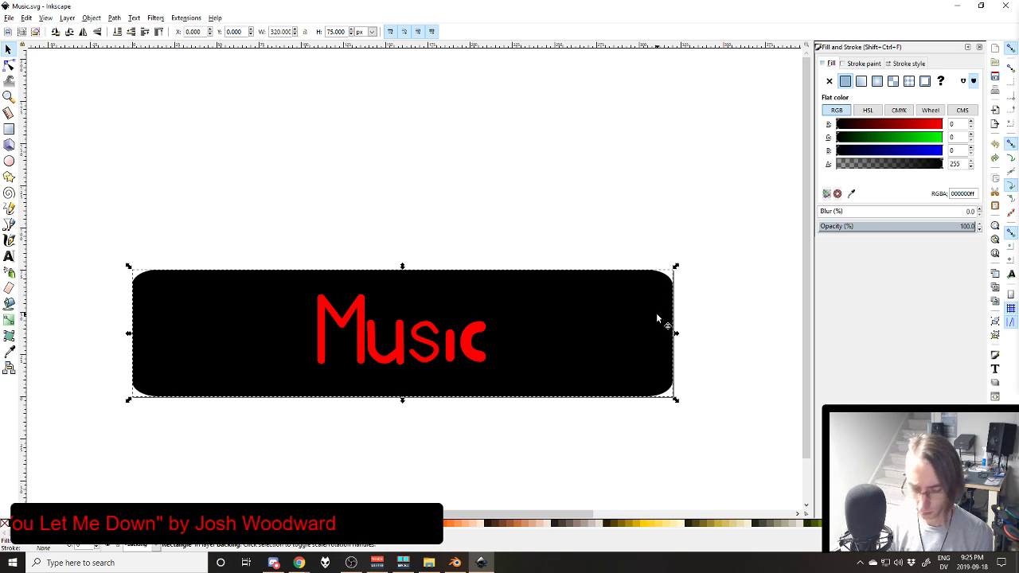
{"action": "key", "text": "Delete"}
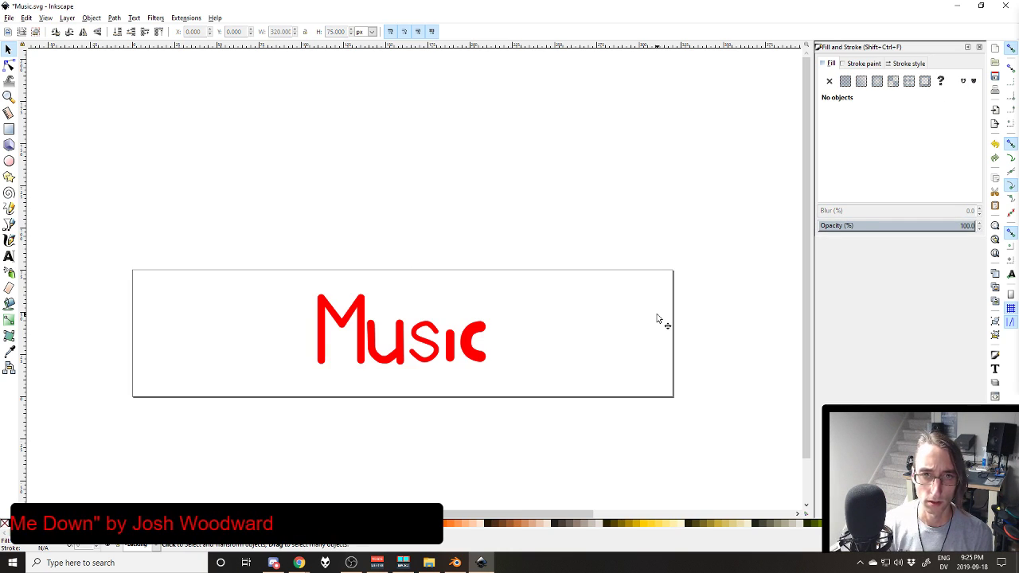
{"action": "key", "text": "ctrl+z"}
Step: Give the Music header's backing rectangle a flat magenta stroke 1 px wide
{"action": "left_click", "coordinate": [656, 313]}
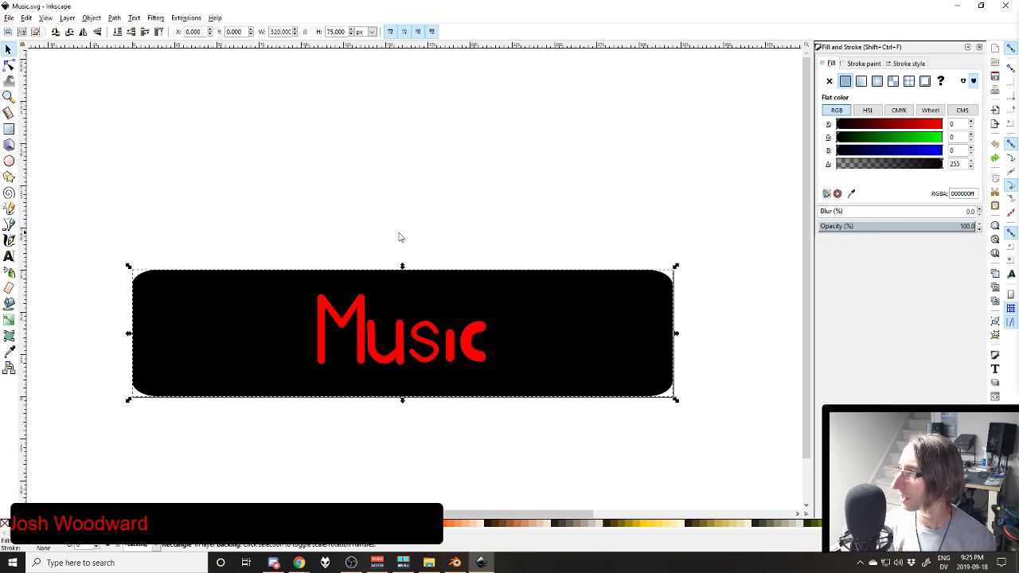
{"action": "left_click", "coordinate": [863, 62]}
{"action": "left_click", "coordinate": [845, 80]}
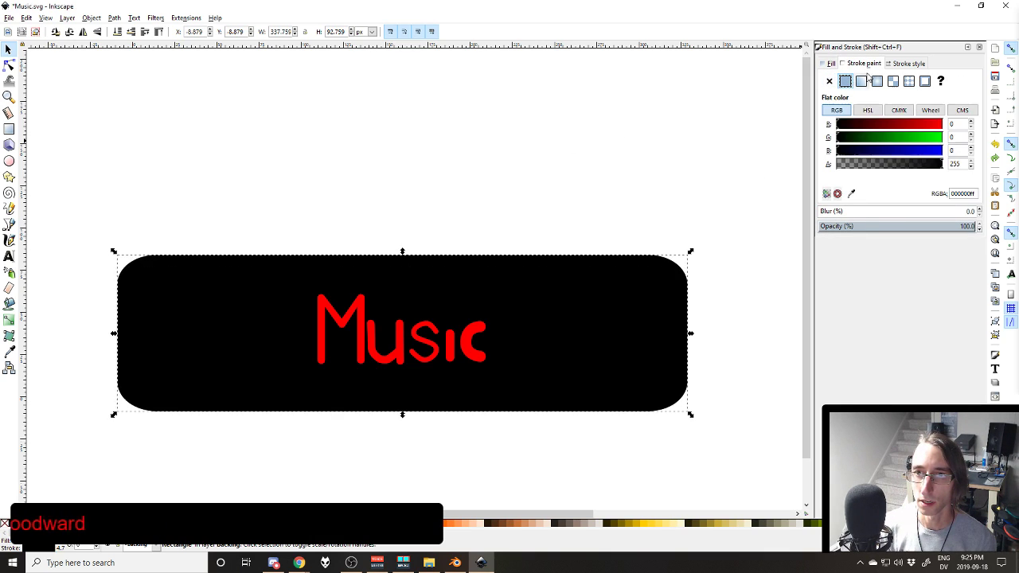
{"action": "left_click", "coordinate": [908, 63]}
{"action": "left_click", "coordinate": [911, 80]}
{"action": "left_click", "coordinate": [917, 149]}
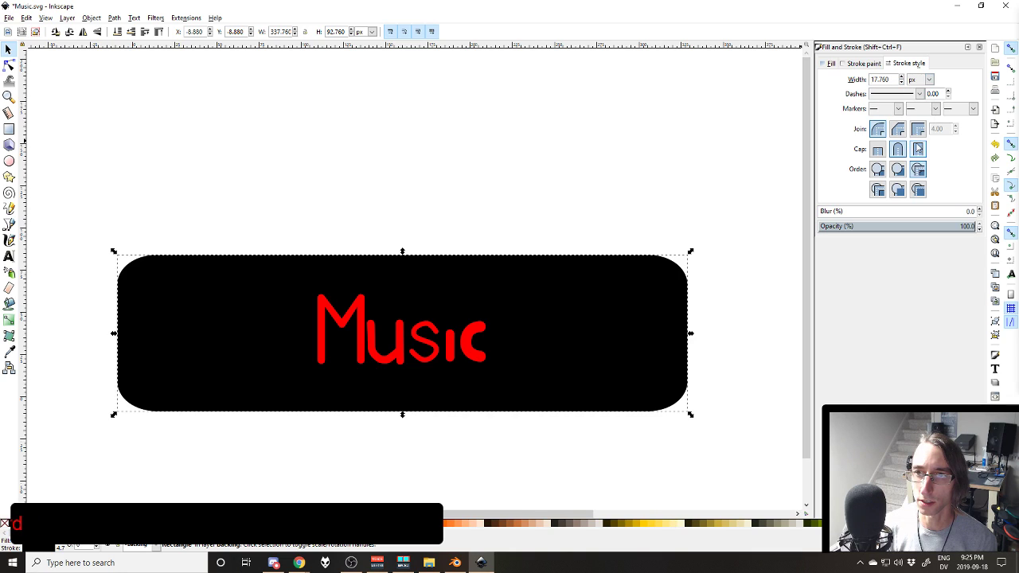
{"action": "left_click", "coordinate": [871, 64]}
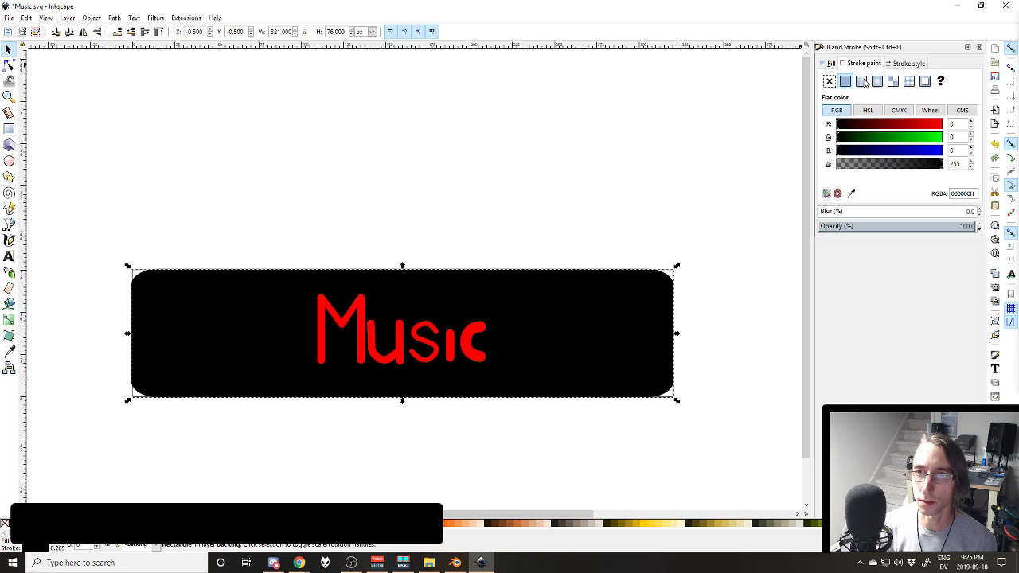
{"action": "mouse_move", "coordinate": [845, 127]}
{"action": "left_mouse_down"}
{"action": "mouse_move", "coordinate": [946, 127]}
{"action": "mouse_move", "coordinate": [947, 151]}
{"action": "left_mouse_up"}
{"action": "left_click", "coordinate": [830, 64]}
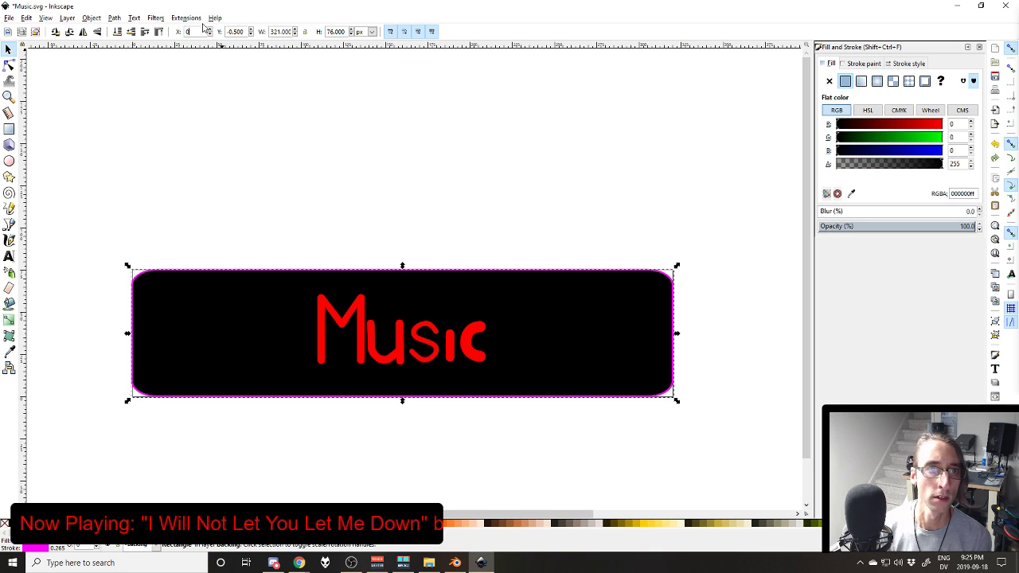
Step: Position the Music backing rectangle at X 0, Y 0 and set its size to 320 by 75 px
{"action": "key", "text": "Tab"}
{"action": "type", "text": "0"}
{"action": "key", "text": "Tab"}
{"action": "type", "text": "320"}
{"action": "key", "text": "Tab"}
{"action": "type", "text": "75"}
{"action": "key", "text": "Return"}
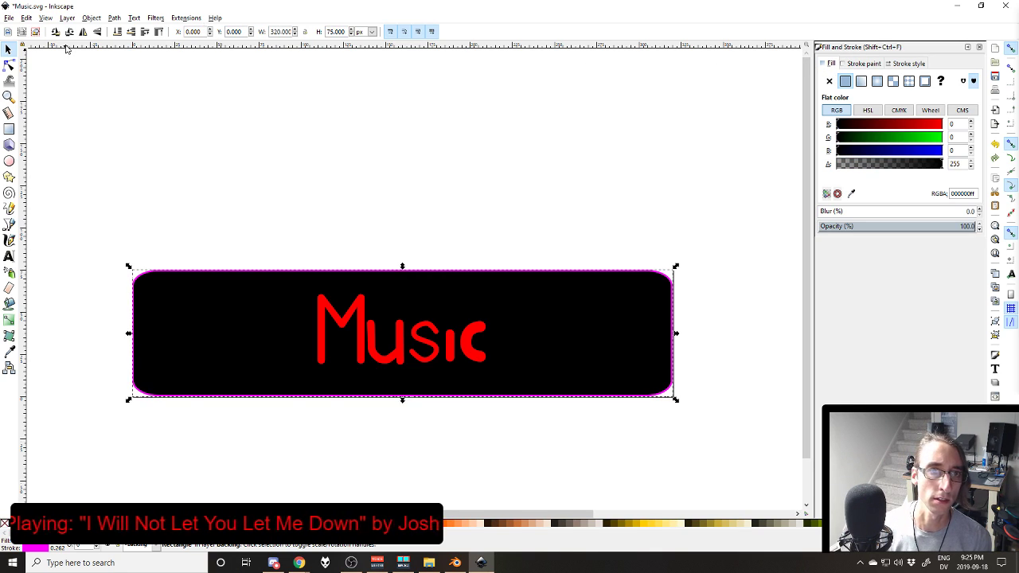
Step: Set the Music backing rectangle's corner radii, Rx and Ry, to 15 px and reselect it
{"action": "key", "text": "r"}
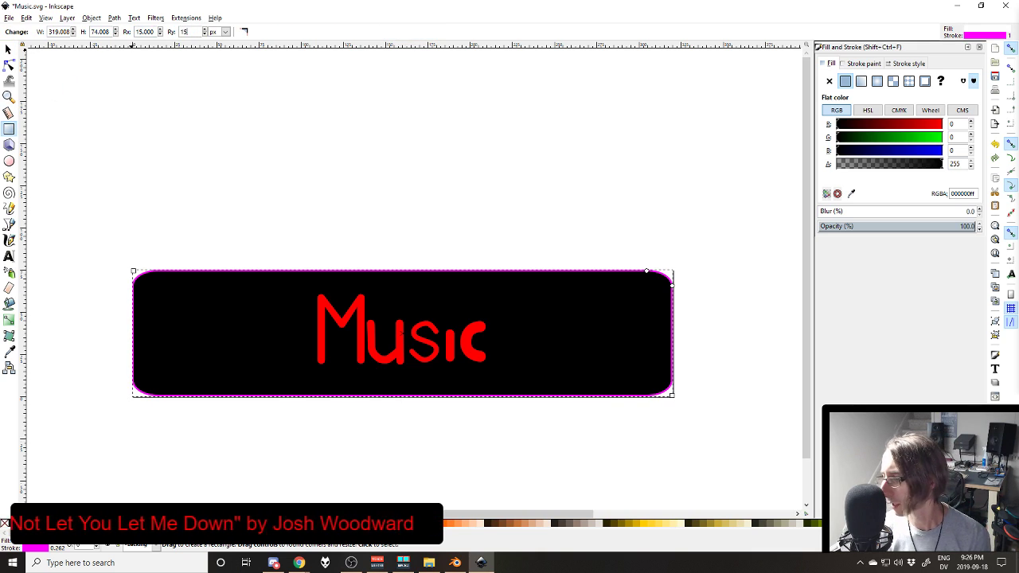
{"action": "key", "text": "s"}
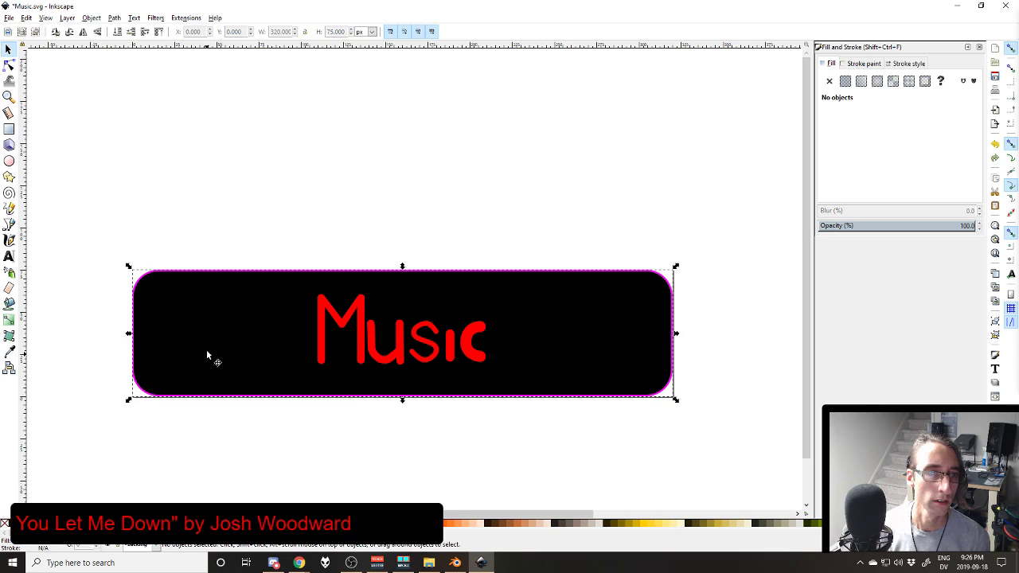
{"action": "left_click", "coordinate": [207, 356]}
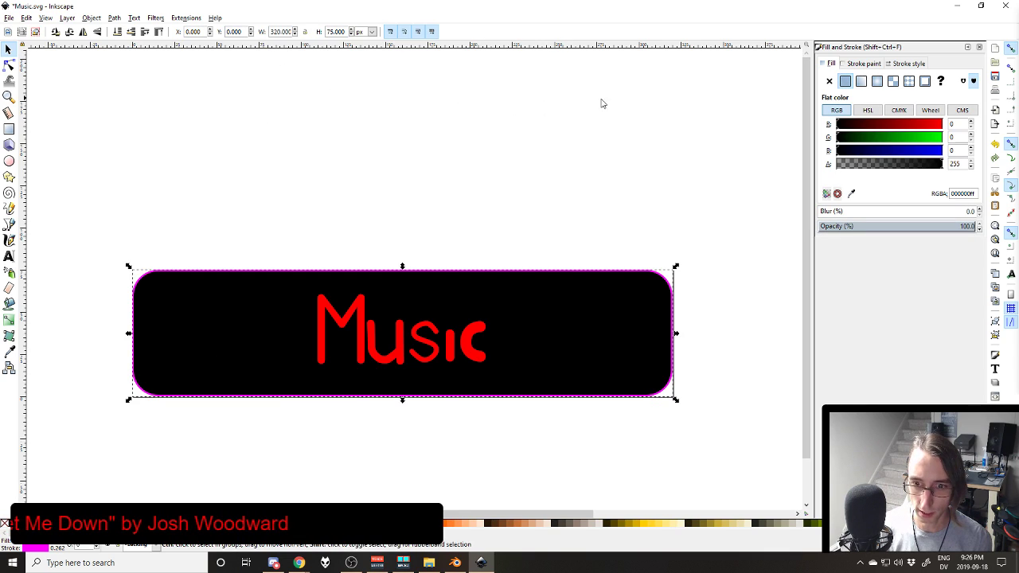
Step: Export the page as Music.png at 320 by 75 px, replacing the existing file and closing the export dialog when complete
{"action": "key", "text": "ctrl+shift+e"}
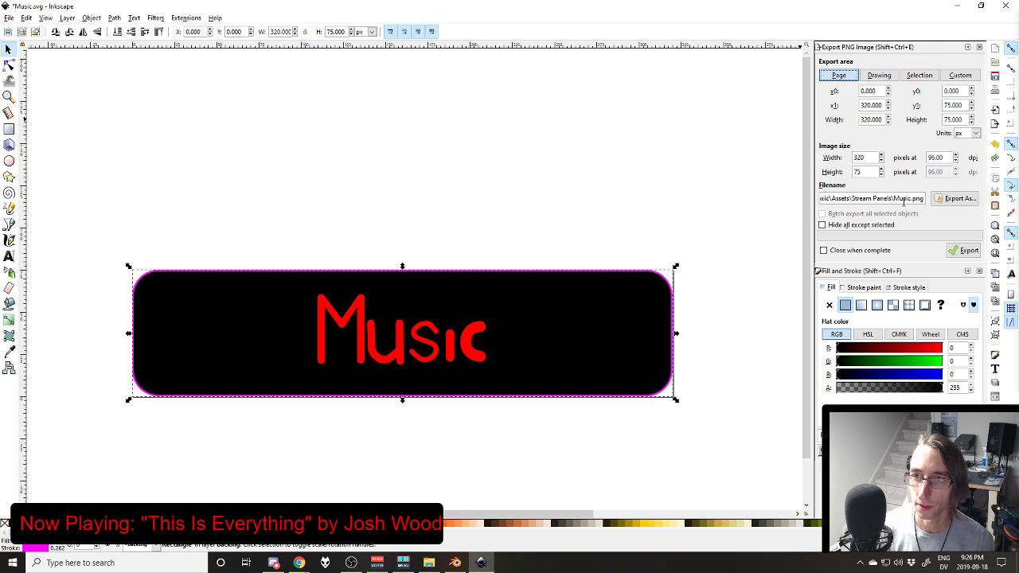
{"action": "left_click", "coordinate": [959, 250]}
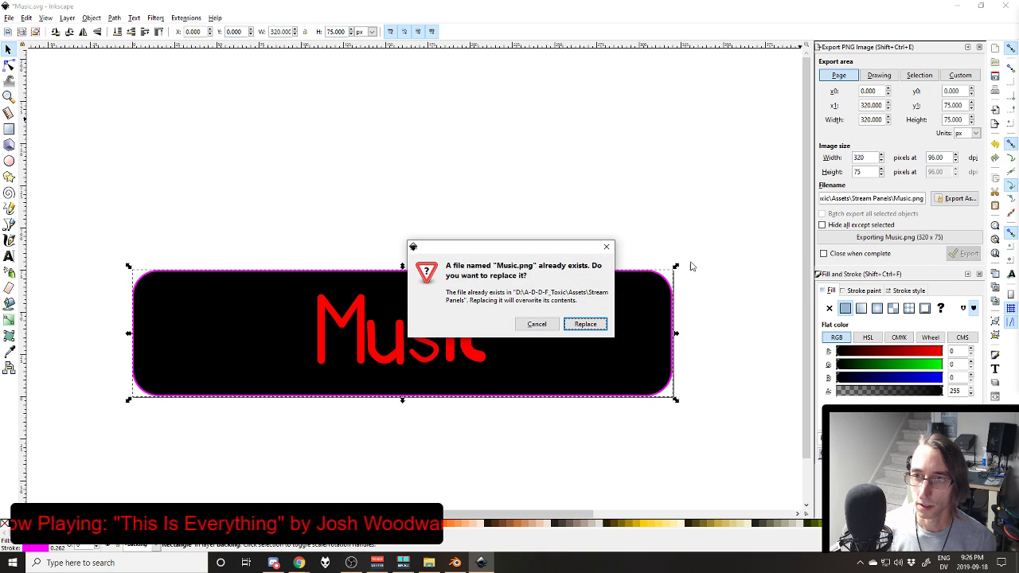
{"action": "left_click", "coordinate": [537, 324]}
{"action": "left_click", "coordinate": [824, 250]}
{"action": "left_click", "coordinate": [963, 250]}
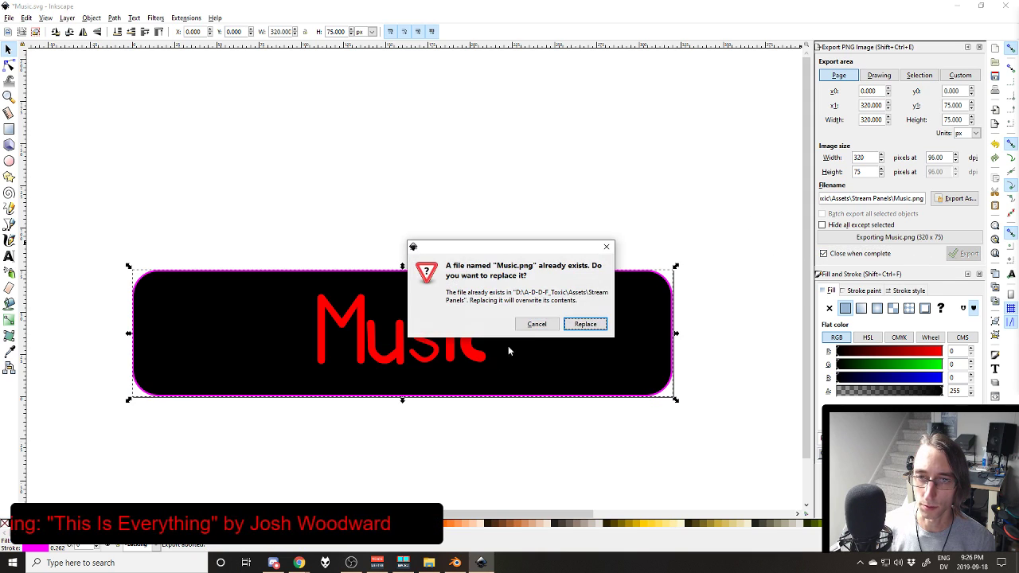
{"action": "left_click", "coordinate": [585, 324]}
Step: Switch to the Twitch channel page in the browser and turn on panel editing
{"action": "left_click", "coordinate": [587, 240]}
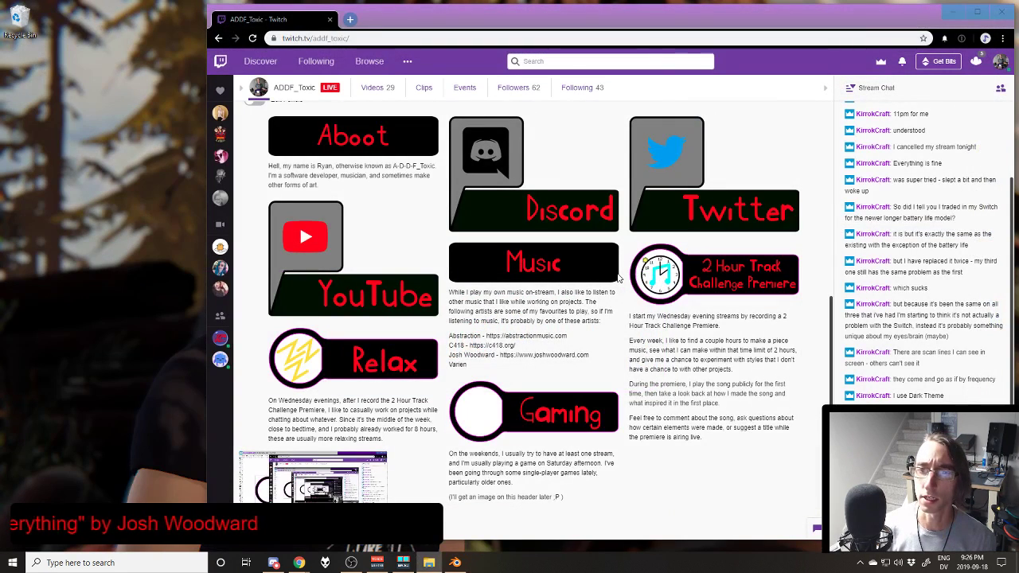
{"action": "scroll", "coordinate": [421, 261], "scroll_direction": "up", "scroll_amount": 2}
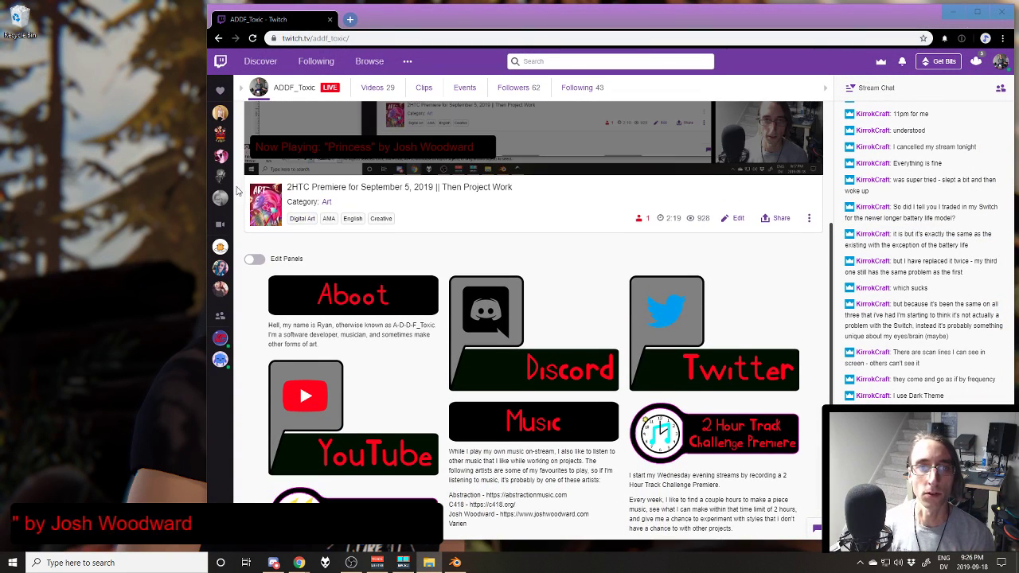
{"action": "left_click", "coordinate": [253, 259]}
{"action": "scroll", "coordinate": [463, 310], "scroll_direction": "down", "scroll_amount": 3}
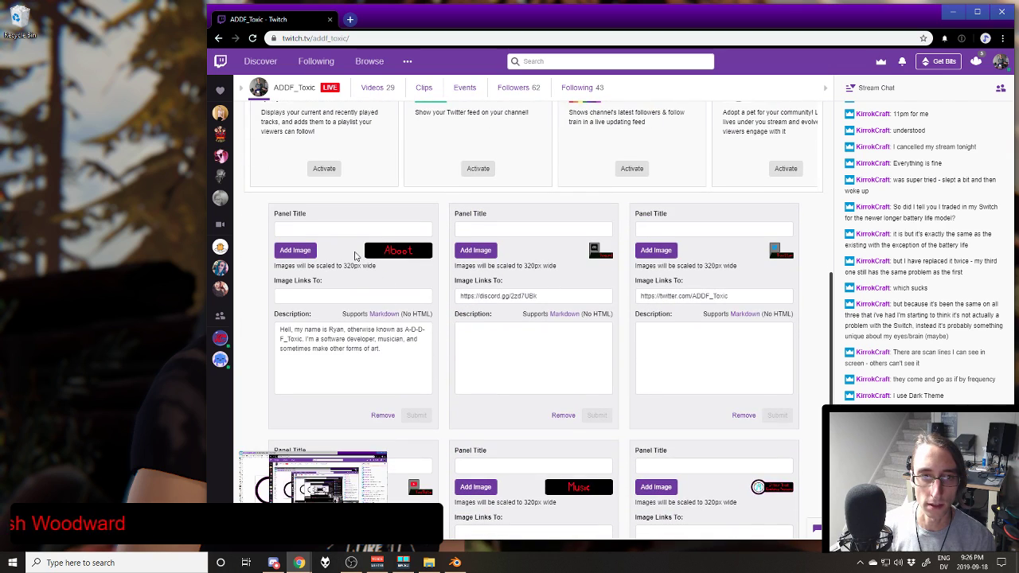
Step: Replace the About panel's image with the newly exported About header and submit the panel
{"action": "left_click", "coordinate": [310, 251]}
{"action": "left_click_drag", "start_coordinate": [1018, 159], "coordinate": [664, 310]}
{"action": "left_click", "coordinate": [591, 318]}
{"action": "scroll", "coordinate": [509, 249], "scroll_direction": "down", "scroll_amount": 2}
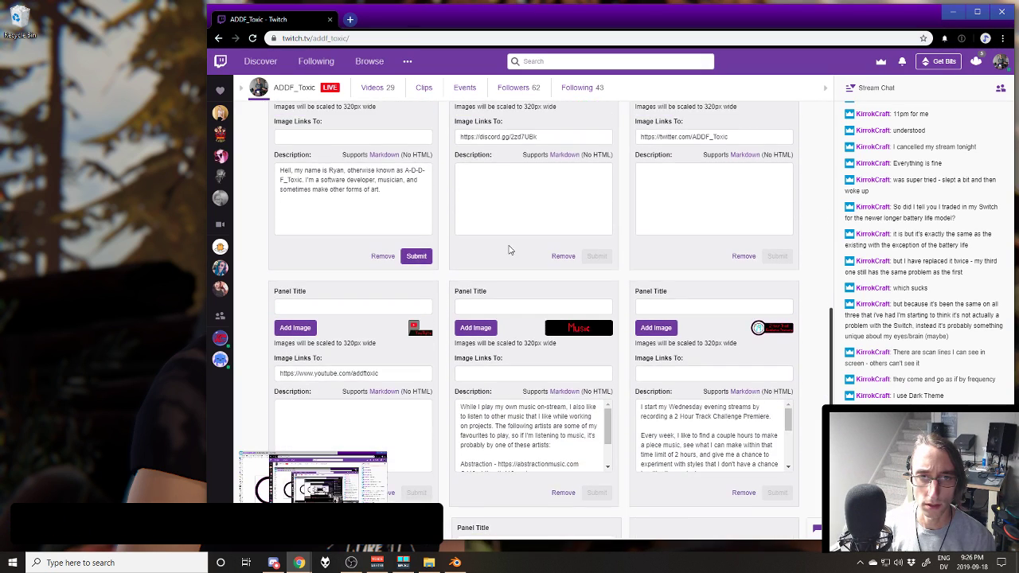
{"action": "left_click", "coordinate": [418, 257]}
Step: Add a new paragraph to the About panel's description: "My Twitch channel is my primary location for hosting online live events, which come in many forms."
{"action": "scroll", "coordinate": [548, 278], "scroll_direction": "down", "scroll_amount": 3}
{"action": "scroll", "coordinate": [485, 238], "scroll_direction": "up", "scroll_amount": 5}
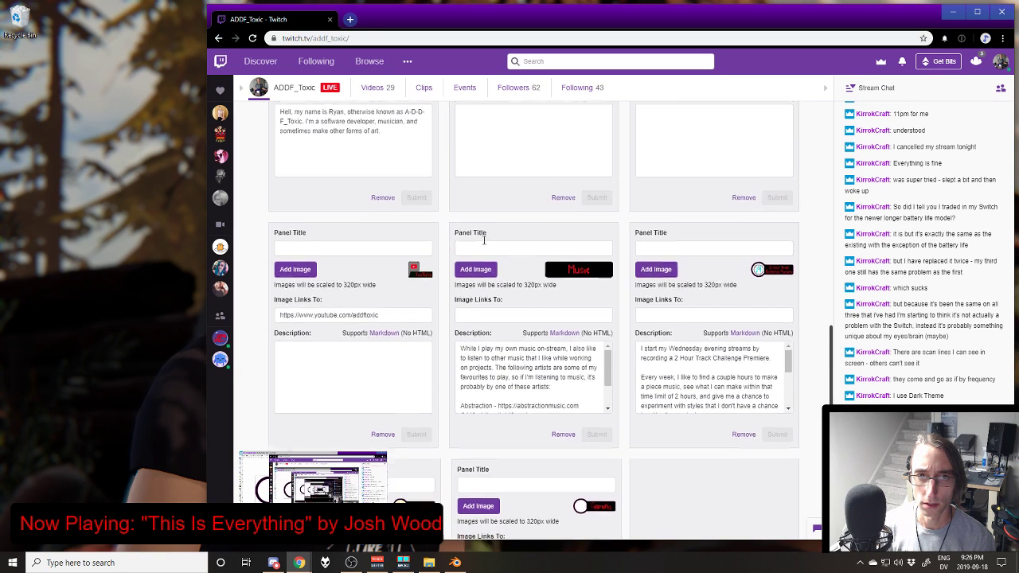
{"action": "key", "text": "Return"}
{"action": "key", "text": "Return"}
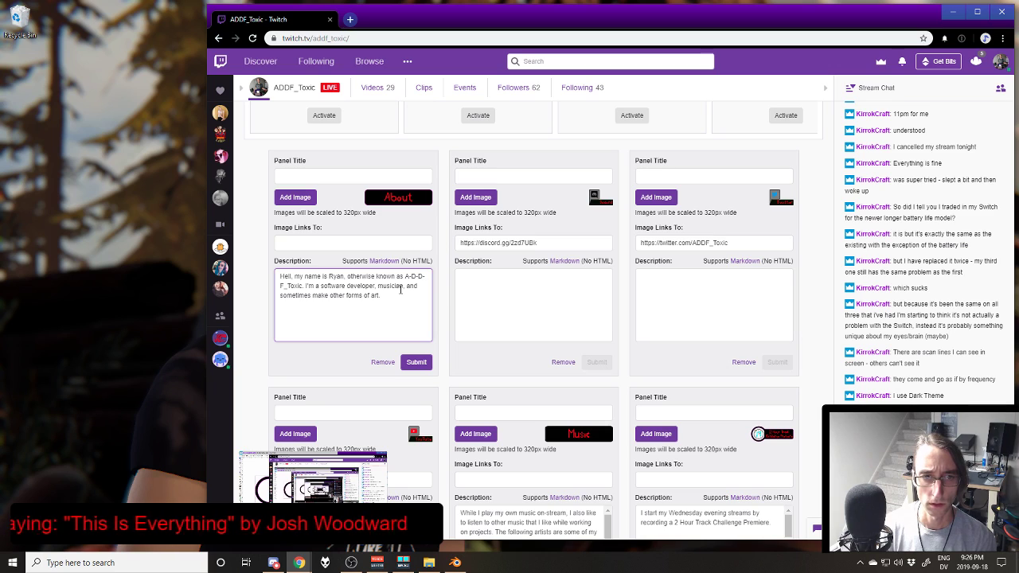
{"action": "type", "text": "My "}
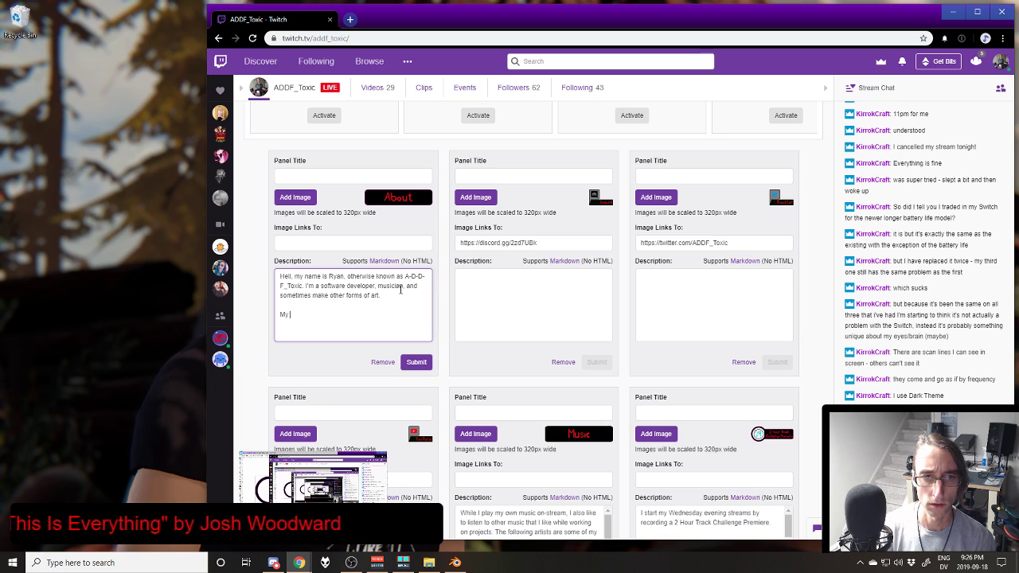
{"action": "type", "text": "Twitch channel is my primary location for hosting onli"}
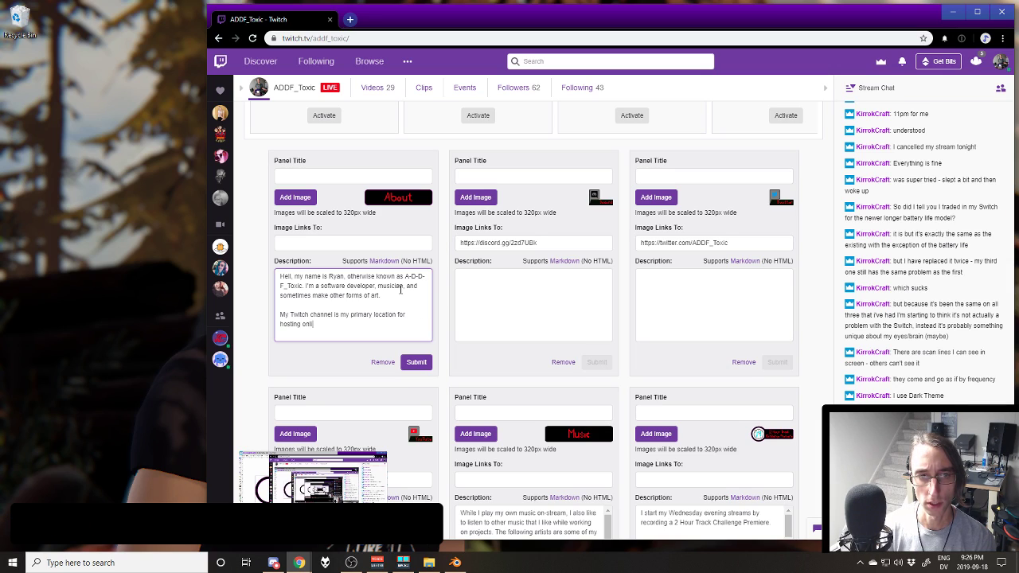
{"action": "type", "text": "nt"}
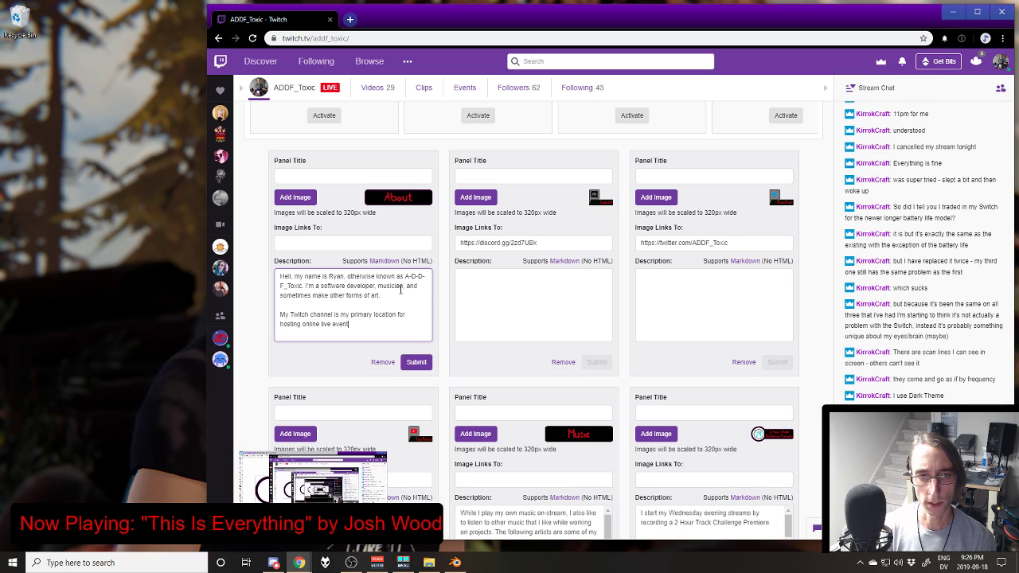
{"action": "type", "text": "s, which come"}
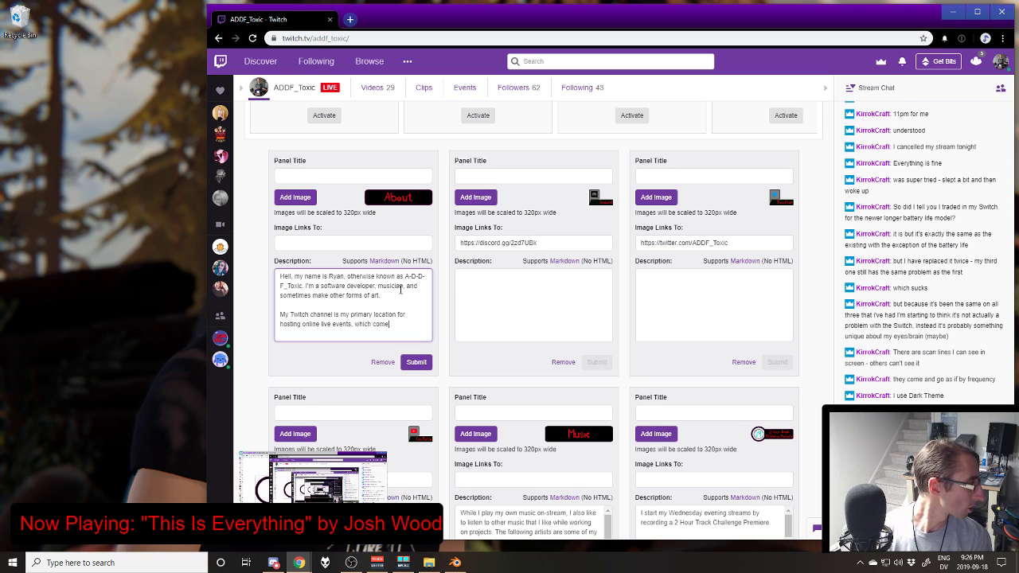
{"action": "type", "text": " in many forms."}
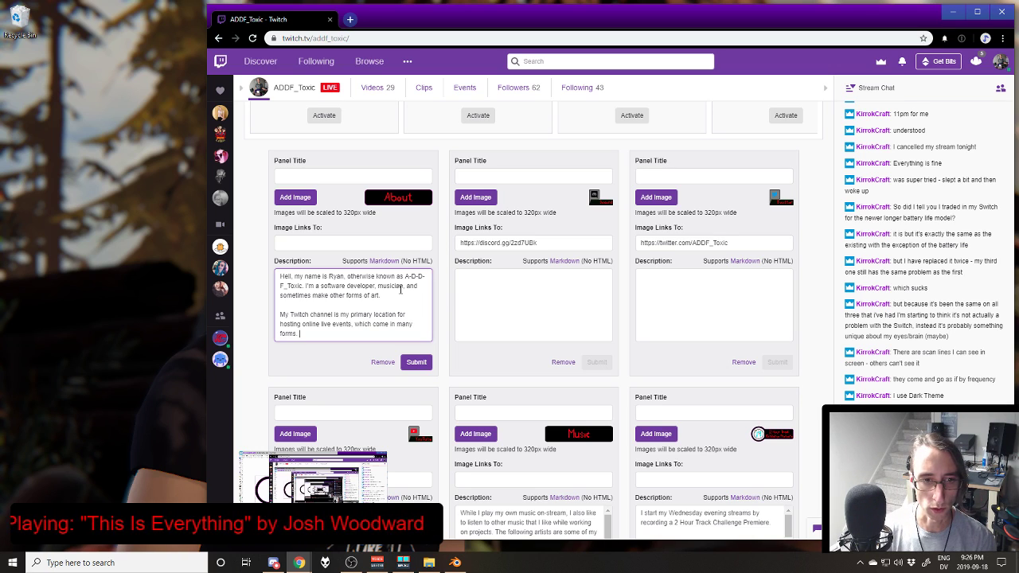
Step: Continue the About panel's description with "If you're looking for a specific event or style of stream, there are some headings down with icons in circles;"
{"action": "scroll", "coordinate": [401, 289], "scroll_direction": "down", "scroll_amount": 2}
{"action": "scroll", "coordinate": [396, 308], "scroll_direction": "up", "scroll_amount": 1}
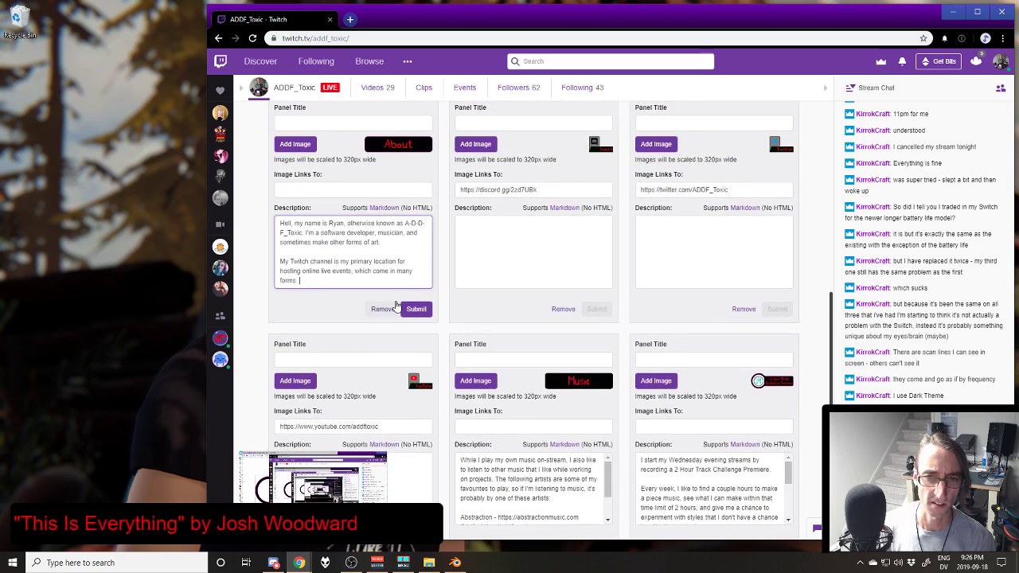
{"action": "type", "text": "I ha"}
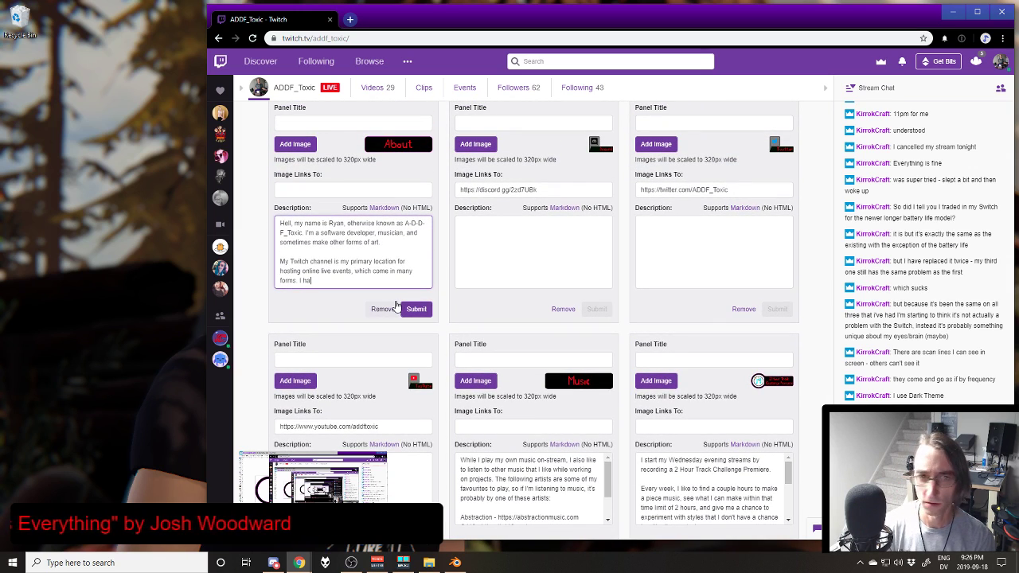
{"action": "key", "text": "BackSpace"}
{"action": "key", "text": "BackSpace"}
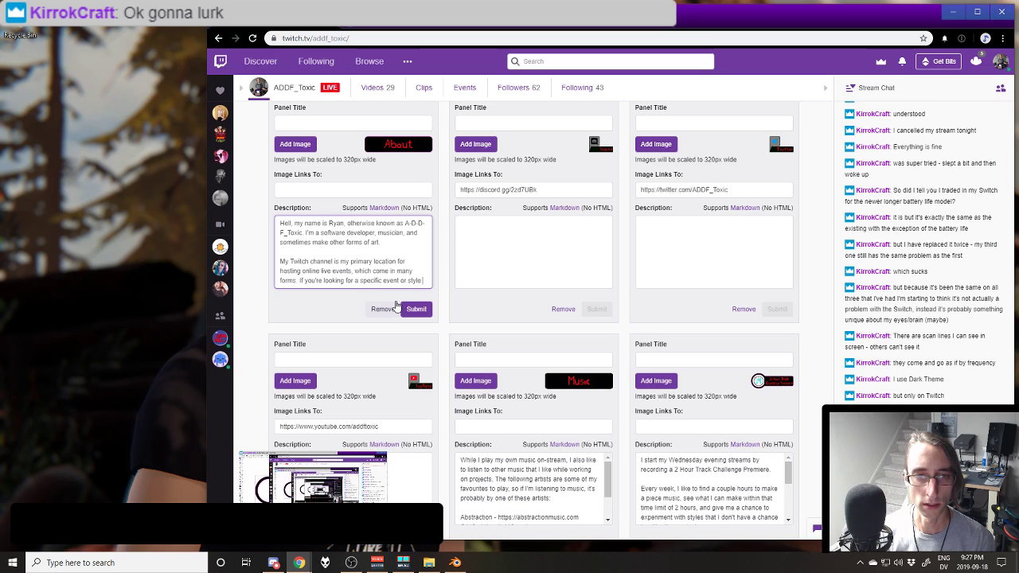
{"action": "type", "text": "of stream."}
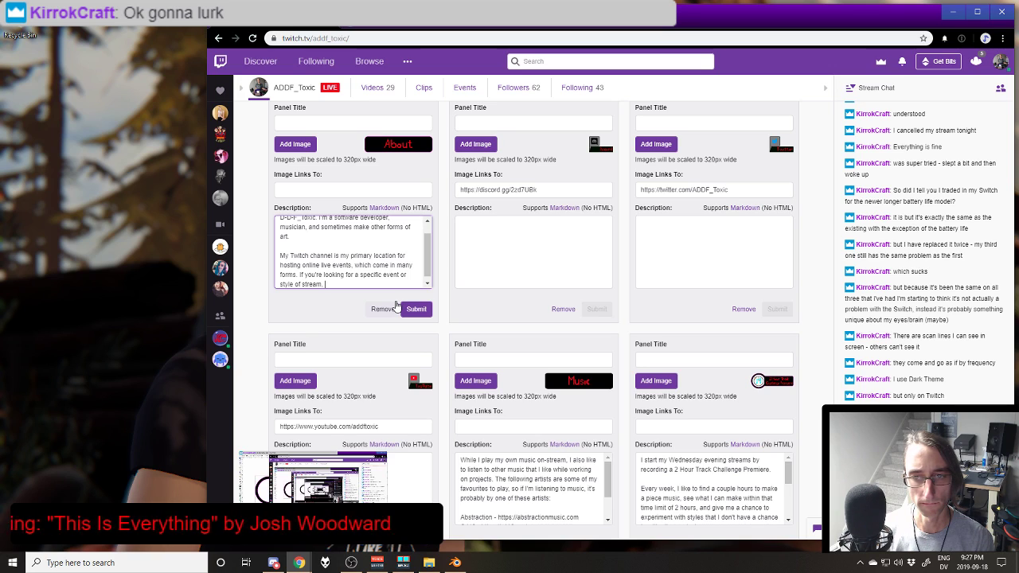
{"action": "type", "text": "there are some pa"}
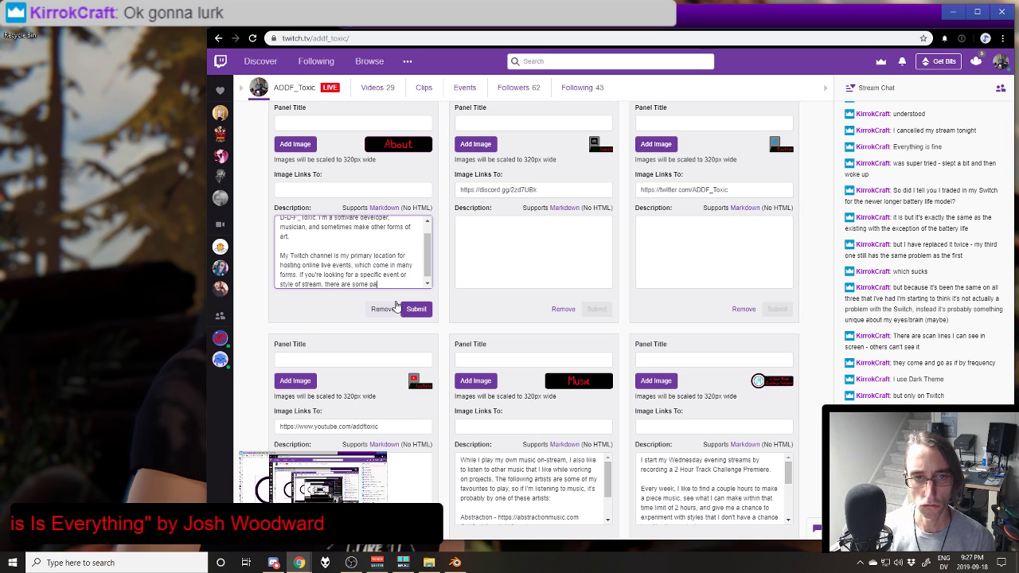
{"action": "type", "text": "nels"}
{"action": "key", "text": "BackSpace"}
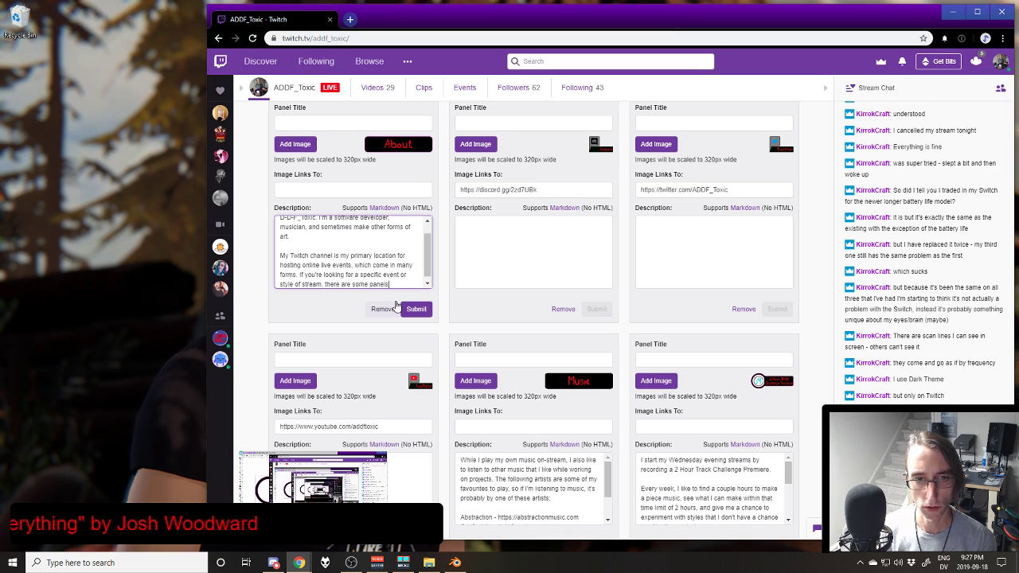
{"action": "type", "text": "hea"}
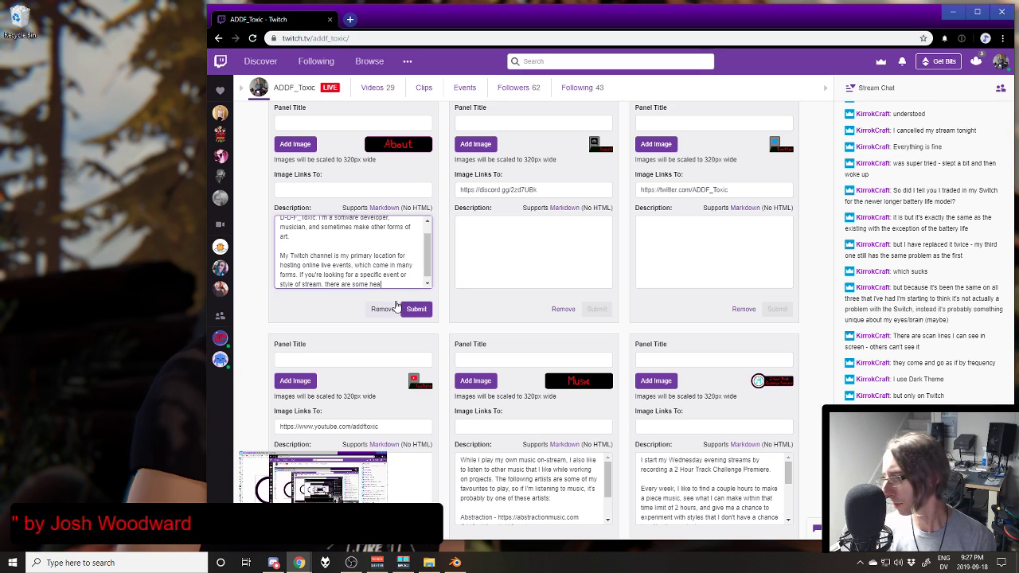
{"action": "type", "text": "ders down"}
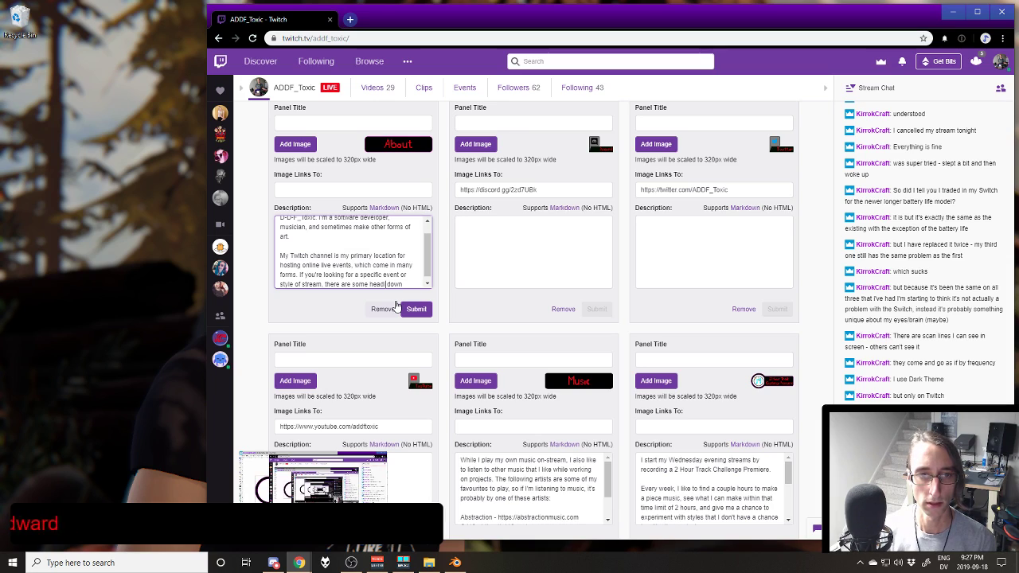
{"action": "type", "text": "with icon"}
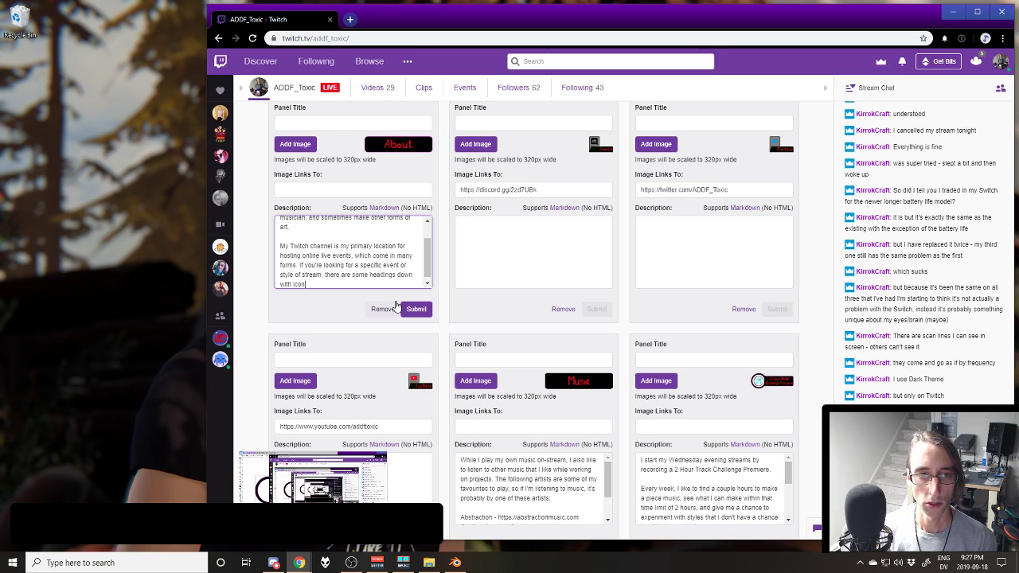
{"action": "type", "text": "s in circles: "}
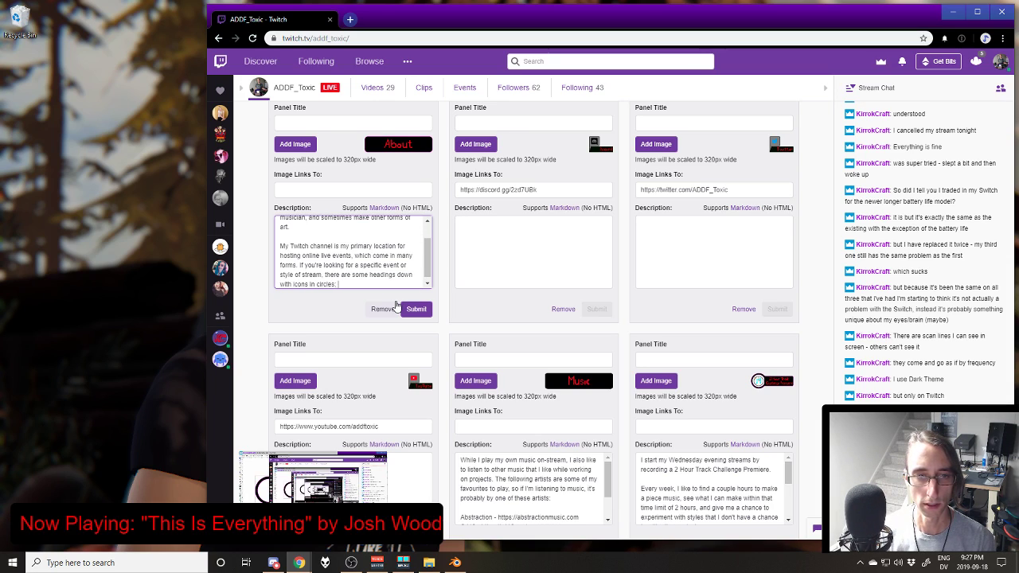
Step: Finish the About description's sentence with "those explain the general schedule that you may be looking for." and submit the panel
{"action": "type", "text": "those"}
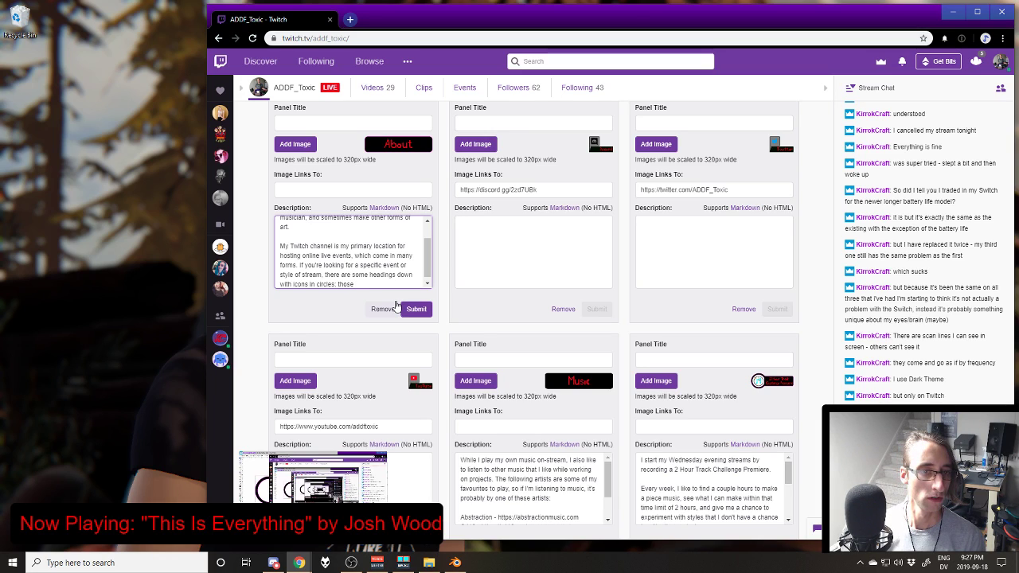
{"action": "type", "text": "give"}
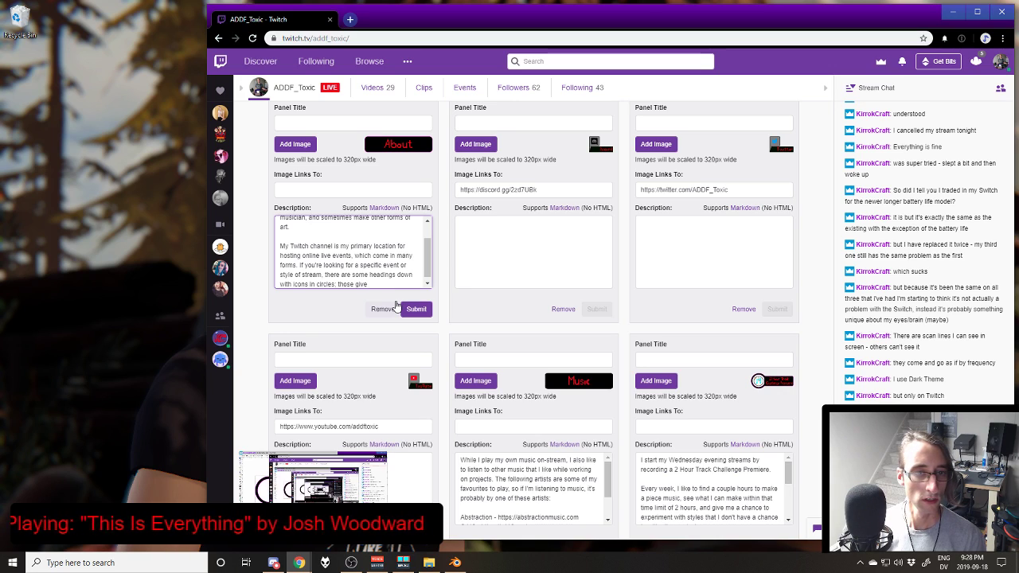
{"action": "key", "text": "BackSpace"}
{"action": "key", "text": "BackSpace"}
{"action": "key", "text": "BackSpace"}
{"action": "key", "text": "BackSpace"}
{"action": "type", "text": "explain"}
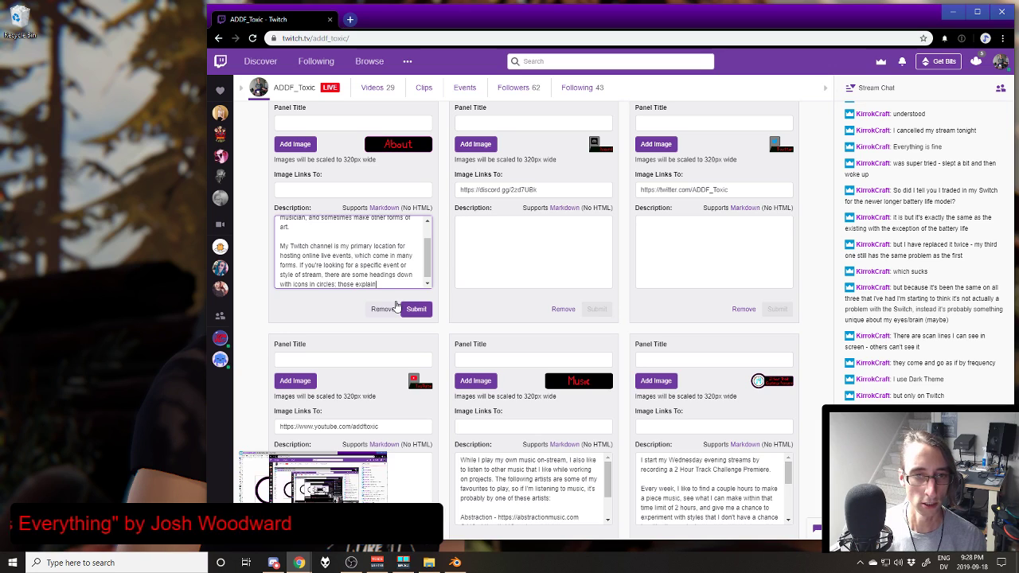
{"action": "type", "text": " the general sty"}
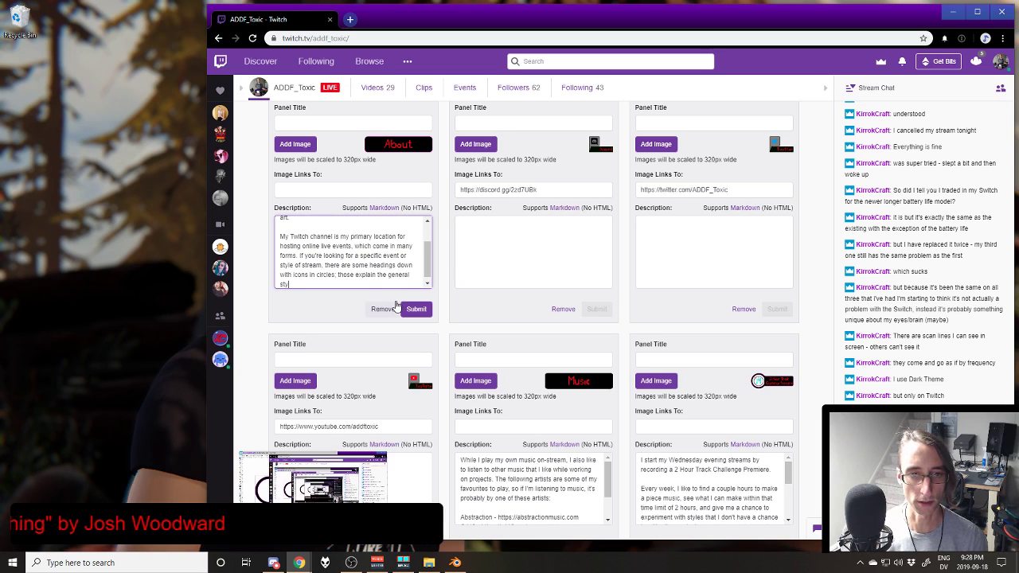
{"action": "key", "text": "BackSpace"}
{"action": "key", "text": "BackSpace"}
{"action": "key", "text": "BackSpace"}
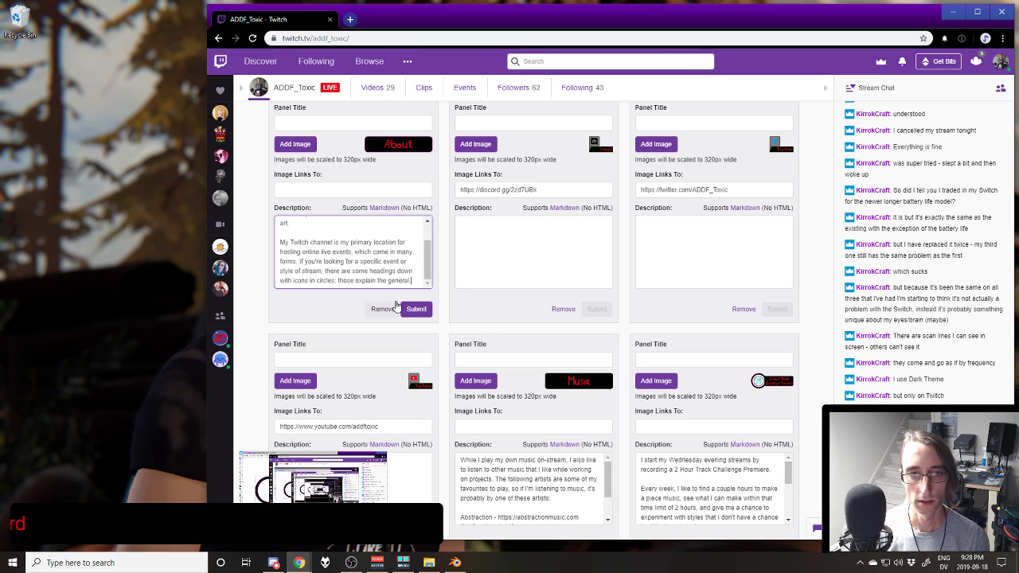
{"action": "type", "text": "schedule that you may be looking for."}
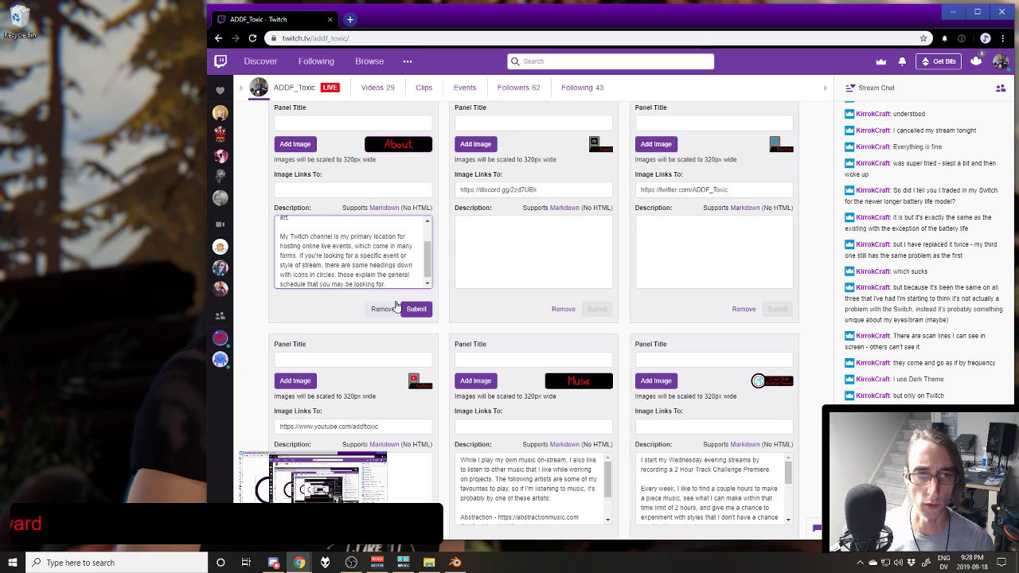
{"action": "left_click", "coordinate": [417, 309]}
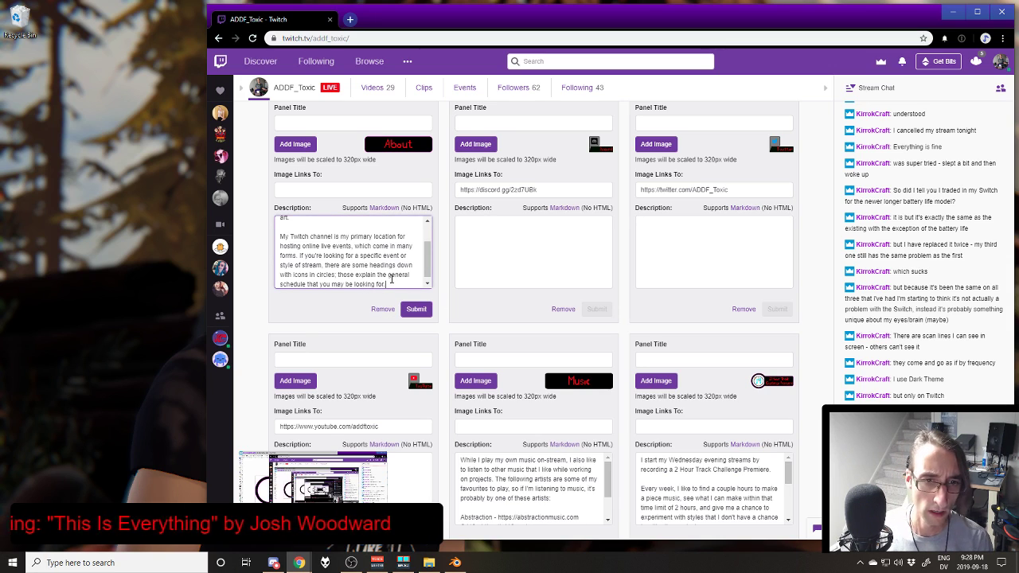
{"action": "left_click", "coordinate": [416, 311]}
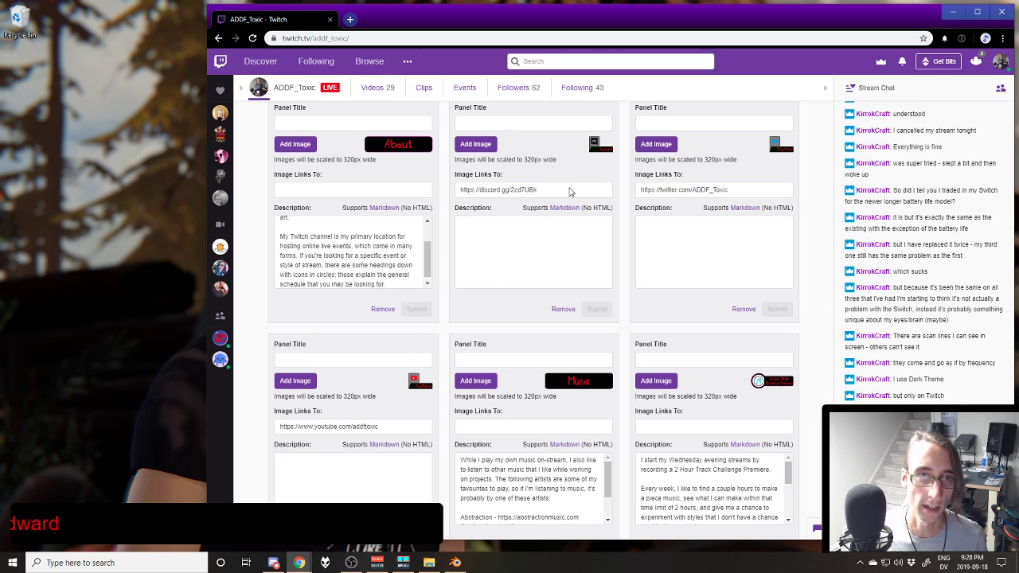
Step: Replace the Music panel's image with the newly exported Music header and submit the panel
{"action": "scroll", "coordinate": [569, 191], "scroll_direction": "down", "scroll_amount": 4}
{"action": "scroll", "coordinate": [562, 230], "scroll_direction": "up", "scroll_amount": 1}
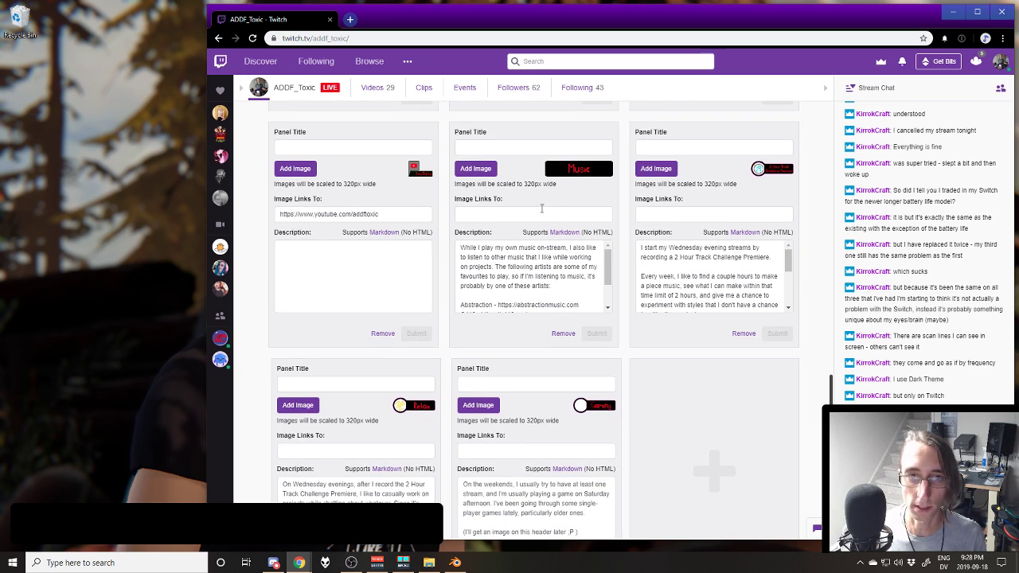
{"action": "left_click", "coordinate": [475, 168]}
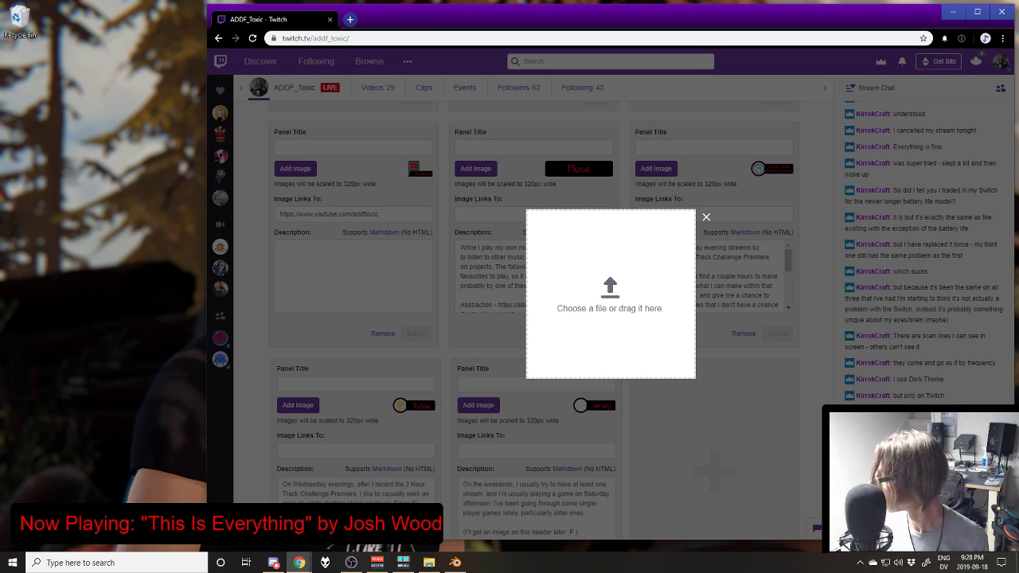
{"action": "key", "text": "alt+Tab"}
{"action": "left_click_drag", "start_coordinate": [591, 303], "coordinate": [591, 306]}
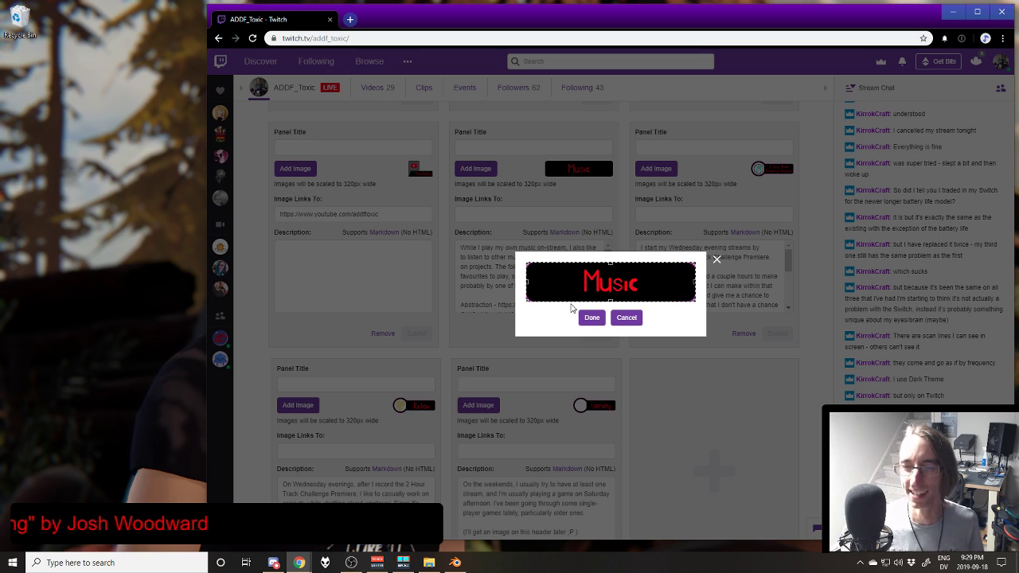
{"action": "left_click", "coordinate": [588, 320]}
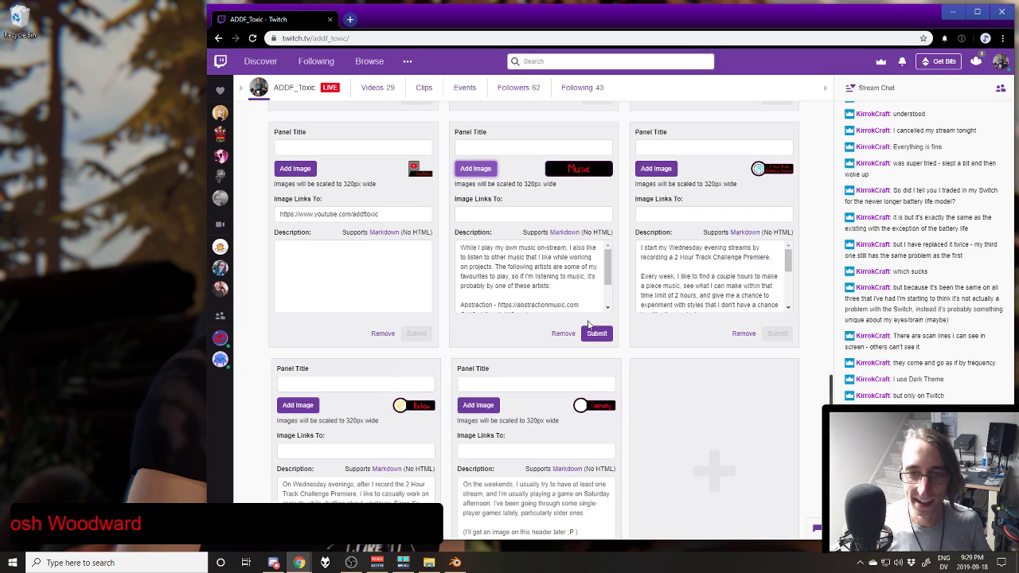
{"action": "left_click", "coordinate": [606, 333]}
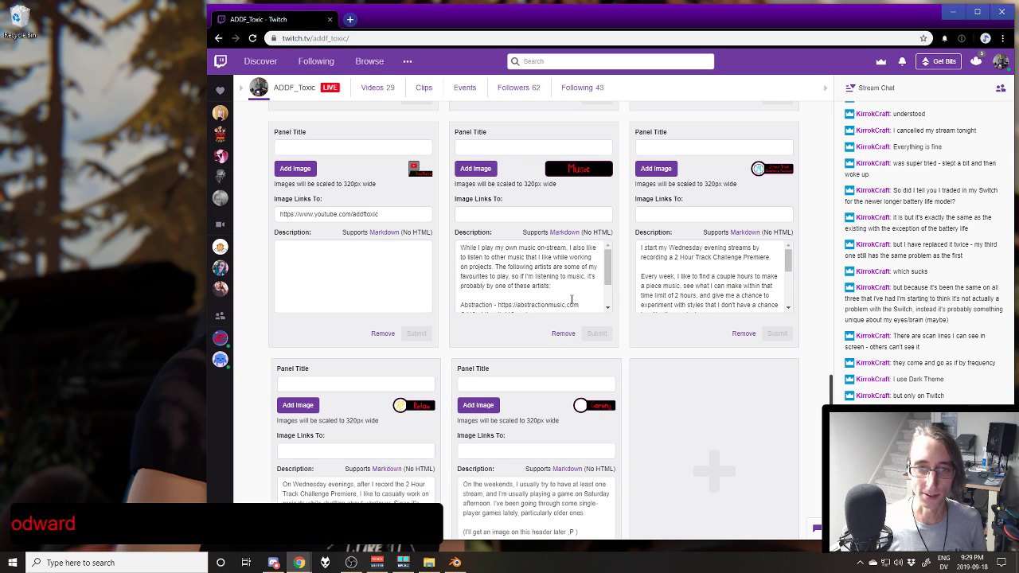
Step: Turn off panel editing and look over the updated info panels on the channel page
{"action": "scroll", "coordinate": [573, 298], "scroll_direction": "down", "scroll_amount": 2}
{"action": "scroll", "coordinate": [629, 374], "scroll_direction": "down", "scroll_amount": 1}
{"action": "scroll", "coordinate": [350, 203], "scroll_direction": "up", "scroll_amount": 6}
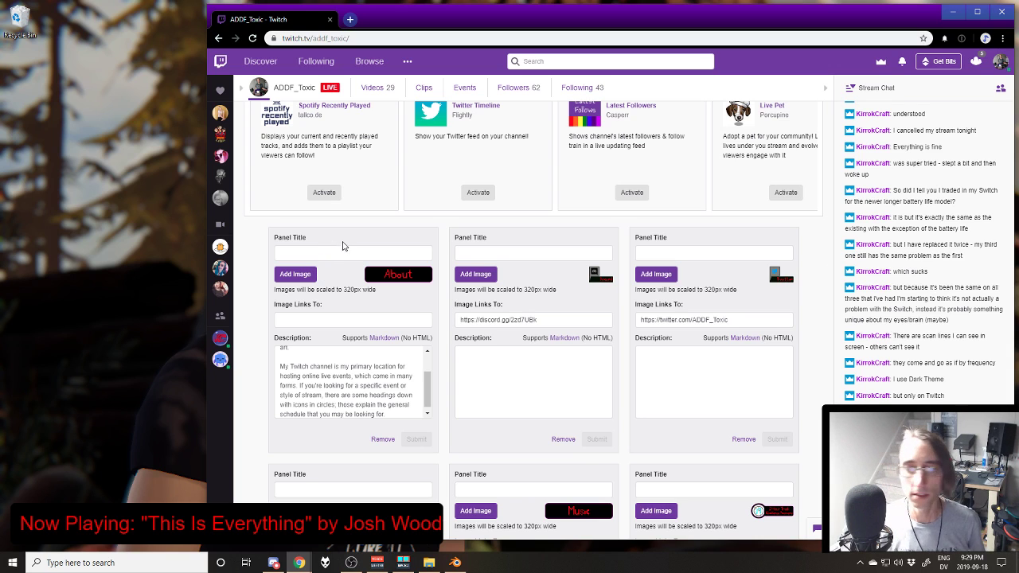
{"action": "scroll", "coordinate": [342, 247], "scroll_direction": "up", "scroll_amount": 6}
{"action": "left_click", "coordinate": [254, 443]}
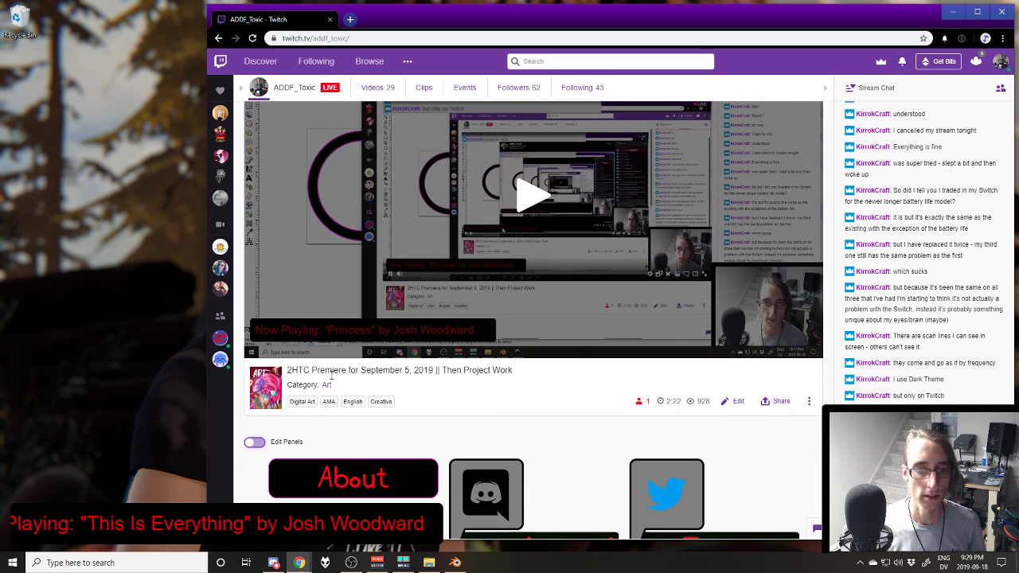
{"action": "scroll", "coordinate": [331, 374], "scroll_direction": "down", "scroll_amount": 3}
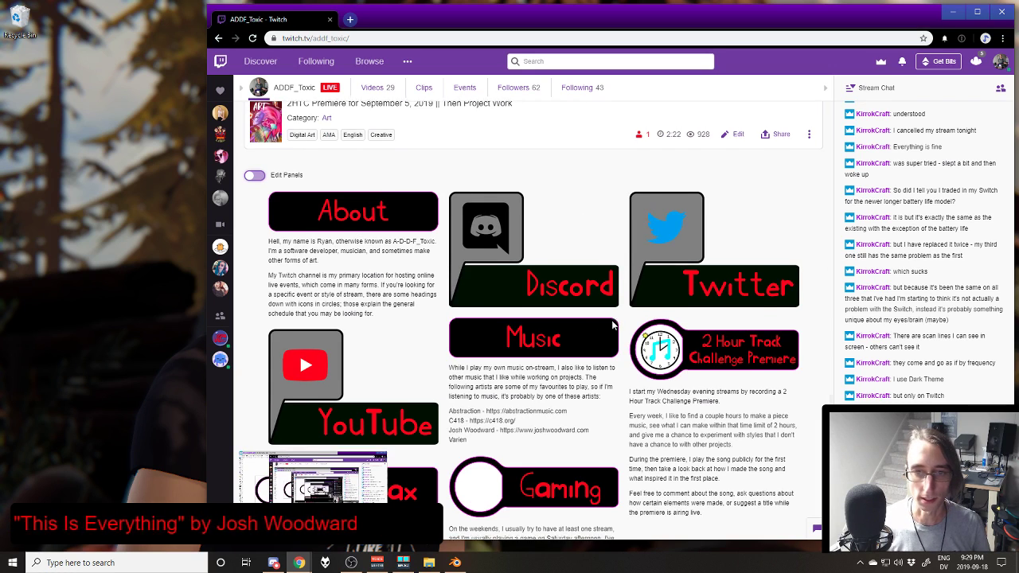
{"action": "scroll", "coordinate": [613, 325], "scroll_direction": "down", "scroll_amount": 2}
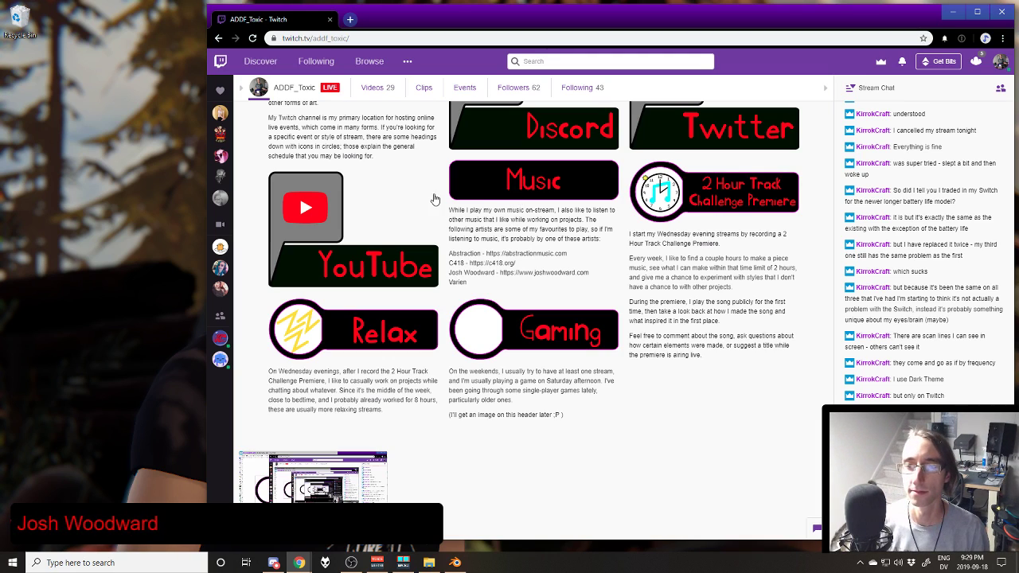
{"action": "scroll", "coordinate": [596, 199], "scroll_direction": "up", "scroll_amount": 6}
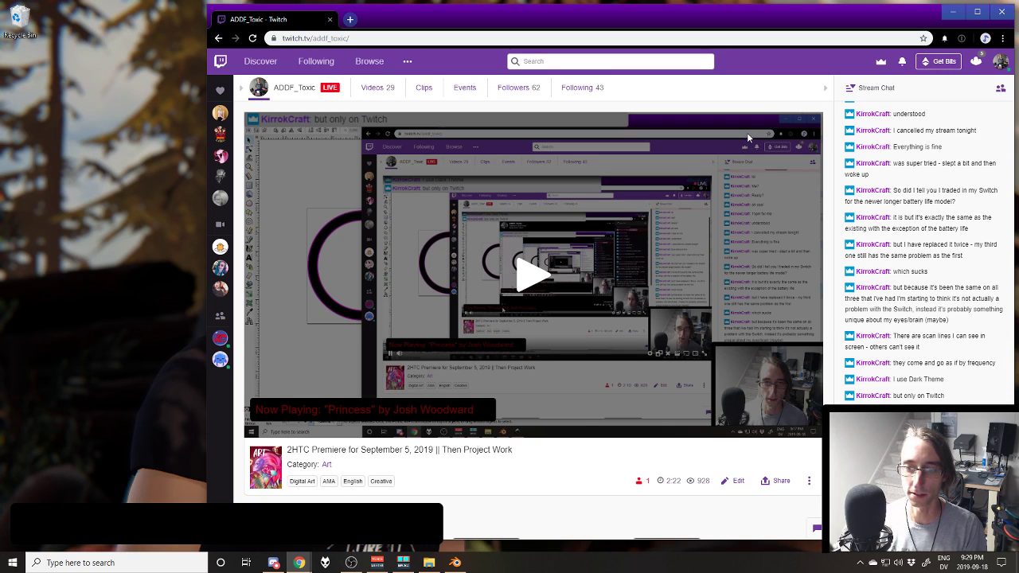
Step: Turn on Dark Theme from the account options and examine how the info panels look against the dark background
{"action": "left_click", "coordinate": [1004, 62]}
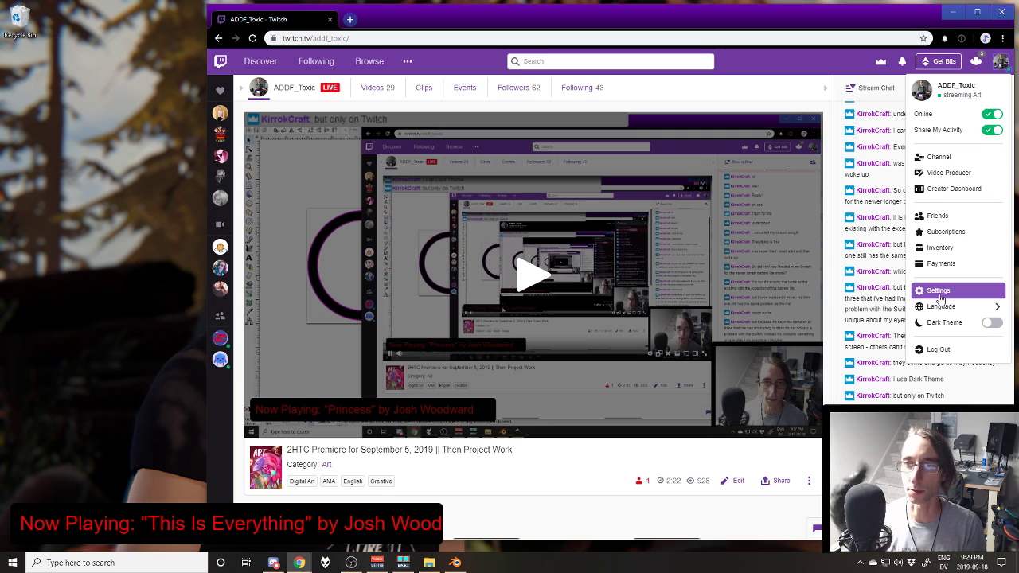
{"action": "scroll", "coordinate": [609, 270], "scroll_direction": "down", "scroll_amount": 3}
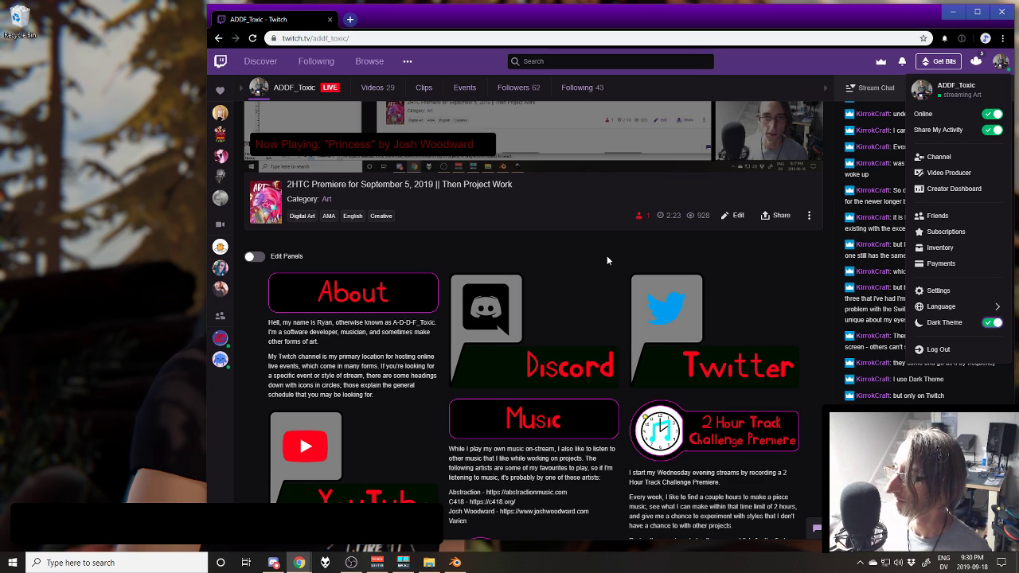
{"action": "scroll", "coordinate": [545, 372], "scroll_direction": "down", "scroll_amount": 2}
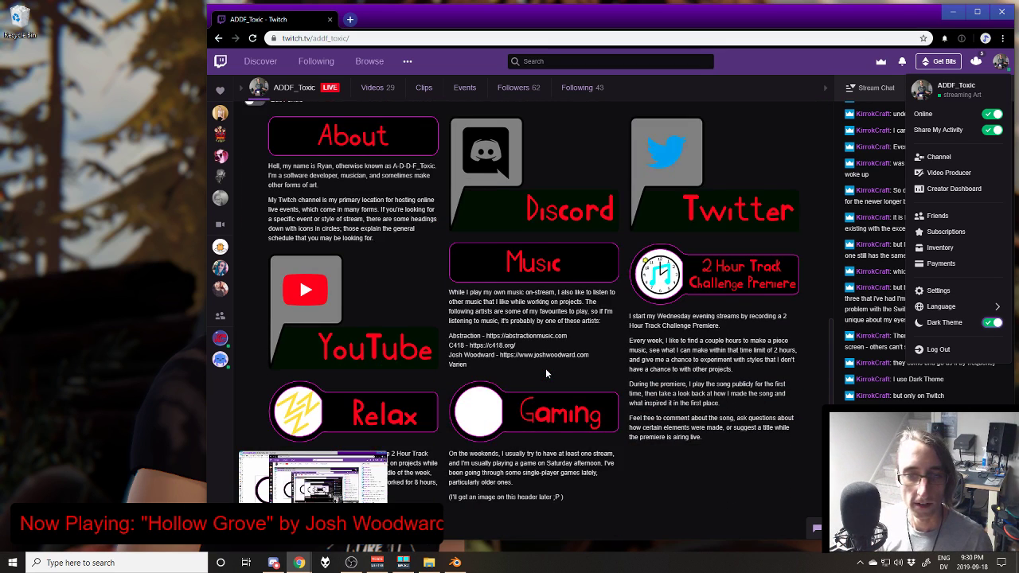
{"action": "scroll", "coordinate": [545, 373], "scroll_direction": "down", "scroll_amount": 1}
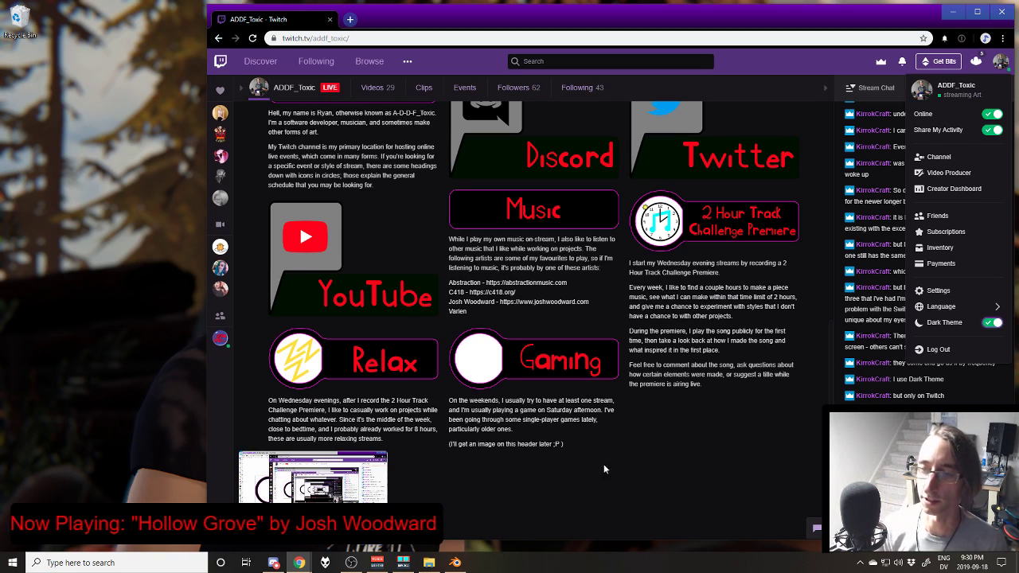
{"action": "left_click", "coordinate": [868, 477]}
{"action": "scroll", "coordinate": [623, 368], "scroll_direction": "up", "scroll_amount": 2}
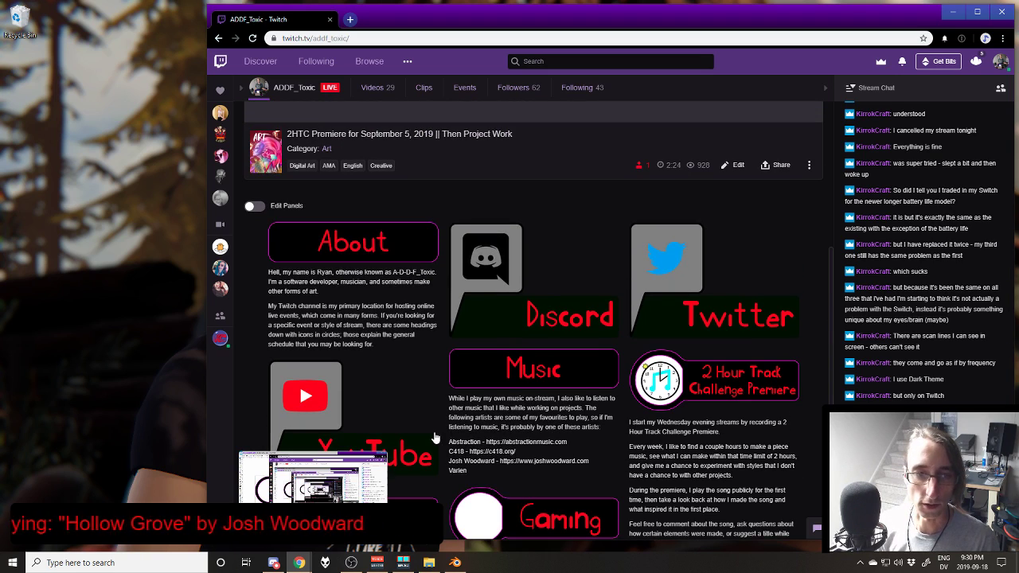
{"action": "scroll", "coordinate": [406, 262], "scroll_direction": "down", "scroll_amount": 3}
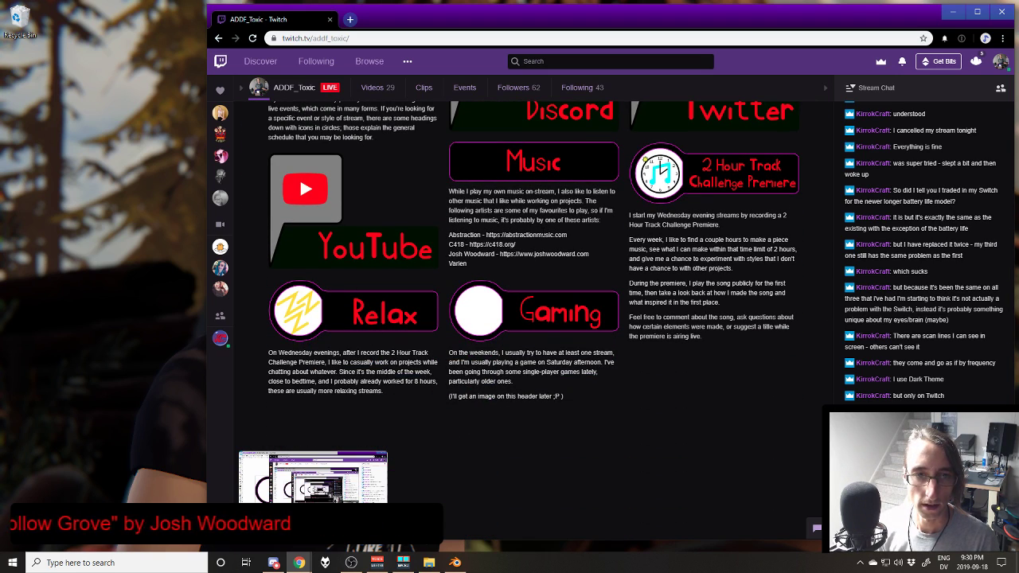
{"action": "left_click_drag", "start_coordinate": [580, 266], "coordinate": [538, 237]}
{"action": "left_click", "coordinate": [538, 238]}
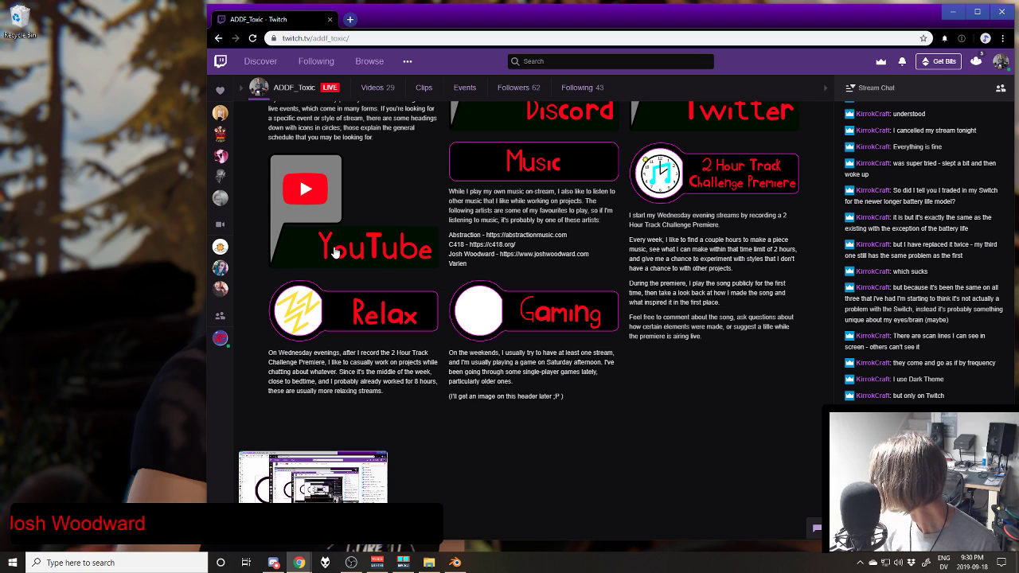
Step: Turn Dark Theme off from the account options and look over the info panels against the light background
{"action": "scroll", "coordinate": [619, 233], "scroll_direction": "up", "scroll_amount": 3}
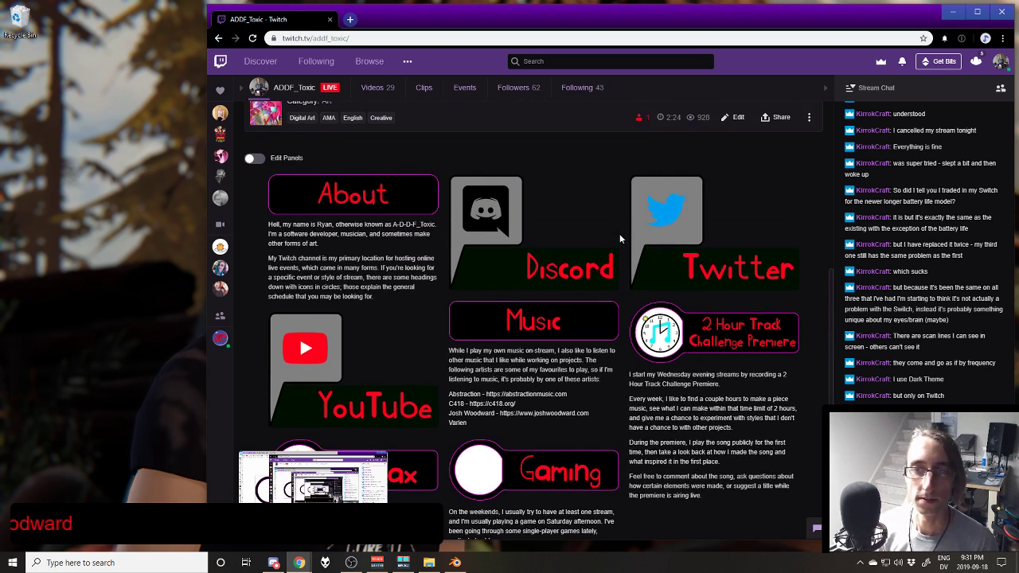
{"action": "scroll", "coordinate": [414, 320], "scroll_direction": "down", "scroll_amount": 1}
{"action": "scroll", "coordinate": [413, 320], "scroll_direction": "up", "scroll_amount": 5}
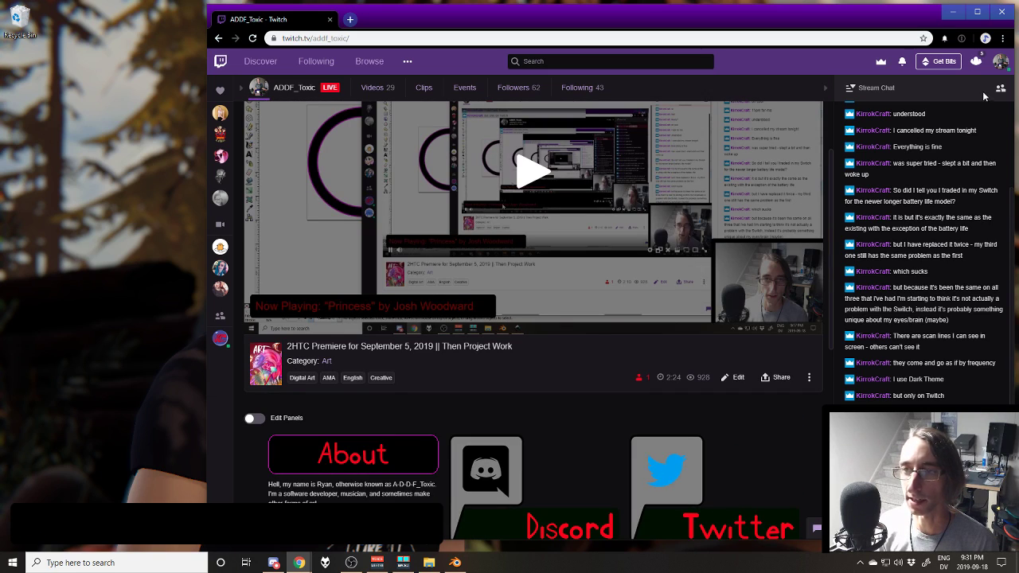
{"action": "left_click", "coordinate": [997, 70]}
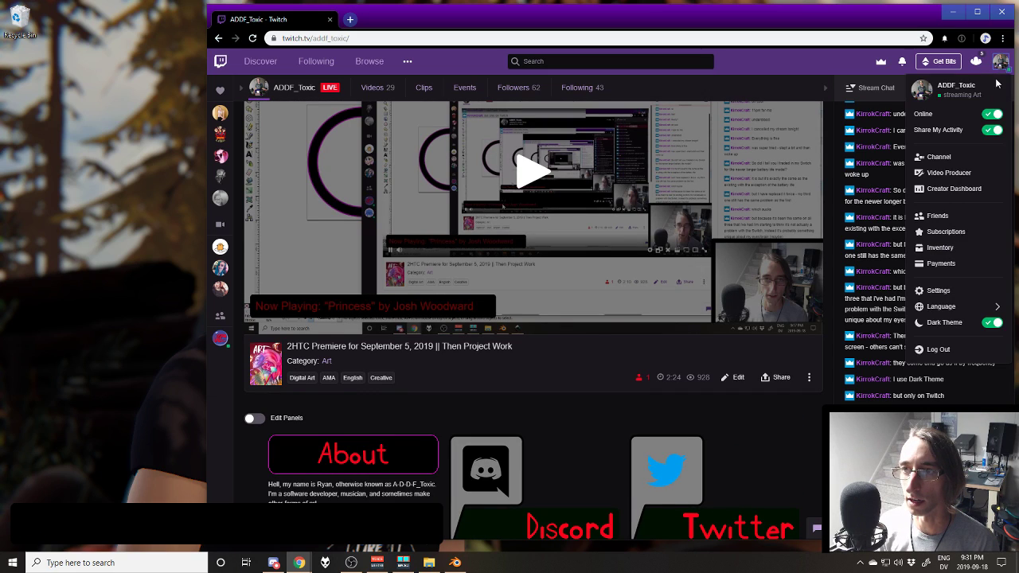
{"action": "left_click", "coordinate": [991, 322]}
{"action": "scroll", "coordinate": [597, 397], "scroll_direction": "down", "scroll_amount": 5}
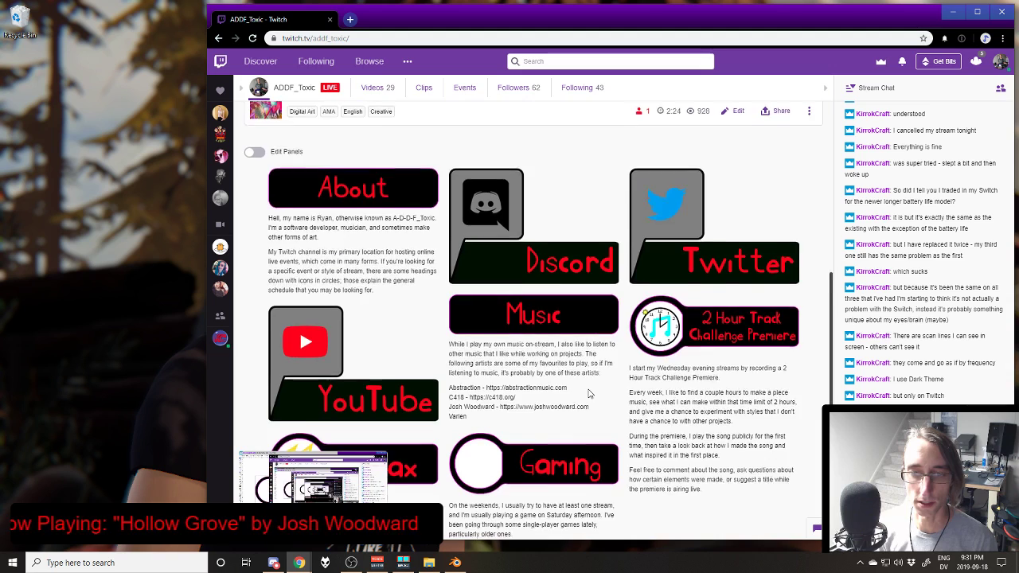
{"action": "scroll", "coordinate": [588, 392], "scroll_direction": "up", "scroll_amount": 2}
{"action": "scroll", "coordinate": [587, 390], "scroll_direction": "down", "scroll_amount": 3}
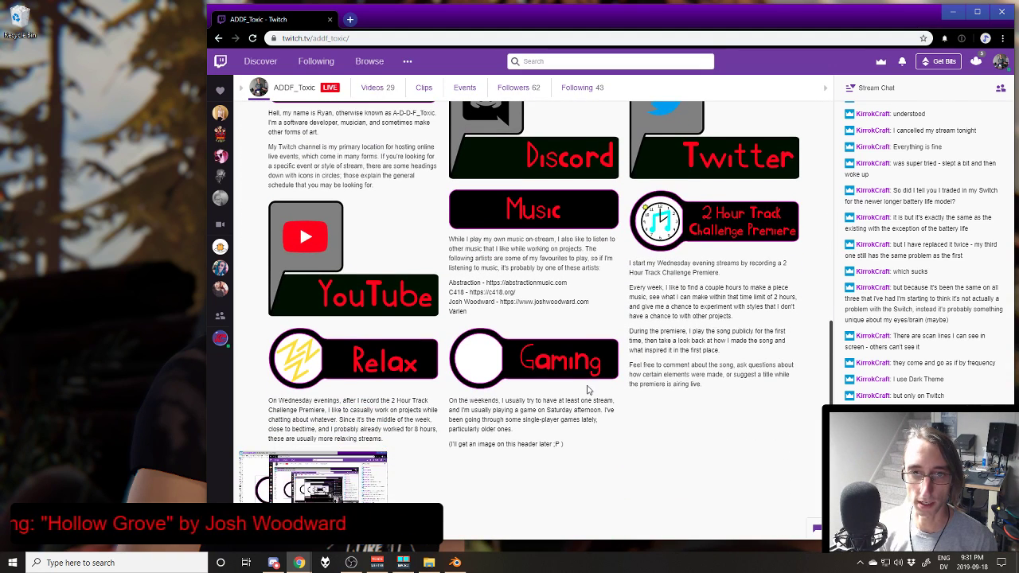
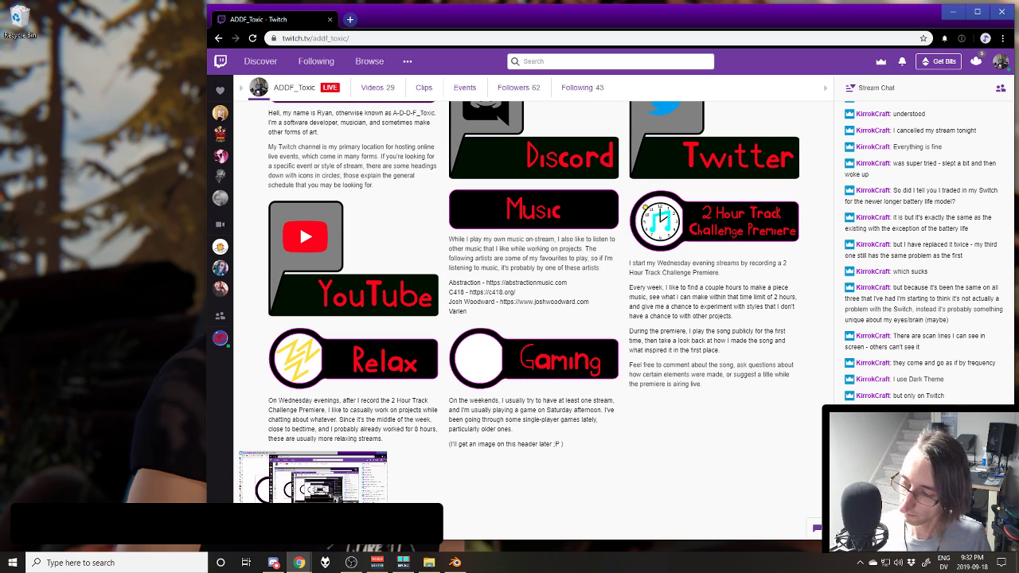
Step: Look over the channel page from the stream details to the lowest info panels once more, and close the Twitch page
{"action": "key", "text": "alt+Tab"}
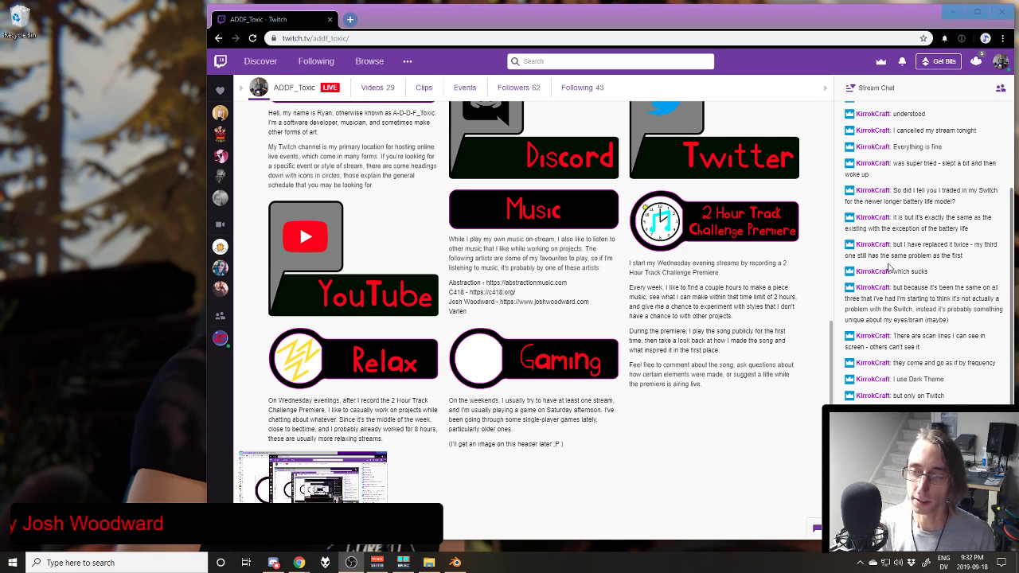
{"action": "left_click", "coordinate": [776, 426]}
{"action": "scroll", "coordinate": [777, 426], "scroll_direction": "up", "scroll_amount": 5}
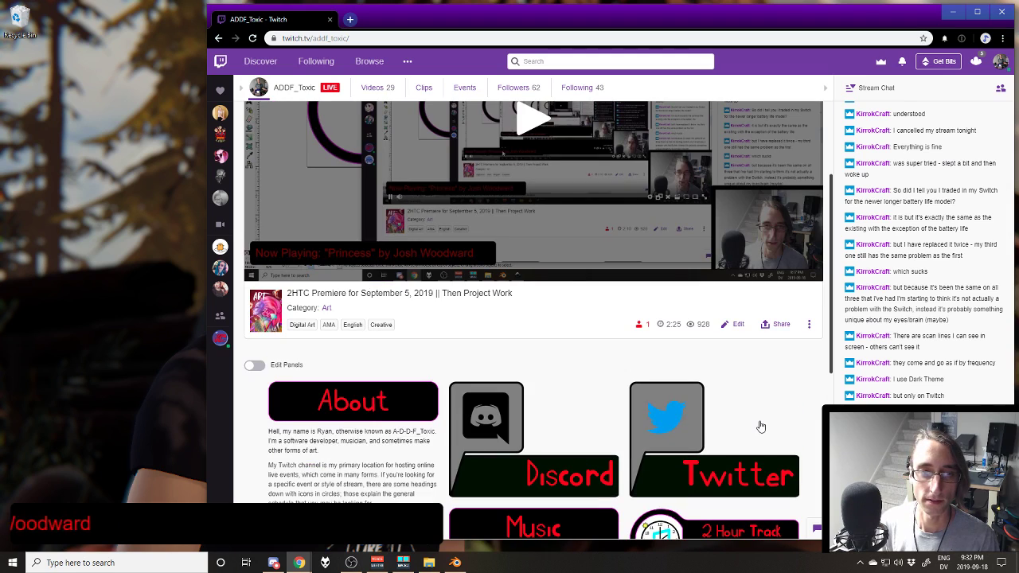
{"action": "scroll", "coordinate": [760, 428], "scroll_direction": "down", "scroll_amount": 3}
{"action": "scroll", "coordinate": [759, 422], "scroll_direction": "up", "scroll_amount": 5}
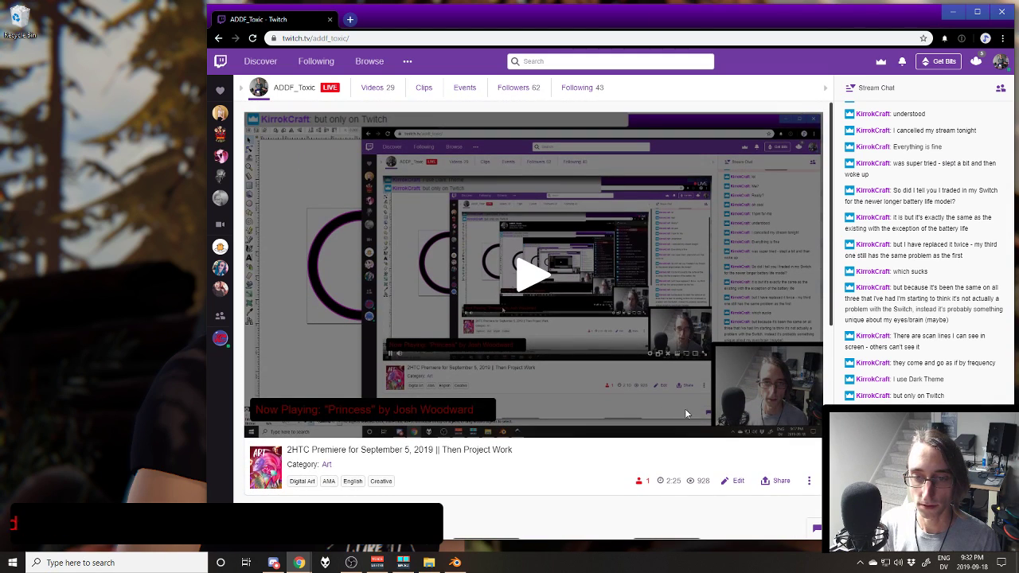
{"action": "left_click_drag", "start_coordinate": [588, 463], "coordinate": [660, 472]}
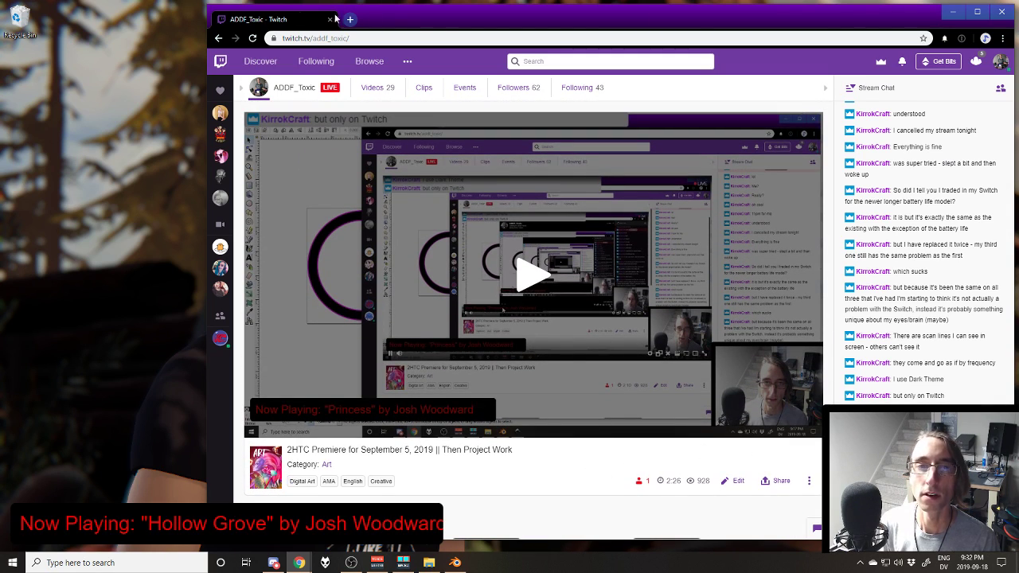
{"action": "scroll", "coordinate": [579, 290], "scroll_direction": "down", "scroll_amount": 5}
{"action": "scroll", "coordinate": [578, 290], "scroll_direction": "down", "scroll_amount": 2}
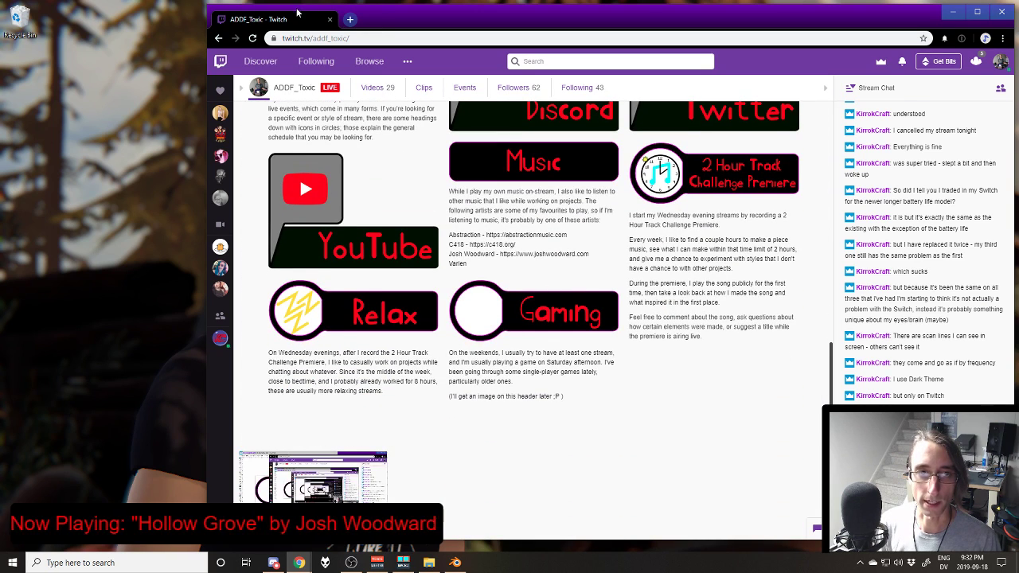
{"action": "left_click", "coordinate": [330, 20]}
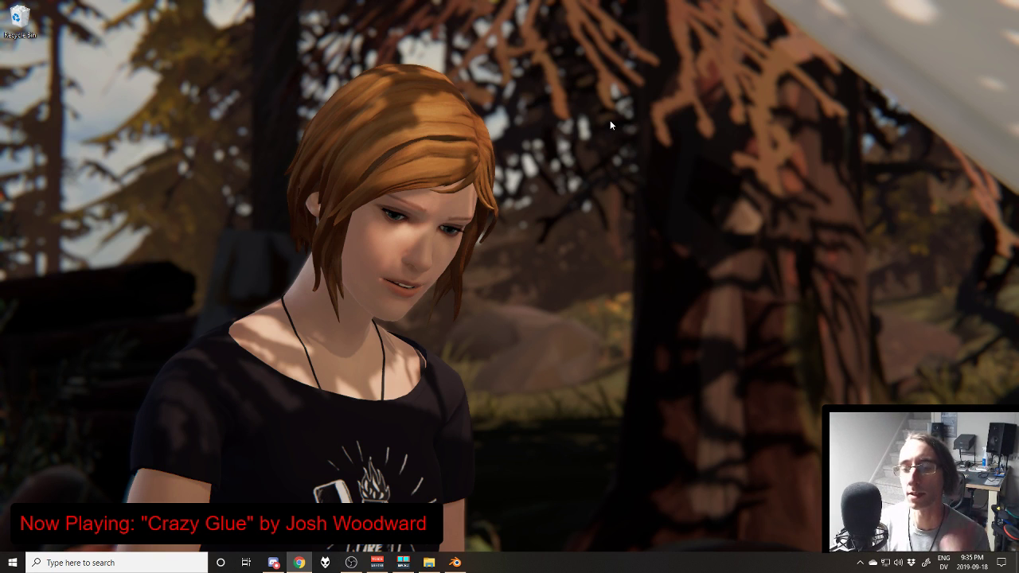
Step: Switch to Blender with the 2HTC Premiere video editing project and close the program
{"action": "left_click", "coordinate": [454, 563]}
{"action": "key", "text": "Escape"}
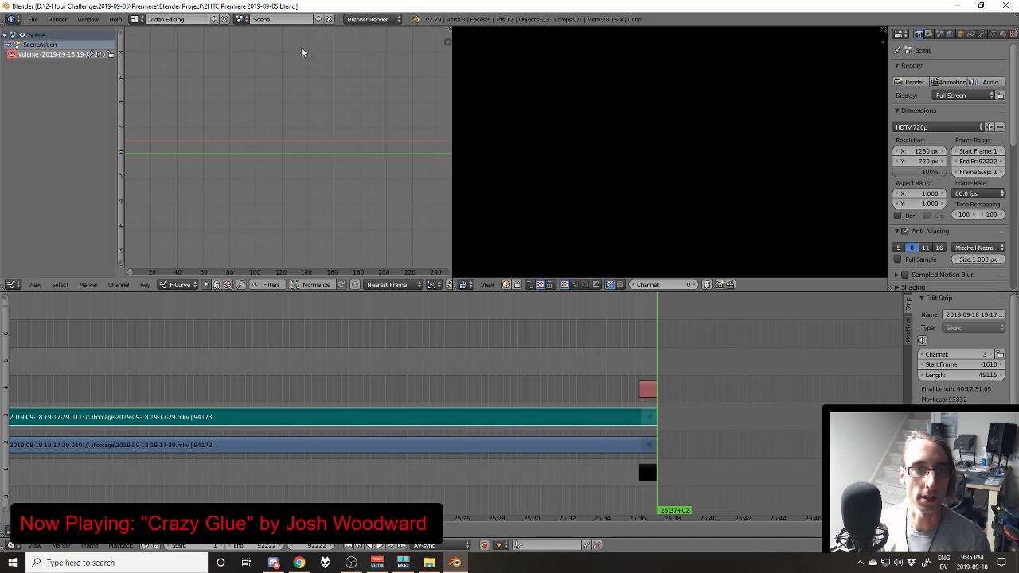
{"action": "left_click", "coordinate": [1005, 6]}
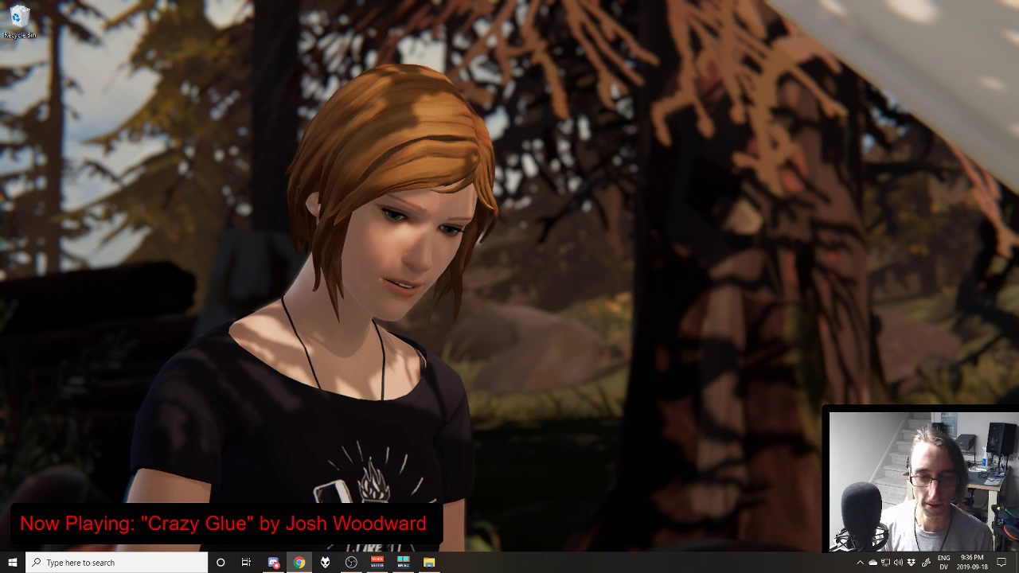
{"action": "mouse_move", "coordinate": [423, 567]}
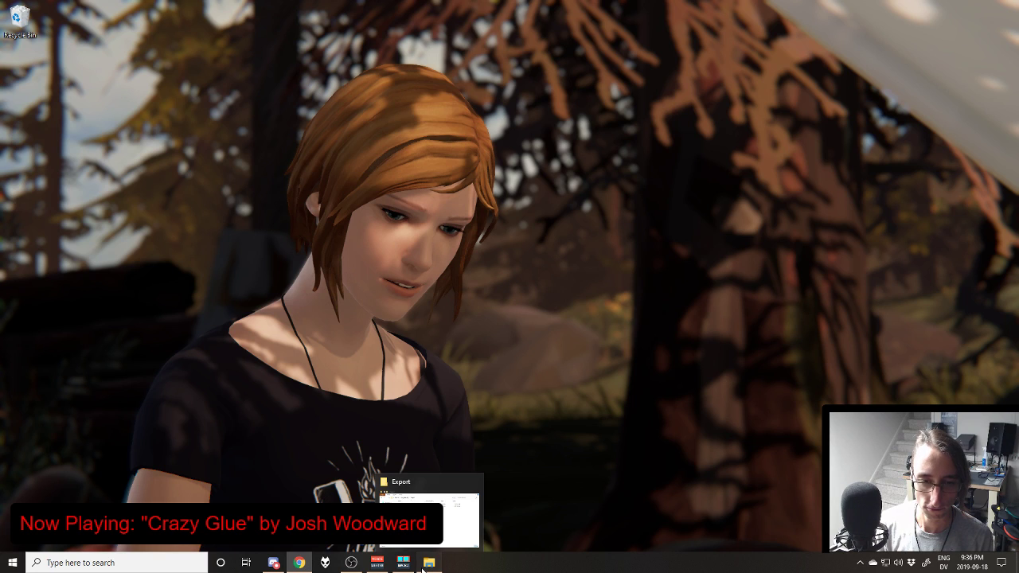